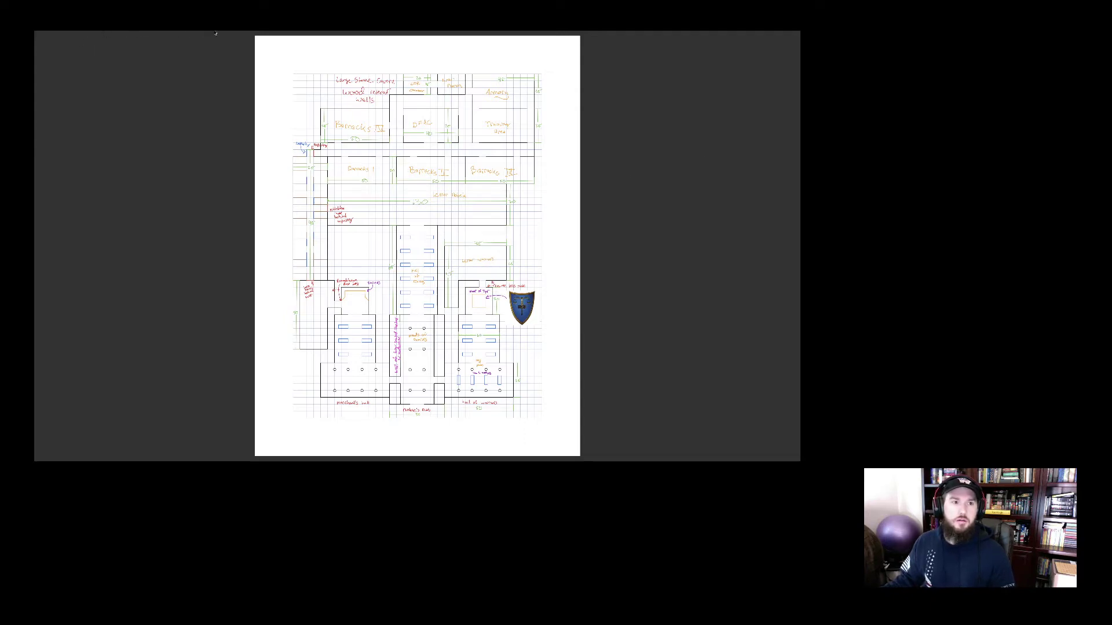
Examine the hand-drawn floor plan up close, from the barracks and armory to the merchant's hall, noble's rest and hall of warriors
{"action": "mouse_move", "coordinate": [216, 34]}
{"action": "left_click", "coordinate": [67, 48]}
{"action": "left_click", "coordinate": [67, 48]}
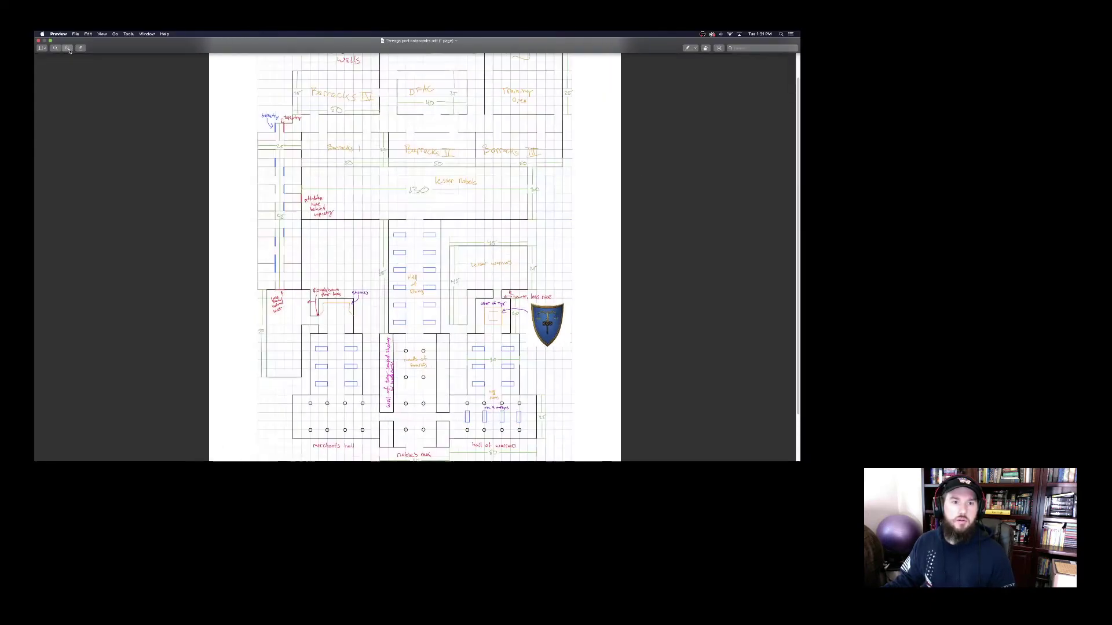
{"action": "left_click", "coordinate": [67, 47]}
{"action": "left_click", "coordinate": [67, 48]}
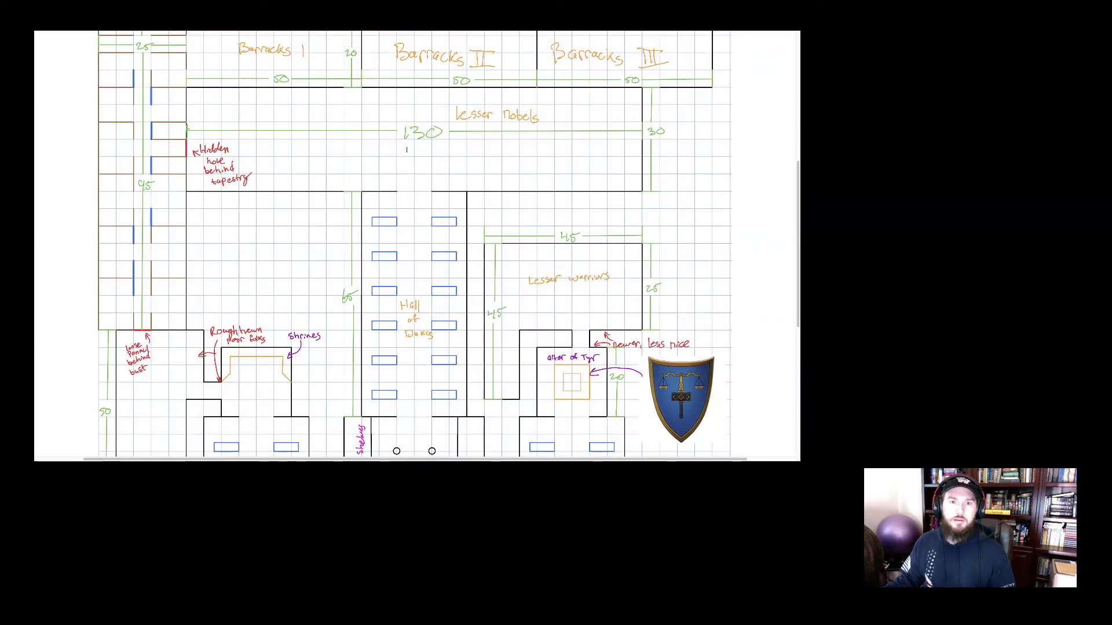
{"action": "right_click", "coordinate": [404, 108]}
{"action": "left_click", "coordinate": [753, 143]}
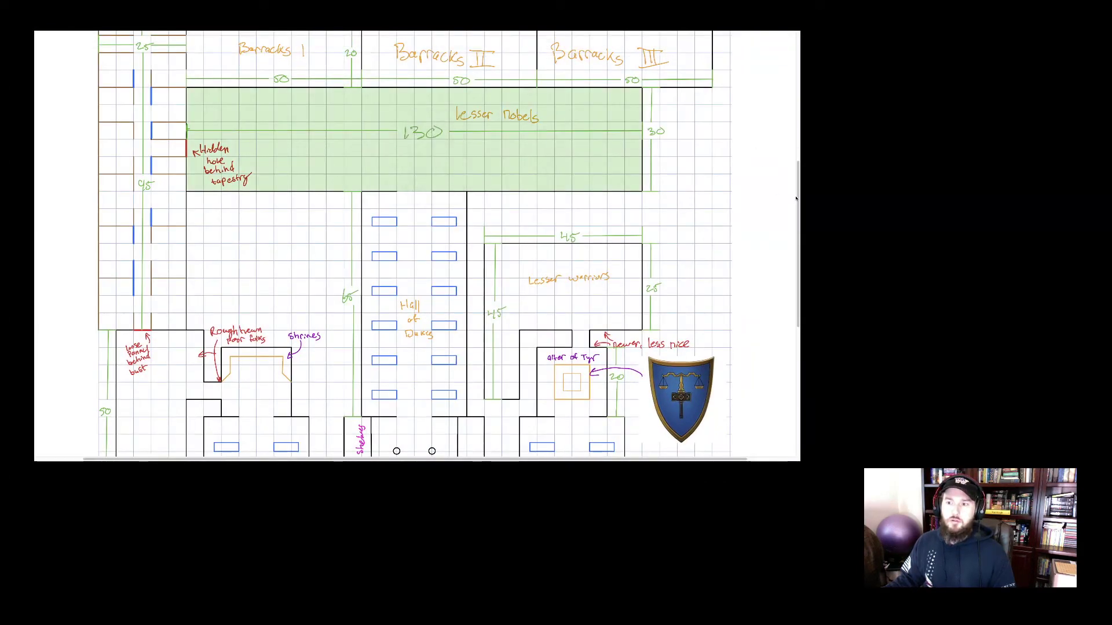
{"action": "left_click_drag", "start_coordinate": [795, 199], "coordinate": [785, 66]}
{"action": "left_click", "coordinate": [768, 115]}
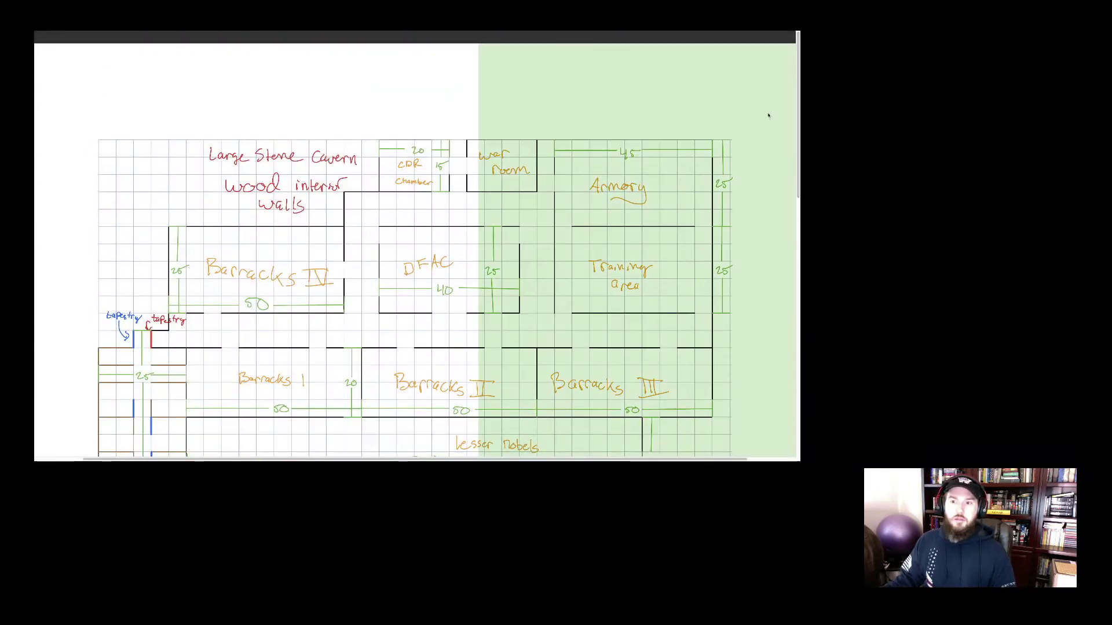
{"action": "left_click", "coordinate": [340, 102]}
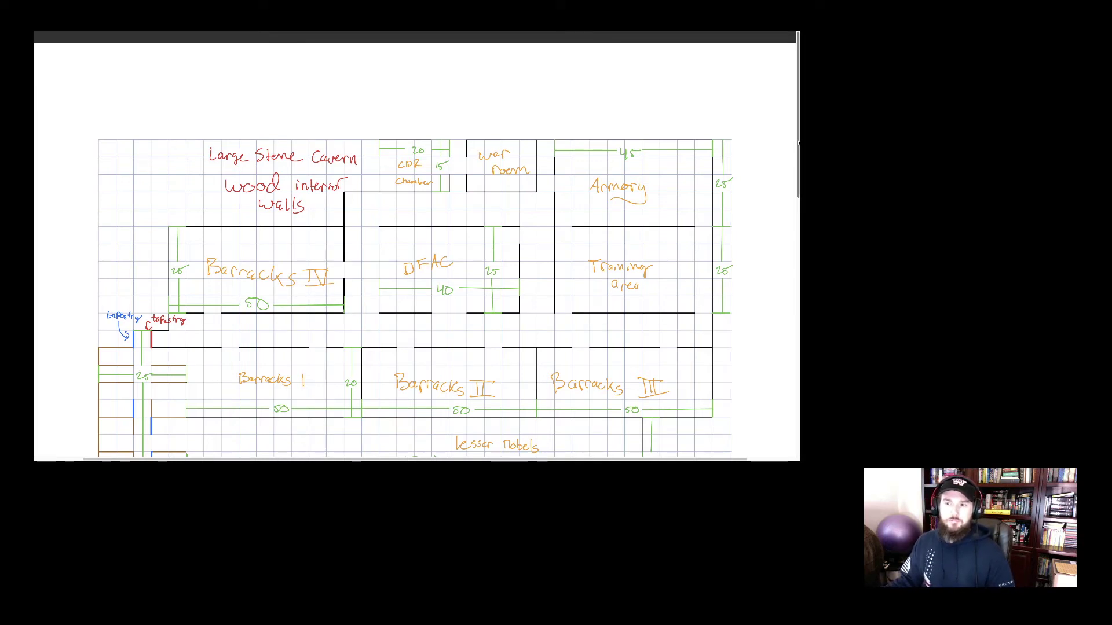
{"action": "left_click_drag", "start_coordinate": [798, 143], "coordinate": [798, 357]}
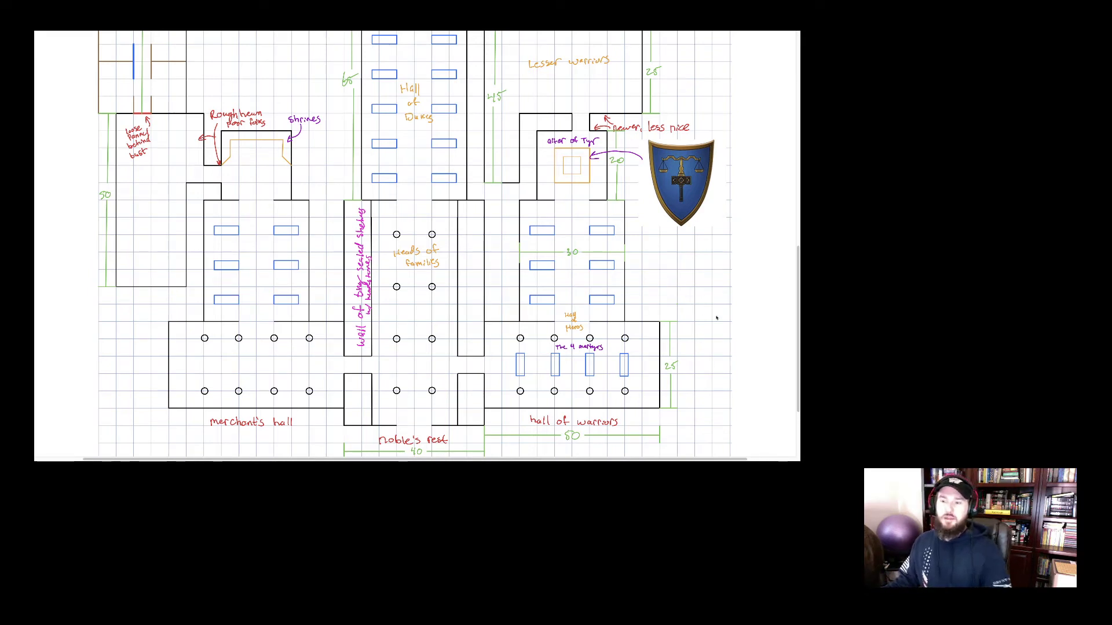
{"action": "left_click_drag", "start_coordinate": [798, 314], "coordinate": [798, 358]}
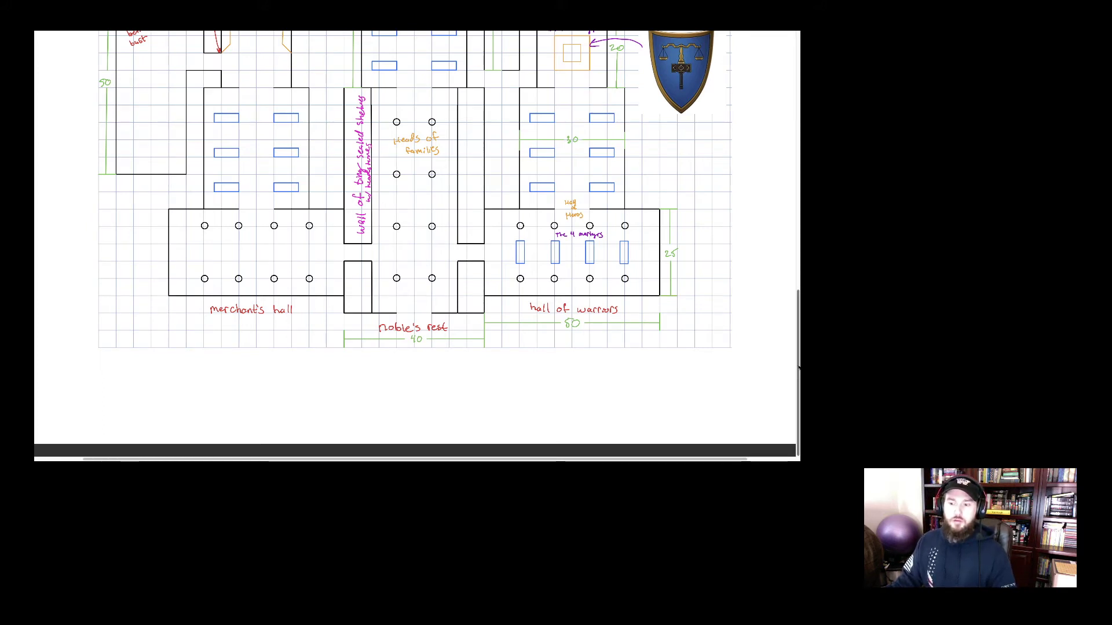
{"action": "left_click_drag", "start_coordinate": [799, 367], "coordinate": [799, 360]}
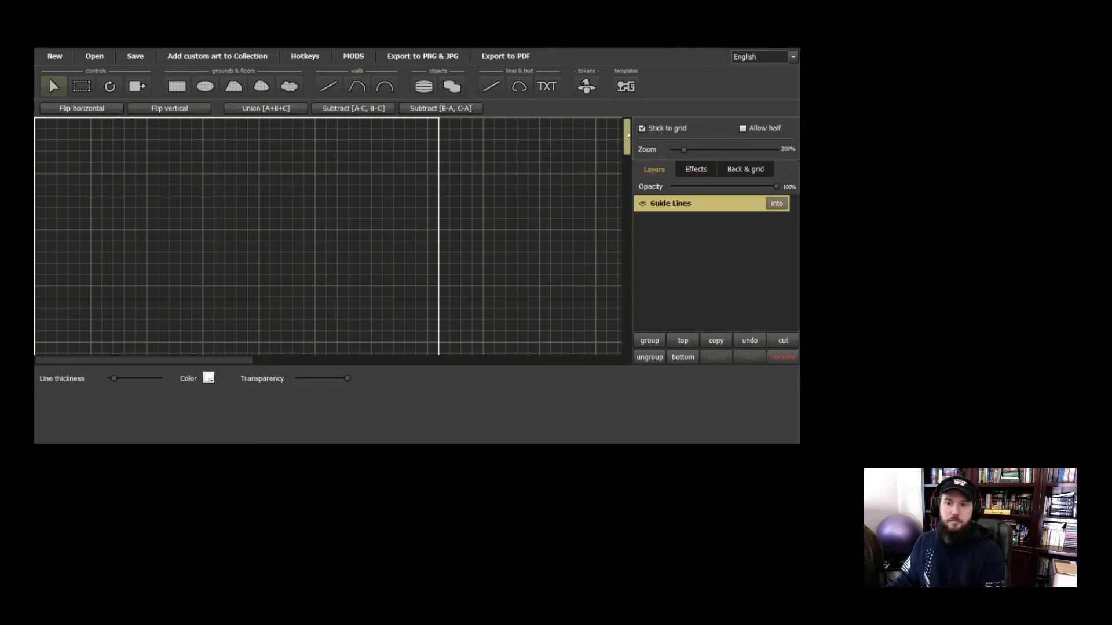
Set up a rectangle floor using the floors textures of the TheTot's complete fantasy collection
{"action": "mouse_move", "coordinate": [628, 133]}
{"action": "left_mouse_down"}
{"action": "mouse_move", "coordinate": [628, 223]}
{"action": "mouse_move", "coordinate": [616, 120]}
{"action": "left_mouse_up"}
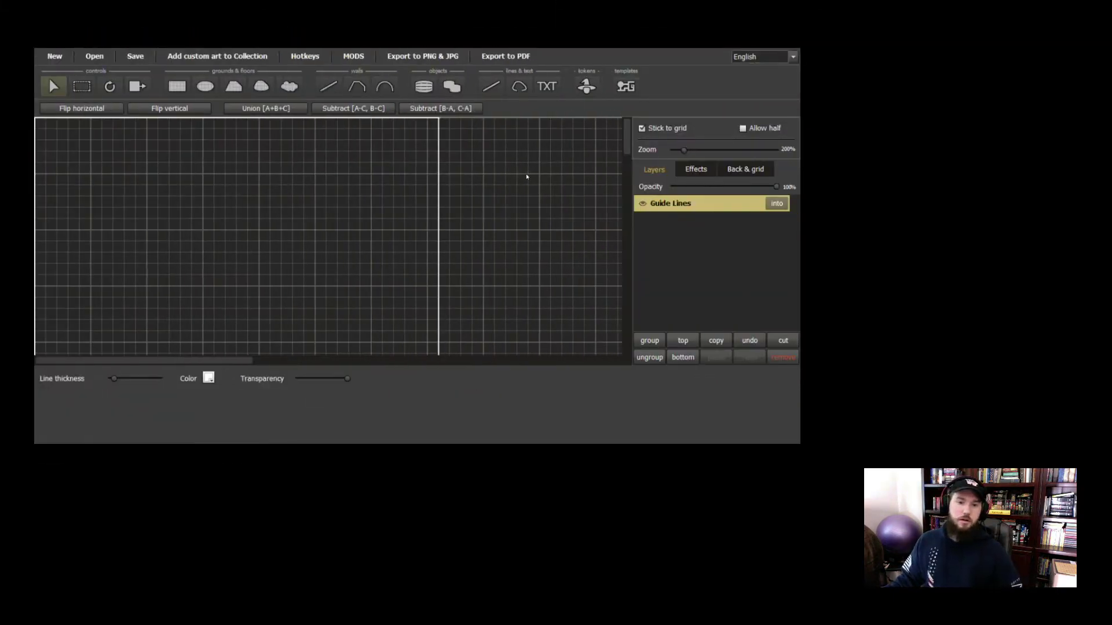
{"action": "scroll", "coordinate": [363, 268], "scroll_direction": "down", "scroll_amount": 2}
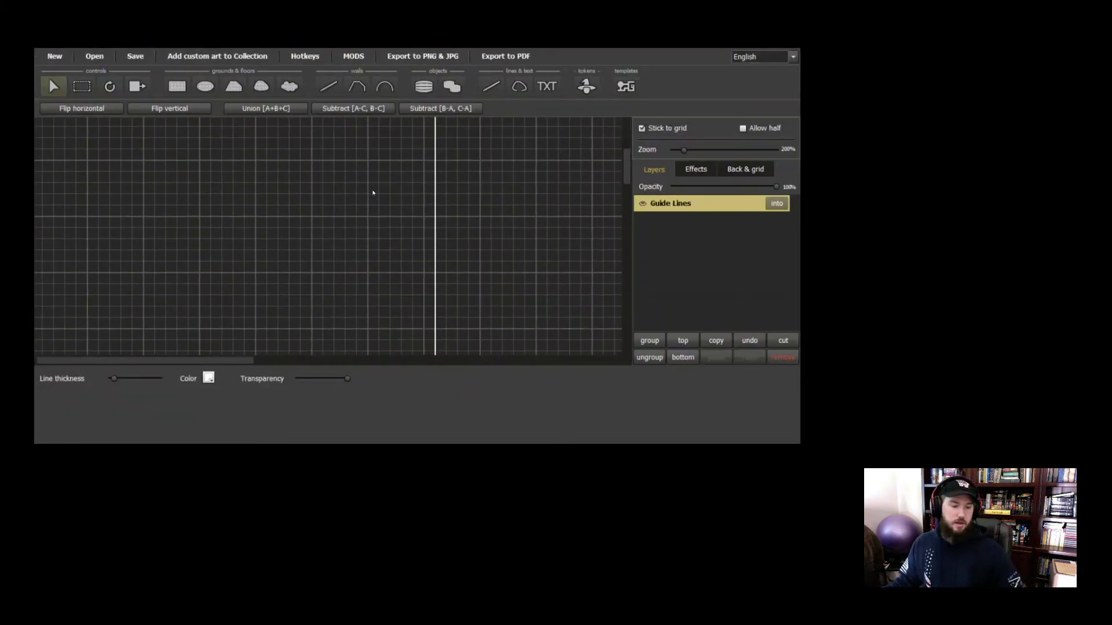
{"action": "scroll", "coordinate": [380, 296], "scroll_direction": "down", "scroll_amount": 5}
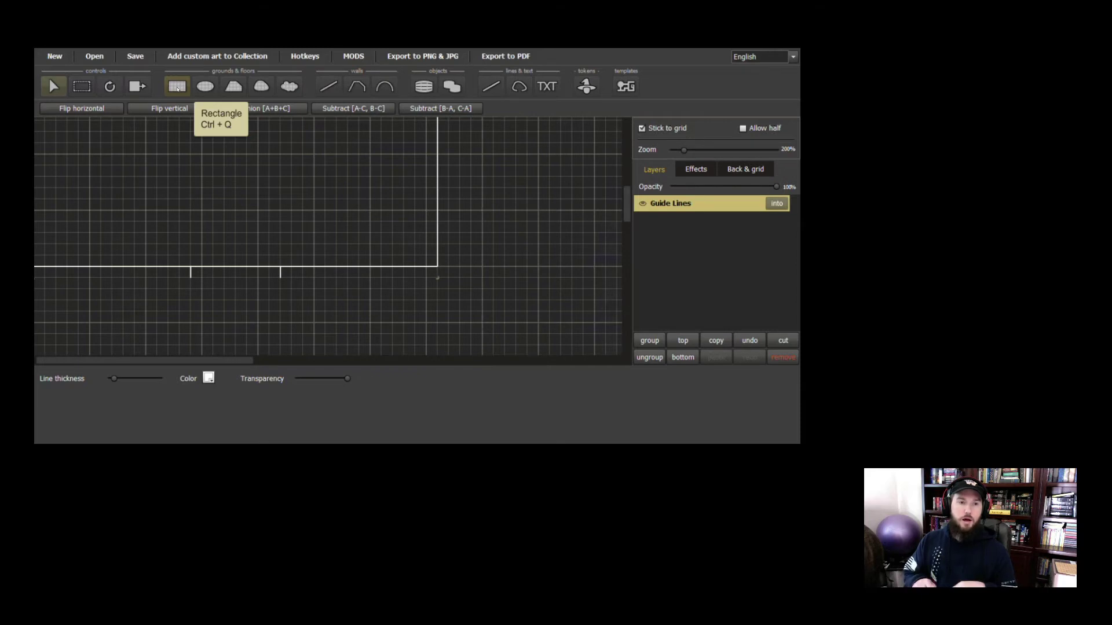
{"action": "left_click", "coordinate": [177, 88]}
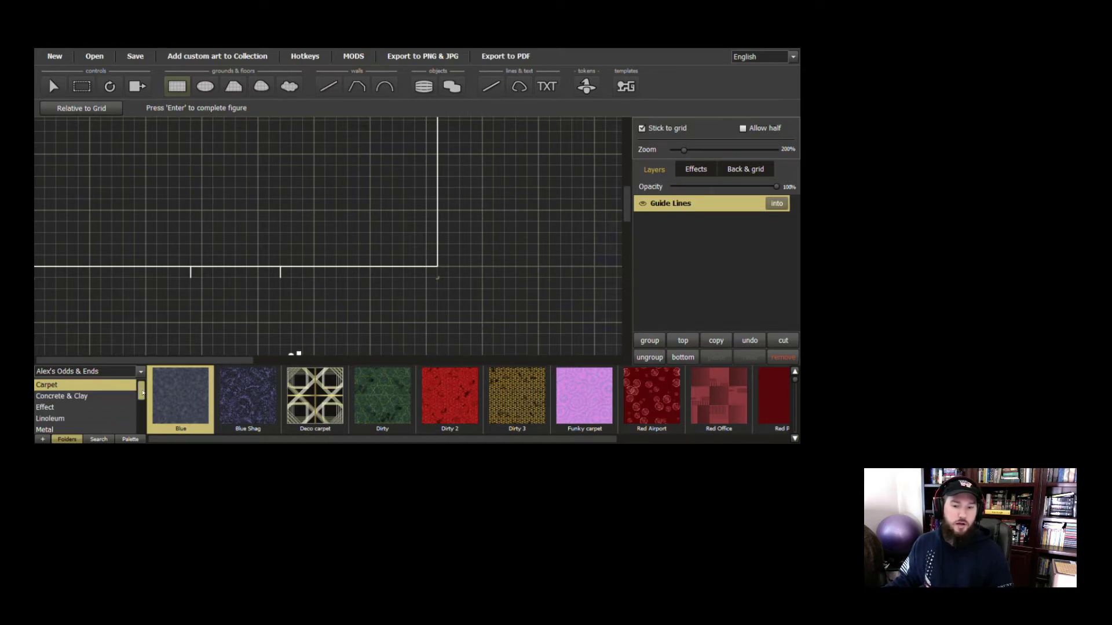
{"action": "left_click", "coordinate": [141, 371]}
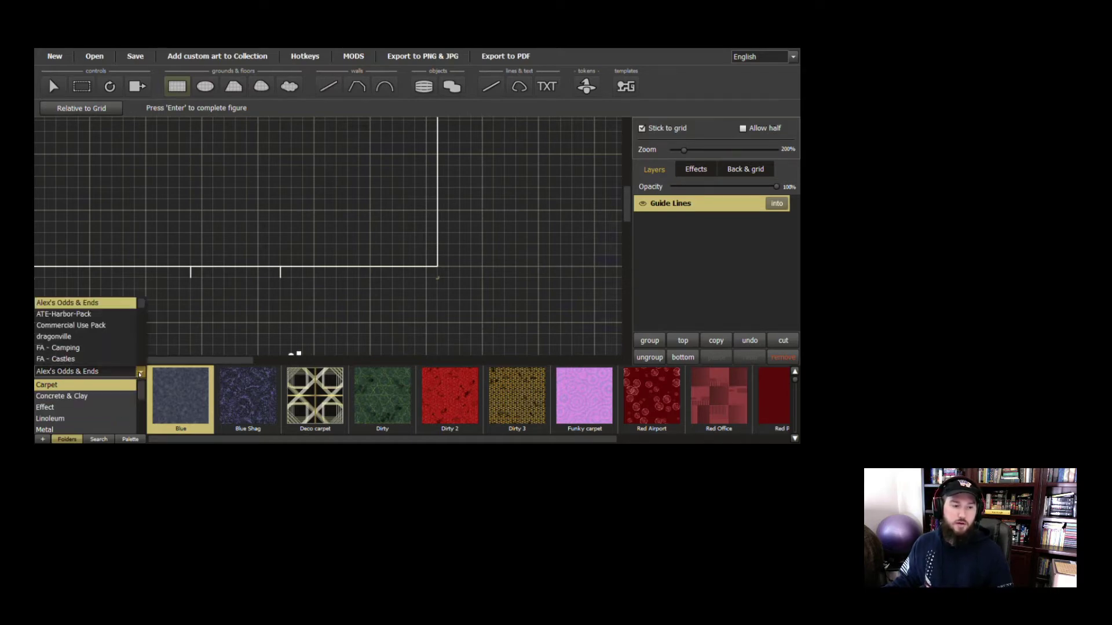
{"action": "scroll", "coordinate": [110, 328], "scroll_direction": "down", "scroll_amount": 4}
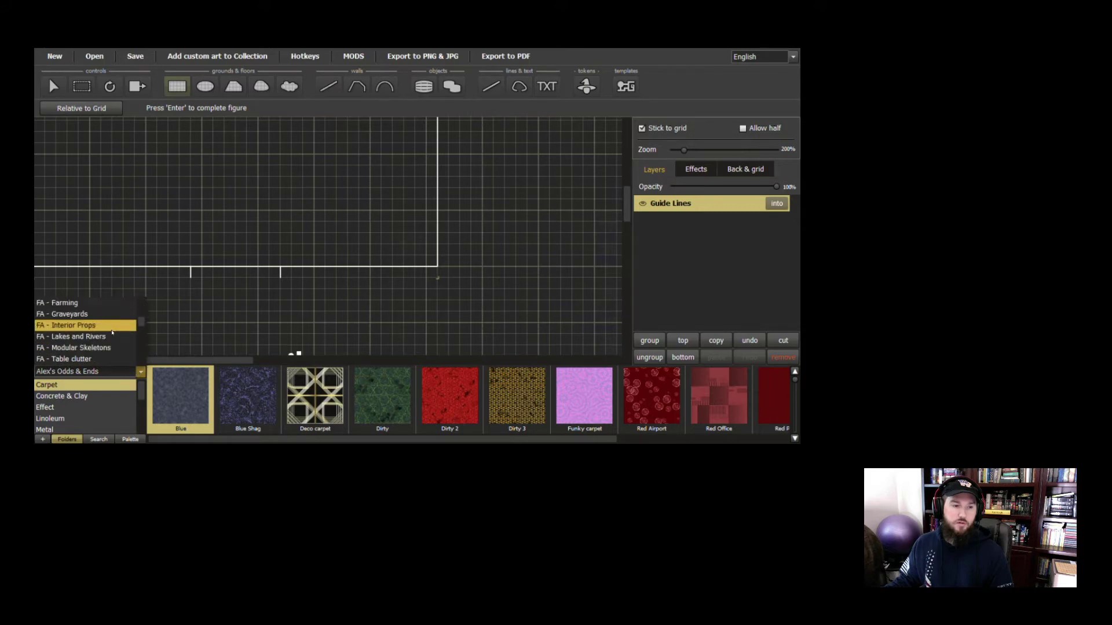
{"action": "scroll", "coordinate": [111, 332], "scroll_direction": "down", "scroll_amount": 1}
{"action": "scroll", "coordinate": [112, 332], "scroll_direction": "down", "scroll_amount": 5}
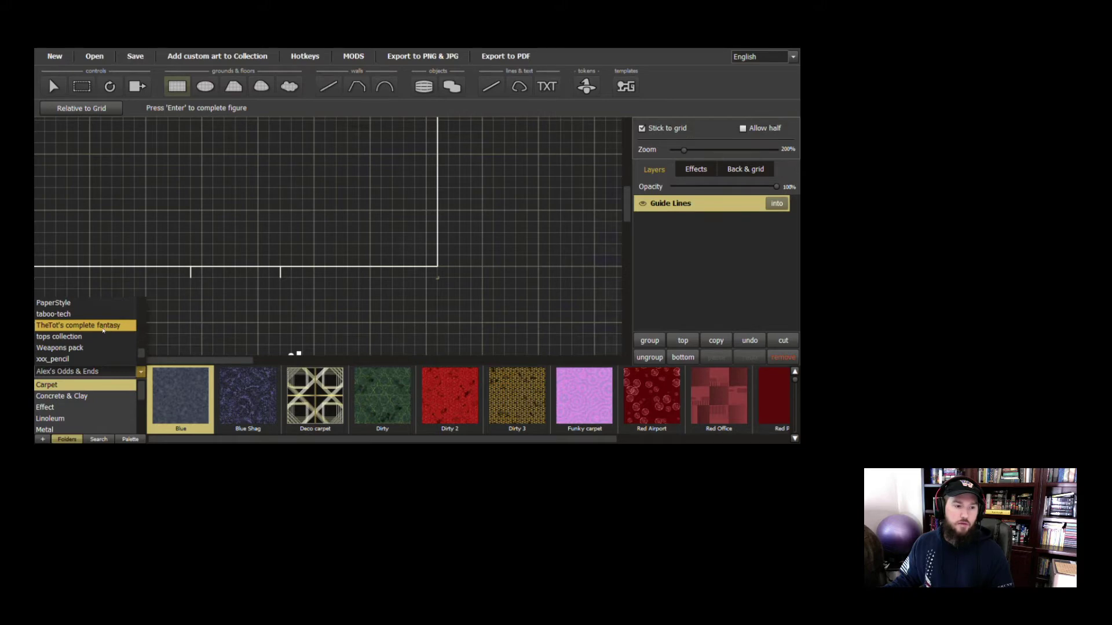
{"action": "left_click", "coordinate": [104, 326]}
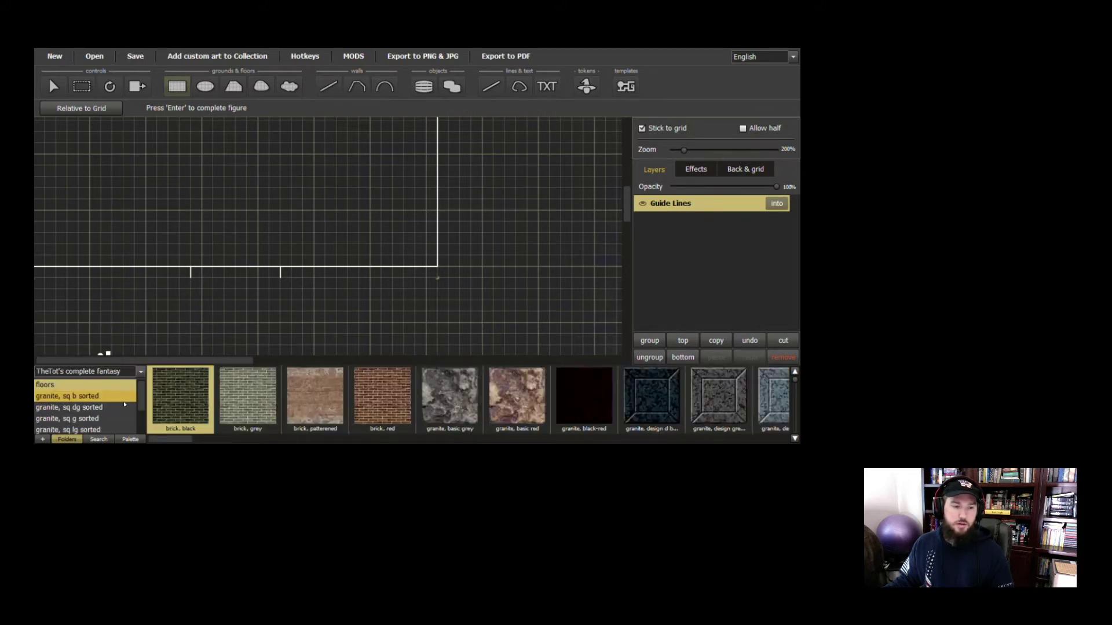
{"action": "mouse_move", "coordinate": [167, 443]}
{"action": "left_mouse_down"}
{"action": "mouse_move", "coordinate": [290, 460]}
{"action": "mouse_move", "coordinate": [160, 445]}
{"action": "left_mouse_up"}
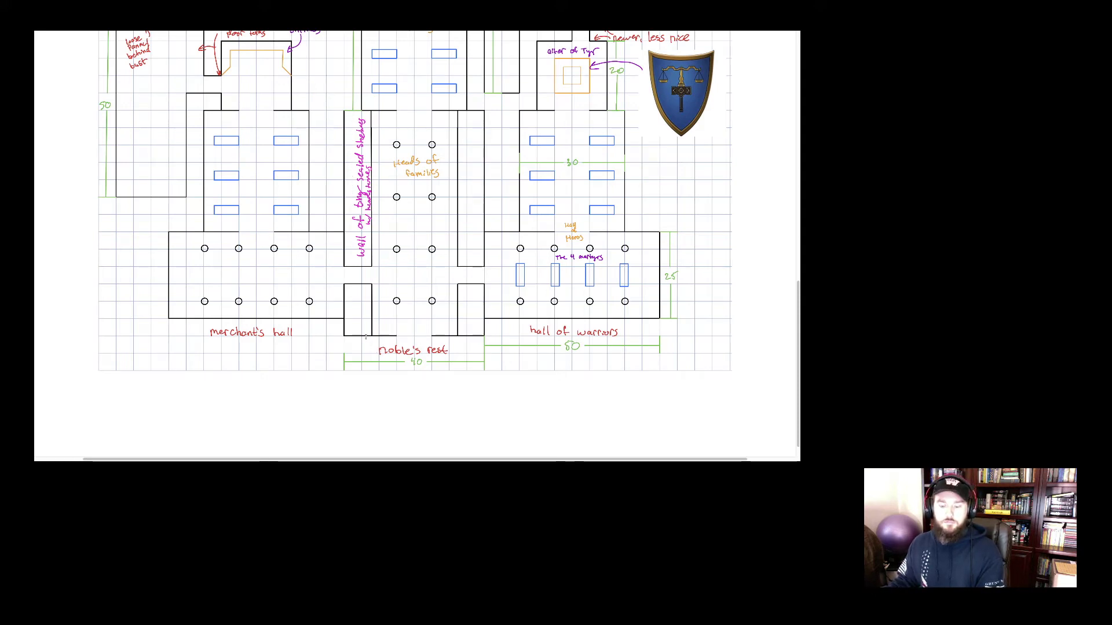
Return to the map editor and draw a brick, black rectangle about 8 by 13 squares upward from between the entrance guide marks
{"action": "key", "text": "alt+Tab"}
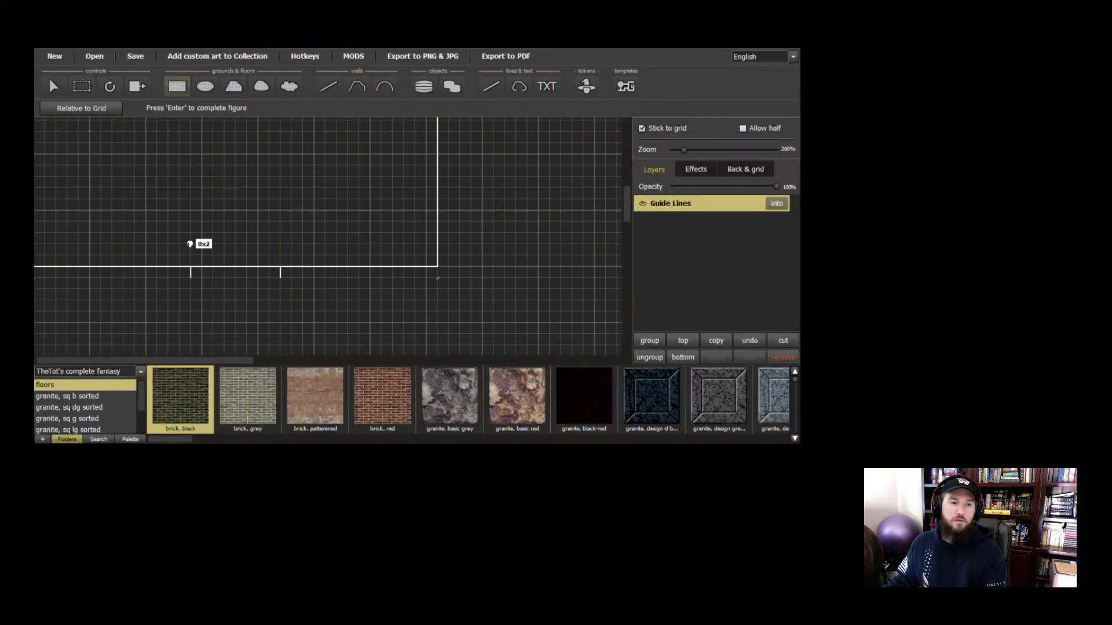
{"action": "left_click", "coordinate": [190, 266]}
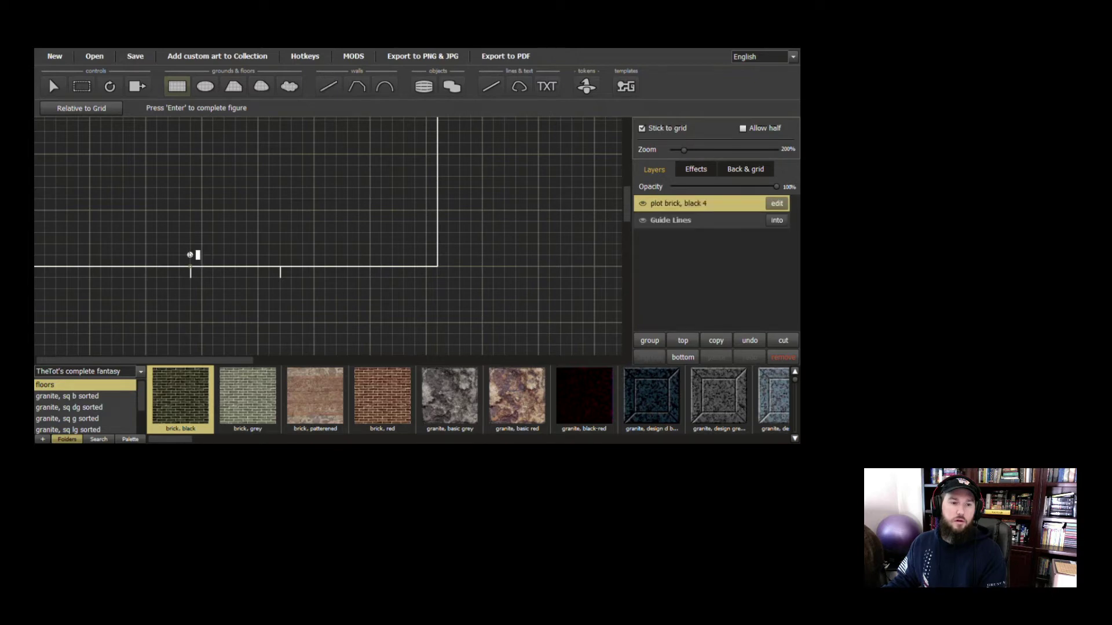
{"action": "left_click", "coordinate": [782, 353]}
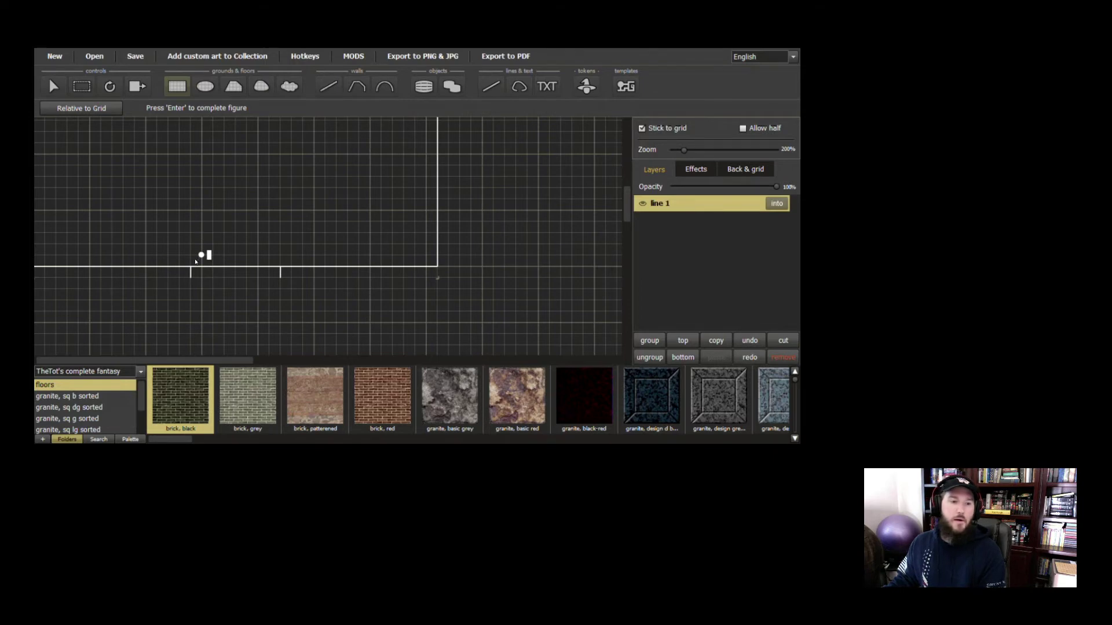
{"action": "mouse_move", "coordinate": [191, 267]}
{"action": "left_mouse_down"}
{"action": "mouse_move", "coordinate": [190, 120]}
{"action": "mouse_move", "coordinate": [280, 120]}
{"action": "left_mouse_up"}
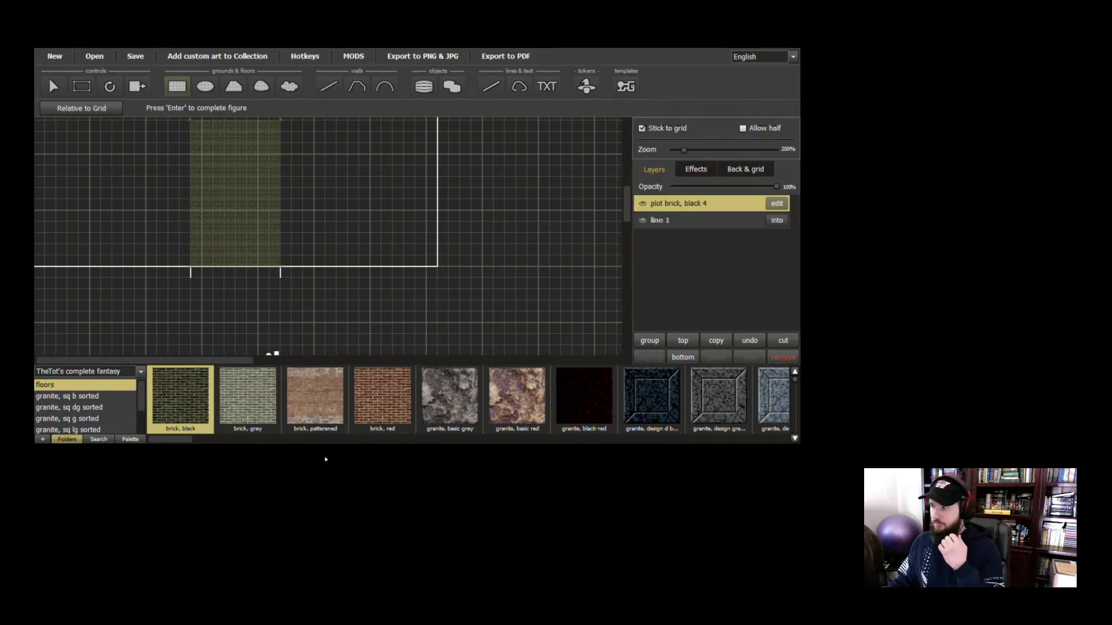
Open the brick rectangle for editing and fill it with the marble, w circles floor texture
{"action": "scroll", "coordinate": [261, 289], "scroll_direction": "down", "scroll_amount": 1}
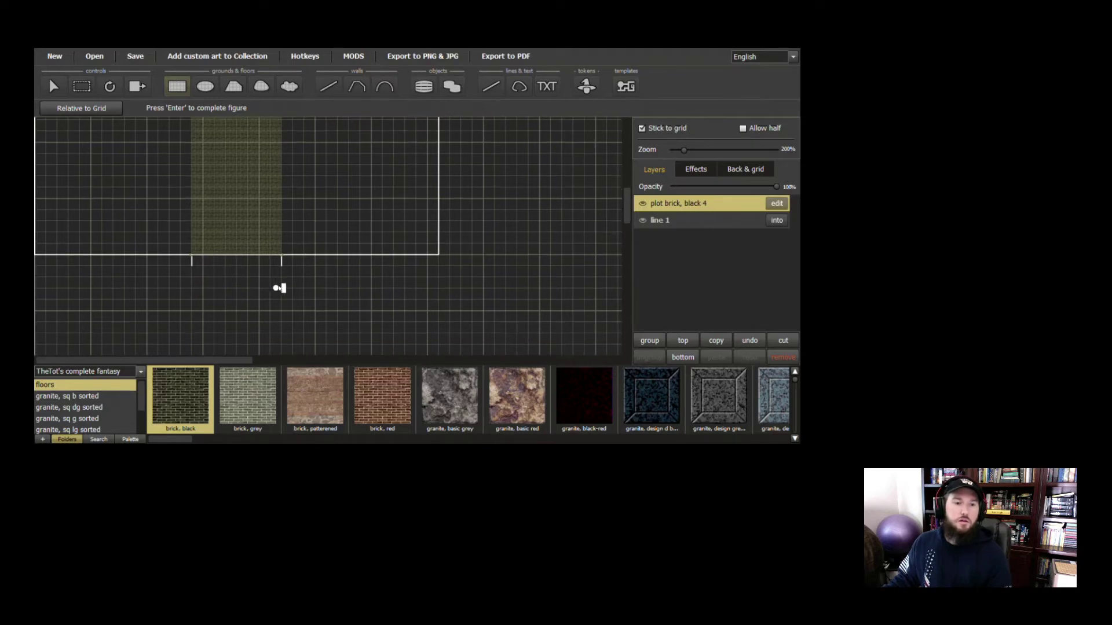
{"action": "scroll", "coordinate": [283, 295], "scroll_direction": "up", "scroll_amount": 2}
{"action": "scroll", "coordinate": [262, 220], "scroll_direction": "up", "scroll_amount": 1}
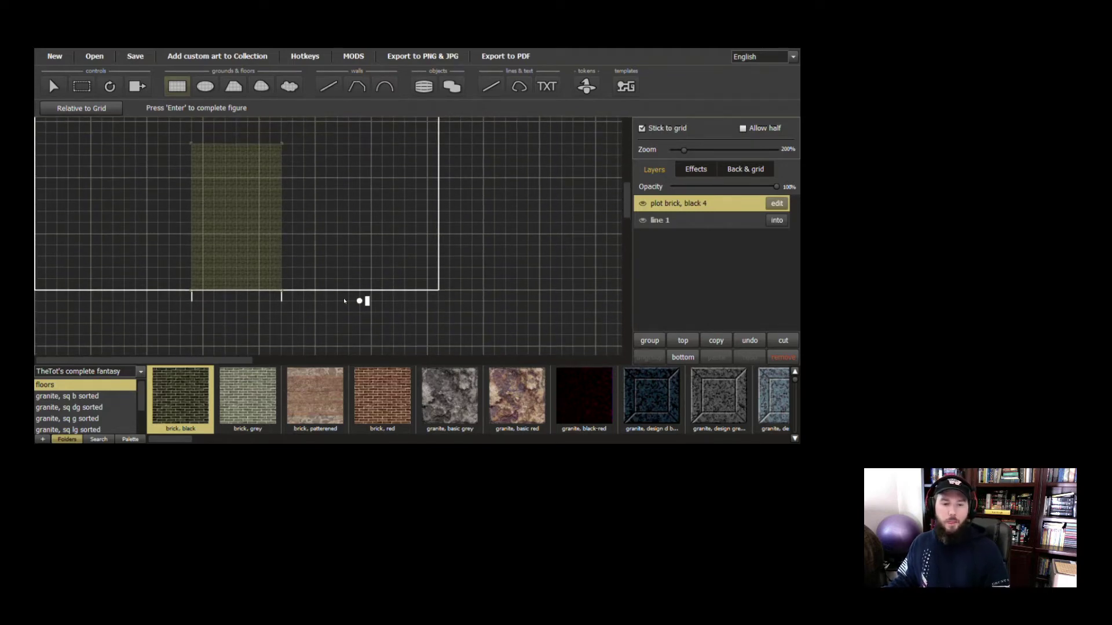
{"action": "left_click_drag", "start_coordinate": [185, 442], "coordinate": [224, 453]}
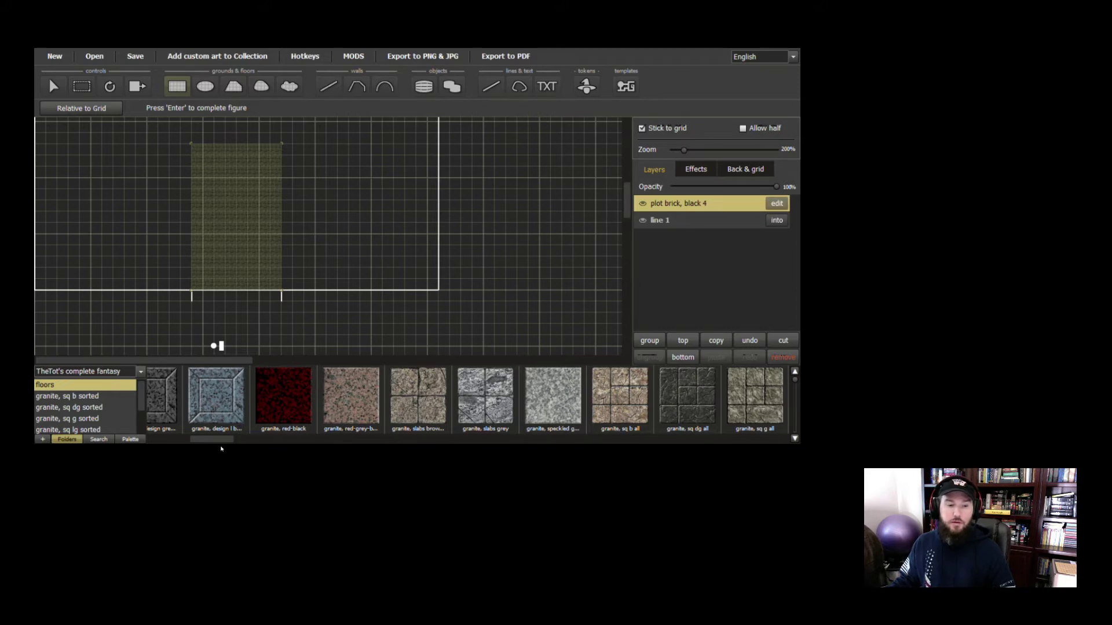
{"action": "left_click_drag", "start_coordinate": [219, 442], "coordinate": [279, 456]}
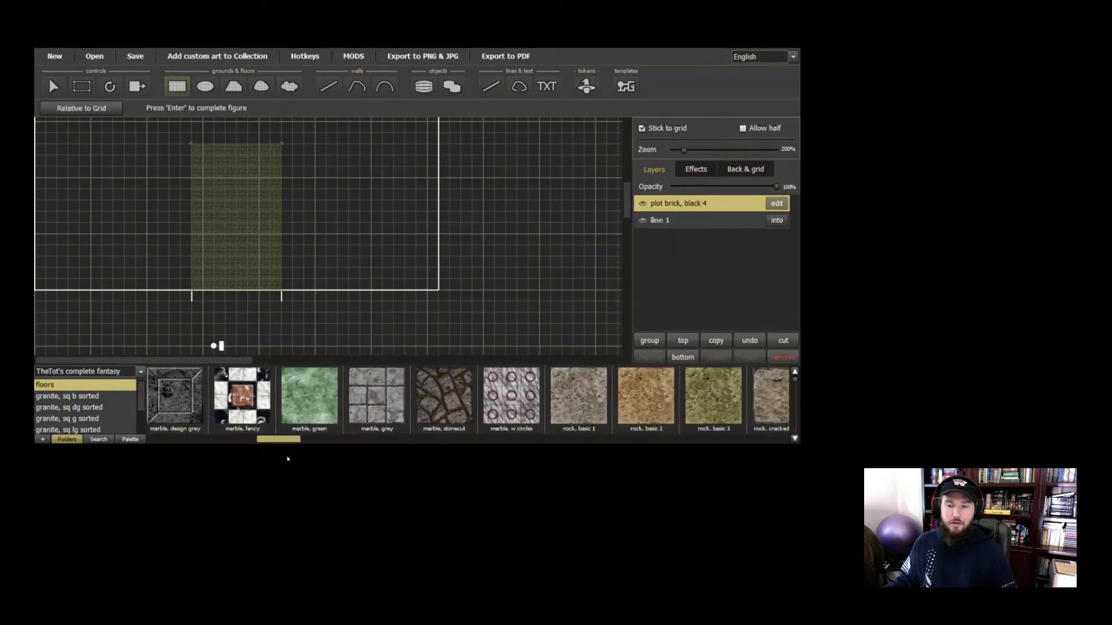
{"action": "left_click", "coordinate": [492, 397]}
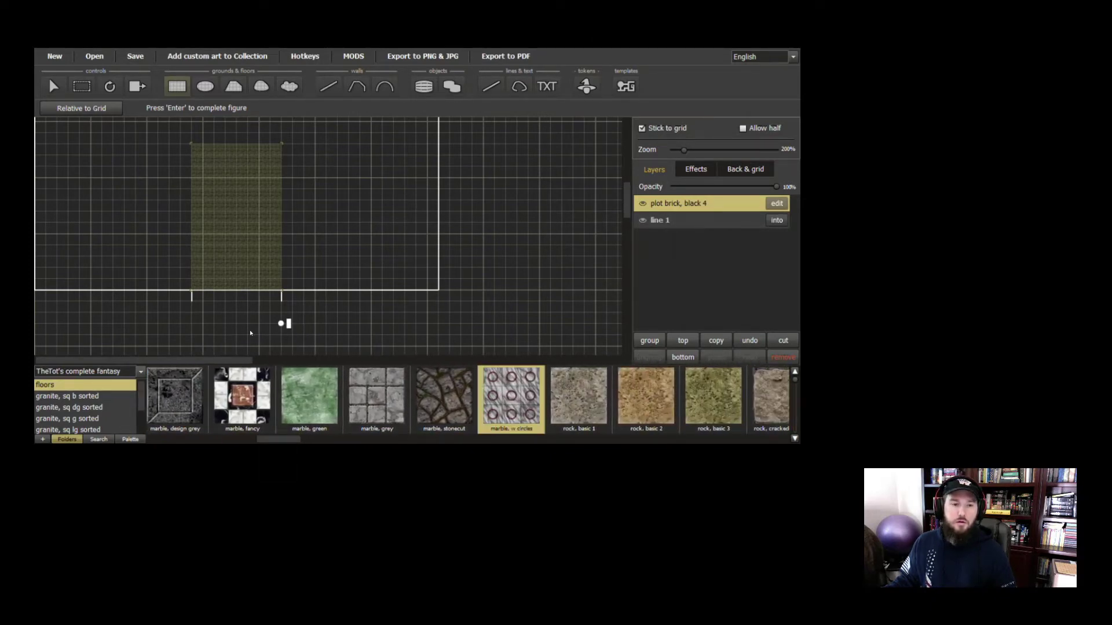
{"action": "left_click", "coordinate": [777, 203]}
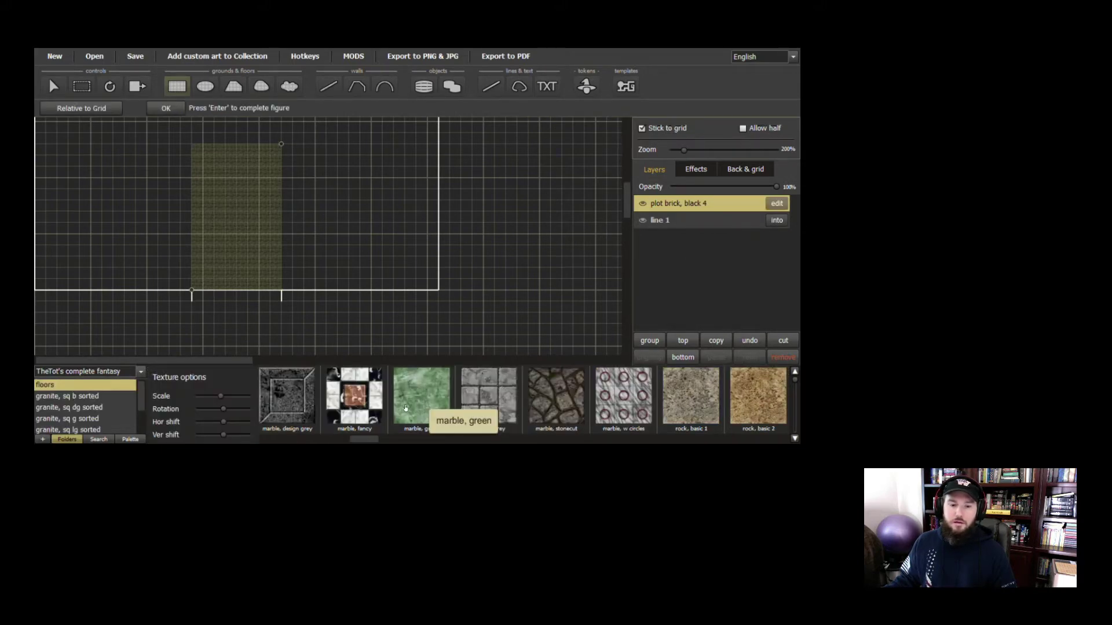
{"action": "right_click", "coordinate": [609, 404]}
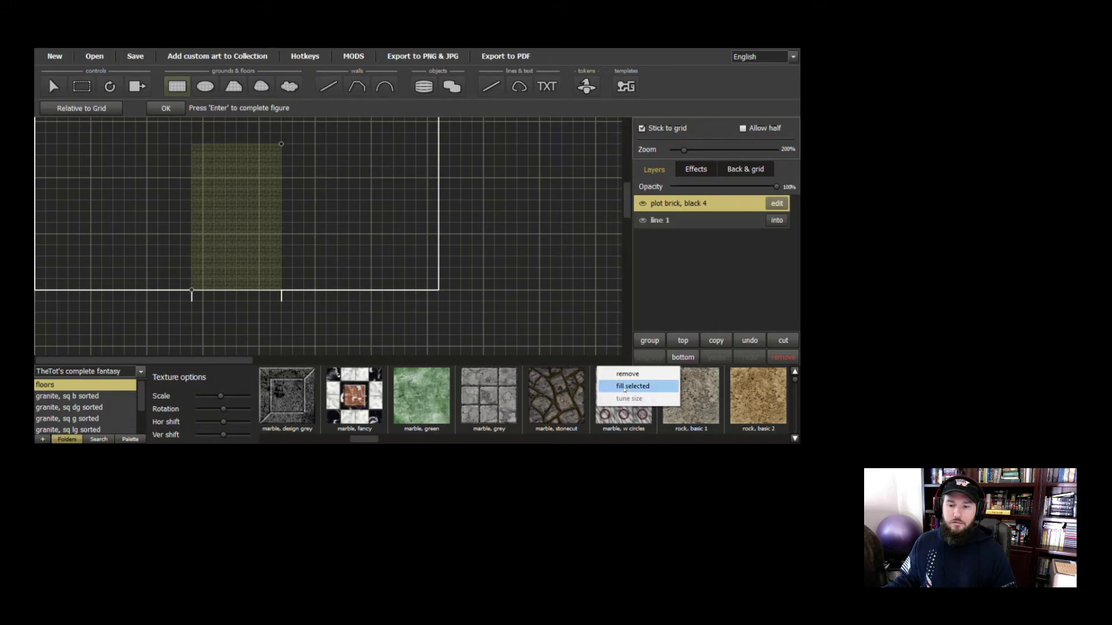
{"action": "left_click", "coordinate": [633, 386]}
{"action": "scroll", "coordinate": [252, 296], "scroll_direction": "up", "scroll_amount": 6}
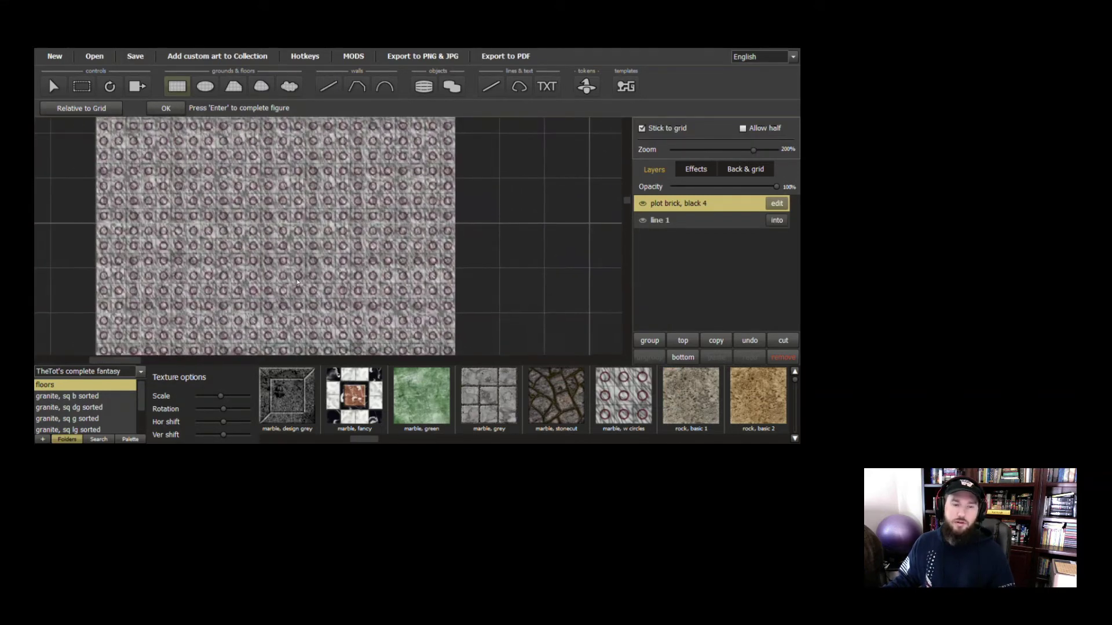
{"action": "scroll", "coordinate": [297, 282], "scroll_direction": "down", "scroll_amount": 2}
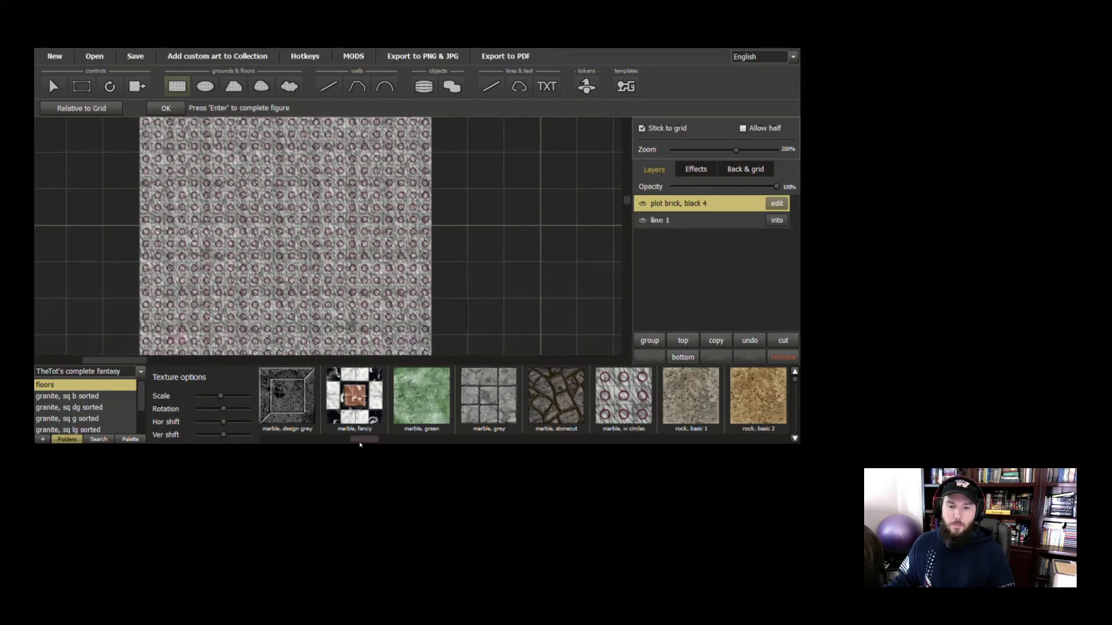
Replace the rectangle's fill with the marble, design grey floor texture
{"action": "left_click_drag", "start_coordinate": [357, 442], "coordinate": [349, 443]}
{"action": "left_click", "coordinate": [419, 409]}
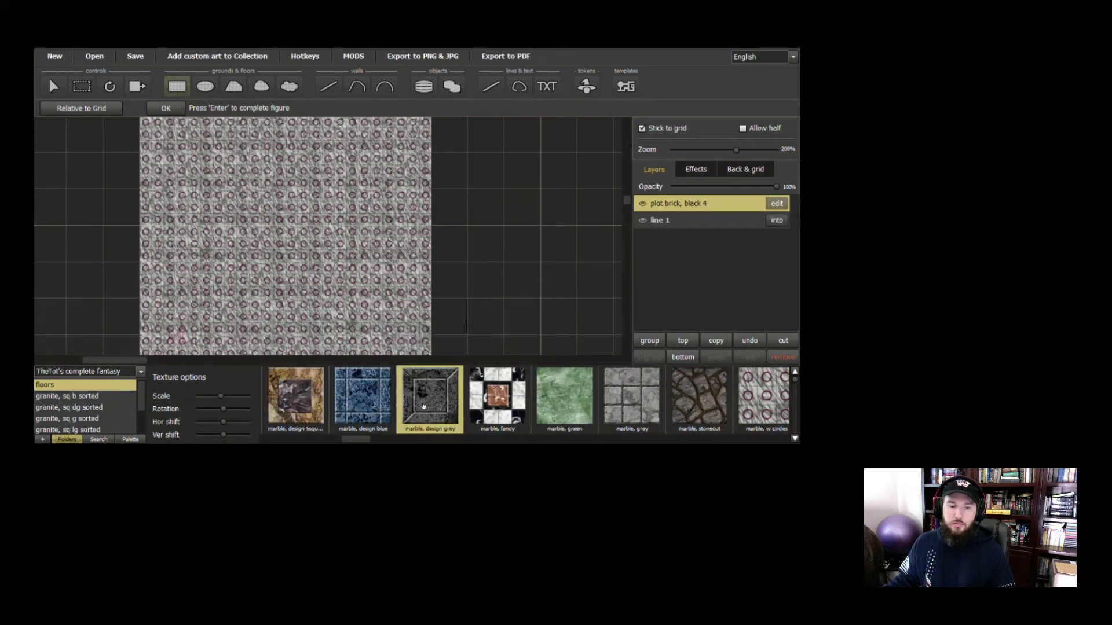
{"action": "right_click", "coordinate": [424, 404]}
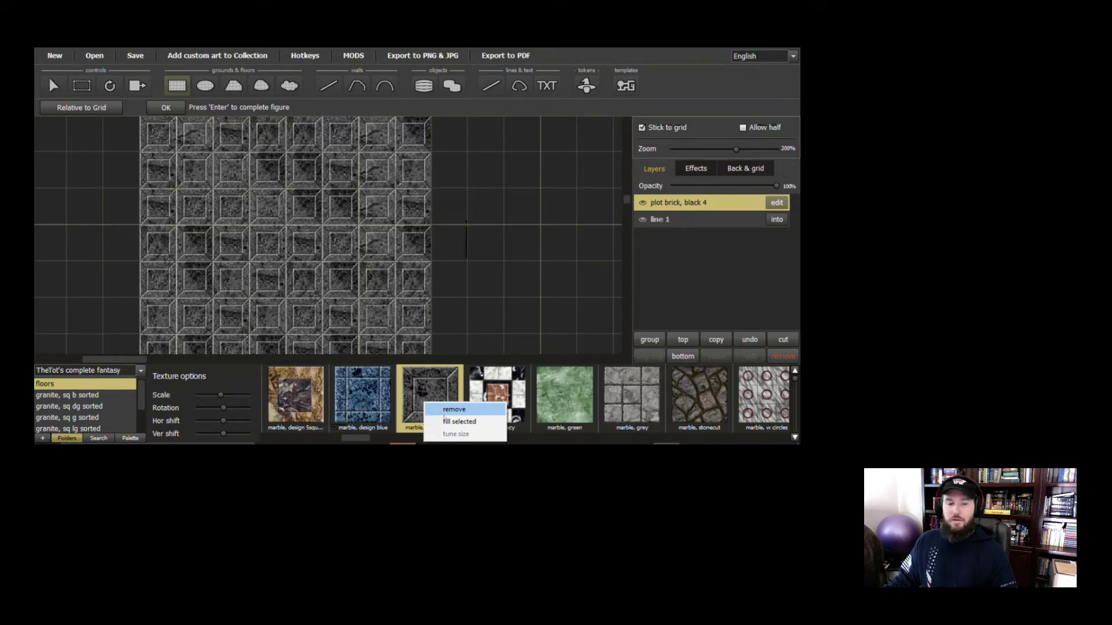
{"action": "left_click", "coordinate": [421, 397]}
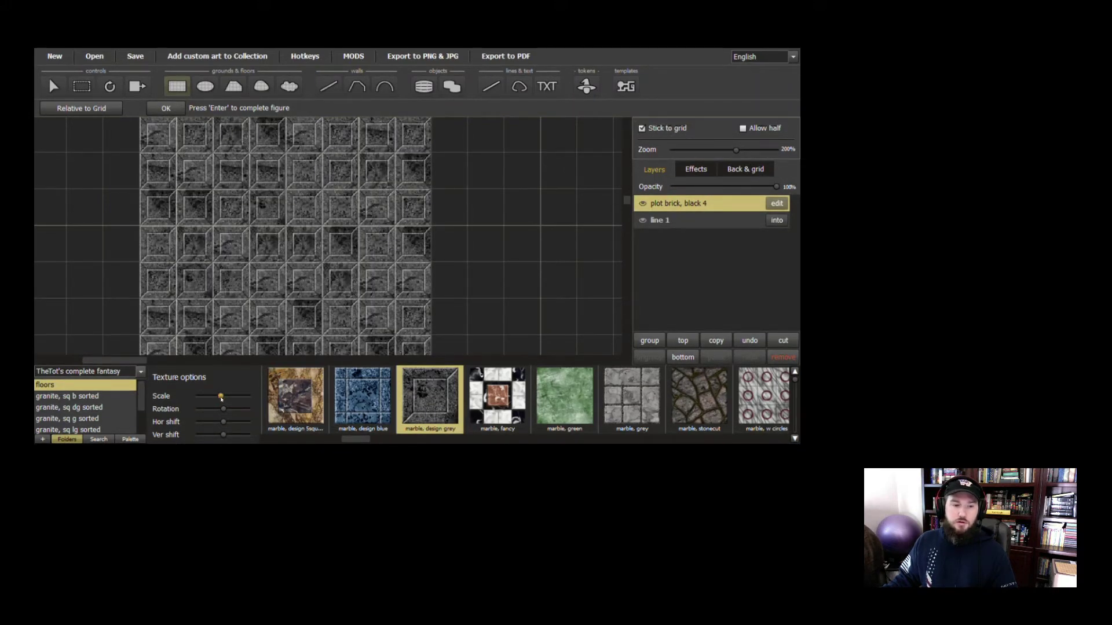
Reduce the scale of the rectangle's marble, design grey texture to about half a grid square per tile
{"action": "left_click_drag", "start_coordinate": [220, 396], "coordinate": [206, 398]}
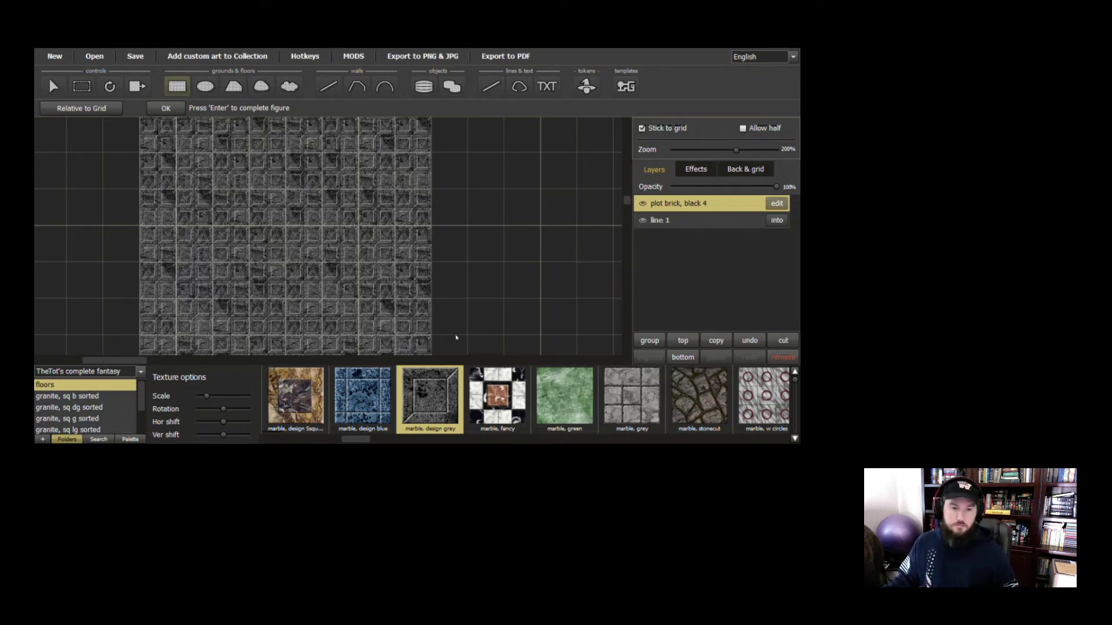
{"action": "scroll", "coordinate": [376, 297], "scroll_direction": "down", "scroll_amount": 3}
{"action": "scroll", "coordinate": [375, 298], "scroll_direction": "down", "scroll_amount": 3}
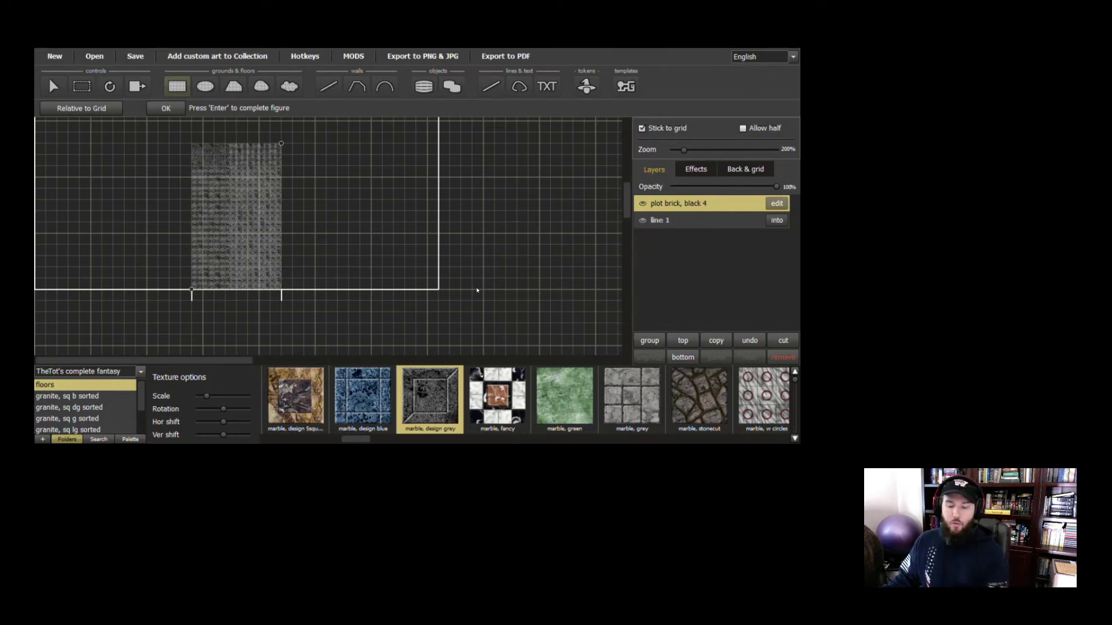
Draw two marble, design grey floor rectangles right of the entrance hall, about 10 by 5 squares and, above it, about 6 by 7 squares
{"action": "key", "text": "Return"}
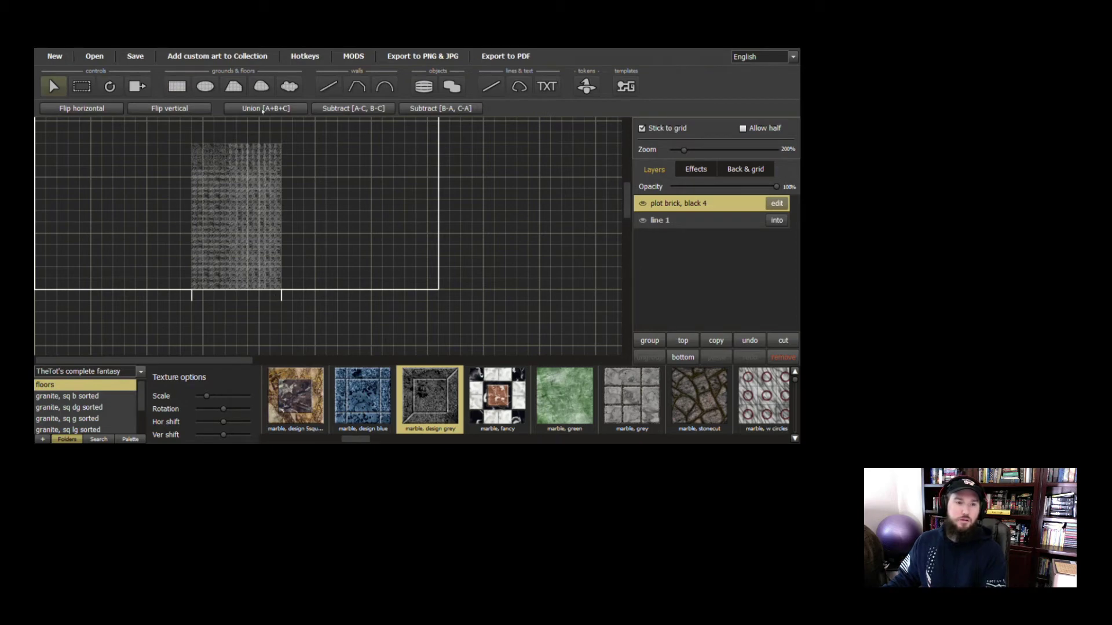
{"action": "left_click", "coordinate": [177, 87]}
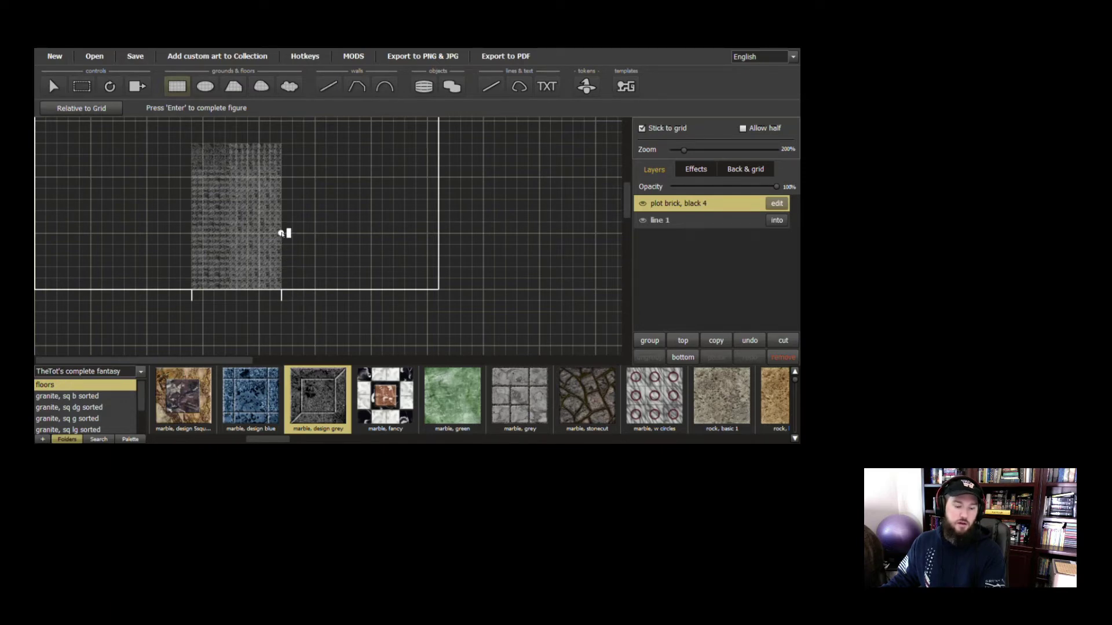
{"action": "left_click_drag", "start_coordinate": [282, 233], "coordinate": [394, 290]}
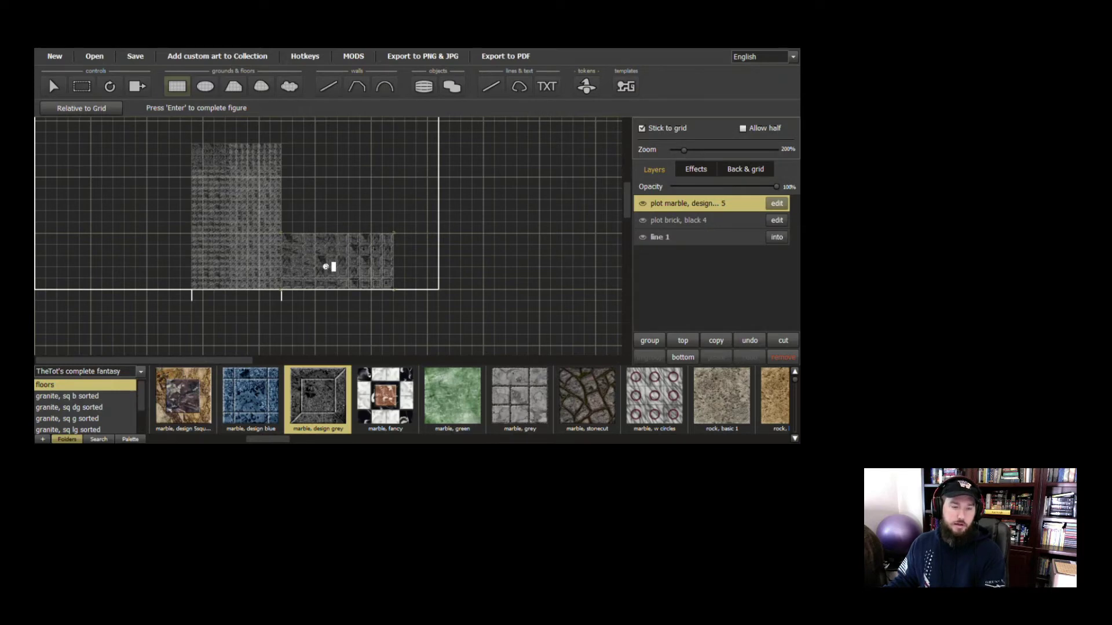
{"action": "left_click", "coordinate": [304, 233]}
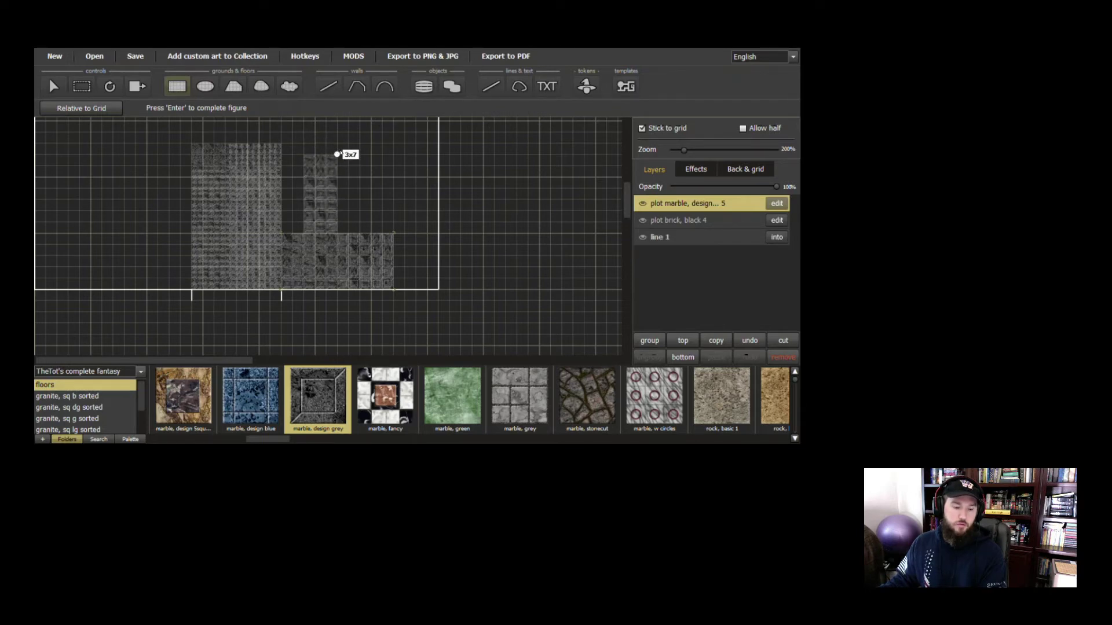
{"action": "left_click", "coordinate": [372, 155]}
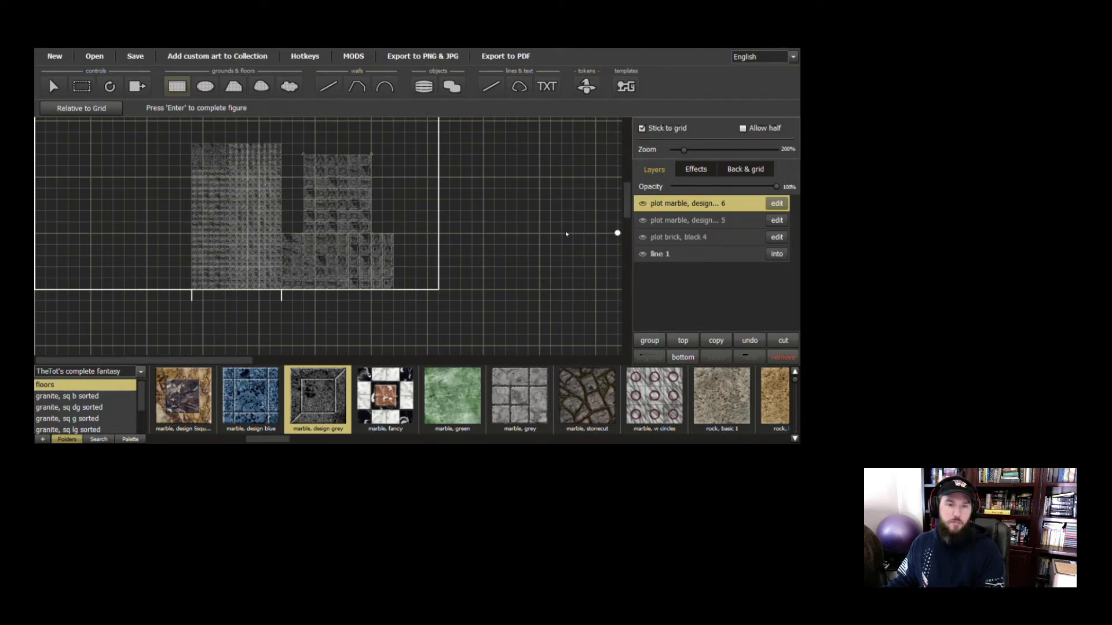
{"action": "scroll", "coordinate": [626, 206], "scroll_direction": "up", "scroll_amount": 3}
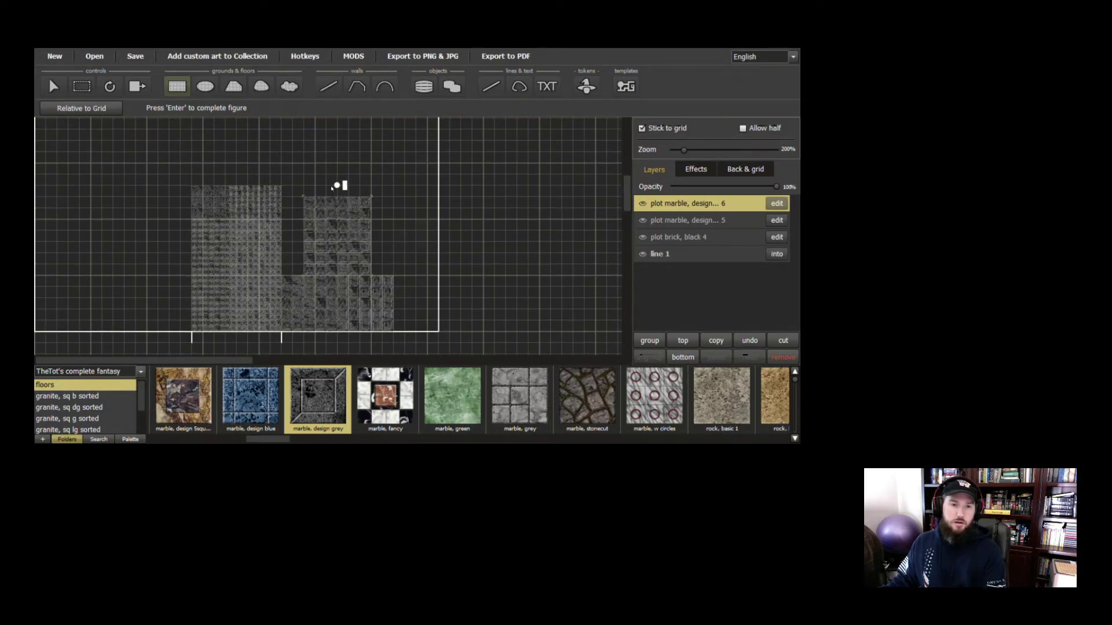
{"action": "left_click_drag", "start_coordinate": [305, 196], "coordinate": [378, 191]}
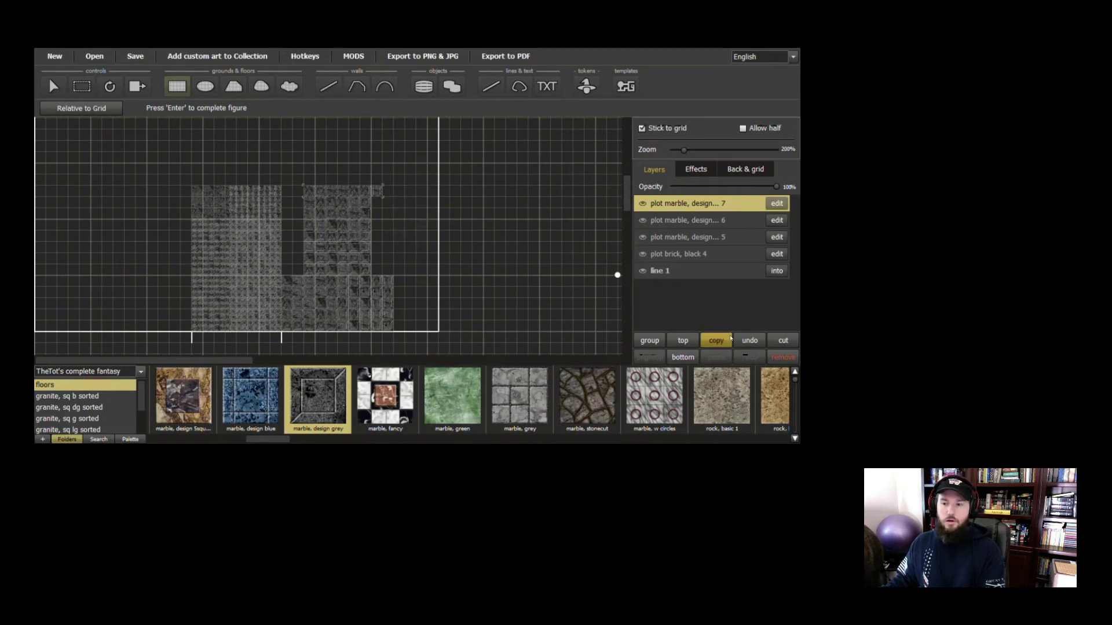
{"action": "left_click", "coordinate": [749, 340]}
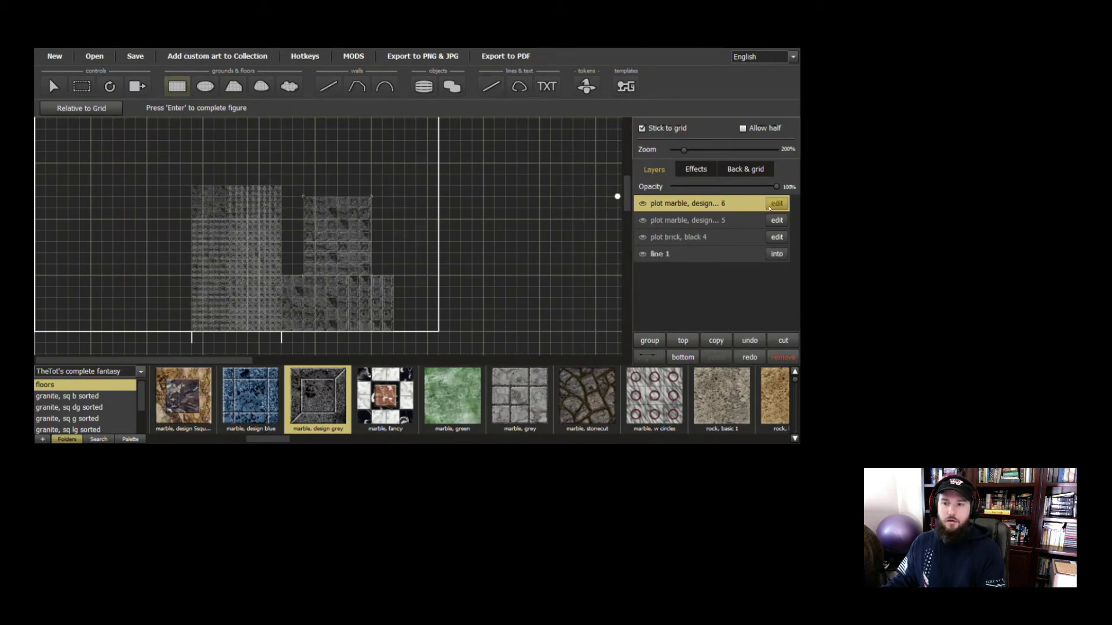
Extend the 6-square-wide floor upward by one square and draw a floor of about 4 by 4 squares centred above it
{"action": "left_click", "coordinate": [370, 197]}
{"action": "left_click_drag", "start_coordinate": [371, 197], "coordinate": [371, 187]}
{"action": "key", "text": "Return"}
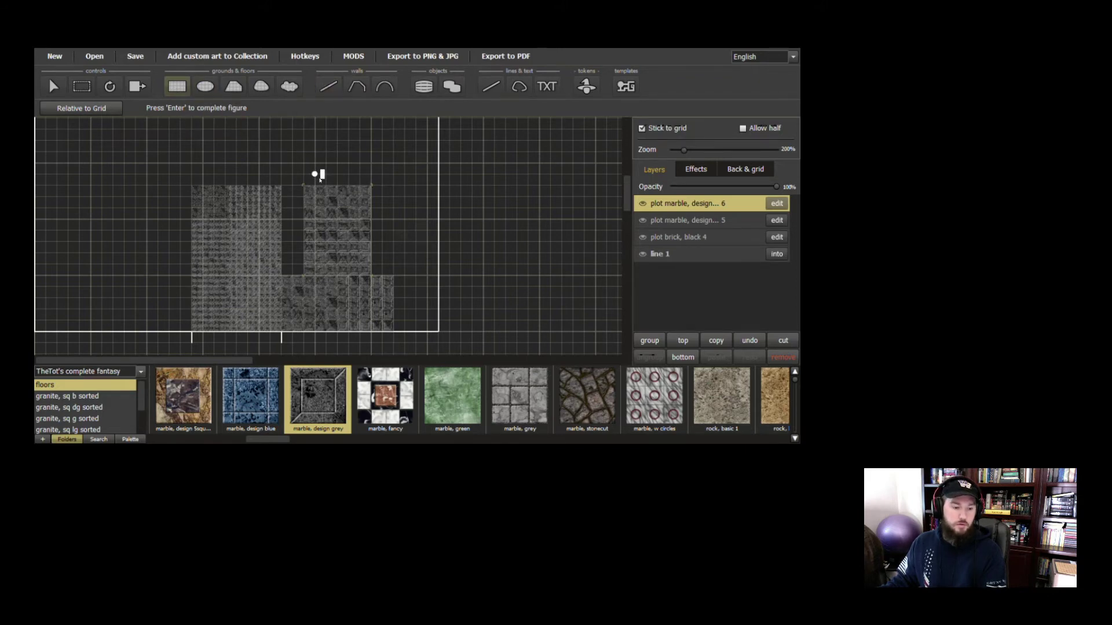
{"action": "left_click_drag", "start_coordinate": [316, 186], "coordinate": [362, 143]}
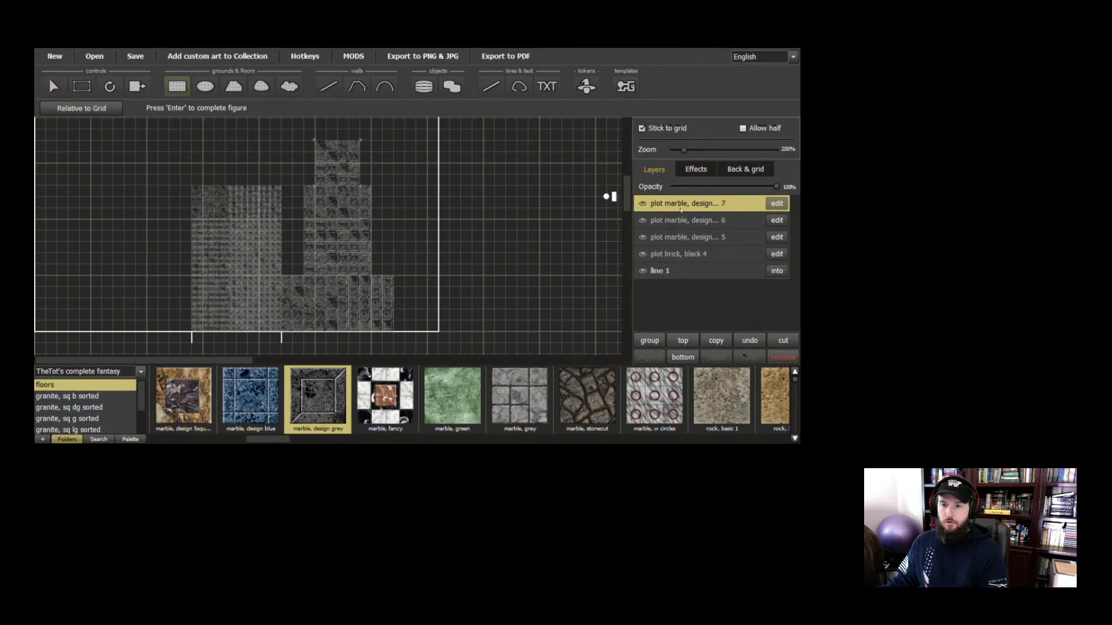
Add a wall around the new 4 by 4 square floor at the upper end of the rooms
{"action": "left_click", "coordinate": [53, 86]}
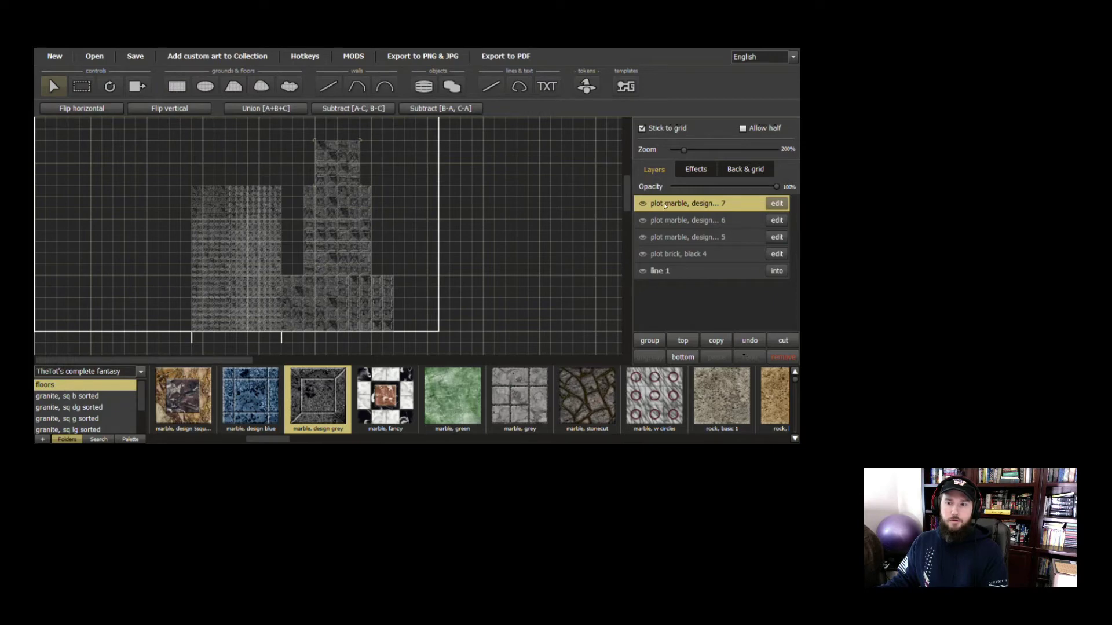
{"action": "double_click", "coordinate": [712, 206]}
{"action": "right_click", "coordinate": [712, 206]}
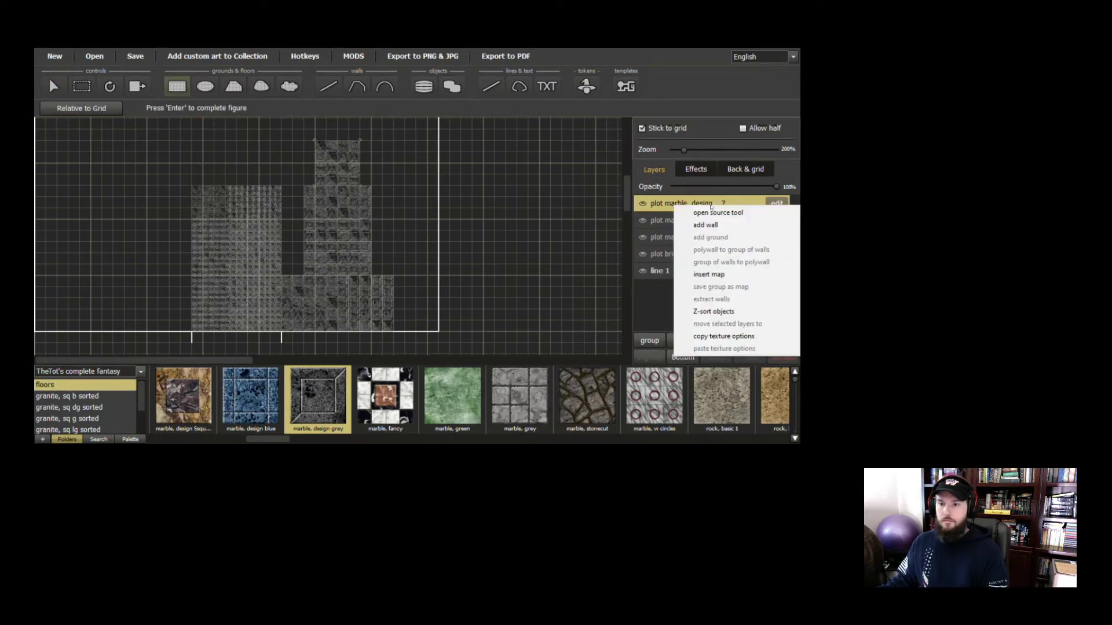
{"action": "left_click", "coordinate": [706, 226]}
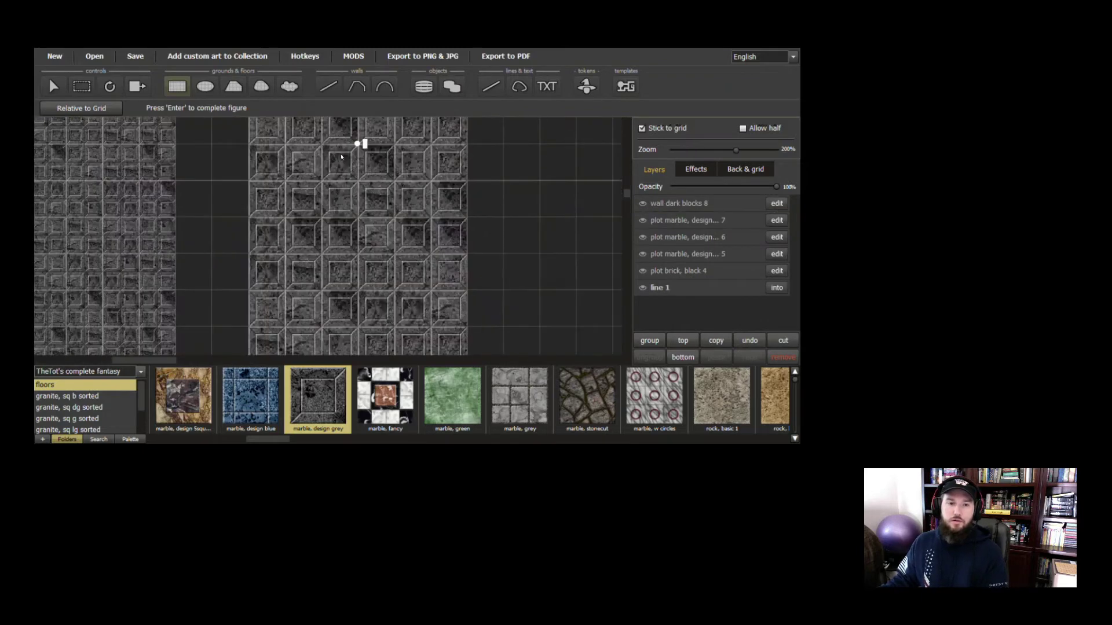
{"action": "scroll", "coordinate": [361, 269], "scroll_direction": "up", "scroll_amount": 3}
{"action": "left_click_drag", "start_coordinate": [367, 157], "coordinate": [361, 245]}
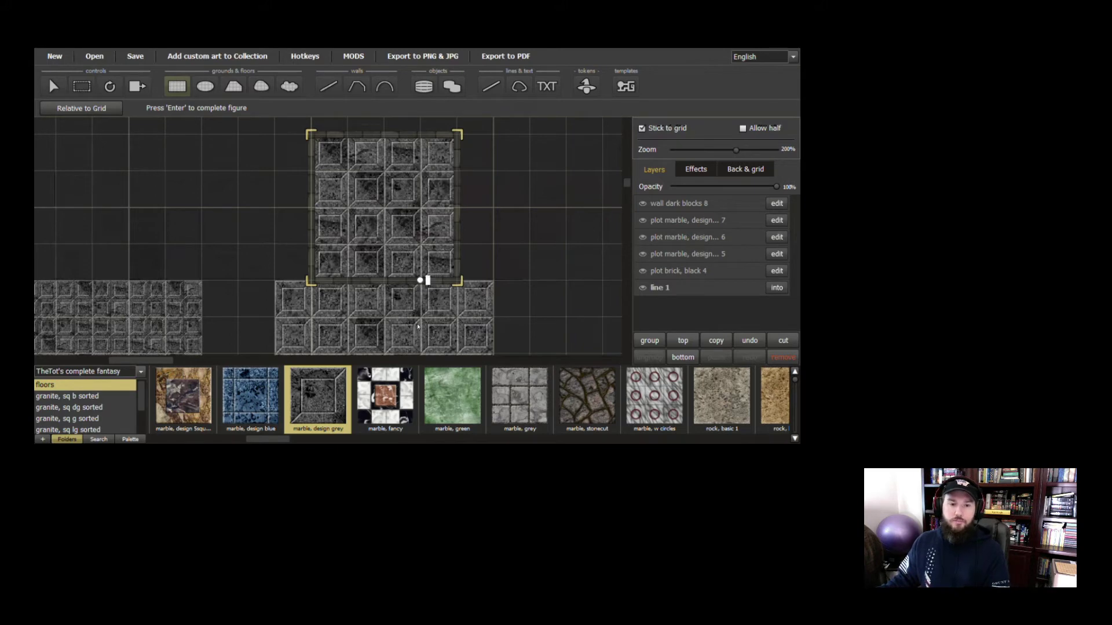
Browse the straight wall textures in the fantasy_fortress collection and switch to the tops collection
{"action": "left_click", "coordinate": [335, 87]}
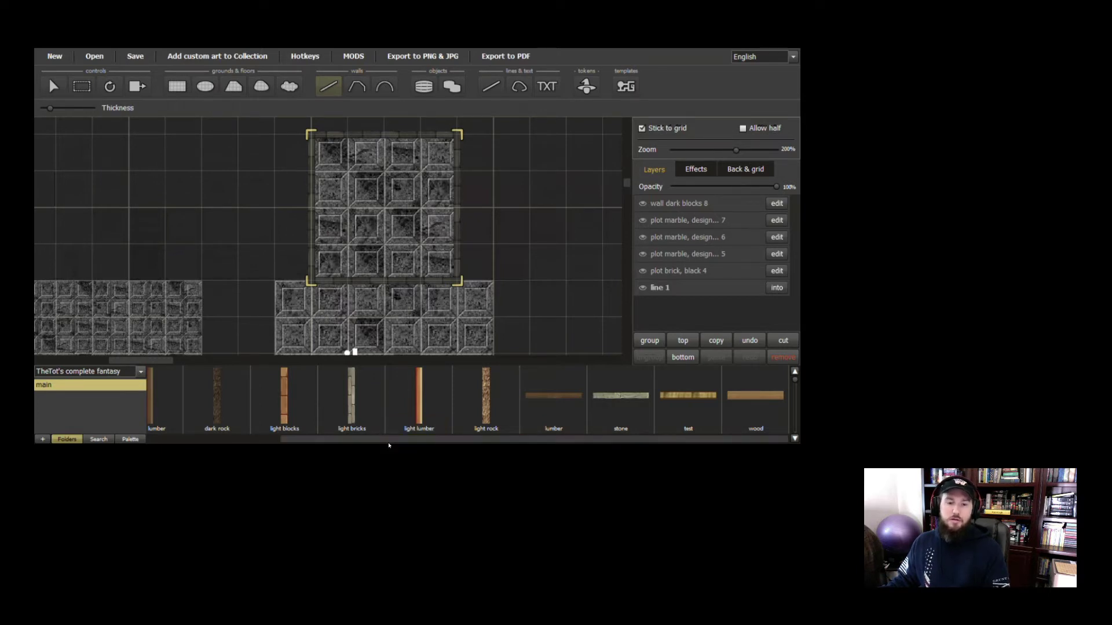
{"action": "left_click_drag", "start_coordinate": [397, 441], "coordinate": [484, 443]}
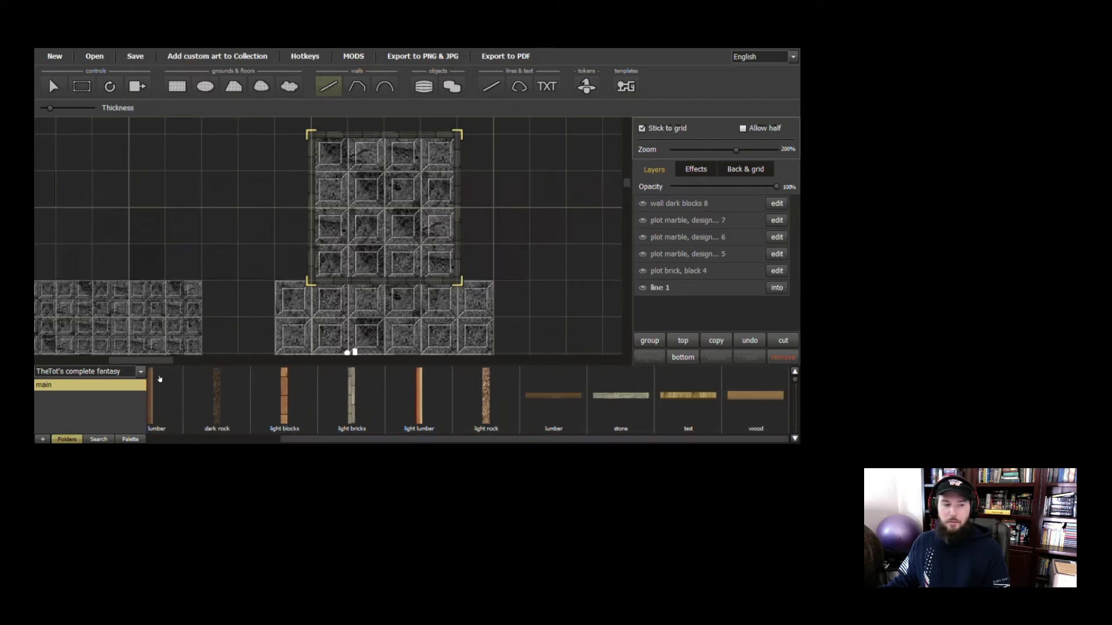
{"action": "left_click", "coordinate": [141, 371]}
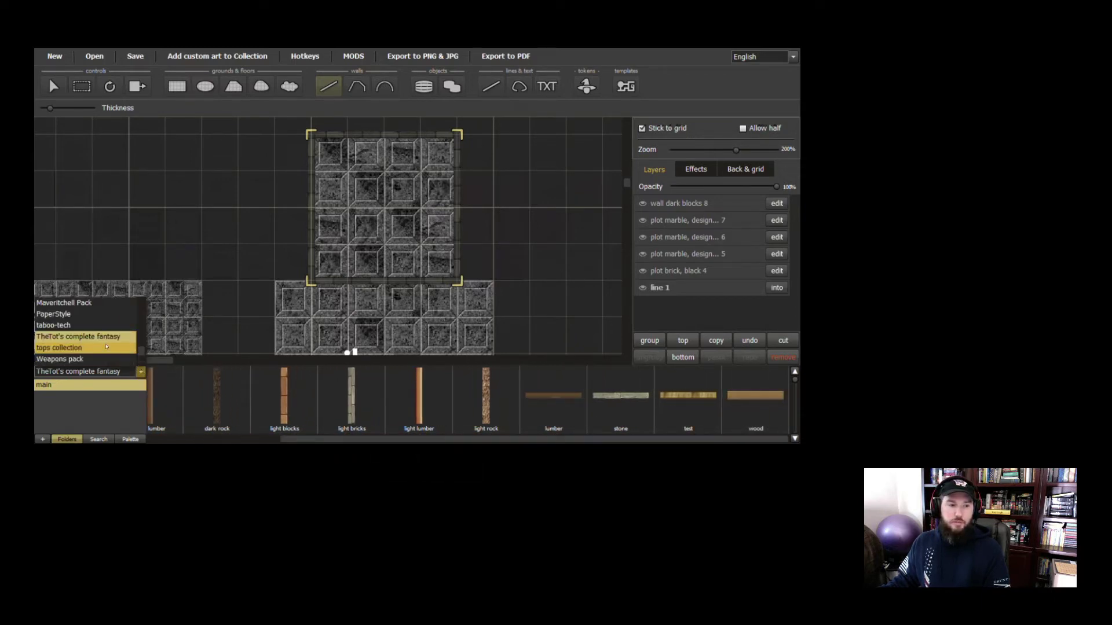
{"action": "scroll", "coordinate": [106, 346], "scroll_direction": "up", "scroll_amount": 5}
{"action": "left_click", "coordinate": [101, 340]}
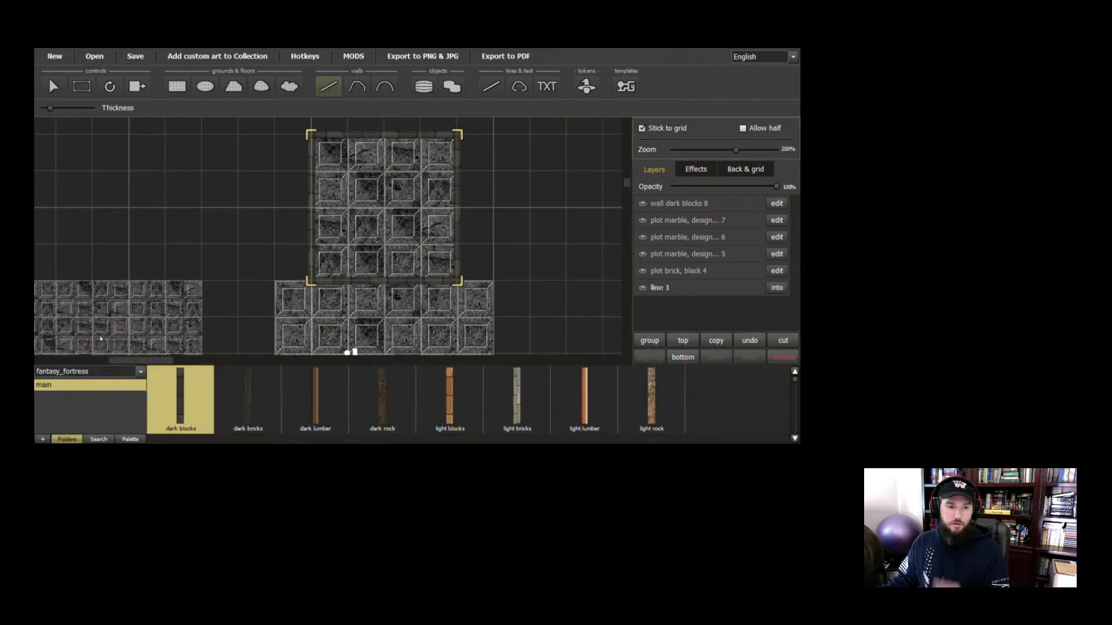
{"action": "left_click", "coordinate": [140, 372]}
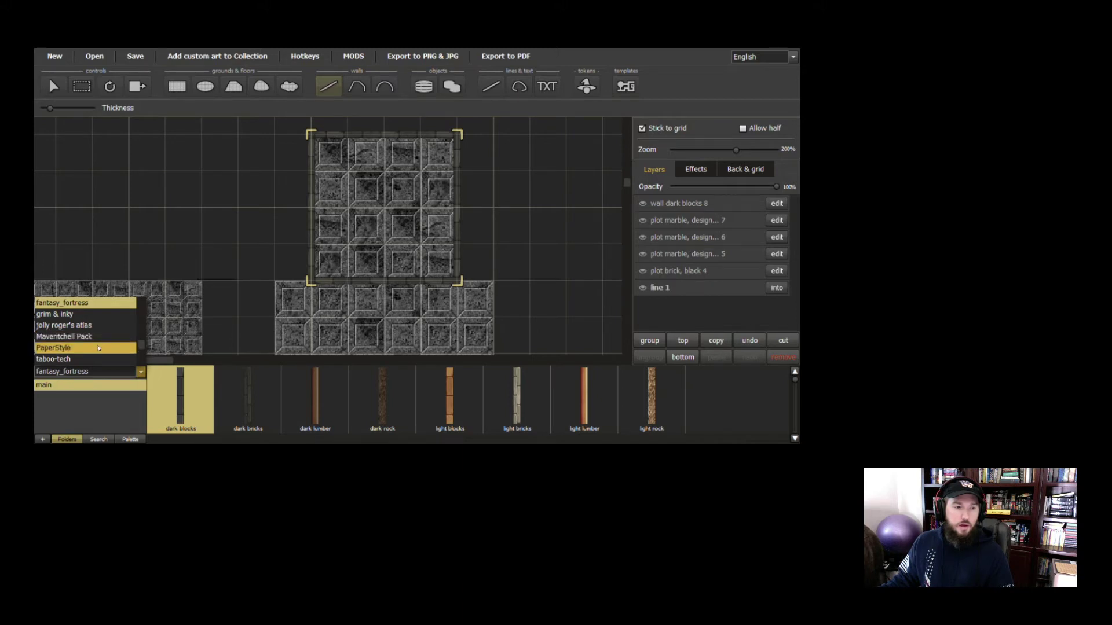
{"action": "scroll", "coordinate": [99, 348], "scroll_direction": "down", "scroll_amount": 2}
{"action": "left_click", "coordinate": [95, 317]}
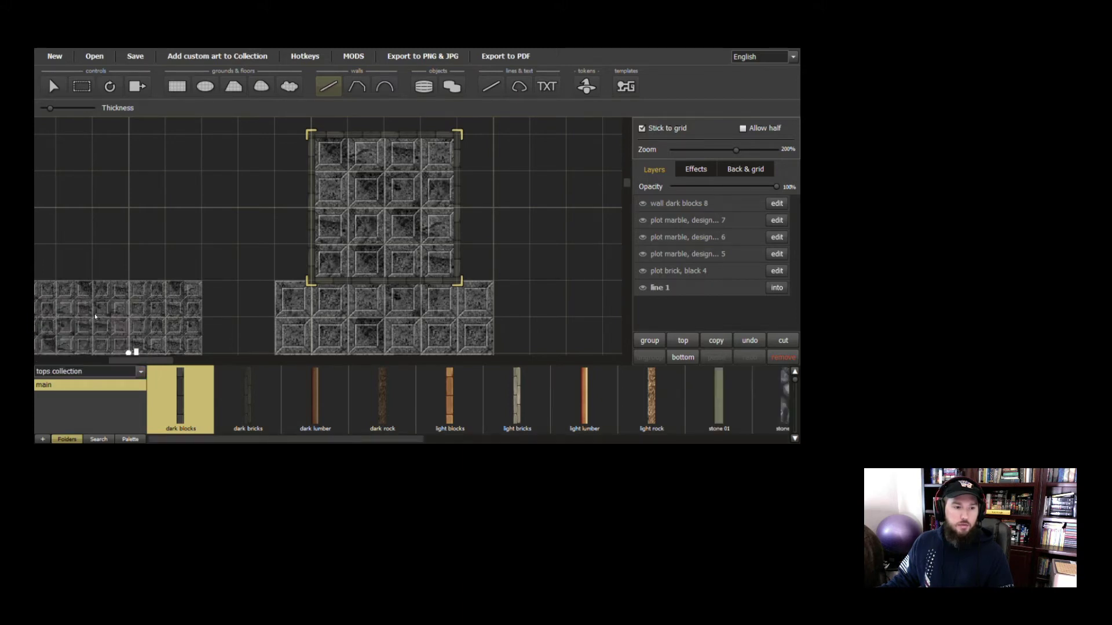
Fill the wall around the 4 by 4 floor with the wall3 texture
{"action": "left_click_drag", "start_coordinate": [229, 441], "coordinate": [555, 450]}
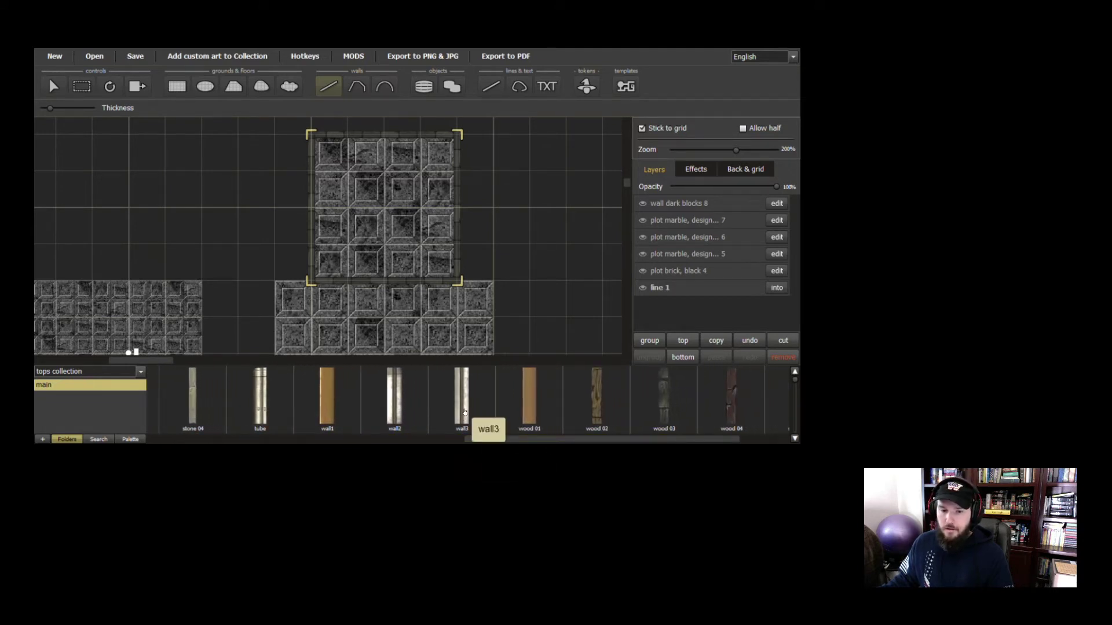
{"action": "left_click", "coordinate": [463, 411]}
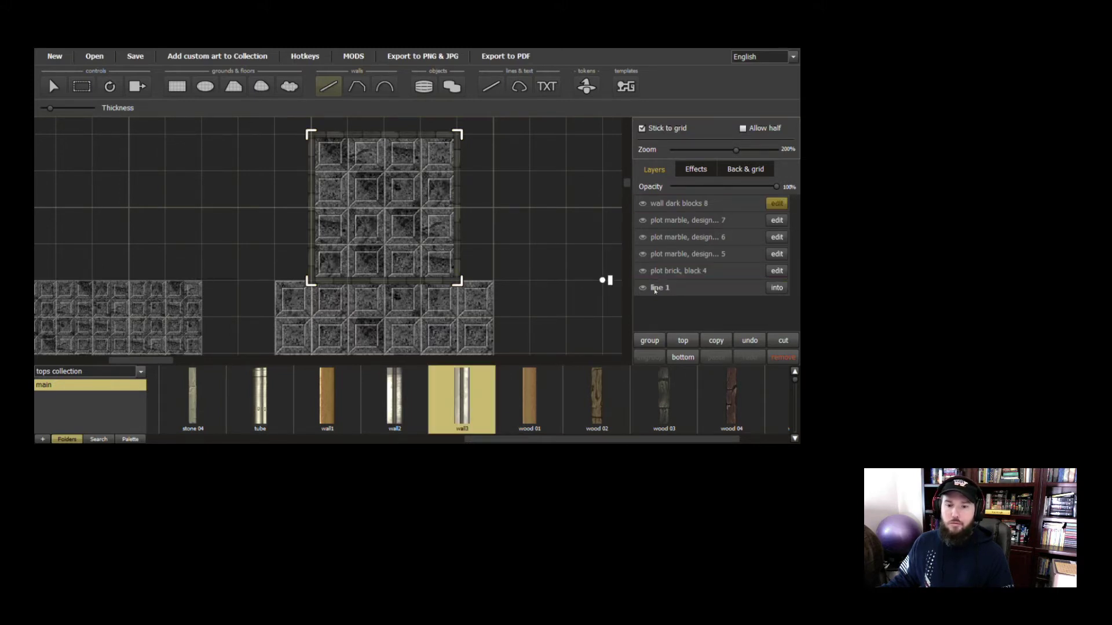
{"action": "right_click", "coordinate": [462, 398]}
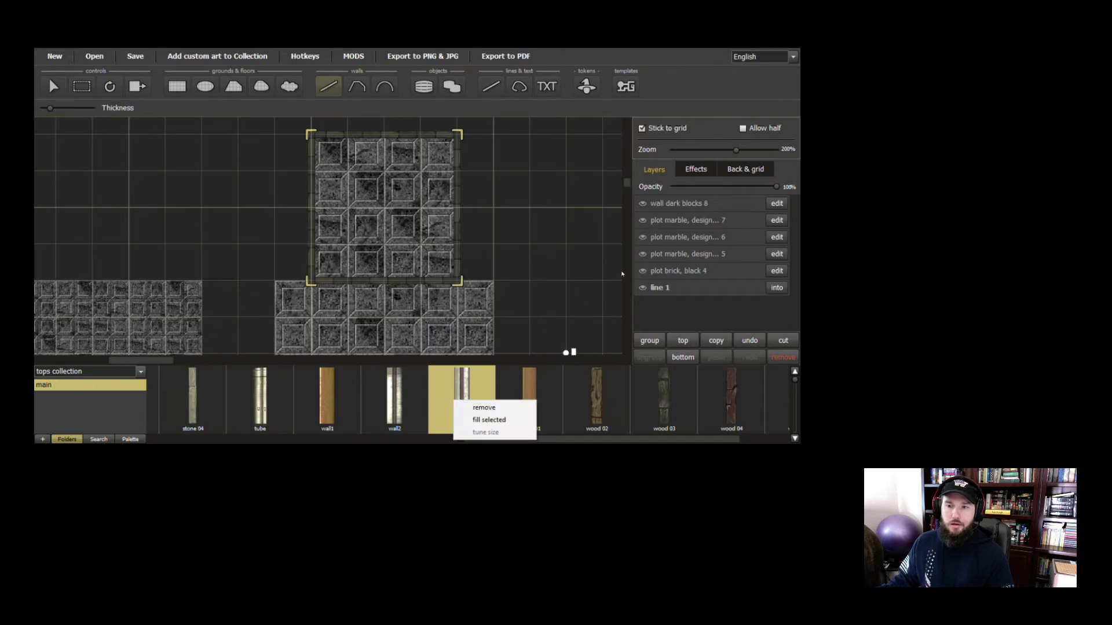
{"action": "left_click", "coordinate": [683, 204]}
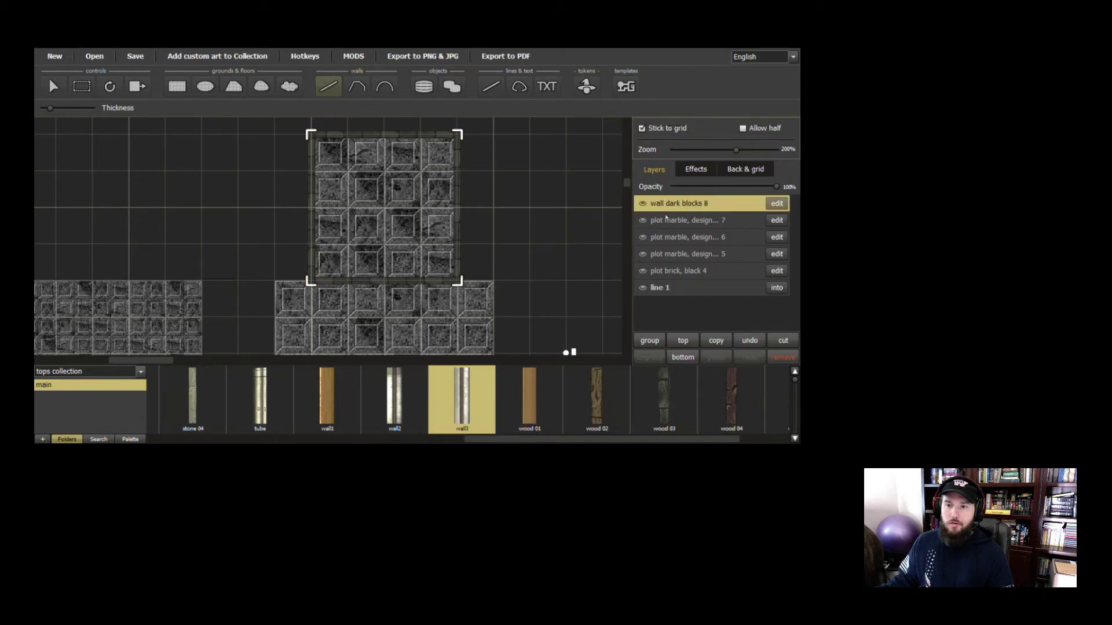
{"action": "right_click", "coordinate": [465, 394]}
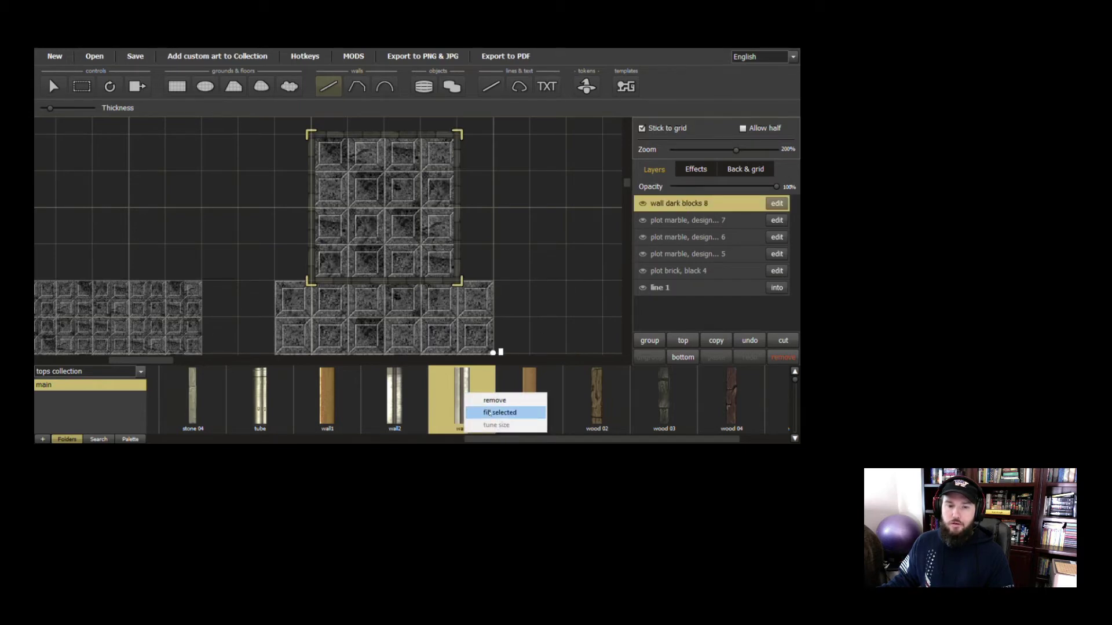
{"action": "left_click", "coordinate": [490, 413]}
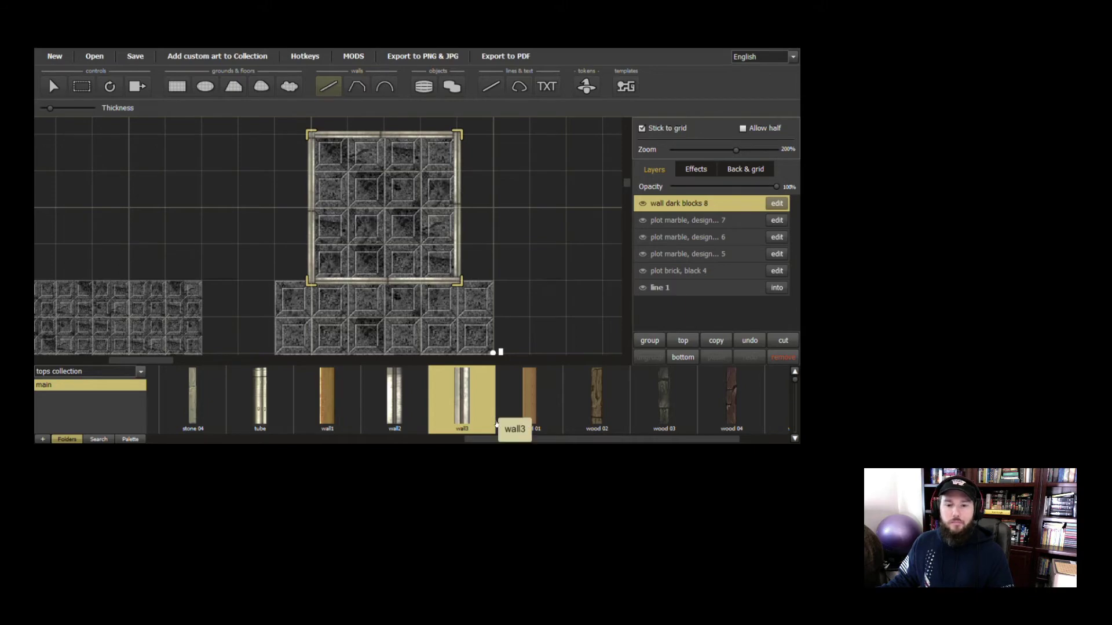
{"action": "left_click_drag", "start_coordinate": [525, 439], "coordinate": [471, 450]}
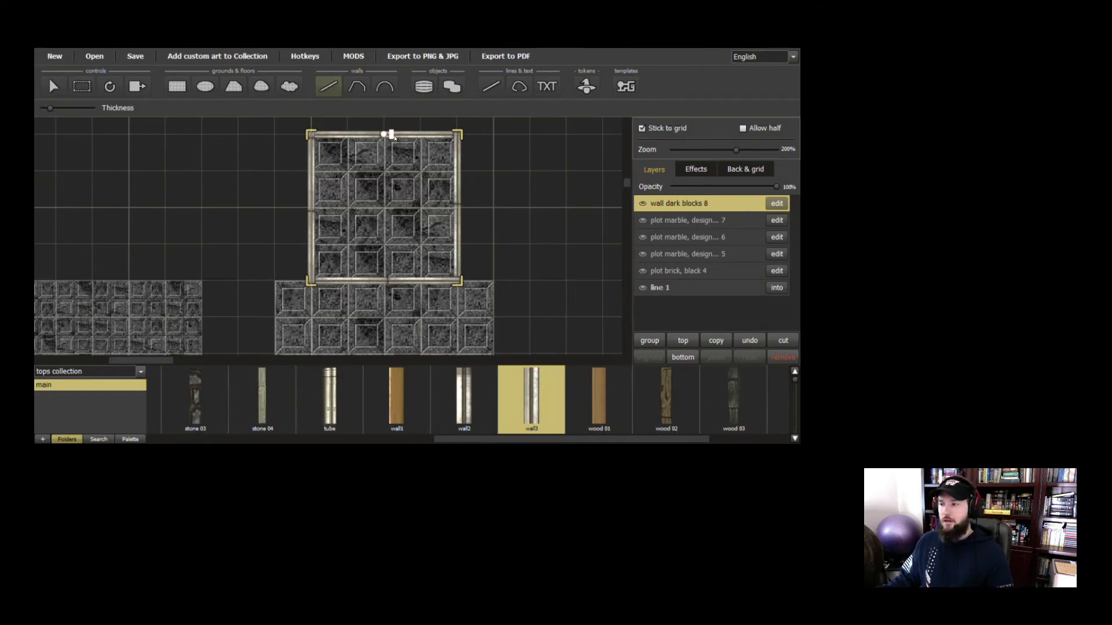
Convert the room's polywall to a group of separate walls and enter that group
{"action": "right_click", "coordinate": [758, 204]}
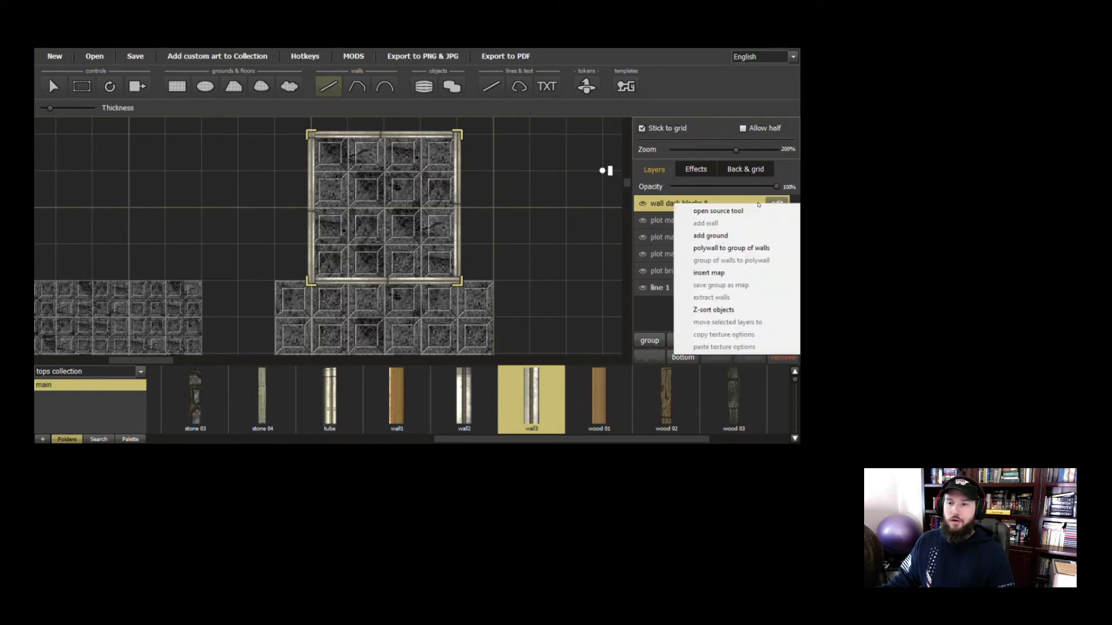
{"action": "left_click", "coordinate": [724, 249]}
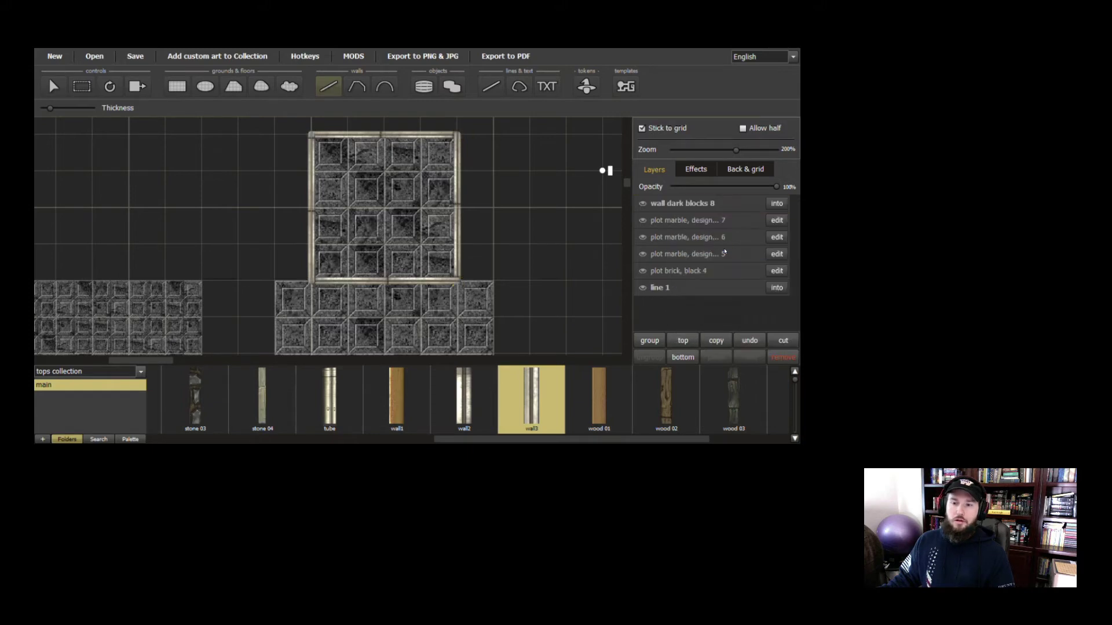
{"action": "left_click", "coordinate": [775, 204]}
{"action": "left_click", "coordinate": [649, 187]}
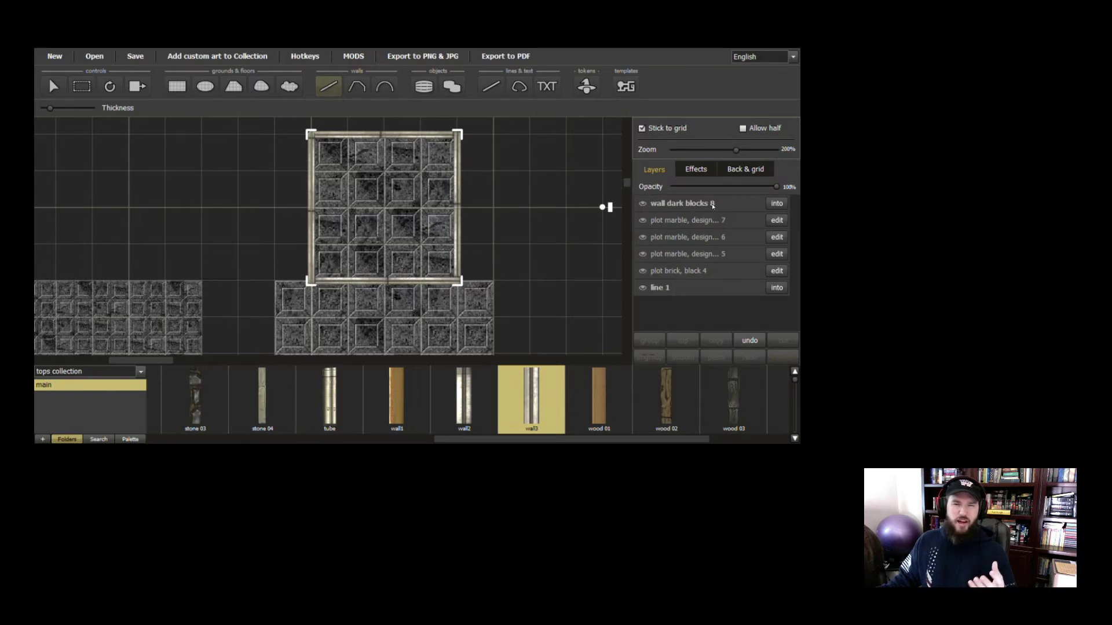
{"action": "left_click", "coordinate": [776, 203]}
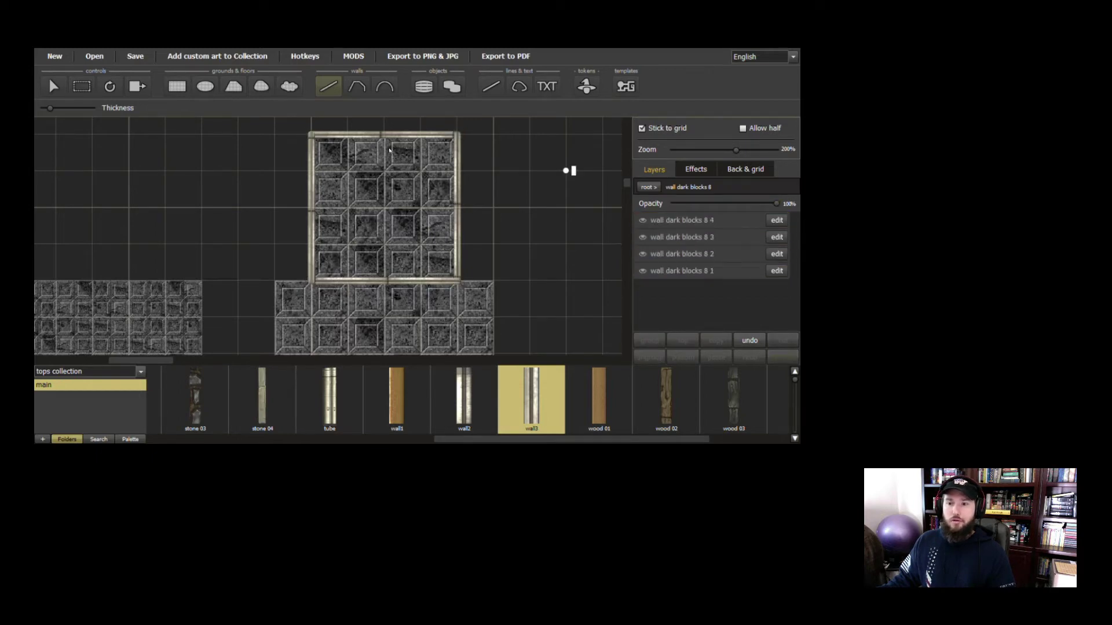
Shorten the upper wall of the 4 by 4 room to one grid square, keeping its left end in place
{"action": "left_click", "coordinate": [51, 86]}
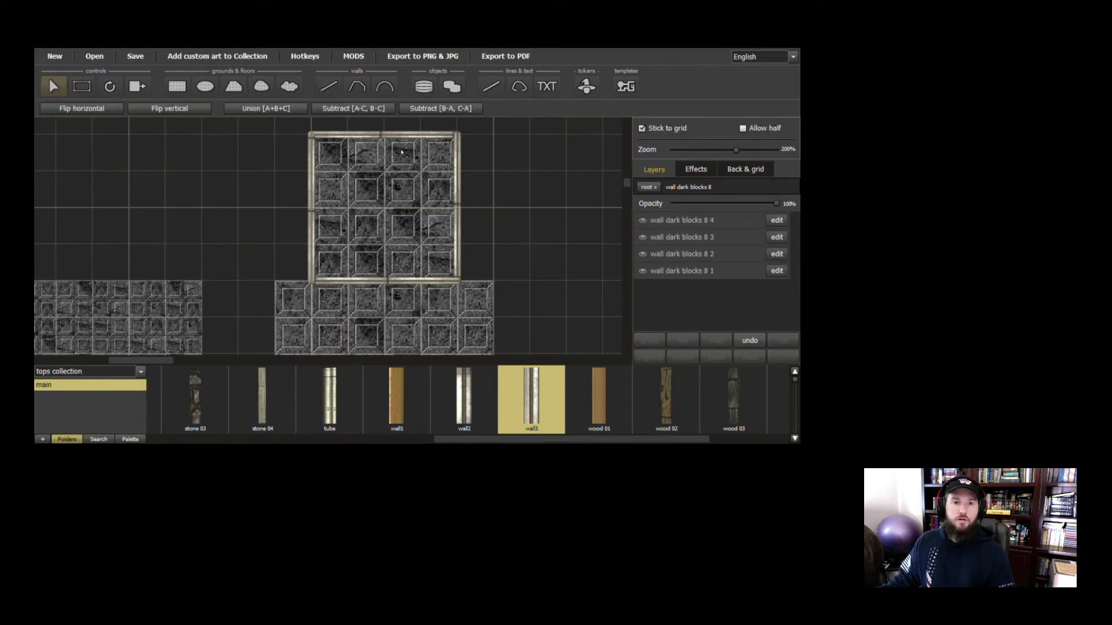
{"action": "left_click", "coordinate": [390, 136]}
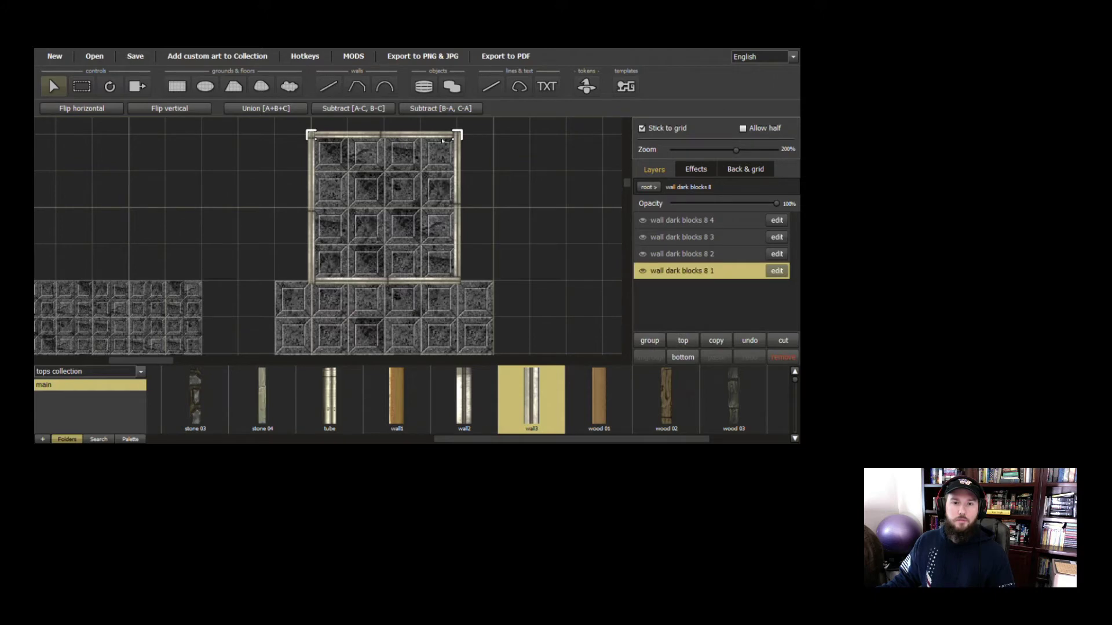
{"action": "left_click", "coordinate": [773, 272]}
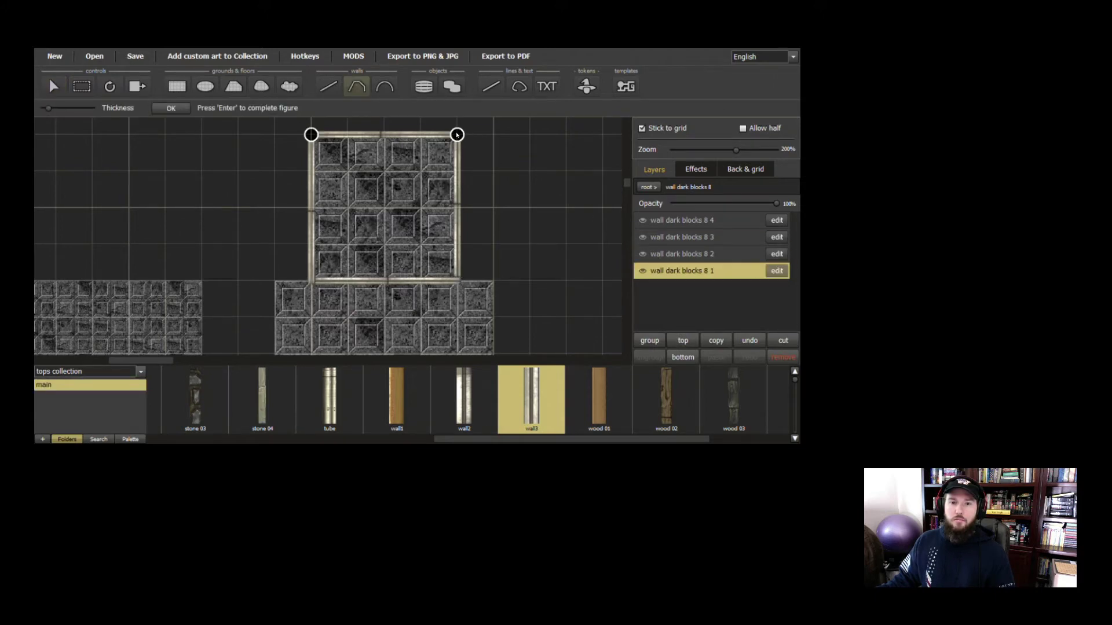
{"action": "left_click_drag", "start_coordinate": [456, 135], "coordinate": [347, 135]}
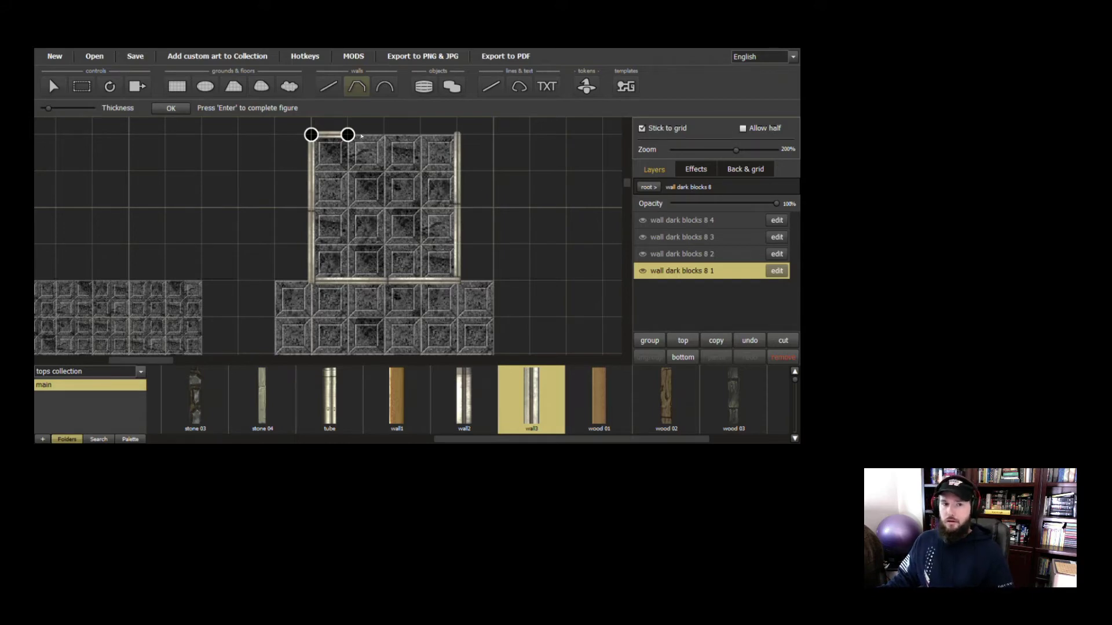
Duplicate the shortened upper wall and place the copy at the room's upper right corner, leaving a two-square opening
{"action": "left_click", "coordinate": [717, 341]}
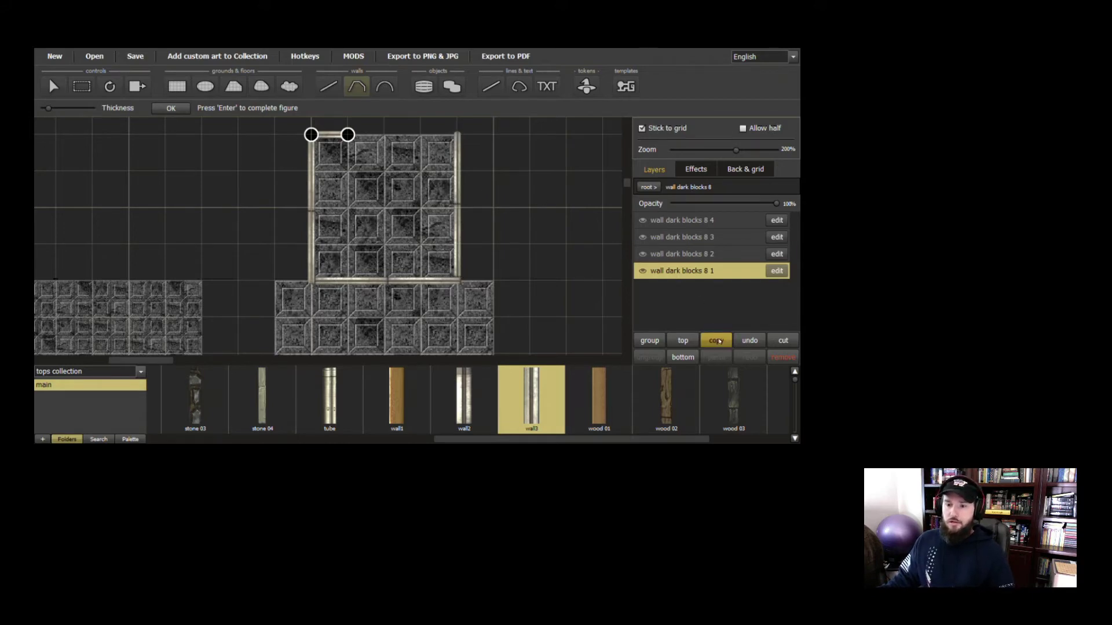
{"action": "left_click", "coordinate": [716, 358]}
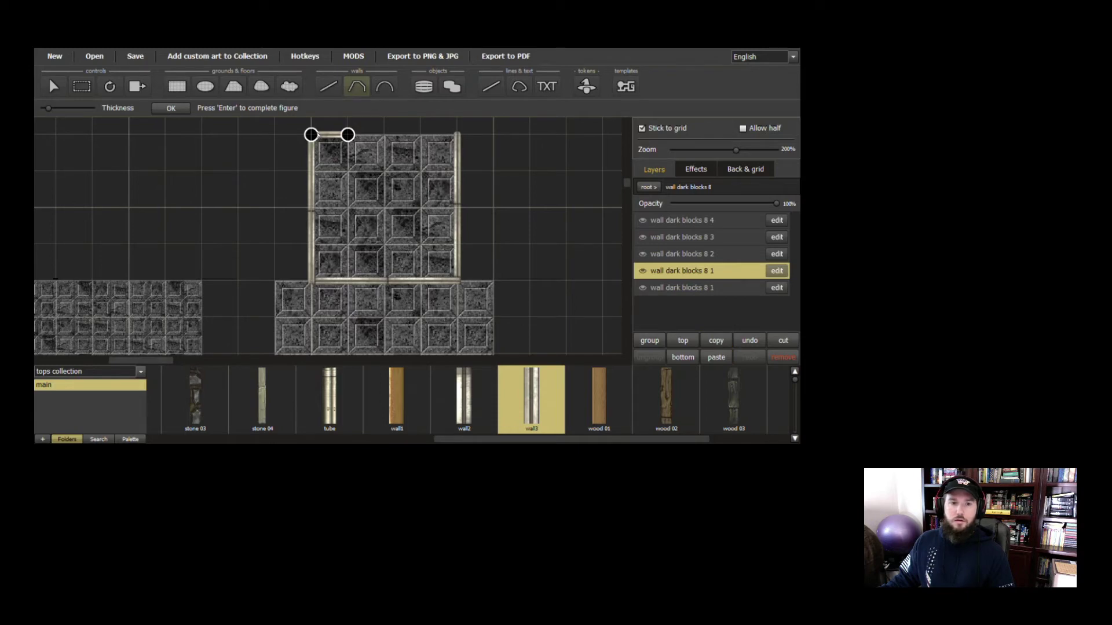
{"action": "key", "text": "Return"}
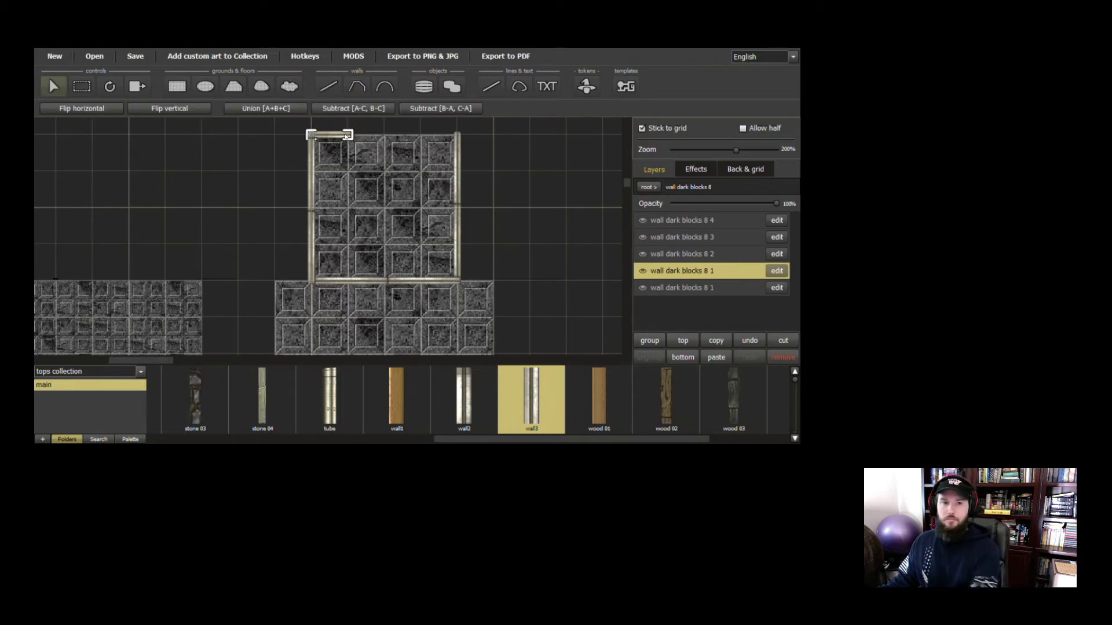
{"action": "left_click_drag", "start_coordinate": [350, 137], "coordinate": [453, 138]}
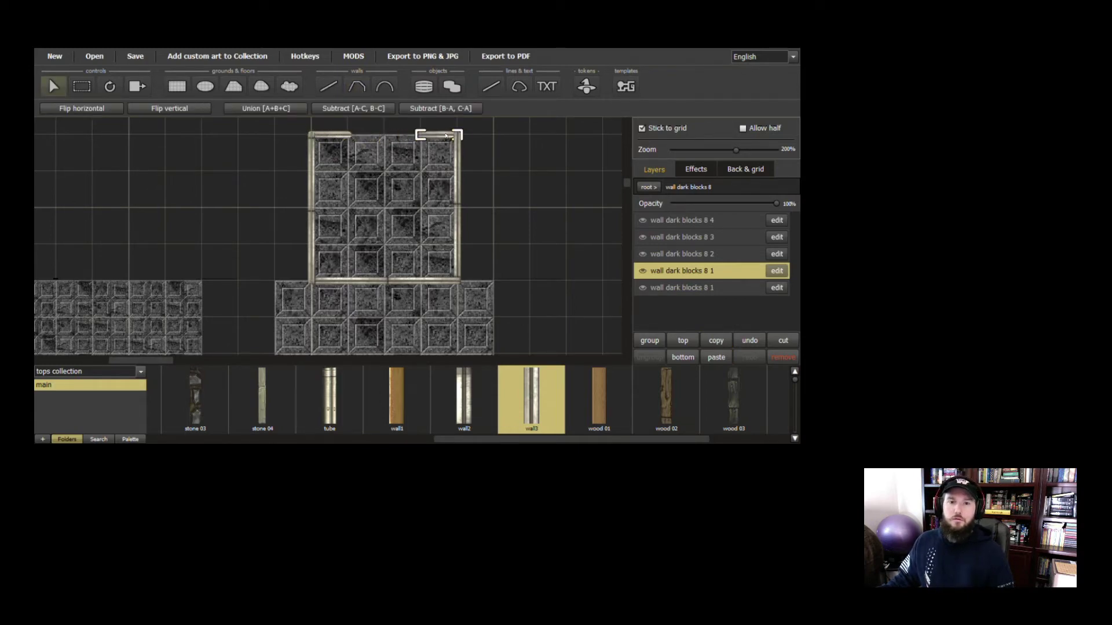
Shorten the lower wall of the 4 by 4 room to one grid square, keeping its left end in place
{"action": "left_click", "coordinate": [663, 227]}
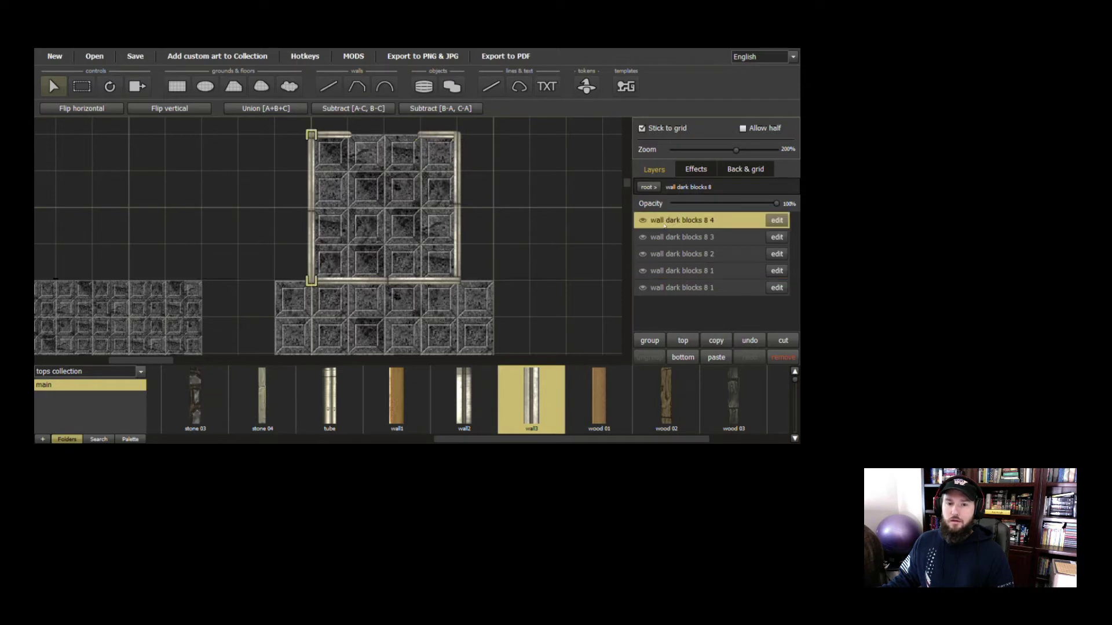
{"action": "left_click", "coordinate": [668, 236]}
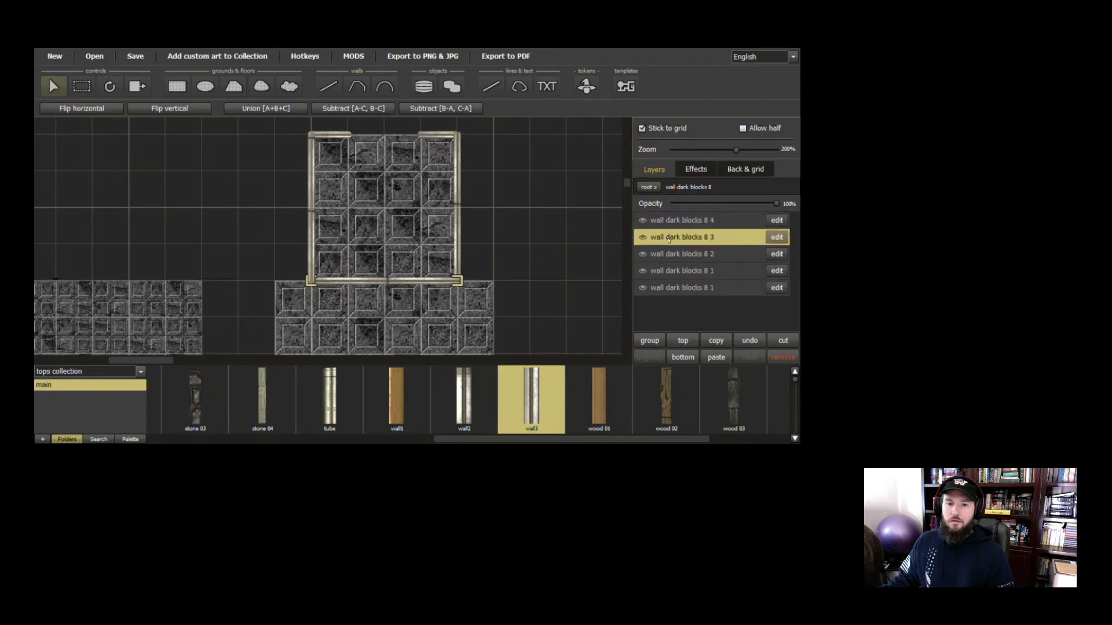
{"action": "left_click", "coordinate": [776, 237]}
{"action": "left_click_drag", "start_coordinate": [456, 282], "coordinate": [351, 283]}
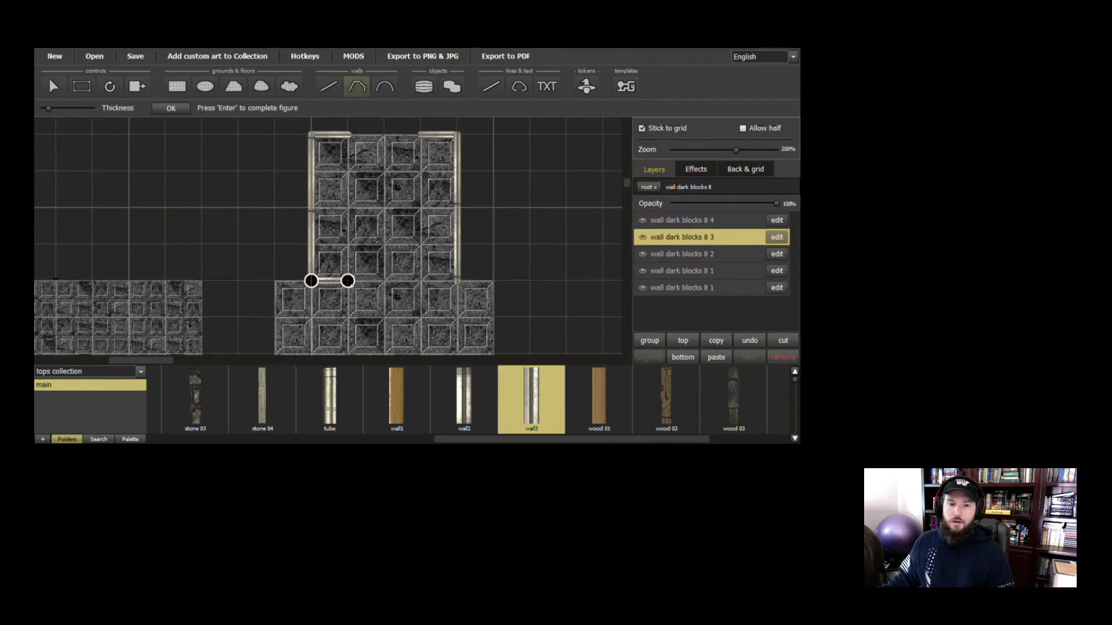
{"action": "key", "text": "Return"}
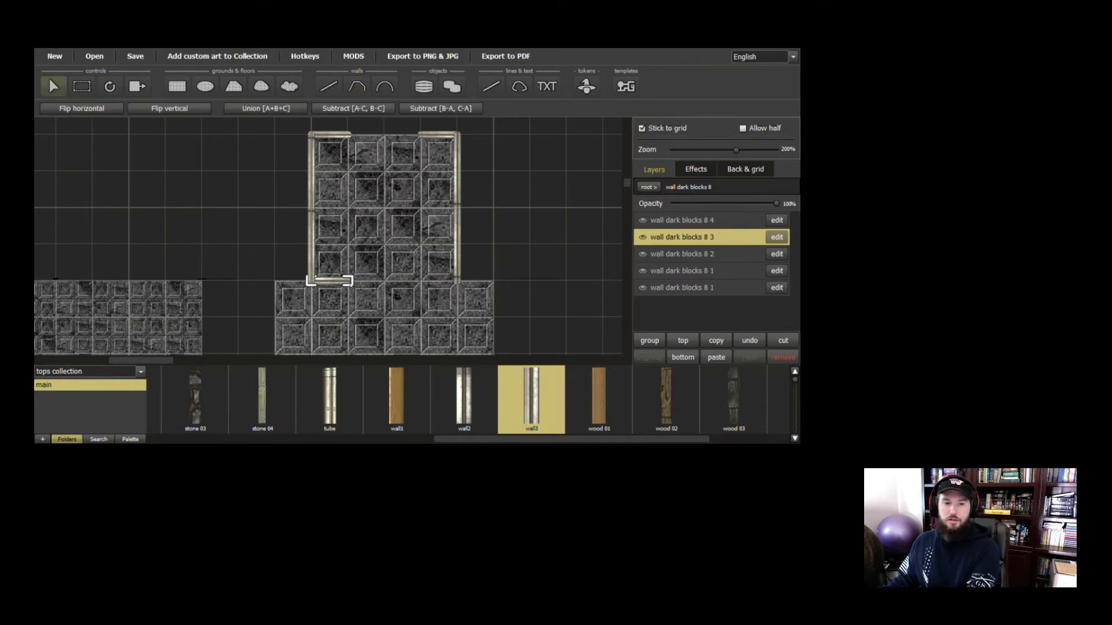
Duplicate the shortened lower wall and place the copy at the room's lower right corner, leaving a two-square opening
{"action": "left_click", "coordinate": [725, 342]}
{"action": "left_click", "coordinate": [716, 358]}
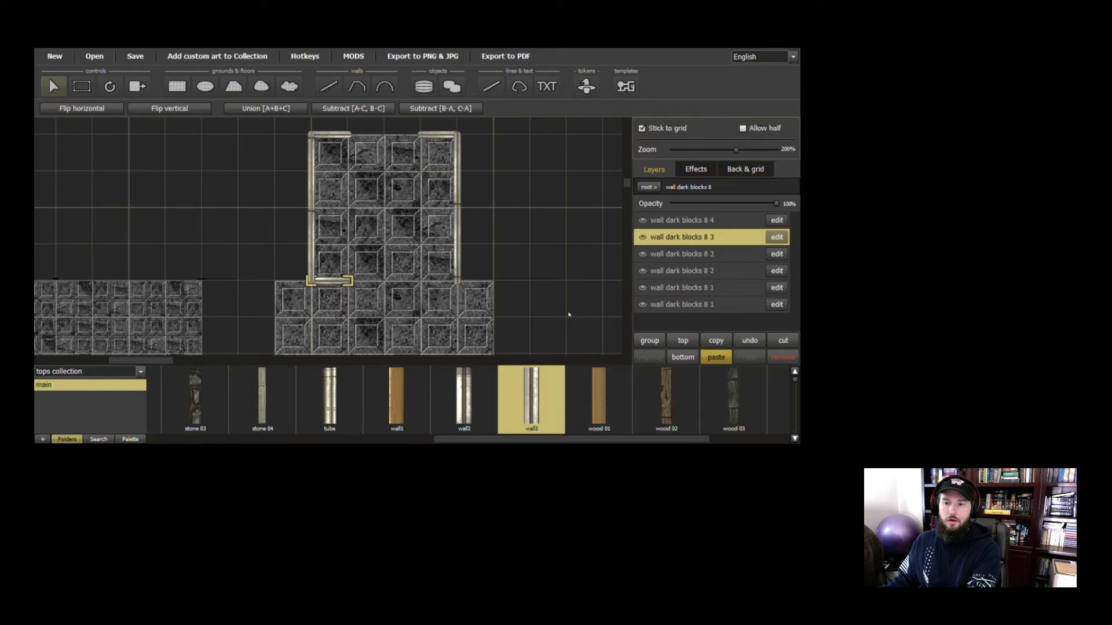
{"action": "left_click_drag", "start_coordinate": [334, 283], "coordinate": [444, 283]}
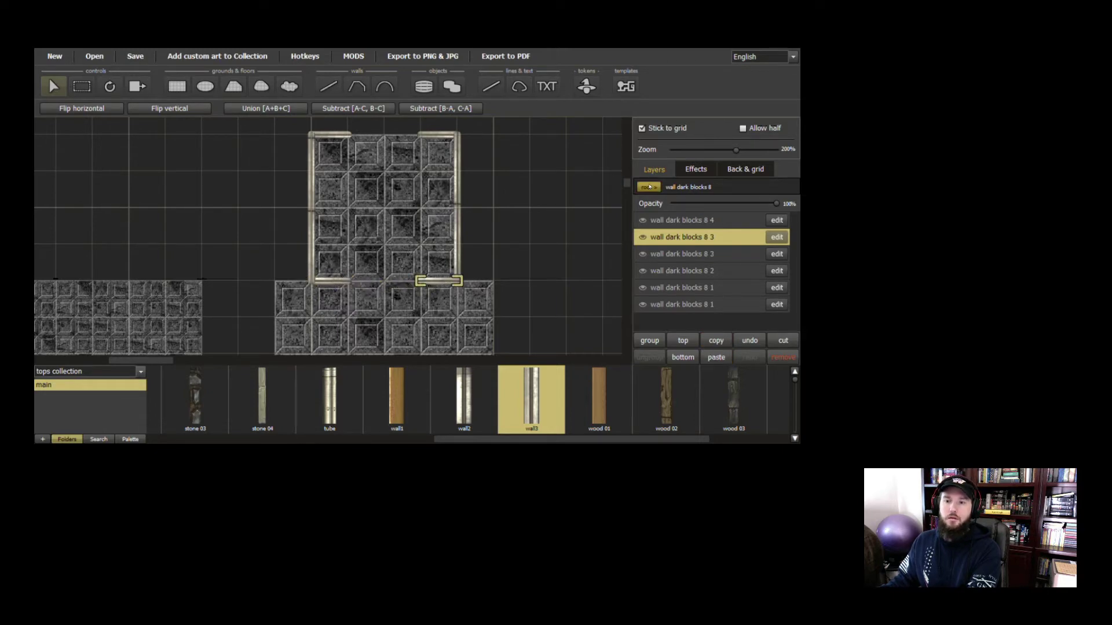
Return to the root layers and rename the wall group as Shrine Wall
{"action": "left_click", "coordinate": [648, 187]}
{"action": "double_click", "coordinate": [679, 203]}
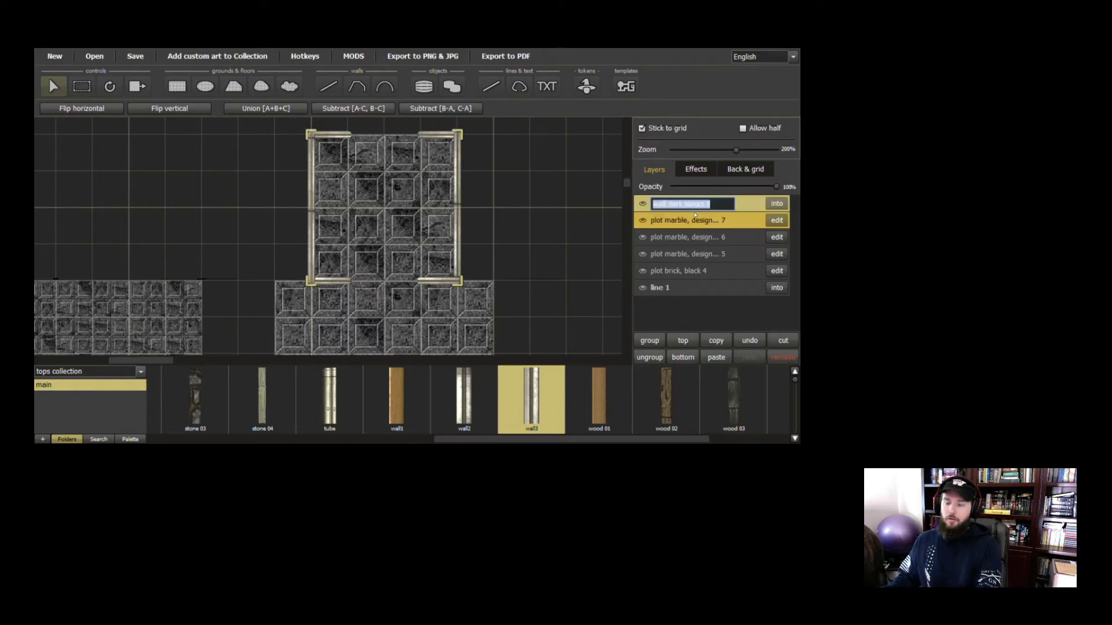
{"action": "type", "text": "Shr"}
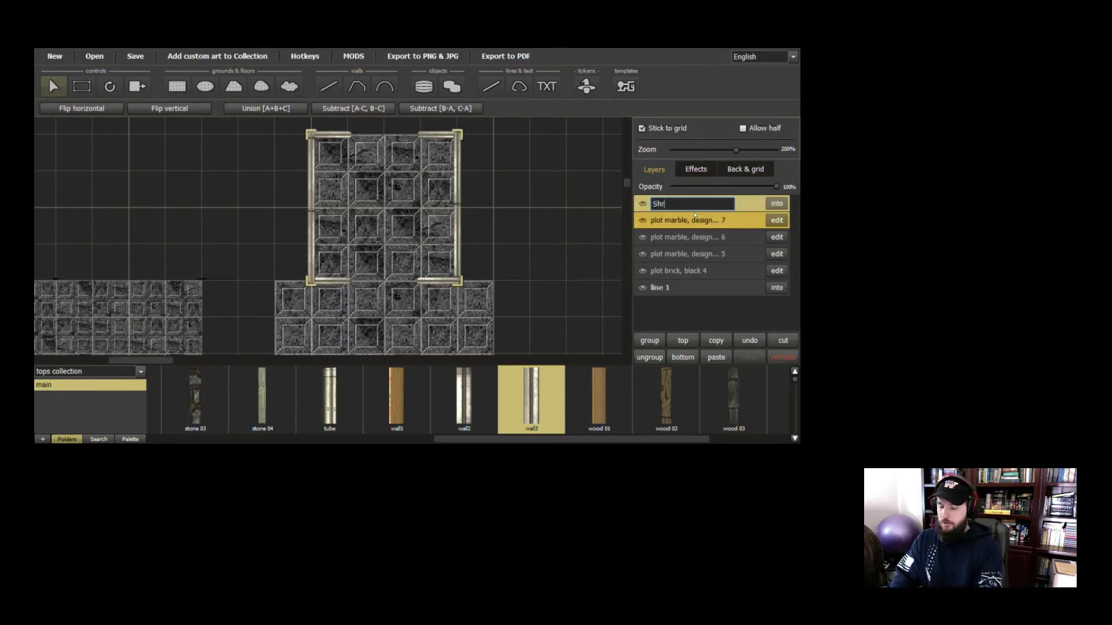
{"action": "type", "text": "ine Wall"}
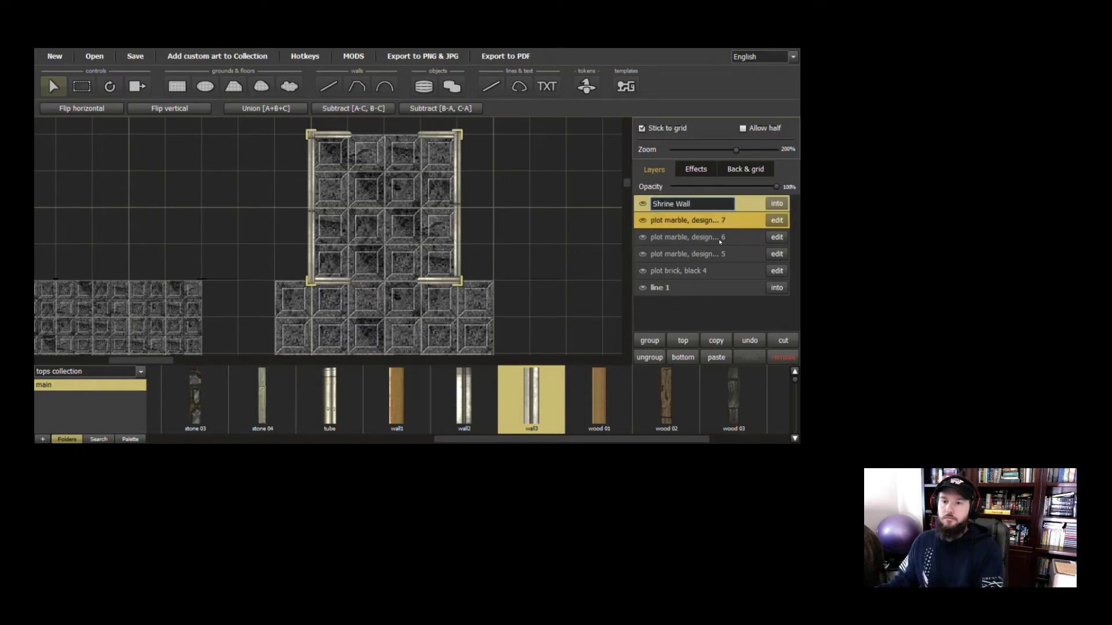
{"action": "key", "text": "Return"}
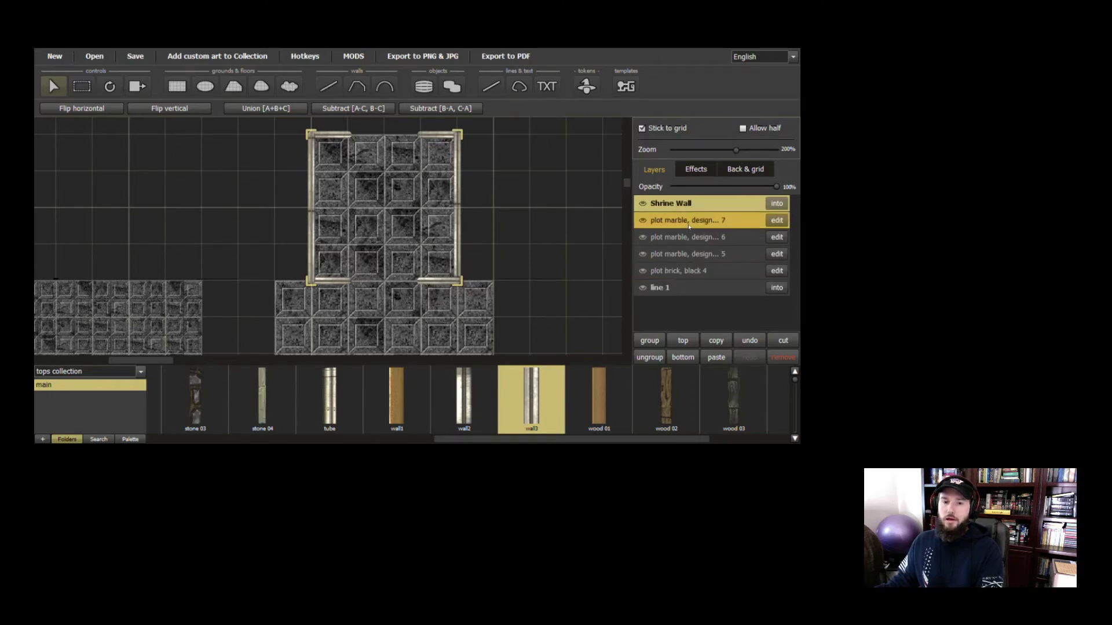
Group the Shrine Wall layer with the 4 by 4 room's marble floor layer
{"action": "left_click", "coordinate": [689, 221]}
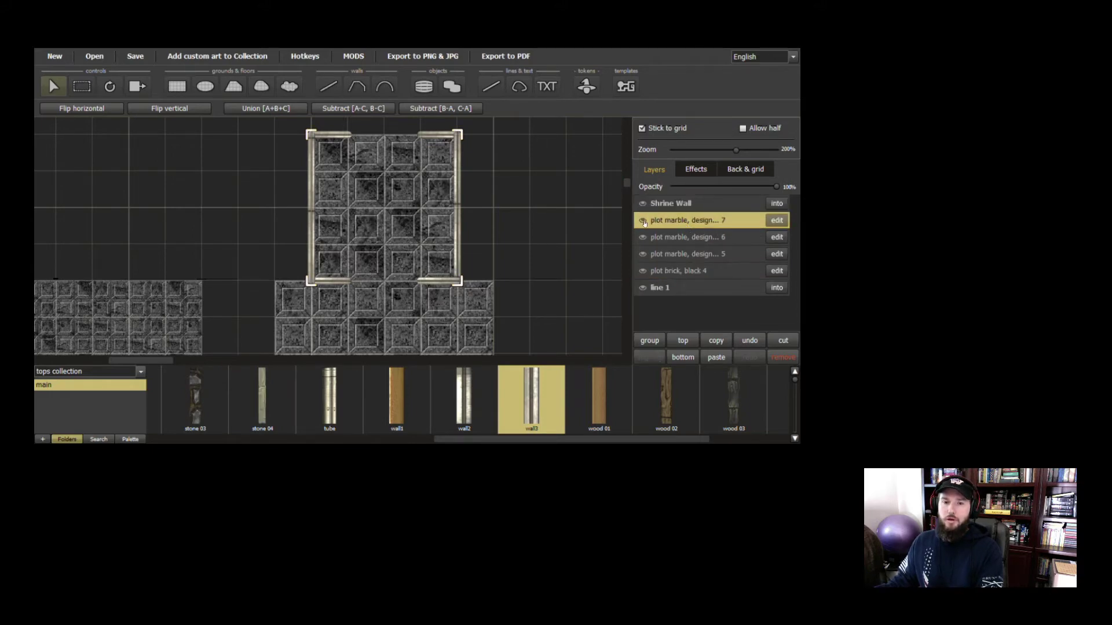
{"action": "left_click", "coordinate": [643, 221]}
{"action": "left_click", "coordinate": [642, 220]}
{"action": "left_click", "coordinate": [673, 209]}
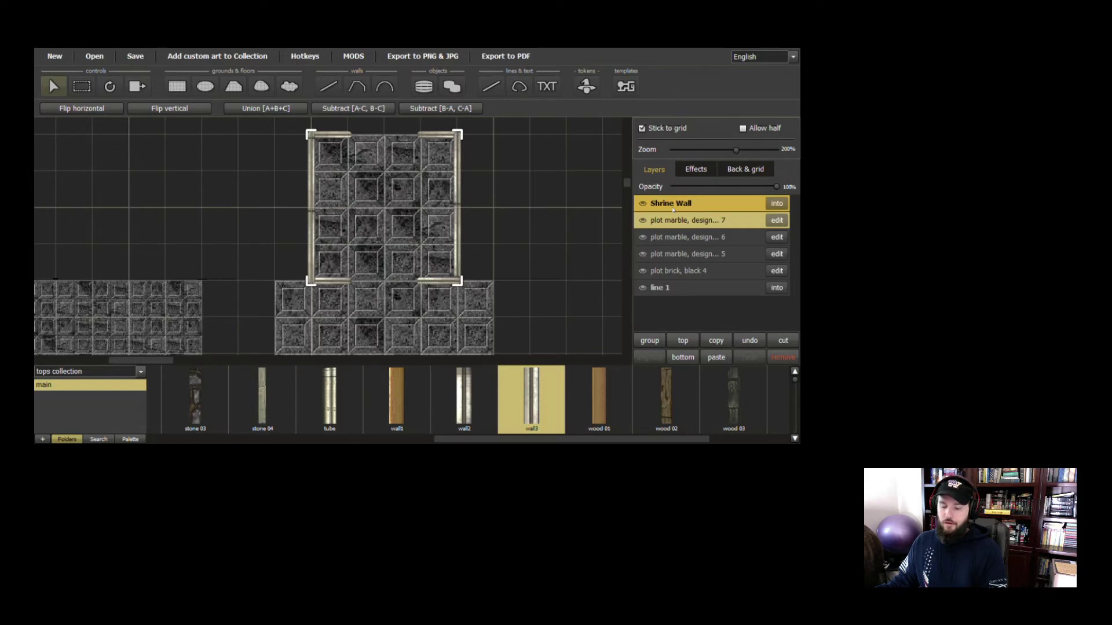
{"action": "left_click", "coordinate": [673, 210]}
{"action": "left_click", "coordinate": [699, 225]}
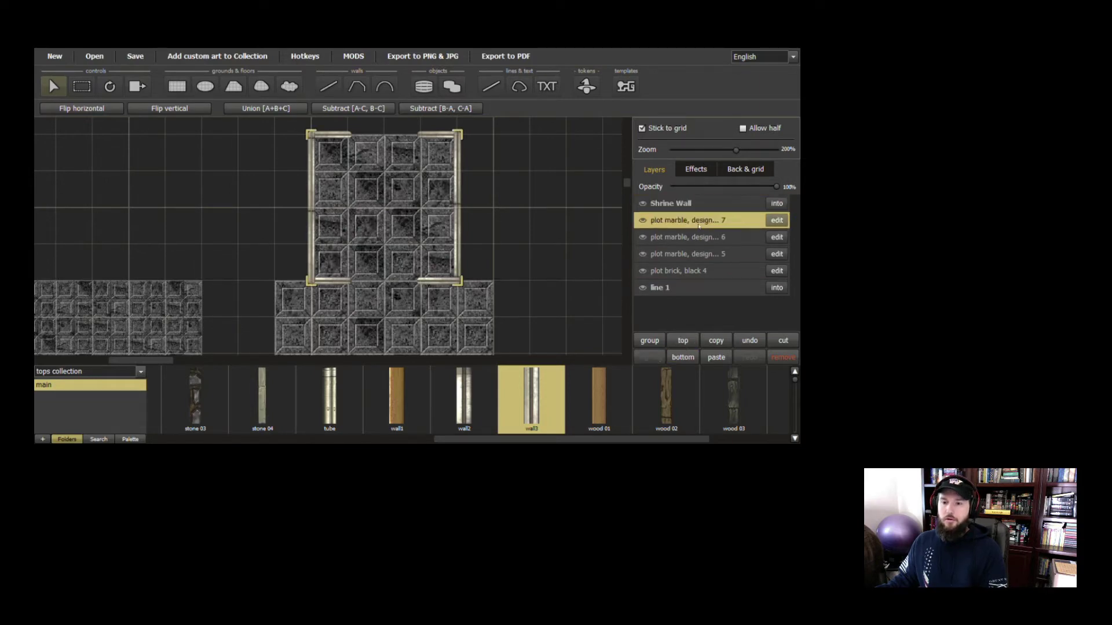
{"action": "left_click", "coordinate": [689, 203]}
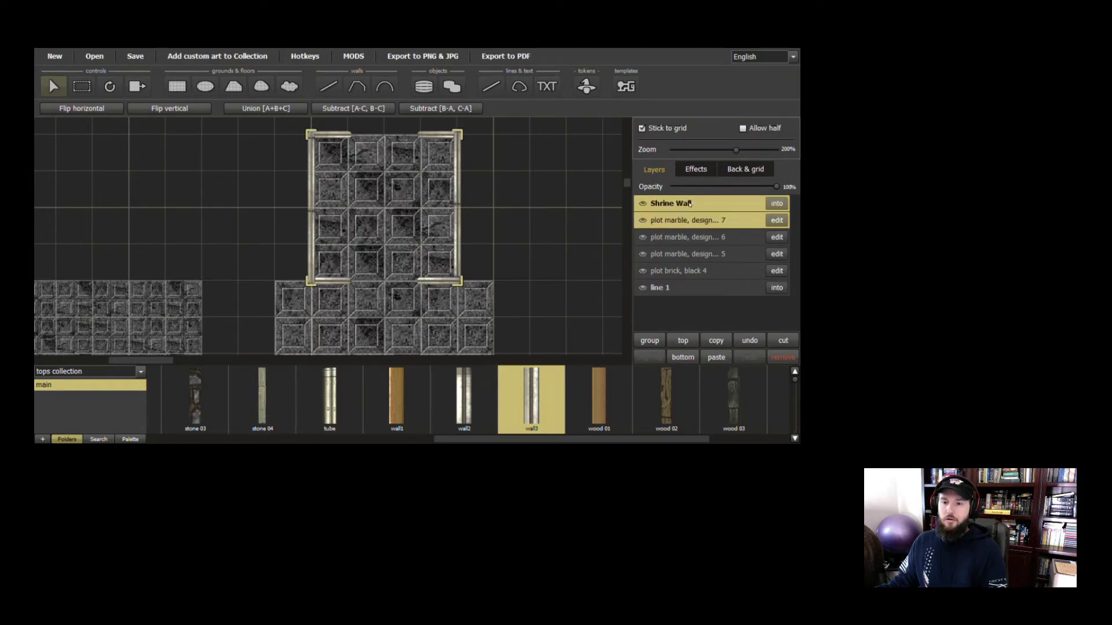
{"action": "left_click", "coordinate": [653, 344]}
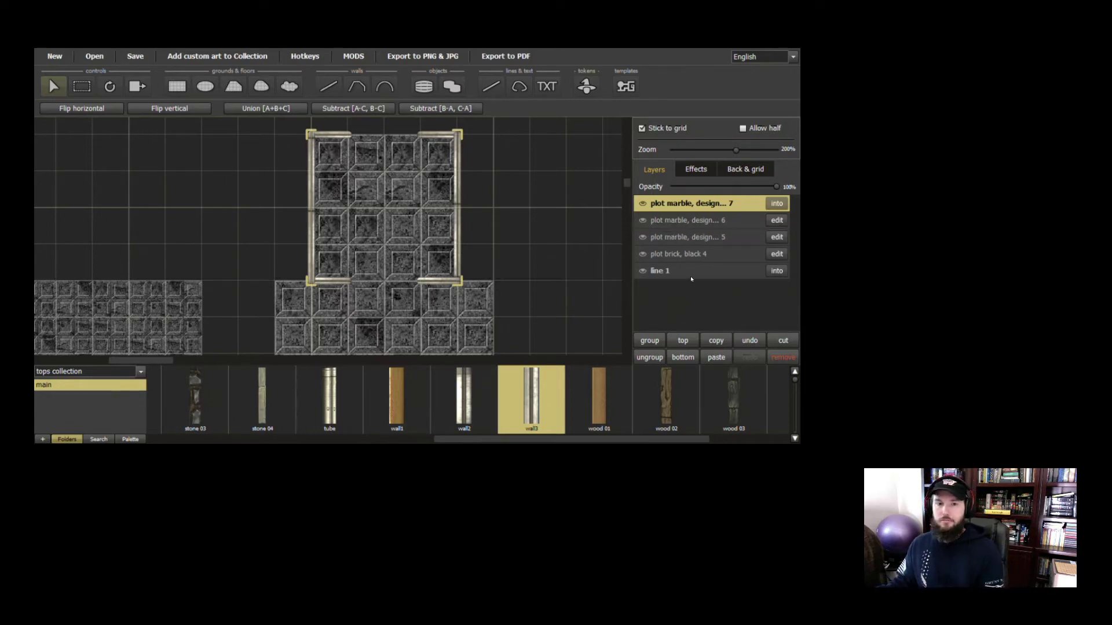
Add a wall around the six-square-wide marble floor directly below the 4 by 4 room
{"action": "scroll", "coordinate": [506, 284], "scroll_direction": "down", "scroll_amount": 5}
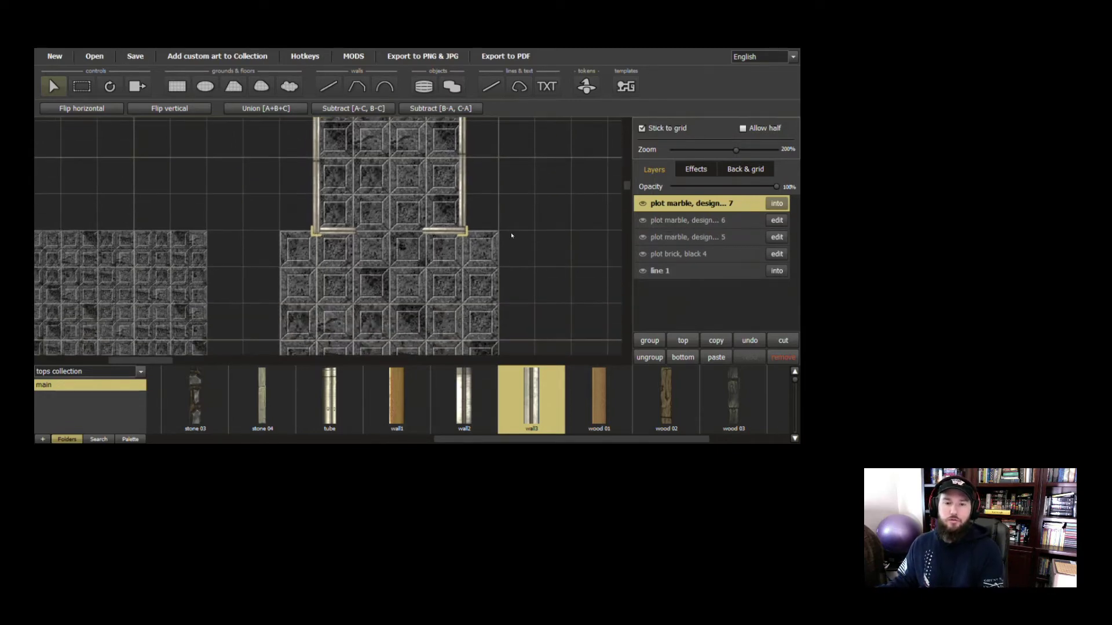
{"action": "scroll", "coordinate": [441, 277], "scroll_direction": "up", "scroll_amount": 5}
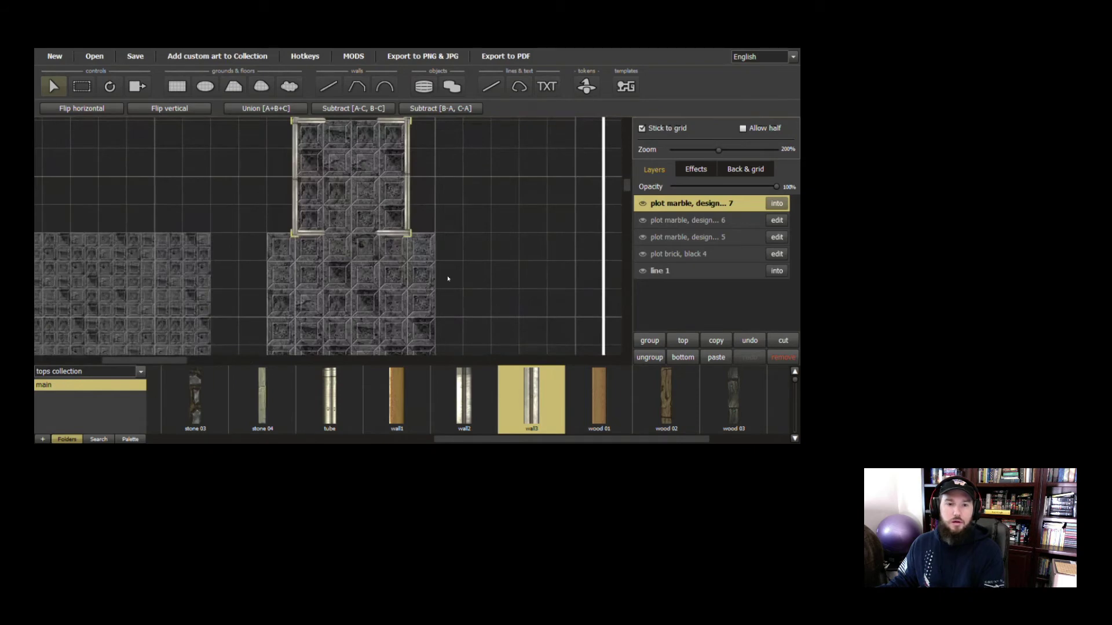
{"action": "left_click", "coordinate": [427, 262]}
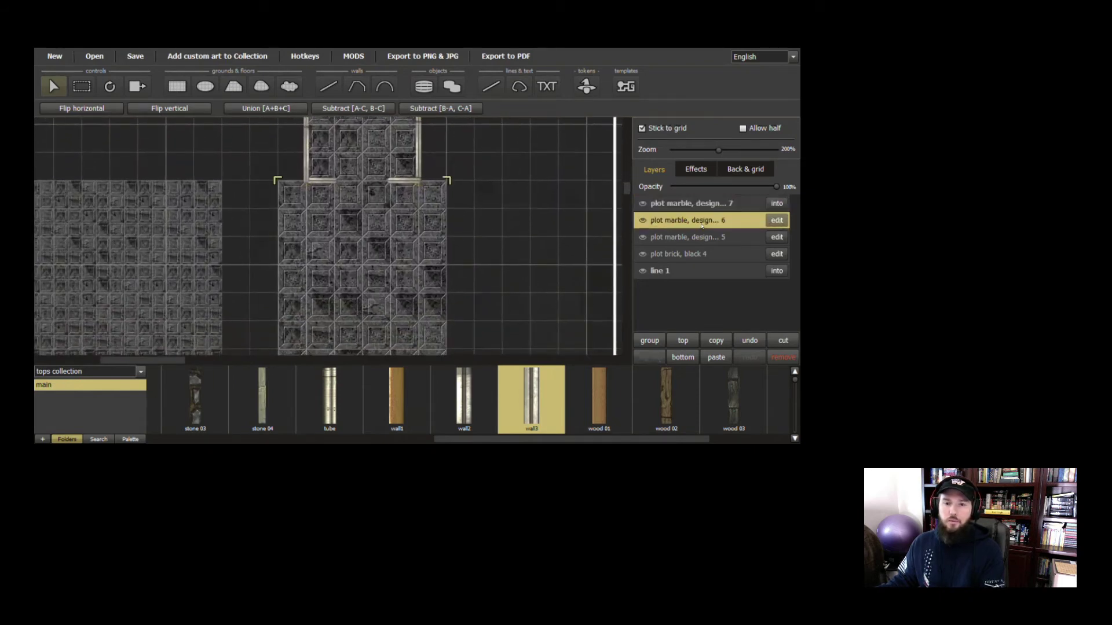
{"action": "left_click", "coordinate": [708, 250], "text": "shift"}
{"action": "left_click", "coordinate": [707, 250], "text": "shift"}
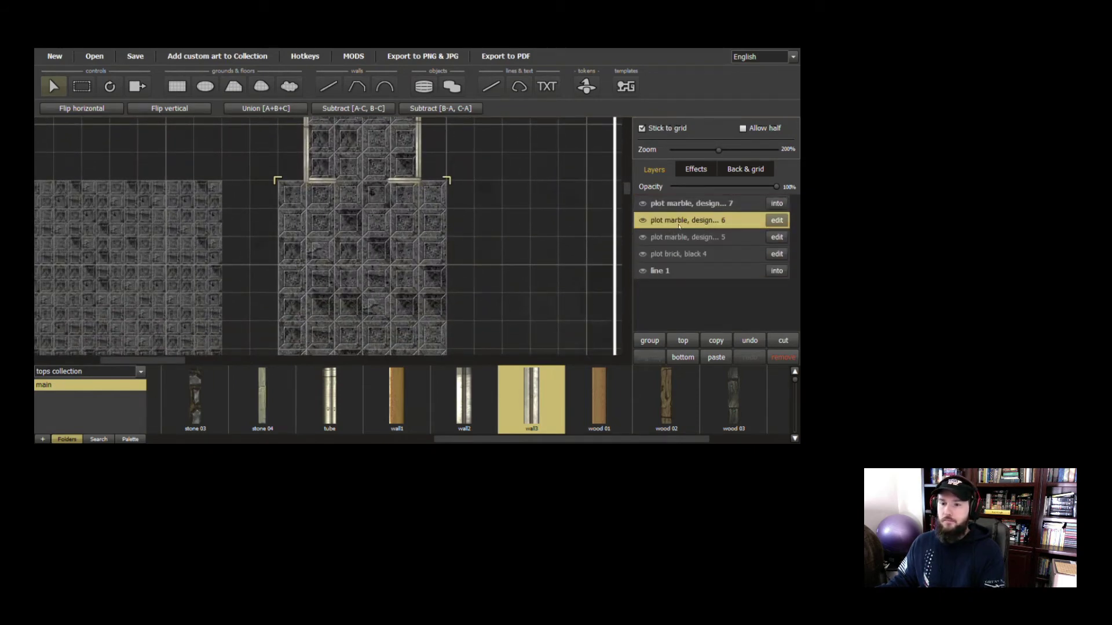
{"action": "right_click", "coordinate": [675, 223]}
{"action": "left_click", "coordinate": [718, 242]}
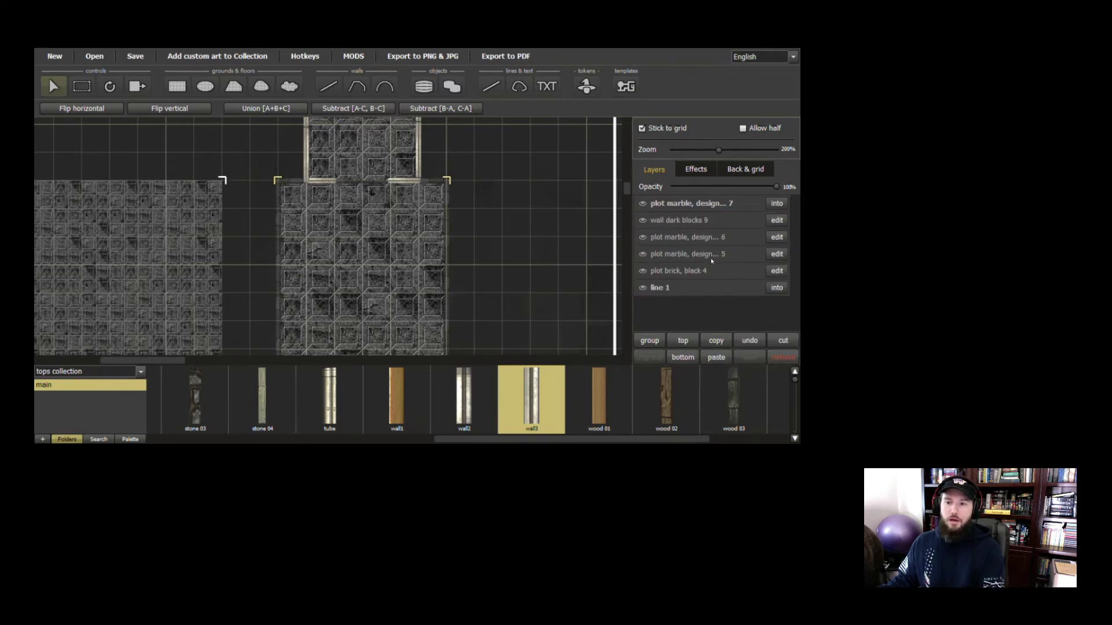
Fill the new wall around the six-square-wide floor with the wall3 texture
{"action": "left_click", "coordinate": [705, 226]}
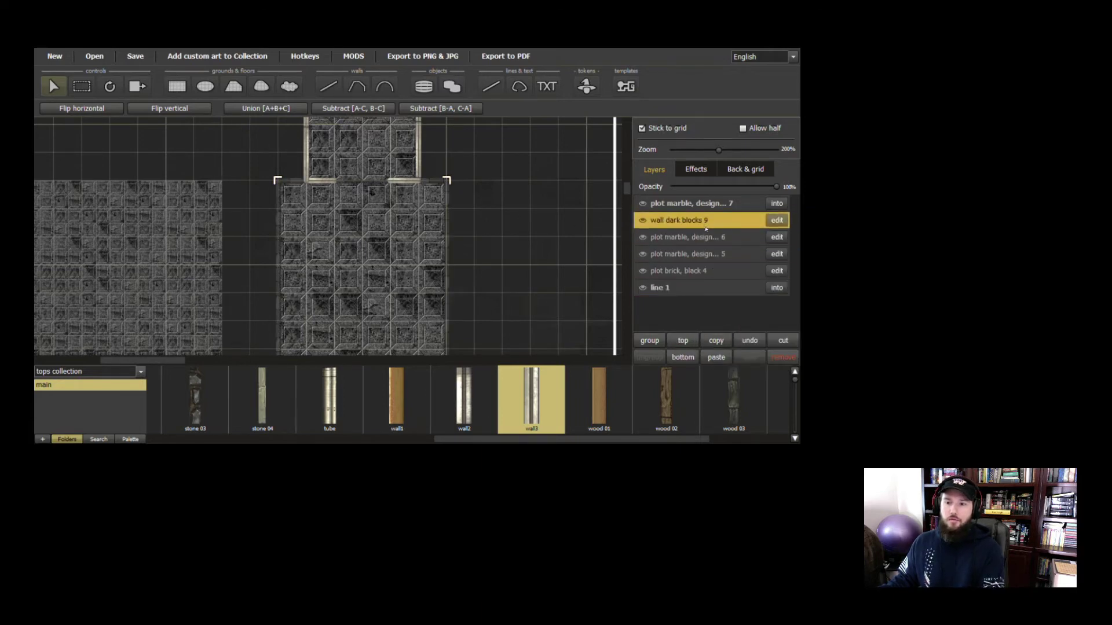
{"action": "right_click", "coordinate": [548, 412]}
{"action": "left_click", "coordinate": [580, 387]}
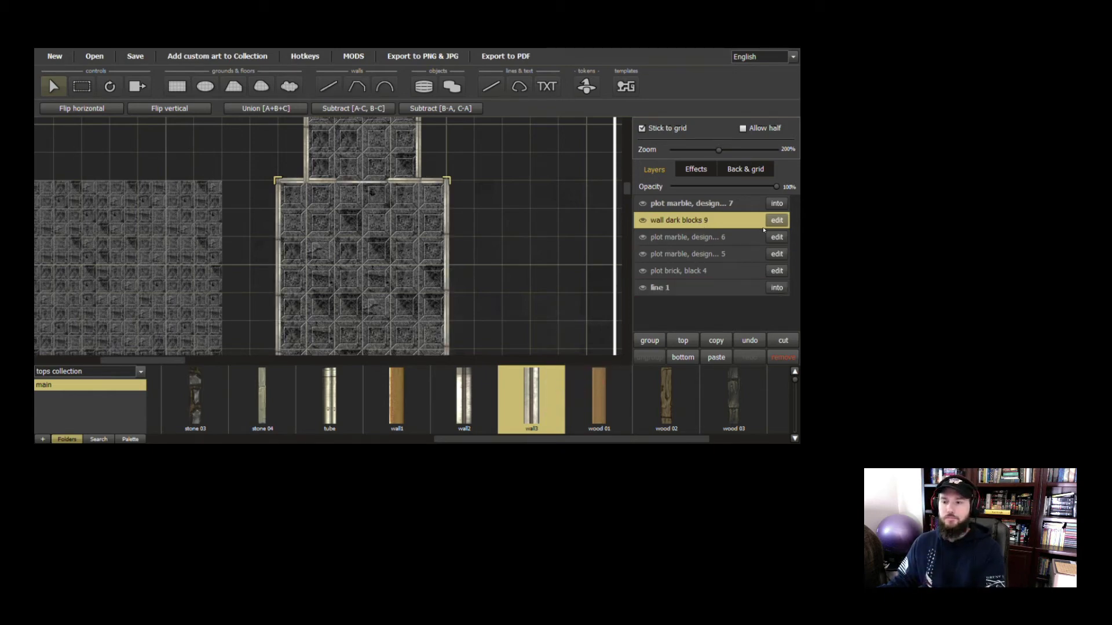
Convert the six-square-wide room's polywall to a group of walls and enter that group
{"action": "right_click", "coordinate": [712, 223]}
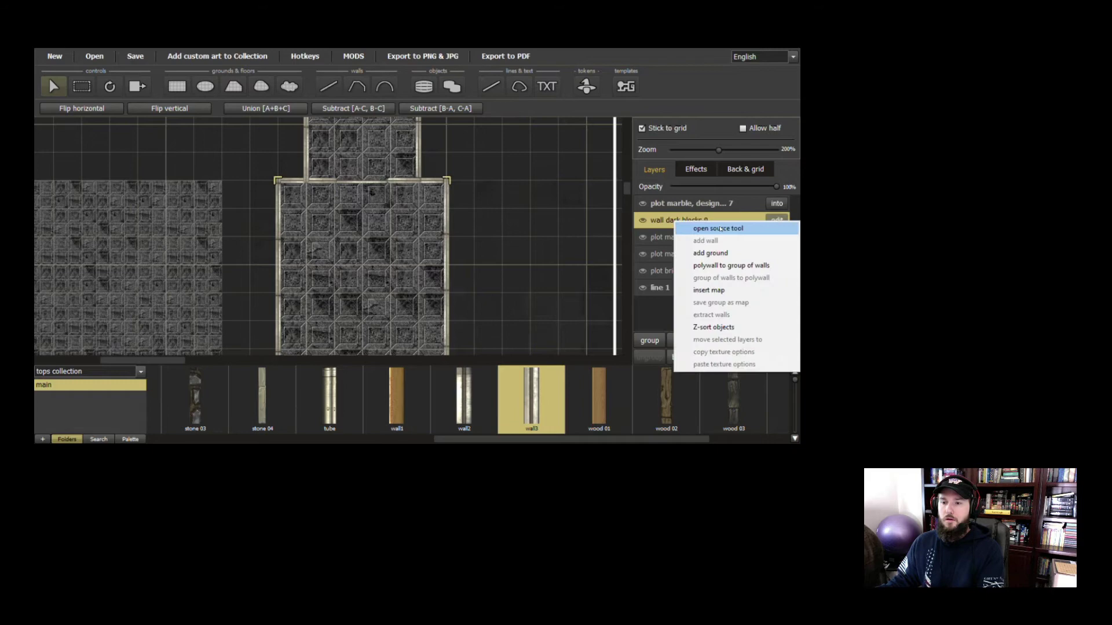
{"action": "left_click", "coordinate": [721, 261]}
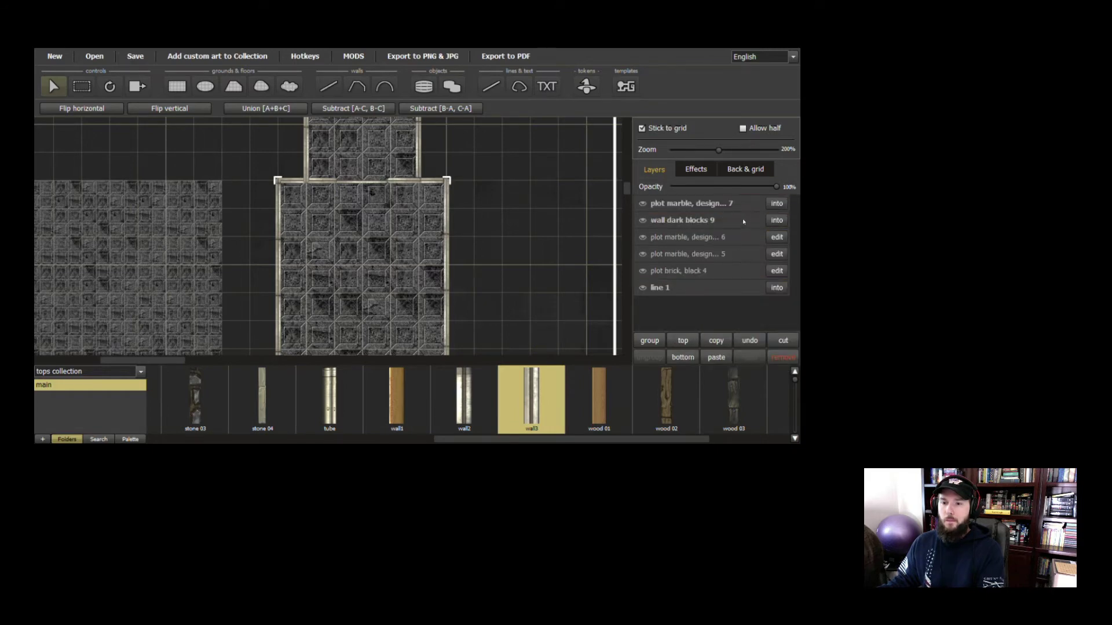
{"action": "left_click", "coordinate": [776, 221]}
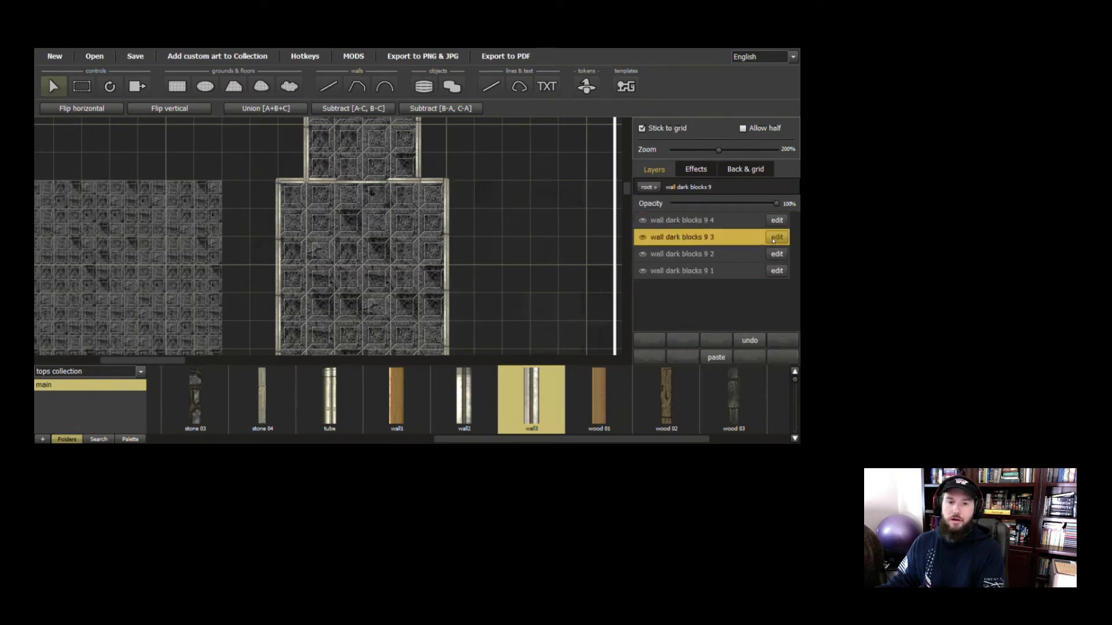
Shorten the six-square-wide room's upper wall to two squares, running from the upper-left corner
{"action": "left_click", "coordinate": [359, 183]}
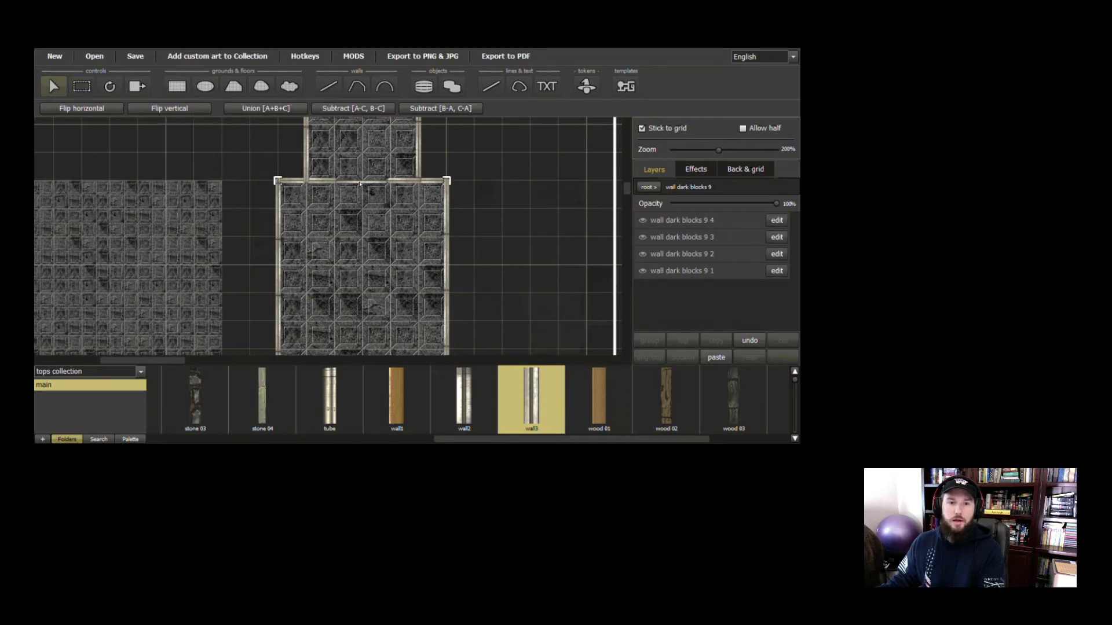
{"action": "left_click", "coordinate": [777, 271]}
{"action": "left_click_drag", "start_coordinate": [445, 181], "coordinate": [334, 180]}
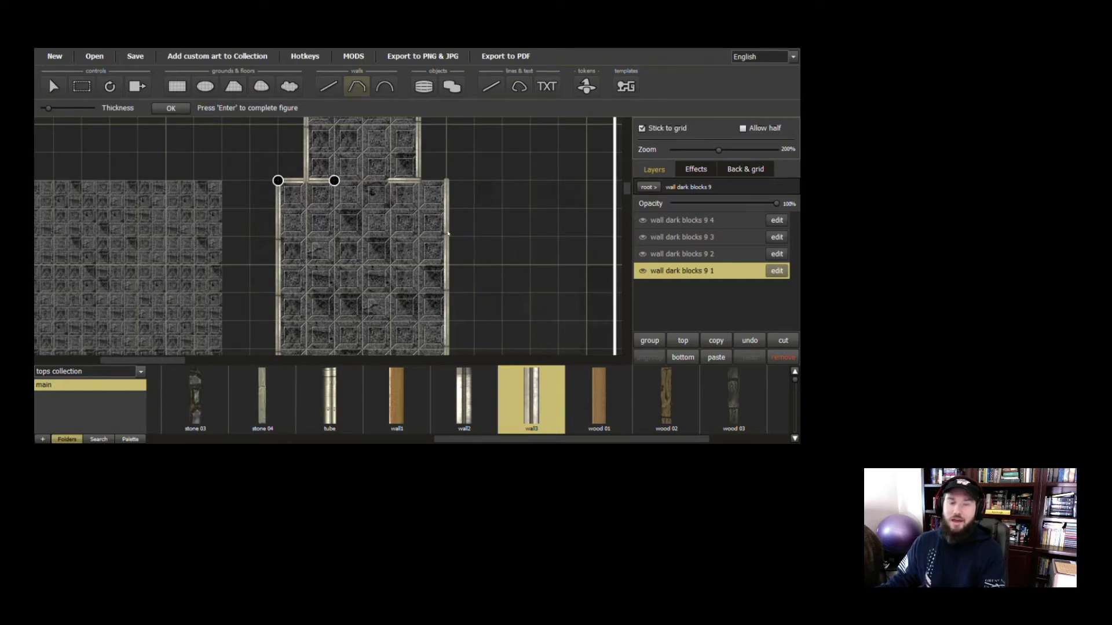
{"action": "key", "text": "Return"}
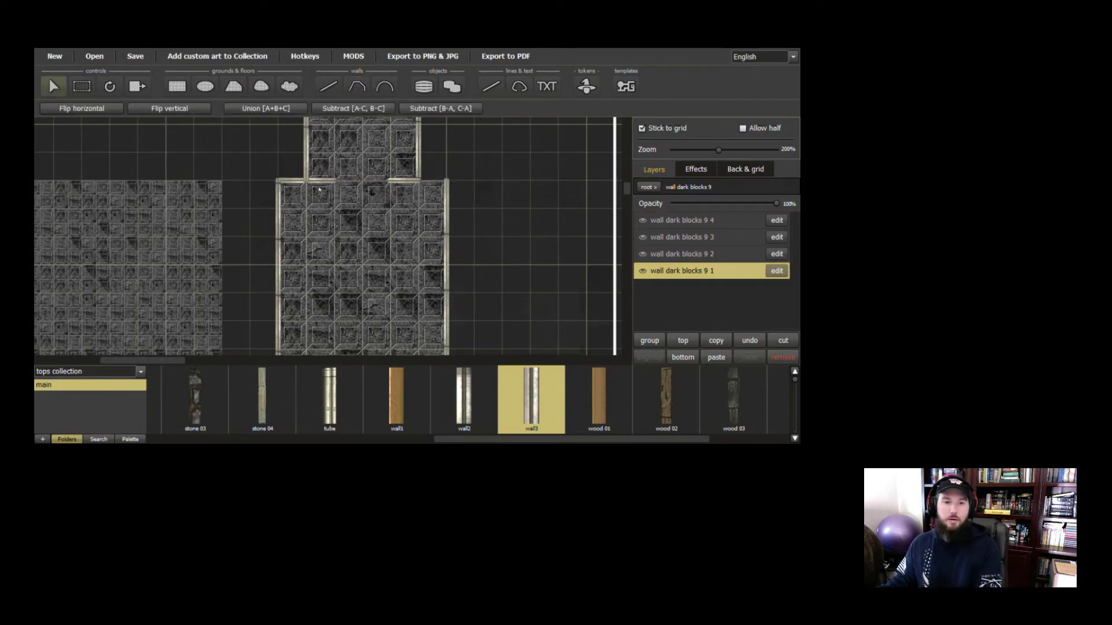
Duplicate the two-square upper wall and place the copy against the room's upper-right corner, leaving a two-square opening
{"action": "left_click", "coordinate": [323, 184]}
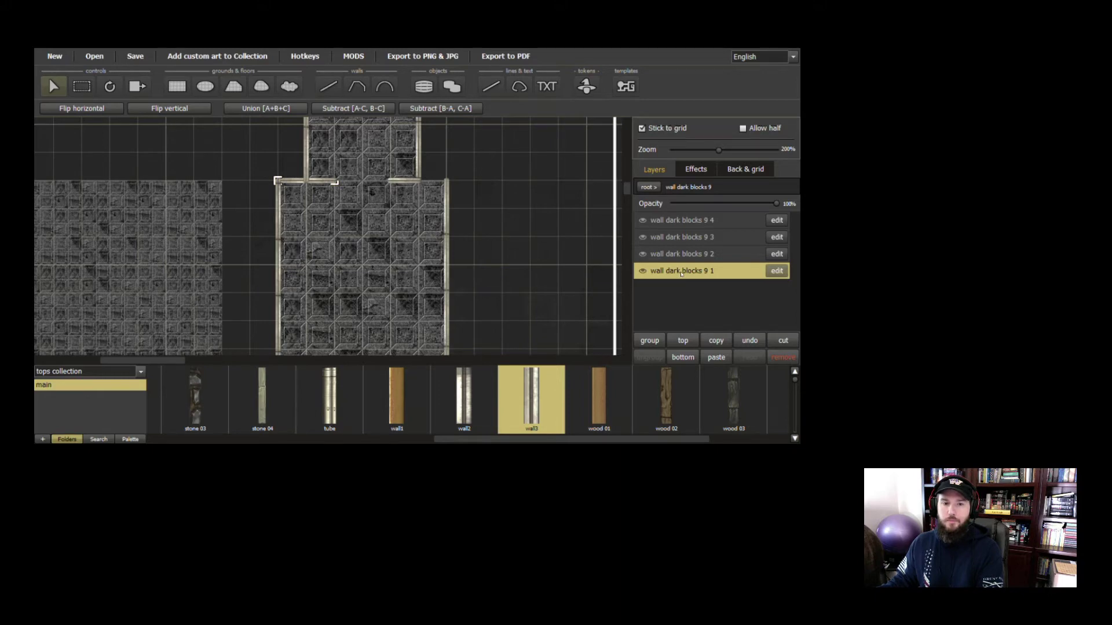
{"action": "left_click", "coordinate": [717, 358]}
{"action": "left_click_drag", "start_coordinate": [315, 184], "coordinate": [430, 183]}
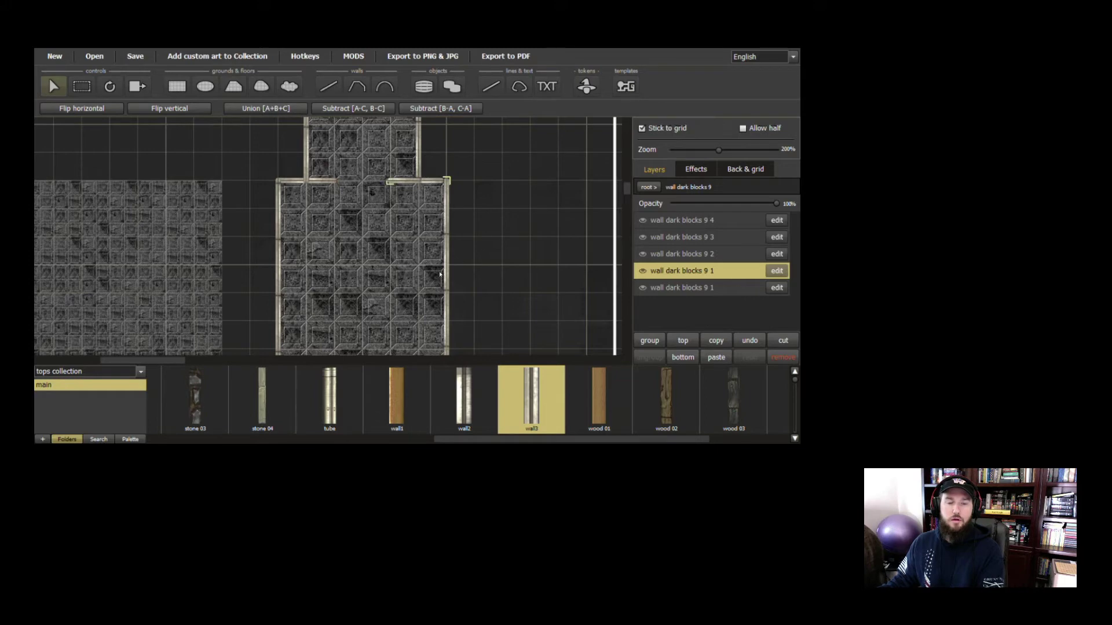
Shorten the six-square-wide room's lower wall to two squares, running from the lower-left corner
{"action": "left_click_drag", "start_coordinate": [353, 286], "coordinate": [357, 257]}
{"action": "left_click_drag", "start_coordinate": [371, 304], "coordinate": [378, 237]}
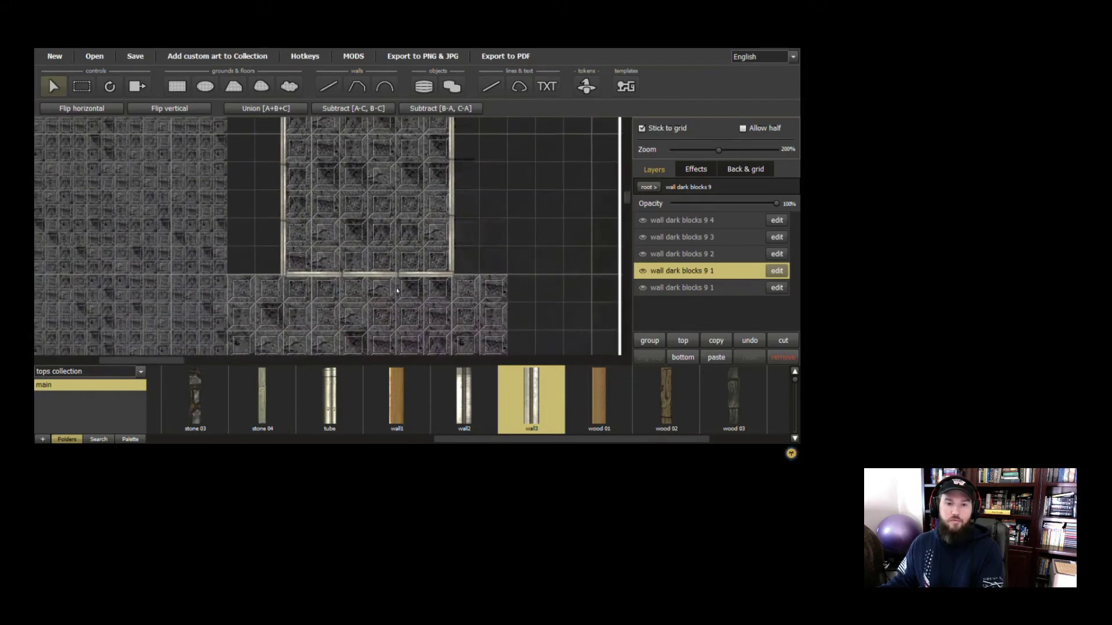
{"action": "left_click", "coordinate": [393, 276]}
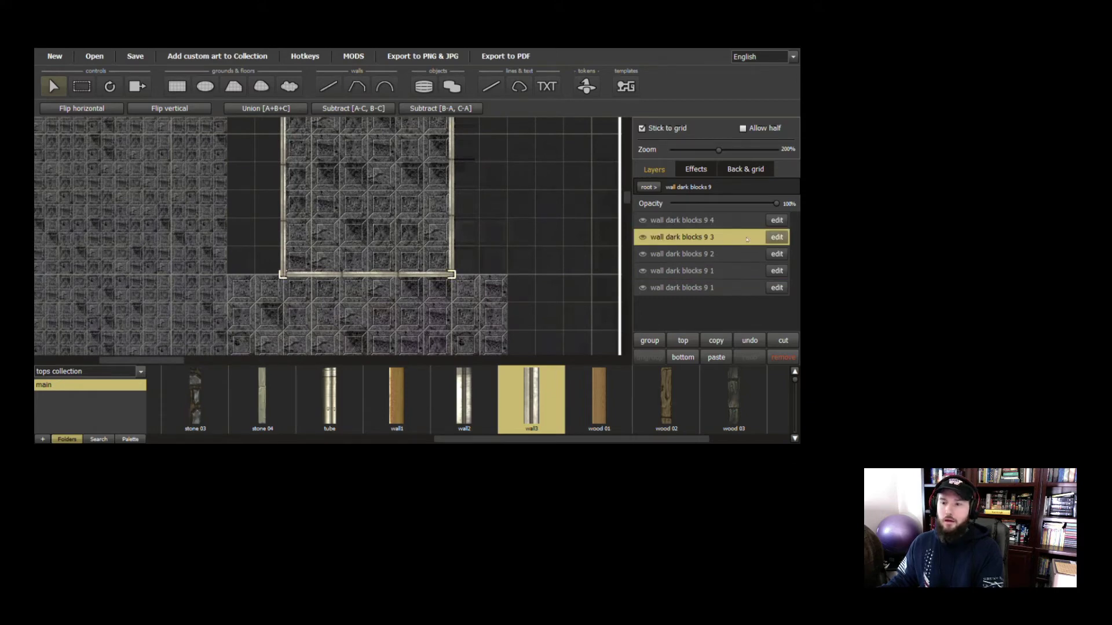
{"action": "left_click", "coordinate": [776, 237]}
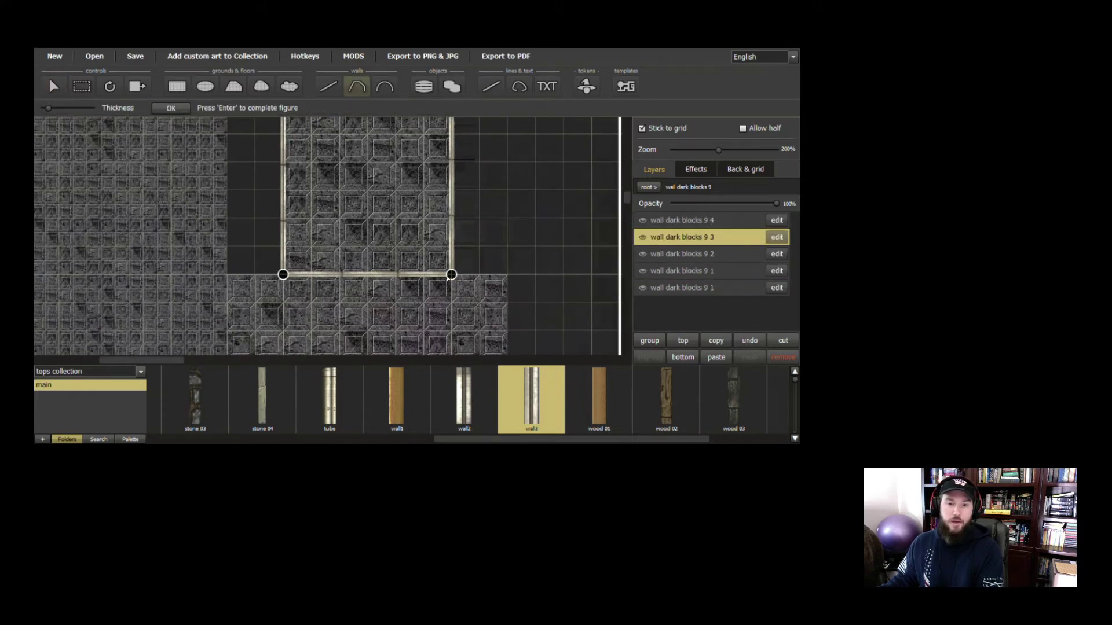
{"action": "left_click_drag", "start_coordinate": [450, 277], "coordinate": [342, 276]}
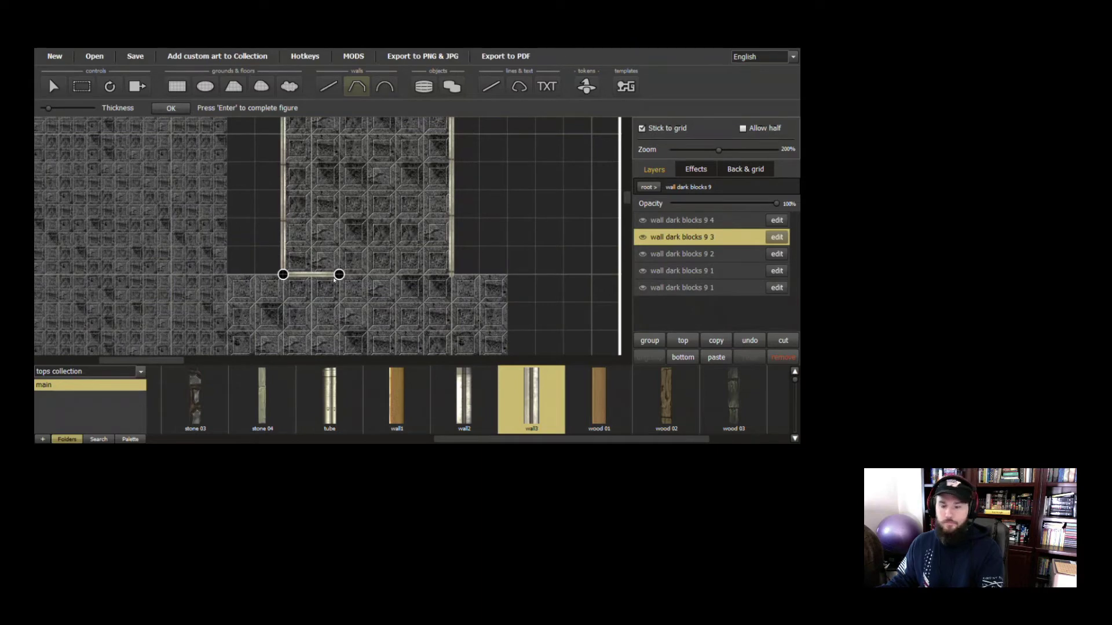
{"action": "key", "text": "Return"}
Duplicate the two-square lower wall and place the copy against the room's lower-right corner, leaving a two-square opening
{"action": "left_click", "coordinate": [330, 279]}
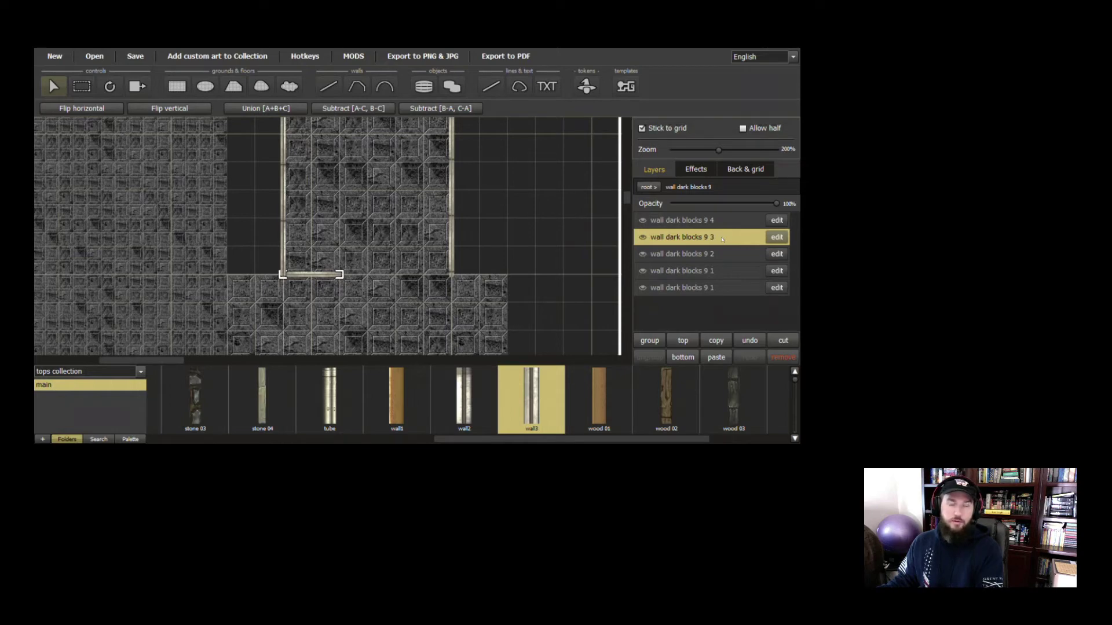
{"action": "left_click", "coordinate": [716, 341]}
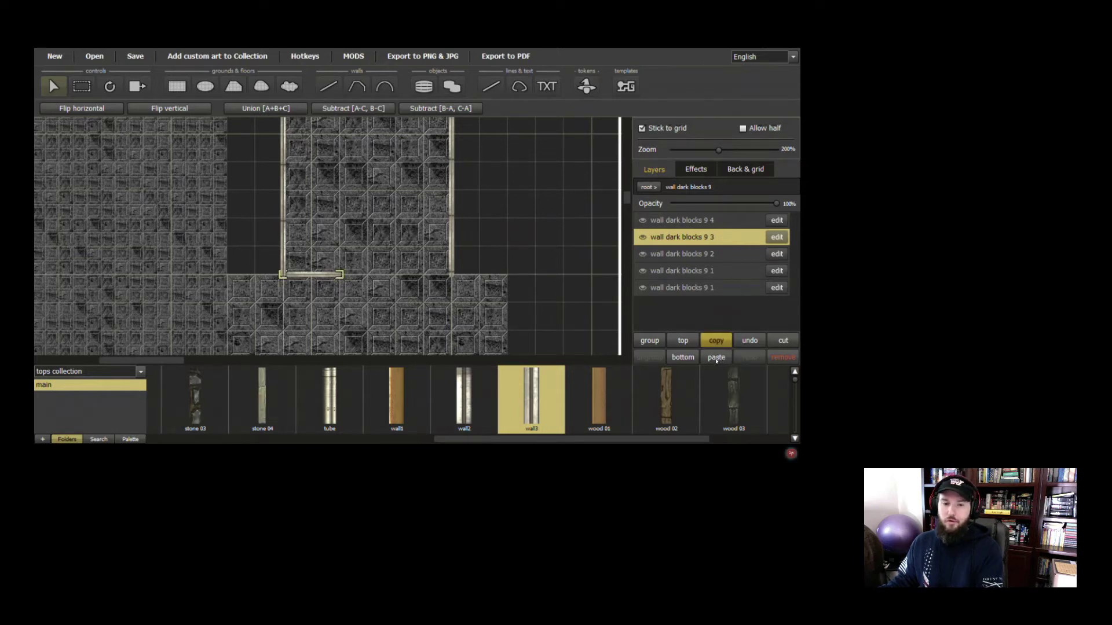
{"action": "left_click", "coordinate": [716, 357]}
{"action": "left_click_drag", "start_coordinate": [312, 278], "coordinate": [424, 281]}
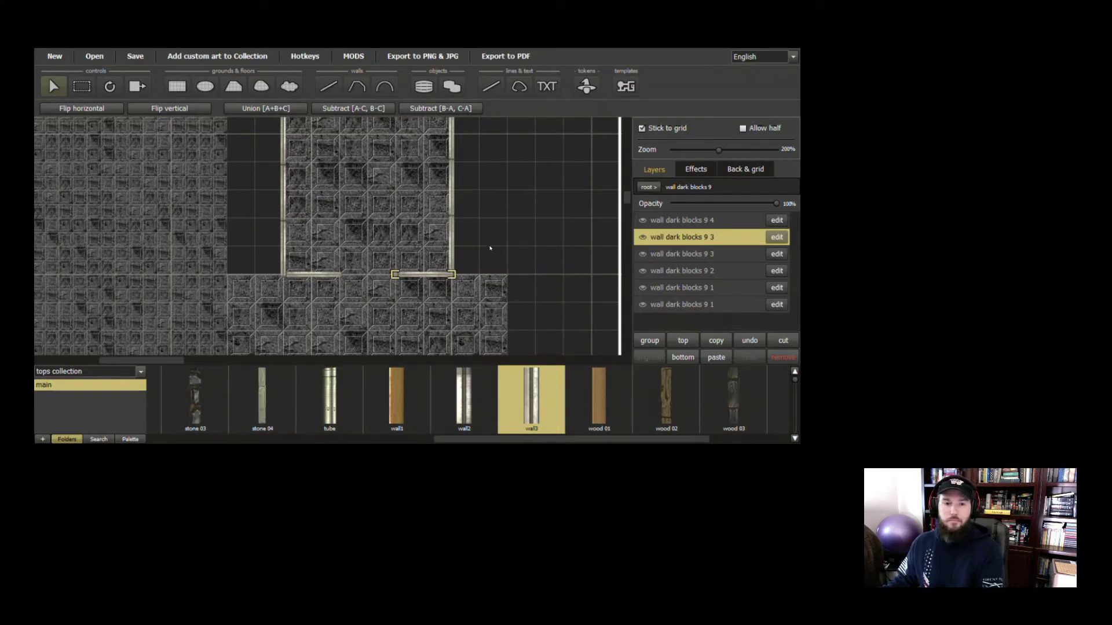
Return to the root level and group the six-square-wide room's wall group with its marble floor layer
{"action": "left_click_drag", "start_coordinate": [364, 211], "coordinate": [402, 202]}
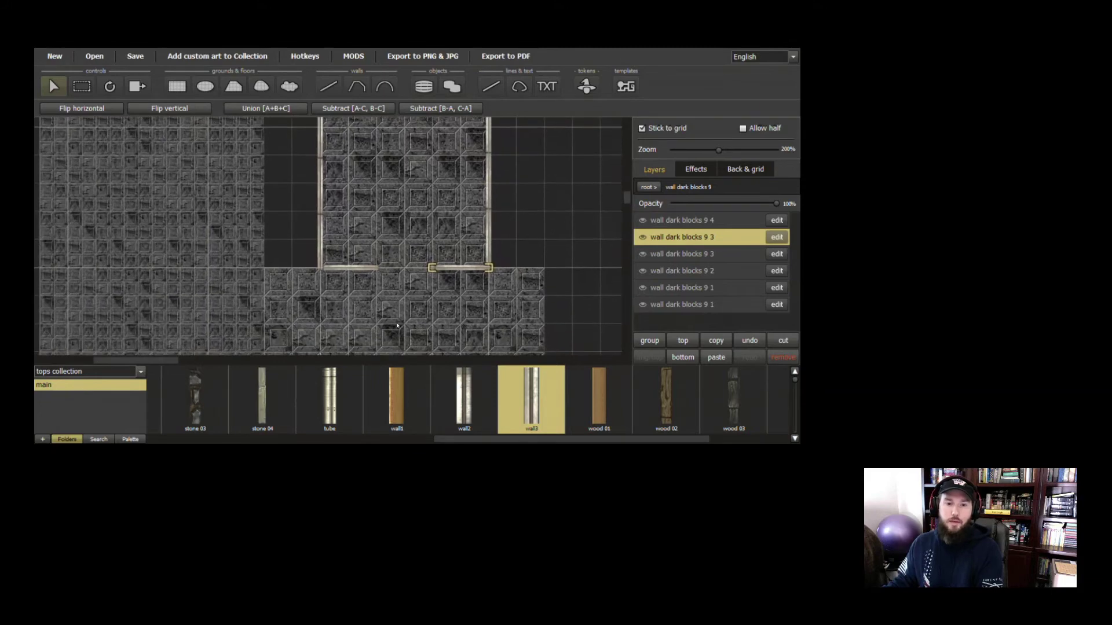
{"action": "left_click_drag", "start_coordinate": [398, 323], "coordinate": [420, 278]}
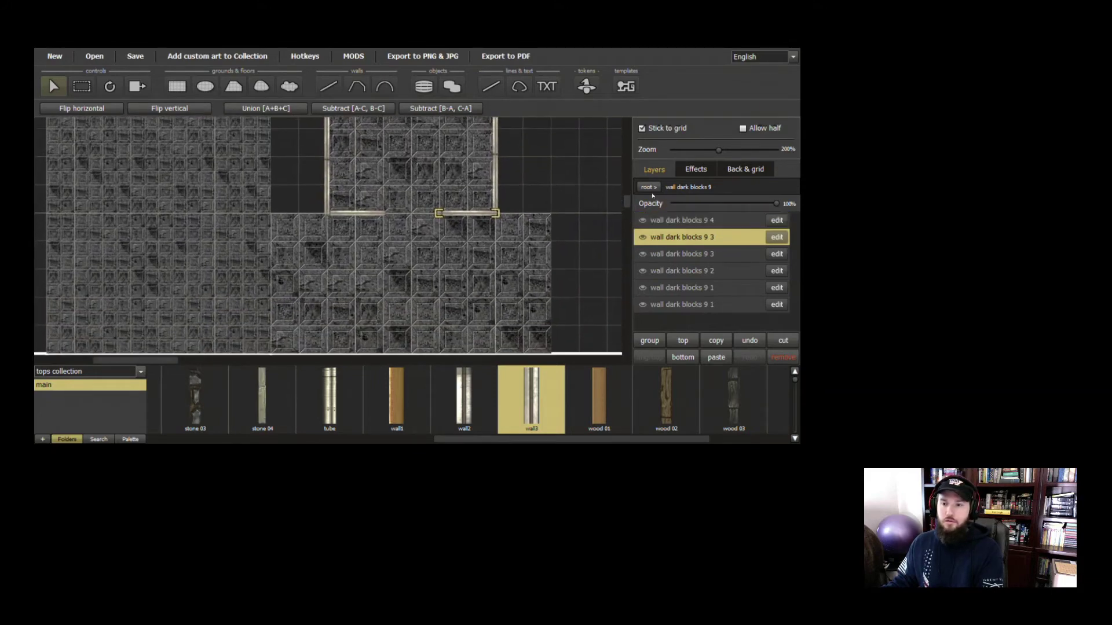
{"action": "left_click", "coordinate": [653, 189]}
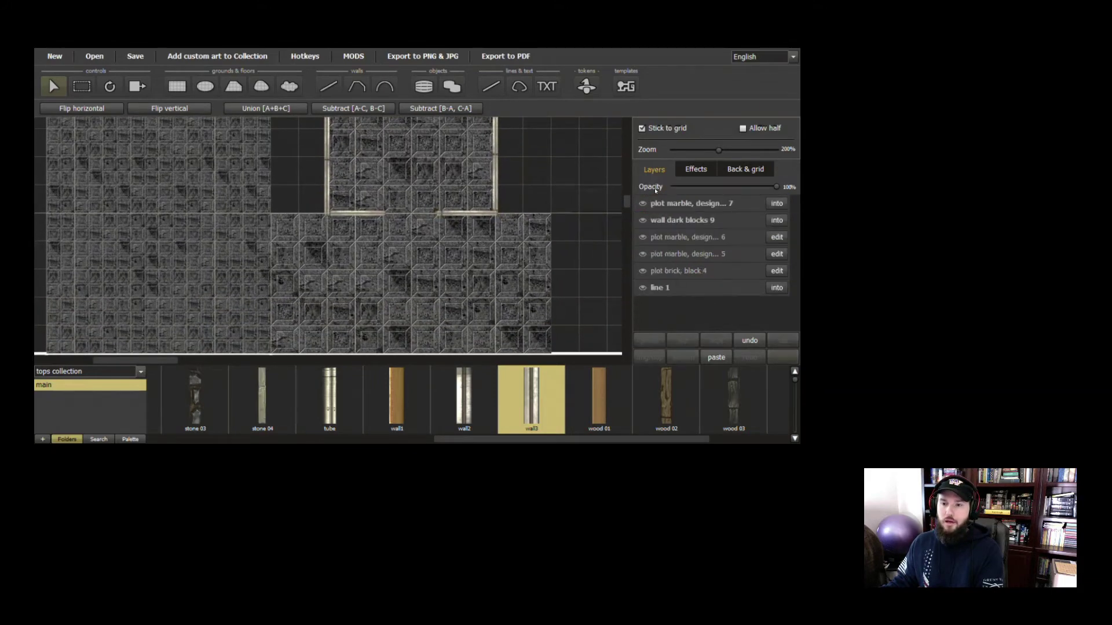
{"action": "left_click", "coordinate": [685, 220]}
{"action": "left_click", "coordinate": [689, 237]}
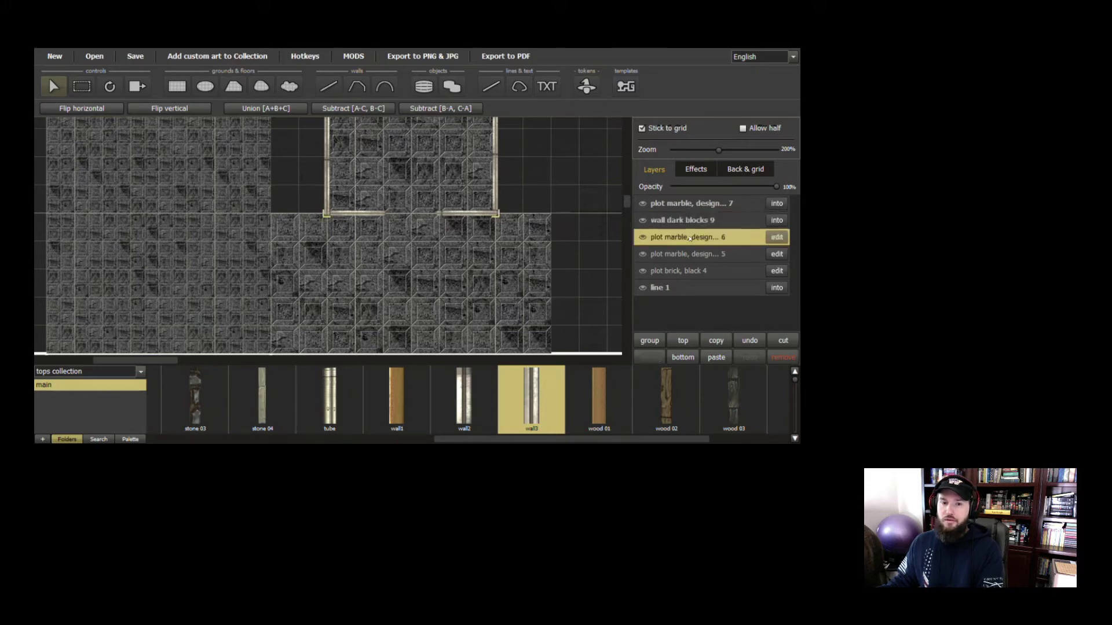
{"action": "left_click", "coordinate": [684, 203], "text": "ctrl"}
{"action": "left_click", "coordinate": [684, 203], "text": "ctrl"}
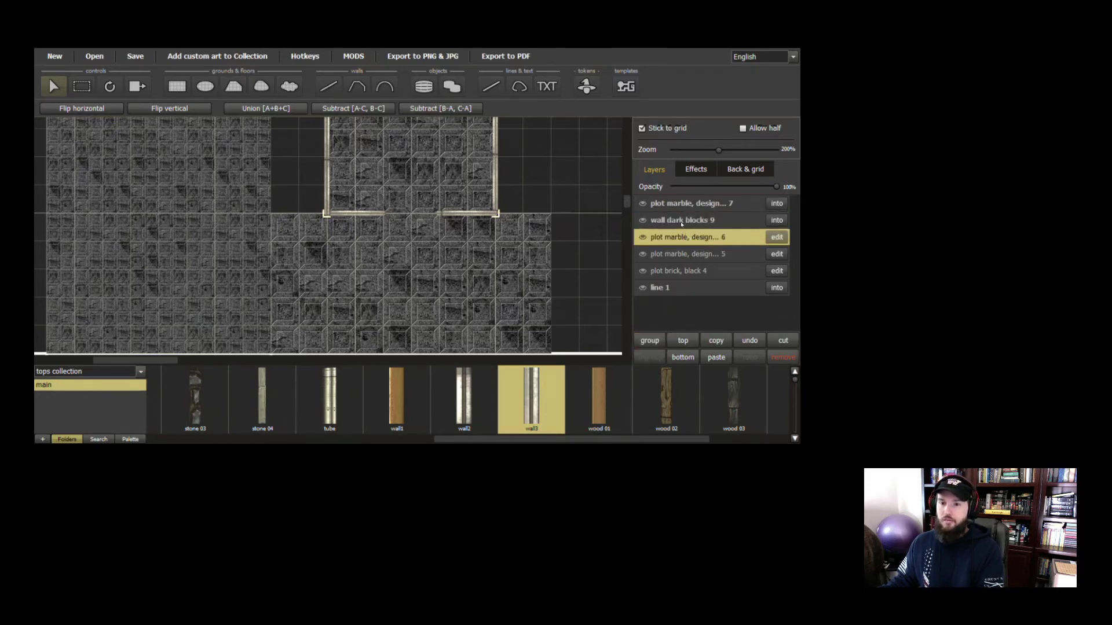
{"action": "left_click", "coordinate": [683, 221], "text": "ctrl"}
{"action": "left_click", "coordinate": [649, 340]}
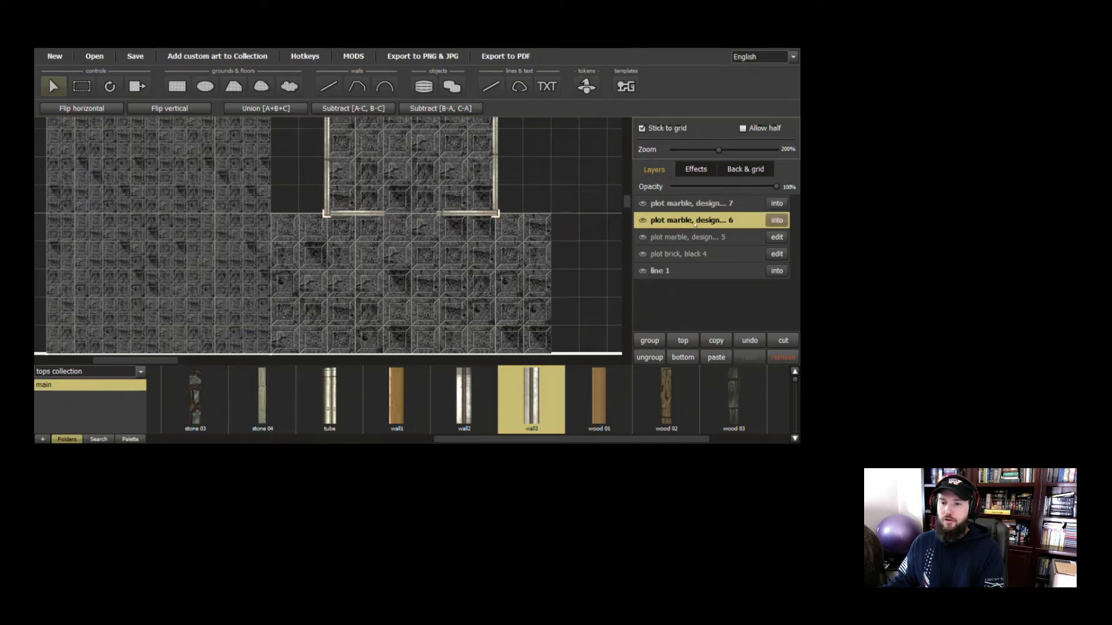
Rename the 4 by 4 room's group as Shrine
{"action": "left_click", "coordinate": [690, 205]}
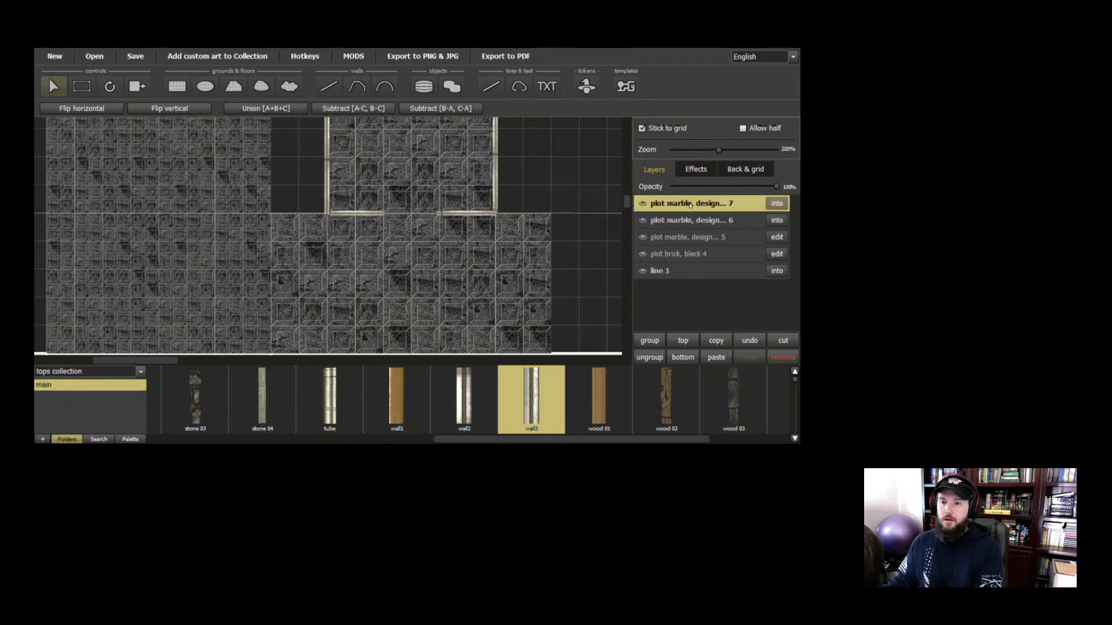
{"action": "double_click", "coordinate": [690, 205]}
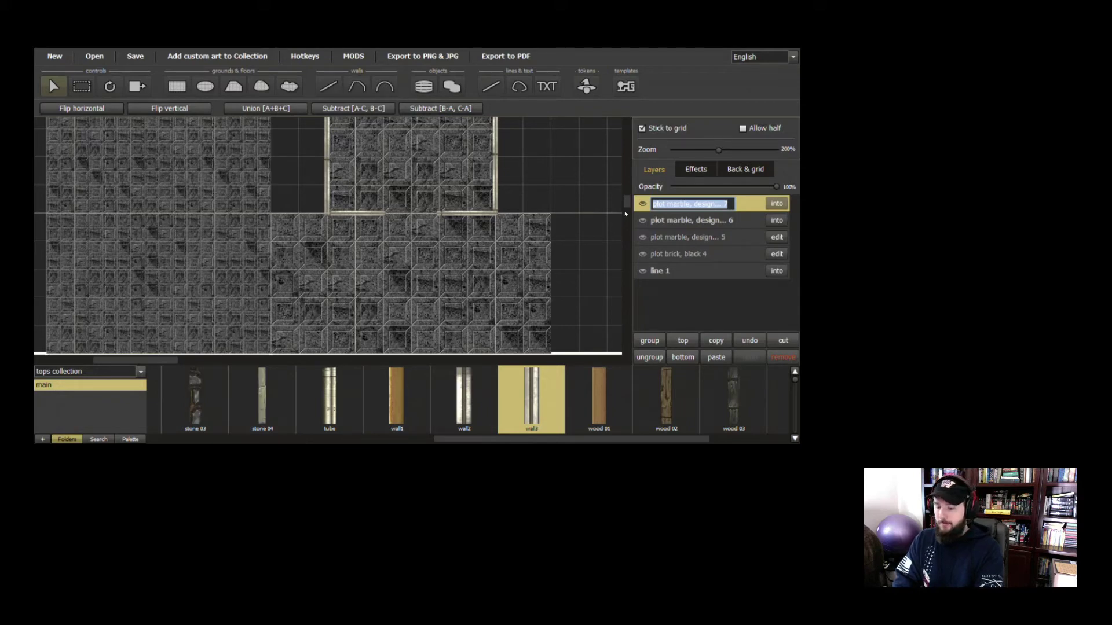
{"action": "type", "text": "Shrine"}
{"action": "key", "text": "Return"}
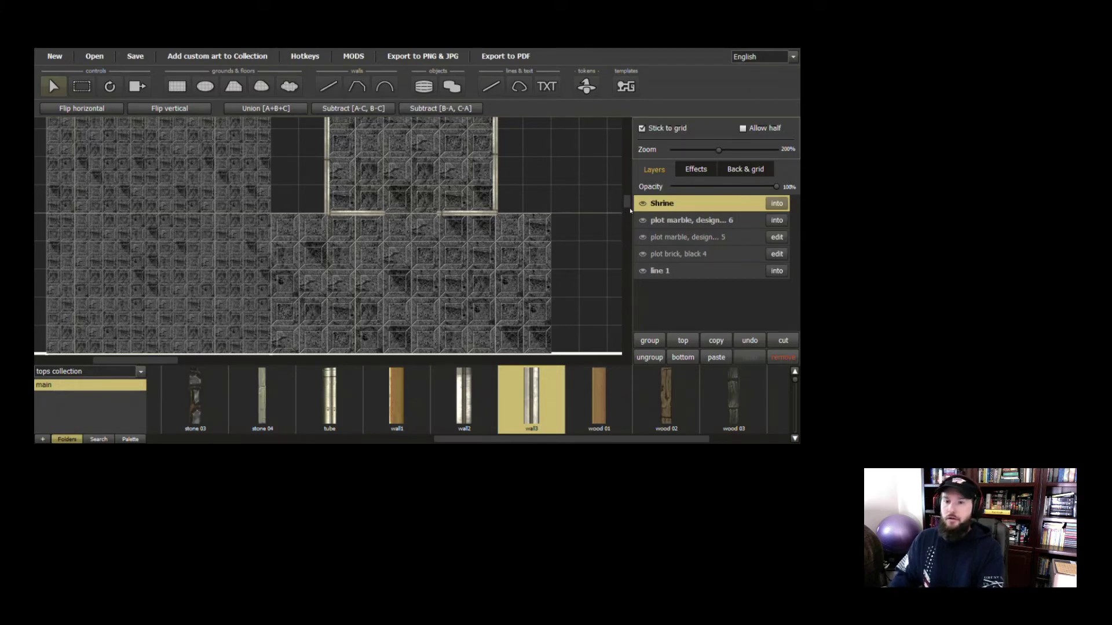
Rename the six-square-wide room's group as Hall of heroes Upper
{"action": "left_click", "coordinate": [686, 221]}
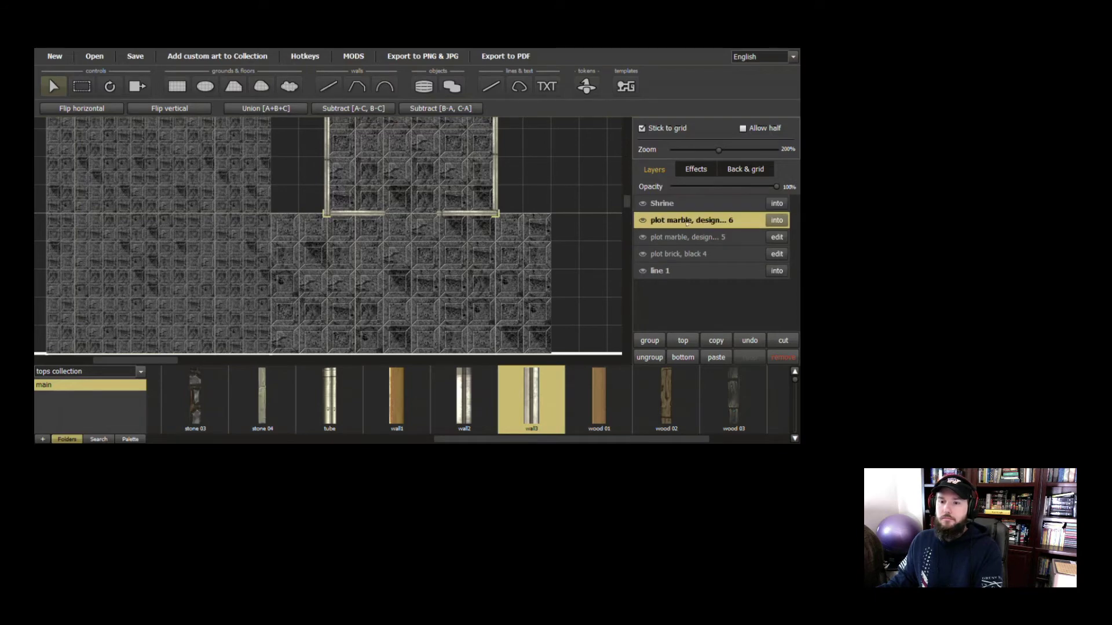
{"action": "left_click", "coordinate": [657, 344]}
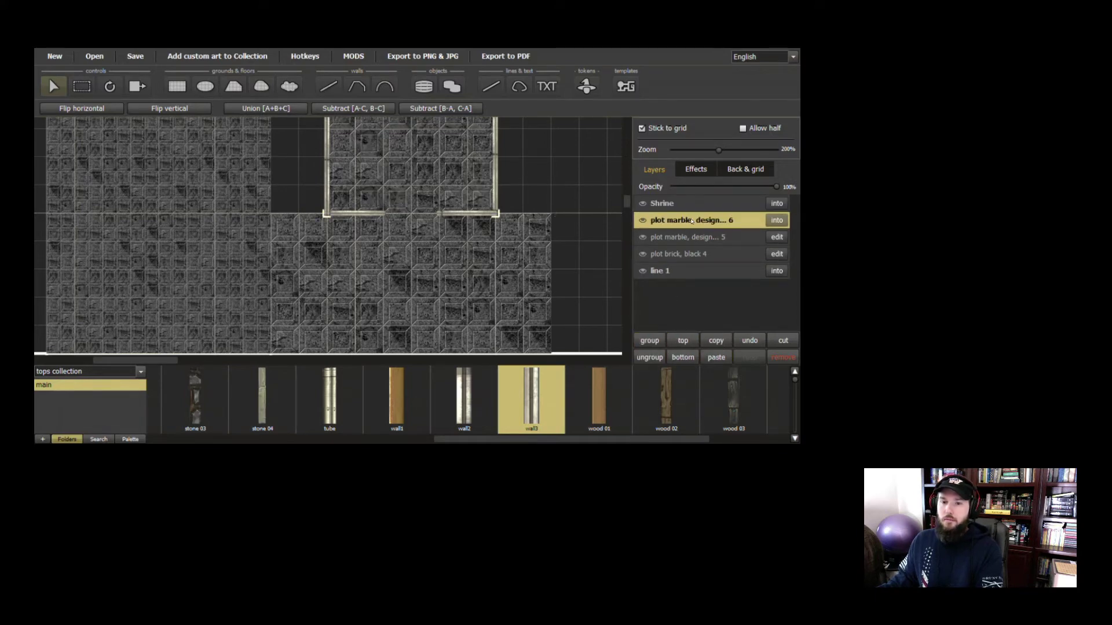
{"action": "double_click", "coordinate": [691, 222]}
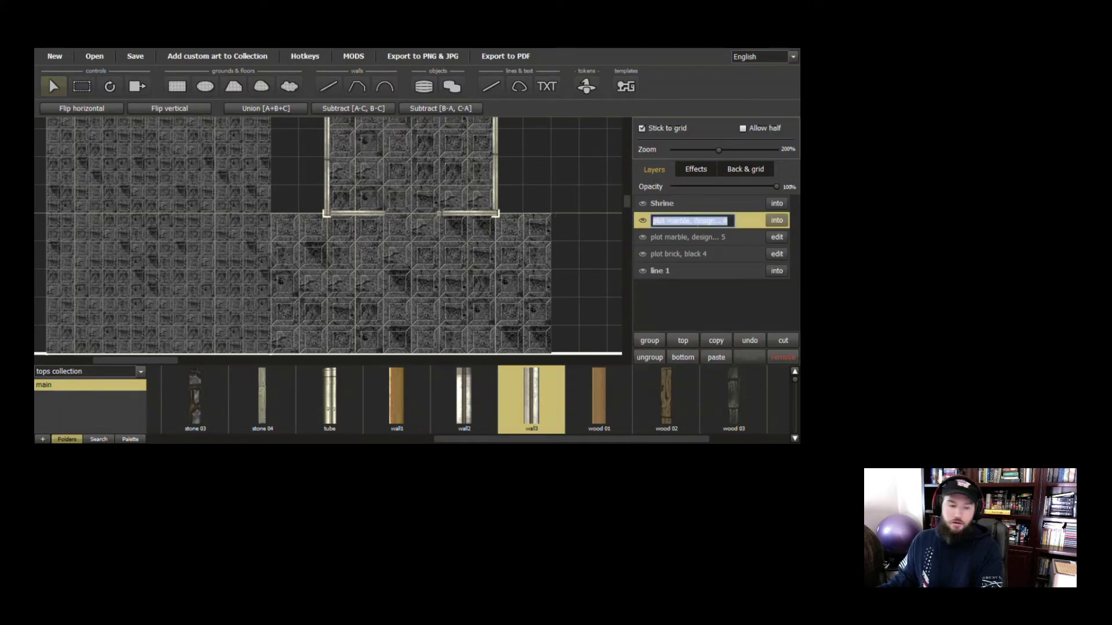
{"action": "type", "text": "Ah"}
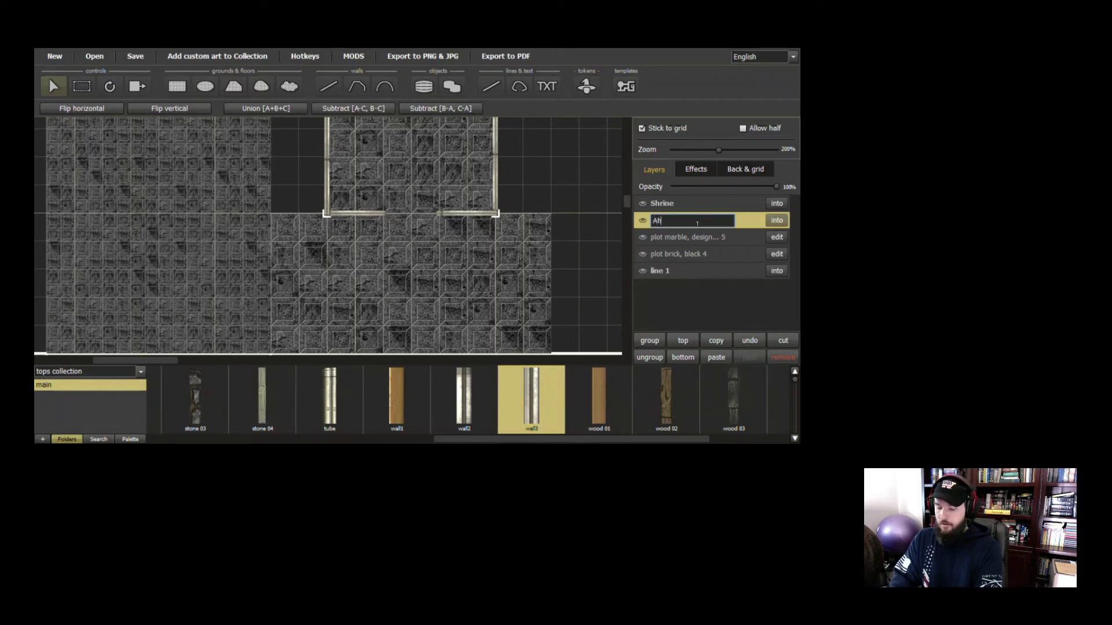
{"action": "key", "text": "BackSpace"}
{"action": "key", "text": "BackSpace"}
{"action": "type", "text": "Hal"}
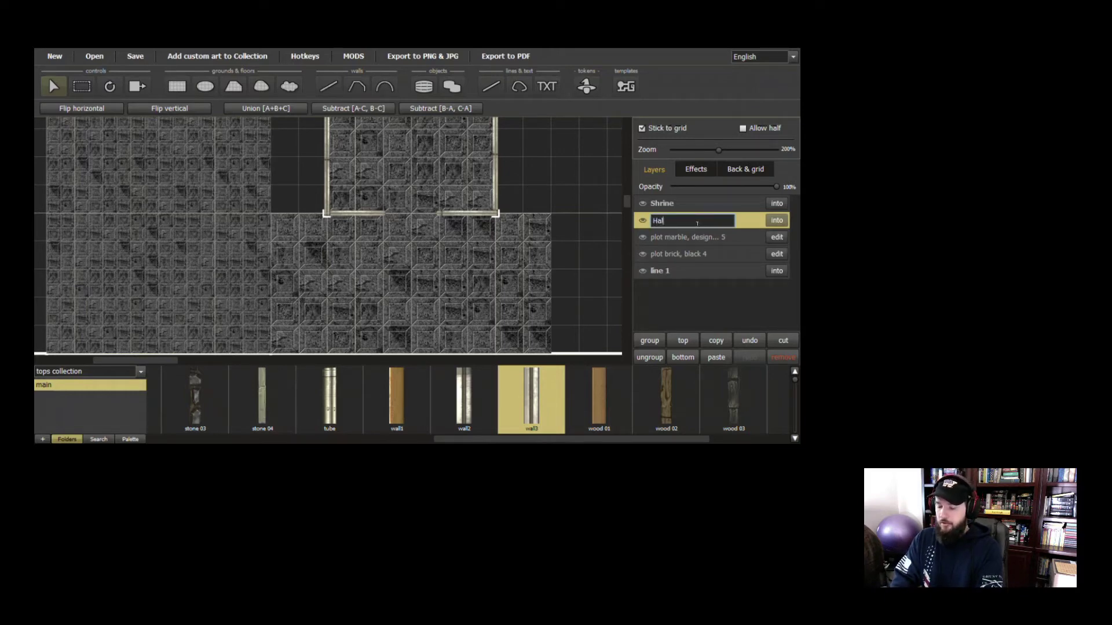
{"action": "type", "text": "l of heroes"}
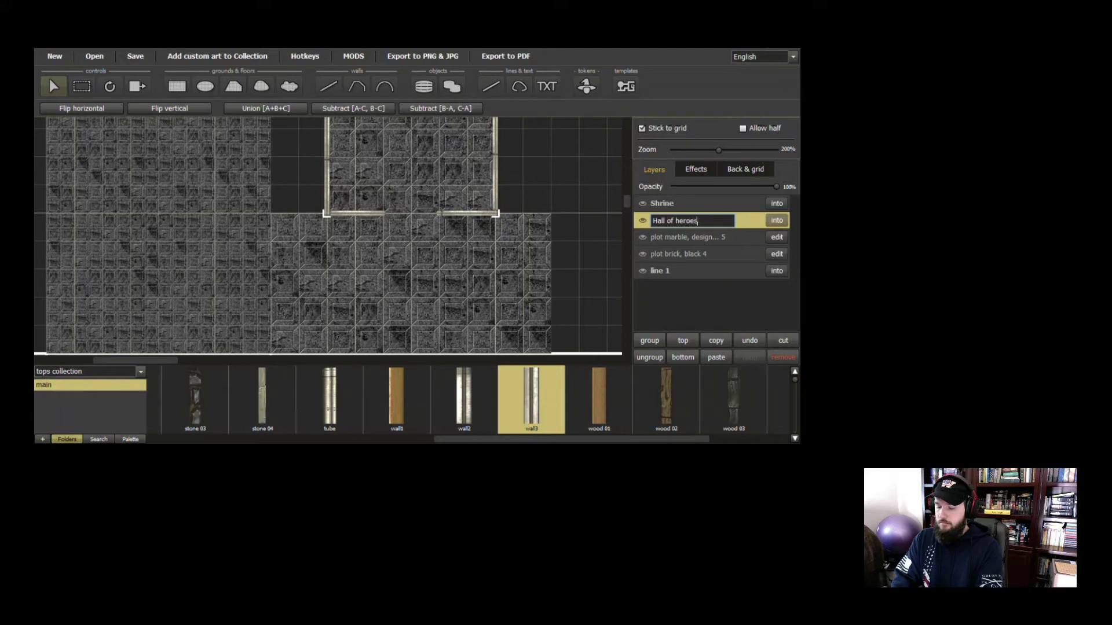
{"action": "type", "text": ", Upper"}
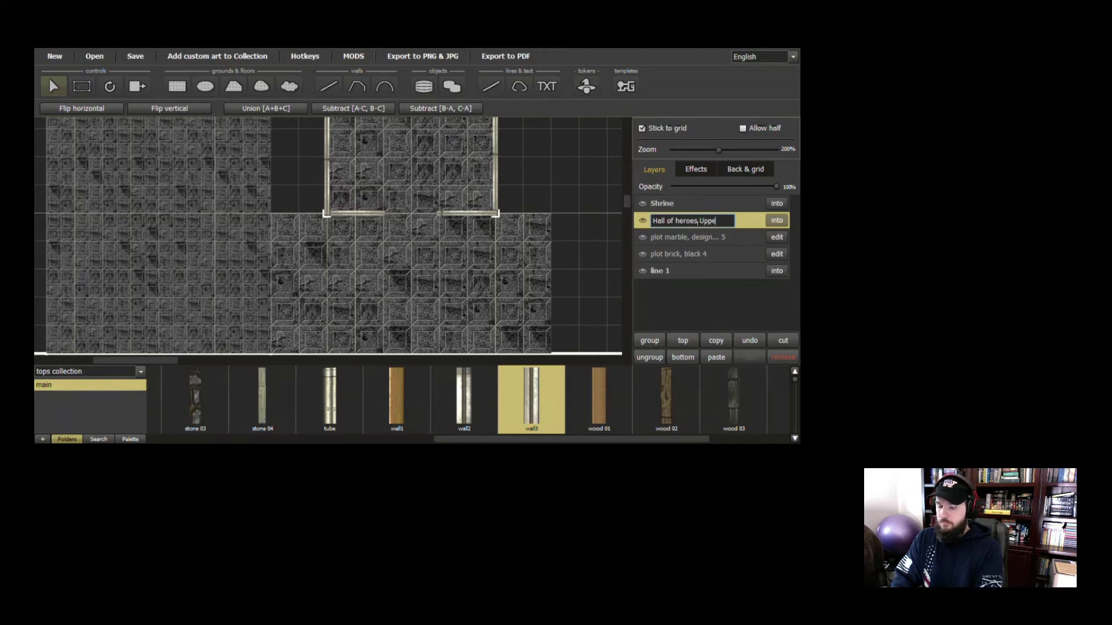
{"action": "key", "text": "Return"}
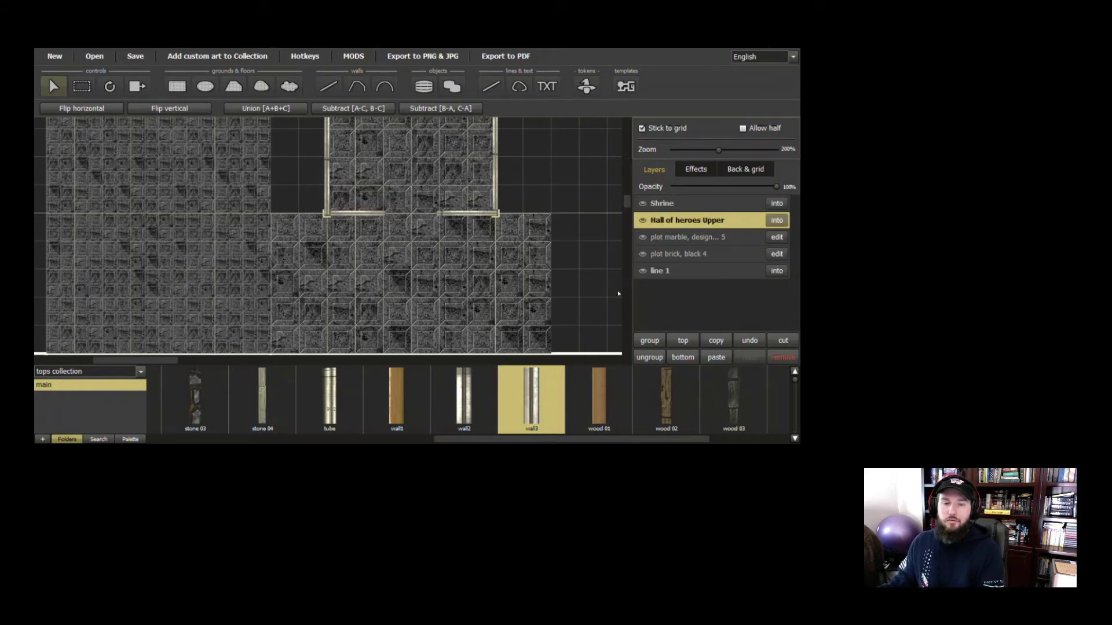
Add a wall around the ten-square-wide marble floor directly below the Hall of heroes Upper room
{"action": "scroll", "coordinate": [605, 241], "scroll_direction": "down", "scroll_amount": 3}
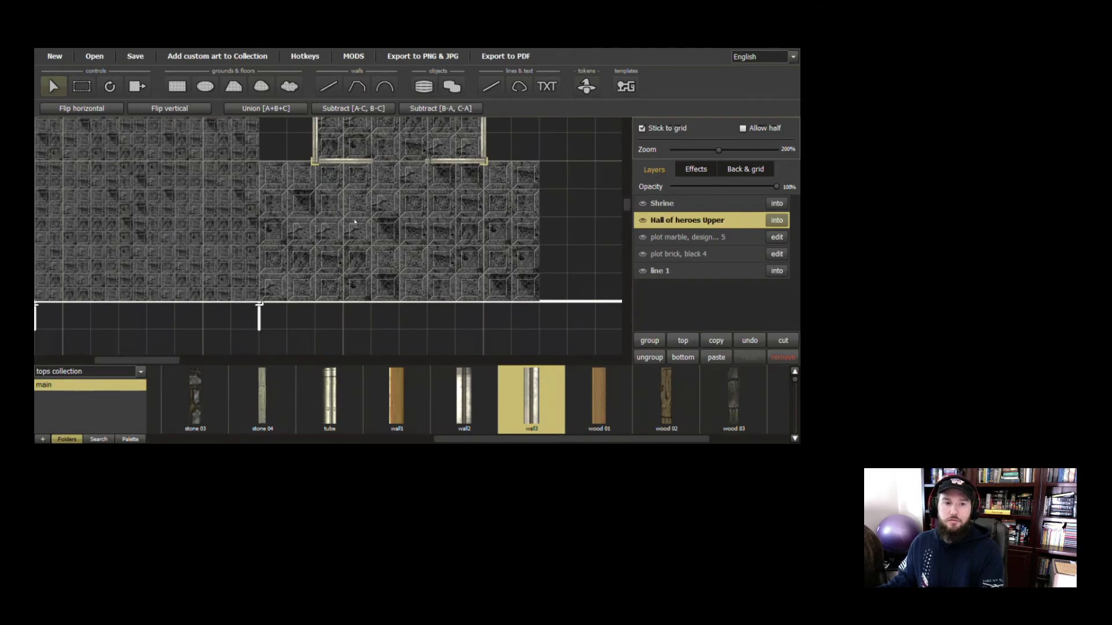
{"action": "left_click", "coordinate": [357, 217]}
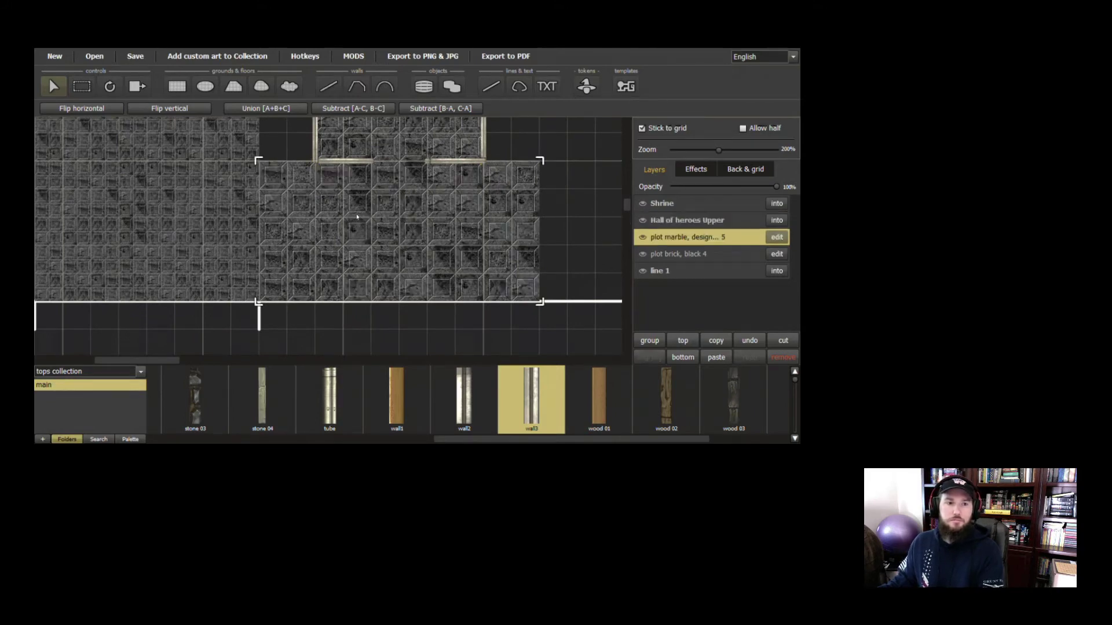
{"action": "left_click", "coordinate": [777, 238]}
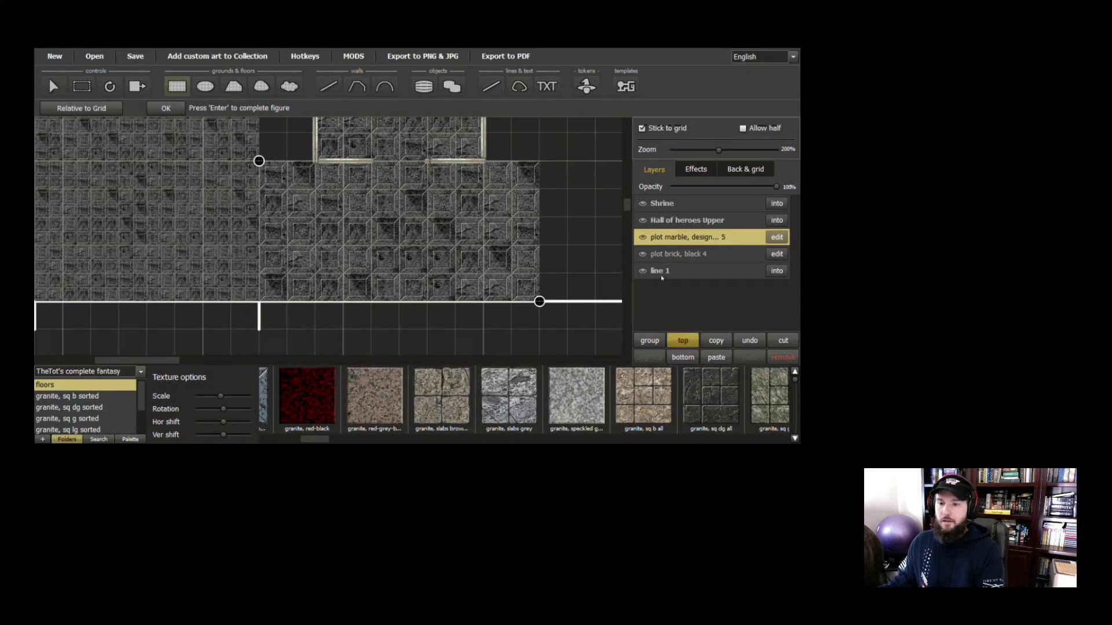
{"action": "right_click", "coordinate": [679, 238]}
{"action": "left_click", "coordinate": [706, 258]}
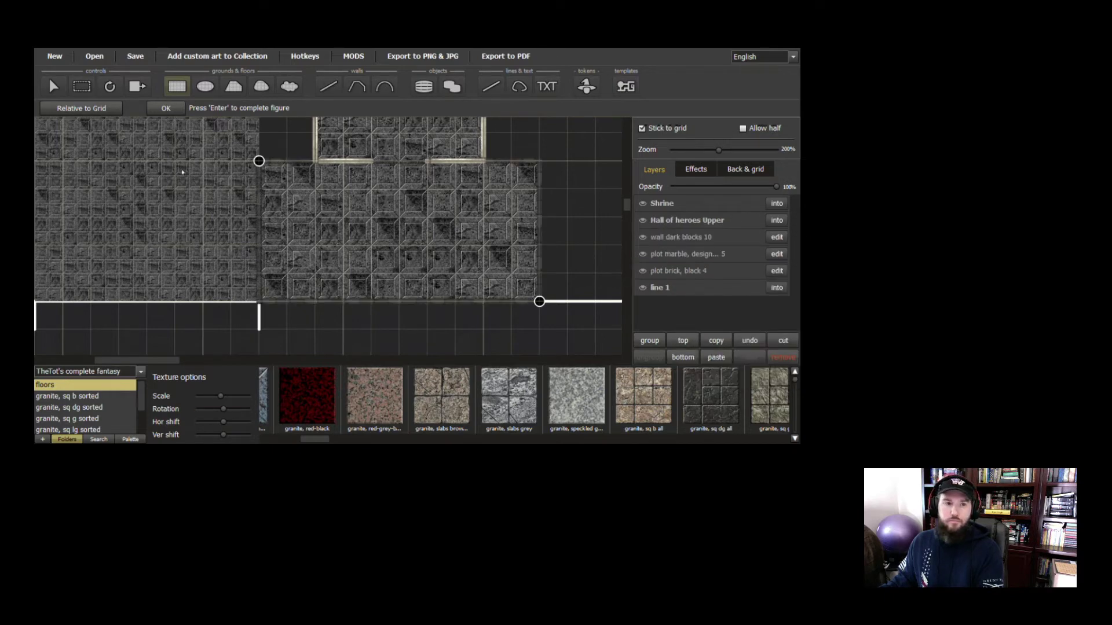
Fill the wall around the ten-square-wide room with the wall3 texture from the palette and open that wall for editing
{"action": "left_click", "coordinate": [328, 86]}
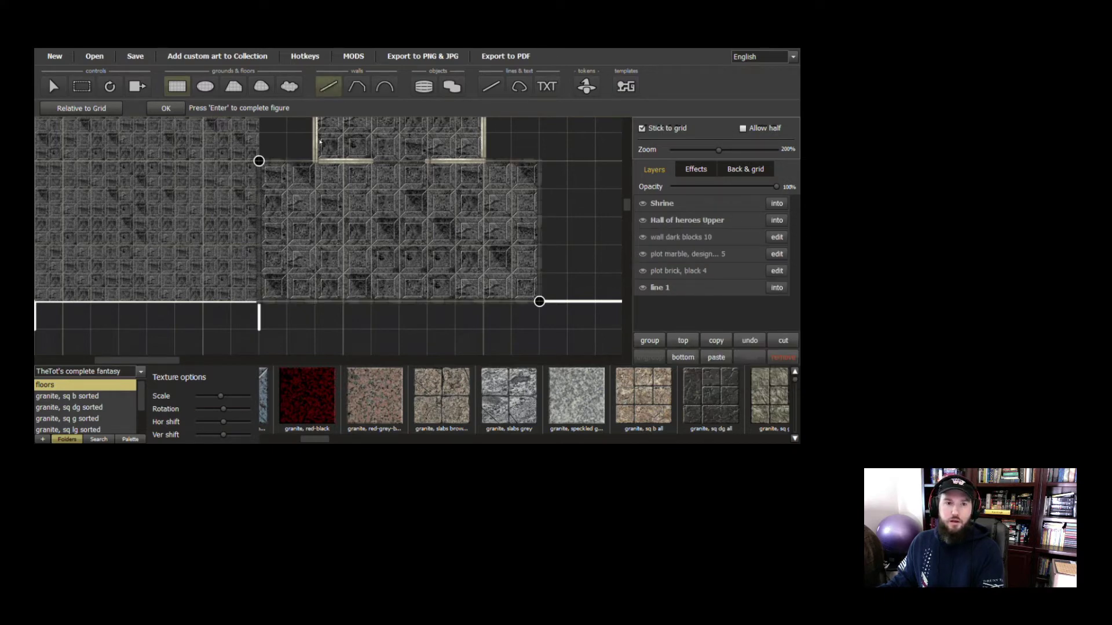
{"action": "left_click", "coordinate": [131, 439]}
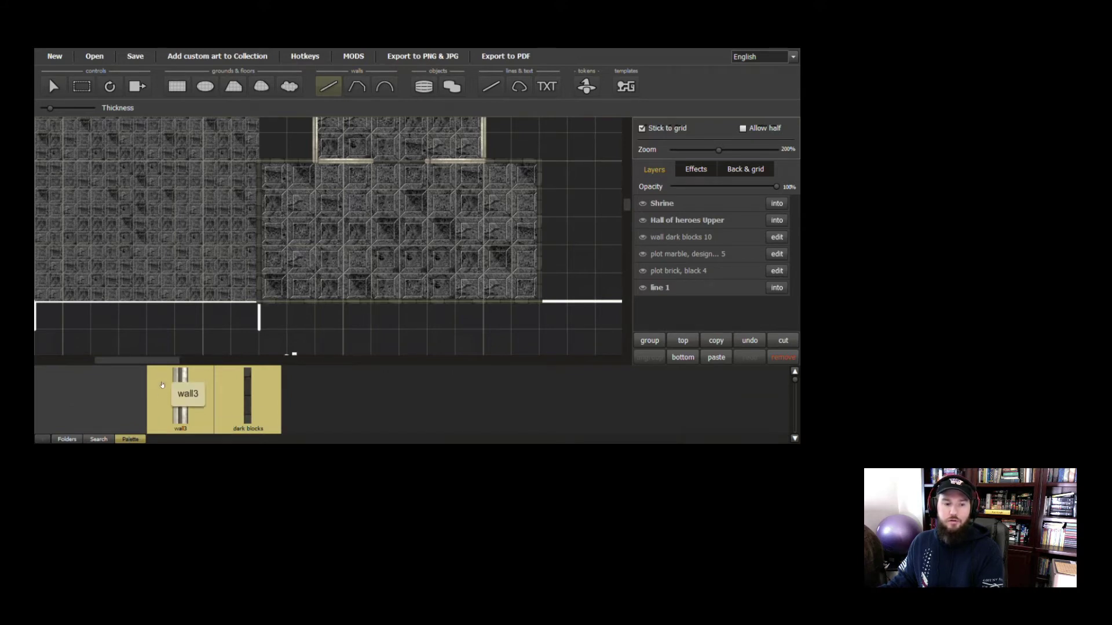
{"action": "left_click", "coordinate": [757, 238]}
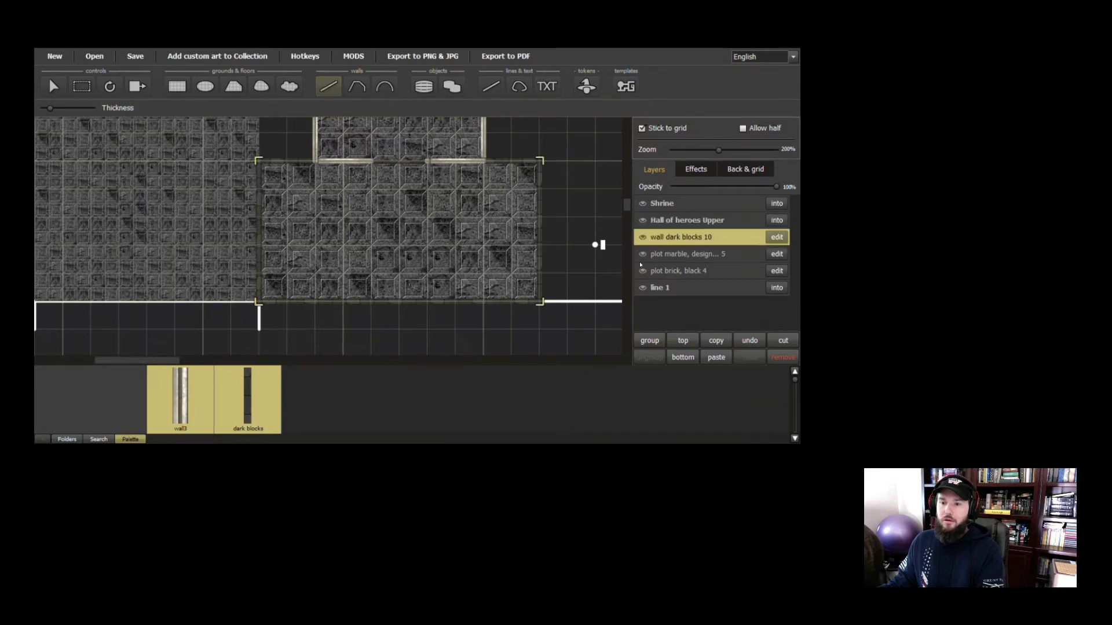
{"action": "right_click", "coordinate": [161, 395]}
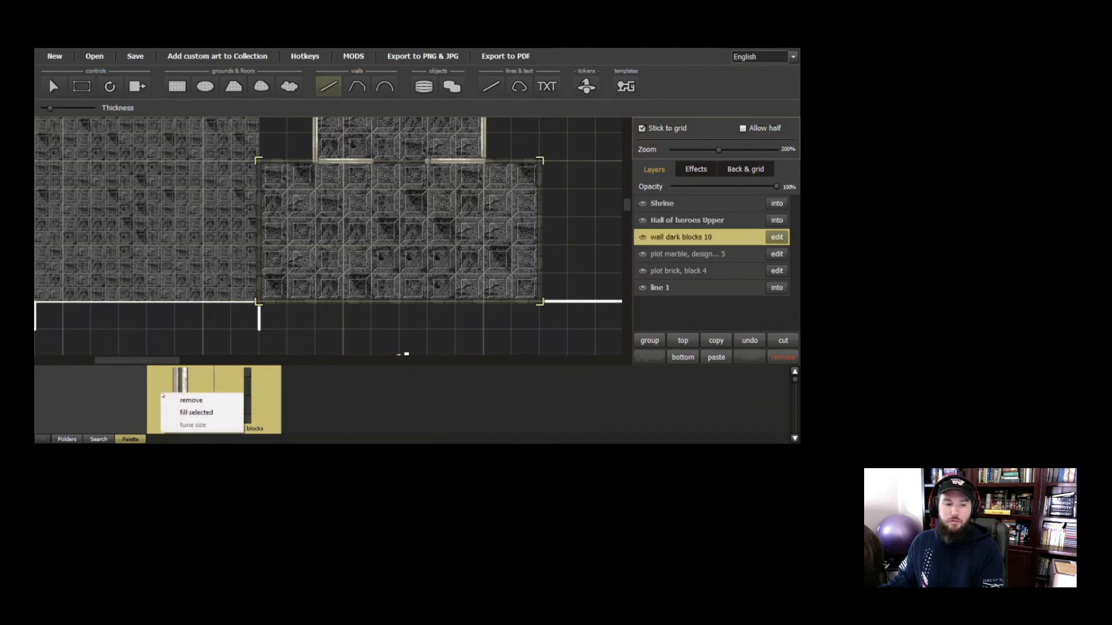
{"action": "left_click", "coordinate": [191, 402]}
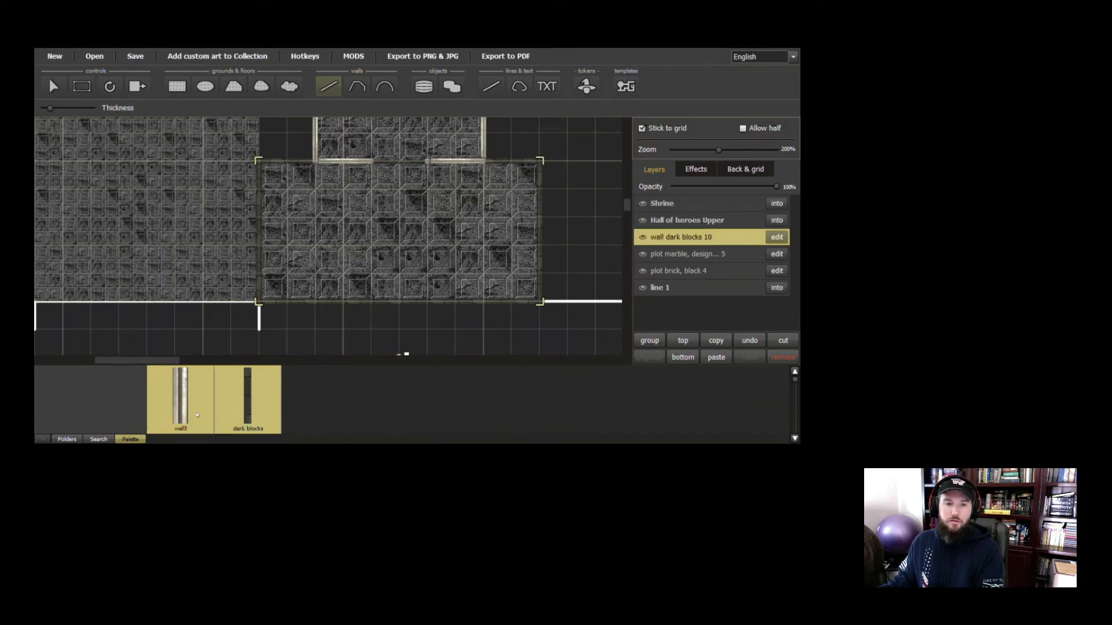
{"action": "left_click", "coordinate": [776, 236]}
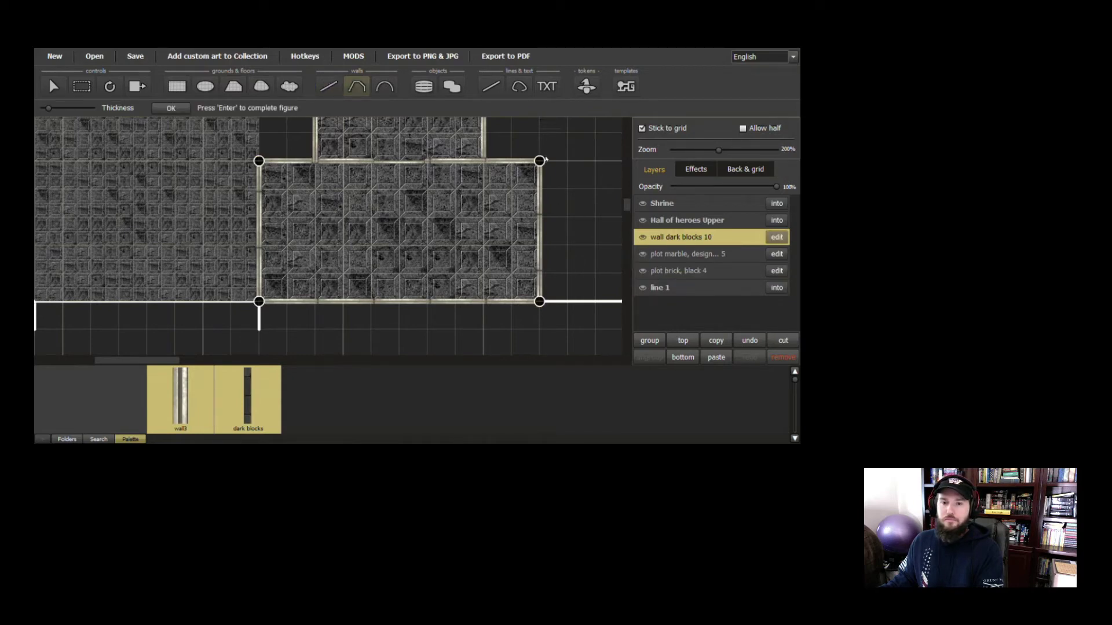
{"action": "mouse_move", "coordinate": [538, 162]}
{"action": "left_mouse_down"}
{"action": "mouse_move", "coordinate": [434, 161]}
{"action": "mouse_move", "coordinate": [539, 162]}
{"action": "left_mouse_up"}
Convert the ten-square-wide room's polywall to a group of walls and open that group
{"action": "right_click", "coordinate": [675, 237]}
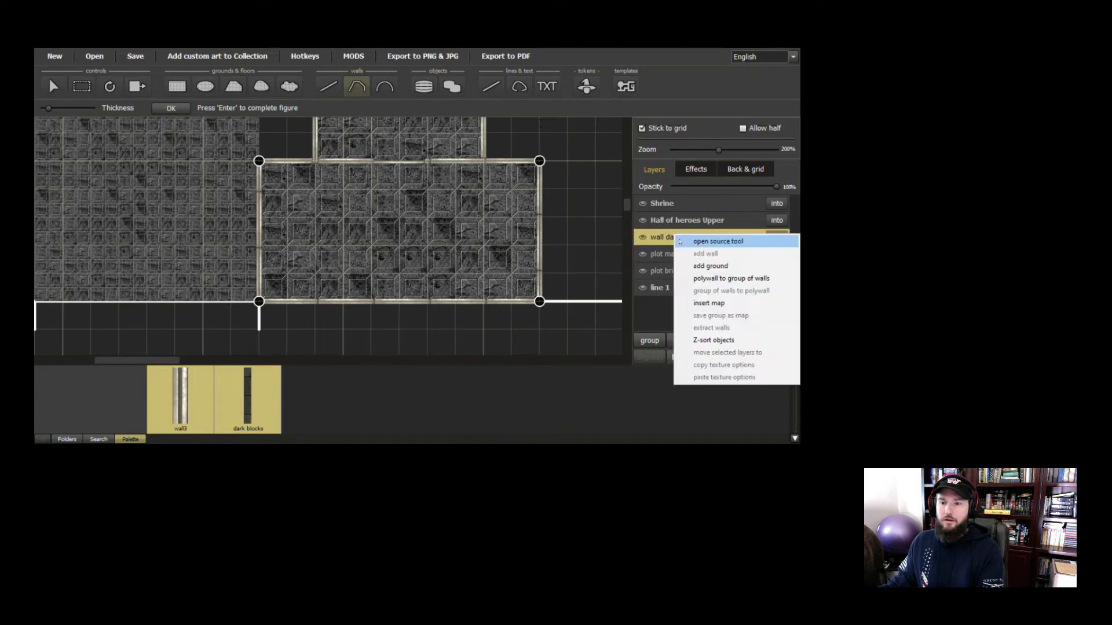
{"action": "left_click", "coordinate": [708, 269]}
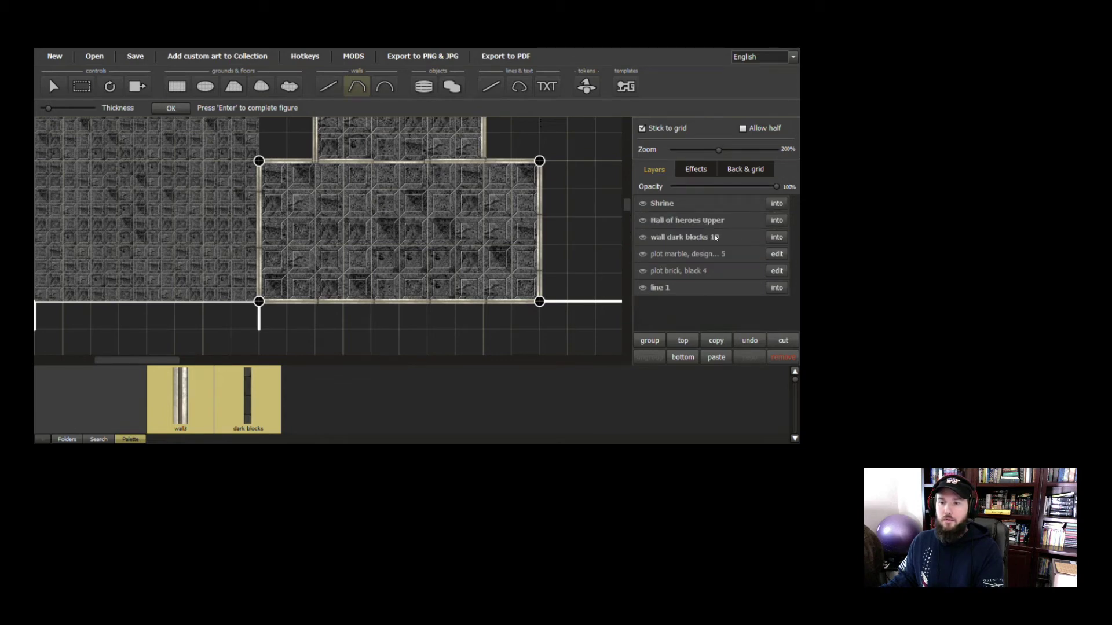
{"action": "left_click", "coordinate": [777, 237]}
{"action": "left_click_drag", "start_coordinate": [531, 164], "coordinate": [384, 165]}
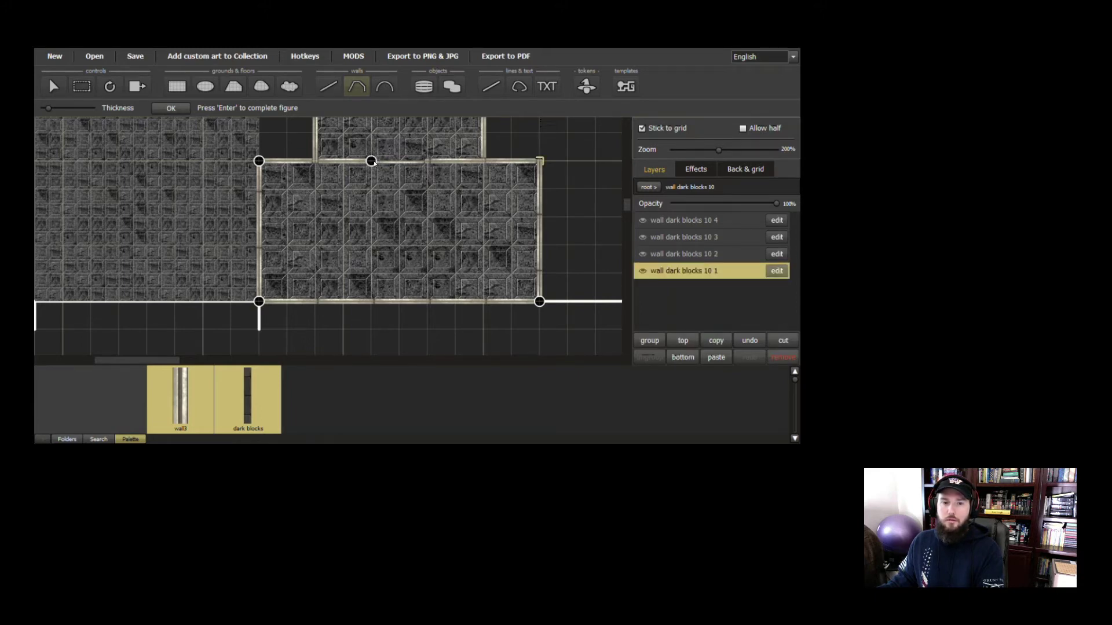
{"action": "left_click_drag", "start_coordinate": [373, 163], "coordinate": [442, 178]}
{"action": "key", "text": "w"}
{"action": "key", "text": "Escape"}
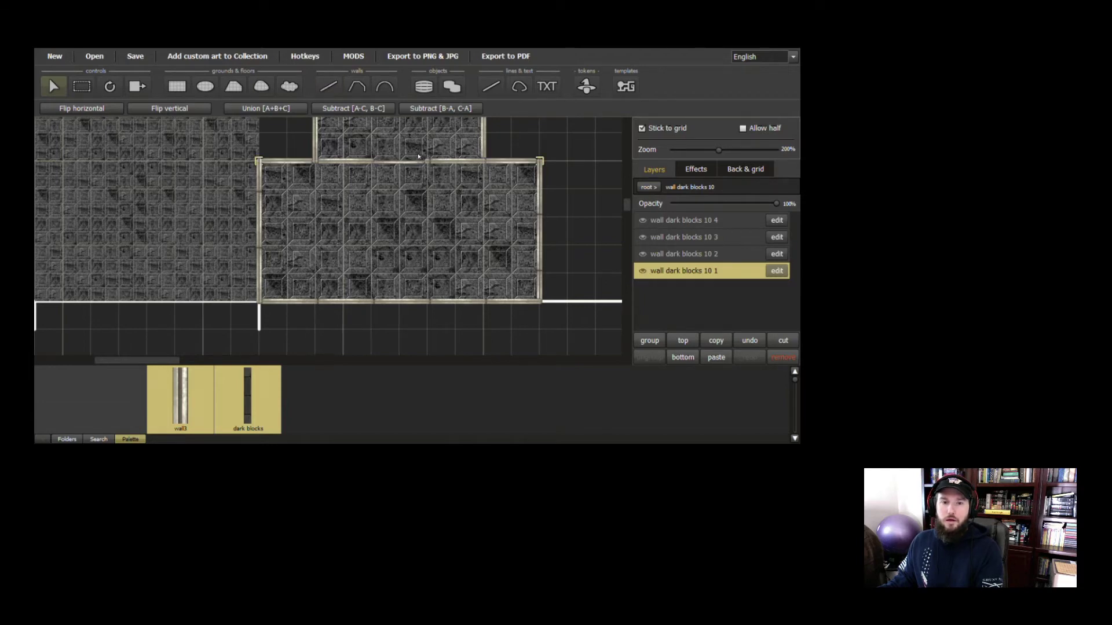
Shorten the room's upper wall to four squares and place a copy at its other end, leaving a two-square opening
{"action": "left_click", "coordinate": [694, 238], "text": "ctrl"}
{"action": "left_click", "coordinate": [775, 272]}
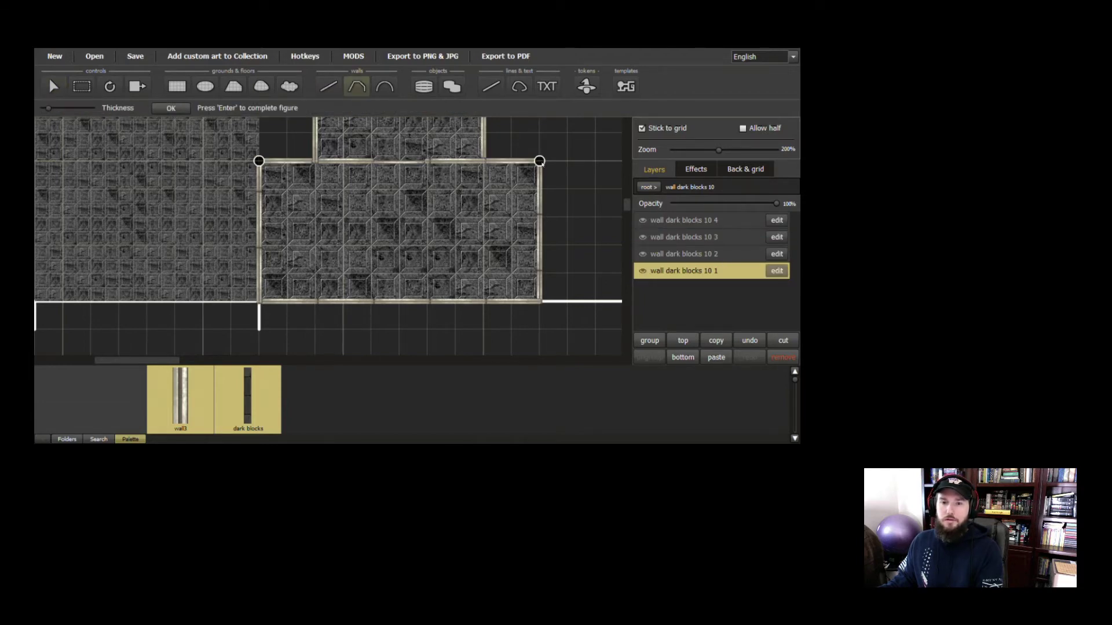
{"action": "left_click_drag", "start_coordinate": [541, 162], "coordinate": [371, 161]}
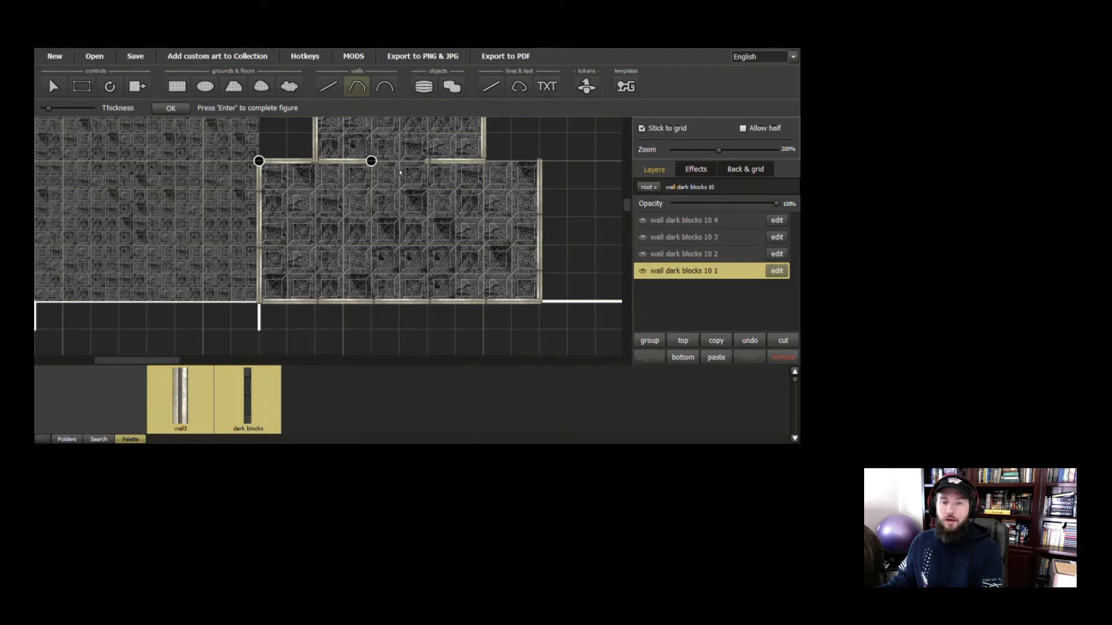
{"action": "key", "text": "Return"}
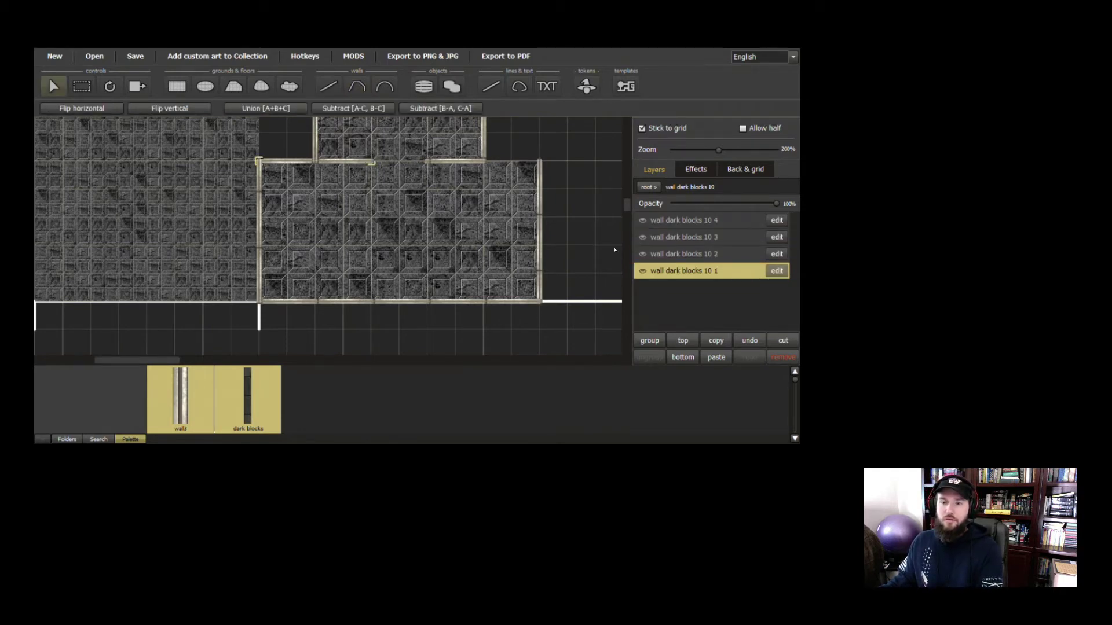
{"action": "left_click", "coordinate": [715, 355]}
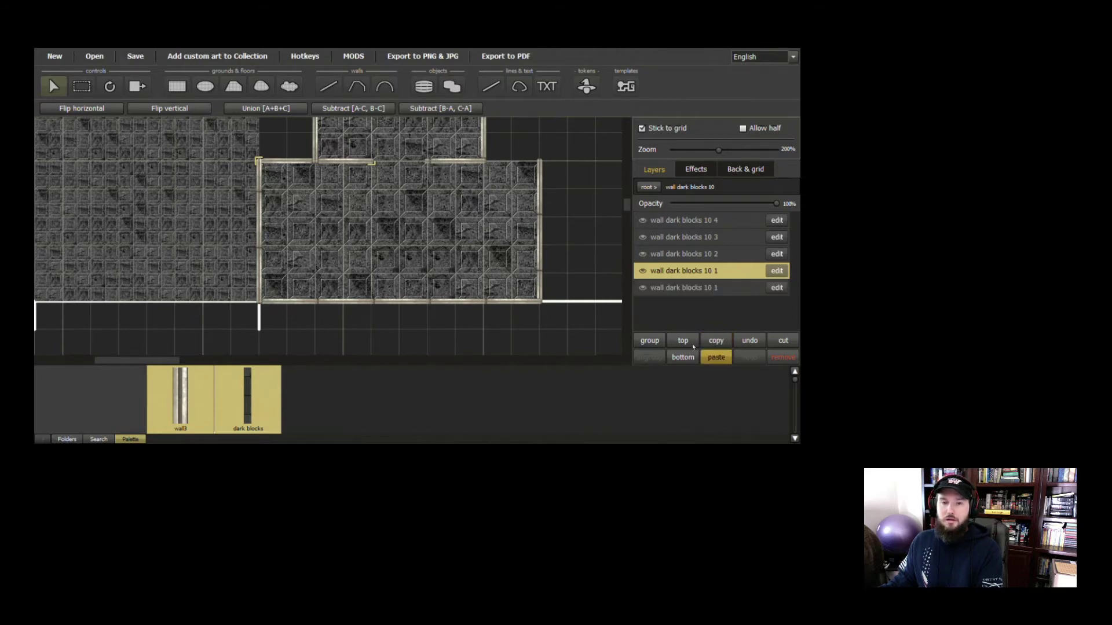
{"action": "left_click_drag", "start_coordinate": [336, 163], "coordinate": [508, 164]}
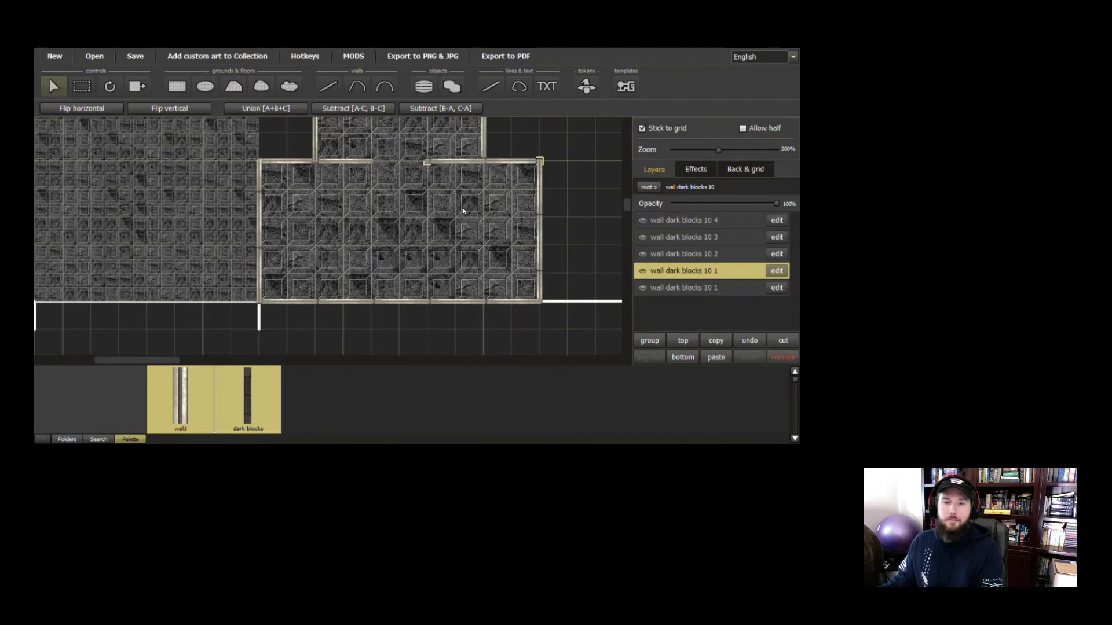
Shorten the room's west wall to its lower two squares and place a copy above it, leaving a one-square opening
{"action": "double_click", "coordinate": [258, 232]}
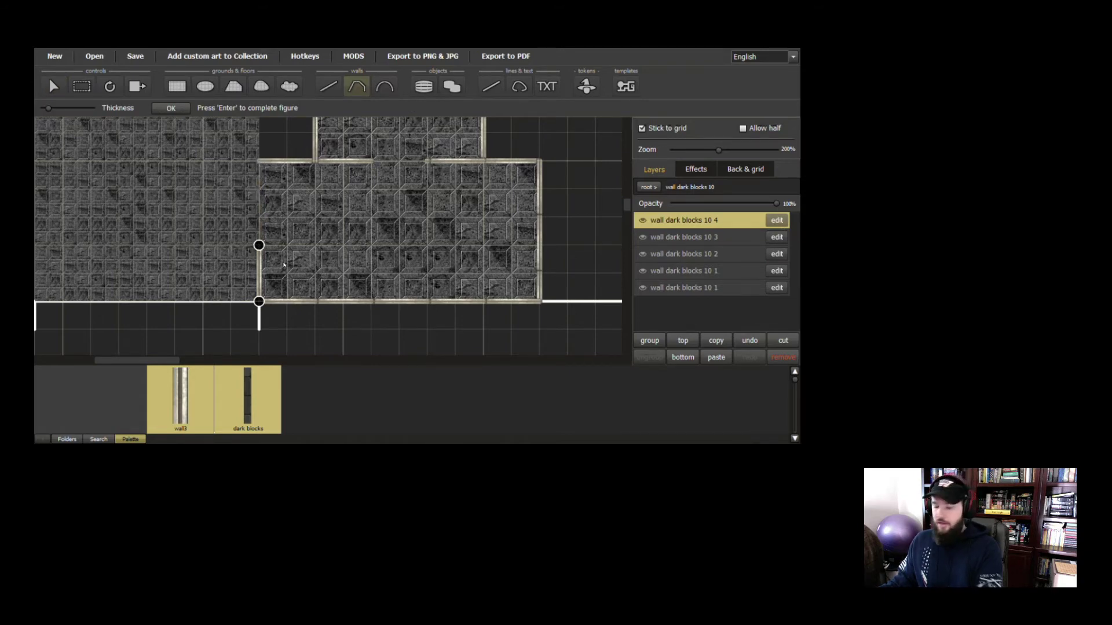
{"action": "key", "text": "Return"}
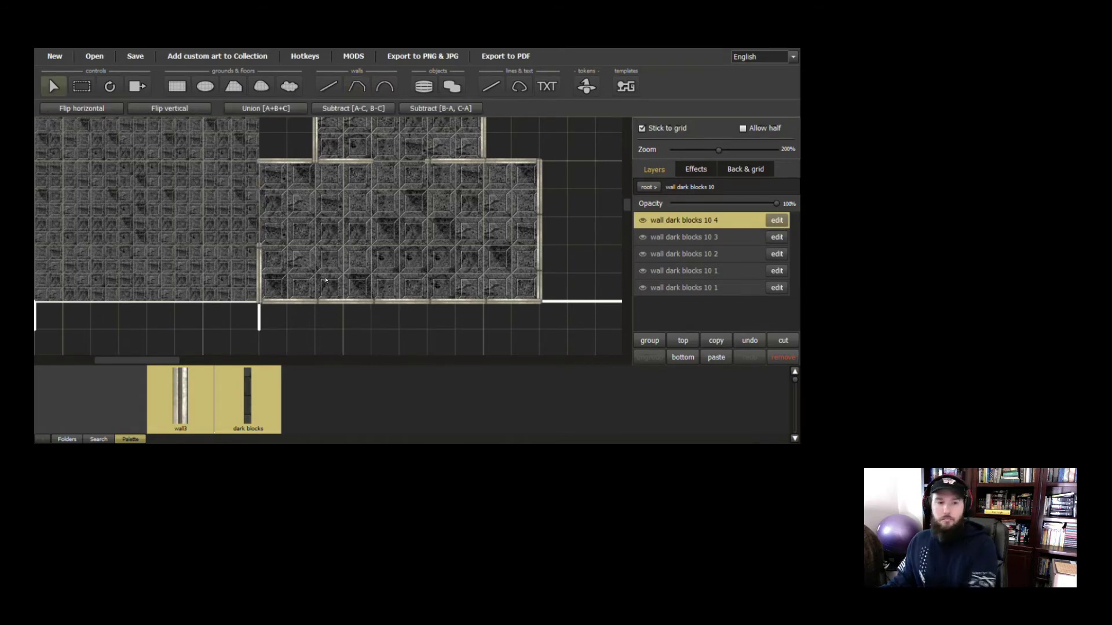
{"action": "left_click", "coordinate": [717, 340]}
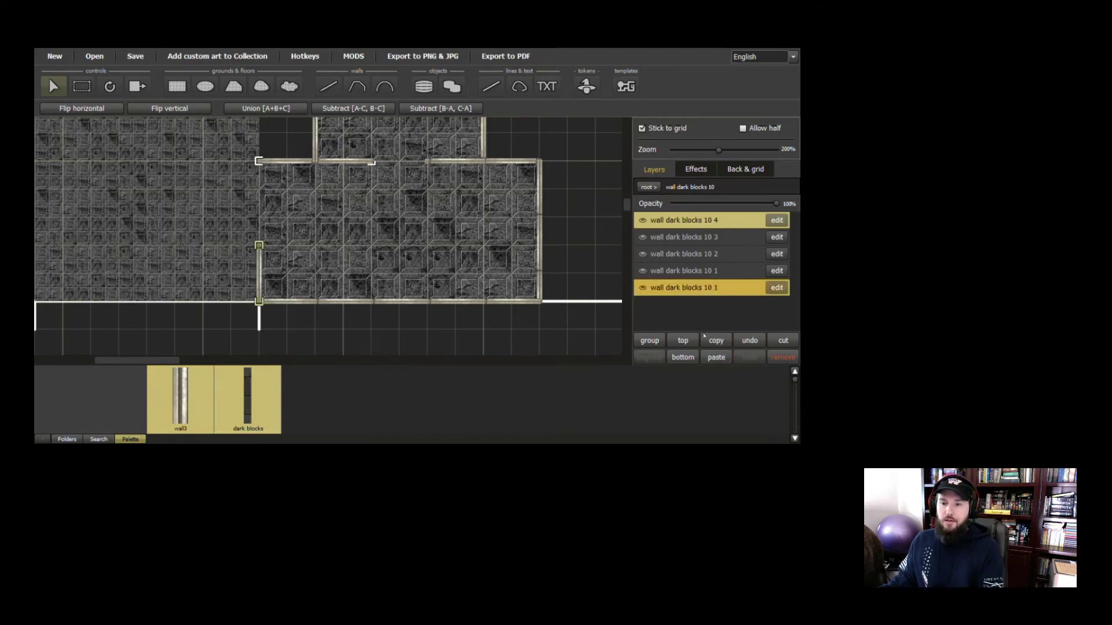
{"action": "left_click", "coordinate": [716, 358]}
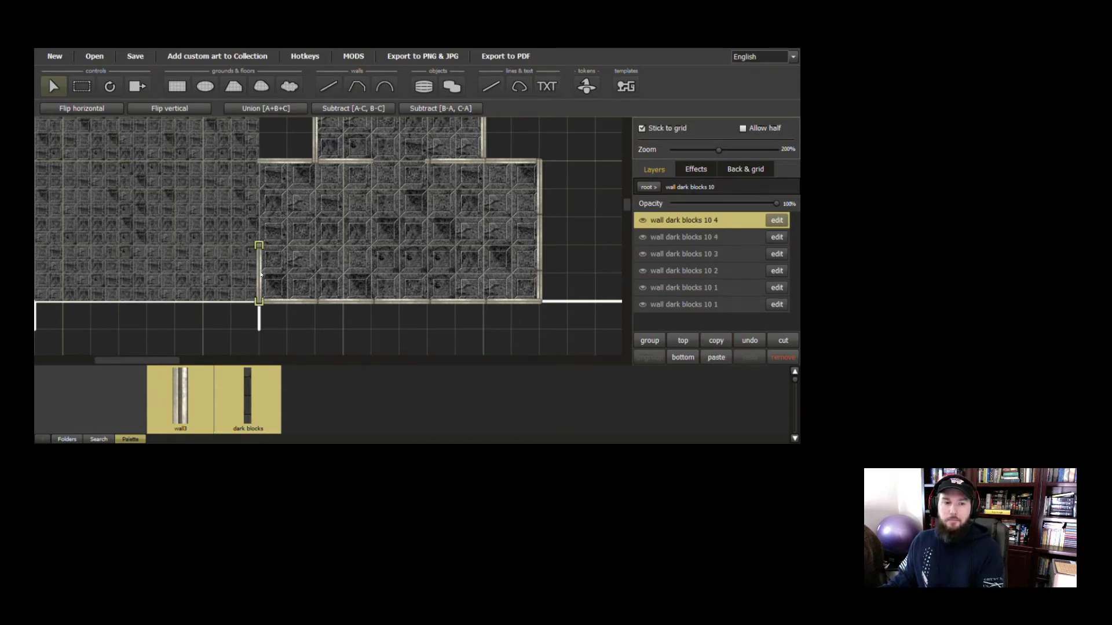
{"action": "left_click_drag", "start_coordinate": [261, 275], "coordinate": [261, 193]}
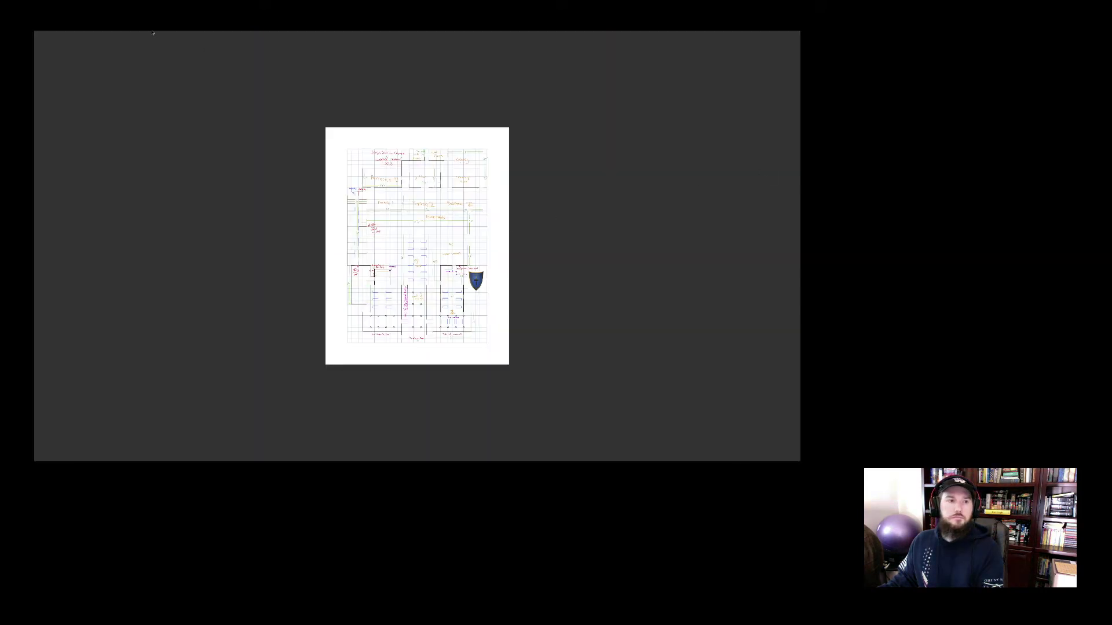
Switch to the floor plan in Preview, enlarge it to examine the layout of the halls and rooms, and return to the map
{"action": "mouse_move", "coordinate": [127, 36]}
{"action": "left_click", "coordinate": [68, 49]}
{"action": "left_click", "coordinate": [68, 48]}
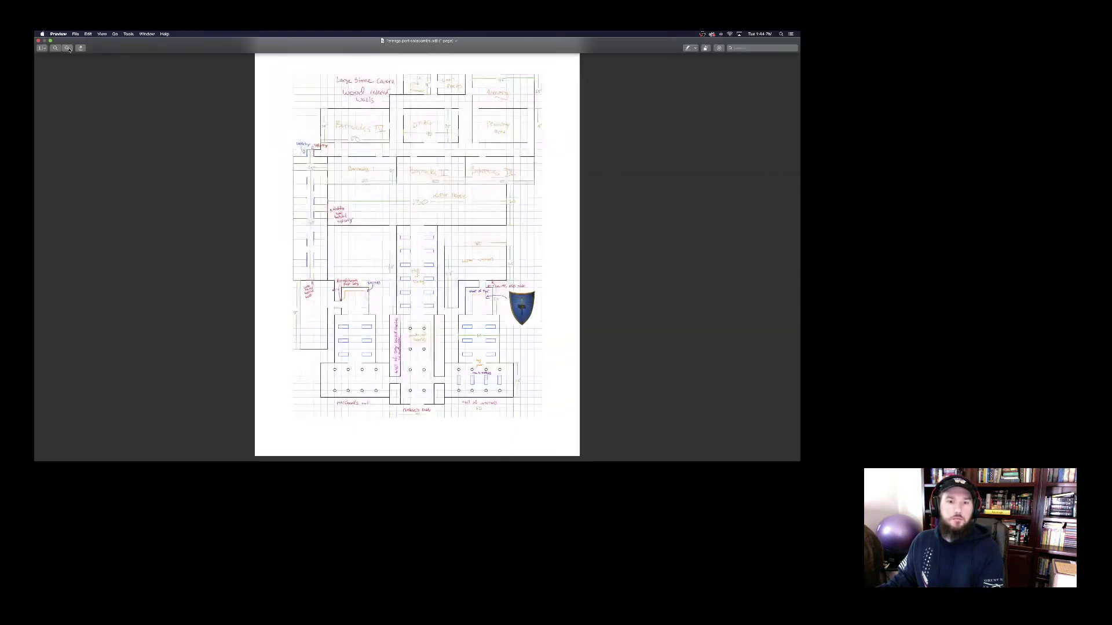
{"action": "left_click", "coordinate": [68, 48]}
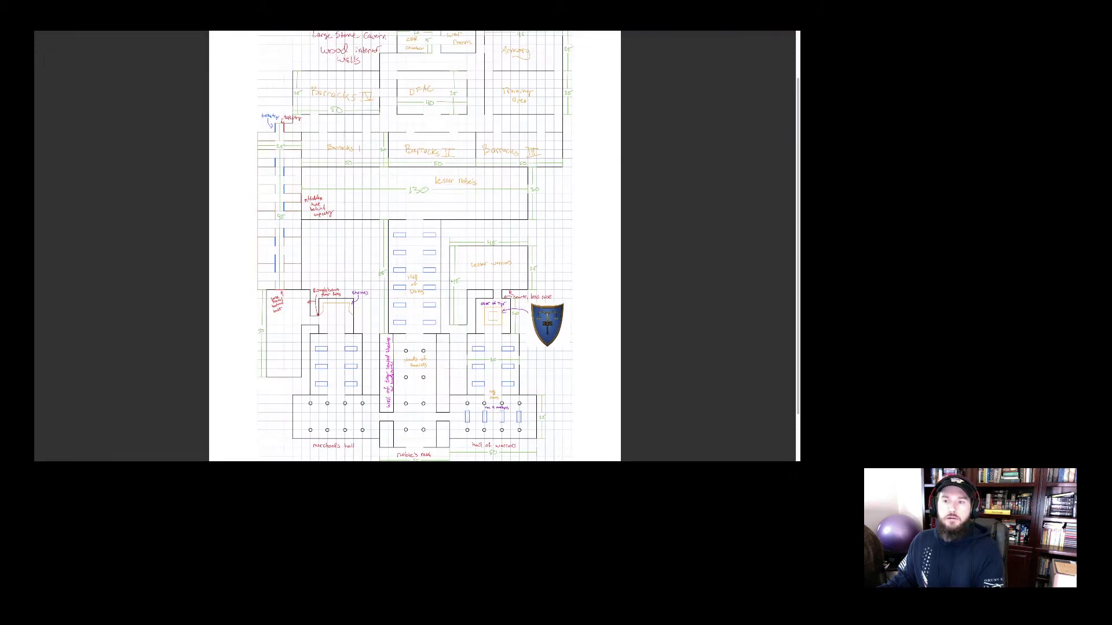
{"action": "scroll", "coordinate": [444, 306], "scroll_direction": "up", "scroll_amount": 5}
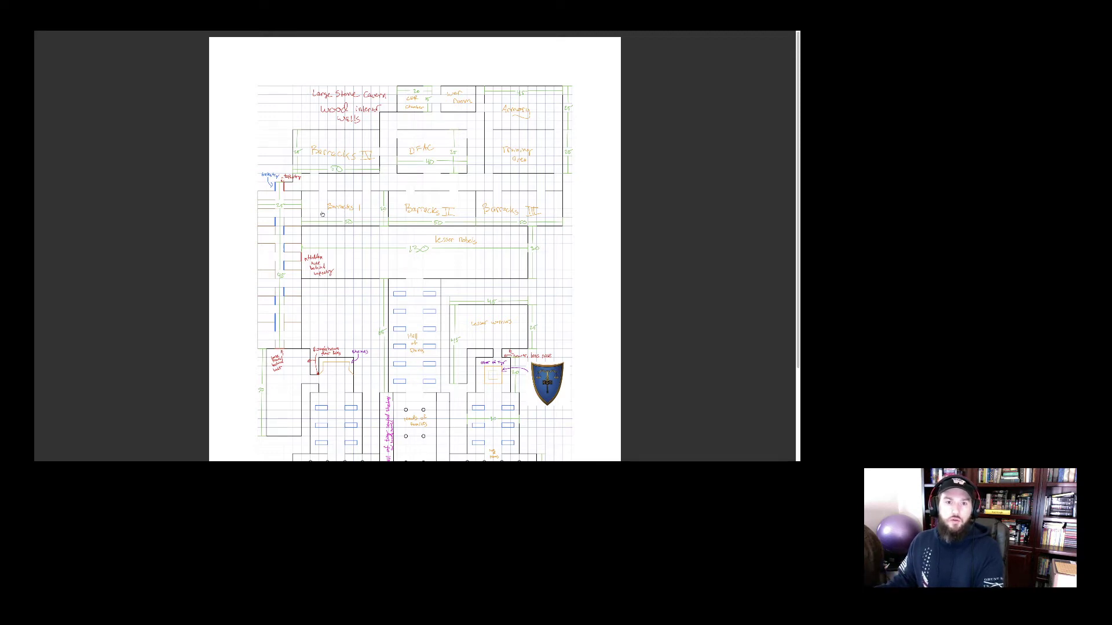
{"action": "key", "text": "alt+Tab"}
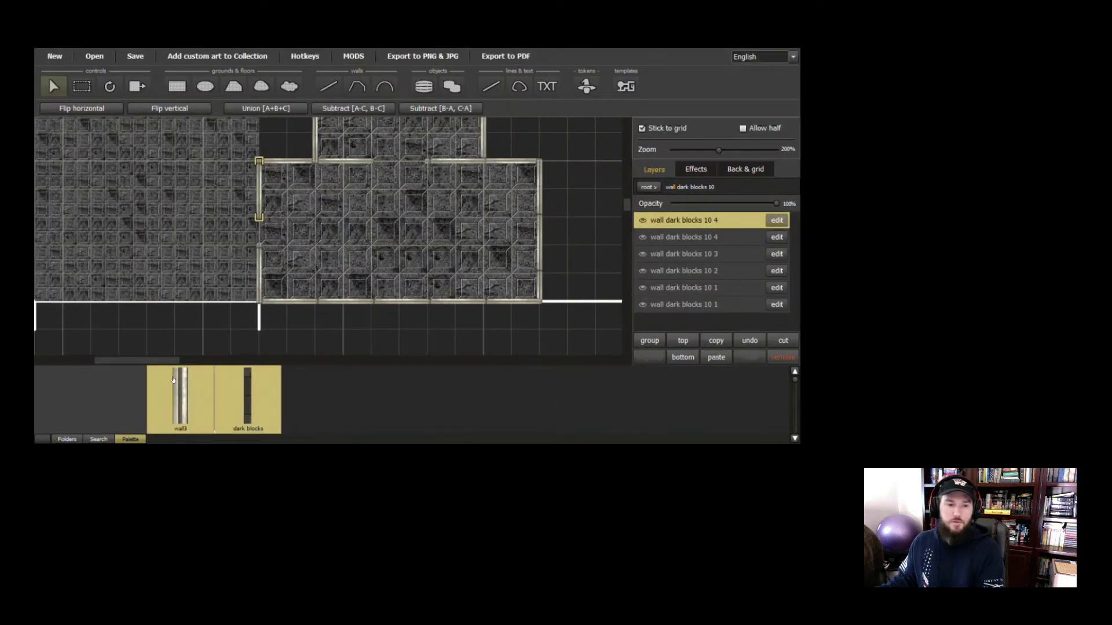
Return to the root level and group the ten-square-wide room's wall group with its marble floor layer
{"action": "left_click_drag", "start_coordinate": [138, 360], "coordinate": [123, 363]}
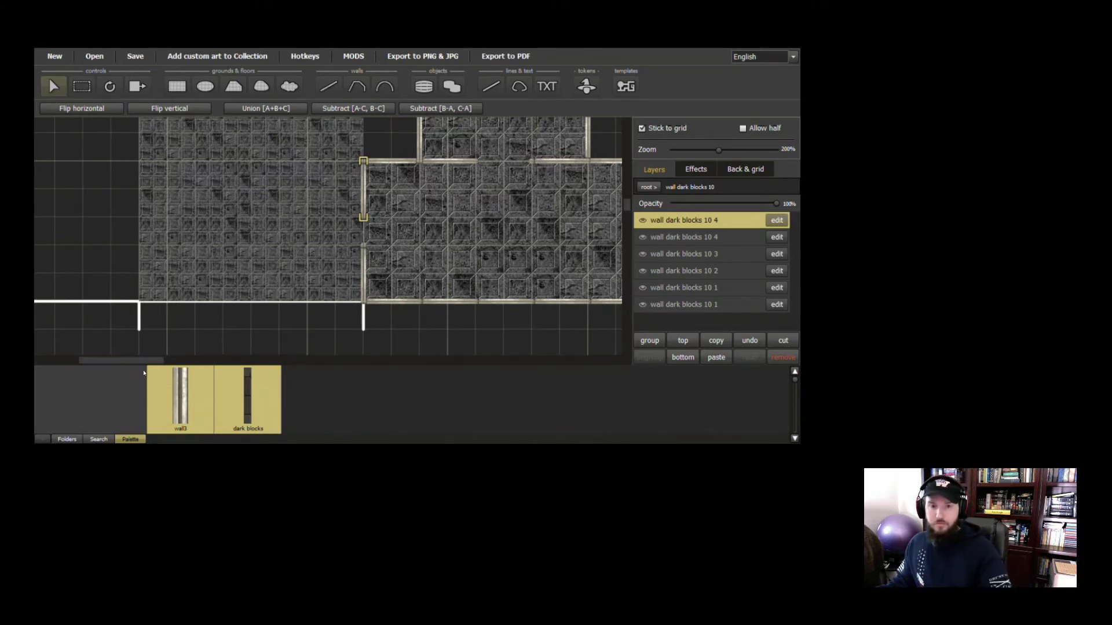
{"action": "scroll", "coordinate": [448, 262], "scroll_direction": "down", "scroll_amount": 2}
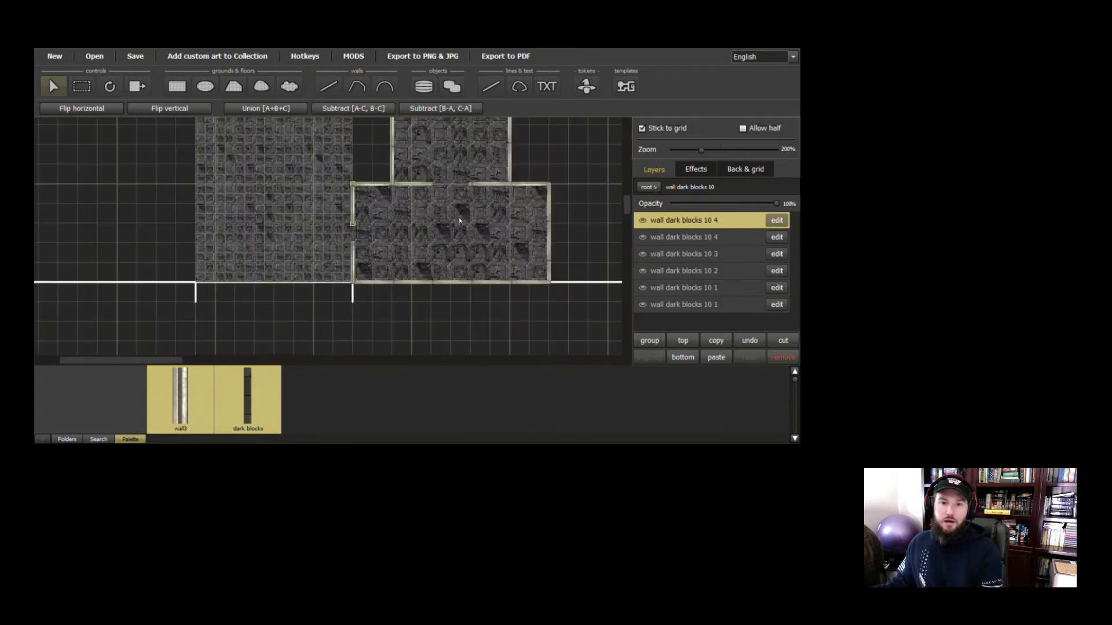
{"action": "left_click_drag", "start_coordinate": [628, 205], "coordinate": [627, 186]}
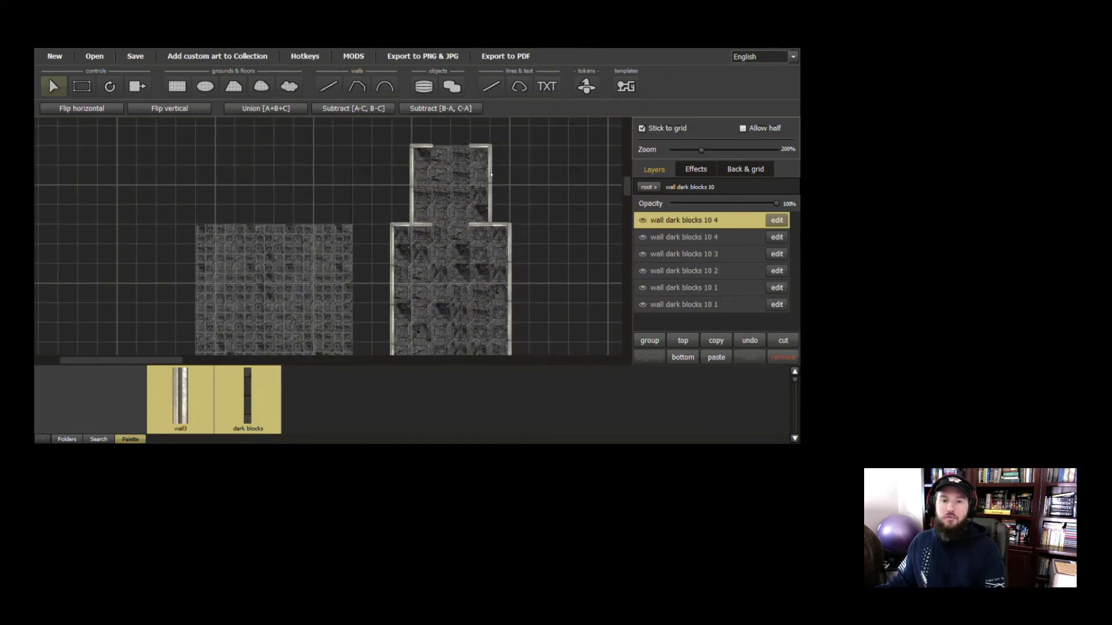
{"action": "scroll", "coordinate": [614, 190], "scroll_direction": "down", "scroll_amount": 3}
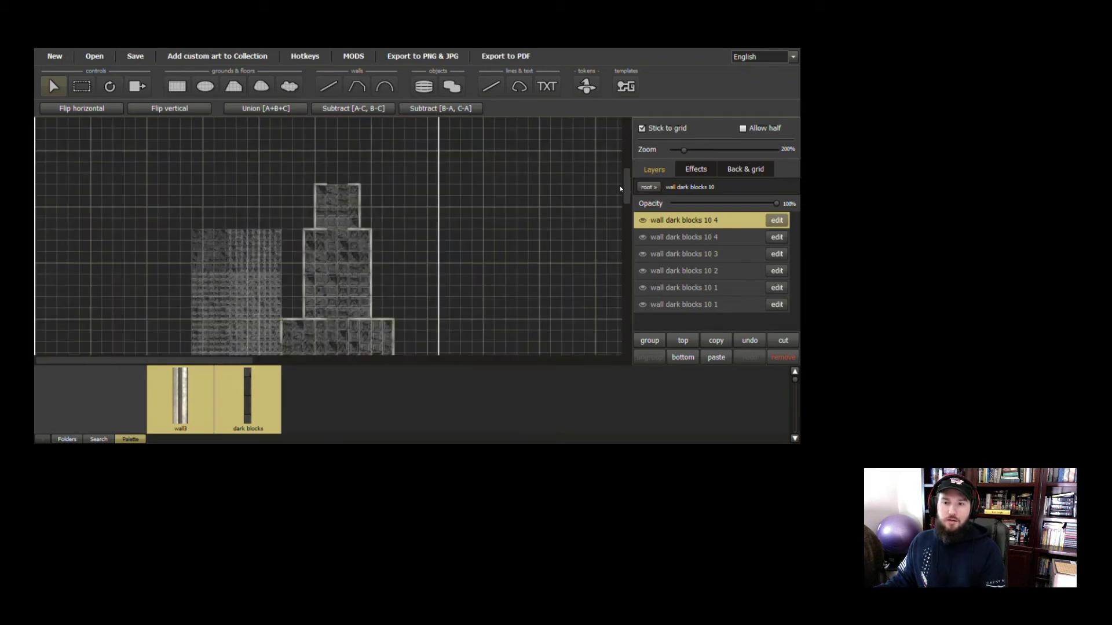
{"action": "left_click_drag", "start_coordinate": [630, 205], "coordinate": [629, 214]}
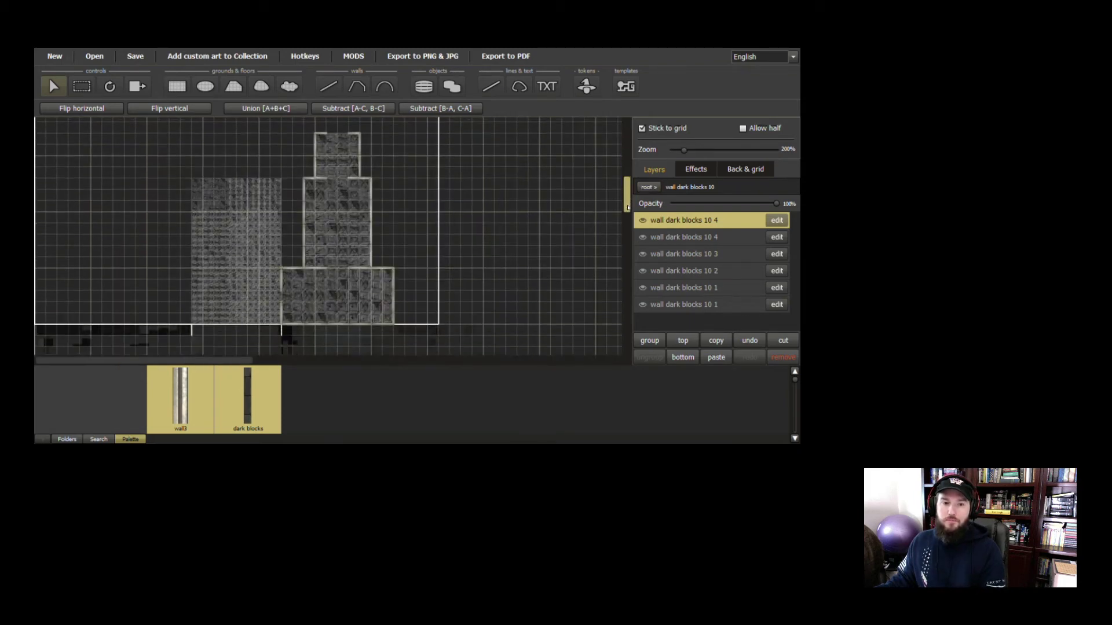
{"action": "left_click", "coordinate": [649, 187]}
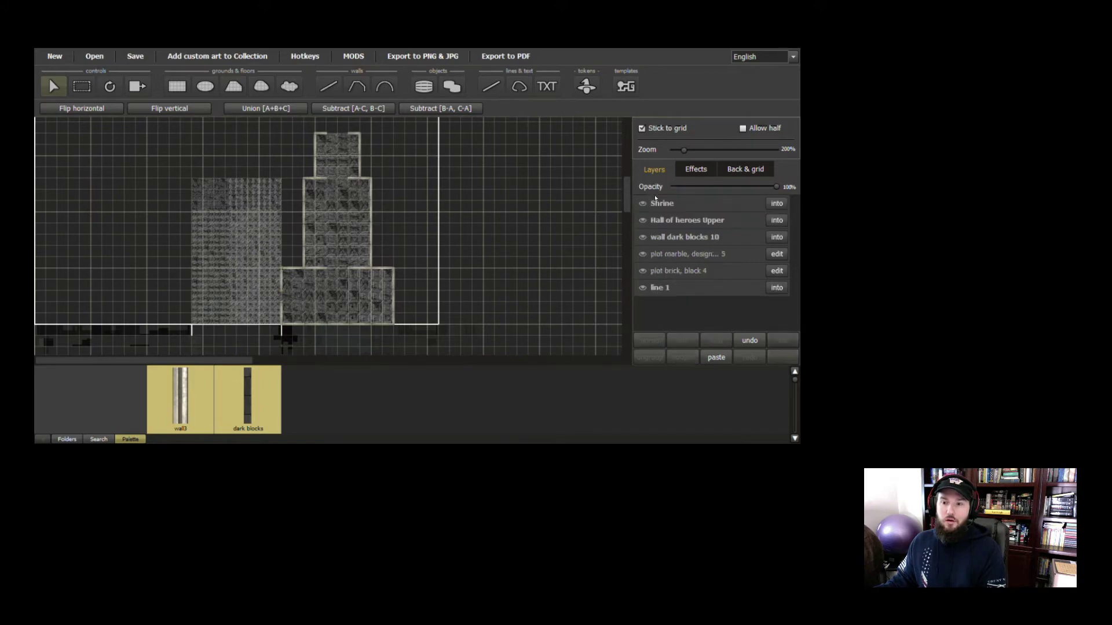
{"action": "left_click", "coordinate": [696, 255]}
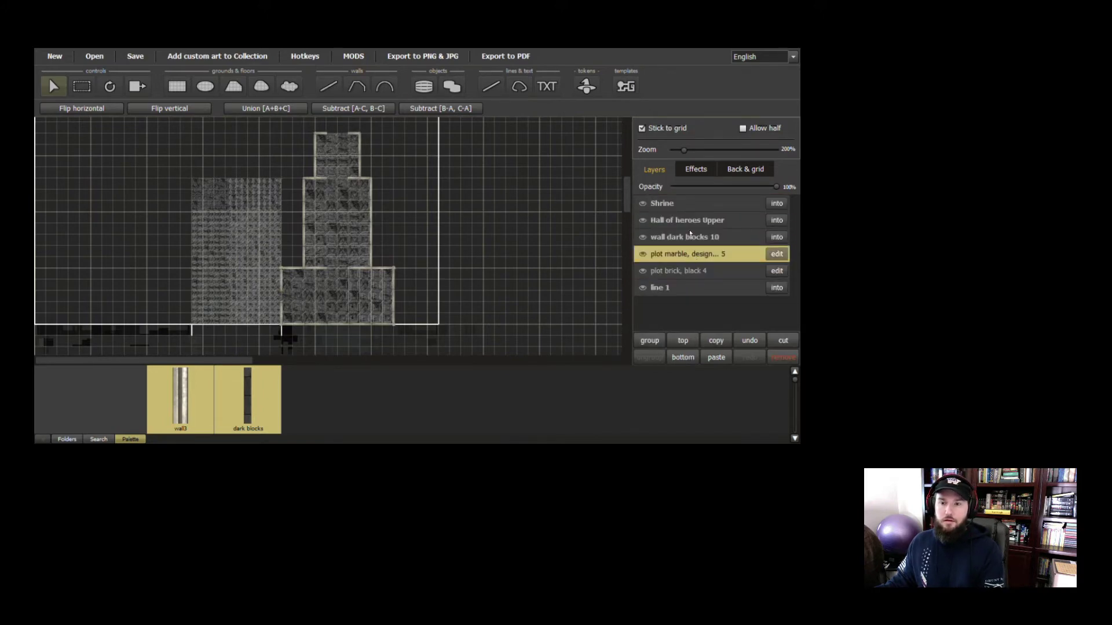
{"action": "left_click", "coordinate": [644, 255]}
{"action": "left_click", "coordinate": [643, 256]}
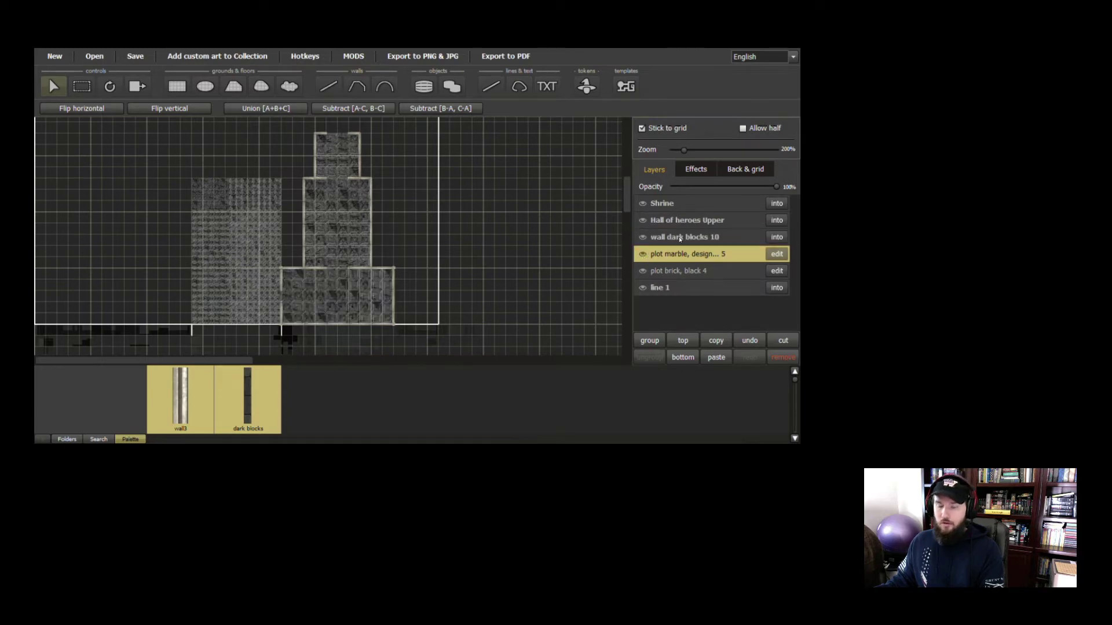
{"action": "left_click", "coordinate": [681, 237], "text": "shift"}
{"action": "left_click", "coordinate": [650, 342]}
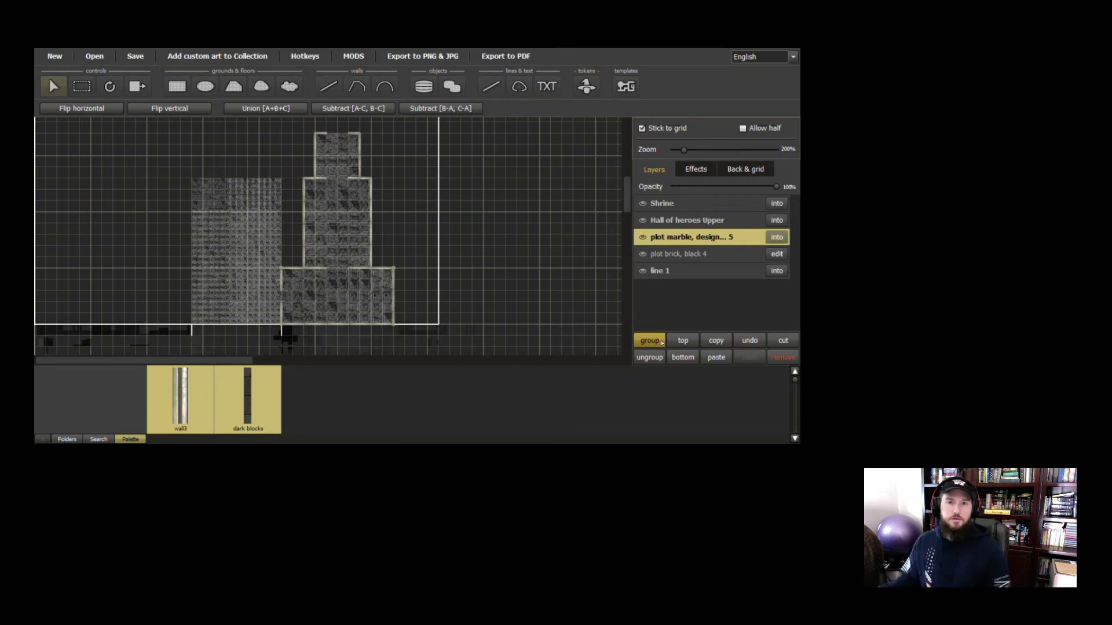
Rename the newly created group of the ten-square-wide room as "Hall of heroes lower"
{"action": "double_click", "coordinate": [674, 237]}
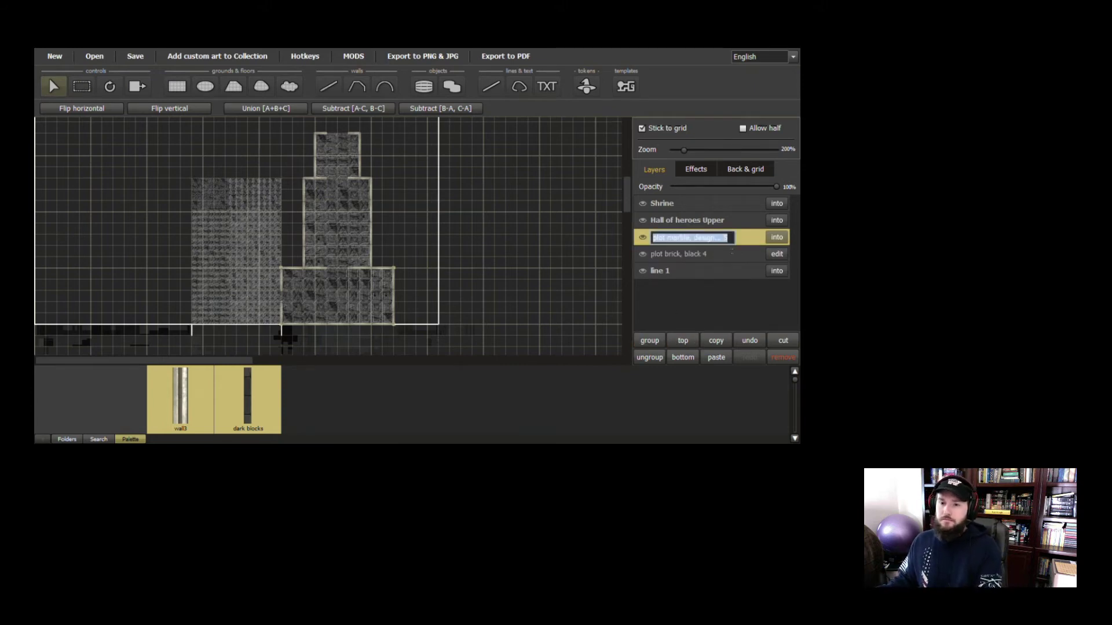
{"action": "type", "text": "Hall "}
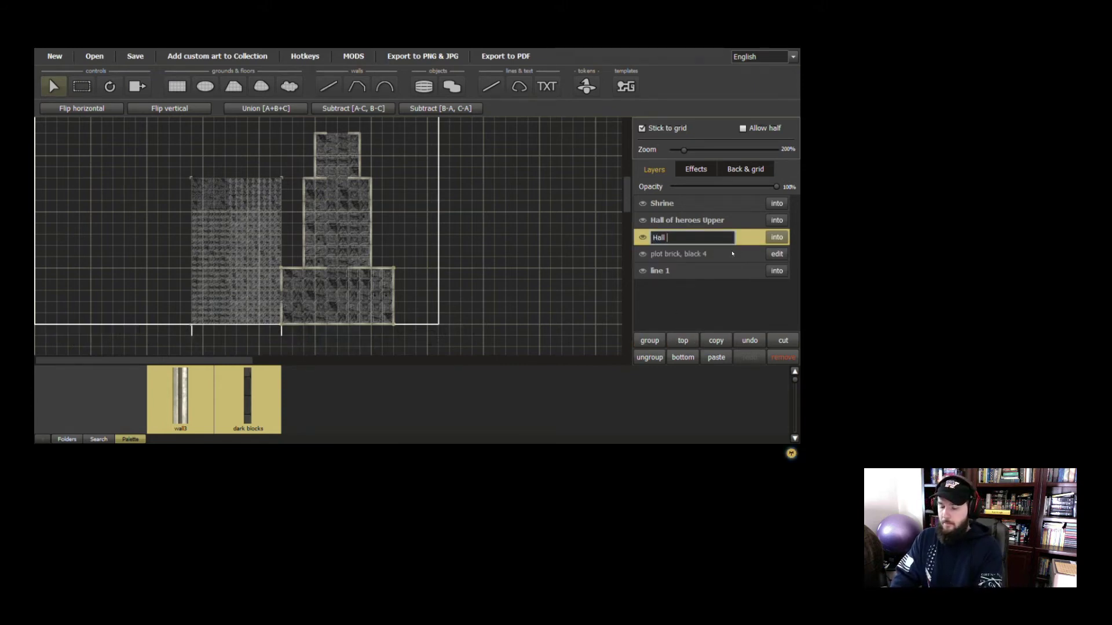
{"action": "type", "text": "of heroes lower"}
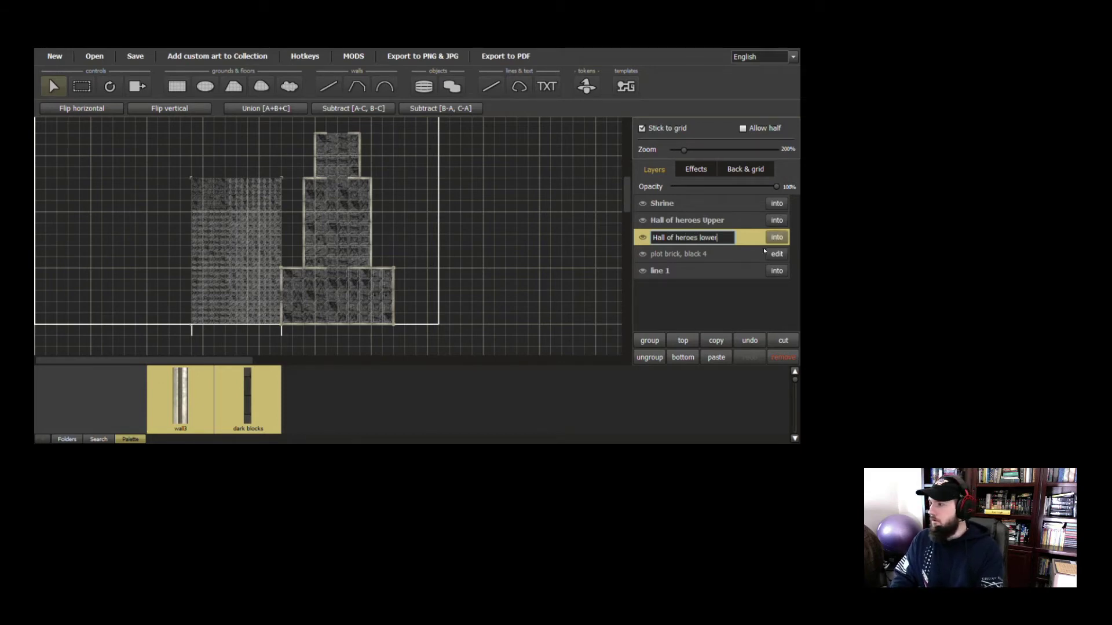
{"action": "key", "text": "Return"}
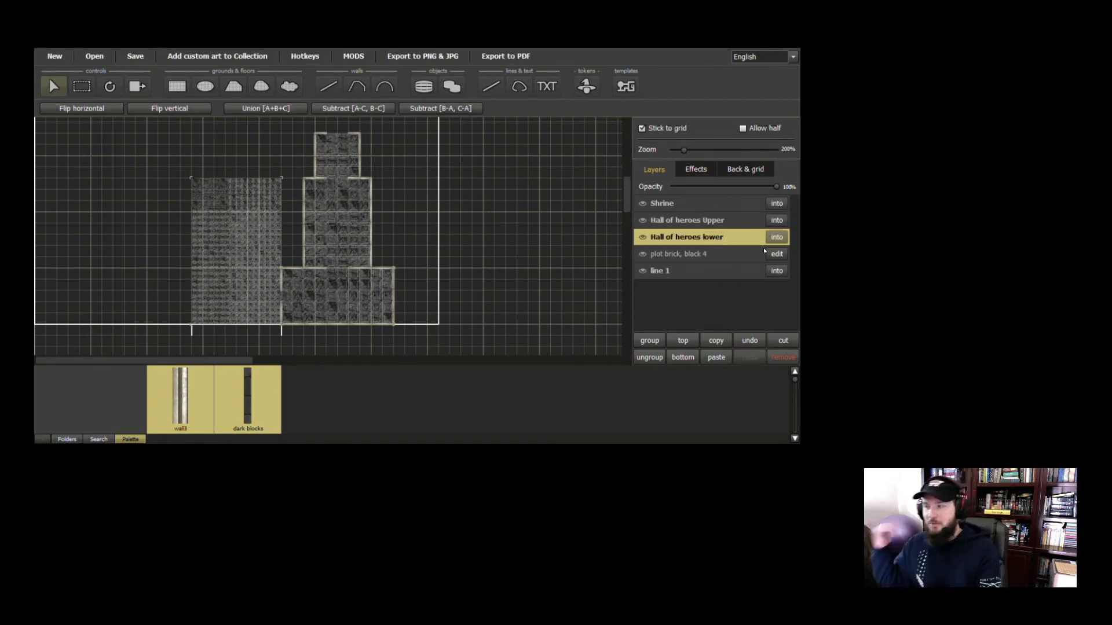
{"action": "left_click", "coordinate": [745, 222], "text": "shift"}
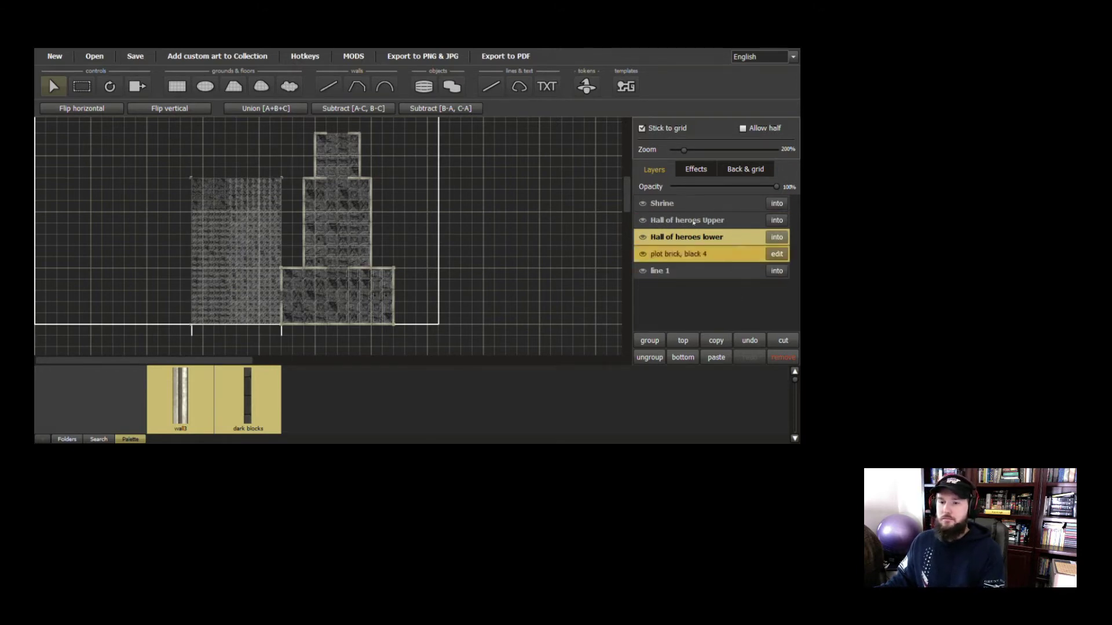
{"action": "left_click", "coordinate": [685, 204]}
{"action": "left_click", "coordinate": [685, 225], "text": "shift"}
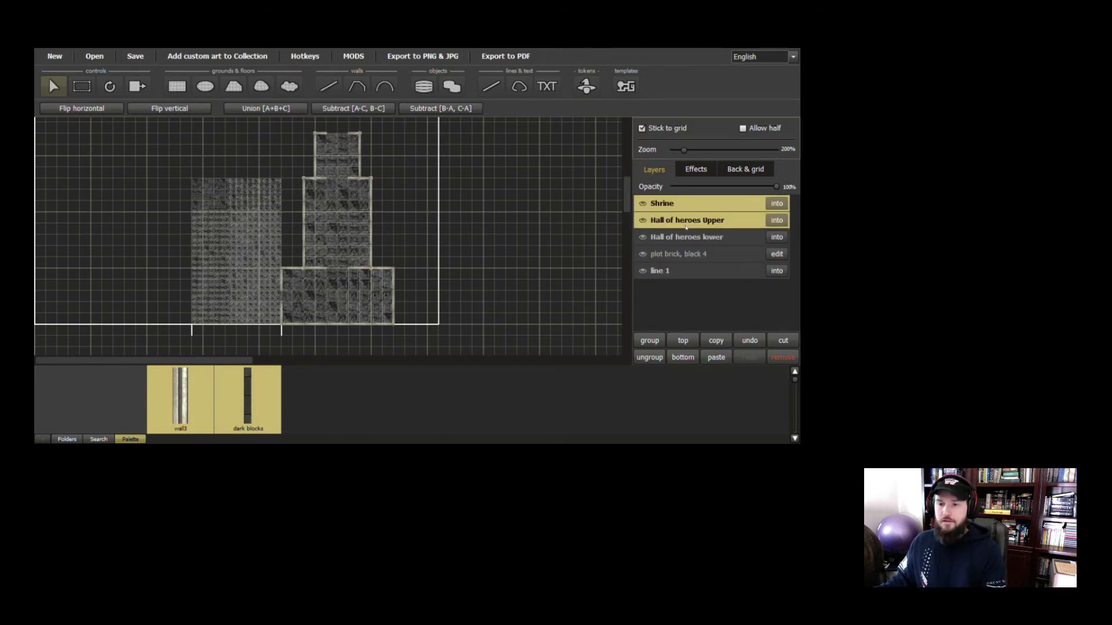
{"action": "left_click", "coordinate": [688, 238], "text": "shift"}
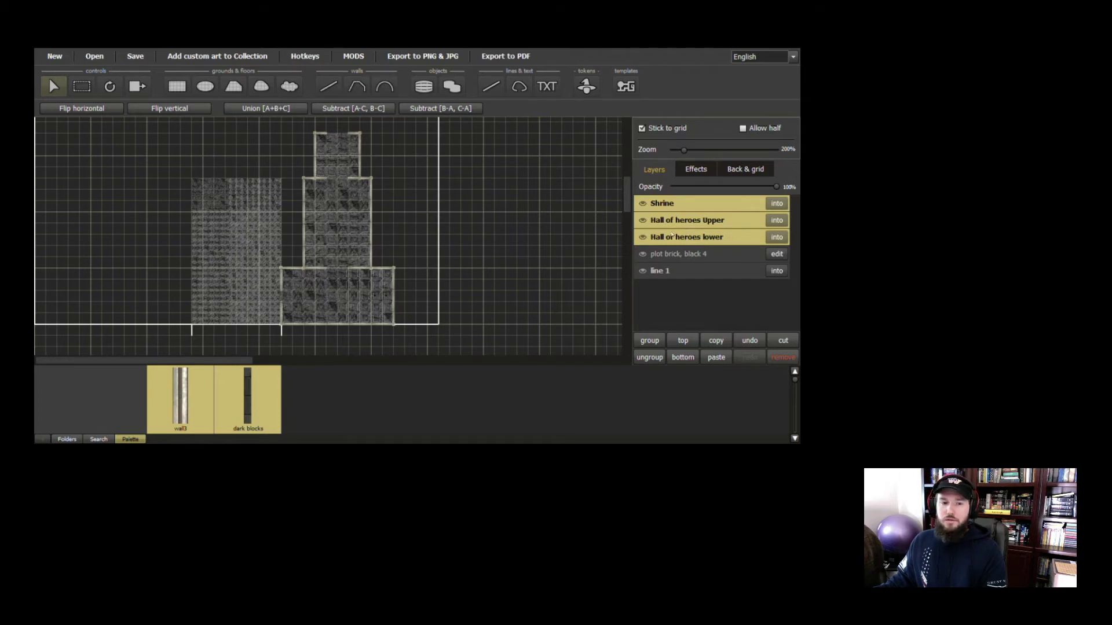
{"action": "left_click", "coordinate": [646, 257]}
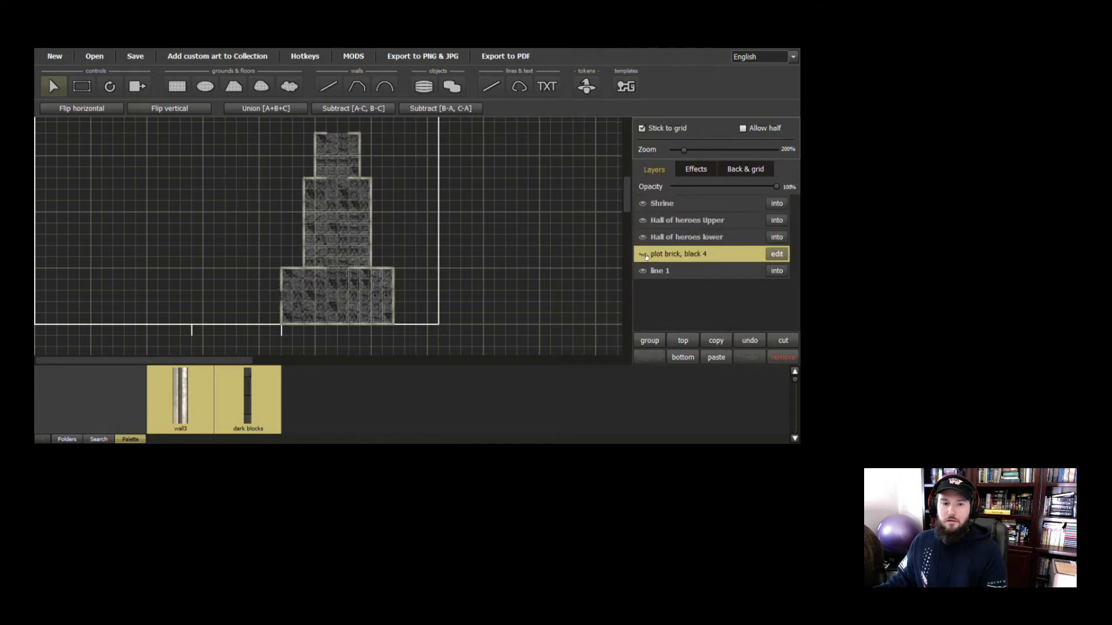
{"action": "left_click", "coordinate": [646, 256]}
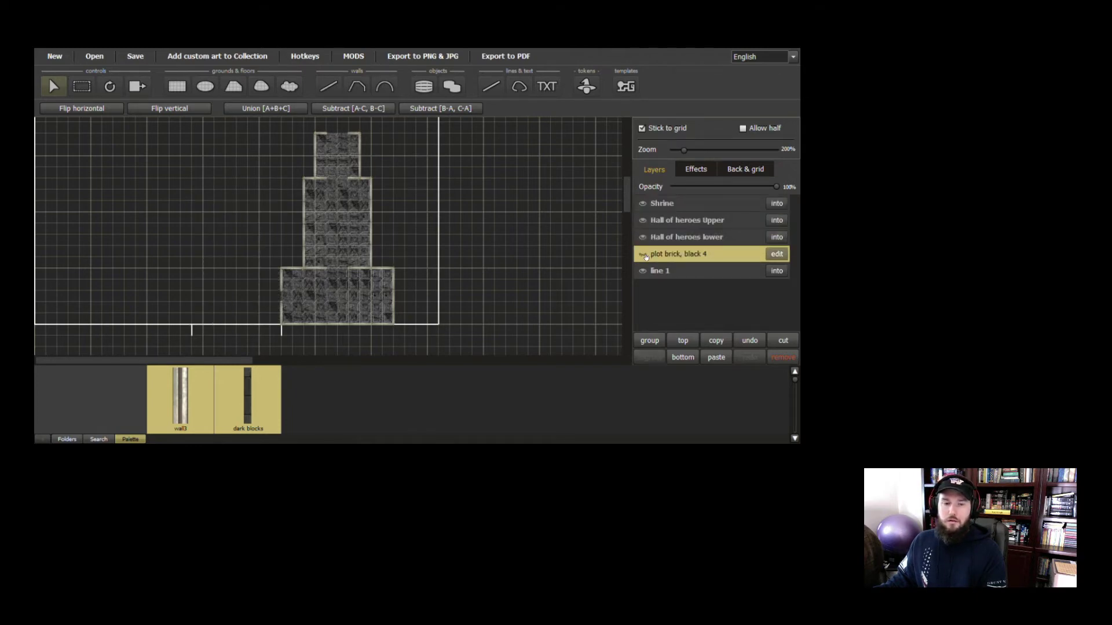
{"action": "left_click", "coordinate": [646, 256]}
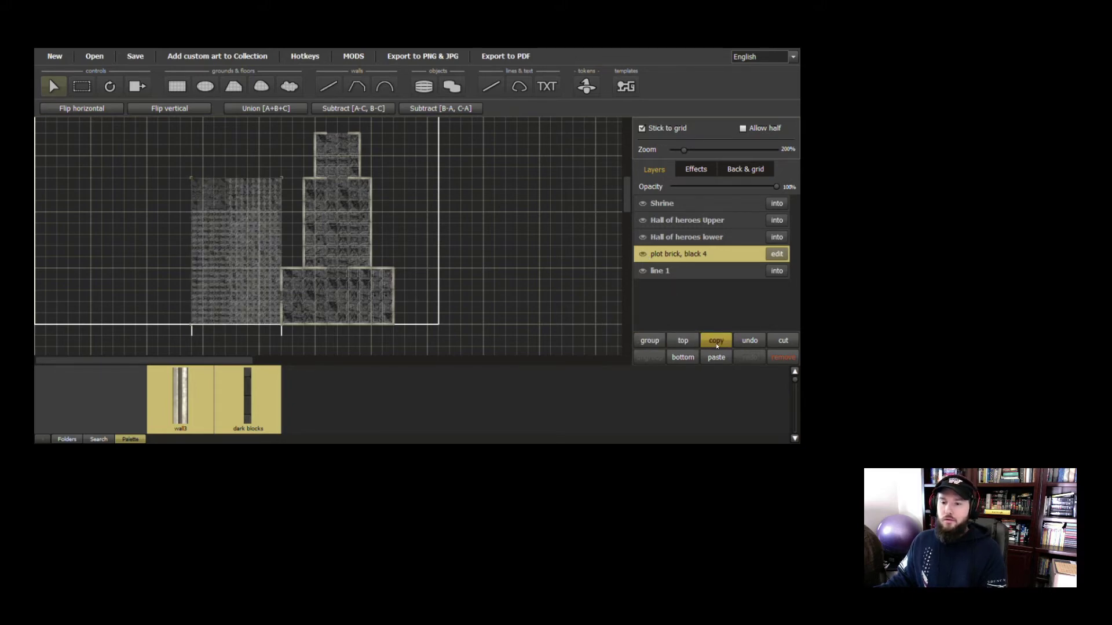
Duplicate the Shrine, Hall of heroes Upper and Hall of heroes lower groups, place the copies against the brick floor's west side and flip them horizontally
{"action": "left_click", "coordinate": [694, 203]}
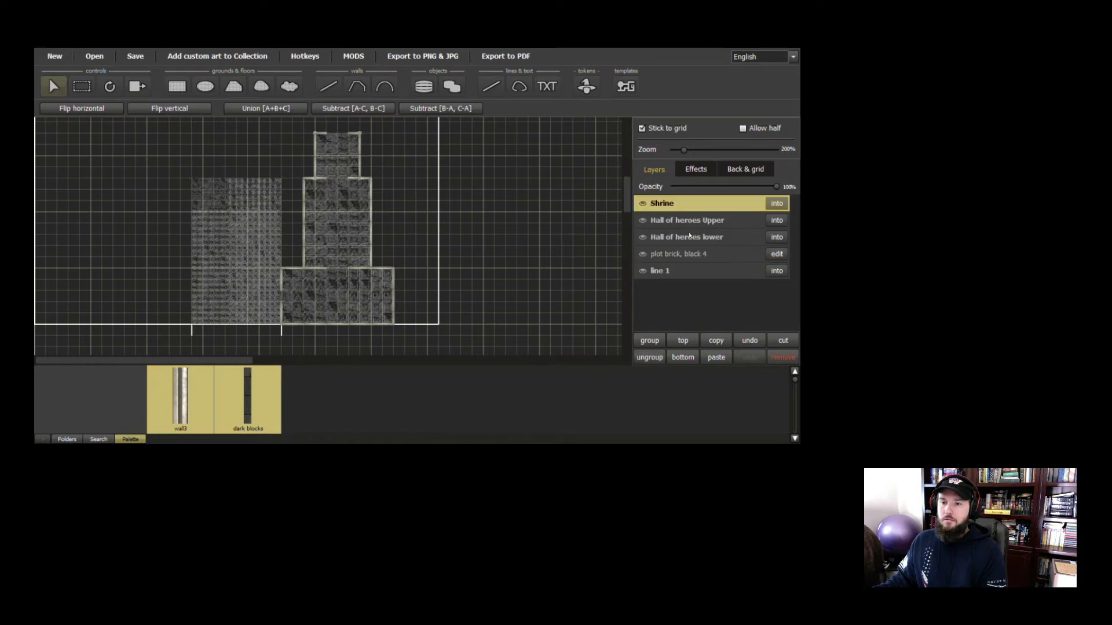
{"action": "left_click", "coordinate": [695, 237], "text": "shift"}
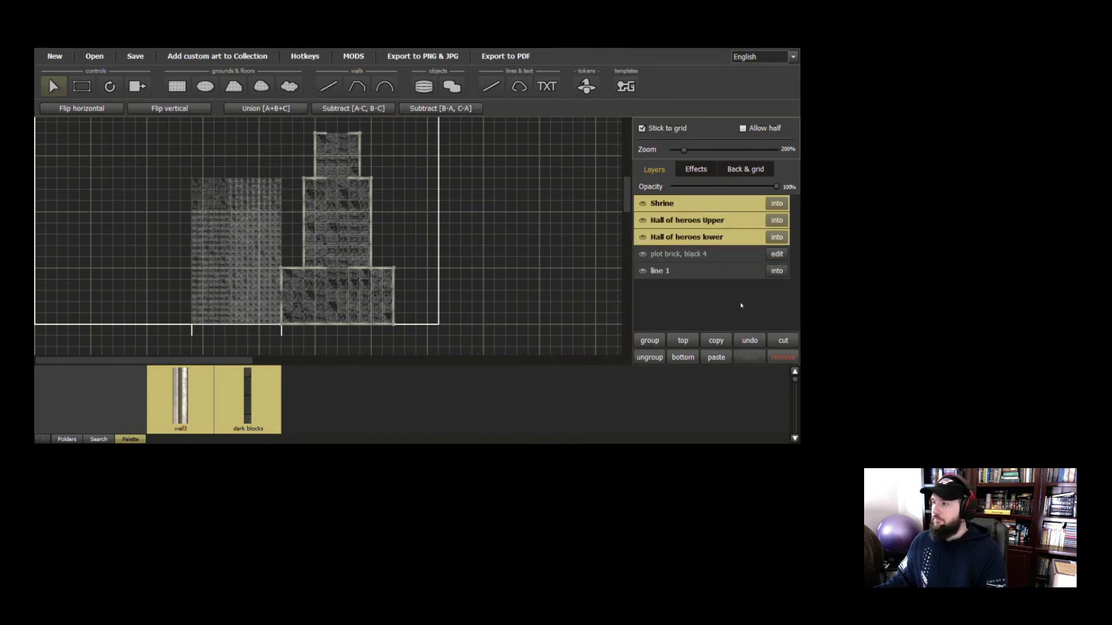
{"action": "left_click", "coordinate": [718, 341]}
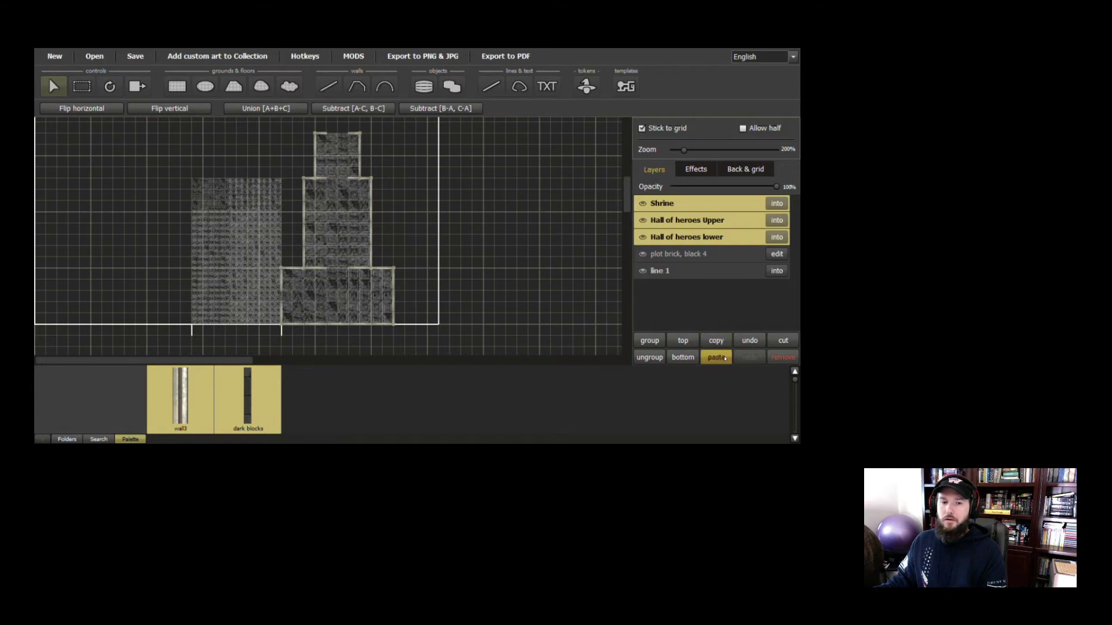
{"action": "left_click", "coordinate": [717, 357]}
{"action": "left_click_drag", "start_coordinate": [334, 244], "coordinate": [141, 242]}
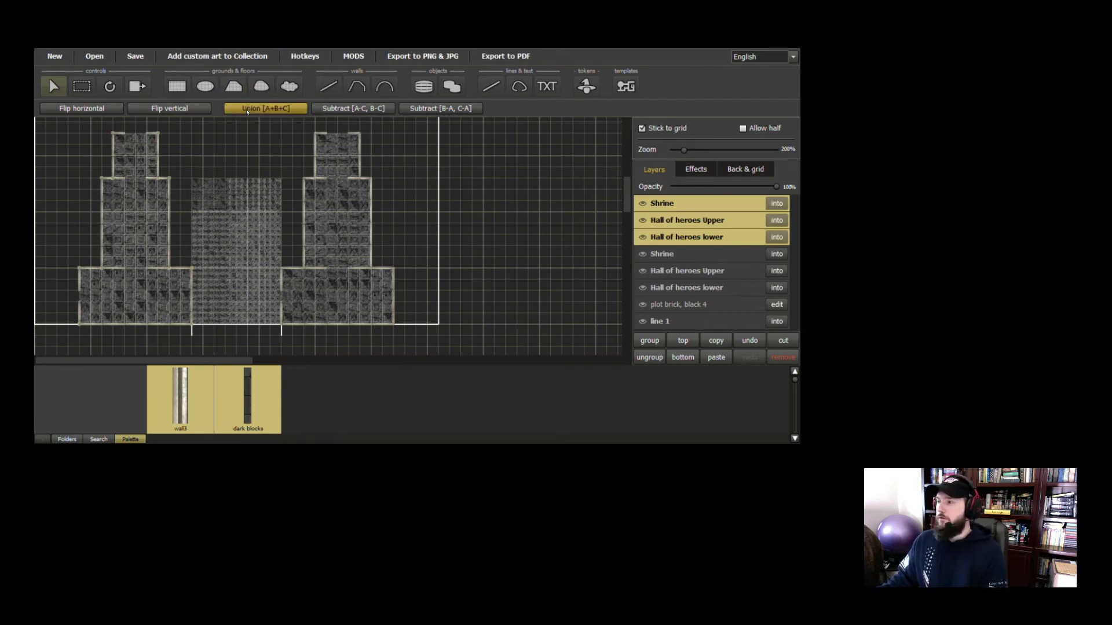
{"action": "left_click", "coordinate": [75, 109]}
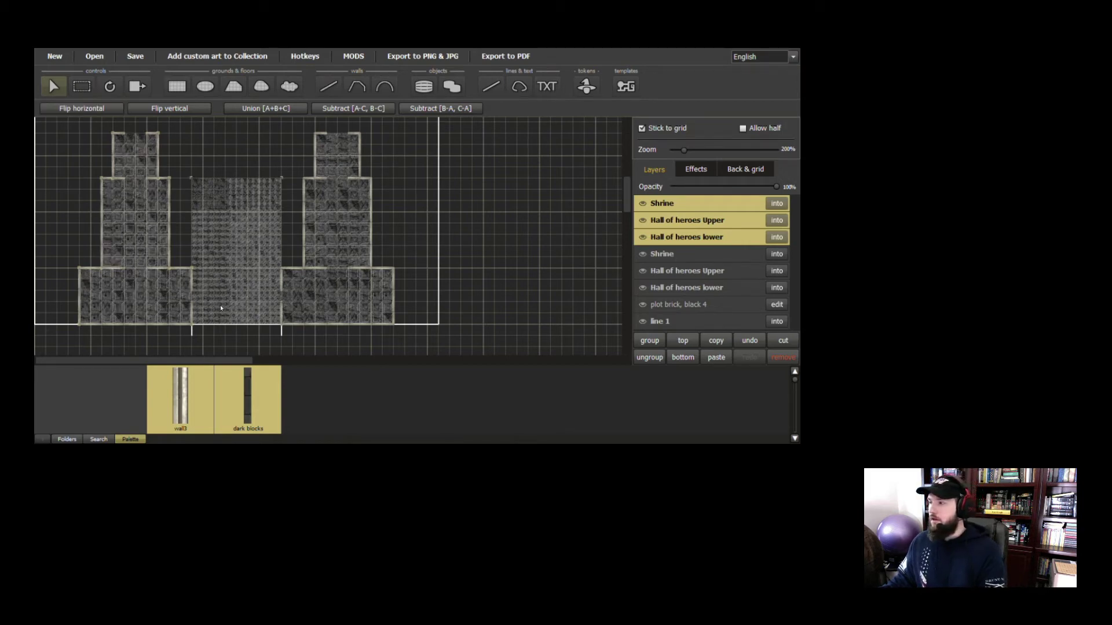
Rename the copied Shrine group as "Merchant Shrine"
{"action": "double_click", "coordinate": [667, 204]}
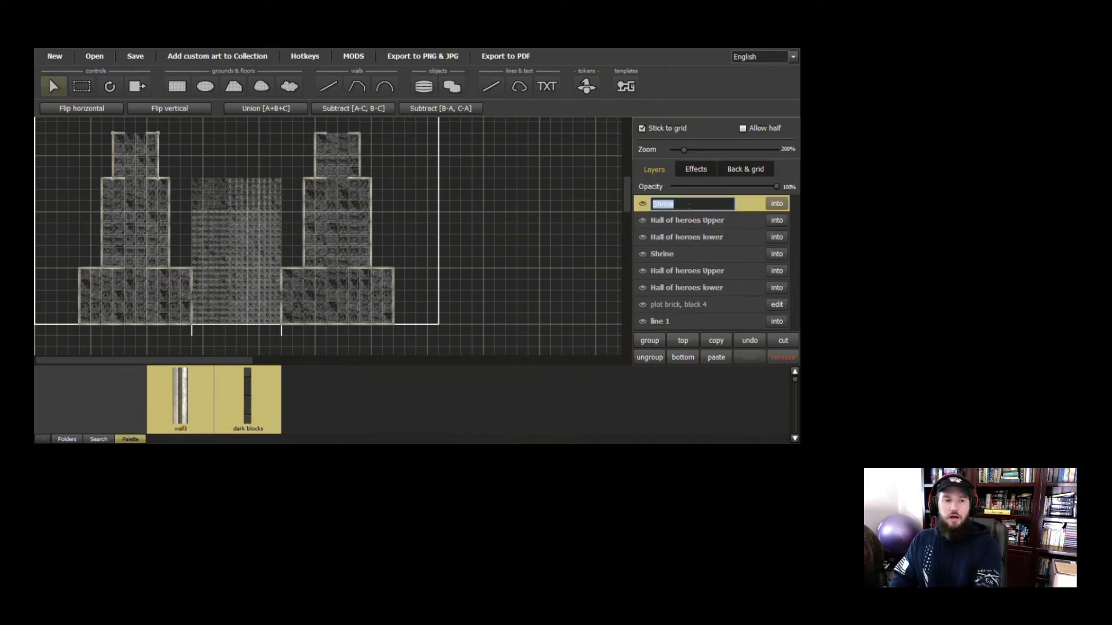
{"action": "key", "text": "Left"}
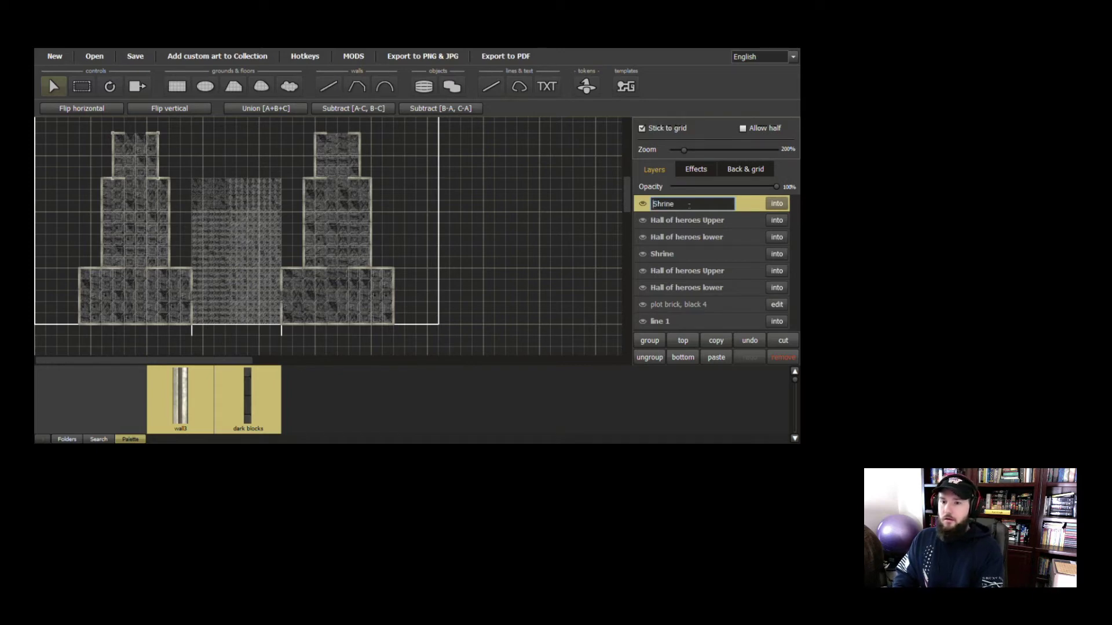
{"action": "type", "text": "Merchant"}
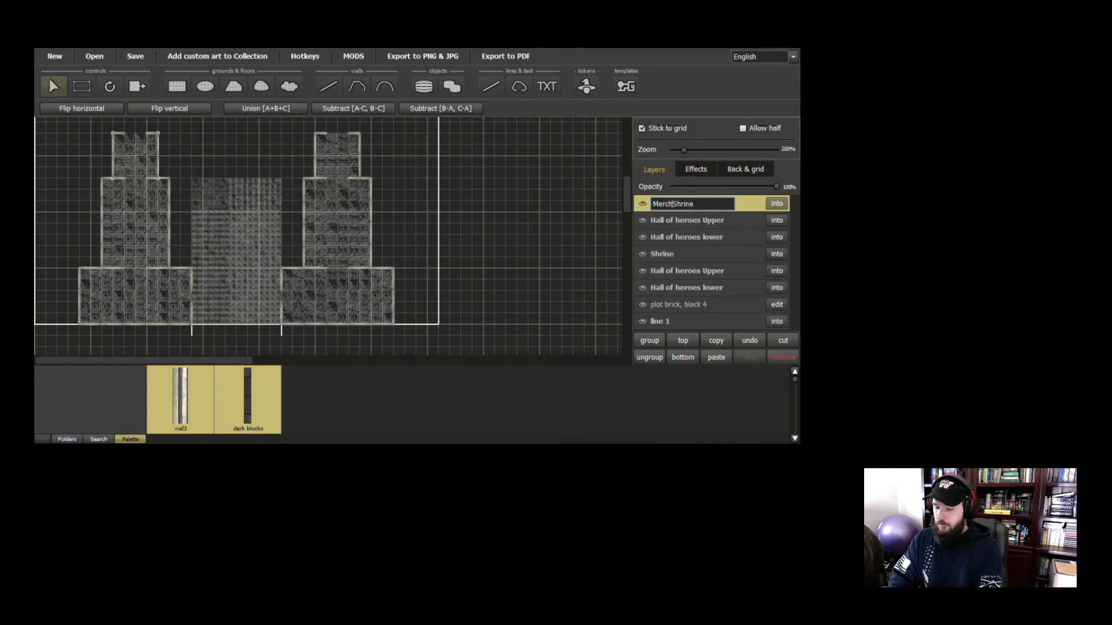
{"action": "key", "text": "Return"}
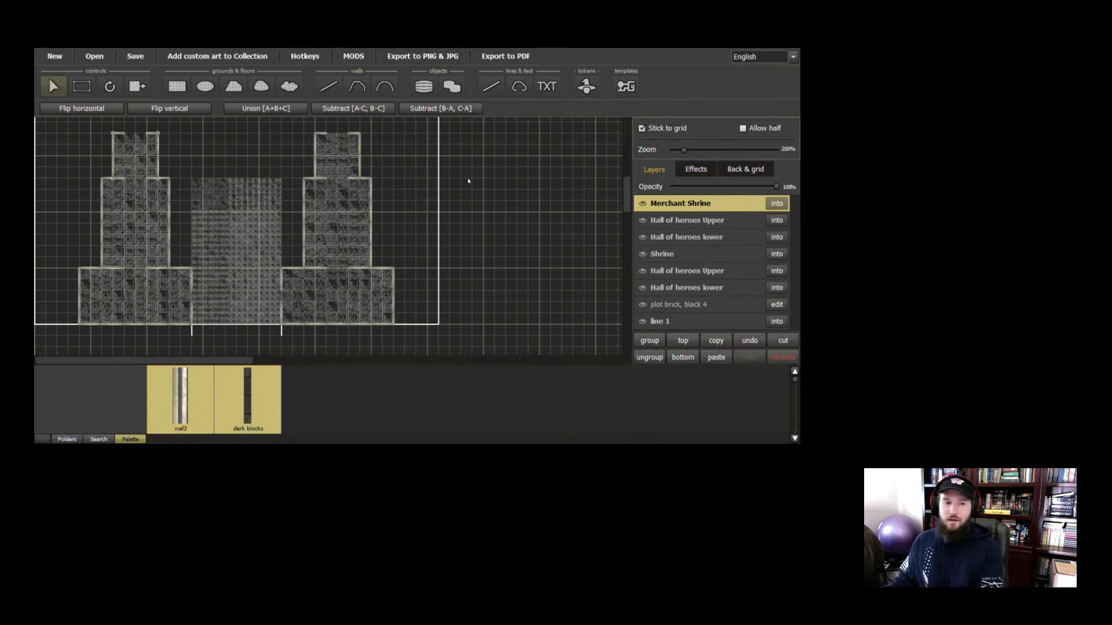
Rename the copied Hall of heroes Upper group as "Merchant Middle"
{"action": "left_click", "coordinate": [651, 220]}
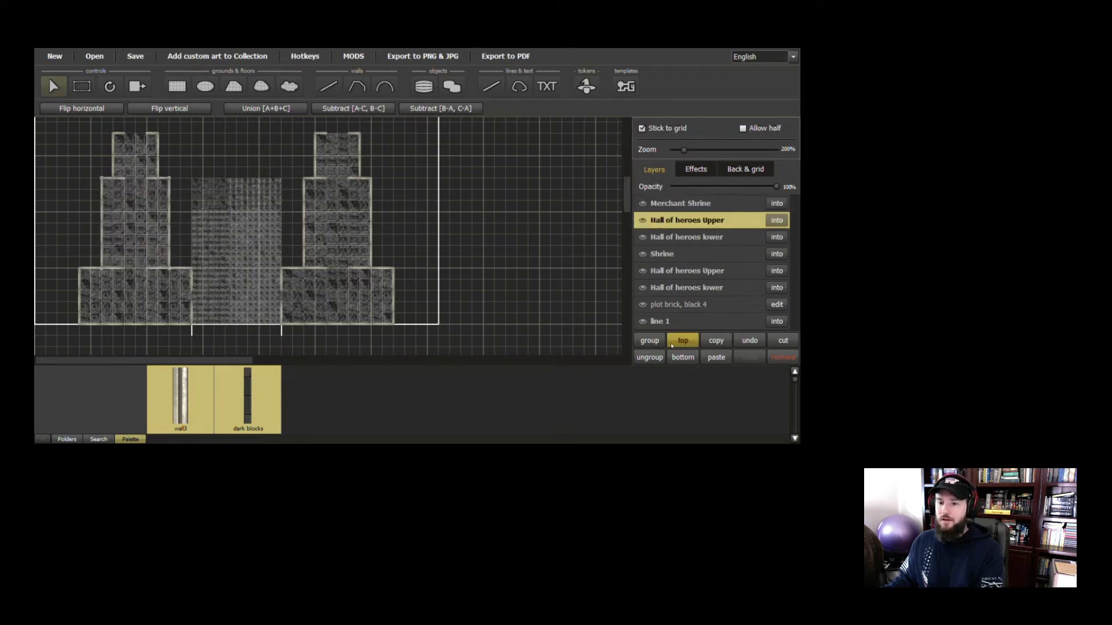
{"action": "double_click", "coordinate": [696, 222]}
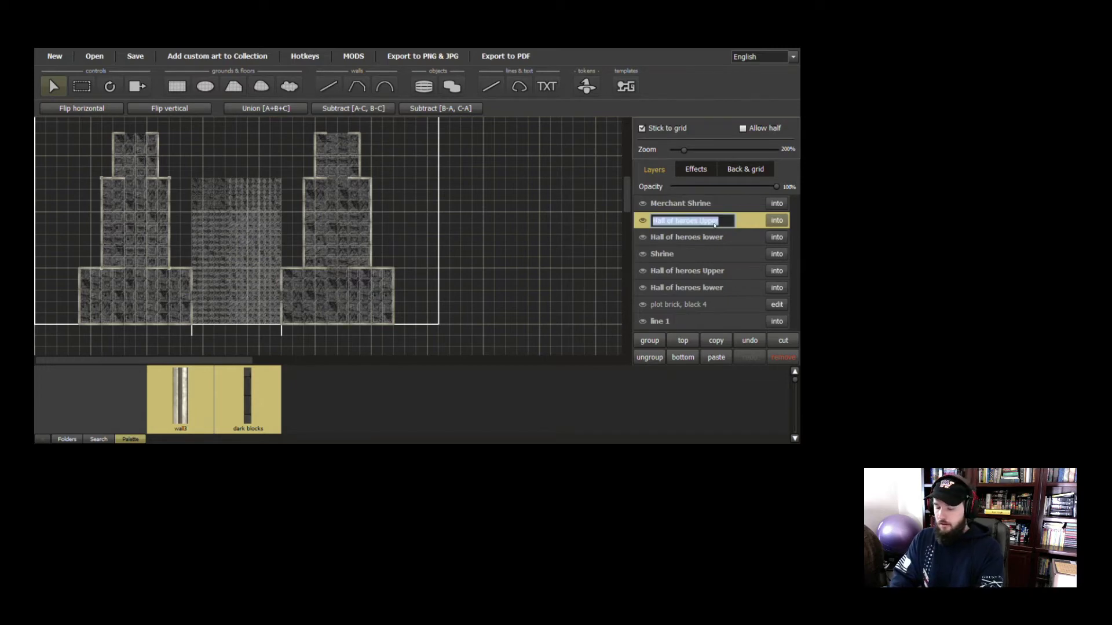
{"action": "type", "text": "Merchant M"}
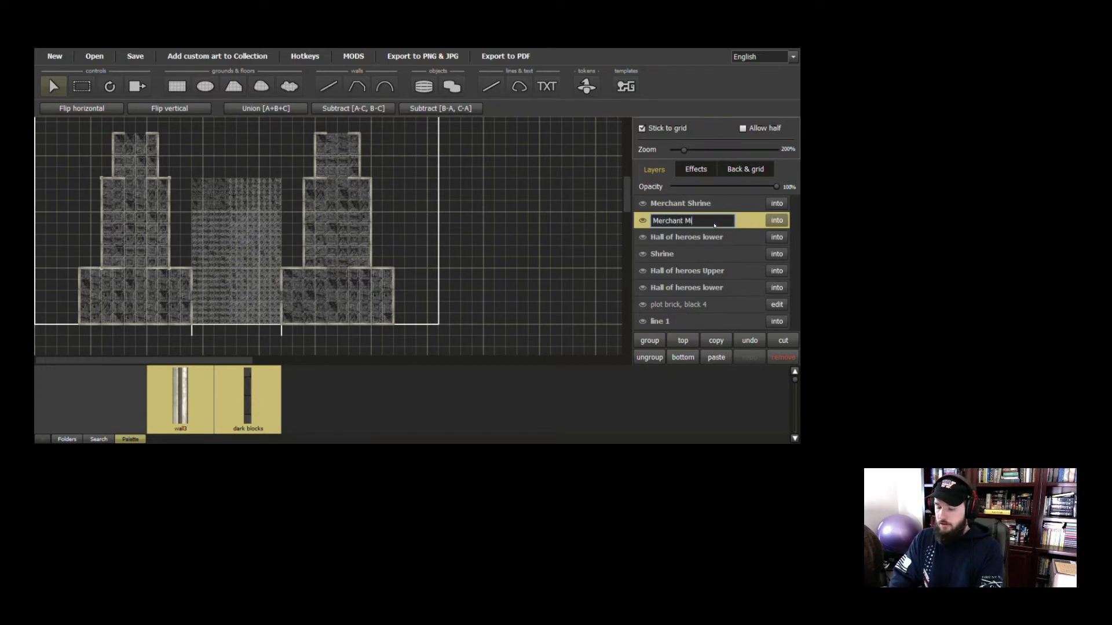
{"action": "type", "text": "iddle"}
{"action": "key", "text": "Return"}
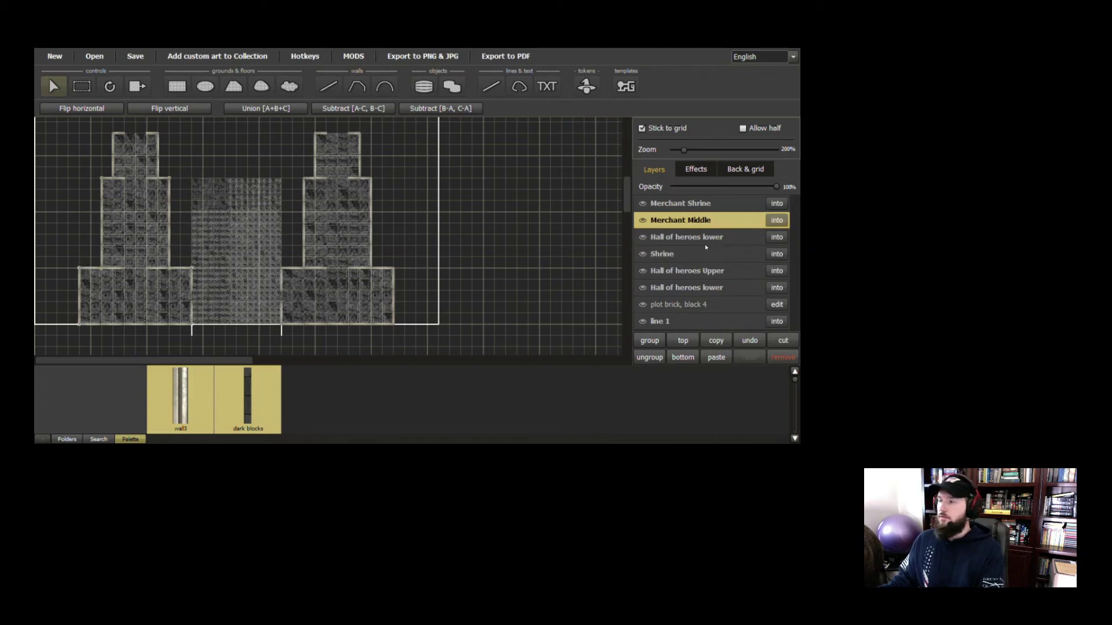
Rename the copied Hall of heroes lower group as "Merchant base"
{"action": "left_click", "coordinate": [685, 239]}
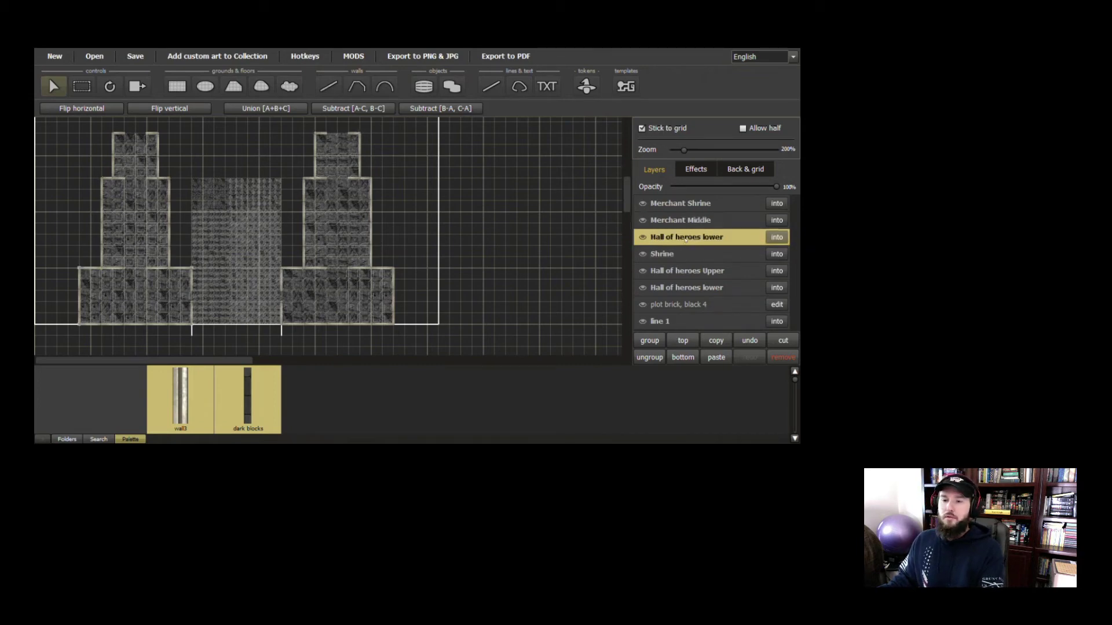
{"action": "left_click", "coordinate": [782, 238]}
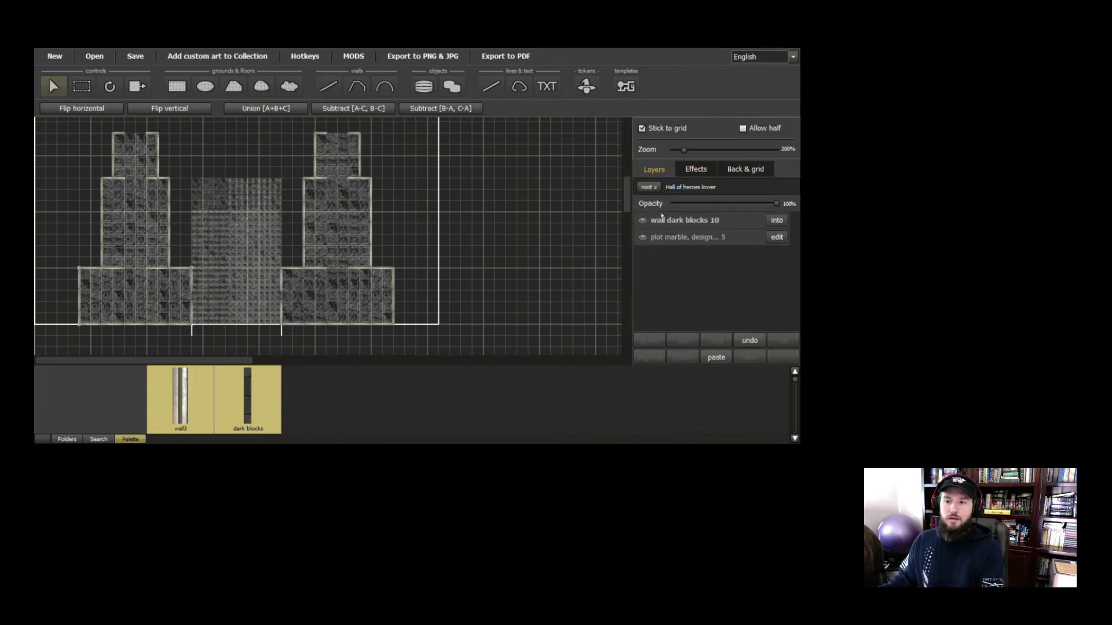
{"action": "left_click", "coordinate": [648, 187]}
{"action": "left_click", "coordinate": [646, 238]}
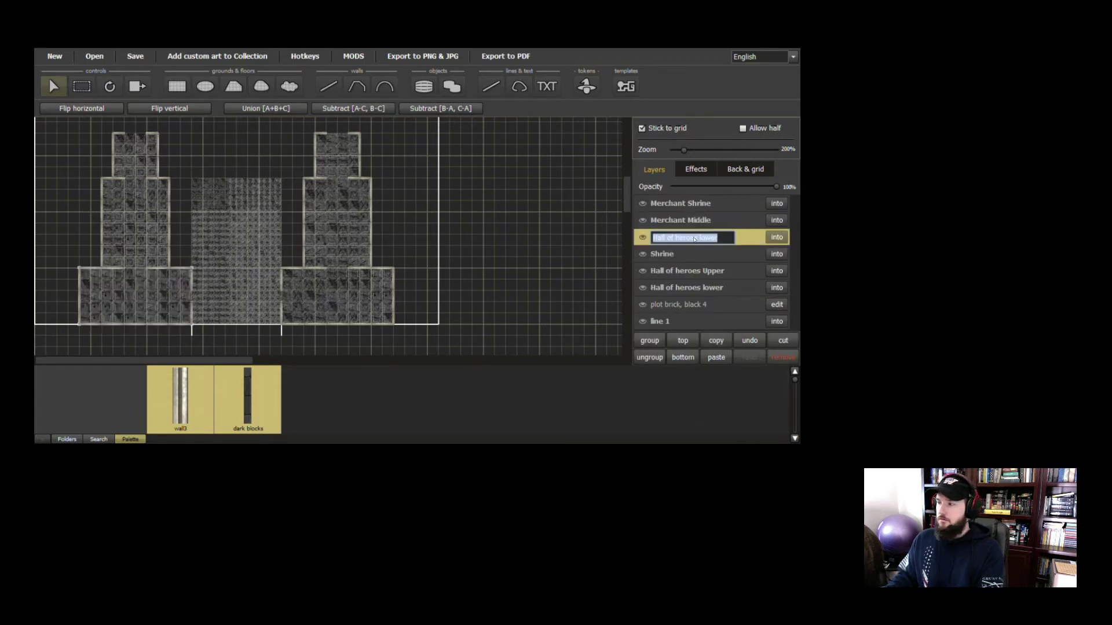
{"action": "type", "text": "MErchant "}
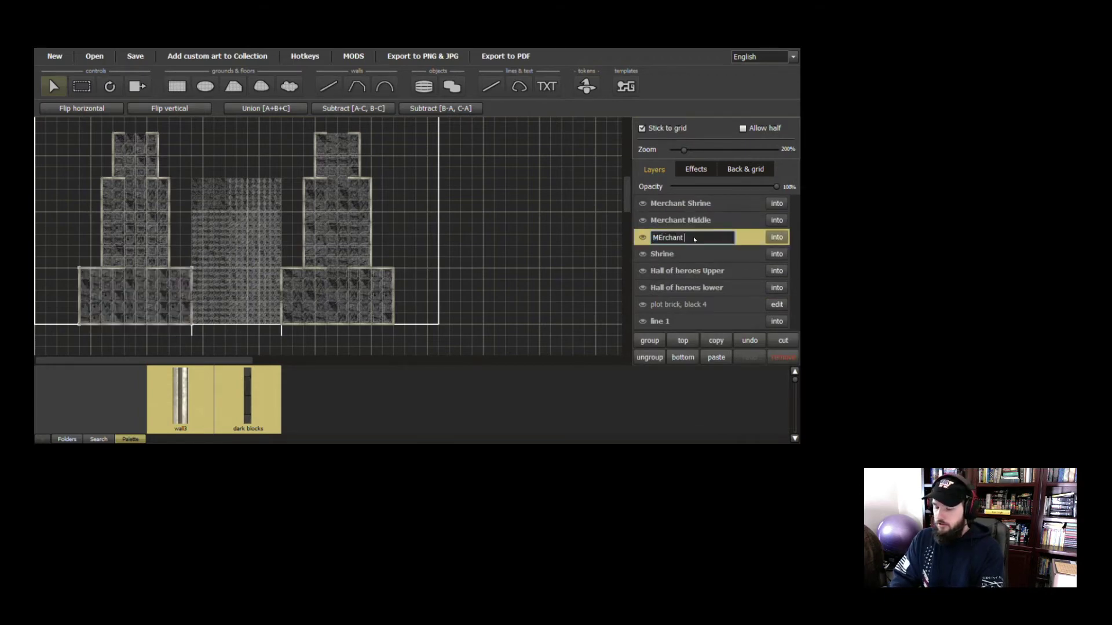
{"action": "type", "text": "base"}
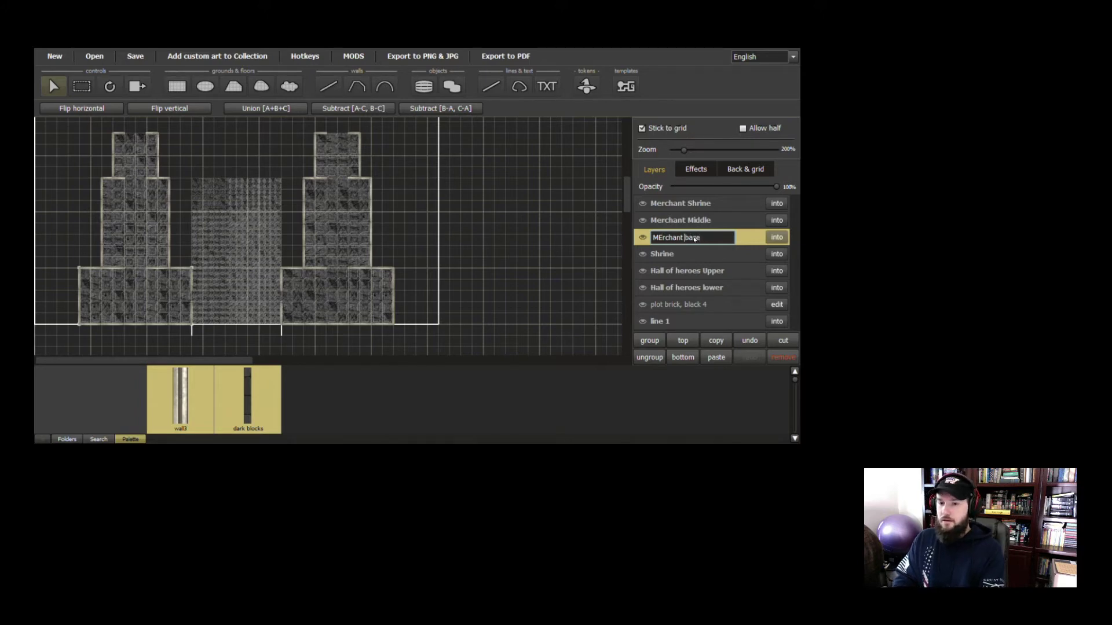
{"action": "key", "text": "Left"}
{"action": "key", "text": "Left"}
{"action": "key", "text": "Left"}
{"action": "key", "text": "Left"}
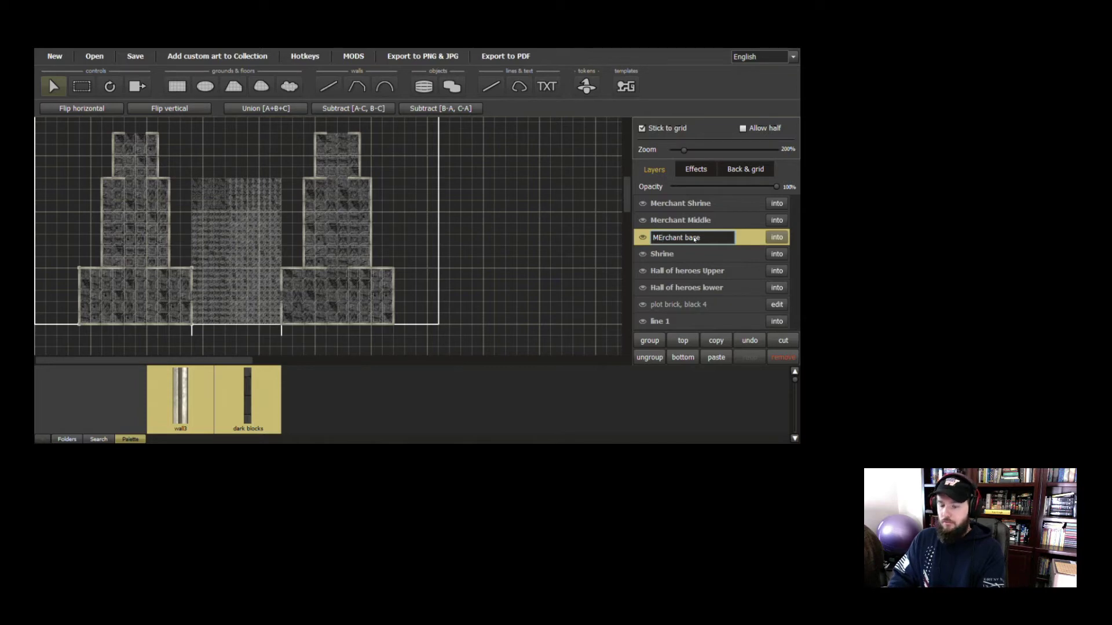
{"action": "key", "text": "Delete"}
{"action": "type", "text": "e"}
{"action": "key", "text": "Return"}
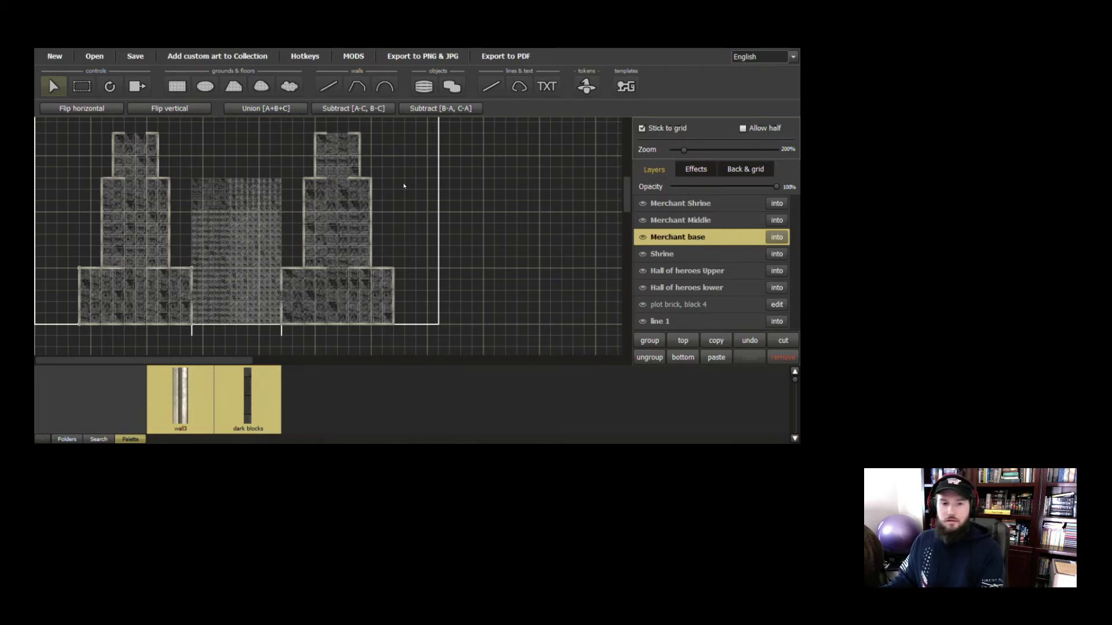
{"action": "scroll", "coordinate": [409, 197], "scroll_direction": "up", "scroll_amount": 2}
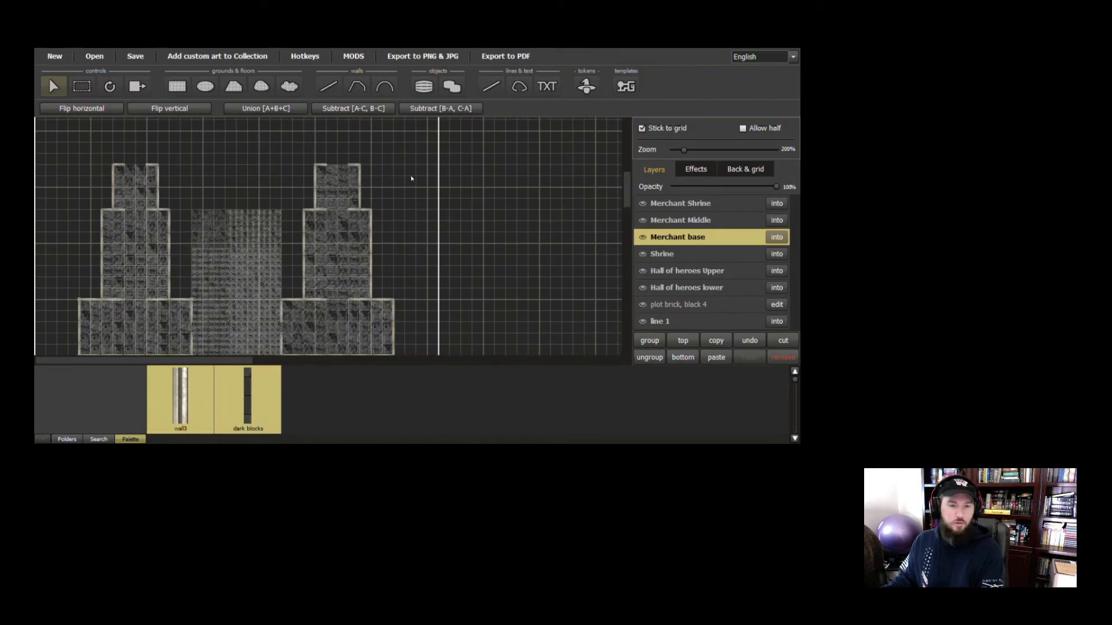
{"action": "mouse_move", "coordinate": [412, 178]}
{"action": "left_mouse_down"}
{"action": "mouse_move", "coordinate": [415, 190]}
{"action": "mouse_move", "coordinate": [414, 177]}
{"action": "left_mouse_up"}
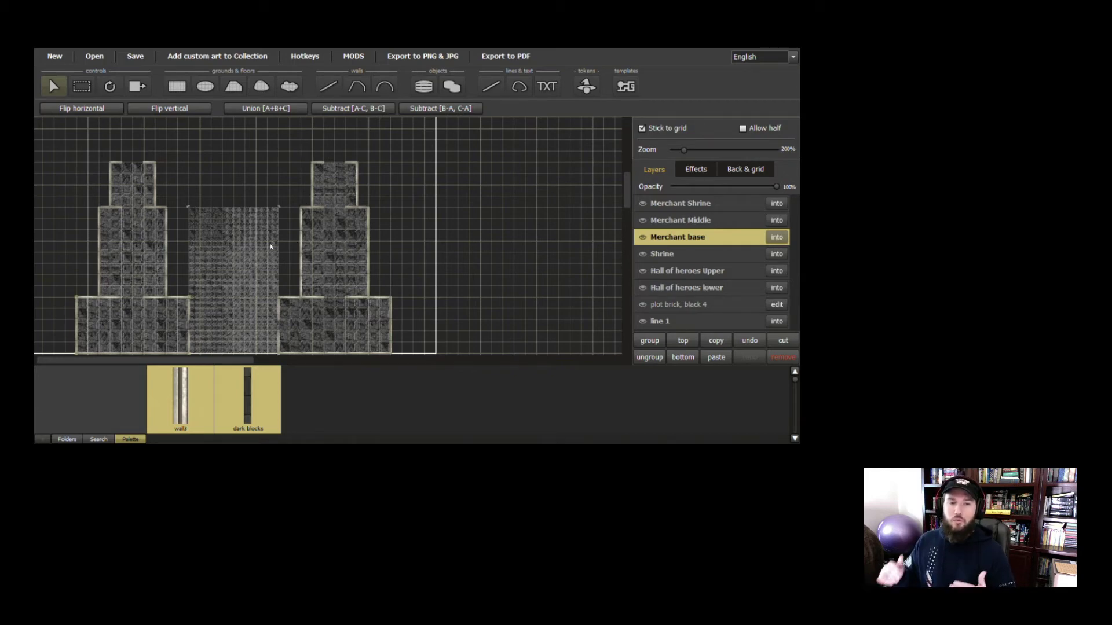
{"action": "scroll", "coordinate": [225, 237], "scroll_direction": "up", "scroll_amount": 3}
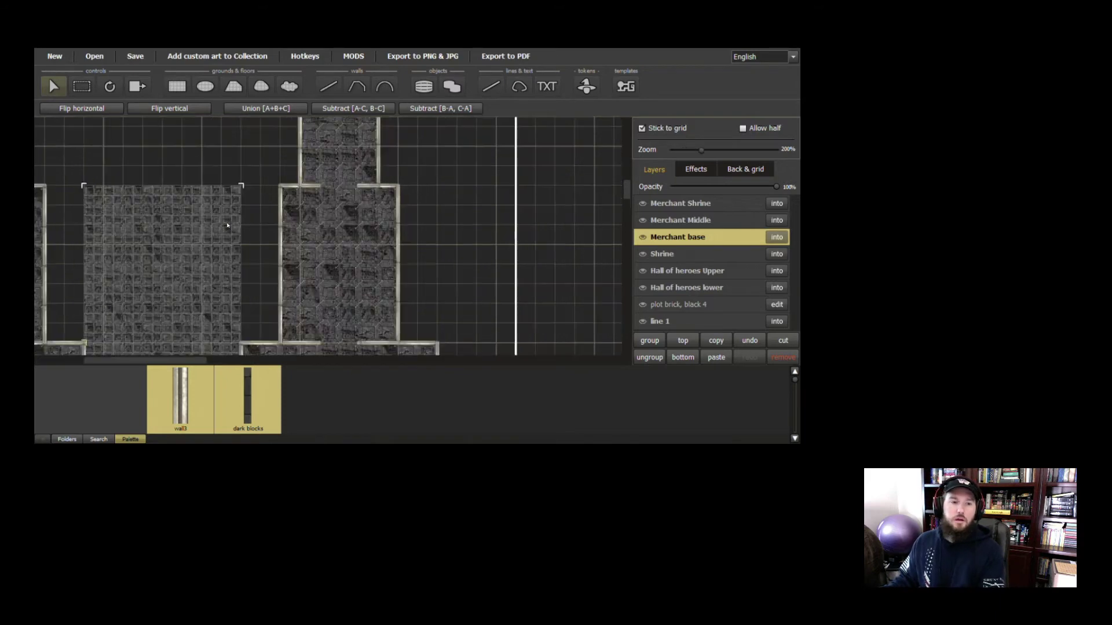
{"action": "left_click_drag", "start_coordinate": [211, 233], "coordinate": [300, 230]}
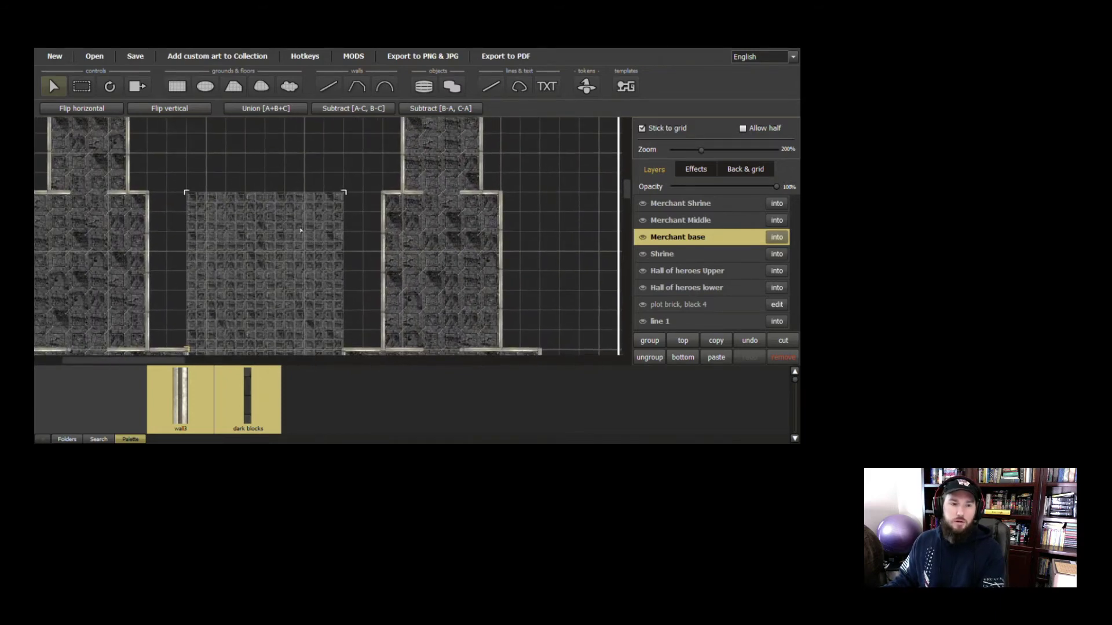
{"action": "left_click_drag", "start_coordinate": [229, 236], "coordinate": [264, 247]}
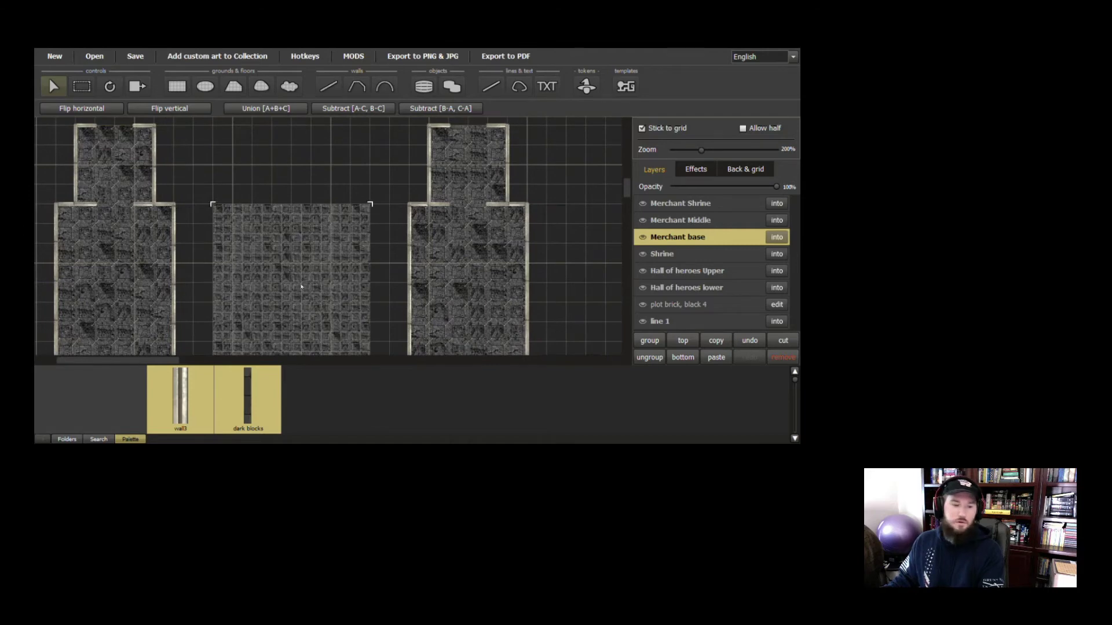
Draw a marble design grey floor of about 6 by 13 squares extending north from the top edge of the brick floor
{"action": "left_click_drag", "start_coordinate": [299, 260], "coordinate": [301, 272]}
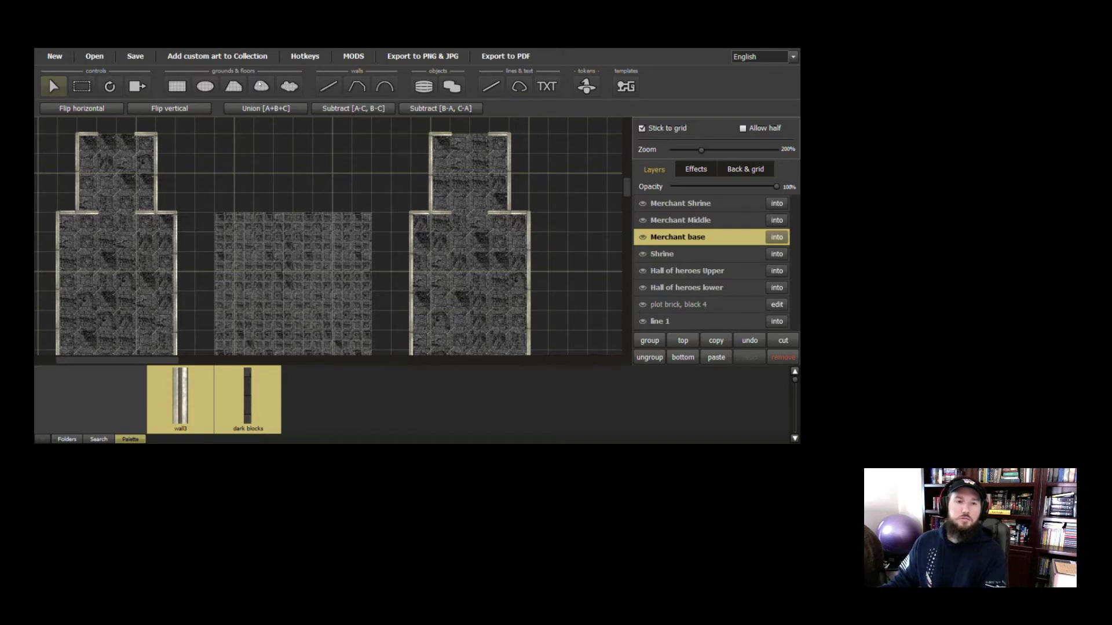
{"action": "left_click", "coordinate": [186, 89]}
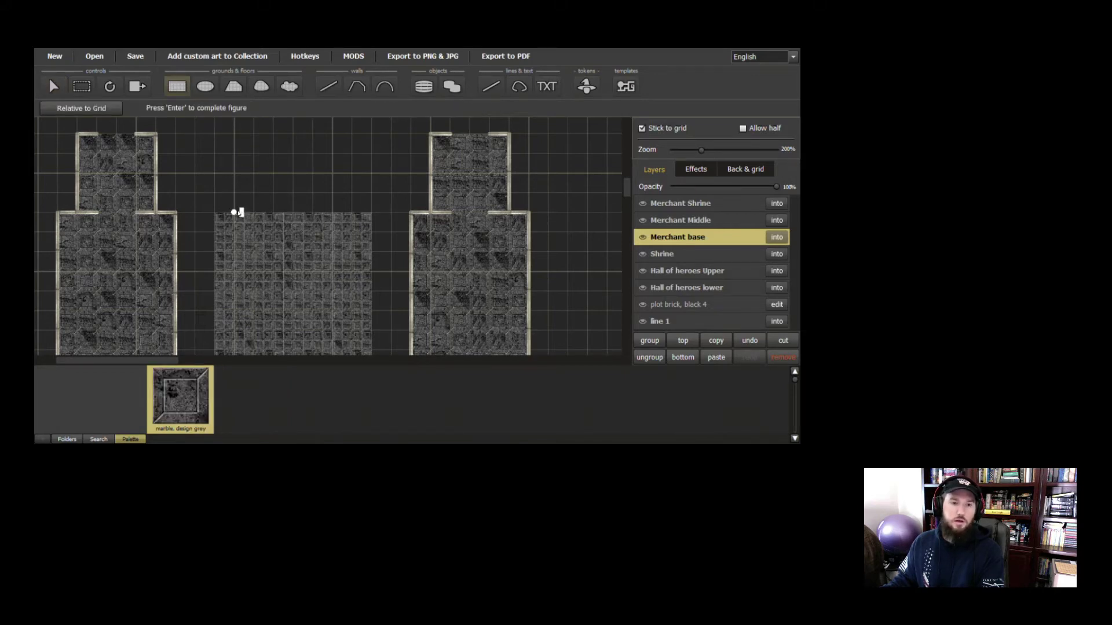
{"action": "scroll", "coordinate": [249, 209], "scroll_direction": "down", "scroll_amount": 3}
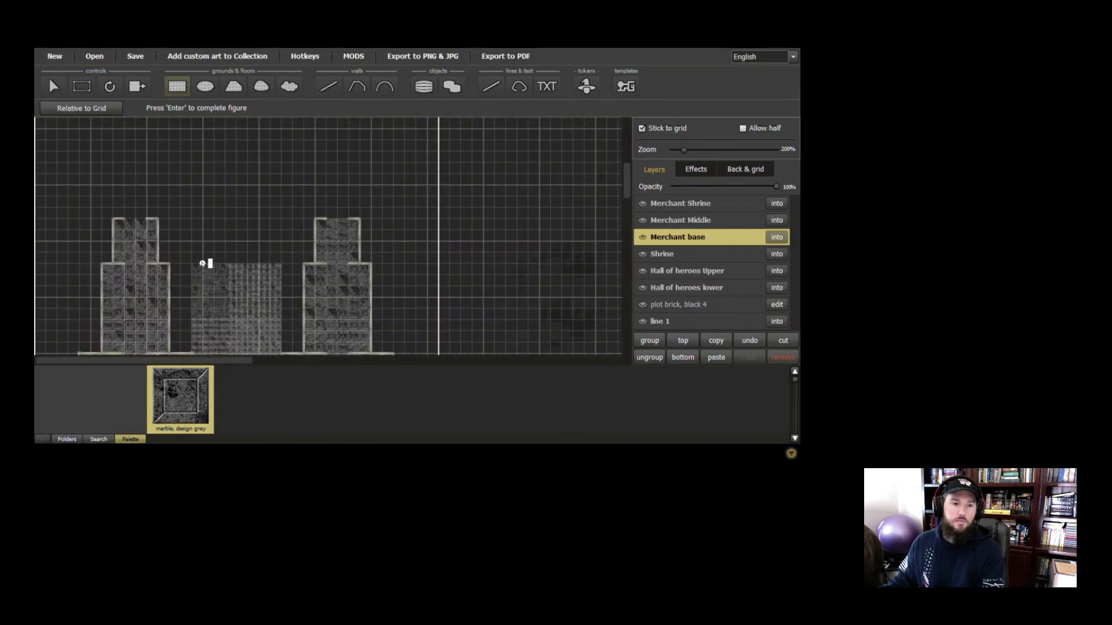
{"action": "left_click_drag", "start_coordinate": [202, 263], "coordinate": [269, 121]}
{"action": "scroll", "coordinate": [305, 209], "scroll_direction": "up", "scroll_amount": 2}
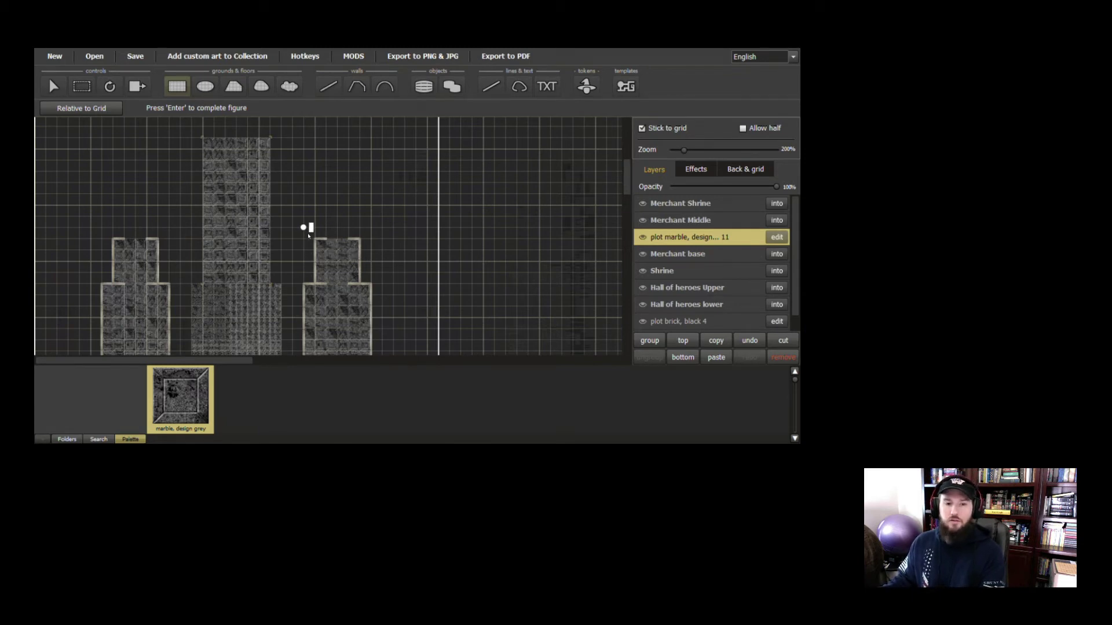
{"action": "scroll", "coordinate": [308, 234], "scroll_direction": "up", "scroll_amount": 2}
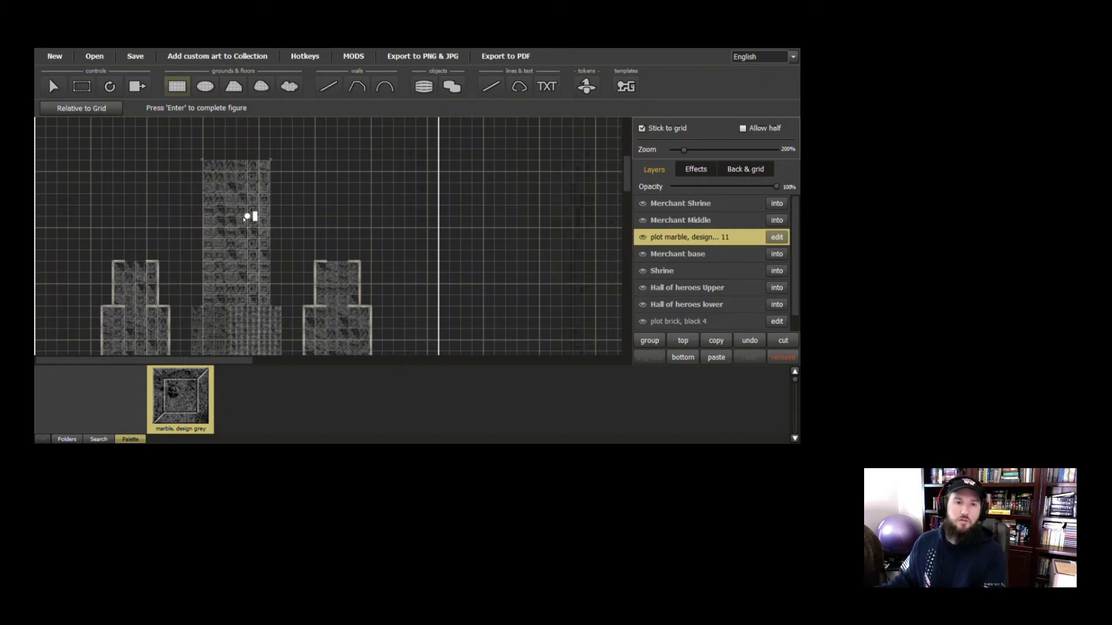
Browse the object collection's categories, including Carts wagons and Fireplace
{"action": "left_click", "coordinate": [424, 87]}
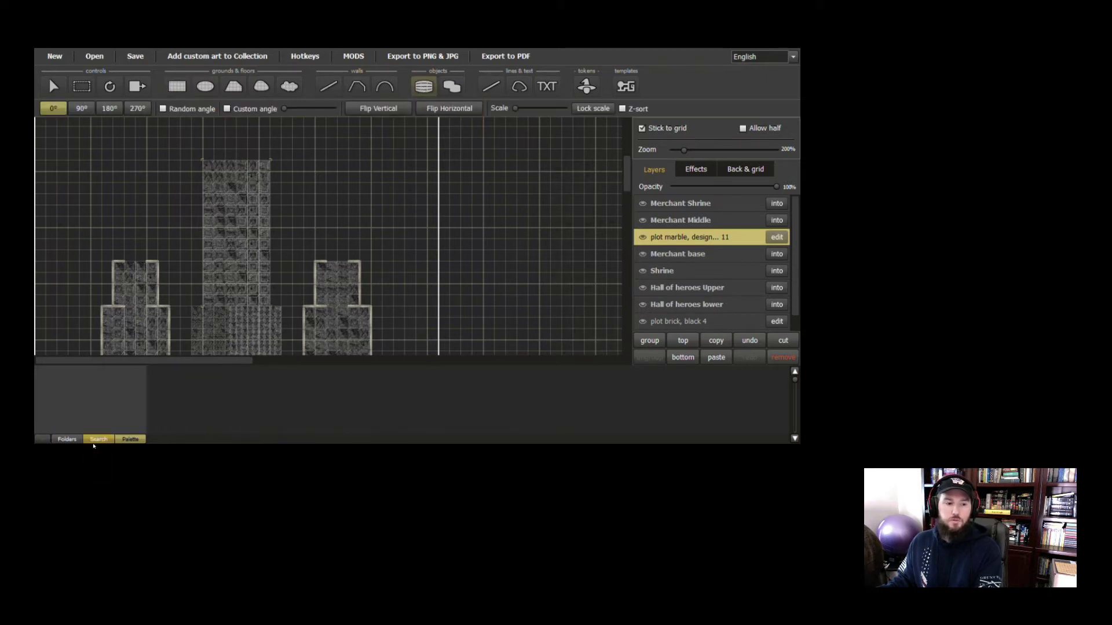
{"action": "left_click", "coordinate": [93, 441]}
{"action": "left_click", "coordinate": [73, 440]}
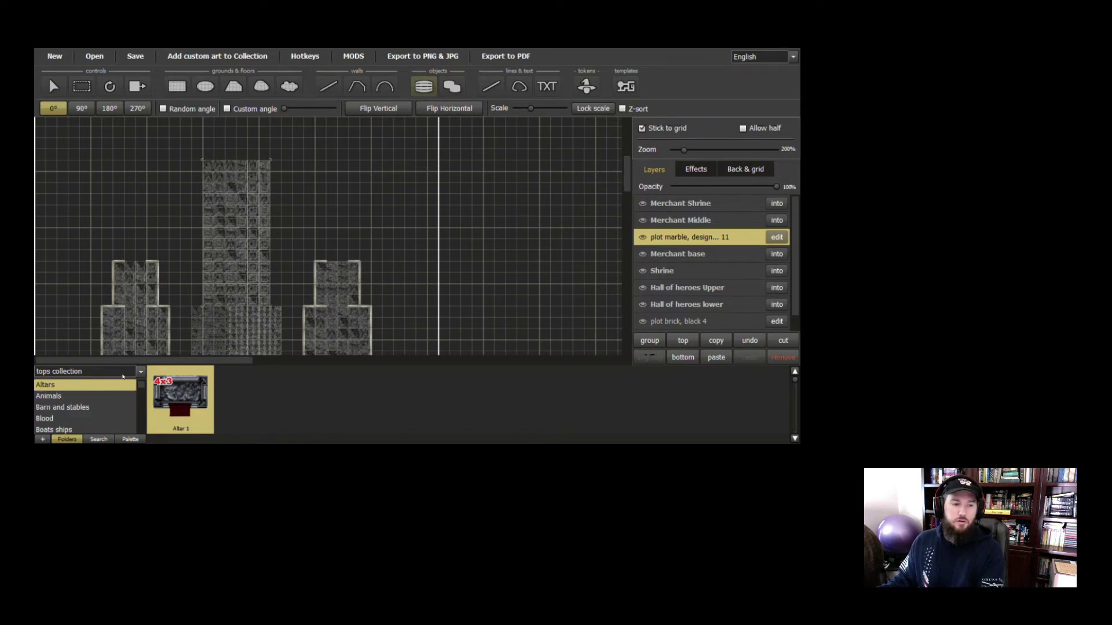
{"action": "scroll", "coordinate": [93, 400], "scroll_direction": "down", "scroll_amount": 3}
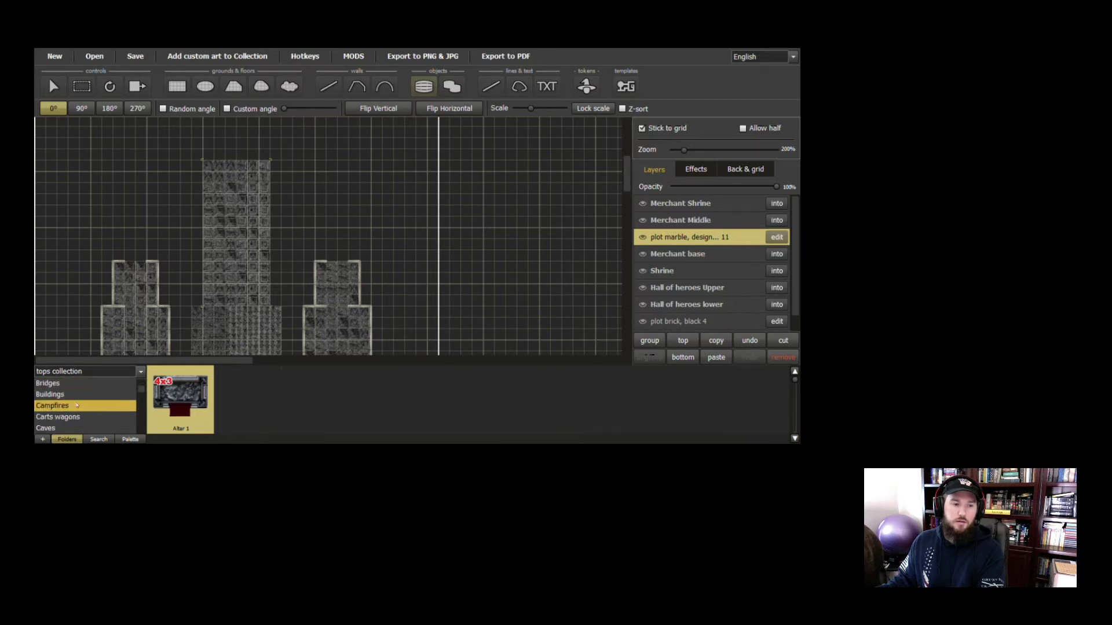
{"action": "left_click", "coordinate": [77, 406]}
{"action": "left_click", "coordinate": [92, 417]}
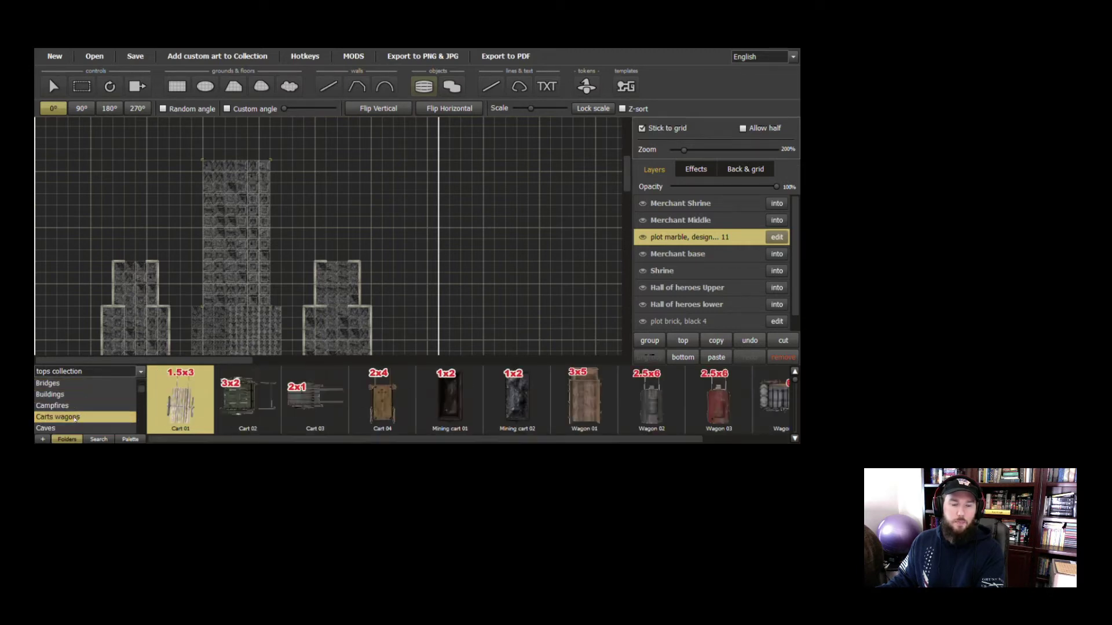
{"action": "scroll", "coordinate": [85, 414], "scroll_direction": "down", "scroll_amount": 3}
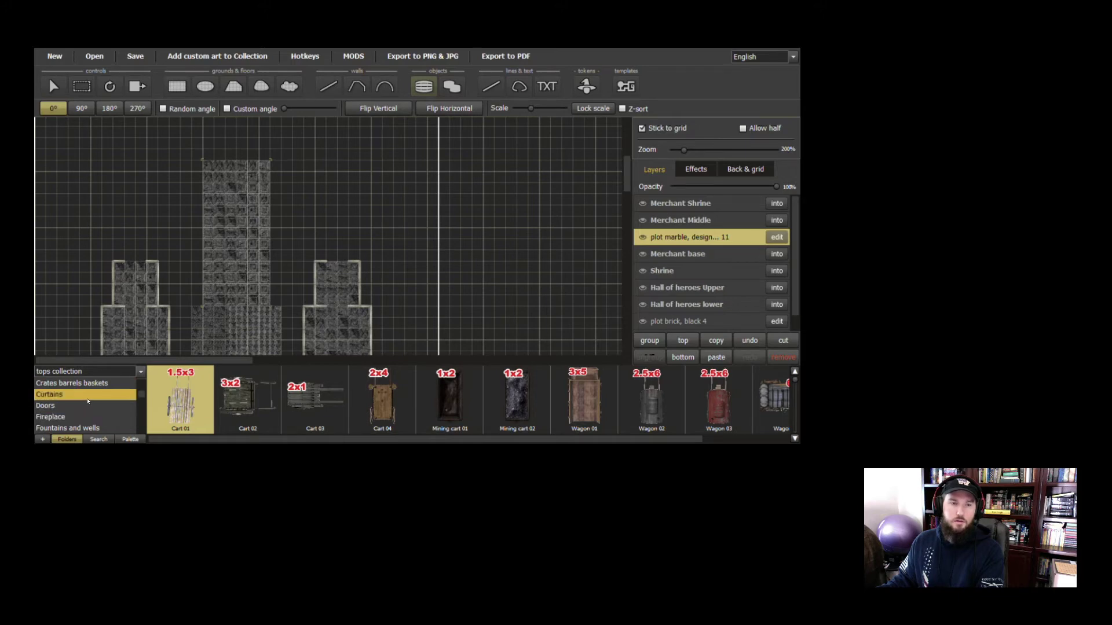
{"action": "left_click", "coordinate": [91, 417]}
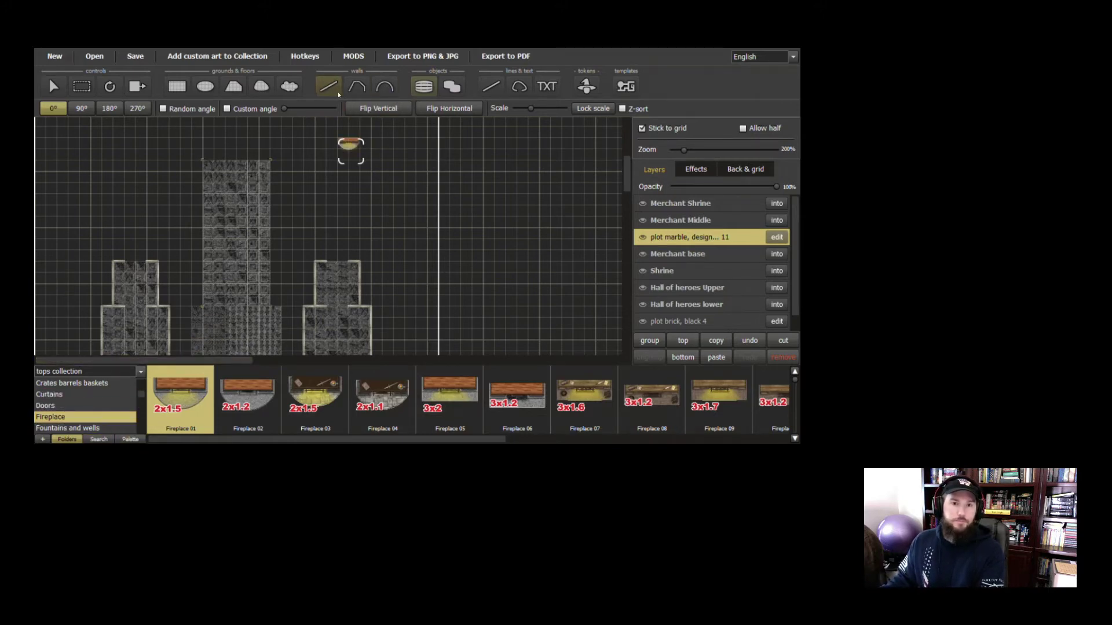
Draw a 26x6 carpet 01 floor across the north end of the new marble hall, following the lesser nobles room on the floor plan
{"action": "left_click", "coordinate": [176, 93]}
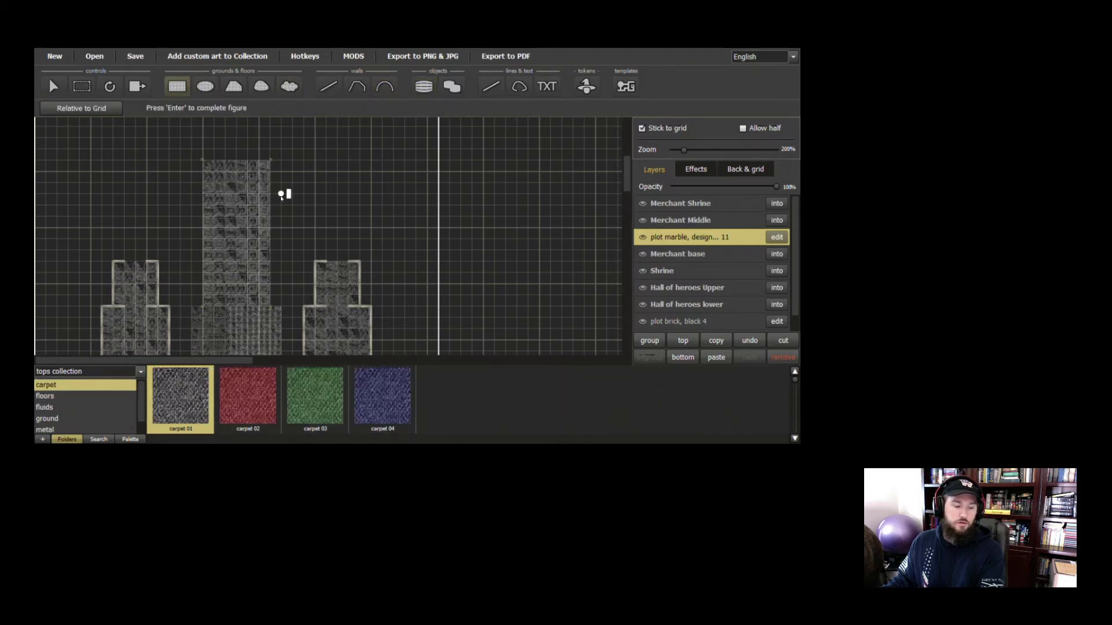
{"action": "scroll", "coordinate": [282, 197], "scroll_direction": "up", "scroll_amount": 4}
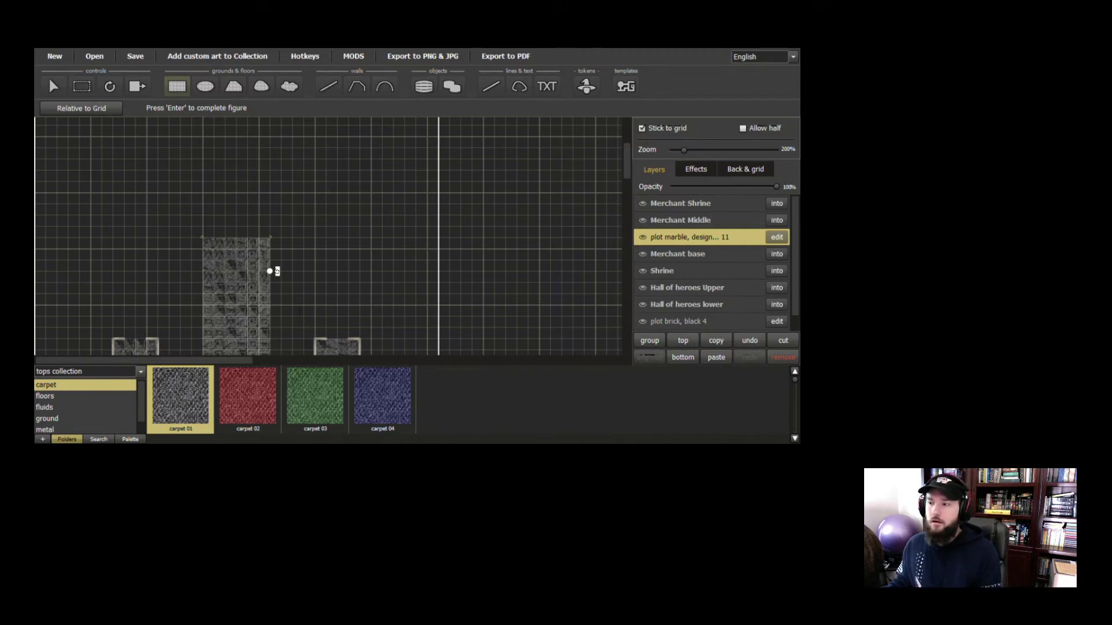
{"action": "key", "text": "alt+Tab"}
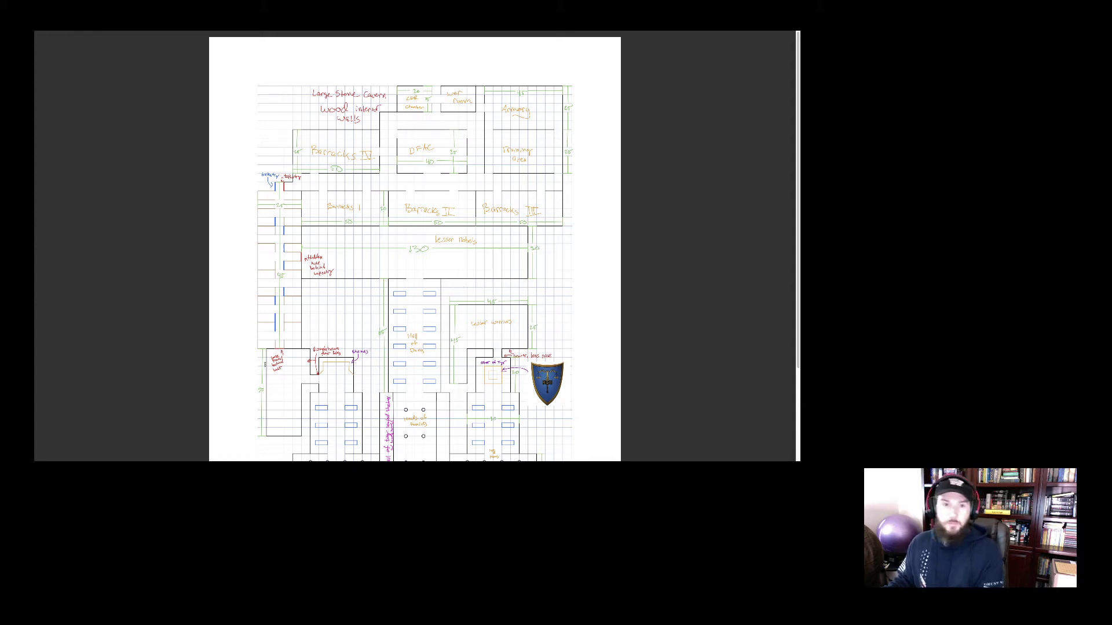
{"action": "key", "text": "alt+Tab"}
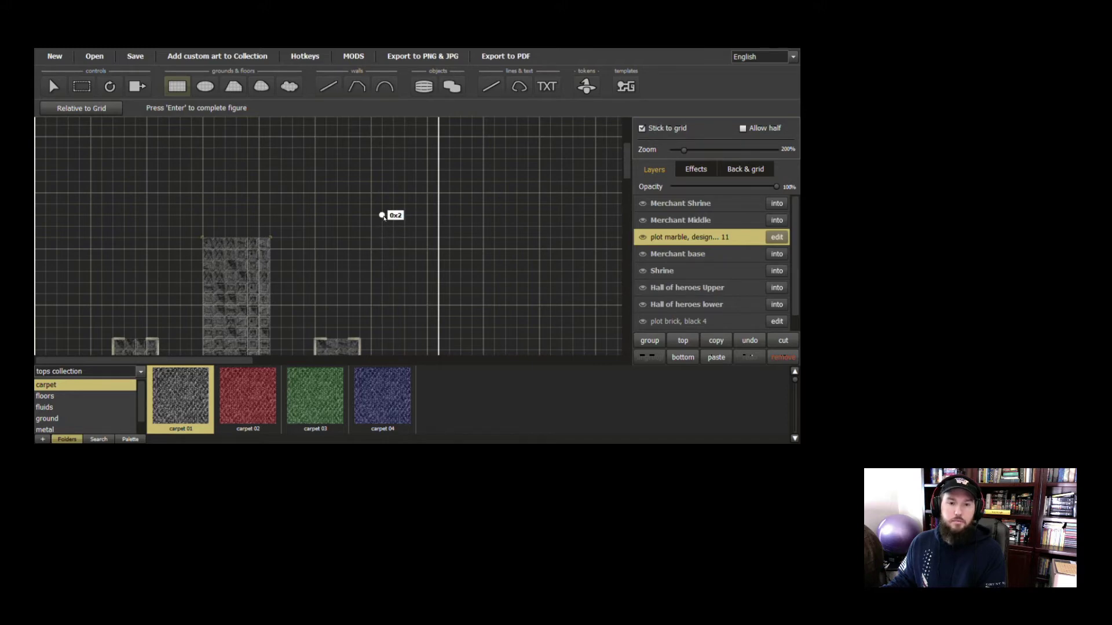
{"action": "mouse_move", "coordinate": [384, 199]}
{"action": "left_mouse_down"}
{"action": "mouse_move", "coordinate": [372, 169]}
{"action": "mouse_move", "coordinate": [258, 179]}
{"action": "mouse_move", "coordinate": [91, 170]}
{"action": "left_mouse_up"}
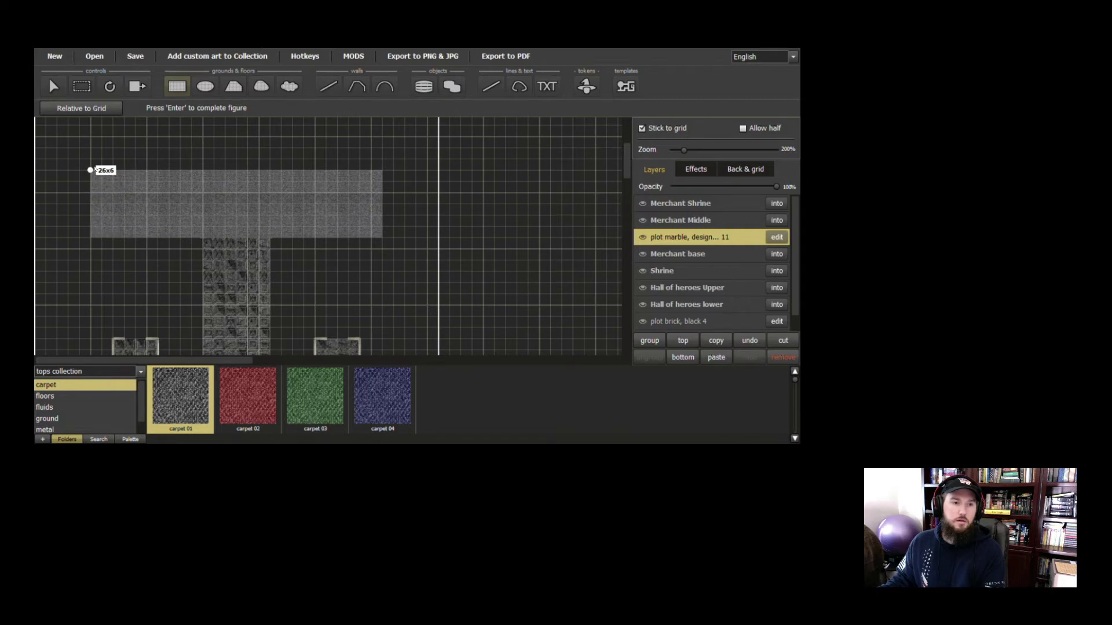
{"action": "left_click_drag", "start_coordinate": [91, 170], "coordinate": [92, 169]}
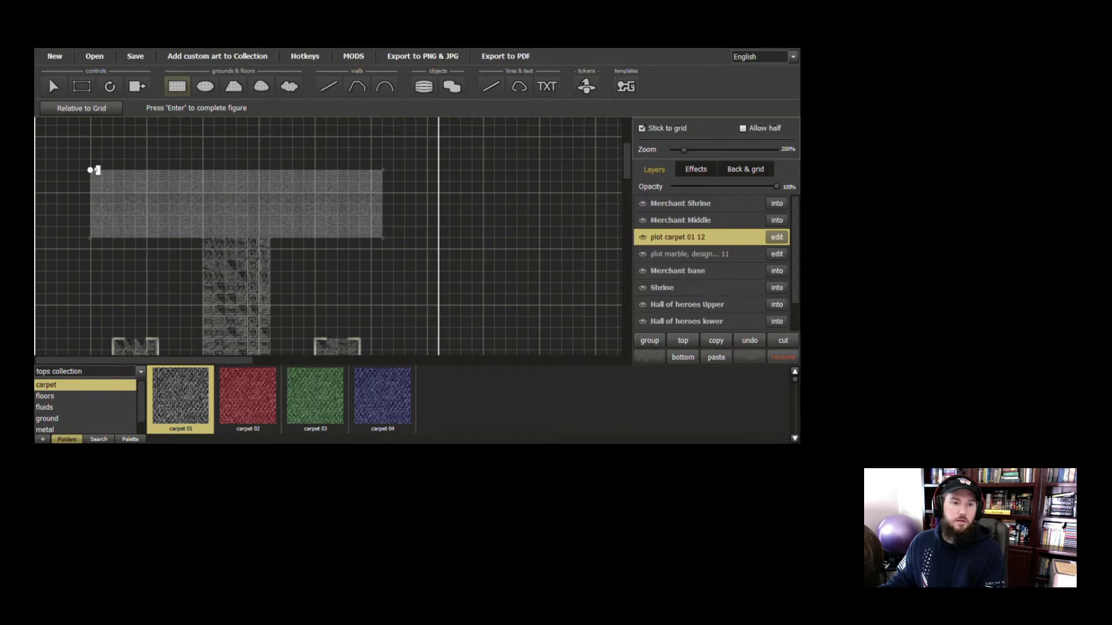
{"action": "left_click", "coordinate": [490, 87]}
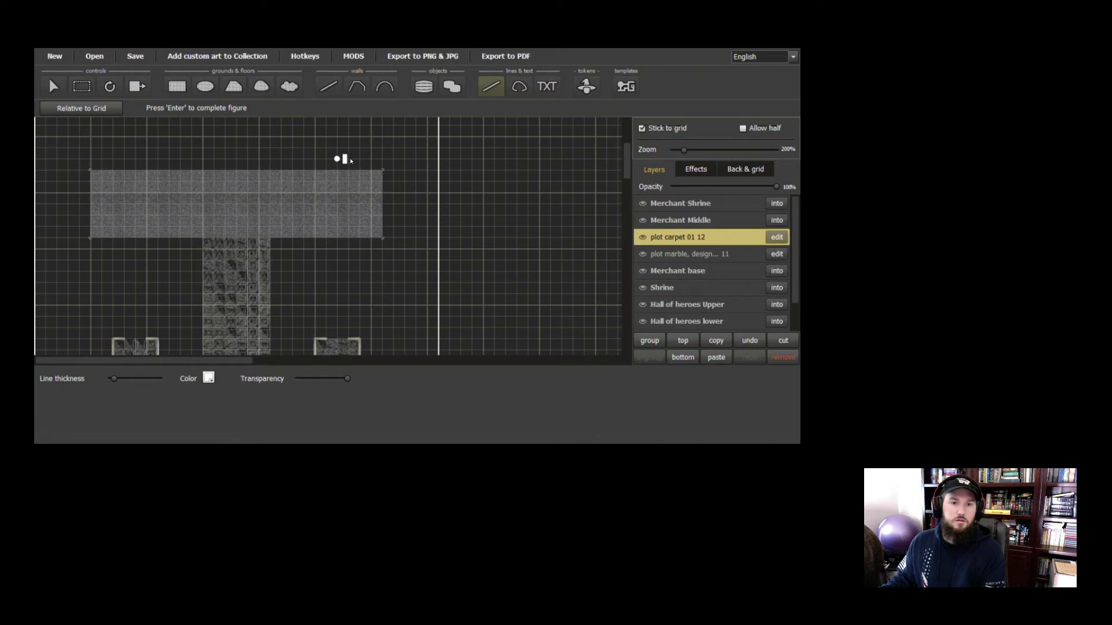
{"action": "left_click", "coordinate": [370, 160]}
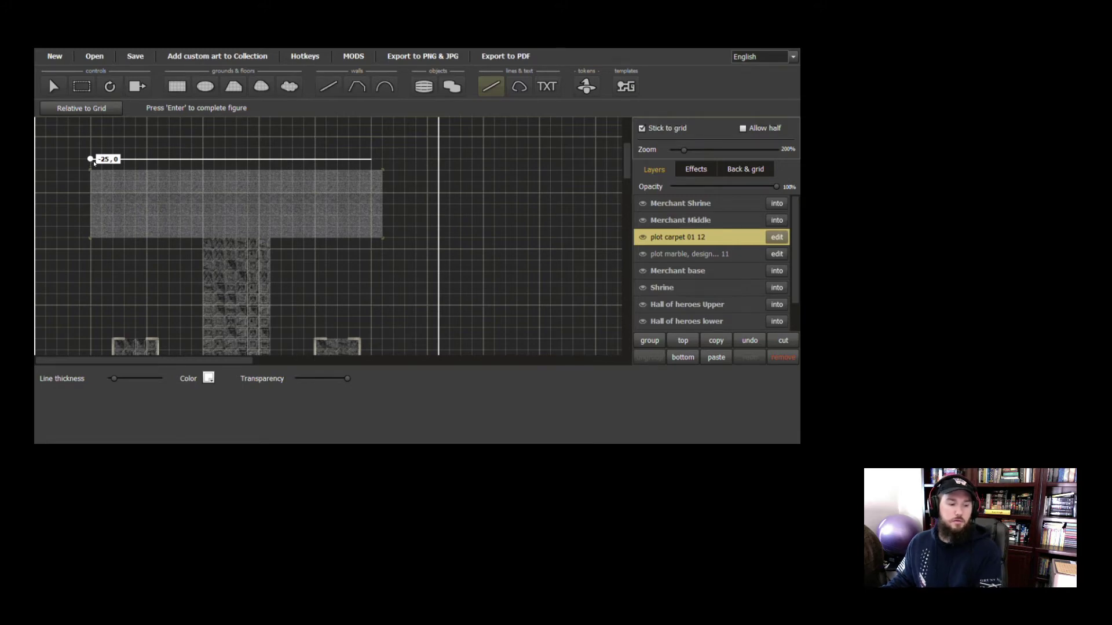
{"action": "key", "text": "Escape"}
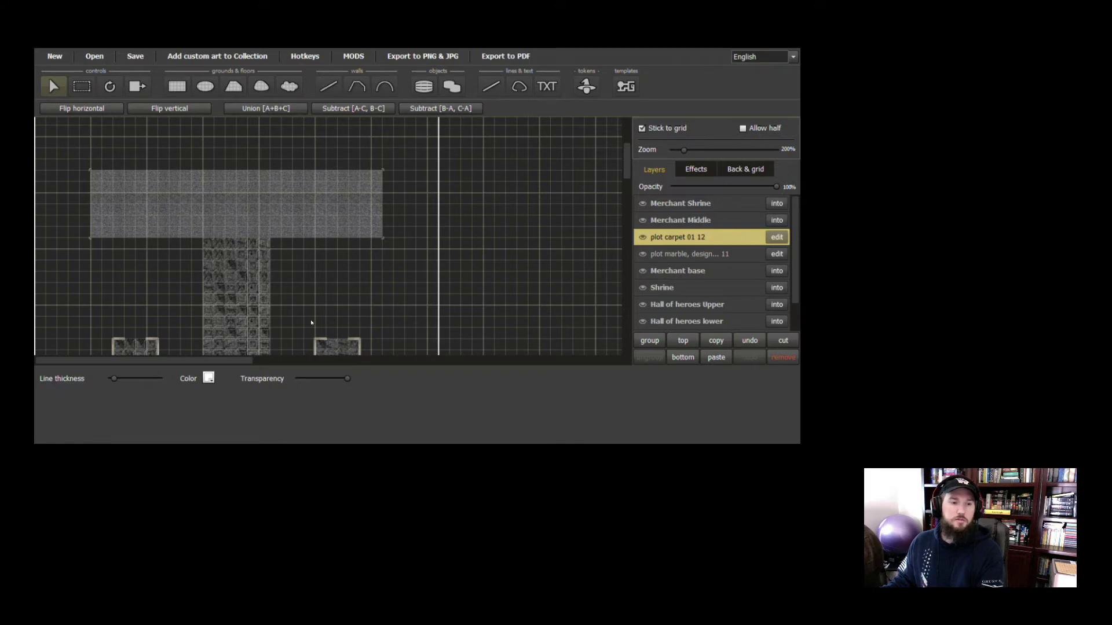
Extend the western segment of the Shrine's north wall one square east, inside the Shrine Wall group, and return to the root layers
{"action": "scroll", "coordinate": [315, 311], "scroll_direction": "down", "scroll_amount": 1}
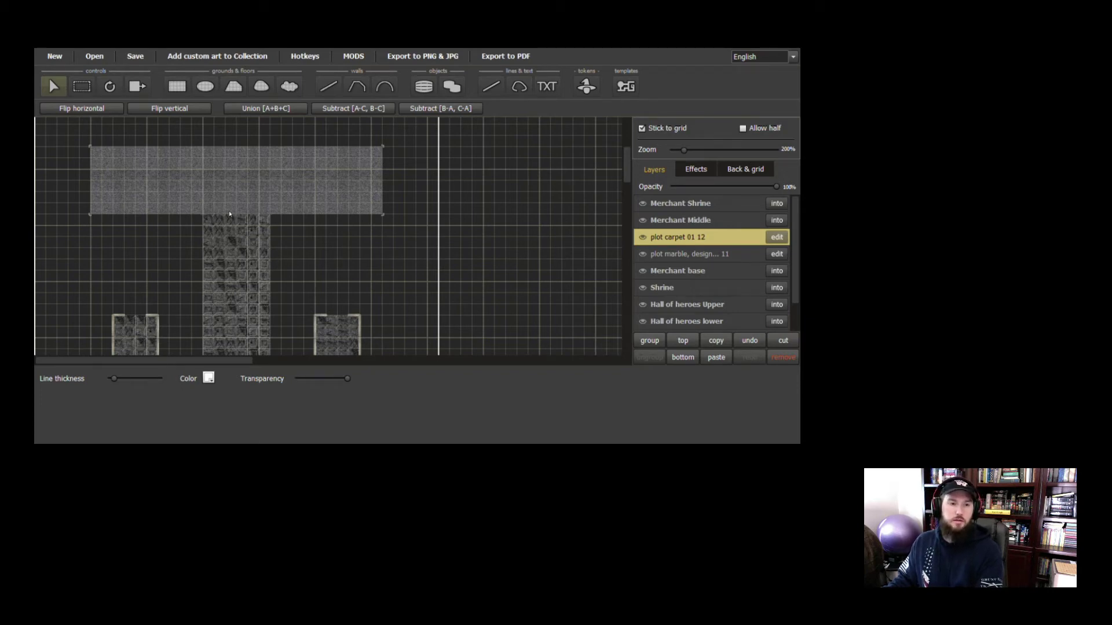
{"action": "scroll", "coordinate": [169, 340], "scroll_direction": "down", "scroll_amount": 2}
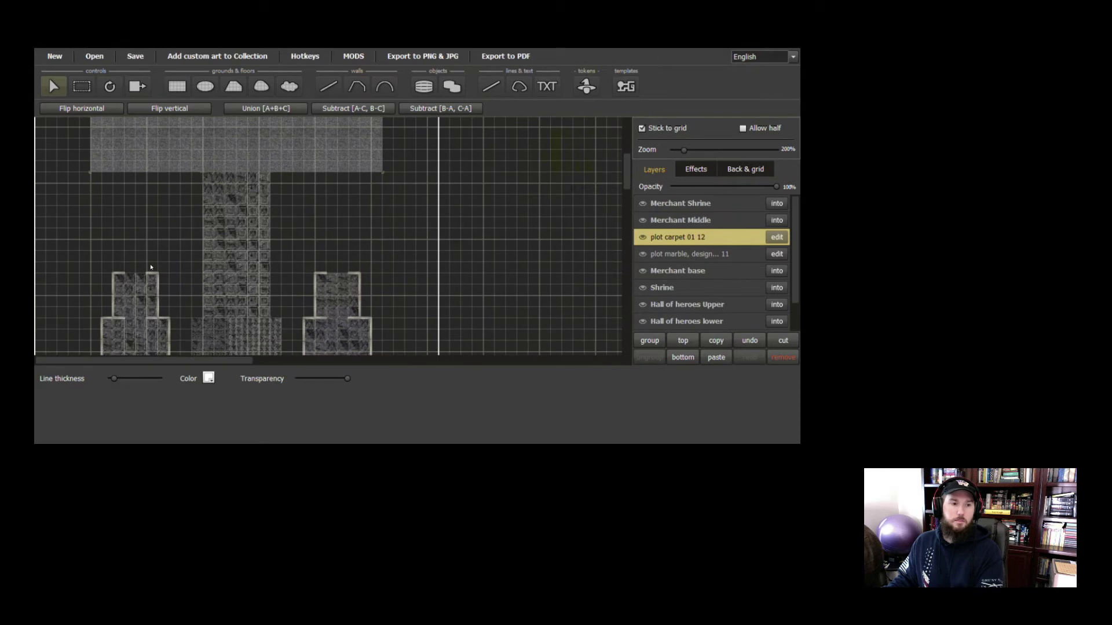
{"action": "scroll", "coordinate": [163, 290], "scroll_direction": "down", "scroll_amount": 2}
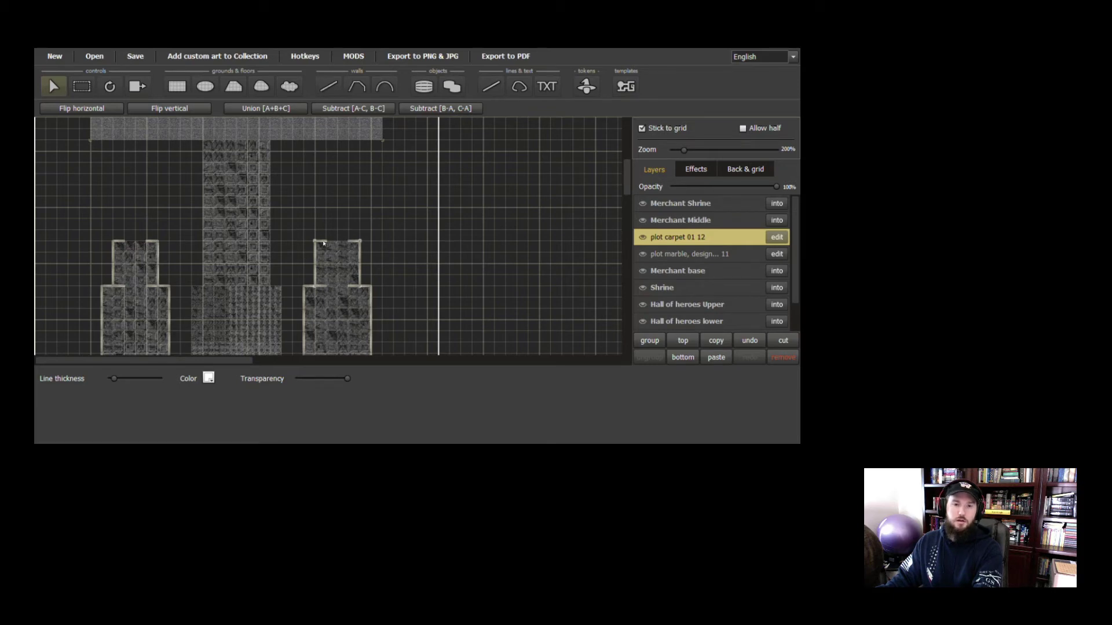
{"action": "scroll", "coordinate": [333, 246], "scroll_direction": "up", "scroll_amount": 3}
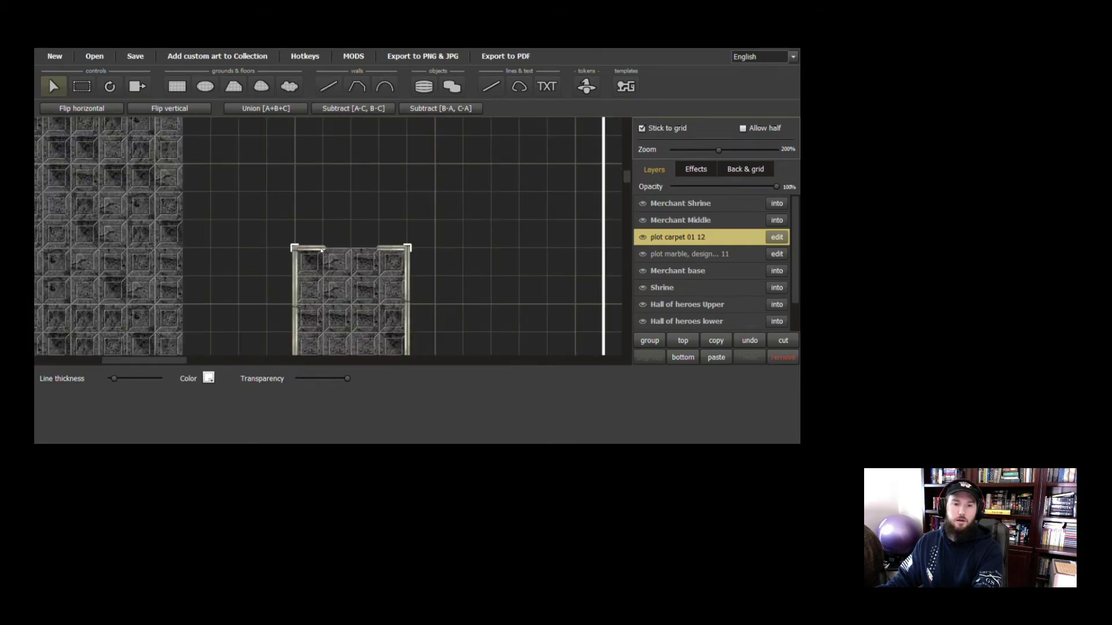
{"action": "left_click", "coordinate": [322, 250]}
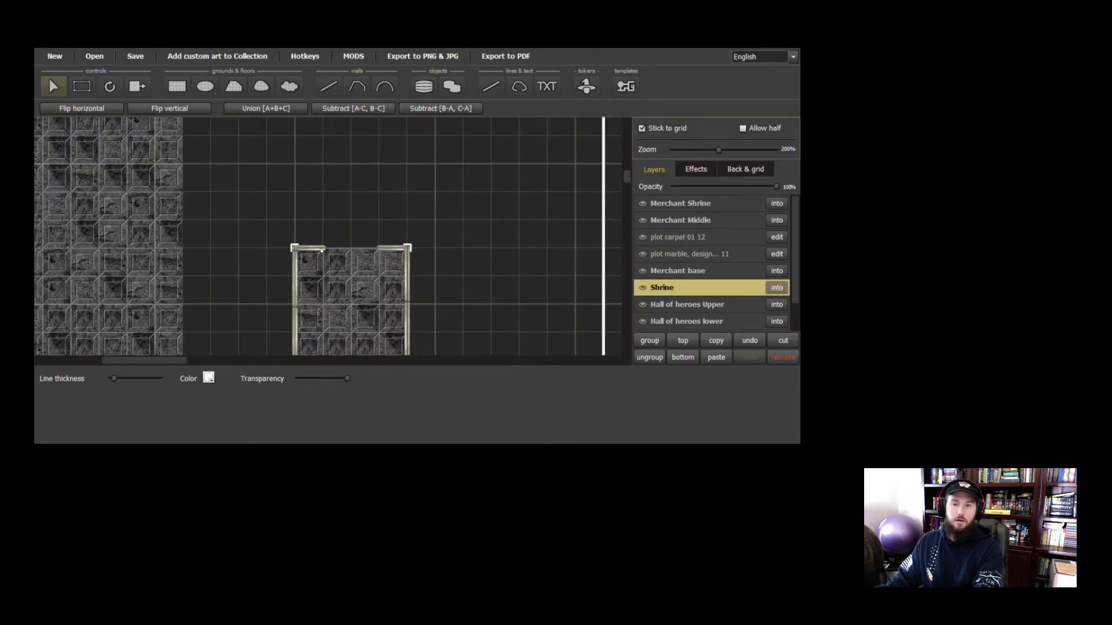
{"action": "left_click", "coordinate": [777, 288]}
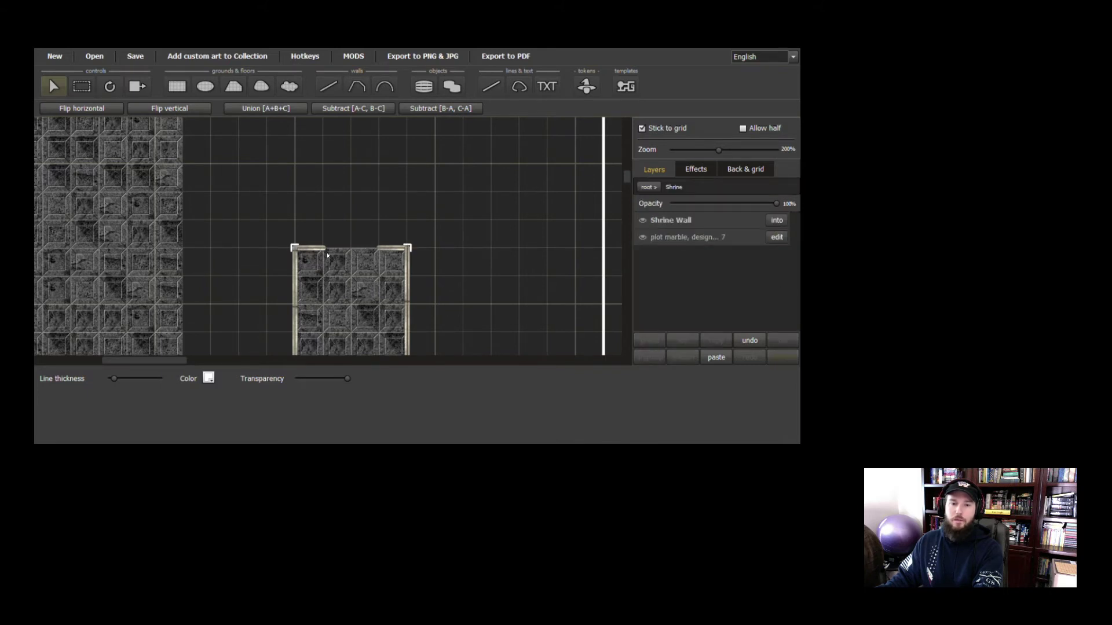
{"action": "left_click", "coordinate": [776, 221]}
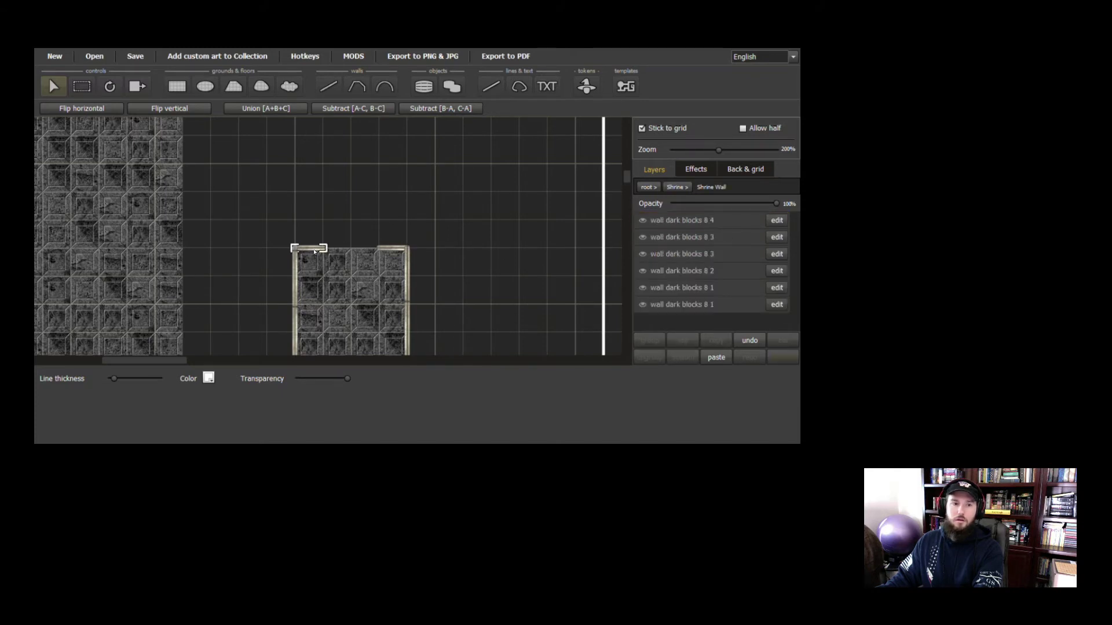
{"action": "left_click", "coordinate": [314, 252]}
{"action": "key", "text": "e"}
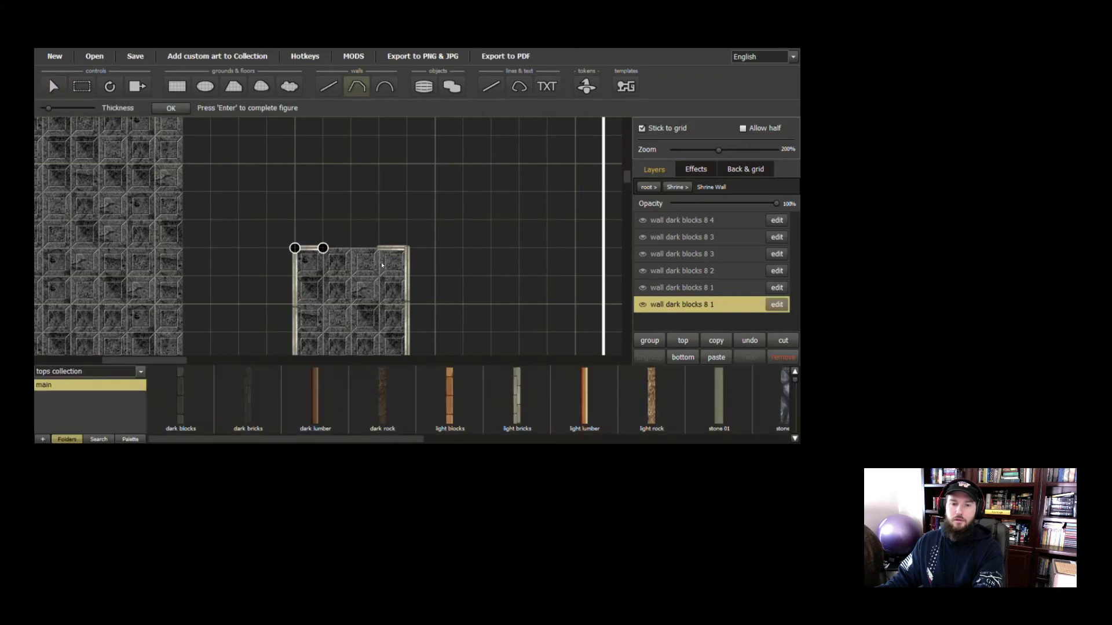
{"action": "left_click_drag", "start_coordinate": [323, 248], "coordinate": [348, 253]}
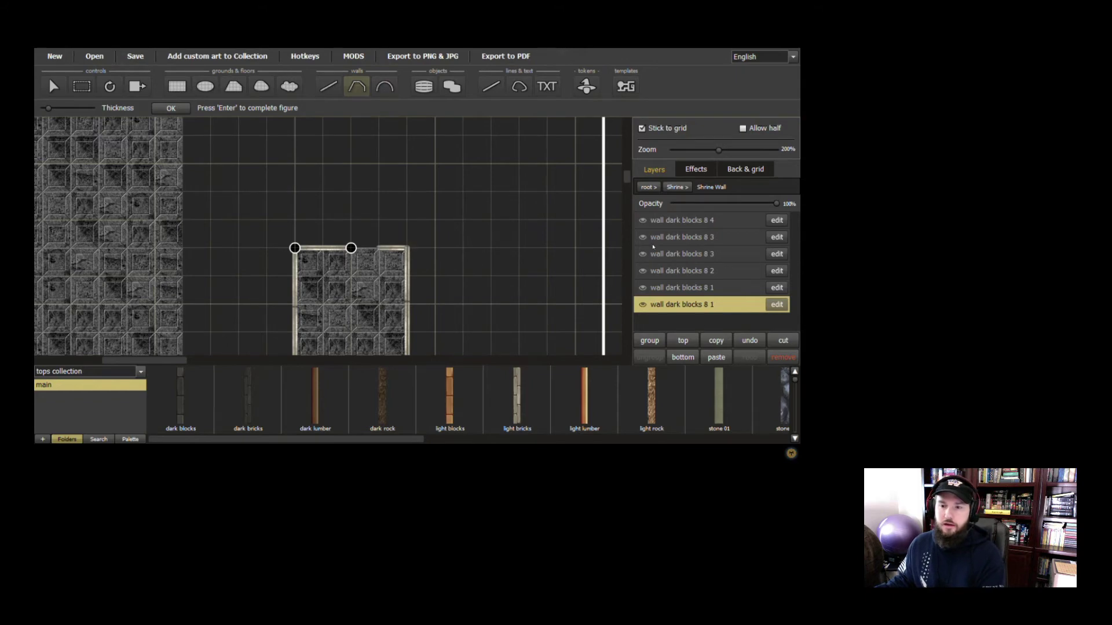
{"action": "left_click", "coordinate": [646, 187]}
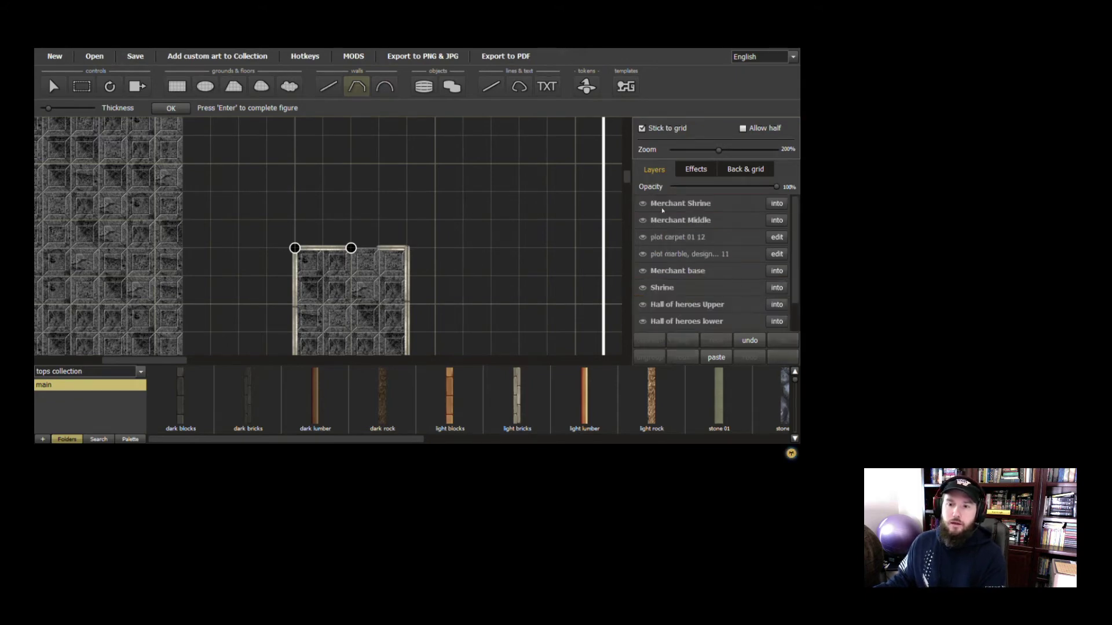
{"action": "key", "text": "Return"}
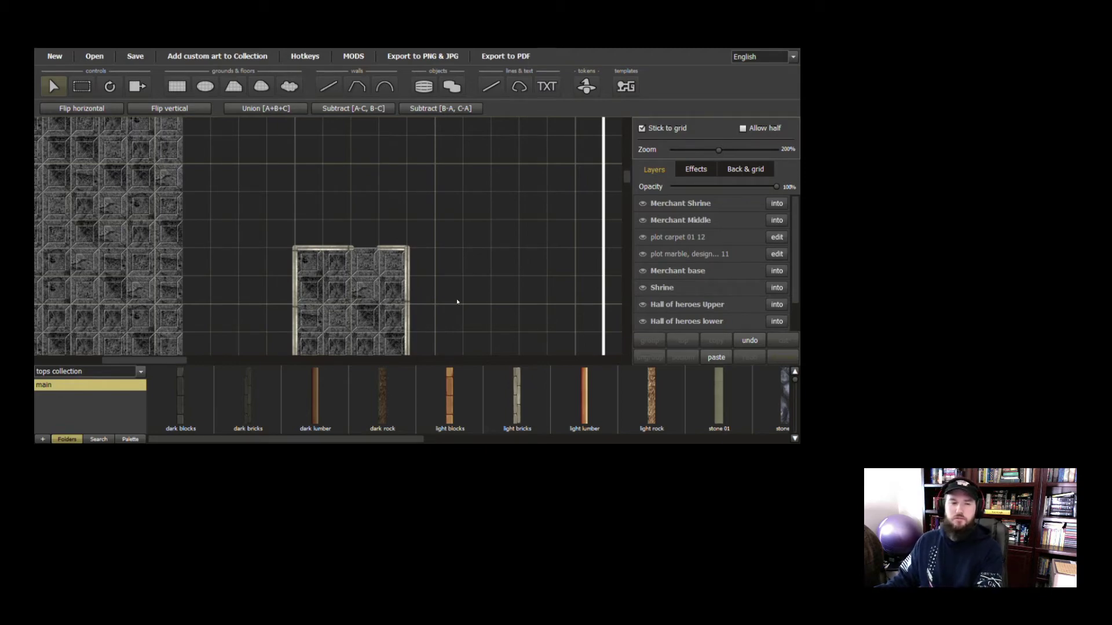
Switch to the floor plan in Preview, examine the lesser warriors room's shape and dimensions, and return to the map editor
{"action": "key", "text": "g"}
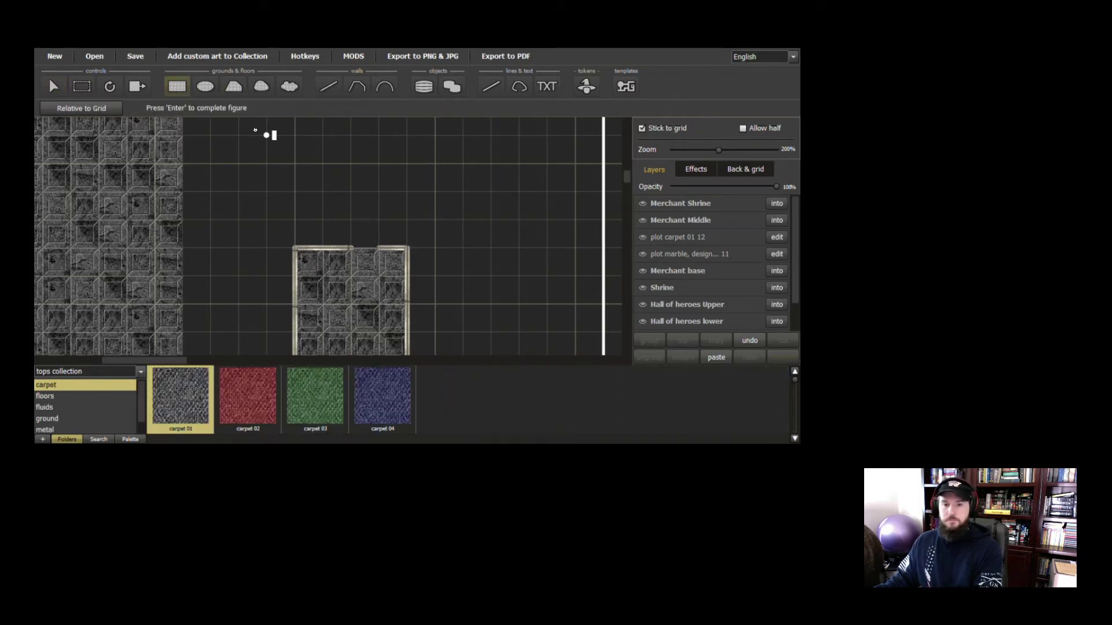
{"action": "key", "text": "alt+Tab"}
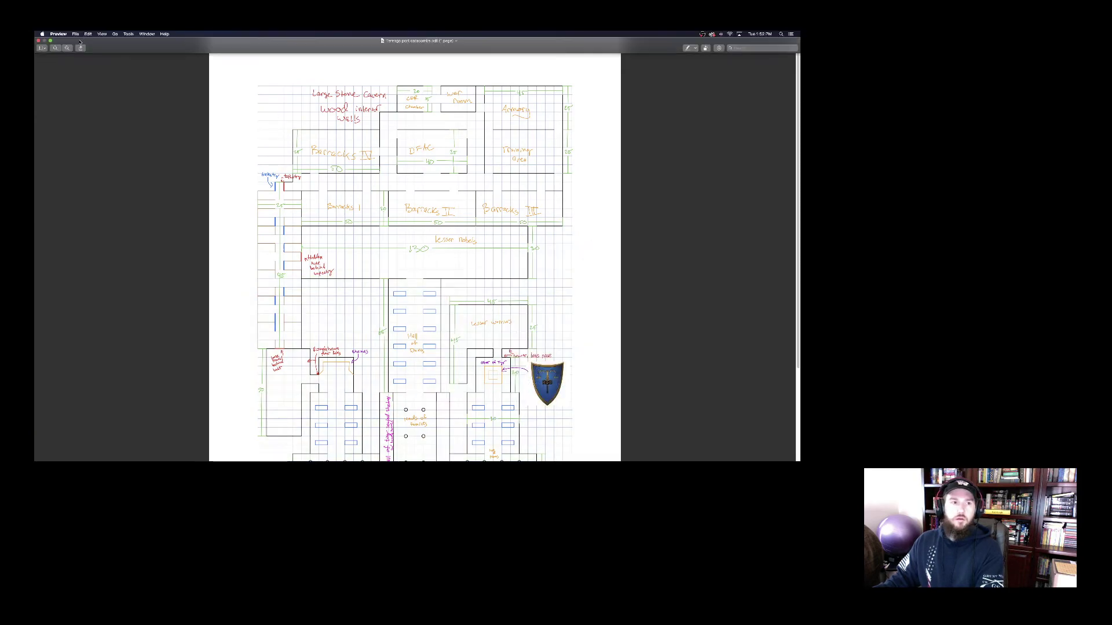
{"action": "left_click", "coordinate": [67, 48]}
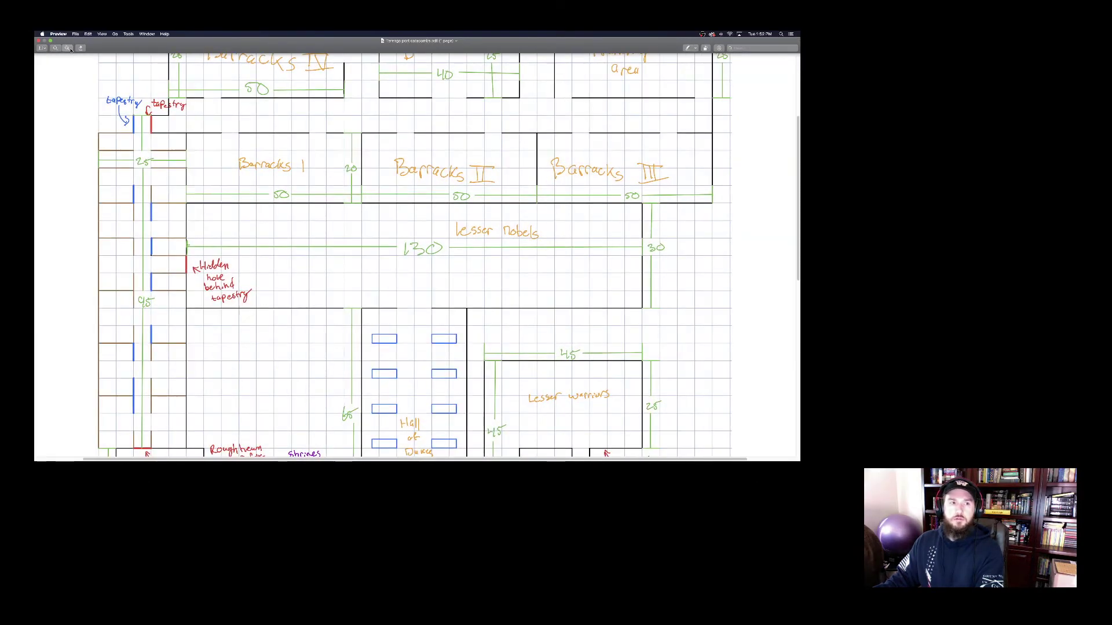
{"action": "left_click", "coordinate": [67, 48]}
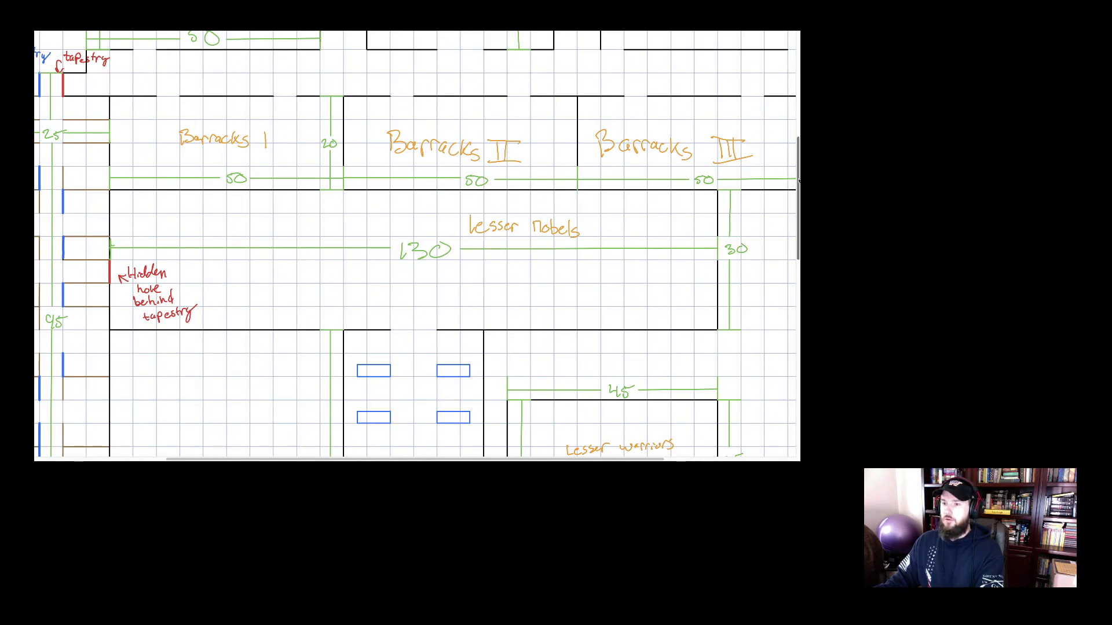
{"action": "scroll", "coordinate": [797, 227], "scroll_direction": "down", "scroll_amount": 5}
{"action": "scroll", "coordinate": [798, 227], "scroll_direction": "down", "scroll_amount": 1}
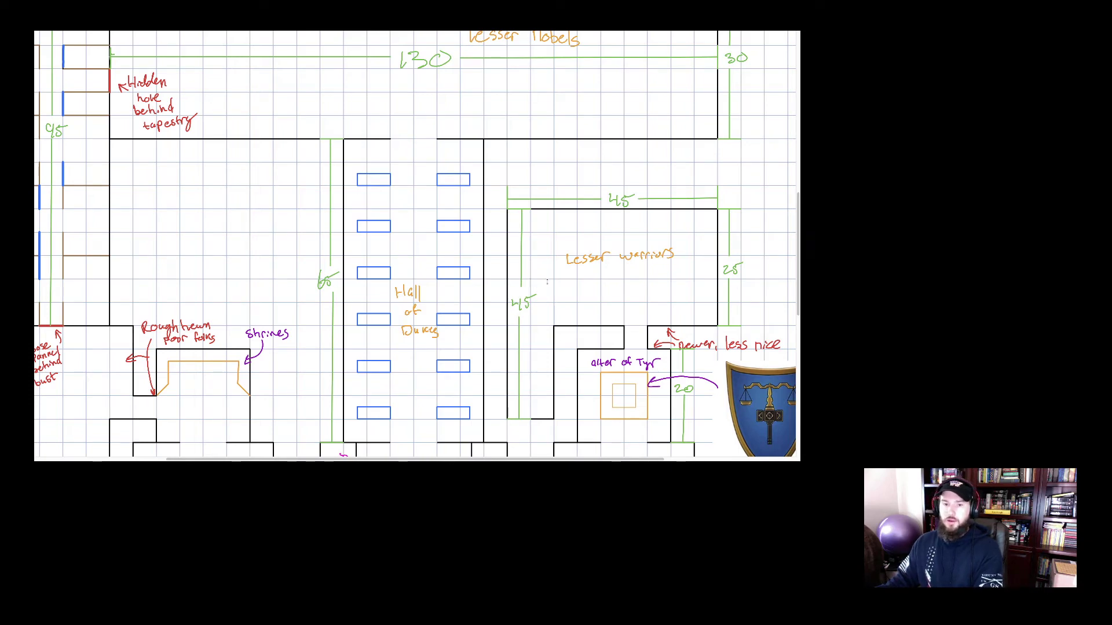
{"action": "key", "text": "alt+Tab"}
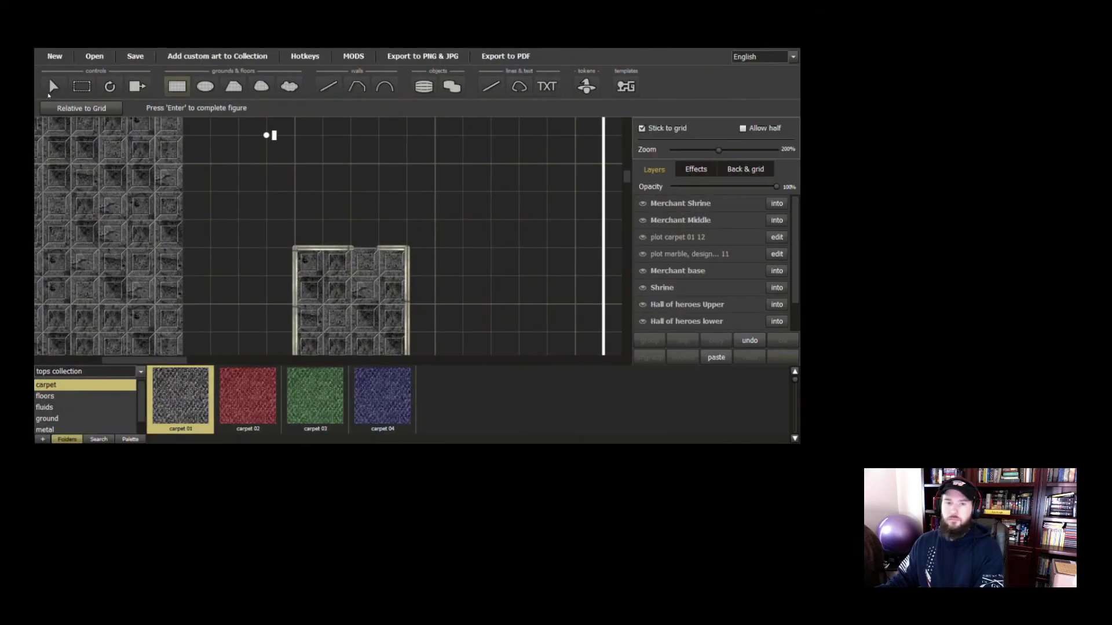
Draw a carpet 01 polygon floor north of the eastern shrine: 9x5 squares, a 2x4 southward western leg, and a one-square passage to the shrine opening
{"action": "left_click", "coordinate": [239, 89]}
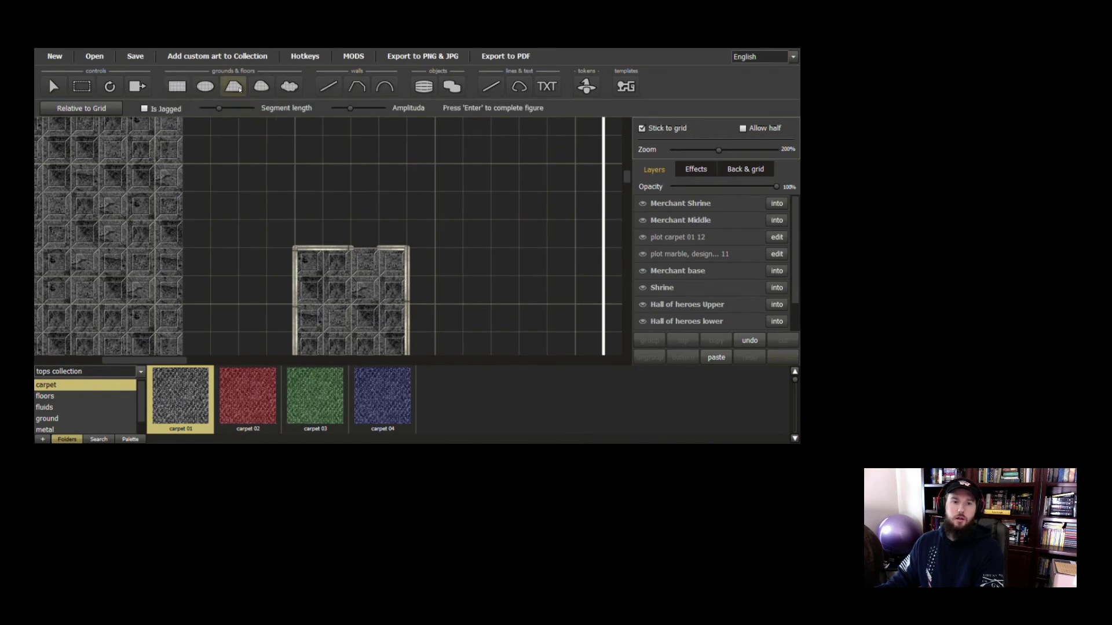
{"action": "left_click", "coordinate": [355, 192]}
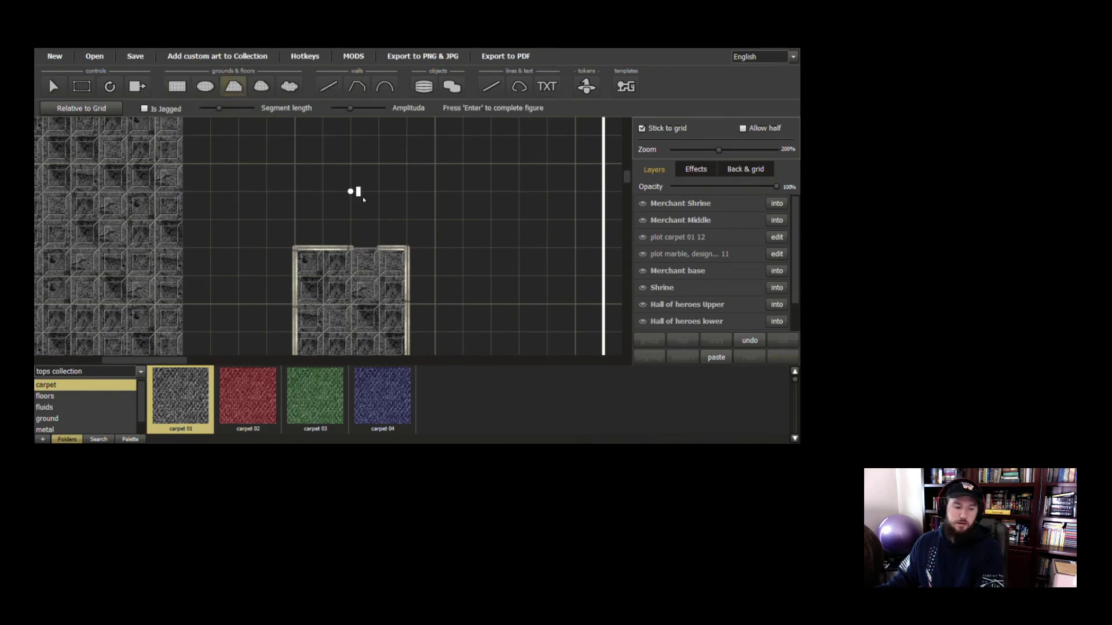
{"action": "left_click", "coordinate": [379, 247]}
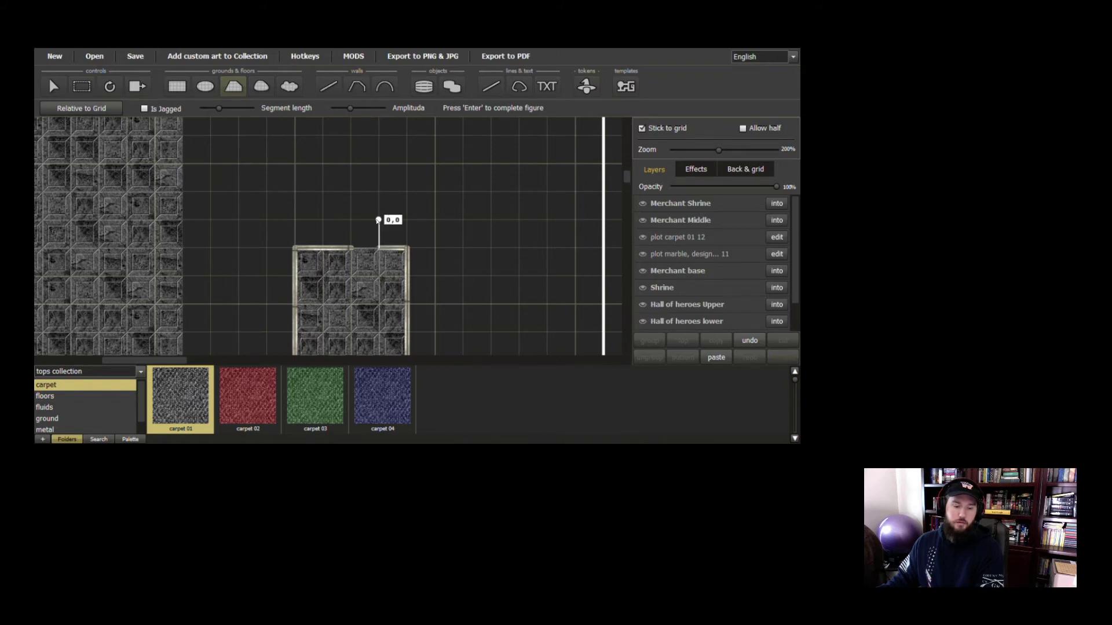
{"action": "left_click", "coordinate": [387, 220]}
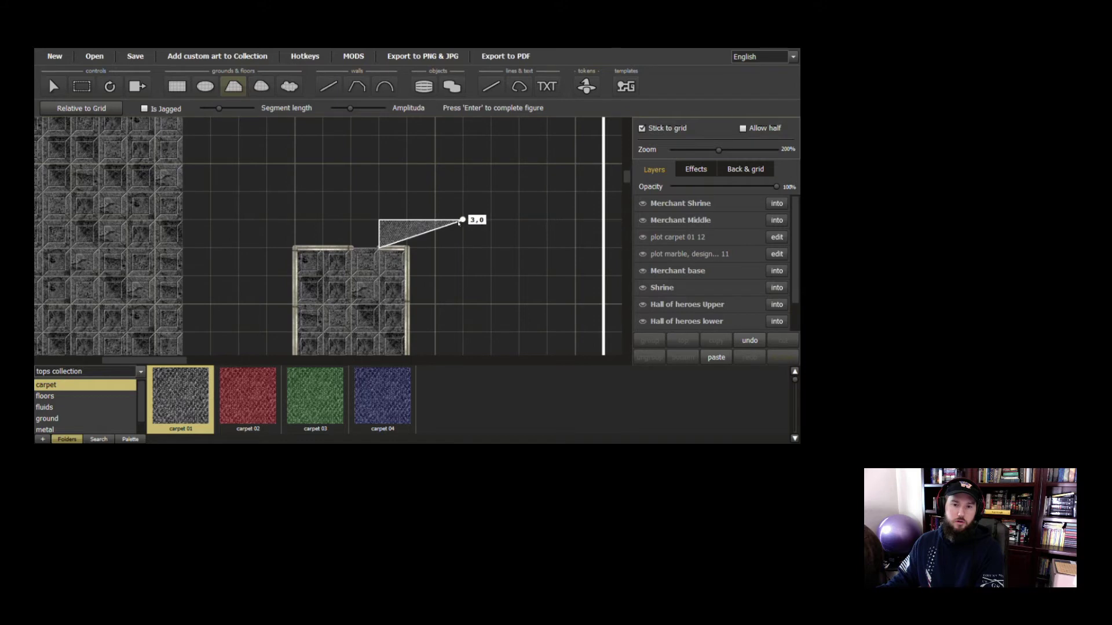
{"action": "left_click", "coordinate": [462, 221]}
{"action": "left_click_drag", "start_coordinate": [626, 176], "coordinate": [626, 168]}
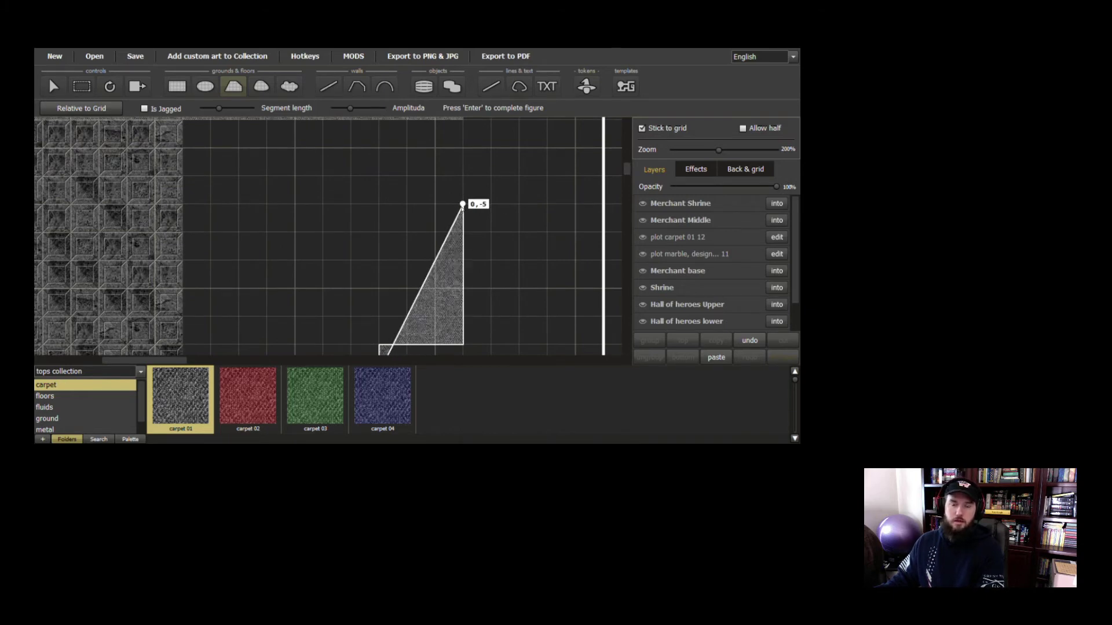
{"action": "left_click", "coordinate": [462, 204]}
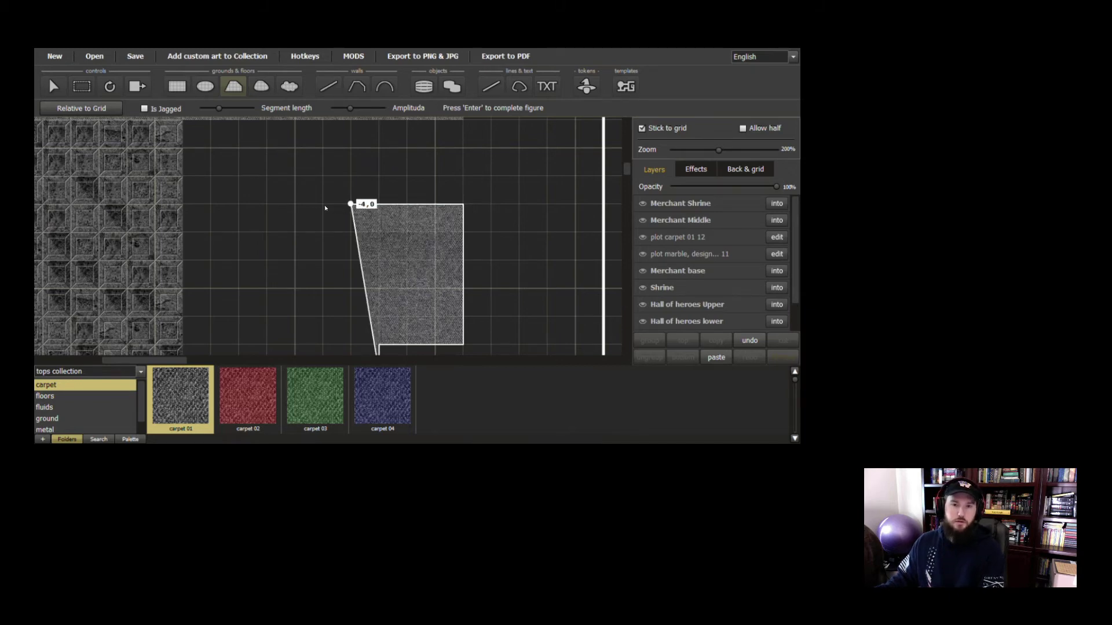
{"action": "left_click", "coordinate": [212, 206]}
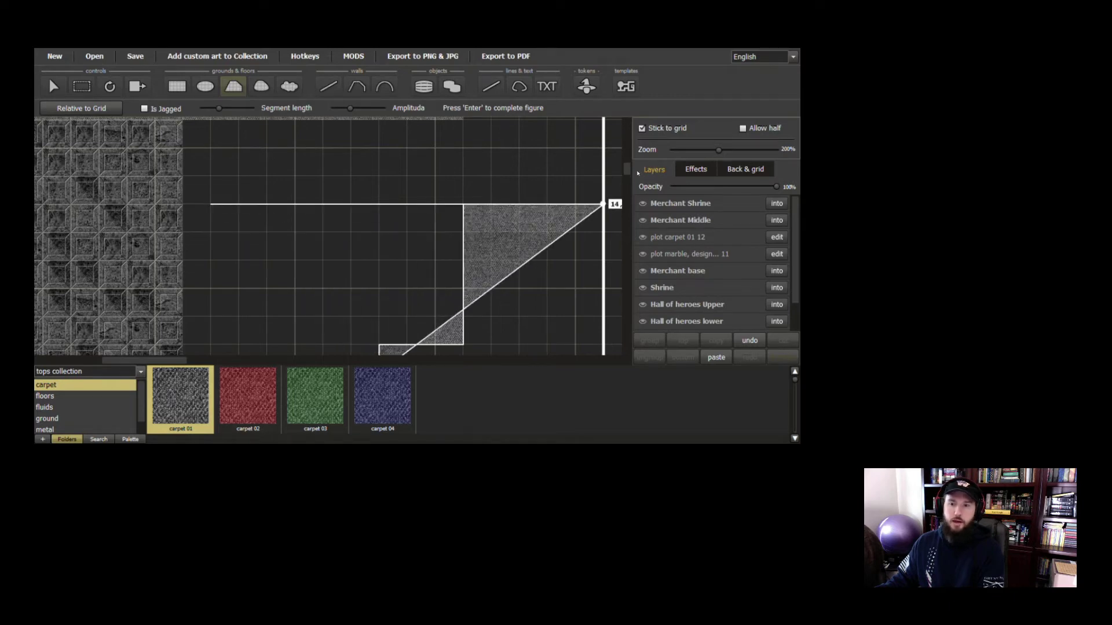
{"action": "scroll", "coordinate": [616, 196], "scroll_direction": "down", "scroll_amount": 4}
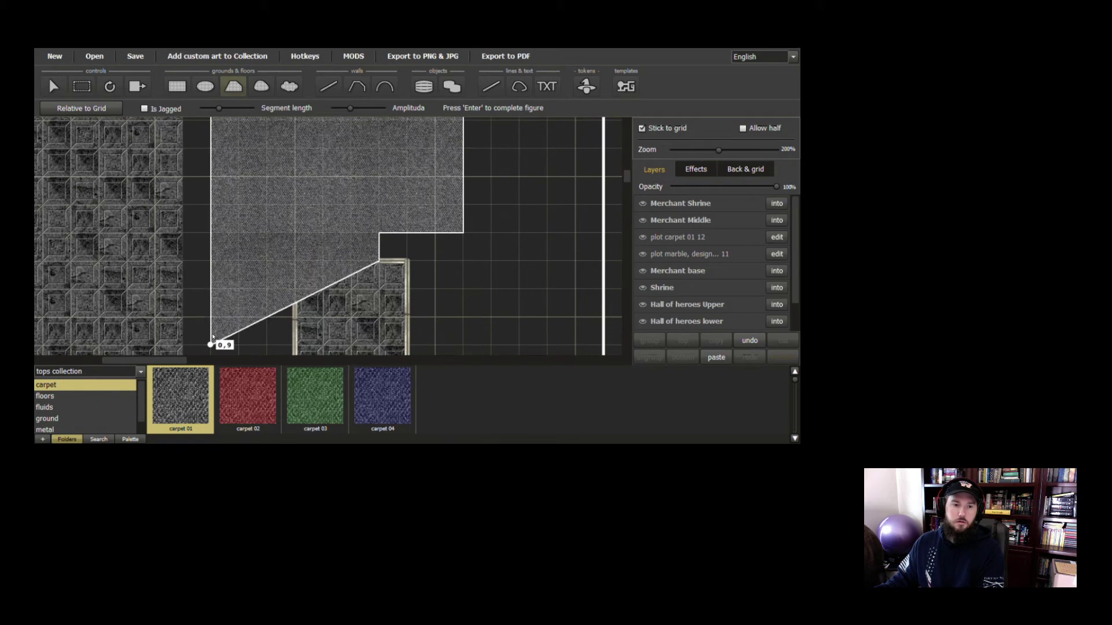
{"action": "left_click", "coordinate": [211, 344]}
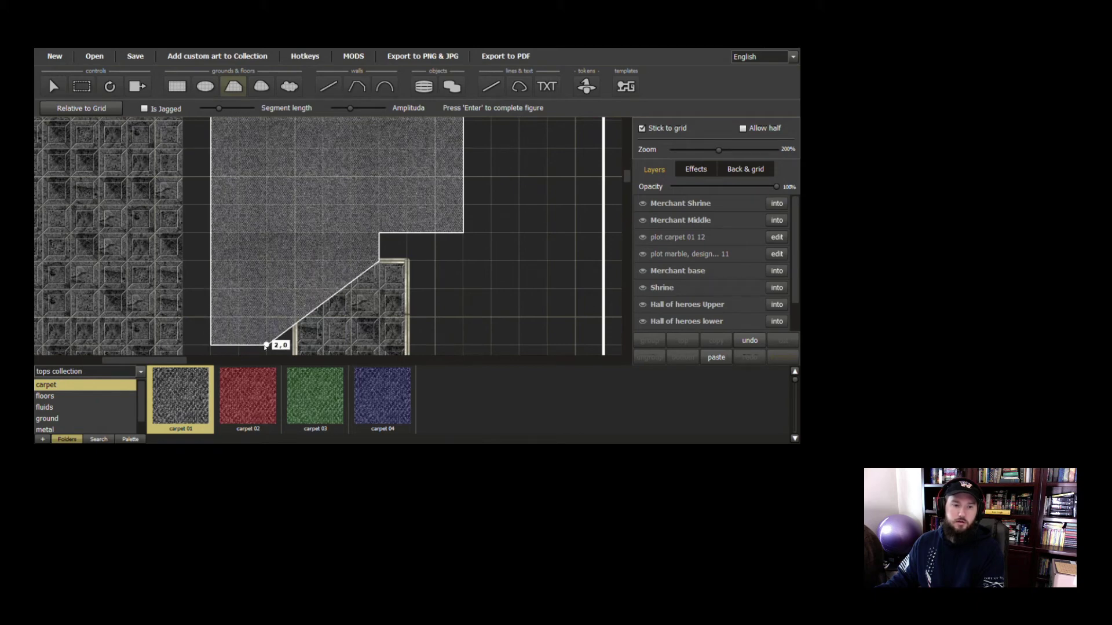
{"action": "left_click", "coordinate": [266, 344]}
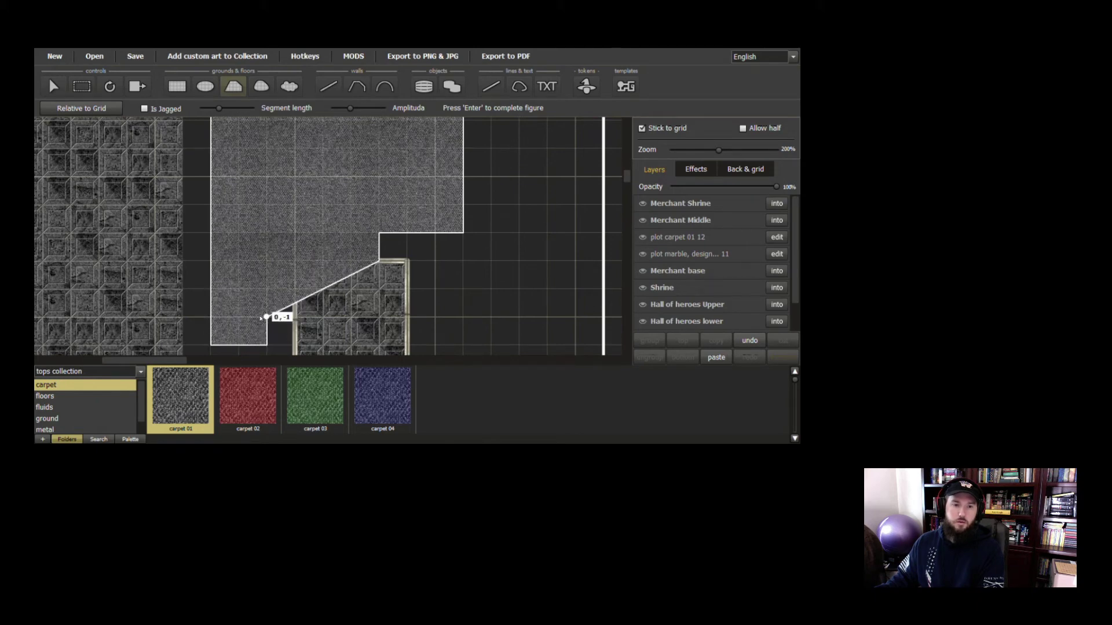
{"action": "left_click", "coordinate": [266, 232]}
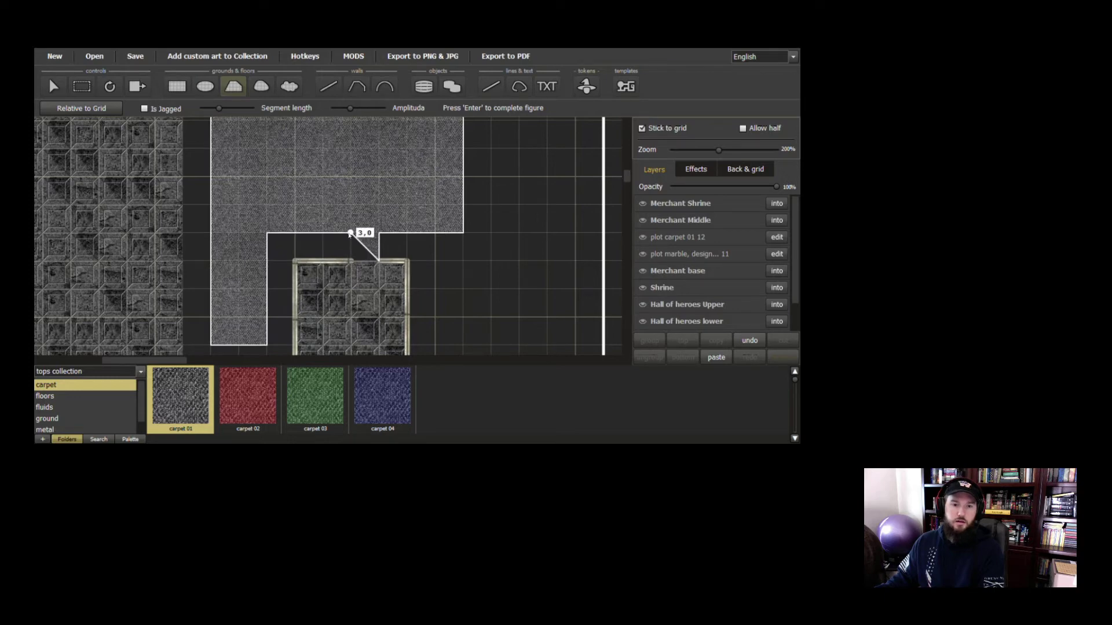
{"action": "left_click", "coordinate": [351, 233]}
{"action": "left_click", "coordinate": [350, 261]}
{"action": "left_click", "coordinate": [379, 261]}
{"action": "key", "text": "Return"}
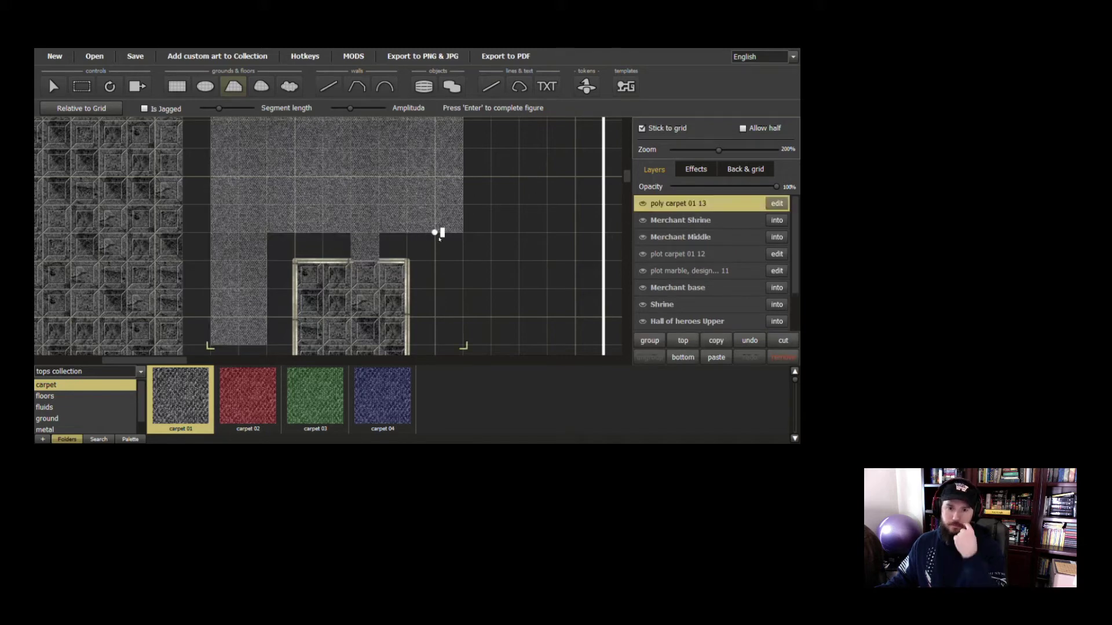
Check the western shrine's layout on the floor plan and open the Shrine Wall group inside Merchant Shrine
{"action": "scroll", "coordinate": [440, 239], "scroll_direction": "down", "scroll_amount": 2}
{"action": "scroll", "coordinate": [349, 226], "scroll_direction": "up", "scroll_amount": 1}
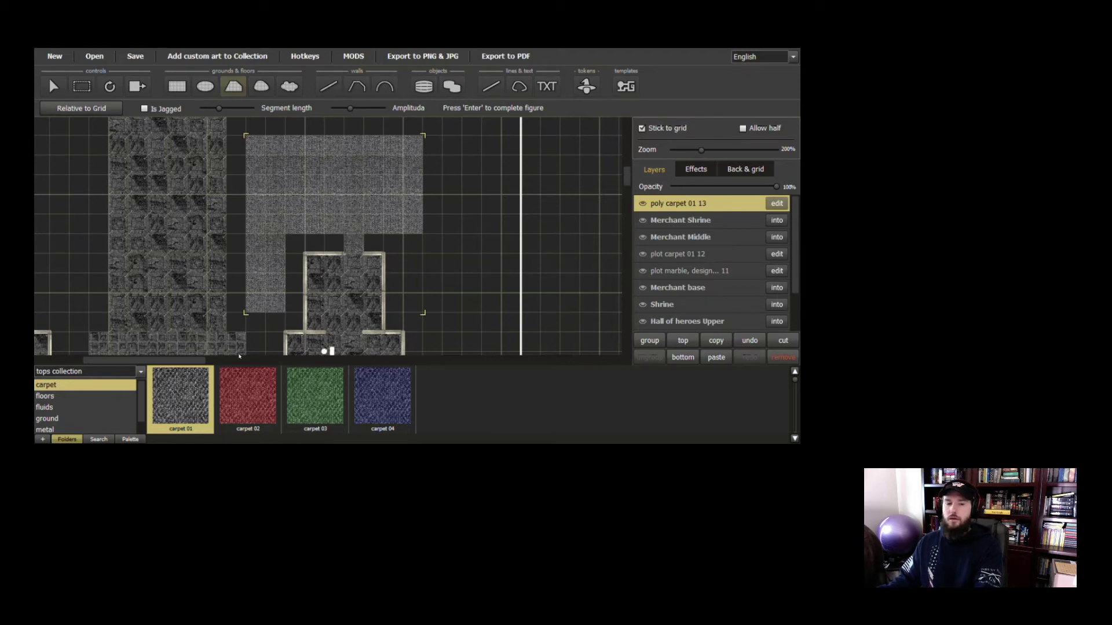
{"action": "left_click_drag", "start_coordinate": [193, 363], "coordinate": [152, 363]}
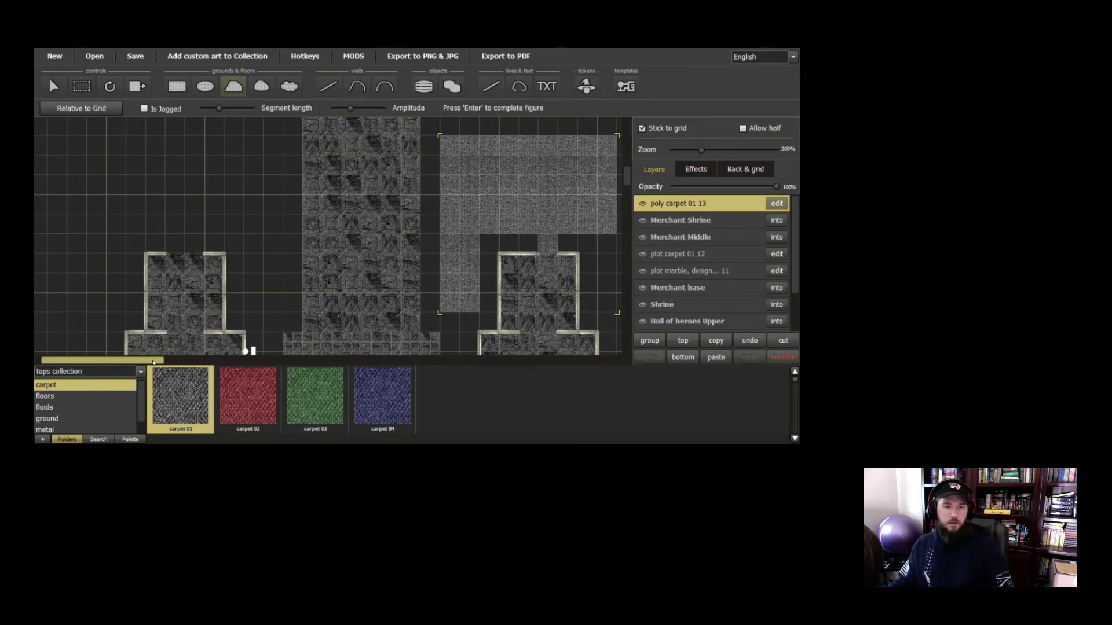
{"action": "left_click", "coordinate": [54, 86]}
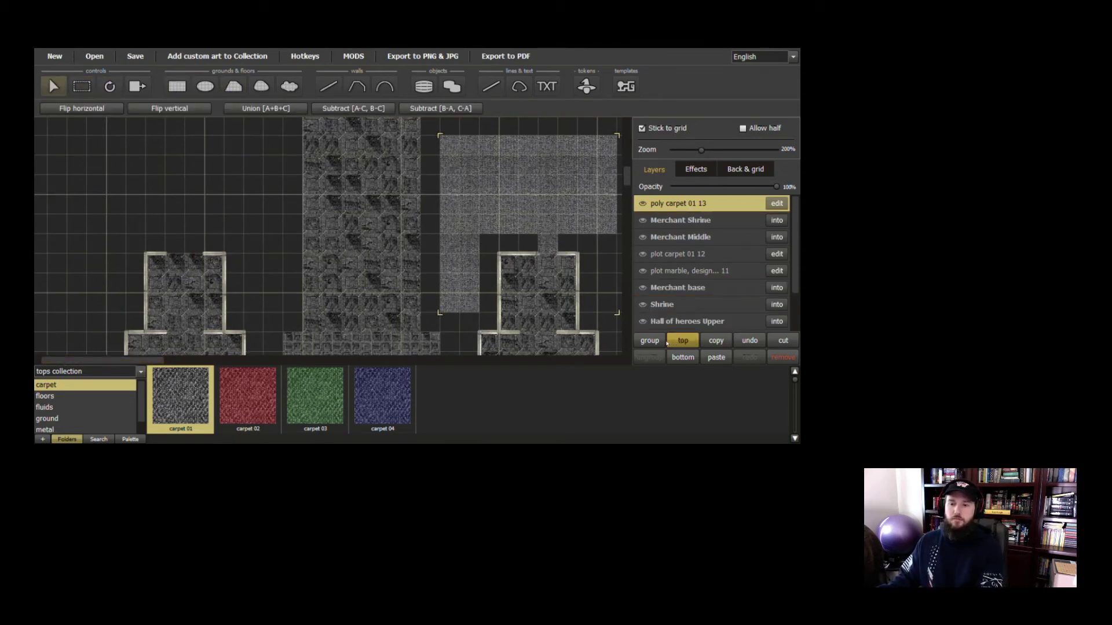
{"action": "left_click", "coordinate": [671, 254], "text": "ctrl"}
{"action": "left_click_drag", "start_coordinate": [285, 276], "coordinate": [297, 247]}
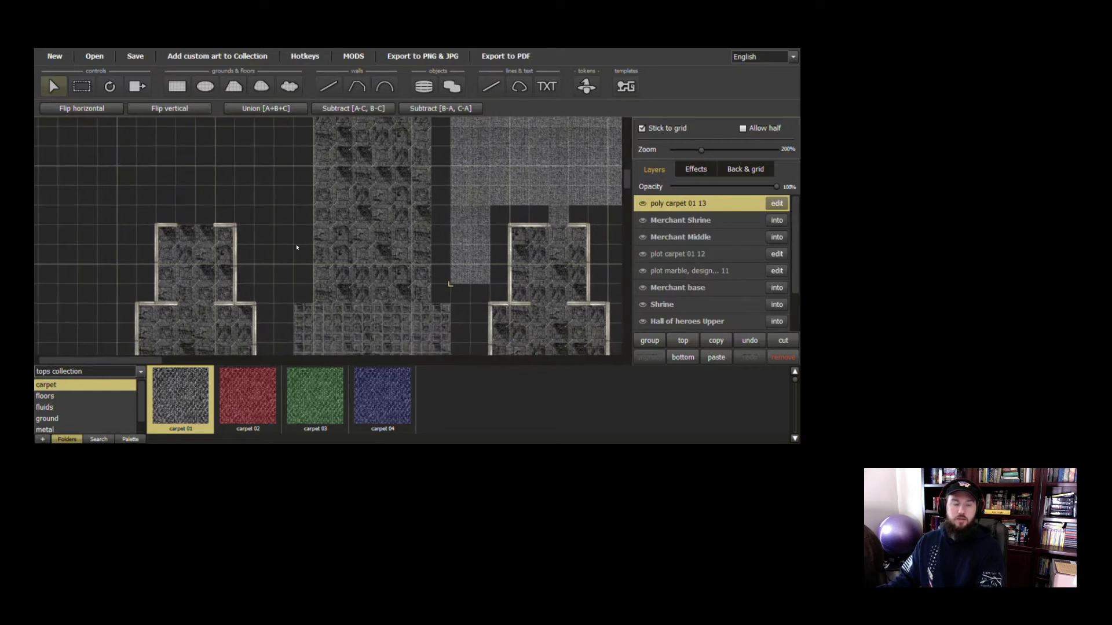
{"action": "left_click", "coordinate": [173, 227]}
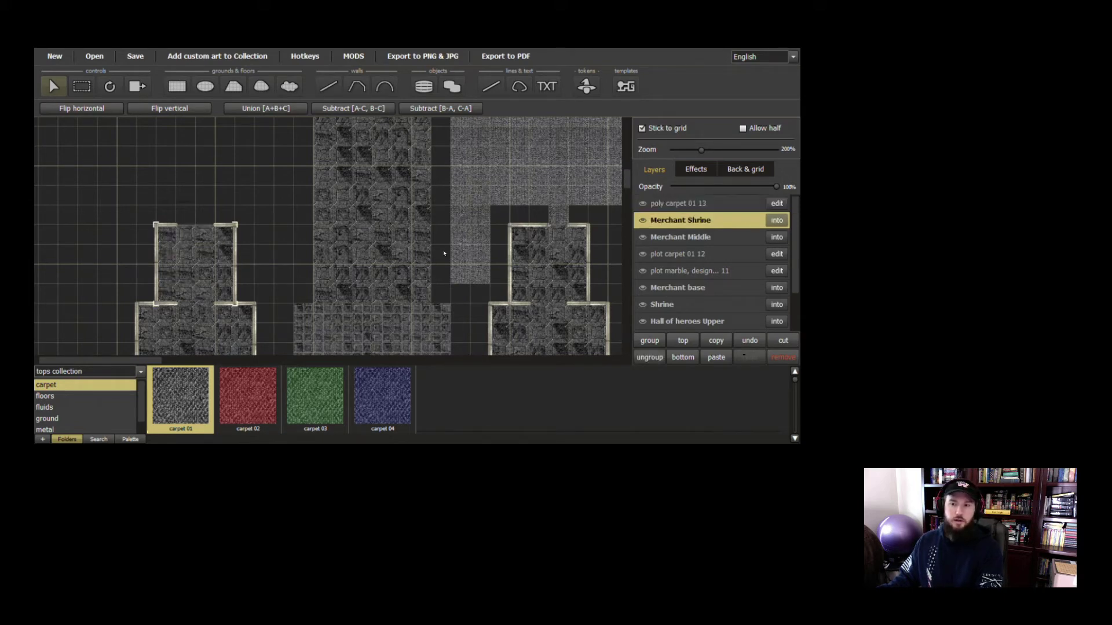
{"action": "left_click", "coordinate": [777, 220]}
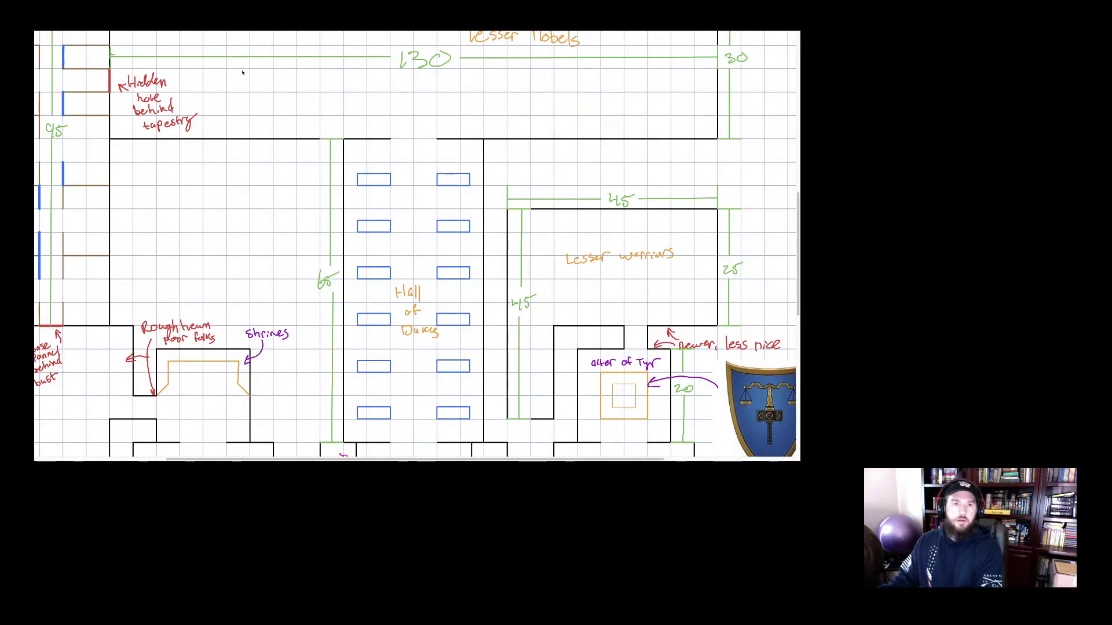
{"action": "scroll", "coordinate": [780, 182], "scroll_direction": "down", "scroll_amount": 5}
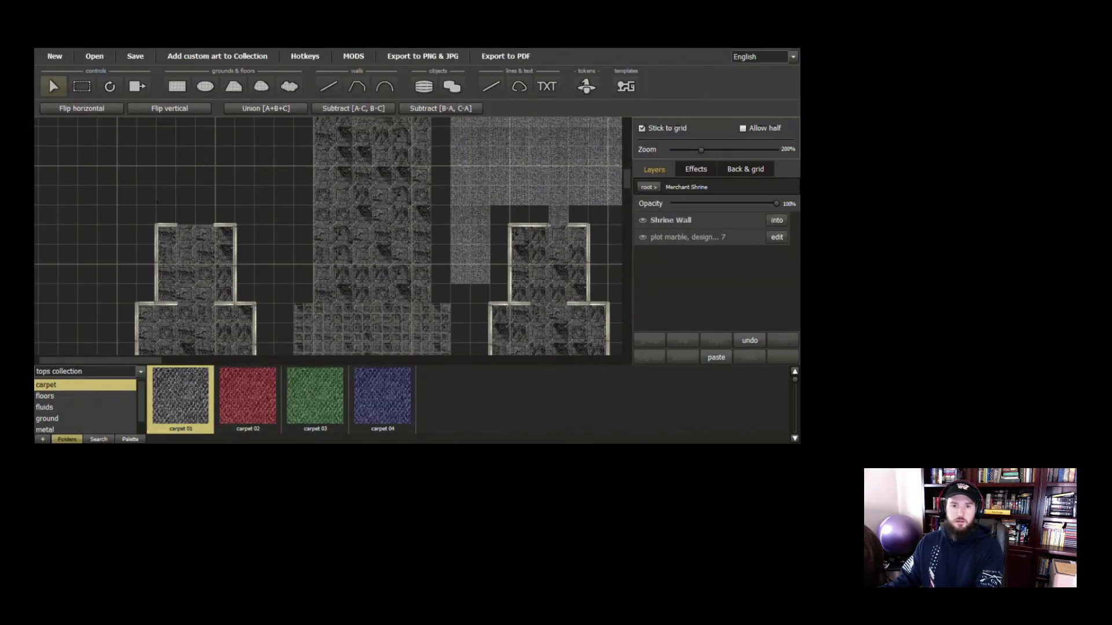
{"action": "left_click", "coordinate": [172, 227]}
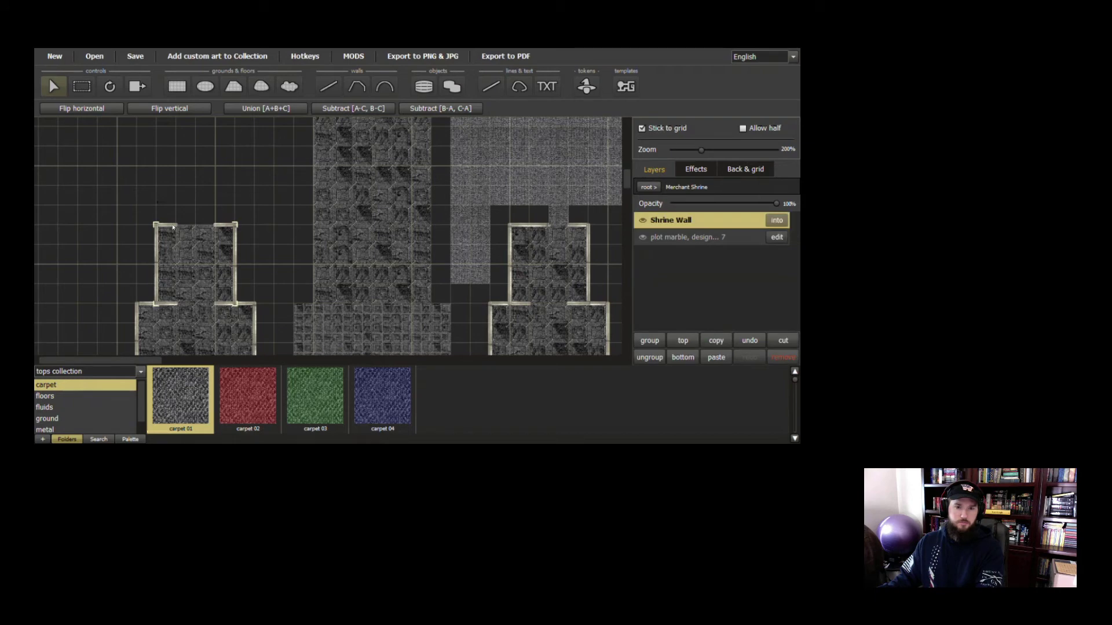
{"action": "left_click", "coordinate": [778, 220]}
Extend the western segment of the Merchant Shrine's north wall two squares east to close the doorway gap
{"action": "left_click", "coordinate": [167, 225]}
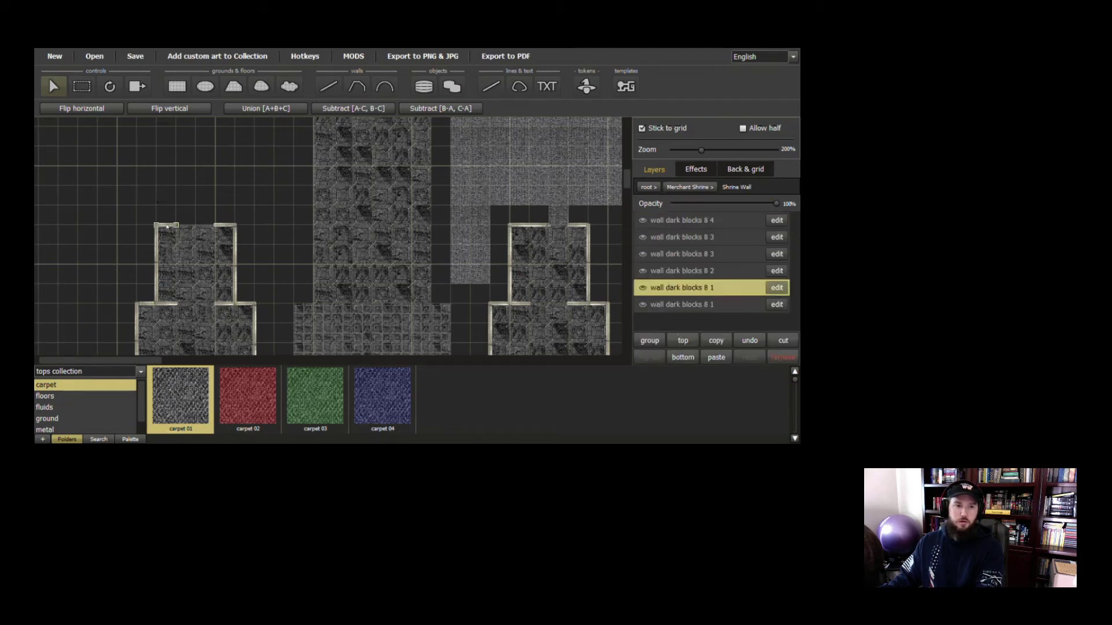
{"action": "double_click", "coordinate": [174, 227]}
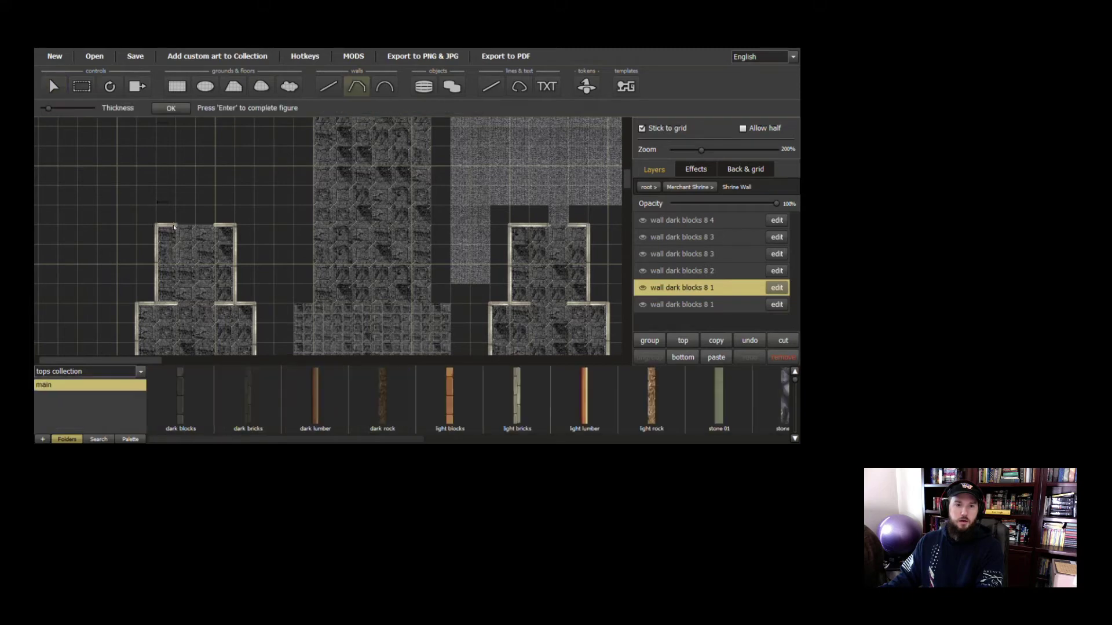
{"action": "left_click_drag", "start_coordinate": [175, 226], "coordinate": [215, 229]}
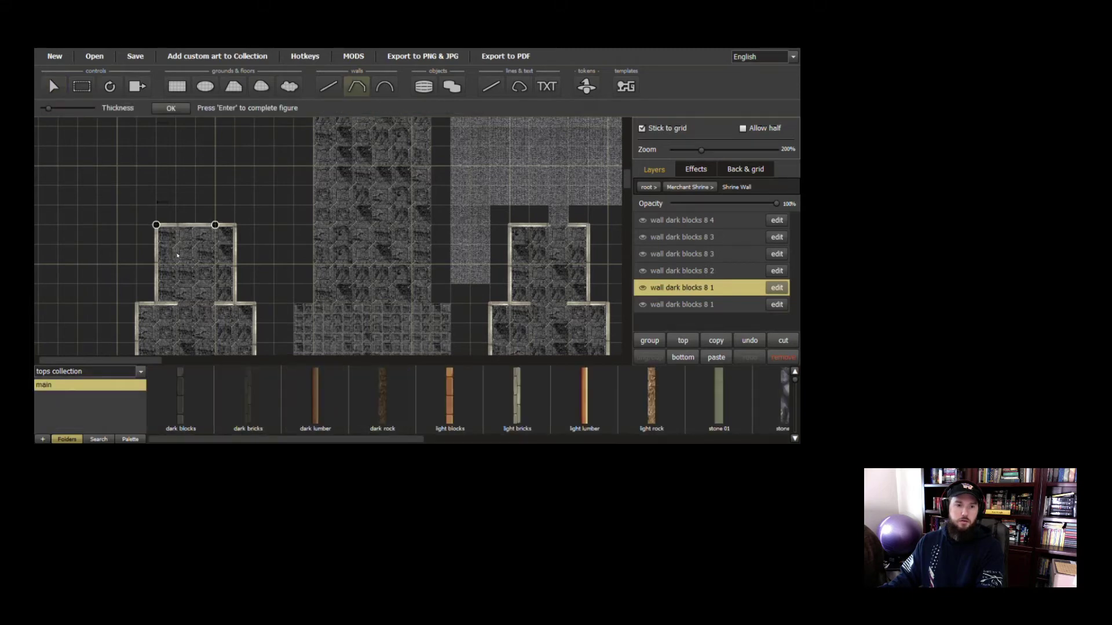
{"action": "key", "text": "Return"}
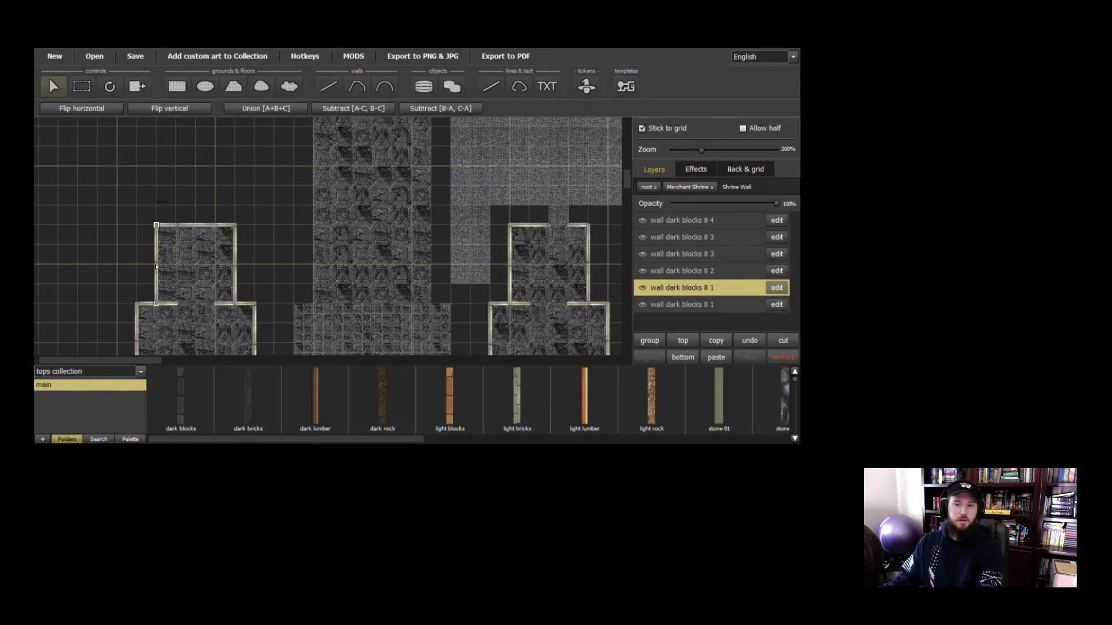
Shorten the Merchant Shrine's west wall to two squares by pulling its southern end north
{"action": "double_click", "coordinate": [156, 266]}
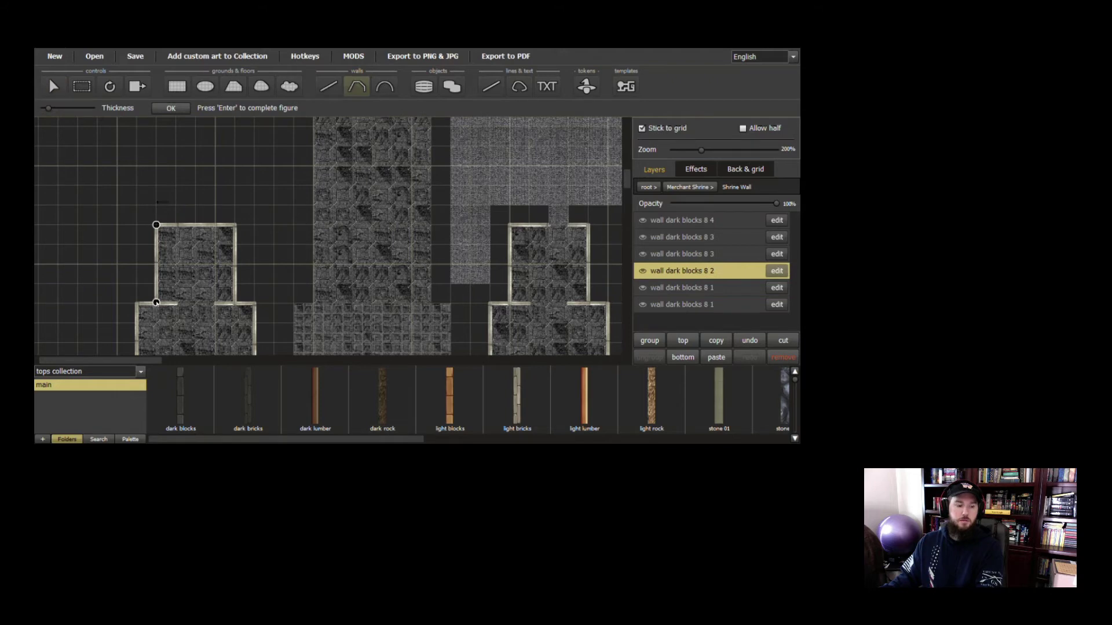
{"action": "left_click_drag", "start_coordinate": [156, 302], "coordinate": [155, 263]}
{"action": "key", "text": "Return"}
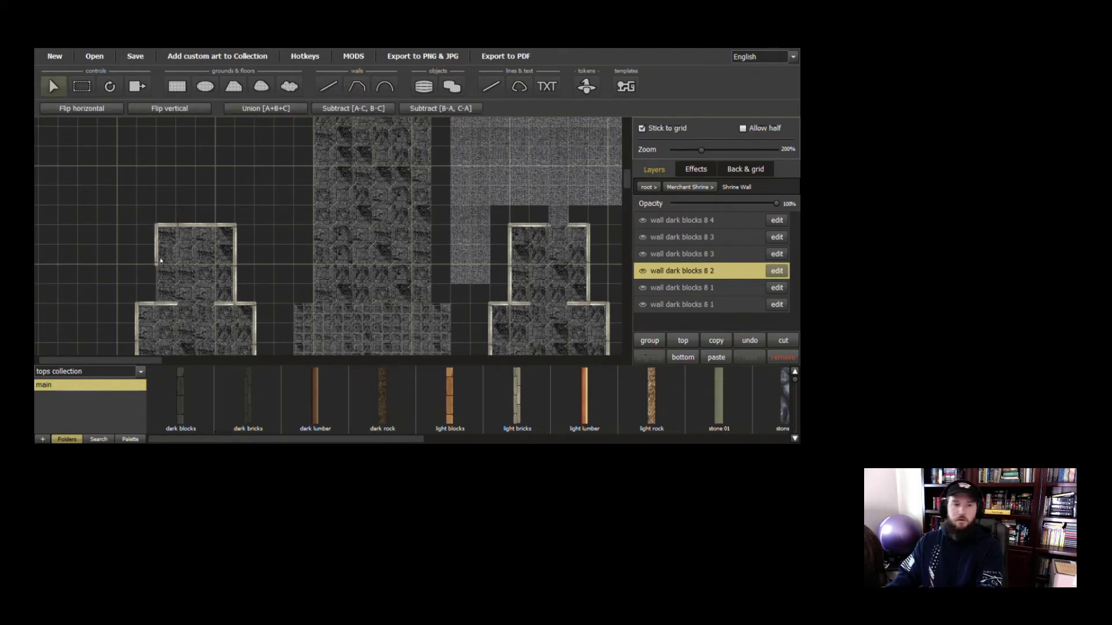
Duplicate the Merchant Shrine's two-square west wall segment and make the copy a one-square piece at the wall's southern end
{"action": "left_click", "coordinate": [160, 261]}
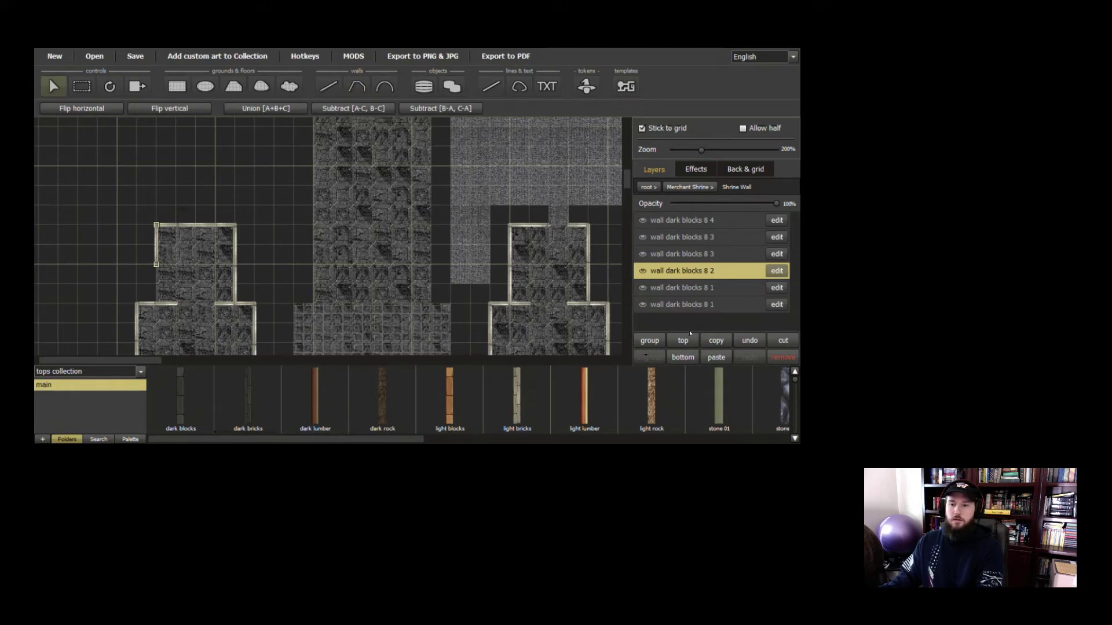
{"action": "left_click", "coordinate": [713, 341]}
{"action": "left_click", "coordinate": [715, 357]}
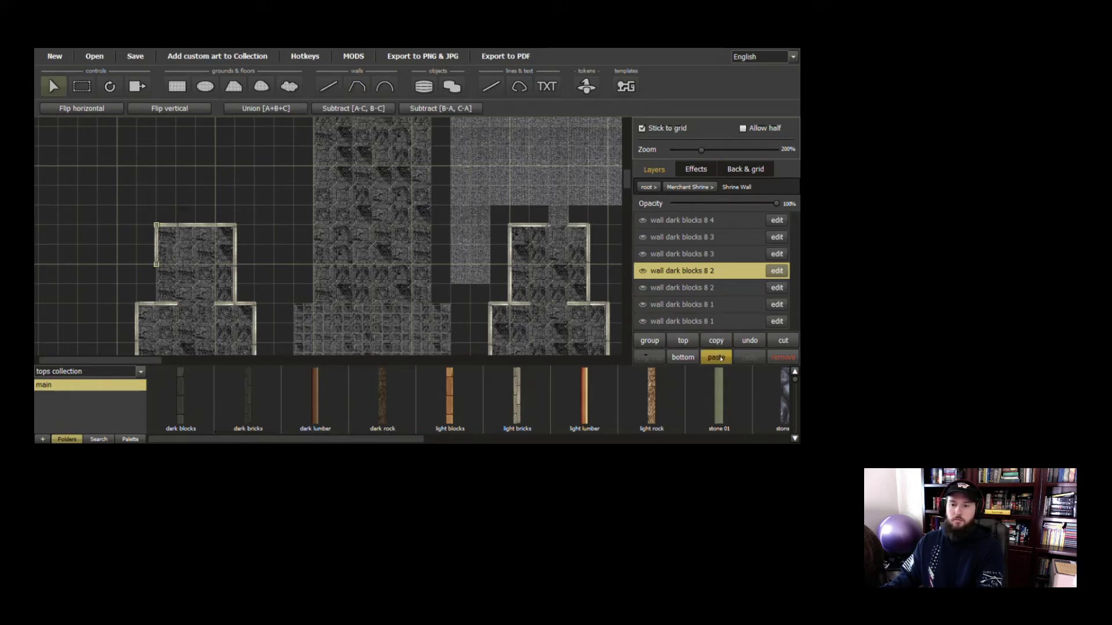
{"action": "left_click_drag", "start_coordinate": [157, 250], "coordinate": [156, 284]}
{"action": "double_click", "coordinate": [156, 275]}
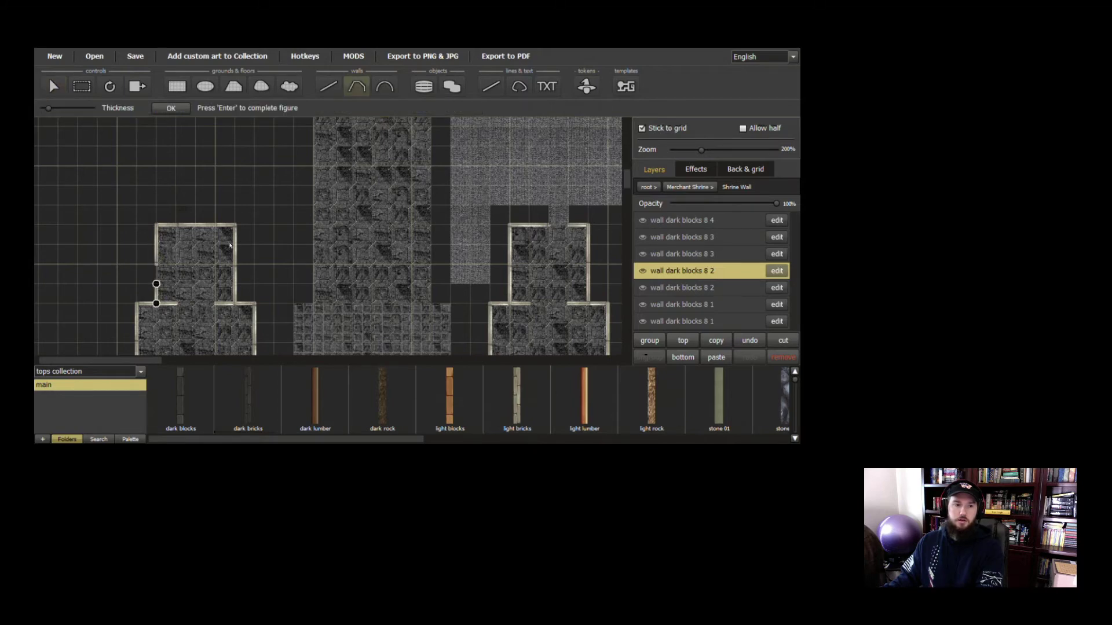
{"action": "left_click", "coordinate": [328, 87]}
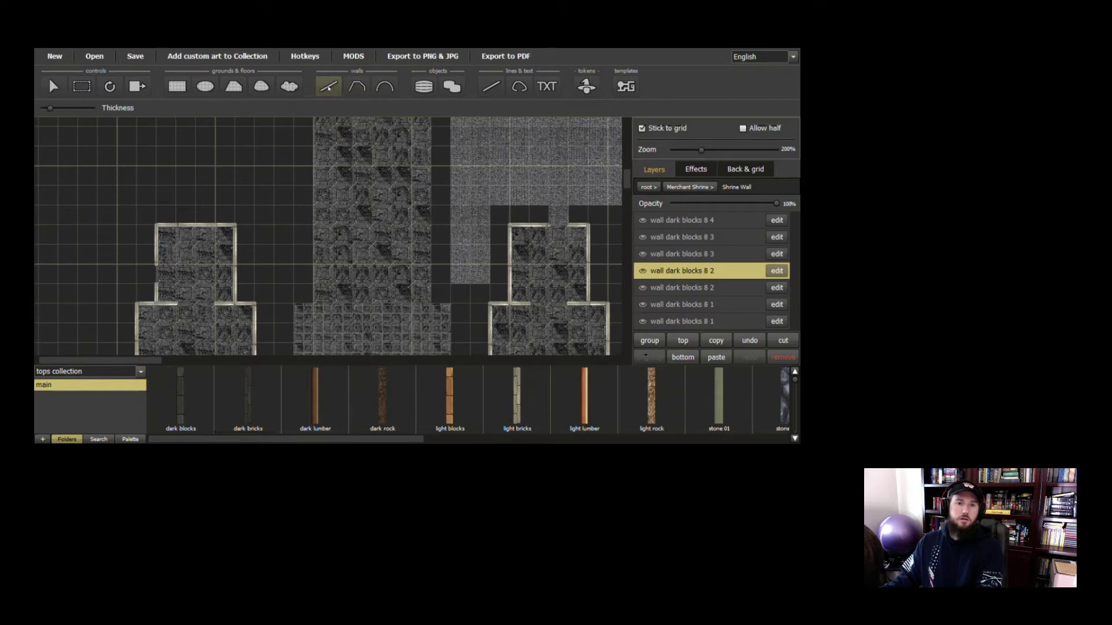
{"action": "left_click", "coordinate": [131, 439]}
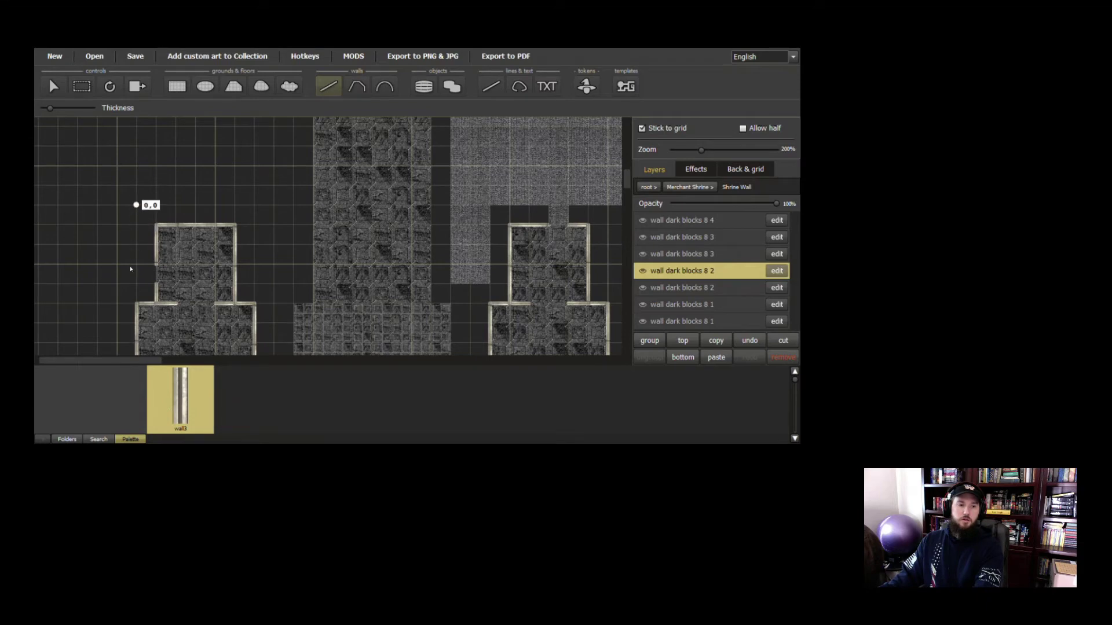
{"action": "left_click_drag", "start_coordinate": [137, 206], "coordinate": [136, 265]}
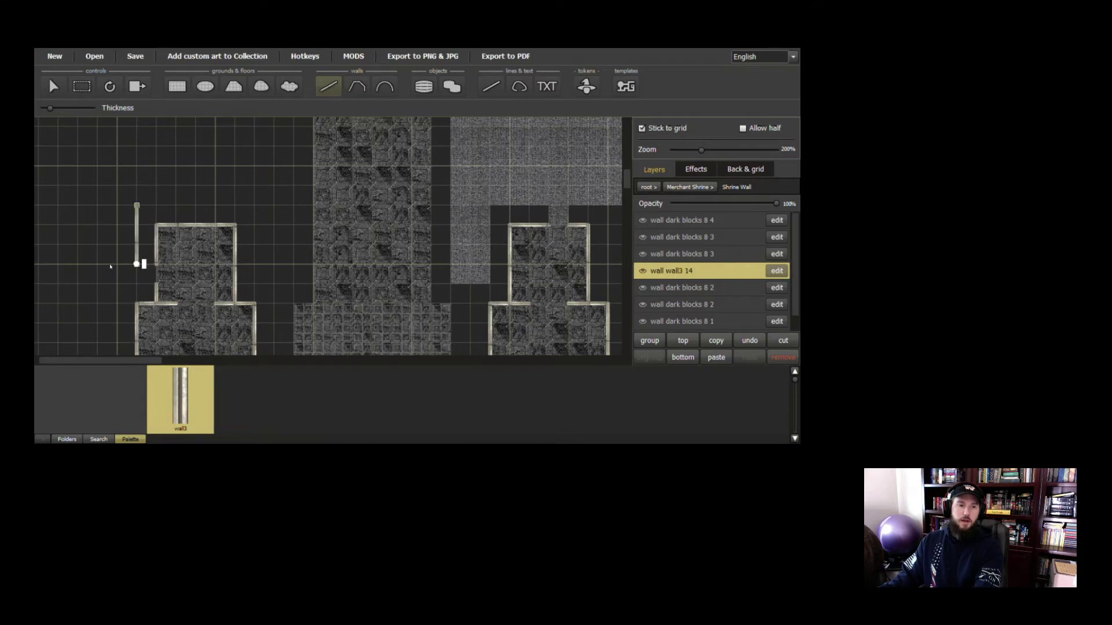
{"action": "left_click", "coordinate": [782, 357]}
{"action": "key", "text": "Escape"}
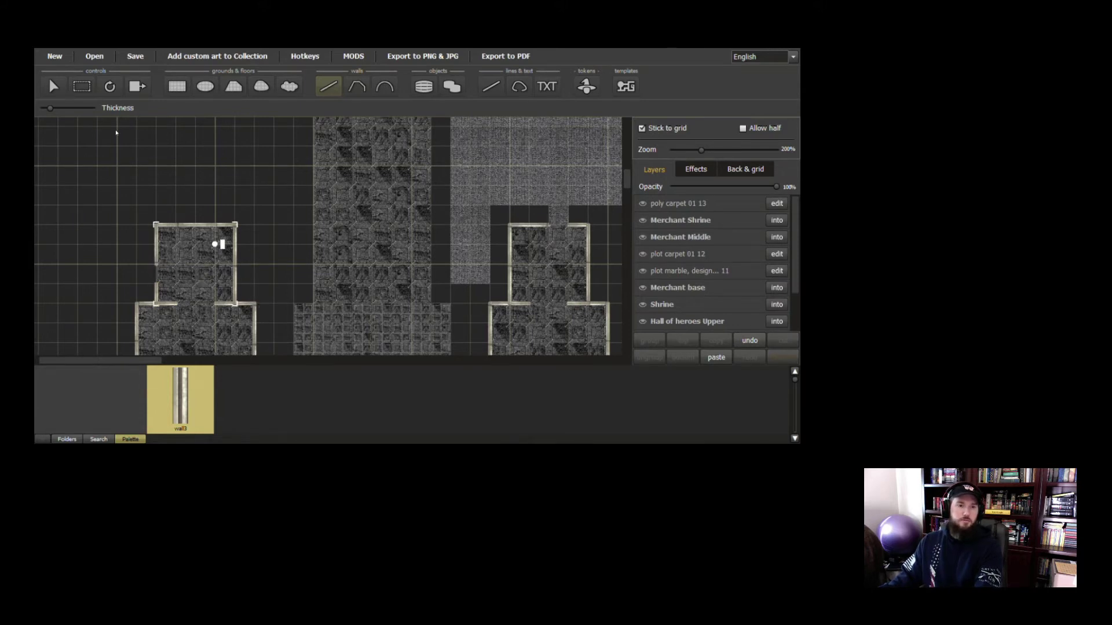
Draw a marble, design grey polygon floor west of the Merchant Shrine: 10 squares tall, 5 wide narrowing to 4, with a one-square passage to the doorway
{"action": "left_click", "coordinate": [177, 88]}
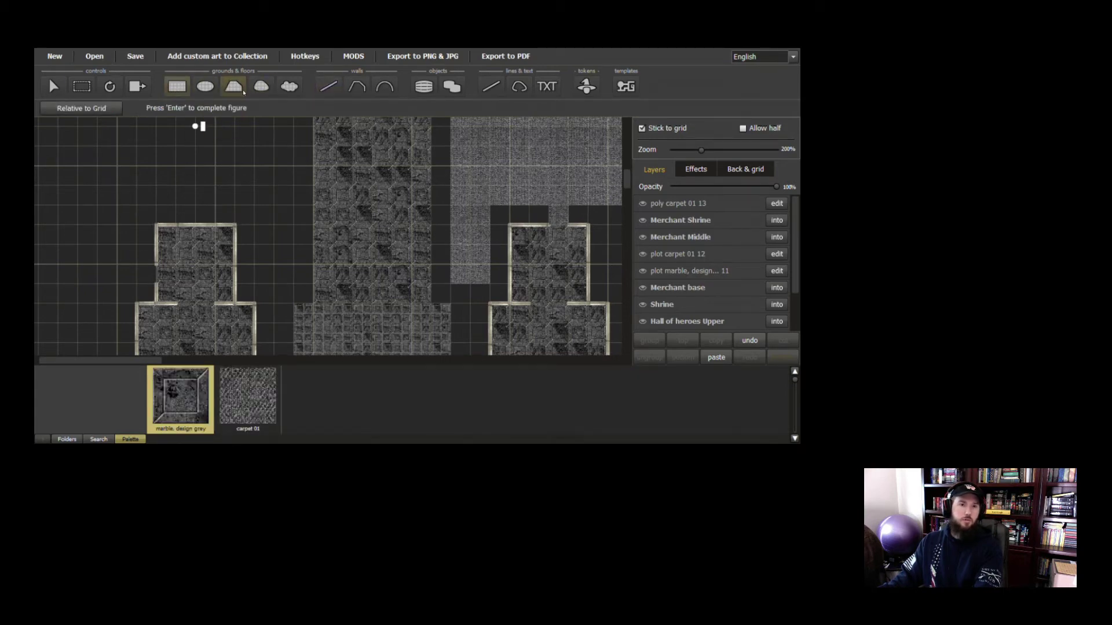
{"action": "left_click", "coordinate": [233, 87]}
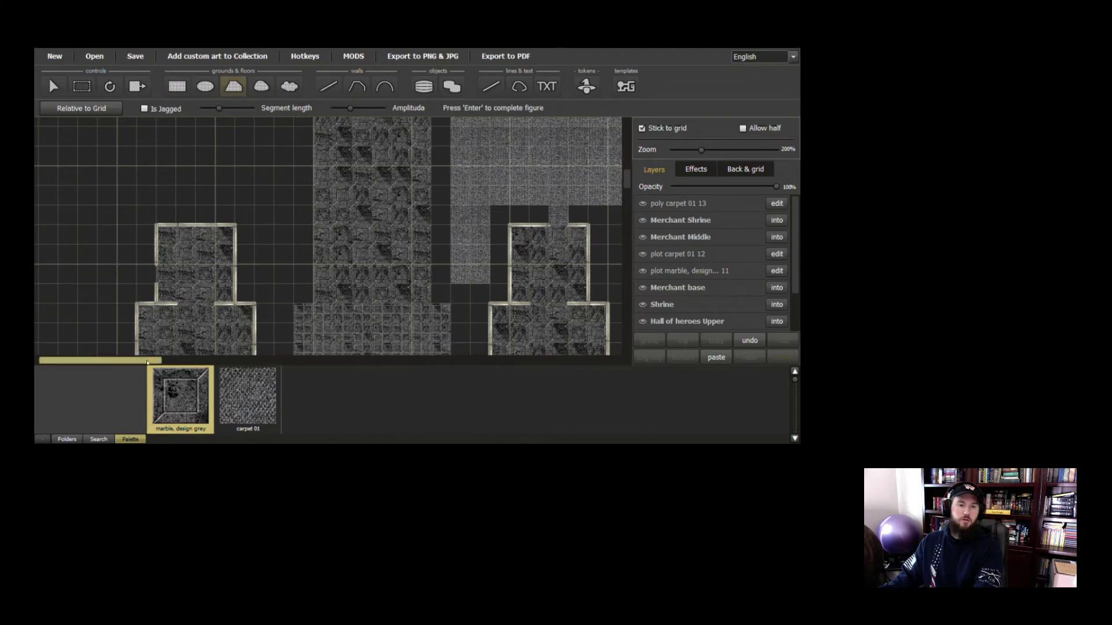
{"action": "scroll", "coordinate": [627, 181], "scroll_direction": "down", "scroll_amount": 5}
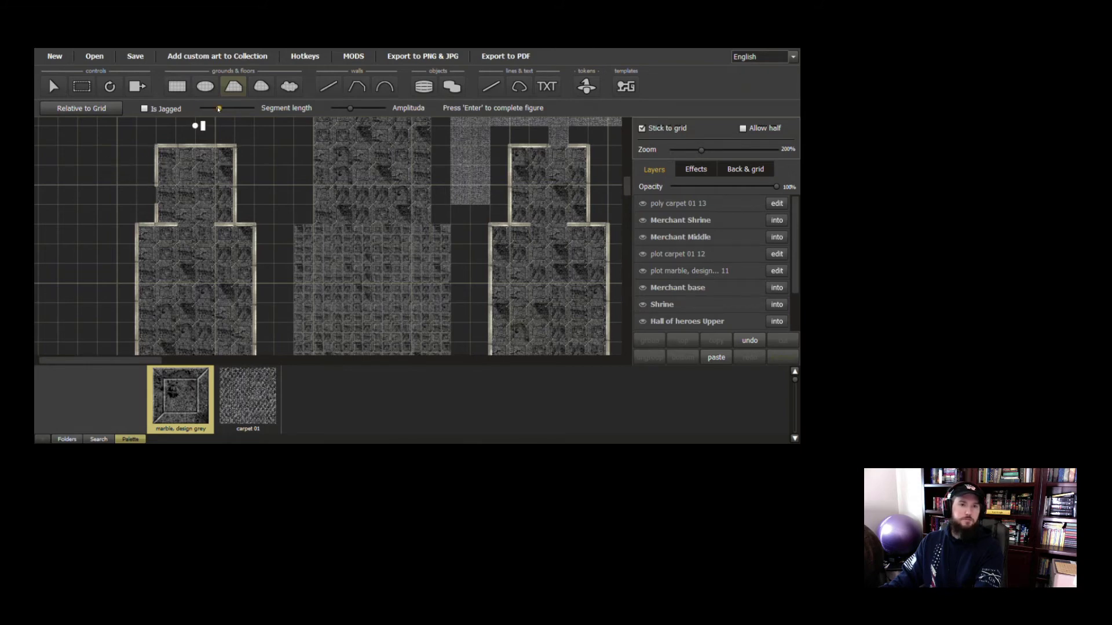
{"action": "left_click", "coordinate": [156, 184]}
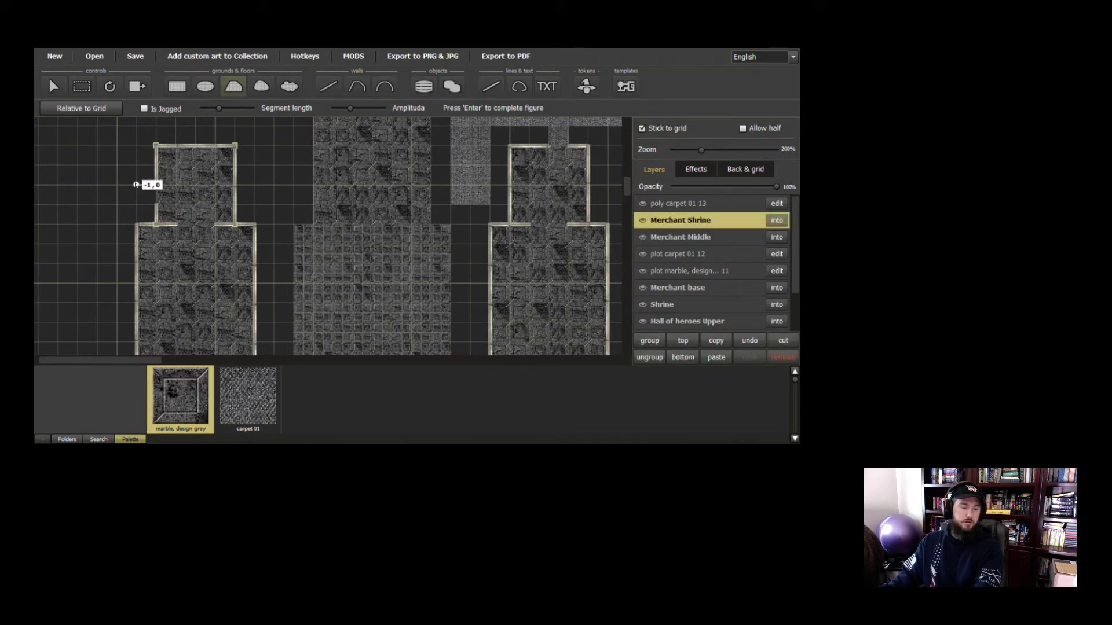
{"action": "left_click", "coordinate": [136, 184]}
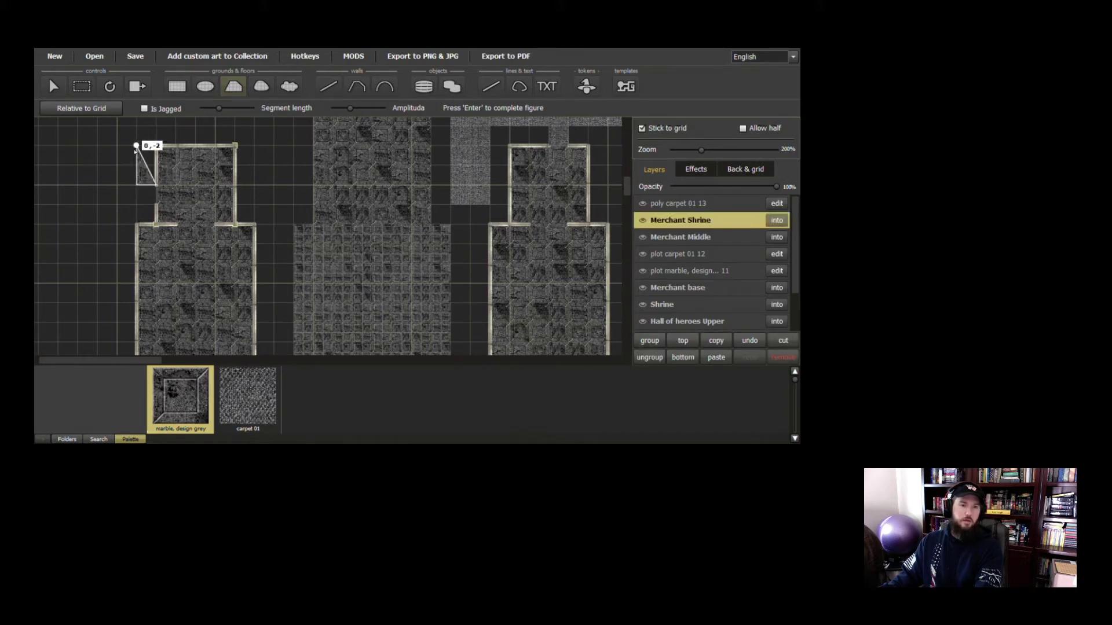
{"action": "left_click", "coordinate": [137, 126]}
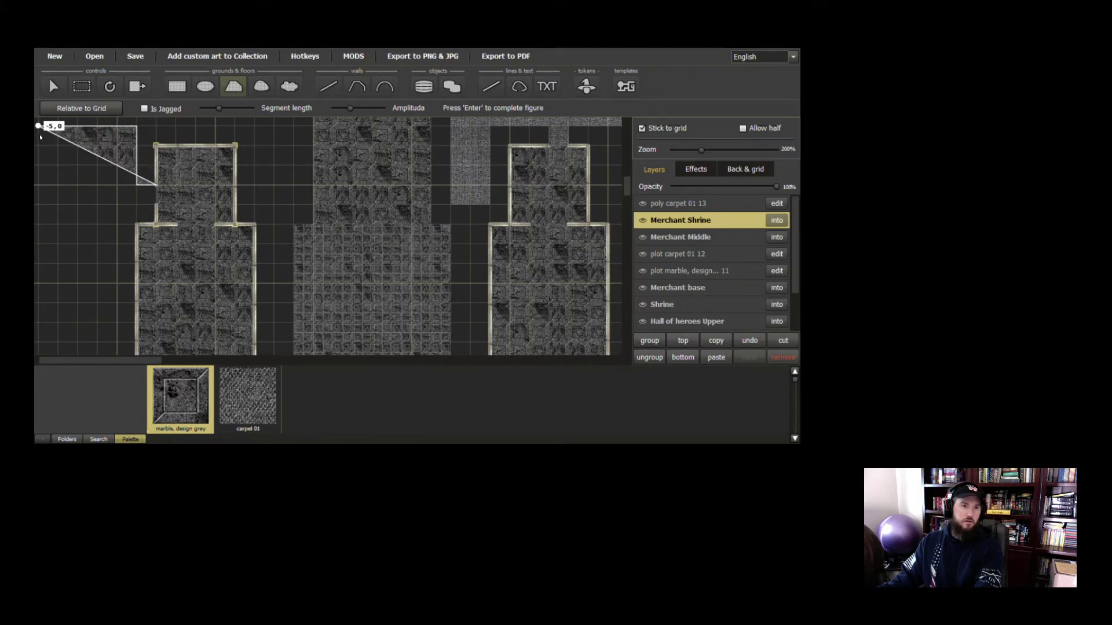
{"action": "left_click", "coordinate": [39, 129]}
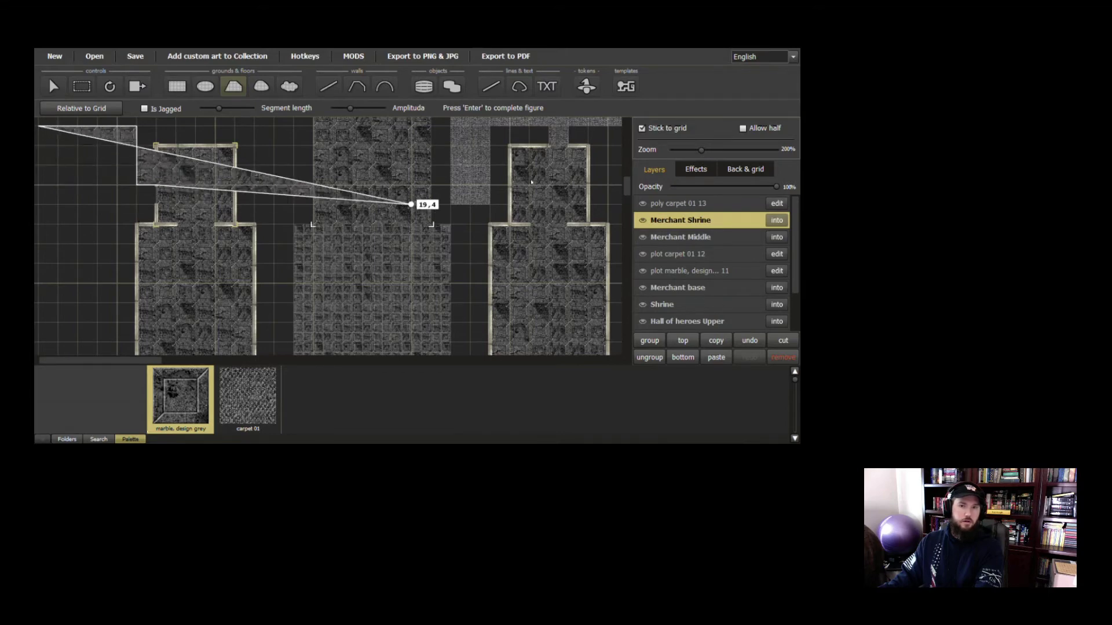
{"action": "left_click_drag", "start_coordinate": [628, 188], "coordinate": [629, 203]}
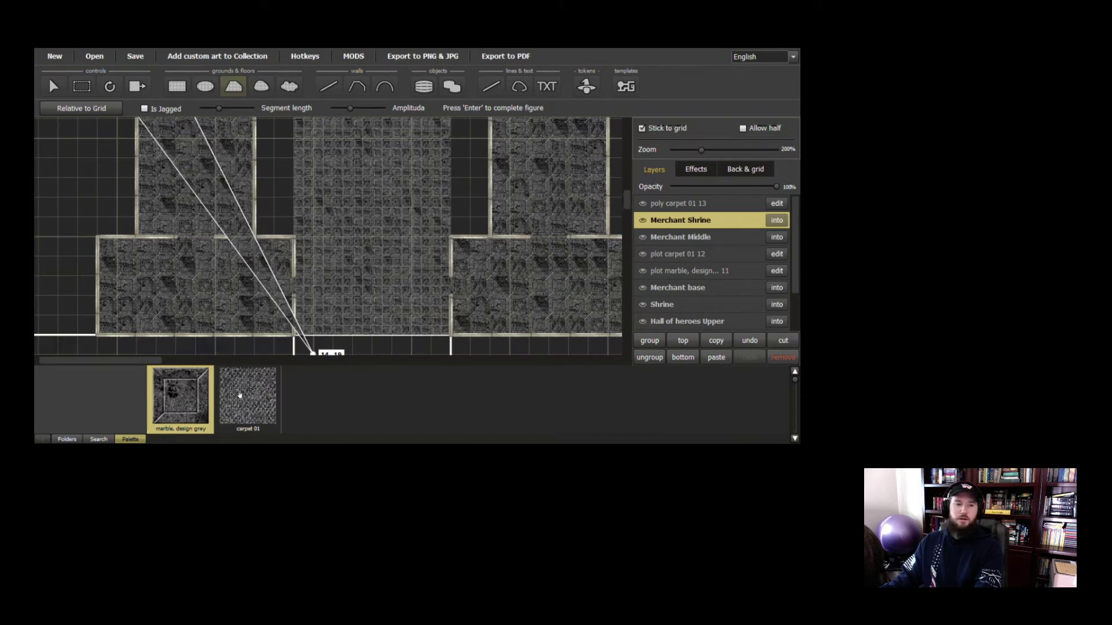
{"action": "left_click_drag", "start_coordinate": [129, 360], "coordinate": [126, 362]}
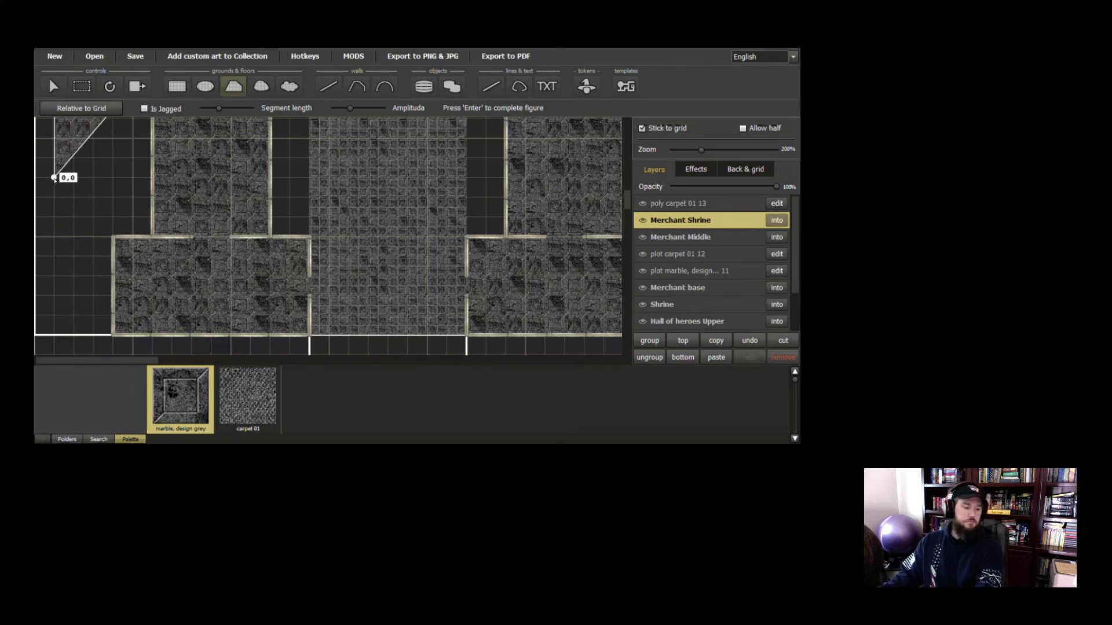
{"action": "left_click", "coordinate": [54, 178]}
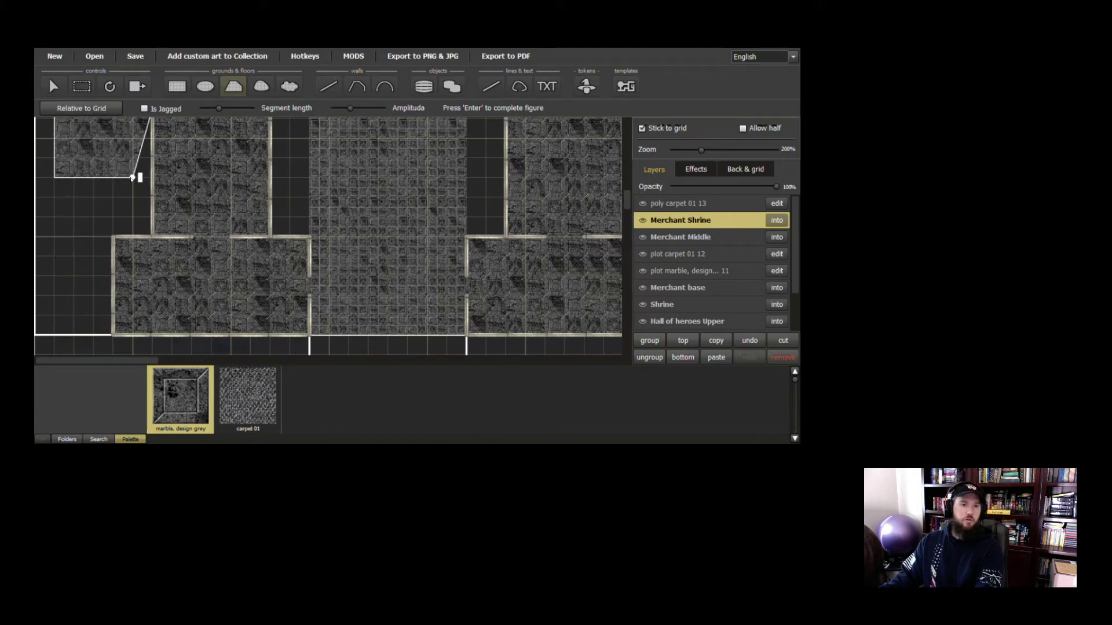
{"action": "mouse_move", "coordinate": [626, 199]}
{"action": "left_mouse_down"}
{"action": "mouse_move", "coordinate": [625, 169]}
{"action": "mouse_move", "coordinate": [625, 184]}
{"action": "left_mouse_up"}
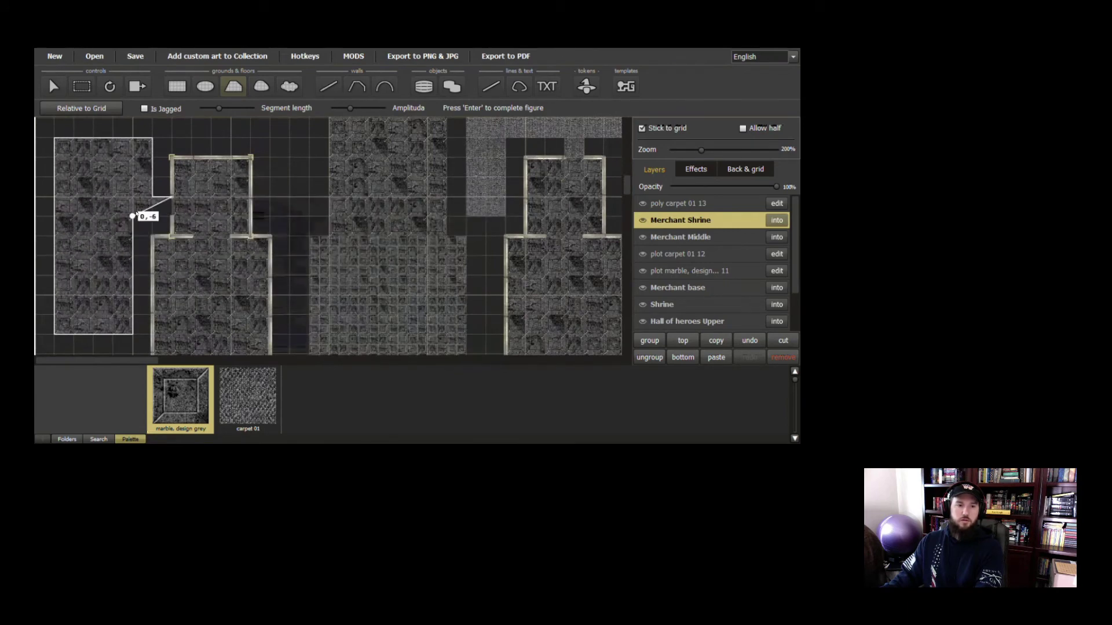
{"action": "left_click", "coordinate": [133, 216]}
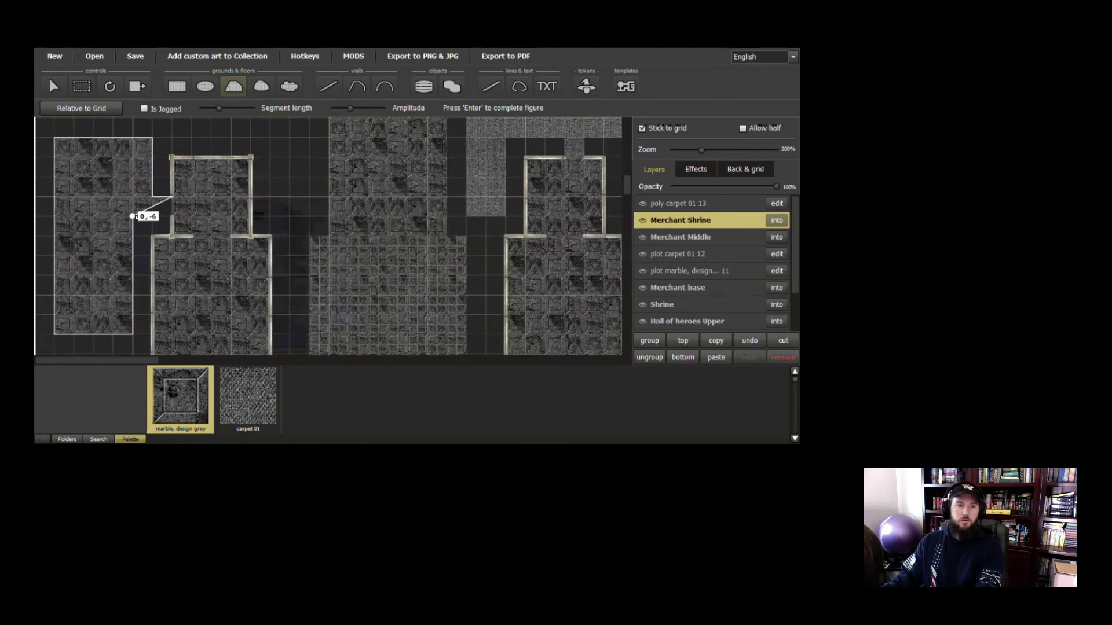
{"action": "left_click", "coordinate": [172, 216]}
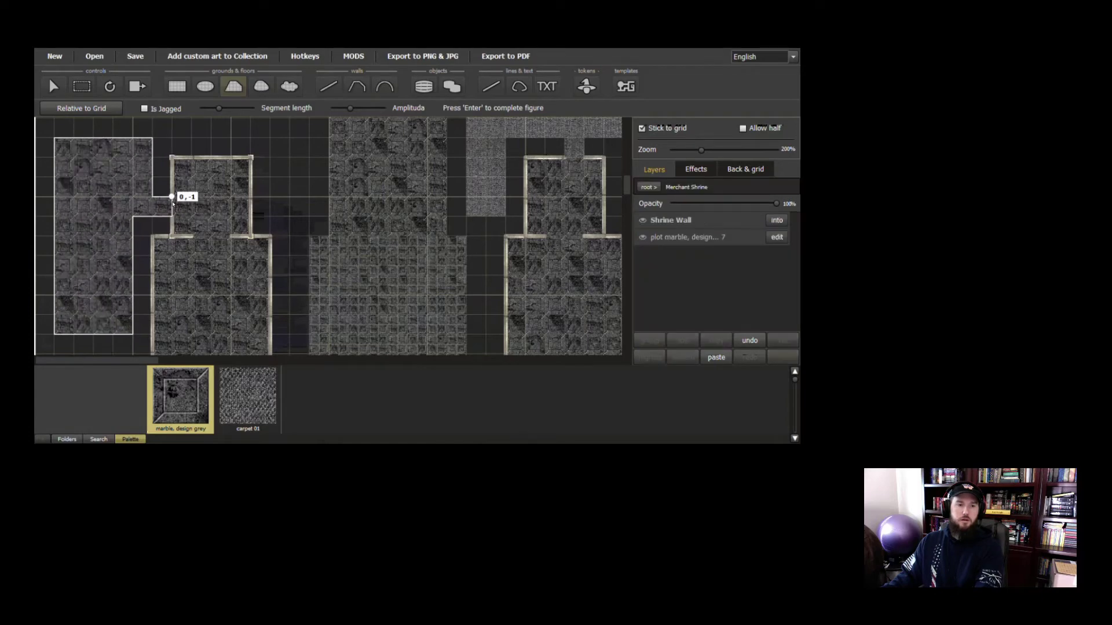
{"action": "left_click", "coordinate": [172, 197]}
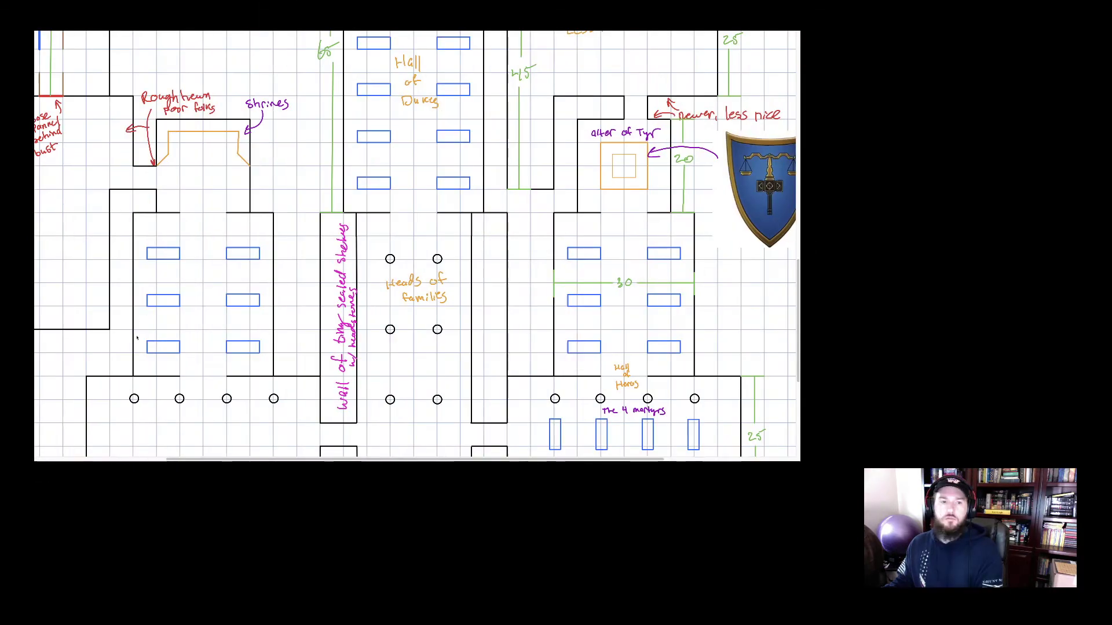
Check the rough-hewn western room and its surroundings on the hand-drawn floor plan, then return to the map's northern area
{"action": "scroll", "coordinate": [580, 444], "scroll_direction": "left", "scroll_amount": 5}
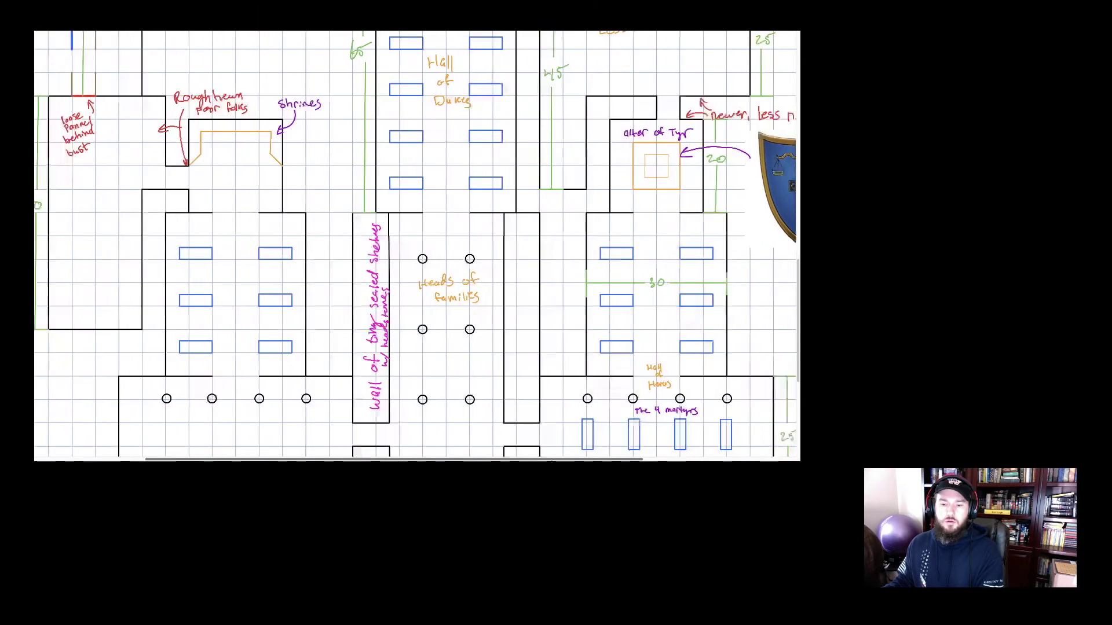
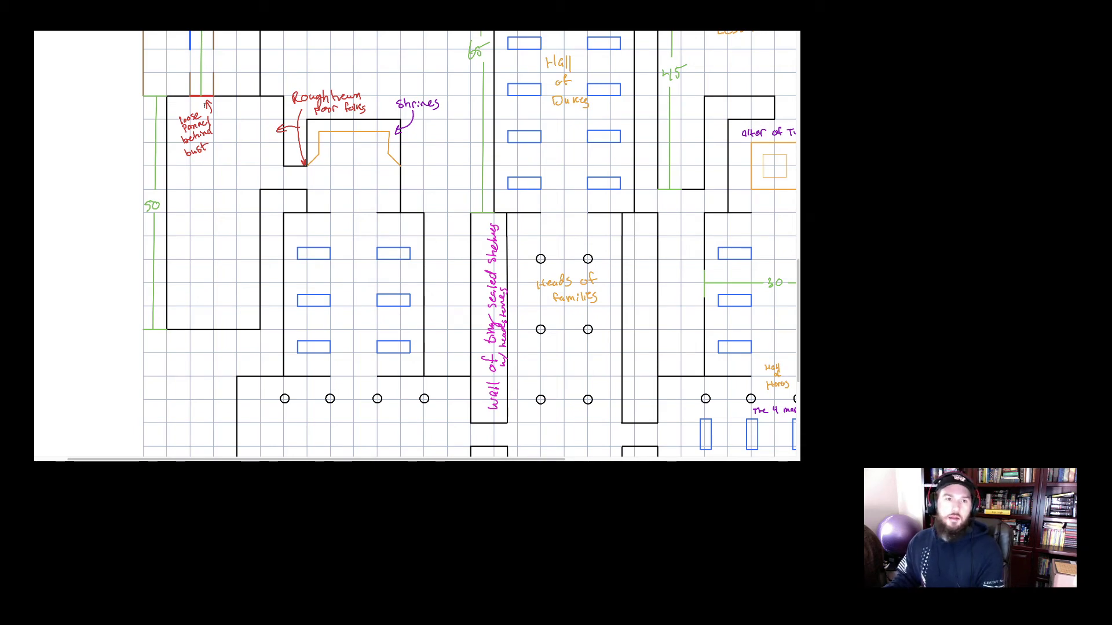
{"action": "key", "text": "alt+Tab"}
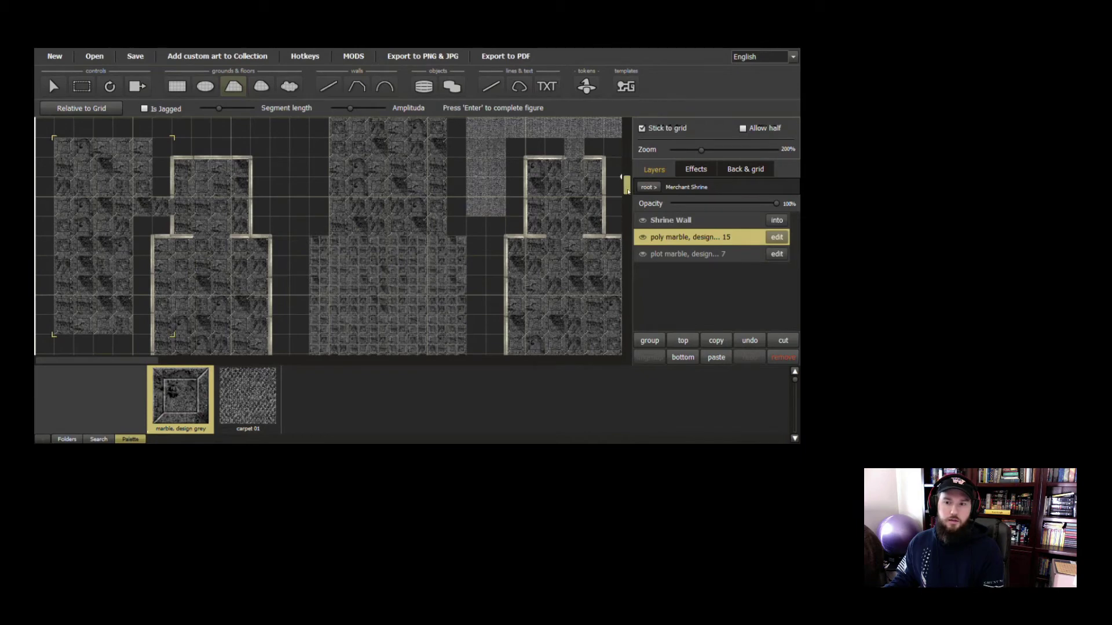
{"action": "left_click_drag", "start_coordinate": [628, 190], "coordinate": [626, 172]}
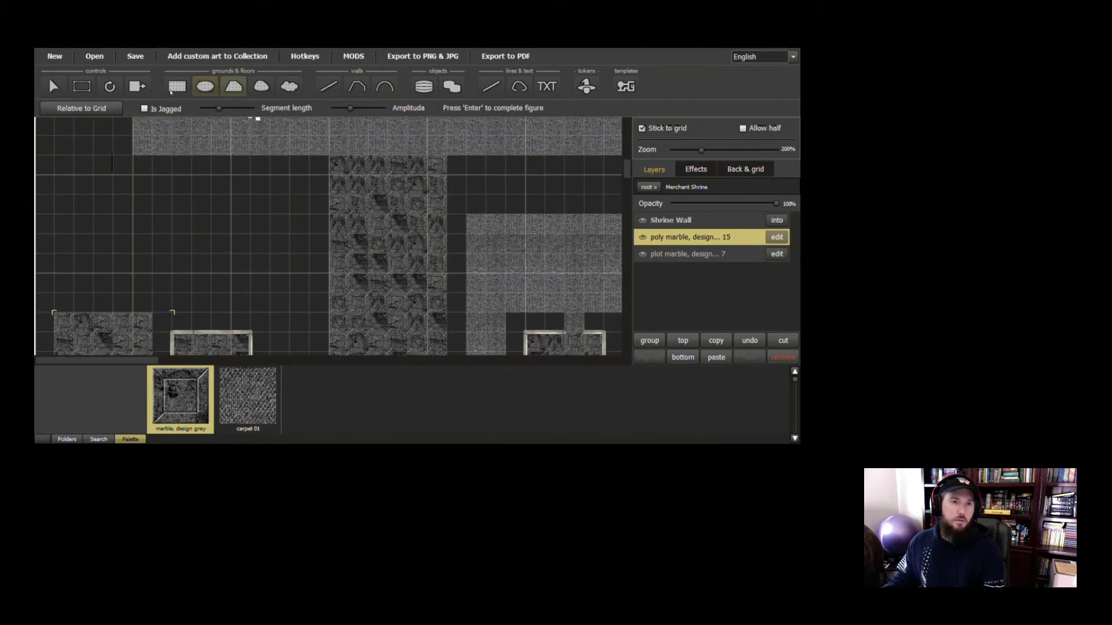
{"action": "left_click", "coordinate": [176, 90]}
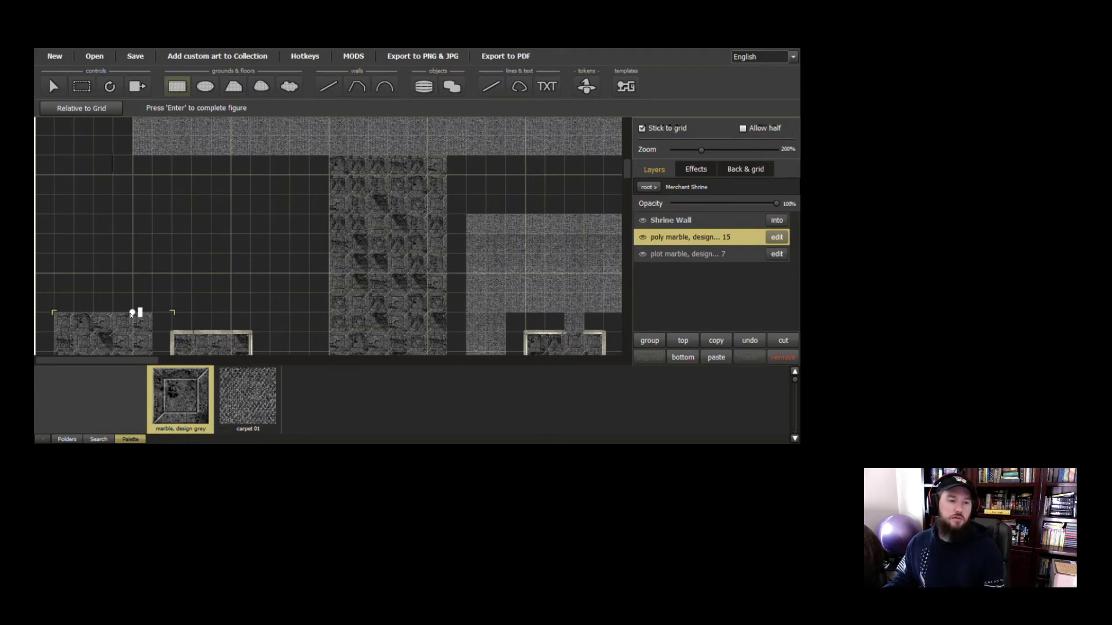
{"action": "left_click", "coordinate": [132, 313]}
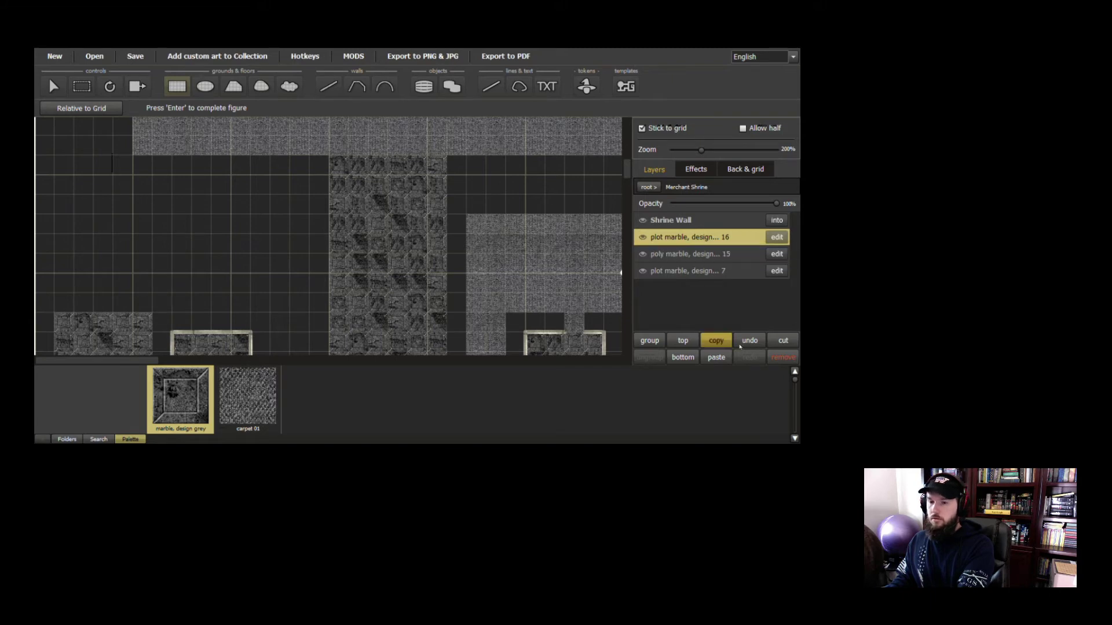
{"action": "left_click", "coordinate": [783, 357]}
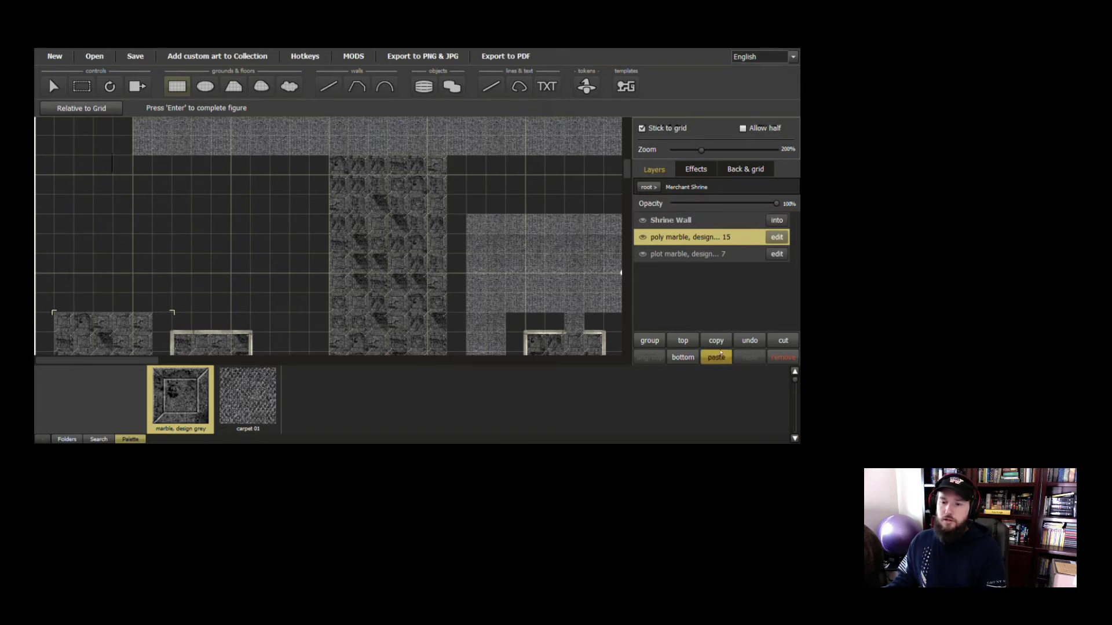
Move the western room's marble polygon floor out of the Merchant Shrine group to the root level
{"action": "left_click", "coordinate": [782, 340]}
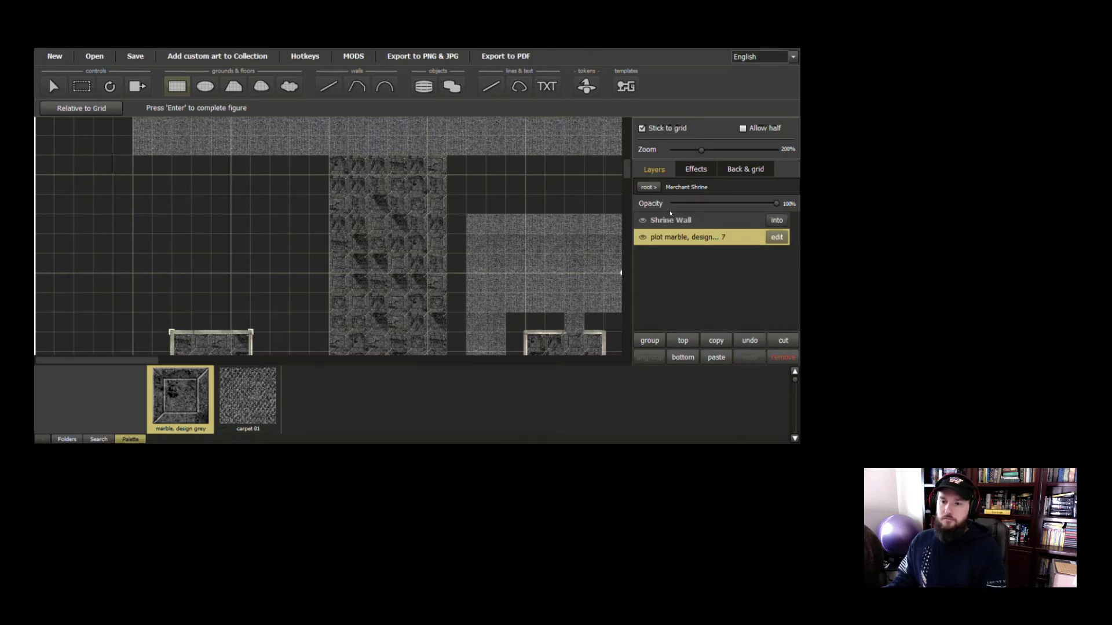
{"action": "left_click", "coordinate": [648, 187]}
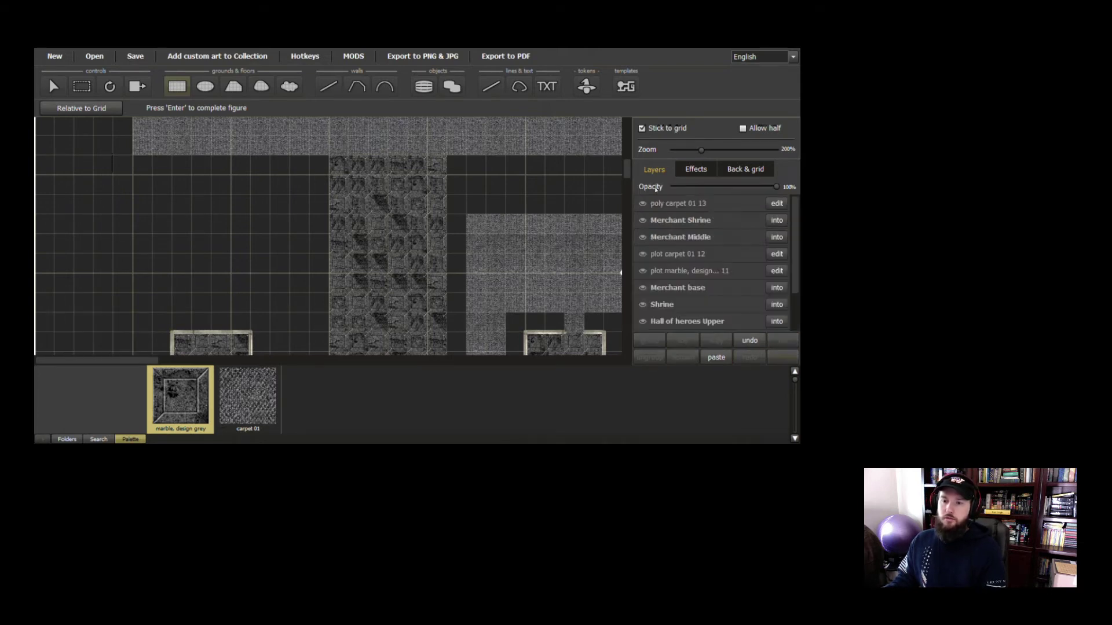
{"action": "left_click", "coordinate": [716, 357]}
Rename the moved marble polygon layer as Poor Merchant Floor
{"action": "double_click", "coordinate": [674, 204]}
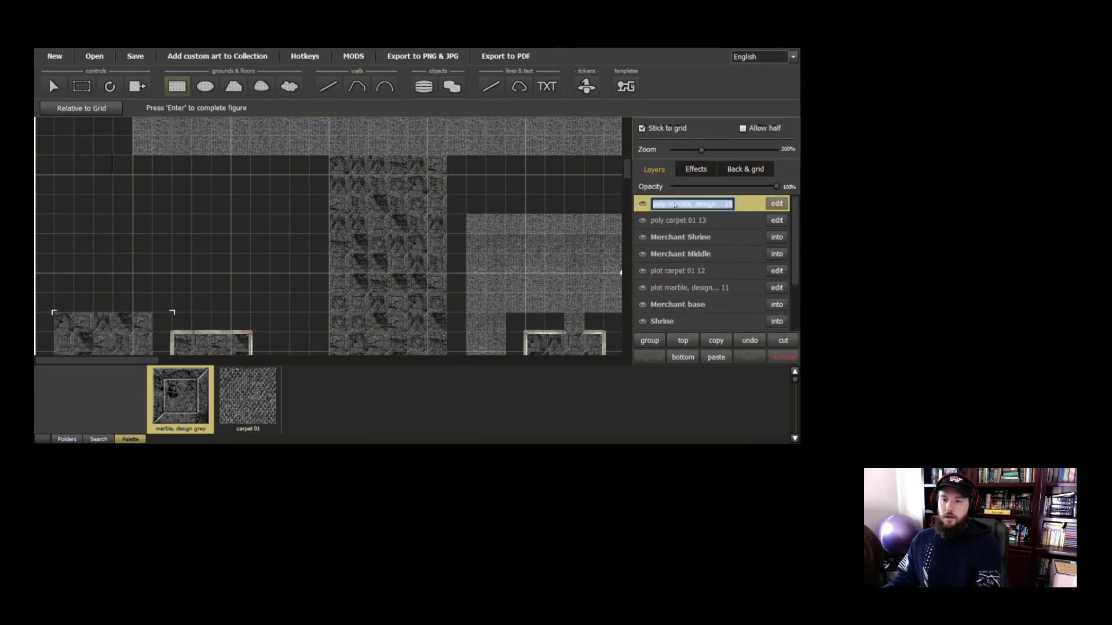
{"action": "key", "text": "BackSpace"}
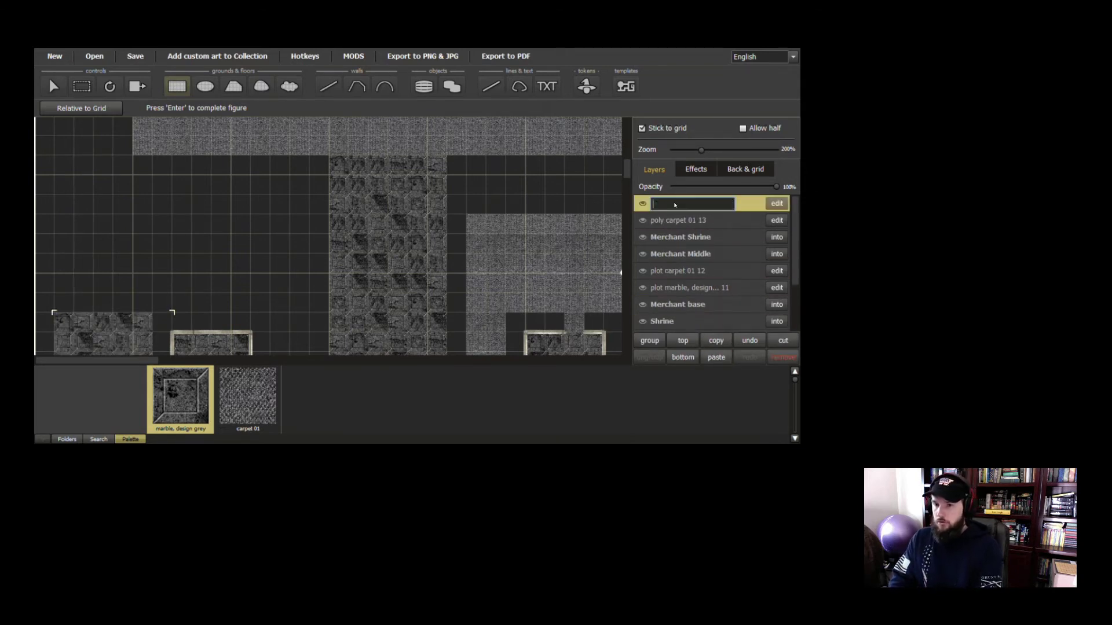
{"action": "type", "text": "Poor Mer"}
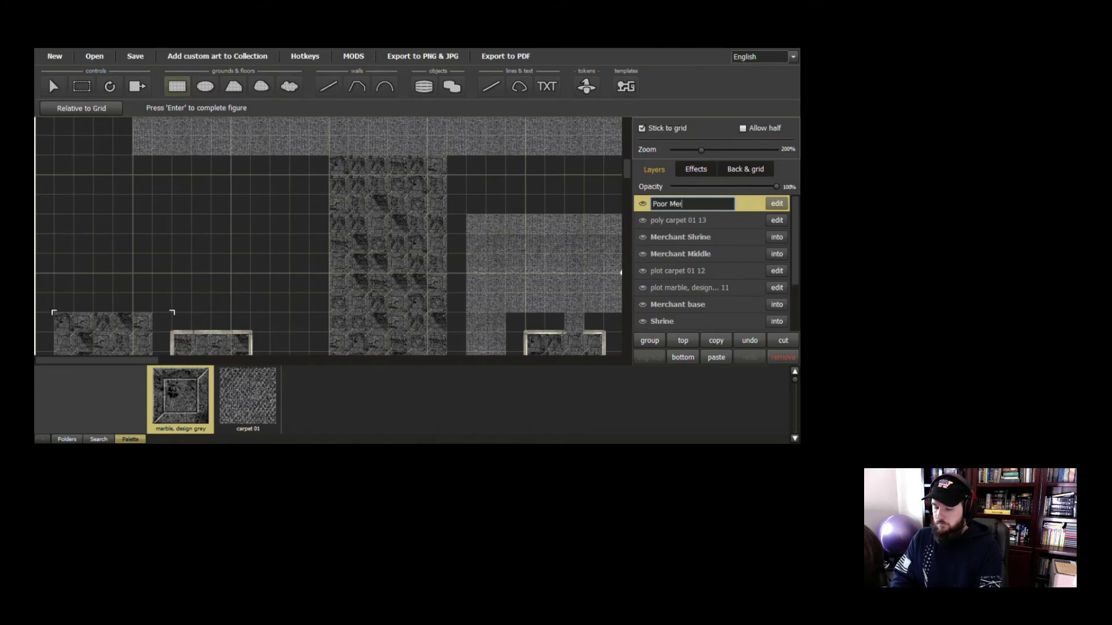
{"action": "type", "text": "chant Floor"}
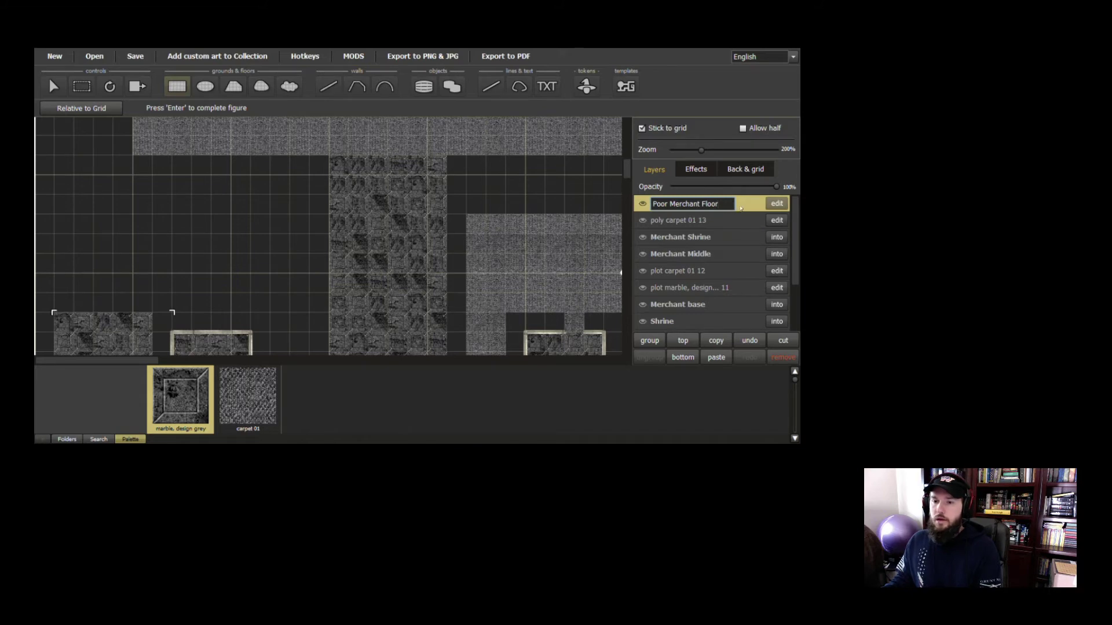
{"action": "key", "text": "Return"}
Rename the layer poly carpet 01 13 as Lesser Warrior Floor
{"action": "left_click", "coordinate": [692, 224]}
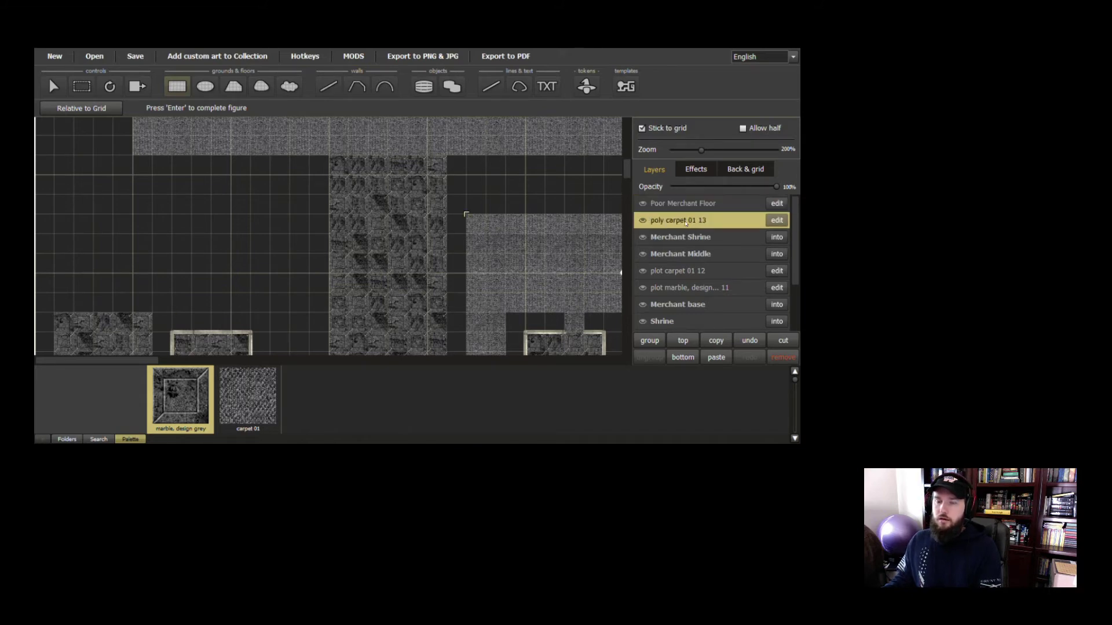
{"action": "double_click", "coordinate": [686, 223]}
{"action": "type", "text": "Le"}
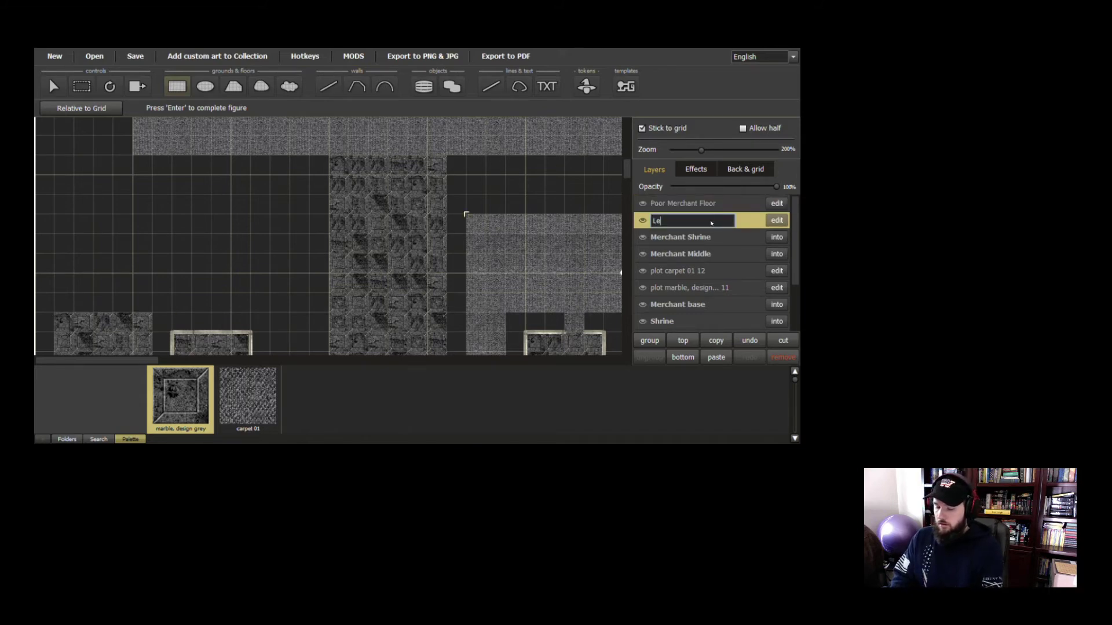
{"action": "type", "text": "sse rWarrior"}
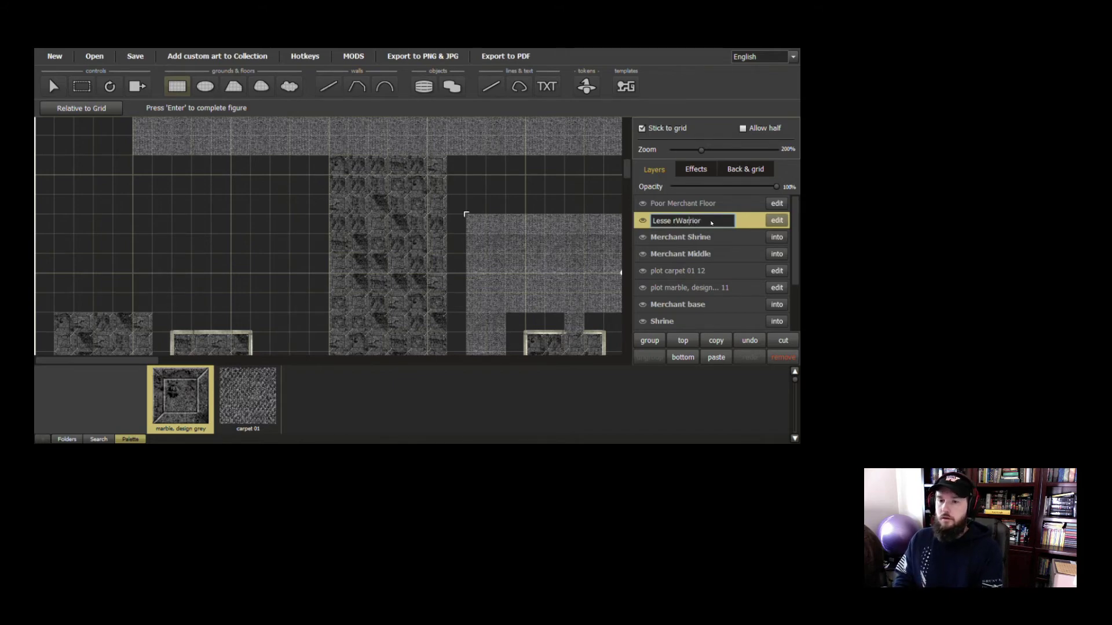
{"action": "key", "text": "Left"}
{"action": "key", "text": "Left"}
{"action": "key", "text": "Left"}
{"action": "key", "text": "Left"}
{"action": "key", "text": "BackSpace"}
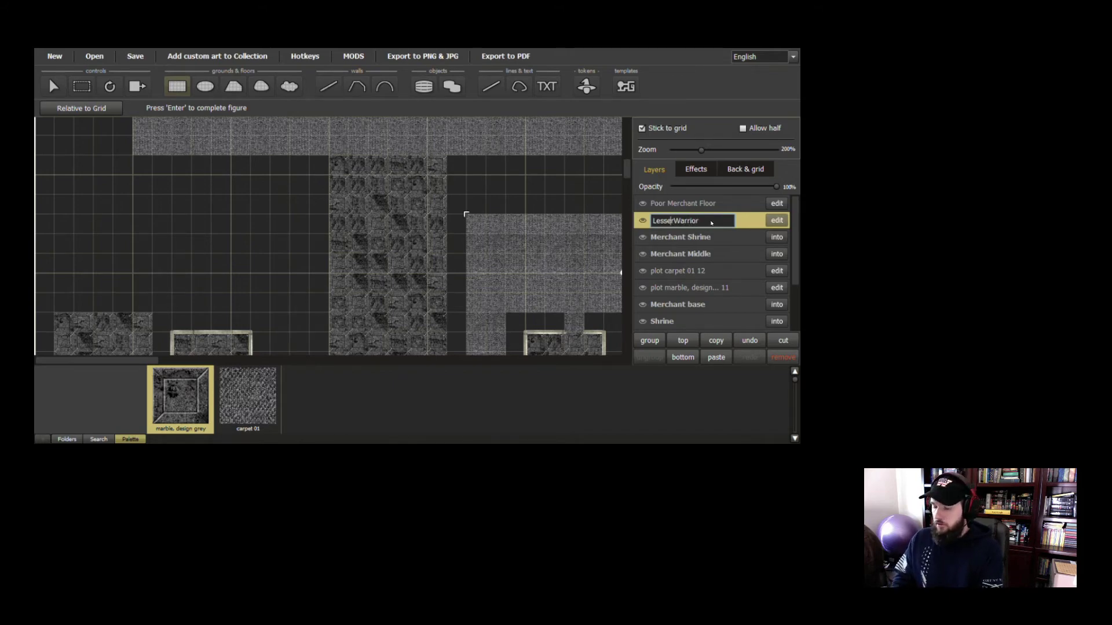
{"action": "key", "text": "Right"}
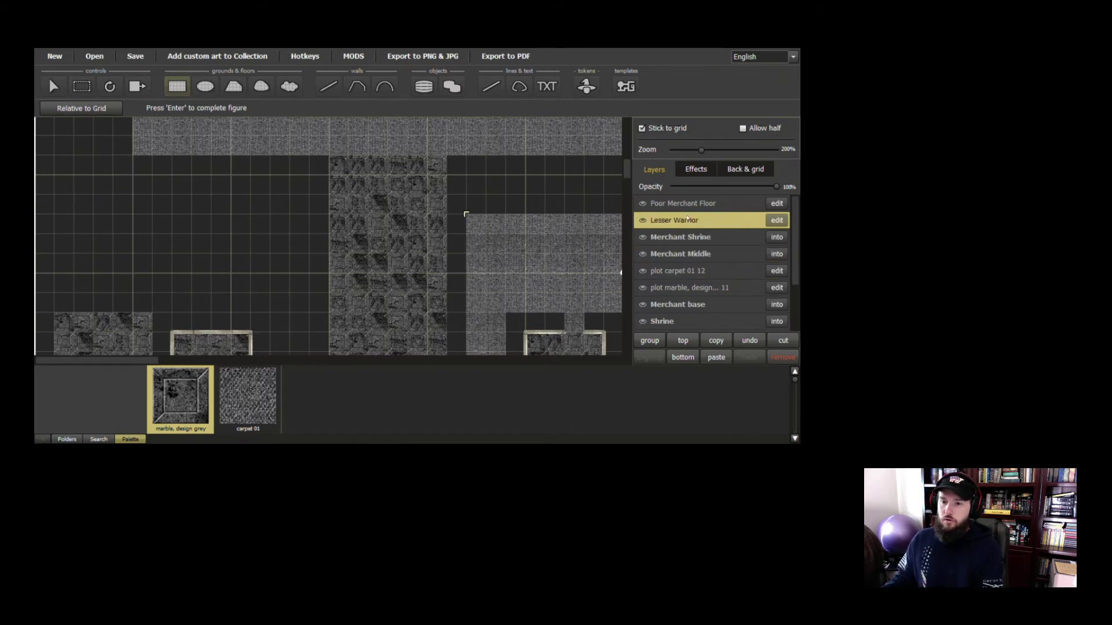
{"action": "triple_click", "coordinate": [705, 220]}
{"action": "left_click", "coordinate": [704, 220]}
{"action": "type", "text": "Floor"}
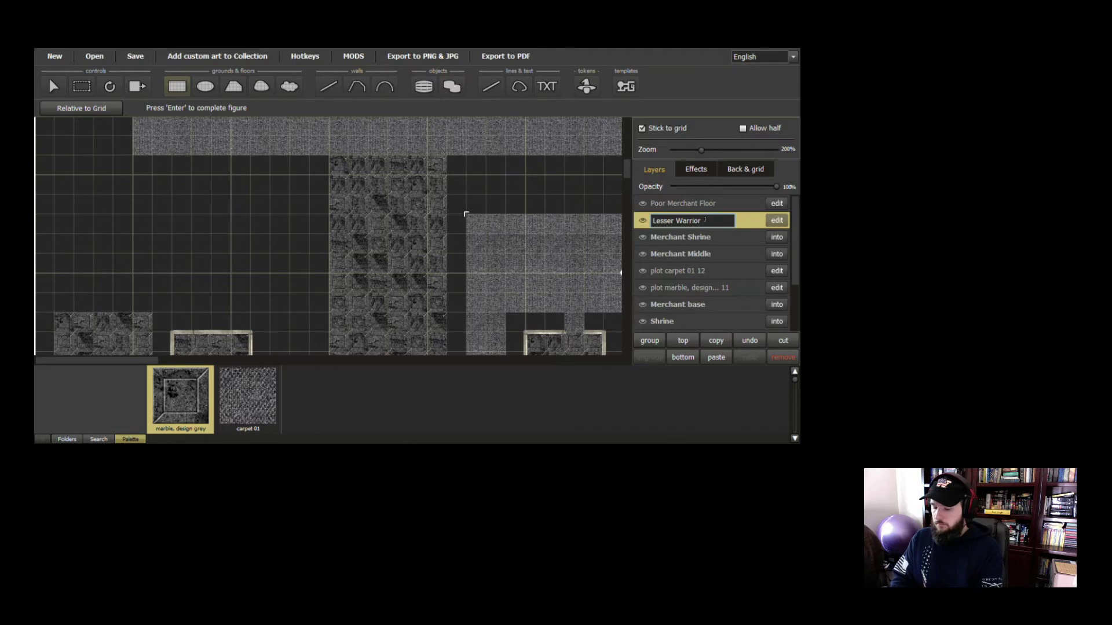
{"action": "key", "text": "Return"}
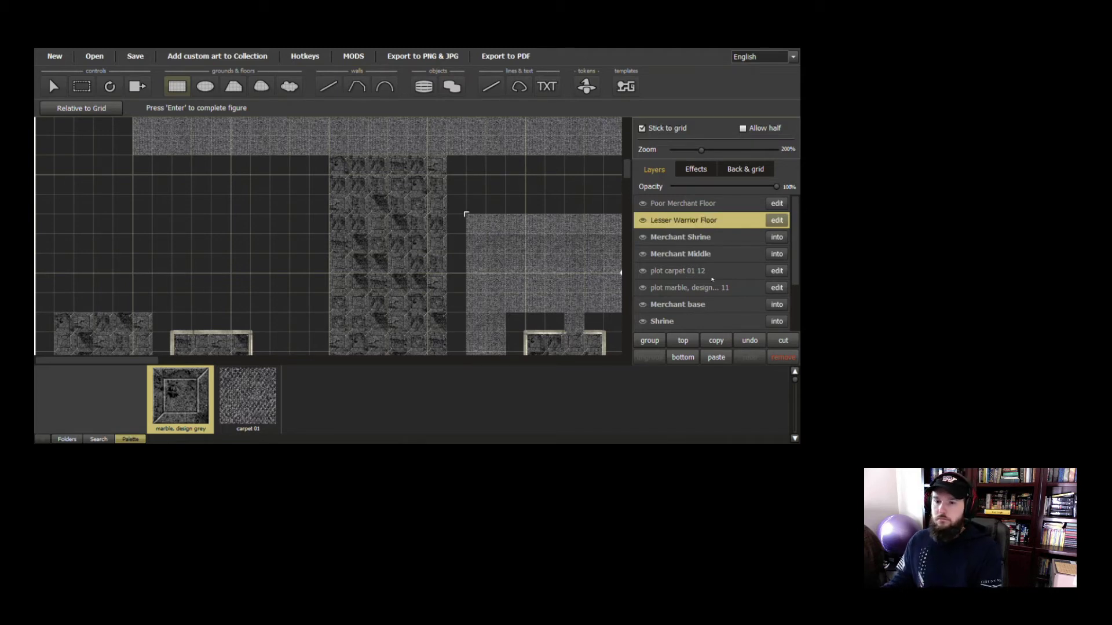
Identify the large northern carpet floor's layer, plot carpet 01 12, by toggling its visibility, and rename it as Lesser Noble Floor
{"action": "left_click", "coordinate": [676, 273]}
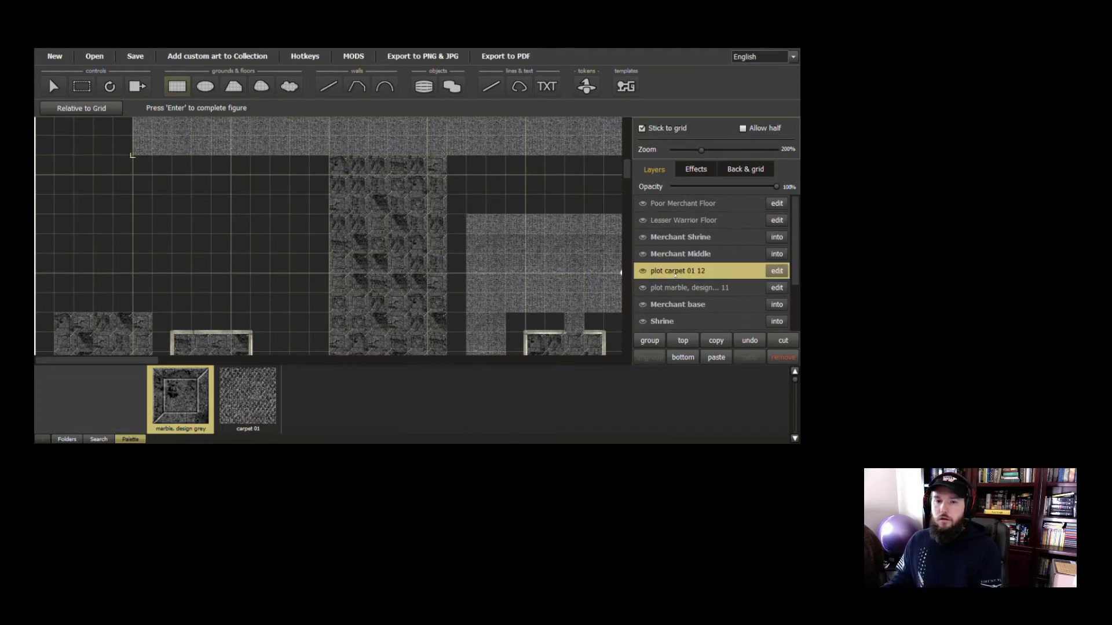
{"action": "left_click", "coordinate": [642, 272]}
{"action": "left_click", "coordinate": [642, 273]}
{"action": "triple_click", "coordinate": [663, 273]}
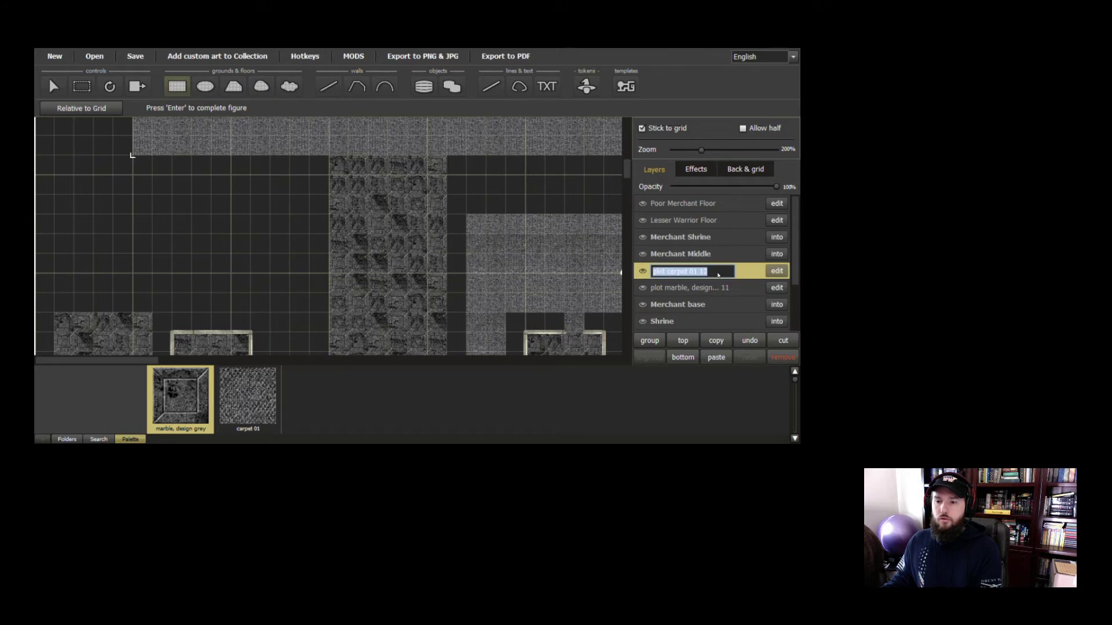
{"action": "type", "text": "Lesser "}
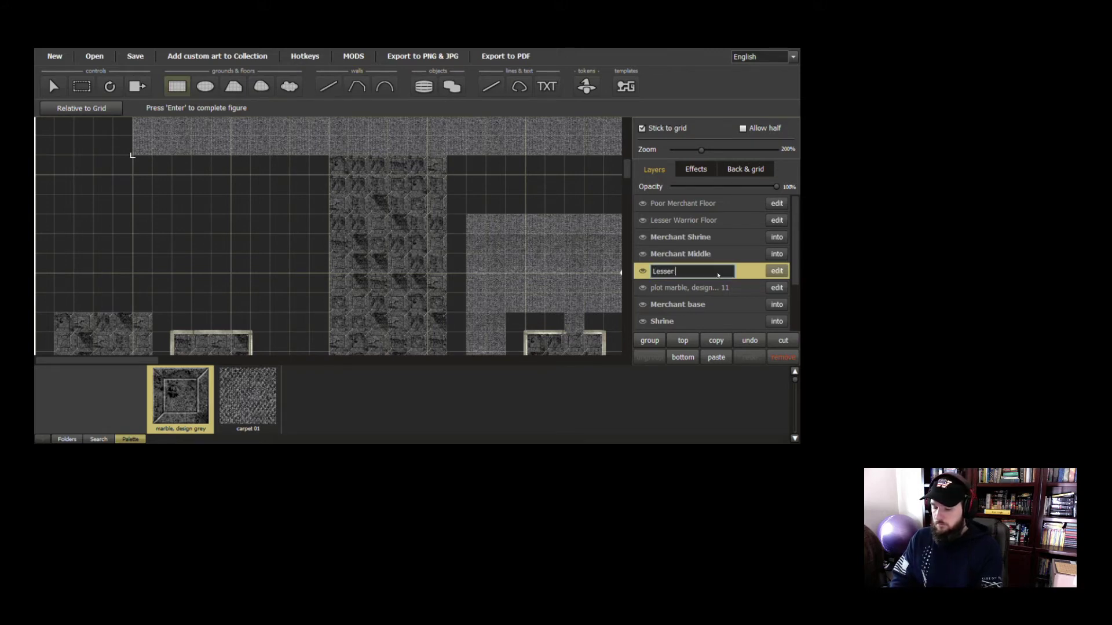
{"action": "type", "text": "Noble"}
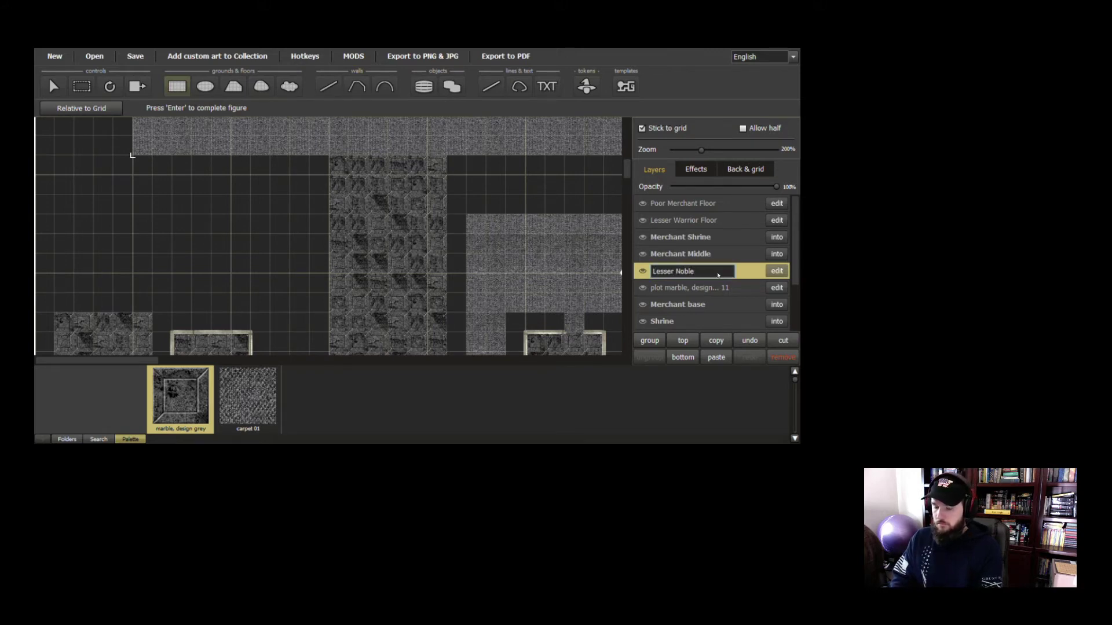
{"action": "type", "text": " Floor"}
{"action": "key", "text": "Return"}
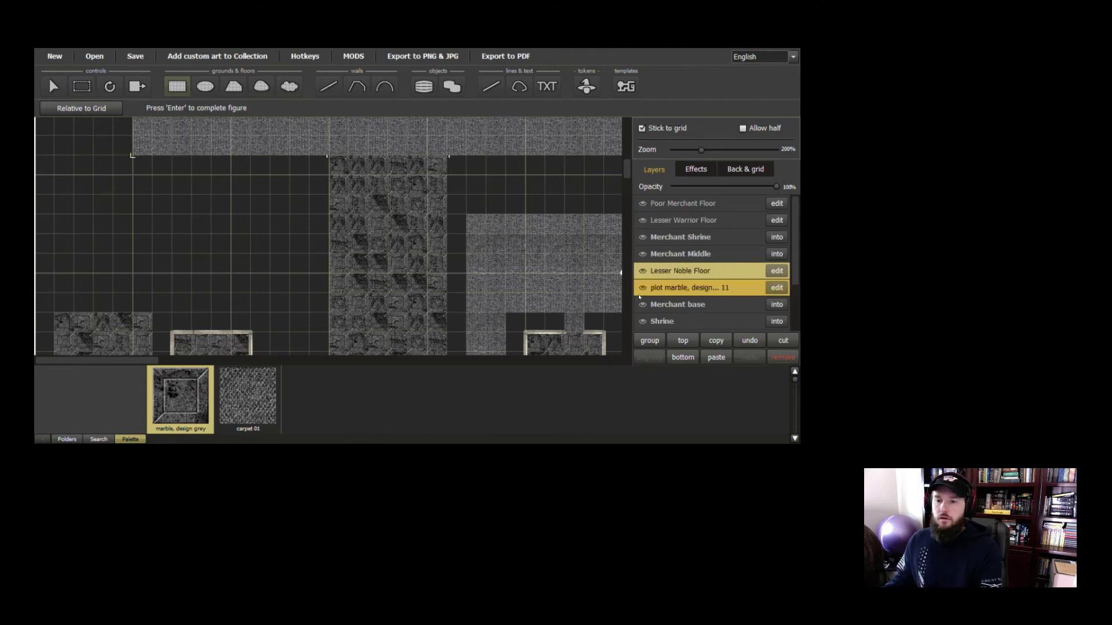
Identify the central corridor's marble floor layer by toggling its visibility, and rename it as Hall of Dukes Floor
{"action": "left_click", "coordinate": [648, 290]}
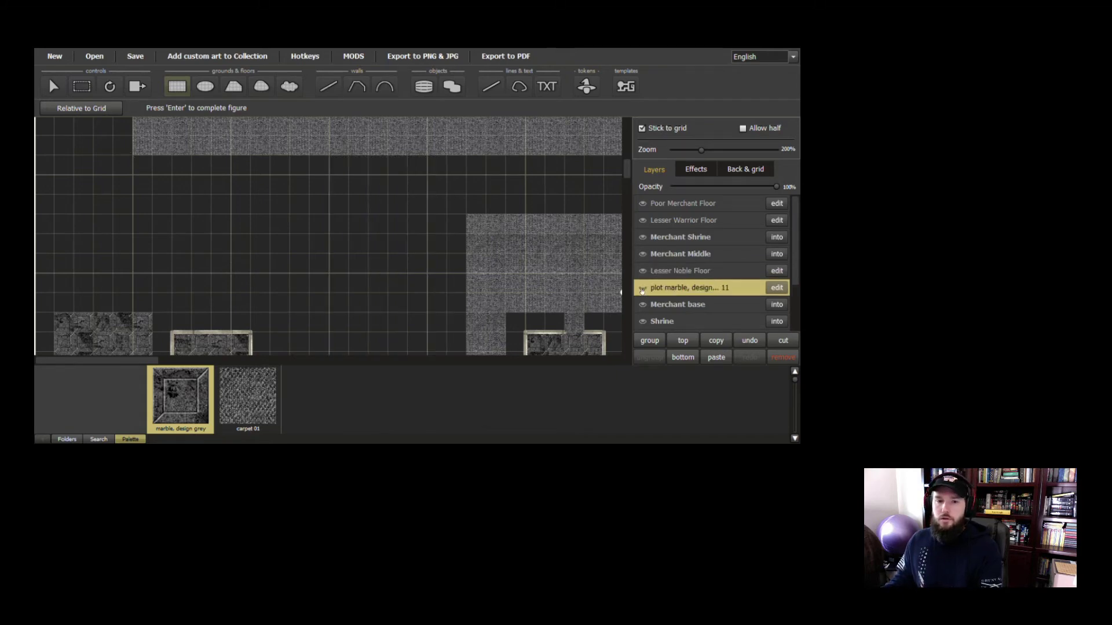
{"action": "double_click", "coordinate": [684, 288]}
{"action": "type", "text": "Hall"}
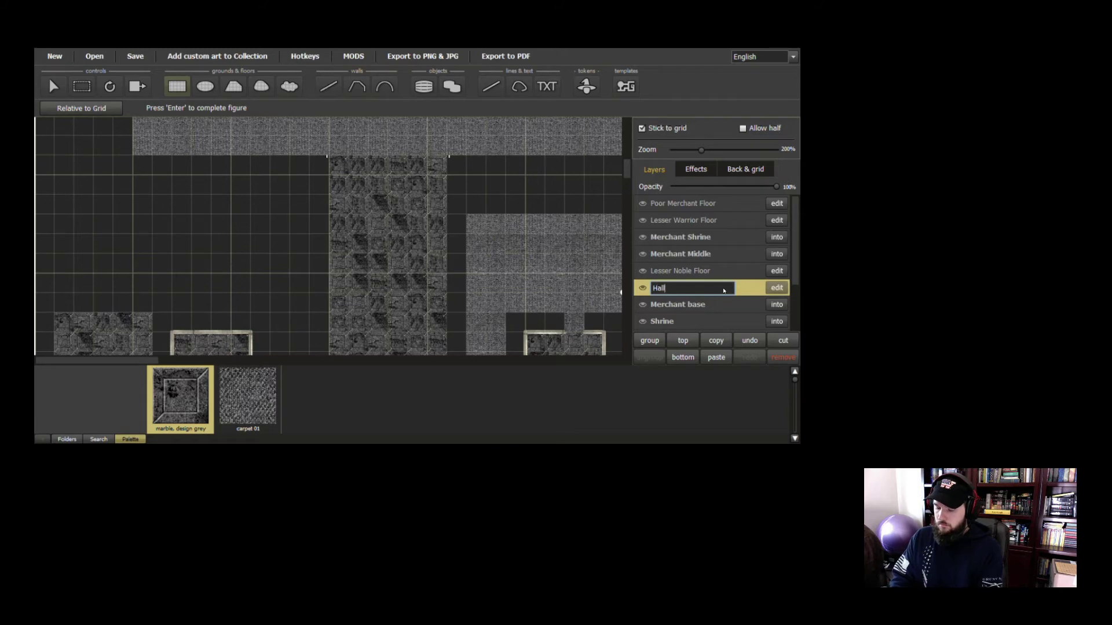
{"action": "type", "text": " of Dukes"}
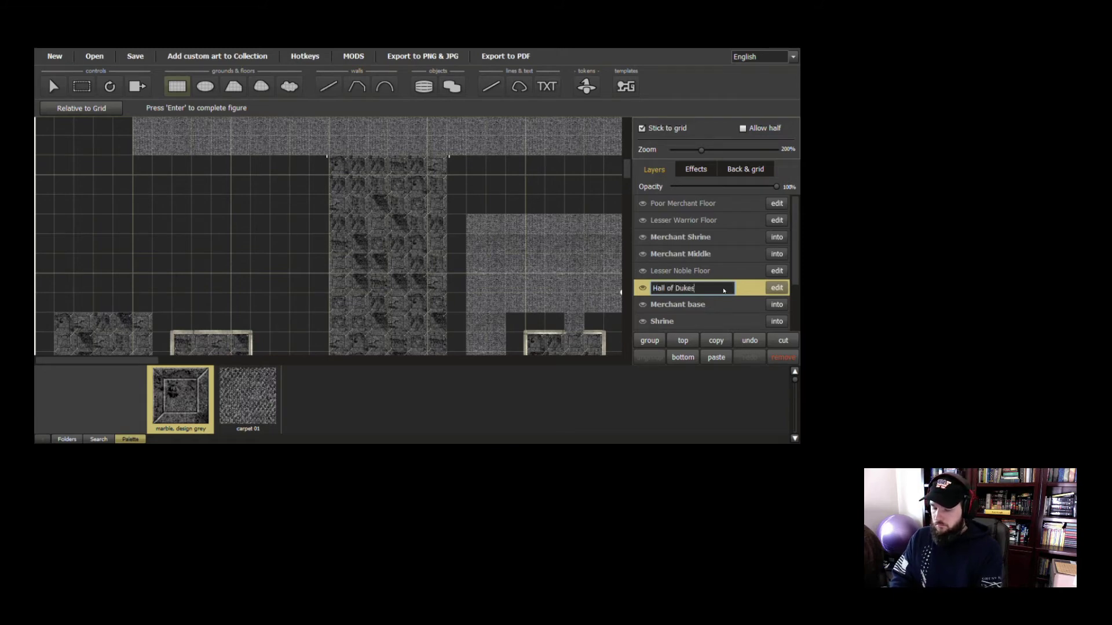
{"action": "type", "text": " Floor"}
{"action": "key", "text": "Return"}
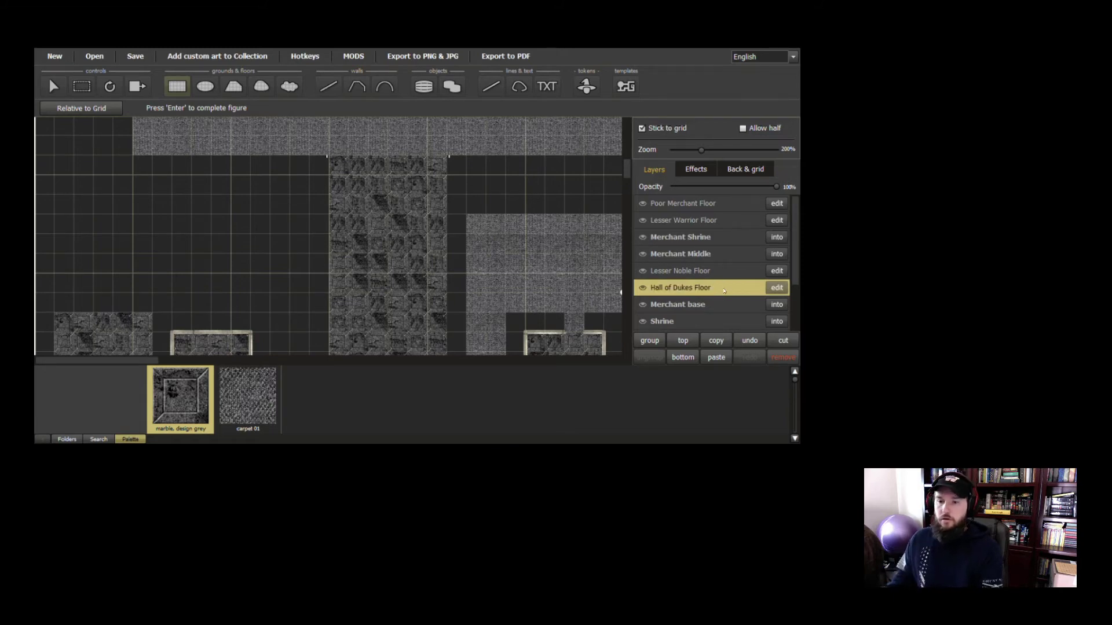
Rename the layer plot brick, black 4 as Entry Hall Floor
{"action": "scroll", "coordinate": [778, 280], "scroll_direction": "down", "scroll_amount": 4}
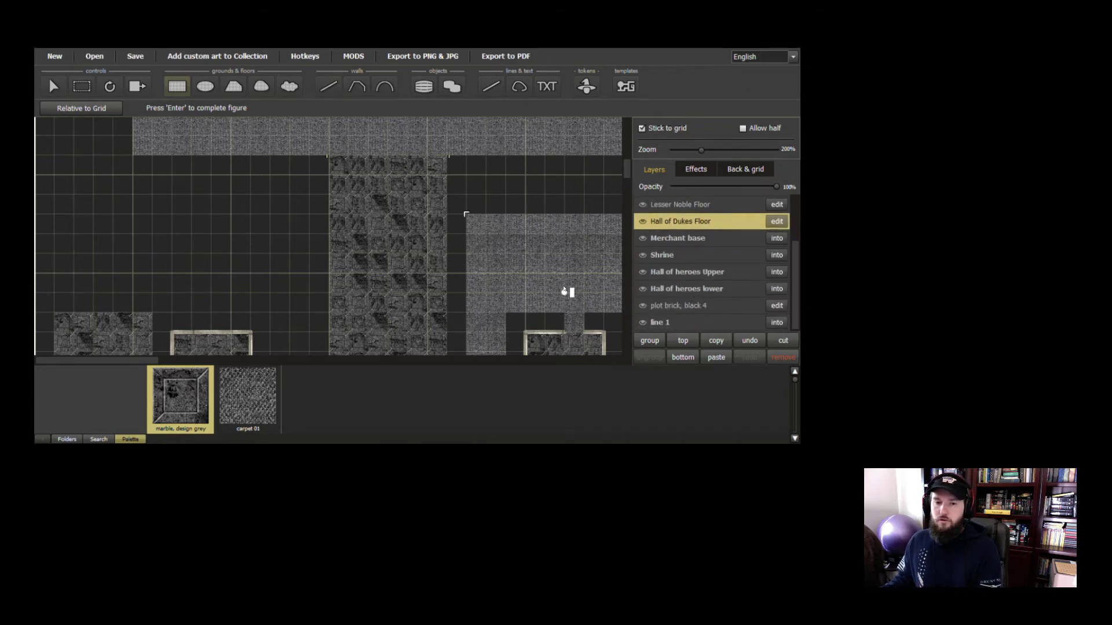
{"action": "scroll", "coordinate": [564, 292], "scroll_direction": "down", "scroll_amount": 2}
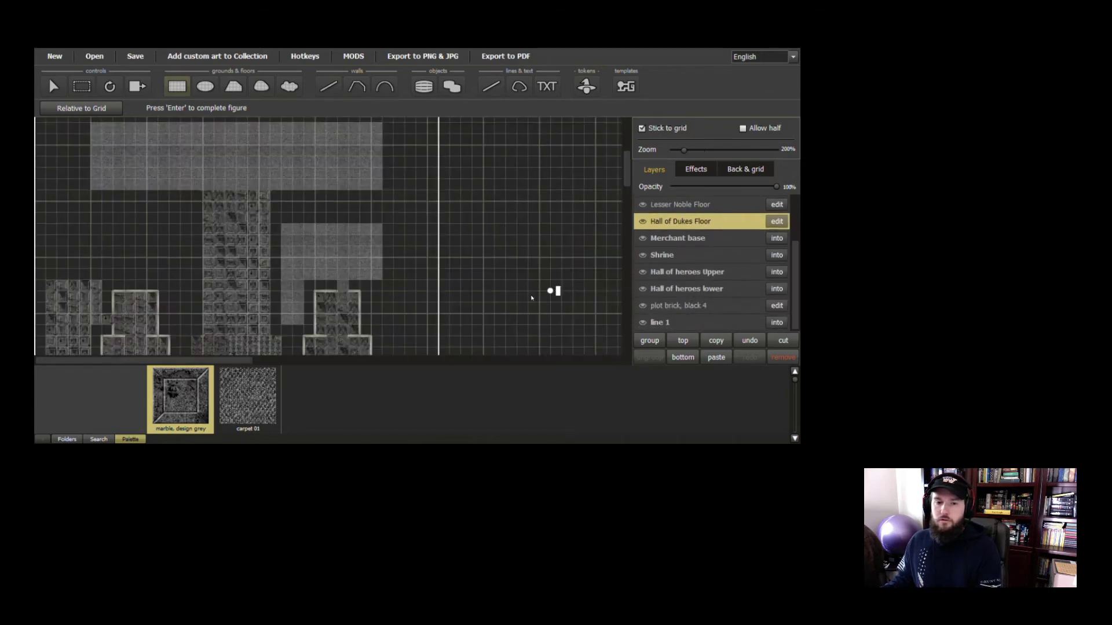
{"action": "left_click", "coordinate": [643, 308]}
{"action": "left_click", "coordinate": [681, 307]}
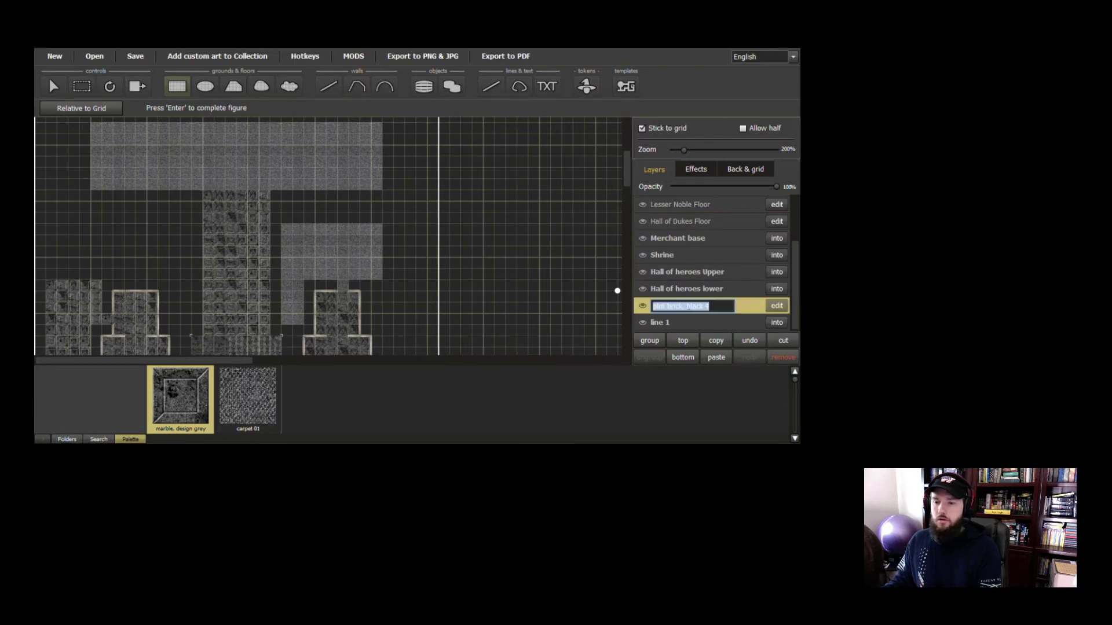
{"action": "type", "text": "Entry "}
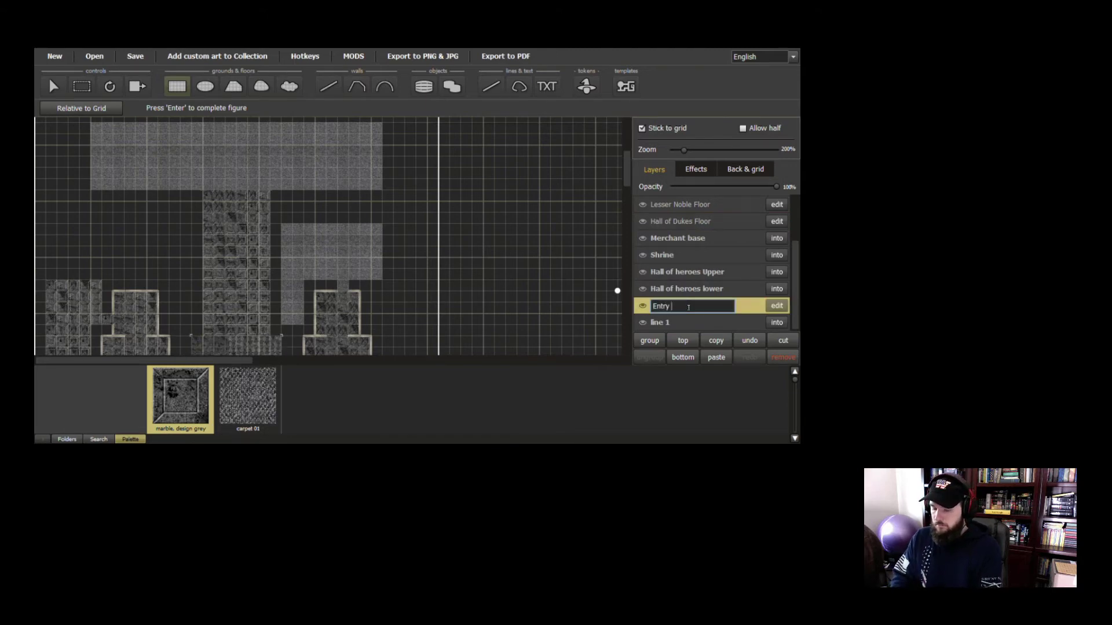
{"action": "type", "text": "Hall Floor"}
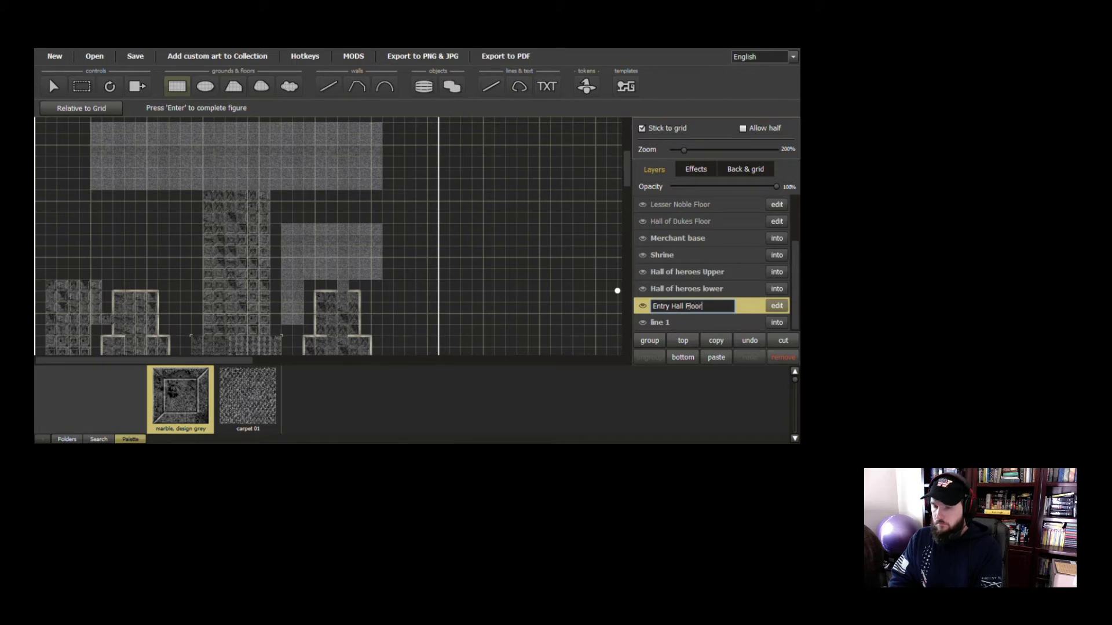
{"action": "key", "text": "Return"}
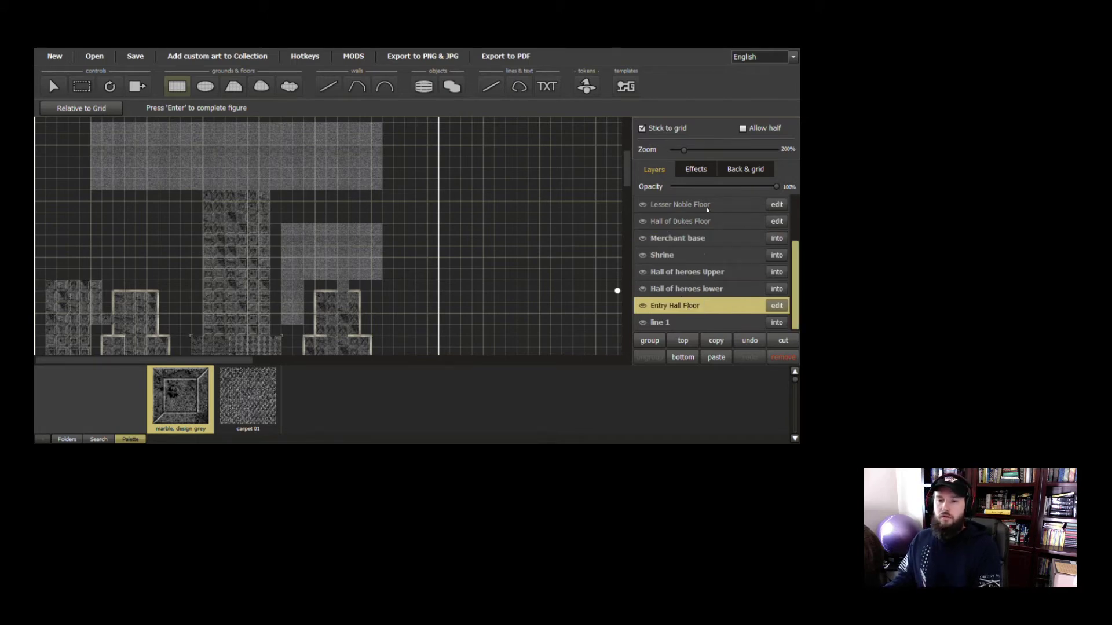
{"action": "left_click_drag", "start_coordinate": [796, 284], "coordinate": [792, 264]}
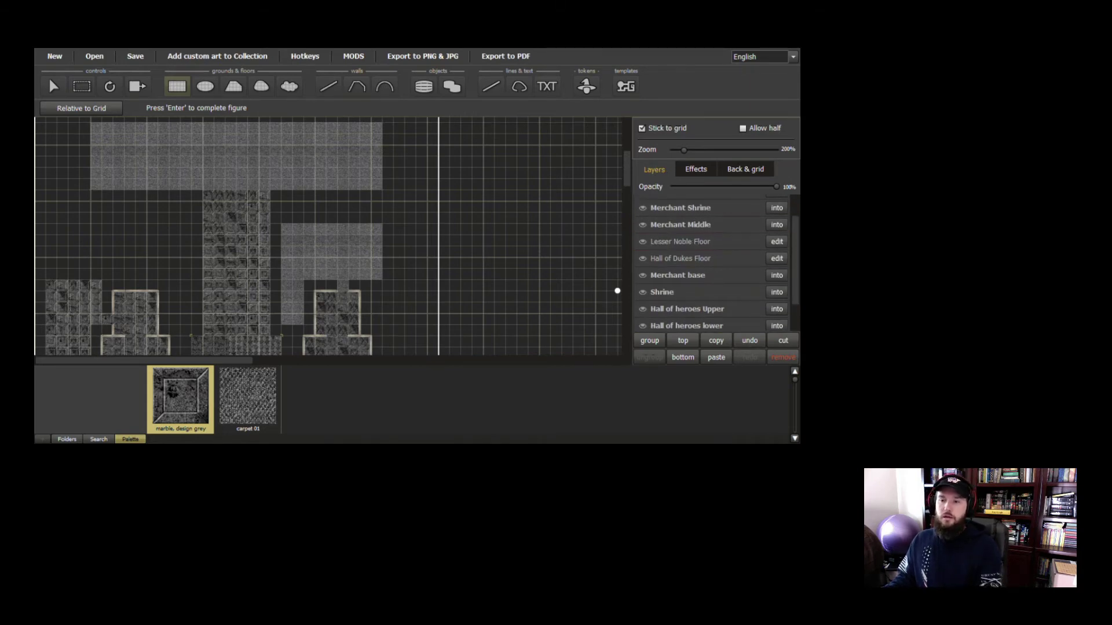
{"action": "left_click", "coordinate": [681, 244]}
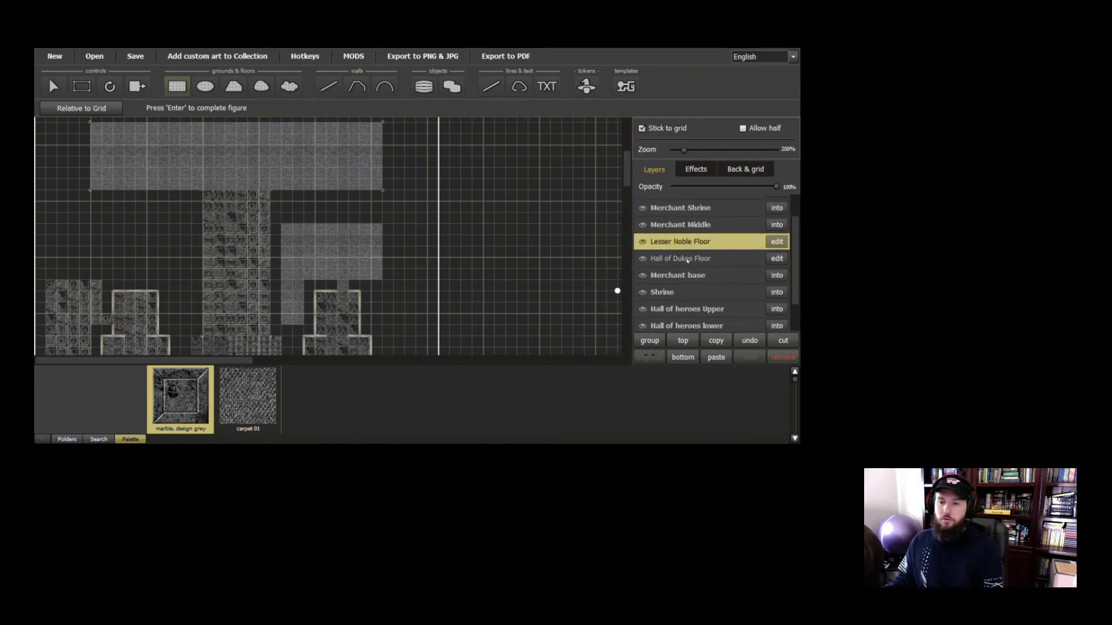
{"action": "left_click", "coordinate": [689, 261]}
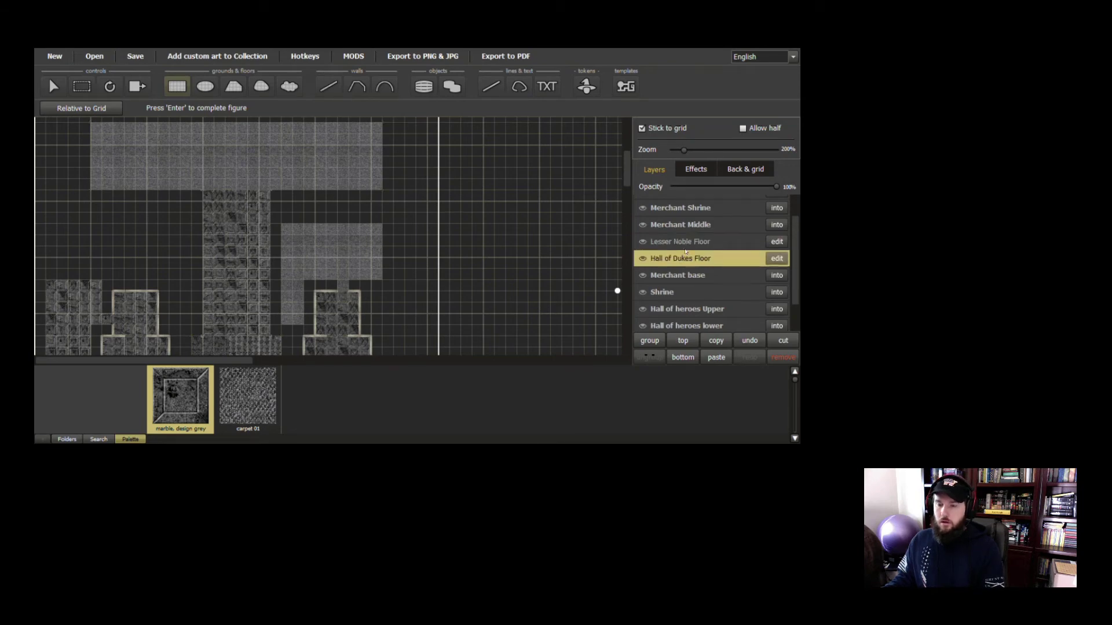
{"action": "left_click", "coordinate": [685, 245]}
{"action": "left_click", "coordinate": [690, 260]}
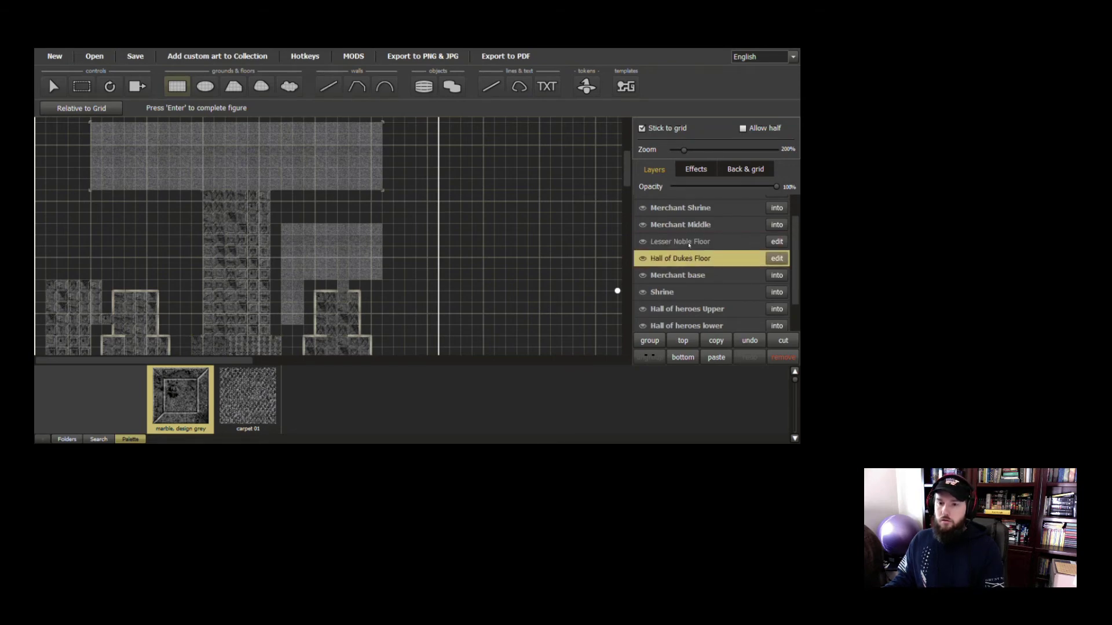
{"action": "left_click", "coordinate": [689, 245], "text": "ctrl"}
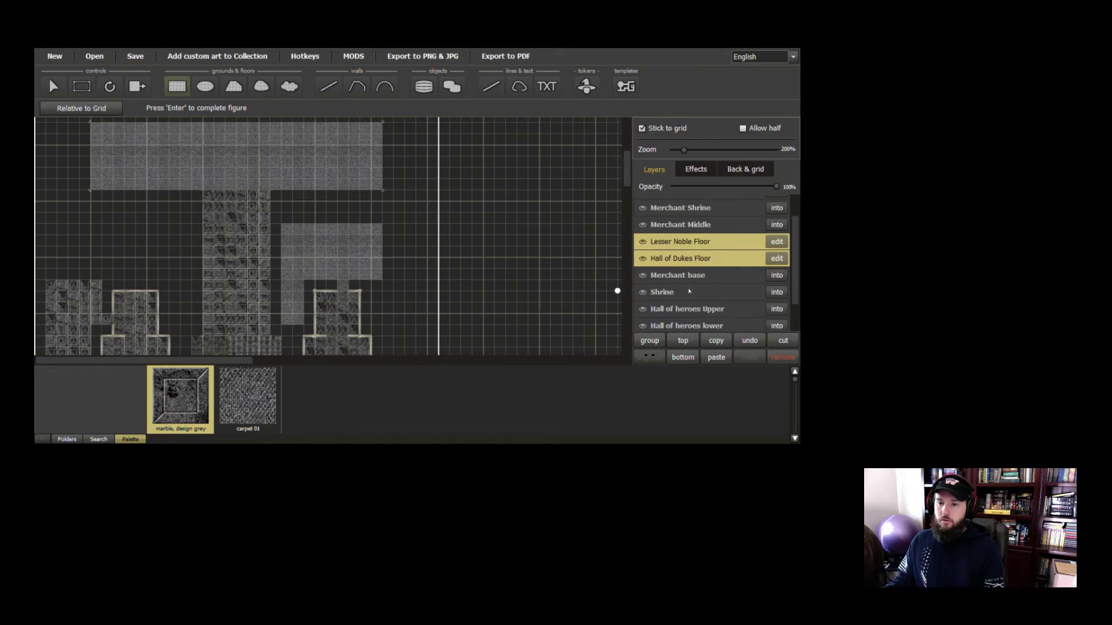
{"action": "scroll", "coordinate": [670, 315], "scroll_direction": "down", "scroll_amount": 2}
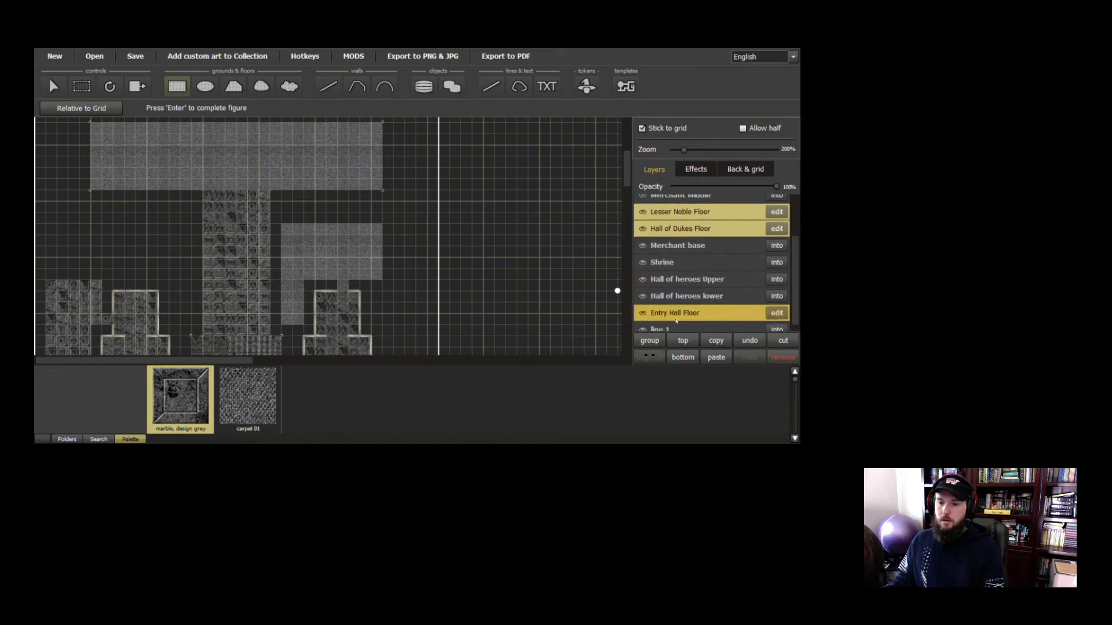
{"action": "left_click", "coordinate": [670, 314], "text": "shift"}
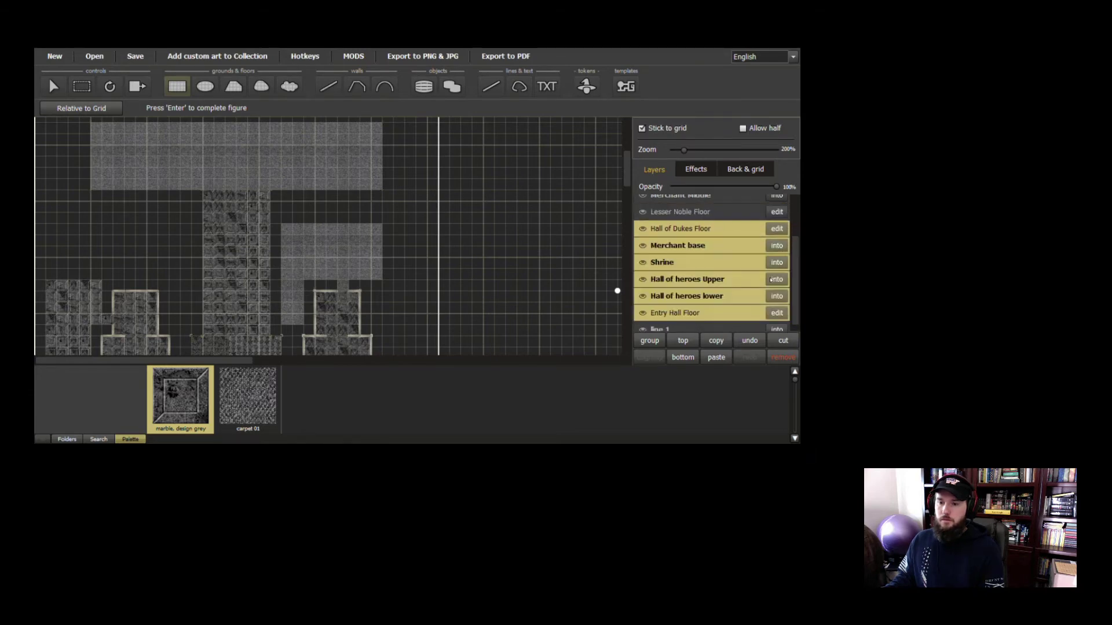
Group the Lesser Noble Floor, Hall of Dukes Floor and Entry Hall Floor layers
{"action": "scroll", "coordinate": [753, 272], "scroll_direction": "up", "scroll_amount": 2}
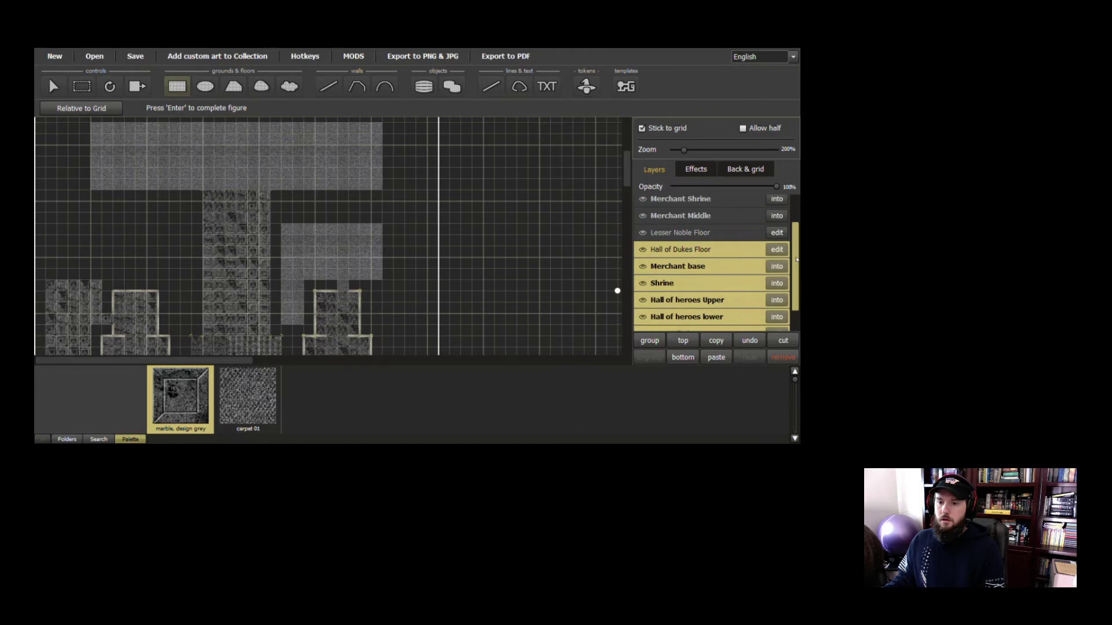
{"action": "left_click", "coordinate": [681, 205]}
{"action": "left_click", "coordinate": [688, 232]}
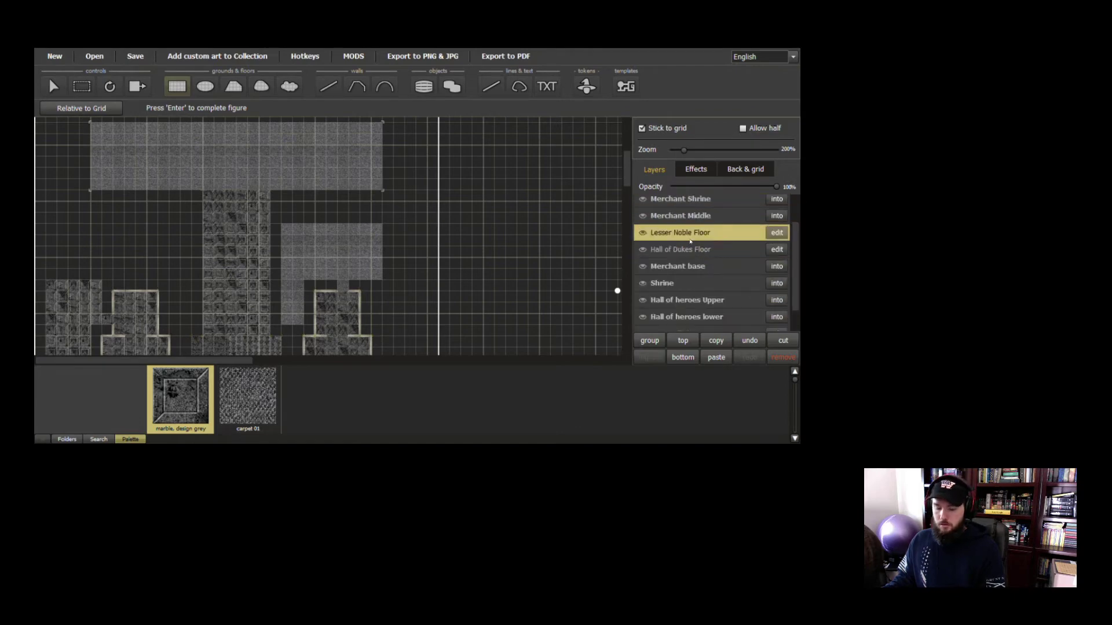
{"action": "left_click", "coordinate": [689, 250], "text": "shift"}
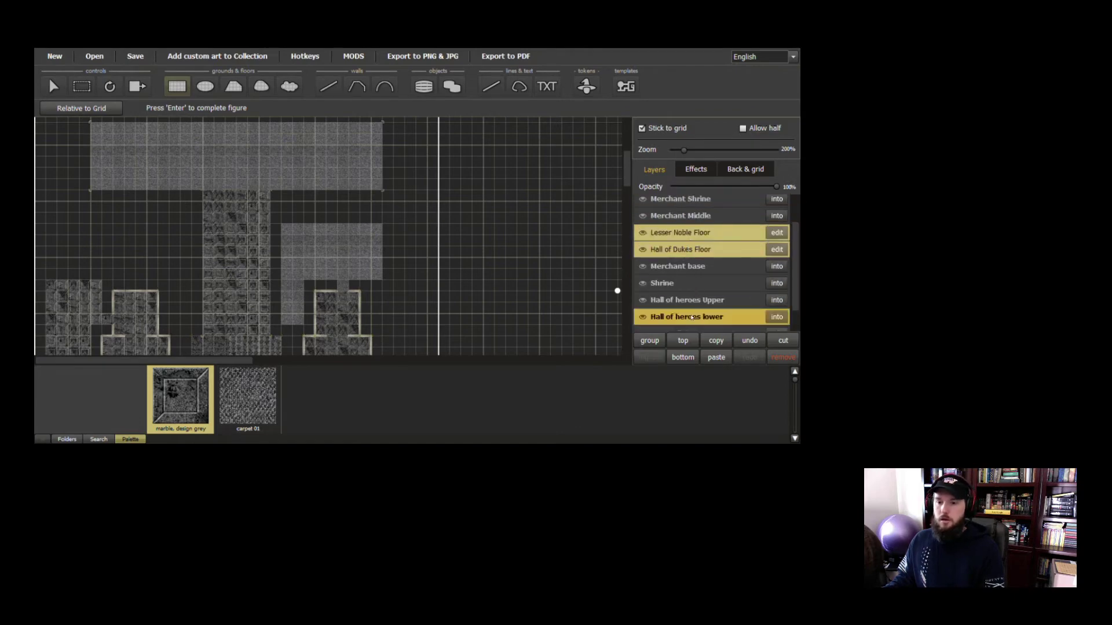
{"action": "scroll", "coordinate": [689, 316], "scroll_direction": "down", "scroll_amount": 1}
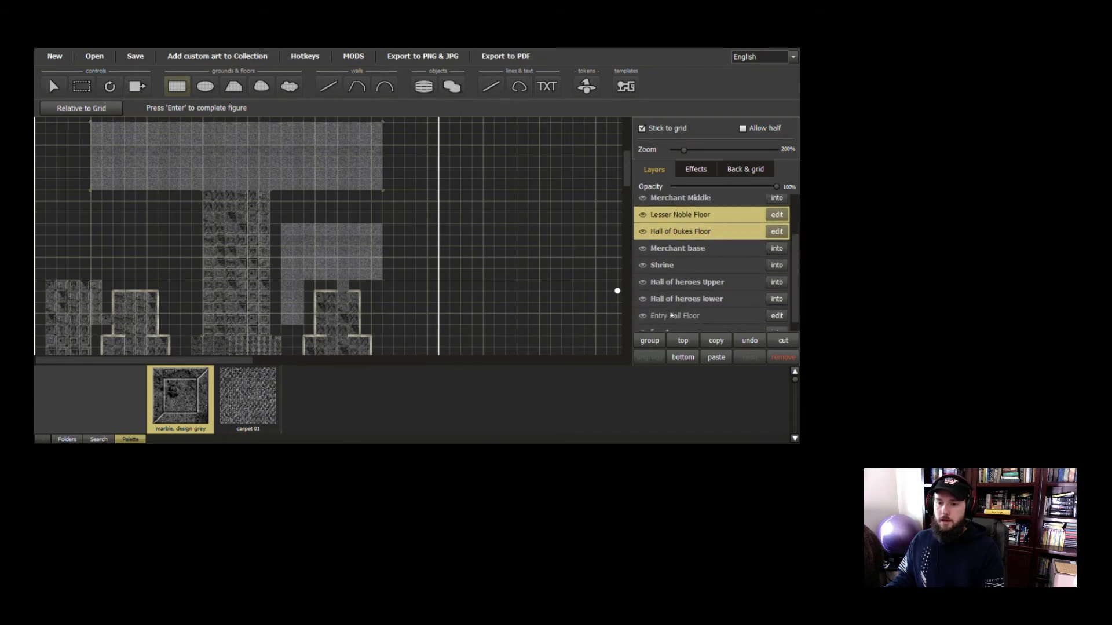
{"action": "left_click", "coordinate": [689, 316], "text": "ctrl"}
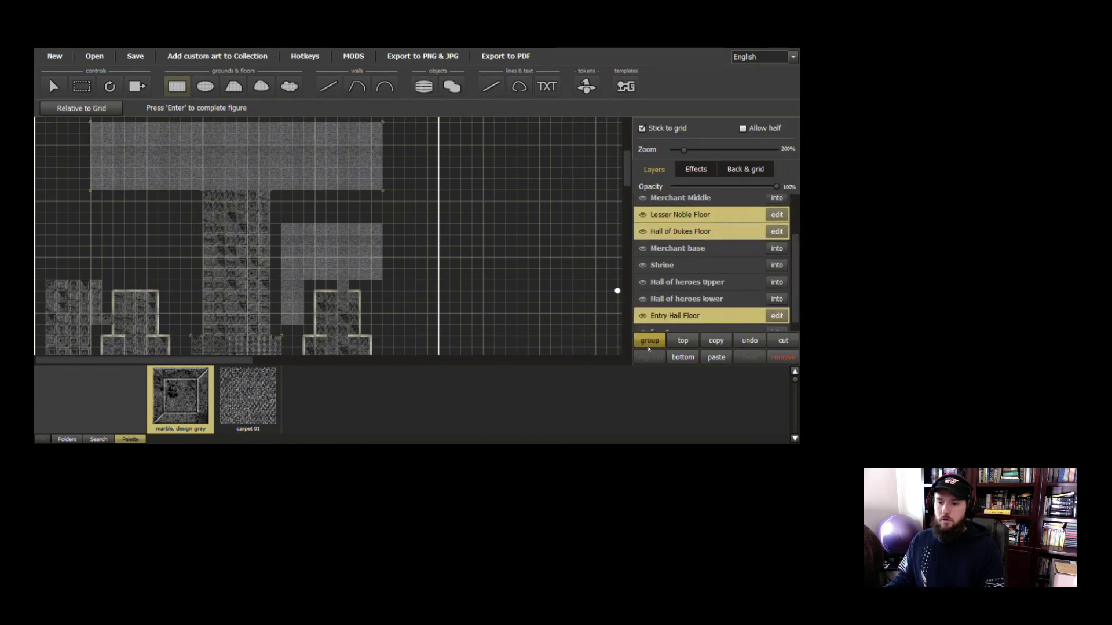
{"action": "left_click", "coordinate": [650, 342]}
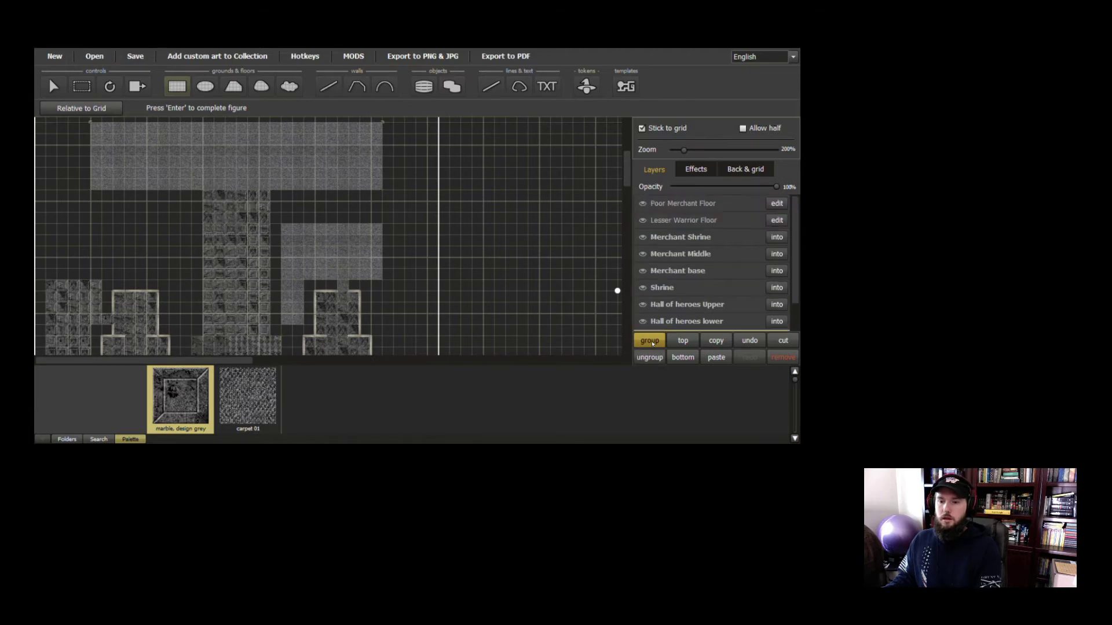
Rename the Entry Hall Floor group as Noble wing, check the layers inside it and return to the root layer list
{"action": "scroll", "coordinate": [675, 320], "scroll_direction": "down", "scroll_amount": 2}
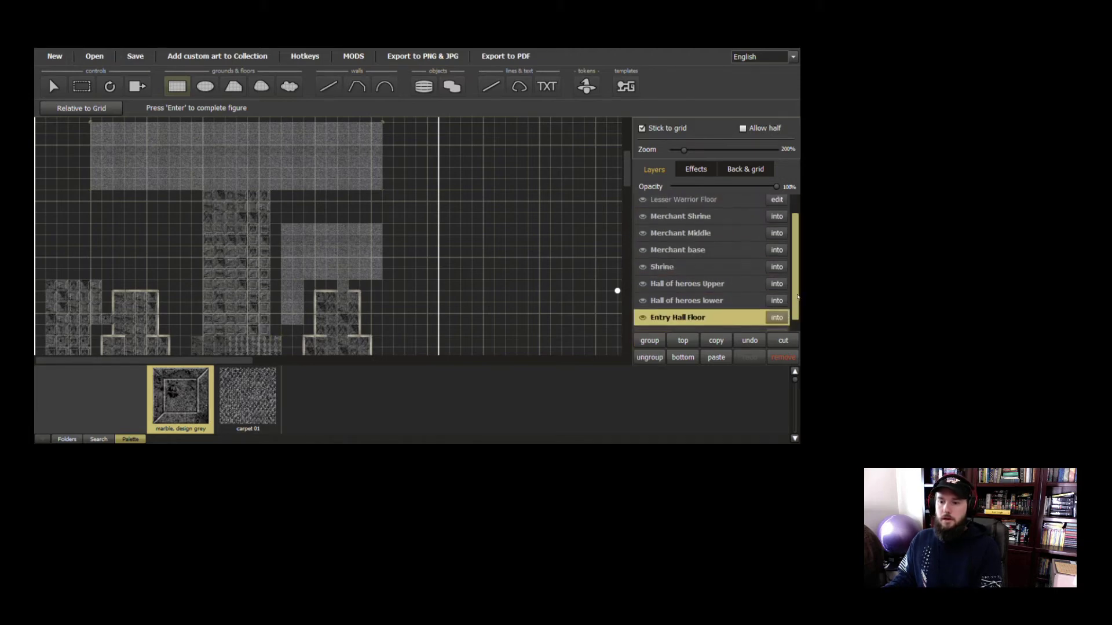
{"action": "double_click", "coordinate": [675, 306]}
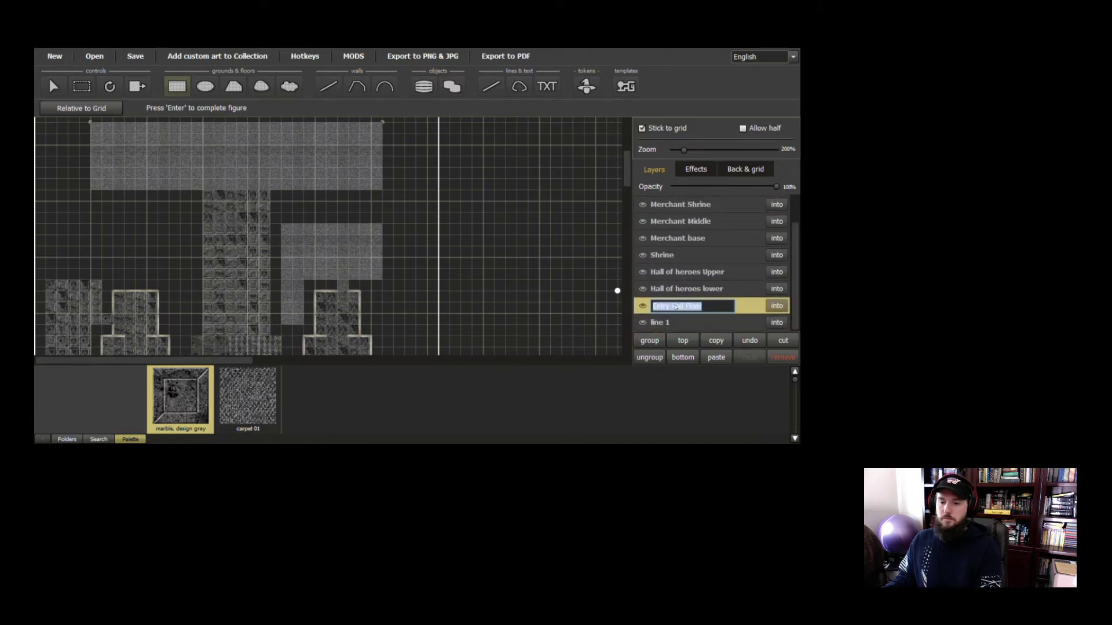
{"action": "type", "text": "No"}
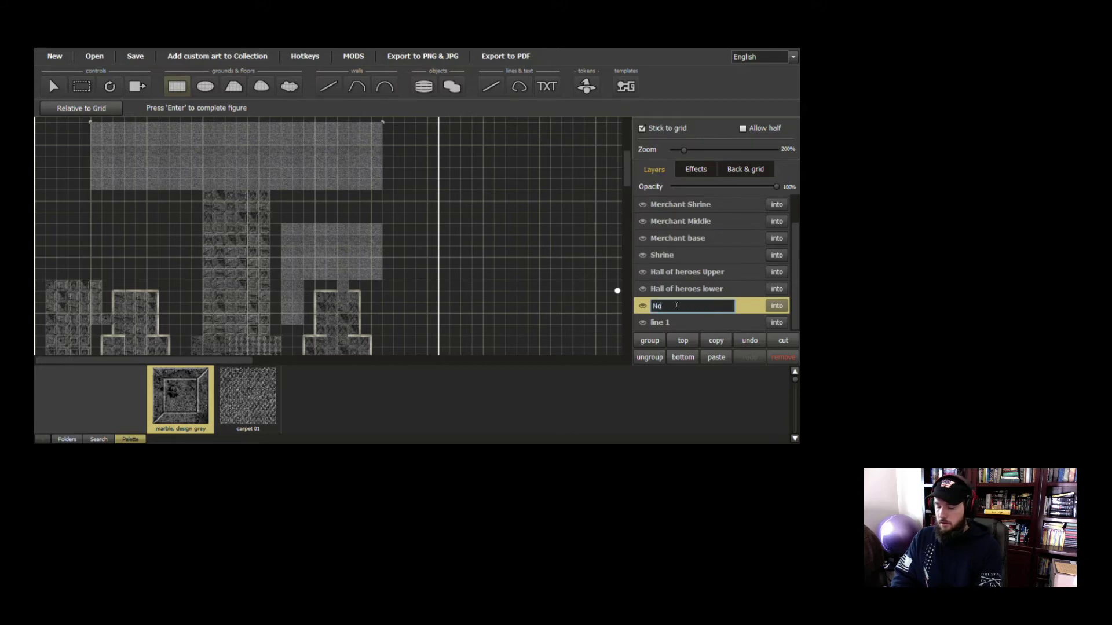
{"action": "type", "text": "ble win"}
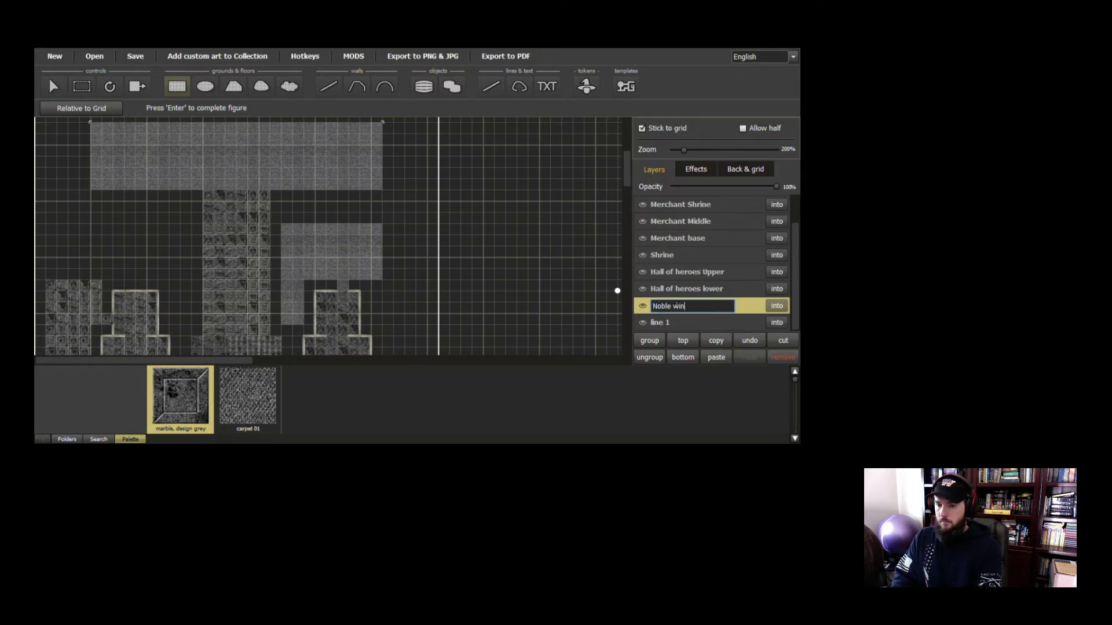
{"action": "type", "text": "g"}
{"action": "key", "text": "Return"}
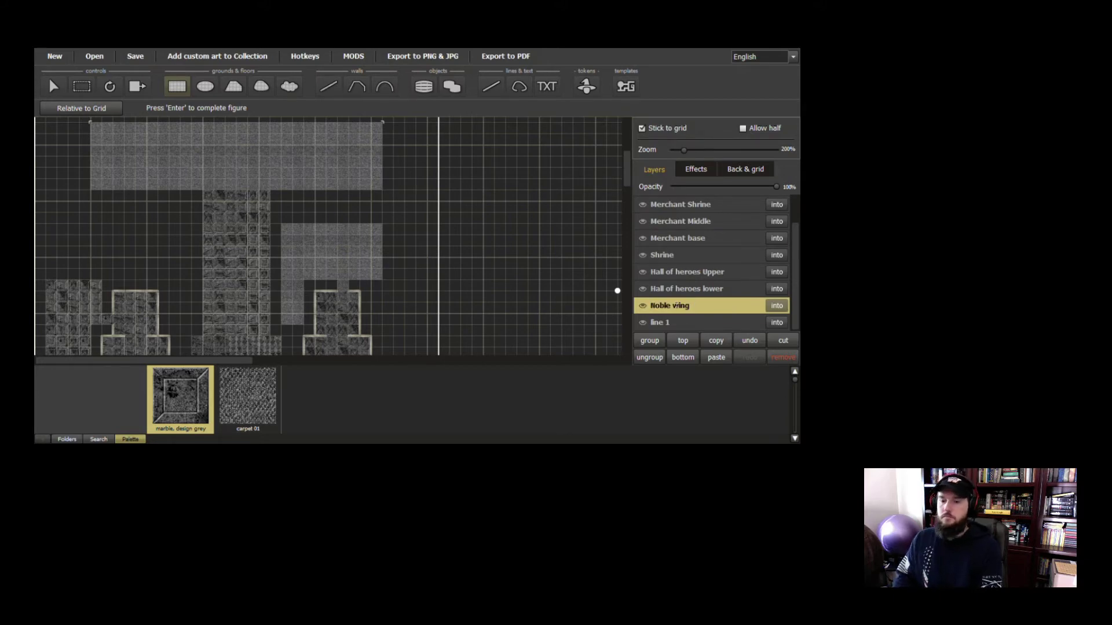
{"action": "left_click", "coordinate": [777, 307]}
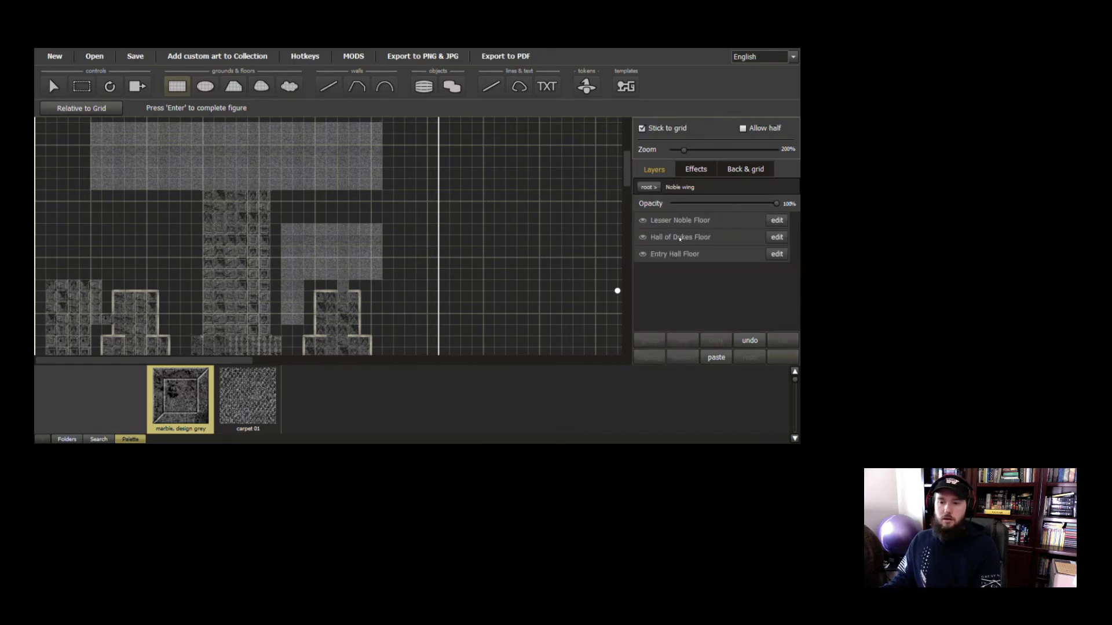
{"action": "left_click", "coordinate": [649, 187]}
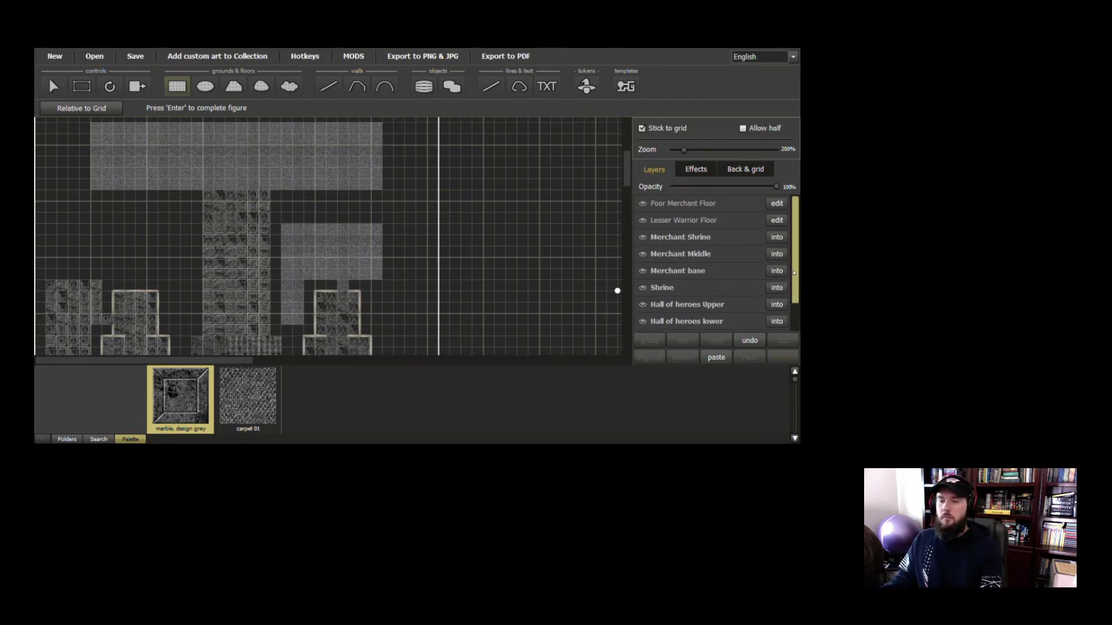
Group the Poor Merchant Floor, Merchant Shrine, Merchant Middle and Merchant base layers, leaving out Lesser Warrior Floor
{"action": "left_click", "coordinate": [663, 204]}
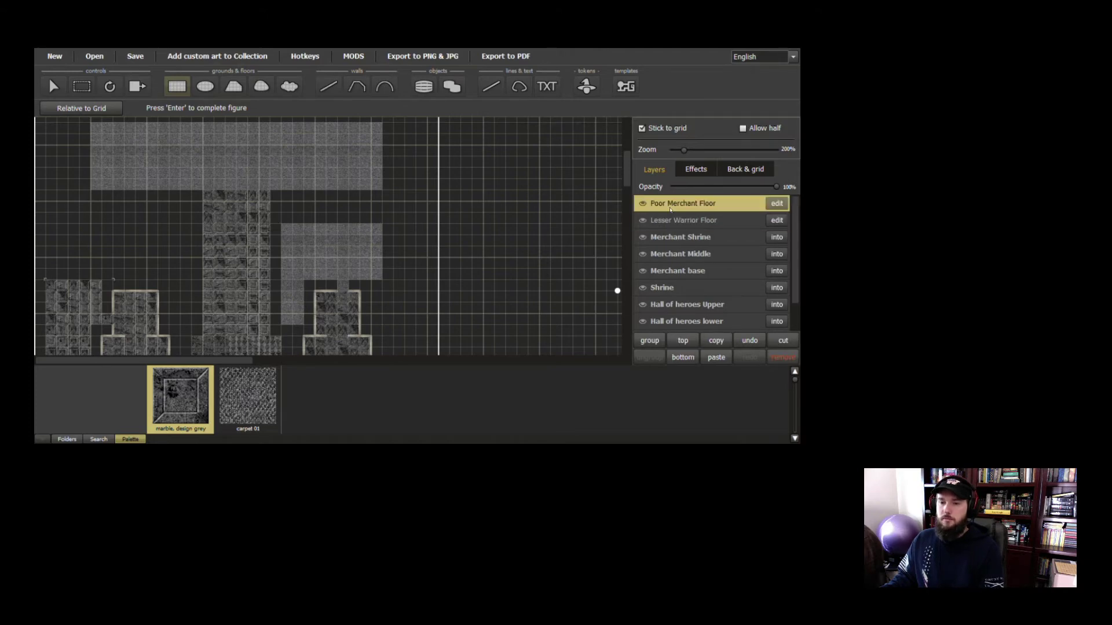
{"action": "left_click", "coordinate": [676, 221], "text": "shift"}
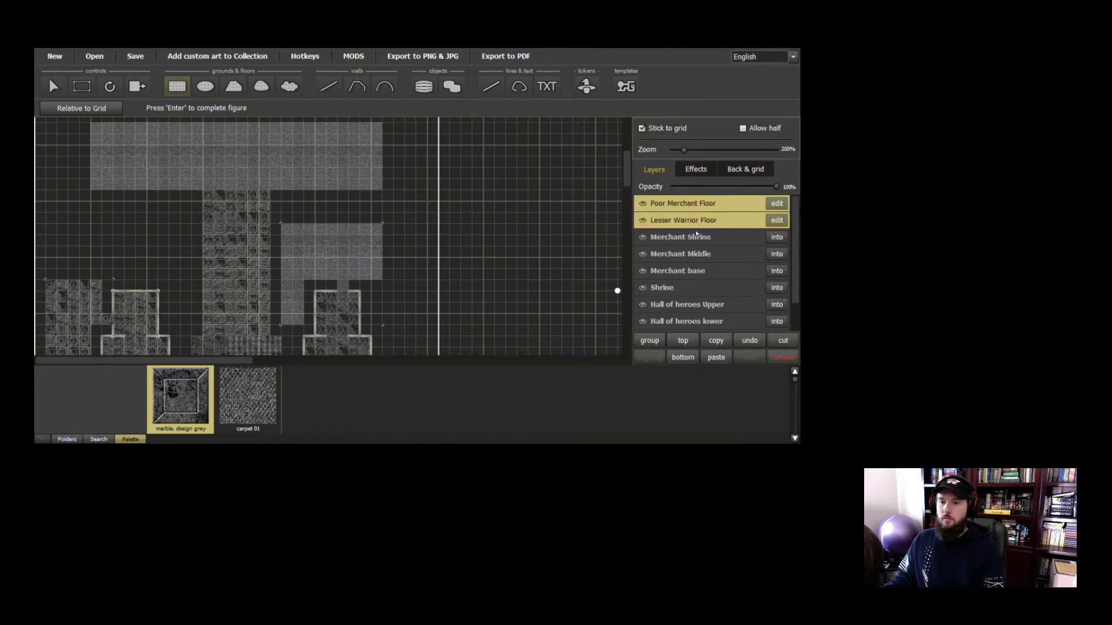
{"action": "left_click", "coordinate": [686, 220], "text": "ctrl"}
{"action": "left_click", "coordinate": [695, 237], "text": "ctrl"}
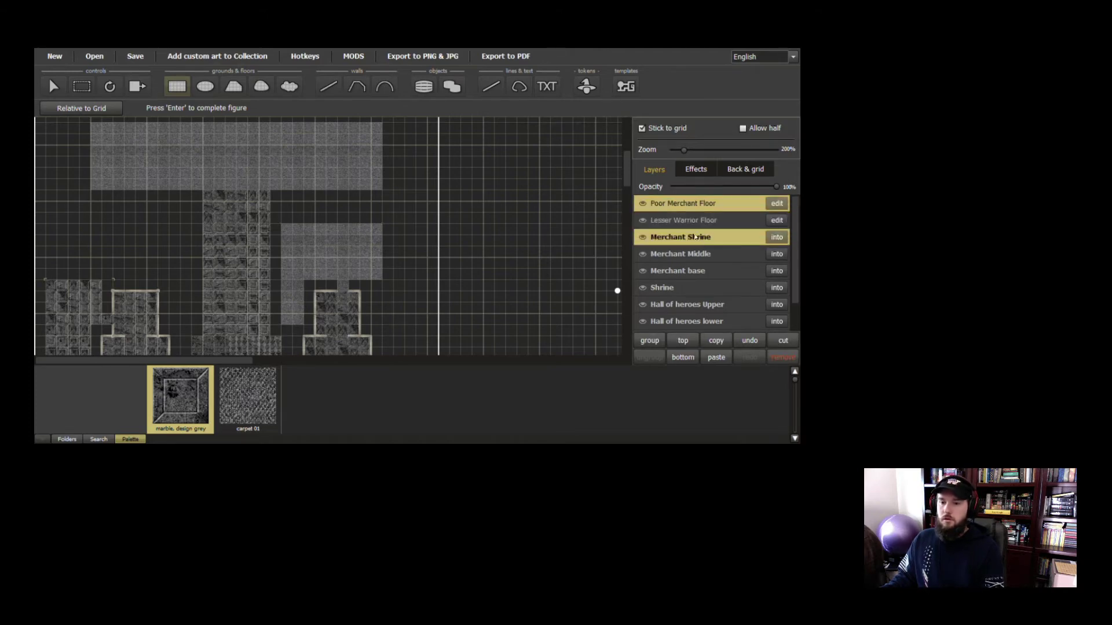
{"action": "left_click", "coordinate": [701, 255], "text": "ctrl"}
{"action": "left_click", "coordinate": [723, 271], "text": "ctrl"}
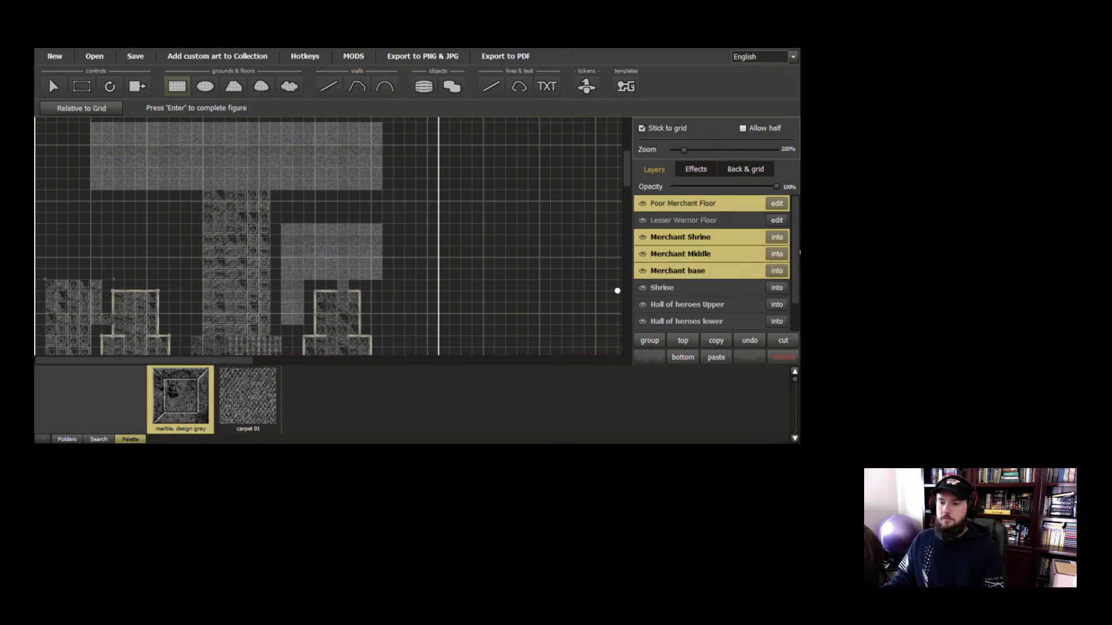
{"action": "scroll", "coordinate": [798, 253], "scroll_direction": "down", "scroll_amount": 2}
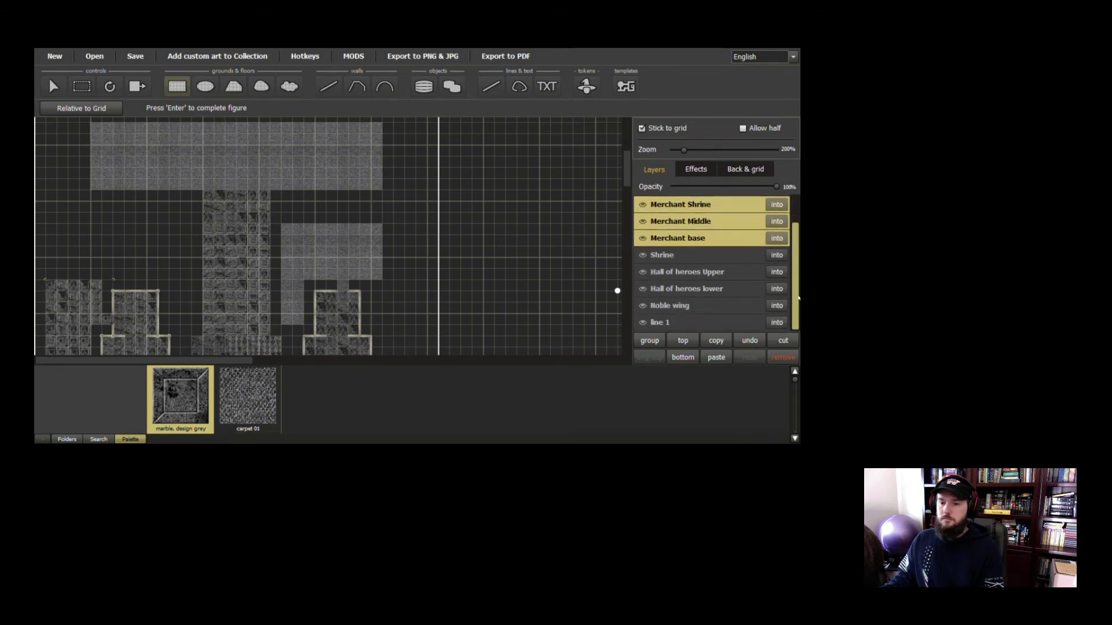
{"action": "left_click", "coordinate": [650, 340]}
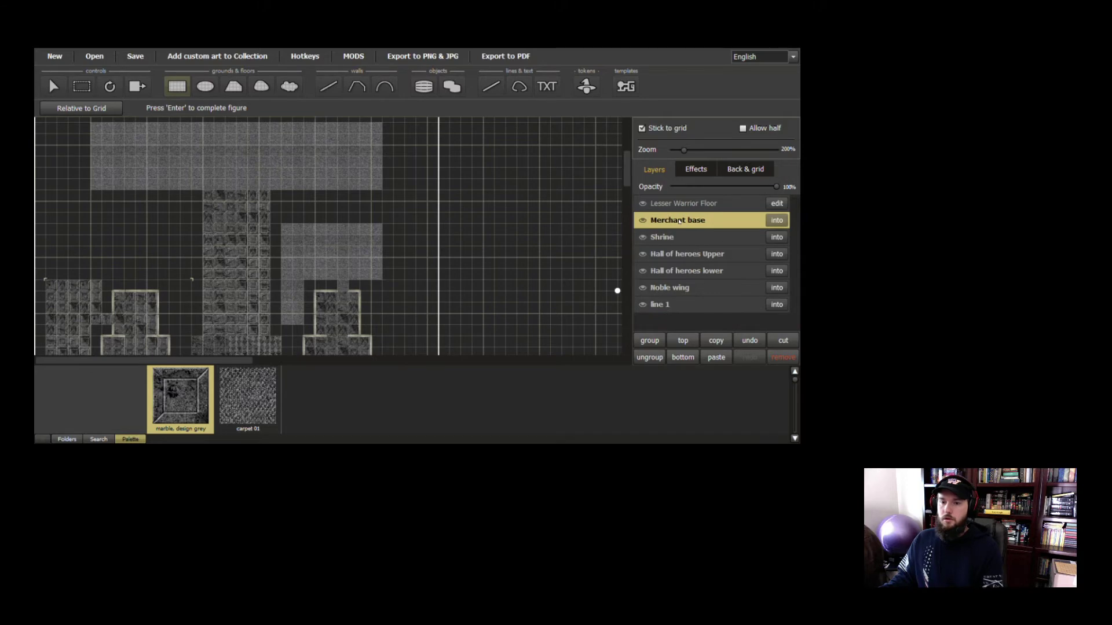
Rename the merchant group as Merchant Wing
{"action": "double_click", "coordinate": [683, 221]}
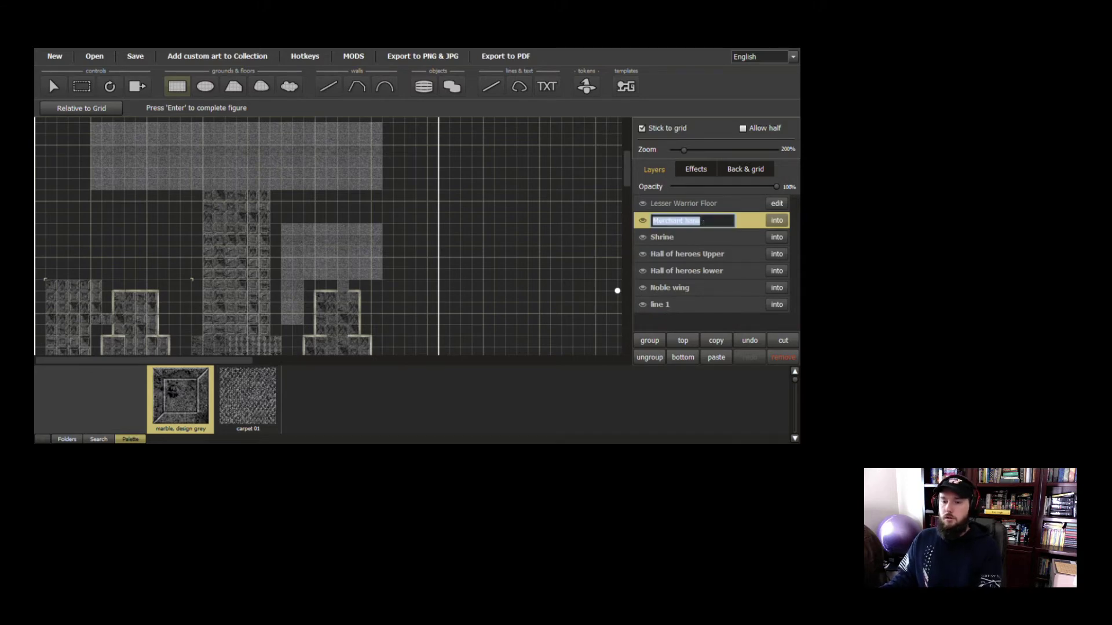
{"action": "type", "text": "Merchant "}
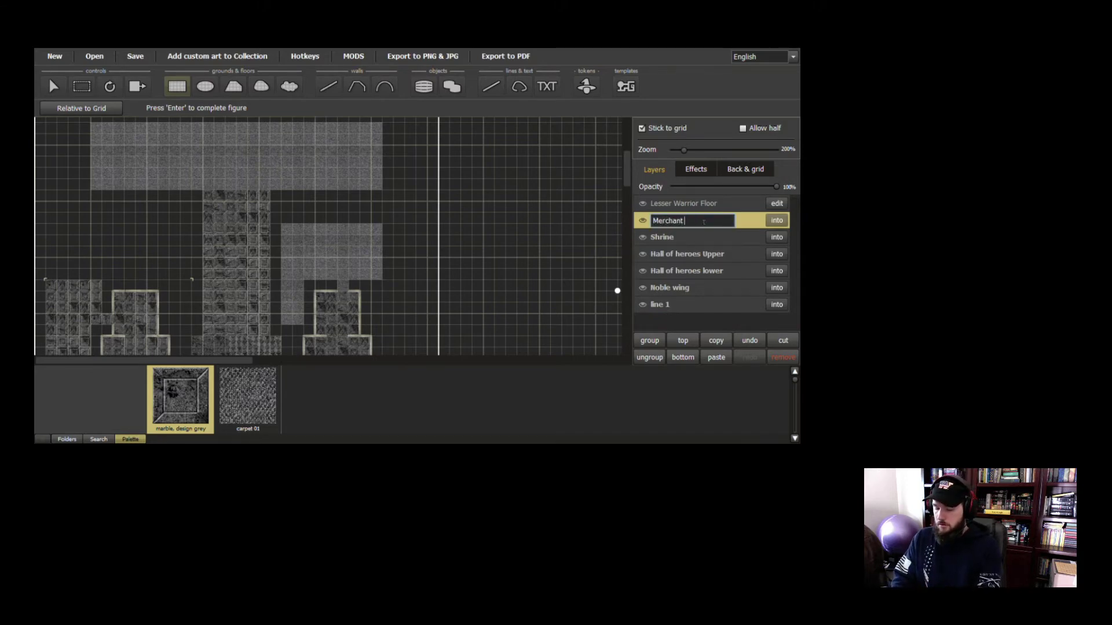
{"action": "type", "text": "Wing"}
{"action": "key", "text": "Return"}
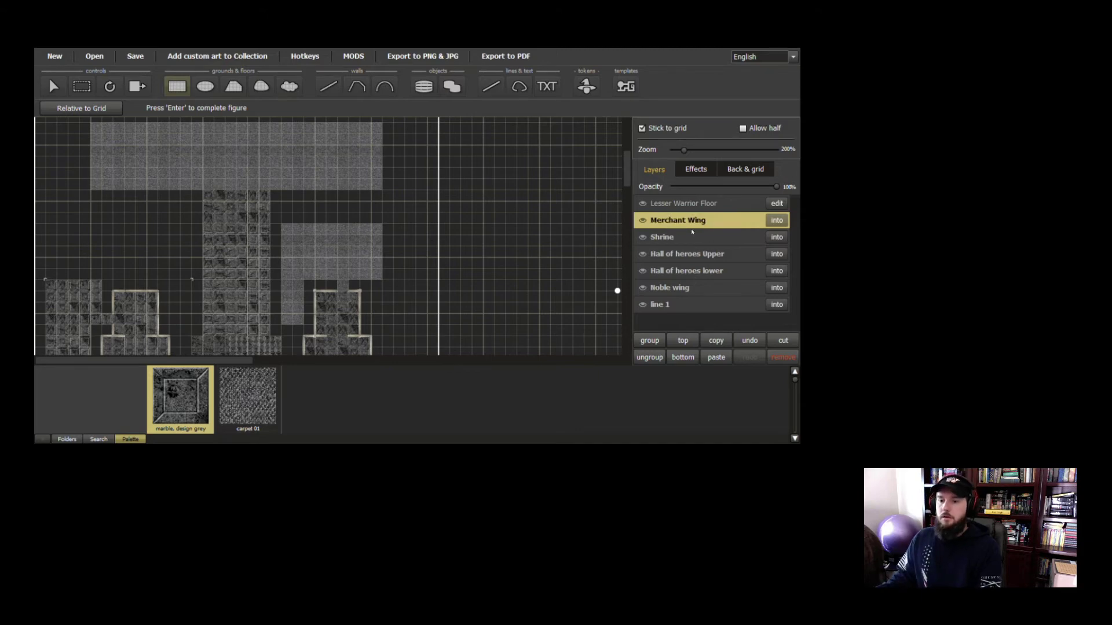
Try grouping the Shrine, Hall of heroes Upper, Hall of heroes lower and Noble wing layers, and undo the grouping
{"action": "left_click", "coordinate": [676, 238]}
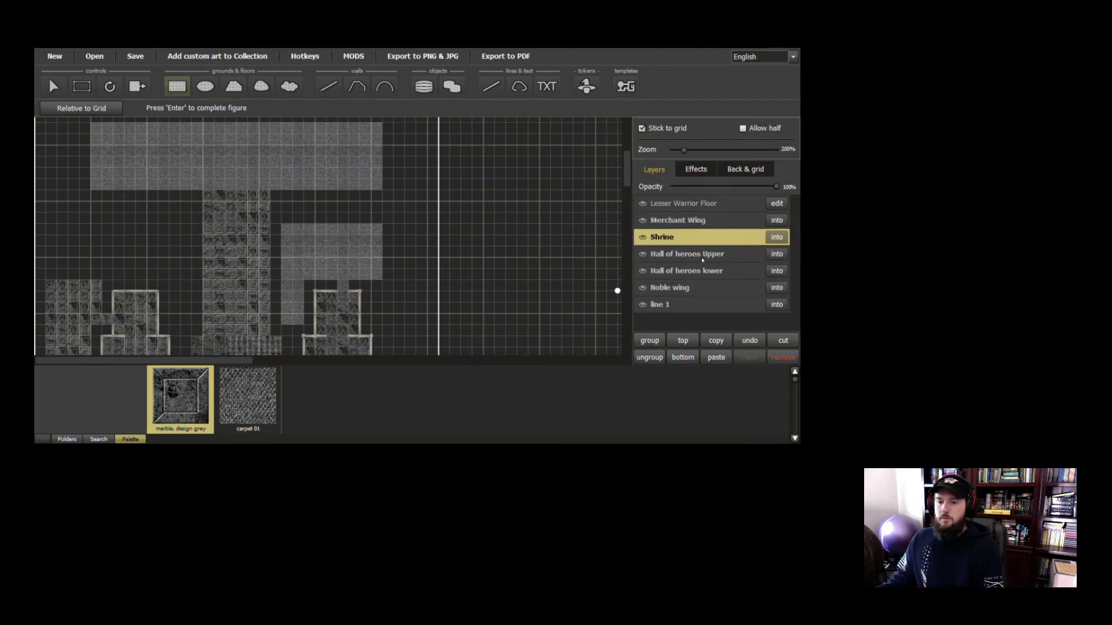
{"action": "left_click", "coordinate": [642, 239]}
{"action": "left_click", "coordinate": [642, 238]}
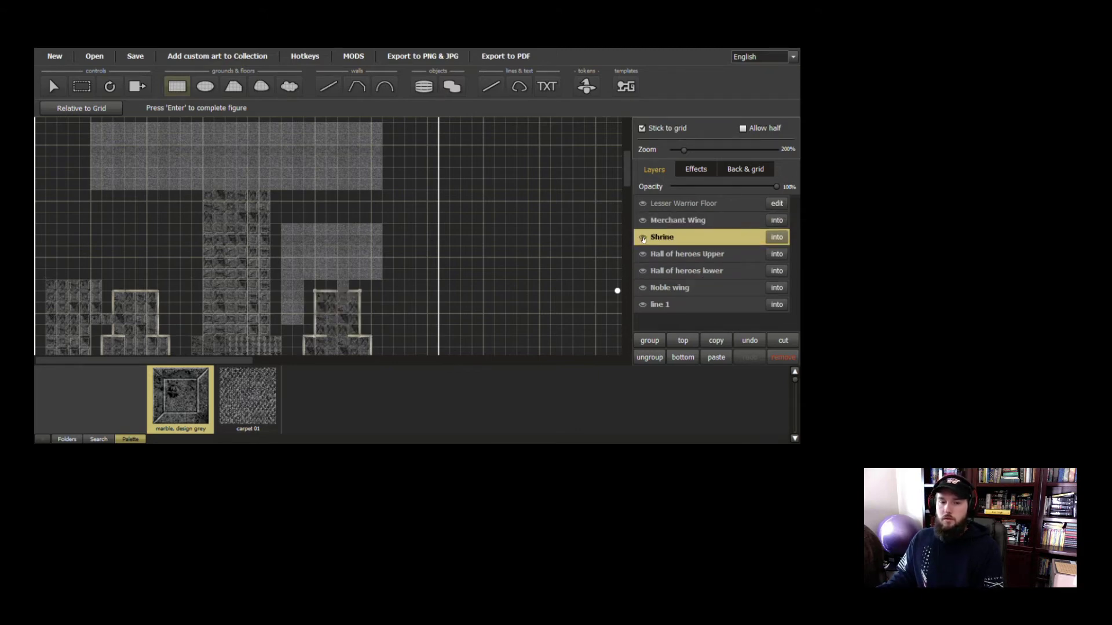
{"action": "left_click", "coordinate": [681, 256], "text": "ctrl"}
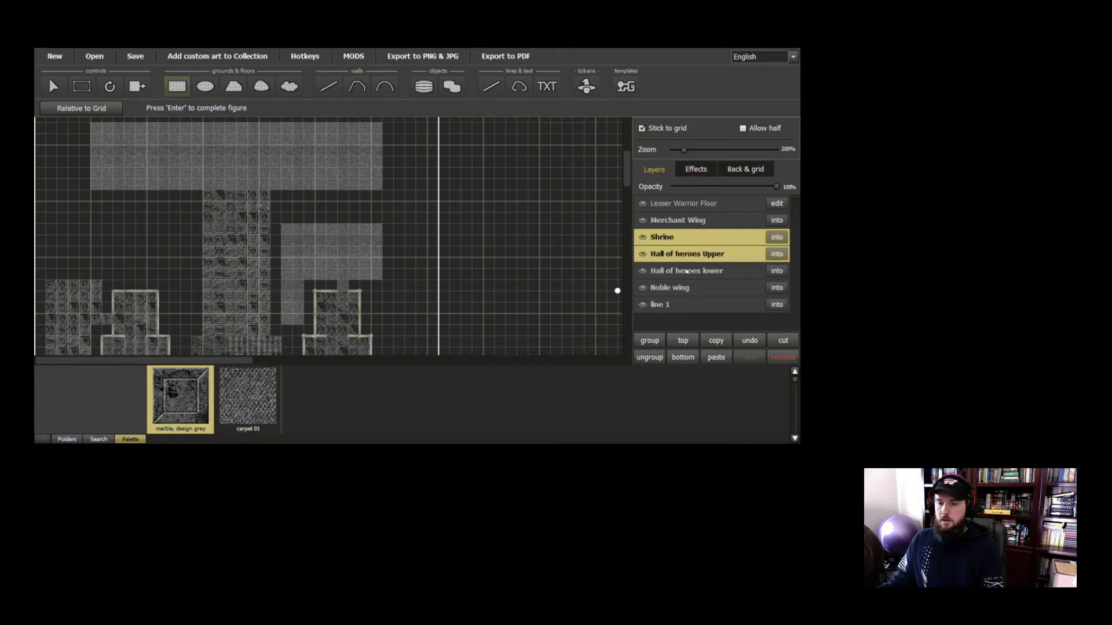
{"action": "left_click", "coordinate": [684, 272], "text": "ctrl"}
{"action": "left_click", "coordinate": [688, 290], "text": "ctrl"}
{"action": "left_click", "coordinate": [688, 291], "text": "ctrl"}
{"action": "left_click", "coordinate": [690, 292], "text": "ctrl"}
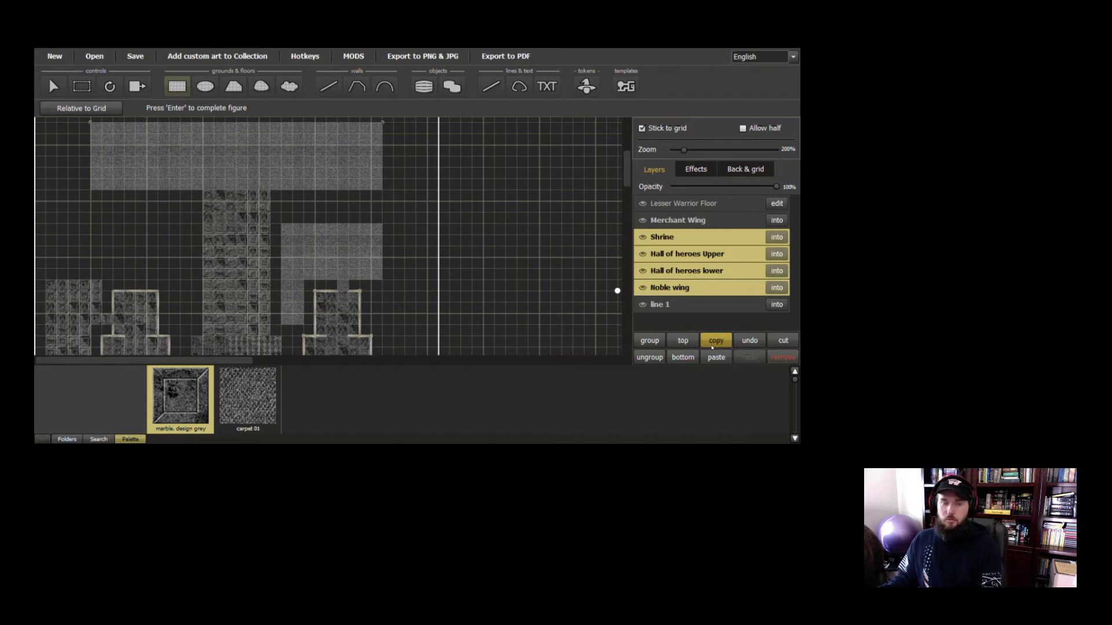
{"action": "left_click", "coordinate": [672, 341]}
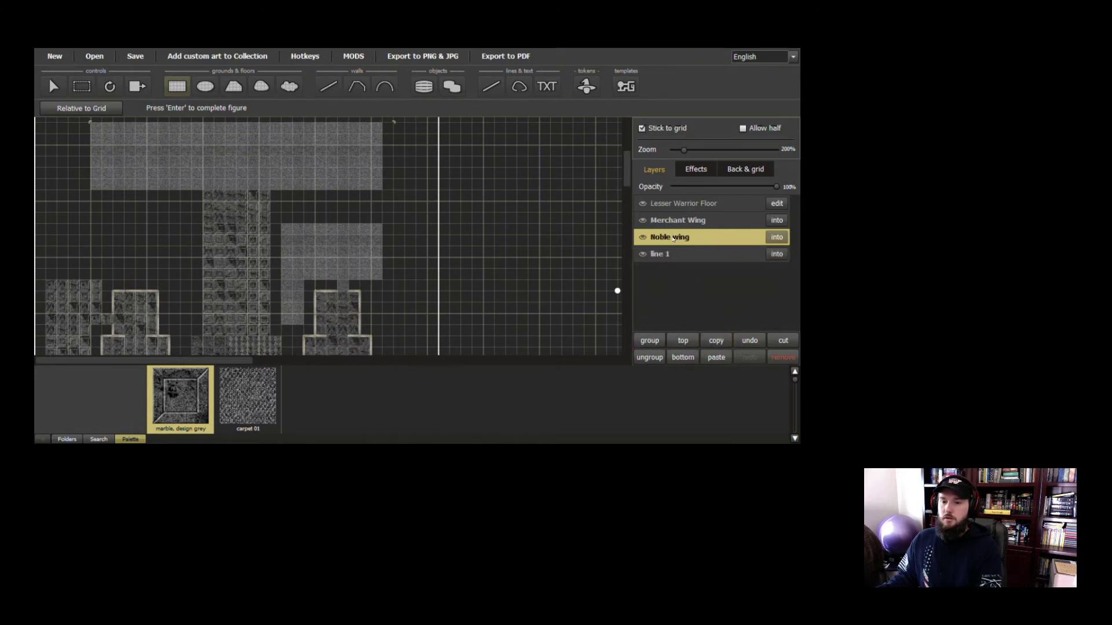
{"action": "left_click", "coordinate": [749, 340]}
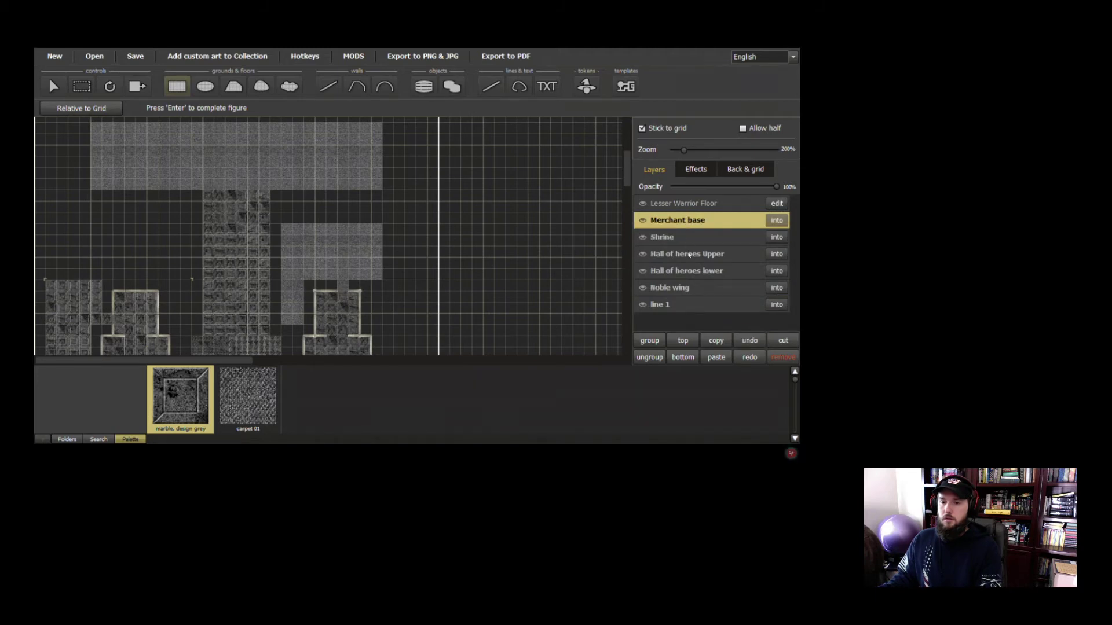
Group the Lesser Warrior Floor, Hall of heroes Upper and Hall of heroes lower layers
{"action": "left_click", "coordinate": [686, 253]}
{"action": "left_click", "coordinate": [688, 204]}
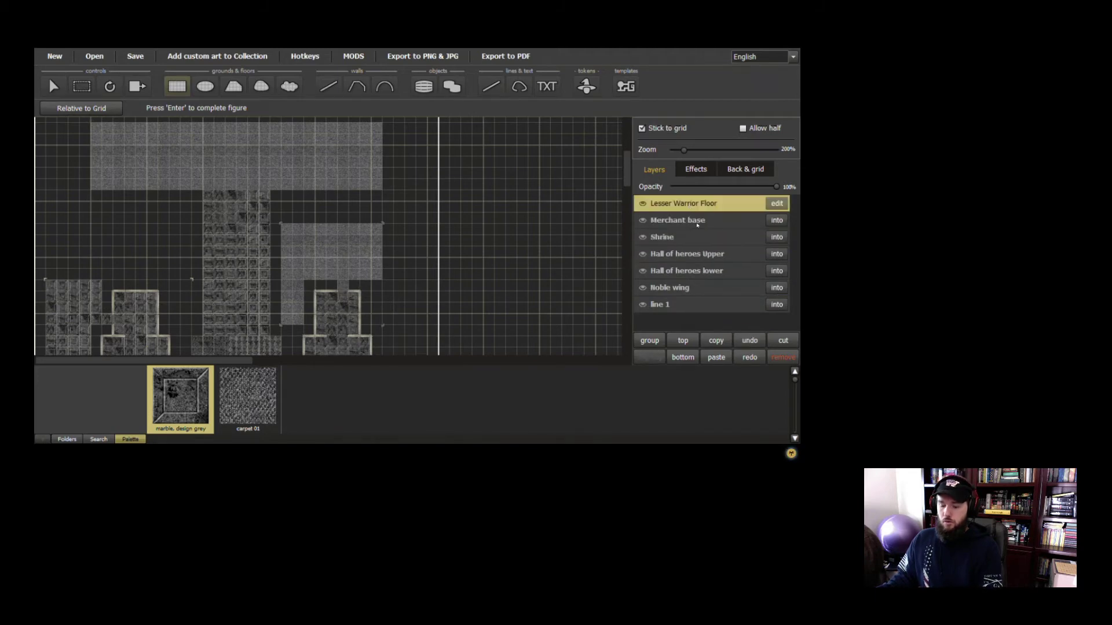
{"action": "left_click", "coordinate": [701, 254], "text": "ctrl"}
{"action": "left_click", "coordinate": [705, 272], "text": "ctrl"}
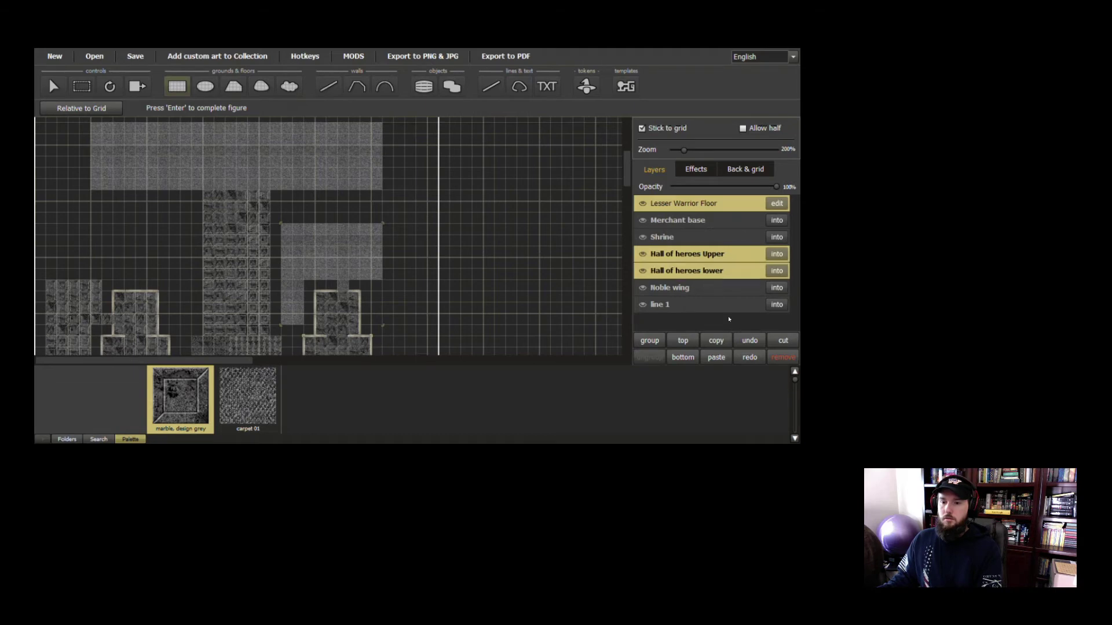
{"action": "left_click", "coordinate": [659, 341]}
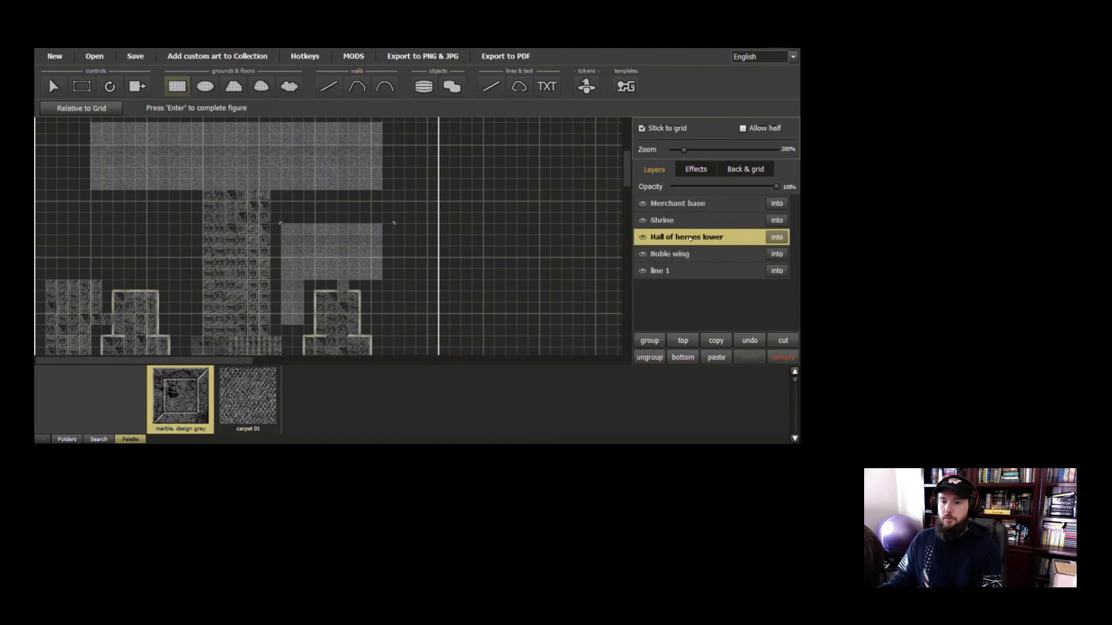
Rename the "Hall of heroes lower" layer group to "Warrior Wing"
{"action": "double_click", "coordinate": [690, 238]}
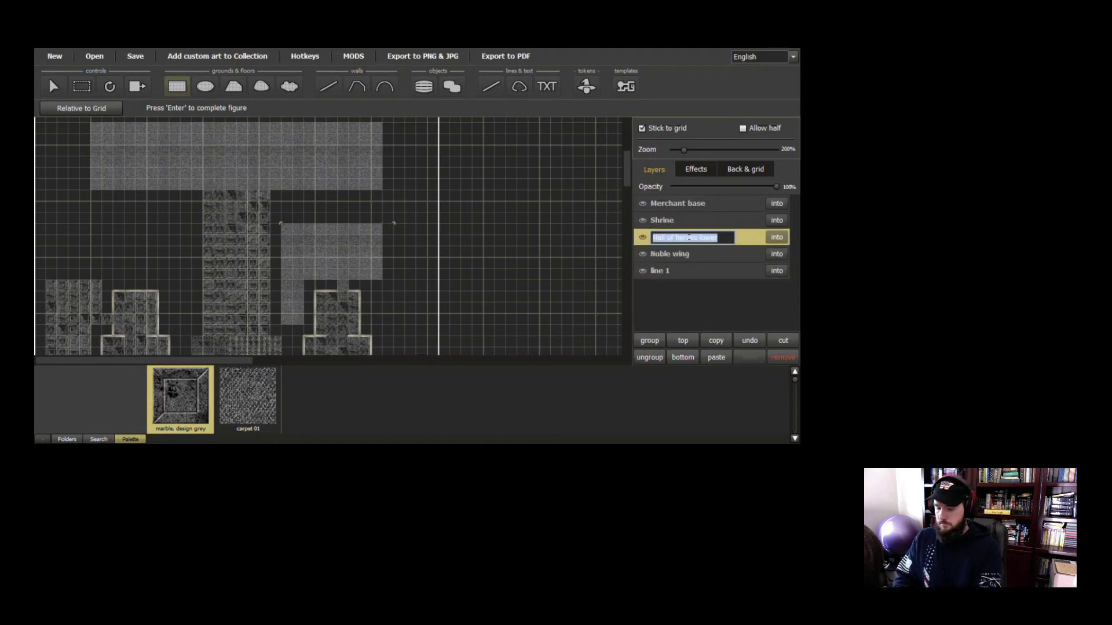
{"action": "type", "text": "Warrior"}
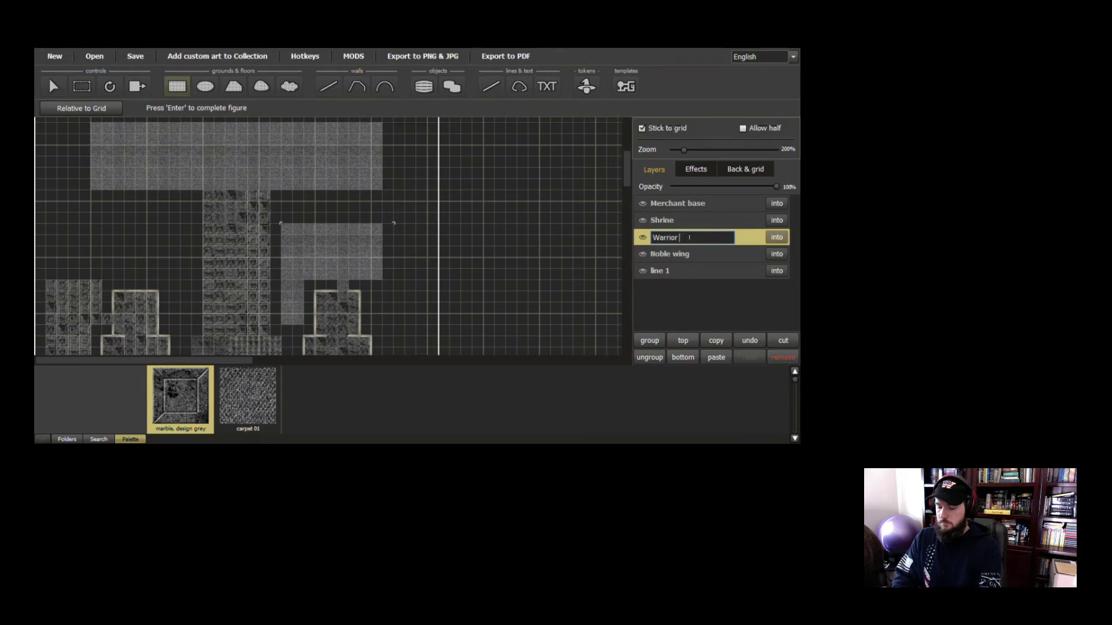
{"action": "type", "text": " Wing"}
{"action": "key", "text": "Return"}
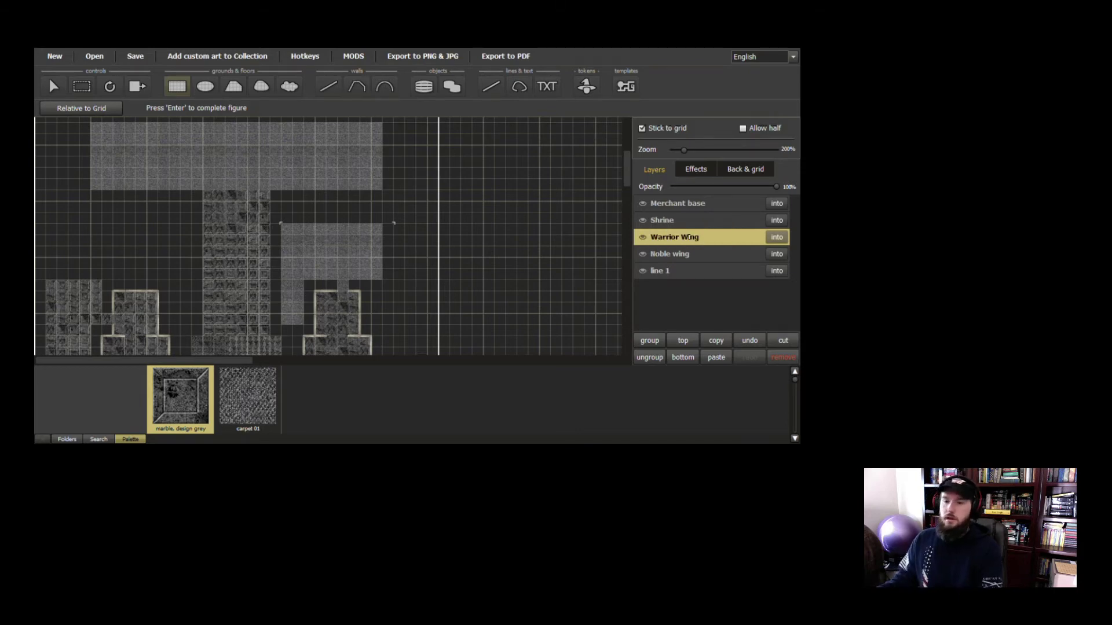
Move the Shrine group from the root layer list into the Warrior Wing group and return to the root level
{"action": "left_click", "coordinate": [645, 222]}
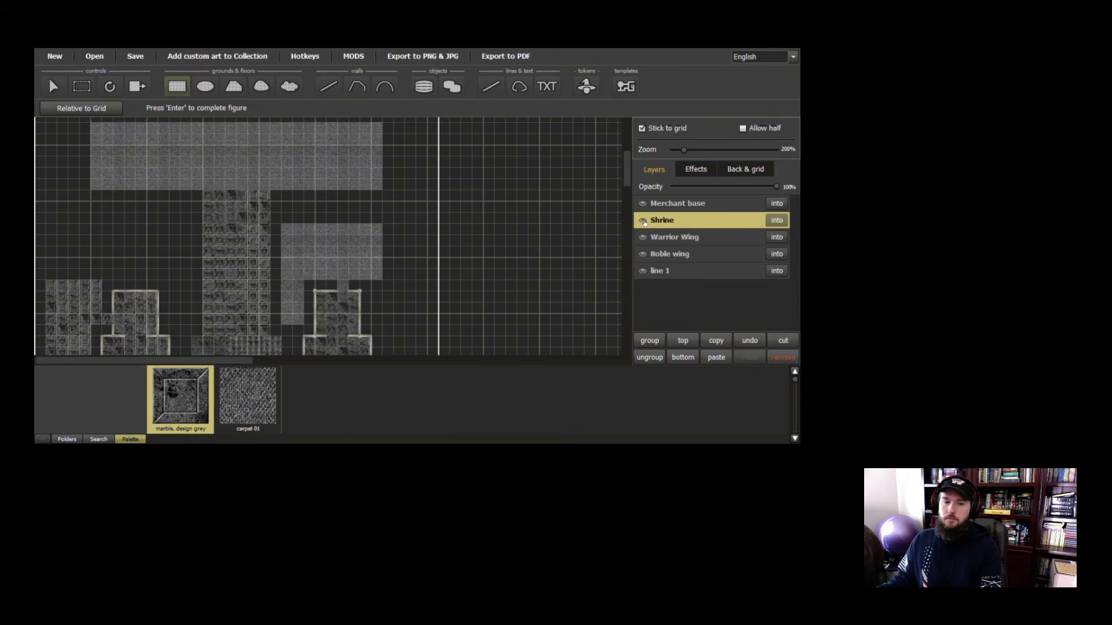
{"action": "left_click", "coordinate": [783, 340]}
{"action": "left_click", "coordinate": [777, 220]}
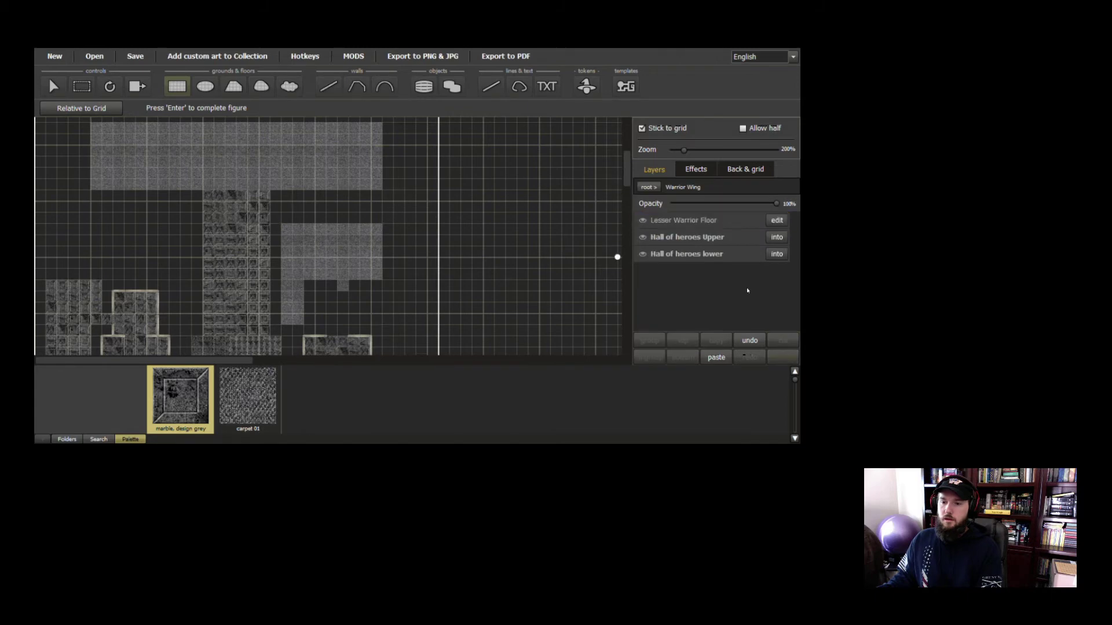
{"action": "left_click", "coordinate": [716, 357]}
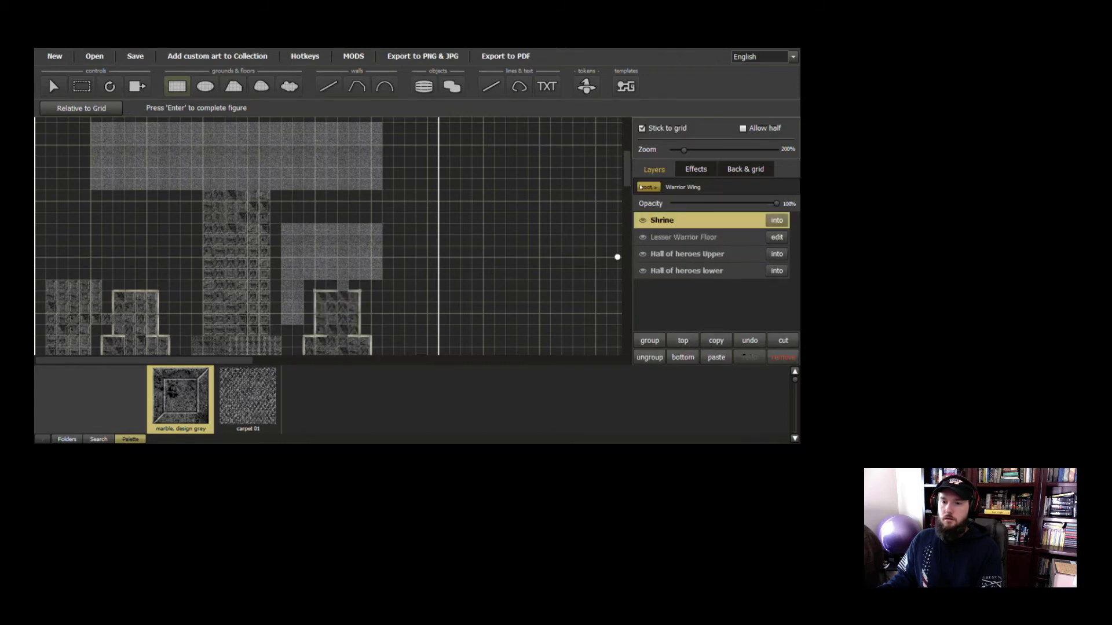
{"action": "left_click", "coordinate": [646, 189]}
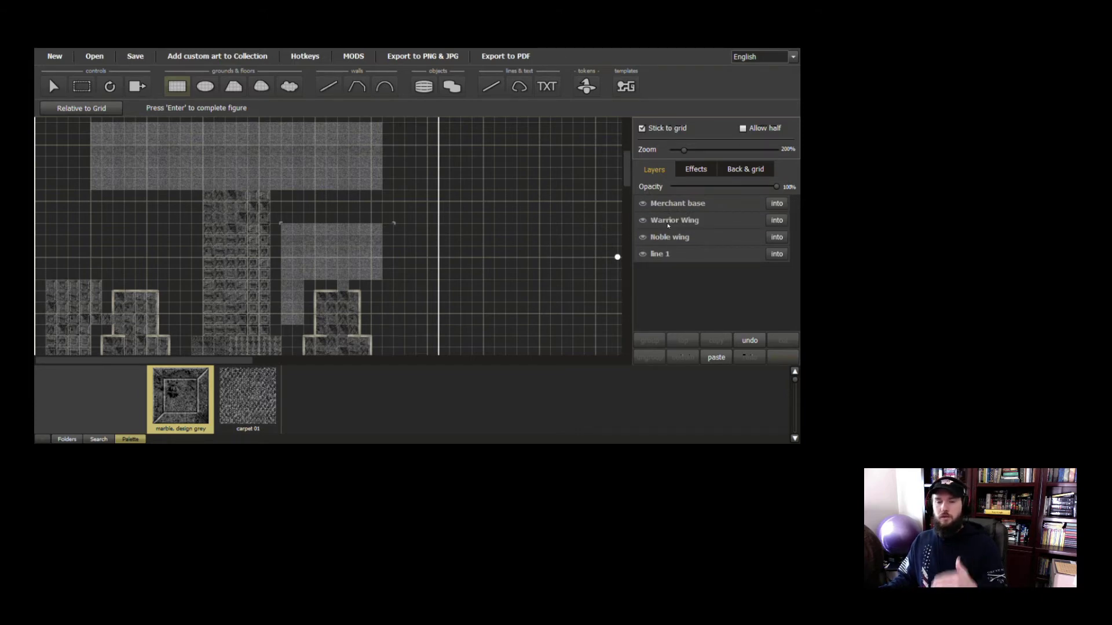
Toggle the line 1 group's visibility and examine the area north of the shrines on the hand-drawn plan
{"action": "left_click", "coordinate": [641, 253]}
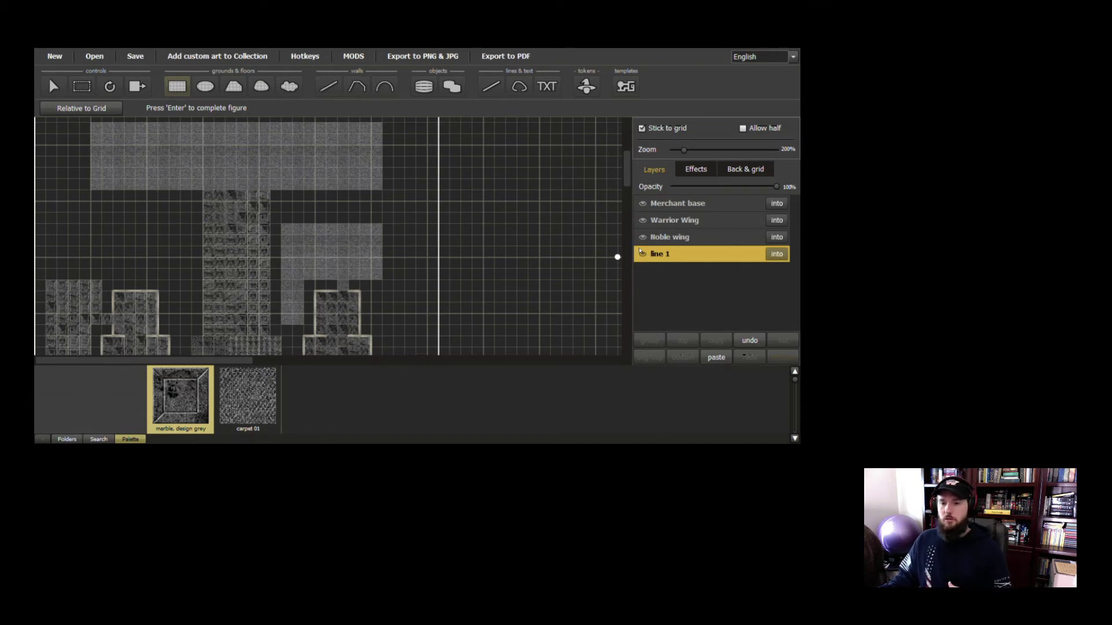
{"action": "left_click", "coordinate": [641, 253]}
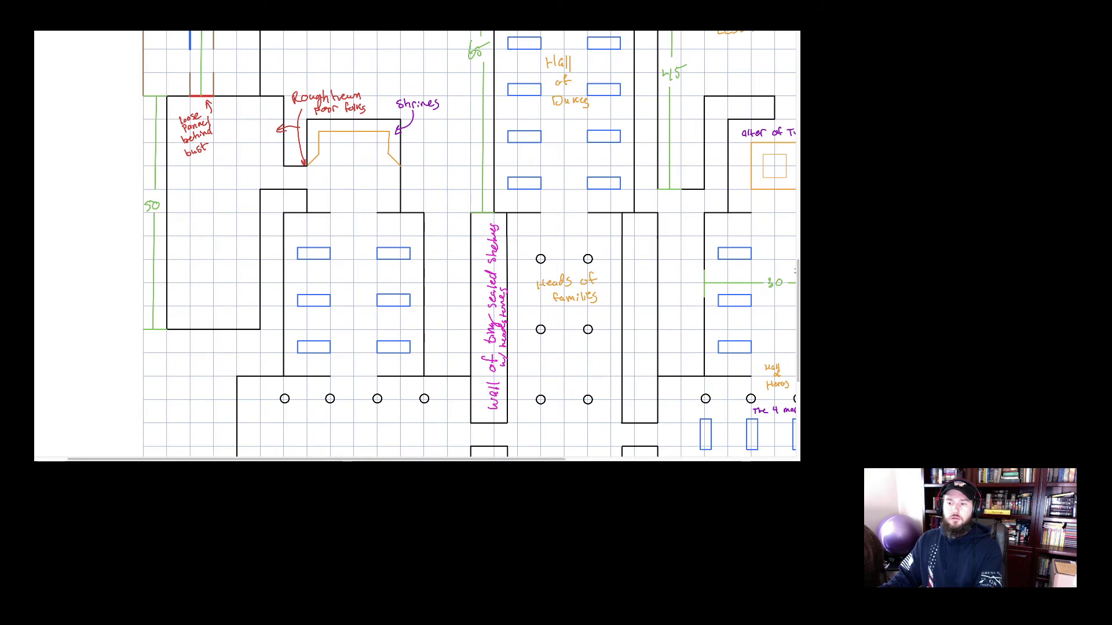
{"action": "scroll", "coordinate": [787, 233], "scroll_direction": "up", "scroll_amount": 3}
{"action": "scroll", "coordinate": [471, 246], "scroll_direction": "up", "scroll_amount": 2}
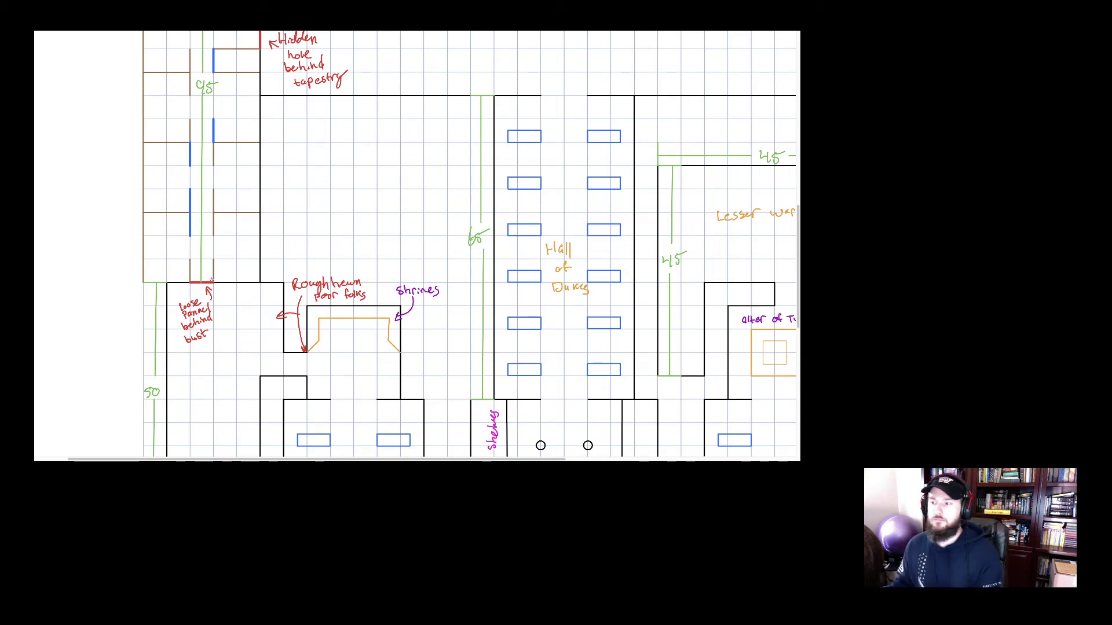
{"action": "key", "text": "alt+Tab"}
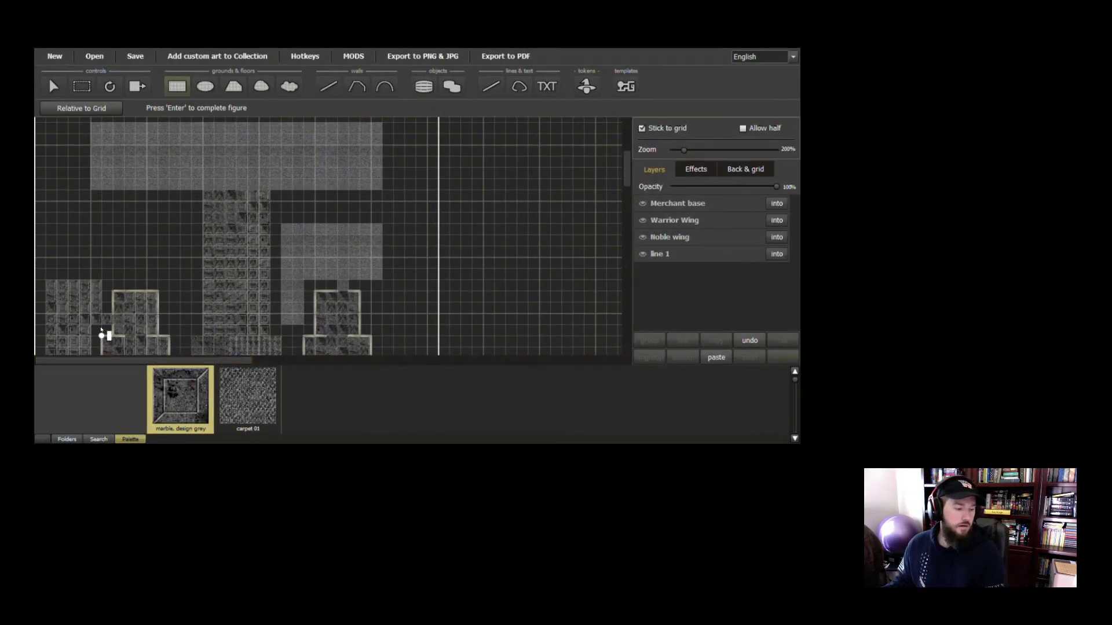
{"action": "left_click", "coordinate": [92, 279]}
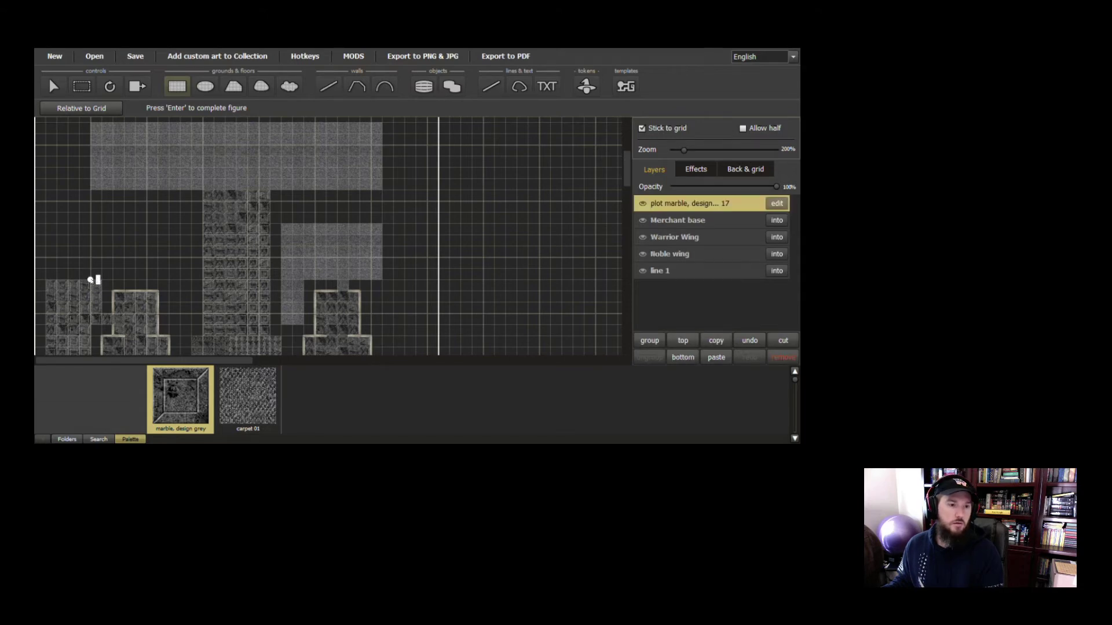
{"action": "left_click", "coordinate": [783, 357]}
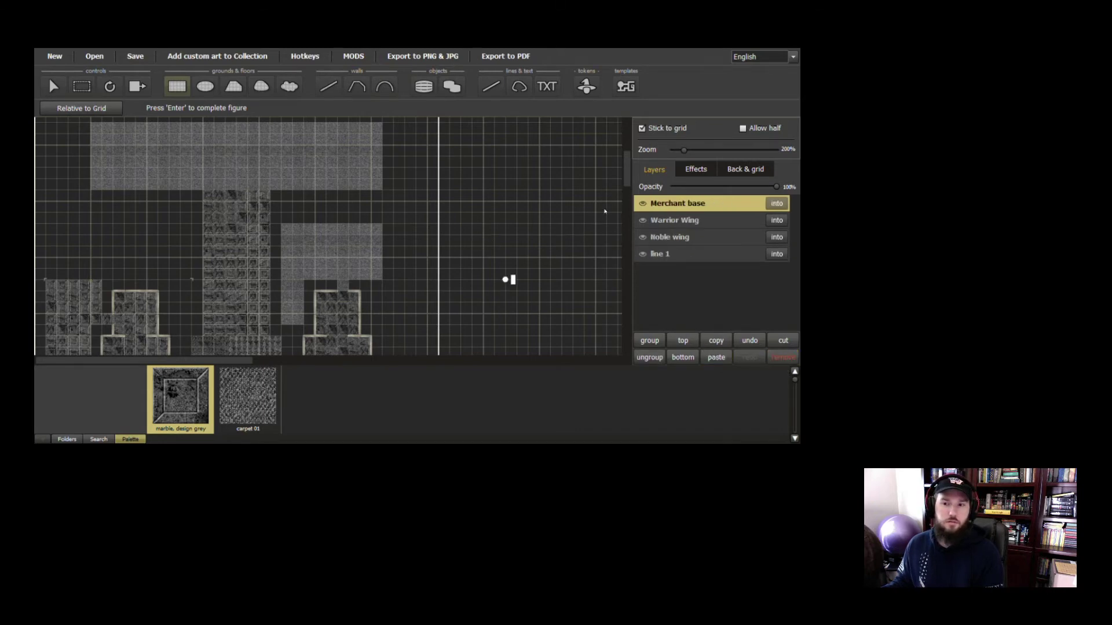
{"action": "scroll", "coordinate": [608, 214], "scroll_direction": "up", "scroll_amount": 3}
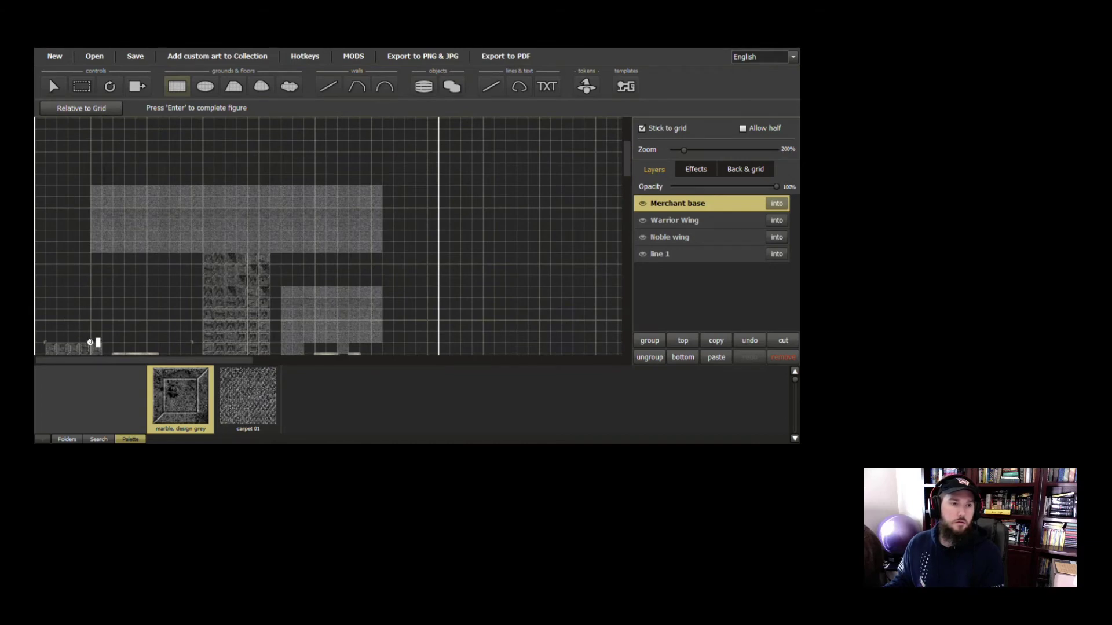
{"action": "left_click_drag", "start_coordinate": [90, 343], "coordinate": [90, 129]}
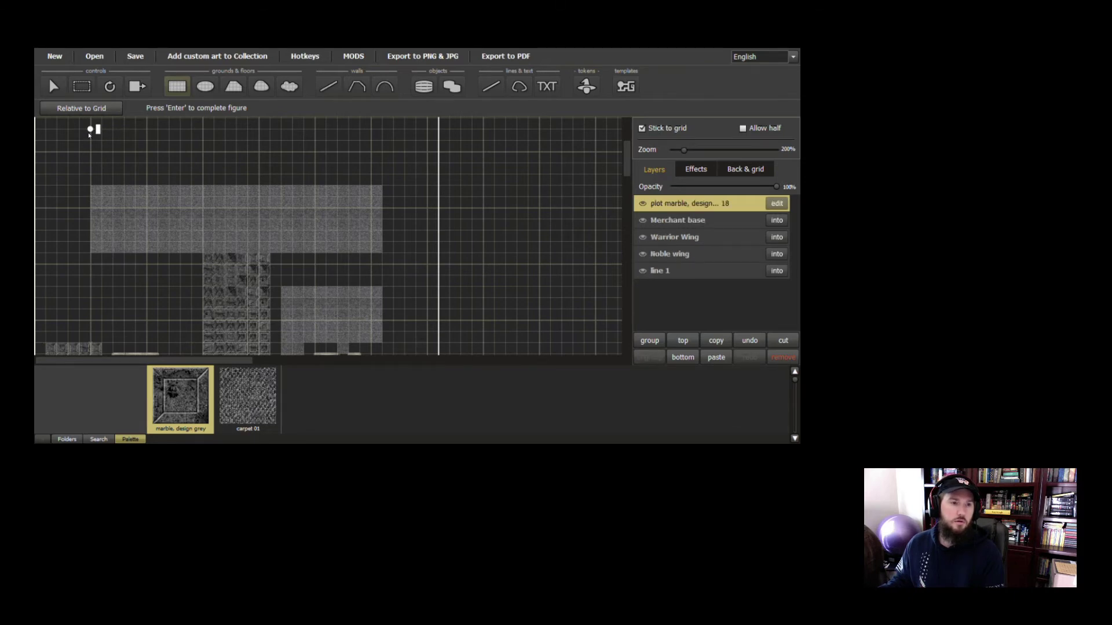
{"action": "key", "text": "Delete"}
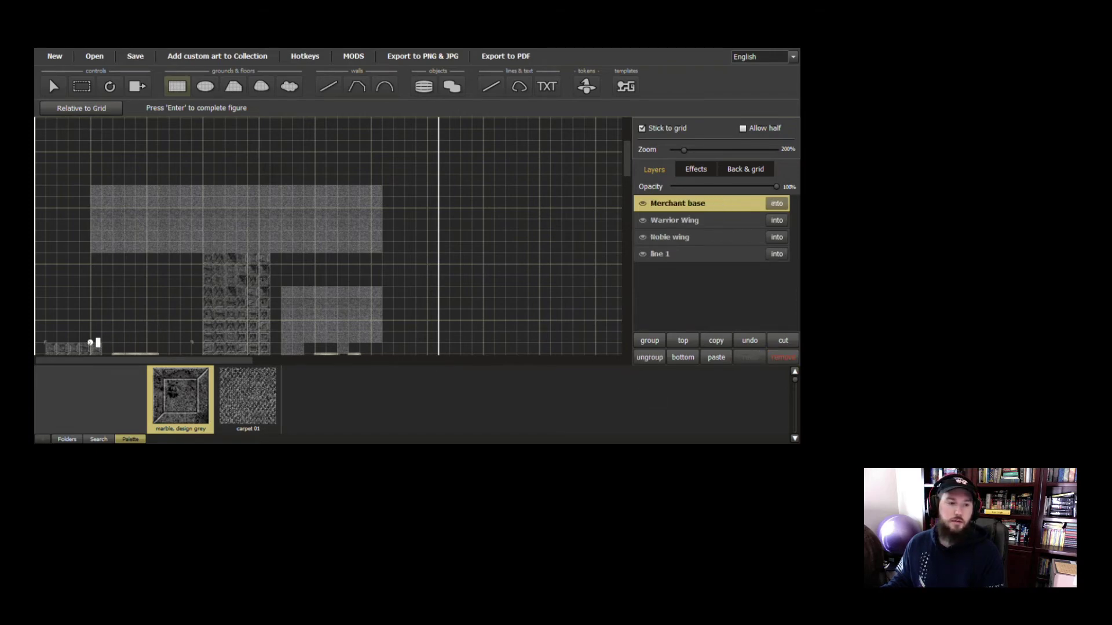
Draw a grey marble floor strip about 5 by 19 squares along the map's west edge, running north from the merchant area
{"action": "left_click_drag", "start_coordinate": [90, 343], "coordinate": [37, 133]}
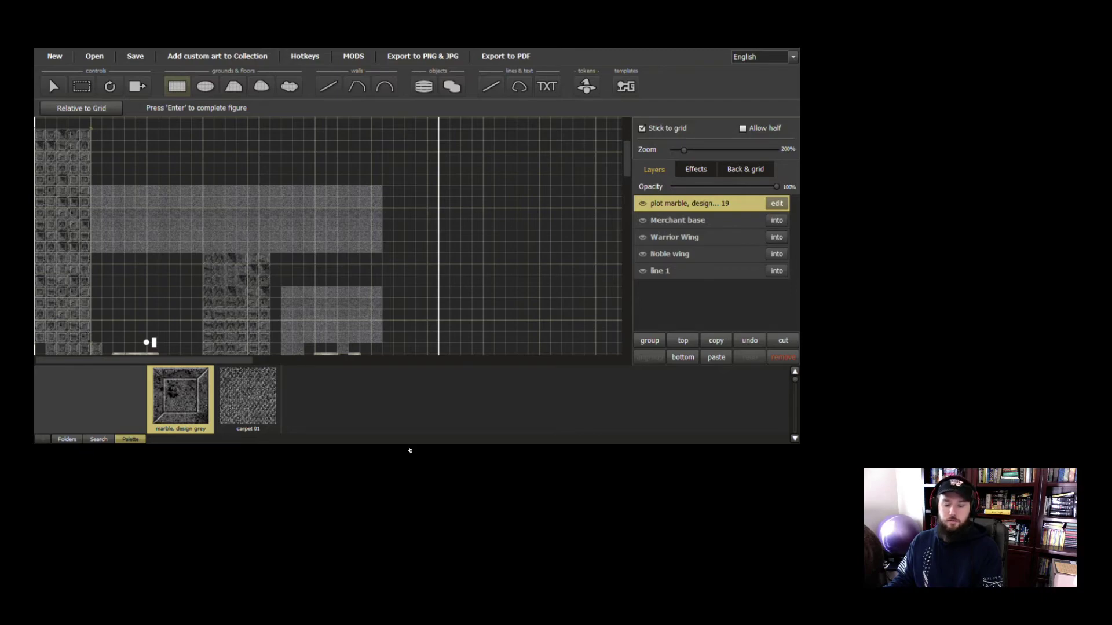
Check the barracks on the Preview sketch and draw a marble floor about 10 by 4 squares for Barracks I above the lesser nobles' floor
{"action": "key", "text": "alt+Tab"}
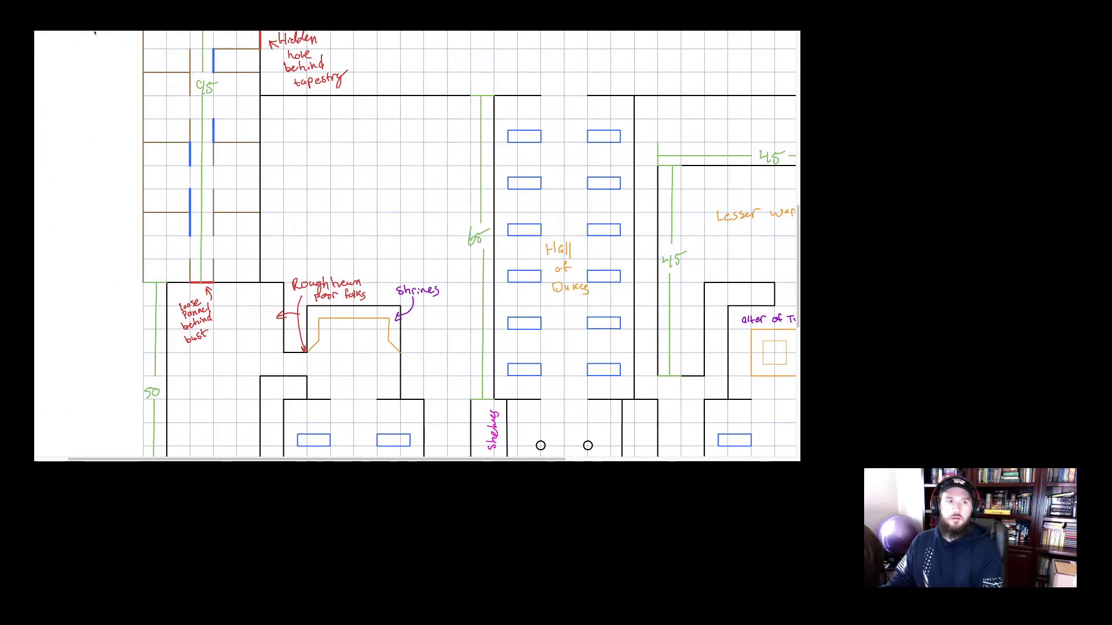
{"action": "mouse_move", "coordinate": [98, 34]}
{"action": "left_click", "coordinate": [56, 48]}
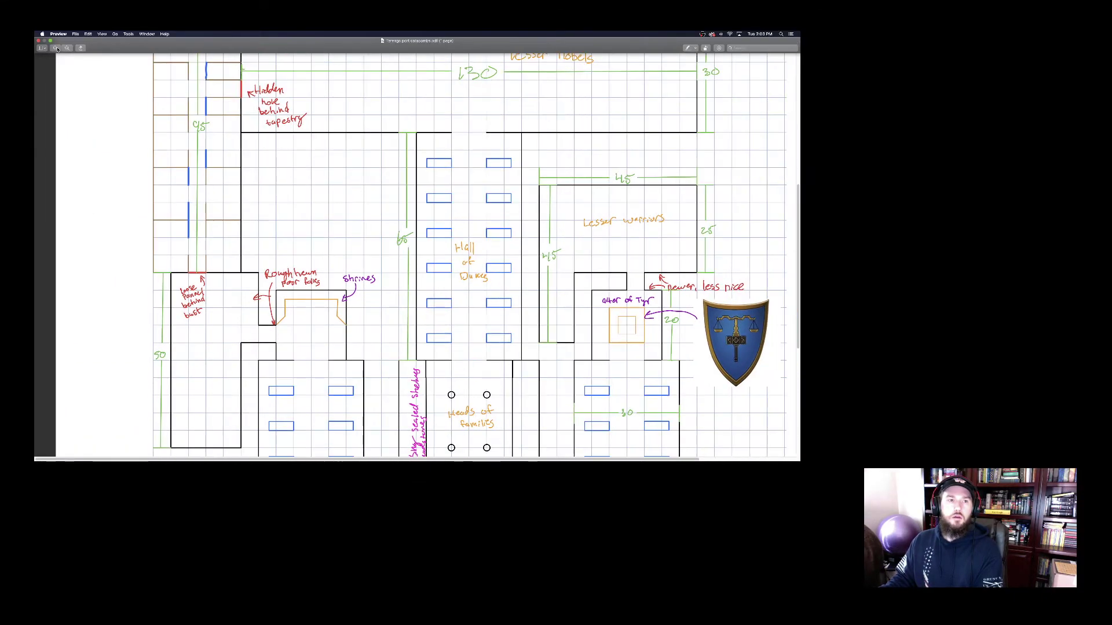
{"action": "left_click", "coordinate": [55, 48]}
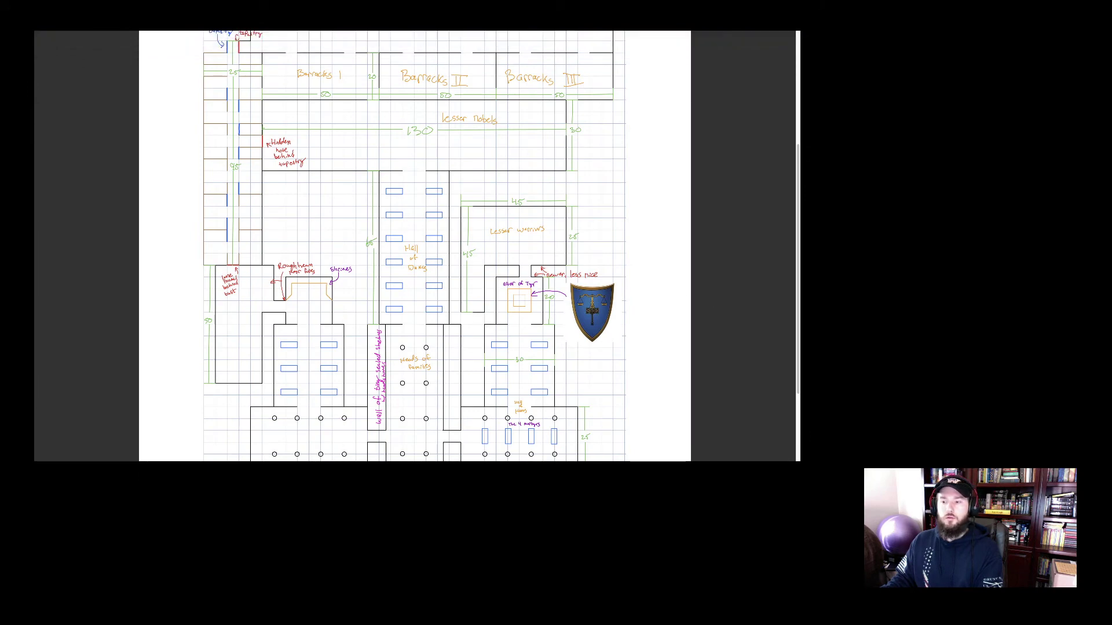
{"action": "scroll", "coordinate": [793, 307], "scroll_direction": "up", "scroll_amount": 5}
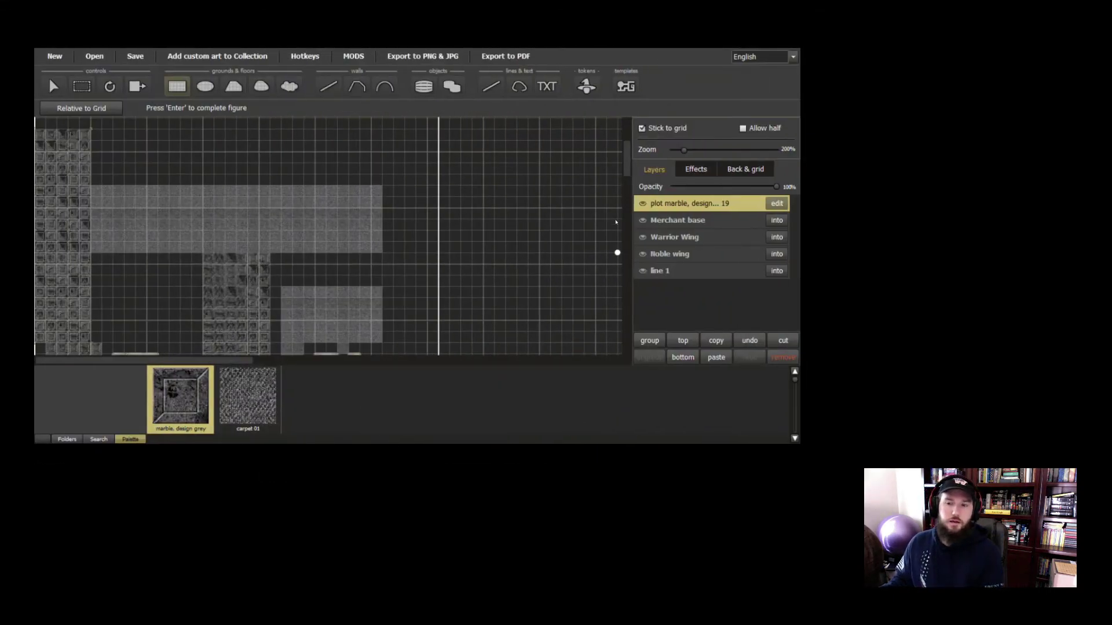
{"action": "scroll", "coordinate": [618, 182], "scroll_direction": "up", "scroll_amount": 3}
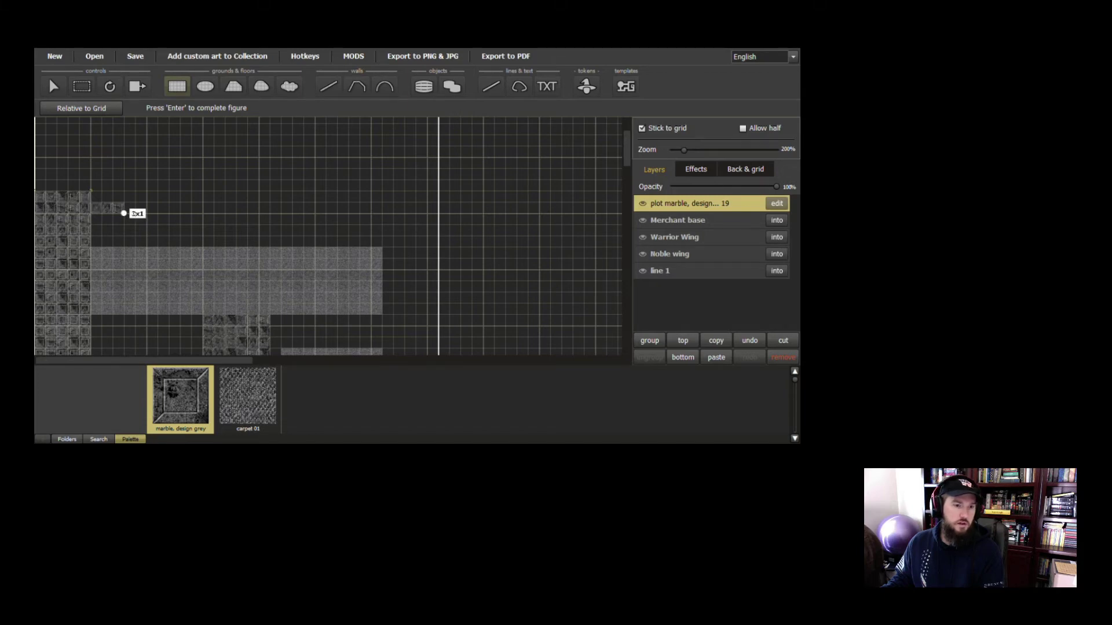
{"action": "left_click_drag", "start_coordinate": [124, 213], "coordinate": [205, 246]}
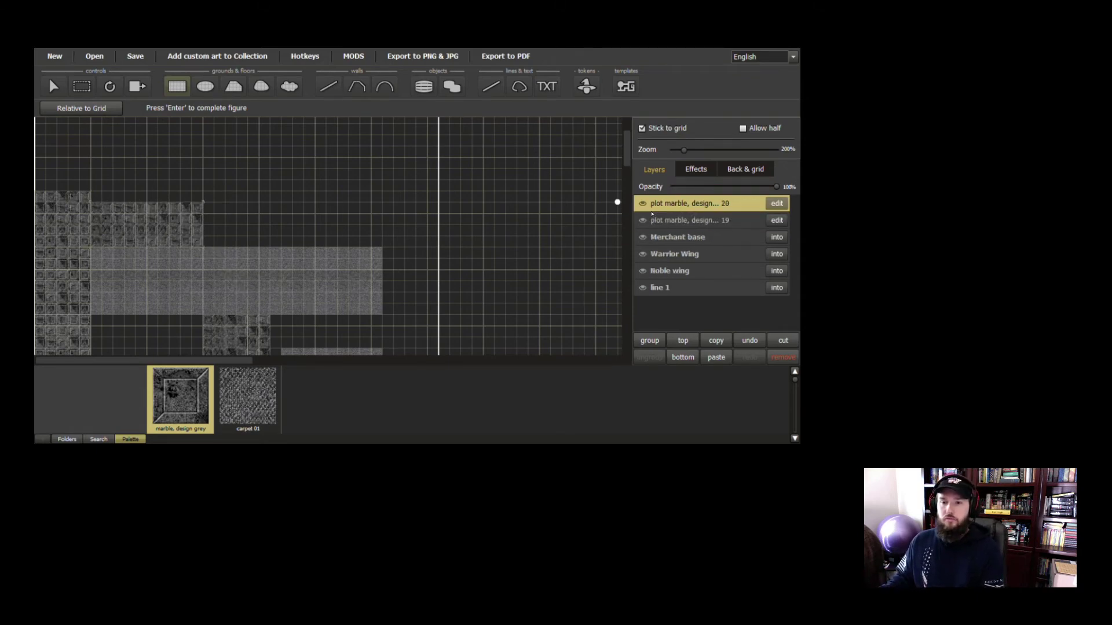
Duplicate the Barracks I floor twice and place the copies end to end eastward as Barracks II and III
{"action": "left_click", "coordinate": [726, 344]}
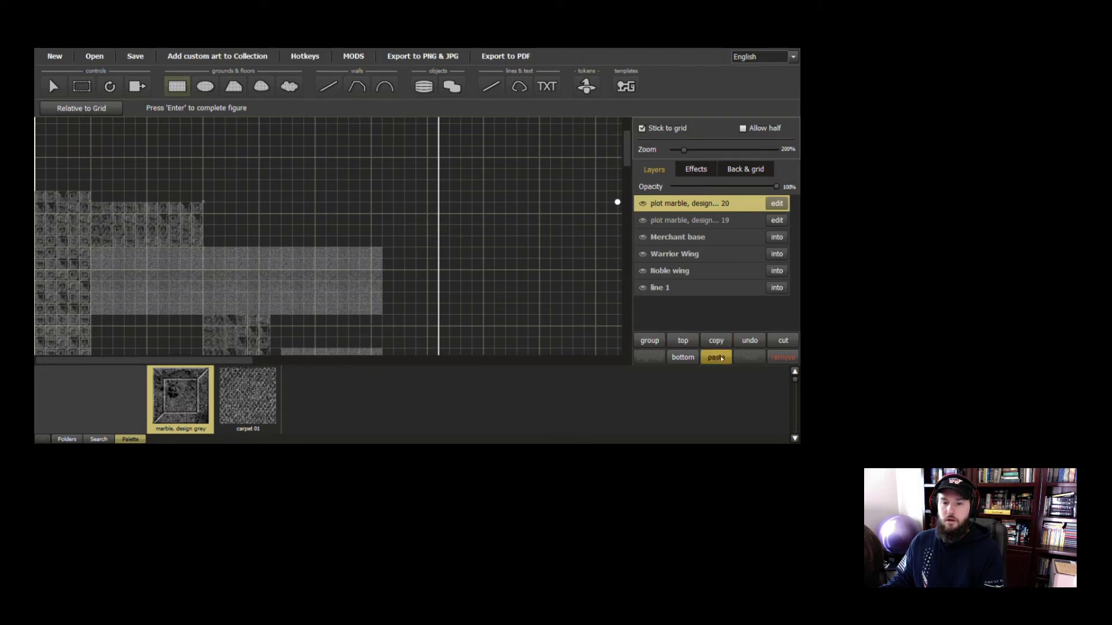
{"action": "left_click", "coordinate": [716, 357]}
{"action": "left_click", "coordinate": [53, 87]}
{"action": "left_click_drag", "start_coordinate": [147, 237], "coordinate": [265, 236]}
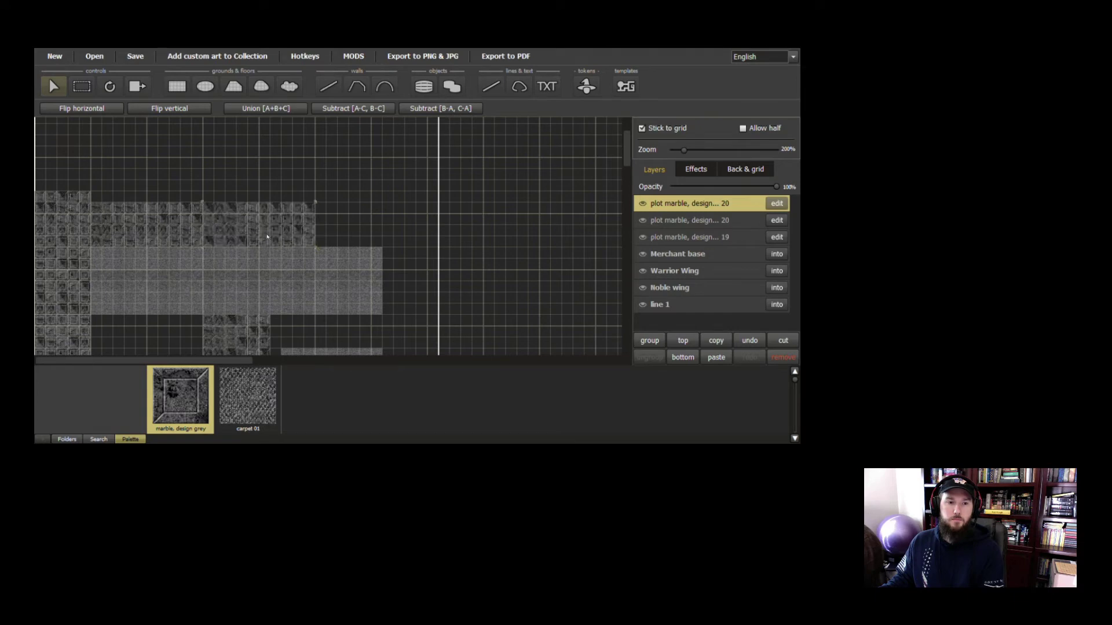
{"action": "left_click", "coordinate": [725, 357]}
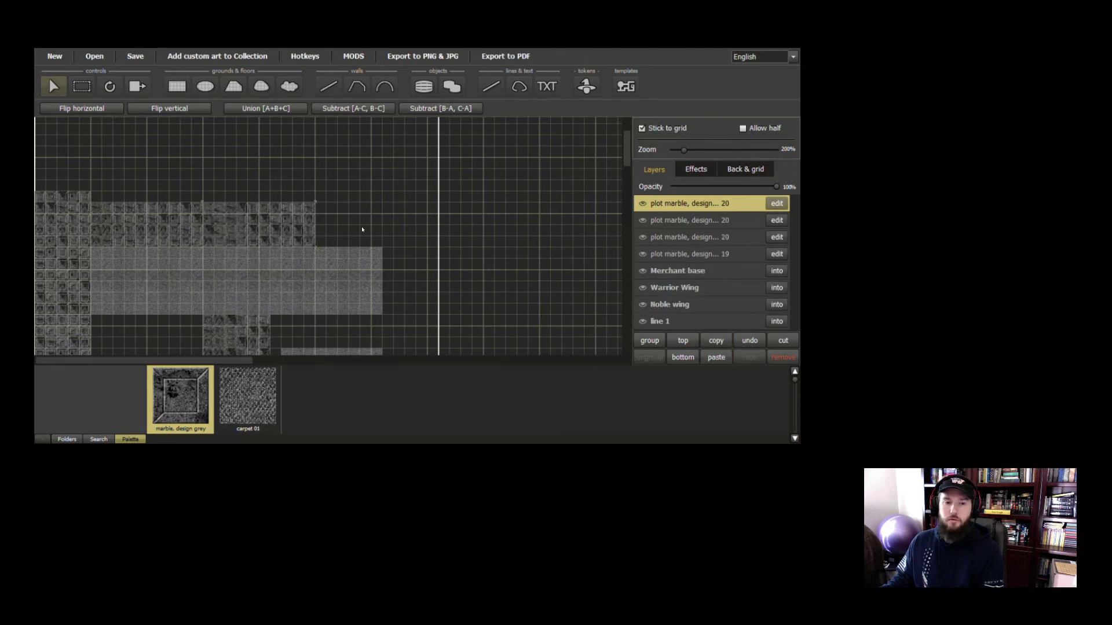
{"action": "left_click_drag", "start_coordinate": [275, 224], "coordinate": [387, 225]}
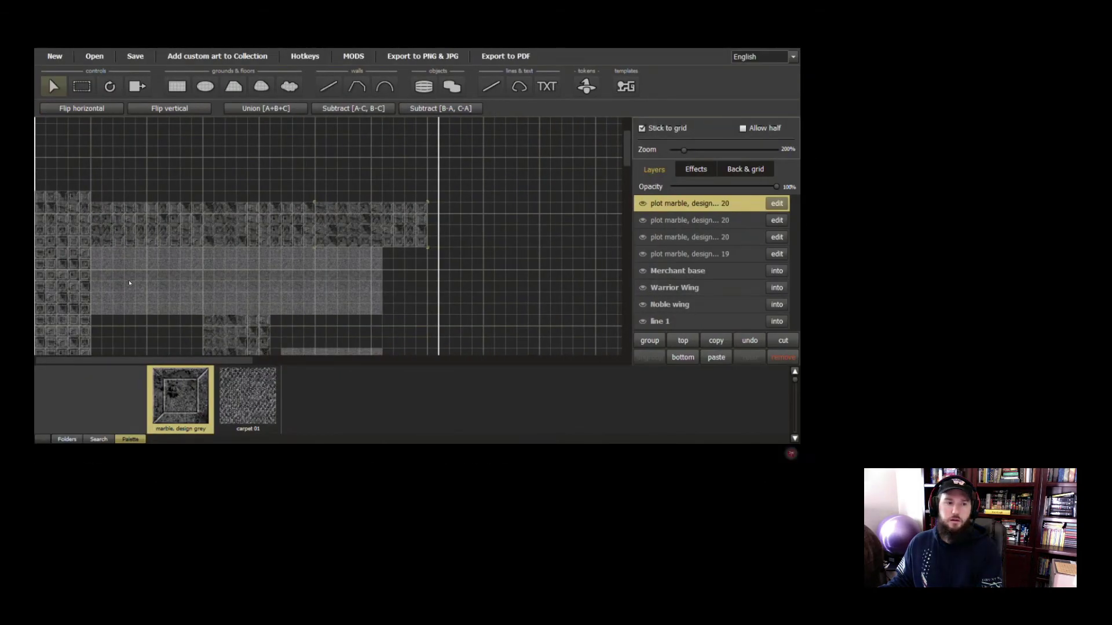
Shorten the west marble strip by one row to align with the barracks' north edge and add a one-square floor tile above it
{"action": "left_click", "coordinate": [68, 259]}
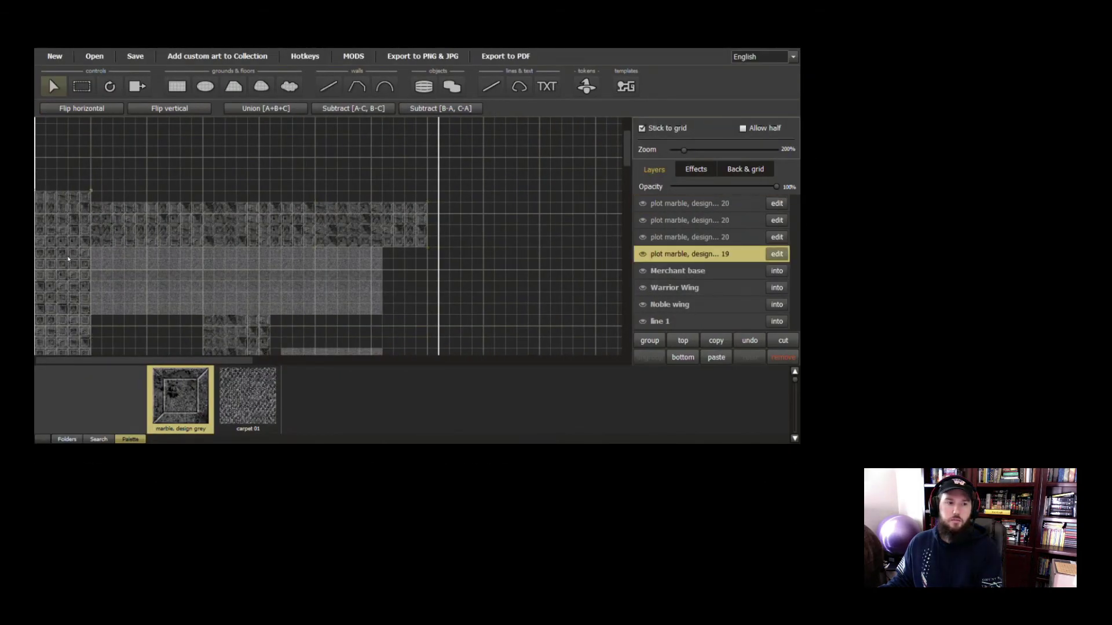
{"action": "left_click", "coordinate": [777, 253]}
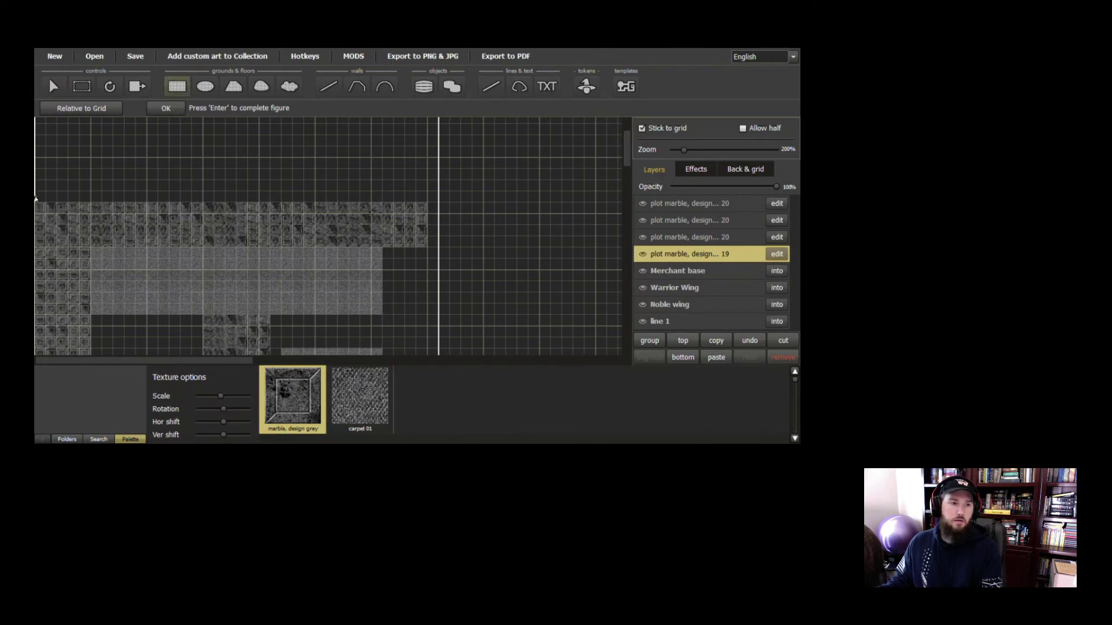
{"action": "left_click", "coordinate": [185, 93]}
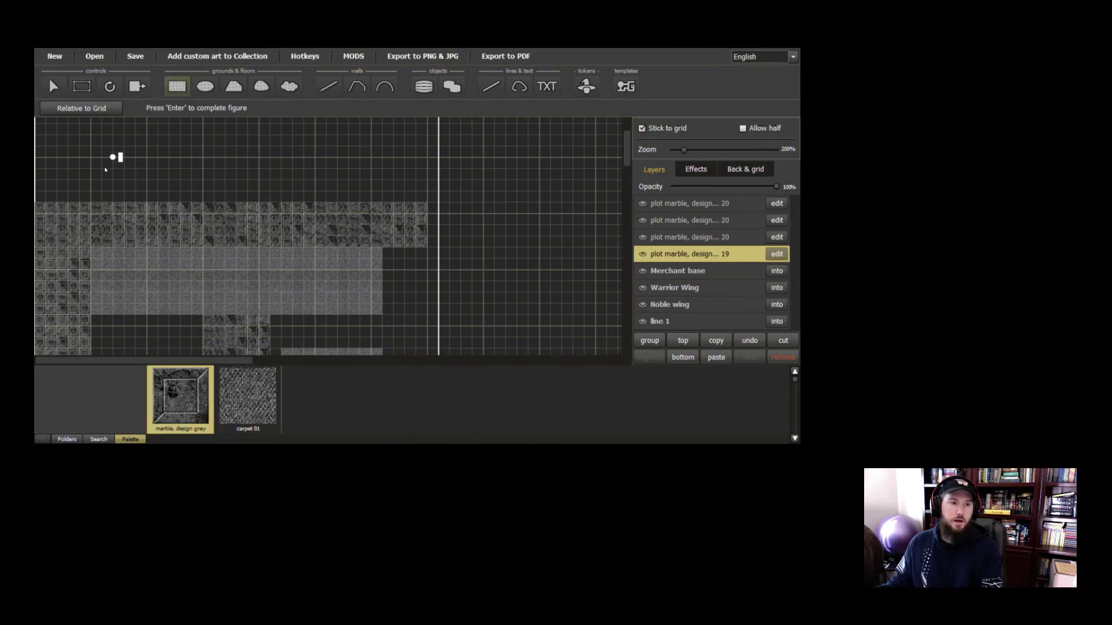
{"action": "left_click", "coordinate": [68, 191]}
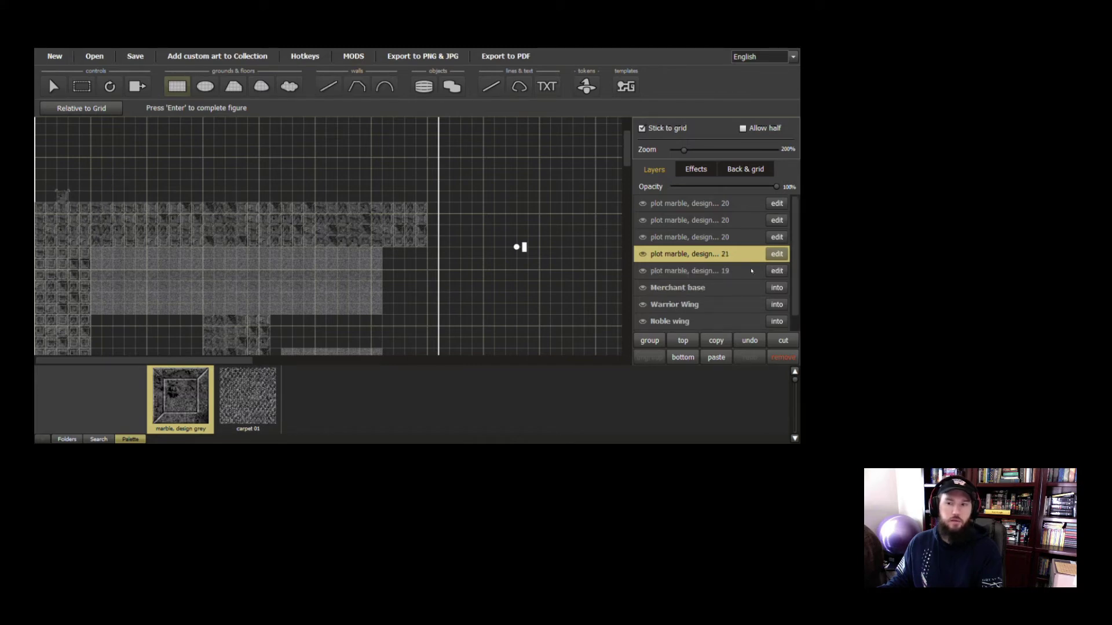
Group the west marble strip with the one-square tile above it and name the group Dirt Path
{"action": "left_click", "coordinate": [653, 272]}
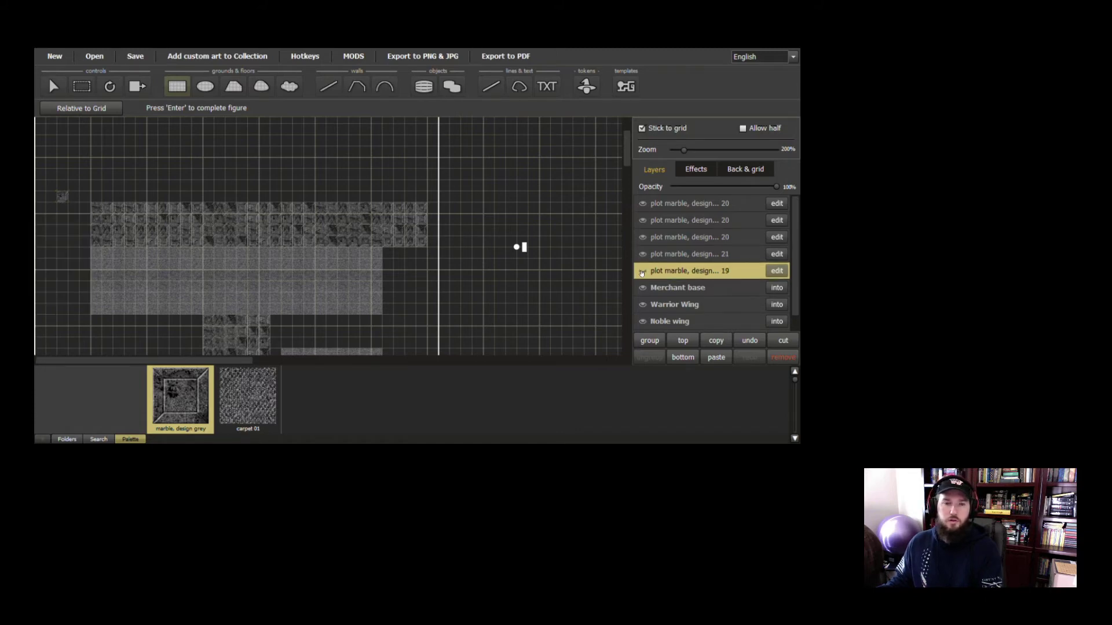
{"action": "left_click", "coordinate": [669, 254], "text": "shift"}
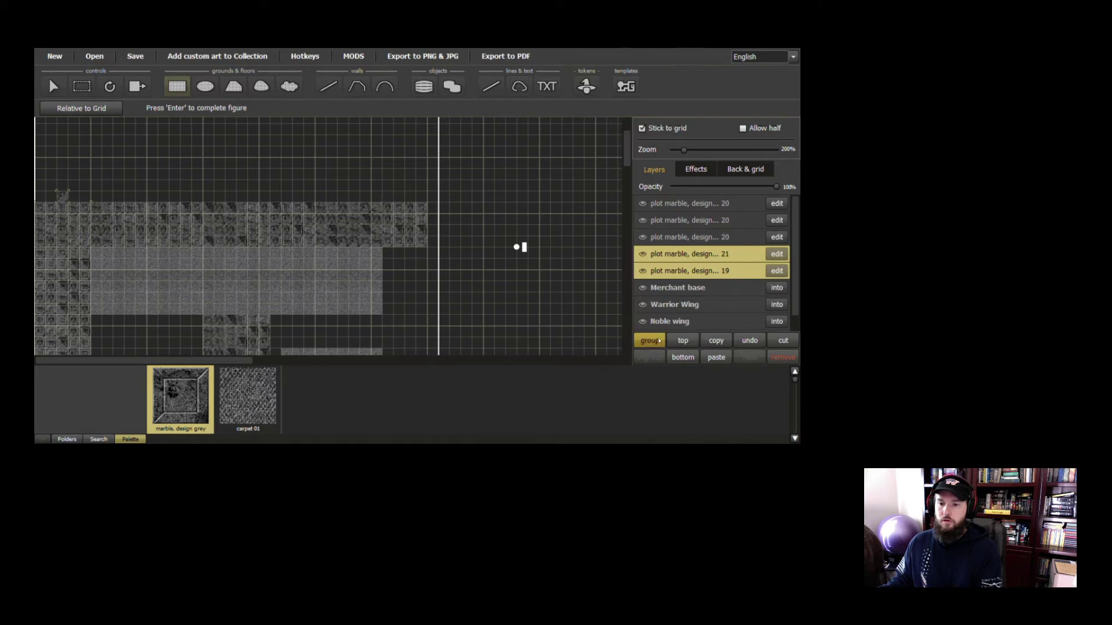
{"action": "left_click", "coordinate": [649, 341]}
{"action": "double_click", "coordinate": [684, 255]}
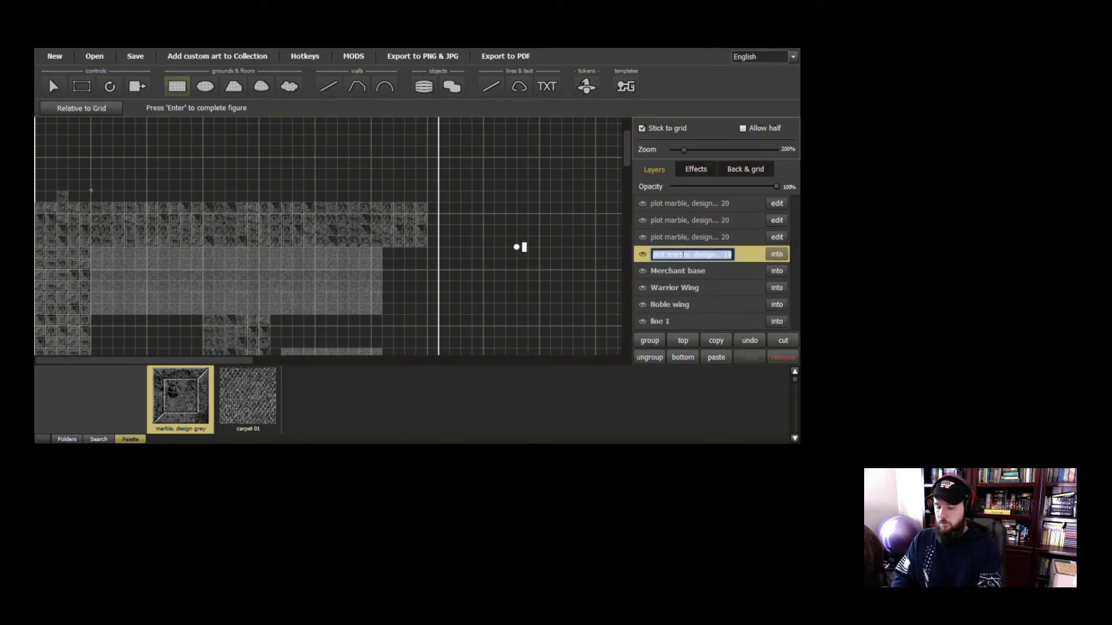
{"action": "type", "text": "Dirt "}
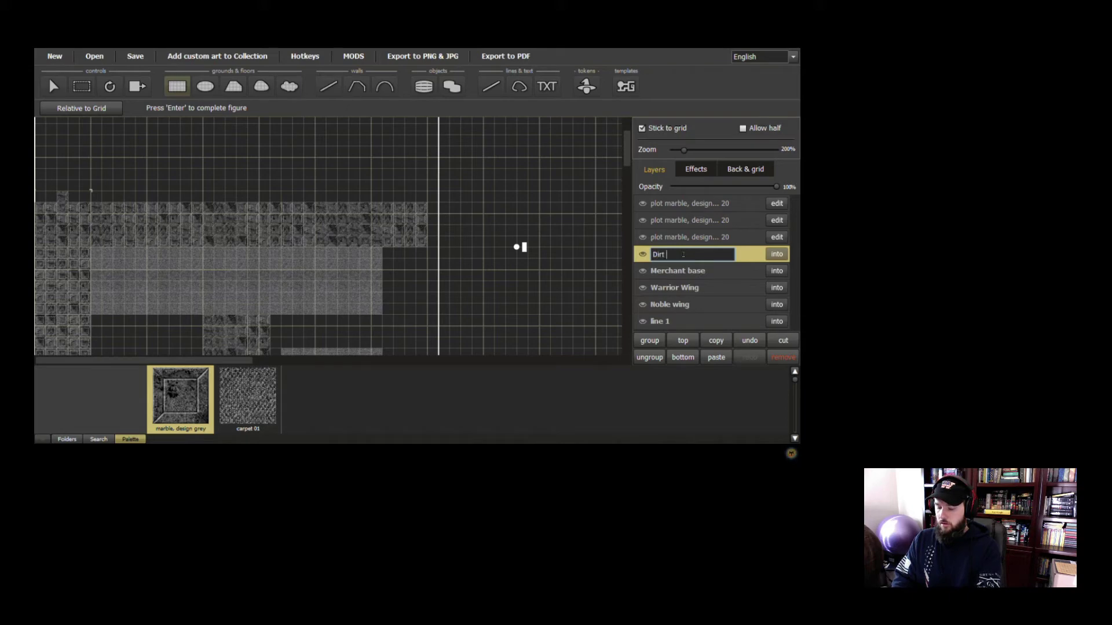
{"action": "type", "text": "Path"}
{"action": "key", "text": "Return"}
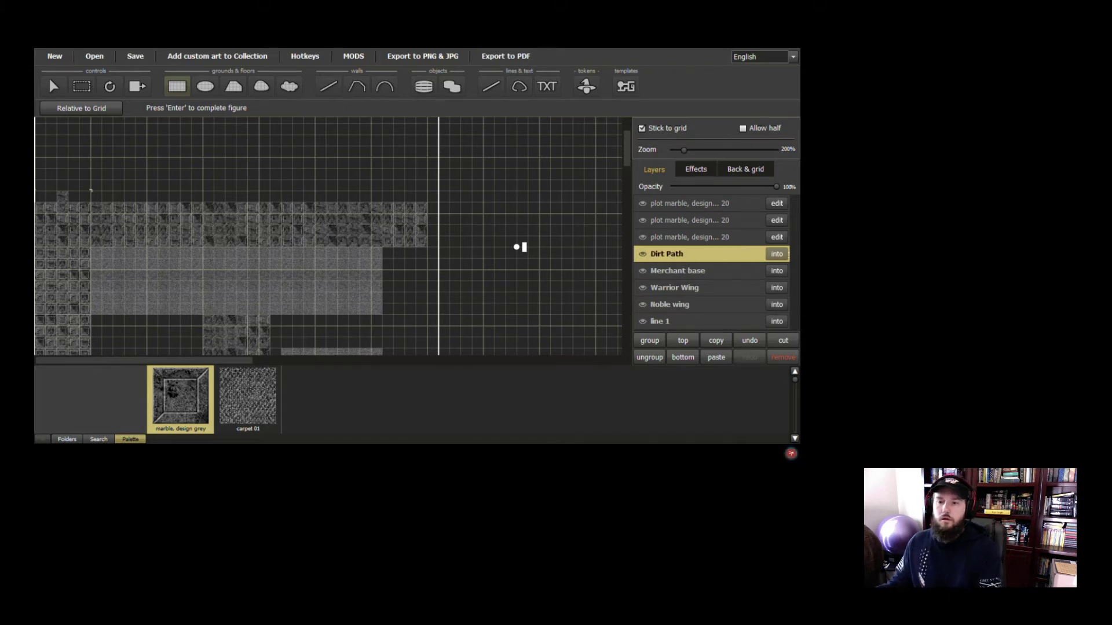
Identify the westernmost barracks floor layer by toggling its visibility and rename it Barracks I
{"action": "left_click", "coordinate": [669, 239]}
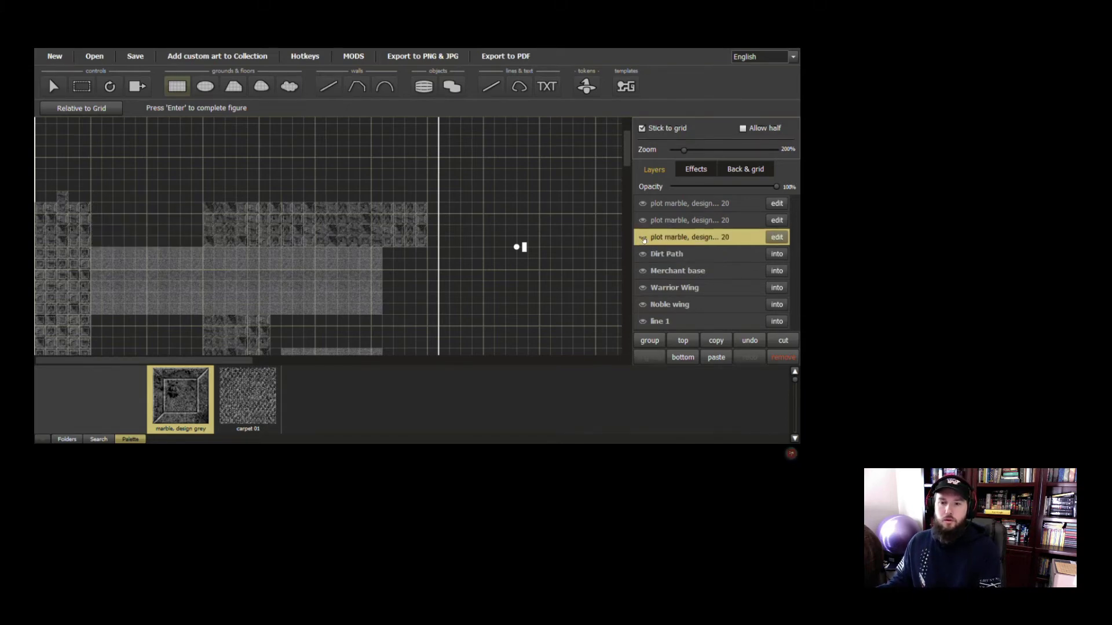
{"action": "double_click", "coordinate": [669, 239]}
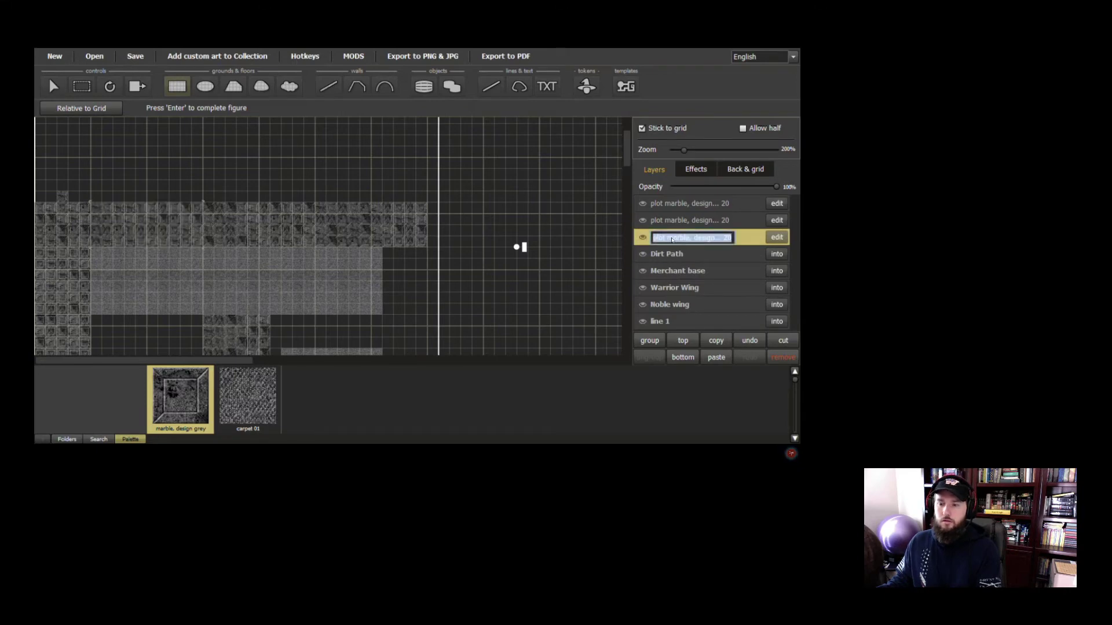
{"action": "type", "text": "Barra"}
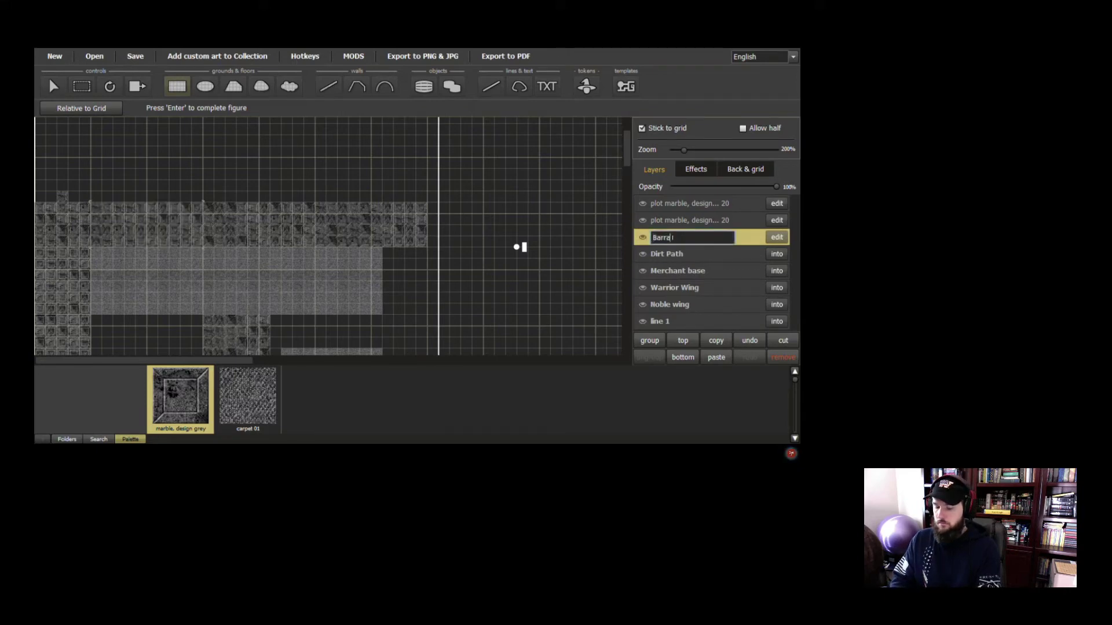
{"action": "type", "text": "cks I"}
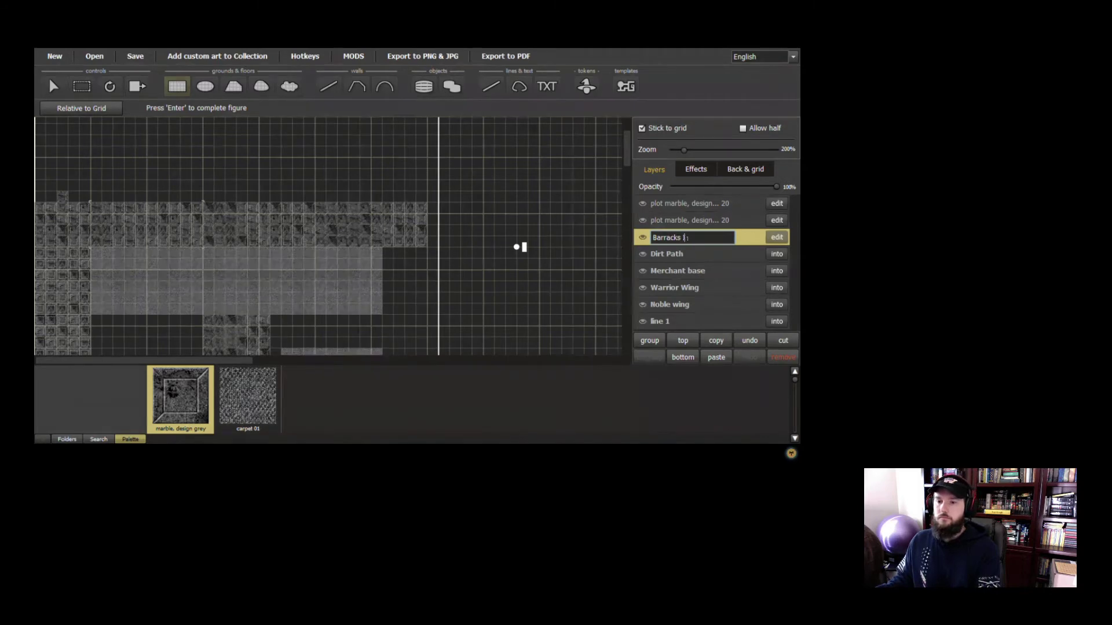
Identify the middle barracks floor layer by toggling its visibility and rename it Barracks II Floor
{"action": "left_click", "coordinate": [674, 222]}
{"action": "left_click", "coordinate": [643, 222]}
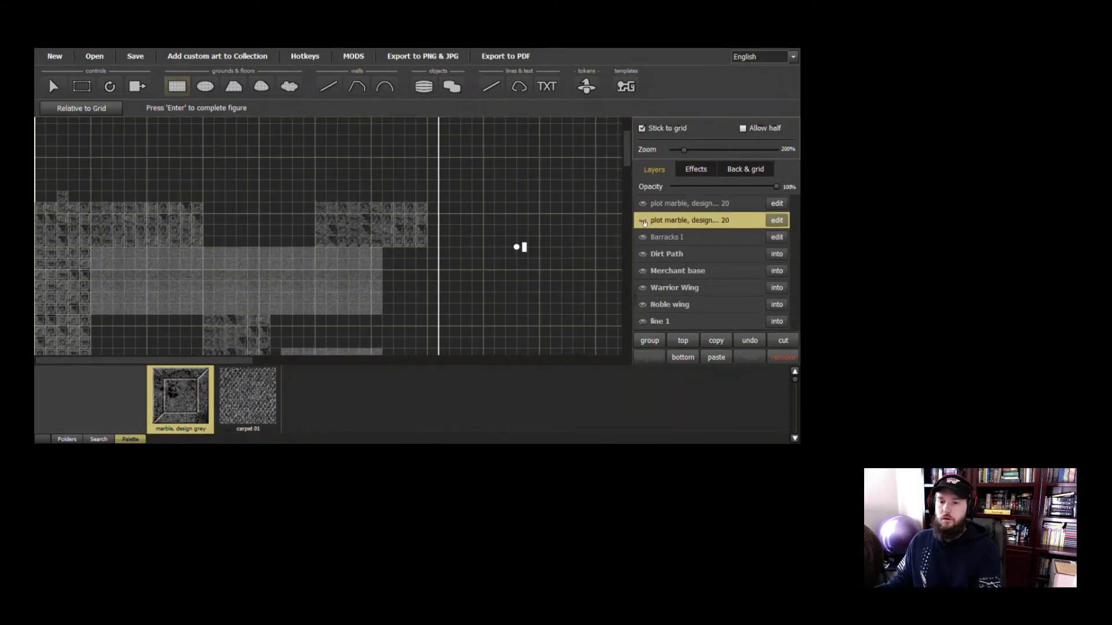
{"action": "left_click", "coordinate": [644, 221]}
{"action": "double_click", "coordinate": [664, 221]}
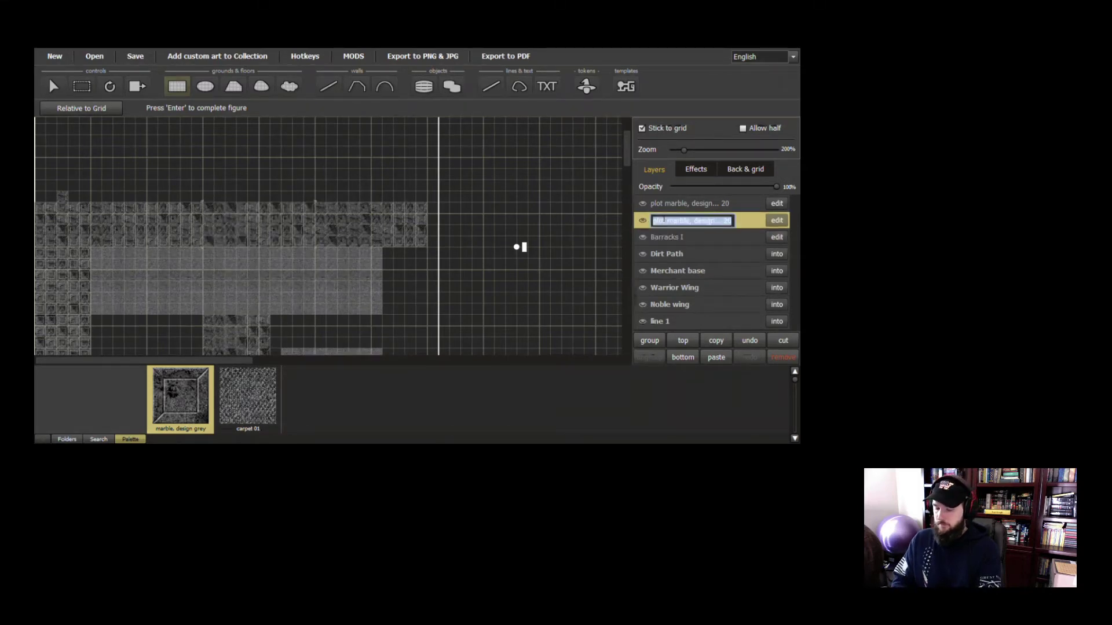
{"action": "type", "text": "Barracks"}
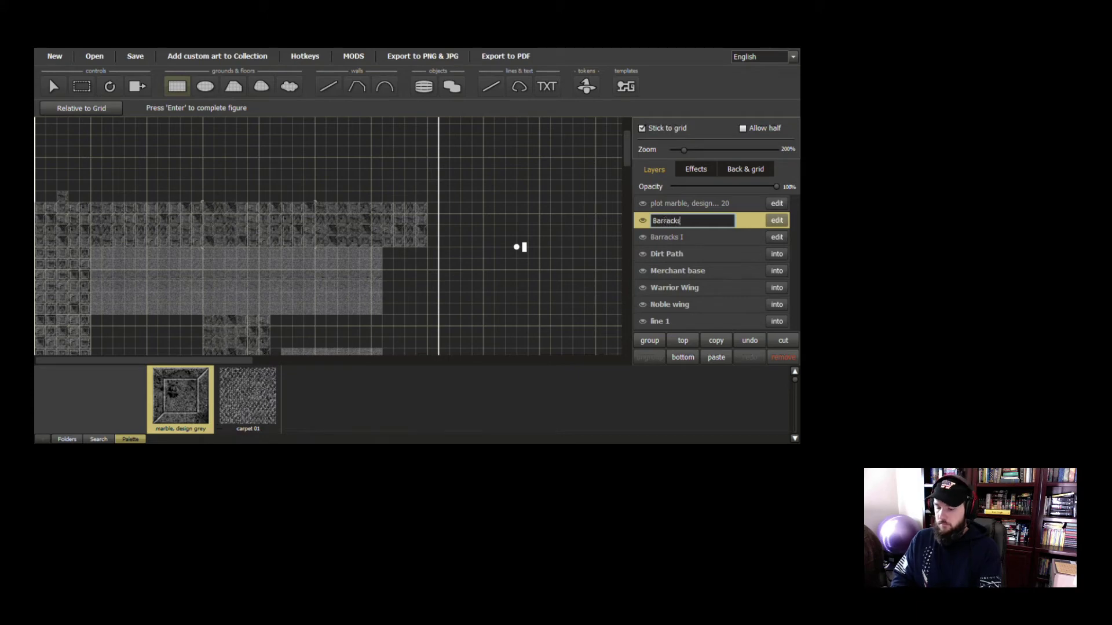
{"action": "type", "text": " II Flooe"}
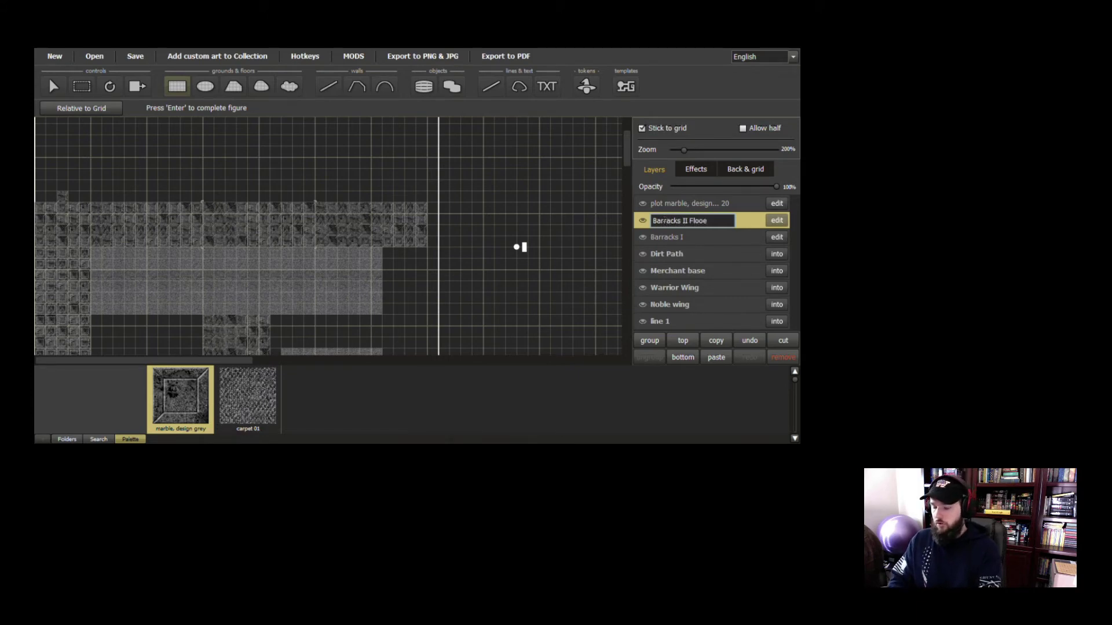
{"action": "key", "text": "BackSpace"}
{"action": "type", "text": "r"}
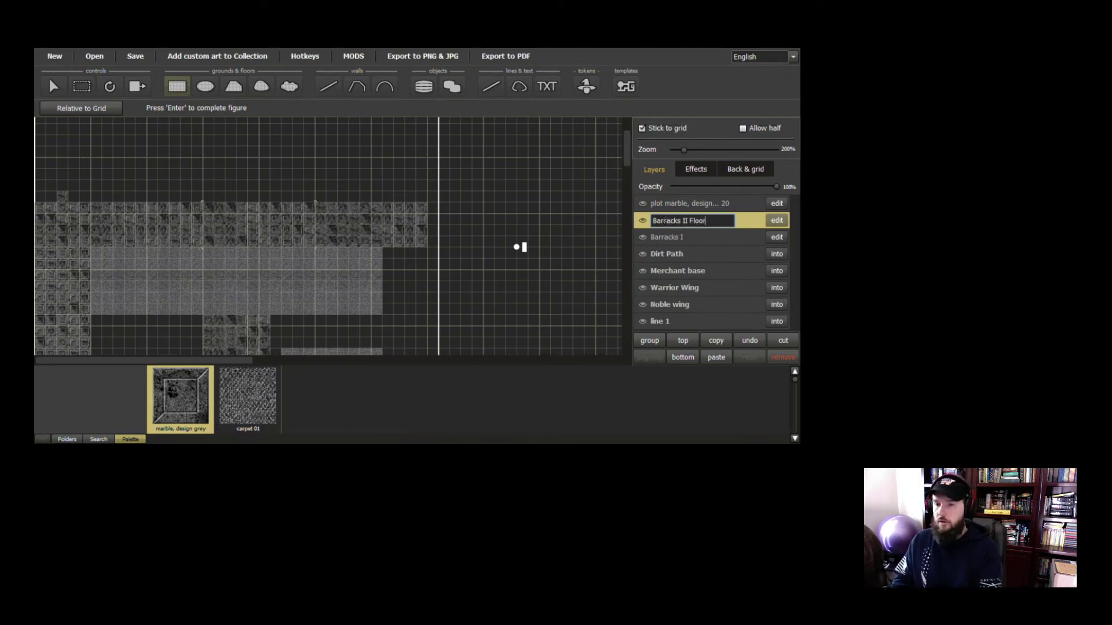
{"action": "key", "text": "Return"}
Rename the easternmost barracks floor layer as Barracks III Floor
{"action": "double_click", "coordinate": [707, 204]}
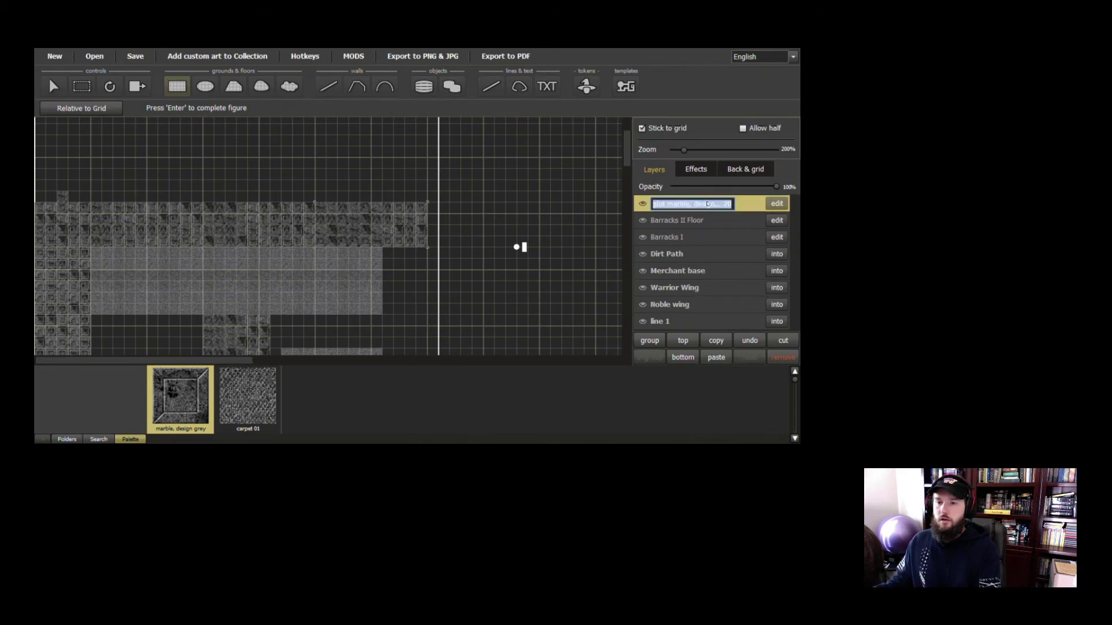
{"action": "type", "text": "Bar"}
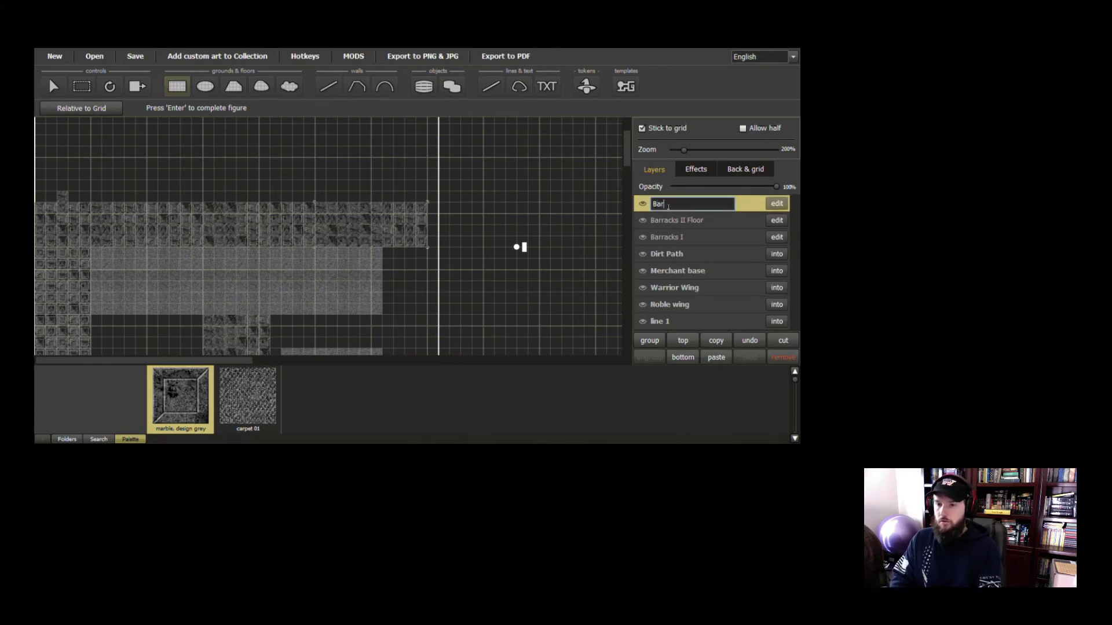
{"action": "type", "text": "ra"}
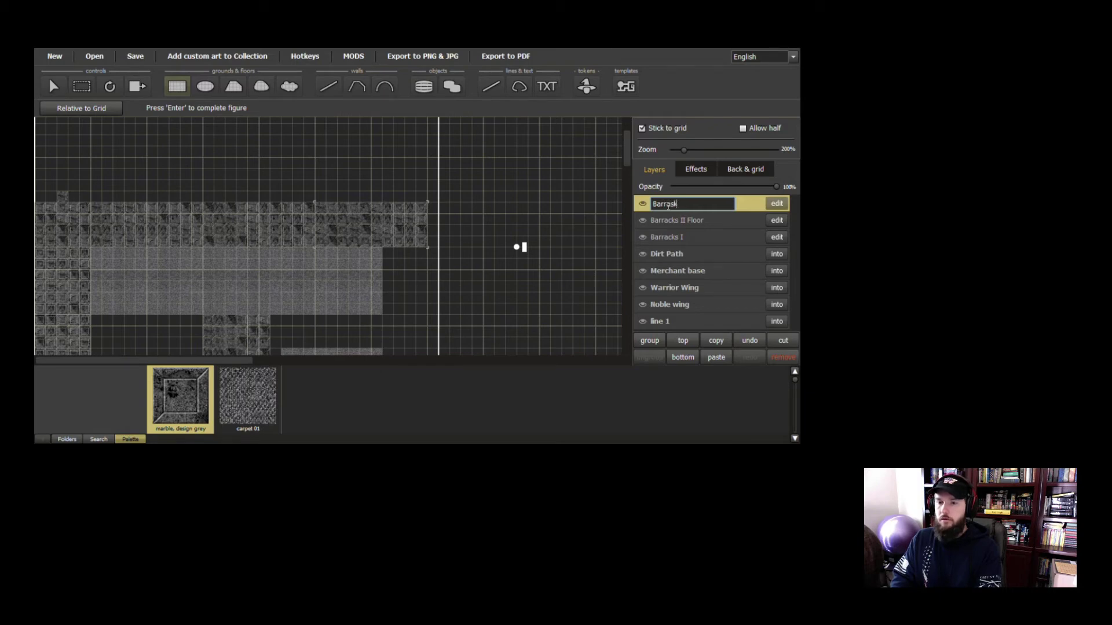
{"action": "type", "text": "c"}
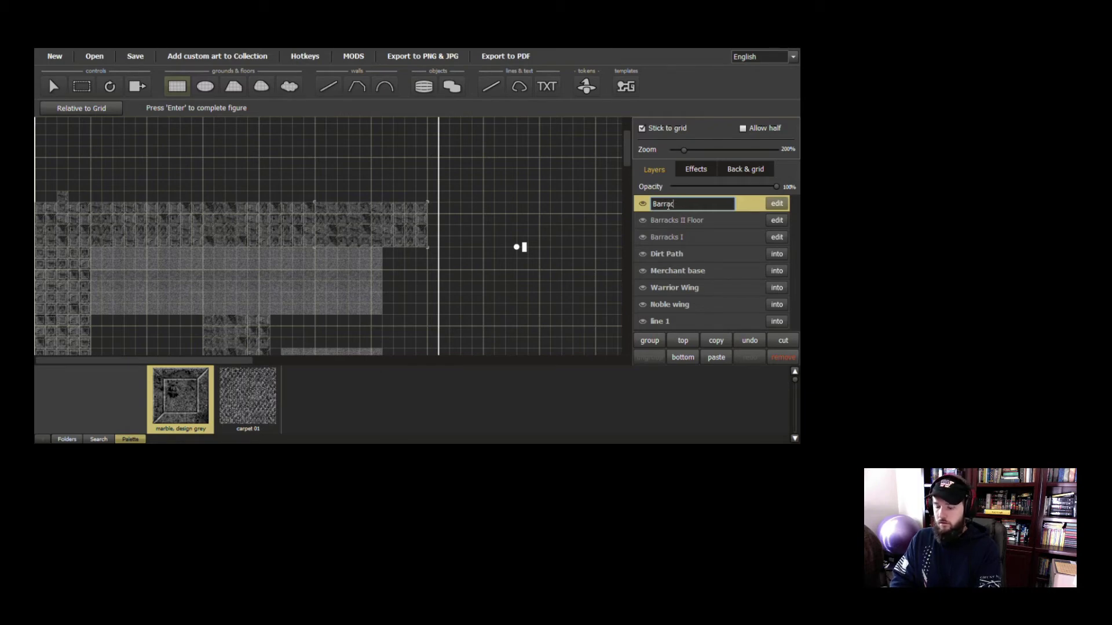
{"action": "type", "text": "ks"}
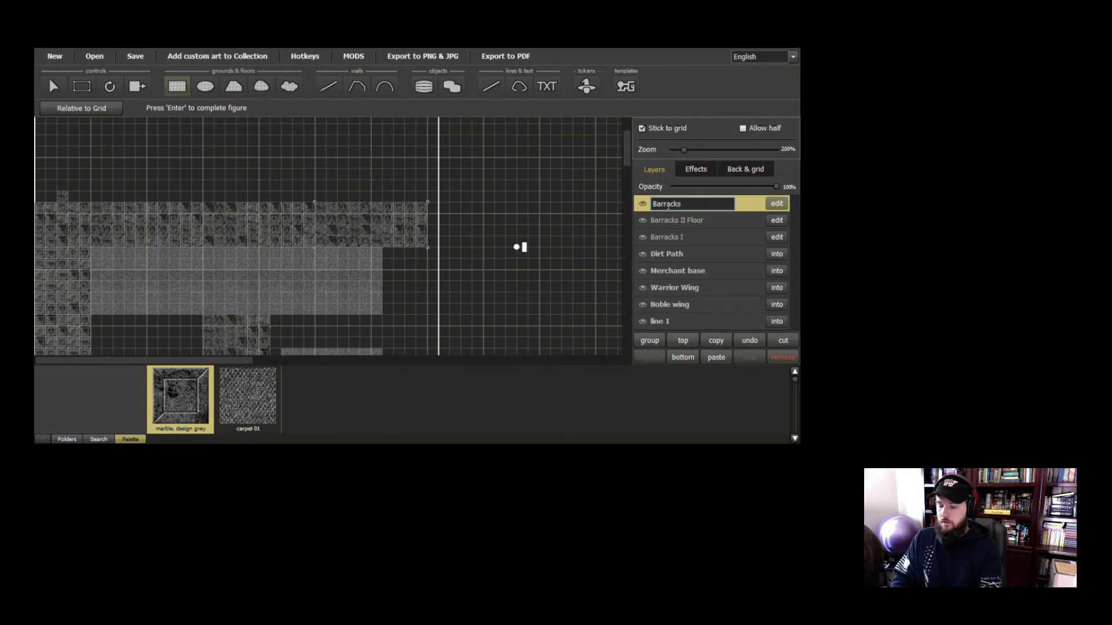
{"action": "type", "text": " III Floor"}
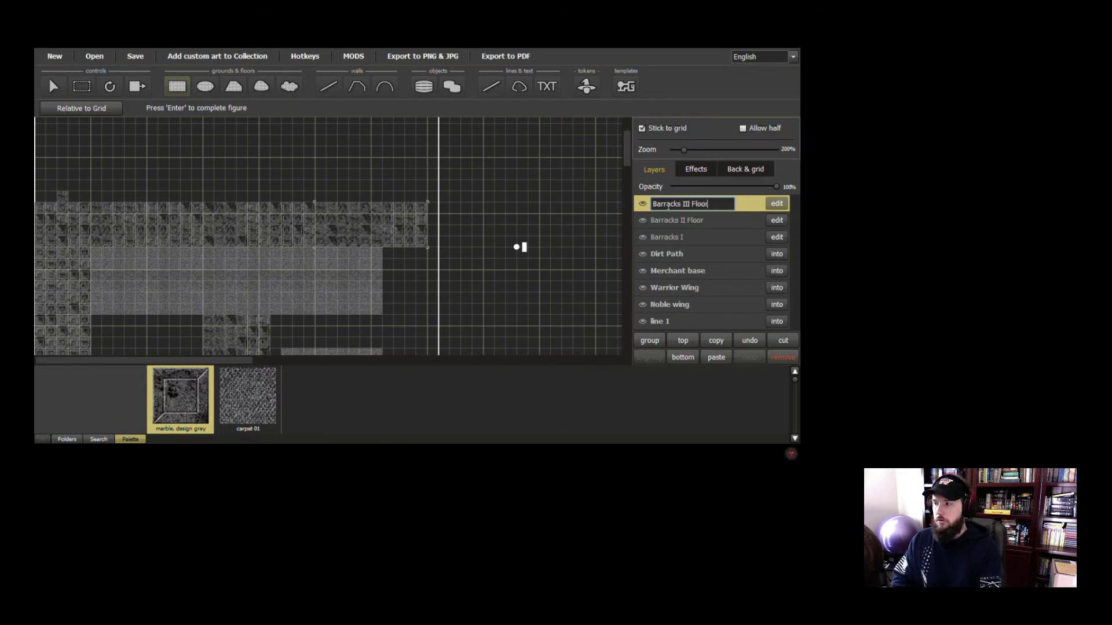
{"action": "key", "text": "Return"}
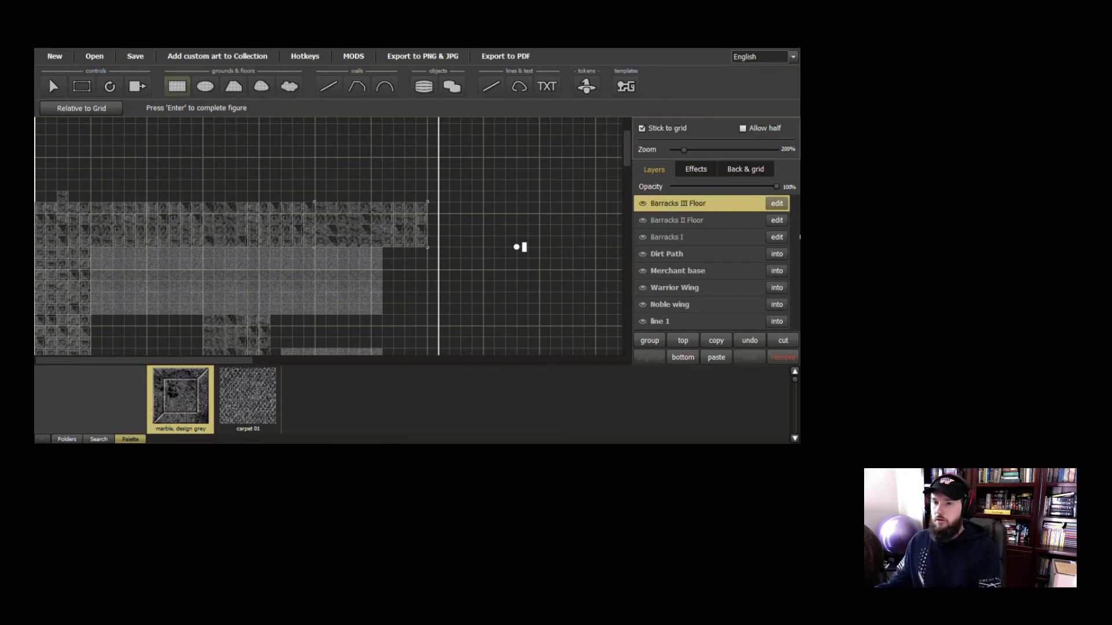
Extend the first barracks layer's name to Barracks I Floor to match the other two
{"action": "left_click", "coordinate": [683, 243]}
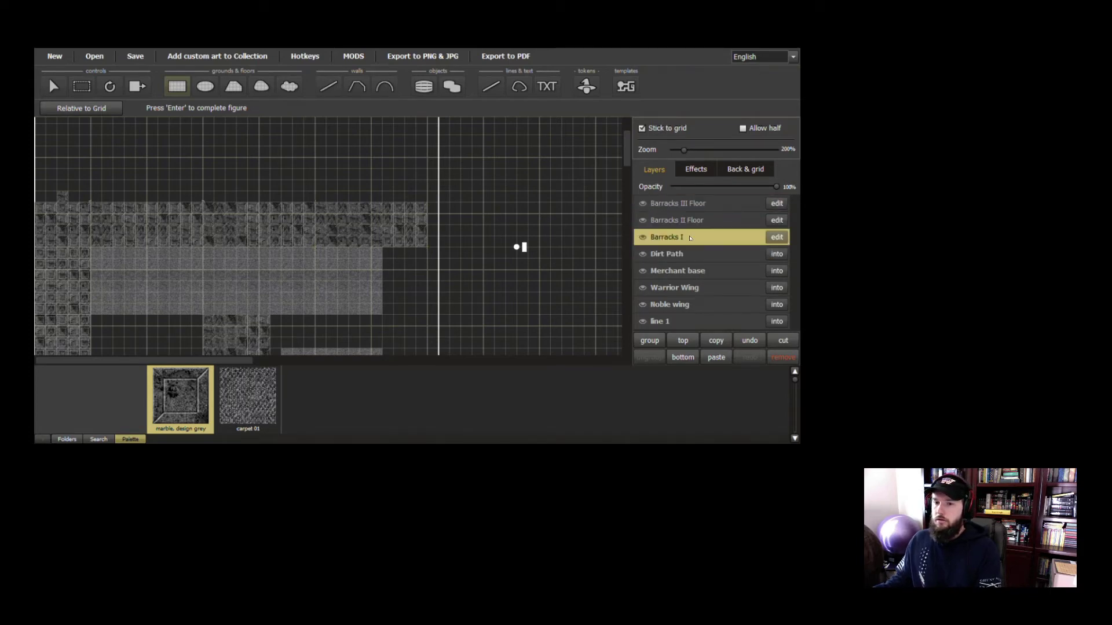
{"action": "left_click", "coordinate": [684, 241]}
{"action": "left_click", "coordinate": [691, 238]}
{"action": "type", "text": "Floor"}
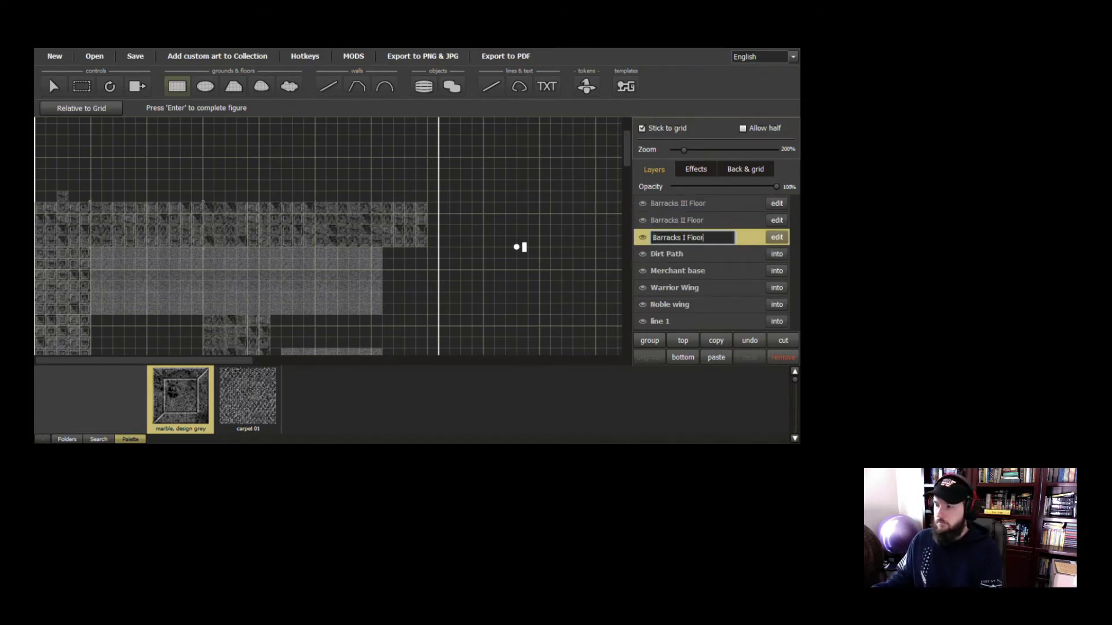
{"action": "key", "text": "Return"}
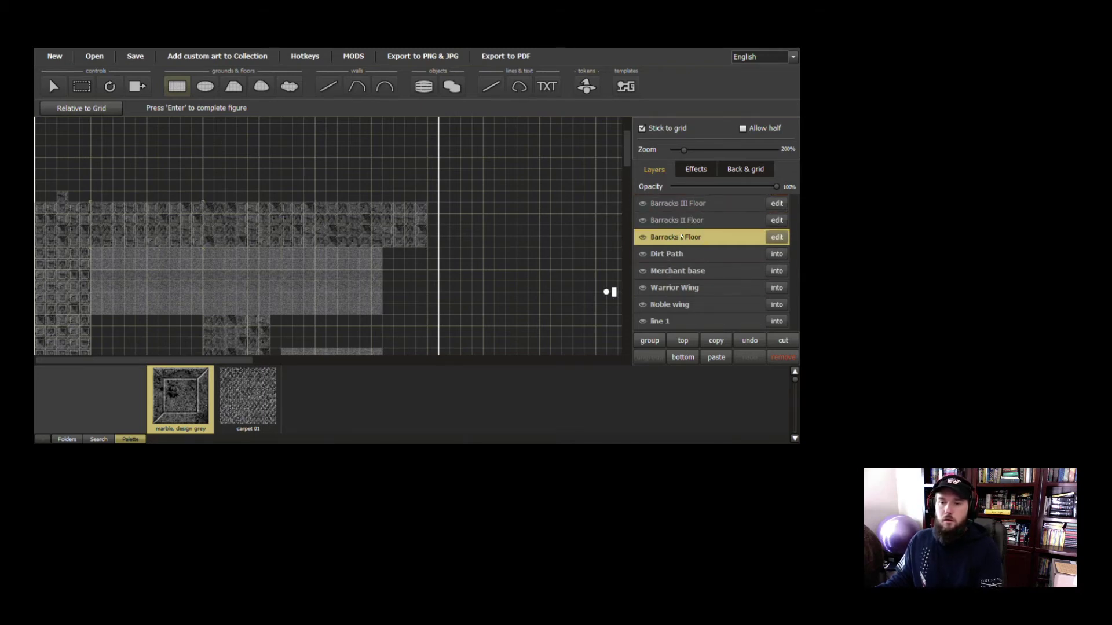
Group the three barracks floor layers and name the group Barracks
{"action": "left_click", "coordinate": [681, 210], "text": "shift"}
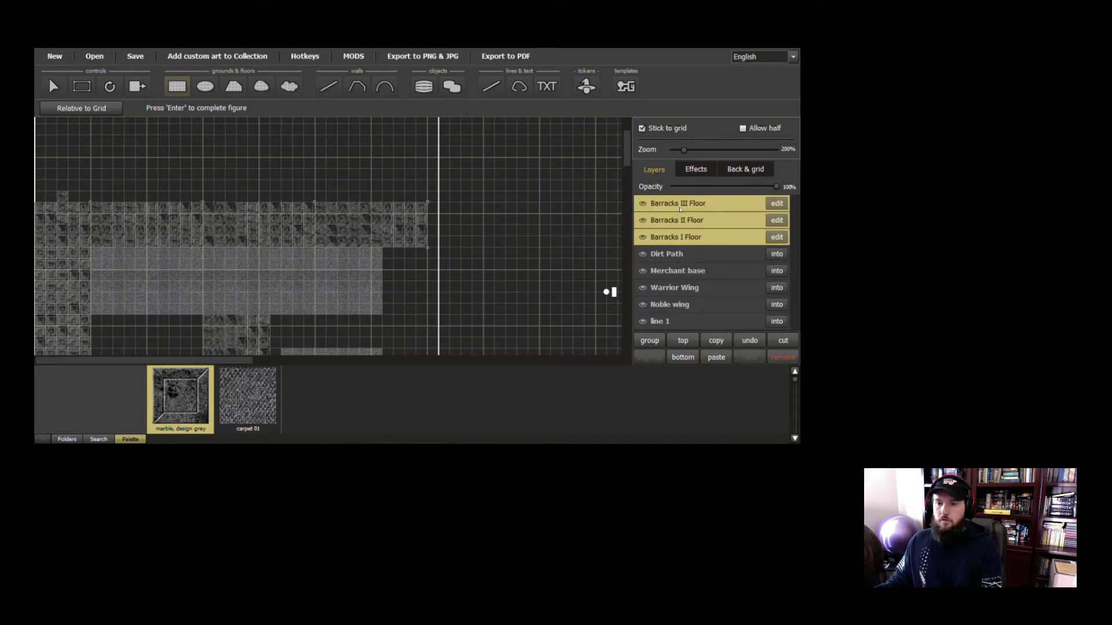
{"action": "left_click", "coordinate": [644, 343]}
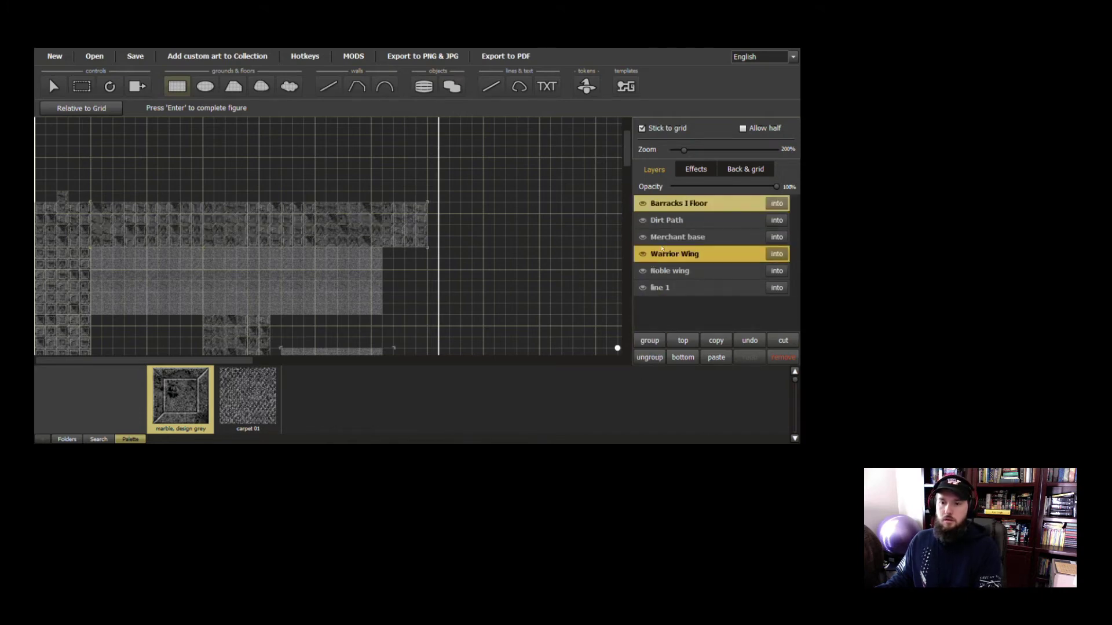
{"action": "double_click", "coordinate": [686, 204]}
{"action": "key", "text": "End"}
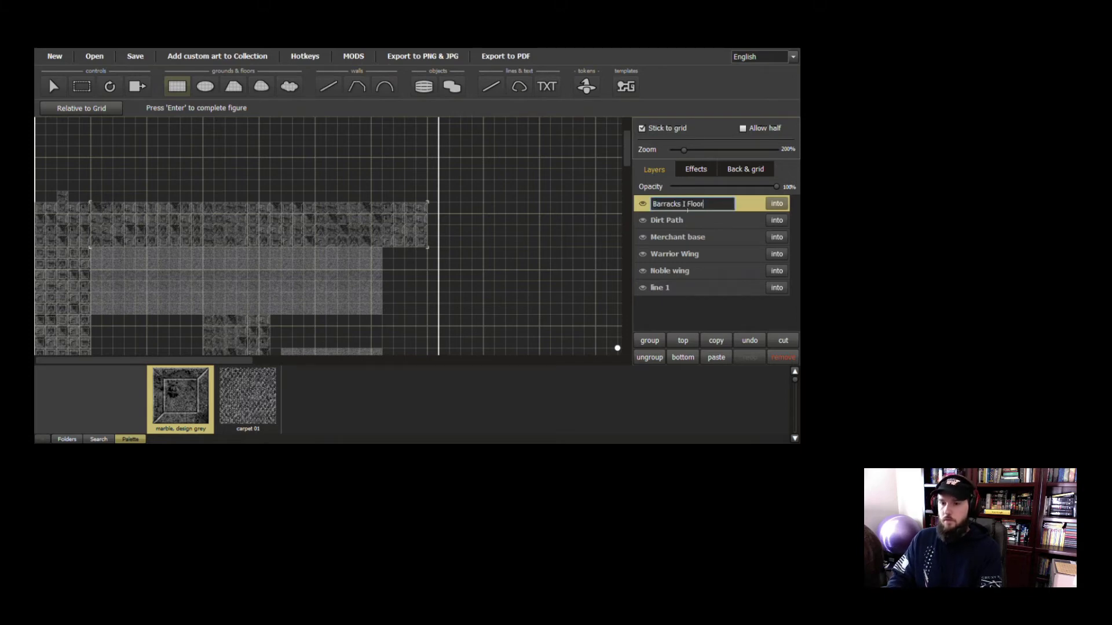
{"action": "key", "text": "BackSpace"}
{"action": "key", "text": "BackSpace"}
{"action": "key", "text": "BackSpace"}
{"action": "key", "text": "BackSpace"}
{"action": "key", "text": "BackSpace"}
{"action": "key", "text": "BackSpace"}
{"action": "key", "text": "BackSpace"}
{"action": "key", "text": "BackSpace"}
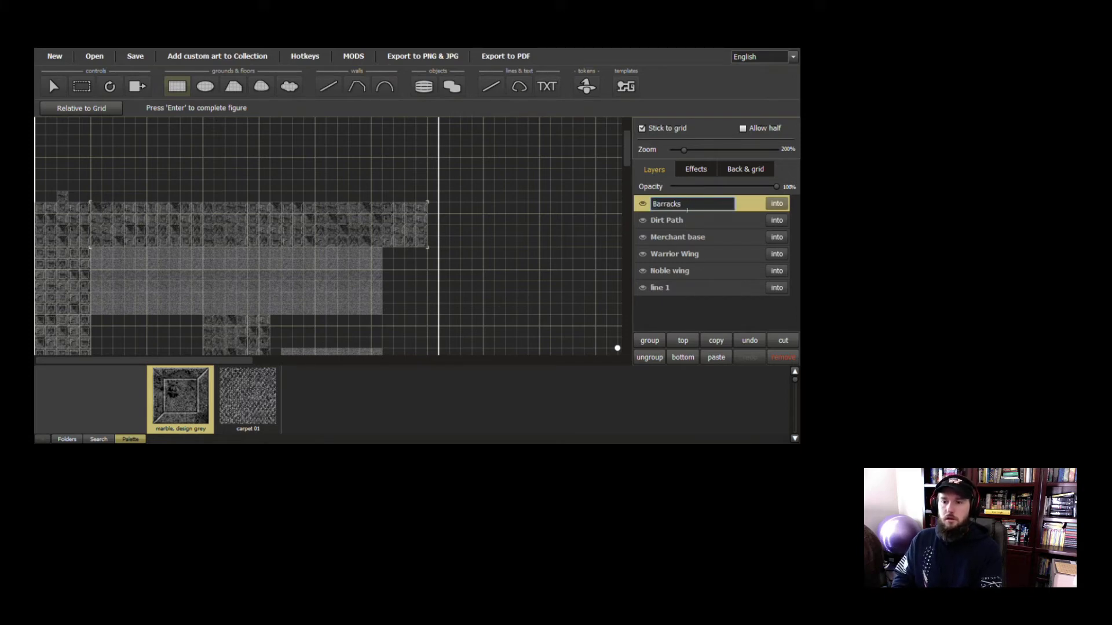
{"action": "key", "text": "Return"}
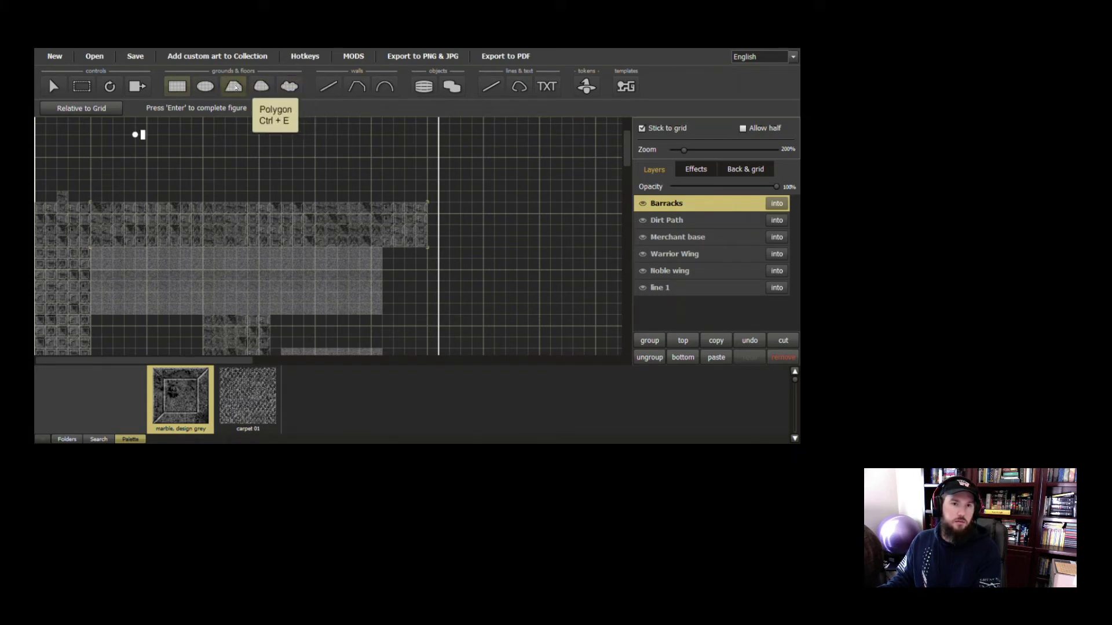
Draw a grey marble polygon floor about 31 by 2 squares along the barracks' north edge, with a stepped west end beside the single tile
{"action": "left_click", "coordinate": [235, 87]}
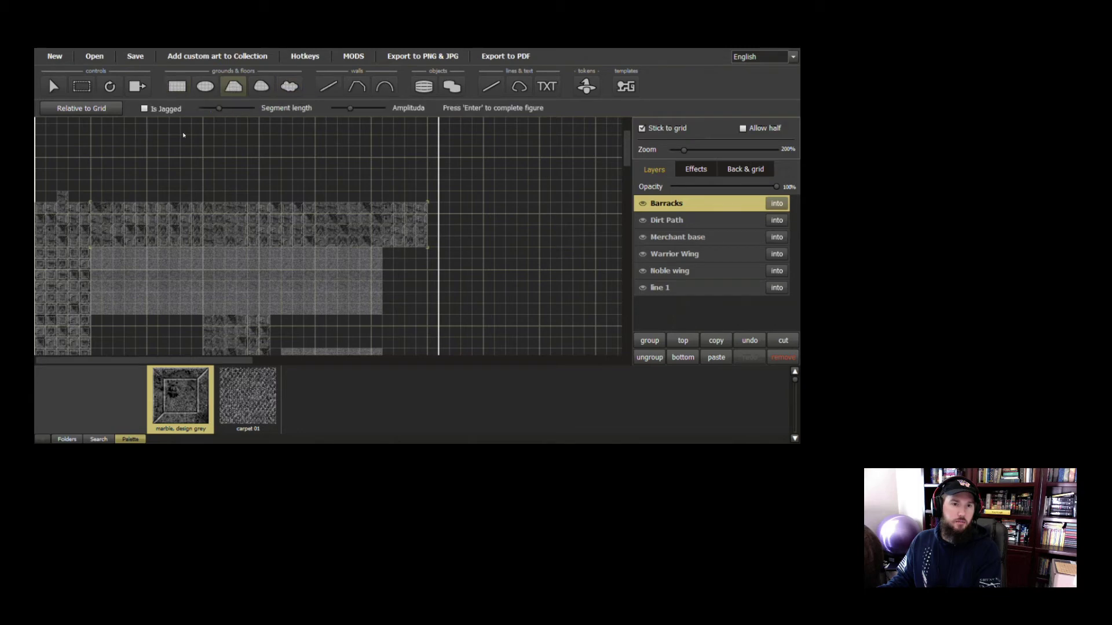
{"action": "left_click", "coordinate": [68, 202]}
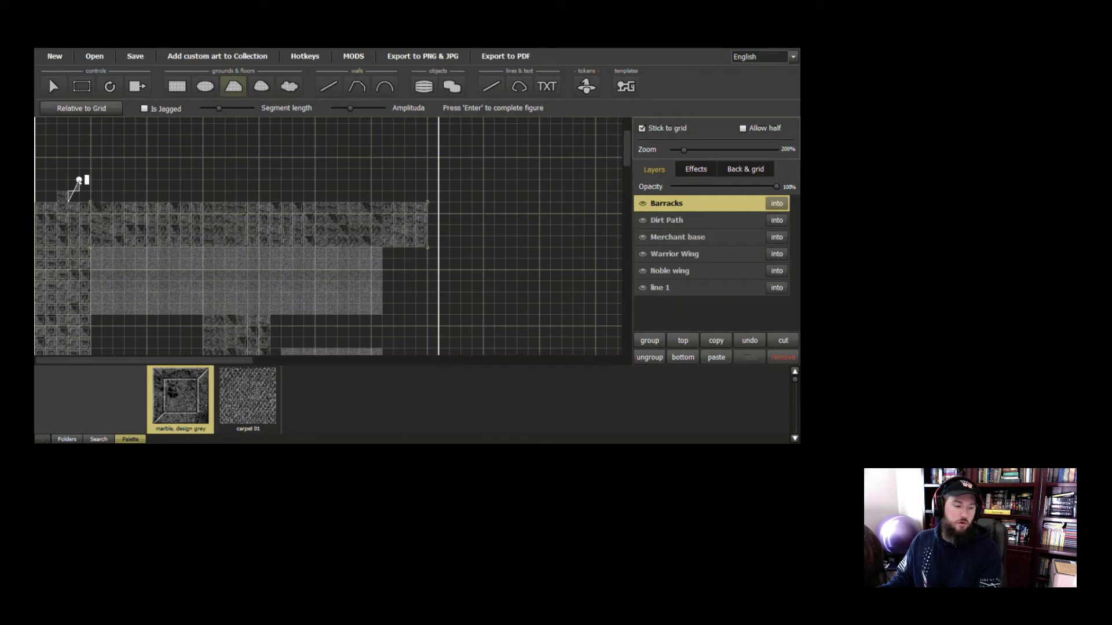
{"action": "left_click", "coordinate": [79, 180]}
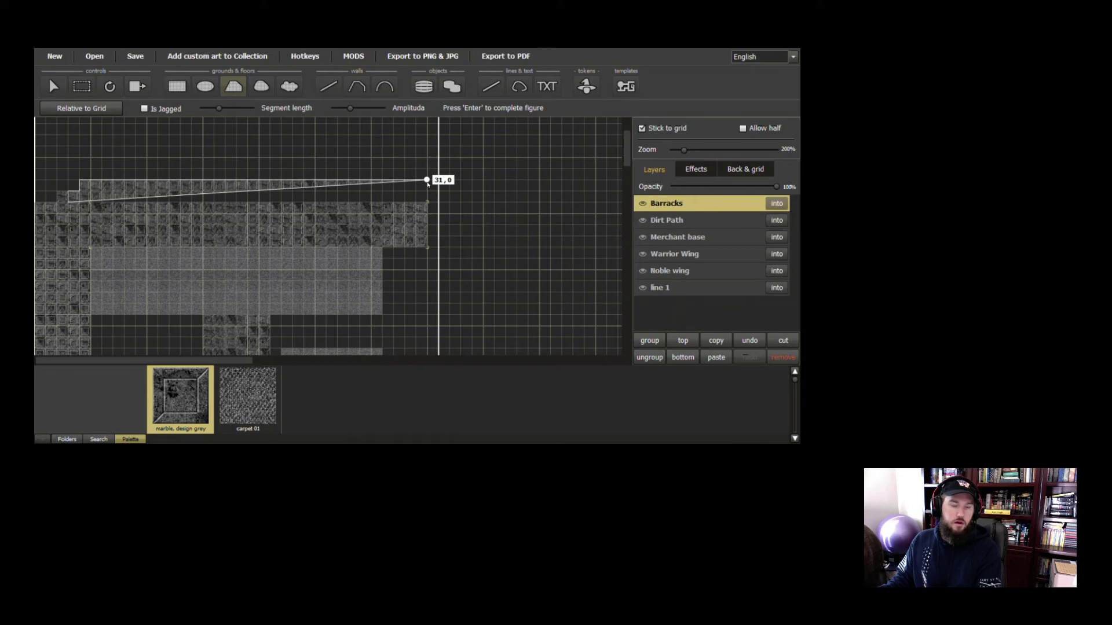
{"action": "left_click", "coordinate": [426, 180]}
{"action": "left_click", "coordinate": [428, 201]}
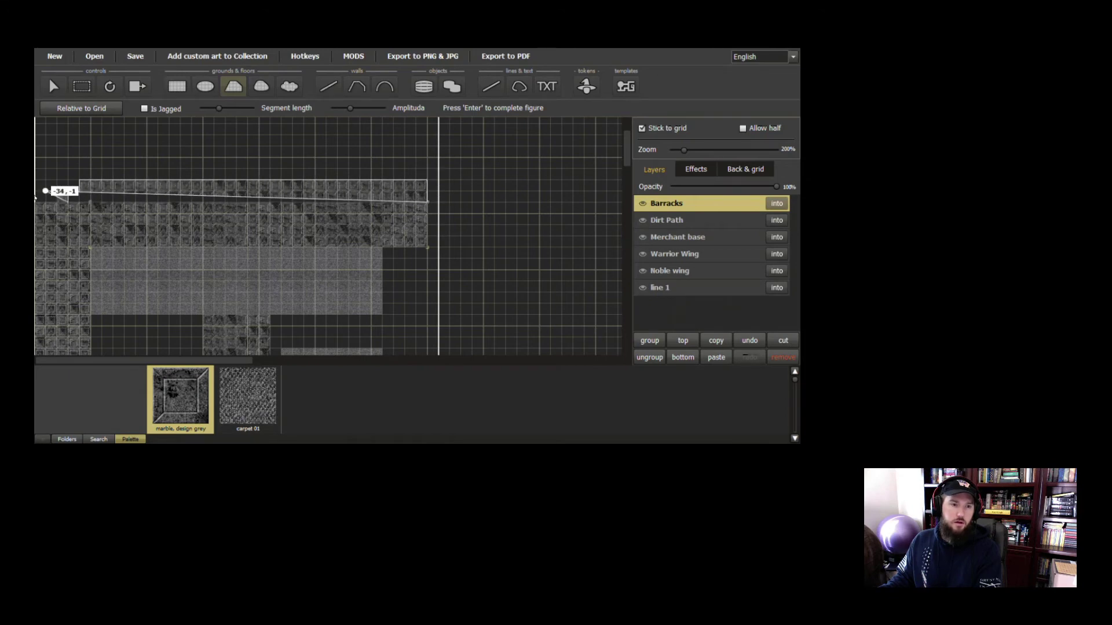
{"action": "key", "text": "Return"}
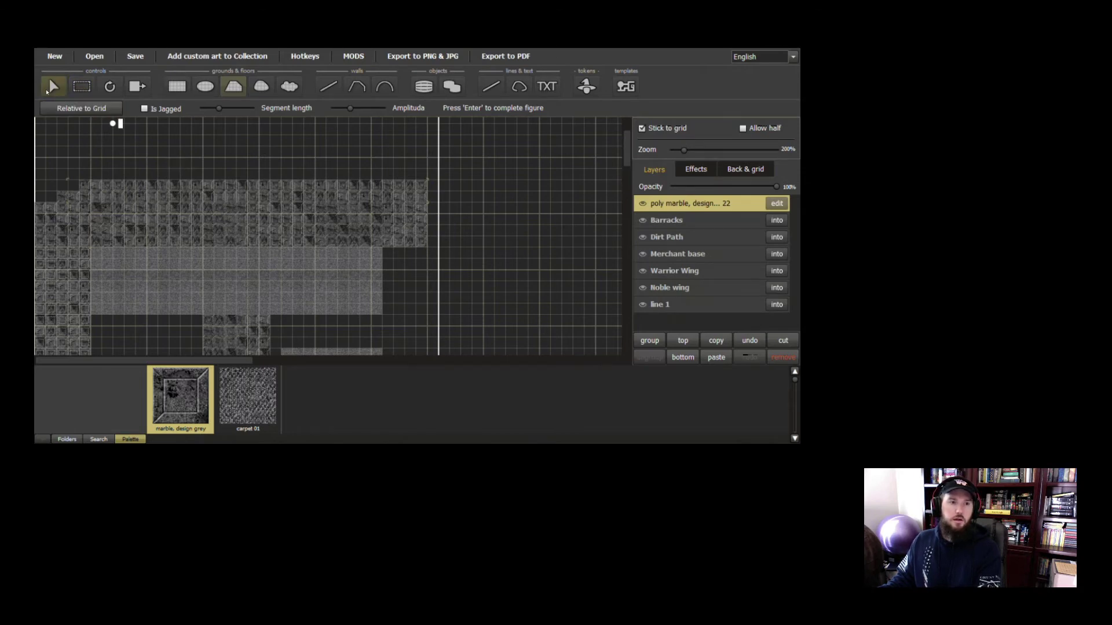
{"action": "left_click", "coordinate": [48, 90]}
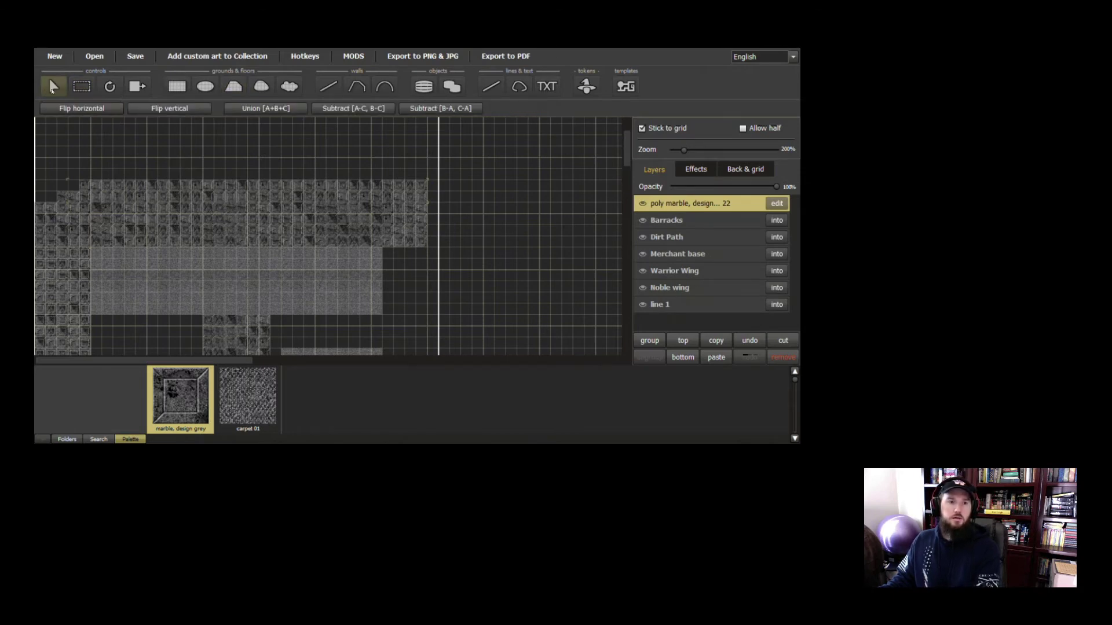
Rename the new marble floor layer along the barracks' north edge as Lower Hall I
{"action": "double_click", "coordinate": [702, 204]}
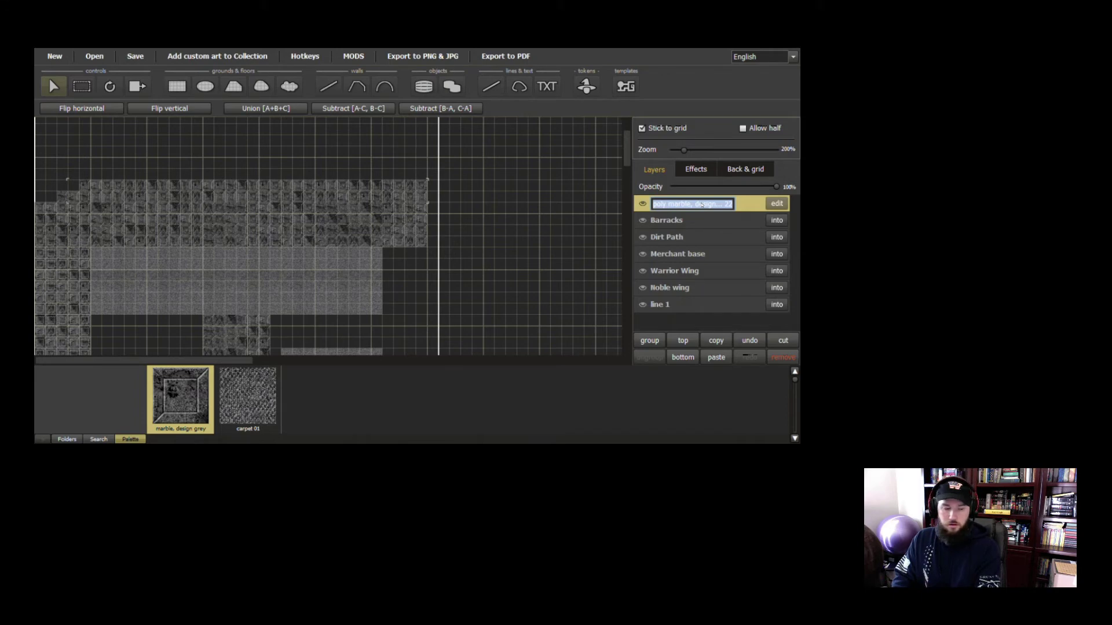
{"action": "type", "text": "Lower "}
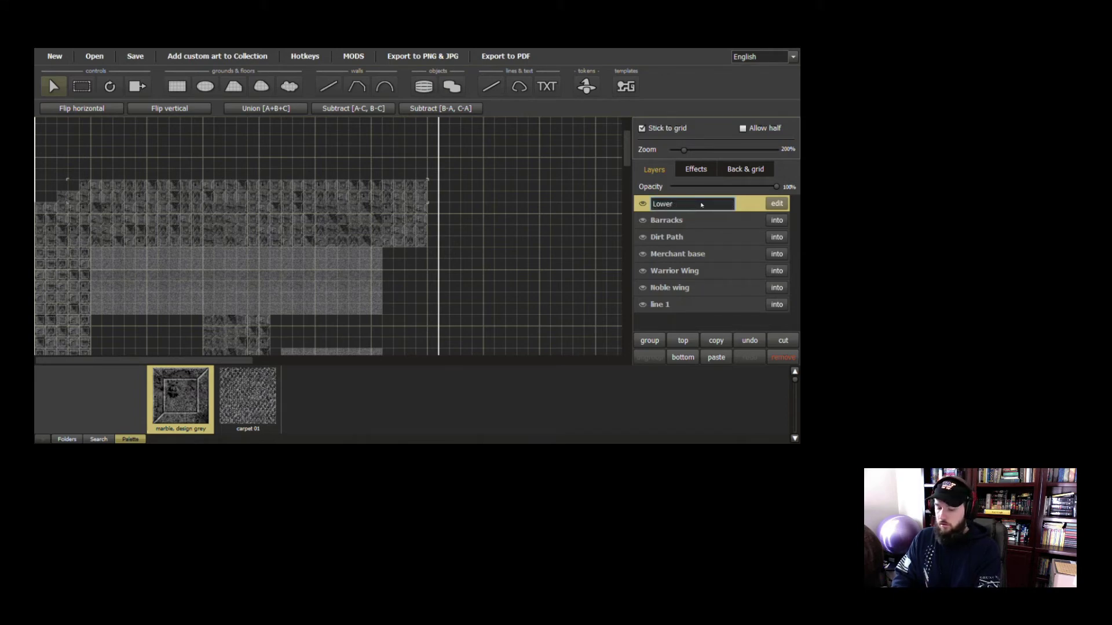
{"action": "type", "text": "fal"}
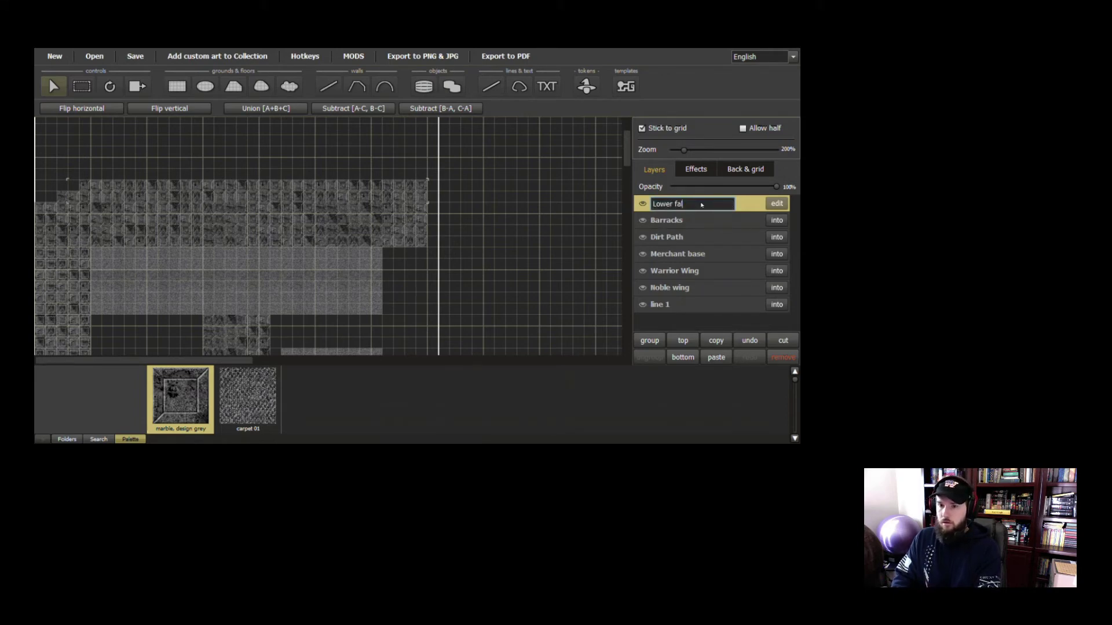
{"action": "type", "text": "lHall 1"}
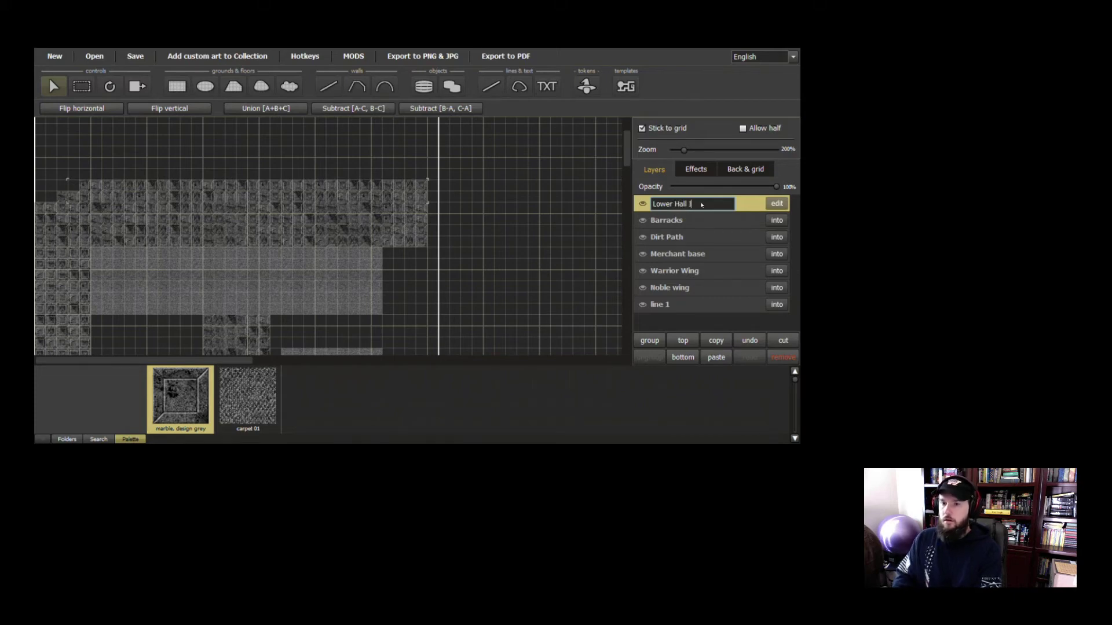
{"action": "left_click", "coordinate": [772, 204]}
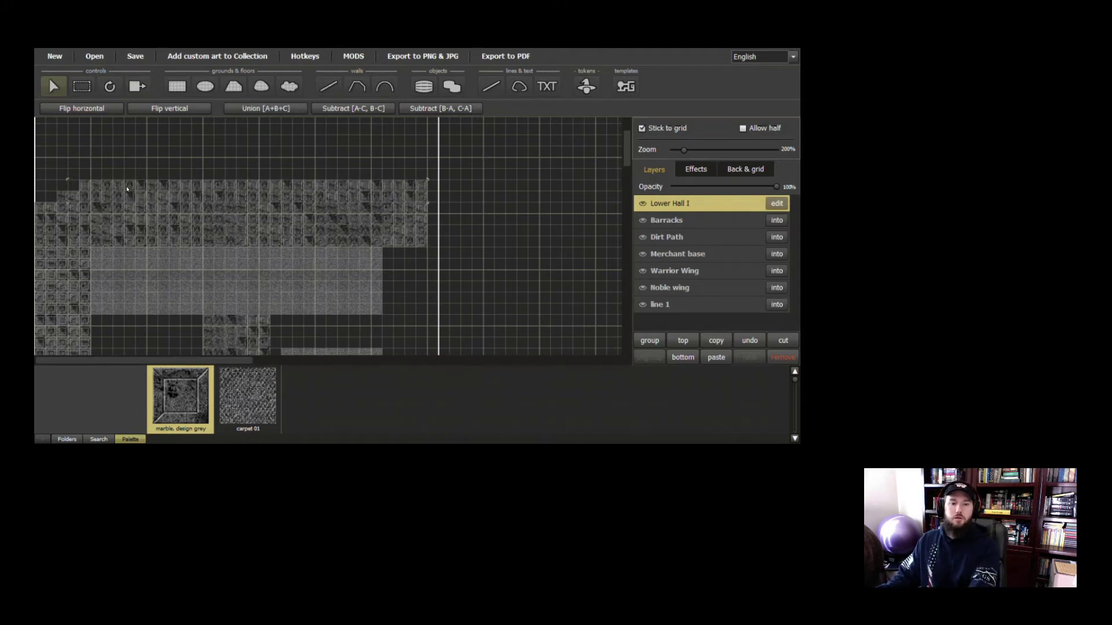
Search the textures for red and fill the Lower Hall I floor with Red Plain
{"action": "left_click", "coordinate": [177, 87]}
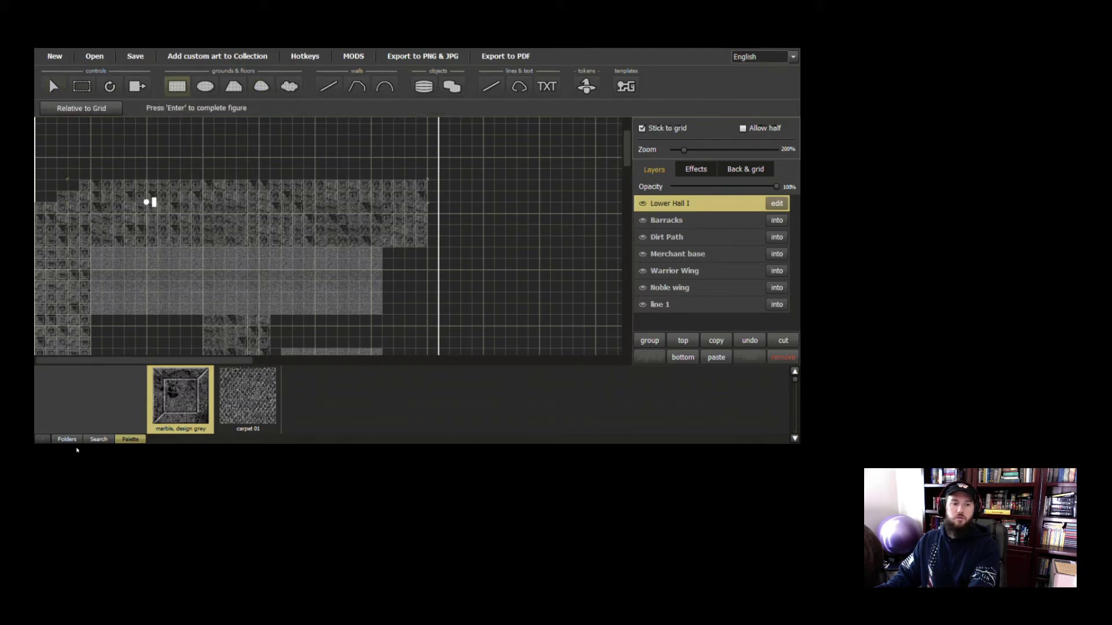
{"action": "left_click", "coordinate": [100, 440]}
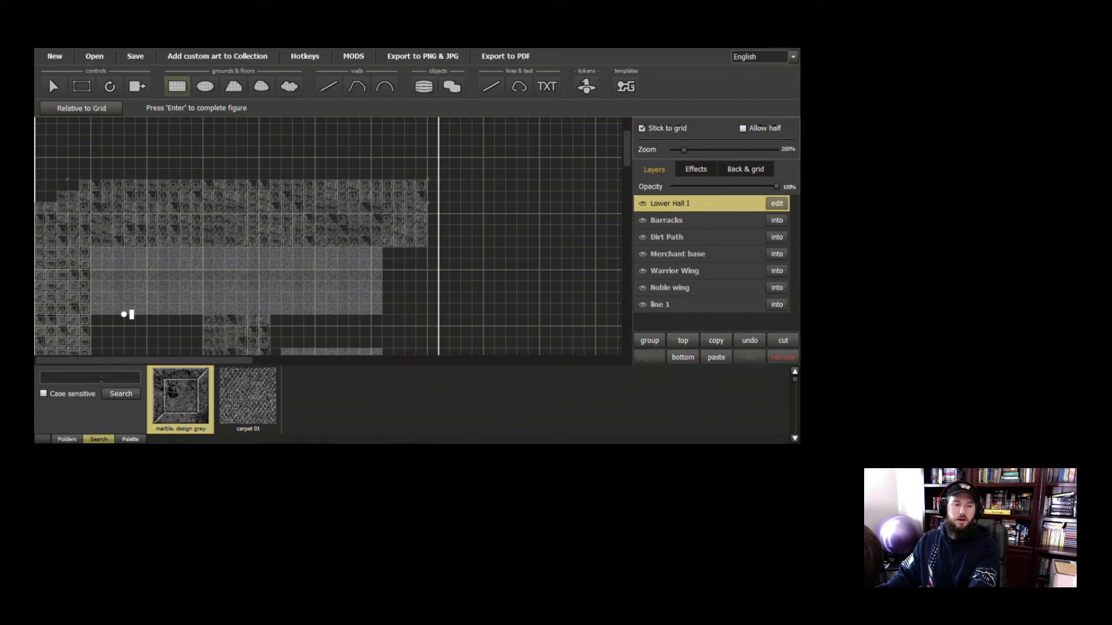
{"action": "left_click", "coordinate": [101, 378]}
{"action": "type", "text": "red"}
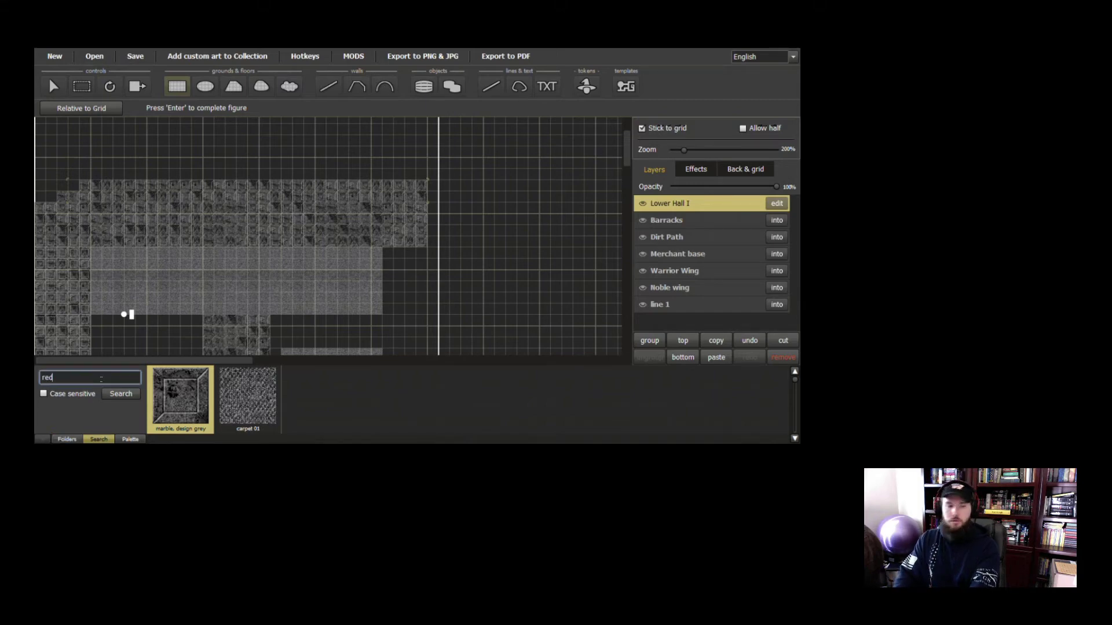
{"action": "key", "text": "Return"}
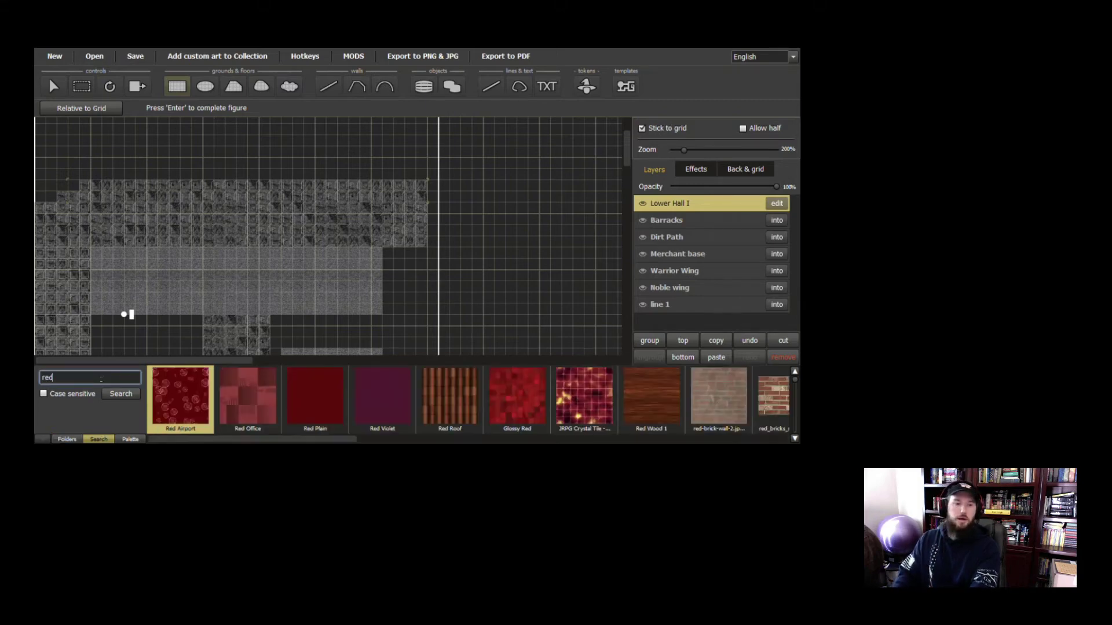
{"action": "left_click", "coordinate": [313, 412]}
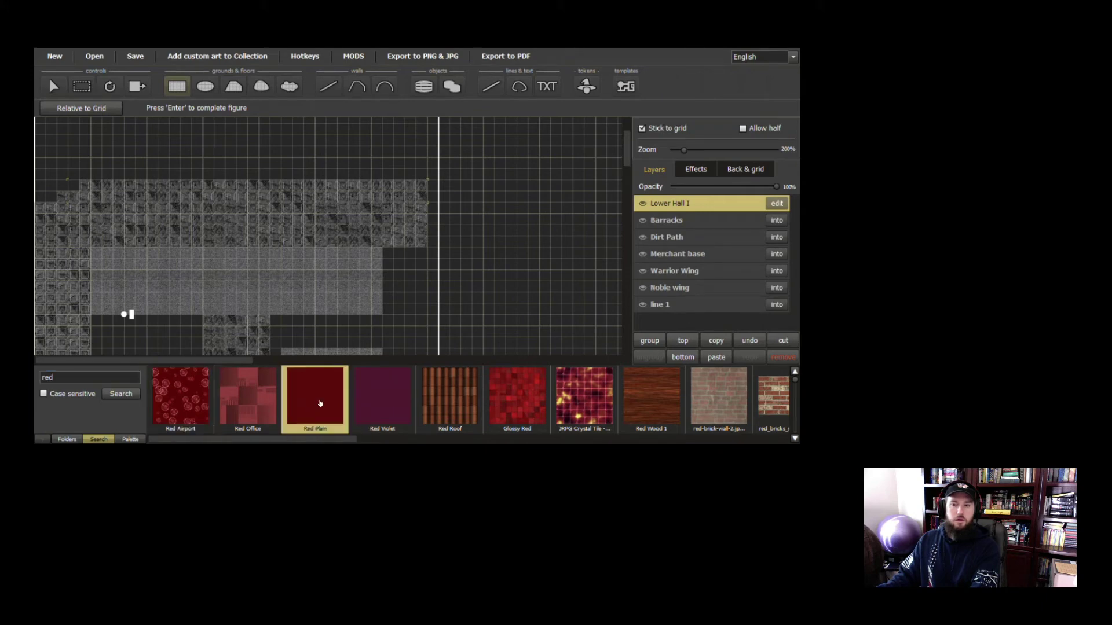
{"action": "right_click", "coordinate": [320, 402]}
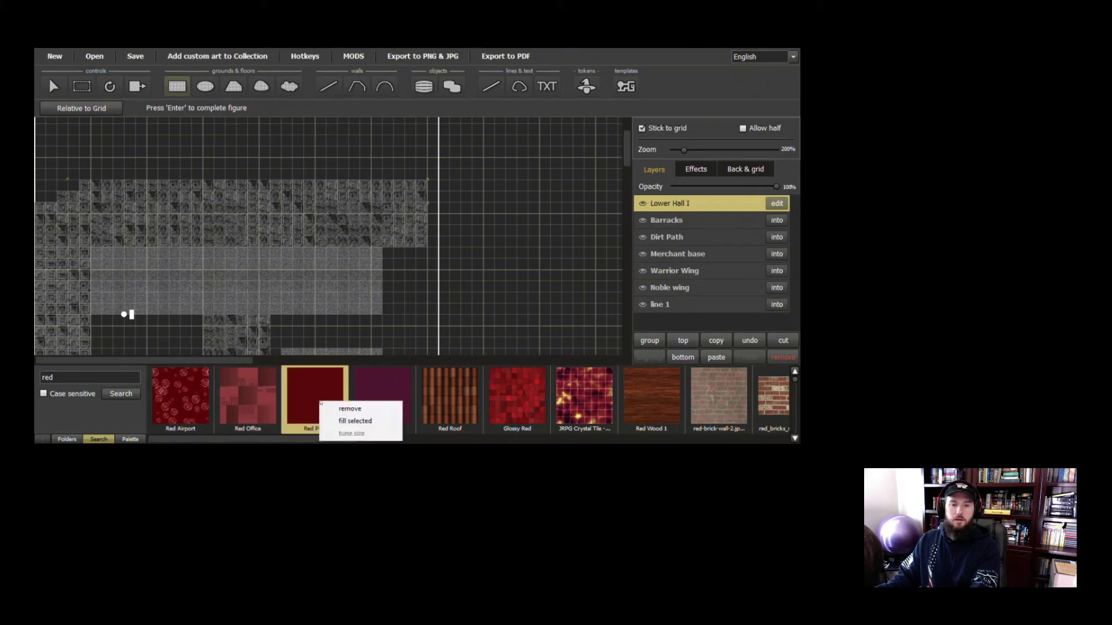
{"action": "left_click", "coordinate": [350, 420]}
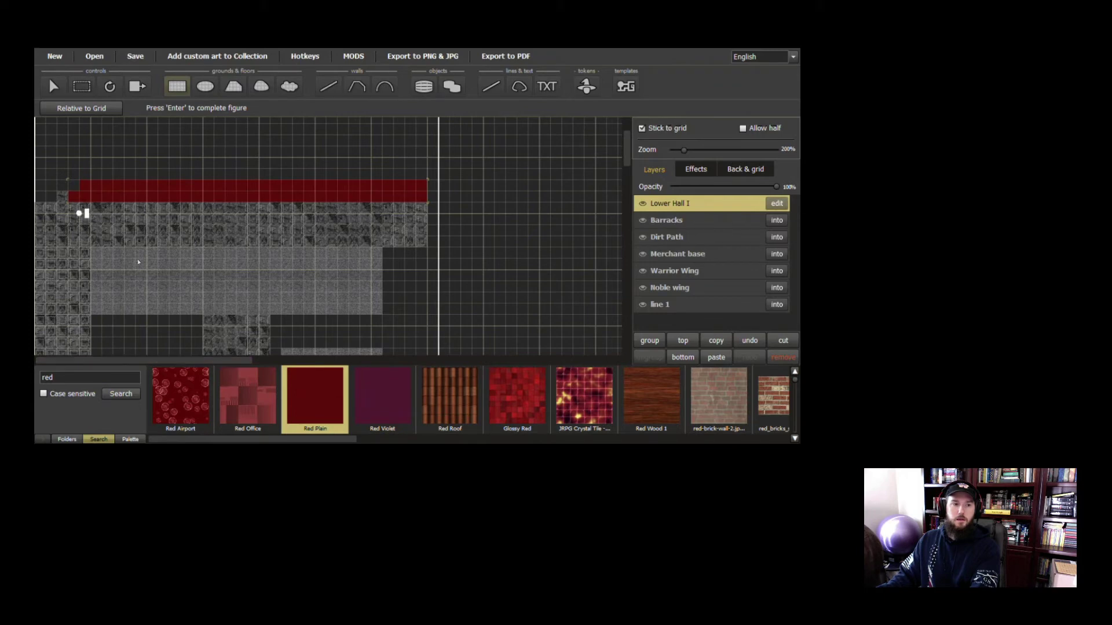
Select the Dirt Path group, search the textures for blue and fill the group with Blue Caustic Waves
{"action": "left_click", "coordinate": [53, 86]}
{"action": "left_click", "coordinate": [68, 240]}
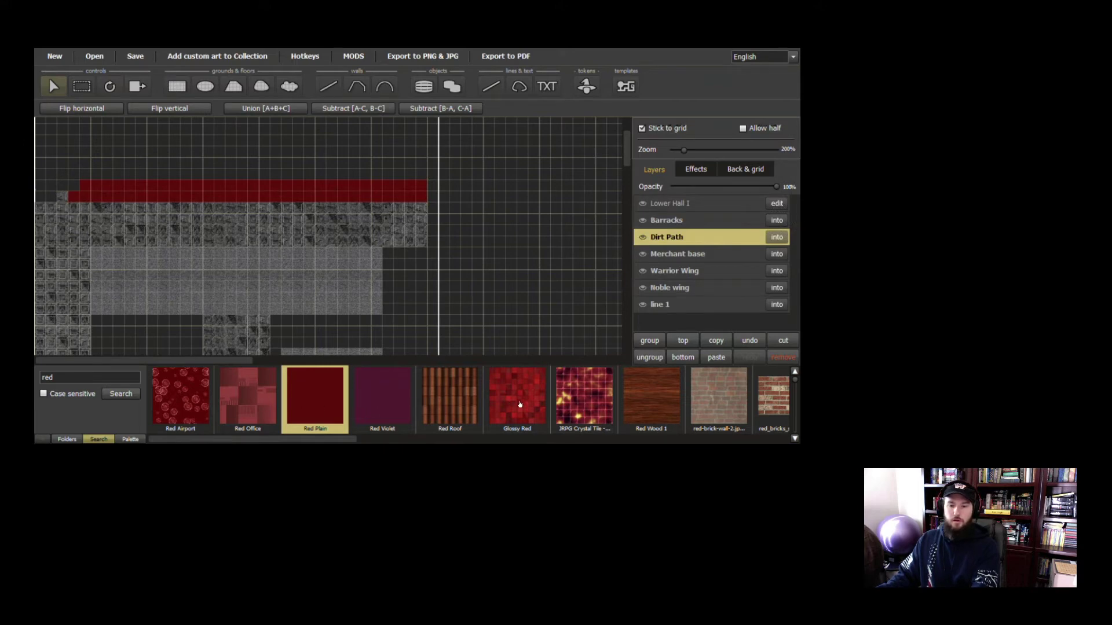
{"action": "double_click", "coordinate": [47, 377]}
{"action": "type", "text": "blu"}
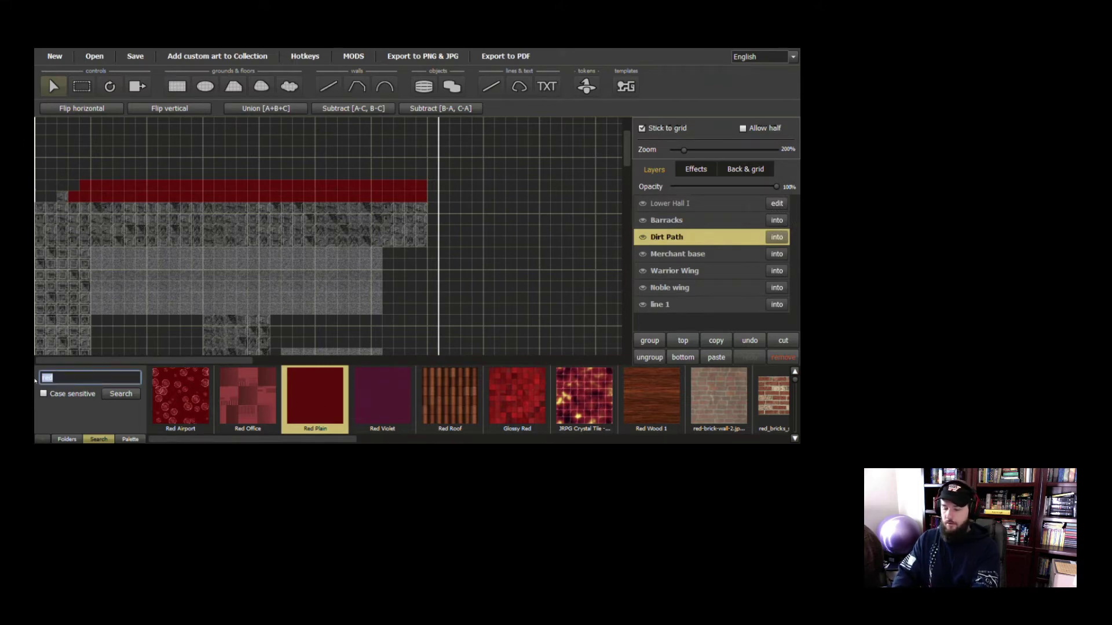
{"action": "type", "text": "e"}
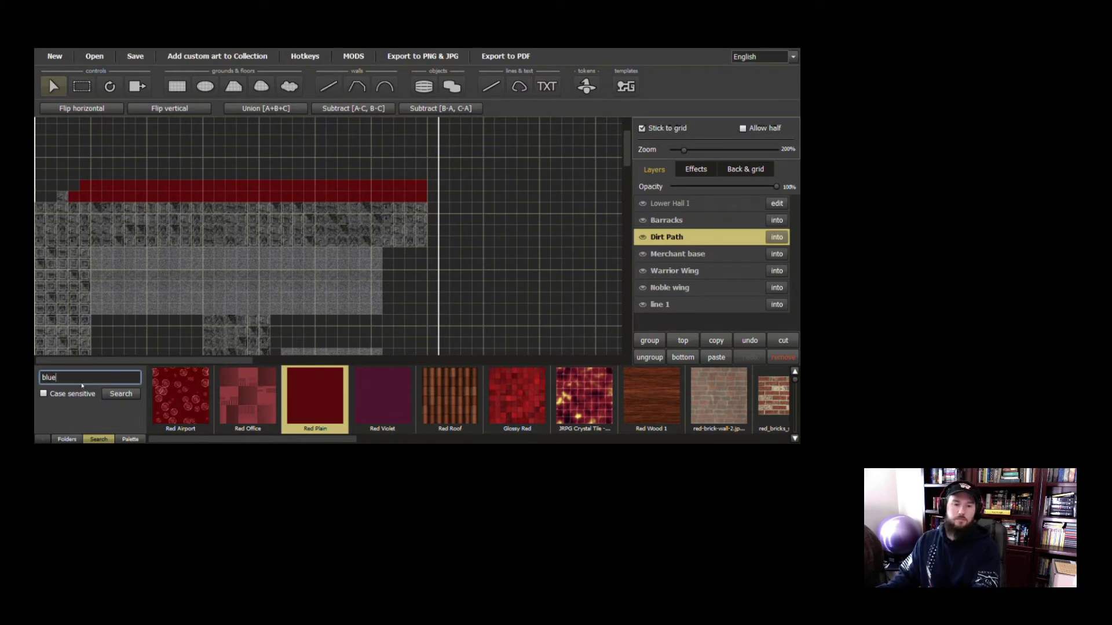
{"action": "left_click", "coordinate": [132, 395]}
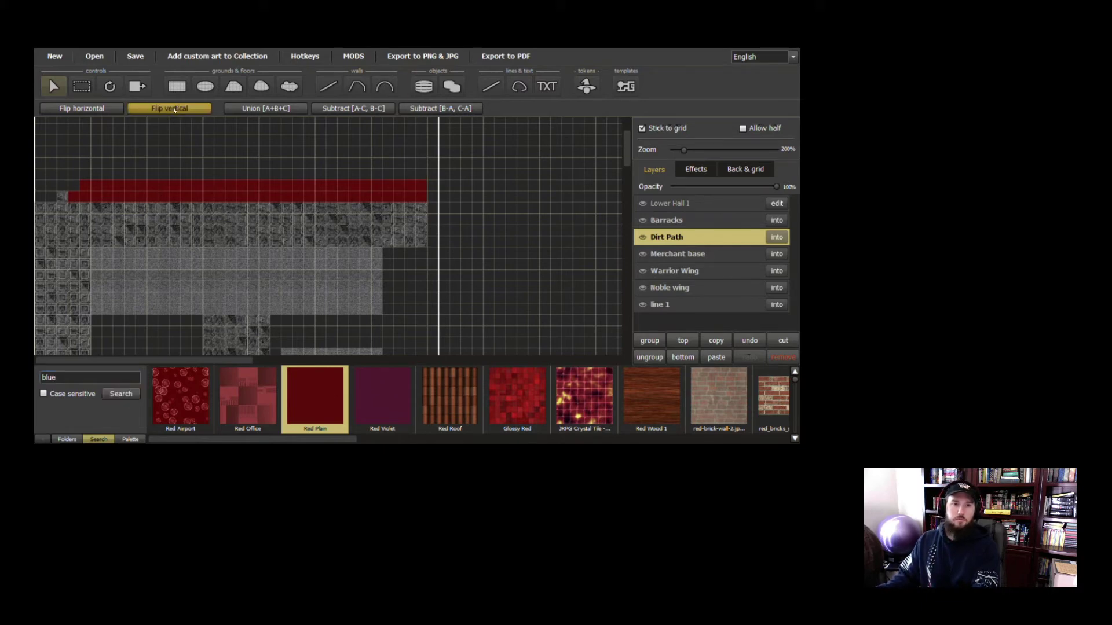
{"action": "left_click", "coordinate": [177, 86]}
{"action": "left_click", "coordinate": [130, 395]}
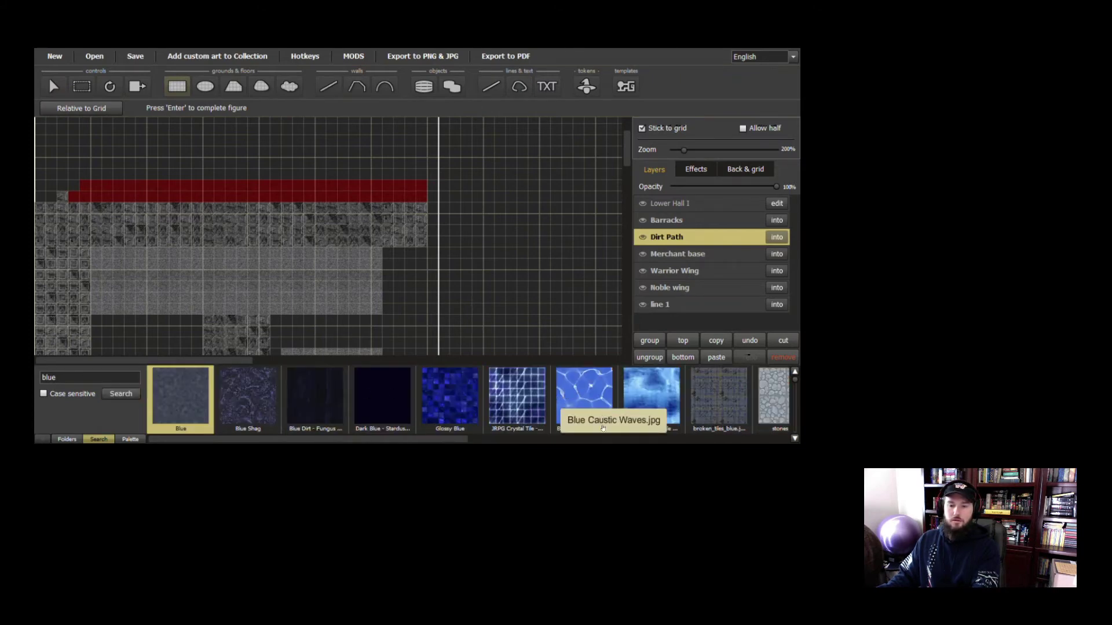
{"action": "right_click", "coordinate": [572, 395]}
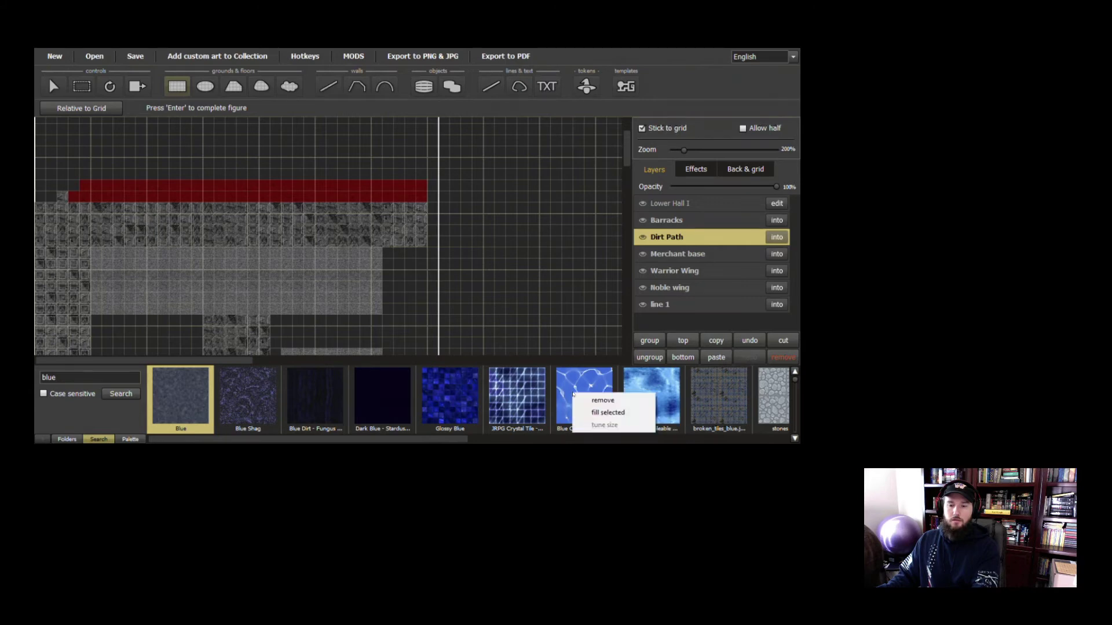
{"action": "left_click", "coordinate": [603, 410]}
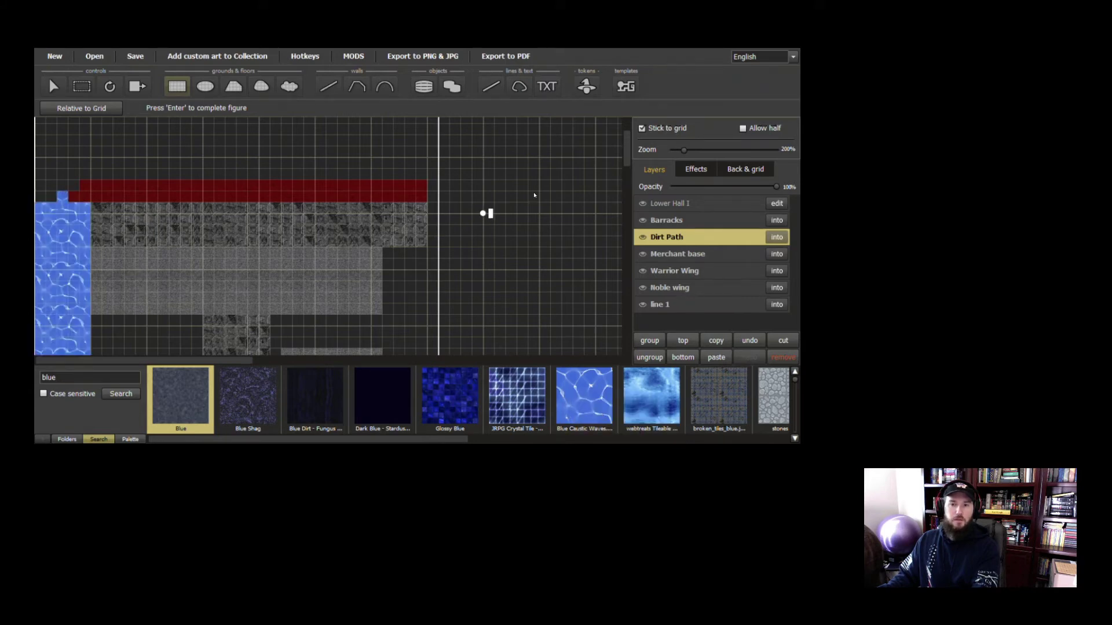
Draw three grey marble floors north of the red hall: Barracks IV about 10 by 5 squares, DFAC and training area about 8 by 5 each
{"action": "mouse_move", "coordinate": [625, 149]}
{"action": "left_mouse_down"}
{"action": "mouse_move", "coordinate": [627, 195]}
{"action": "mouse_move", "coordinate": [622, 141]}
{"action": "left_mouse_up"}
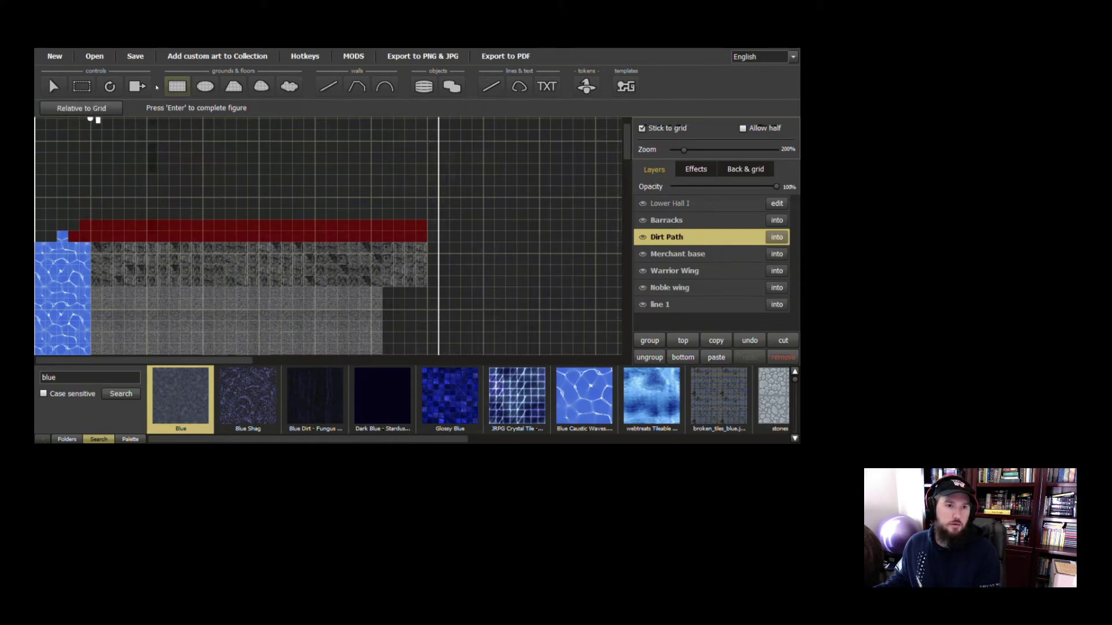
{"action": "left_click", "coordinate": [131, 440]}
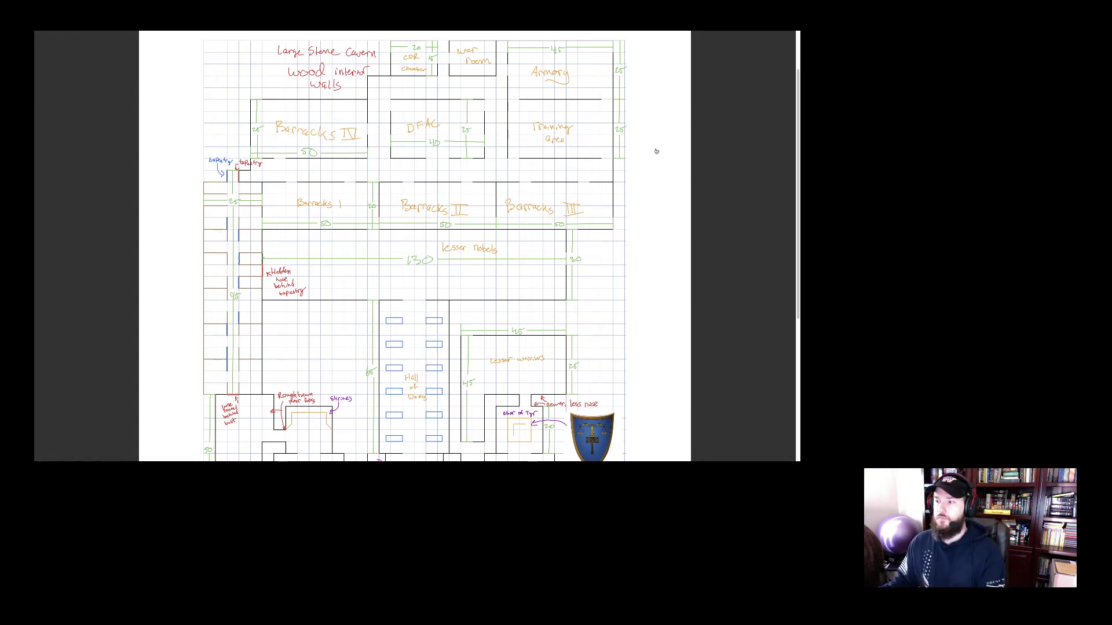
{"action": "key", "text": "alt+Tab"}
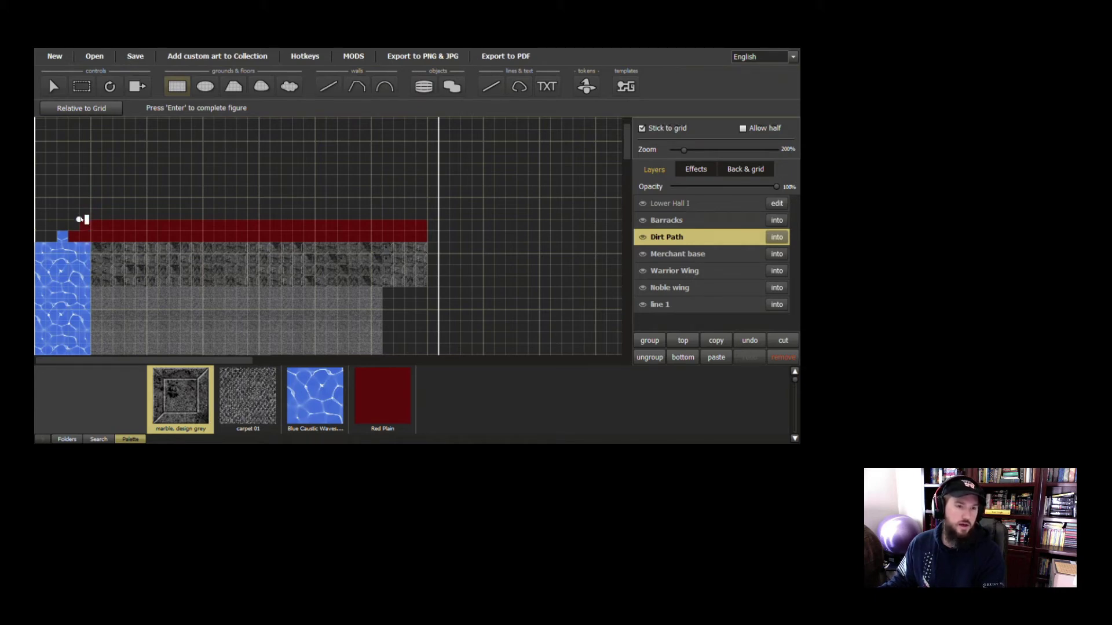
{"action": "mouse_move", "coordinate": [80, 220]}
{"action": "left_mouse_down"}
{"action": "mouse_move", "coordinate": [79, 164]}
{"action": "mouse_move", "coordinate": [202, 164]}
{"action": "mouse_move", "coordinate": [191, 164]}
{"action": "left_mouse_up"}
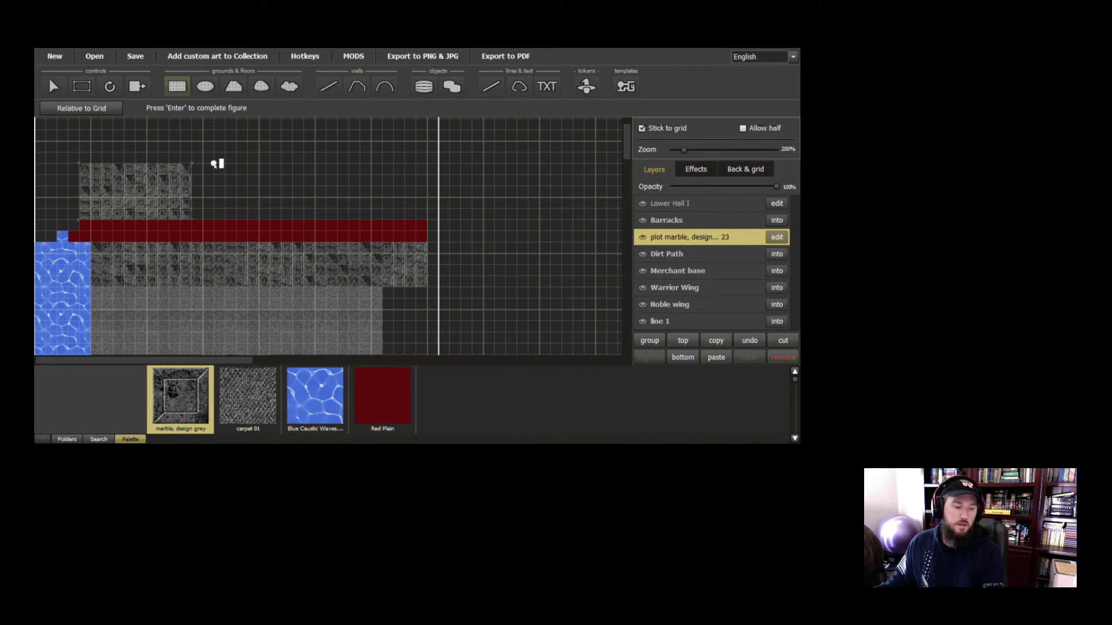
{"action": "left_click_drag", "start_coordinate": [215, 164], "coordinate": [303, 219]}
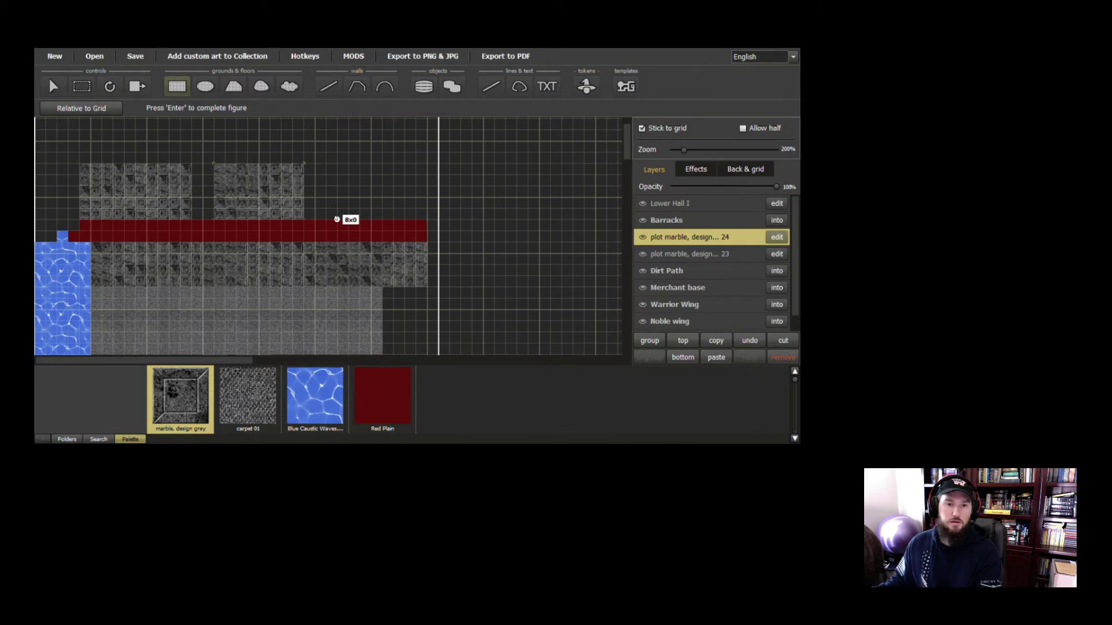
{"action": "left_click", "coordinate": [337, 219]}
{"action": "left_click", "coordinate": [336, 164]}
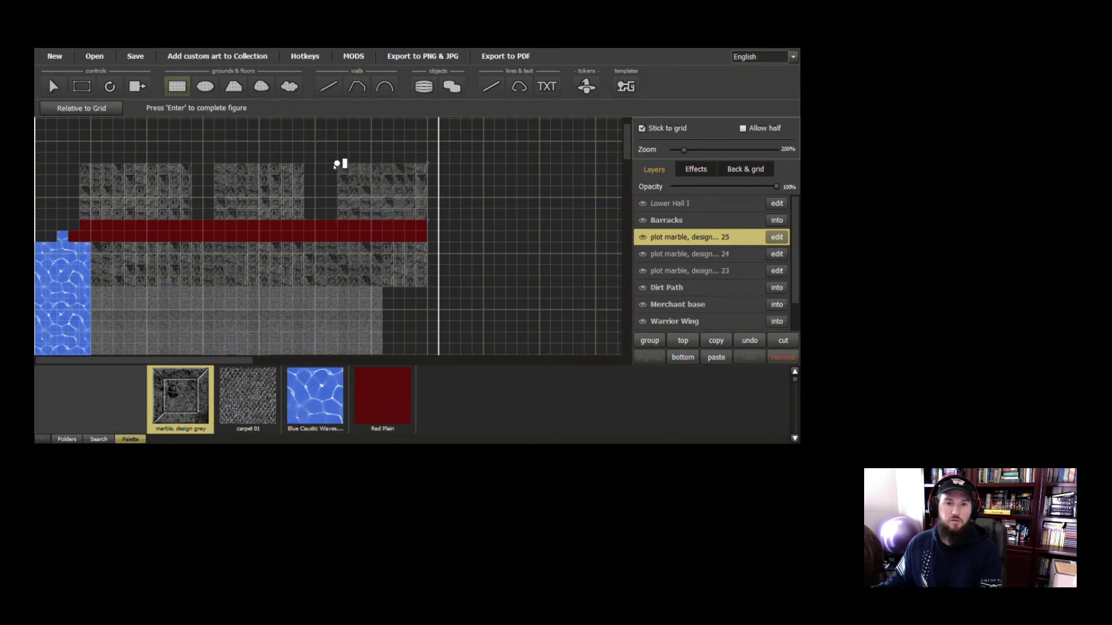
Draw a Red Plain rectangular floor about 8 by 5 squares for the armory, directly north of the training area floor
{"action": "left_click_drag", "start_coordinate": [326, 169], "coordinate": [325, 208]}
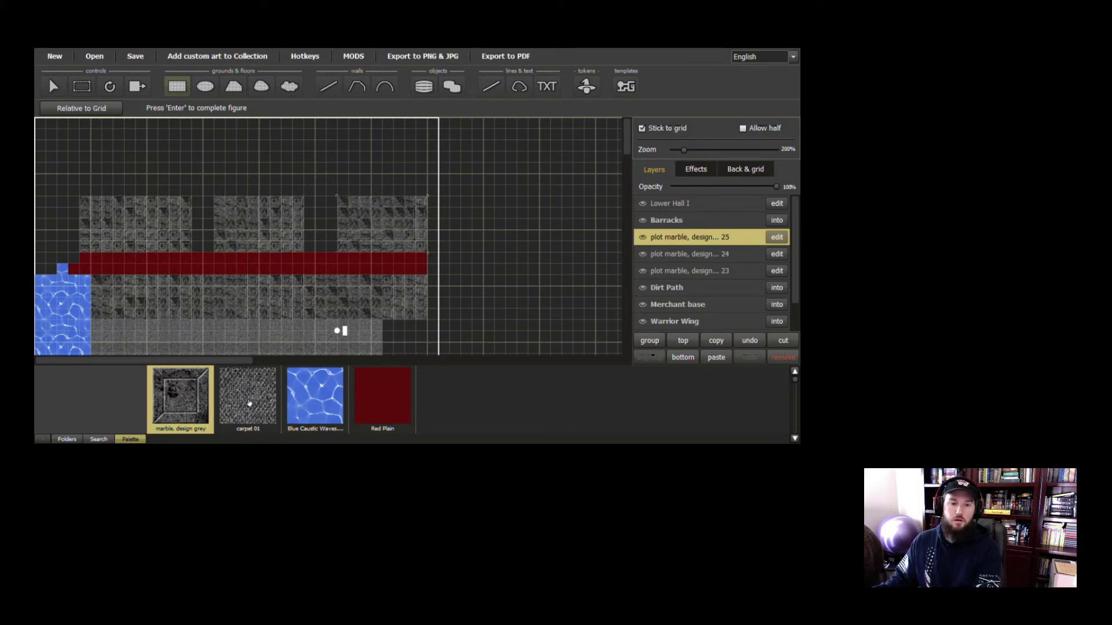
{"action": "left_click", "coordinate": [382, 398]}
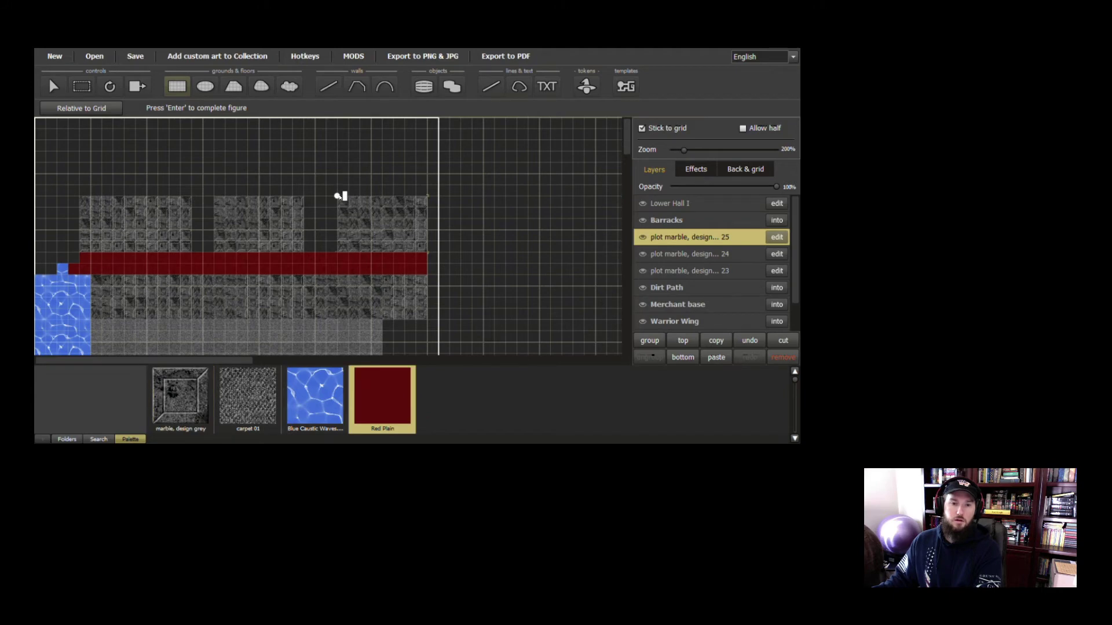
{"action": "left_click_drag", "start_coordinate": [339, 195], "coordinate": [428, 142]}
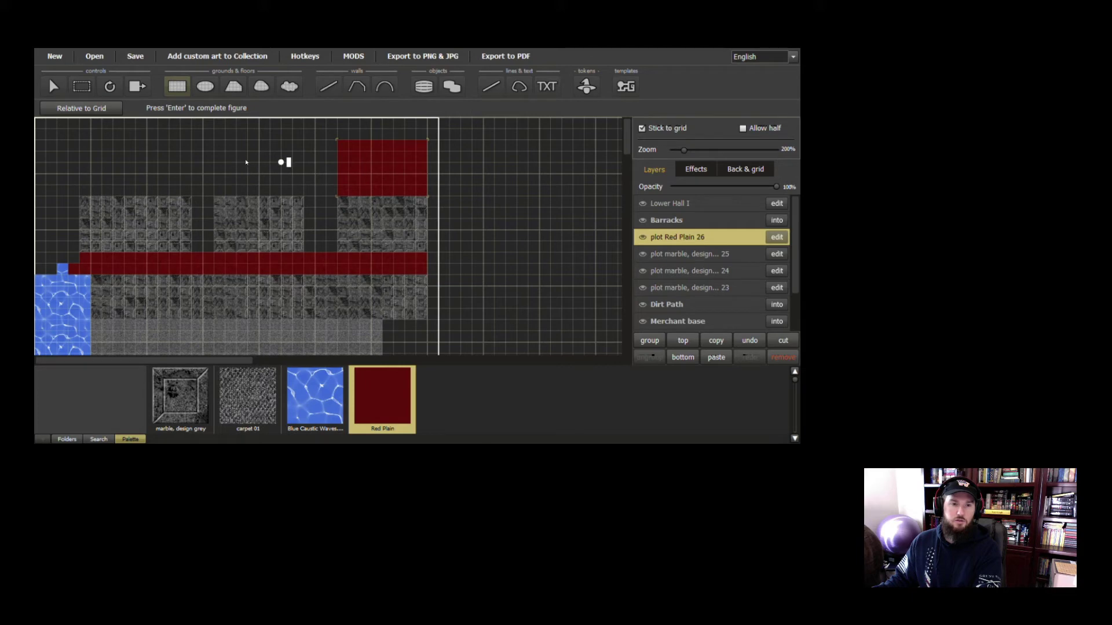
{"action": "left_click", "coordinate": [243, 86]}
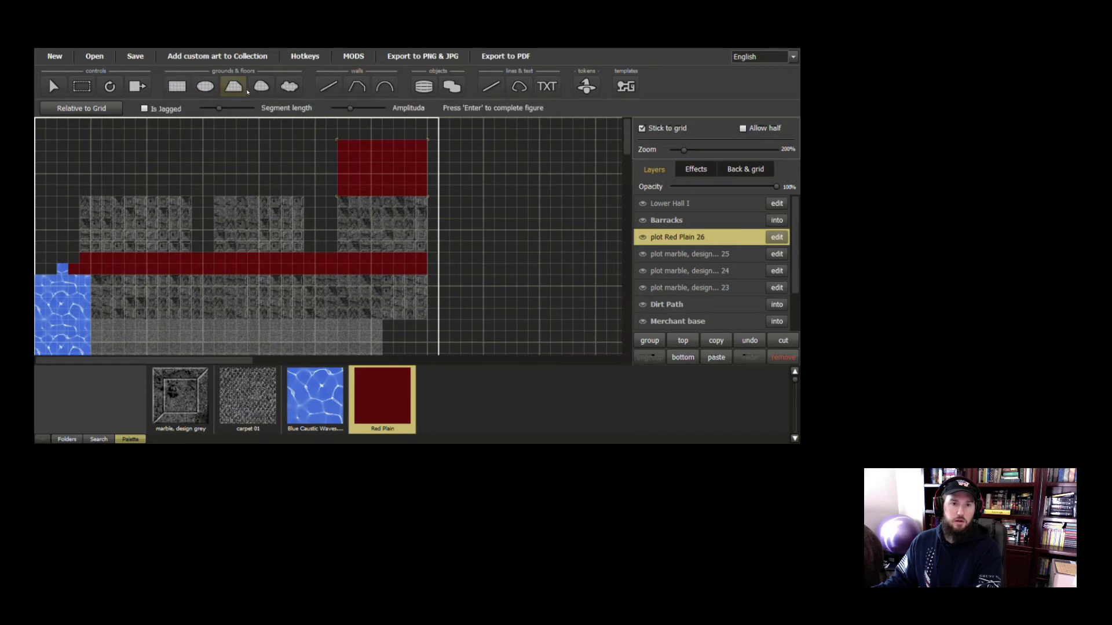
{"action": "left_click", "coordinate": [326, 140]}
{"action": "left_click", "coordinate": [336, 140]}
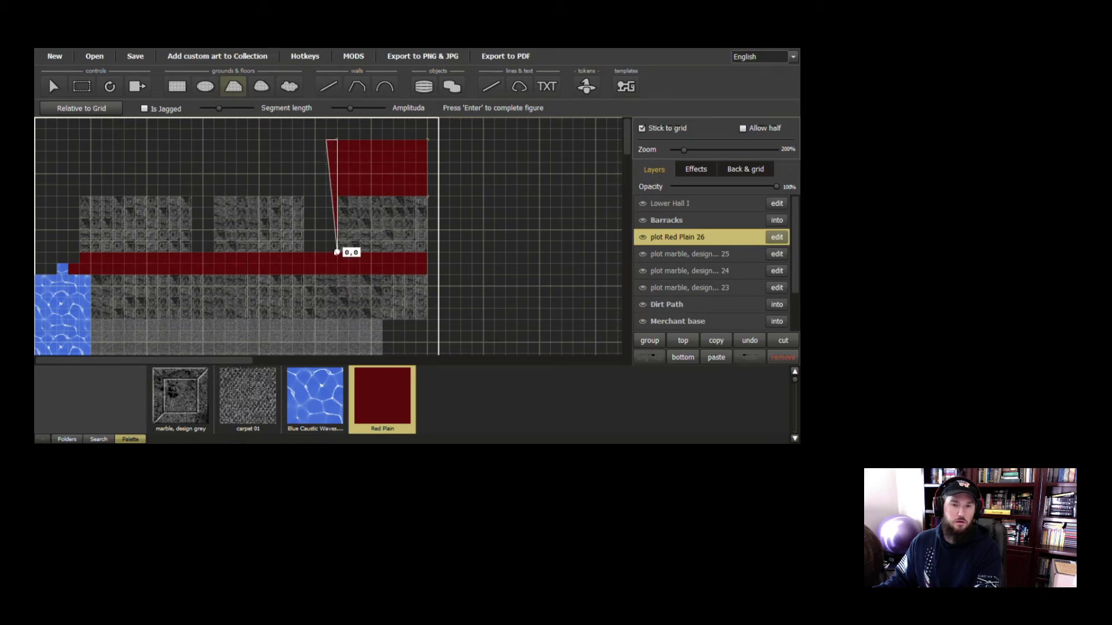
{"action": "key", "text": "Escape"}
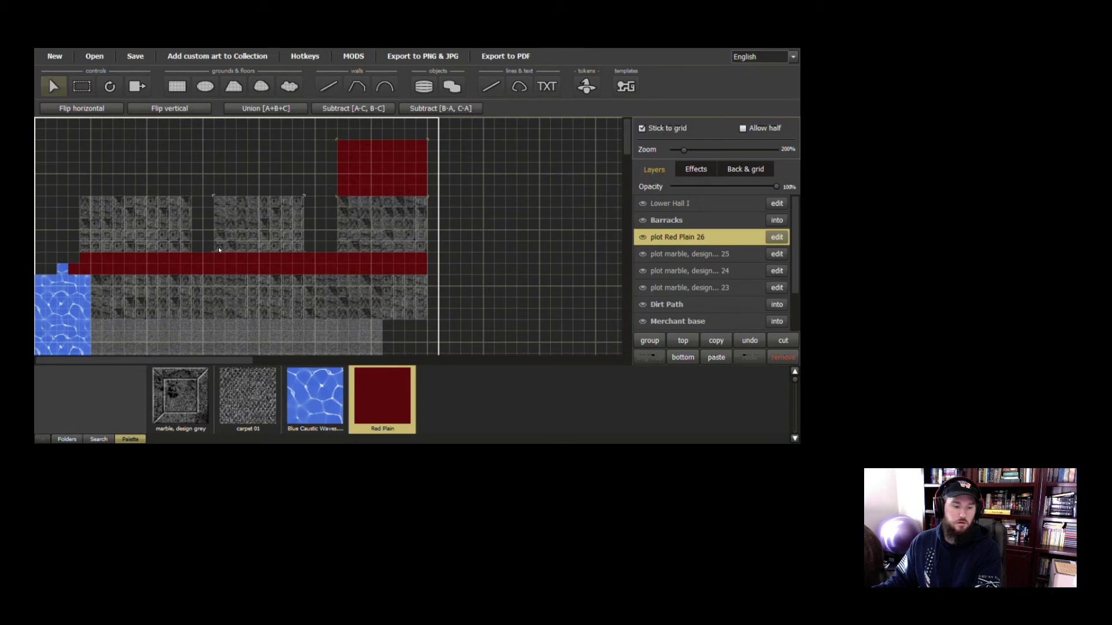
Extend the marble training area floor one square to the west, making it 9 squares wide
{"action": "left_click", "coordinate": [347, 208]}
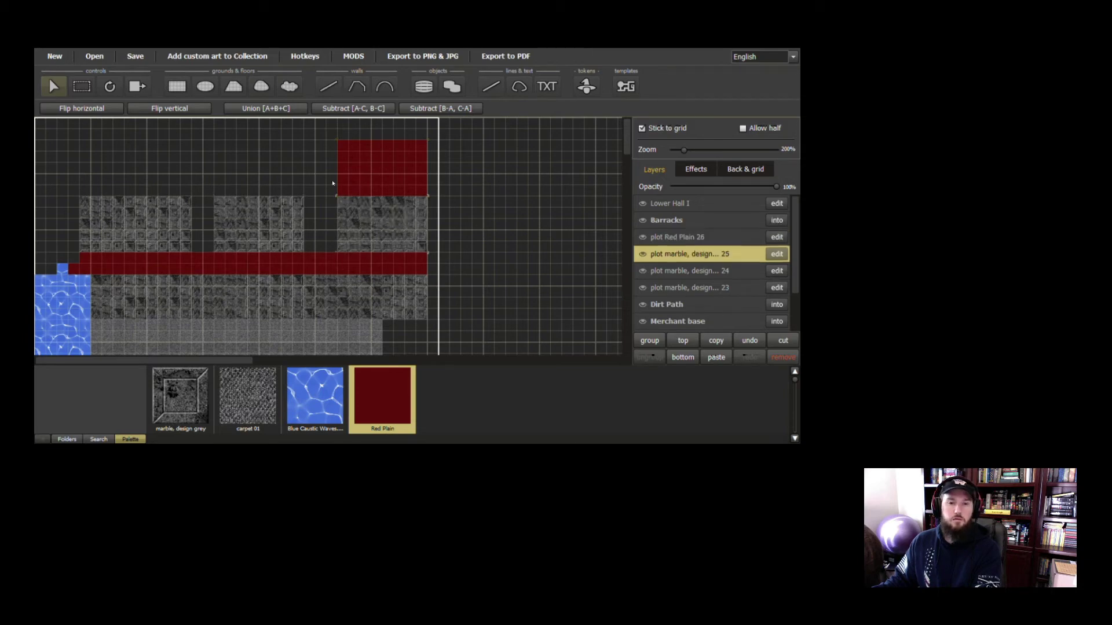
{"action": "left_click", "coordinate": [671, 203], "text": "ctrl"}
{"action": "left_click", "coordinate": [776, 254]}
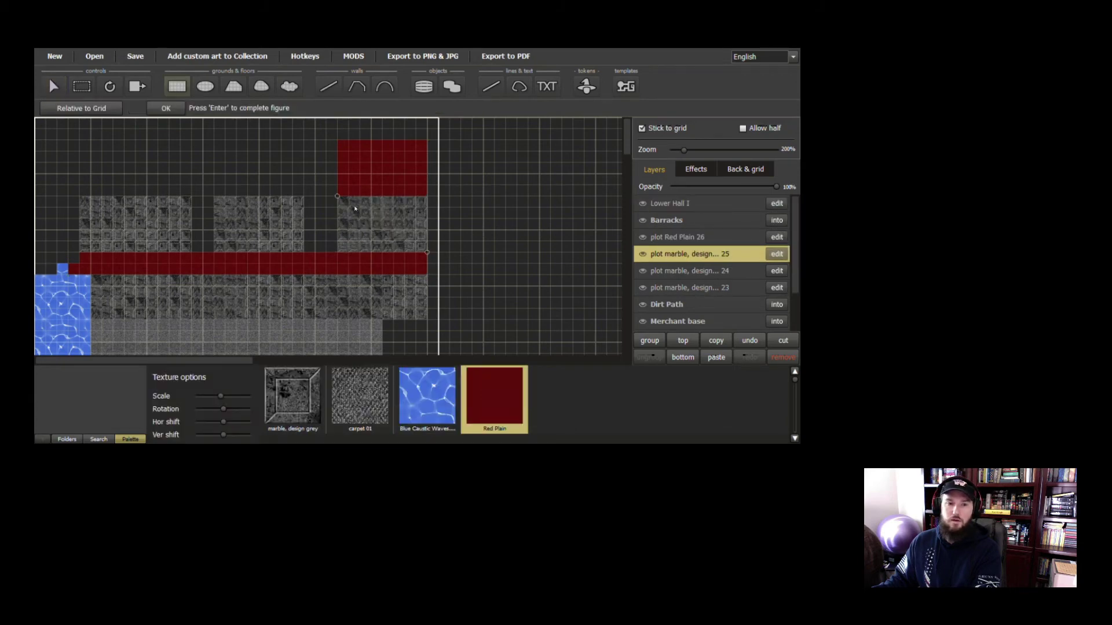
{"action": "left_click_drag", "start_coordinate": [337, 196], "coordinate": [326, 196]}
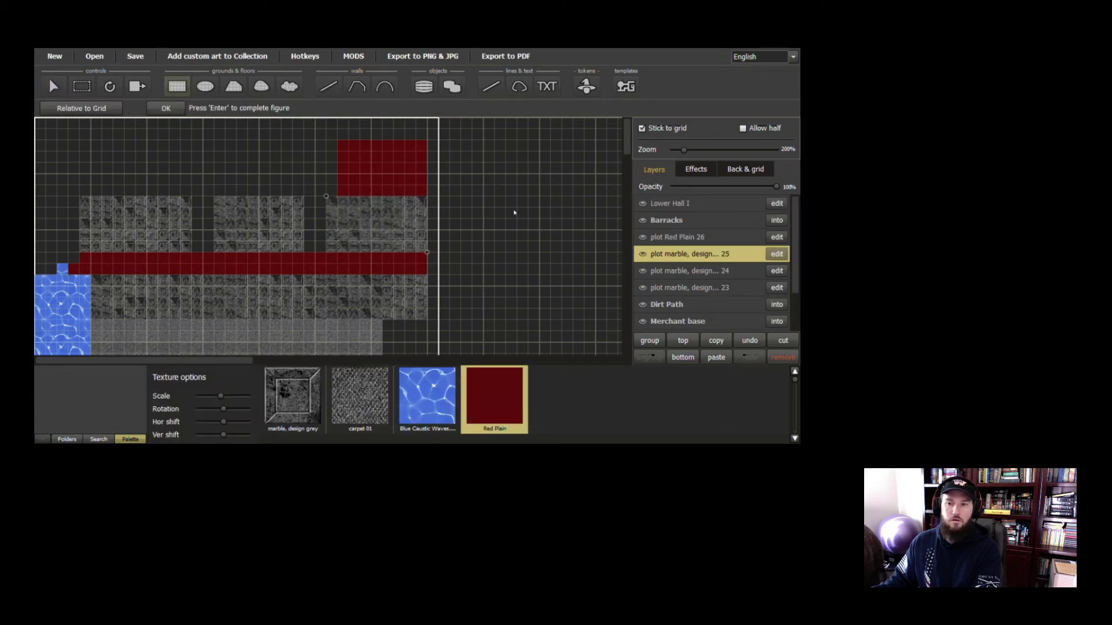
{"action": "key", "text": "Return"}
Extend the Red Plain armory floor one square to the west, making it 9 squares wide
{"action": "left_click", "coordinate": [342, 178]}
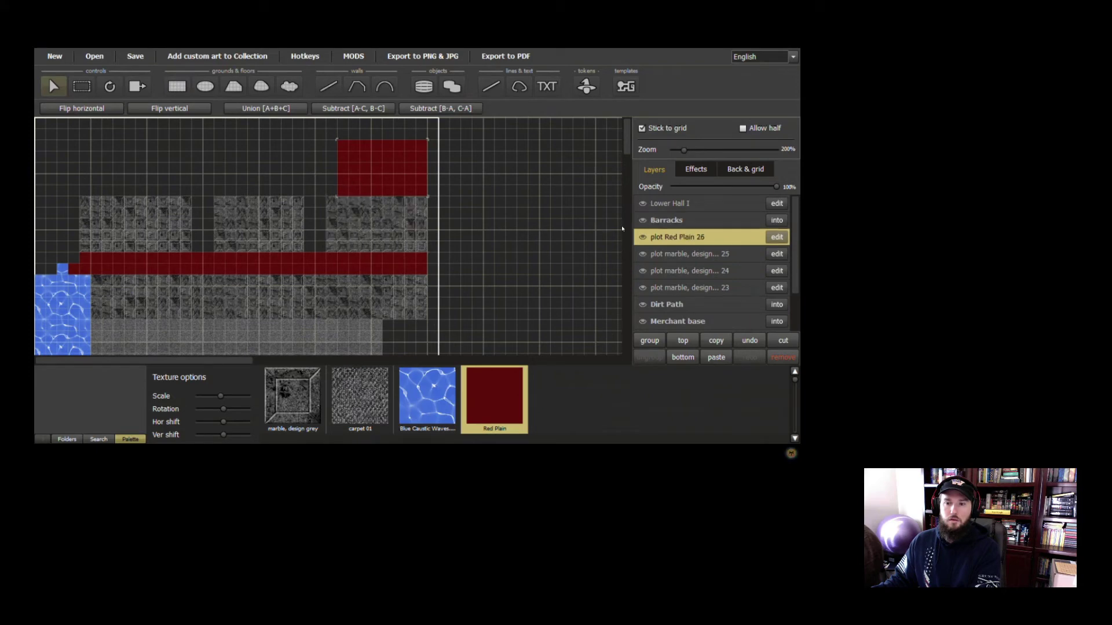
{"action": "left_click", "coordinate": [776, 237]}
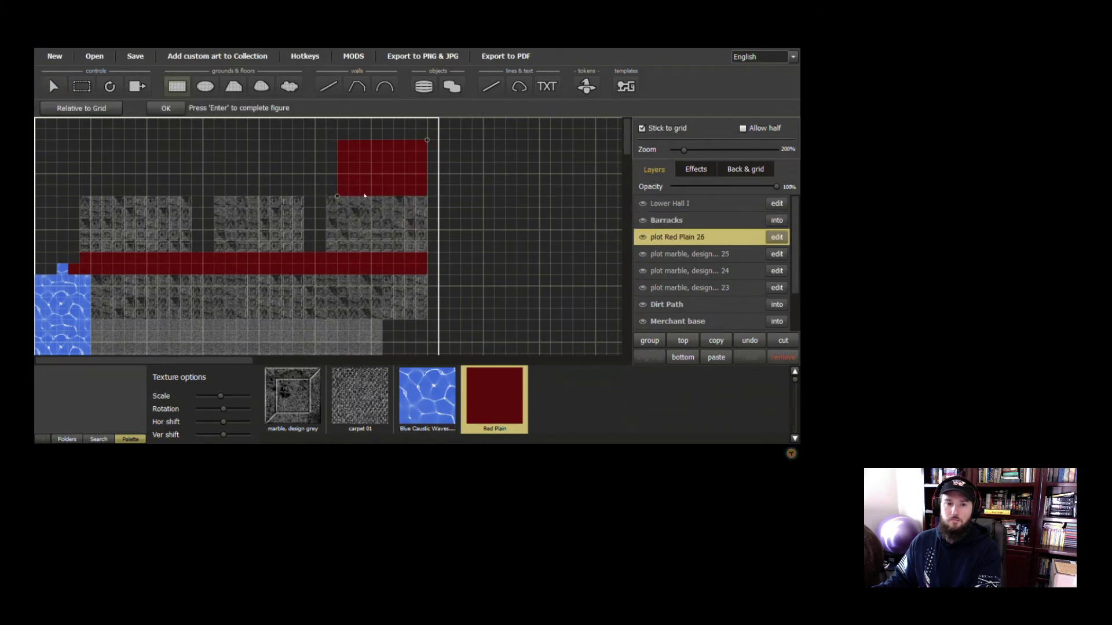
{"action": "left_click_drag", "start_coordinate": [337, 197], "coordinate": [327, 197]}
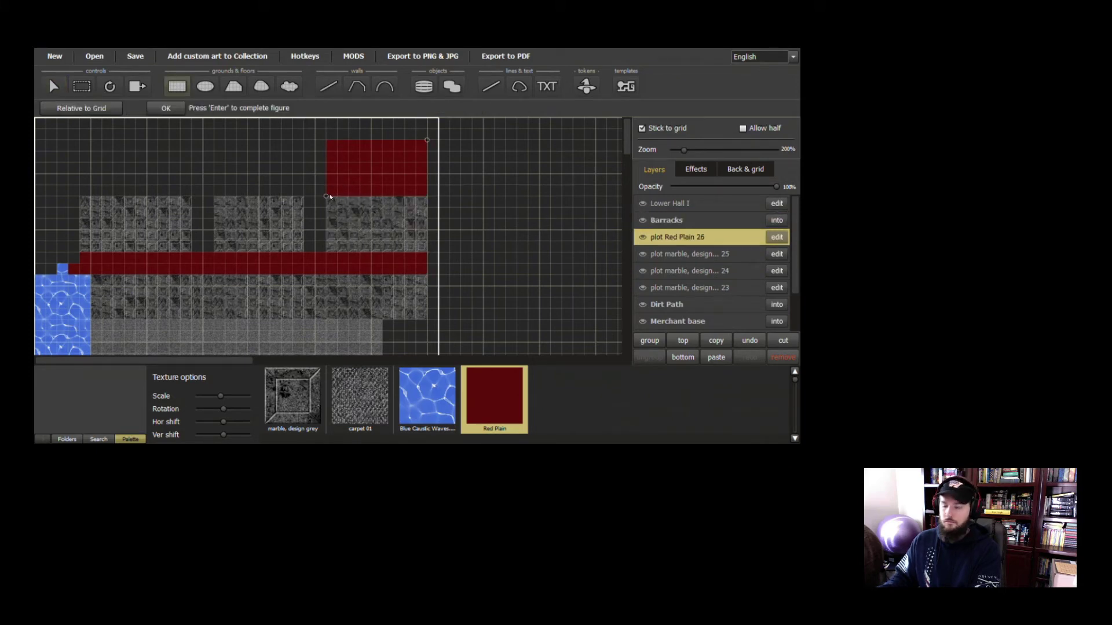
{"action": "key", "text": "Return"}
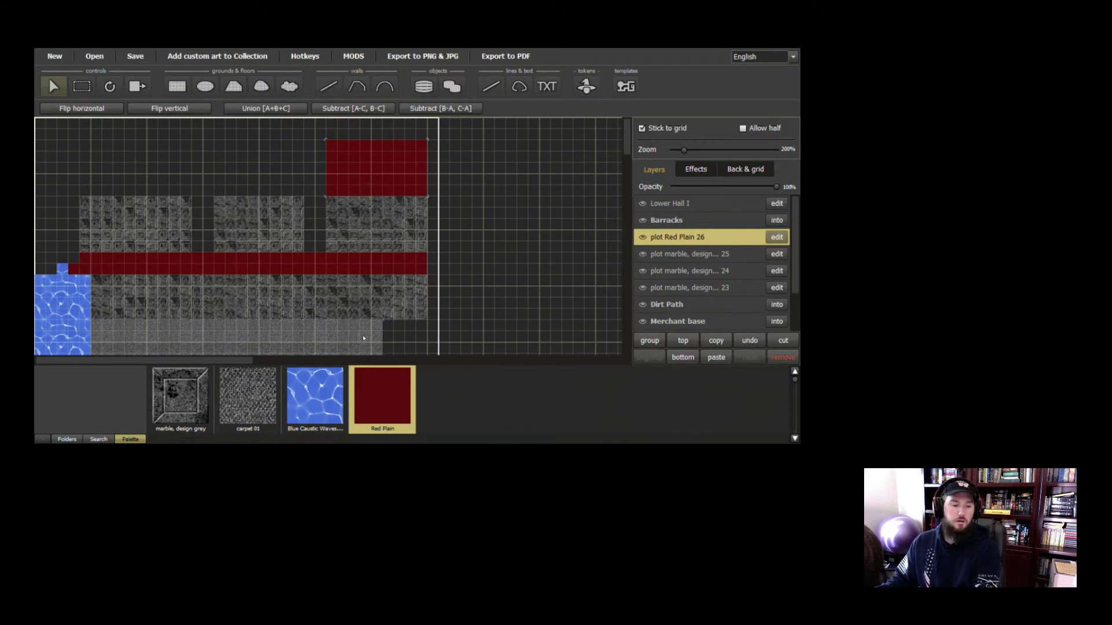
Draw a Blue Caustic Waves polygon hallway two squares wide around the DFAC's west, north and east sides, with two one-square-wide branches running three squares north
{"action": "left_click", "coordinate": [233, 87]}
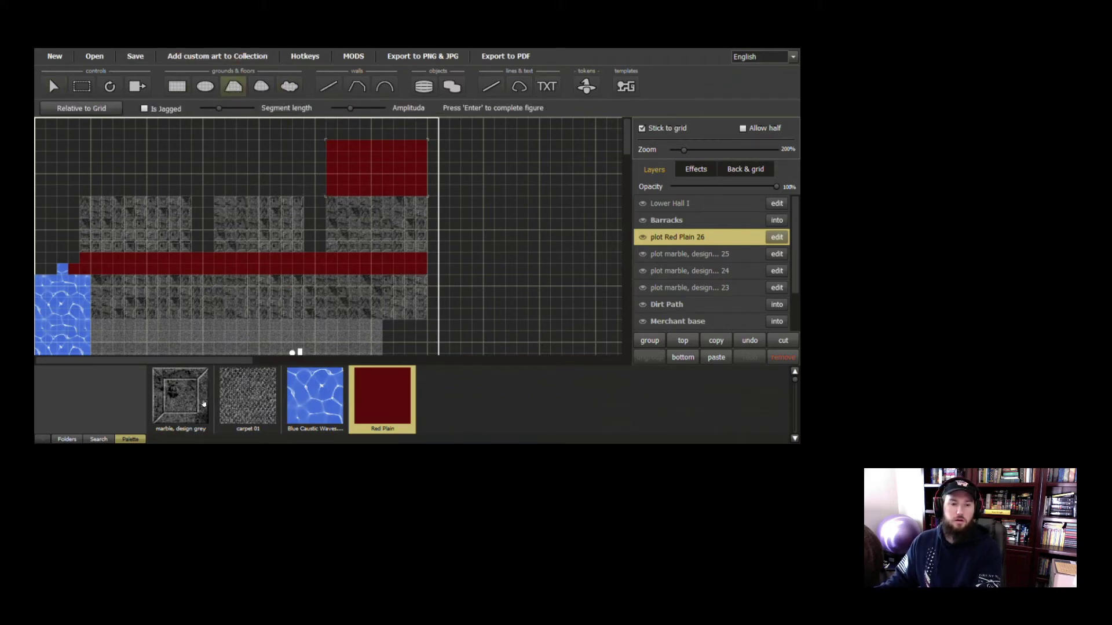
{"action": "left_click", "coordinate": [314, 398]}
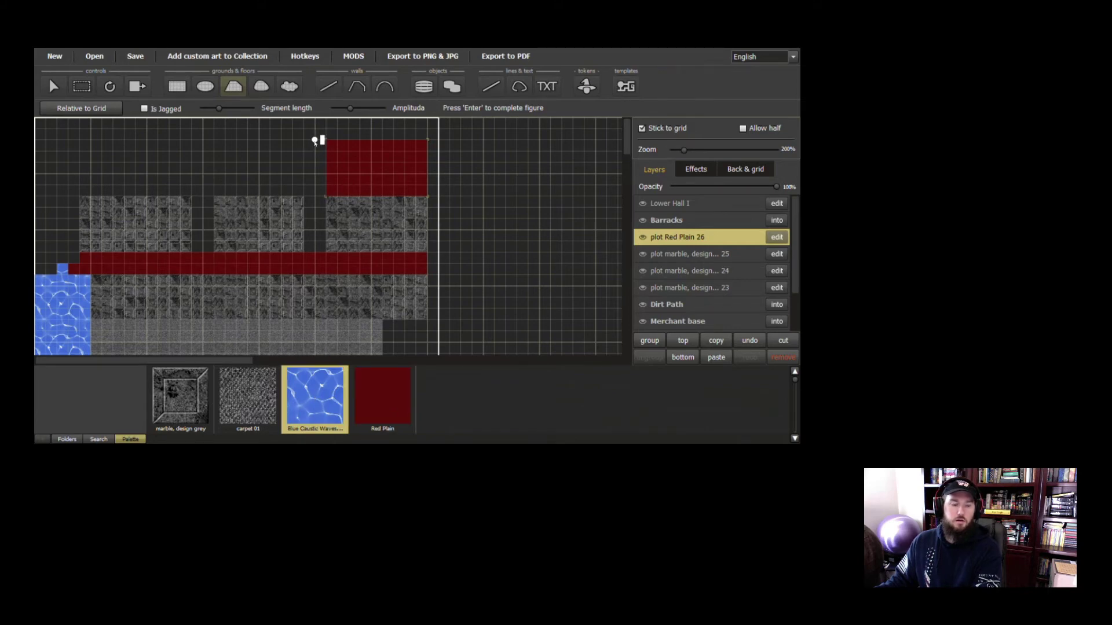
{"action": "left_click", "coordinate": [315, 141]}
{"action": "left_click", "coordinate": [325, 141]}
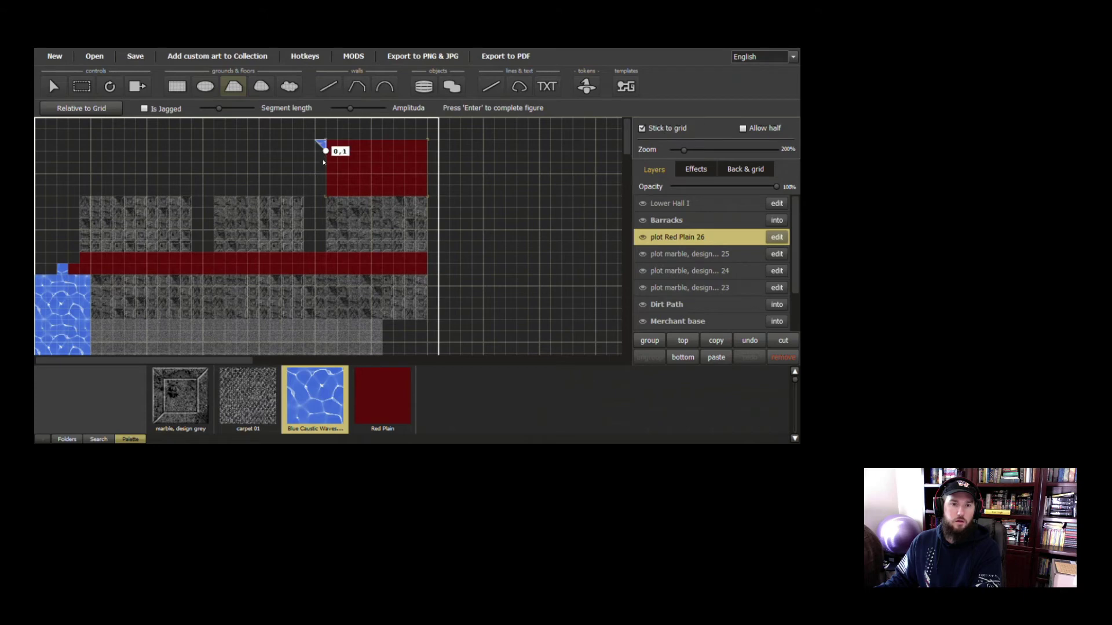
{"action": "left_click", "coordinate": [325, 252]}
{"action": "left_click", "coordinate": [303, 252]}
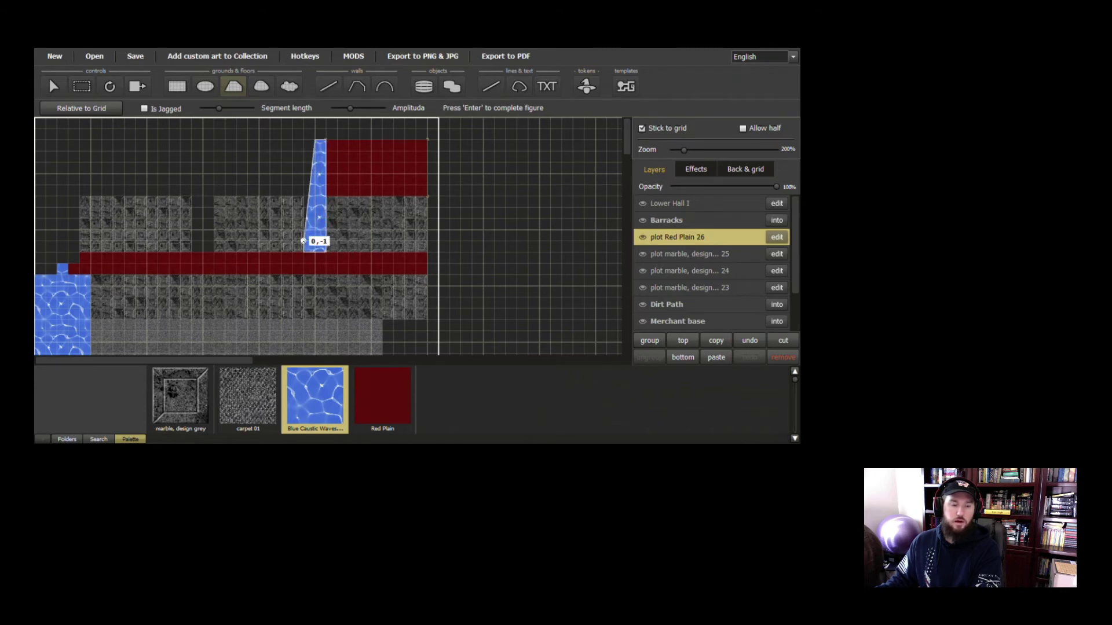
{"action": "left_click", "coordinate": [303, 196]}
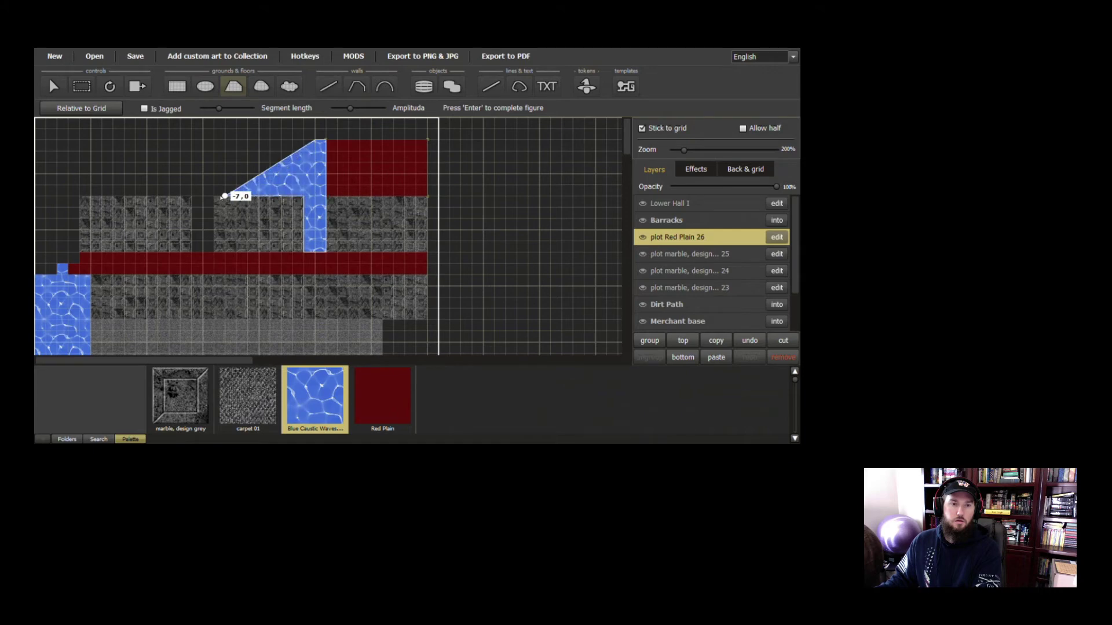
{"action": "left_click", "coordinate": [214, 197]}
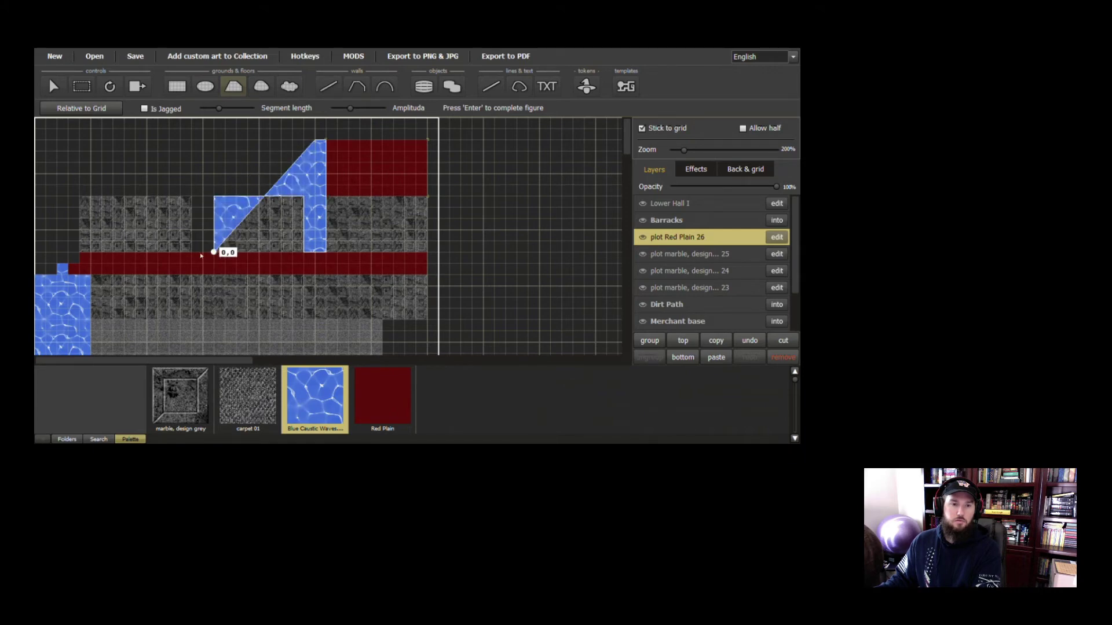
{"action": "left_click", "coordinate": [191, 252]}
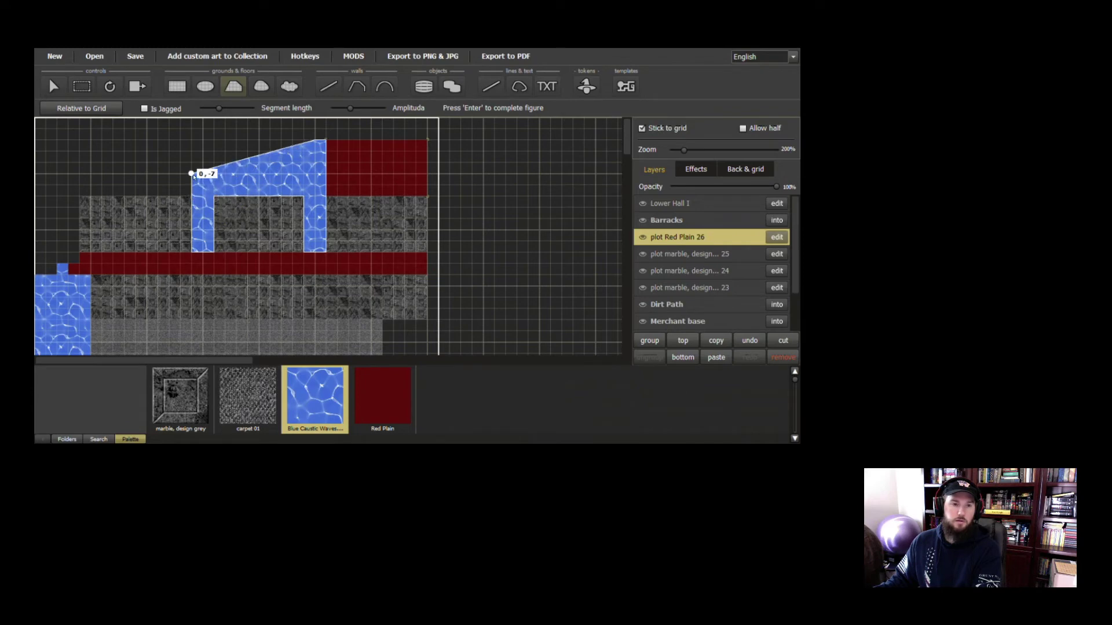
{"action": "left_click", "coordinate": [191, 174]}
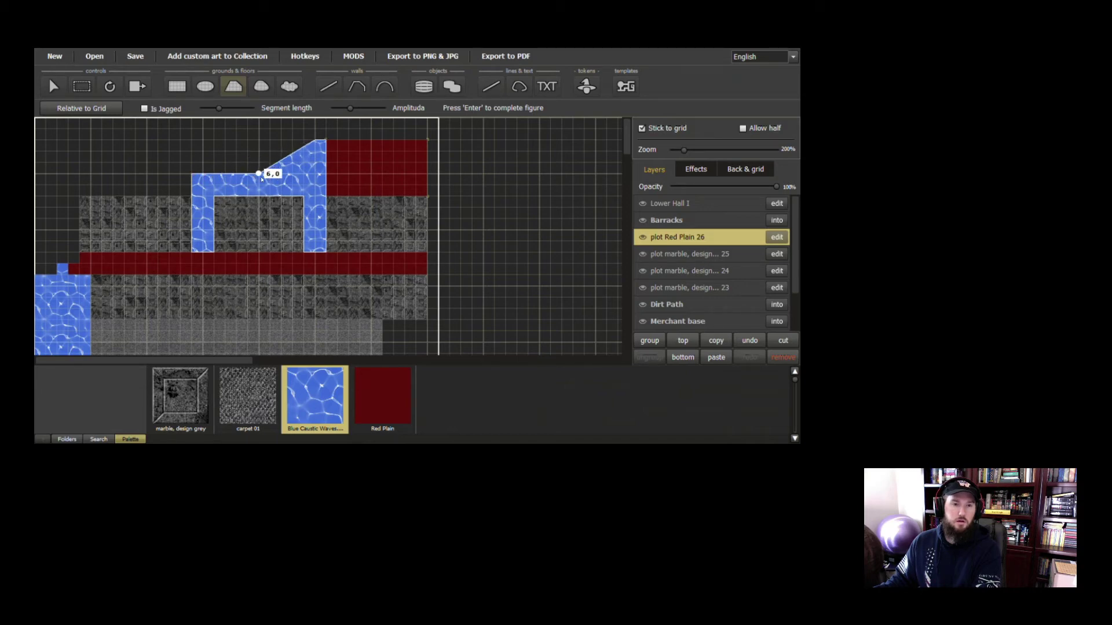
{"action": "left_click", "coordinate": [261, 179]}
{"action": "left_click", "coordinate": [259, 140]}
{"action": "left_click", "coordinate": [270, 140]}
{"action": "left_click", "coordinate": [270, 174]}
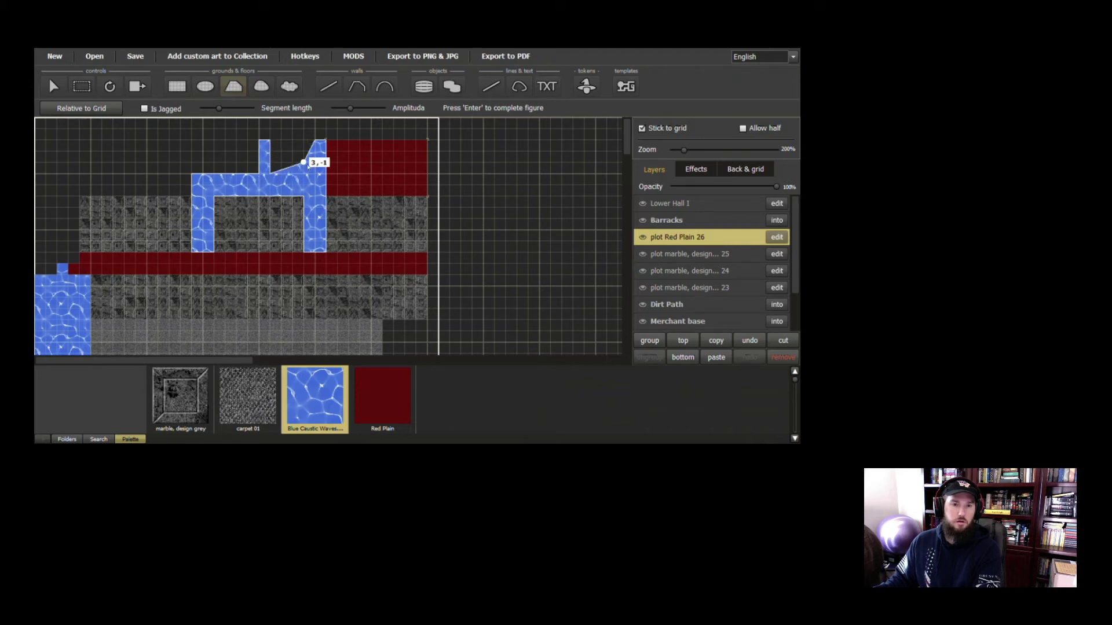
{"action": "left_click", "coordinate": [315, 174]}
{"action": "left_click", "coordinate": [316, 139]}
{"action": "key", "text": "Return"}
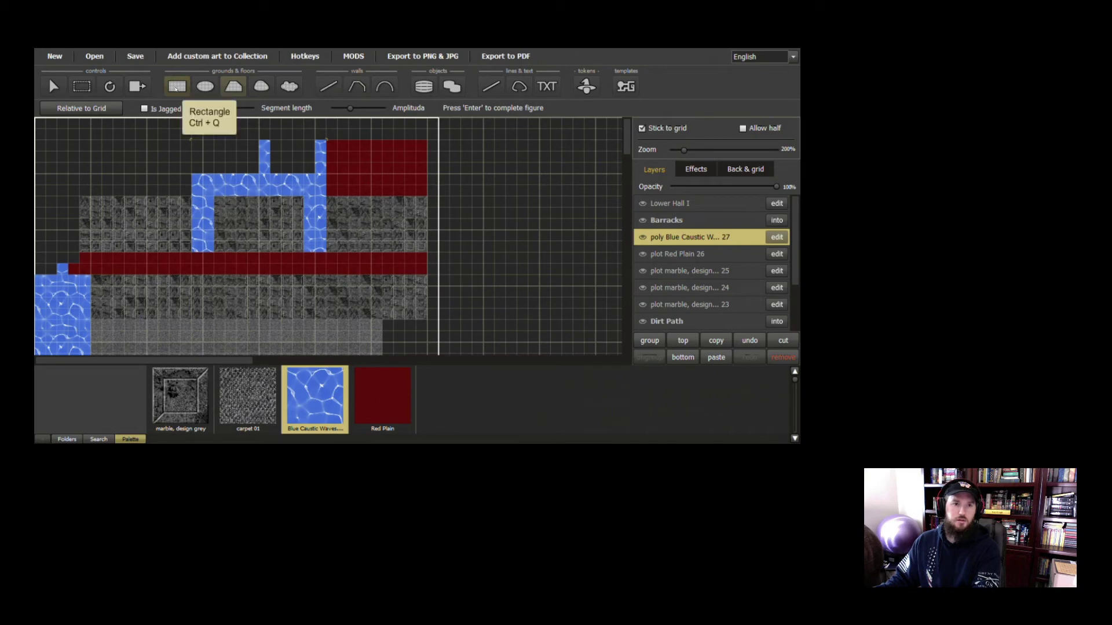
Draw two grey marble rectangular floors of 4 by 3 squares, one between the blue hall's northern branches and one west of the western branch
{"action": "left_click", "coordinate": [176, 87]}
{"action": "left_click", "coordinate": [185, 382]}
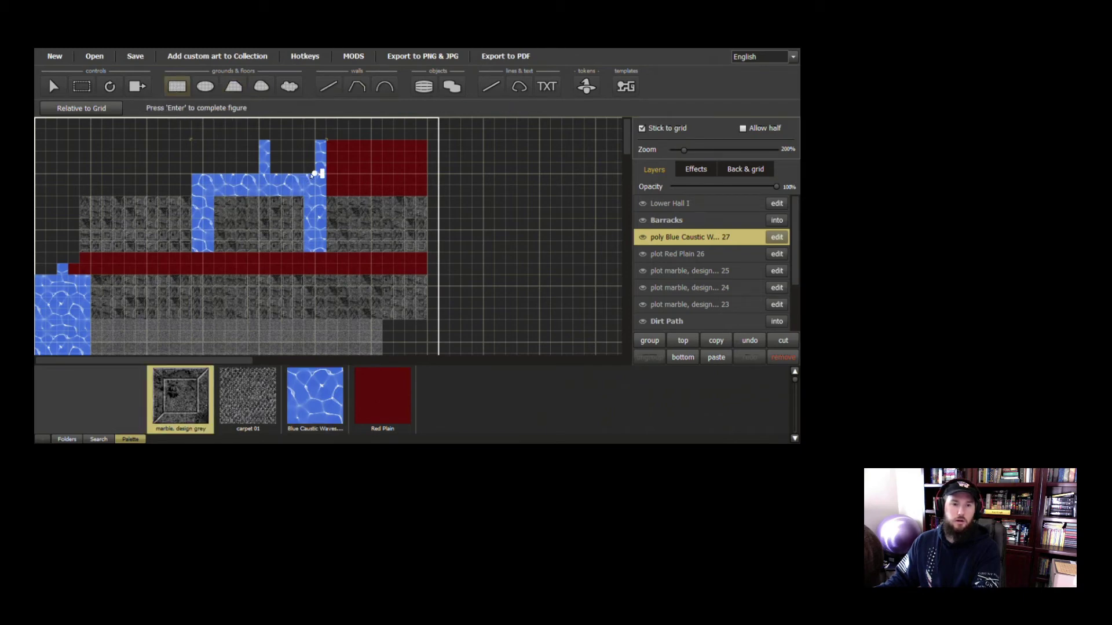
{"action": "left_click", "coordinate": [317, 168]}
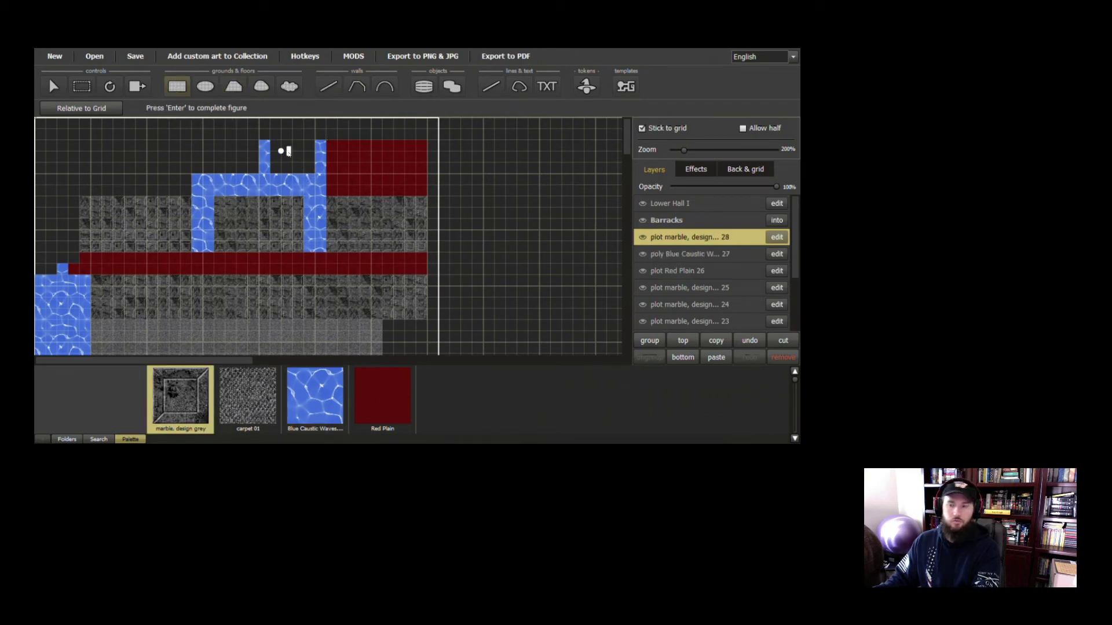
{"action": "left_click", "coordinate": [783, 357]}
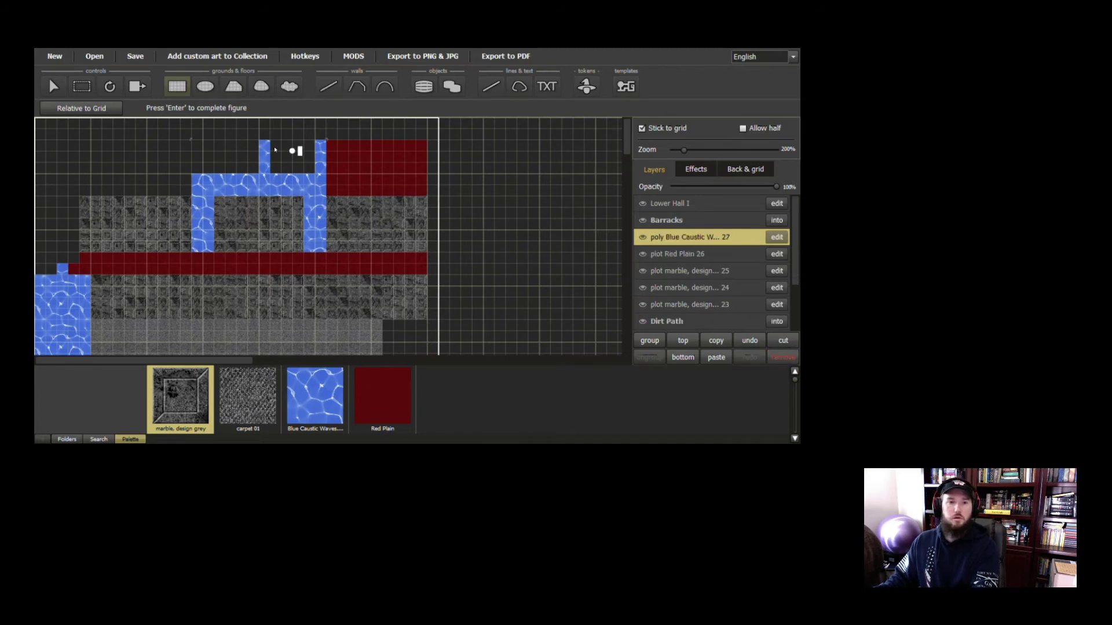
{"action": "left_click_drag", "start_coordinate": [273, 144], "coordinate": [304, 169]}
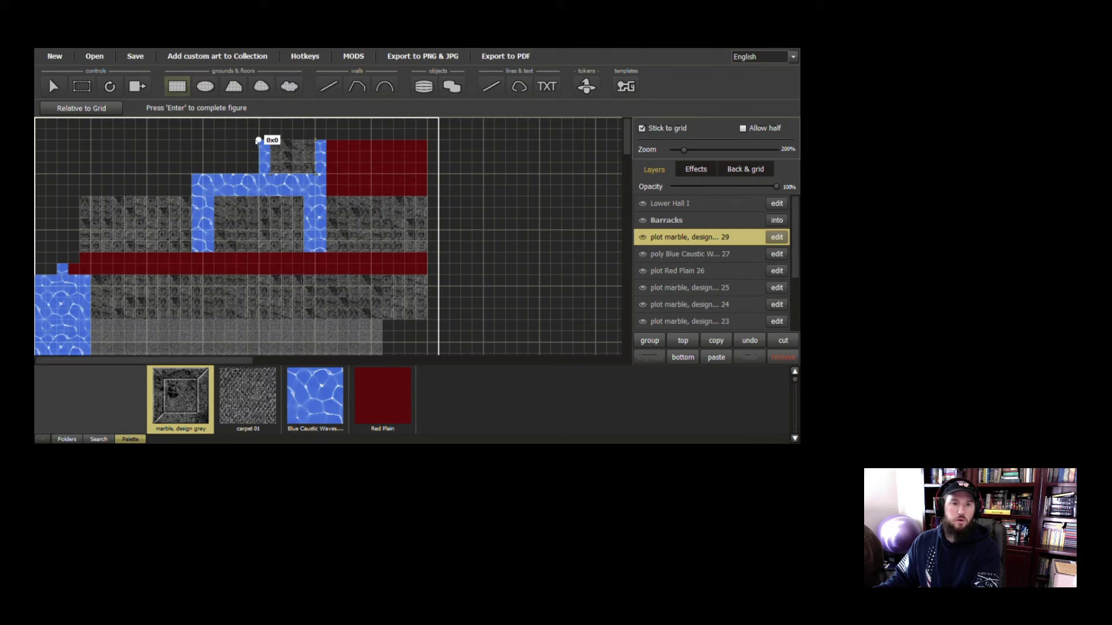
{"action": "mouse_move", "coordinate": [258, 141]}
{"action": "left_mouse_down"}
{"action": "mouse_move", "coordinate": [212, 141]}
{"action": "mouse_move", "coordinate": [216, 173]}
{"action": "left_mouse_up"}
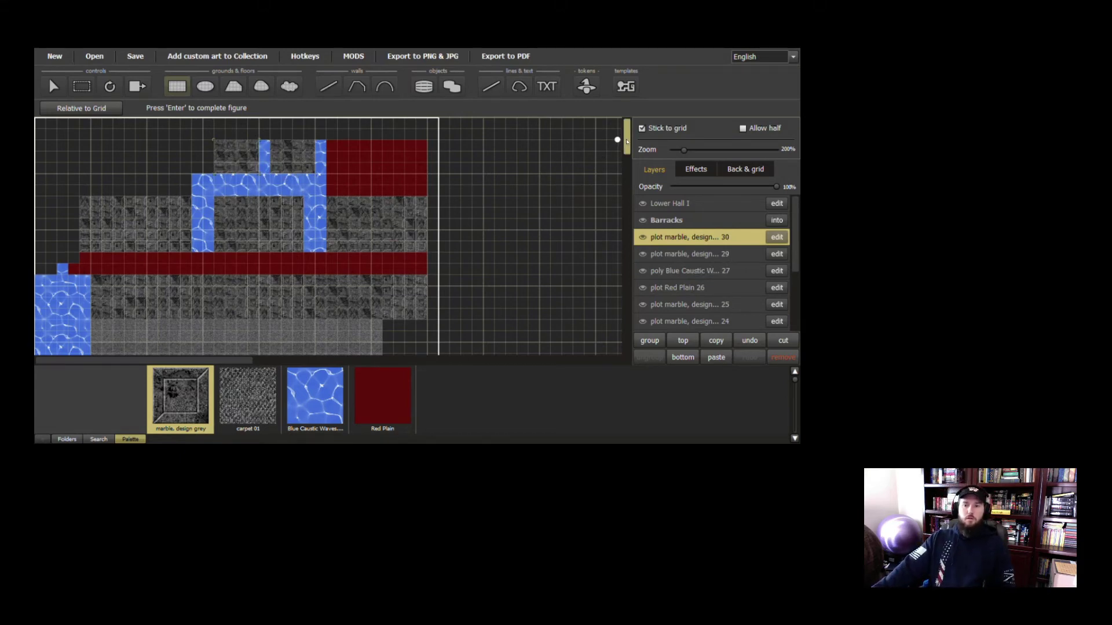
Rename the layer of the marble floor west of the blue hall's western branch to CDR Chambers
{"action": "mouse_move", "coordinate": [627, 141]}
{"action": "left_mouse_down"}
{"action": "mouse_move", "coordinate": [642, 198]}
{"action": "mouse_move", "coordinate": [632, 138]}
{"action": "left_mouse_up"}
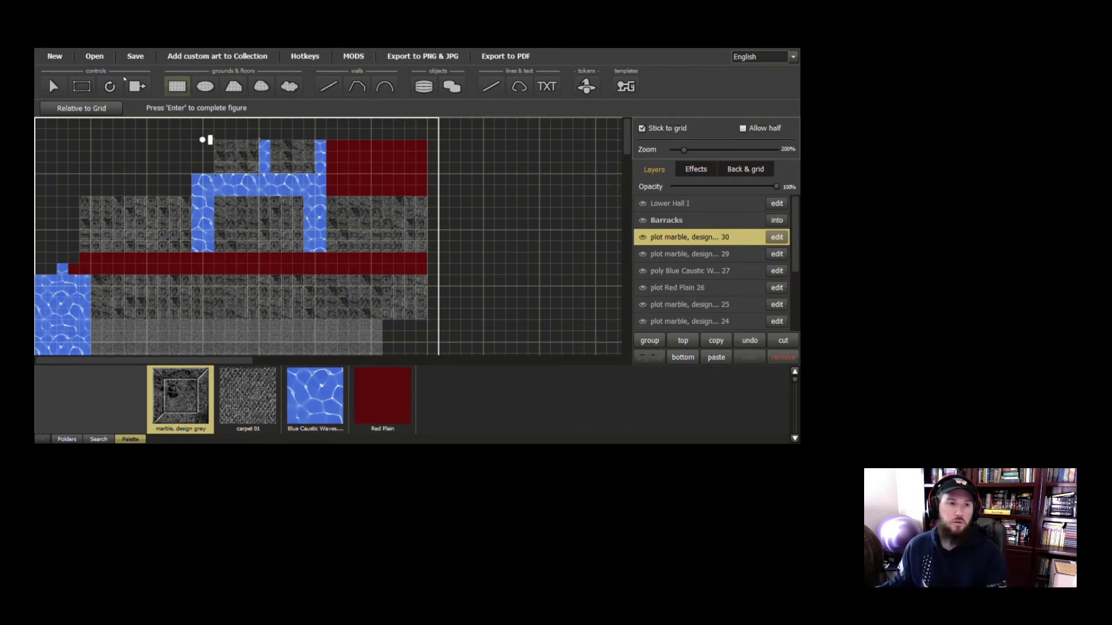
{"action": "left_click", "coordinate": [53, 87]}
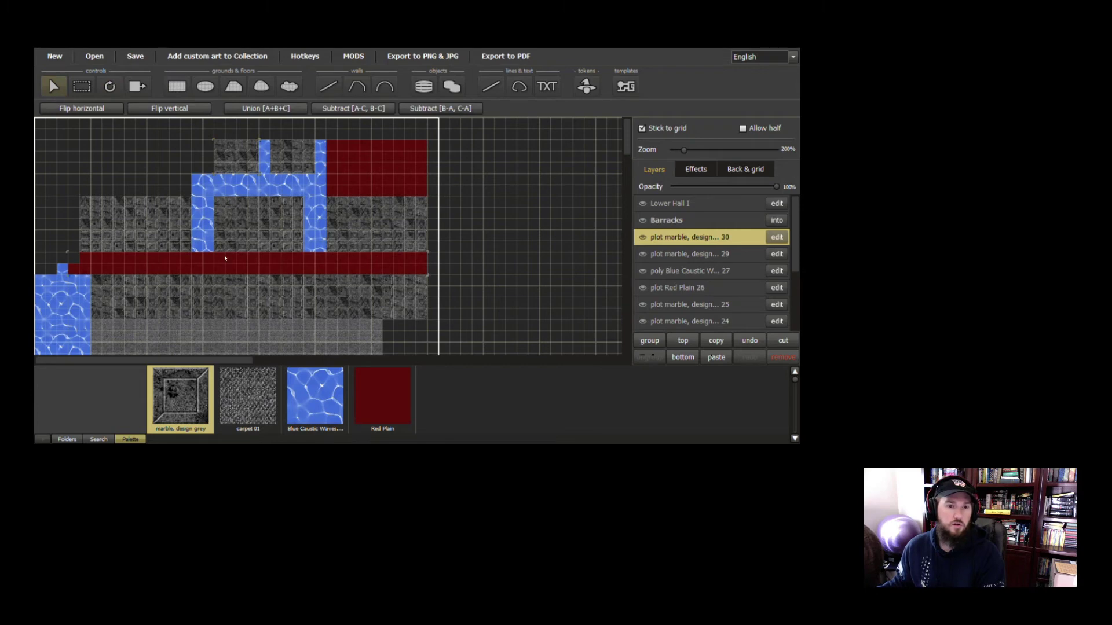
{"action": "scroll", "coordinate": [224, 258], "scroll_direction": "down", "scroll_amount": 5}
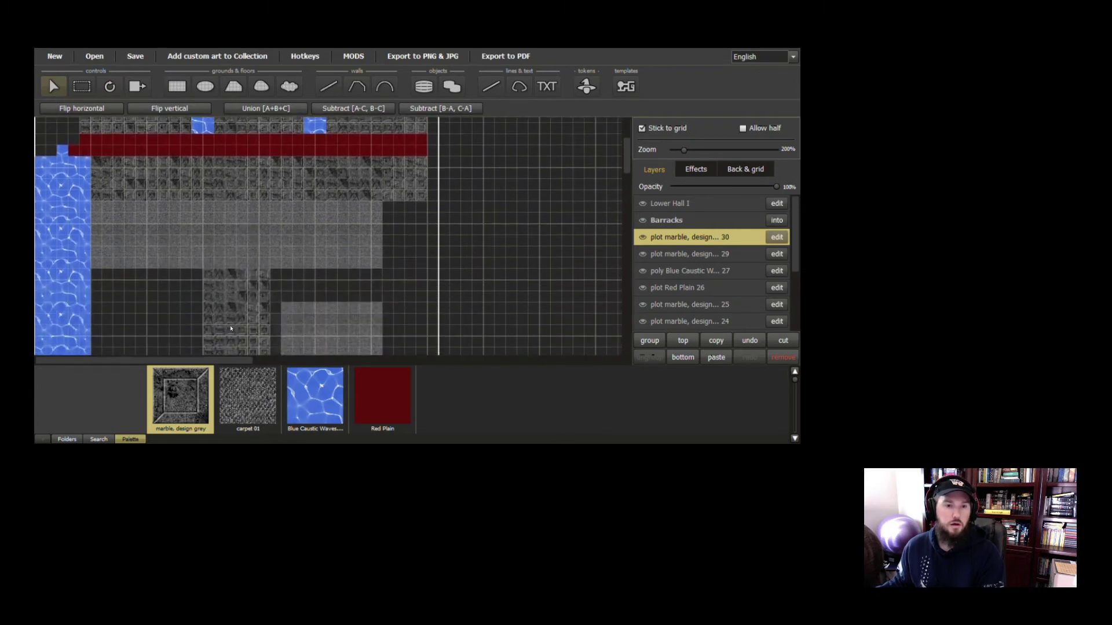
{"action": "scroll", "coordinate": [230, 329], "scroll_direction": "down", "scroll_amount": 4}
{"action": "scroll", "coordinate": [251, 218], "scroll_direction": "up", "scroll_amount": 8}
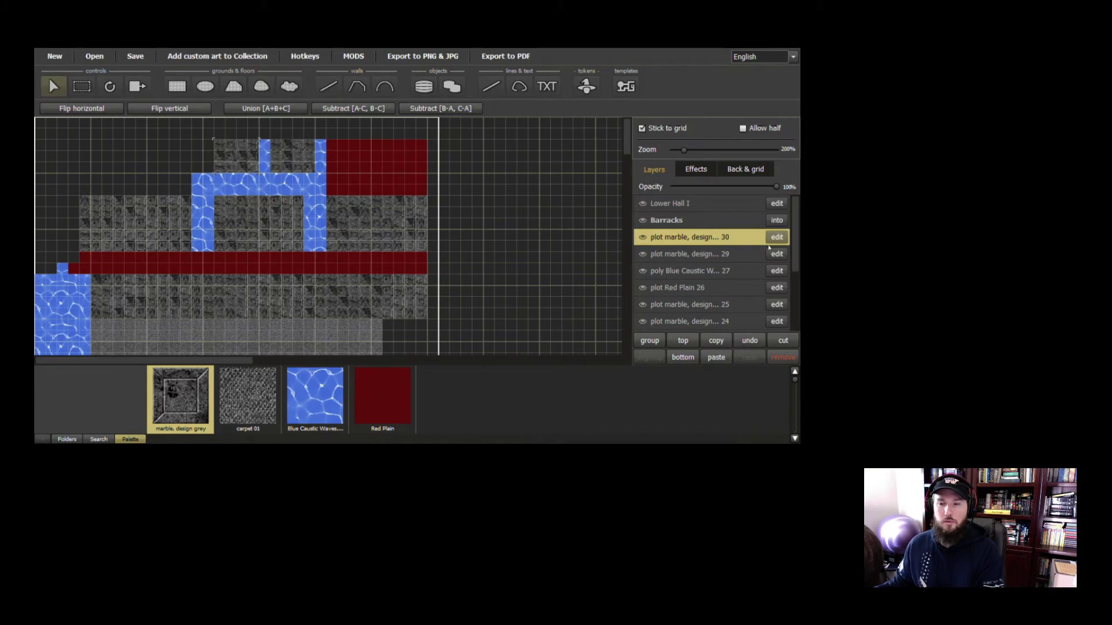
{"action": "double_click", "coordinate": [714, 239]}
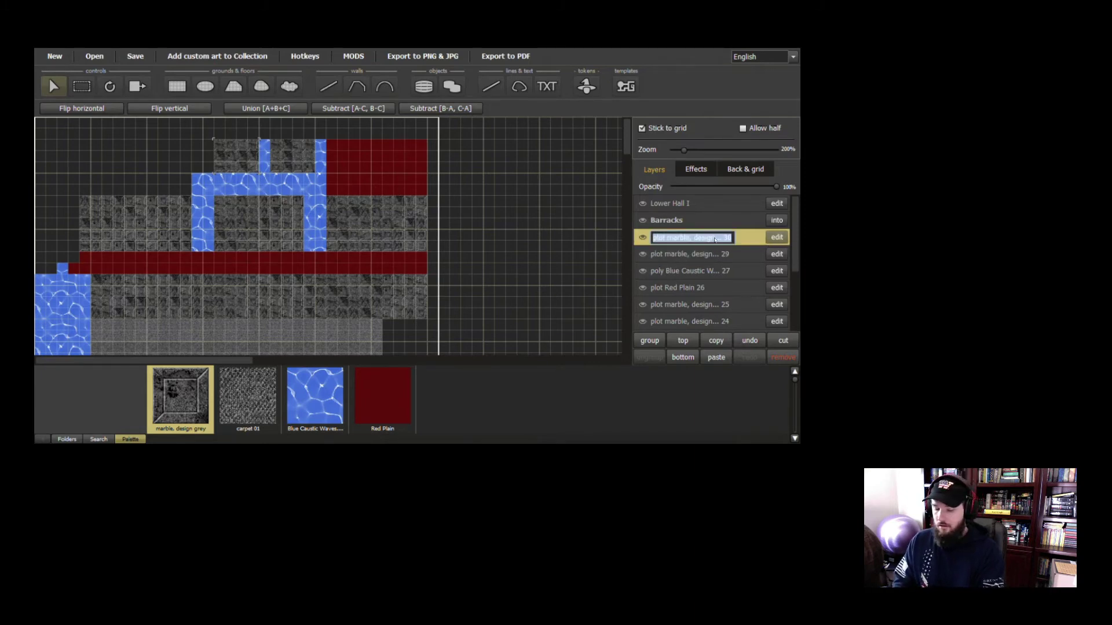
{"action": "type", "text": "CDR"}
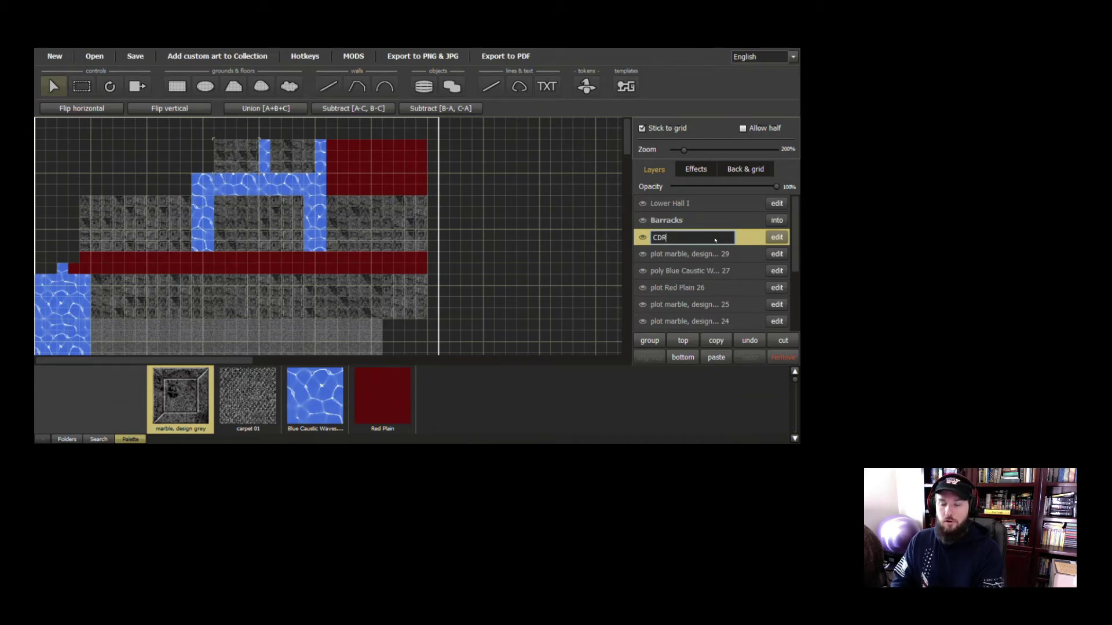
{"action": "type", "text": "C"}
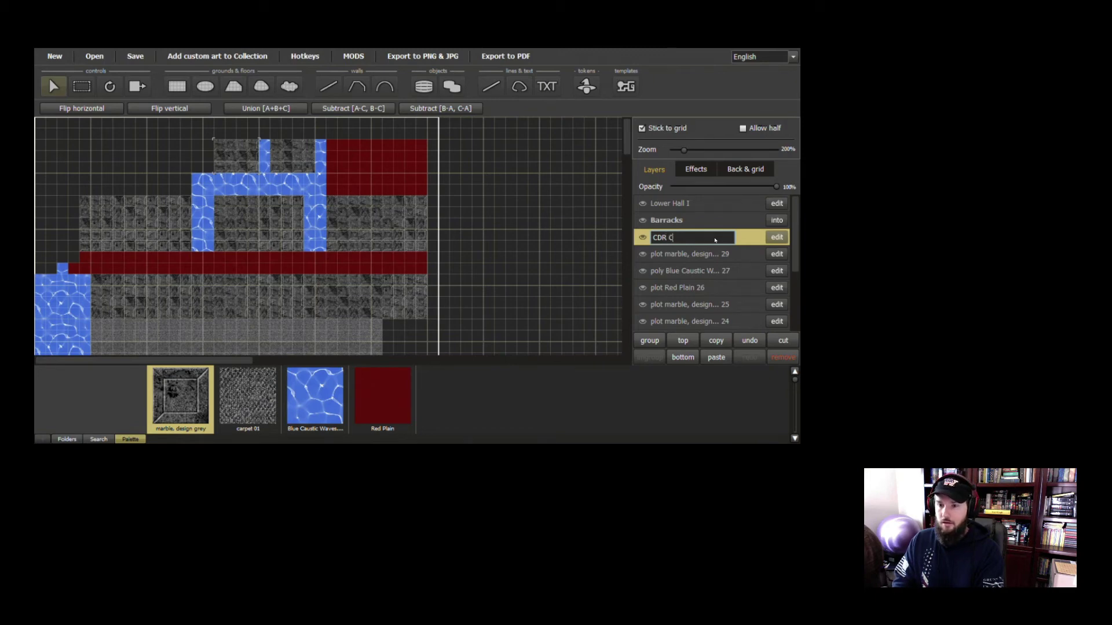
{"action": "type", "text": "hambers"}
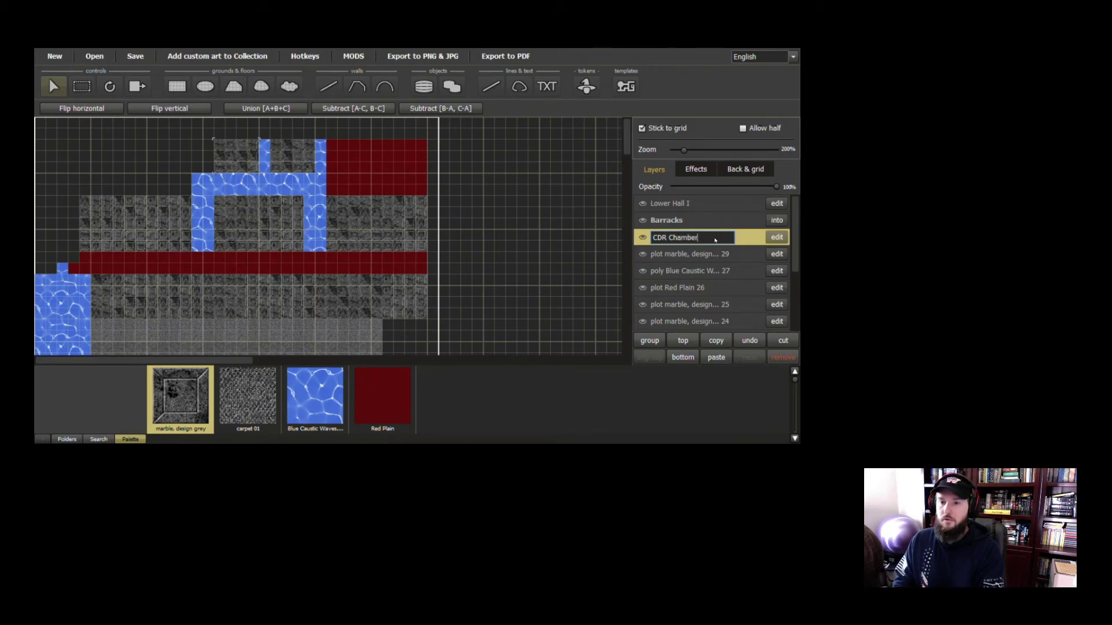
{"action": "key", "text": "Return"}
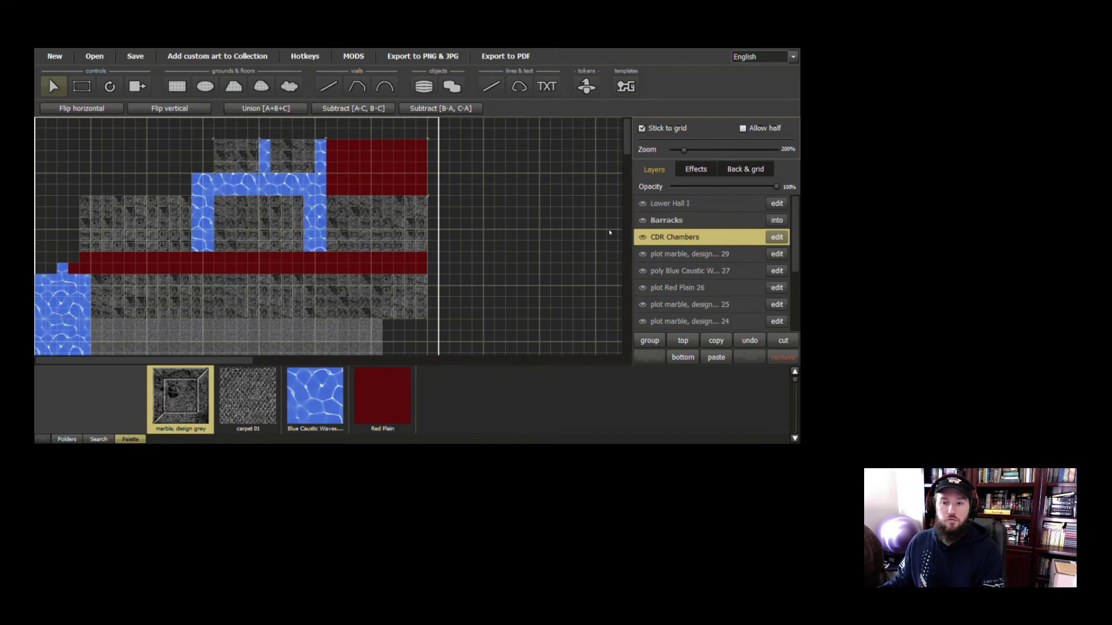
Rename the layer of the marble floor between the blue hall's two northern branches to War Room
{"action": "left_click", "coordinate": [691, 258]}
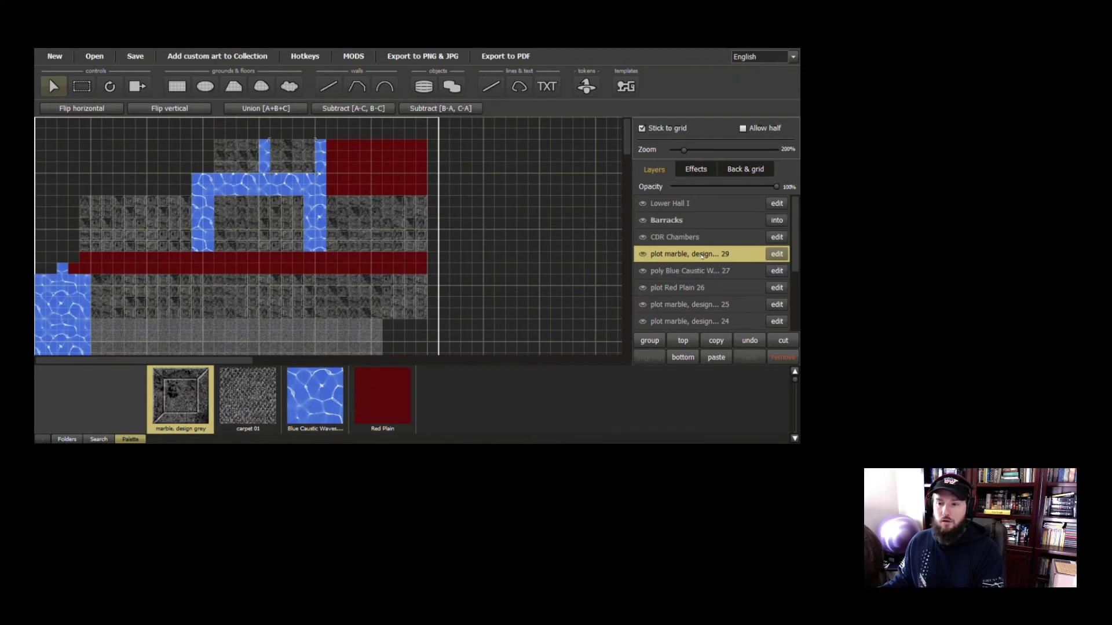
{"action": "right_click", "coordinate": [702, 256]}
{"action": "left_click", "coordinate": [667, 253]}
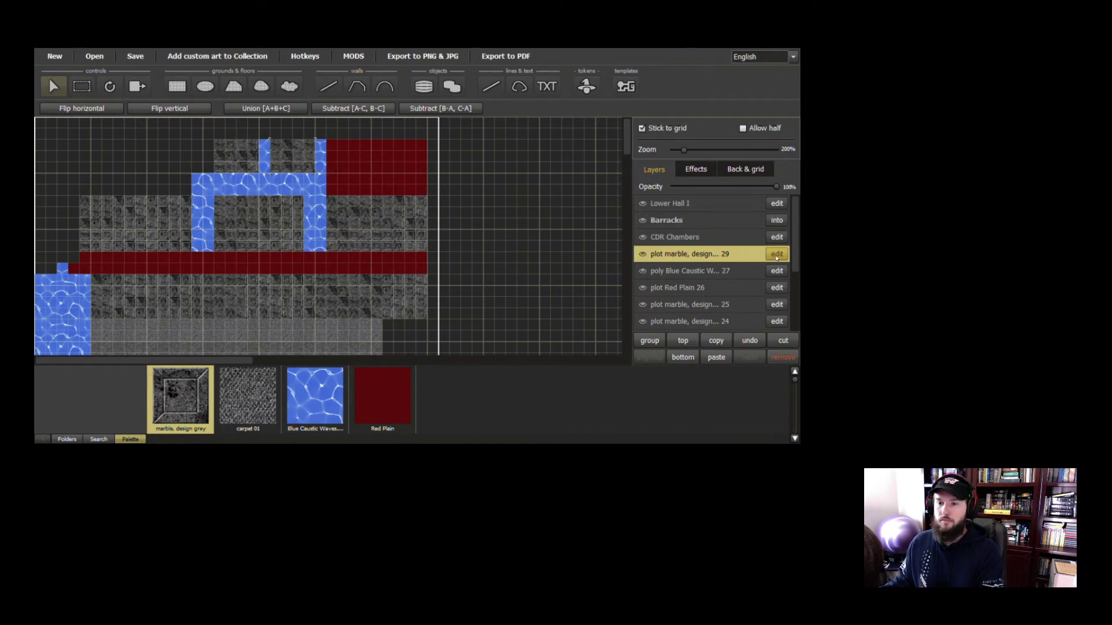
{"action": "double_click", "coordinate": [716, 259]}
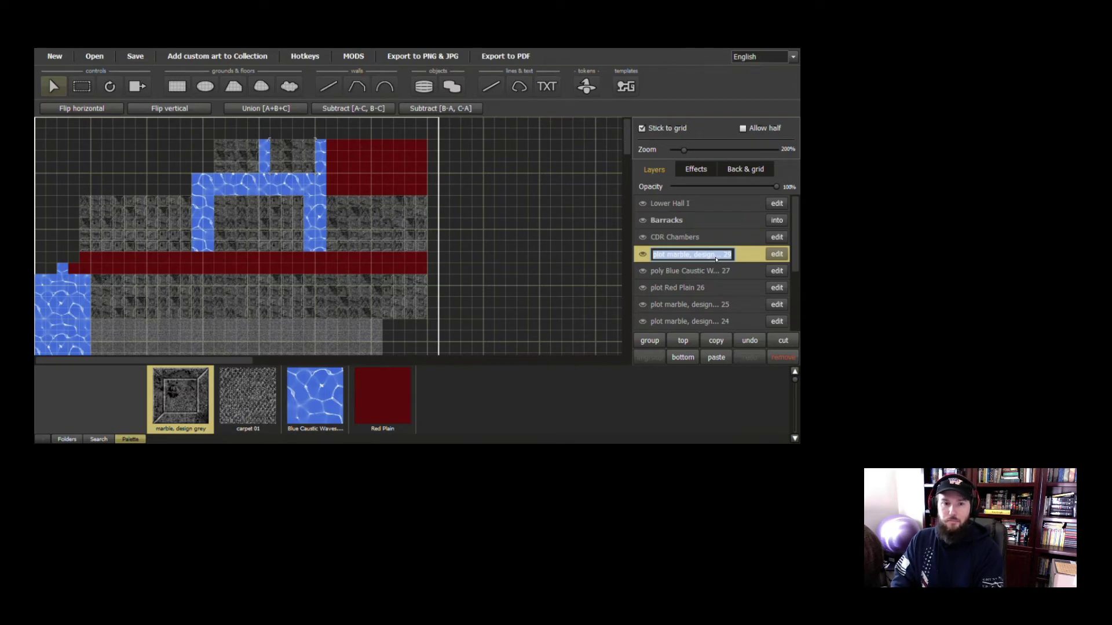
{"action": "type", "text": "War"}
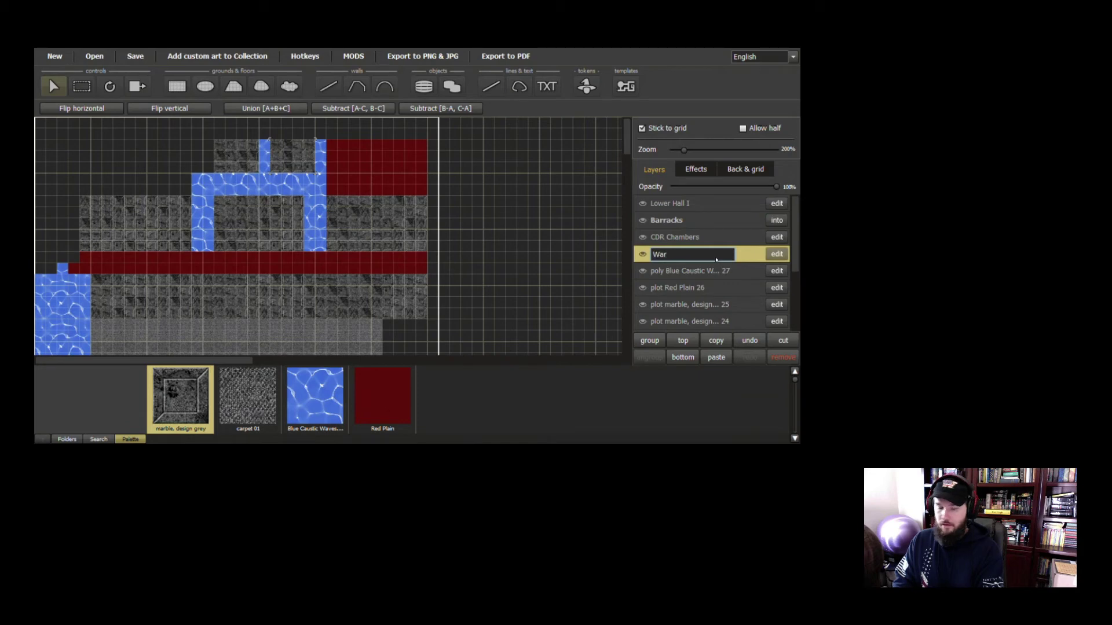
{"action": "type", "text": " Room"}
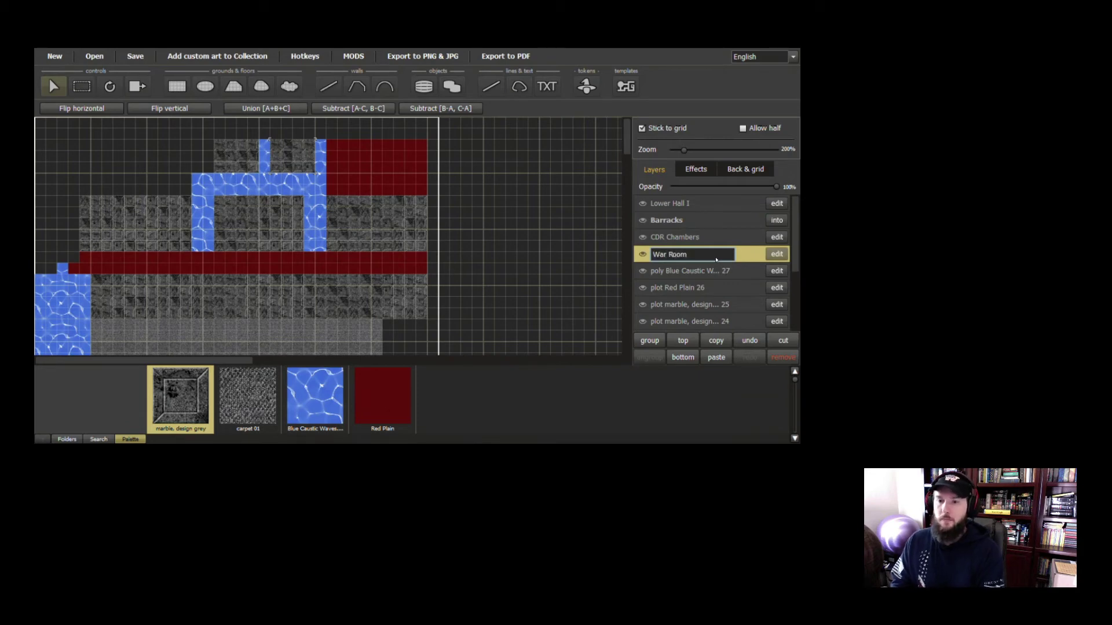
{"action": "key", "text": "Return"}
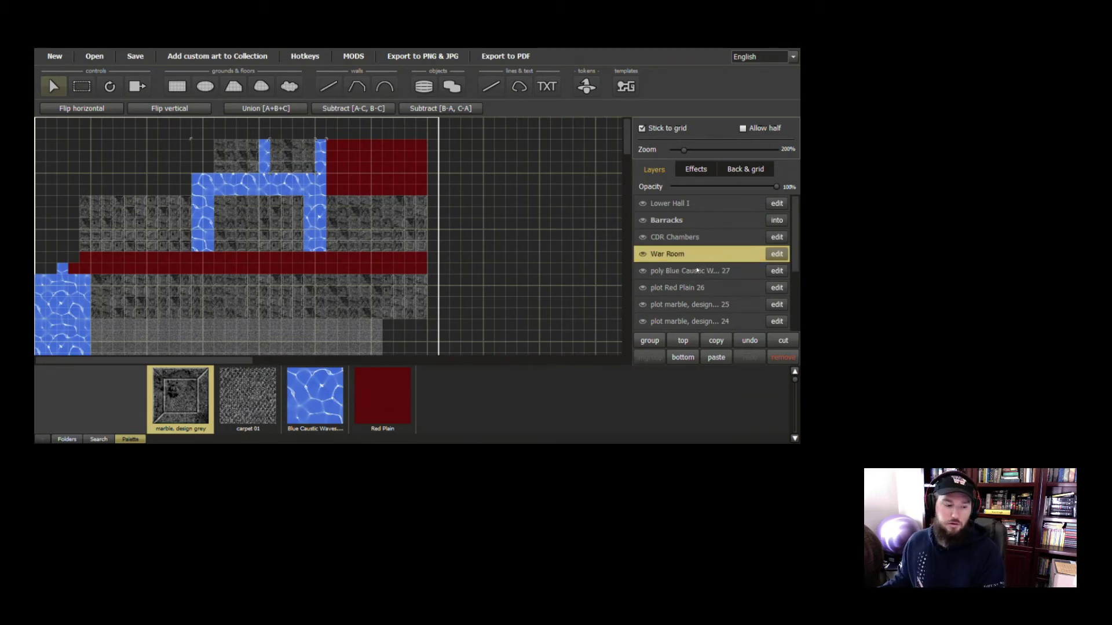
Rename the layer of the Red Plain floor east of the blue hall's eastern branch to Armory
{"action": "left_click", "coordinate": [408, 168]}
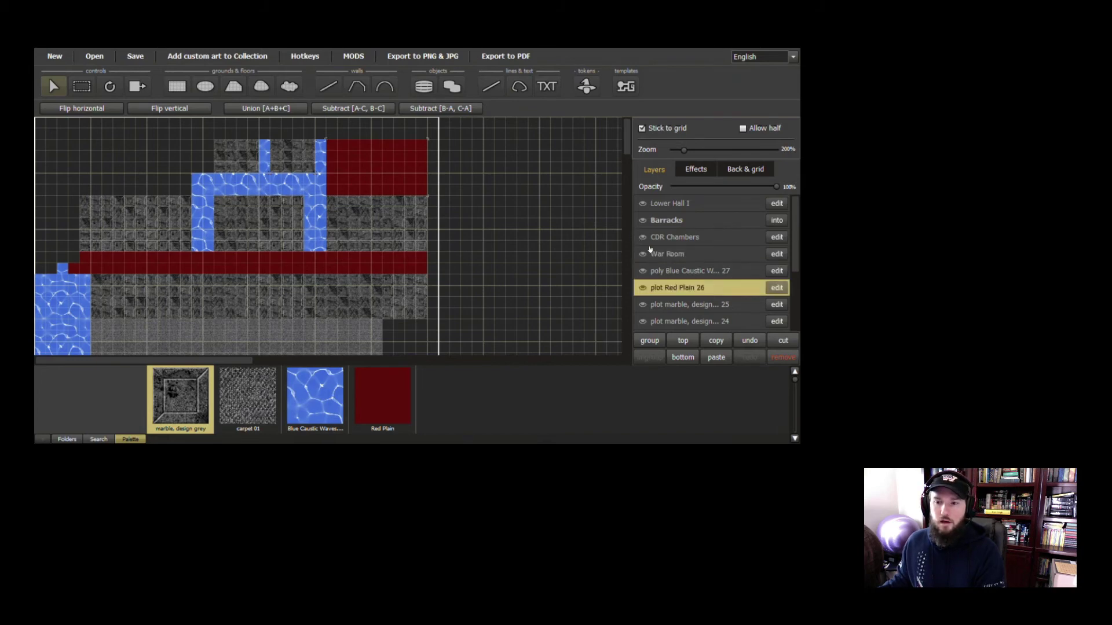
{"action": "double_click", "coordinate": [685, 289]}
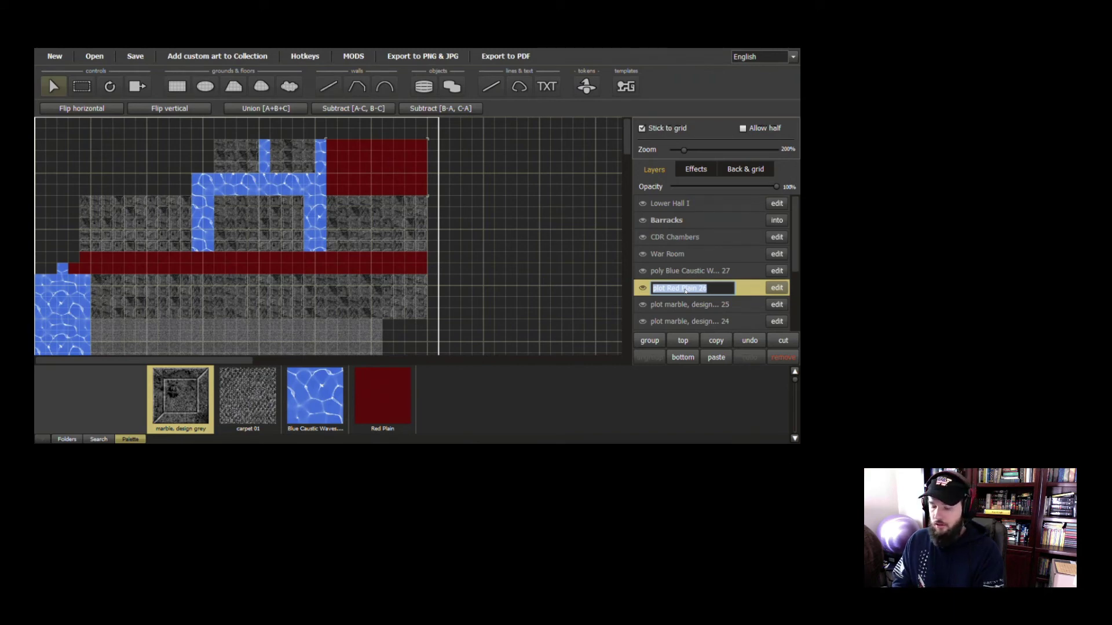
{"action": "type", "text": "Armory"}
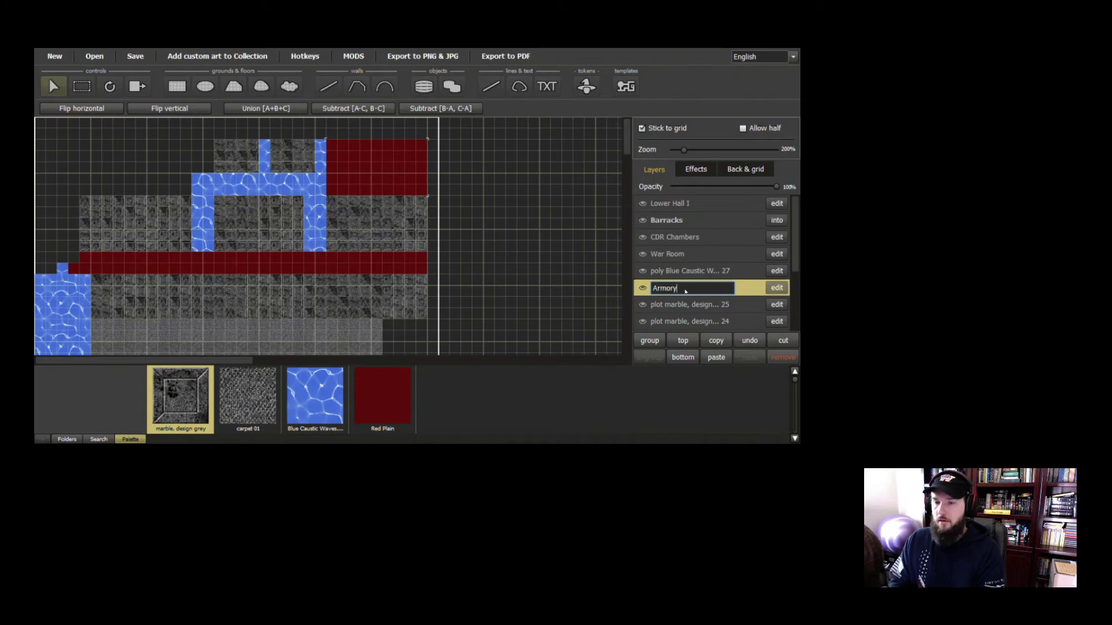
{"action": "key", "text": "Return"}
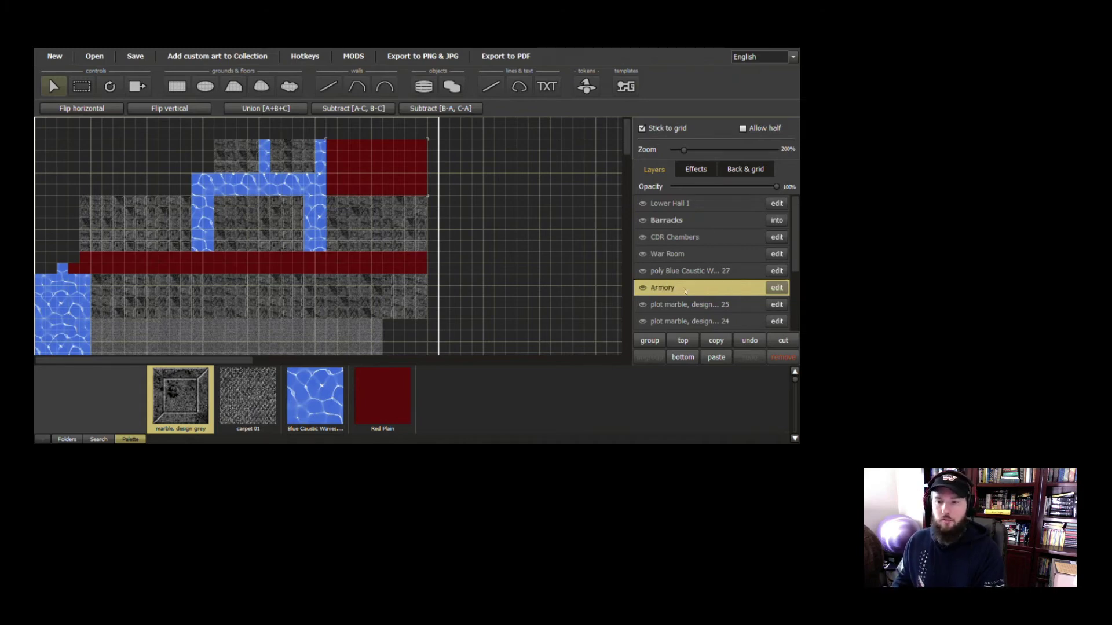
Rename the layer of the marble floor directly south of the Armory to Trainer
{"action": "left_click", "coordinate": [708, 305]}
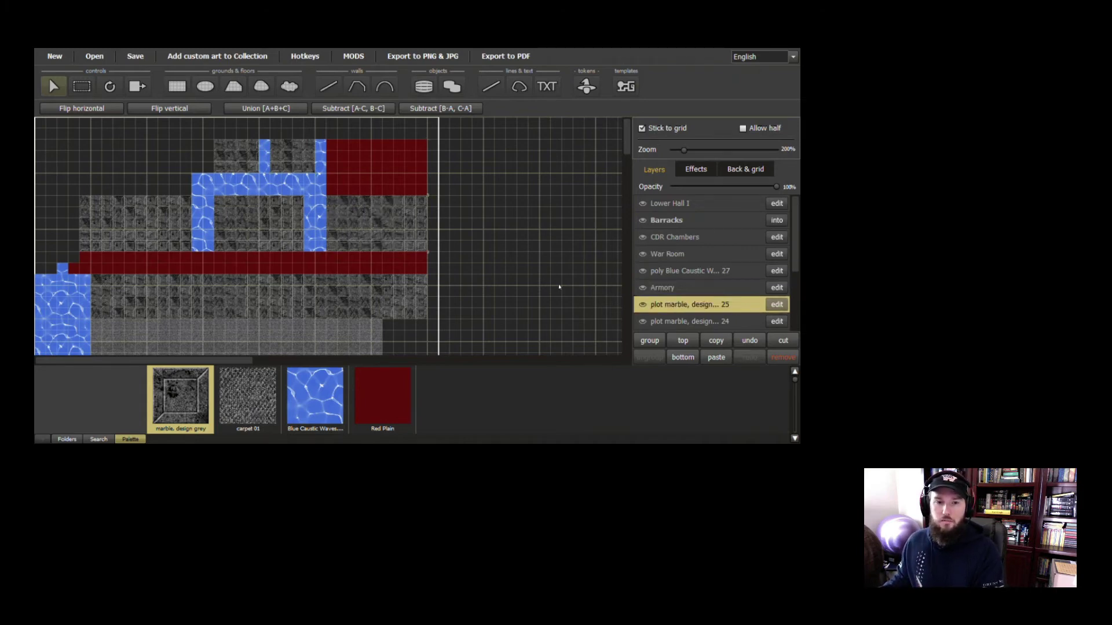
{"action": "left_click", "coordinate": [708, 307]}
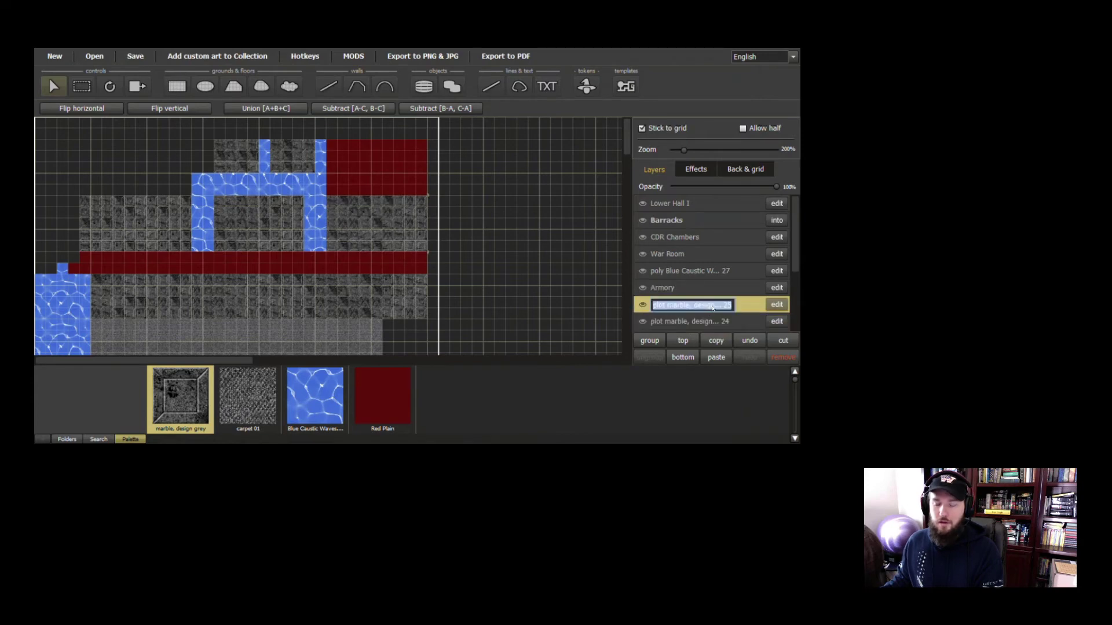
{"action": "type", "text": "T"}
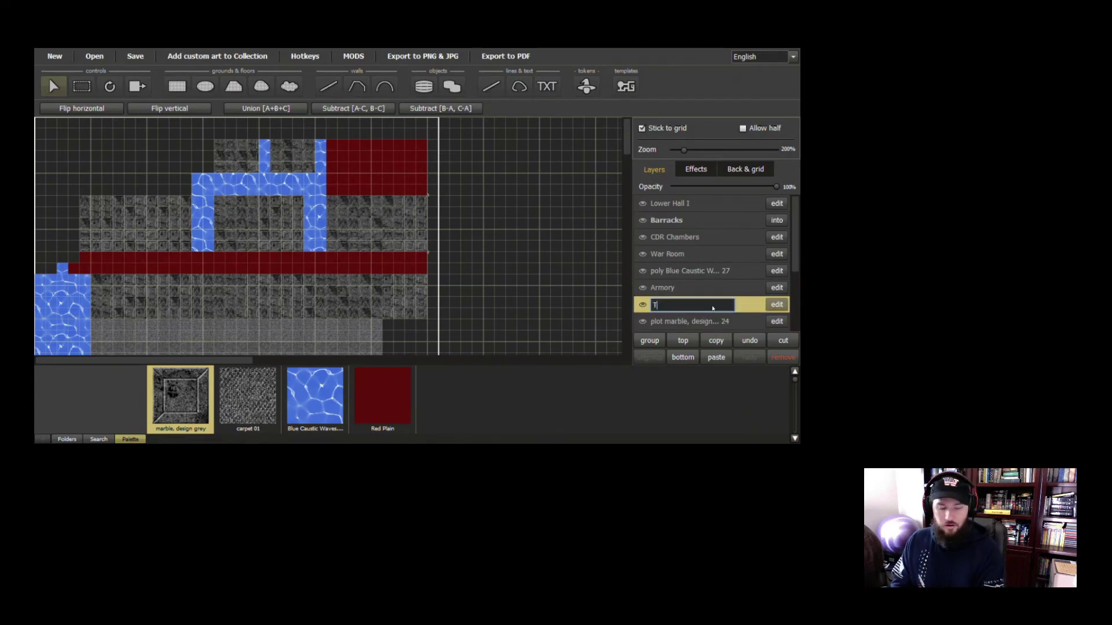
{"action": "type", "text": "rainer"}
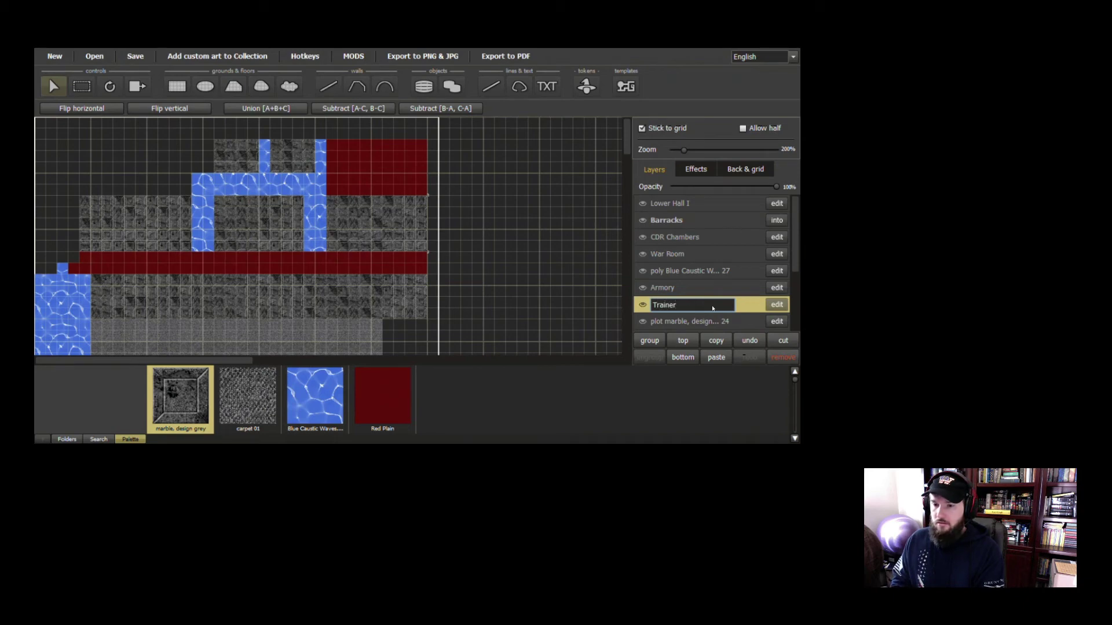
{"action": "key", "text": "Return"}
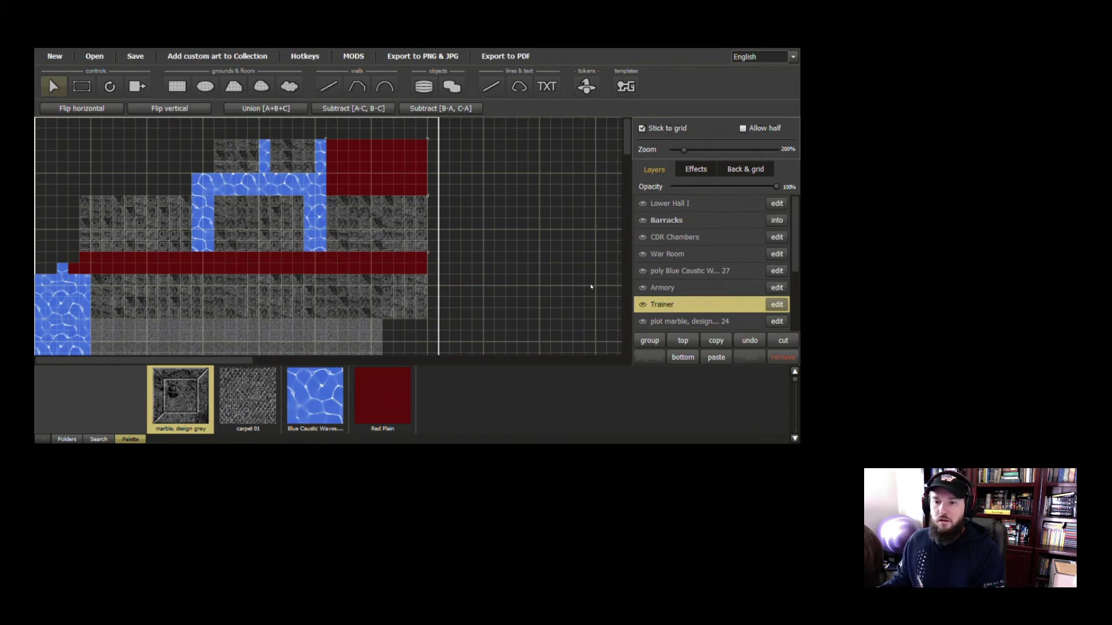
Identify the marble floor enclosed by the blue hall by toggling its visibility and rename its layer to DFAC
{"action": "scroll", "coordinate": [431, 281], "scroll_direction": "down", "scroll_amount": 1}
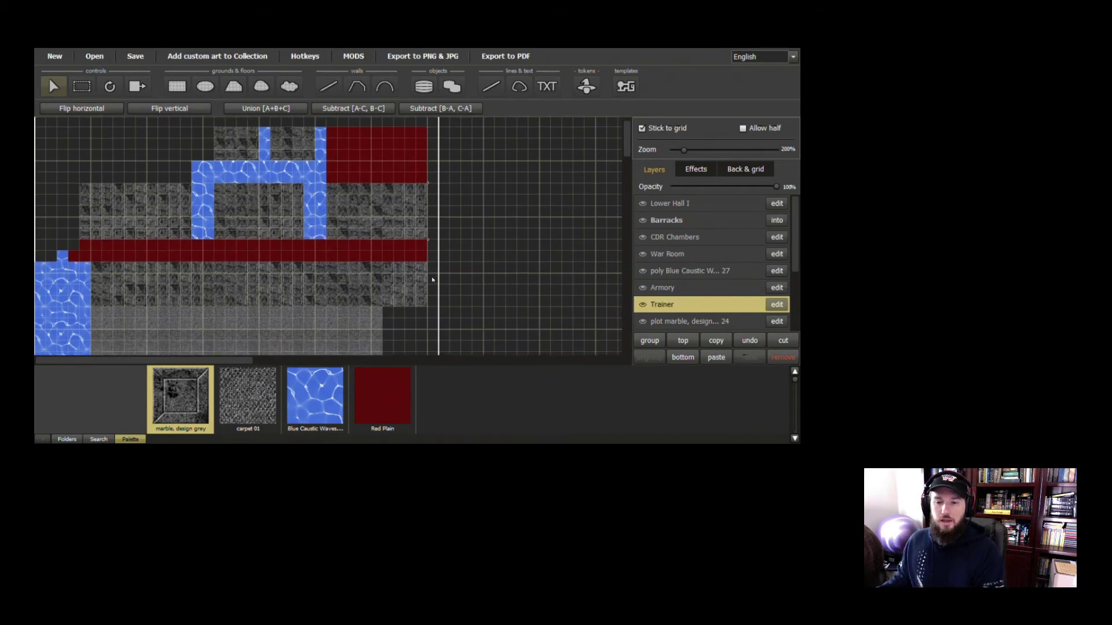
{"action": "left_click", "coordinate": [685, 323]}
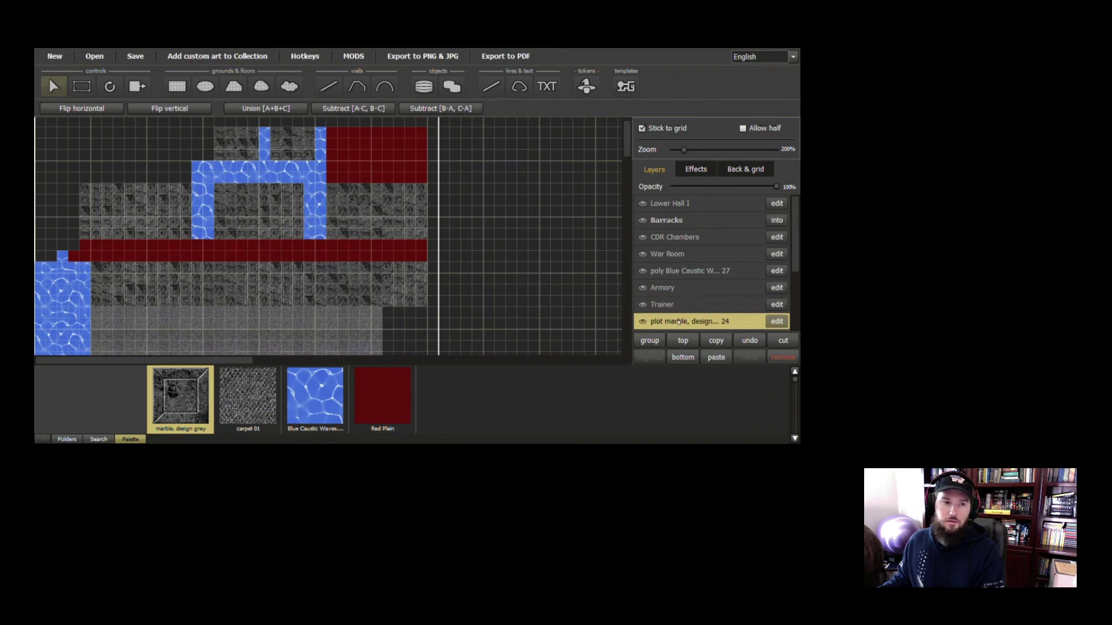
{"action": "left_click", "coordinate": [642, 323]}
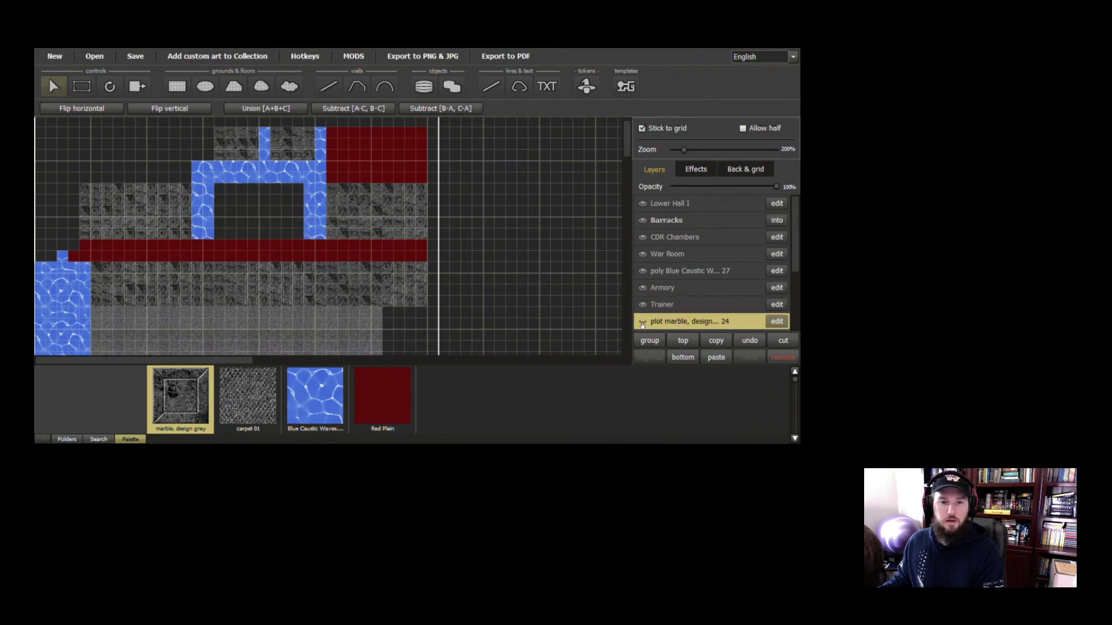
{"action": "left_click", "coordinate": [642, 323]}
{"action": "double_click", "coordinate": [690, 323]}
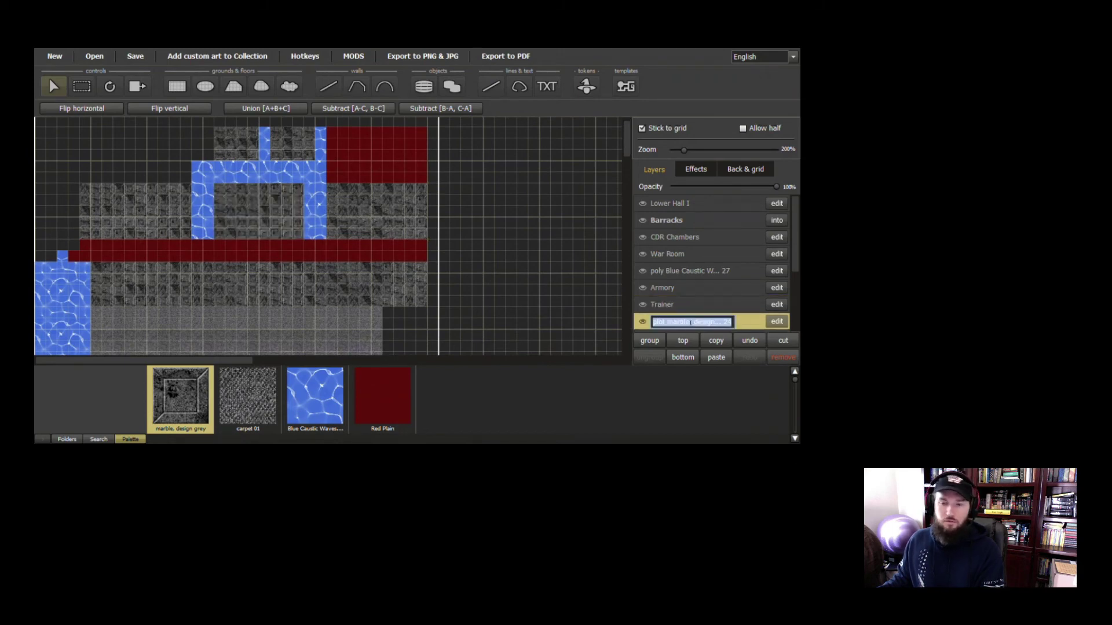
{"action": "type", "text": "DFAC"}
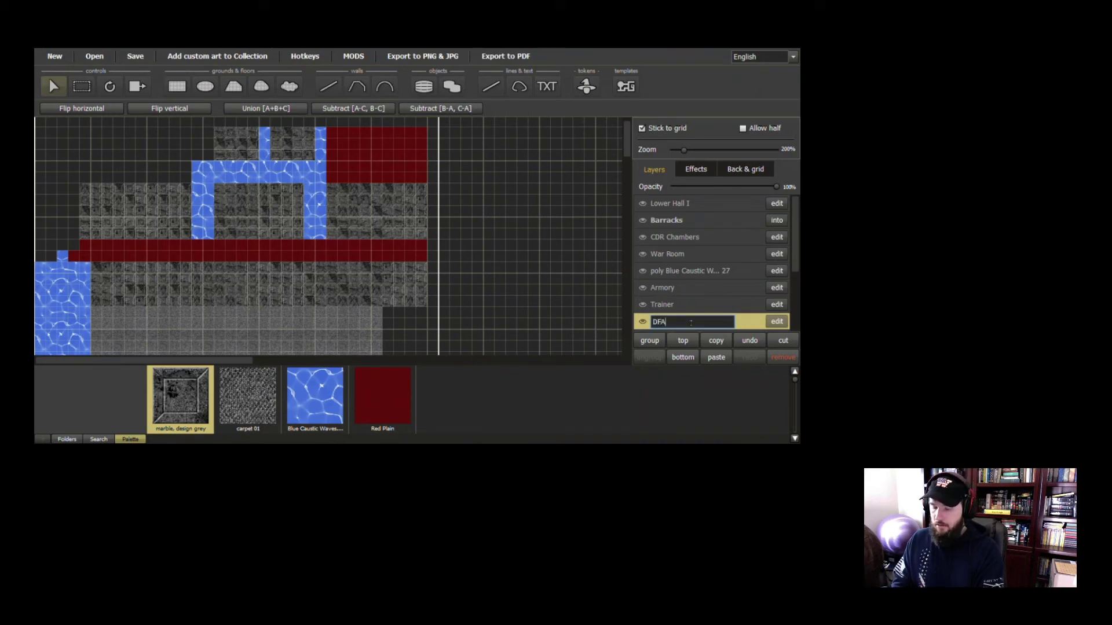
{"action": "left_click", "coordinate": [716, 305]}
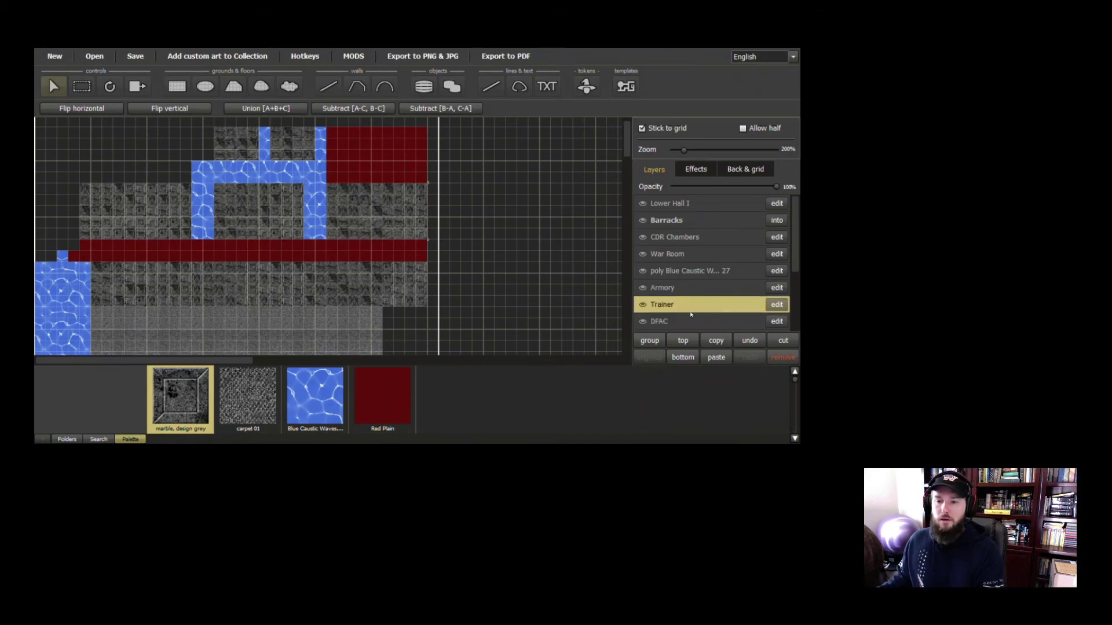
Rename the layer of the marble floor west of the blue hall, north of the red corridor, to Barracks IV
{"action": "scroll", "coordinate": [683, 272], "scroll_direction": "down", "scroll_amount": 3}
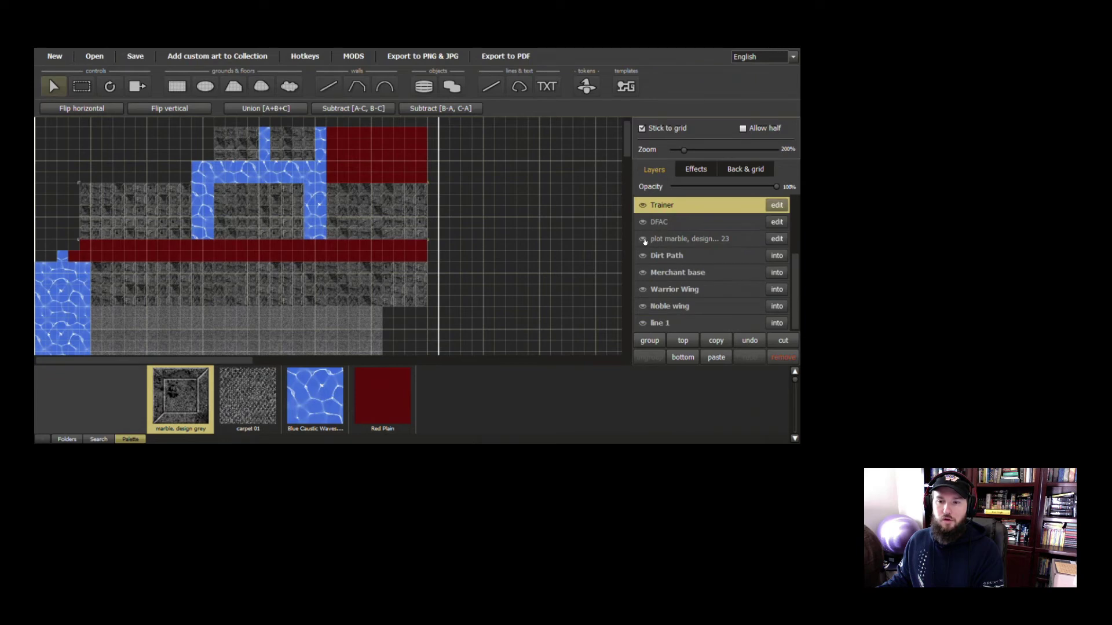
{"action": "left_click", "coordinate": [667, 239]}
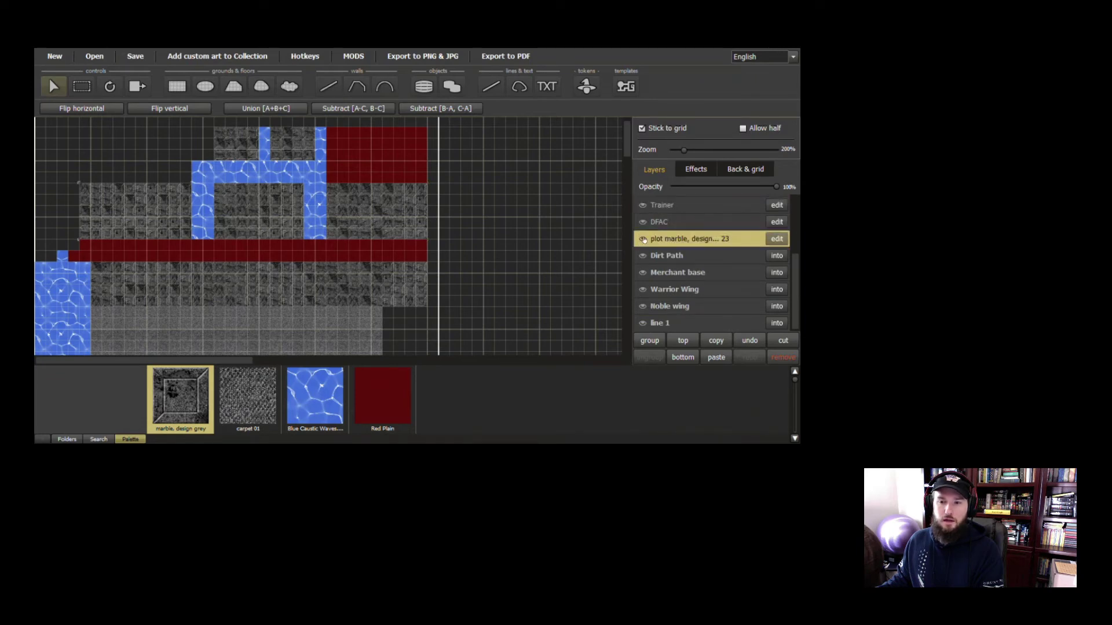
{"action": "double_click", "coordinate": [670, 243]}
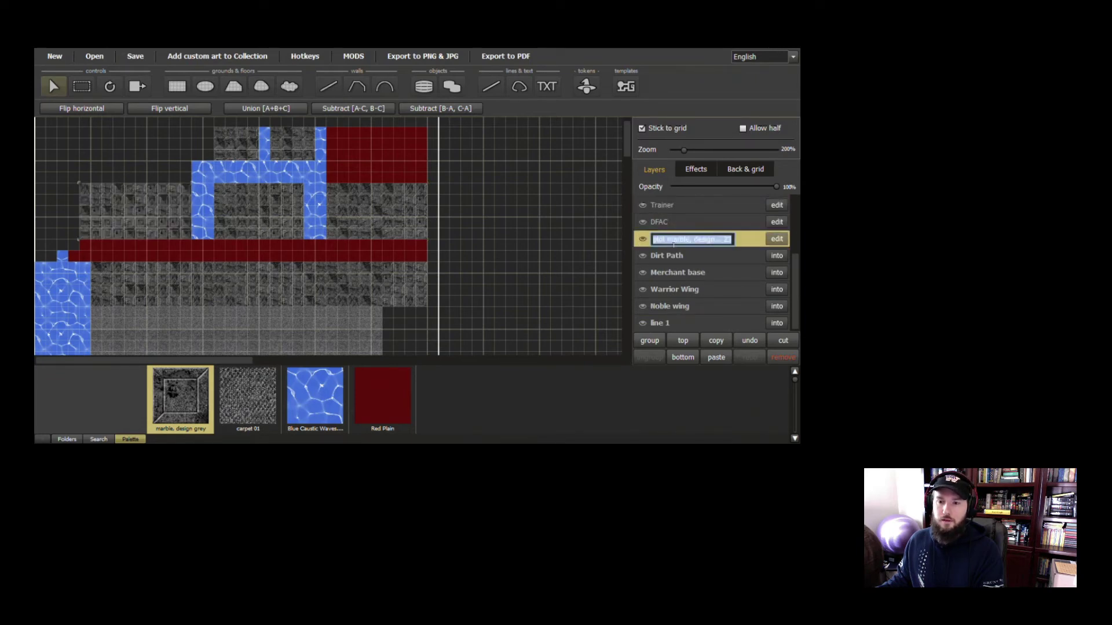
{"action": "type", "text": "Bar"}
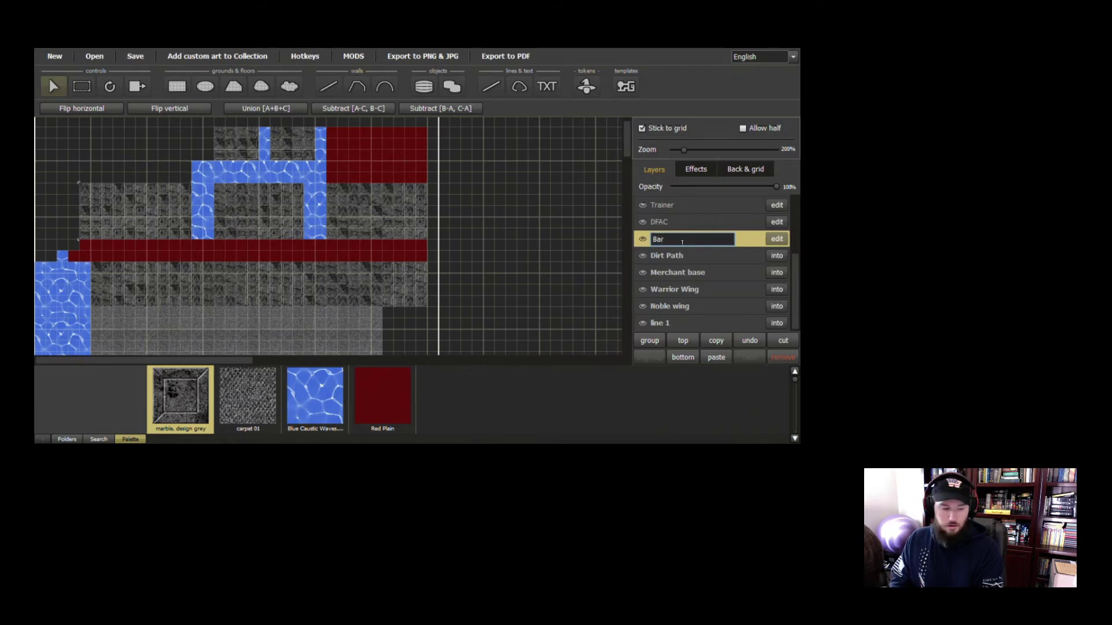
{"action": "type", "text": "rac"}
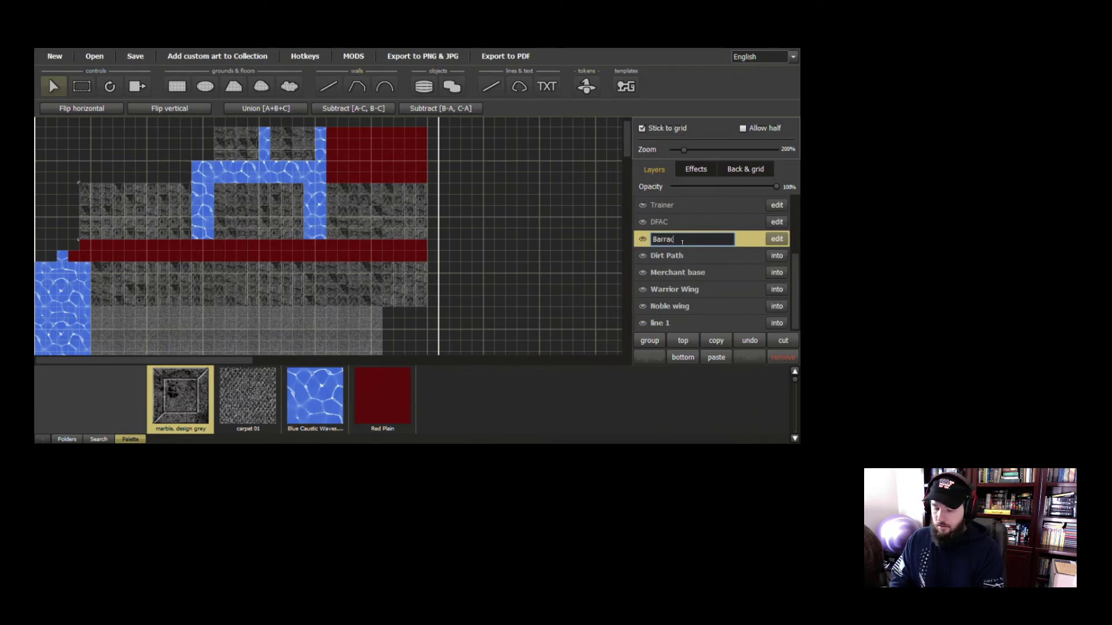
{"action": "type", "text": "ks IV"}
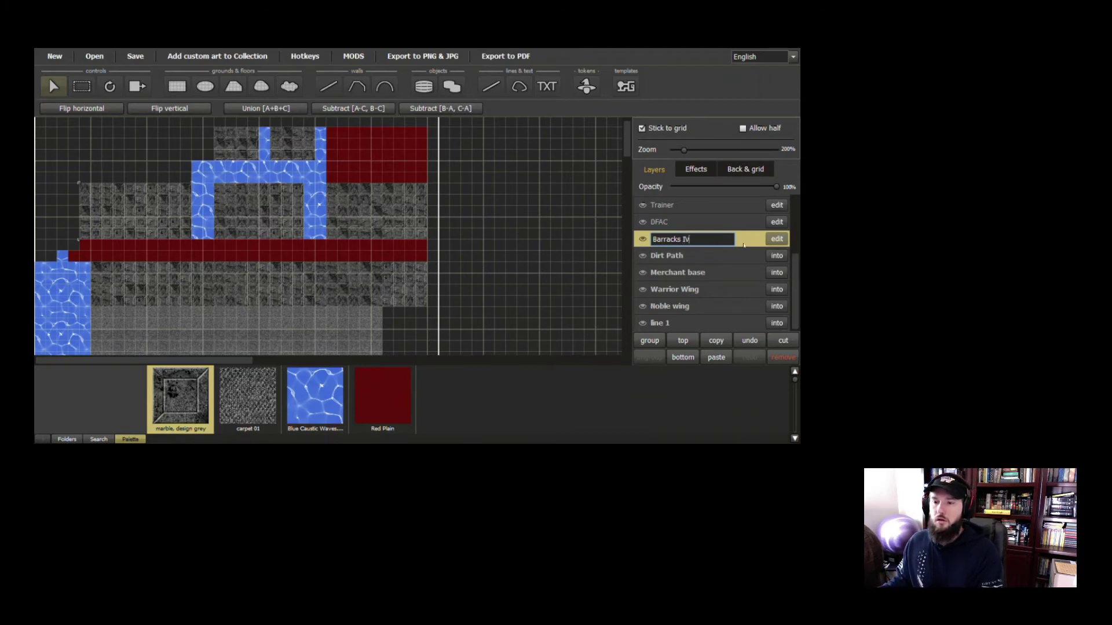
{"action": "key", "text": "Return"}
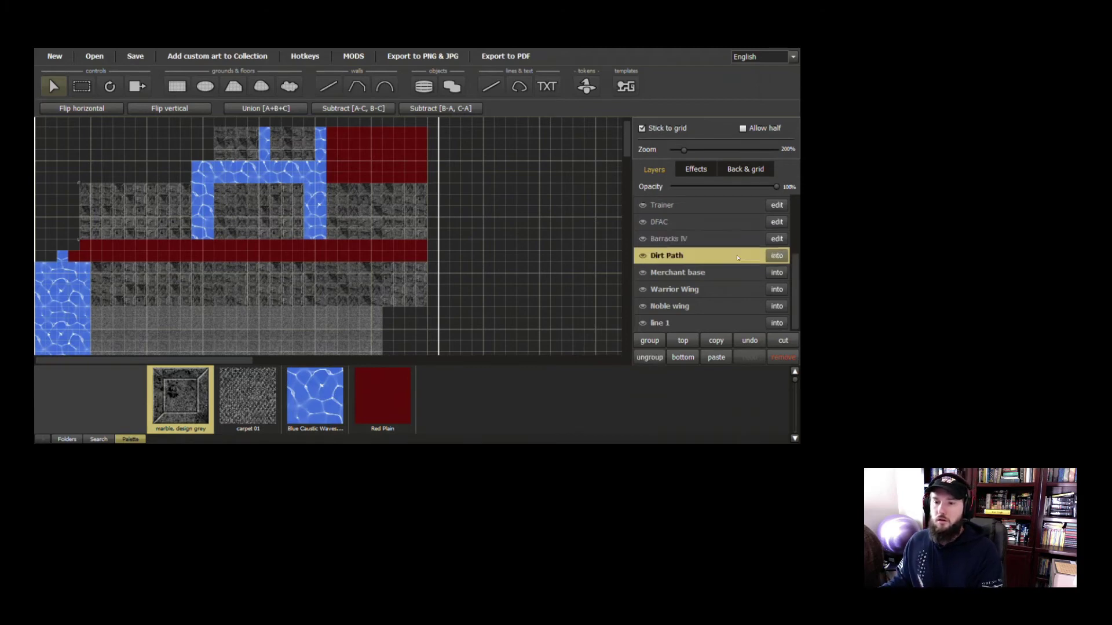
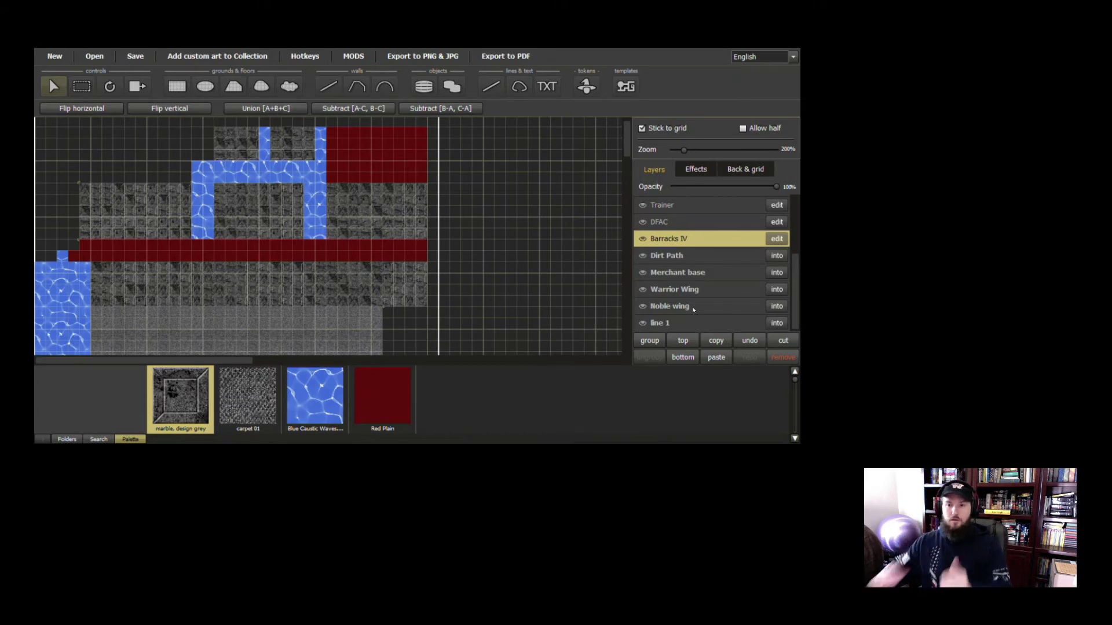
Cut the Barracks IV layer and paste it into the Barracks group
{"action": "left_click", "coordinate": [783, 340]}
{"action": "left_click", "coordinate": [727, 289]}
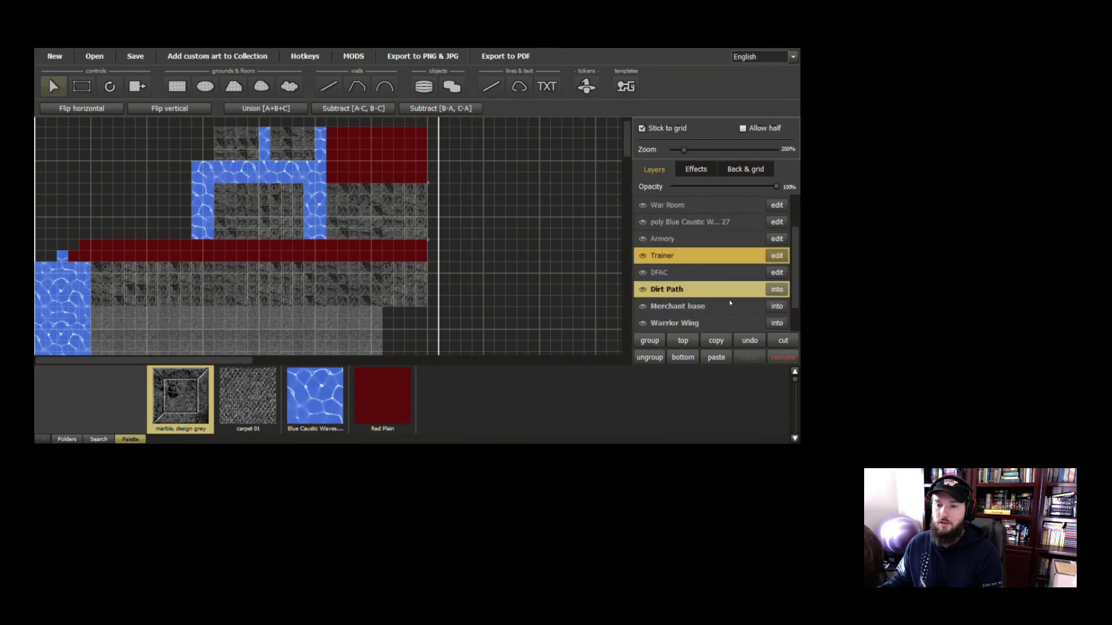
{"action": "left_click", "coordinate": [731, 303], "text": "shift"}
{"action": "scroll", "coordinate": [727, 300], "scroll_direction": "down", "scroll_amount": 1}
{"action": "left_click", "coordinate": [726, 301], "text": "shift"}
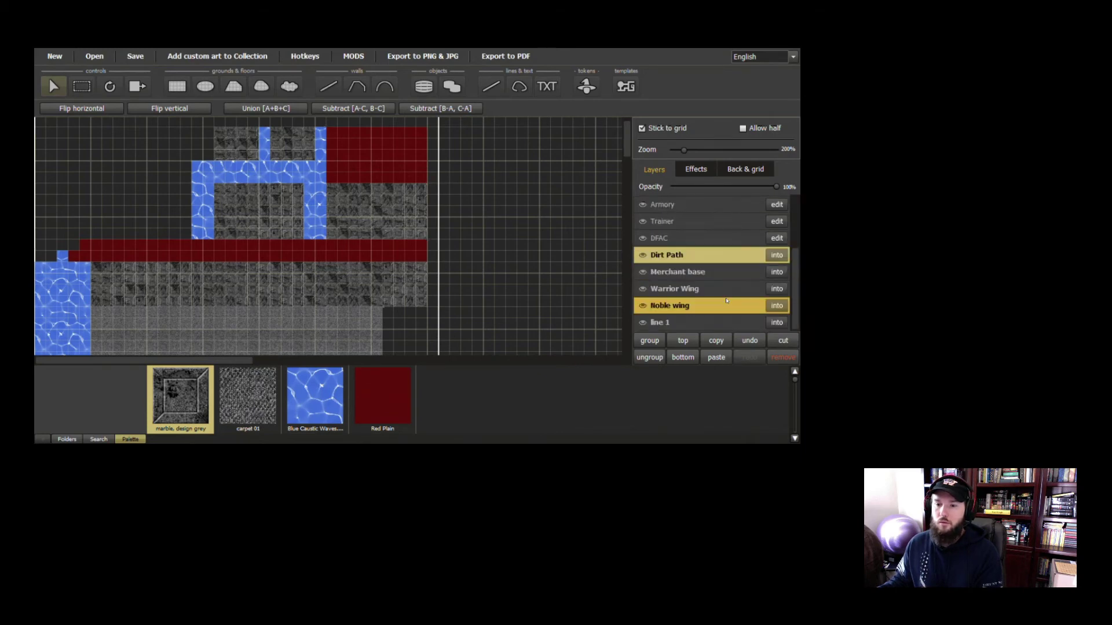
{"action": "scroll", "coordinate": [714, 270], "scroll_direction": "up", "scroll_amount": 2}
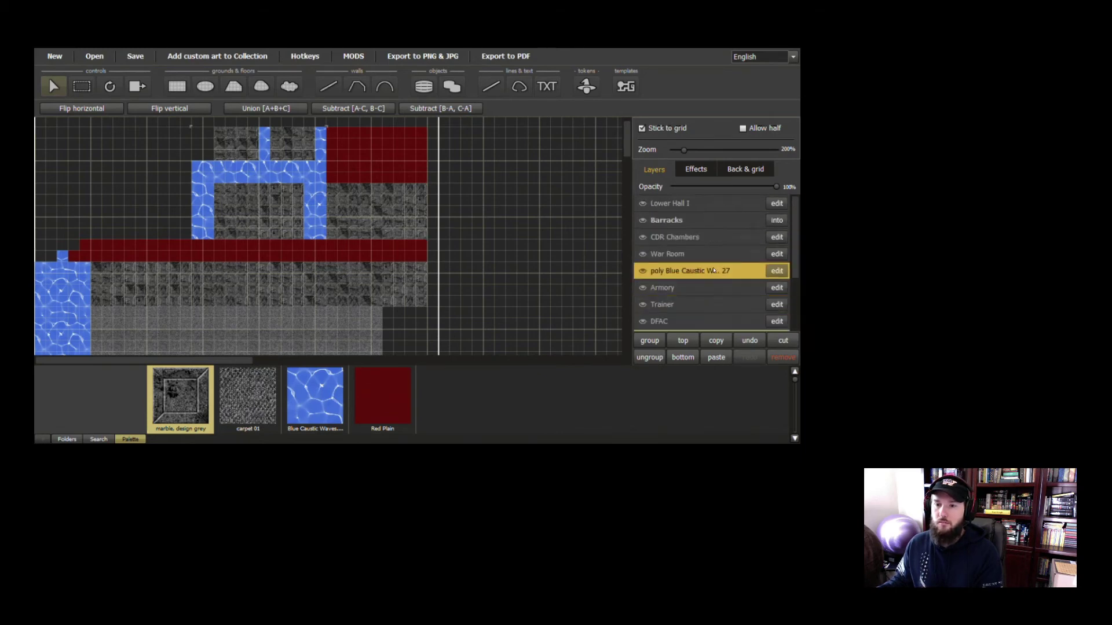
{"action": "left_click", "coordinate": [776, 222]}
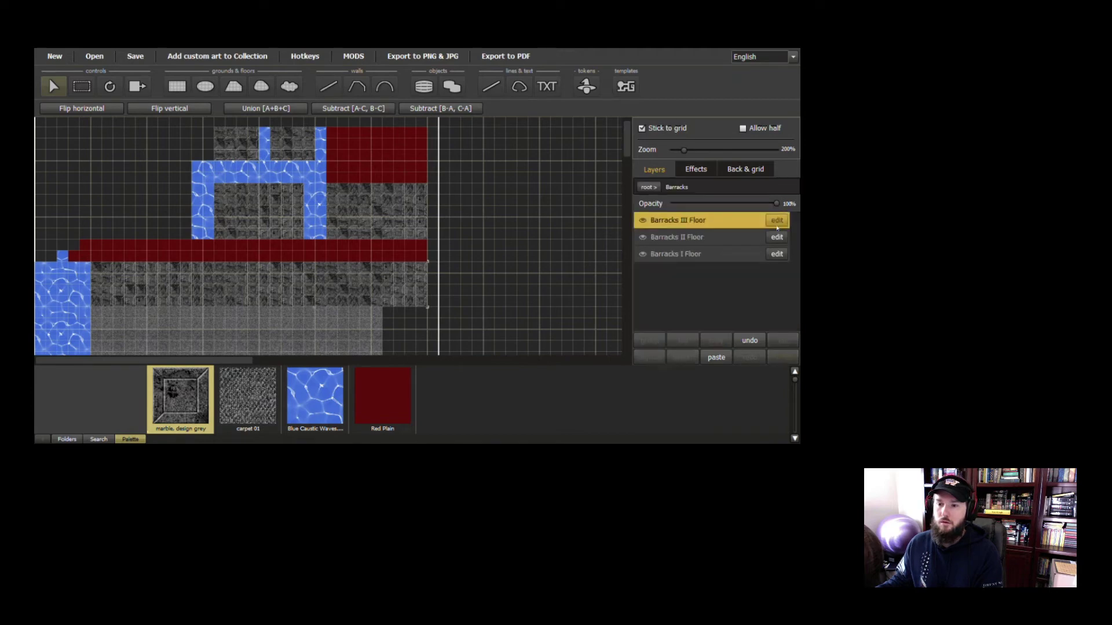
{"action": "left_click", "coordinate": [716, 358]}
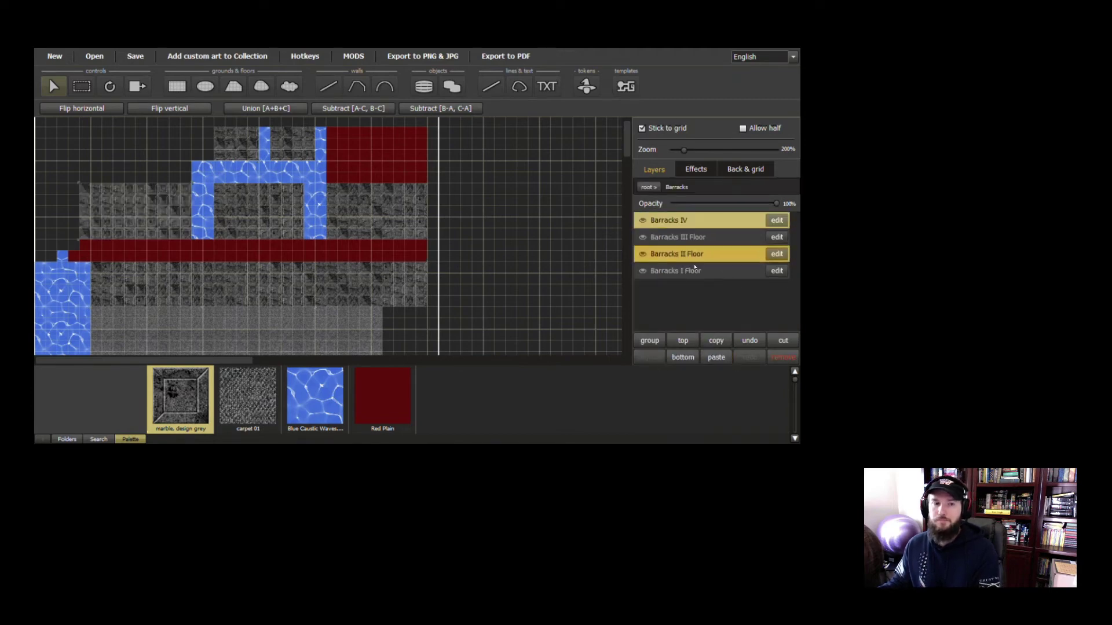
Undo the transfer of Barracks IV into the Barracks group along with the Barracks IV, DFAC and Trainer renames
{"action": "left_click", "coordinate": [748, 342]}
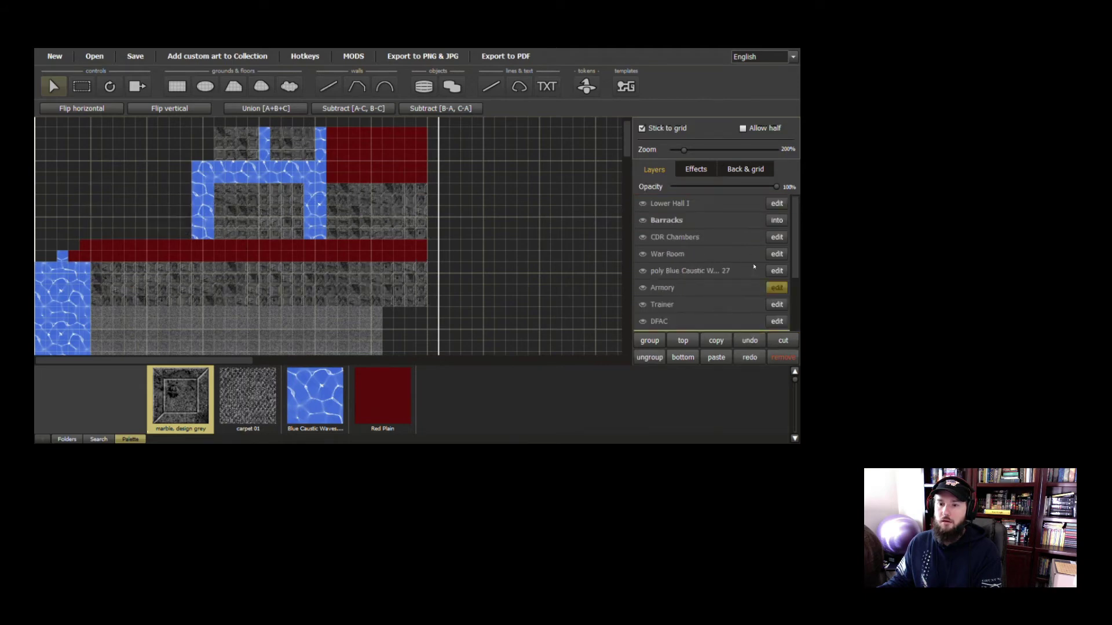
{"action": "left_click", "coordinate": [750, 341]}
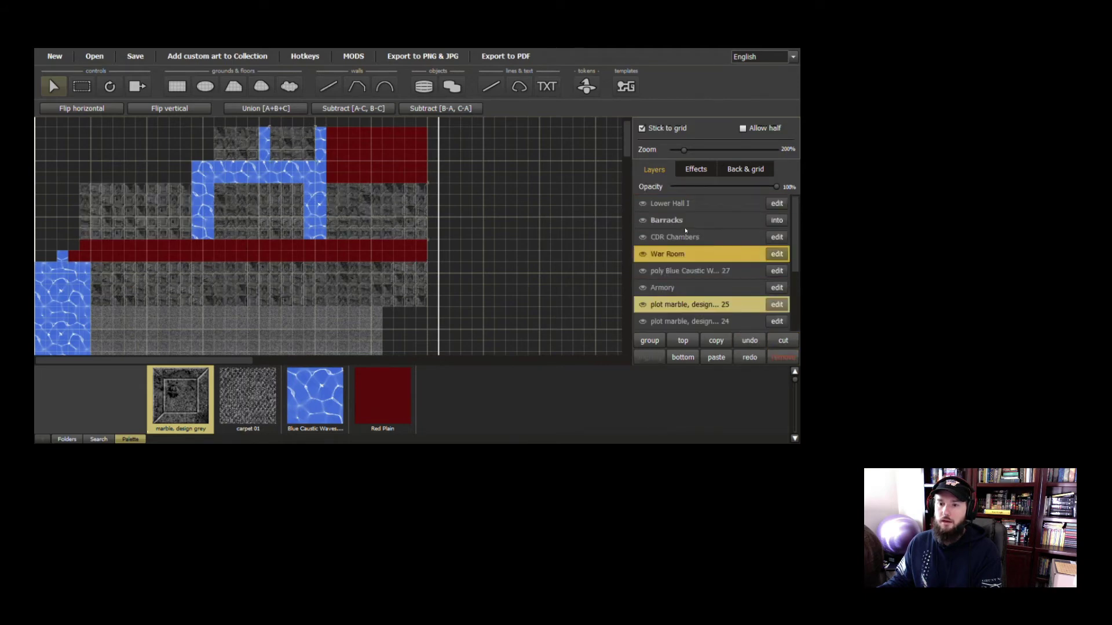
Check the layer list from the Barracks group down to Noble wing and identify the unnamed marble floor layers
{"action": "left_click", "coordinate": [671, 220]}
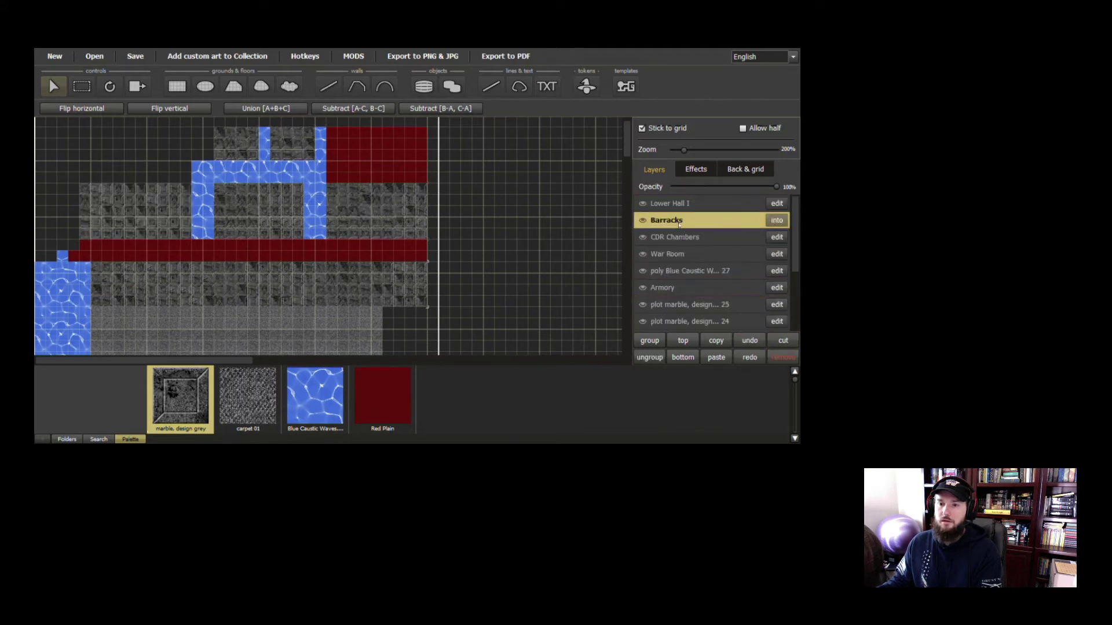
{"action": "scroll", "coordinate": [701, 302], "scroll_direction": "down", "scroll_amount": 2}
{"action": "left_click", "coordinate": [702, 307]}
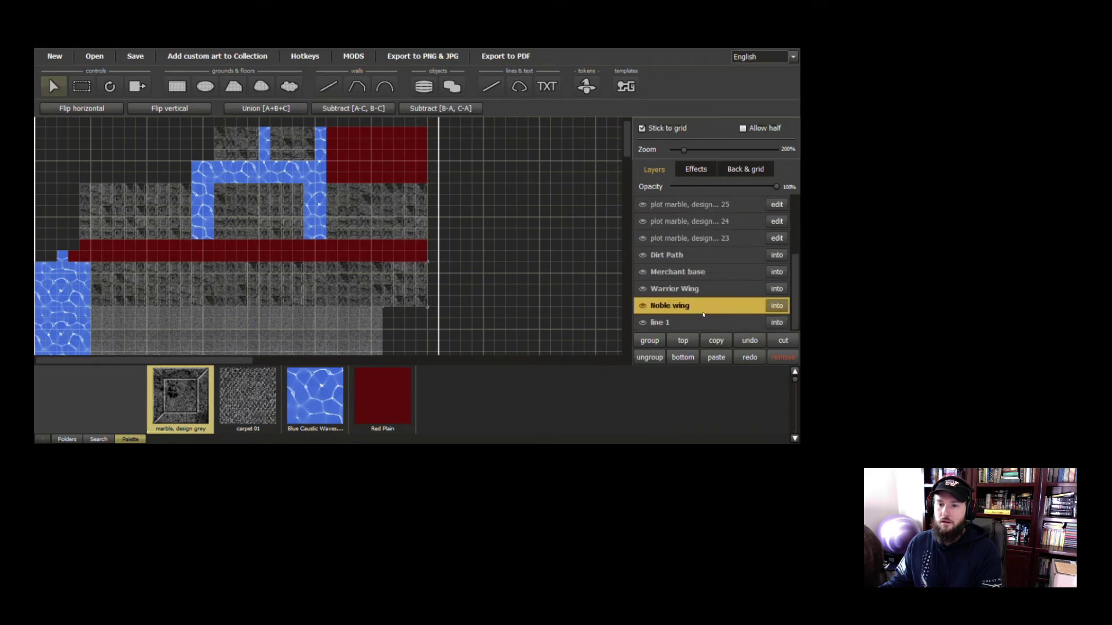
{"action": "scroll", "coordinate": [702, 312], "scroll_direction": "up", "scroll_amount": 2}
{"action": "left_click", "coordinate": [672, 221]}
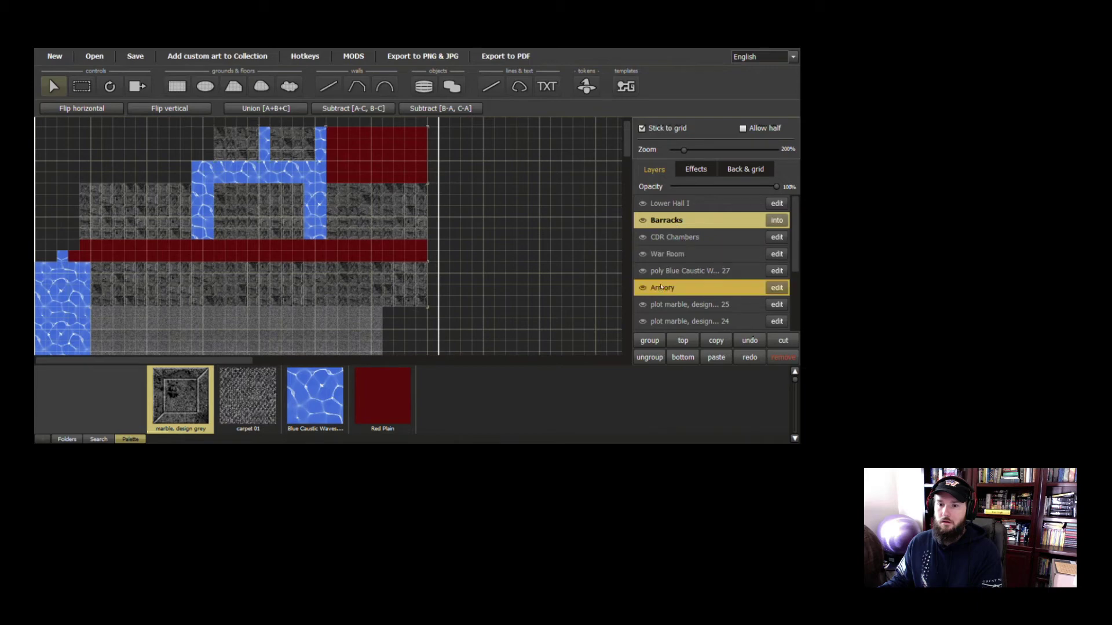
{"action": "left_click", "coordinate": [645, 306]}
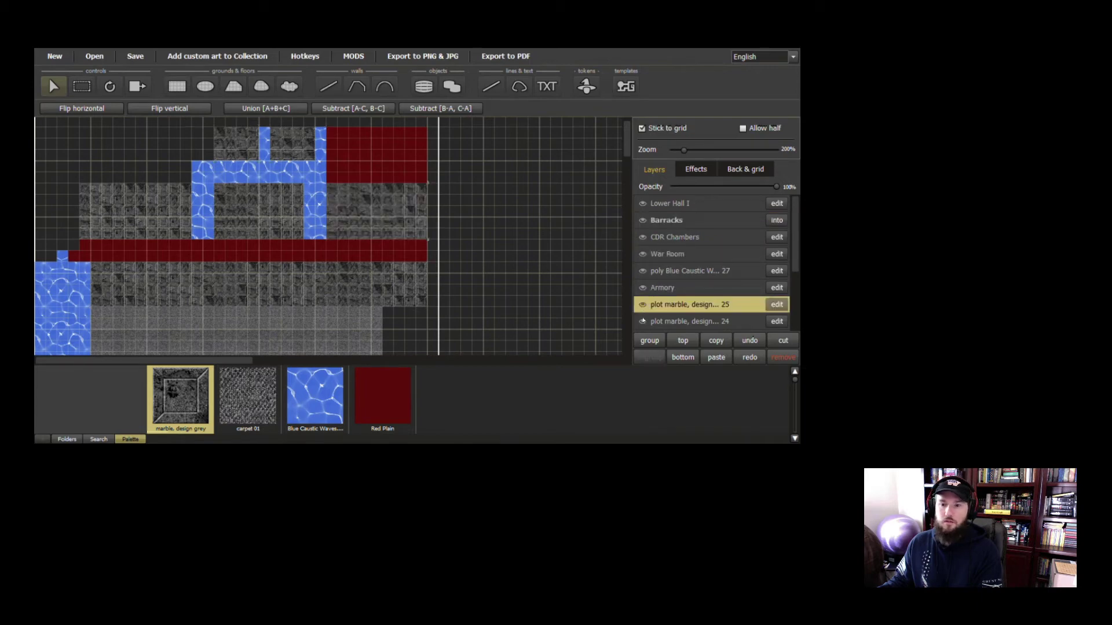
{"action": "left_click", "coordinate": [643, 321]}
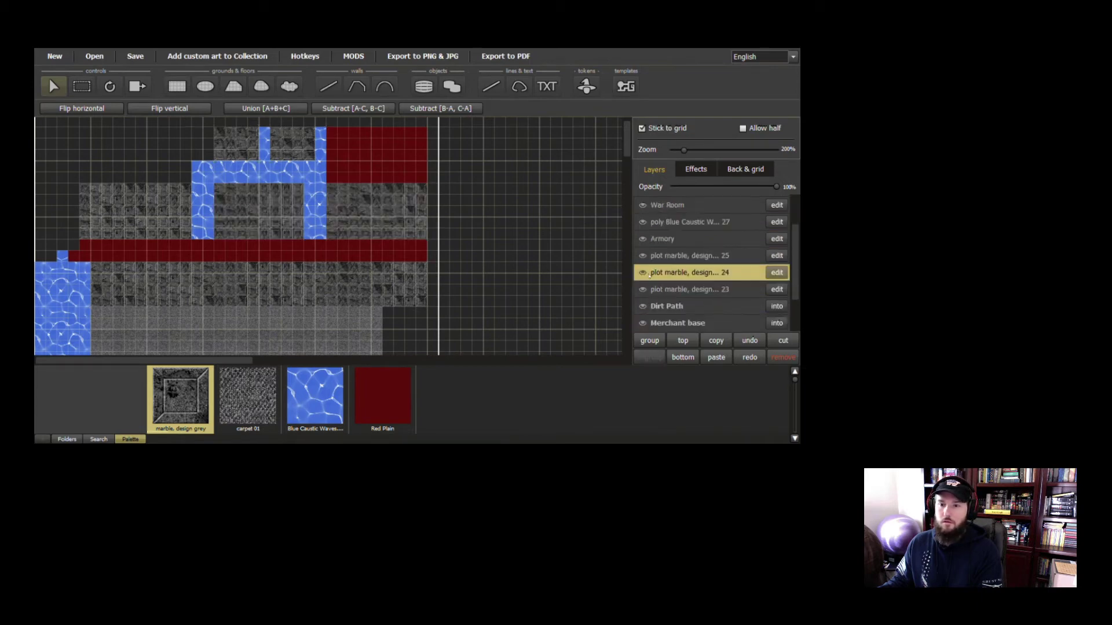
Locate the marble floor layer west of the blue hall by toggling layer visibility and rename it Barracks IV
{"action": "left_click", "coordinate": [643, 271]}
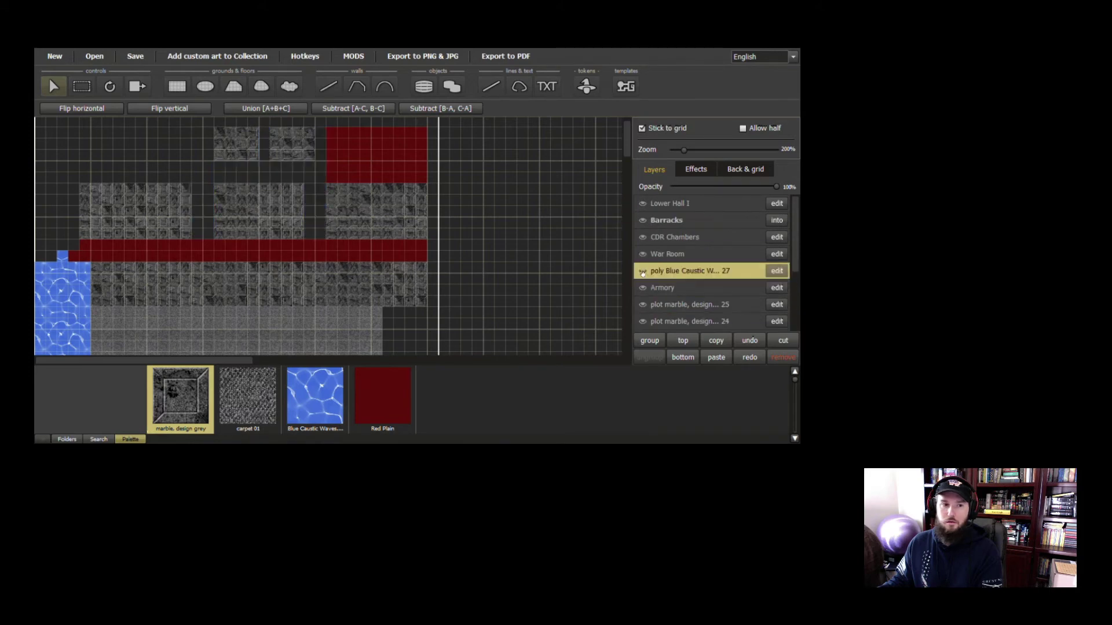
{"action": "left_click", "coordinate": [643, 271]}
{"action": "scroll", "coordinate": [648, 283], "scroll_direction": "down", "scroll_amount": 1}
{"action": "scroll", "coordinate": [652, 289], "scroll_direction": "down", "scroll_amount": 1}
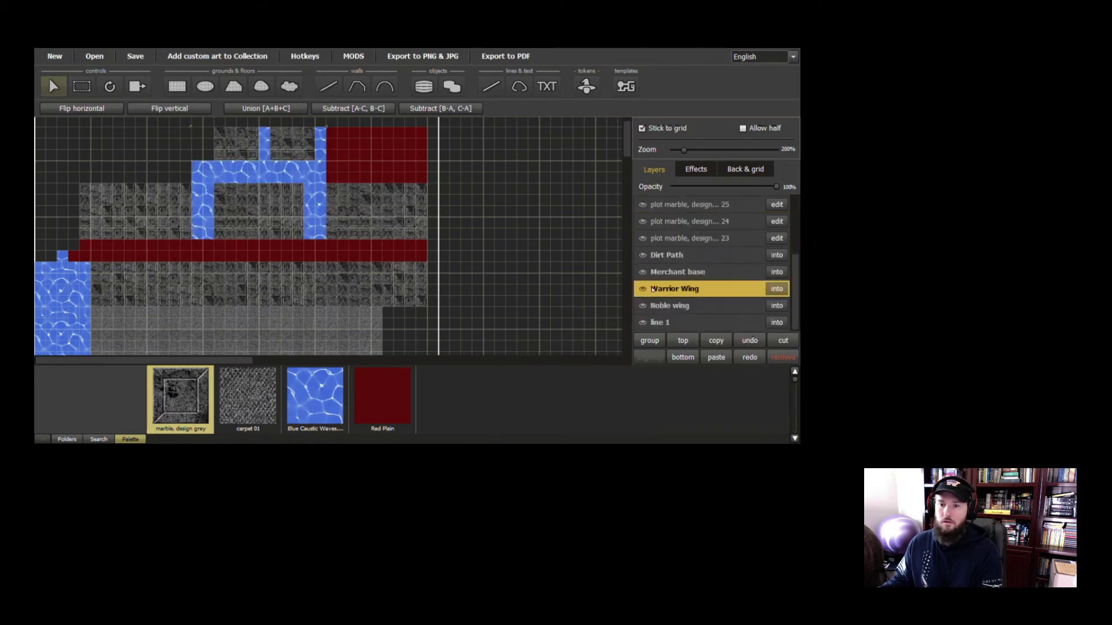
{"action": "left_click", "coordinate": [642, 239]}
{"action": "left_click", "coordinate": [642, 240]}
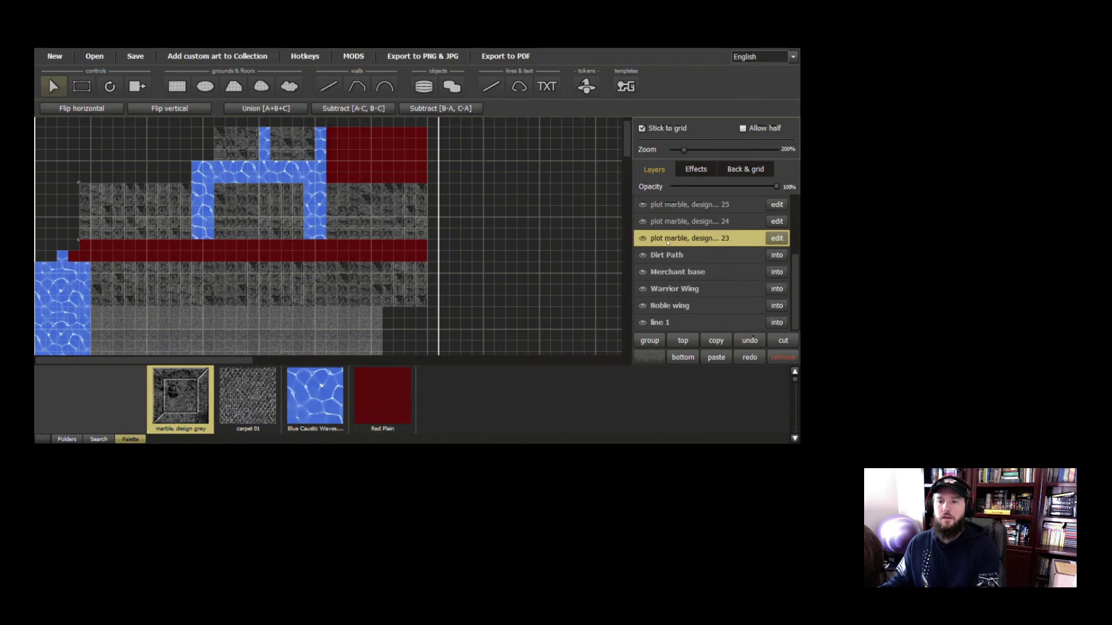
{"action": "double_click", "coordinate": [668, 239]}
{"action": "type", "text": "Barrac"}
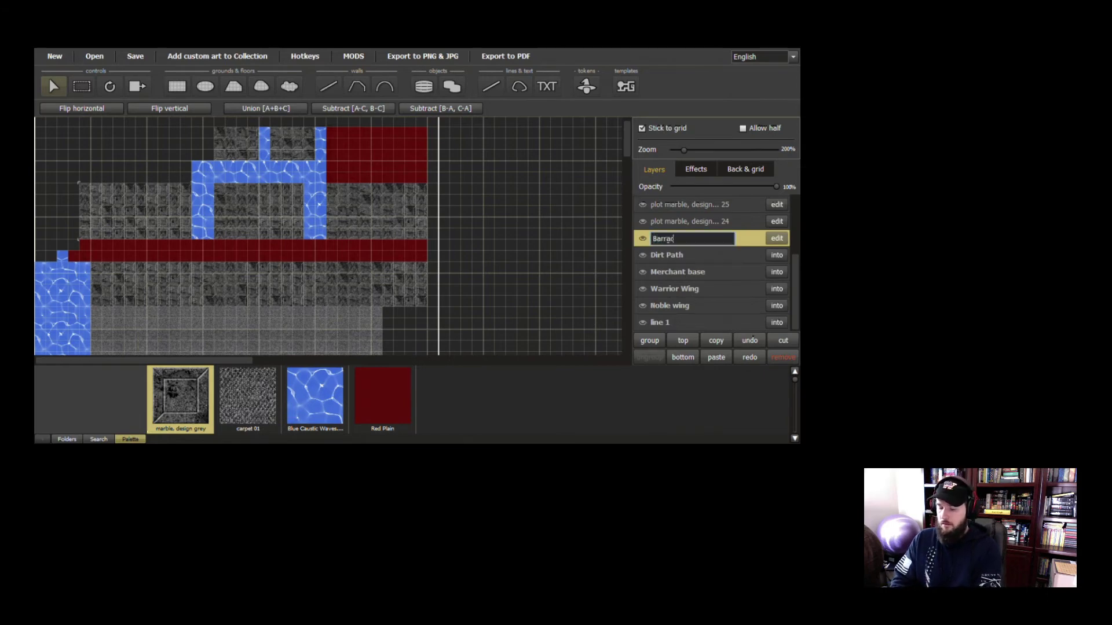
{"action": "type", "text": "ks I"}
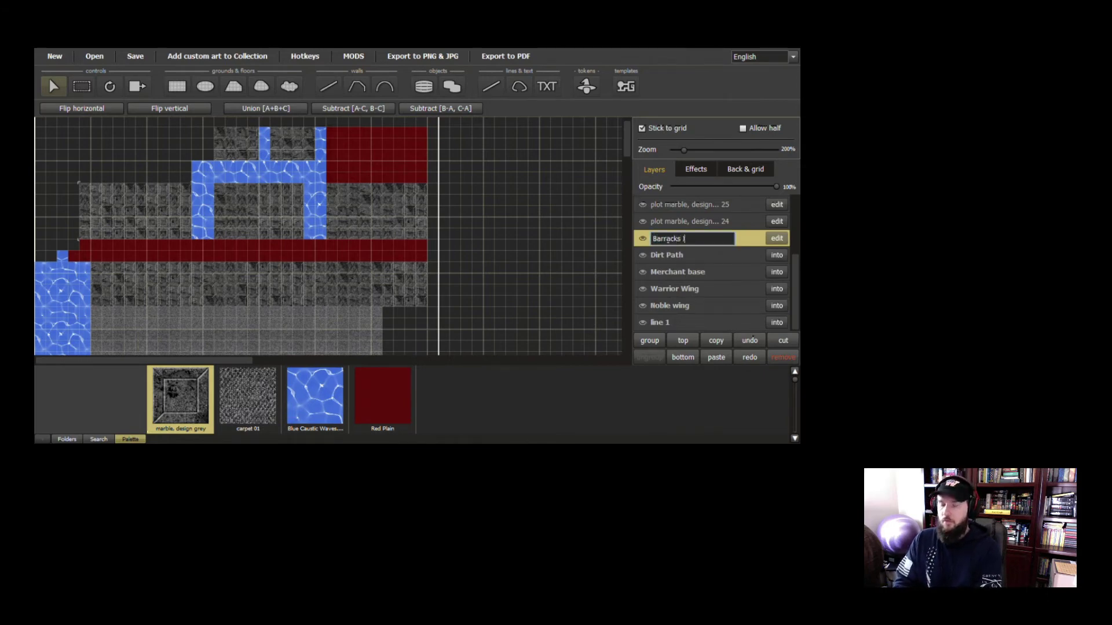
{"action": "type", "text": "V"}
{"action": "left_click", "coordinate": [702, 256]}
{"action": "left_click", "coordinate": [712, 242]}
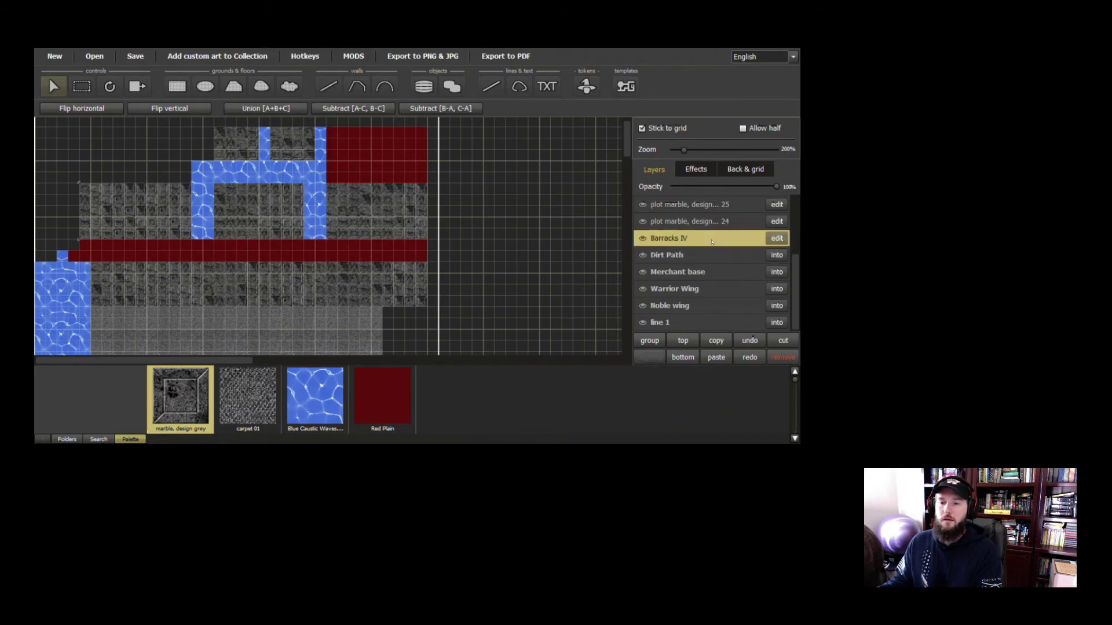
Group the Barracks IV layer together with the existing Barracks group
{"action": "scroll", "coordinate": [718, 282], "scroll_direction": "up", "scroll_amount": 3}
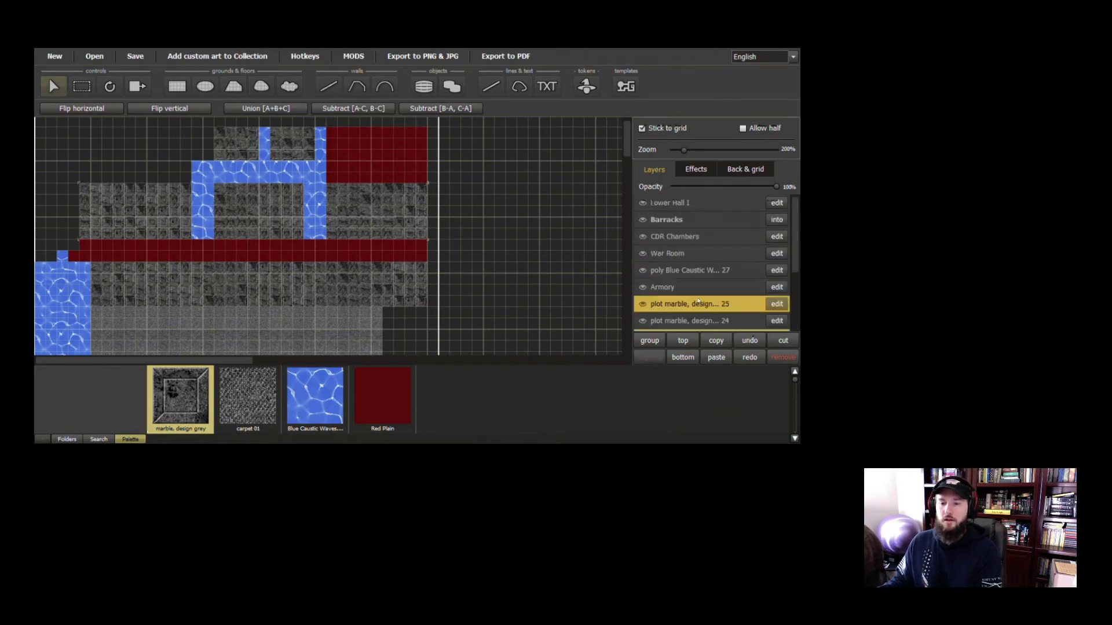
{"action": "scroll", "coordinate": [695, 298], "scroll_direction": "down", "scroll_amount": 2}
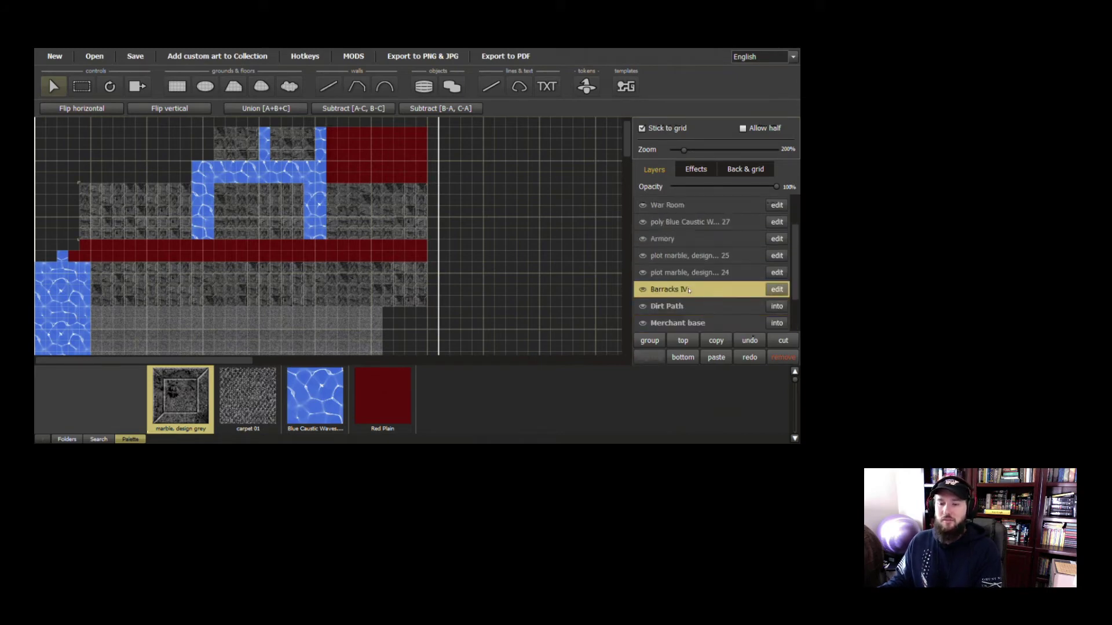
{"action": "scroll", "coordinate": [688, 289], "scroll_direction": "up", "scroll_amount": 2}
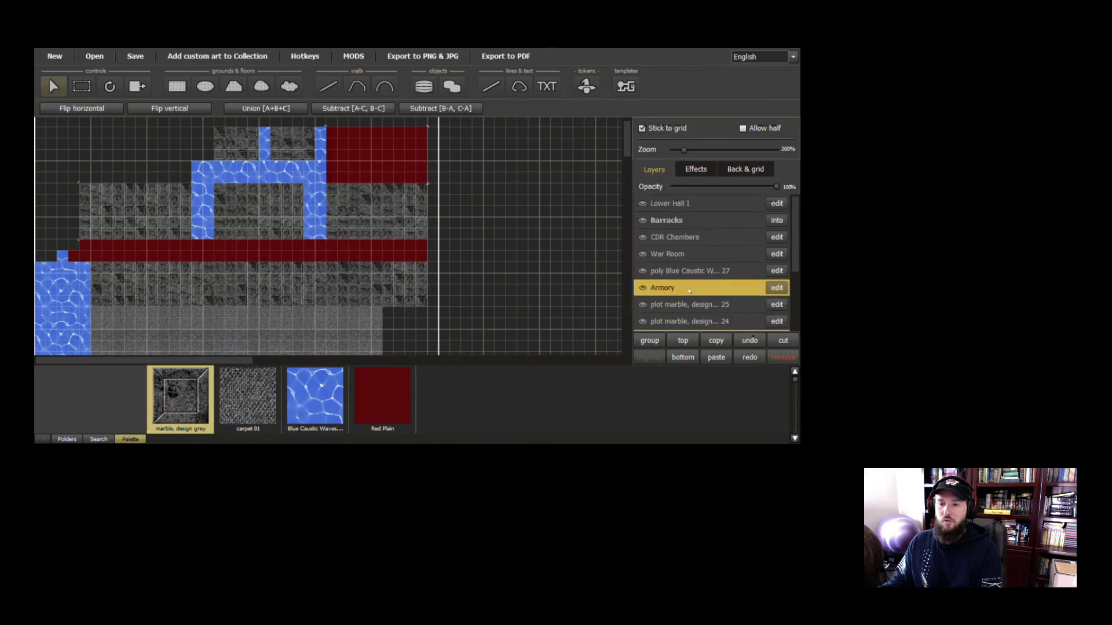
{"action": "left_click", "coordinate": [681, 225]}
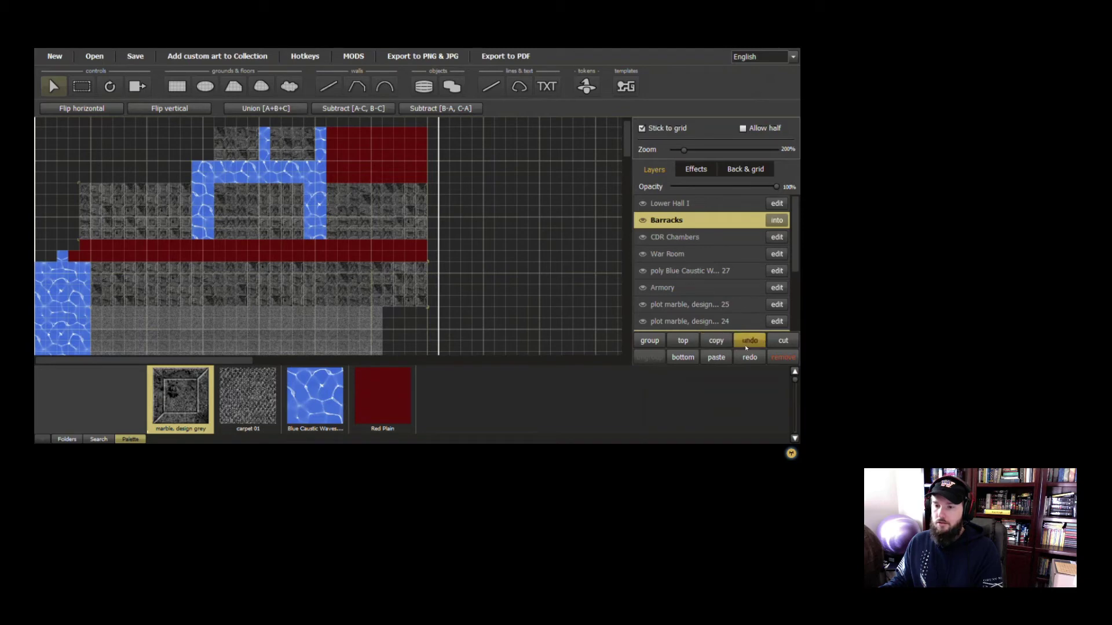
{"action": "left_click", "coordinate": [650, 340]}
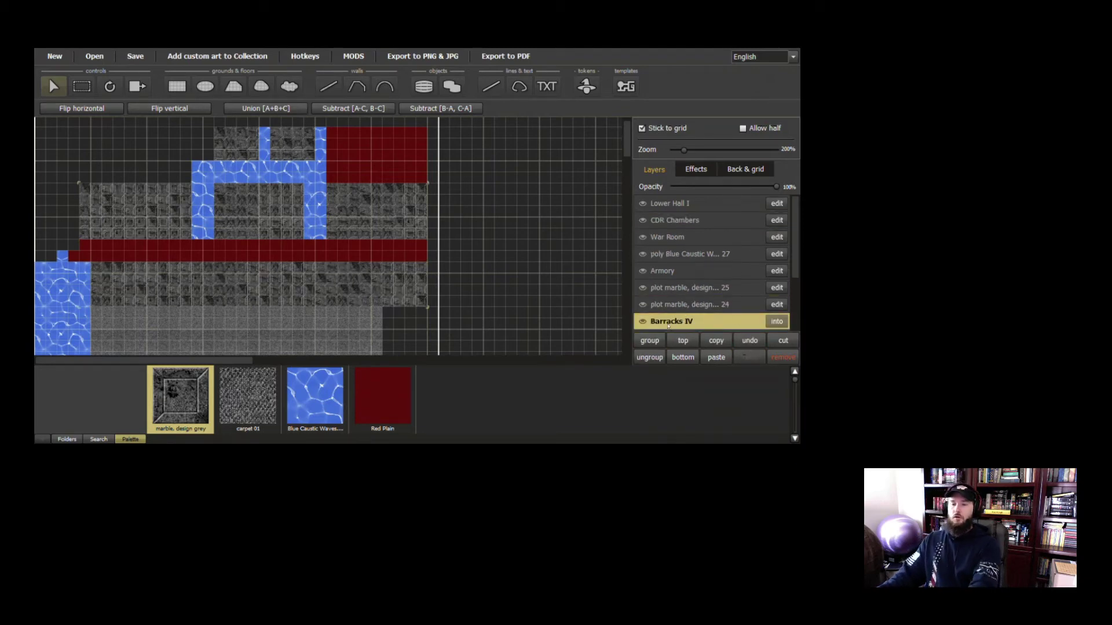
Open the combined Barracks IV group and cut the Barracks IV floor layer out of it
{"action": "left_click", "coordinate": [783, 323]}
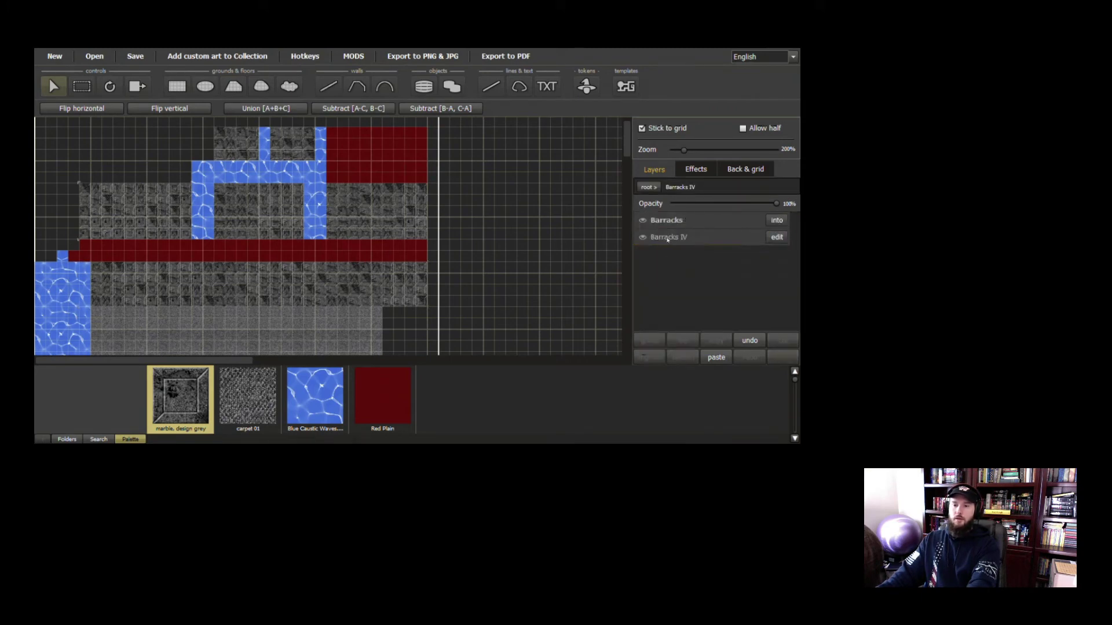
{"action": "left_click", "coordinate": [644, 238]}
{"action": "left_click", "coordinate": [643, 223]}
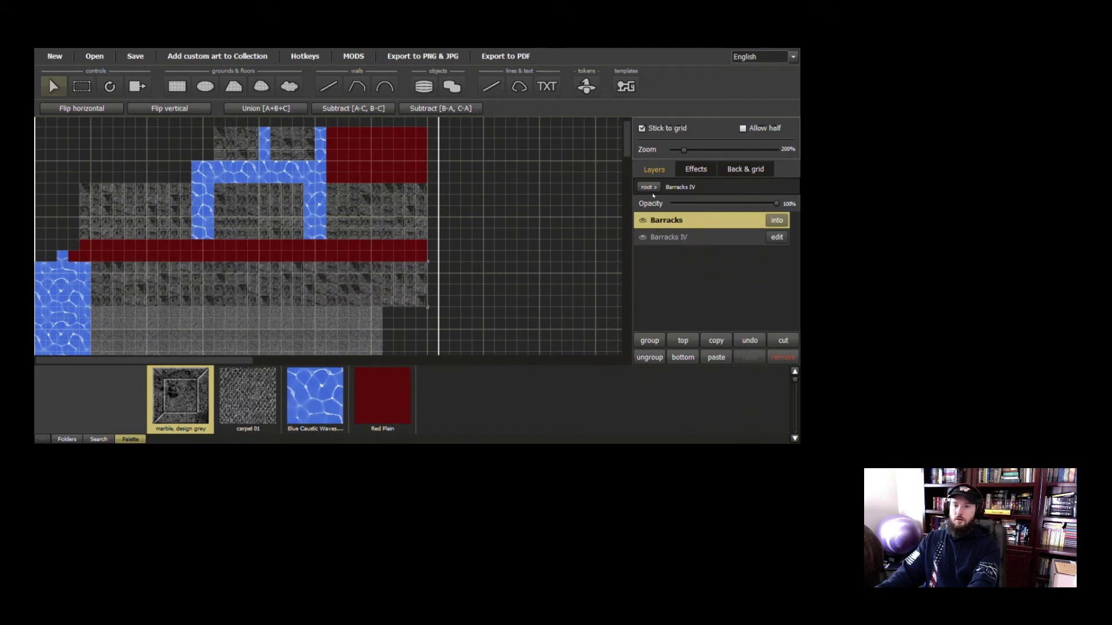
{"action": "left_click", "coordinate": [681, 238]}
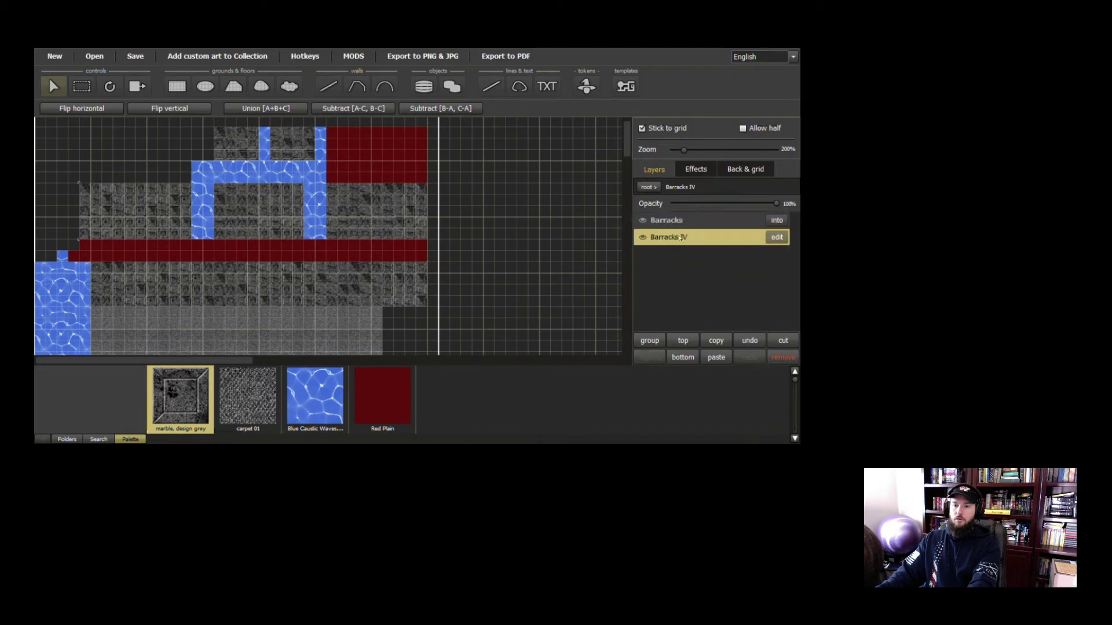
{"action": "left_click", "coordinate": [783, 341]}
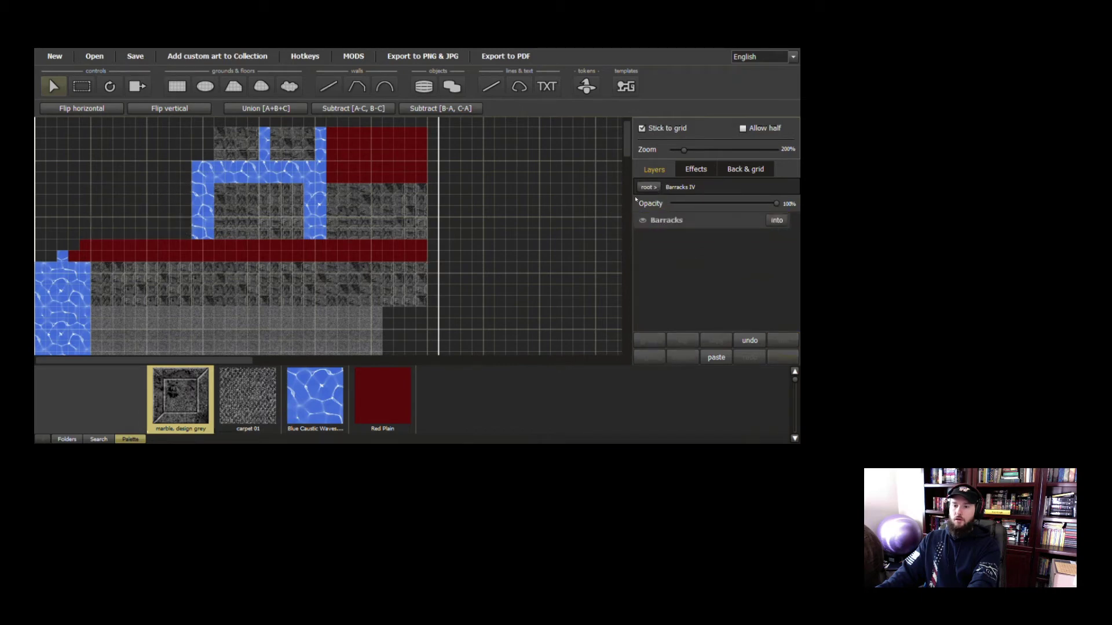
Undo the cut, the grouping with Barracks and the Barracks IV rename
{"action": "left_click", "coordinate": [749, 341]}
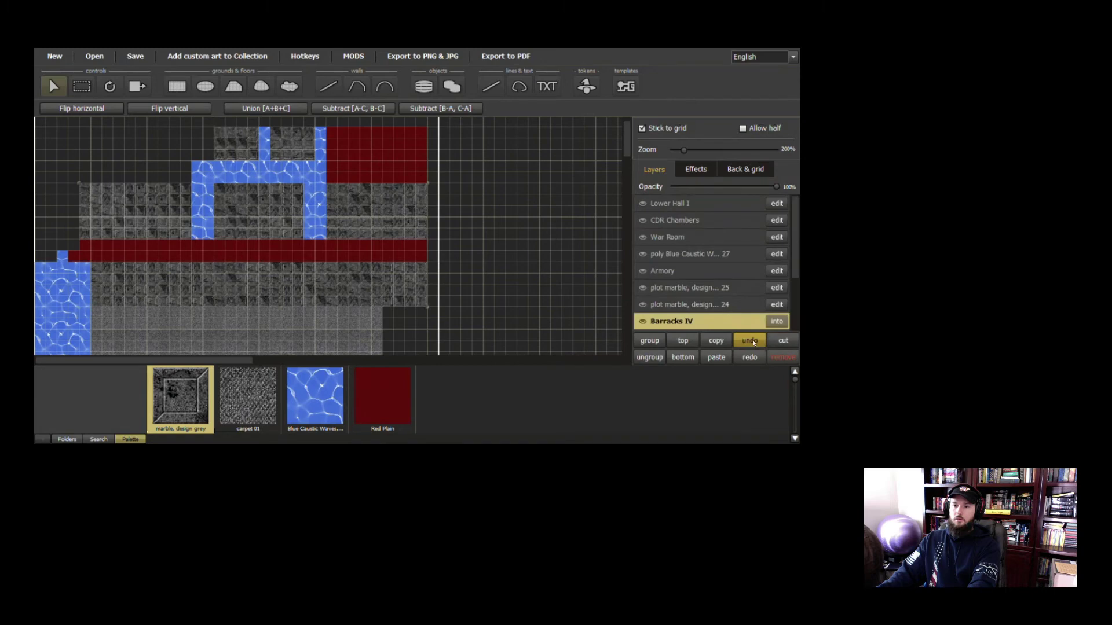
{"action": "left_click", "coordinate": [750, 340]}
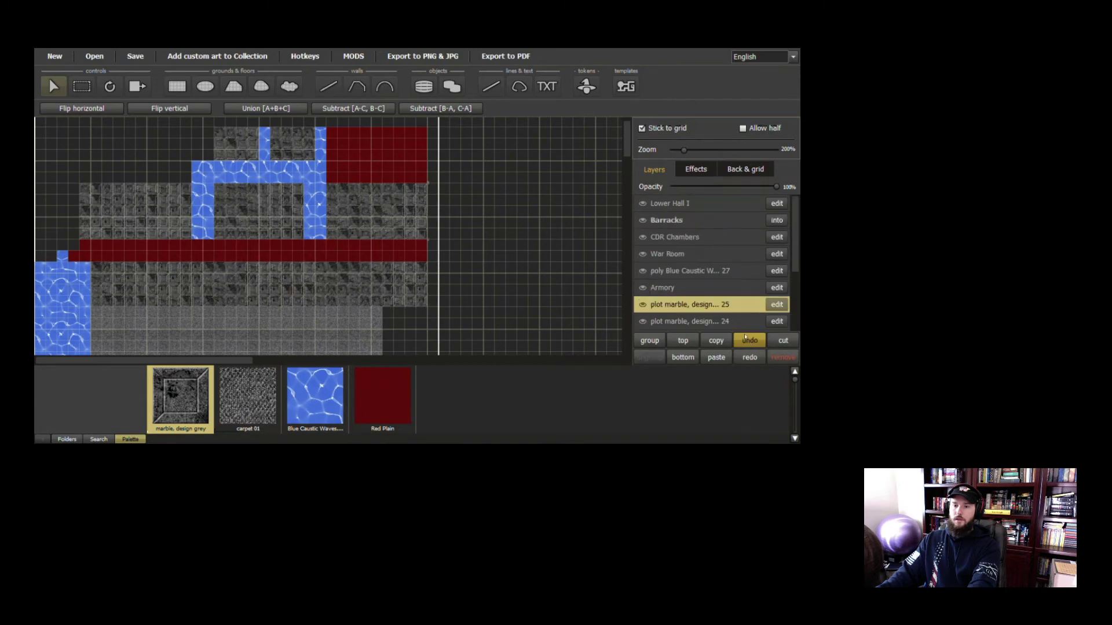
Rename marble floor layer 23, west of the blue hall, to Barracks IV
{"action": "left_click", "coordinate": [642, 305]}
{"action": "left_click", "coordinate": [642, 306]}
{"action": "scroll", "coordinate": [646, 309], "scroll_direction": "down", "scroll_amount": 1}
{"action": "left_click", "coordinate": [659, 289]}
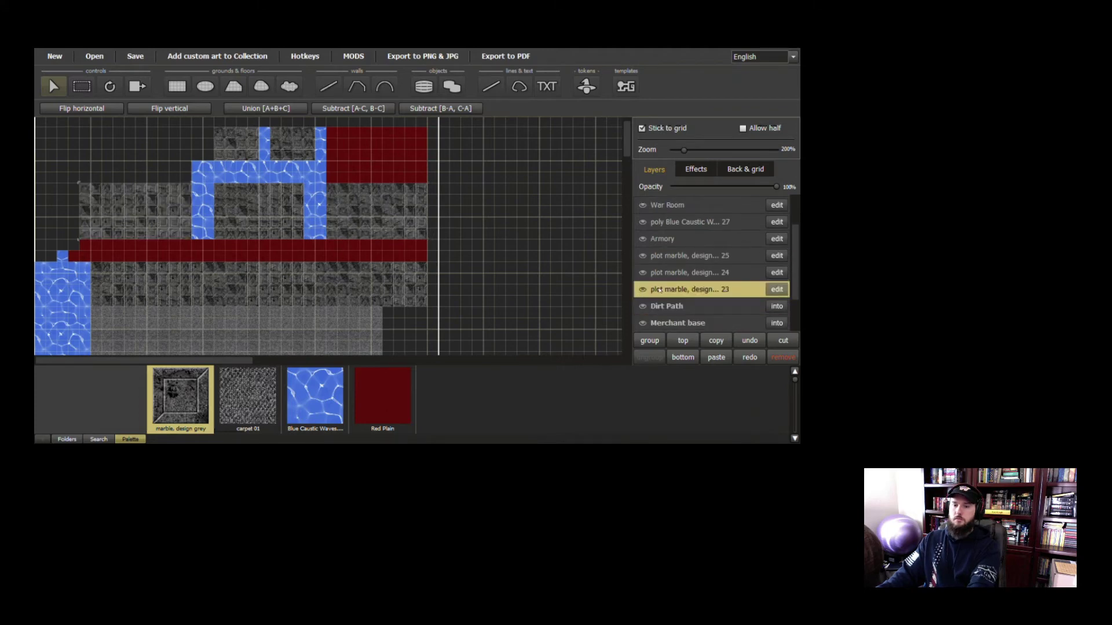
{"action": "left_click", "coordinate": [663, 290]}
{"action": "type", "text": "Ba"}
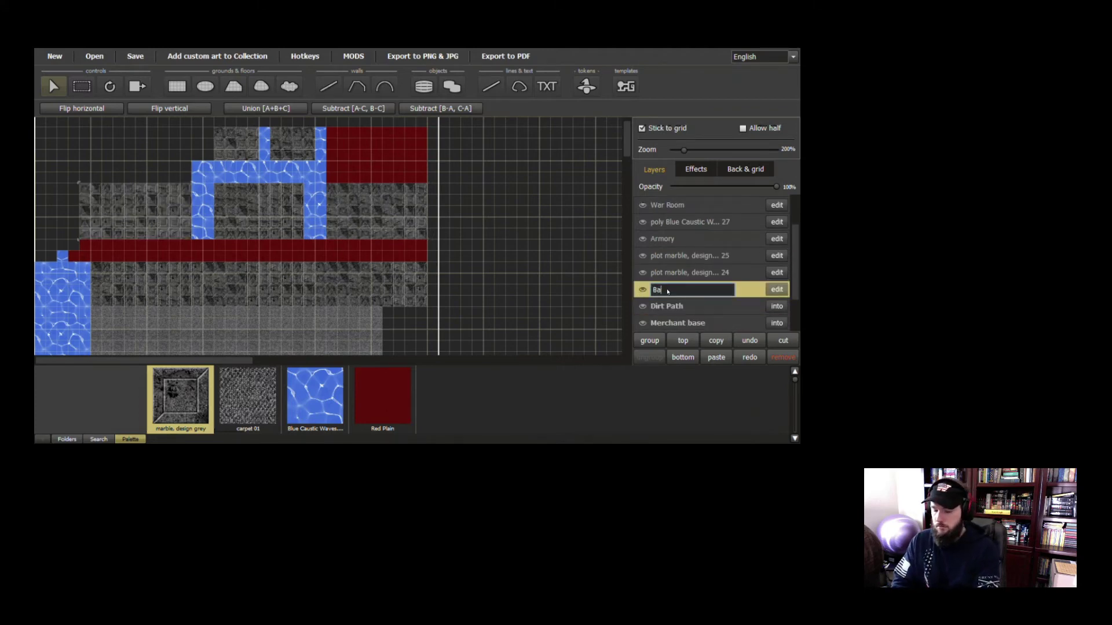
{"action": "type", "text": "rracks"}
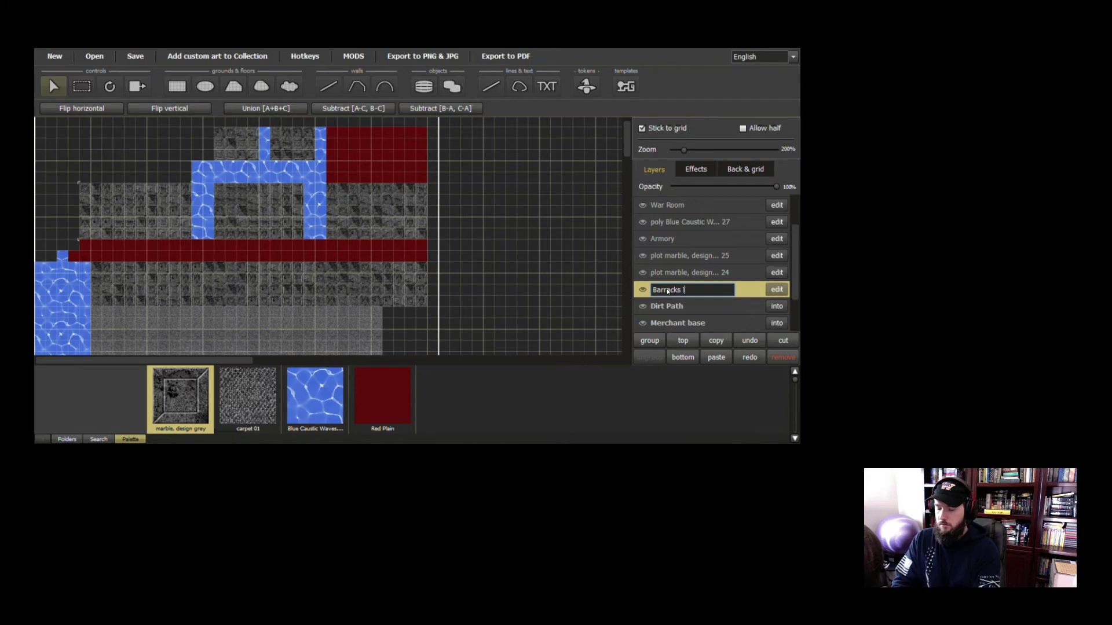
{"action": "type", "text": "V"}
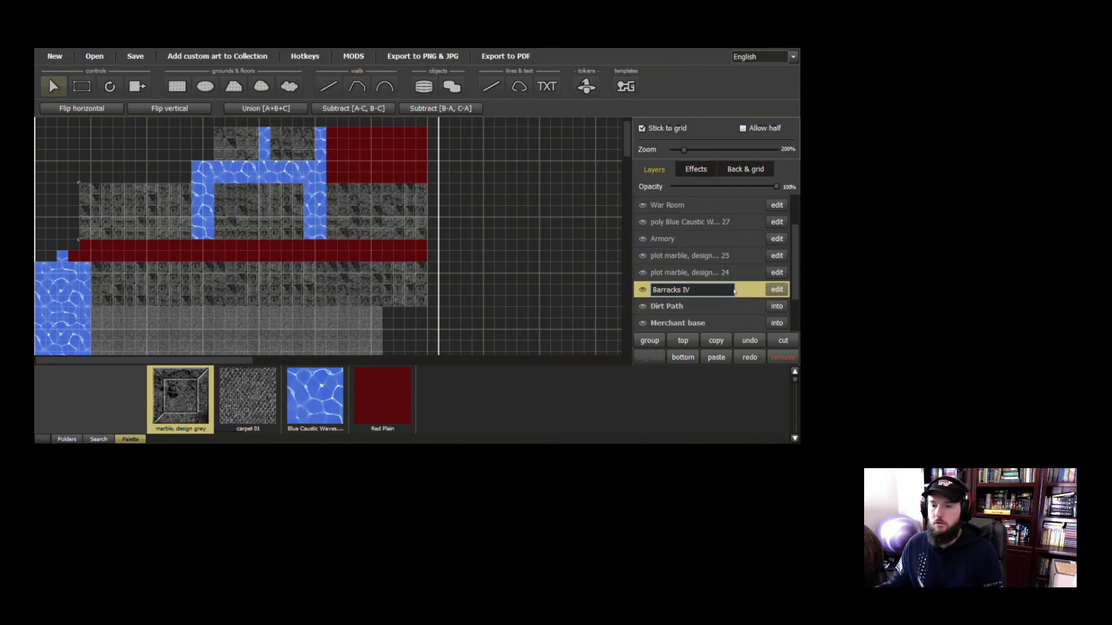
{"action": "key", "text": "Return"}
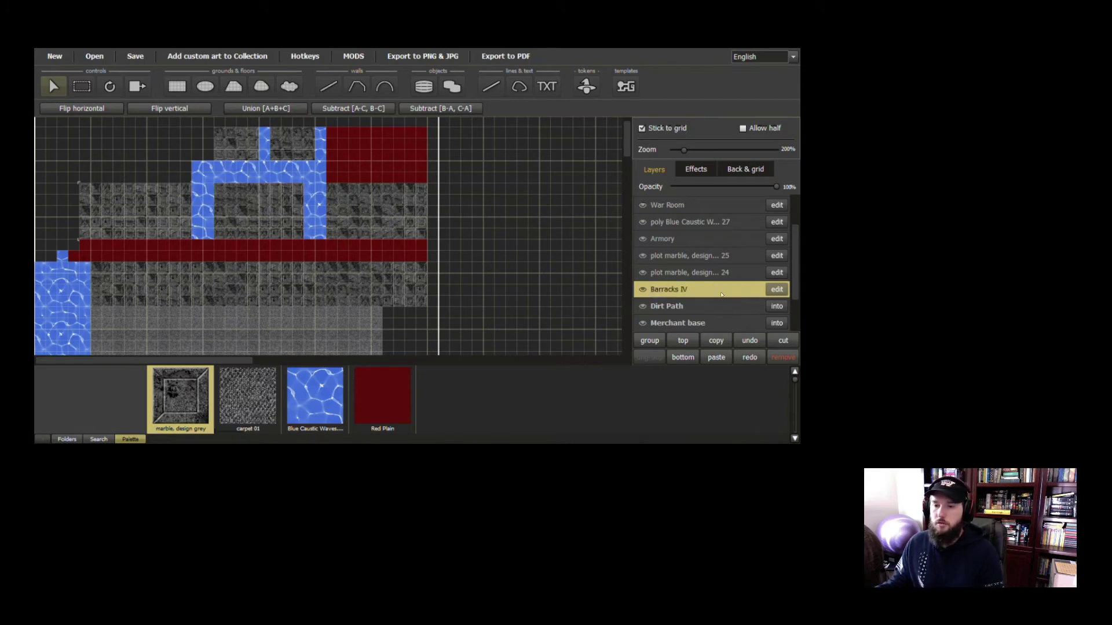
Move the Barracks IV layer into the Barracks group by cutting and pasting it, and return to the root layers
{"action": "left_click", "coordinate": [782, 344]}
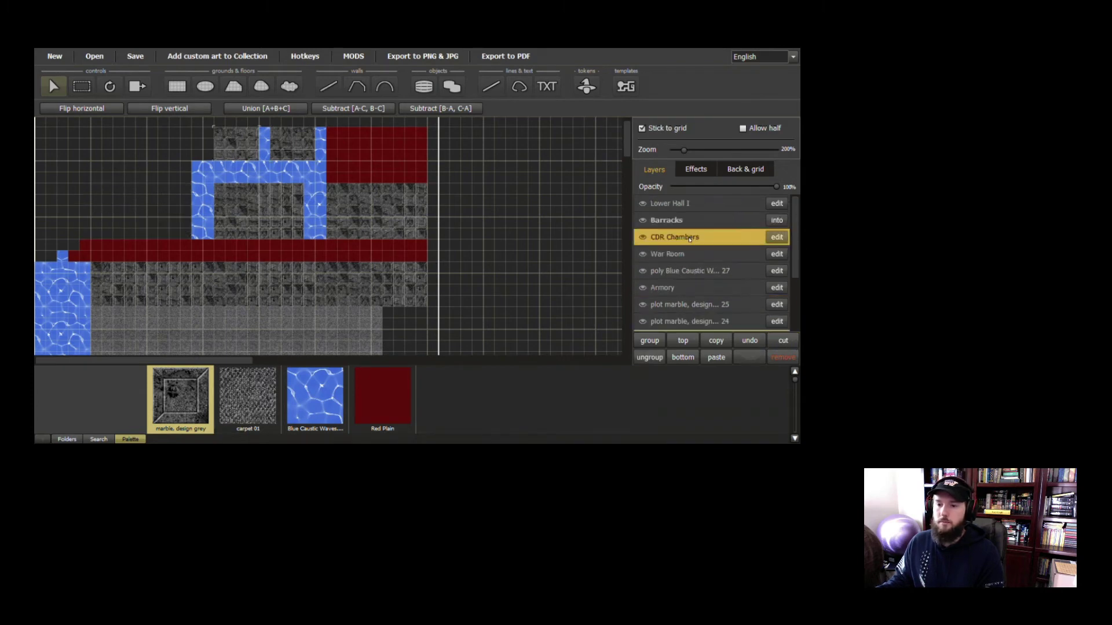
{"action": "left_click", "coordinate": [776, 220]}
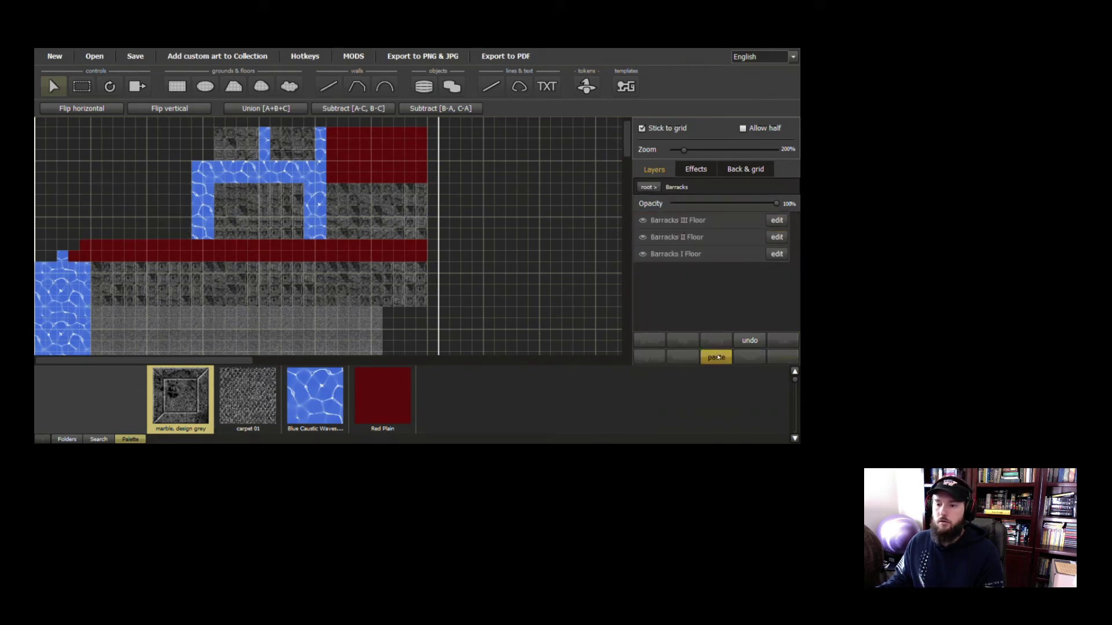
{"action": "left_click", "coordinate": [717, 357]}
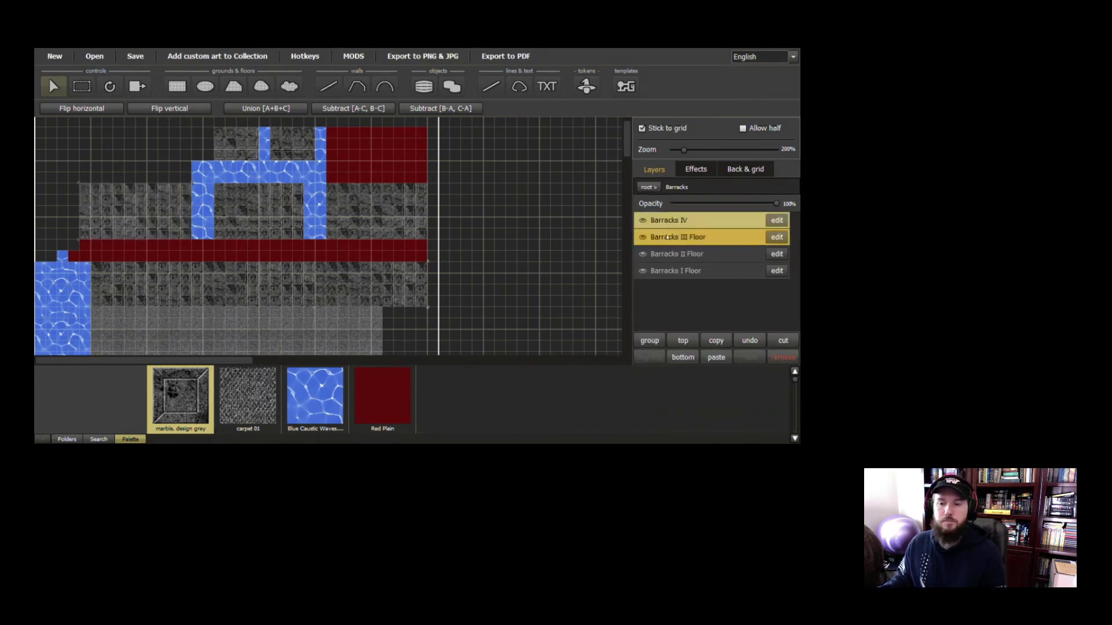
{"action": "left_click", "coordinate": [647, 190]}
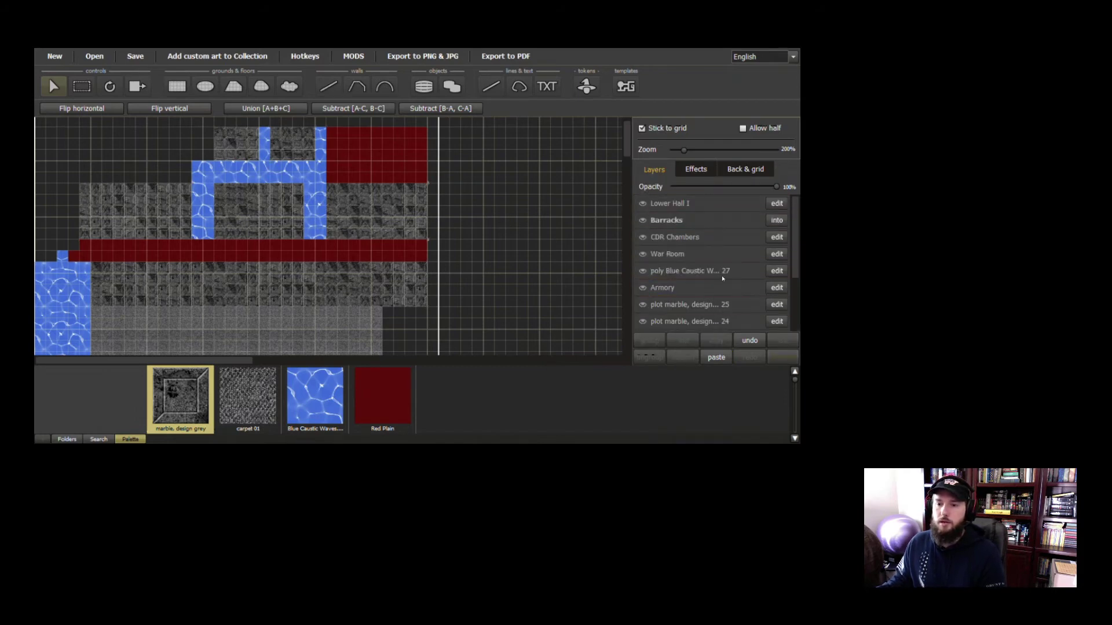
{"action": "left_click", "coordinate": [670, 206]}
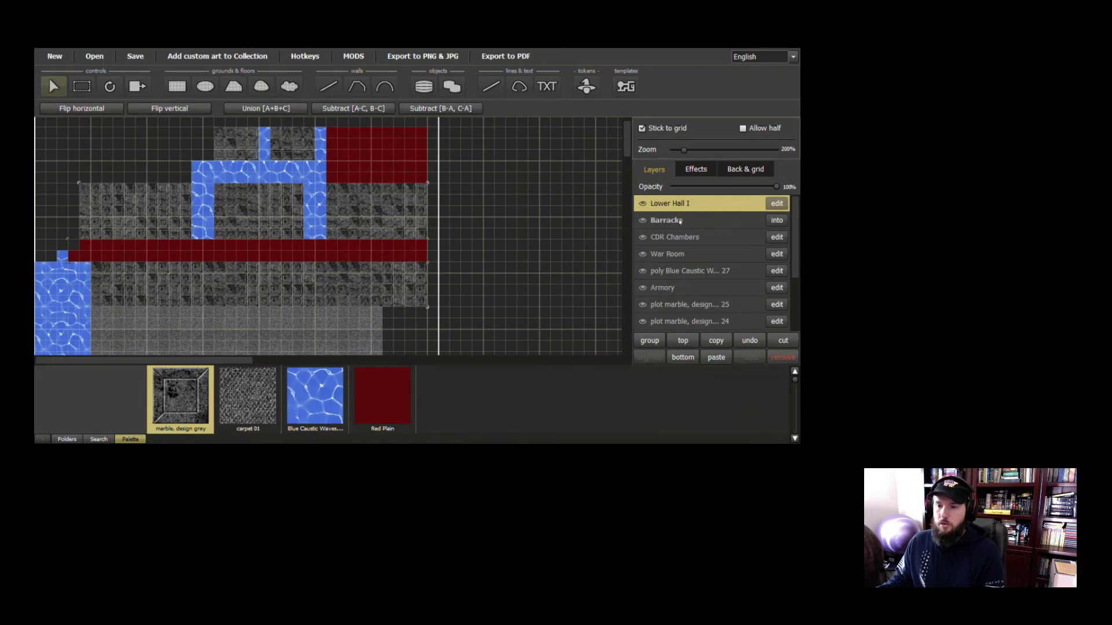
{"action": "left_click", "coordinate": [680, 221], "text": "ctrl"}
{"action": "left_click", "coordinate": [680, 237], "text": "ctrl"}
{"action": "left_click", "coordinate": [681, 255], "text": "ctrl"}
{"action": "left_click", "coordinate": [679, 270], "text": "ctrl"}
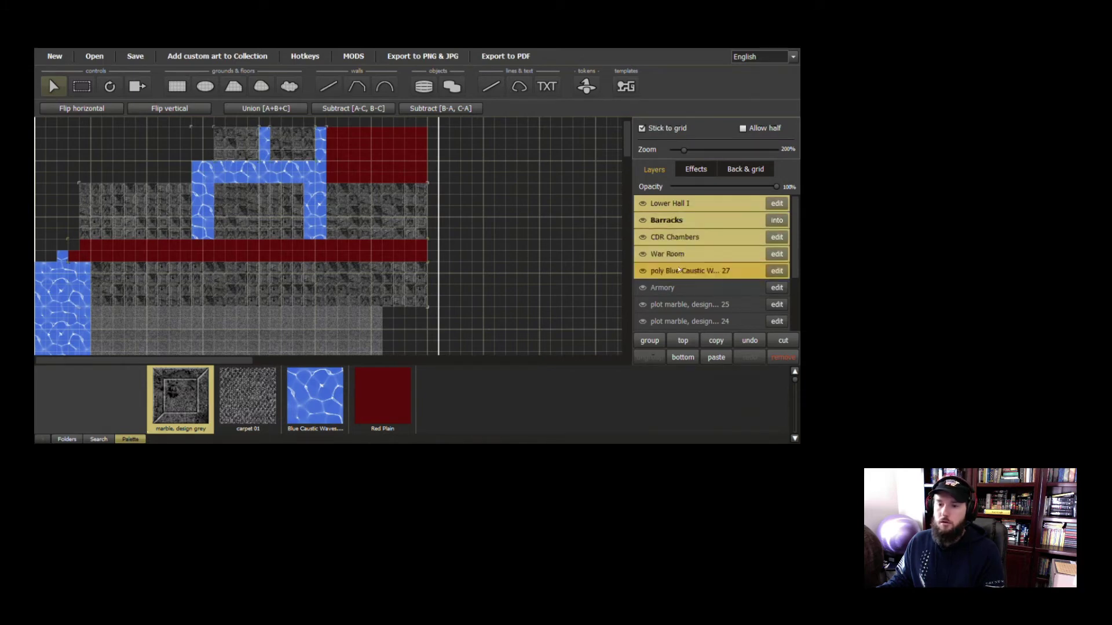
{"action": "left_click", "coordinate": [659, 274], "text": "ctrl"}
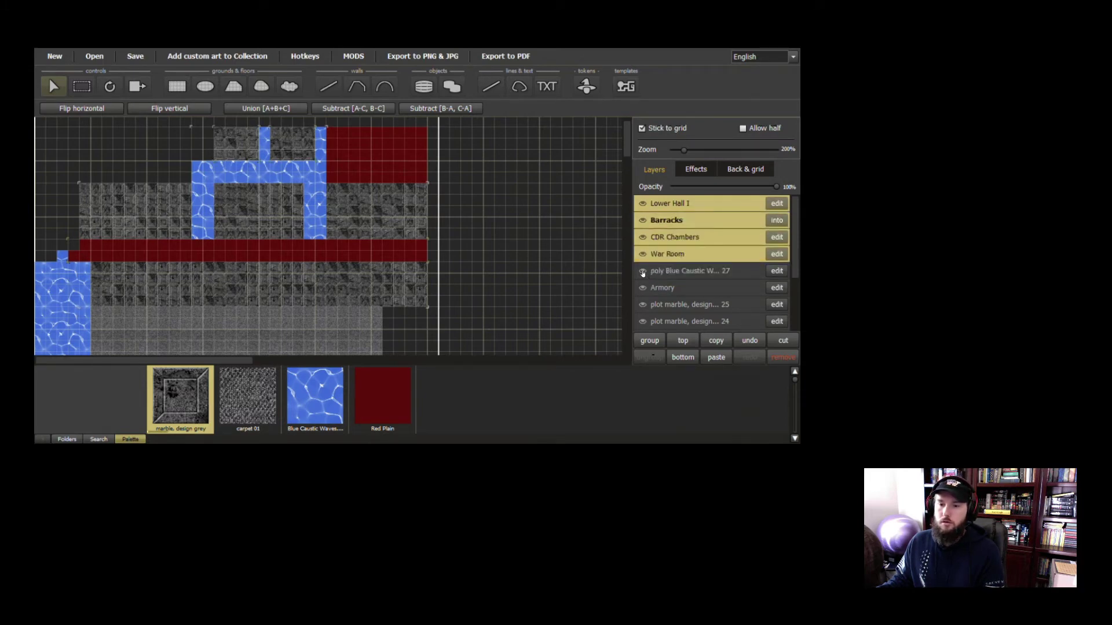
Rename the blue caustic hall layer 27, north of the red corridor, to Upper Hall
{"action": "left_click", "coordinate": [642, 274]}
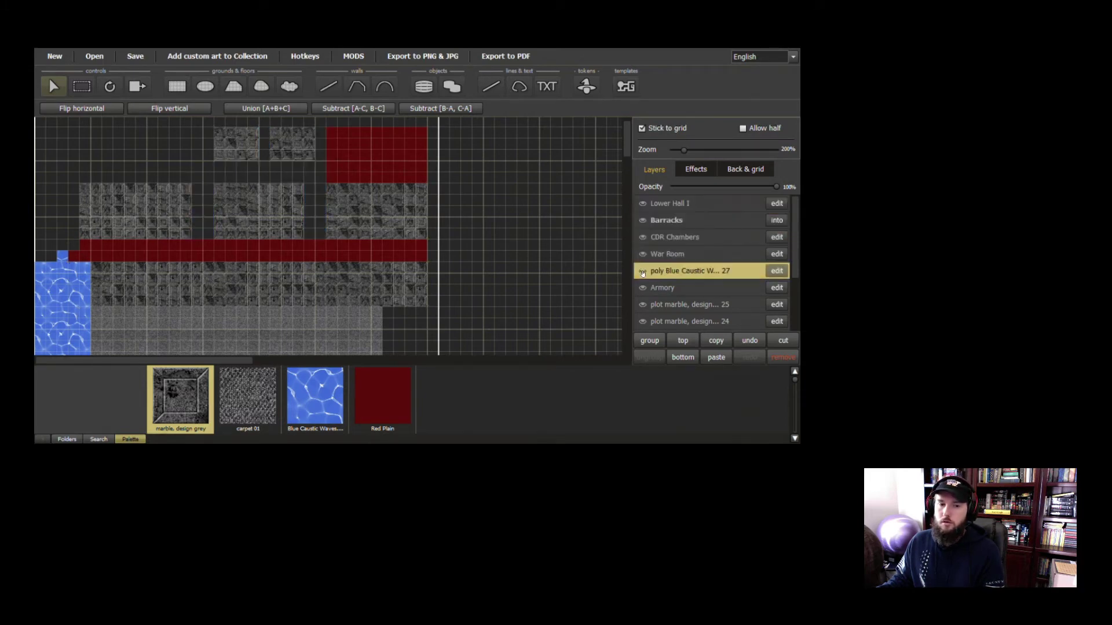
{"action": "double_click", "coordinate": [674, 272]}
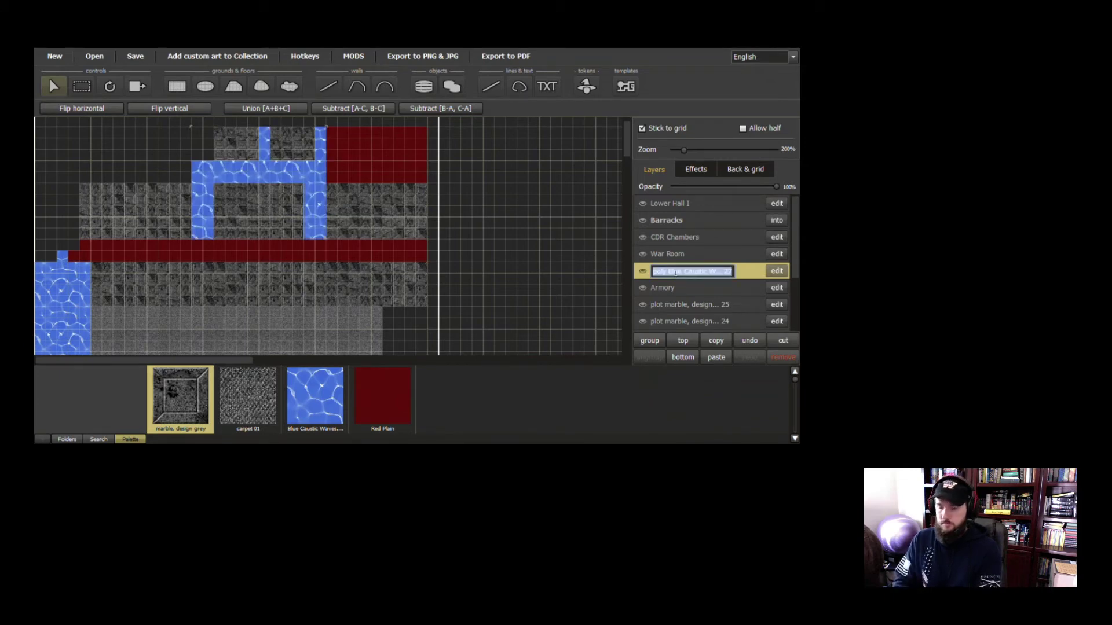
{"action": "type", "text": "Uper"}
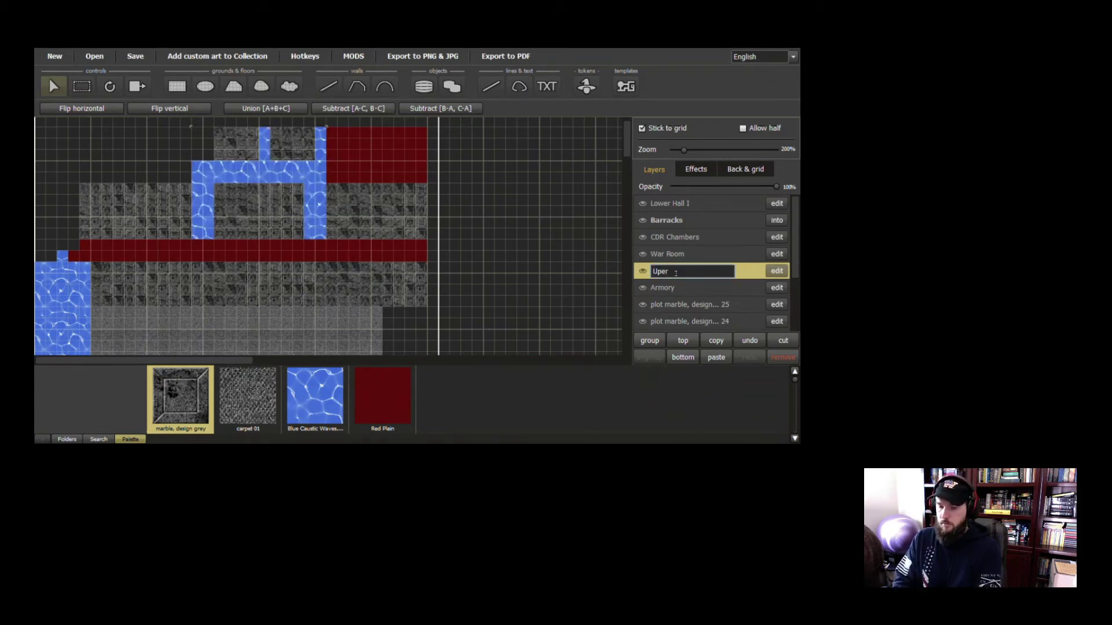
{"action": "key", "text": "BackSpace"}
{"action": "key", "text": "BackSpace"}
{"action": "key", "text": "BackSpace"}
{"action": "key", "text": "BackSpace"}
{"action": "type", "text": "pper Hall"}
{"action": "left_click", "coordinate": [688, 290]}
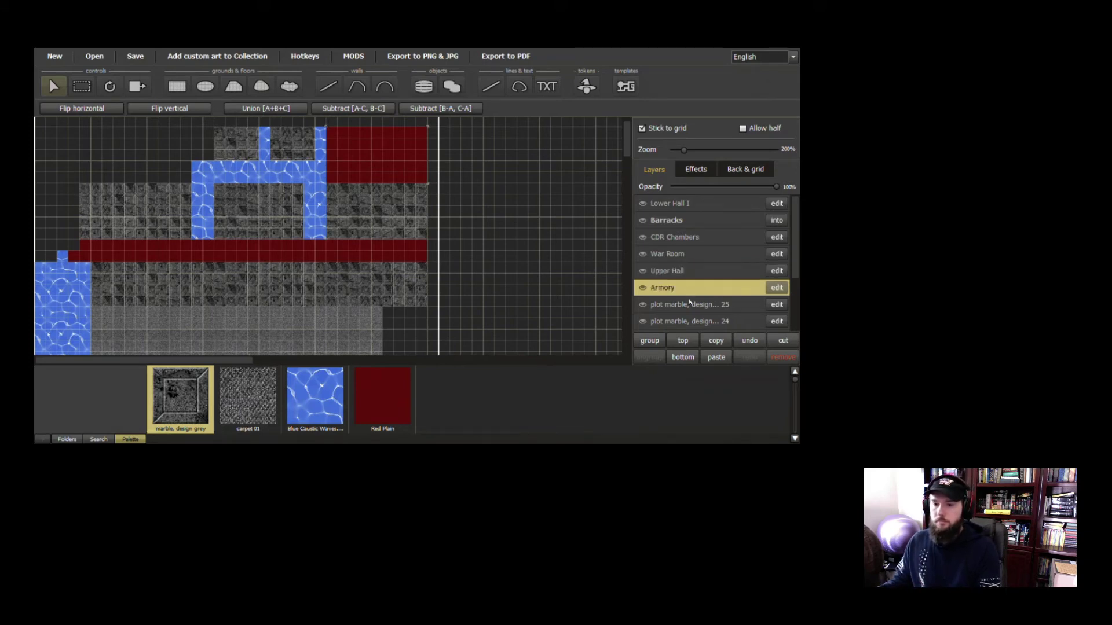
Toggle the visibility of marble floor layers 25 and 24 to identify which rooms they cover
{"action": "left_click", "coordinate": [690, 305]}
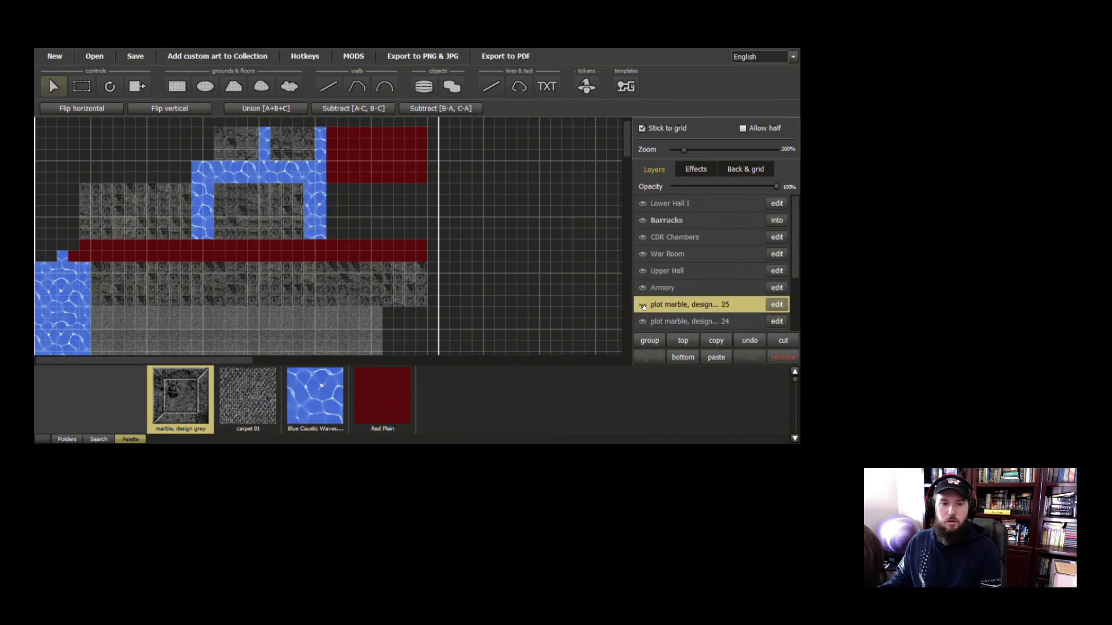
{"action": "left_click", "coordinate": [645, 322]}
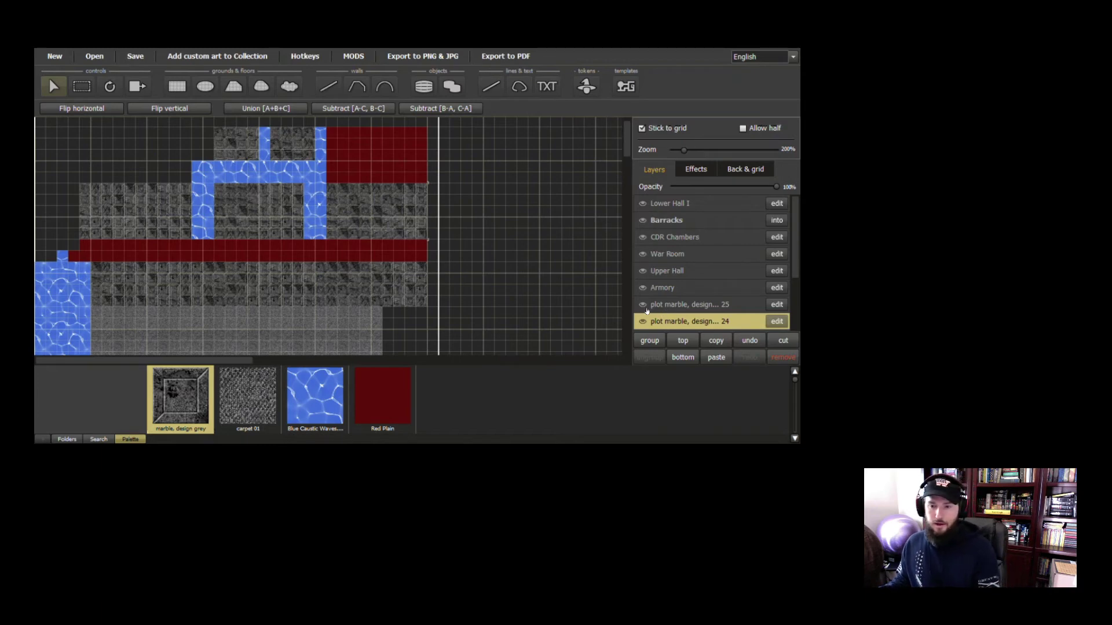
{"action": "left_click", "coordinate": [646, 309]}
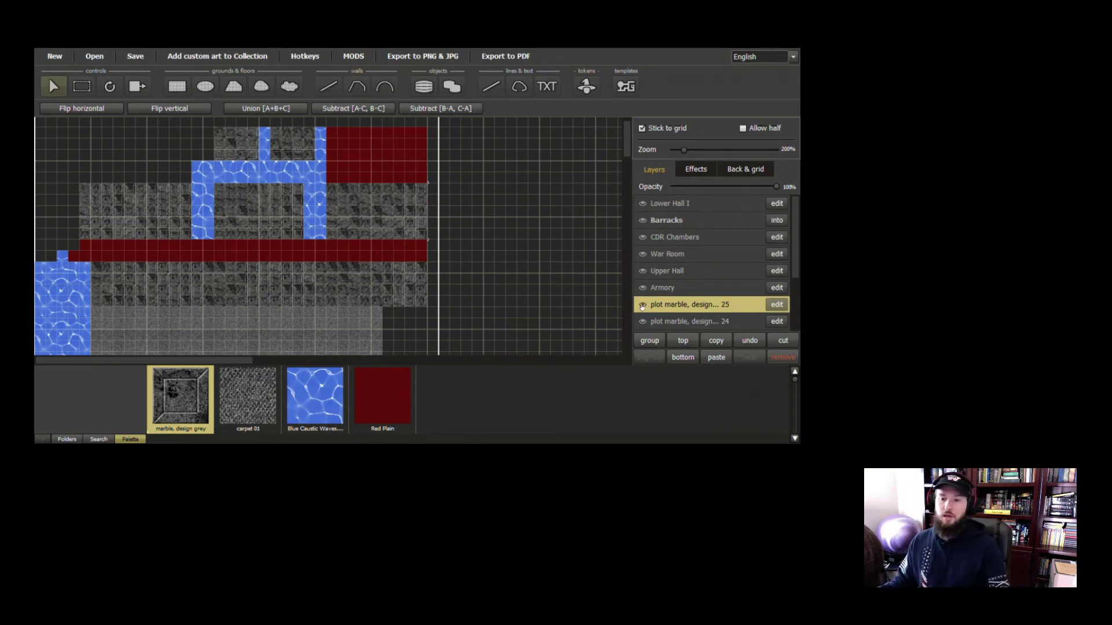
{"action": "left_click", "coordinate": [642, 305]}
{"action": "left_click", "coordinate": [642, 307]}
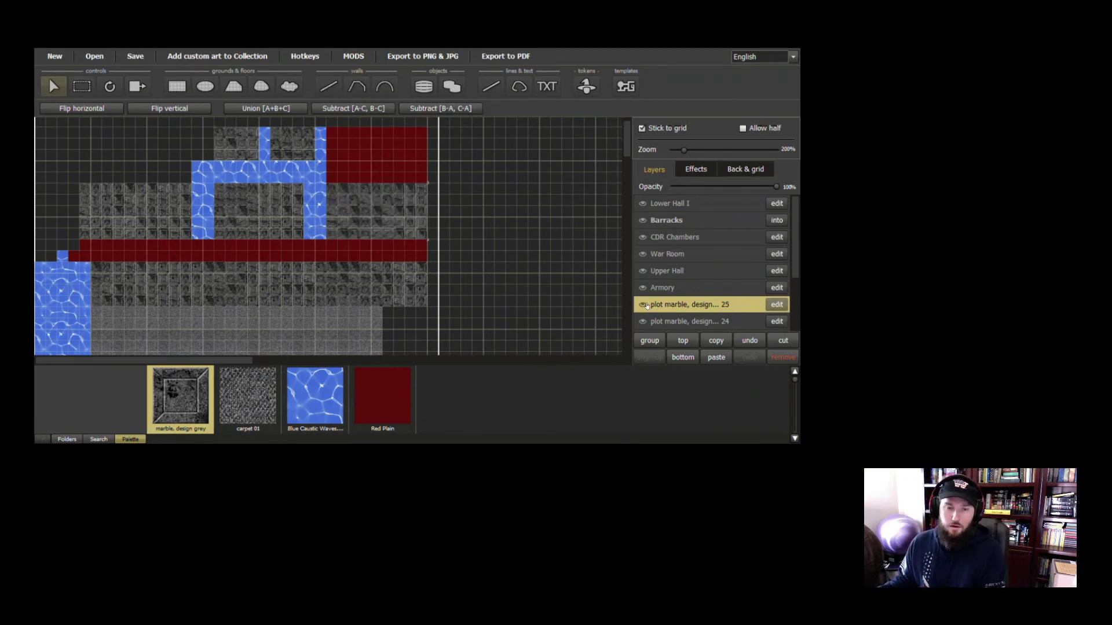
{"action": "left_click", "coordinate": [664, 321], "text": "shift"}
{"action": "left_click", "coordinate": [668, 310]}
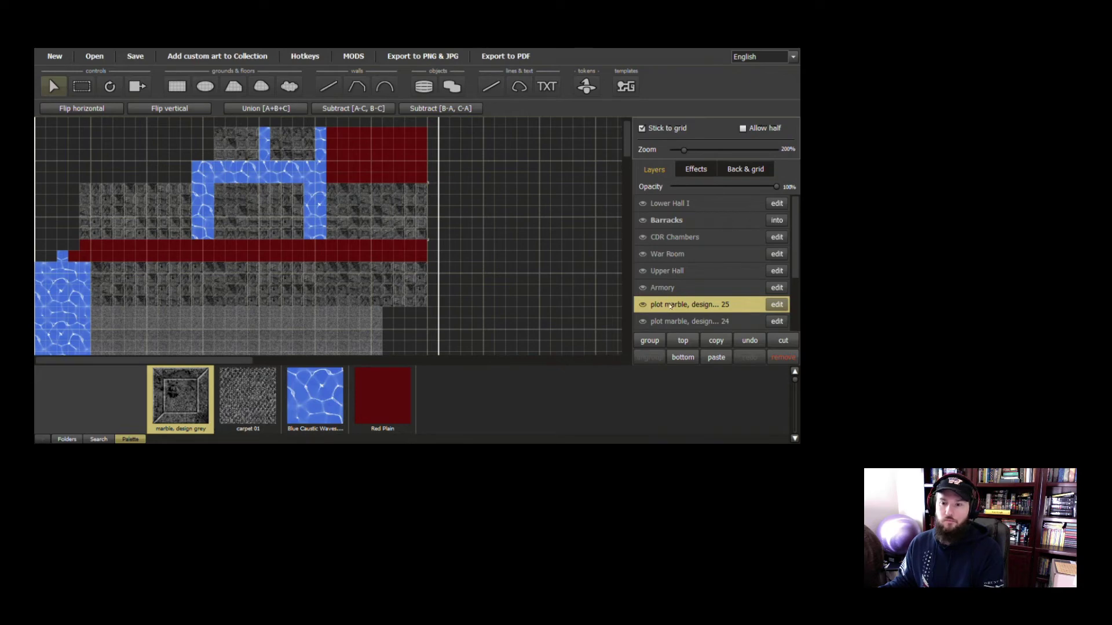
{"action": "left_click", "coordinate": [642, 306]}
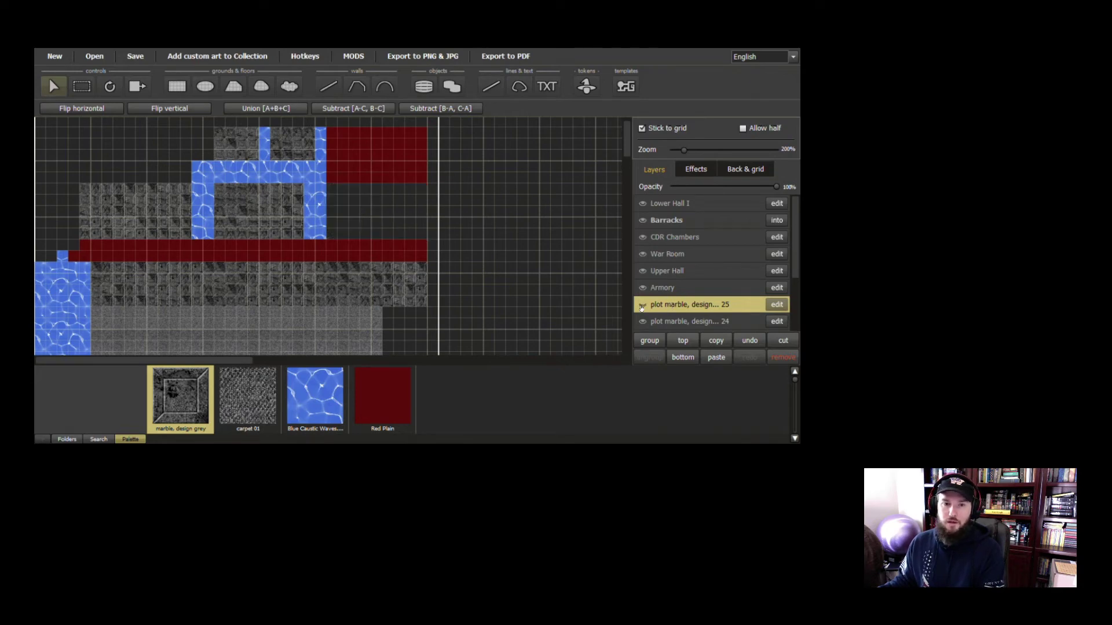
{"action": "left_click", "coordinate": [641, 307]}
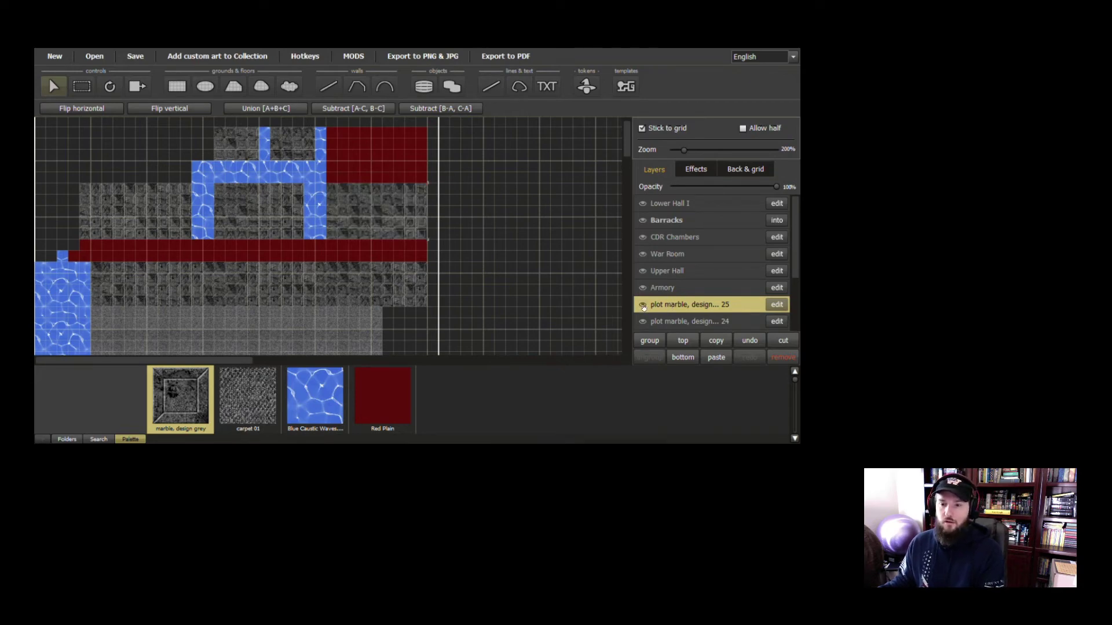
{"action": "left_click", "coordinate": [642, 307]}
{"action": "left_click", "coordinate": [642, 307]}
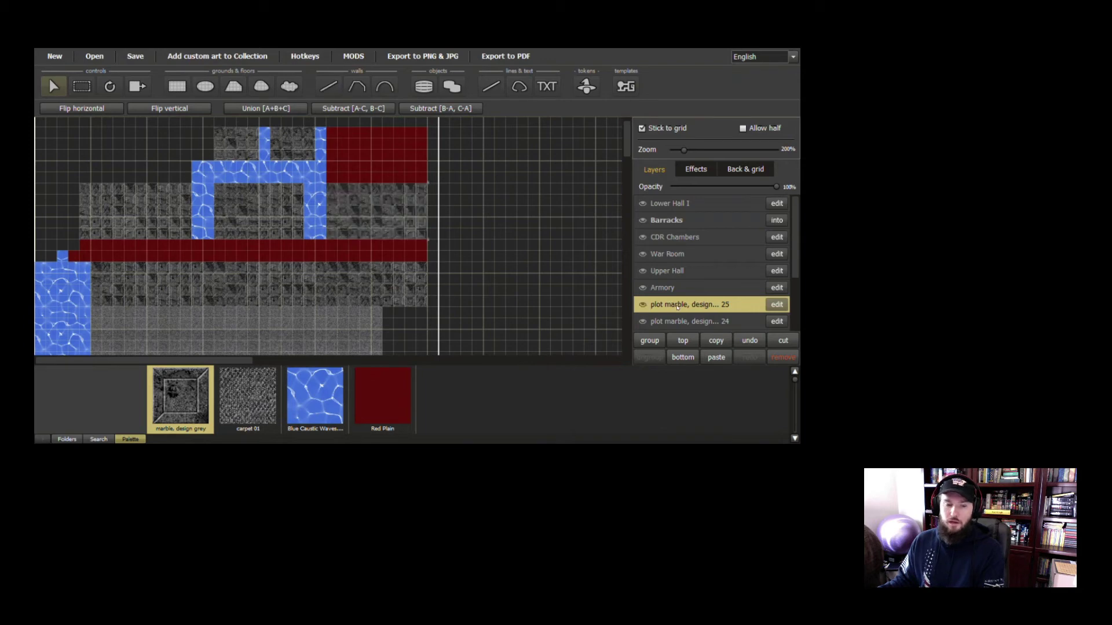
Rename marble floor layer 25, the room east of the blue hall and north of the red corridor, to Training
{"action": "double_click", "coordinate": [676, 307]}
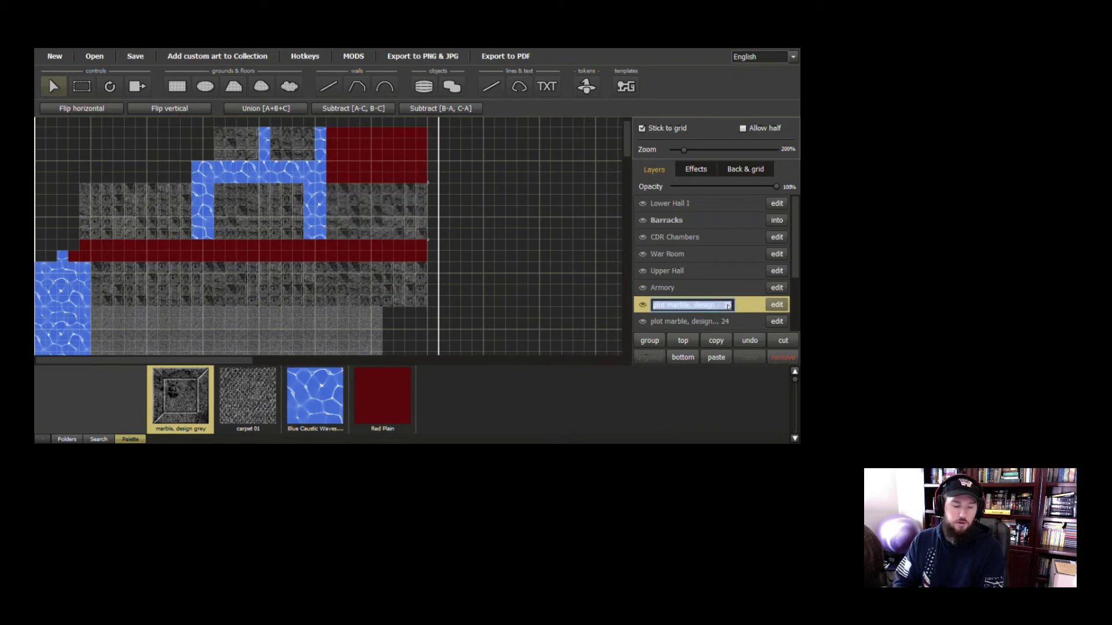
{"action": "type", "text": "Training"}
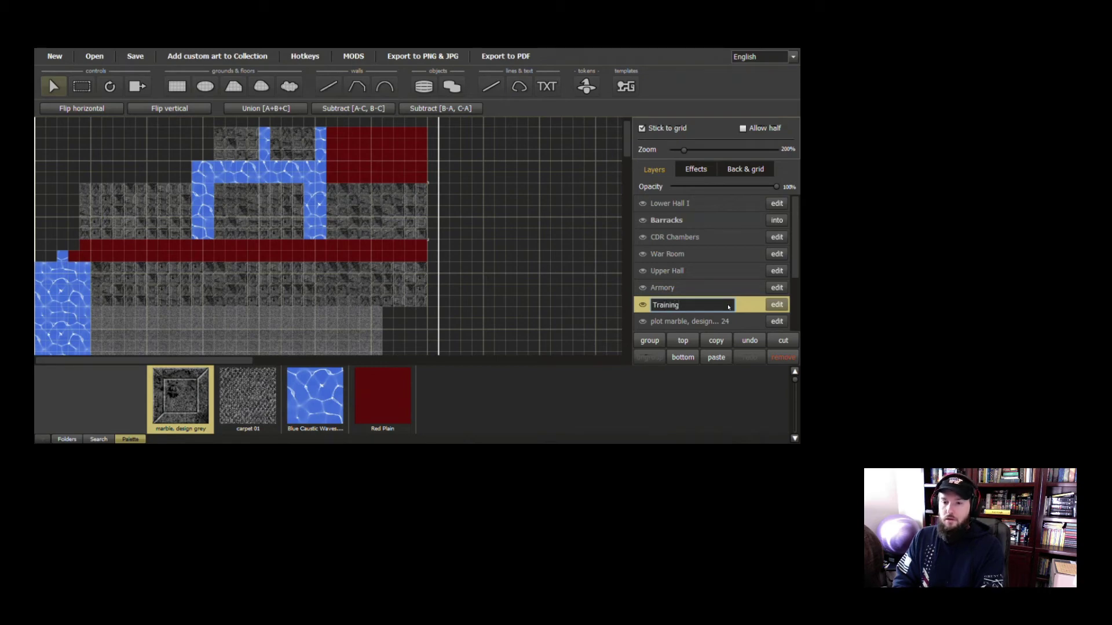
{"action": "key", "text": "Return"}
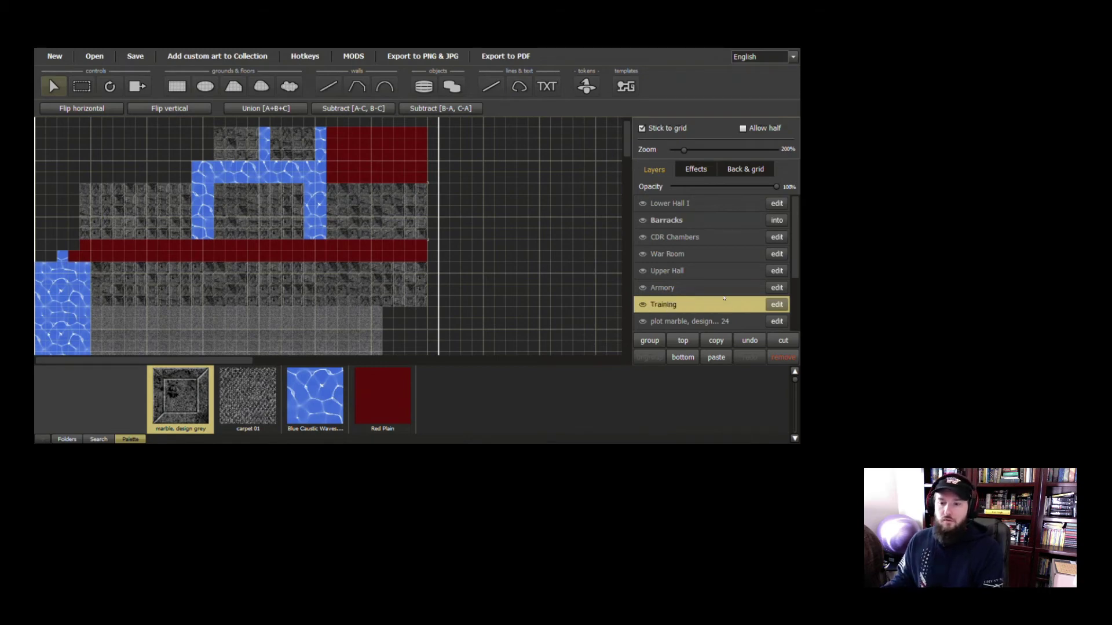
Check which room marble floor layer 24 covers and rename that layer to DFAC
{"action": "left_click", "coordinate": [644, 322]}
{"action": "left_click", "coordinate": [643, 323]}
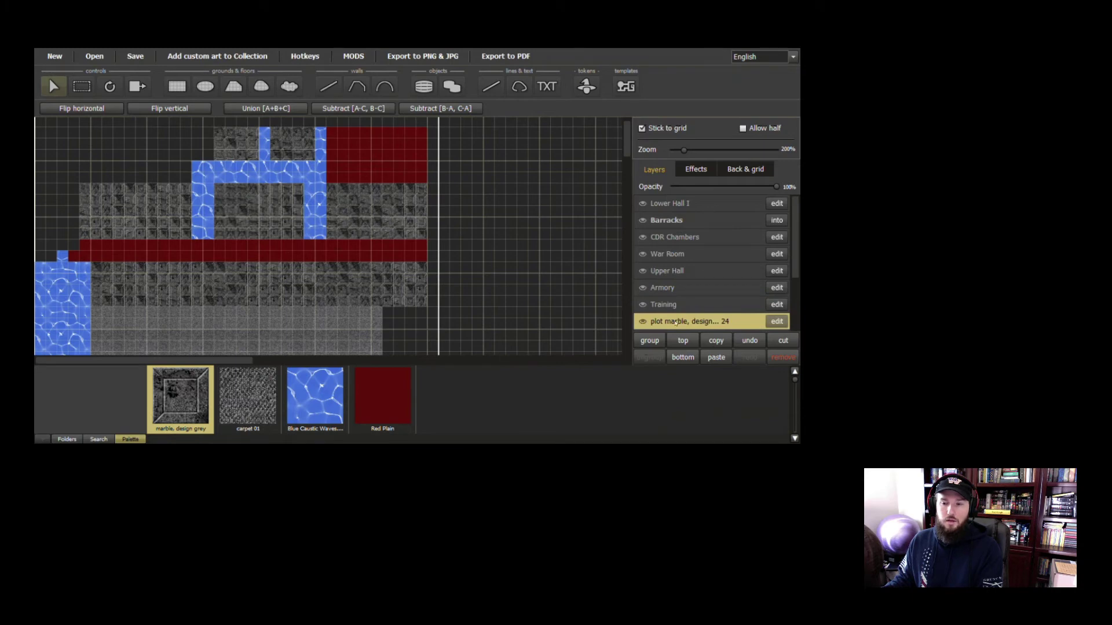
{"action": "double_click", "coordinate": [675, 323]}
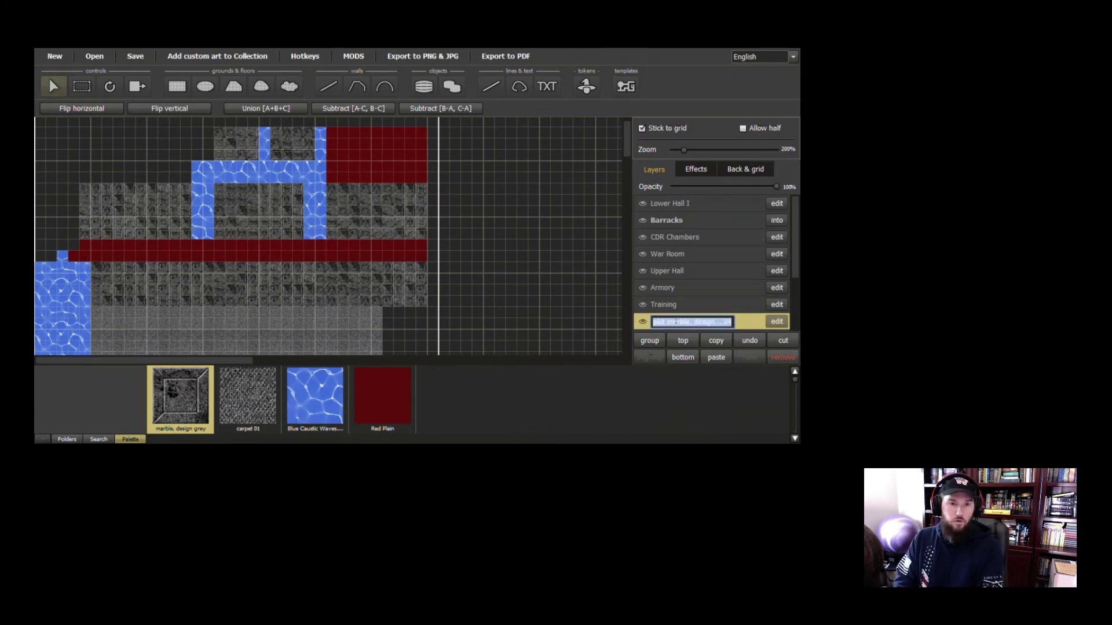
{"action": "type", "text": "DFAC"}
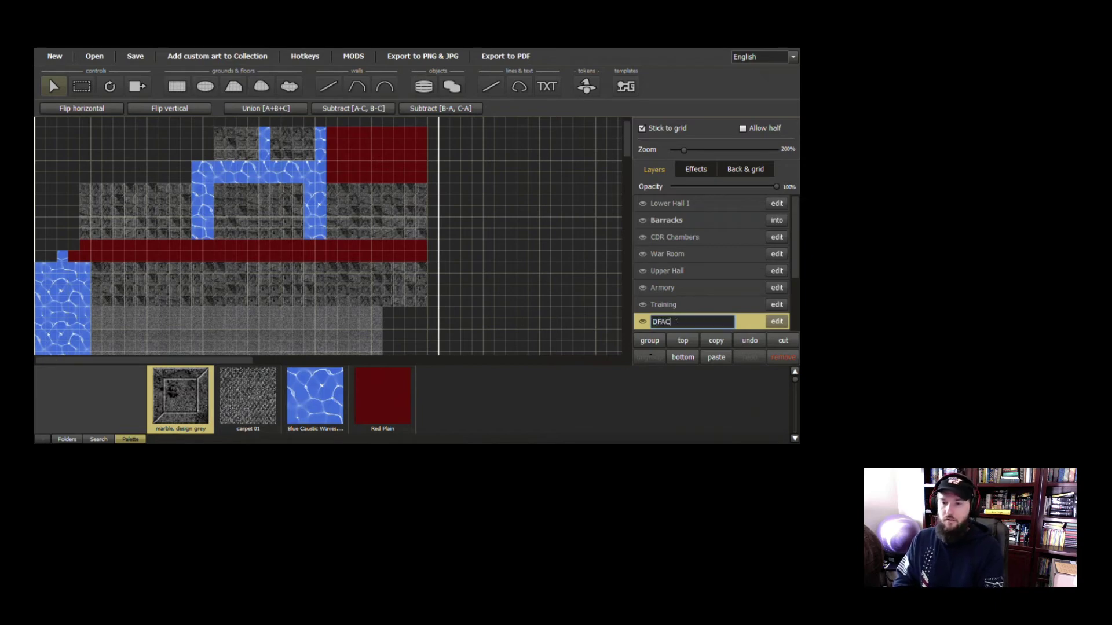
{"action": "key", "text": "Return"}
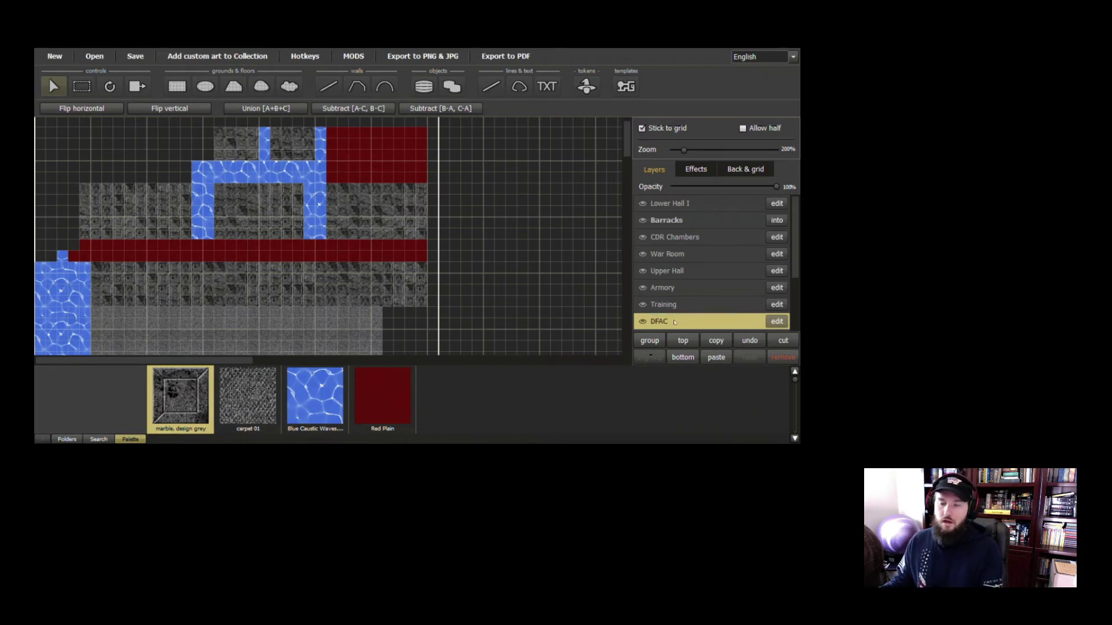
Group the Lower Hall I, Barracks, CDR Chambers, War Room, Upper Hall, Armory, Training and DFAC layers
{"action": "scroll", "coordinate": [674, 322], "scroll_direction": "down", "scroll_amount": 3}
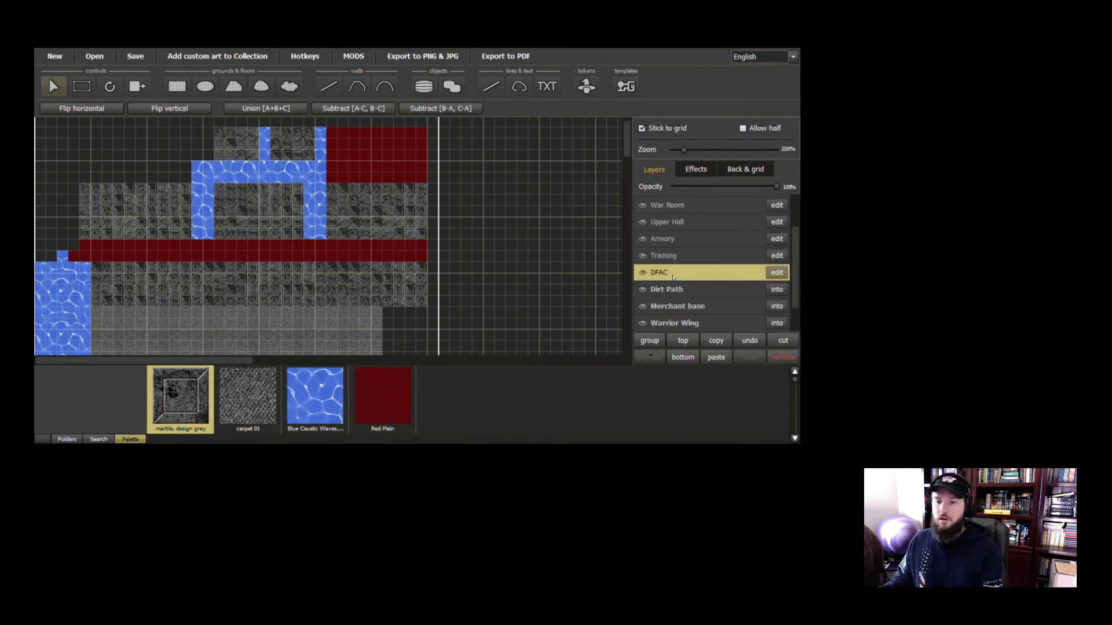
{"action": "scroll", "coordinate": [673, 278], "scroll_direction": "up", "scroll_amount": 3}
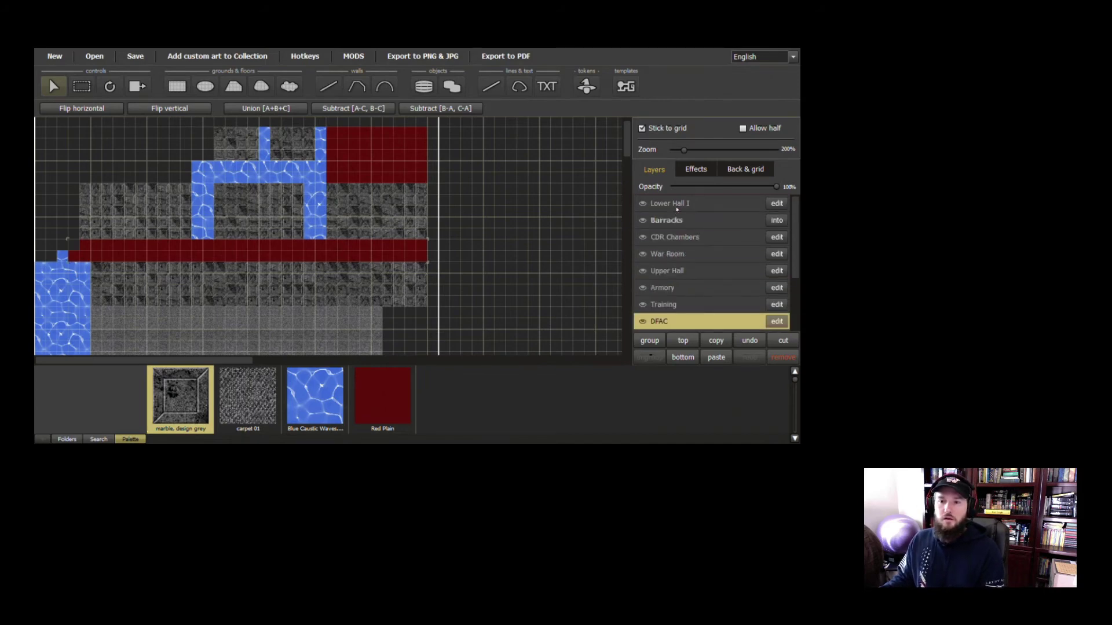
{"action": "scroll", "coordinate": [676, 244], "scroll_direction": "down", "scroll_amount": 5}
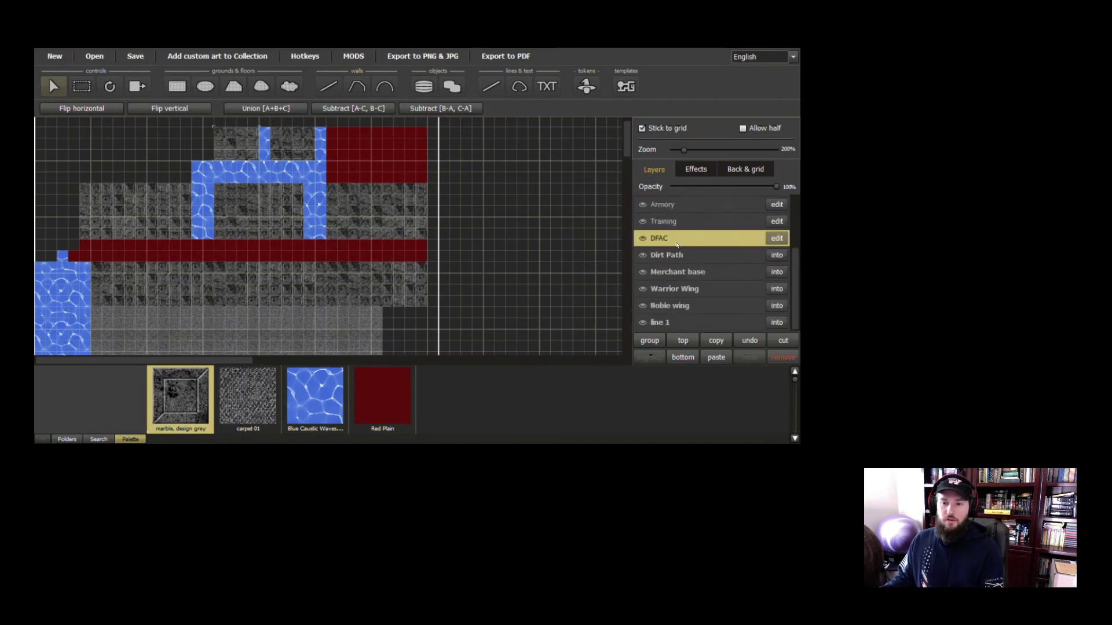
{"action": "scroll", "coordinate": [675, 244], "scroll_direction": "up", "scroll_amount": 5}
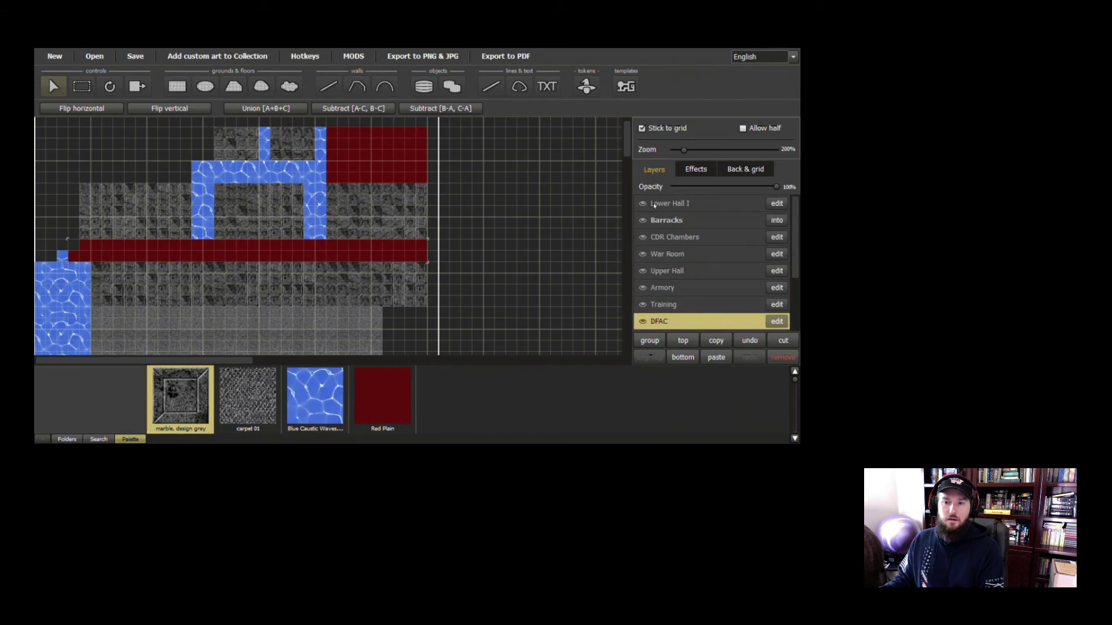
{"action": "left_click", "coordinate": [657, 205]}
{"action": "left_click", "coordinate": [669, 223], "text": "ctrl"}
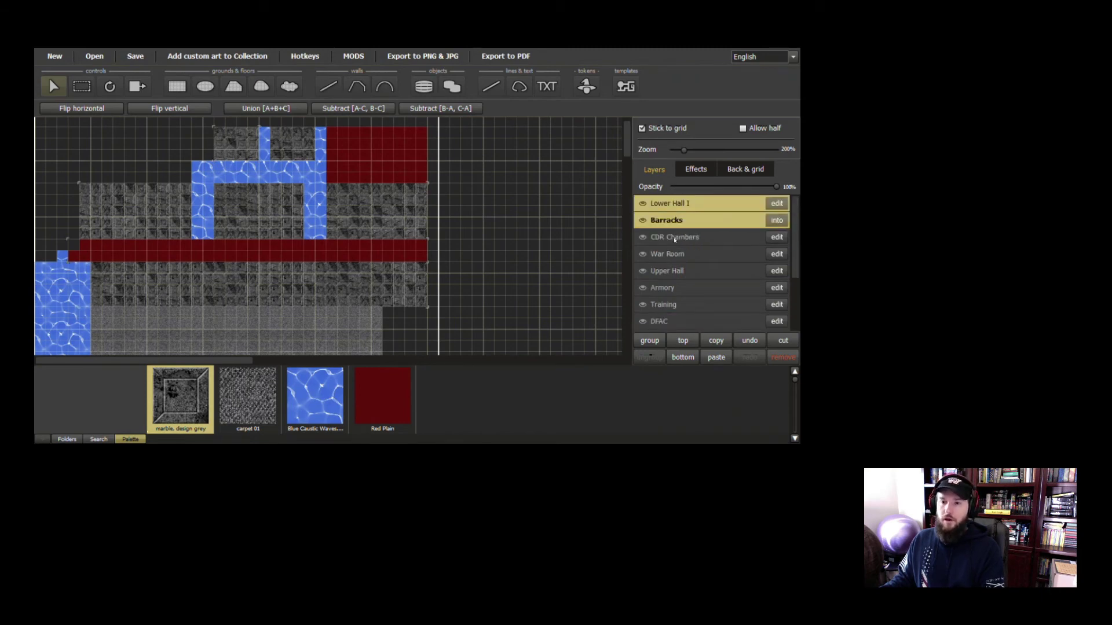
{"action": "left_click", "coordinate": [673, 239], "text": "ctrl"}
{"action": "left_click", "coordinate": [679, 258], "text": "ctrl"}
{"action": "left_click", "coordinate": [677, 272], "text": "ctrl"}
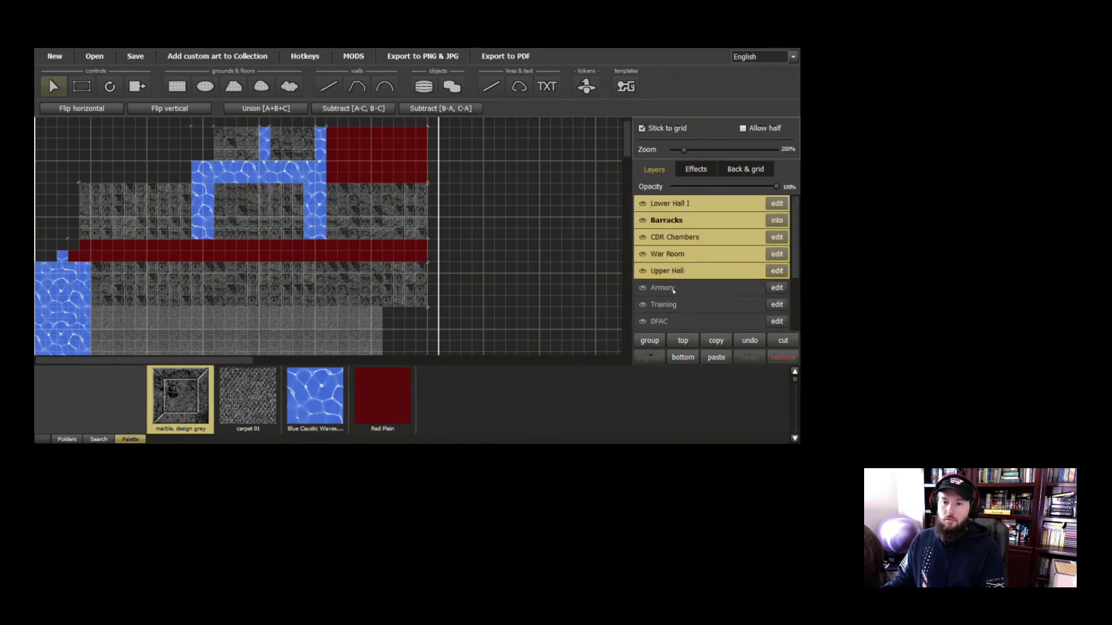
{"action": "left_click", "coordinate": [677, 289], "text": "ctrl"}
{"action": "left_click", "coordinate": [679, 307], "text": "ctrl"}
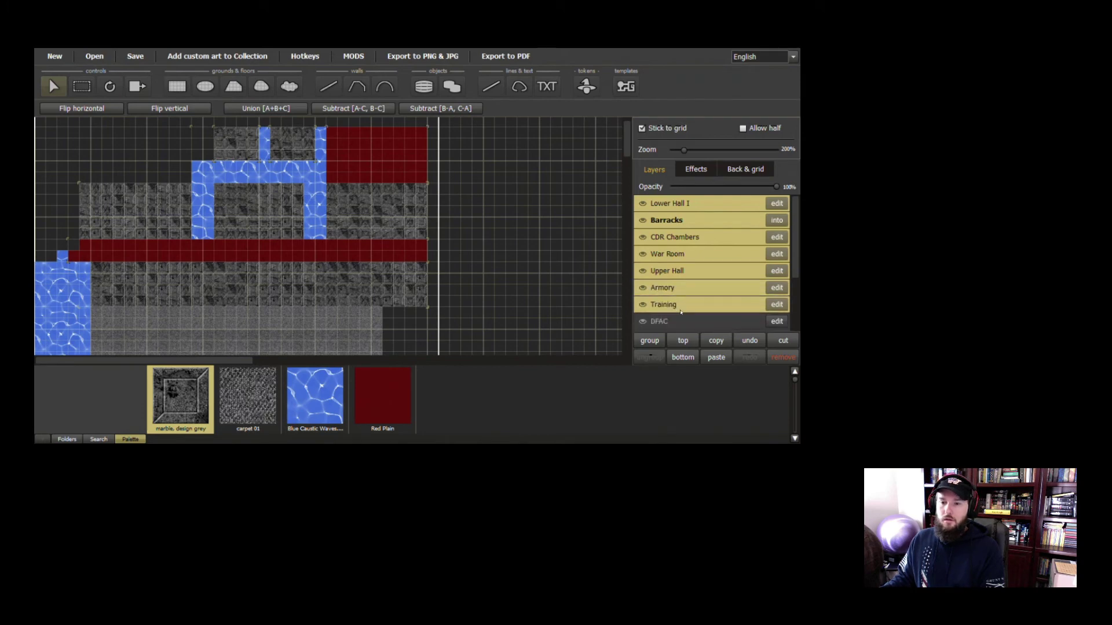
{"action": "left_click", "coordinate": [679, 323], "text": "ctrl"}
{"action": "scroll", "coordinate": [680, 324], "scroll_direction": "down", "scroll_amount": 1}
{"action": "left_click", "coordinate": [680, 323], "text": "ctrl"}
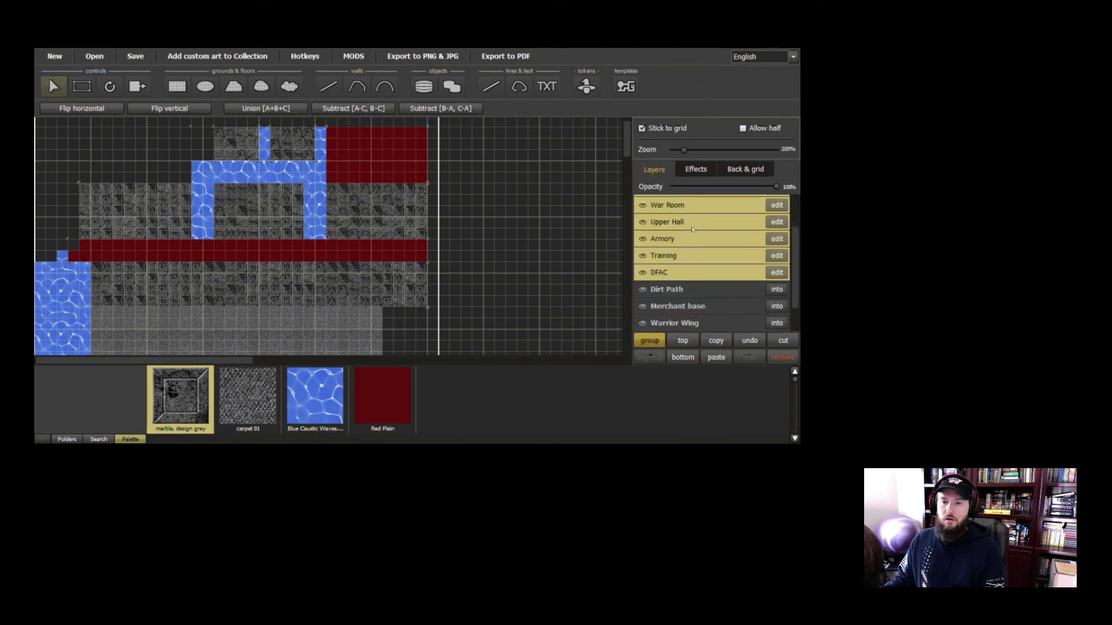
Rename the new group of halls and rooms above Dirt Path to Cavern
{"action": "double_click", "coordinate": [665, 203]}
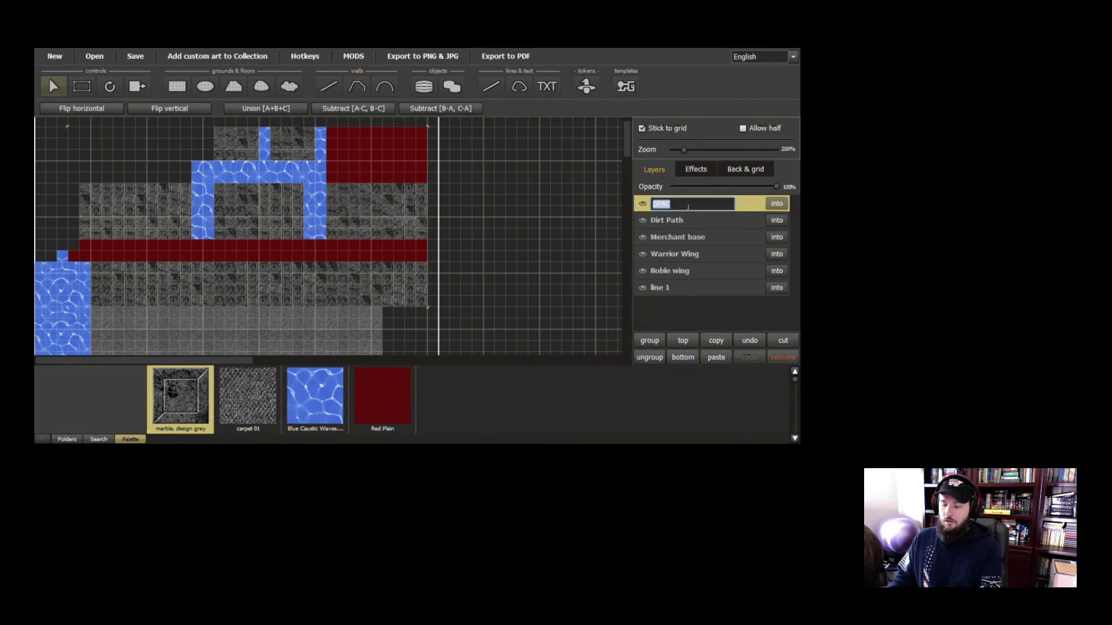
{"action": "type", "text": "Cavern"}
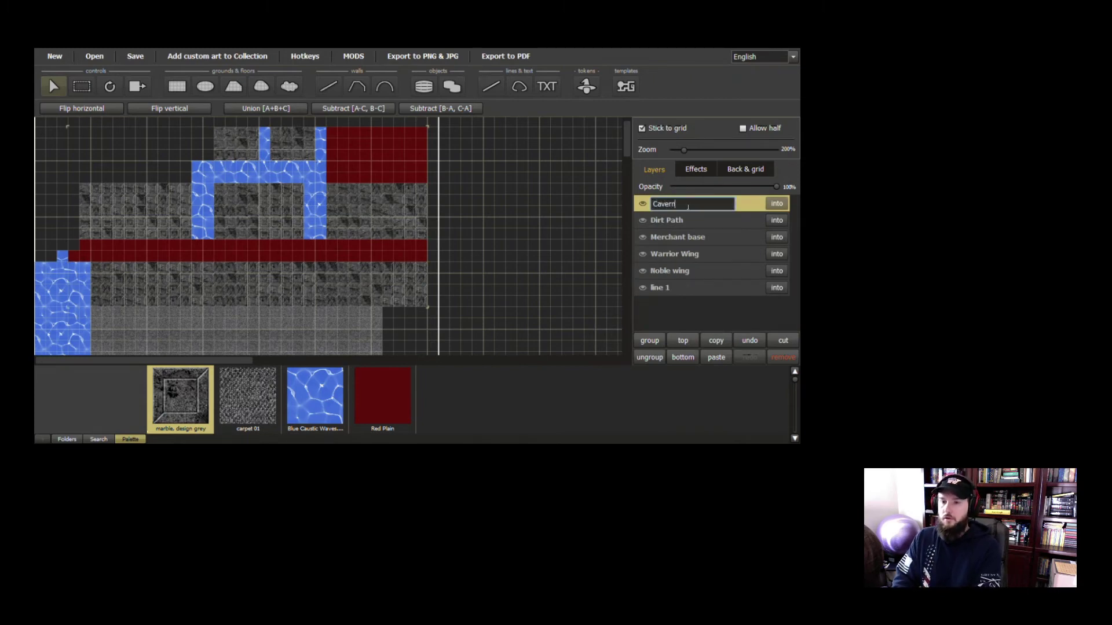
{"action": "key", "text": "Return"}
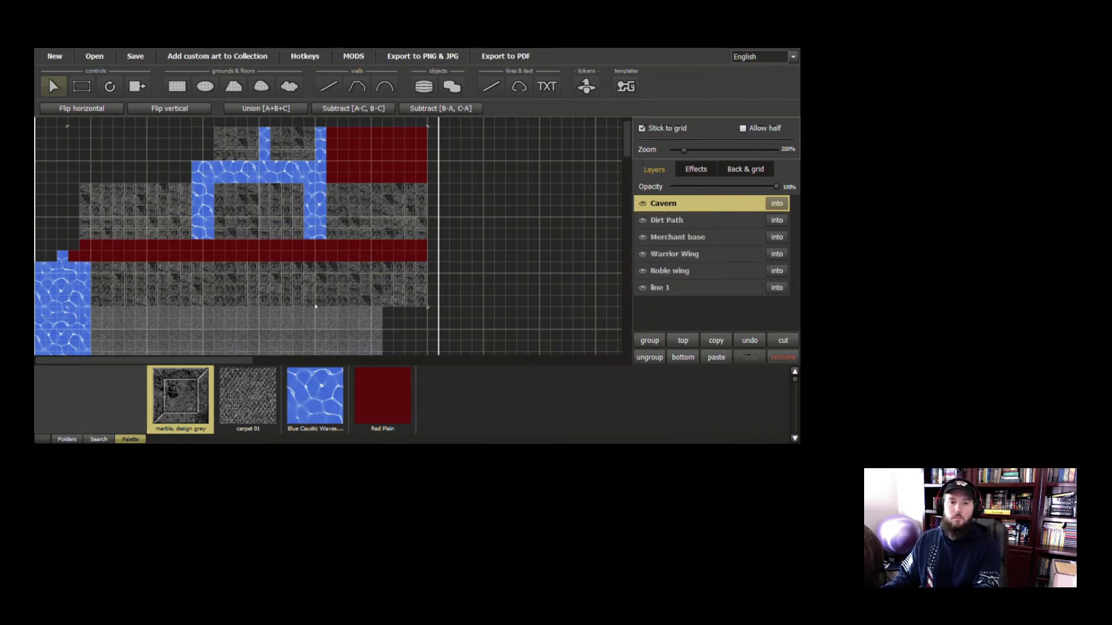
Open the Noble wing group and add a wall around the Entry Hall Floor
{"action": "scroll", "coordinate": [316, 307], "scroll_direction": "down", "scroll_amount": 6}
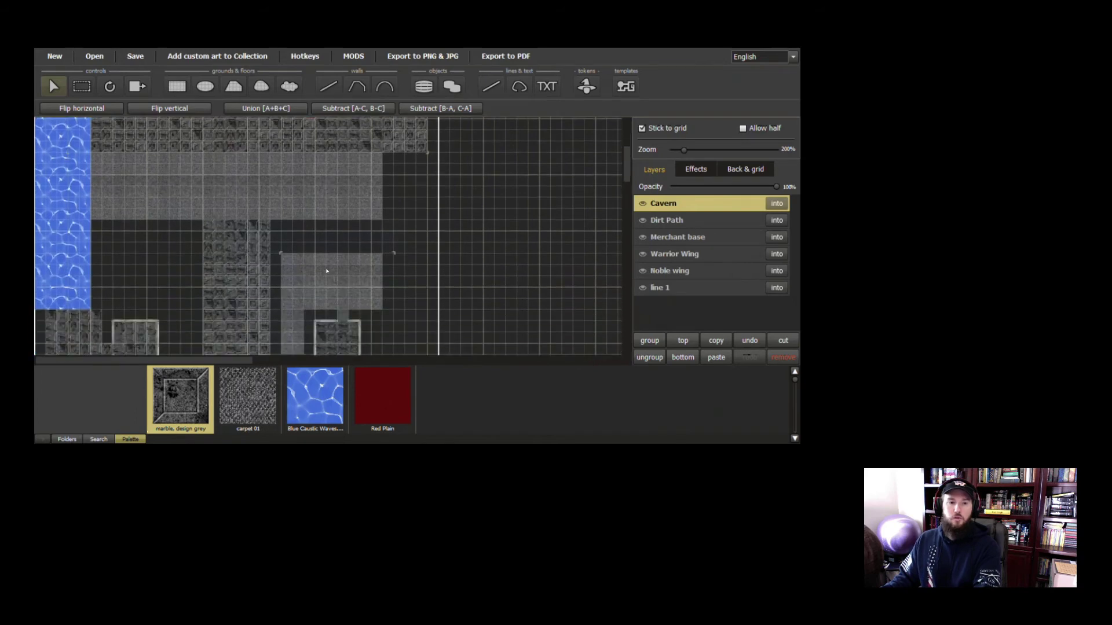
{"action": "scroll", "coordinate": [326, 271], "scroll_direction": "down", "scroll_amount": 5}
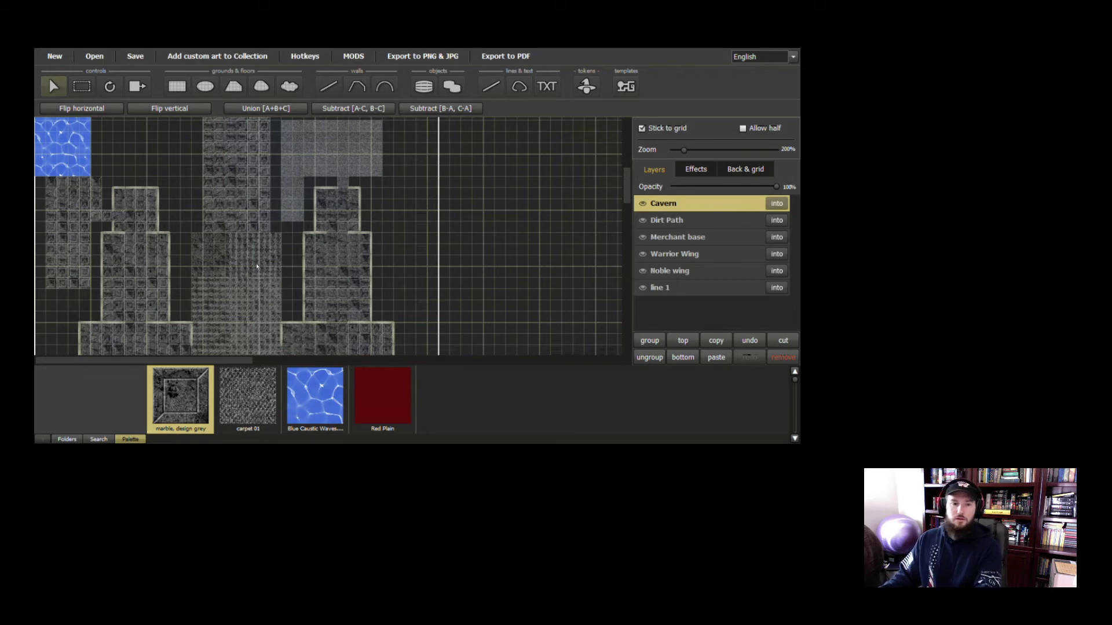
{"action": "scroll", "coordinate": [260, 255], "scroll_direction": "down", "scroll_amount": 1}
{"action": "scroll", "coordinate": [264, 242], "scroll_direction": "down", "scroll_amount": 1}
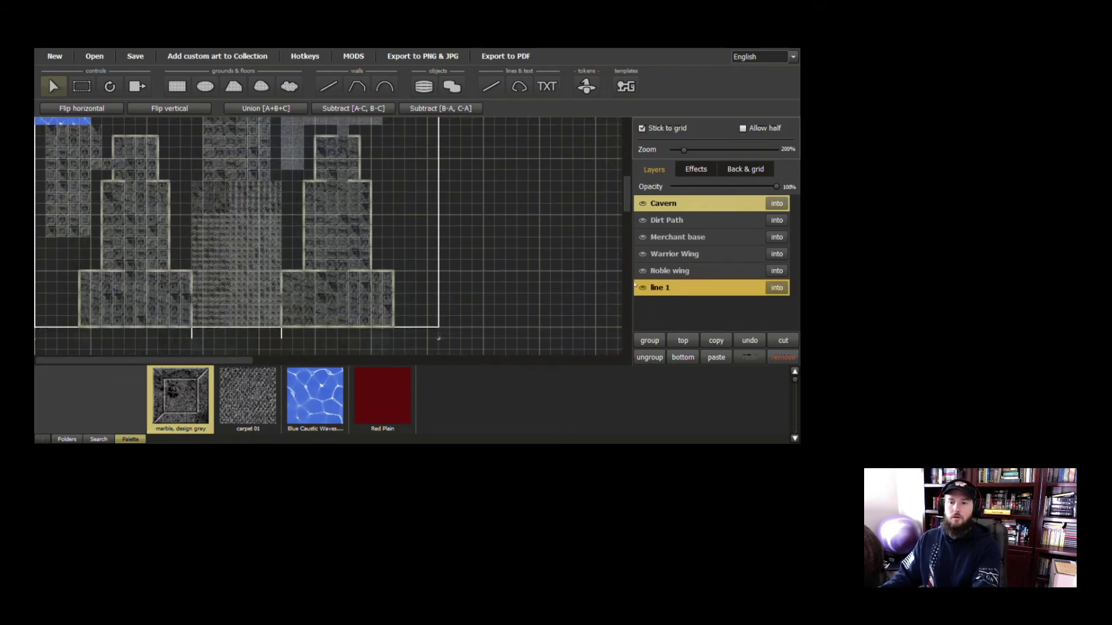
{"action": "left_click", "coordinate": [671, 271]}
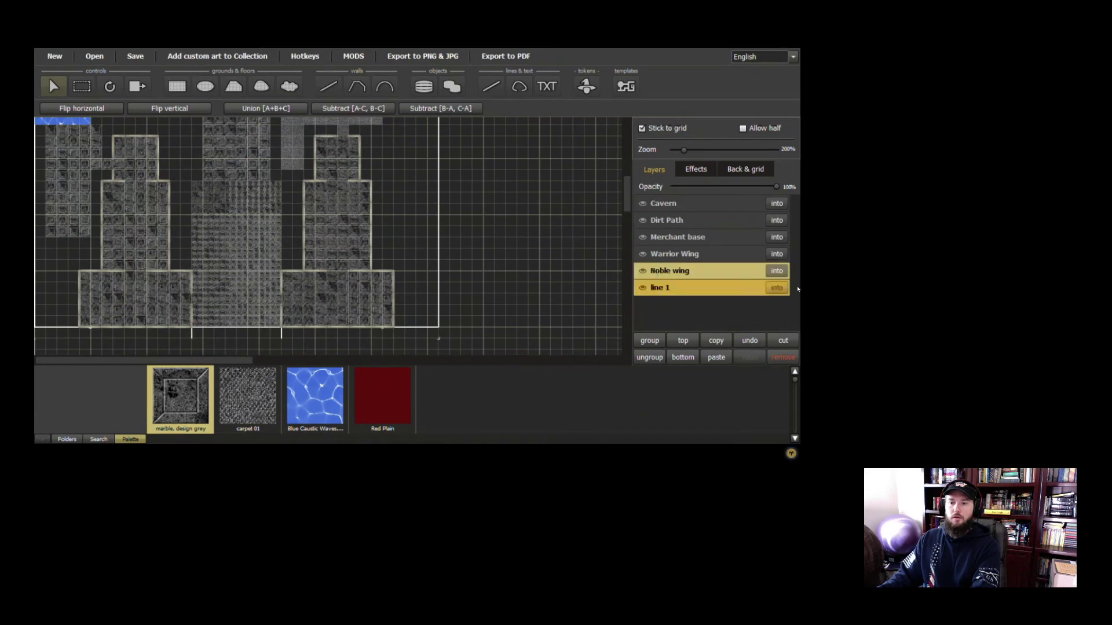
{"action": "left_click", "coordinate": [776, 270]}
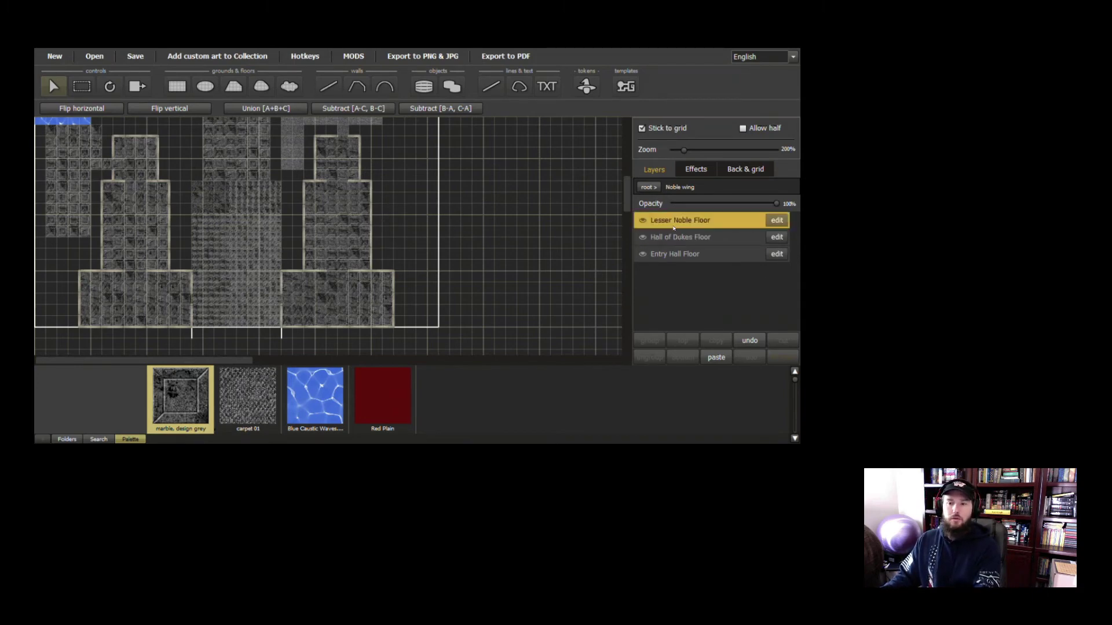
{"action": "left_click", "coordinate": [677, 253]}
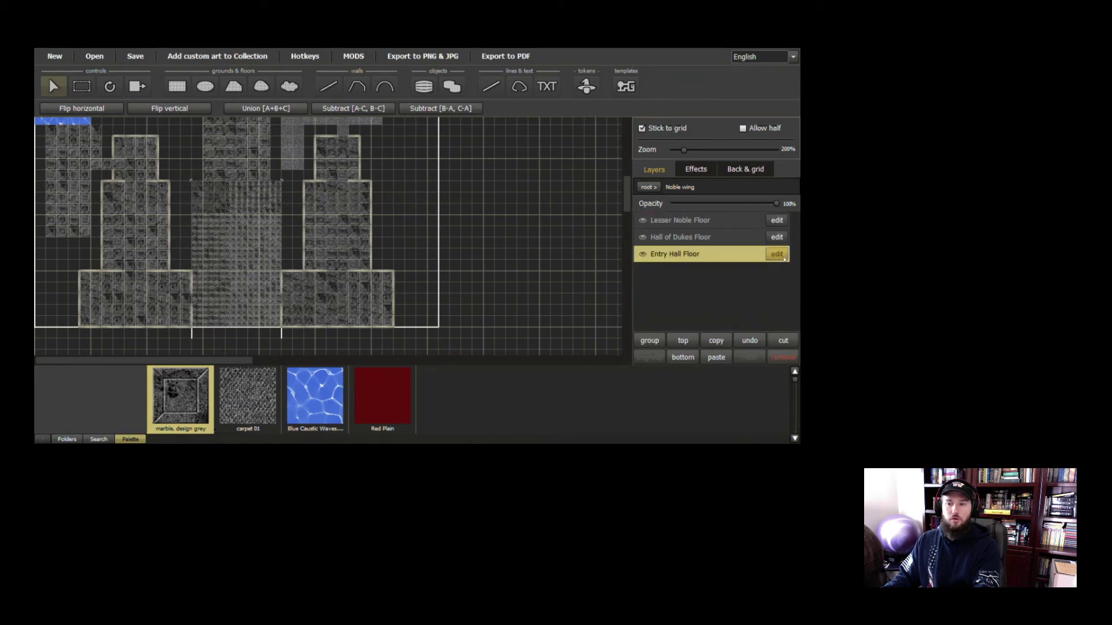
{"action": "right_click", "coordinate": [696, 254]}
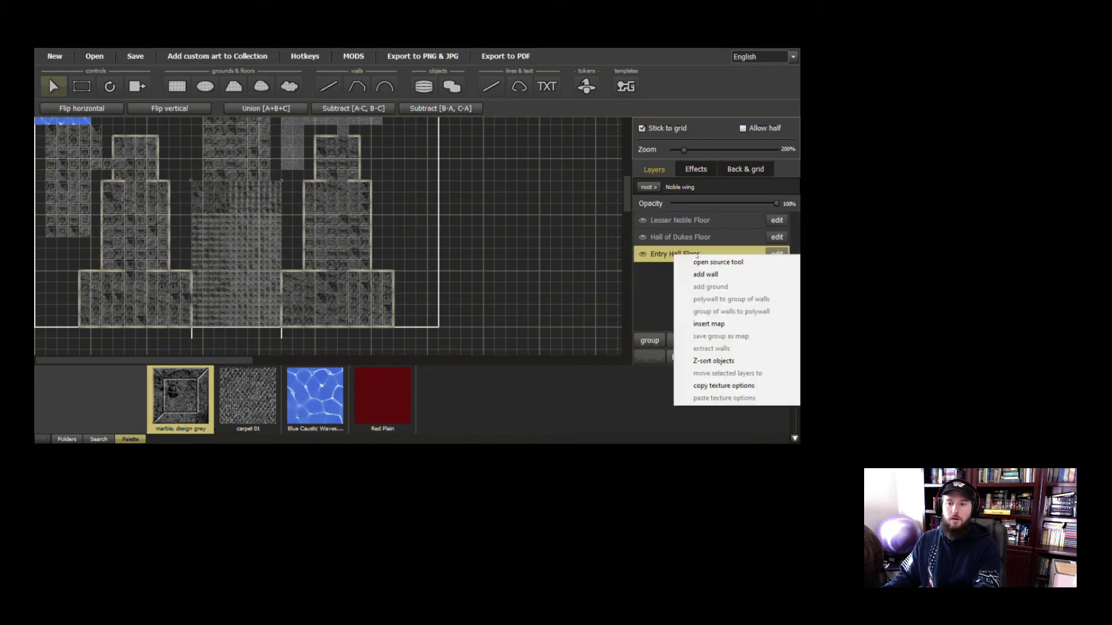
{"action": "left_click", "coordinate": [708, 273]}
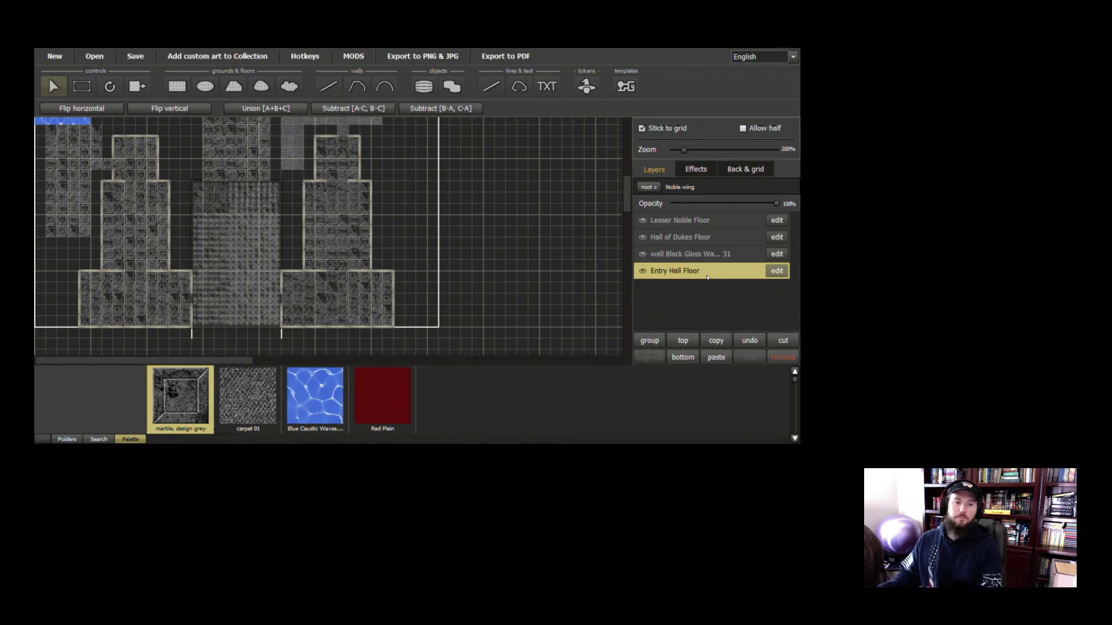
Fill the wall around the Entry Hall Floor with the wall3 texture
{"action": "left_click", "coordinate": [328, 86]}
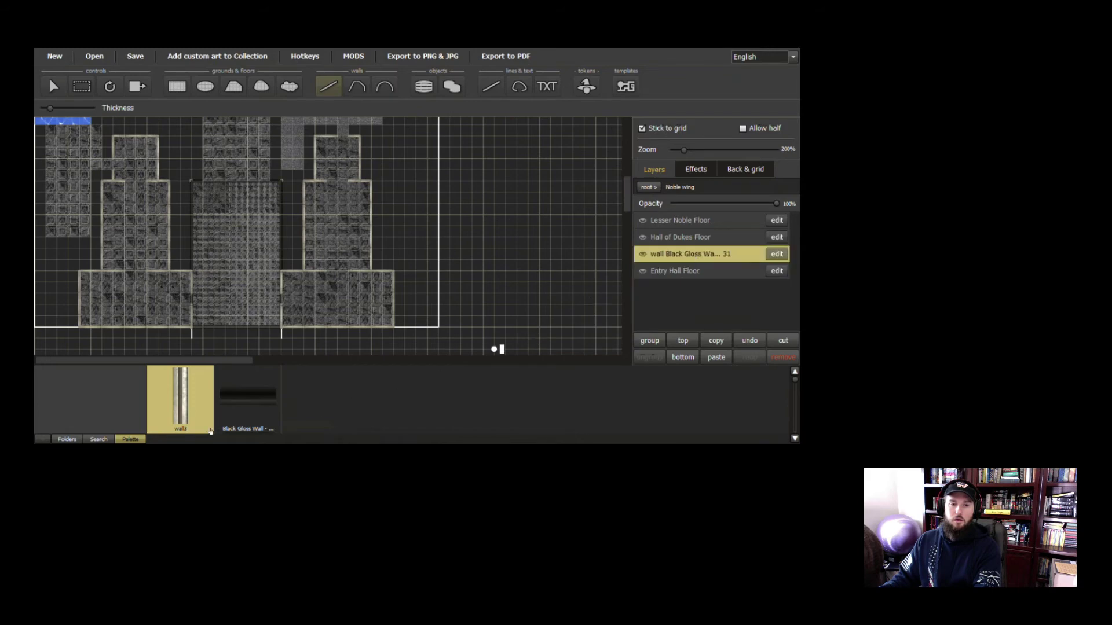
{"action": "right_click", "coordinate": [196, 407]}
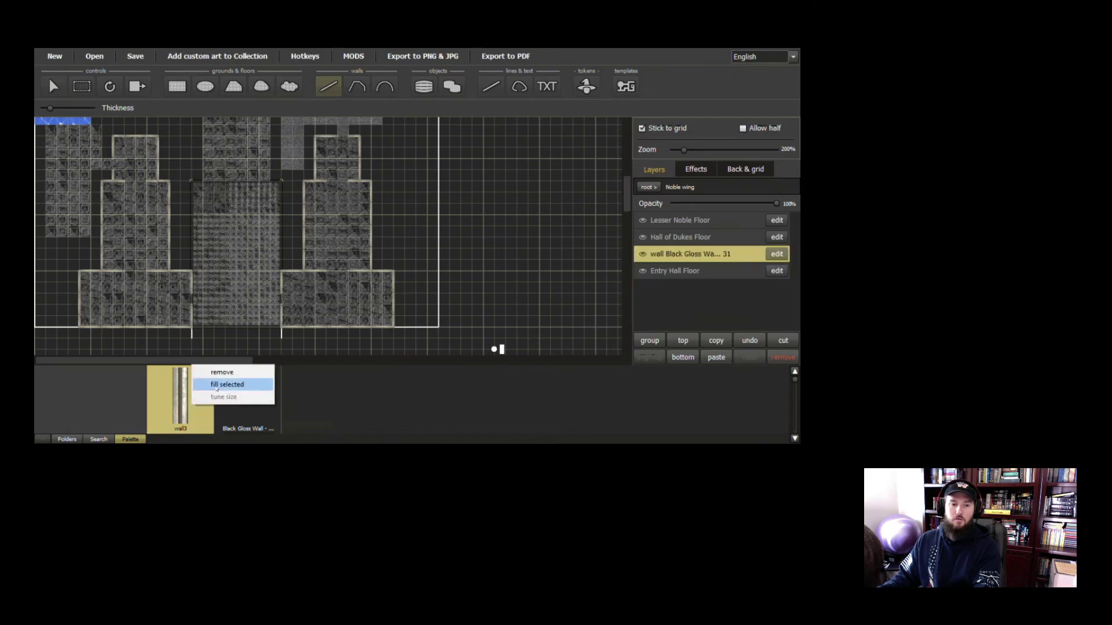
{"action": "left_click", "coordinate": [223, 385]}
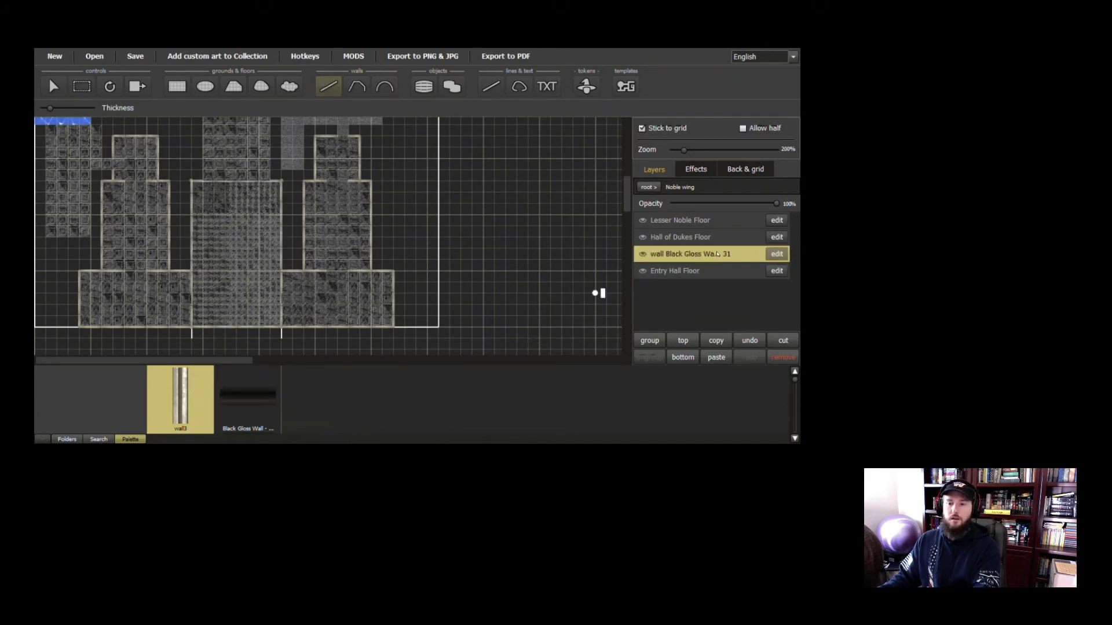
Group the Entry Hall's wall layer with the Entry Hall Floor and rename the group to Entry Hall
{"action": "left_click", "coordinate": [693, 272], "text": "shift"}
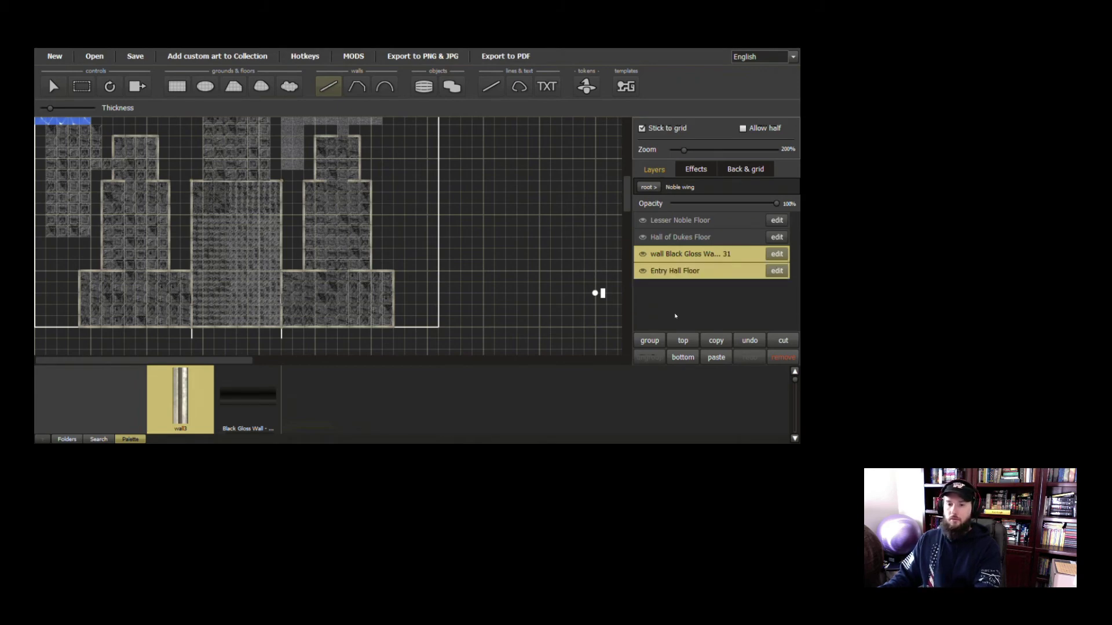
{"action": "left_click", "coordinate": [649, 341]}
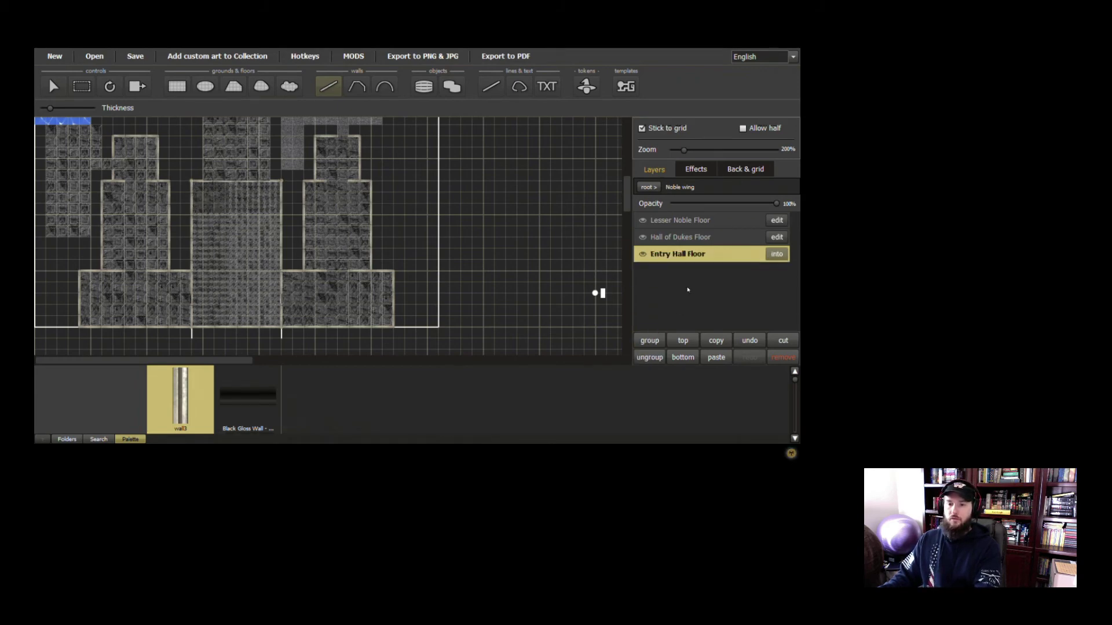
{"action": "double_click", "coordinate": [700, 255]}
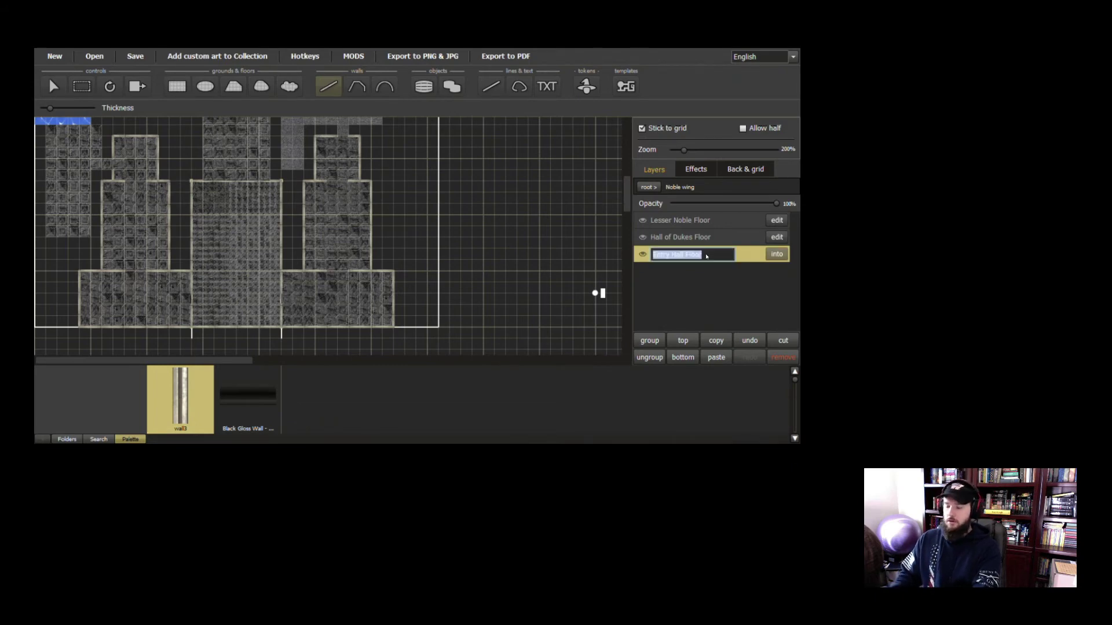
{"action": "left_click", "coordinate": [706, 256]}
{"action": "key", "text": "BackSpace"}
{"action": "key", "text": "BackSpace"}
{"action": "key", "text": "BackSpace"}
{"action": "key", "text": "BackSpace"}
{"action": "key", "text": "BackSpace"}
{"action": "key", "text": "BackSpace"}
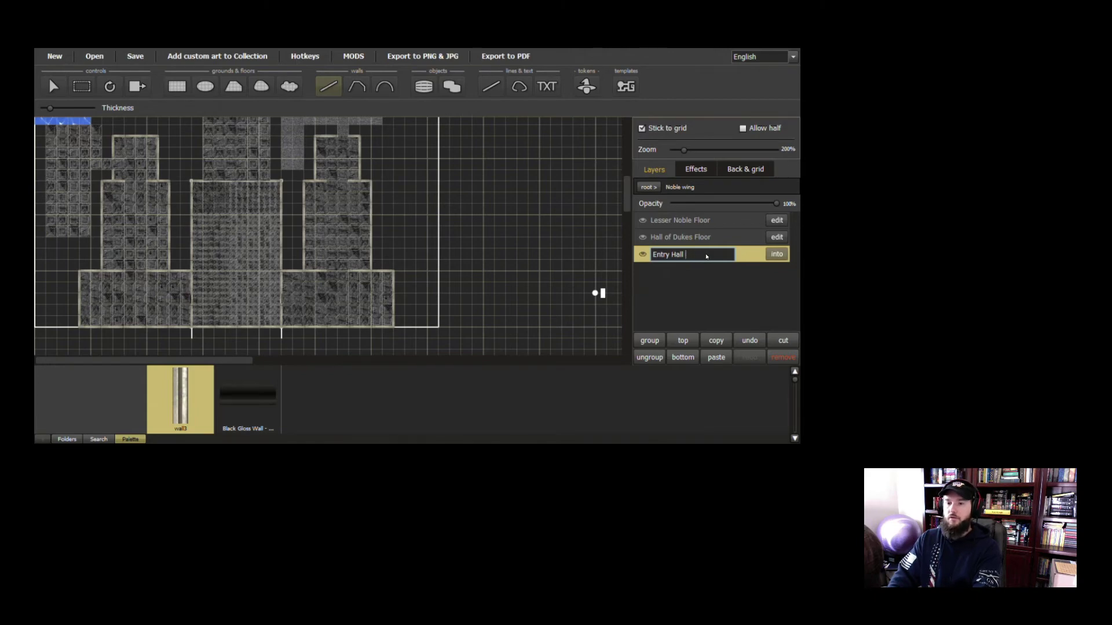
{"action": "key", "text": "Return"}
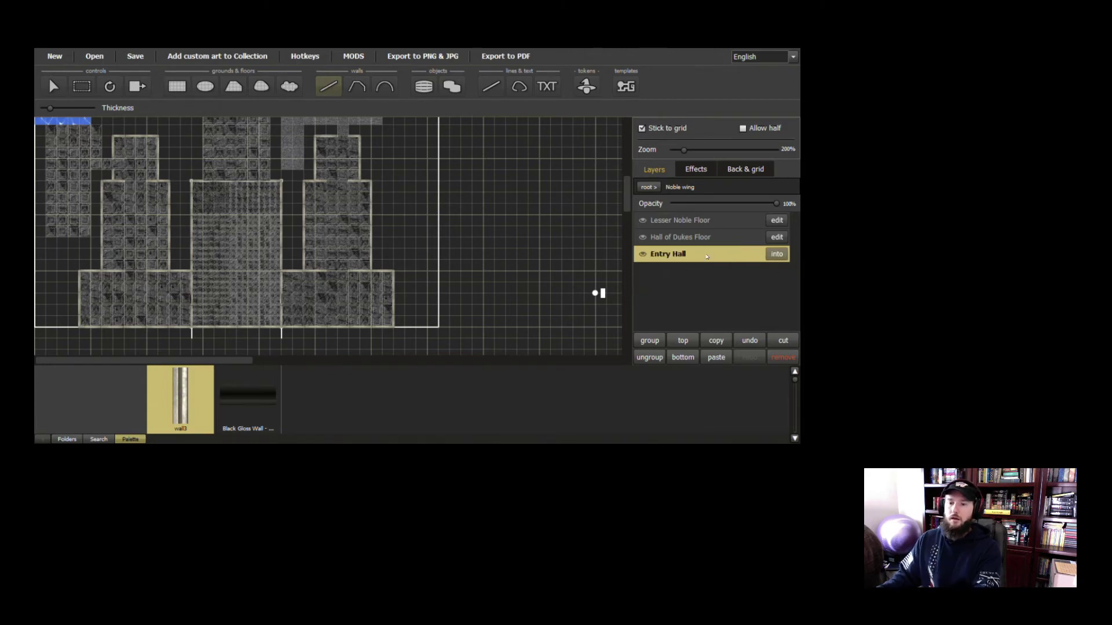
Inspect the Entry Hall group by toggling the visibility of its floor and wall layers, and return to the Noble wing
{"action": "left_click", "coordinate": [776, 253]}
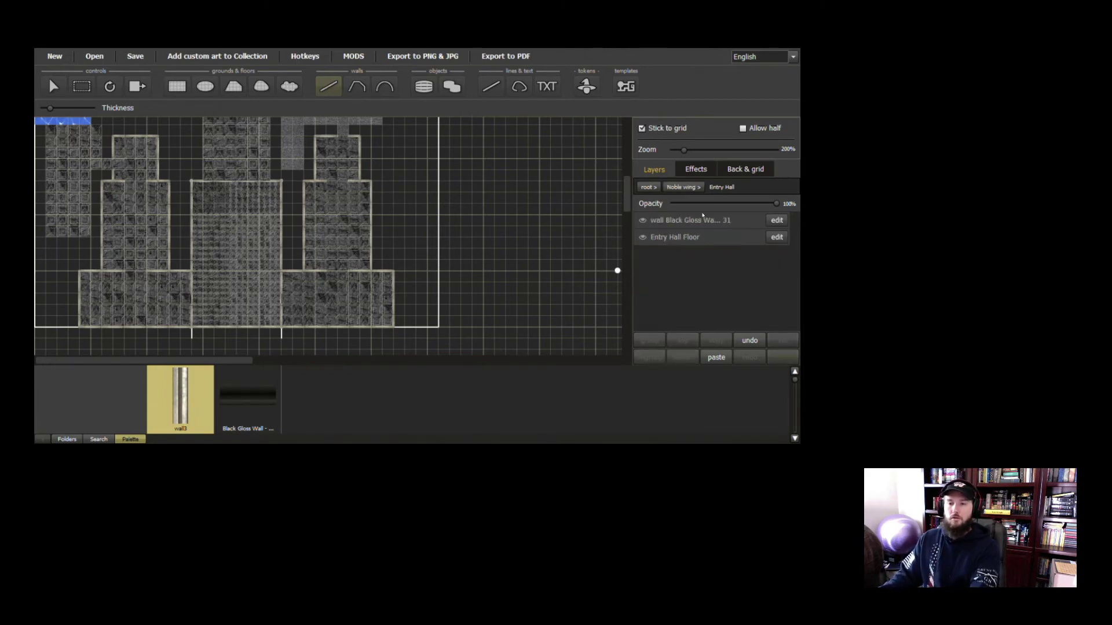
{"action": "left_click", "coordinate": [673, 238]}
{"action": "left_click", "coordinate": [642, 238]}
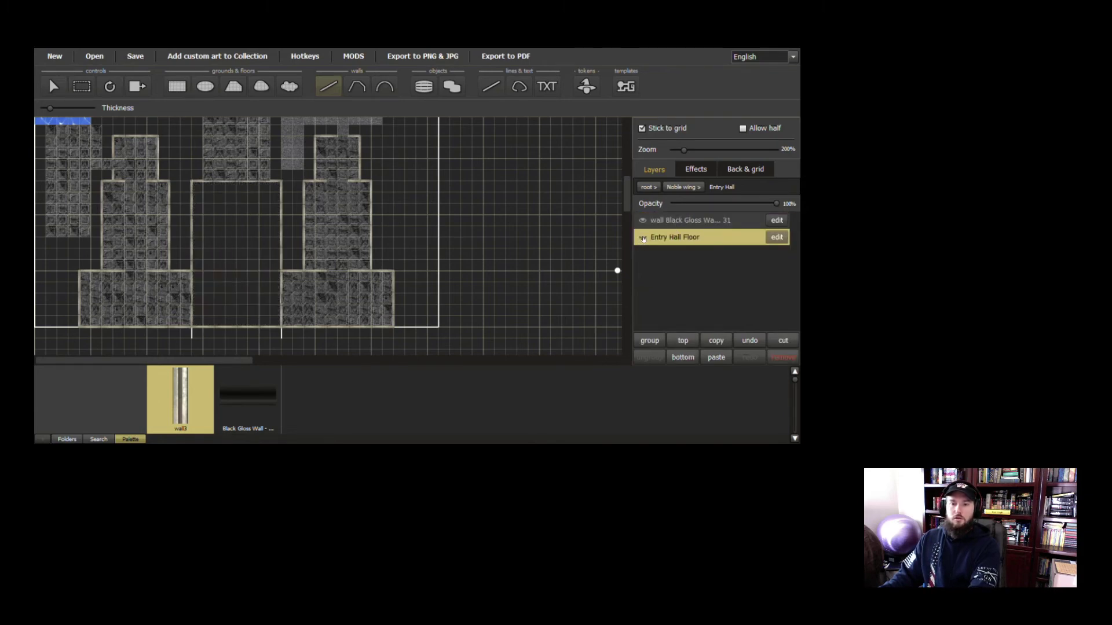
{"action": "left_click", "coordinate": [642, 238]}
{"action": "left_click", "coordinate": [643, 223]}
{"action": "left_click", "coordinate": [643, 223]}
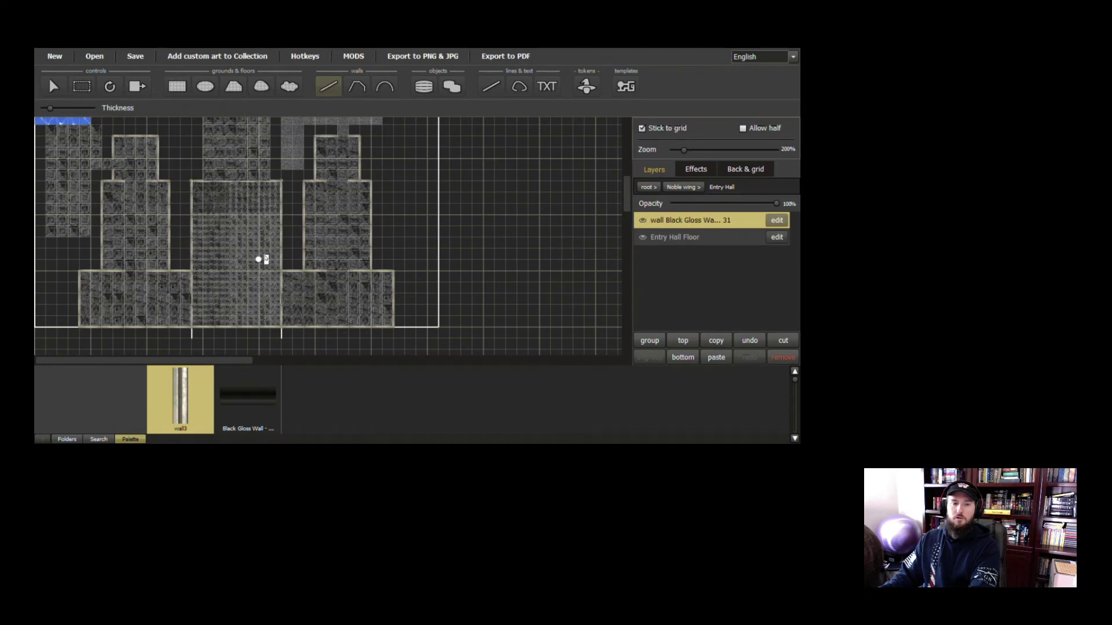
{"action": "scroll", "coordinate": [335, 283], "scroll_direction": "up", "scroll_amount": 2}
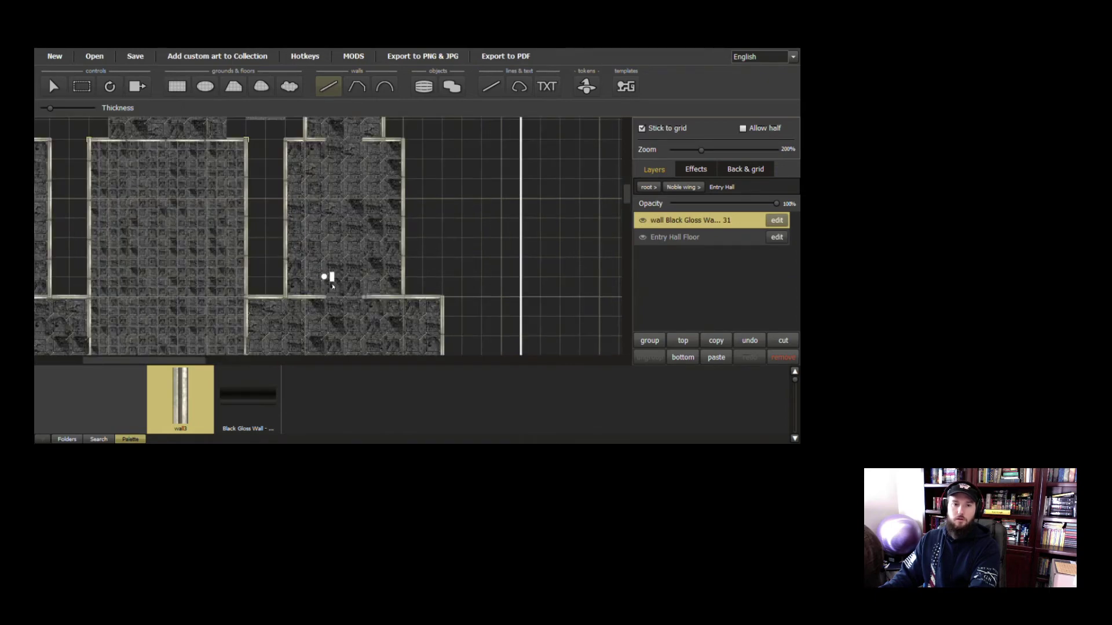
{"action": "scroll", "coordinate": [334, 284], "scroll_direction": "down", "scroll_amount": 2}
{"action": "left_click_drag", "start_coordinate": [277, 239], "coordinate": [278, 295]}
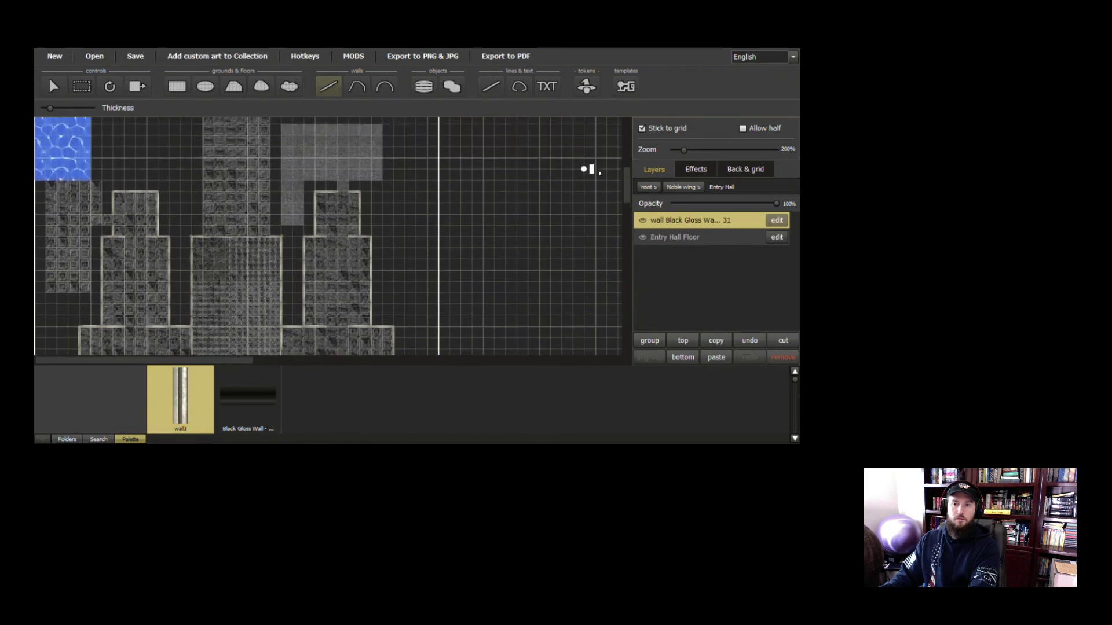
{"action": "left_click", "coordinate": [683, 187]}
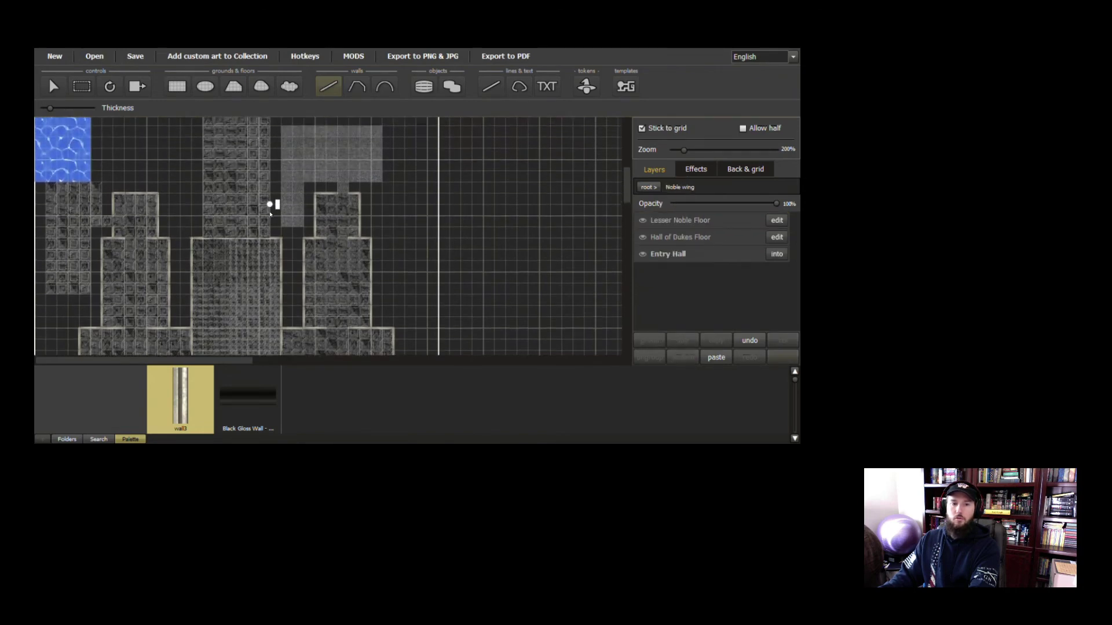
Add a wall around the Hall of Dukes Floor and group the wall with that floor
{"action": "left_click_drag", "start_coordinate": [270, 215], "coordinate": [302, 246]}
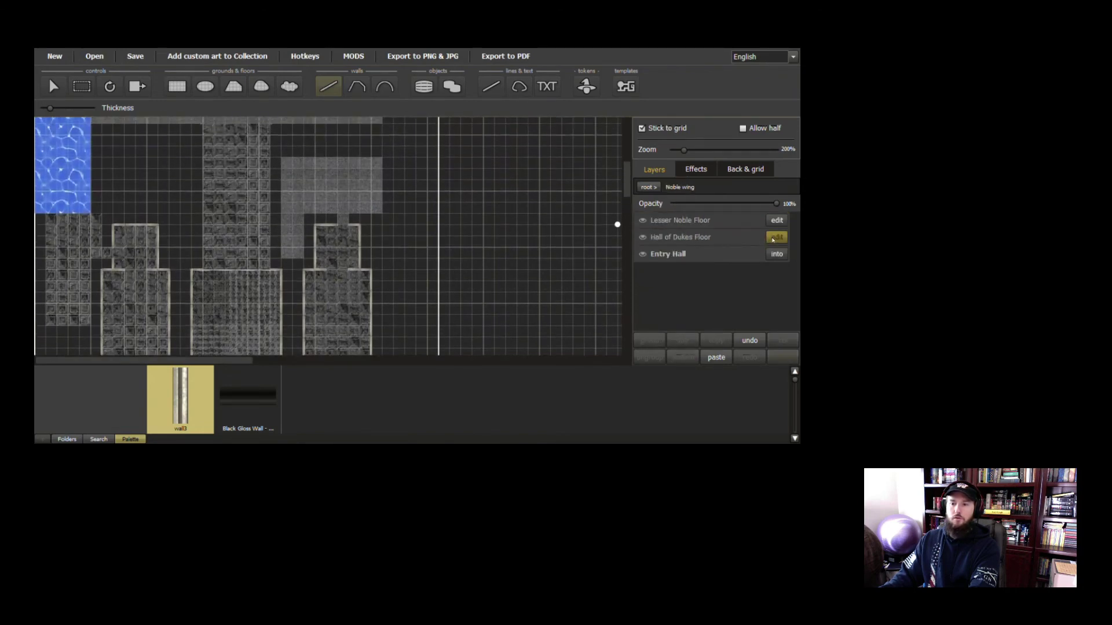
{"action": "left_click", "coordinate": [689, 237]}
{"action": "right_click", "coordinate": [691, 238]}
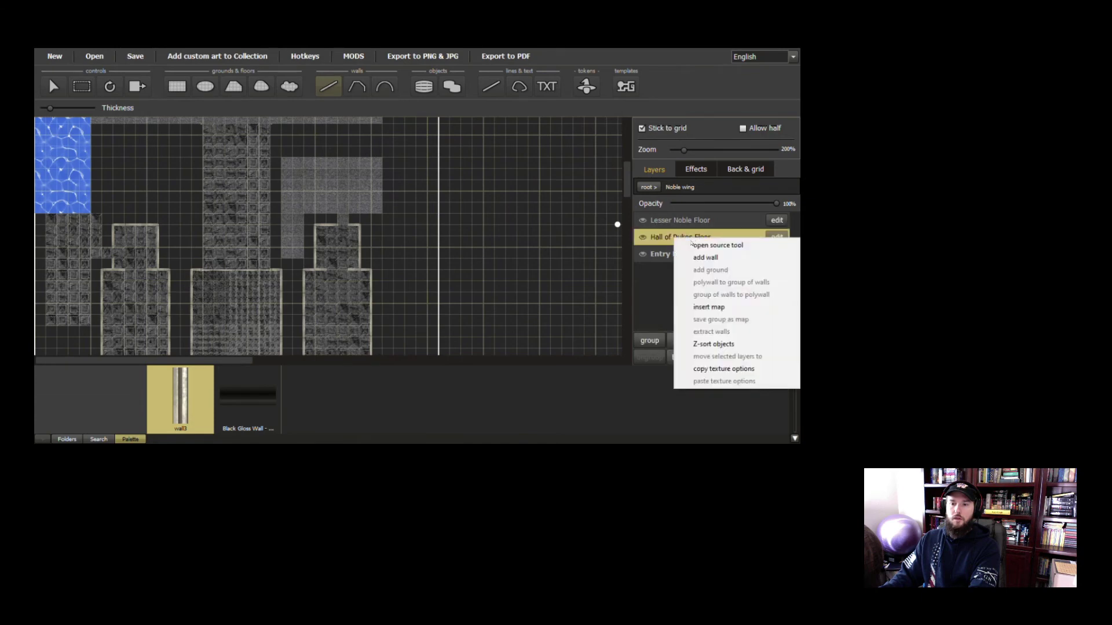
{"action": "left_click", "coordinate": [703, 257]}
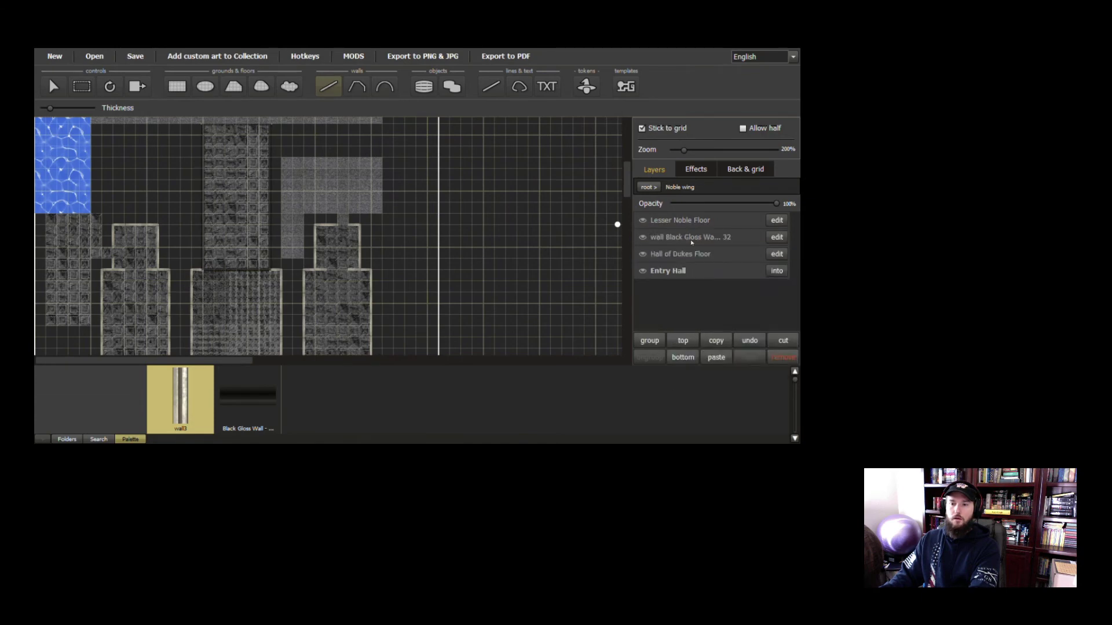
{"action": "left_click", "coordinate": [691, 241]}
{"action": "left_click", "coordinate": [689, 255], "text": "ctrl"}
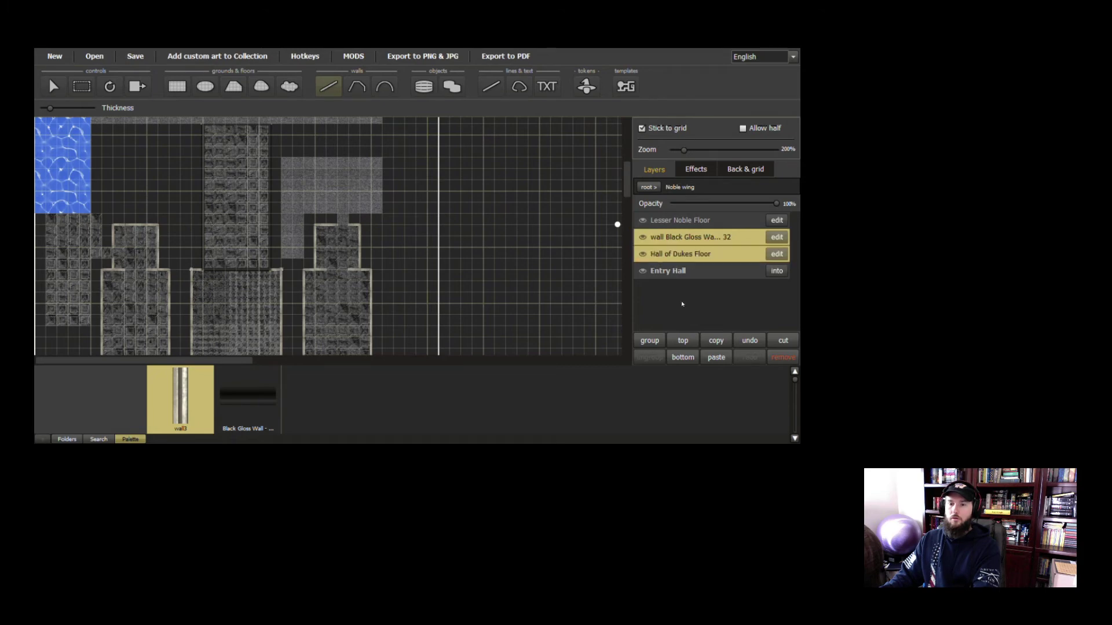
{"action": "left_click", "coordinate": [649, 340]}
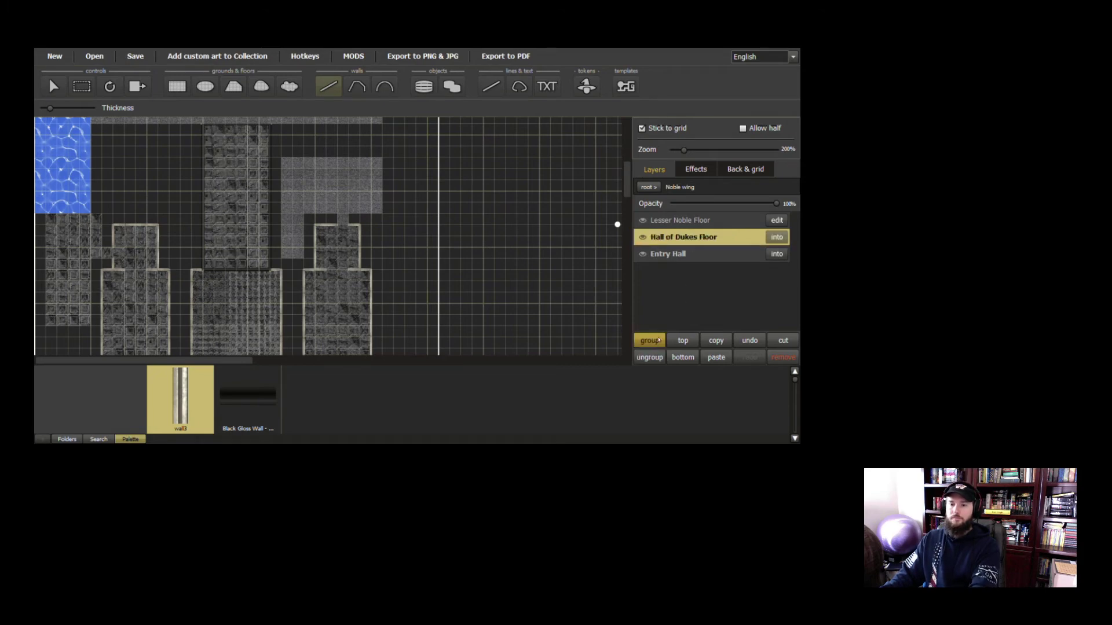
Rename the new Hall of Dukes Floor group to Hall of Dukes
{"action": "double_click", "coordinate": [716, 239]}
{"action": "key", "text": "Return"}
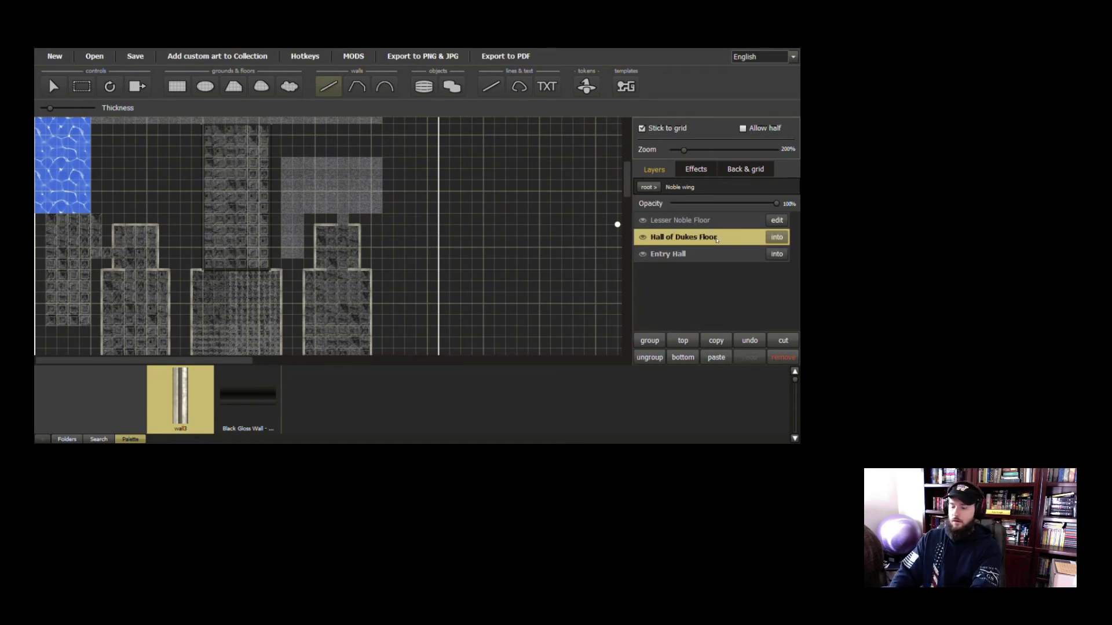
{"action": "double_click", "coordinate": [711, 238]}
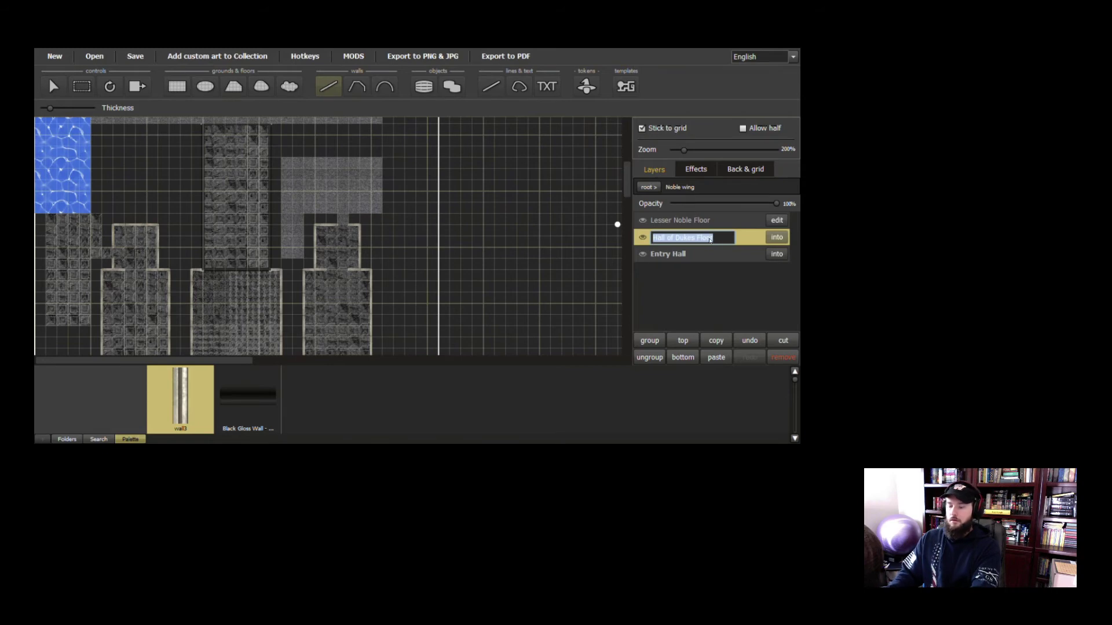
{"action": "left_click", "coordinate": [711, 239]}
{"action": "key", "text": "BackSpace"}
{"action": "key", "text": "BackSpace"}
{"action": "key", "text": "BackSpace"}
{"action": "key", "text": "BackSpace"}
{"action": "key", "text": "BackSpace"}
{"action": "key", "text": "BackSpace"}
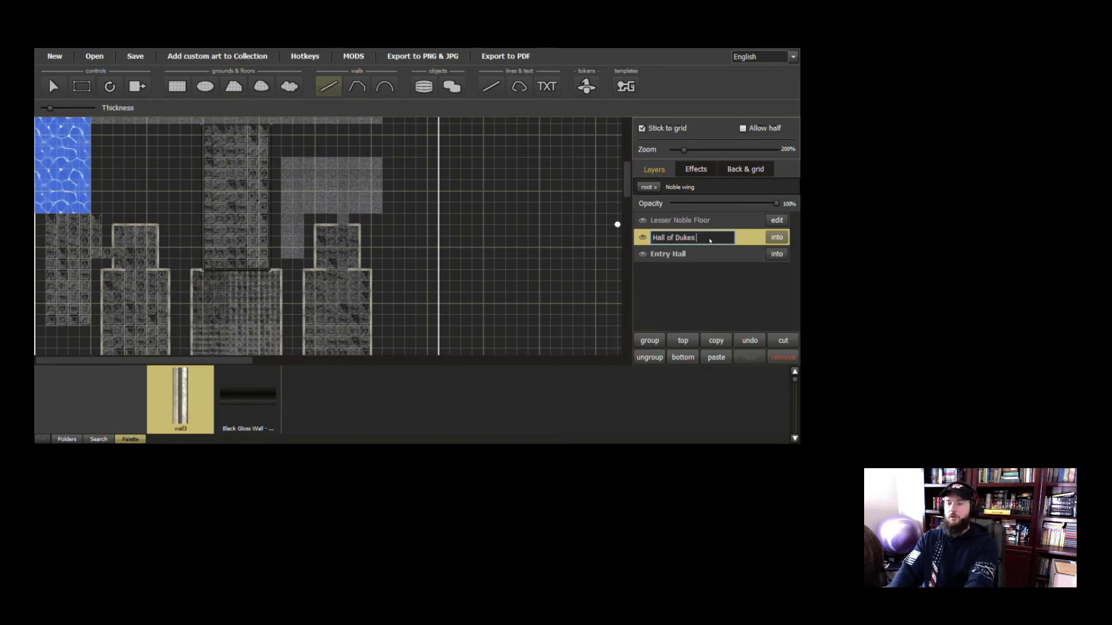
{"action": "key", "text": "Return"}
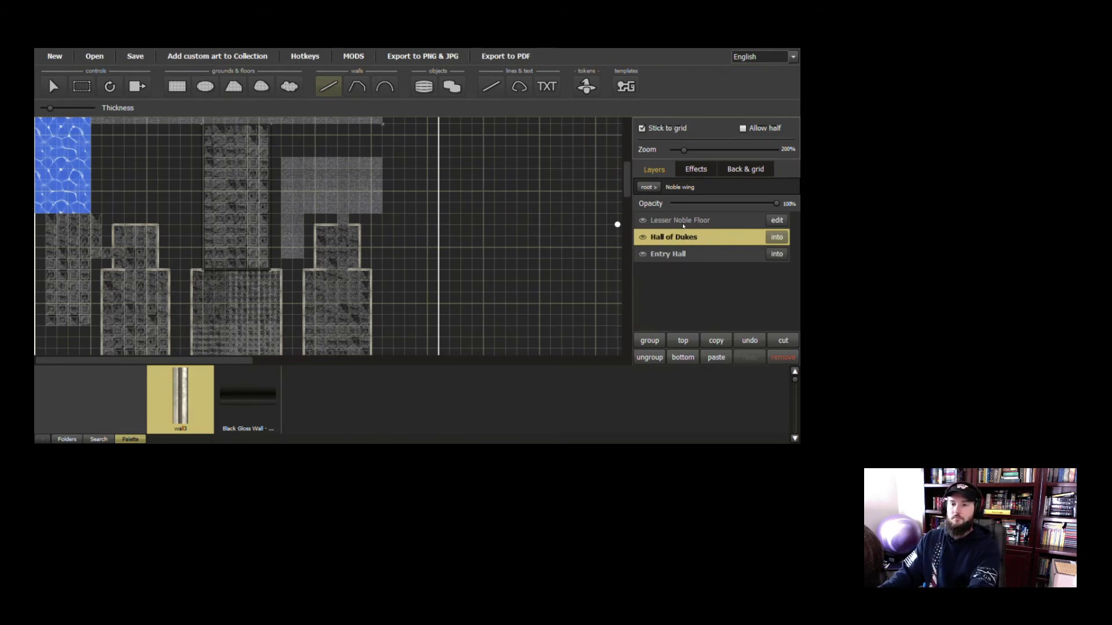
Add a wall around the Lesser Noble Floor and group the wall with that floor
{"action": "left_click", "coordinate": [683, 225]}
{"action": "right_click", "coordinate": [681, 229]}
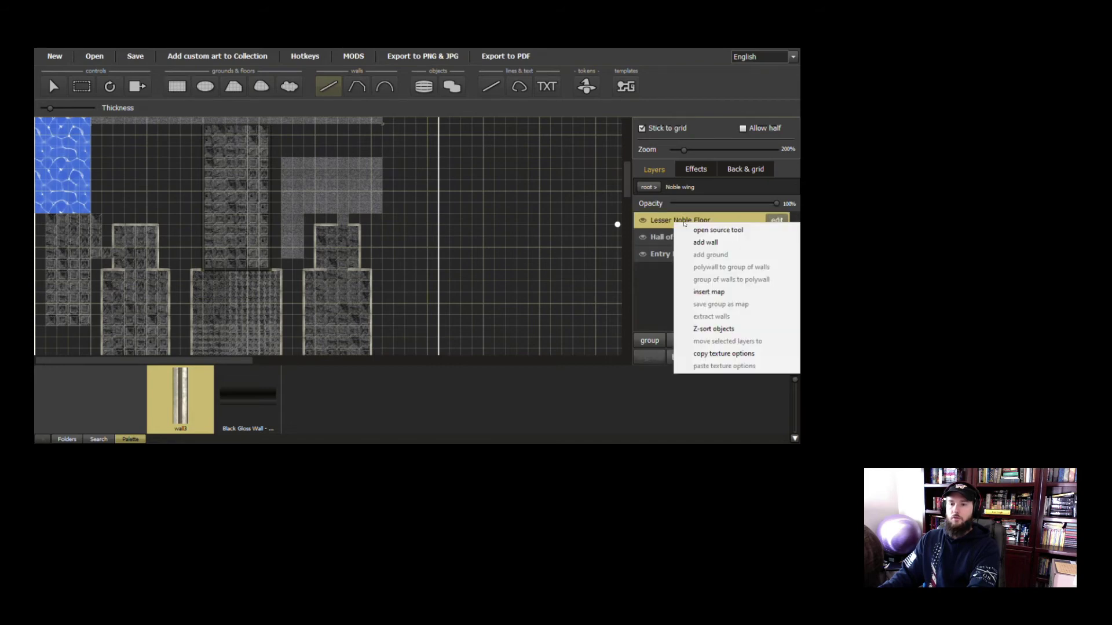
{"action": "left_click", "coordinate": [701, 243]}
{"action": "left_click", "coordinate": [697, 223]}
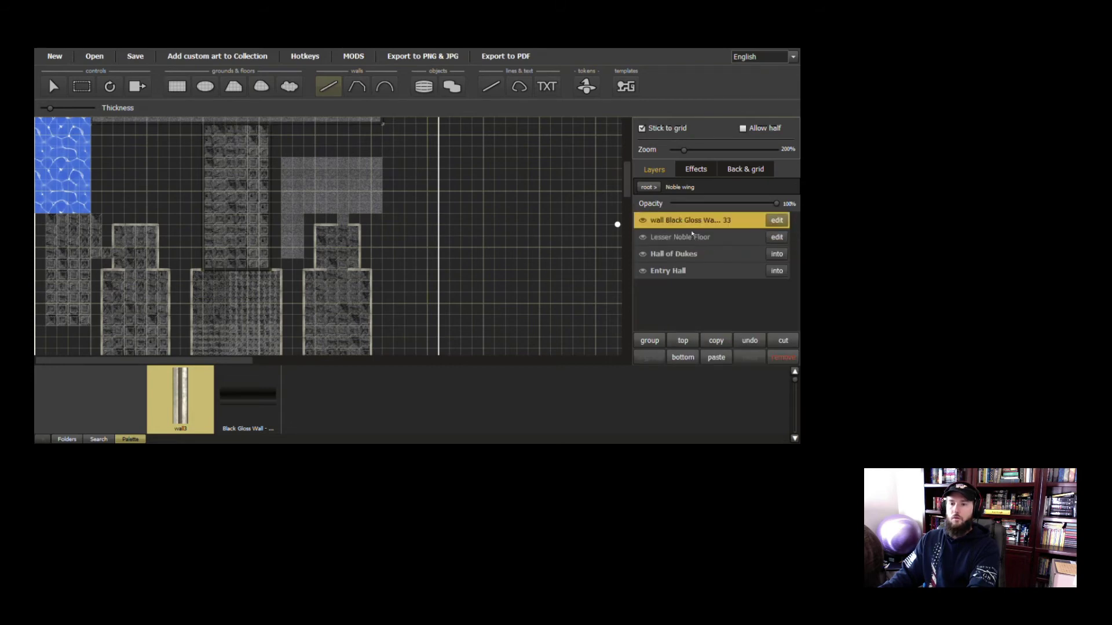
{"action": "left_click", "coordinate": [694, 234]}
{"action": "left_click", "coordinate": [703, 231], "text": "ctrl"}
{"action": "left_click", "coordinate": [703, 225], "text": "ctrl"}
{"action": "left_click", "coordinate": [705, 233], "text": "ctrl"}
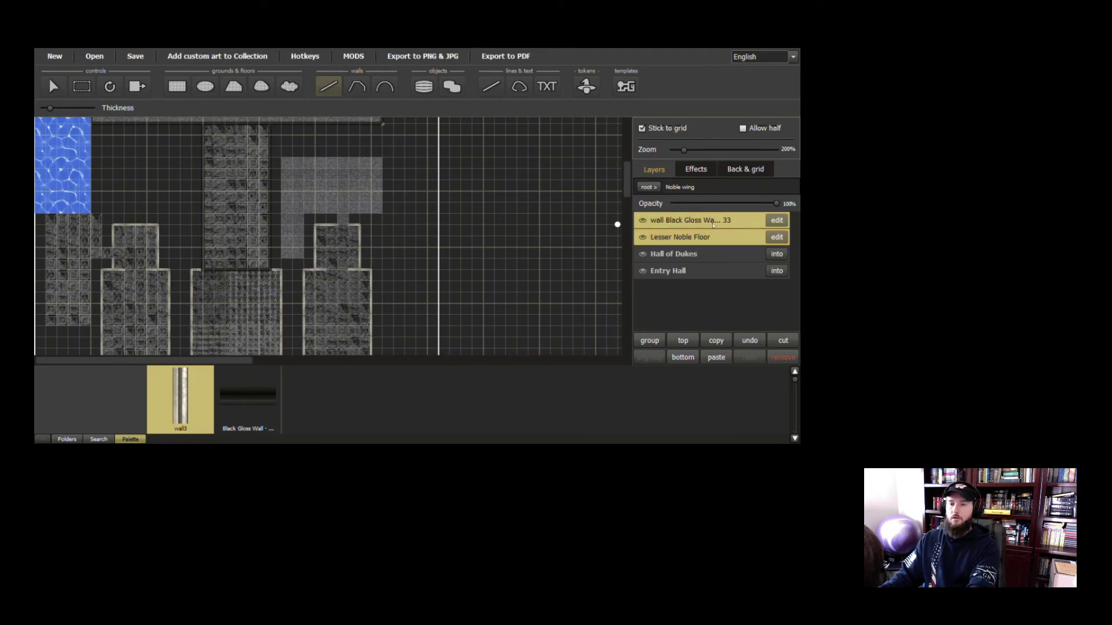
{"action": "left_click", "coordinate": [649, 340]}
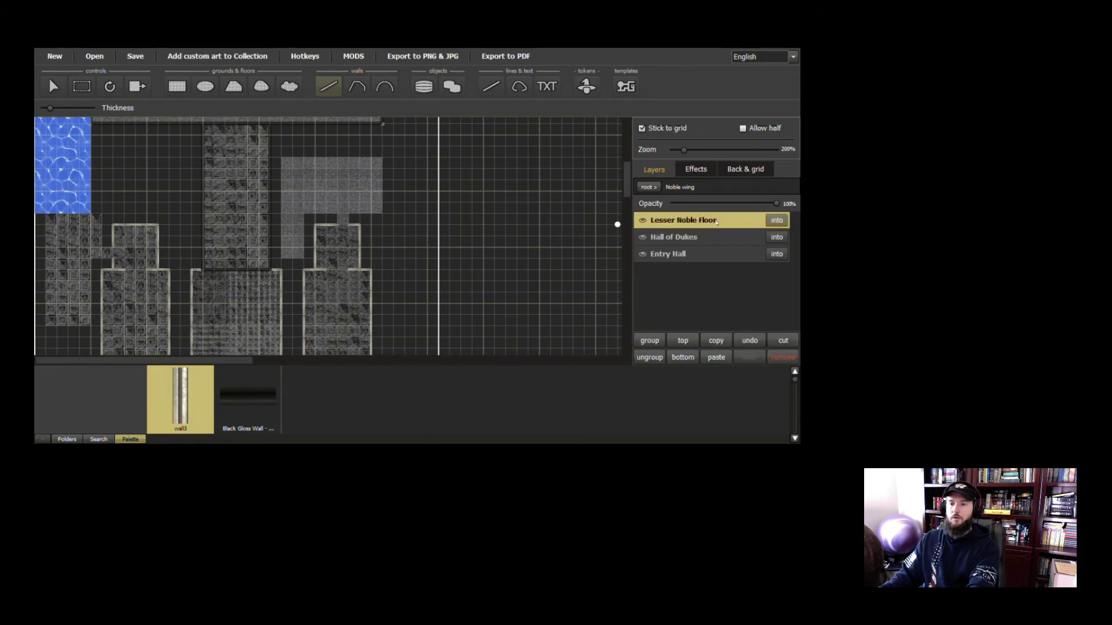
Rename the new Lesser Noble Floor group to Lesser Noble
{"action": "double_click", "coordinate": [716, 223]}
{"action": "left_click", "coordinate": [716, 222]}
{"action": "double_click", "coordinate": [716, 222]}
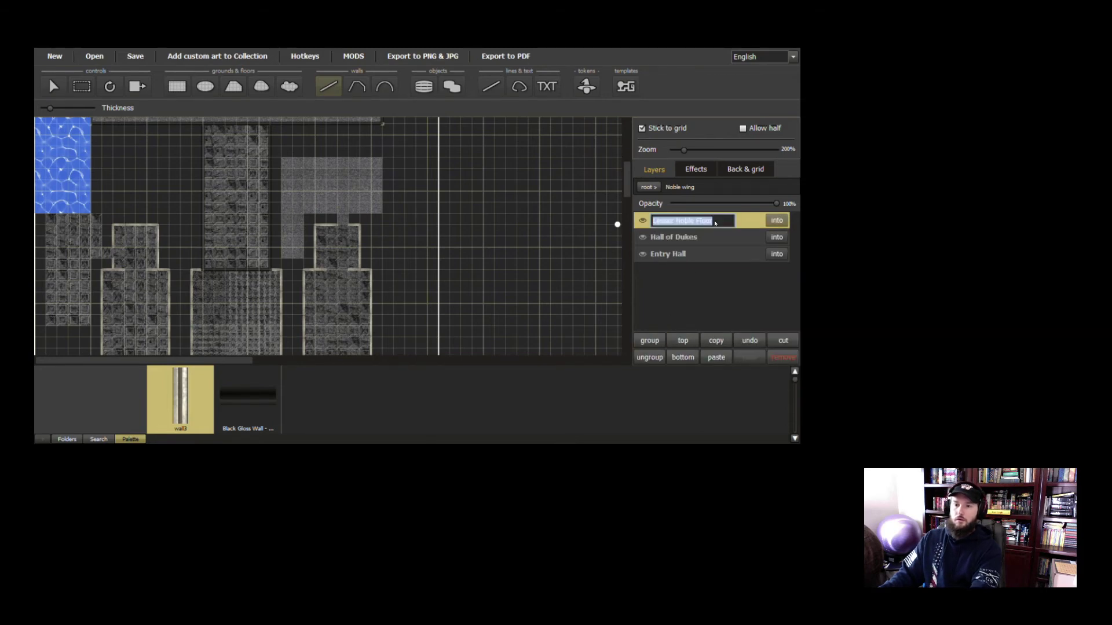
{"action": "left_click", "coordinate": [715, 221]}
{"action": "key", "text": "BackSpace"}
{"action": "key", "text": "BackSpace"}
{"action": "key", "text": "BackSpace"}
{"action": "key", "text": "BackSpace"}
{"action": "key", "text": "BackSpace"}
{"action": "key", "text": "BackSpace"}
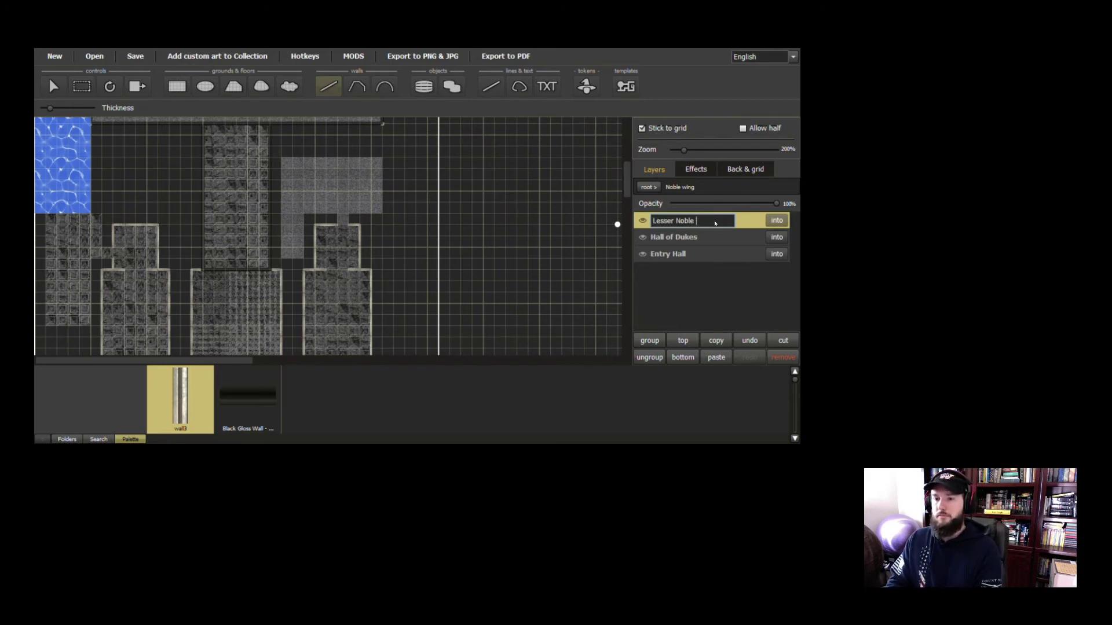
{"action": "key", "text": "Return"}
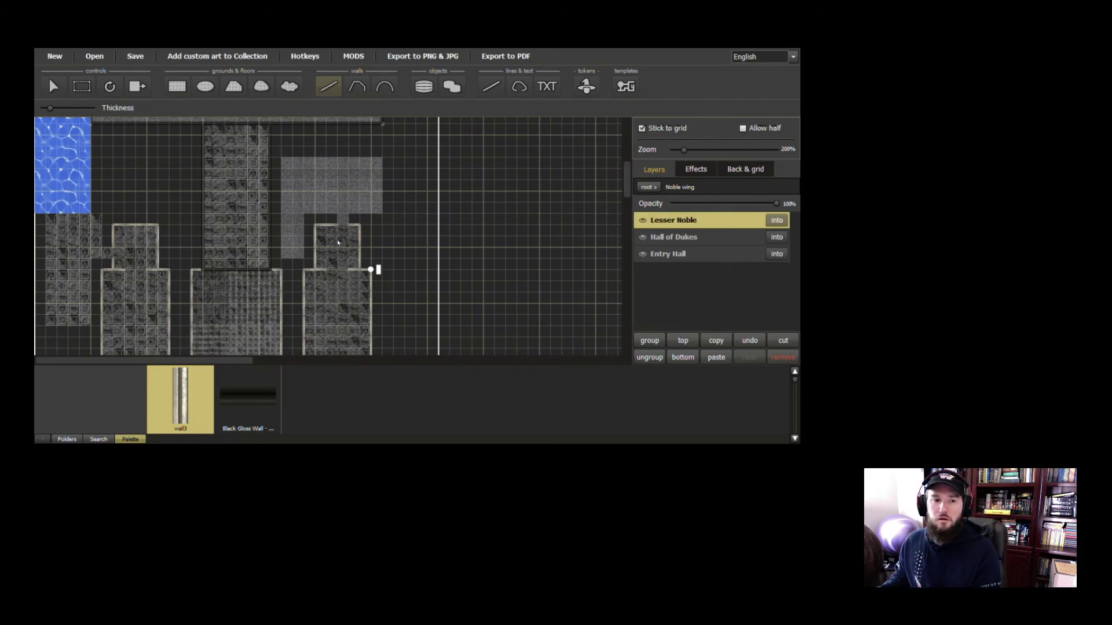
Open the Hall of Dukes group and fill its wall layer with the wall3 texture
{"action": "scroll", "coordinate": [283, 202], "scroll_direction": "up", "scroll_amount": 3}
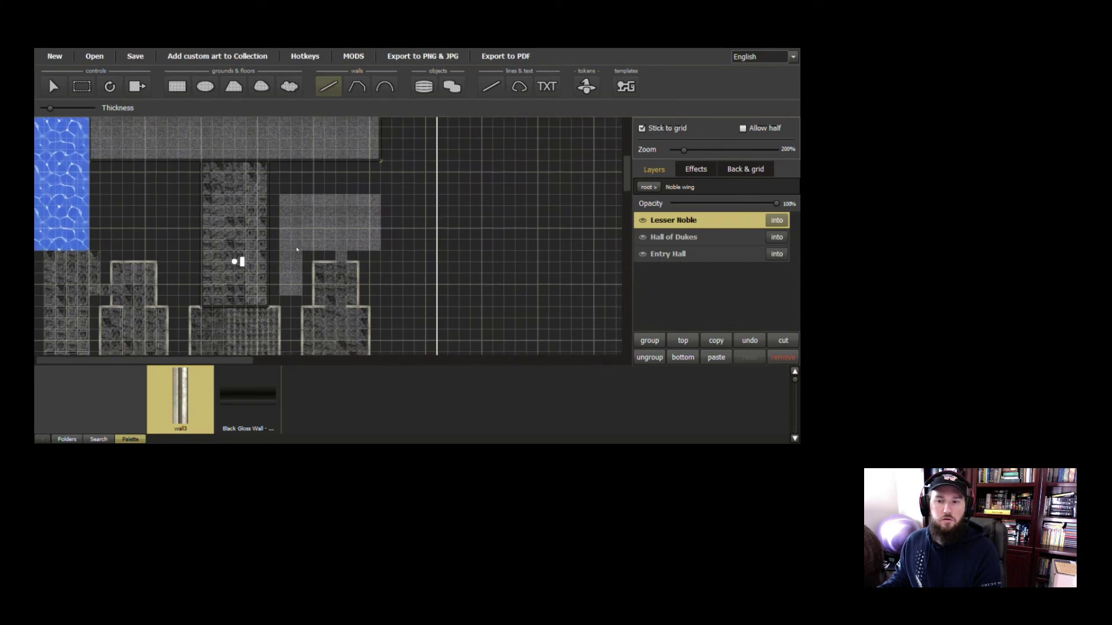
{"action": "left_click", "coordinate": [674, 236]}
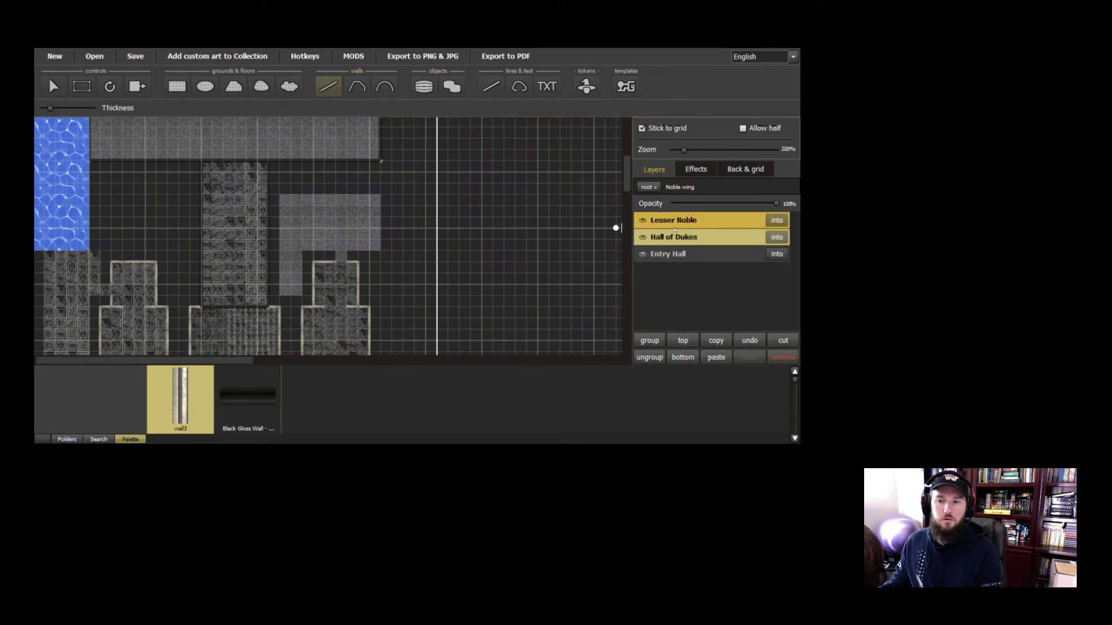
{"action": "left_click", "coordinate": [678, 223], "text": "shift"}
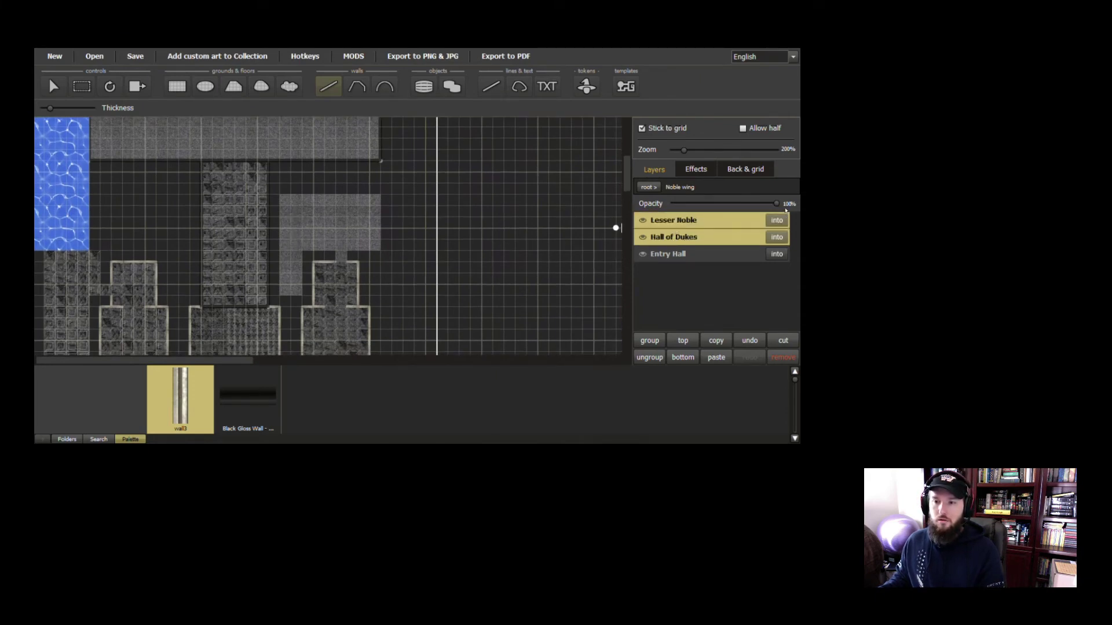
{"action": "left_click", "coordinate": [777, 237]}
{"action": "left_click", "coordinate": [738, 223]}
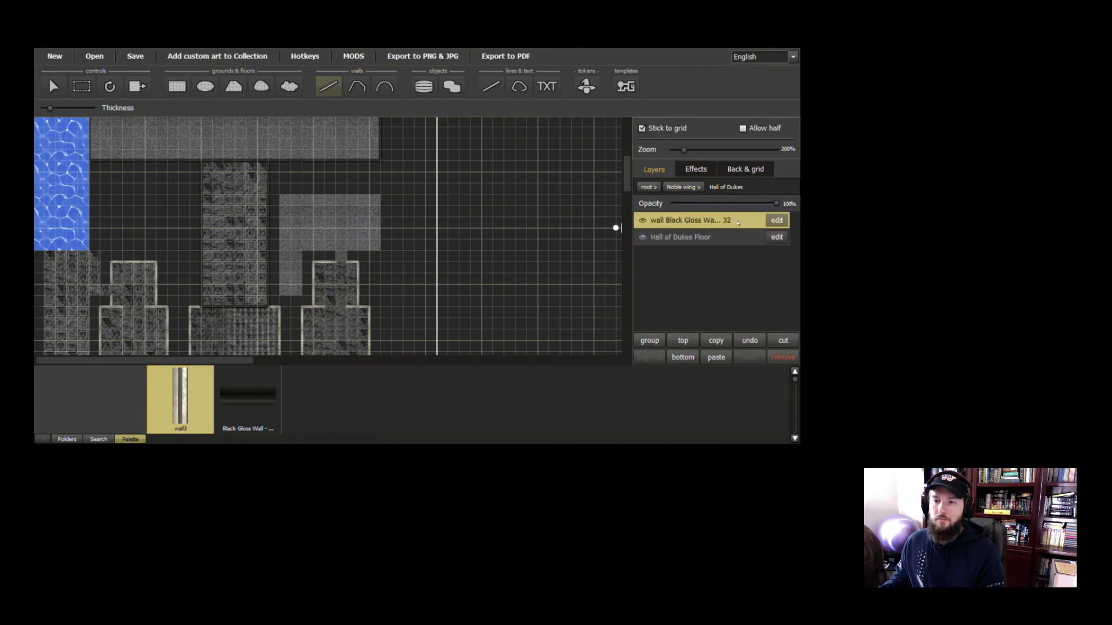
{"action": "left_click", "coordinate": [185, 403]}
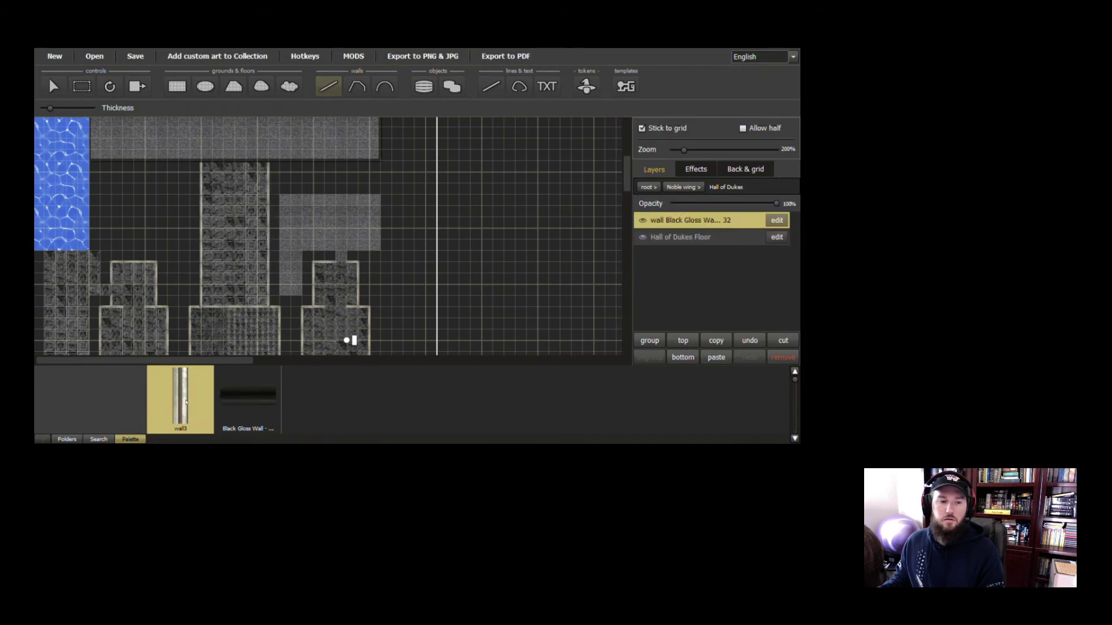
Open the Lesser Noble group and fill its wall layer with the wall3 texture
{"action": "left_click", "coordinate": [682, 187]}
{"action": "left_click", "coordinate": [697, 221]}
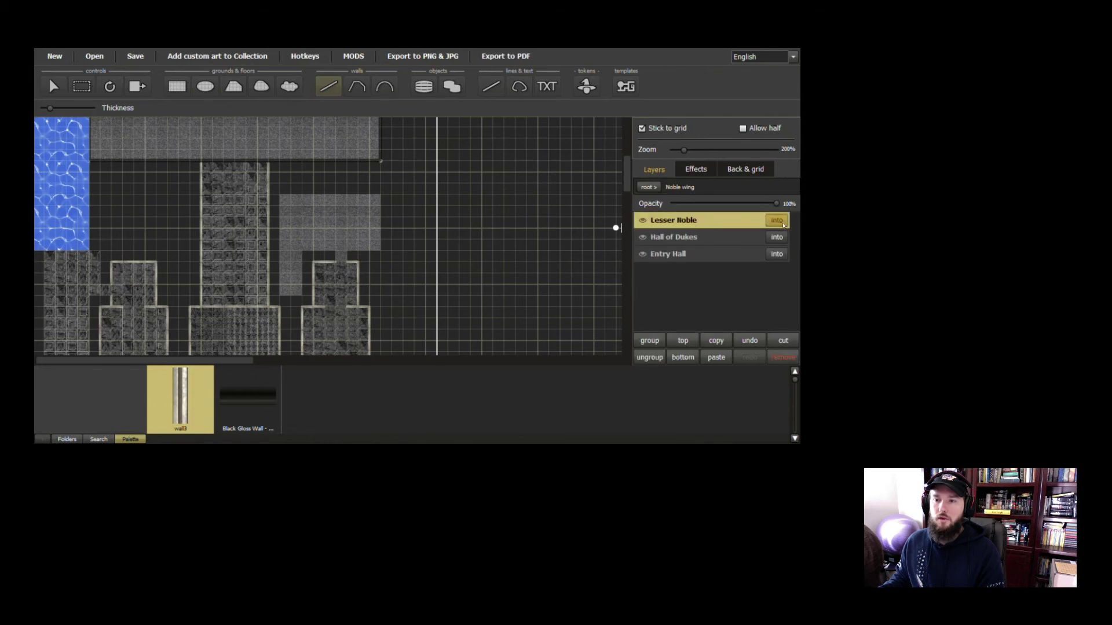
{"action": "double_click", "coordinate": [704, 221]}
{"action": "left_click", "coordinate": [714, 221]}
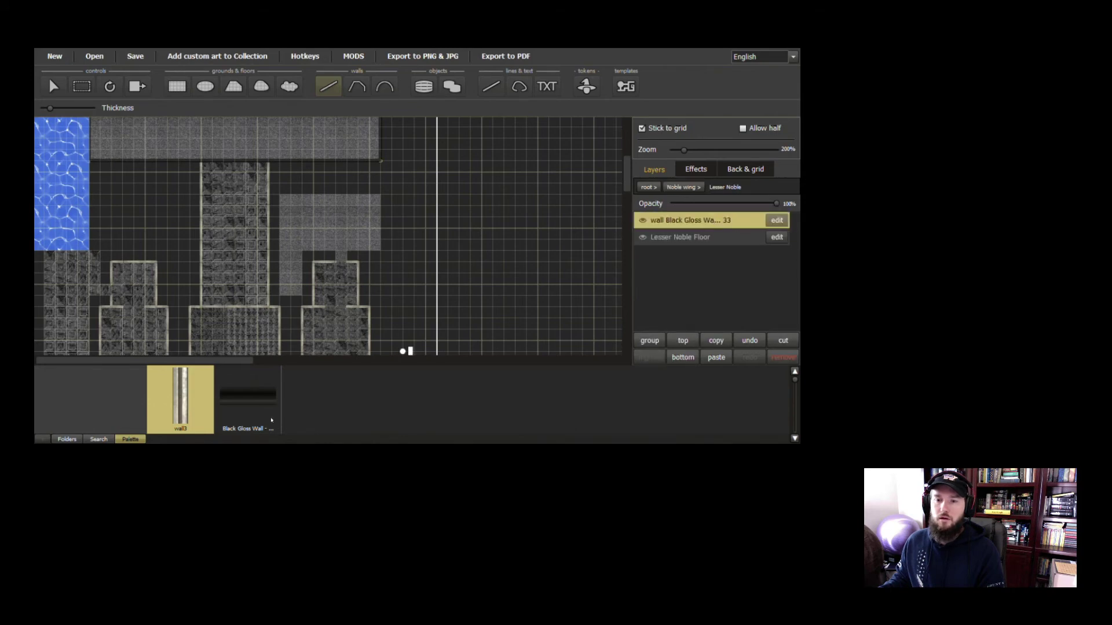
{"action": "right_click", "coordinate": [210, 414]}
{"action": "left_click", "coordinate": [238, 393]}
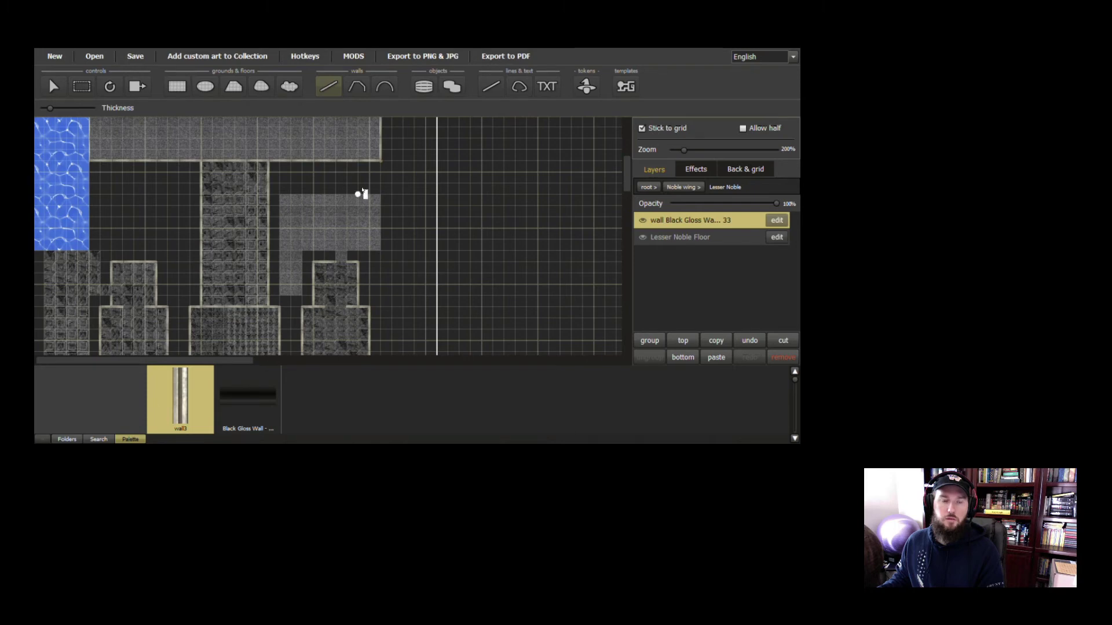
Return to the root layer level and open the Warrior Wing group
{"action": "scroll", "coordinate": [375, 186], "scroll_direction": "up", "scroll_amount": 2}
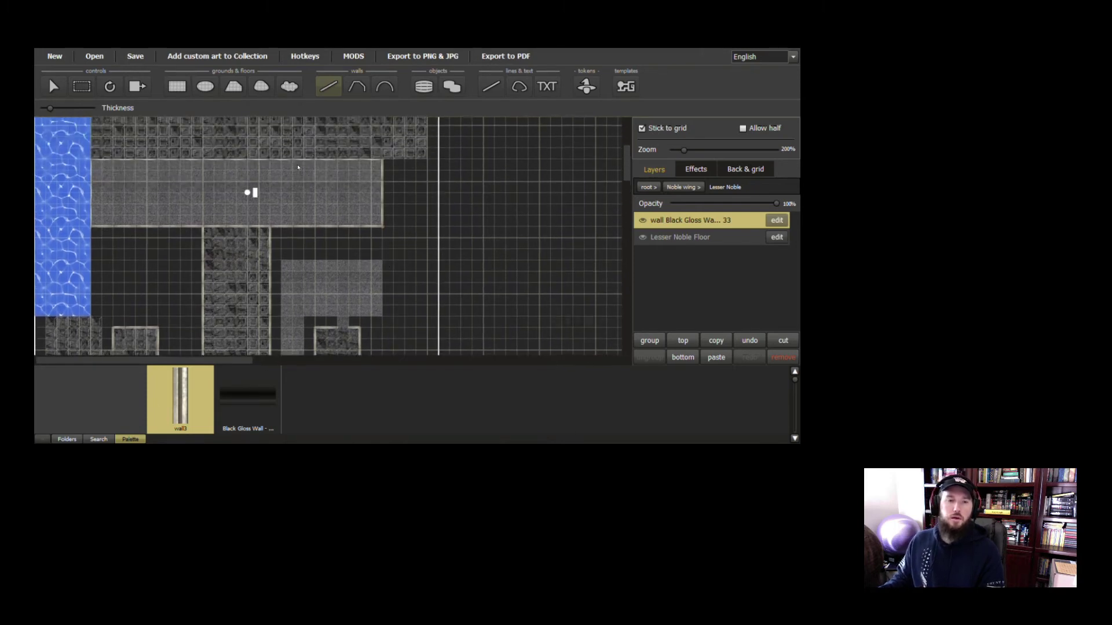
{"action": "scroll", "coordinate": [384, 159], "scroll_direction": "up", "scroll_amount": 2}
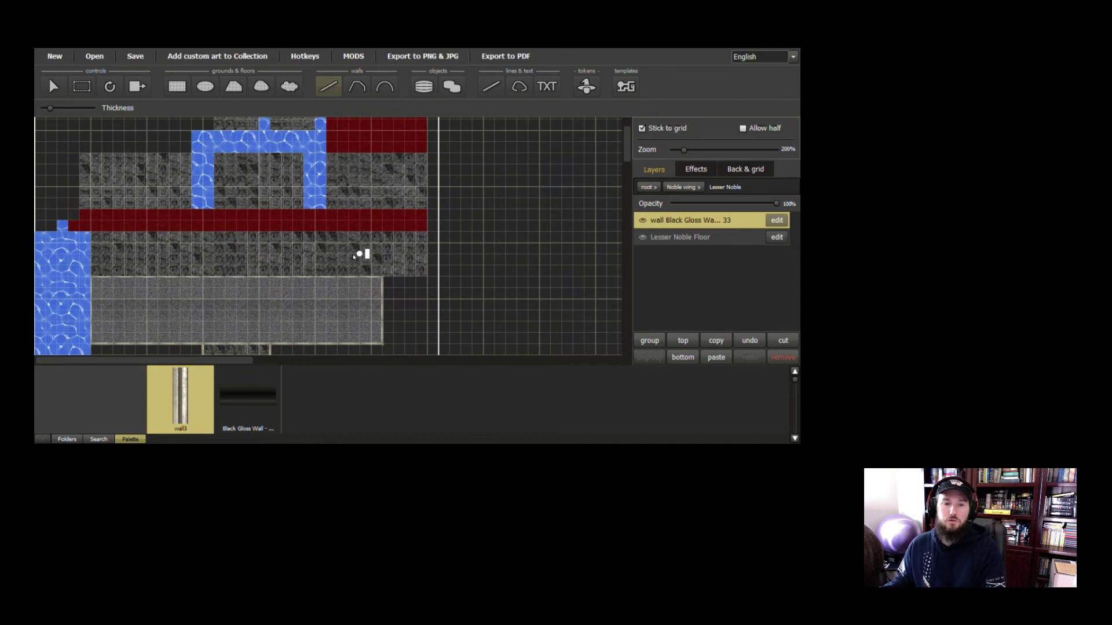
{"action": "scroll", "coordinate": [362, 254], "scroll_direction": "down", "scroll_amount": 5}
{"action": "scroll", "coordinate": [373, 235], "scroll_direction": "down", "scroll_amount": 2}
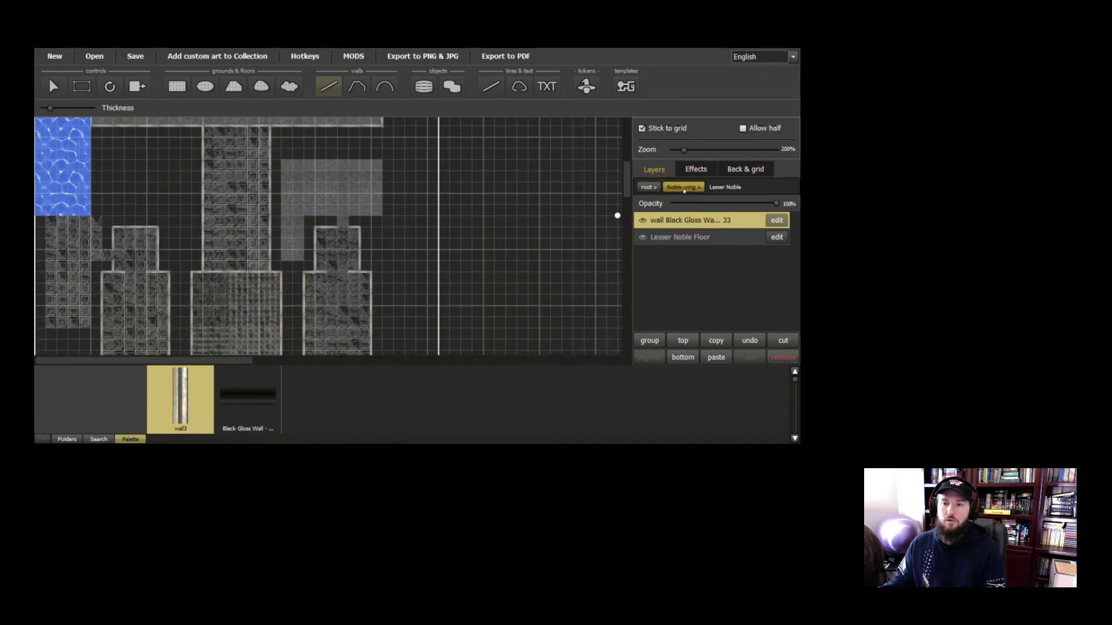
{"action": "left_click", "coordinate": [647, 187]}
{"action": "left_click", "coordinate": [677, 219]}
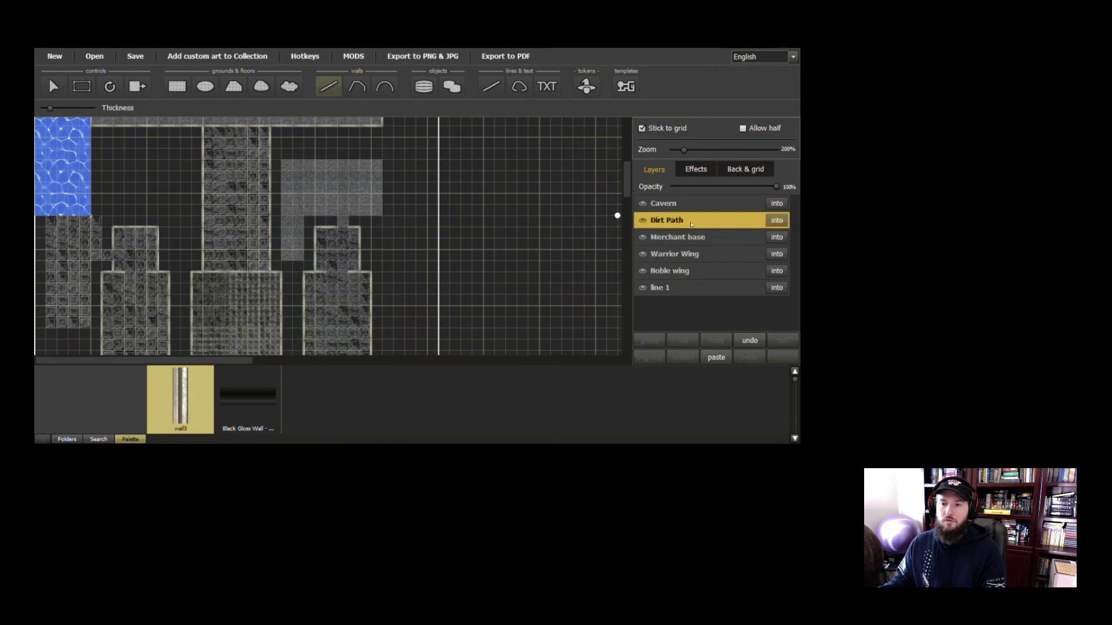
{"action": "left_click", "coordinate": [698, 255]}
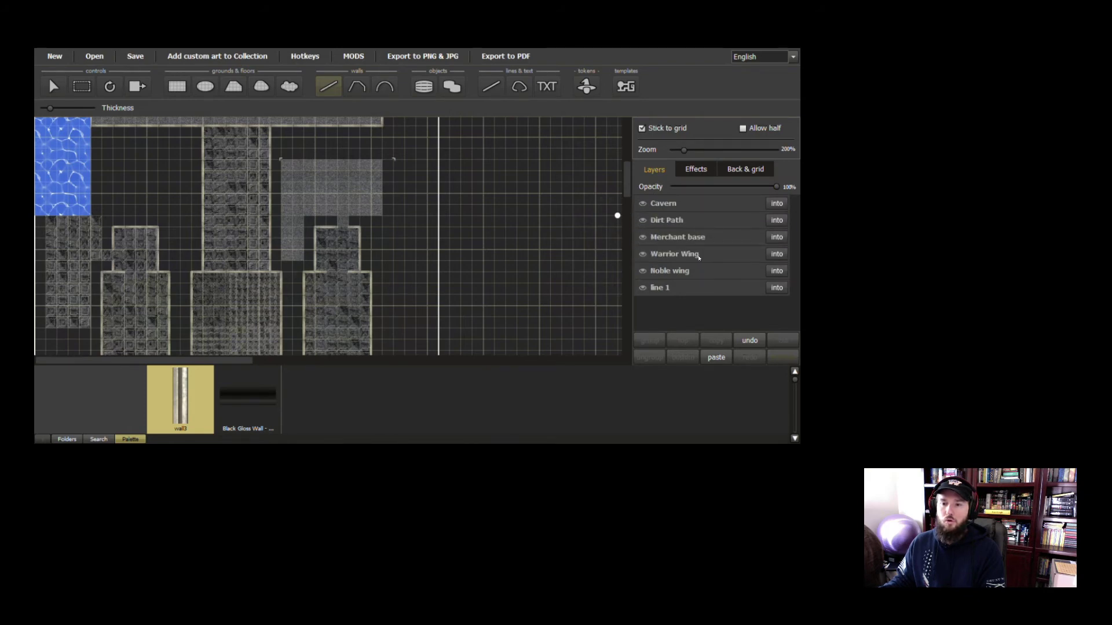
{"action": "left_click", "coordinate": [777, 254]}
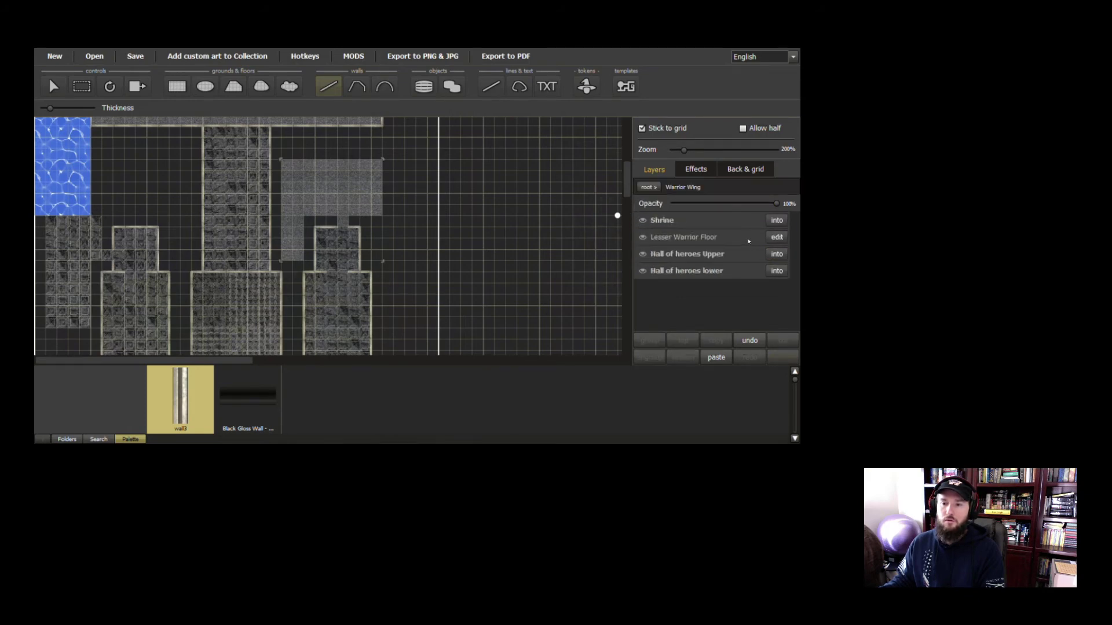
Look inside the Shrine group and return to the Warrior Wing level
{"action": "left_click", "coordinate": [751, 242]}
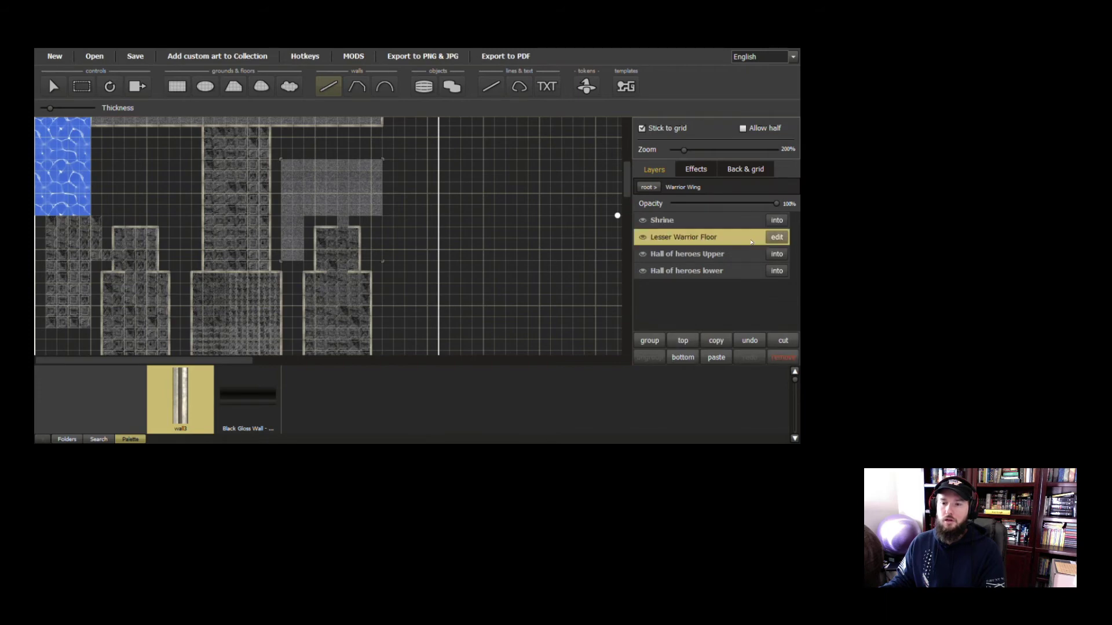
{"action": "left_click", "coordinate": [700, 222]}
{"action": "double_click", "coordinate": [676, 224]}
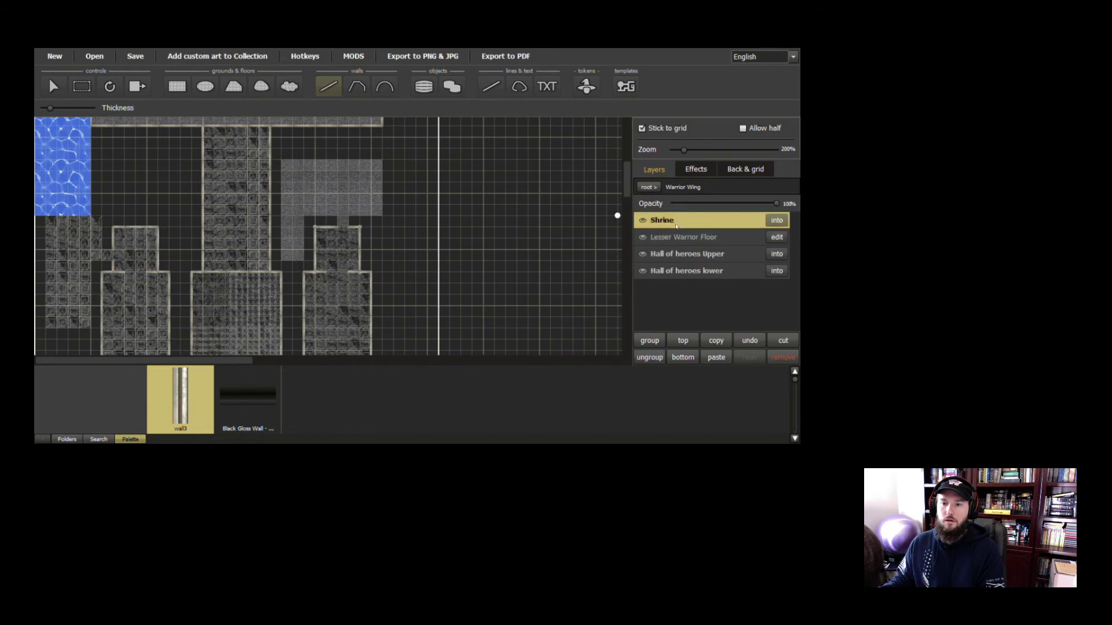
{"action": "left_click", "coordinate": [777, 220]}
{"action": "left_click", "coordinate": [680, 188]}
{"action": "left_click", "coordinate": [702, 241]}
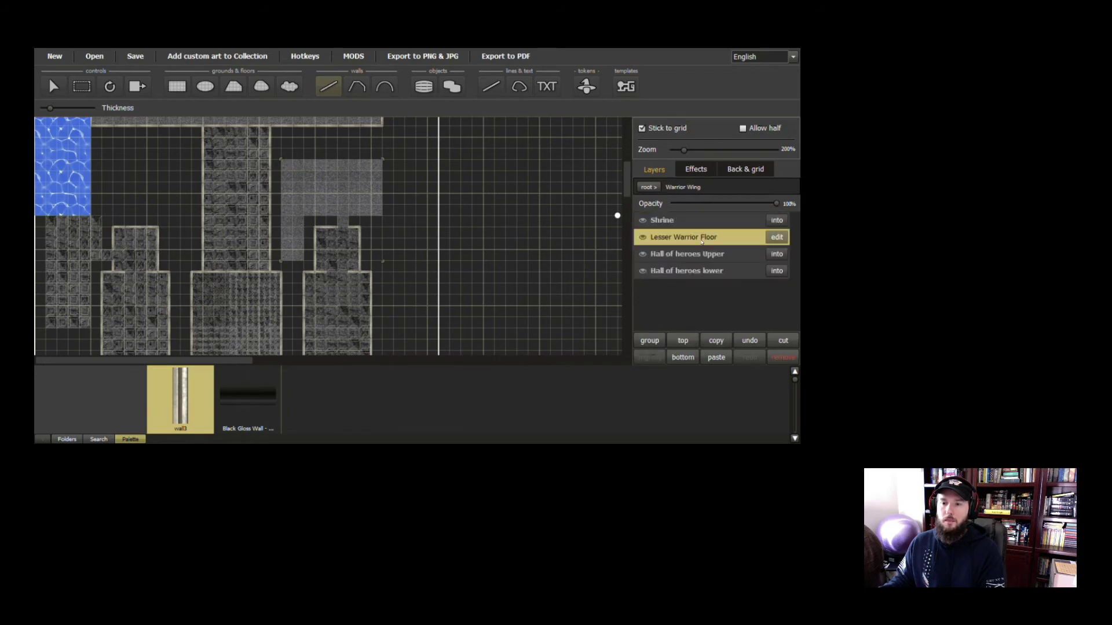
{"action": "right_click", "coordinate": [686, 238]}
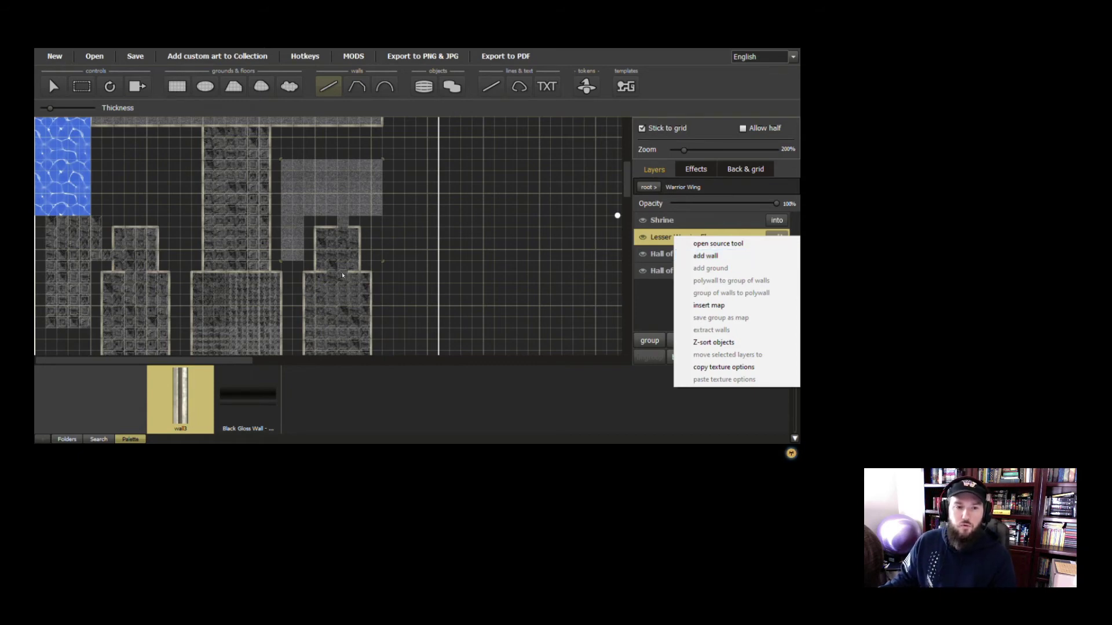
{"action": "left_click", "coordinate": [696, 256]}
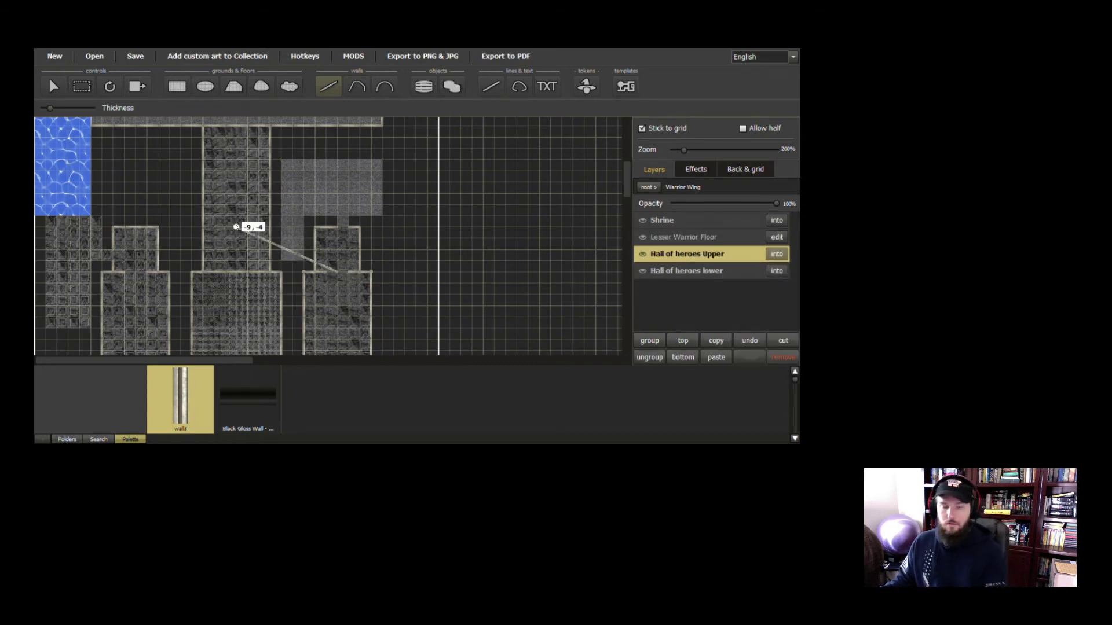
{"action": "key", "text": "Escape"}
Add a wall around the Lesser Warrior Floor in the Warrior Wing group
{"action": "scroll", "coordinate": [232, 186], "scroll_direction": "up", "scroll_amount": 2}
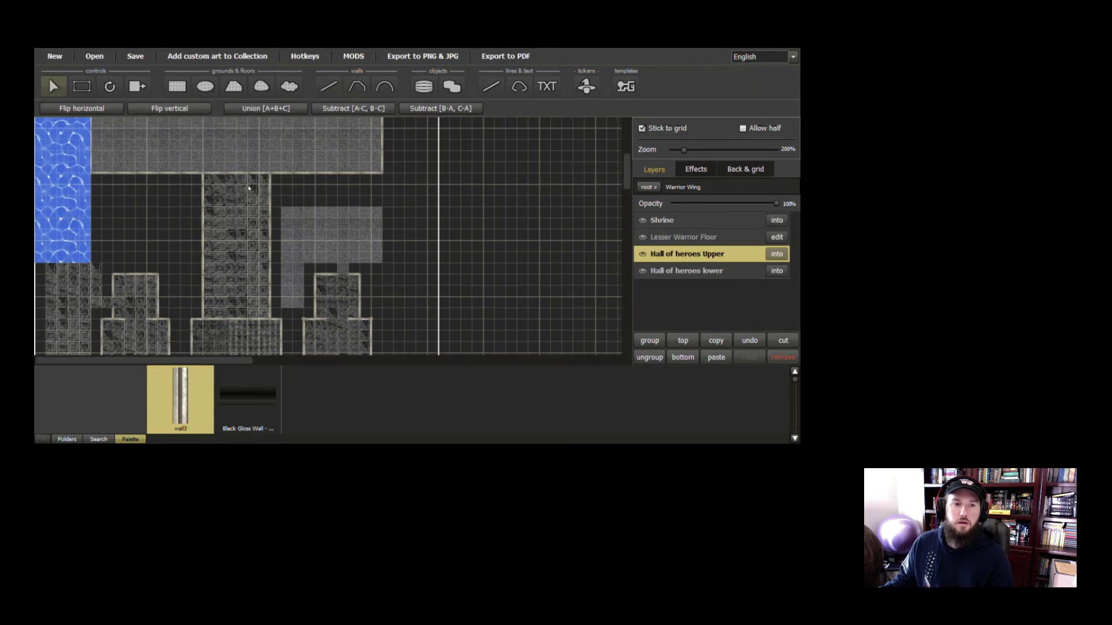
{"action": "scroll", "coordinate": [263, 153], "scroll_direction": "up", "scroll_amount": 1}
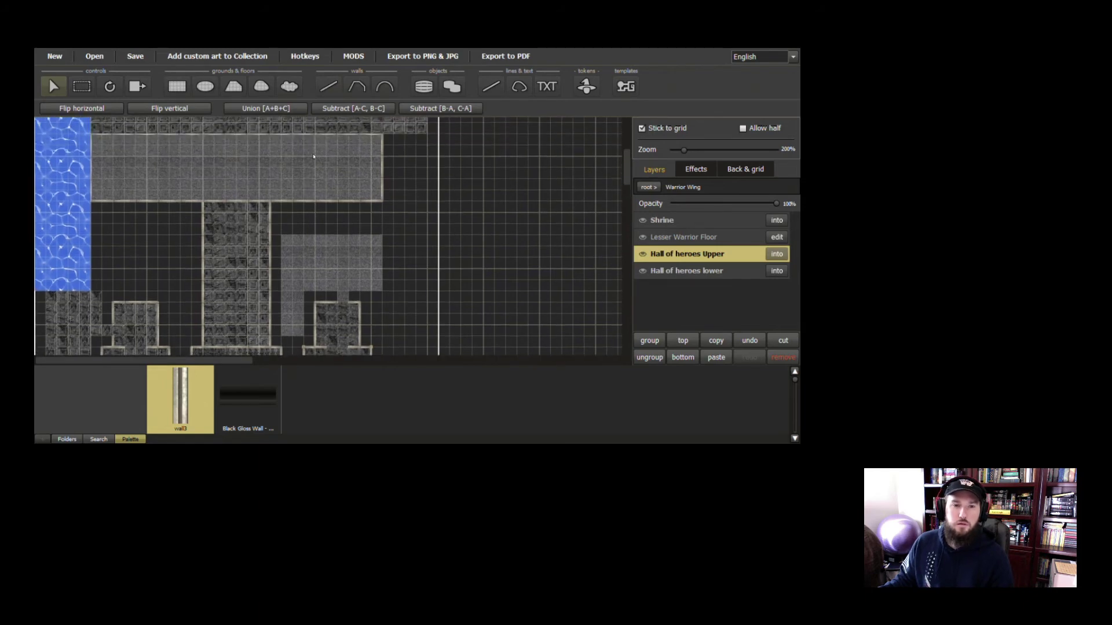
{"action": "scroll", "coordinate": [256, 137], "scroll_direction": "down", "scroll_amount": 3}
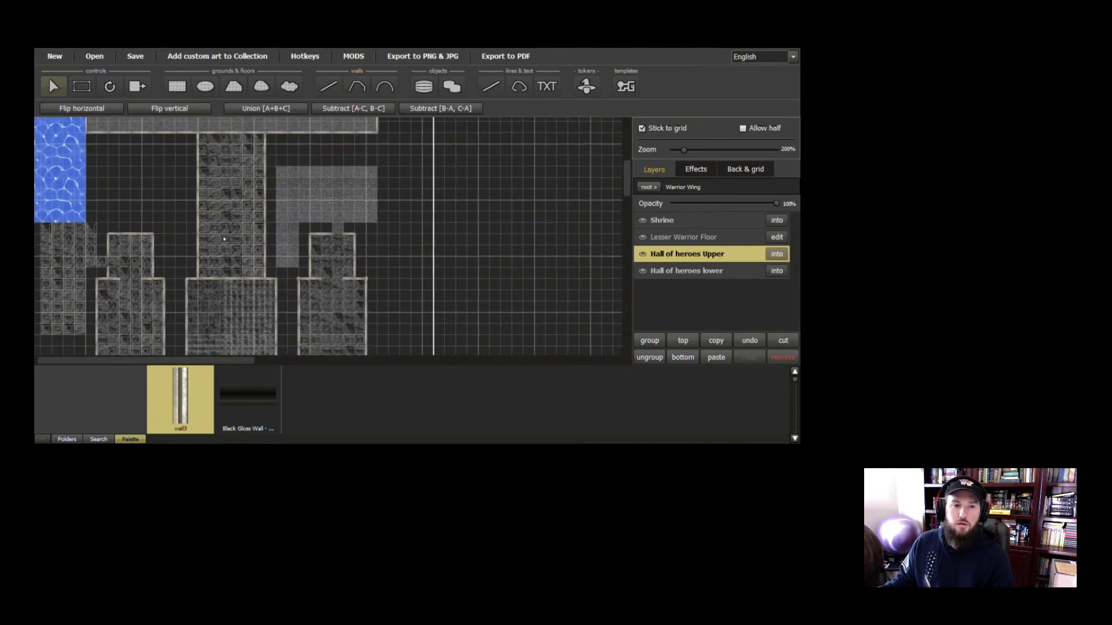
{"action": "scroll", "coordinate": [344, 279], "scroll_direction": "down", "scroll_amount": 2}
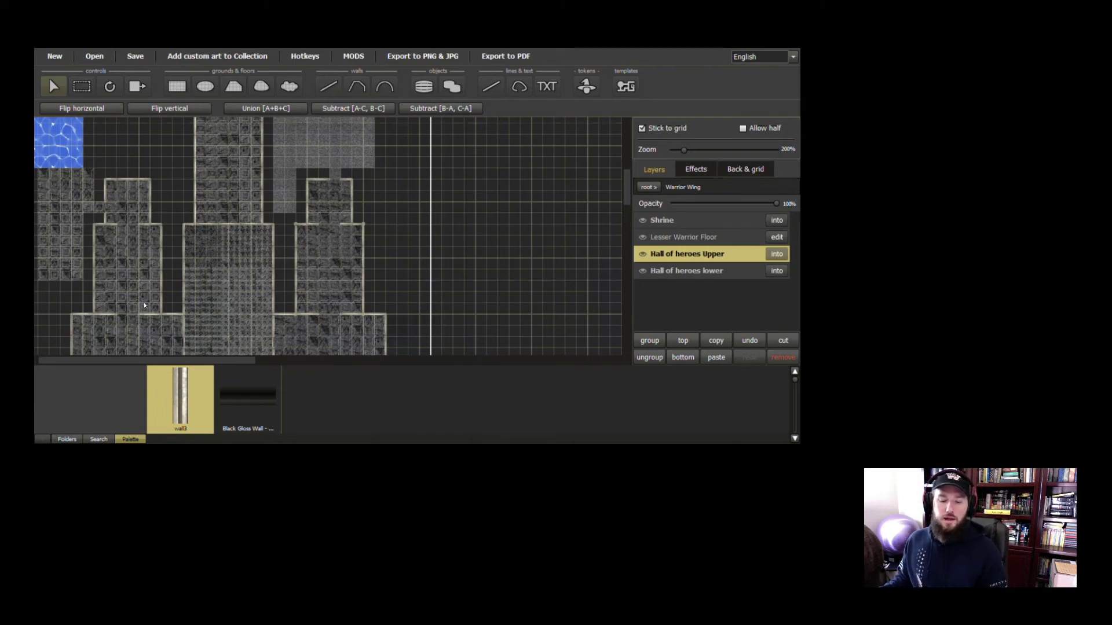
{"action": "scroll", "coordinate": [325, 189], "scroll_direction": "up", "scroll_amount": 2}
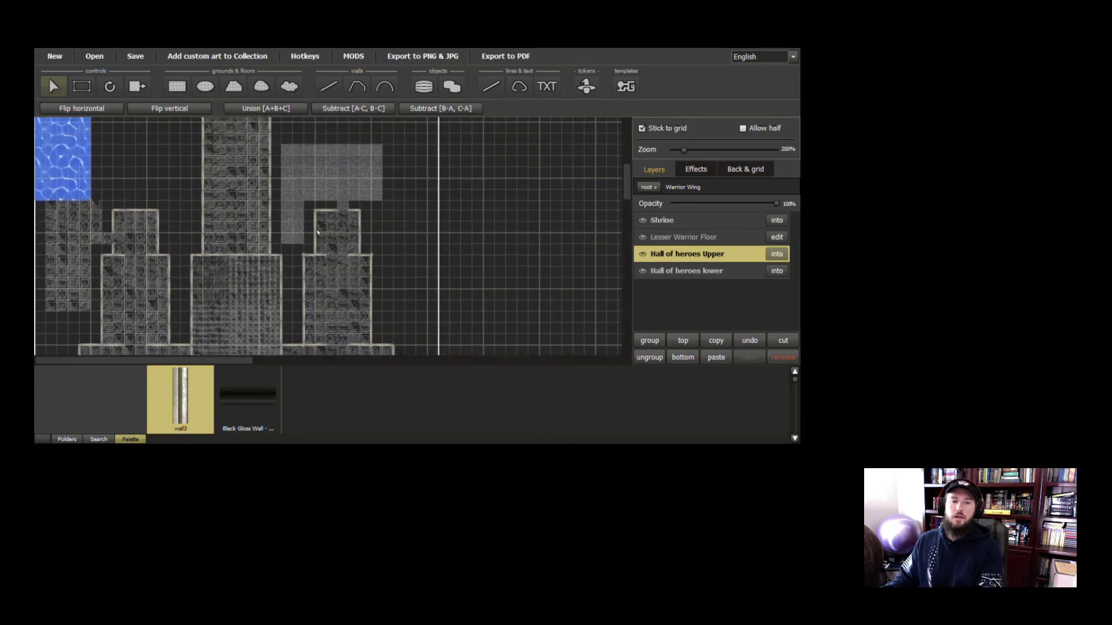
{"action": "left_click", "coordinate": [330, 192]}
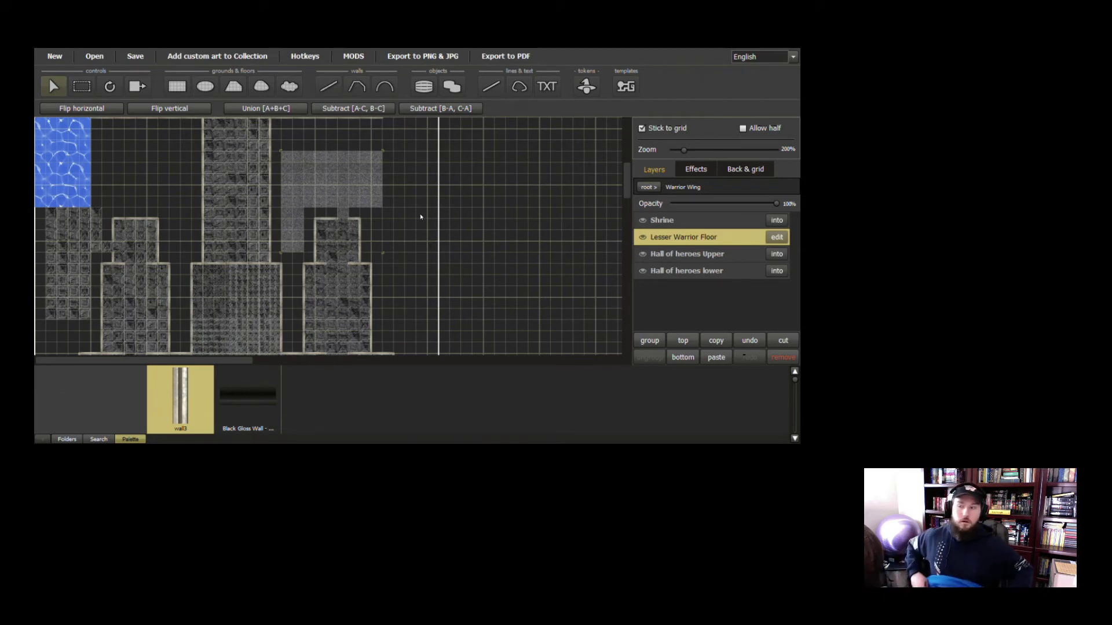
{"action": "right_click", "coordinate": [682, 246]}
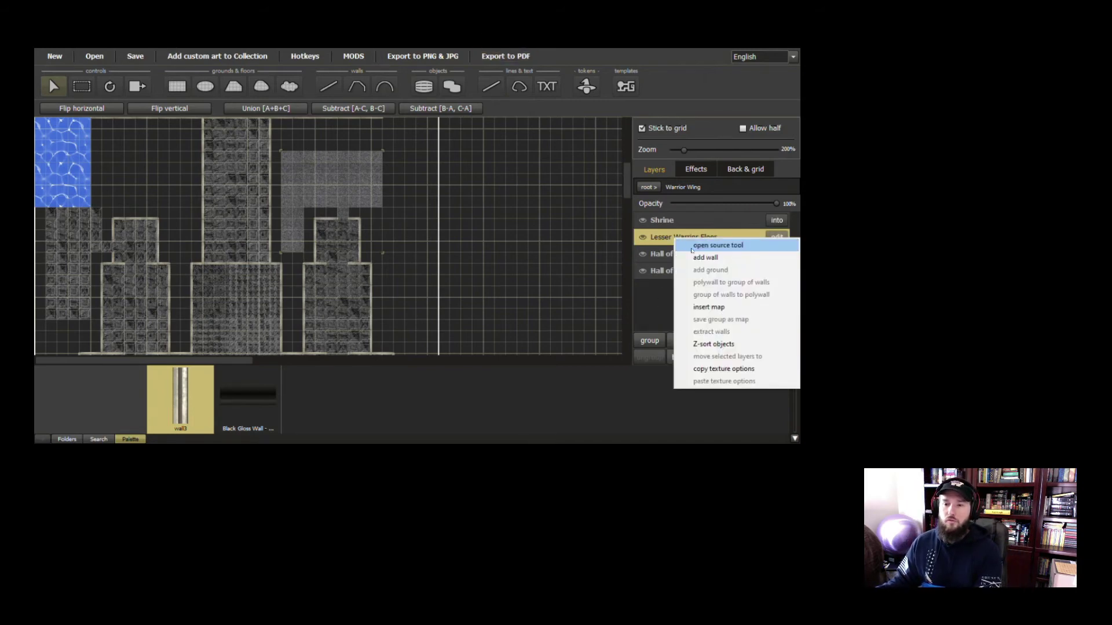
{"action": "left_click", "coordinate": [695, 258]}
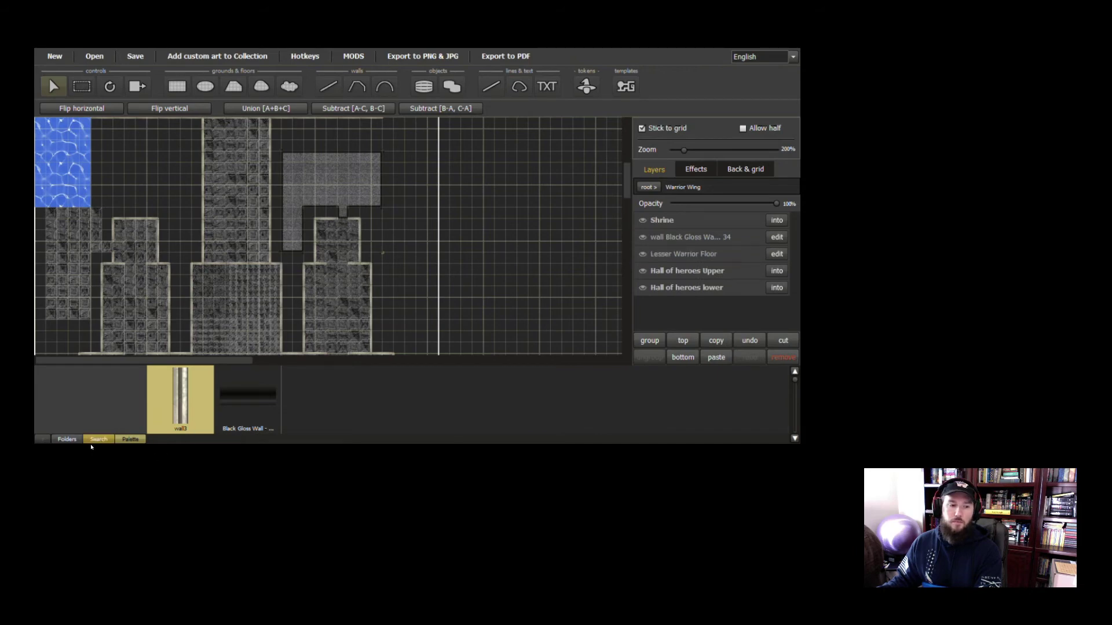
Search the art collection for "stone" and look through the listed textures
{"action": "left_click", "coordinate": [75, 441]}
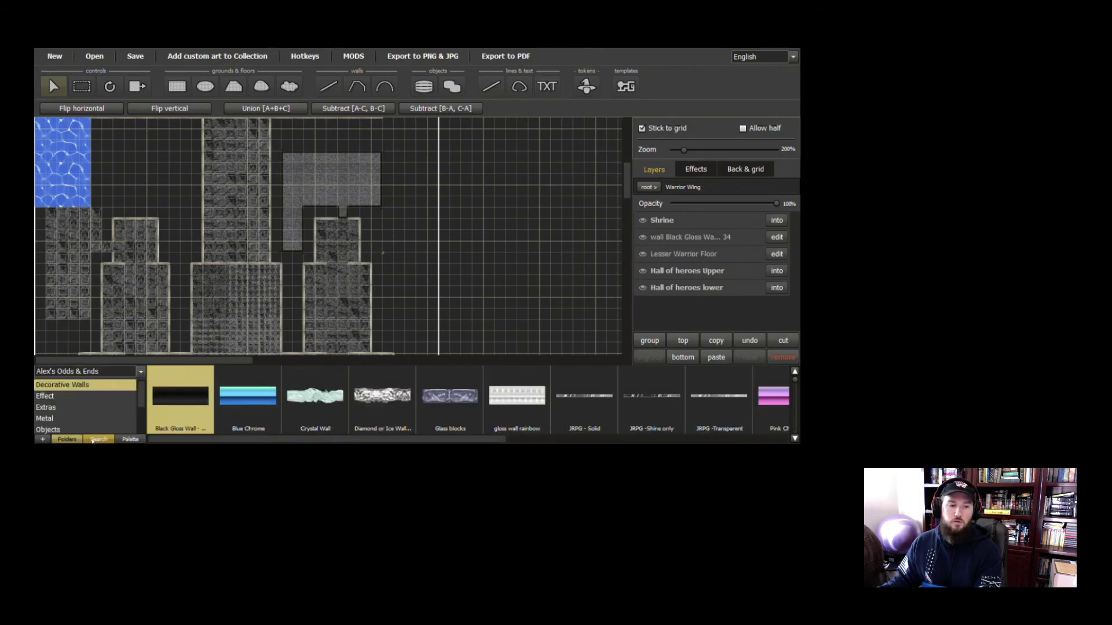
{"action": "left_click", "coordinate": [98, 439]}
{"action": "type", "text": "blue"}
{"action": "left_click_drag", "start_coordinate": [43, 377], "coordinate": [37, 376]}
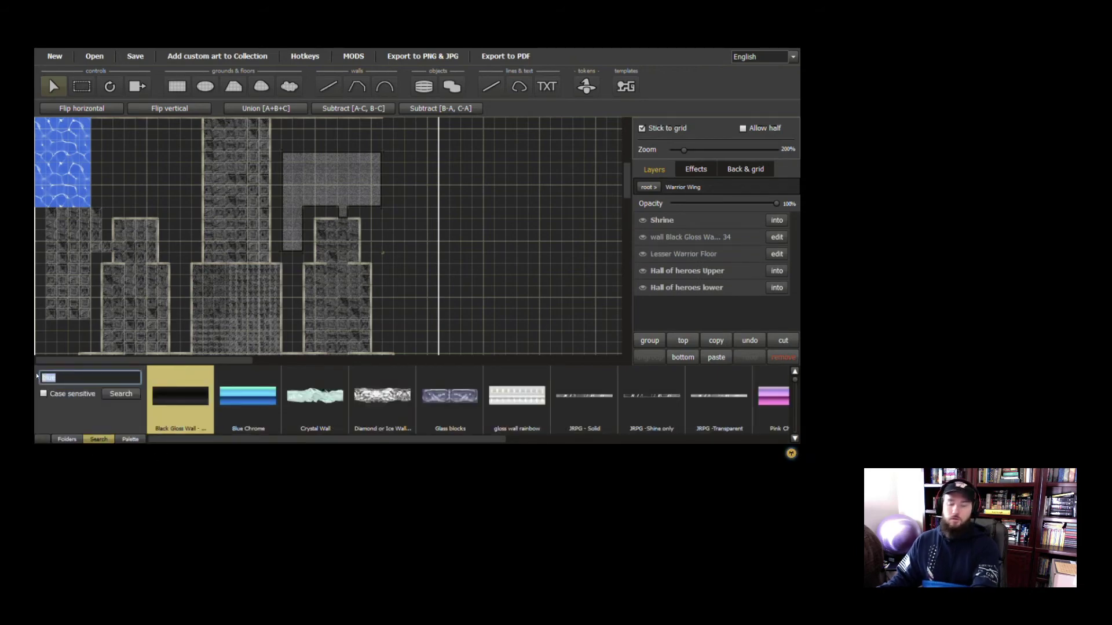
{"action": "type", "text": "stone"}
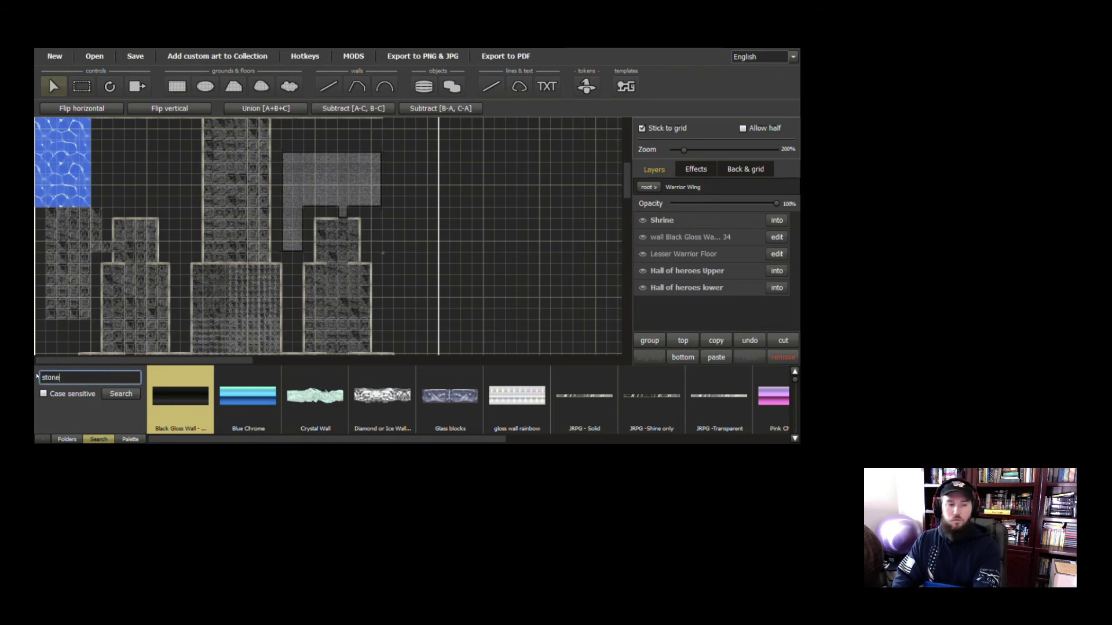
{"action": "left_click", "coordinate": [121, 394]}
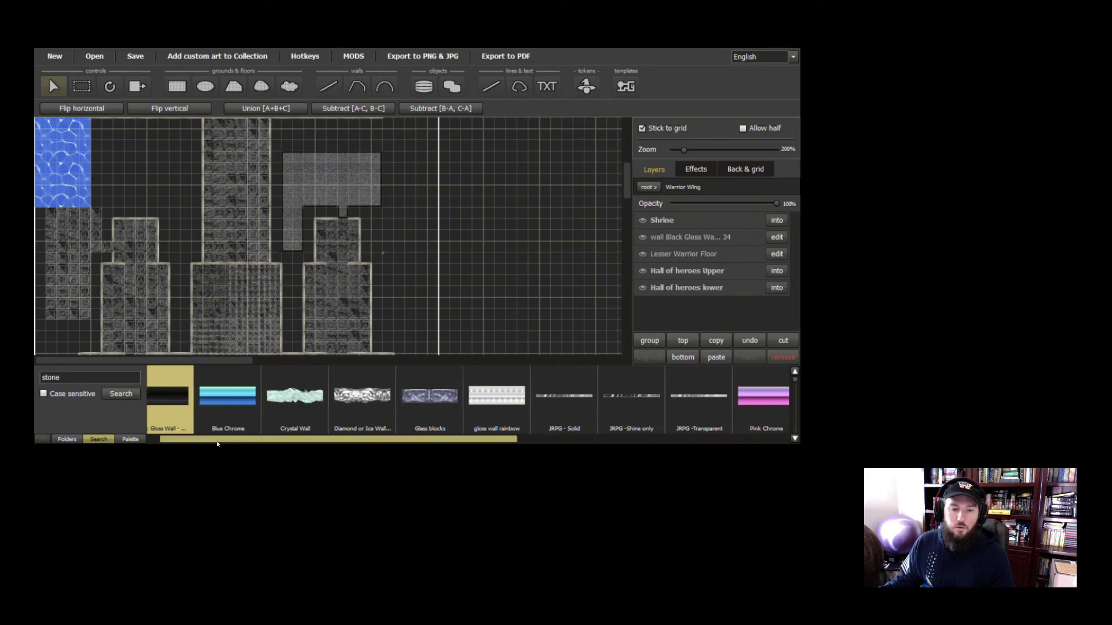
{"action": "left_click_drag", "start_coordinate": [206, 442], "coordinate": [390, 443]}
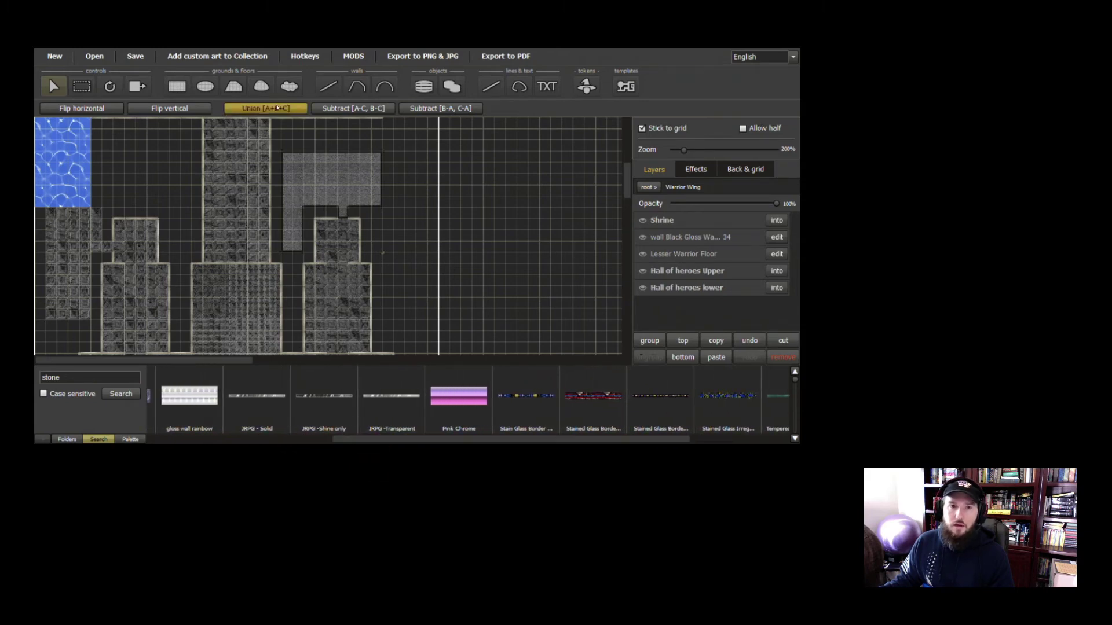
Activate the straight wall tool, repeat the stone search and browse the matching wall textures
{"action": "left_click", "coordinate": [327, 86]}
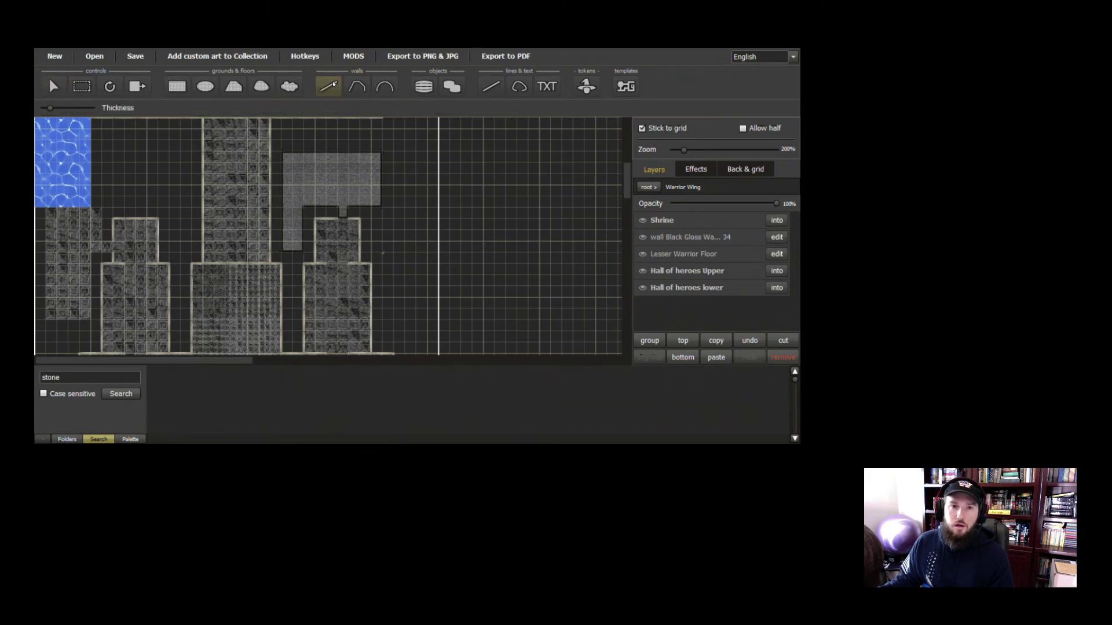
{"action": "left_click", "coordinate": [121, 394]}
{"action": "left_click_drag", "start_coordinate": [221, 443], "coordinate": [288, 439]}
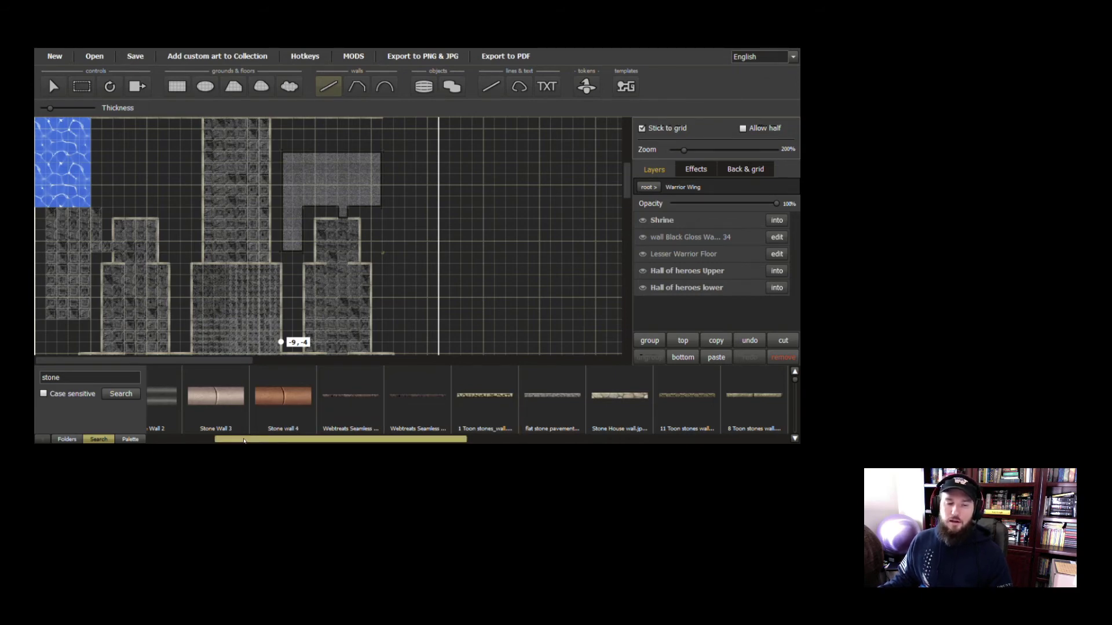
{"action": "left_click_drag", "start_coordinate": [244, 441], "coordinate": [332, 445]}
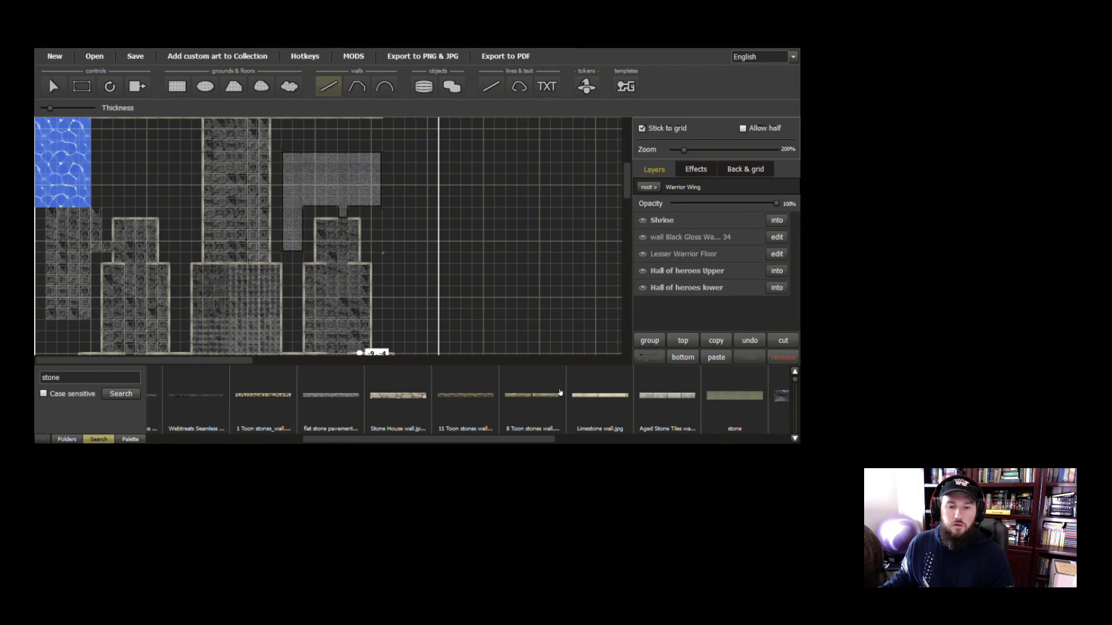
Fill the wall layer around the Lesser Warrior Floor with the 11 Toon stones wall texture
{"action": "scroll", "coordinate": [330, 189], "scroll_direction": "up", "scroll_amount": 3}
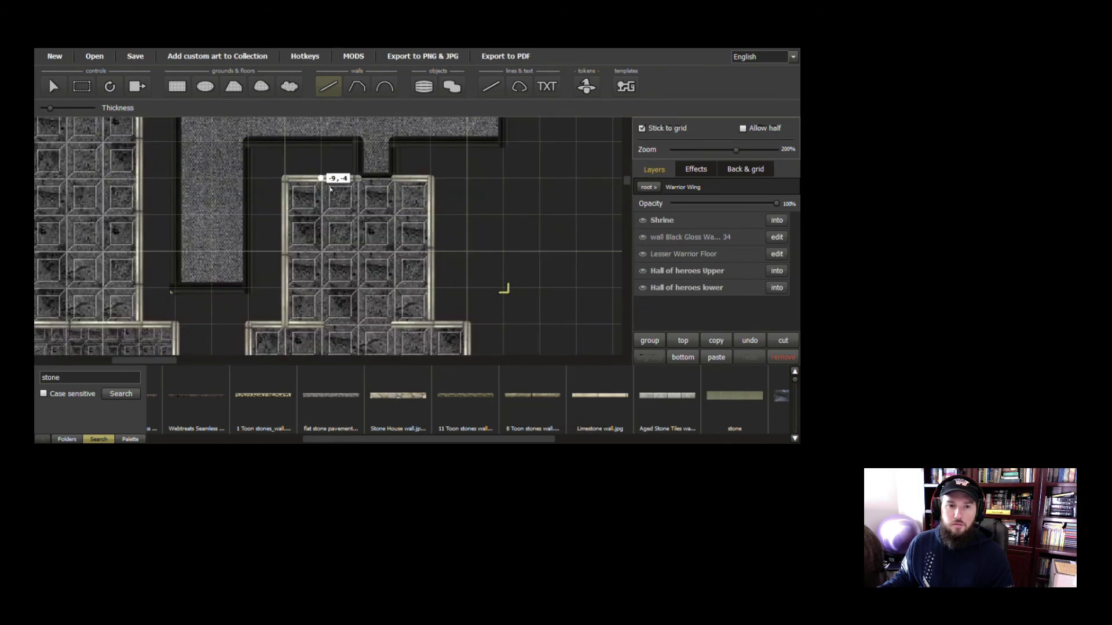
{"action": "left_click_drag", "start_coordinate": [354, 189], "coordinate": [366, 279]}
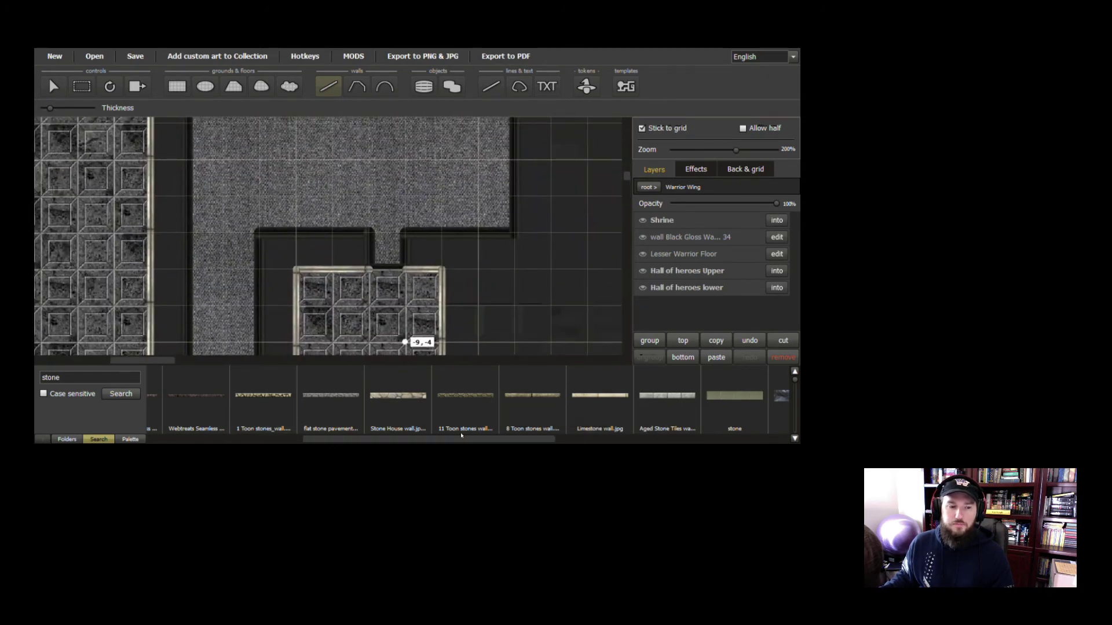
{"action": "left_click", "coordinate": [680, 238]}
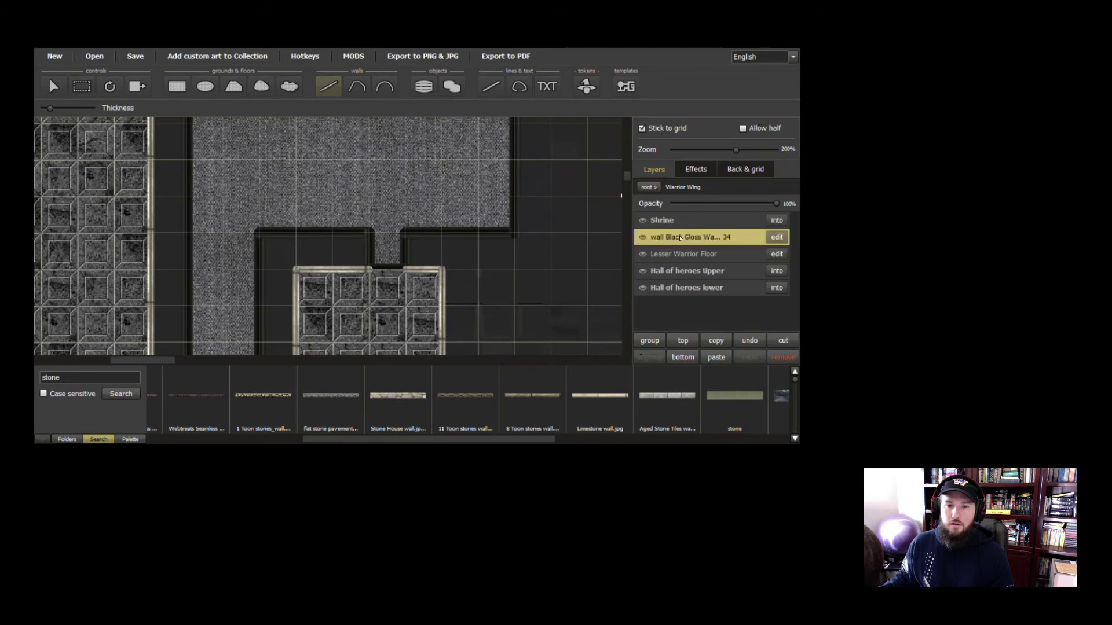
{"action": "left_click", "coordinate": [643, 258]}
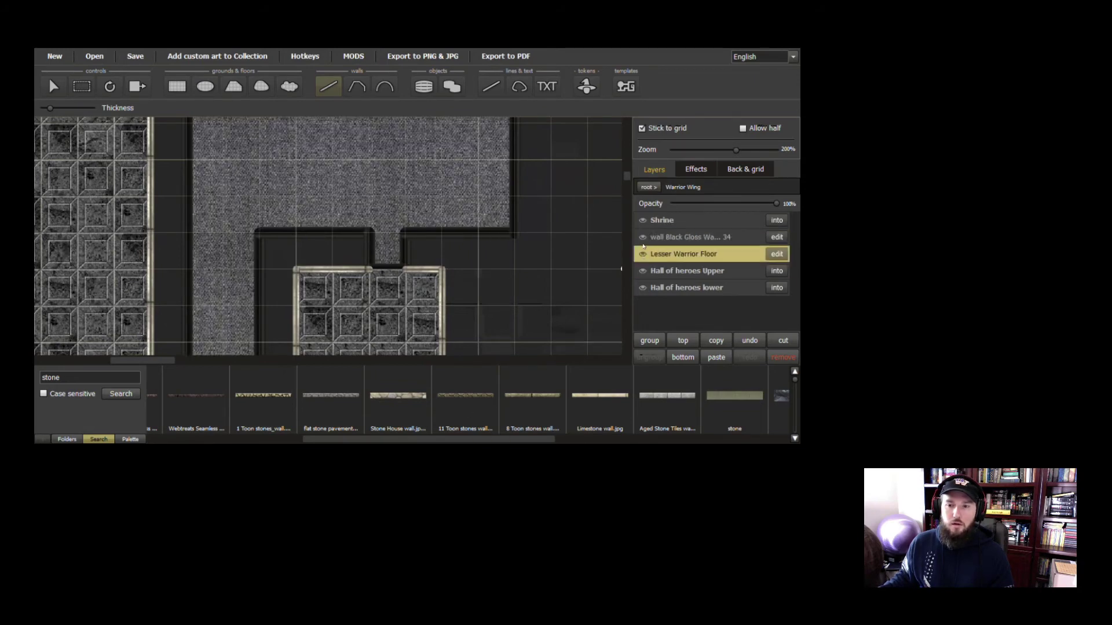
{"action": "left_click", "coordinate": [643, 239]}
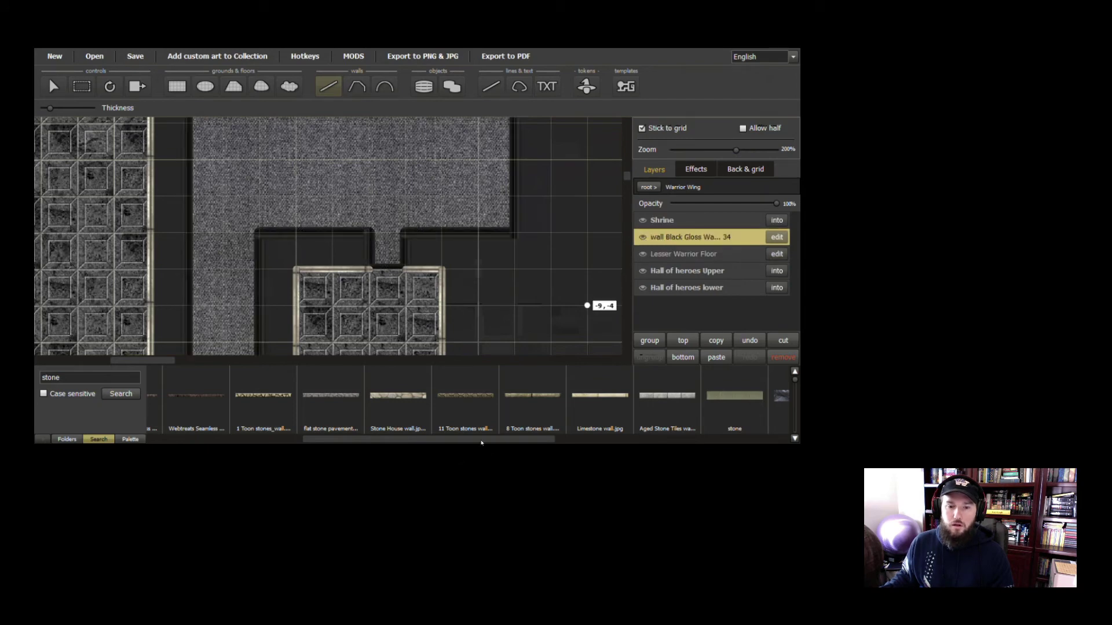
{"action": "right_click", "coordinate": [464, 399]}
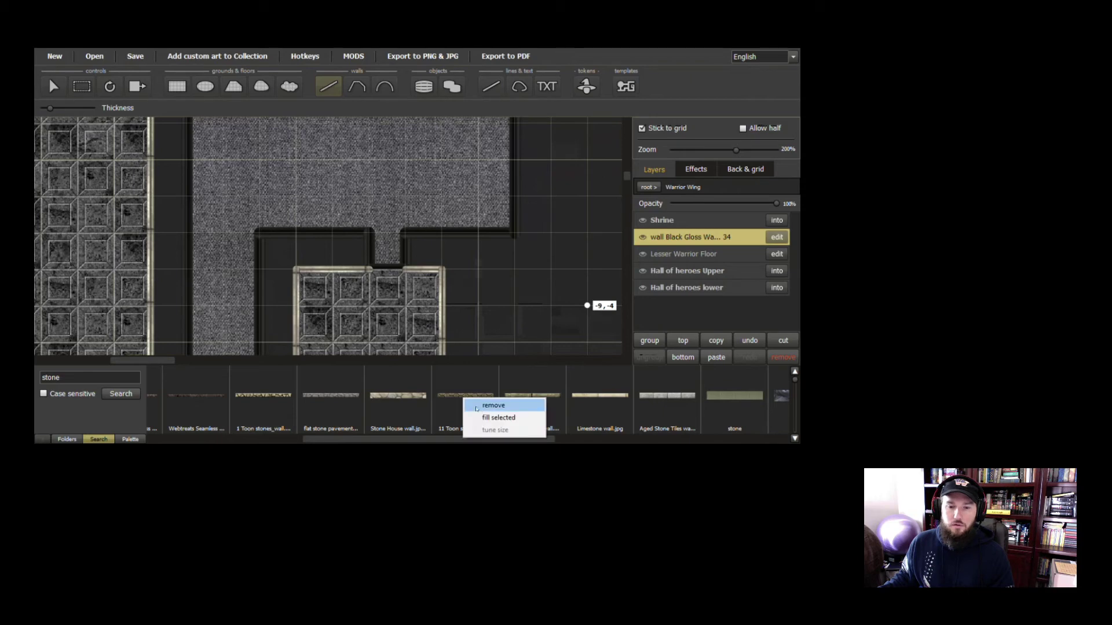
{"action": "left_click", "coordinate": [491, 415]}
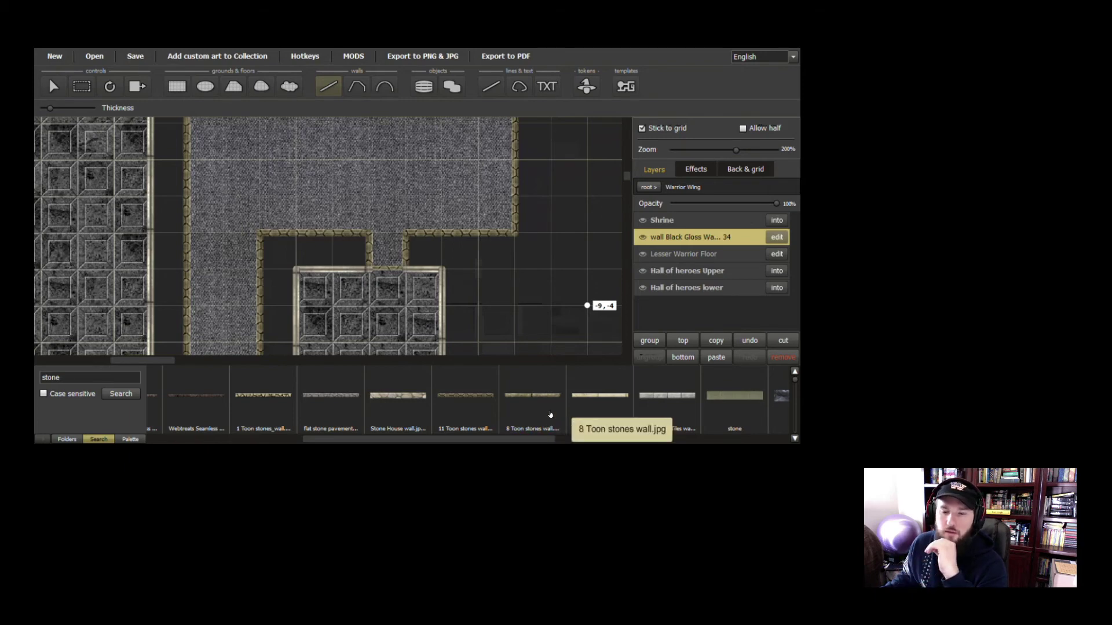
Try the flat stone pavement and 1 Toon stones_wall textures on the selected wall, ending on flat stone pavement
{"action": "right_click", "coordinate": [324, 407]}
{"action": "left_click", "coordinate": [350, 384]}
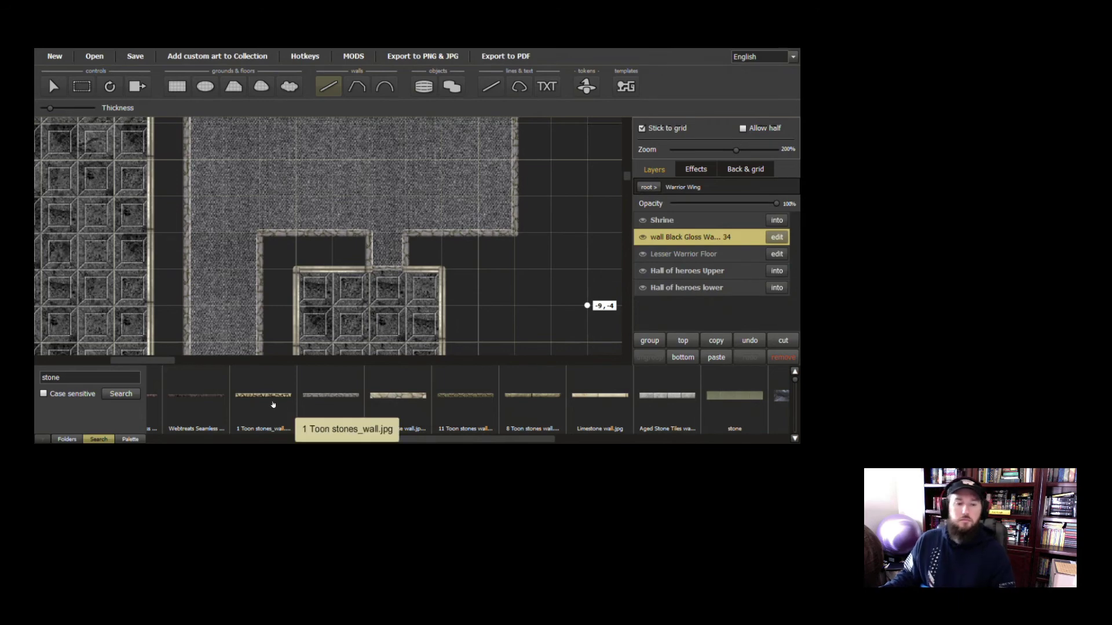
{"action": "right_click", "coordinate": [313, 396]}
{"action": "left_click", "coordinate": [313, 421]}
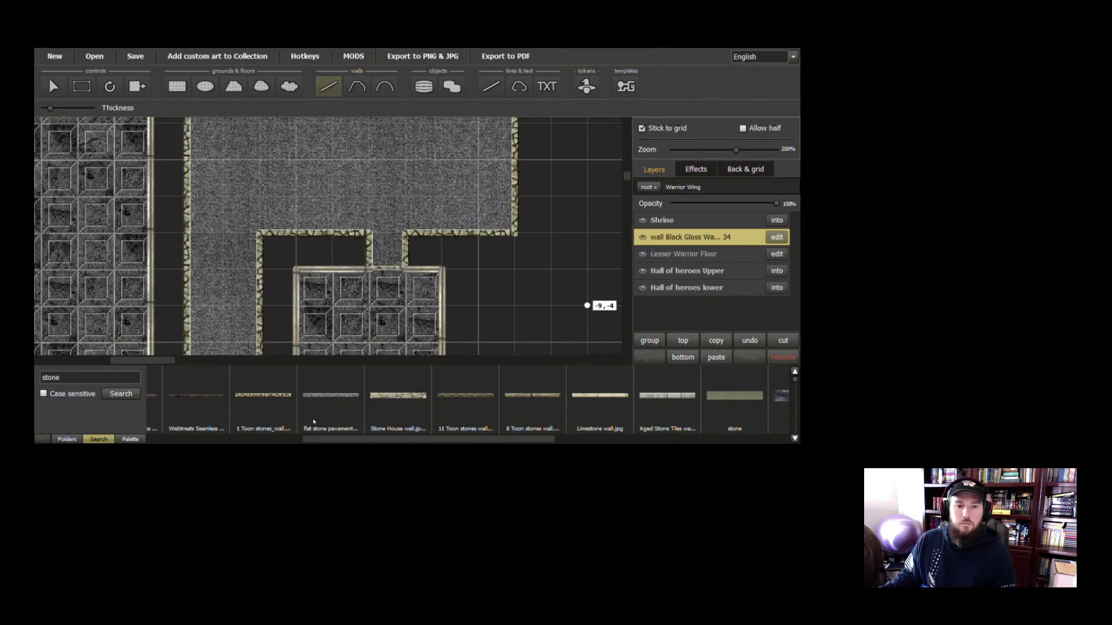
{"action": "right_click", "coordinate": [323, 406]}
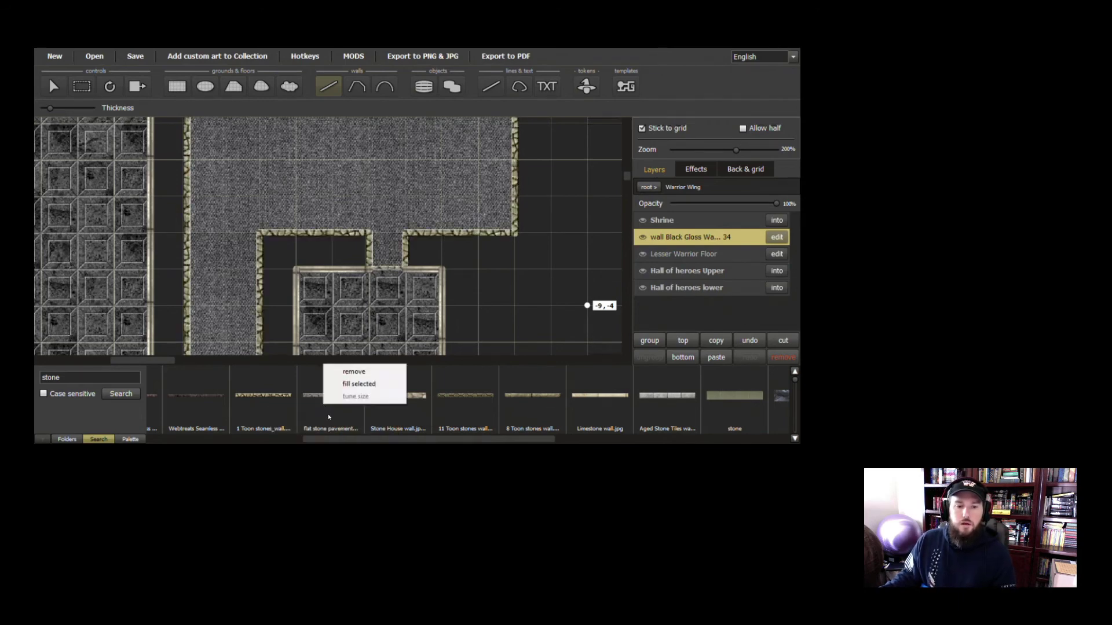
{"action": "left_click", "coordinate": [354, 384]}
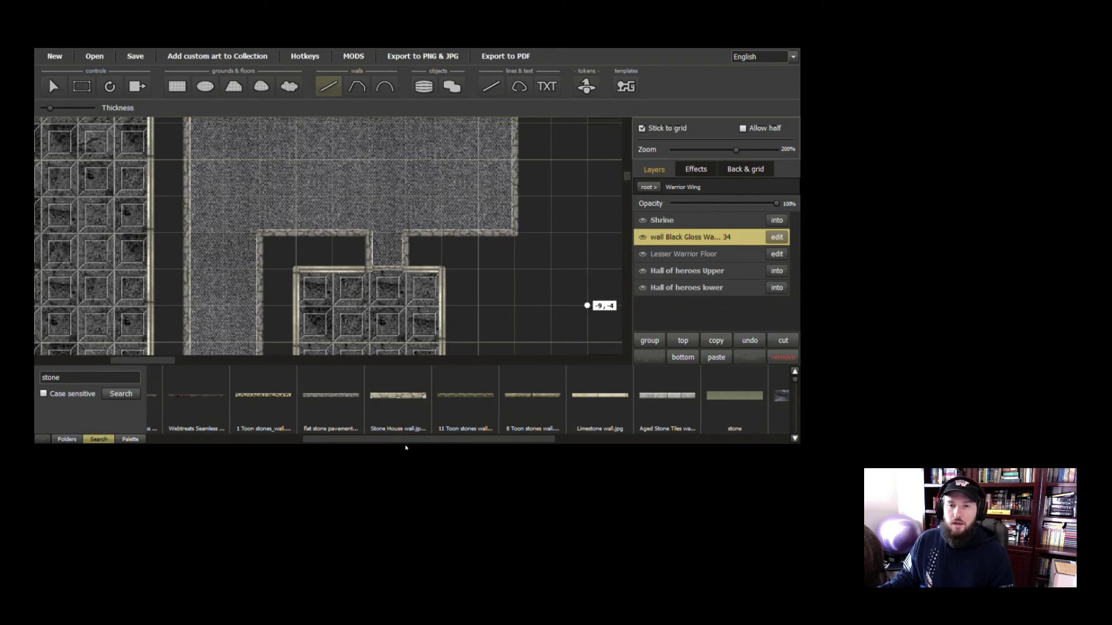
Try one of the light "stone" textures on the Lesser Warrior wall and fill it with stone 04
{"action": "left_click_drag", "start_coordinate": [409, 444], "coordinate": [552, 447]}
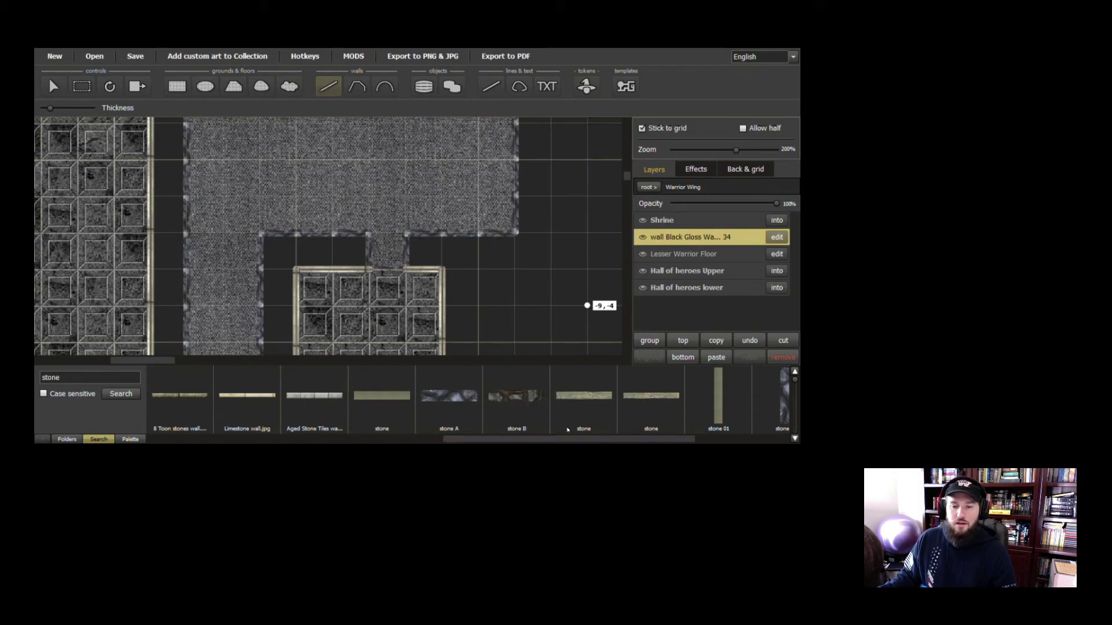
{"action": "right_click", "coordinate": [576, 412]}
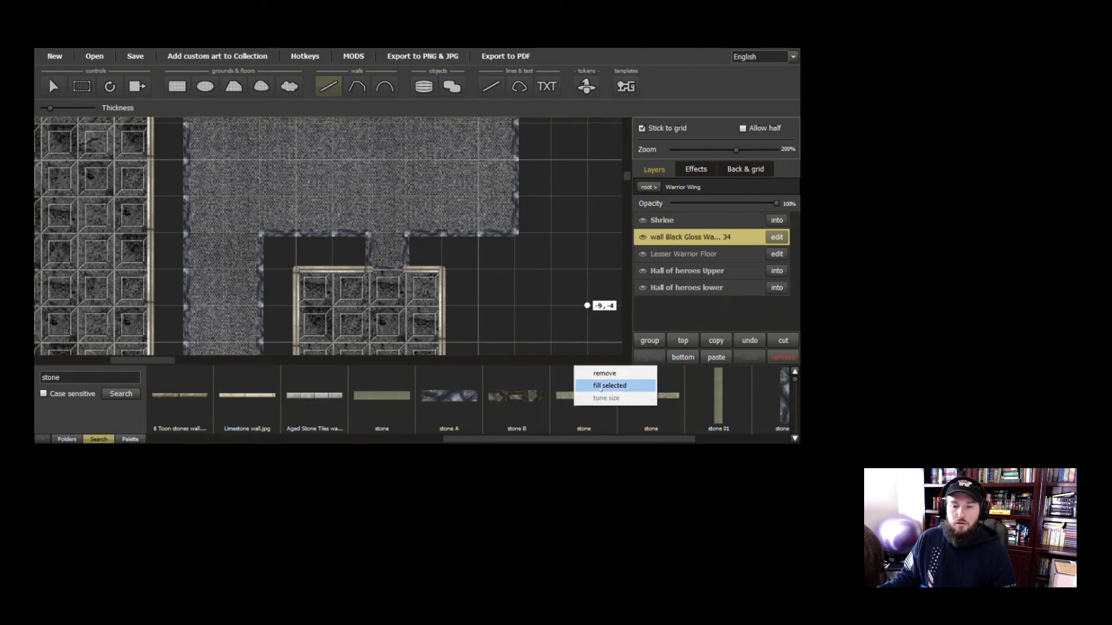
{"action": "left_click", "coordinate": [605, 385]}
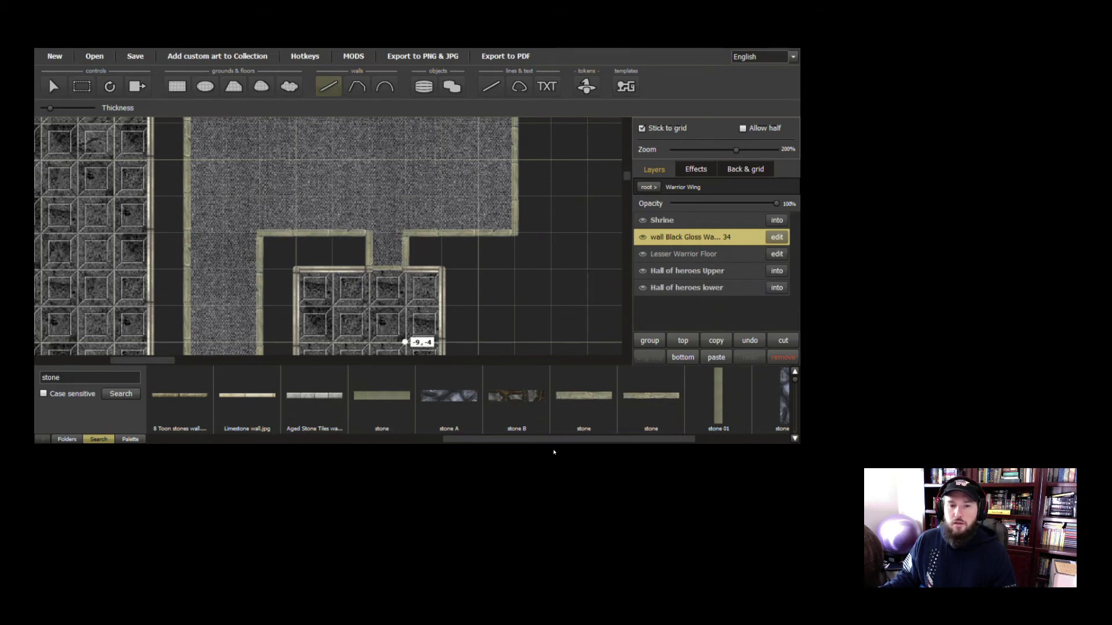
{"action": "left_click_drag", "start_coordinate": [567, 440], "coordinate": [658, 440]}
{"action": "right_click", "coordinate": [686, 407]}
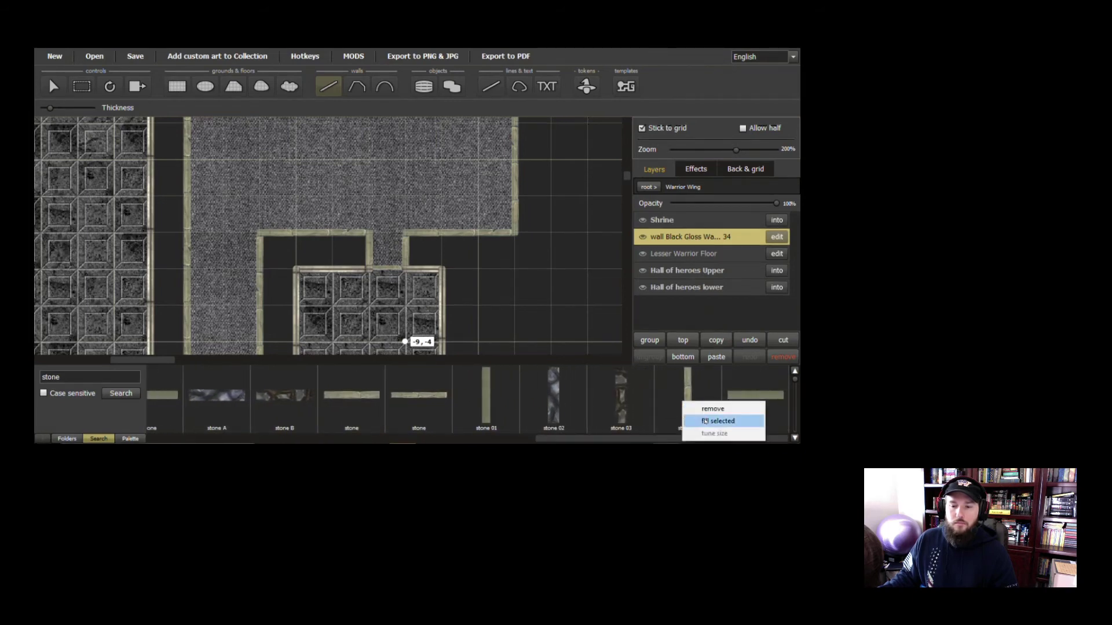
{"action": "left_click", "coordinate": [704, 421]}
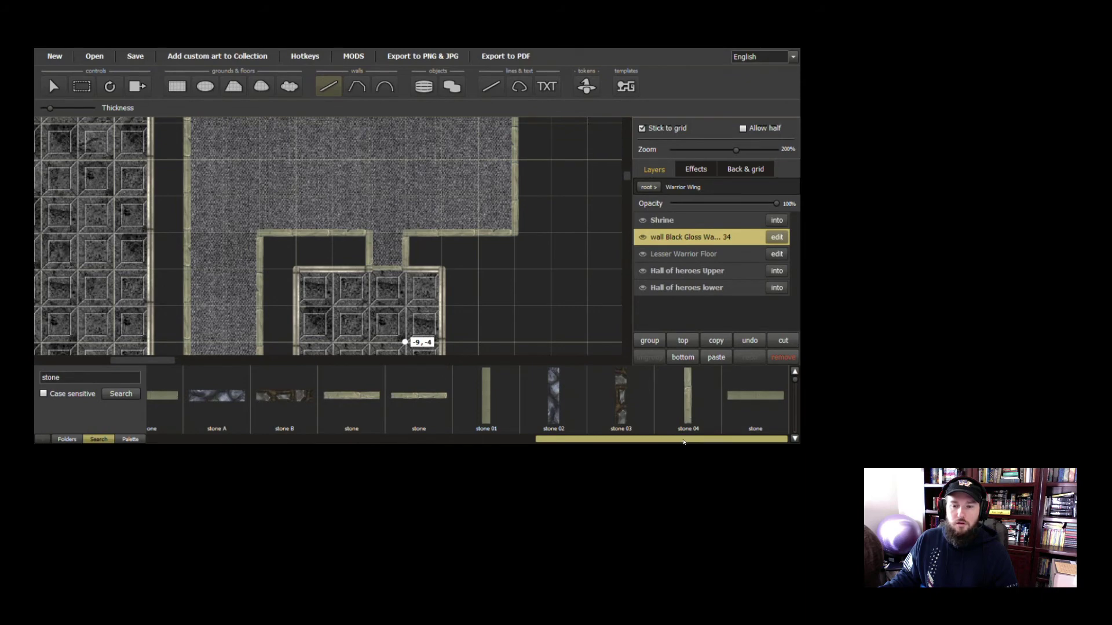
{"action": "left_click_drag", "start_coordinate": [603, 441], "coordinate": [418, 454]}
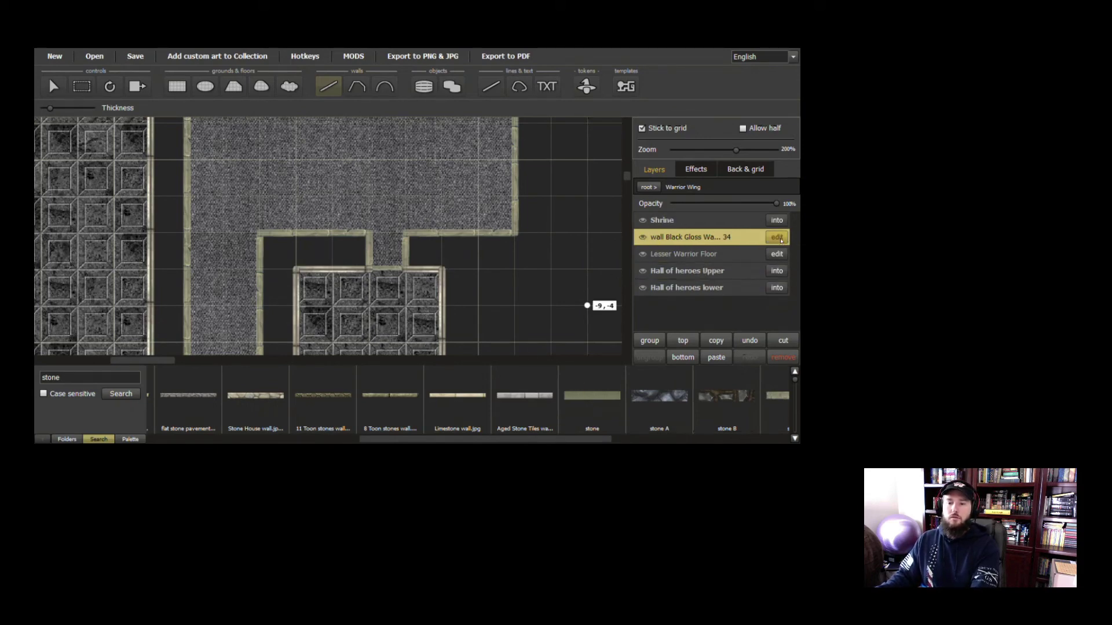
Group the new wall layer with the Lesser Warrior Floor layer and go into that group
{"action": "left_click", "coordinate": [717, 255], "text": "shift"}
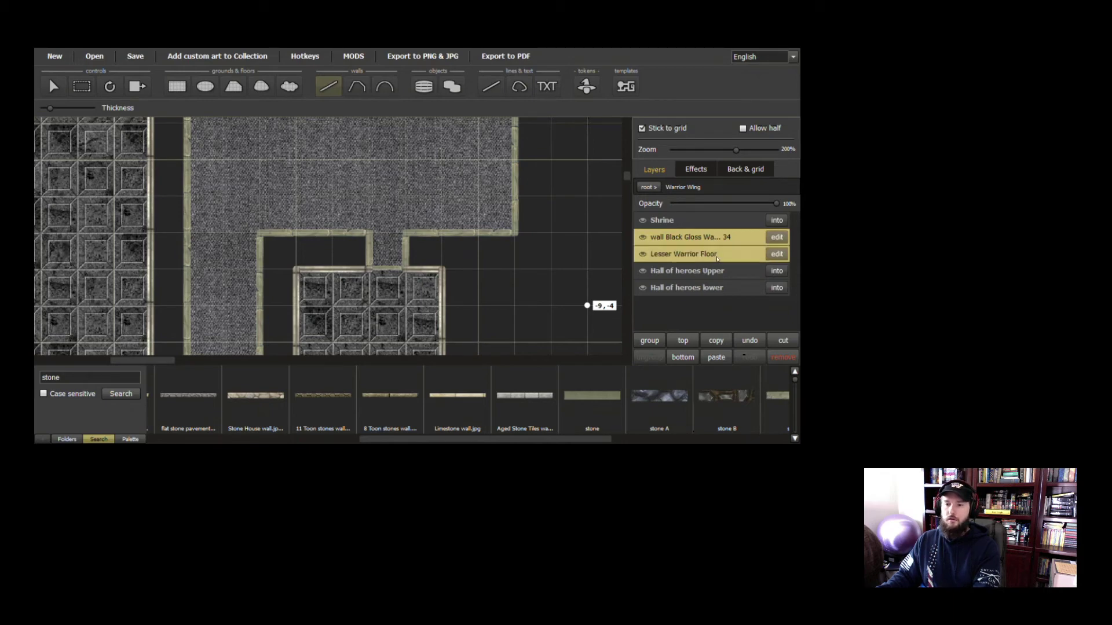
{"action": "left_click", "coordinate": [649, 340]}
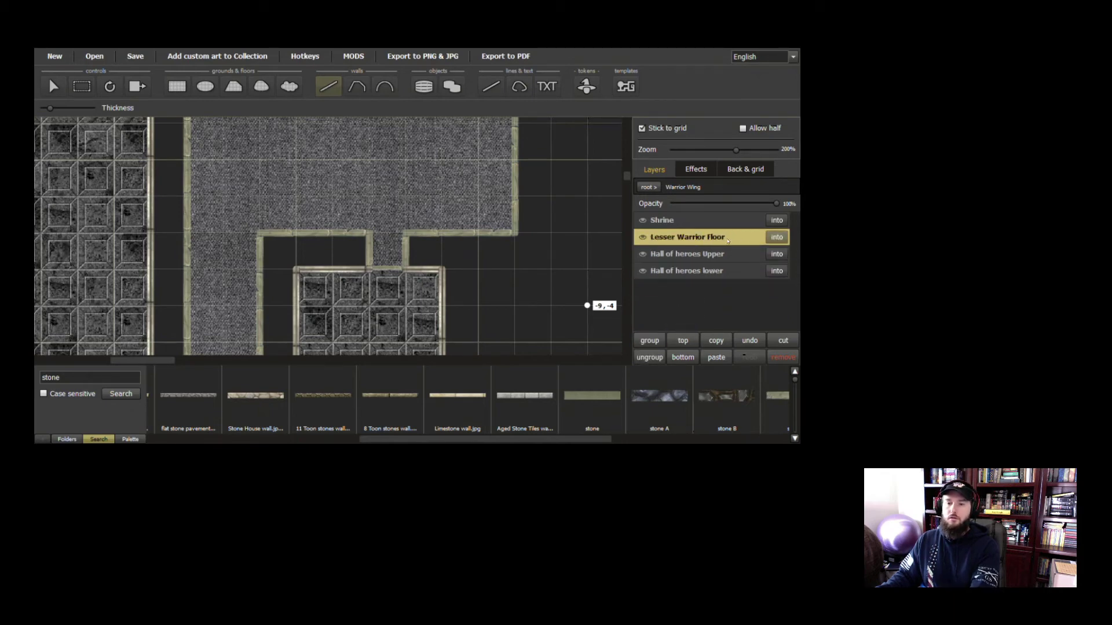
{"action": "left_click", "coordinate": [776, 236]}
Check the wall layer by toggling its visibility and convert the polywall to a group of walls
{"action": "left_click", "coordinate": [684, 224]}
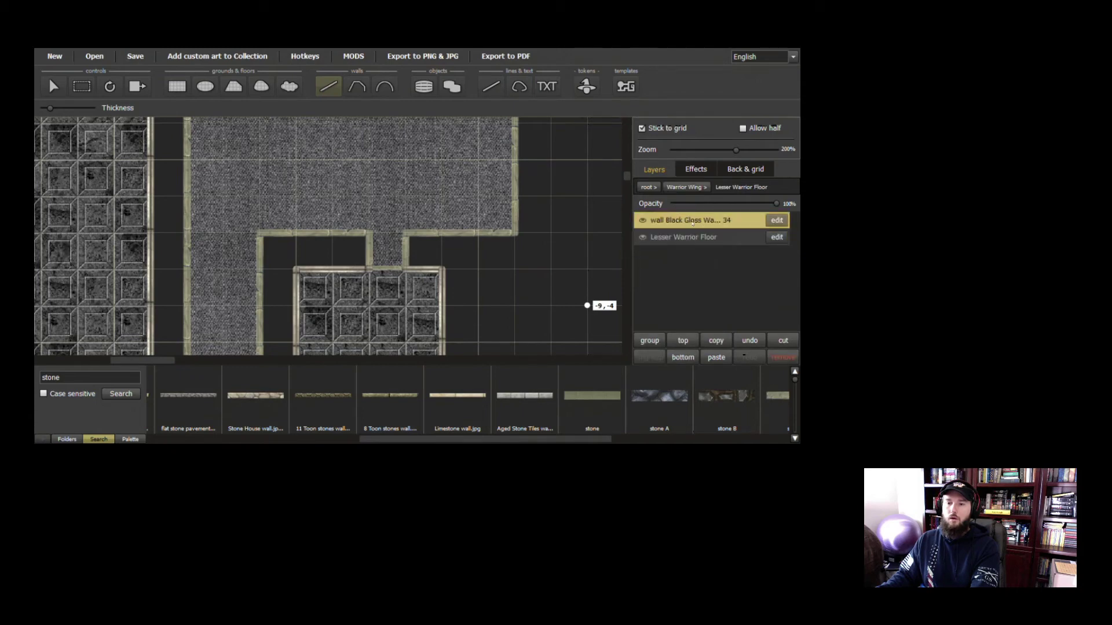
{"action": "left_click", "coordinate": [644, 222]}
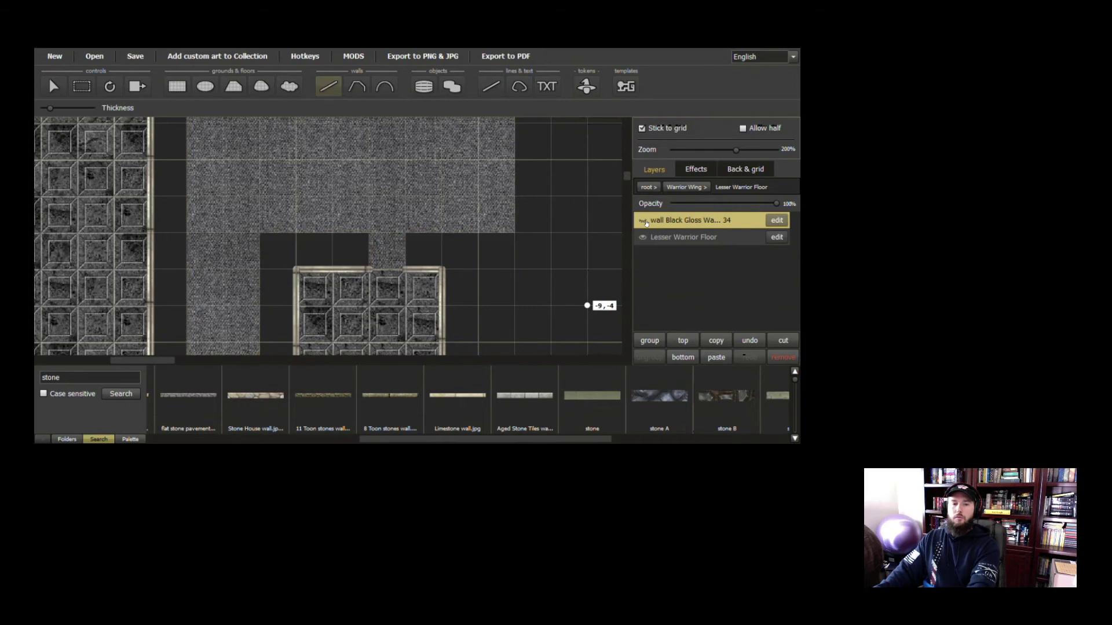
{"action": "left_click", "coordinate": [645, 221]}
{"action": "right_click", "coordinate": [674, 224]}
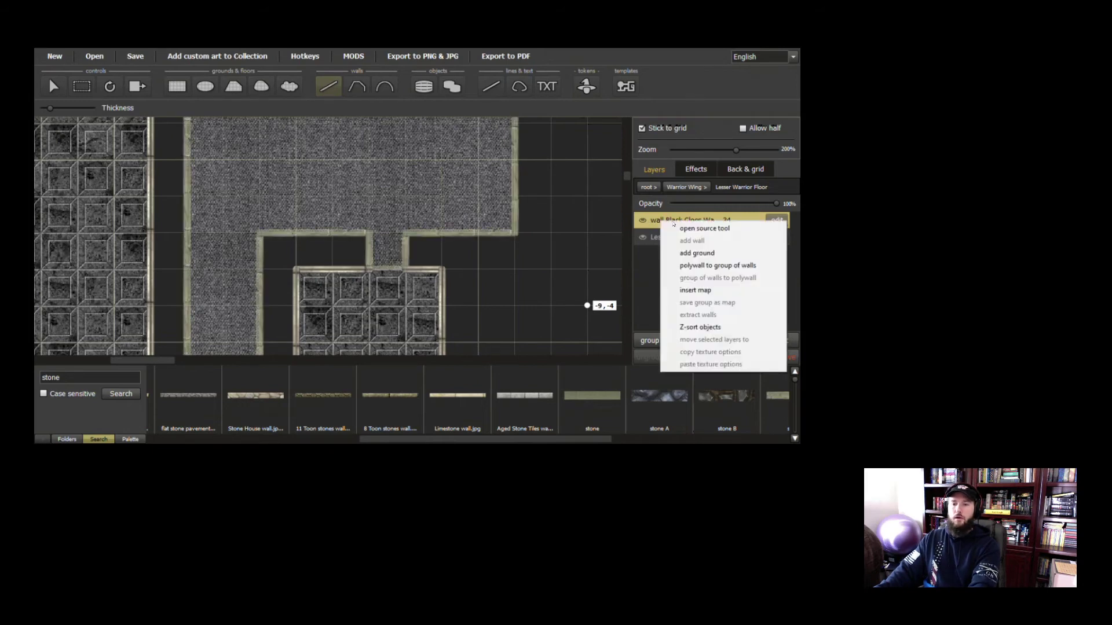
{"action": "left_click", "coordinate": [706, 265]}
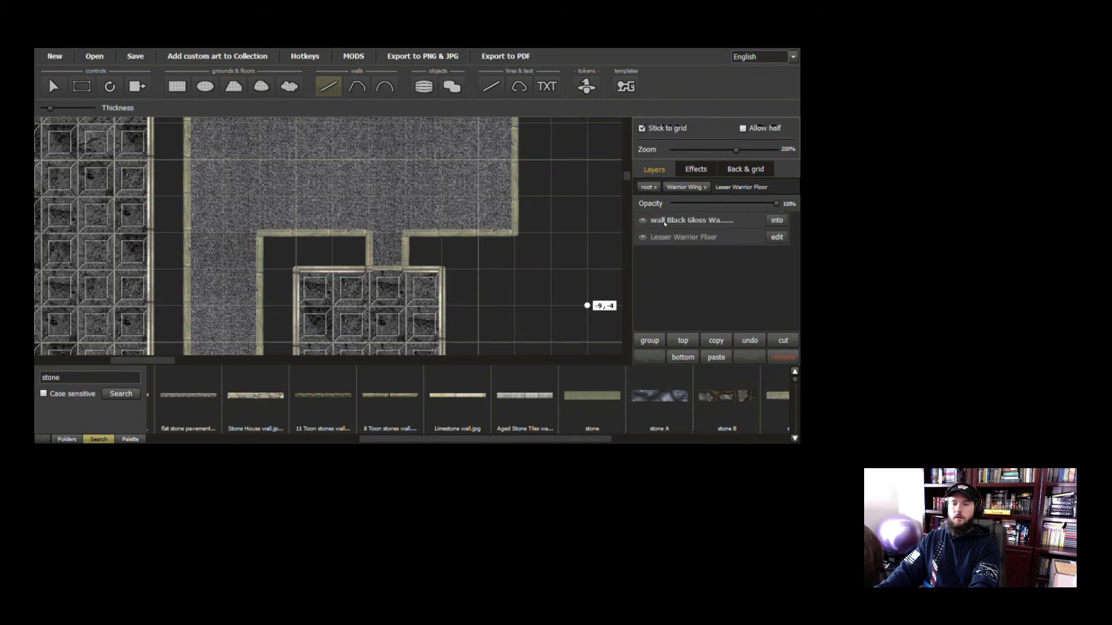
Inside the wall group, delete the wall segment that blocks the short passage to the adjoining room
{"action": "left_click", "coordinate": [775, 221]}
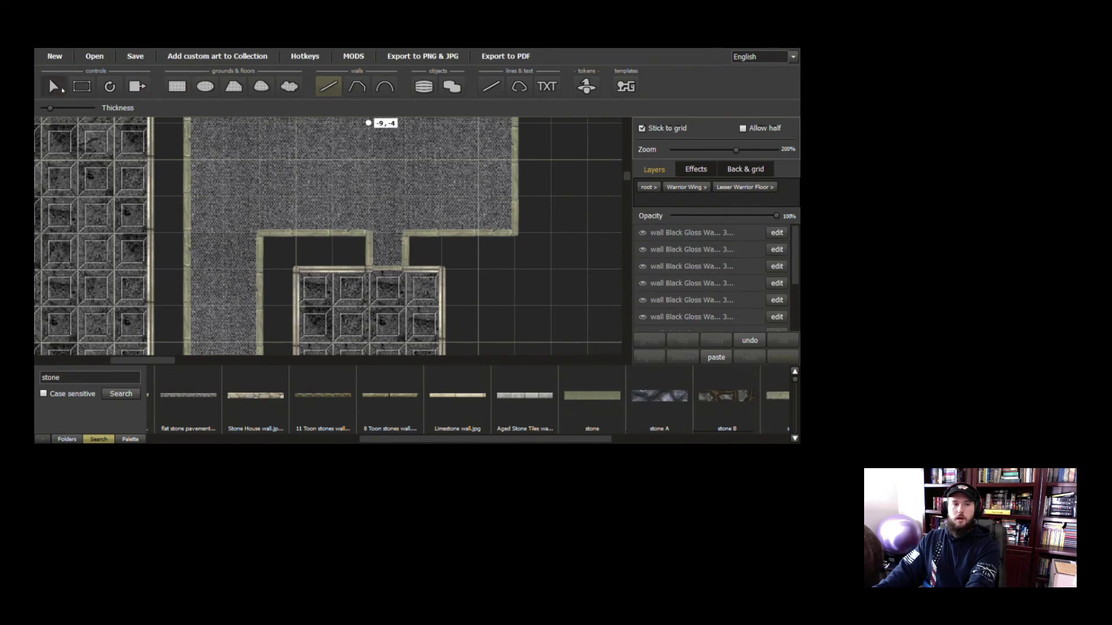
{"action": "left_click", "coordinate": [54, 87]}
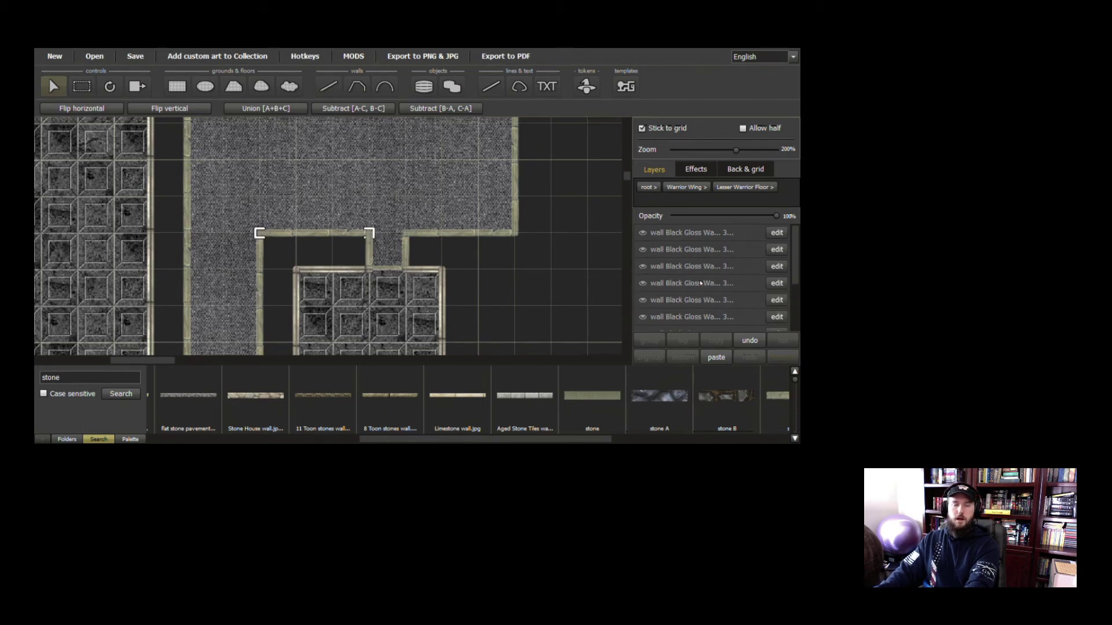
{"action": "left_click", "coordinate": [388, 267]}
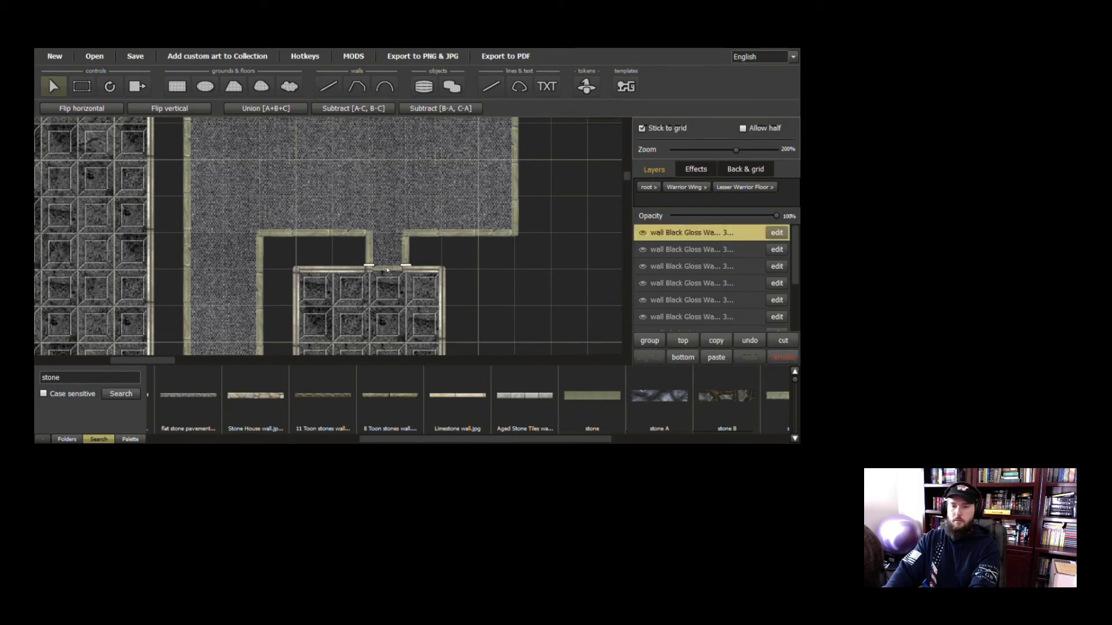
{"action": "left_click", "coordinate": [783, 357]}
Return to the root layers and open the Merchant base group
{"action": "left_click_drag", "start_coordinate": [409, 212], "coordinate": [432, 310]}
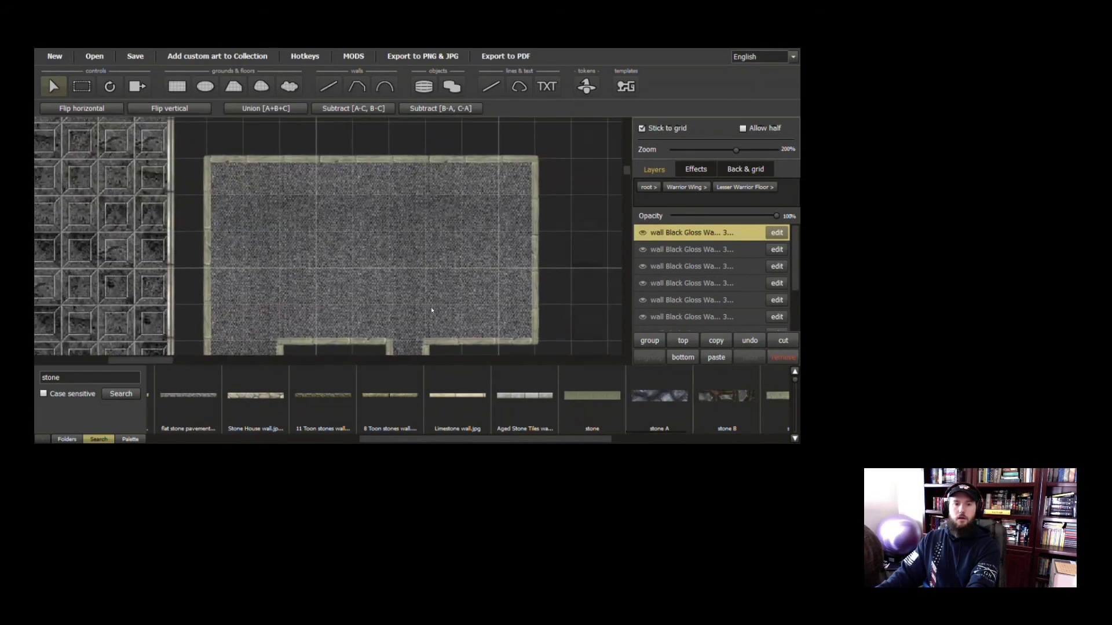
{"action": "left_click_drag", "start_coordinate": [385, 236], "coordinate": [459, 191]}
{"action": "scroll", "coordinate": [458, 203], "scroll_direction": "down", "scroll_amount": 2}
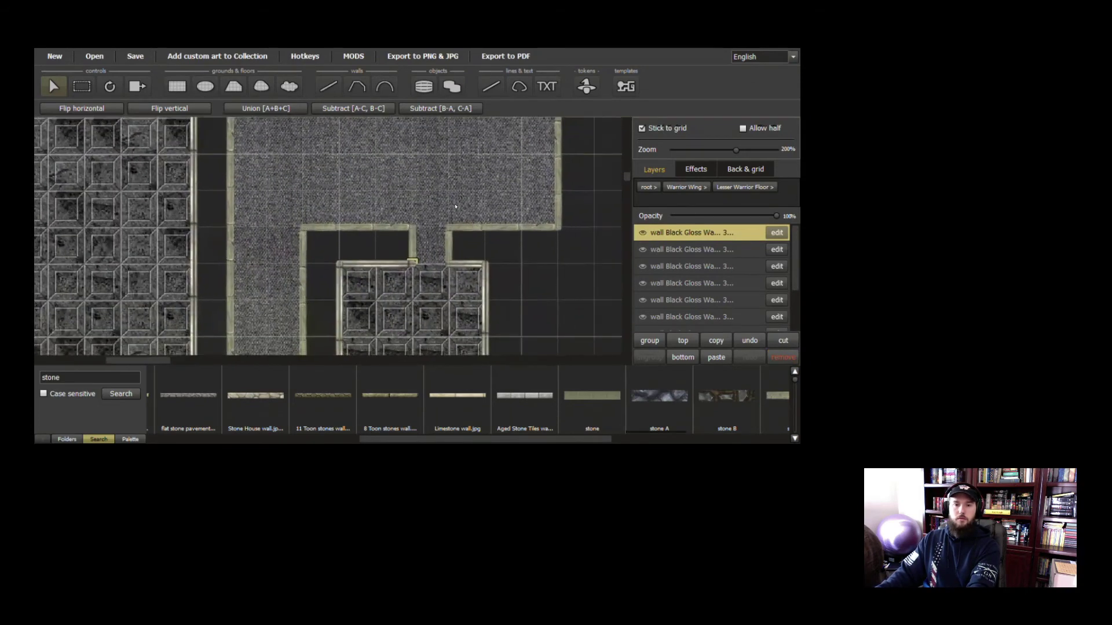
{"action": "left_click_drag", "start_coordinate": [406, 269], "coordinate": [449, 232]}
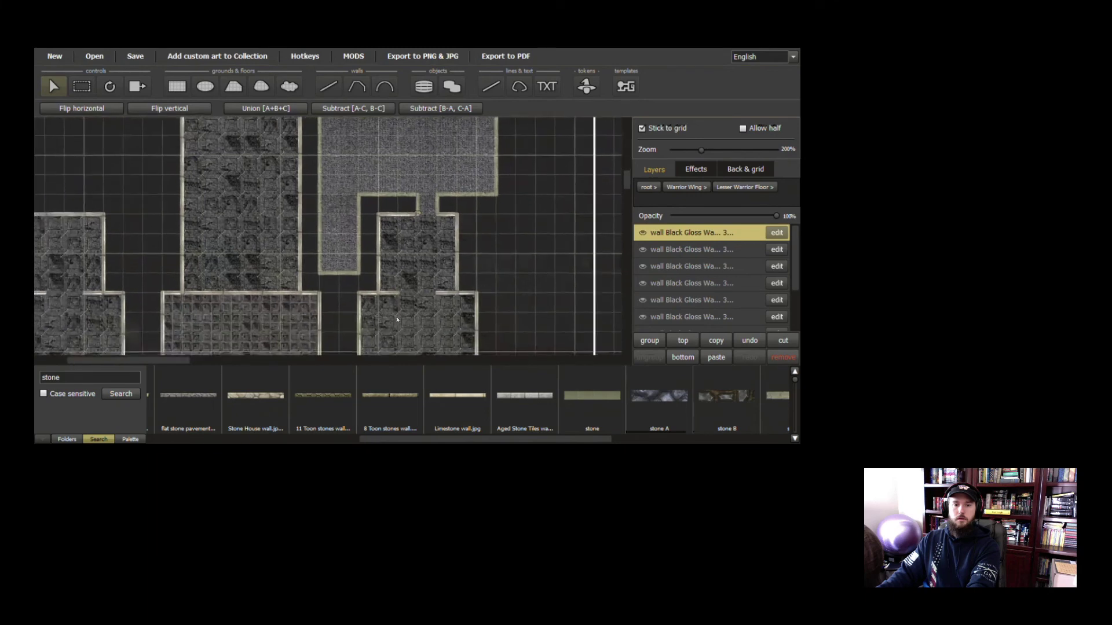
{"action": "left_click_drag", "start_coordinate": [397, 318], "coordinate": [533, 193]}
{"action": "left_click_drag", "start_coordinate": [350, 214], "coordinate": [371, 284]}
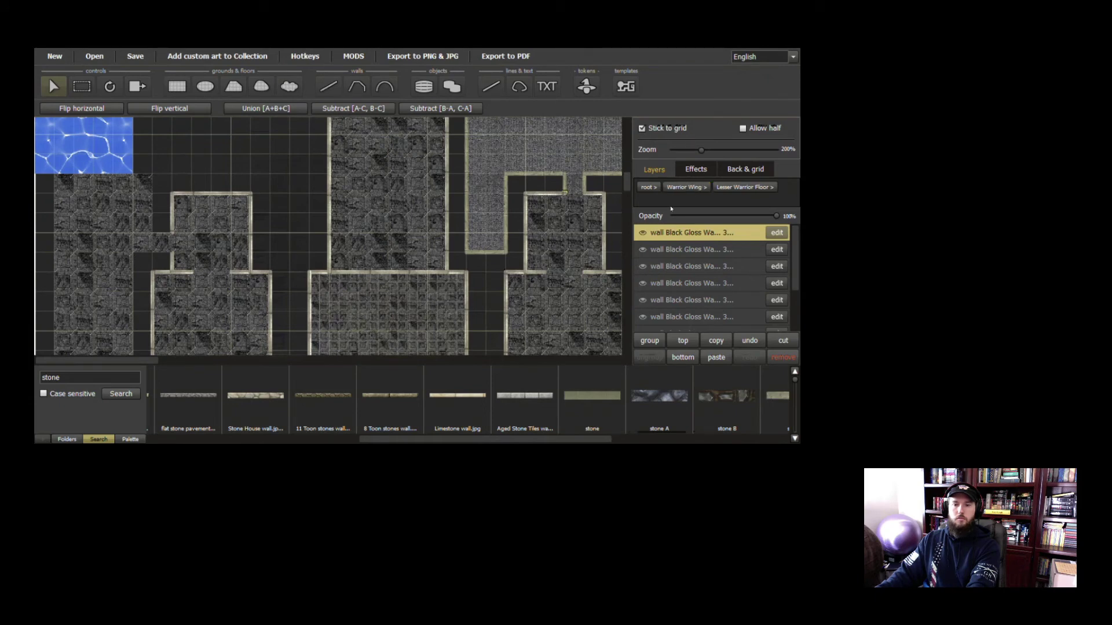
{"action": "left_click", "coordinate": [646, 187]}
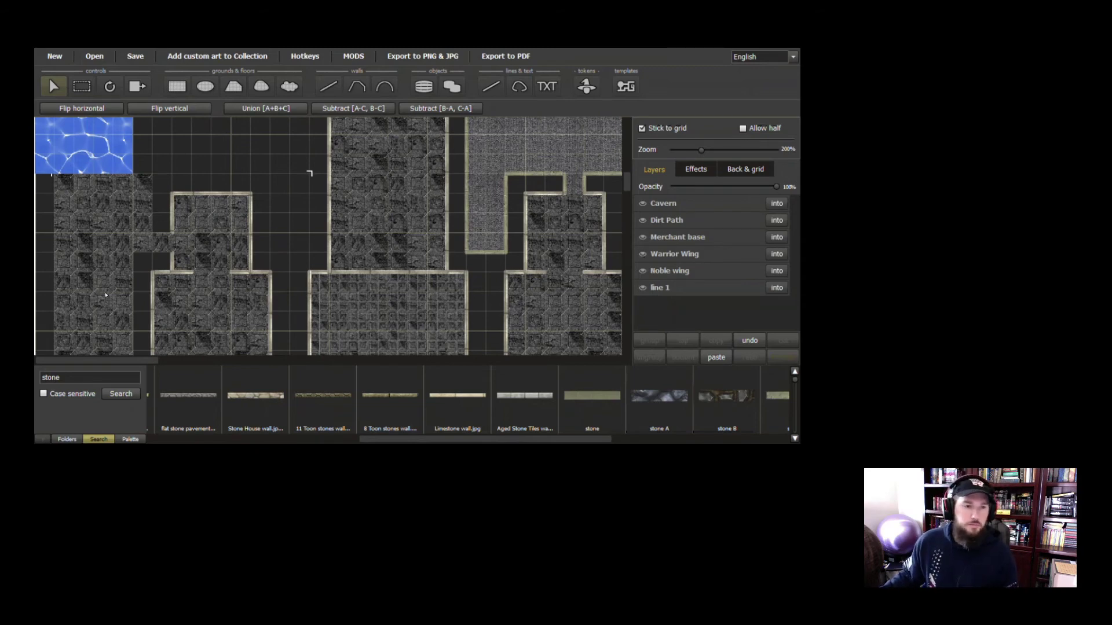
{"action": "scroll", "coordinate": [105, 296], "scroll_direction": "down", "scroll_amount": 3}
{"action": "left_click", "coordinate": [87, 145]}
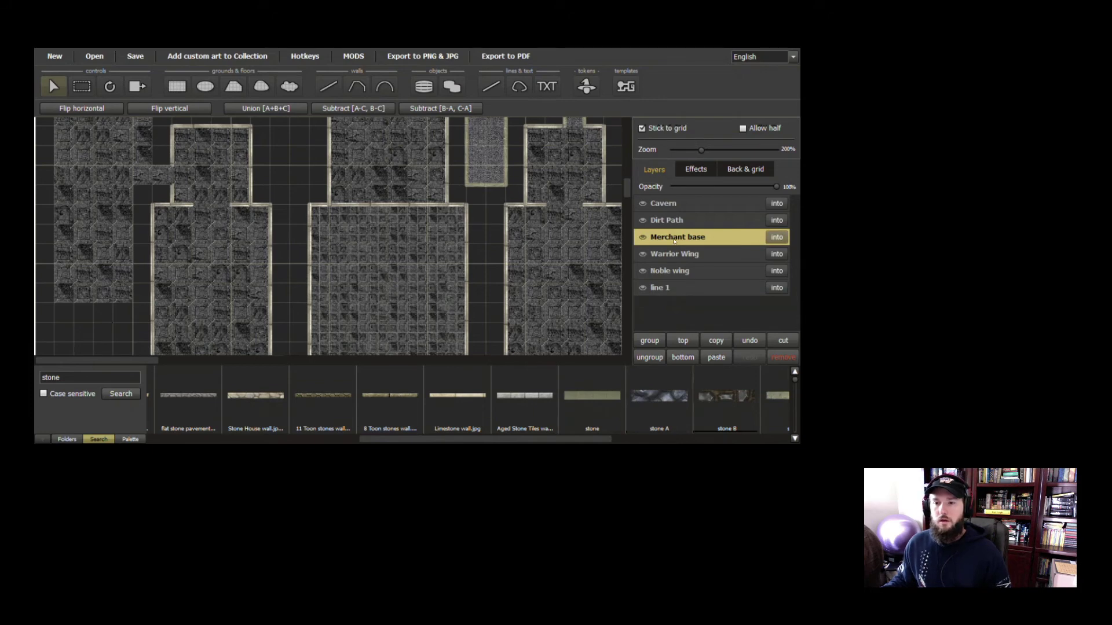
{"action": "left_click", "coordinate": [777, 238]}
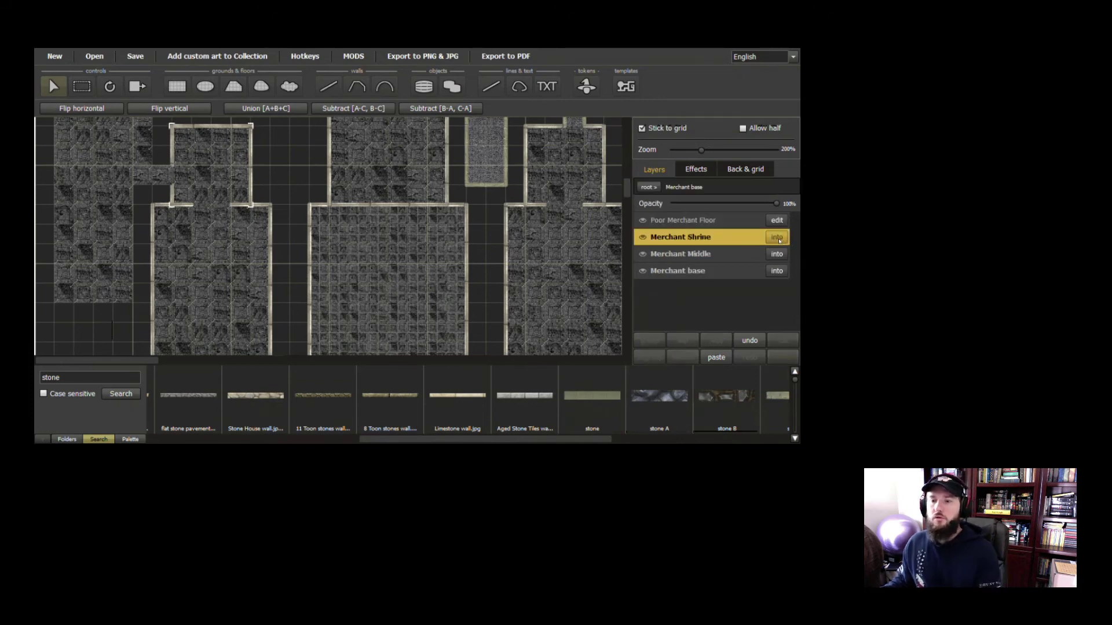
Identify the Poor Merchant Floor layer by its visibility and add a wall around that floor
{"action": "left_click", "coordinate": [696, 221]}
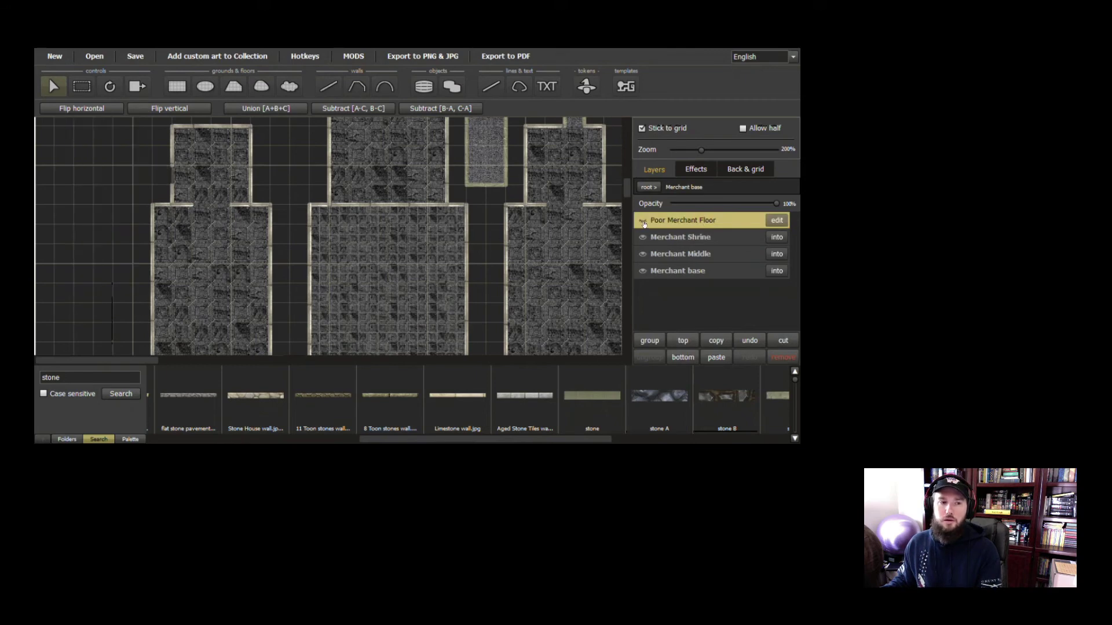
{"action": "right_click", "coordinate": [670, 219]}
{"action": "left_click", "coordinate": [710, 238]}
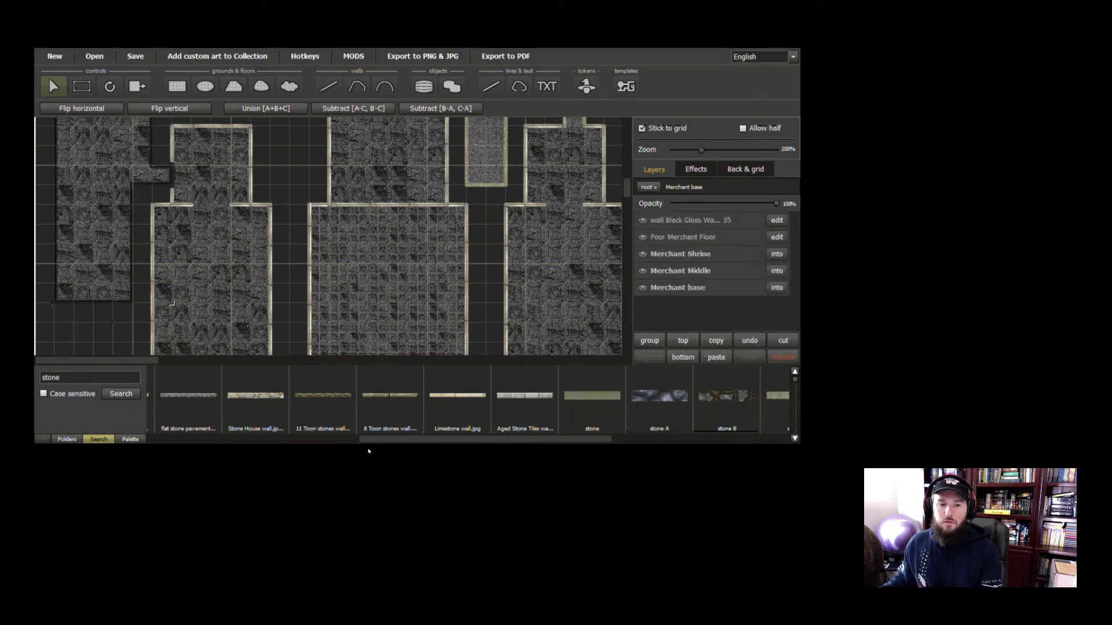
Apply the stone B texture to the wall around Poor Merchant Floor and group that wall with the floor
{"action": "left_click_drag", "start_coordinate": [391, 446], "coordinate": [404, 446]}
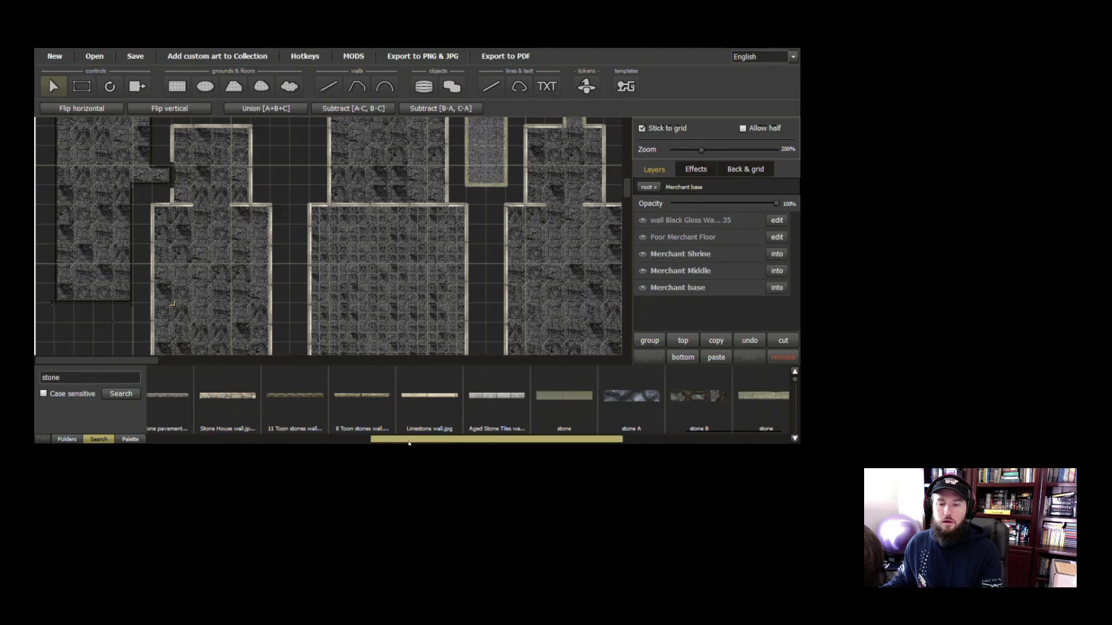
{"action": "left_click", "coordinate": [697, 400]}
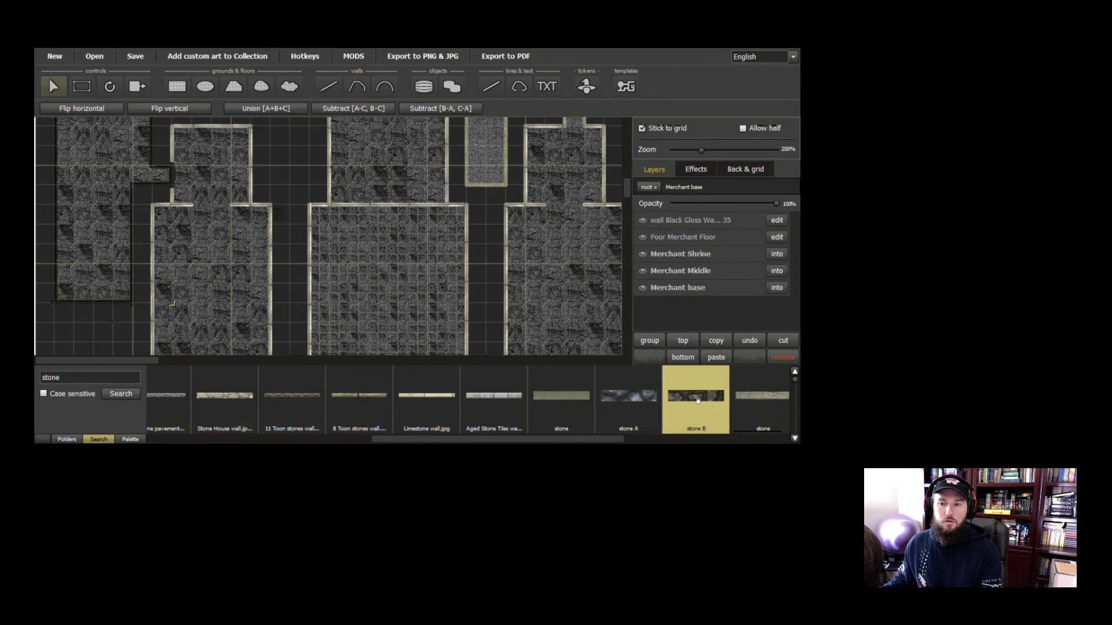
{"action": "scroll", "coordinate": [162, 247], "scroll_direction": "up", "scroll_amount": 3}
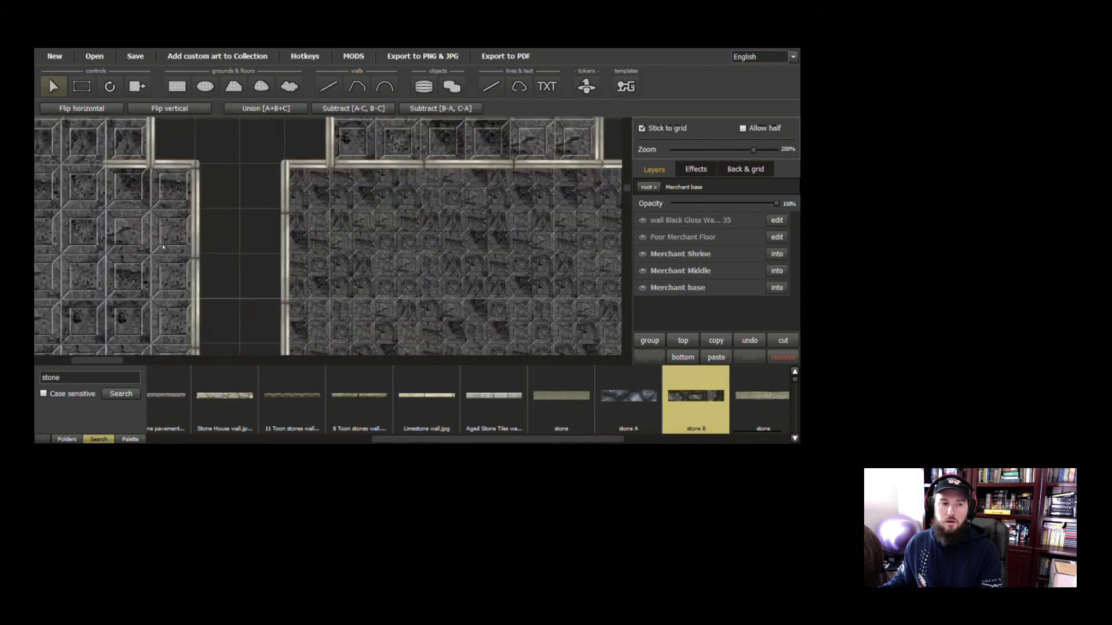
{"action": "left_click", "coordinate": [722, 223]}
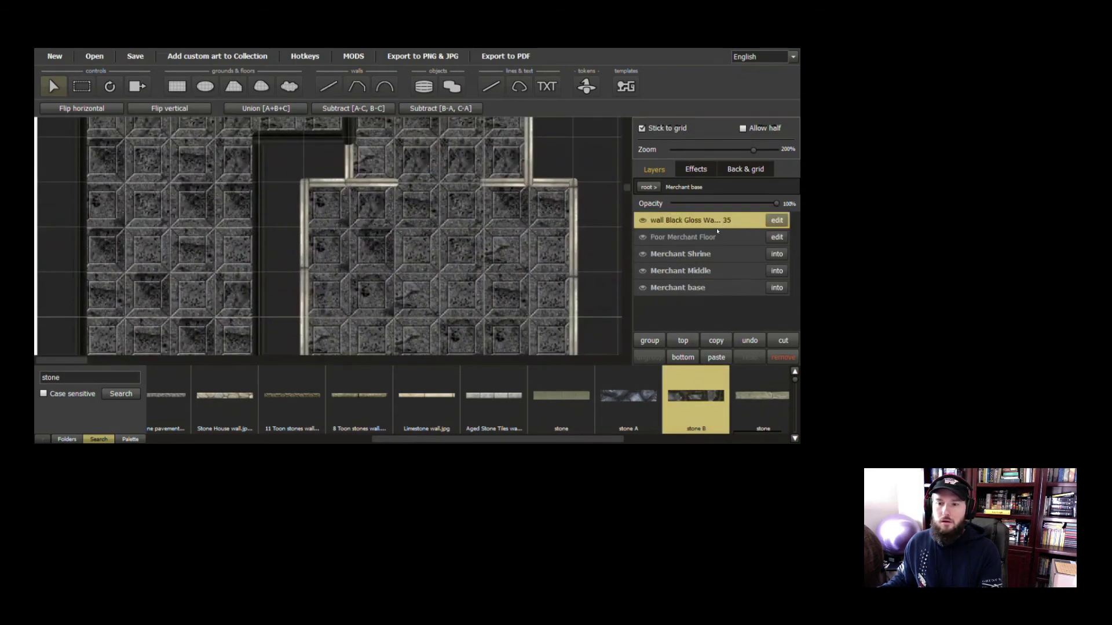
{"action": "left_click", "coordinate": [643, 222]}
{"action": "left_click", "coordinate": [642, 222]}
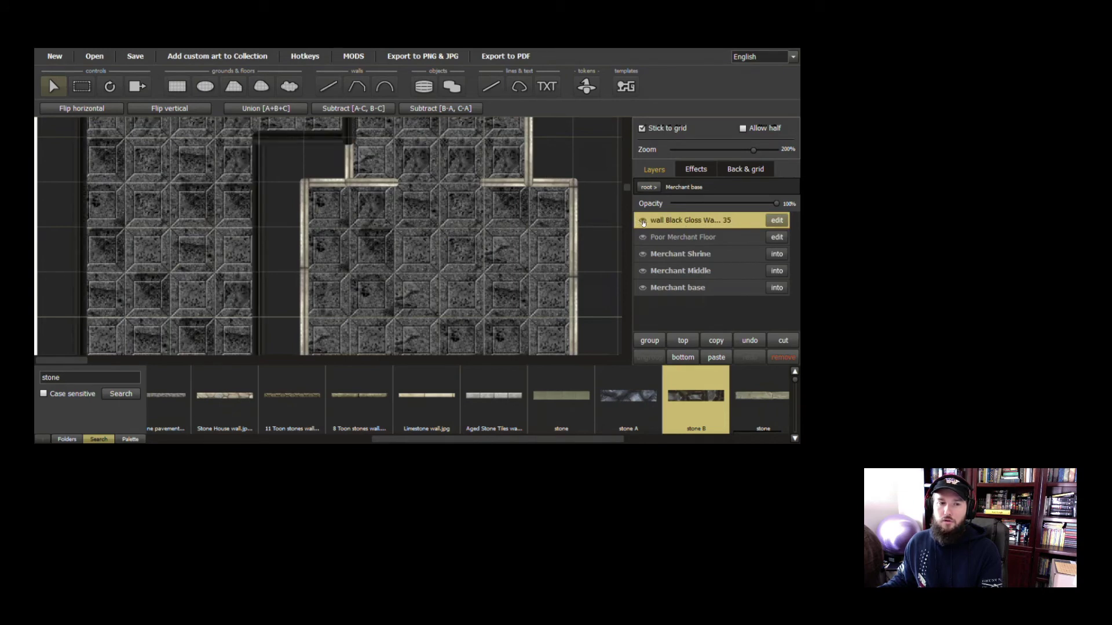
{"action": "right_click", "coordinate": [689, 398]}
{"action": "left_click", "coordinate": [730, 421]}
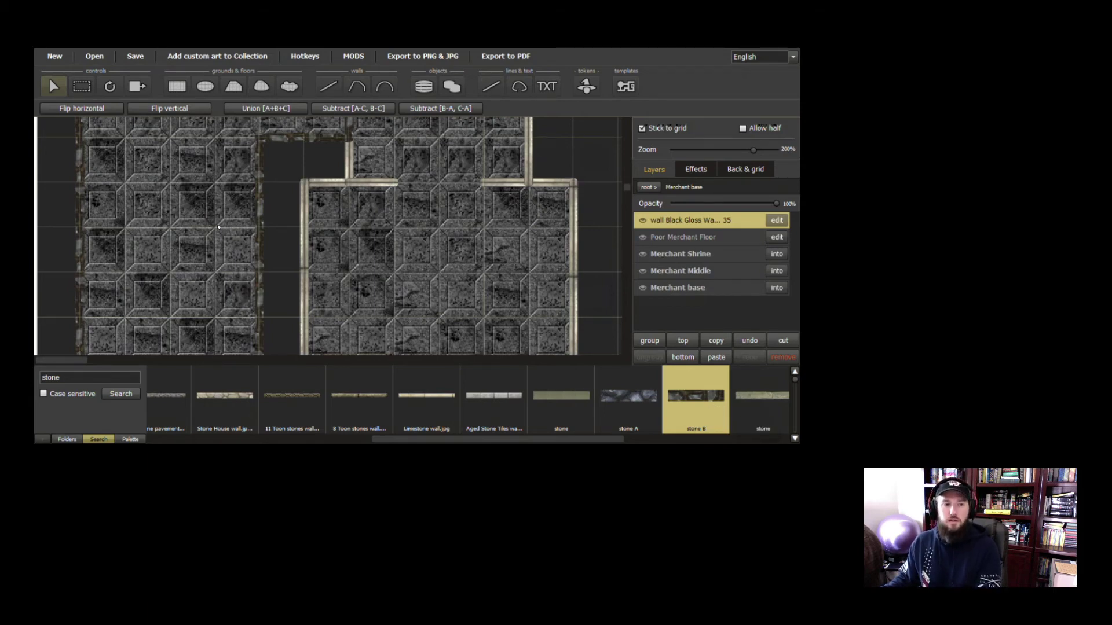
{"action": "left_click", "coordinate": [669, 242], "text": "shift"}
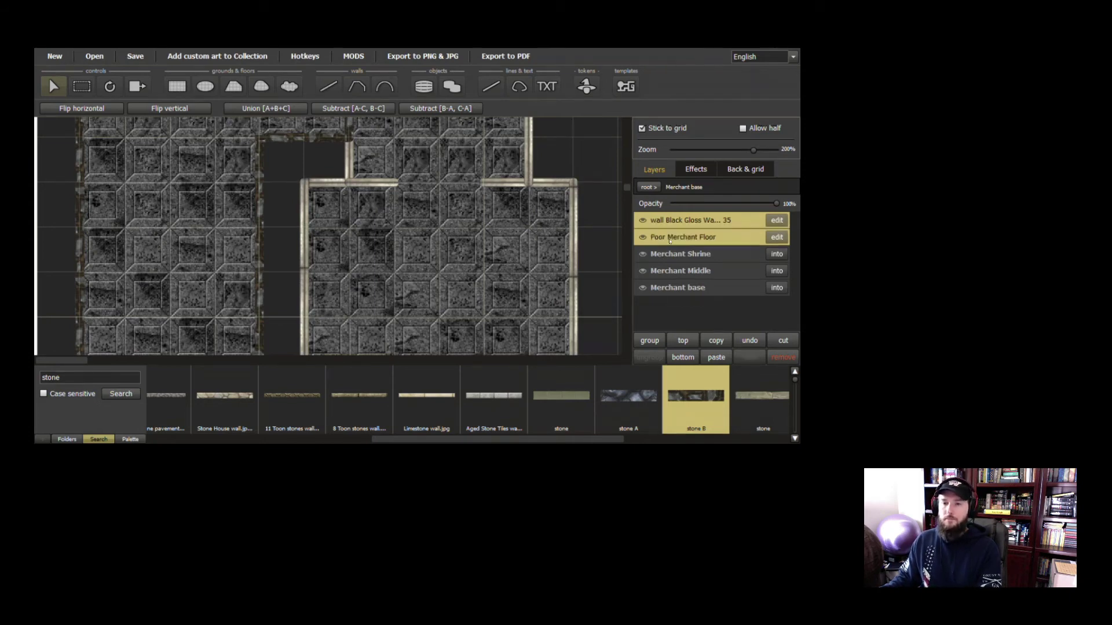
{"action": "left_click", "coordinate": [649, 340]}
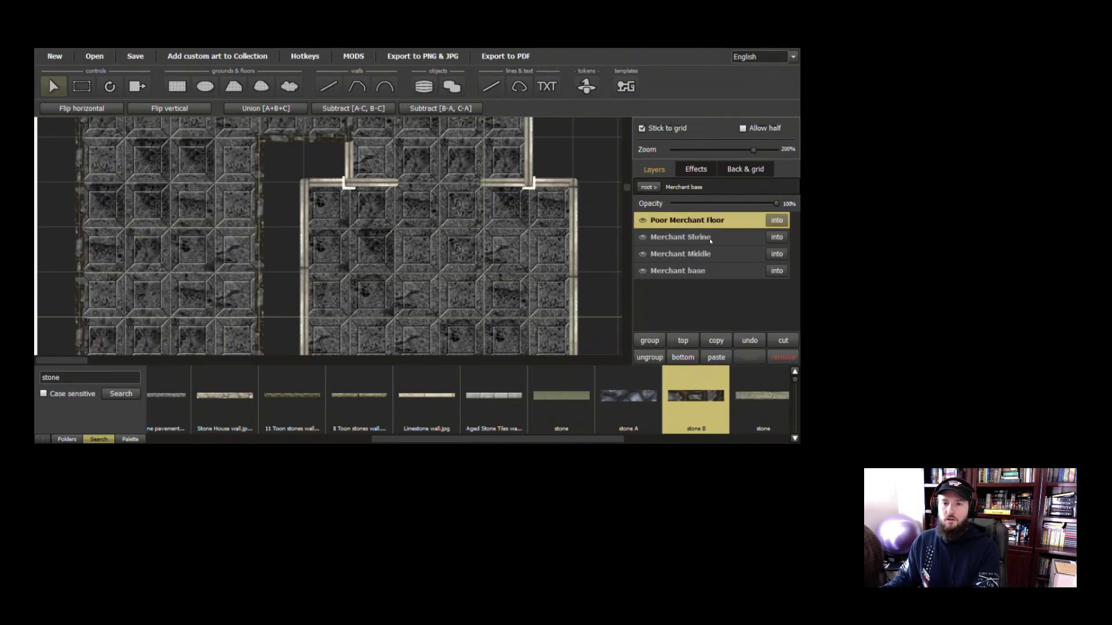
Open the Merchant Shrine group and examine the walls and passages of the surrounding merchant and entry rooms
{"action": "left_click", "coordinate": [777, 237]}
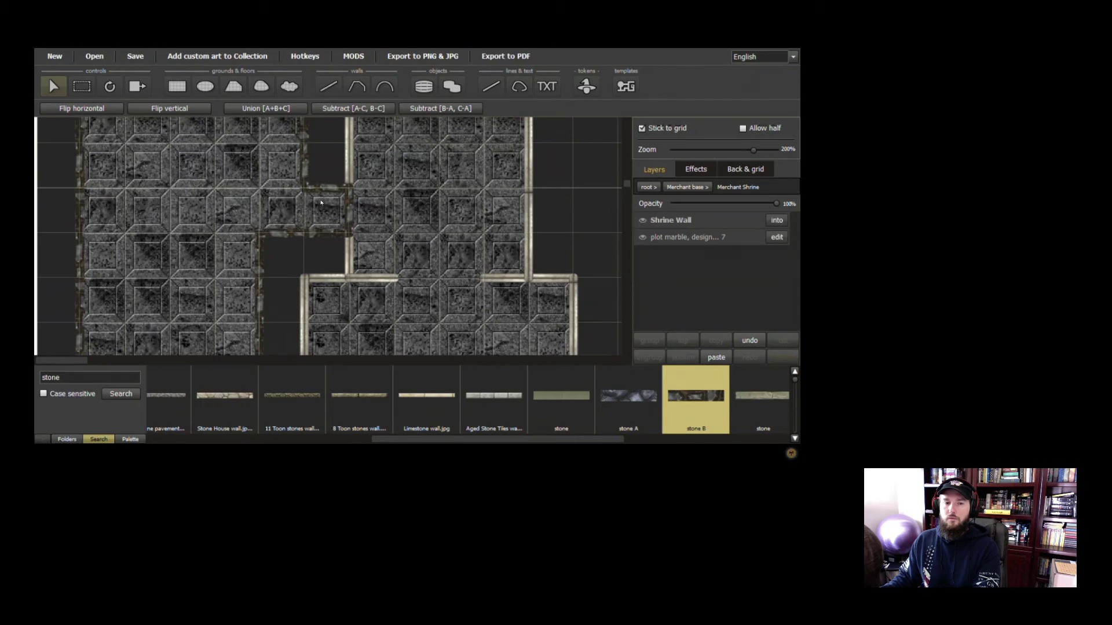
{"action": "scroll", "coordinate": [321, 202], "scroll_direction": "down", "scroll_amount": 2}
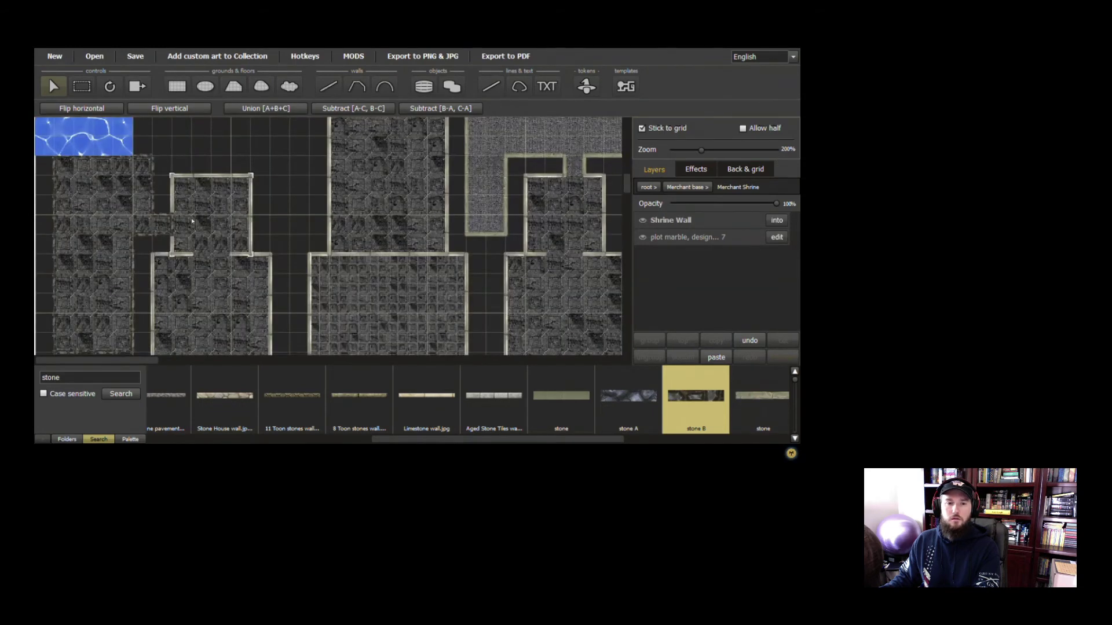
{"action": "left_click_drag", "start_coordinate": [243, 225], "coordinate": [273, 203]}
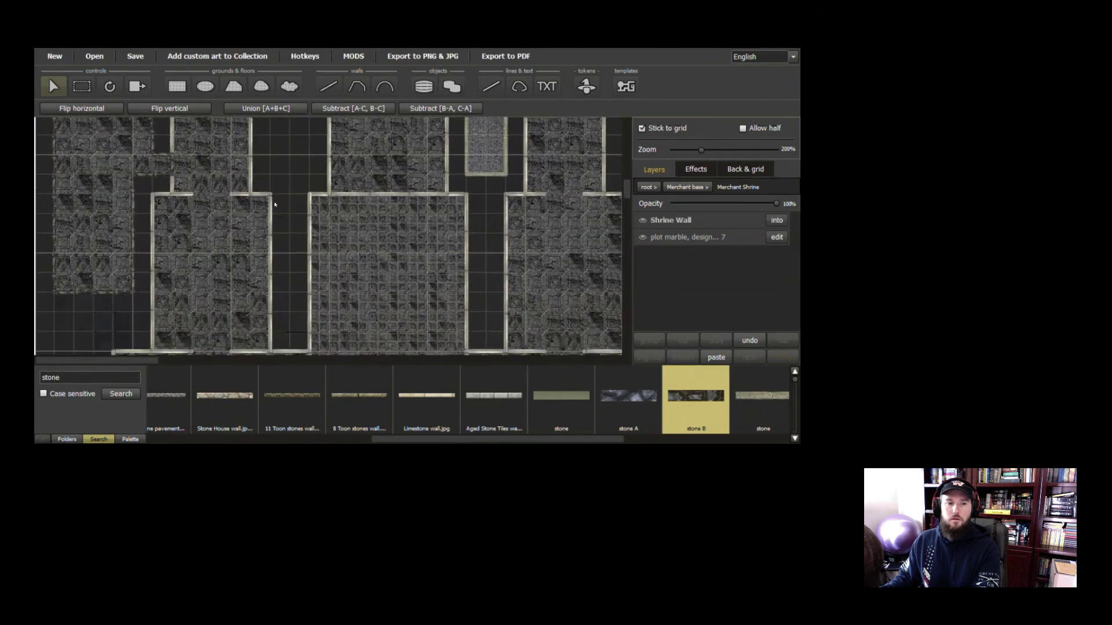
{"action": "left_click_drag", "start_coordinate": [274, 240], "coordinate": [298, 166]}
{"action": "left_click_drag", "start_coordinate": [317, 264], "coordinate": [328, 229]}
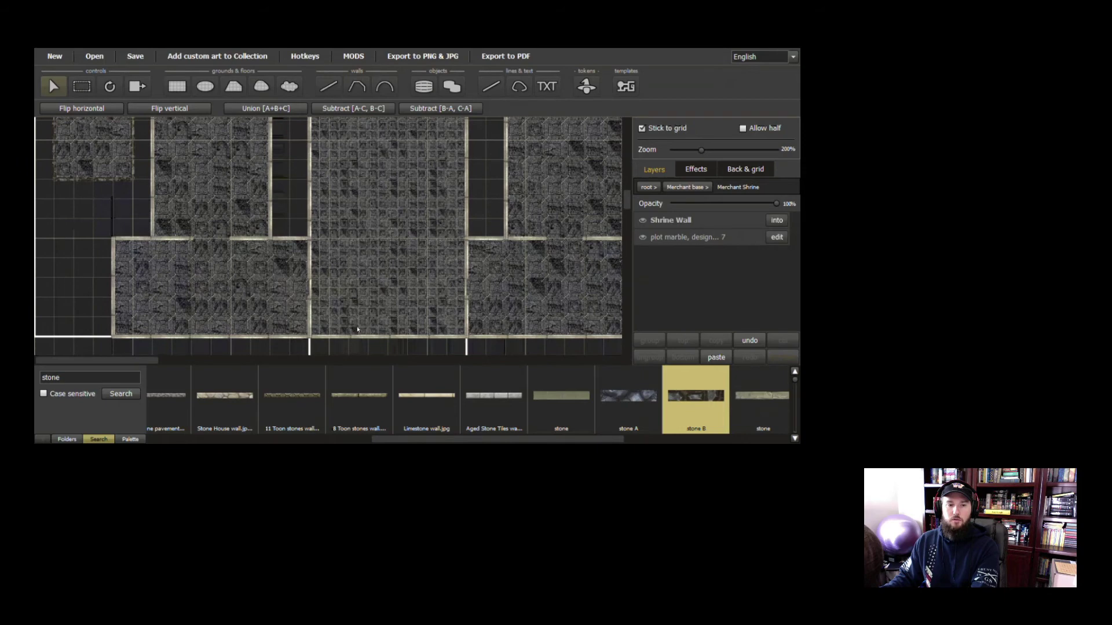
{"action": "left_click_drag", "start_coordinate": [370, 267], "coordinate": [370, 352]}
{"action": "left_click_drag", "start_coordinate": [369, 226], "coordinate": [368, 312]}
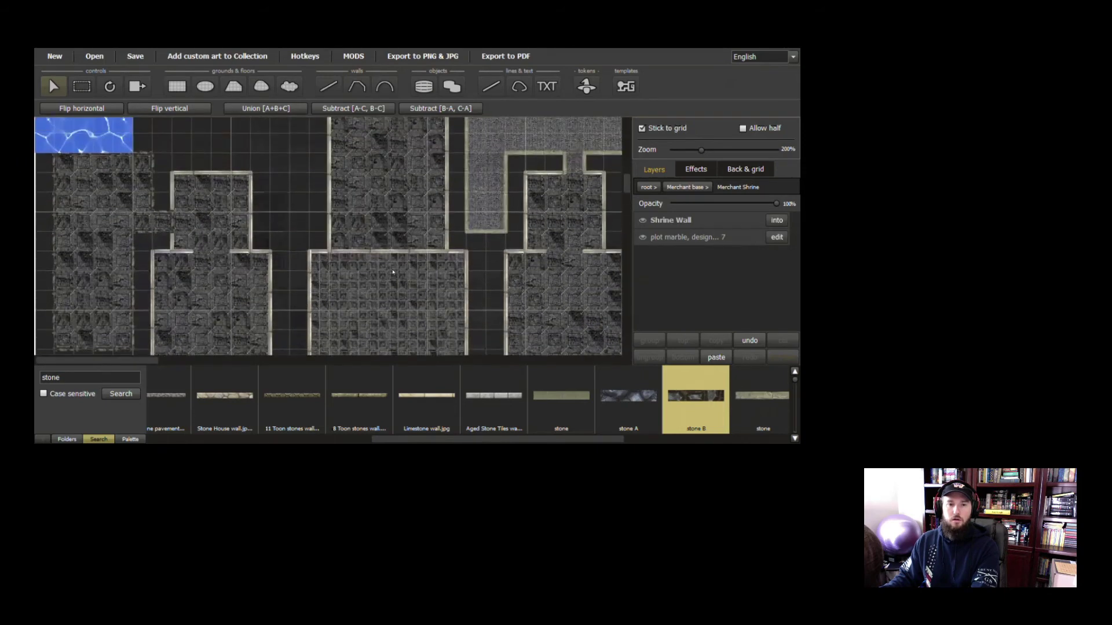
Return to the root layers and open the Entry Hall group inside the Noble wing
{"action": "left_click", "coordinate": [646, 187]}
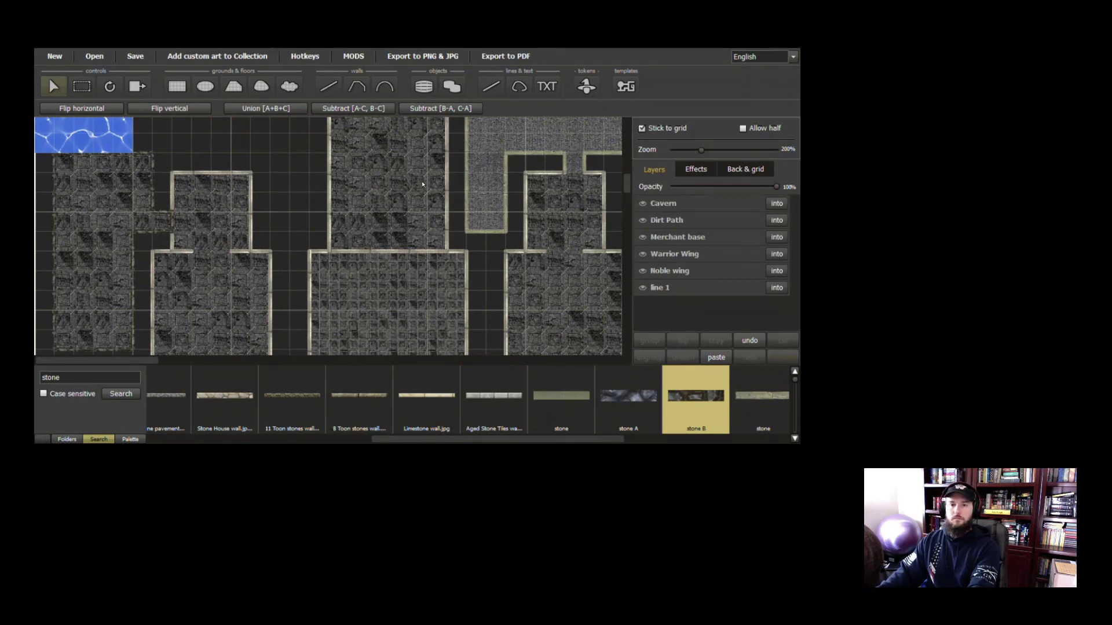
{"action": "left_click", "coordinate": [680, 242]}
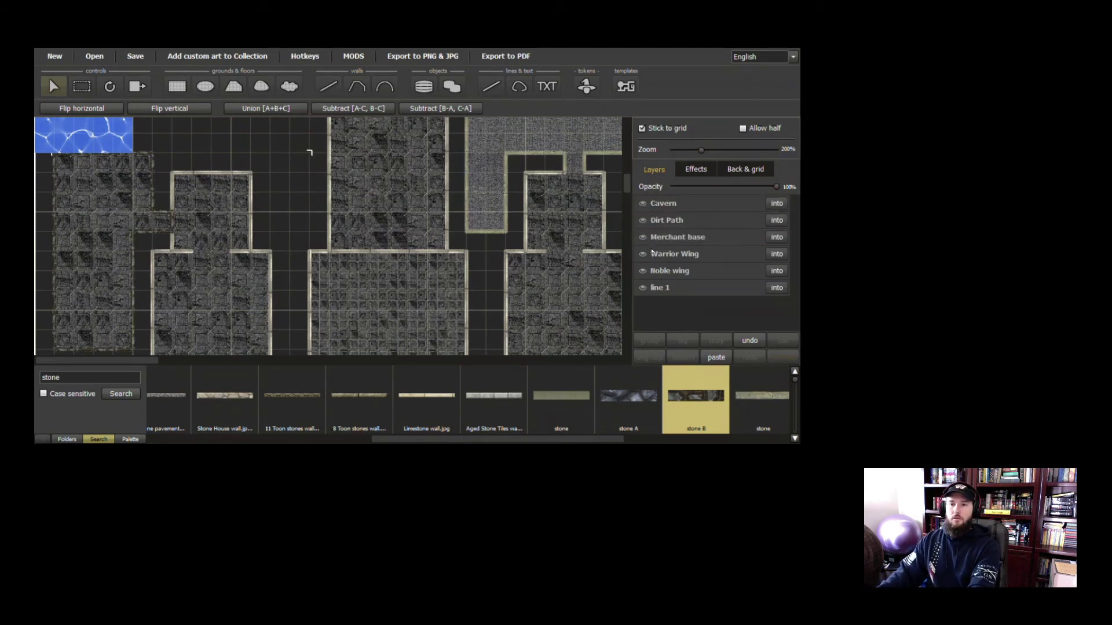
{"action": "left_click", "coordinate": [776, 270]}
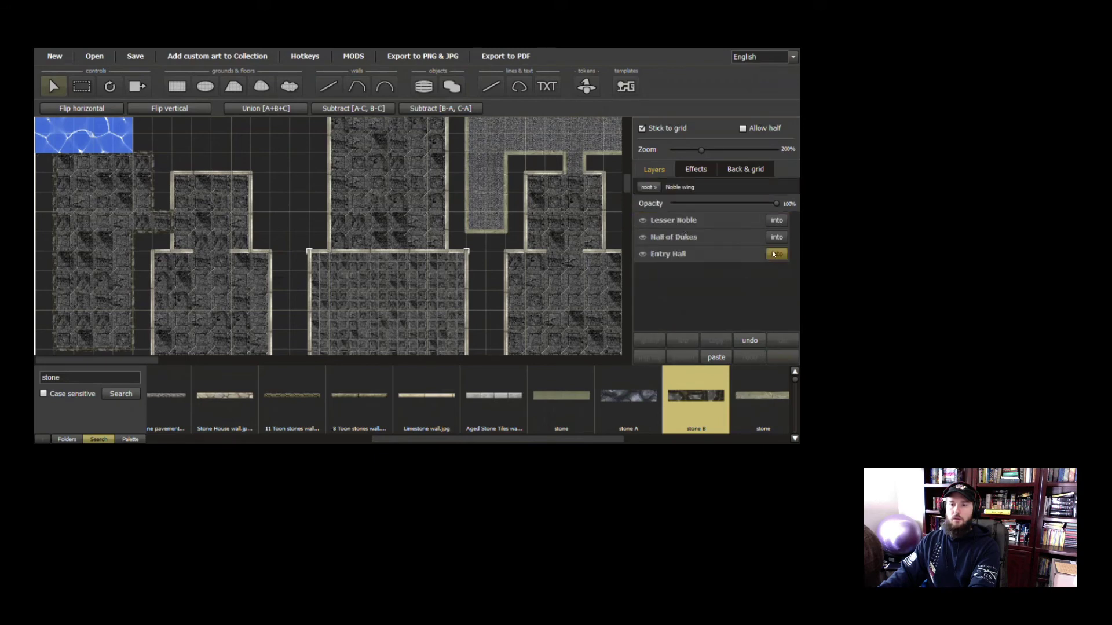
{"action": "left_click", "coordinate": [776, 254]}
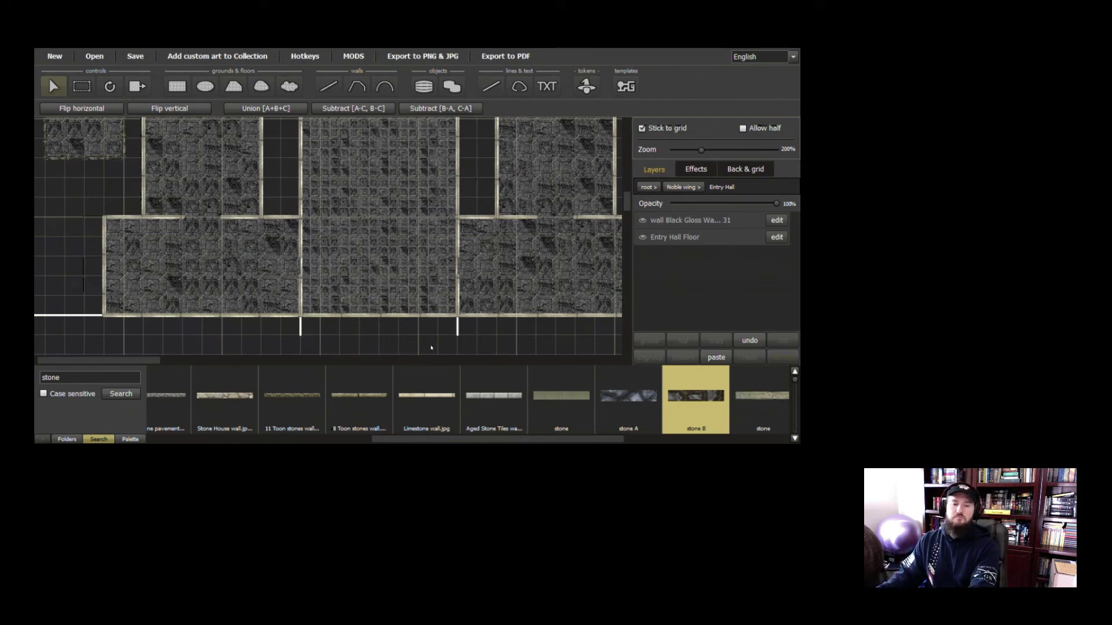
Convert the Entry Hall's polywall to a group of walls
{"action": "left_click", "coordinate": [777, 222]}
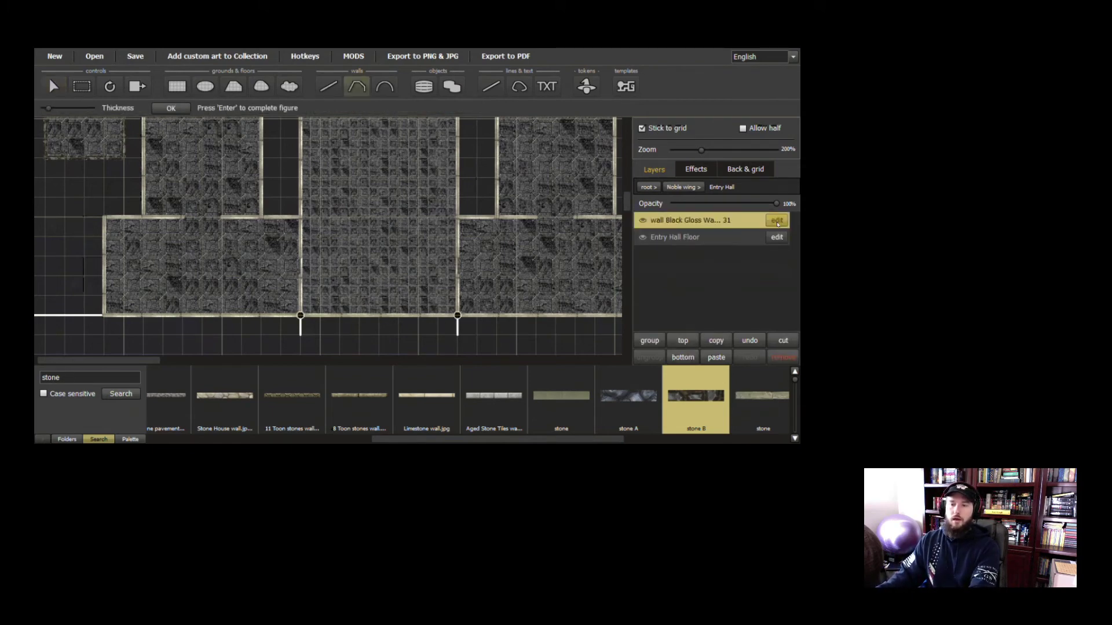
{"action": "right_click", "coordinate": [684, 225]}
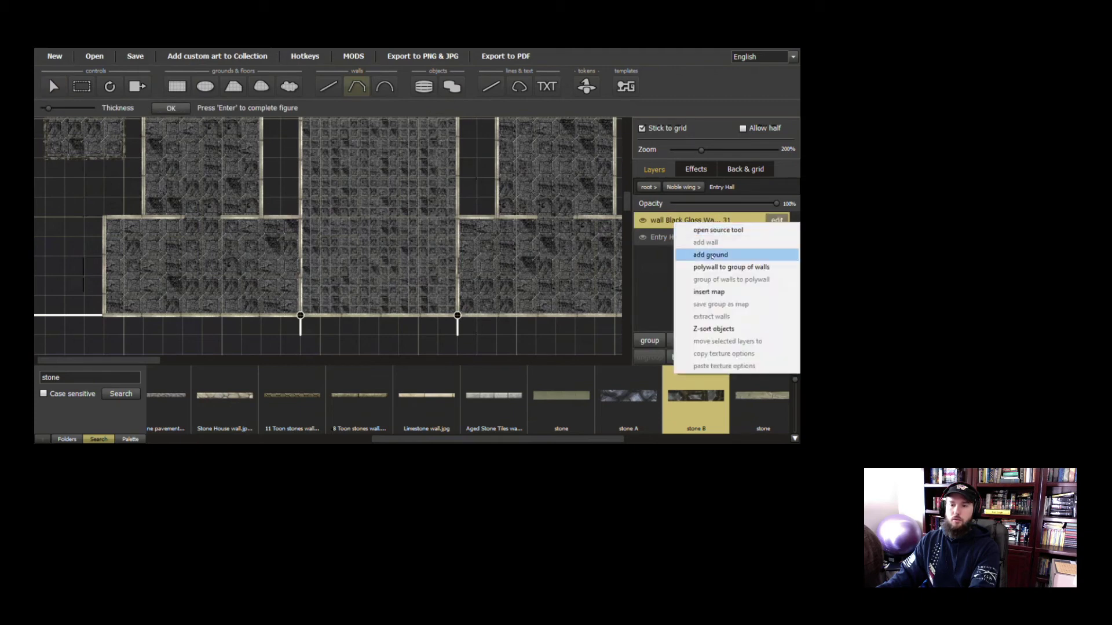
{"action": "left_click", "coordinate": [747, 266]}
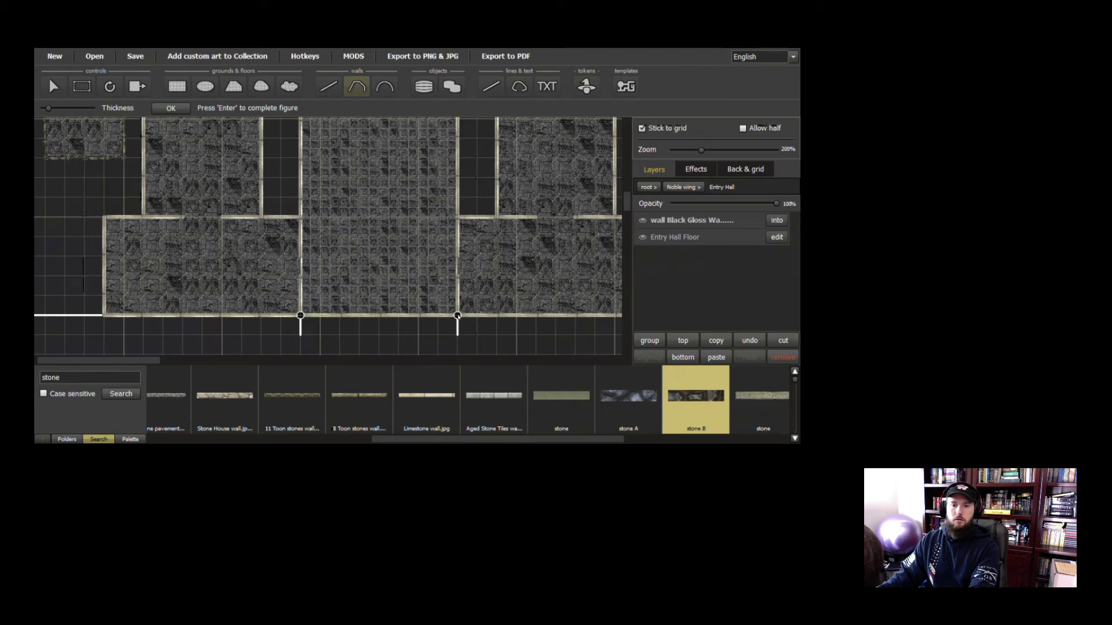
Try to shorten the Entry Hall's lower wall by moving its end point inward, and open the hall's wall group
{"action": "left_click_drag", "start_coordinate": [458, 316], "coordinate": [358, 316]}
{"action": "left_click", "coordinate": [775, 220]}
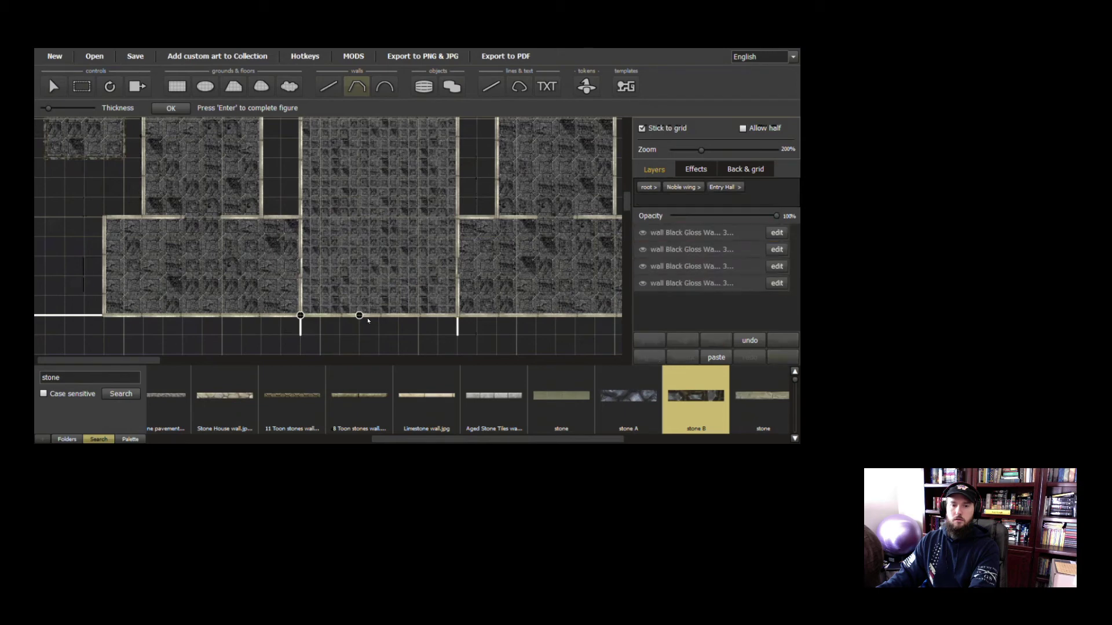
{"action": "key", "text": "Return"}
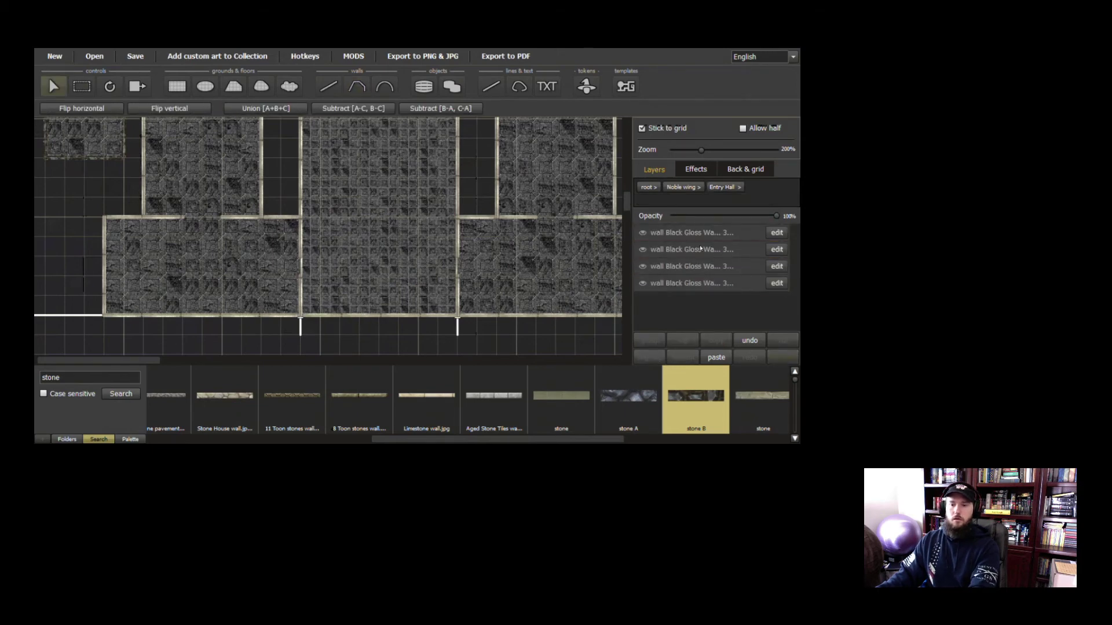
Shorten the Entry Hall's lower wall to three grid squares and place a copy at the opposite corner, leaving a two-square doorway
{"action": "double_click", "coordinate": [365, 318]}
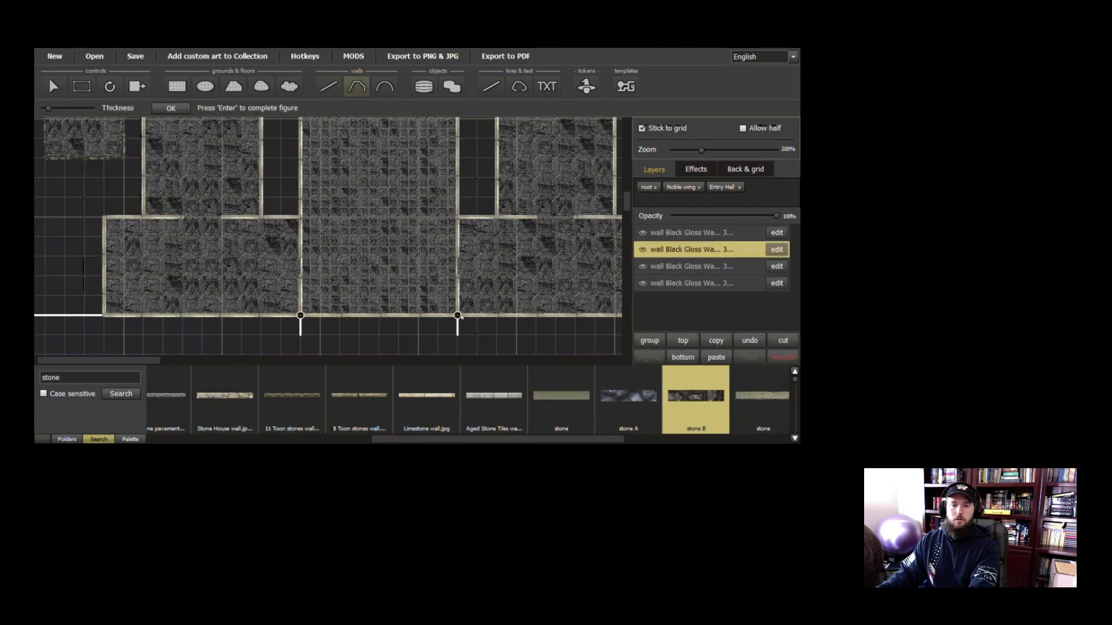
{"action": "left_click_drag", "start_coordinate": [457, 315], "coordinate": [359, 315]}
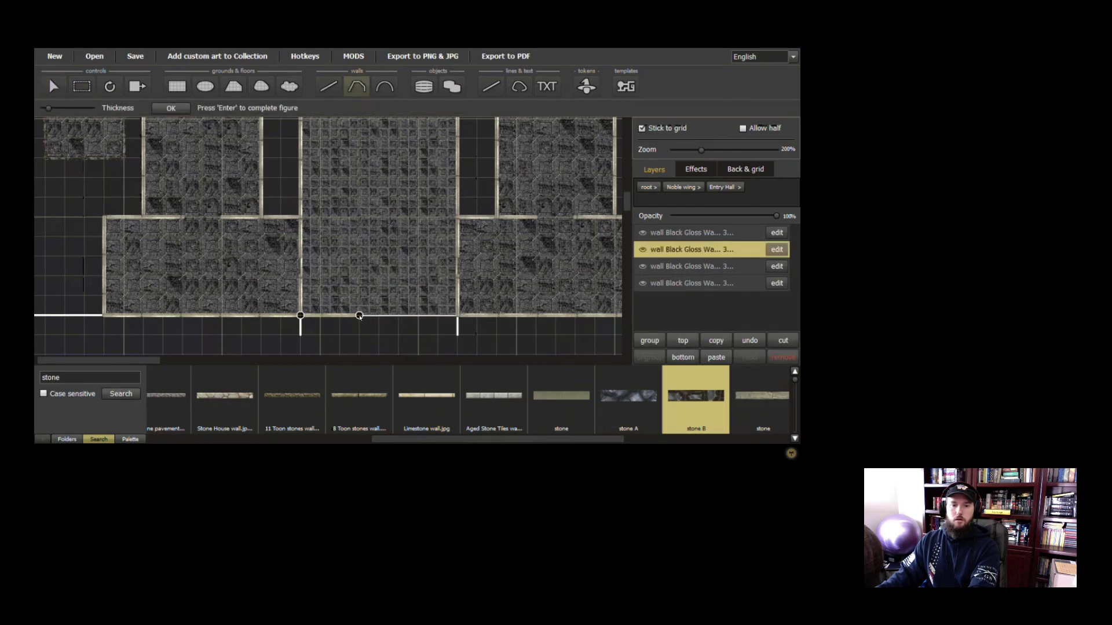
{"action": "left_click", "coordinate": [716, 340]}
{"action": "left_click", "coordinate": [716, 357]}
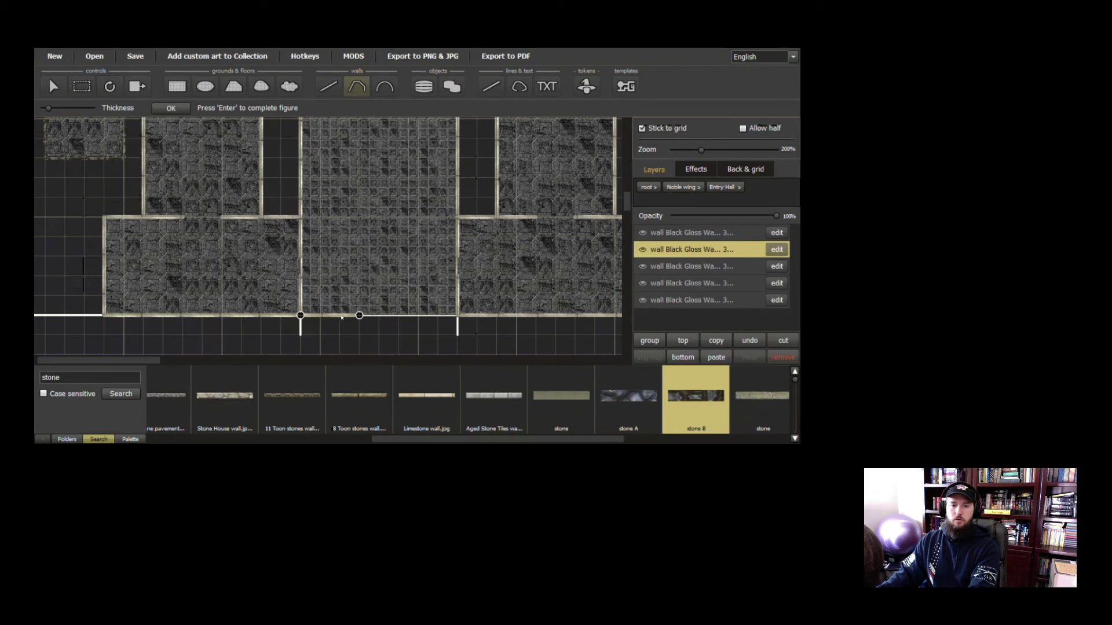
{"action": "key", "text": "Return"}
{"action": "left_click_drag", "start_coordinate": [359, 316], "coordinate": [439, 318]}
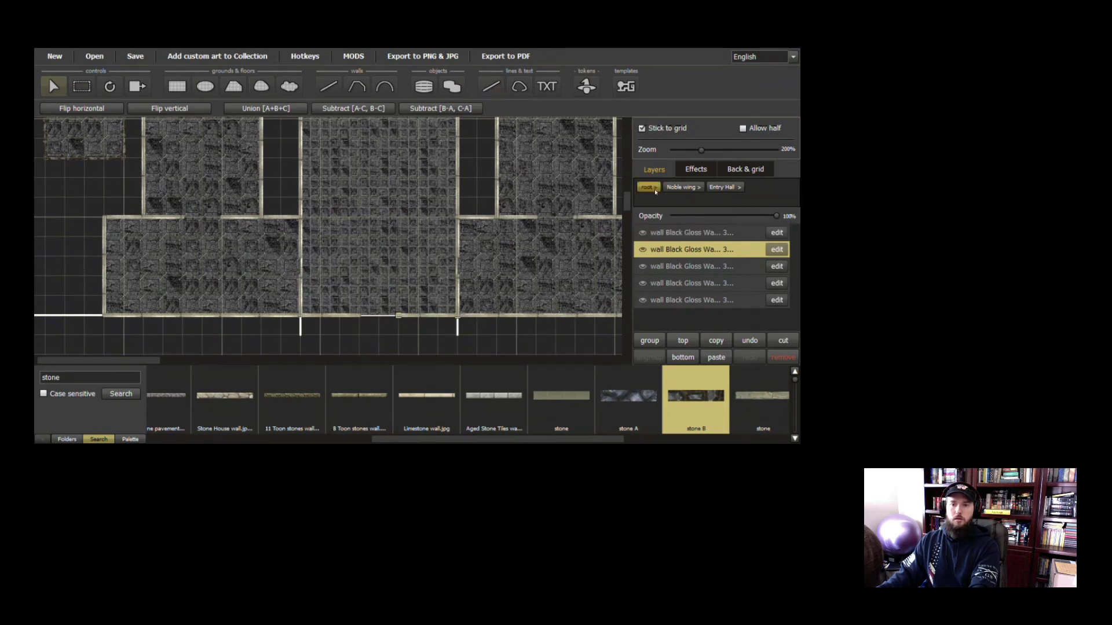
Identify the Entry Hall wall segment that borders the Hall of Dukes and delete it
{"action": "left_click_drag", "start_coordinate": [407, 186], "coordinate": [417, 283]}
{"action": "left_click_drag", "start_coordinate": [409, 221], "coordinate": [402, 248]}
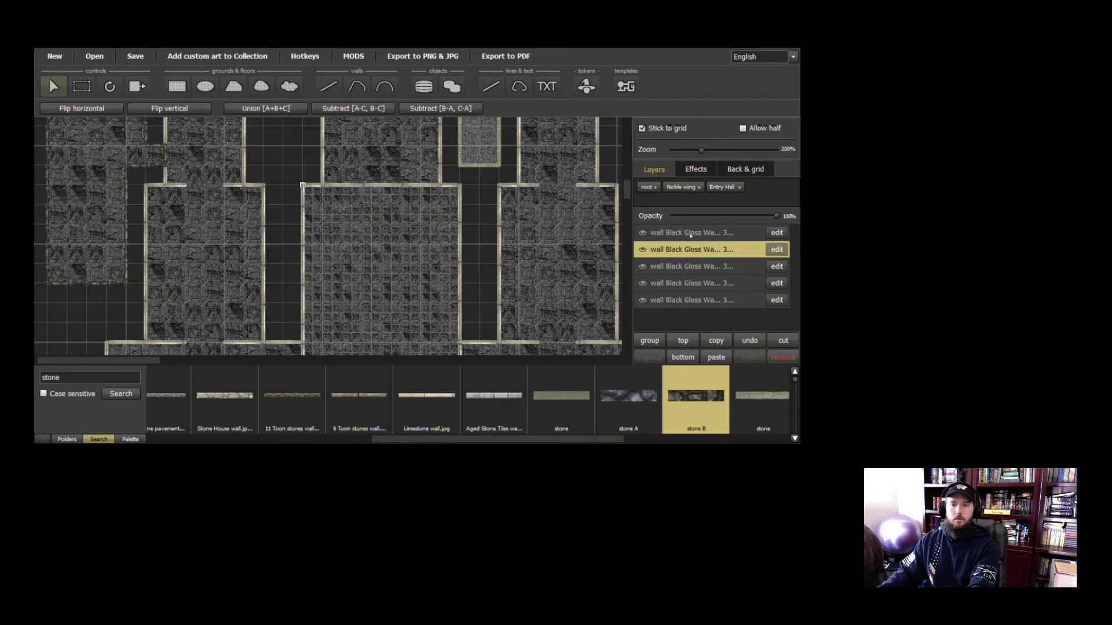
{"action": "left_click", "coordinate": [776, 249]}
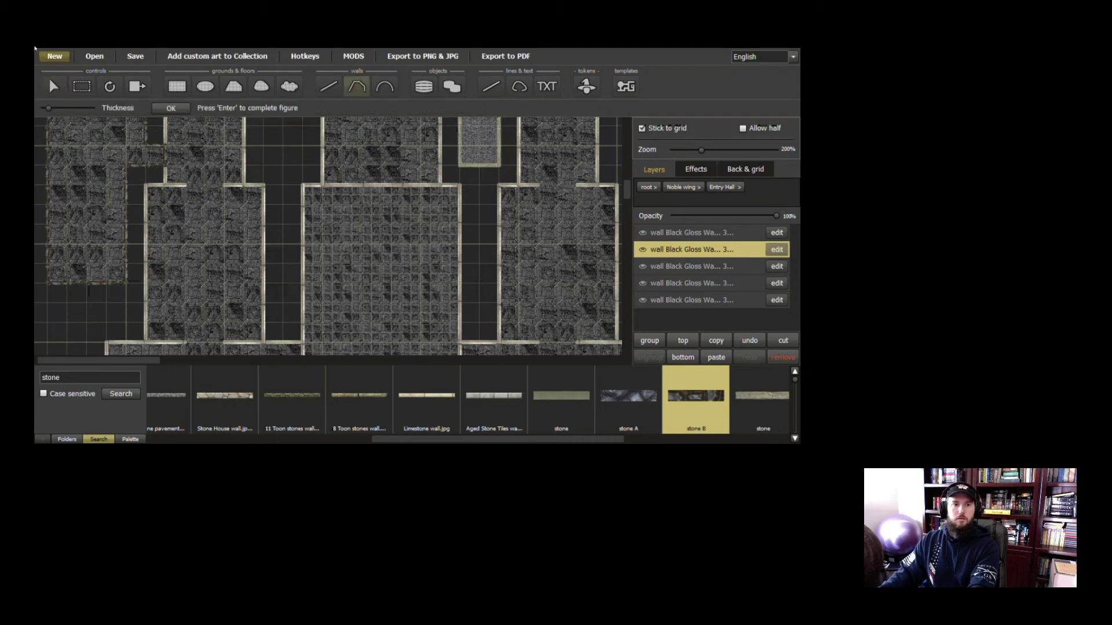
{"action": "left_click", "coordinate": [54, 86]}
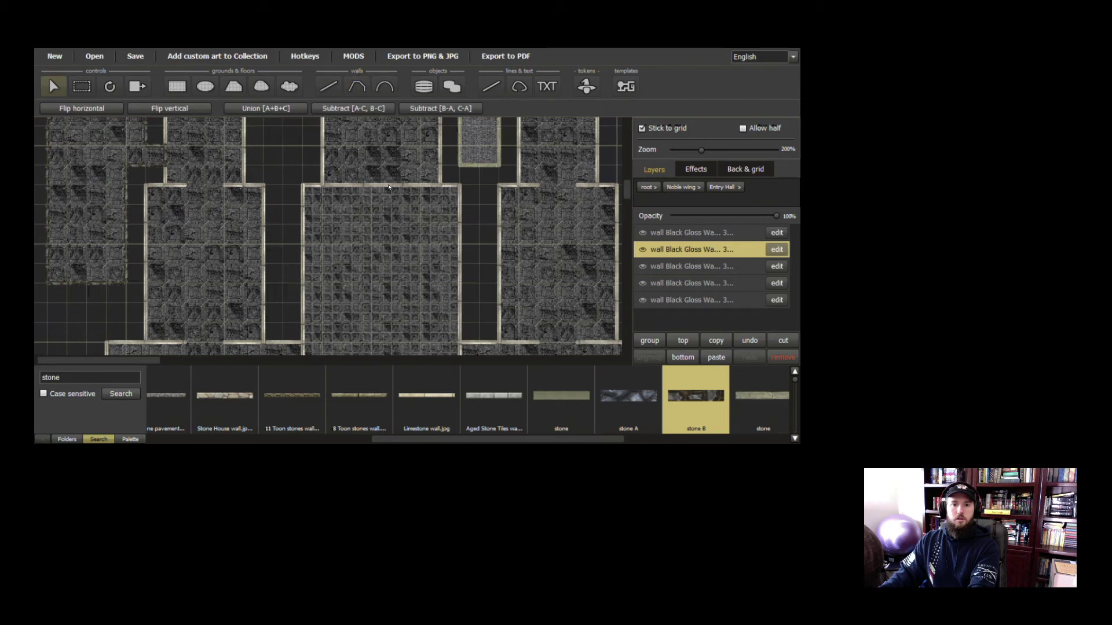
{"action": "left_click", "coordinate": [645, 234]}
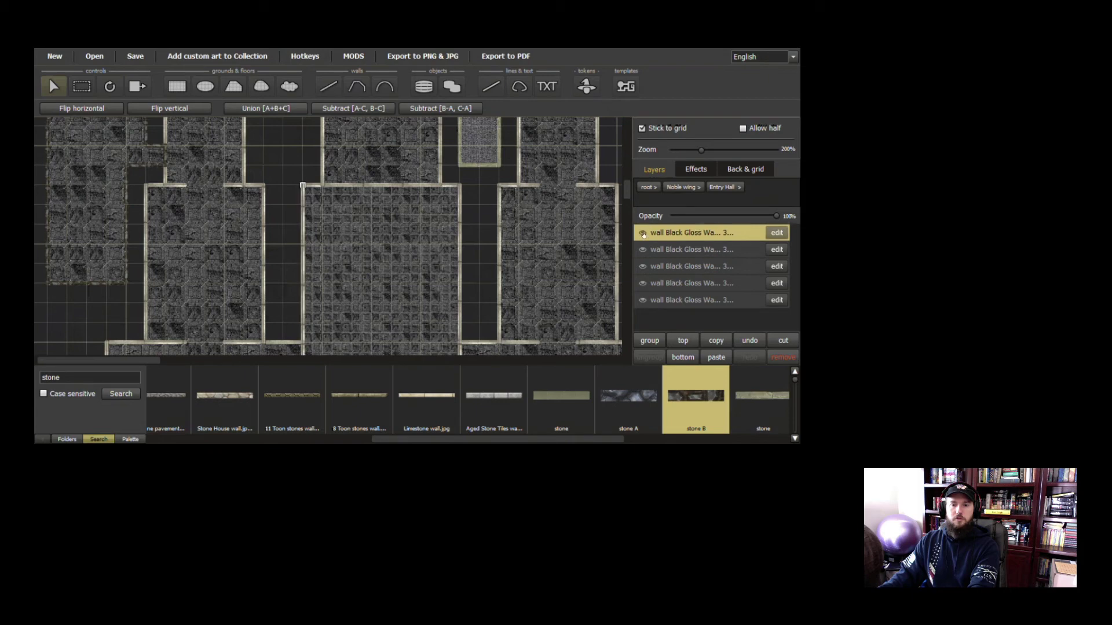
{"action": "left_click", "coordinate": [646, 269]}
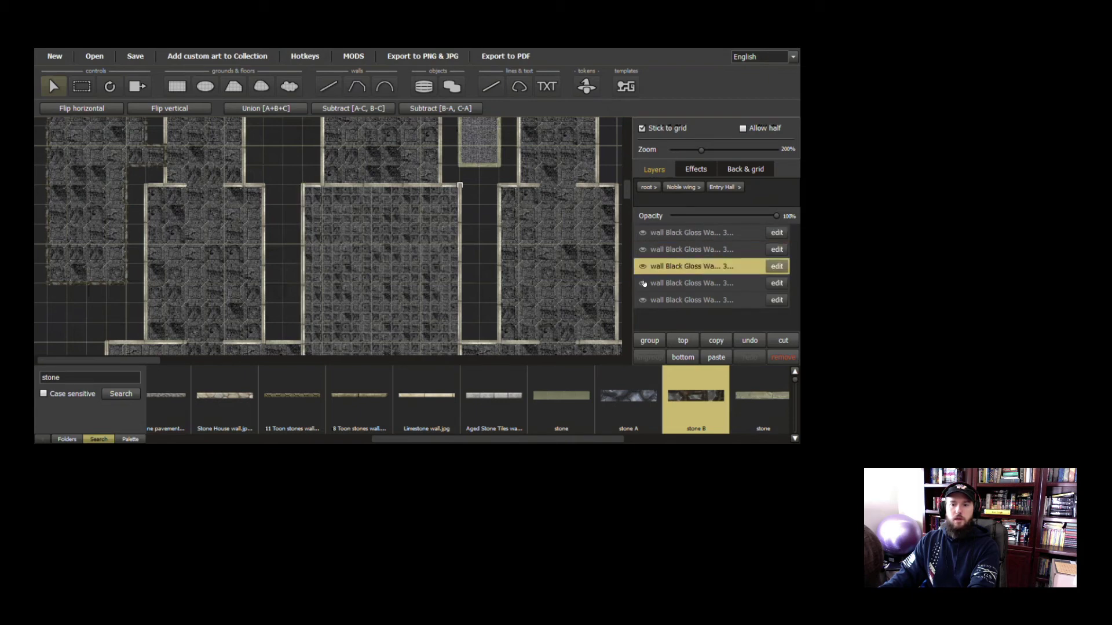
{"action": "left_click", "coordinate": [645, 285]}
{"action": "left_click", "coordinate": [646, 302]}
{"action": "left_click", "coordinate": [644, 301]}
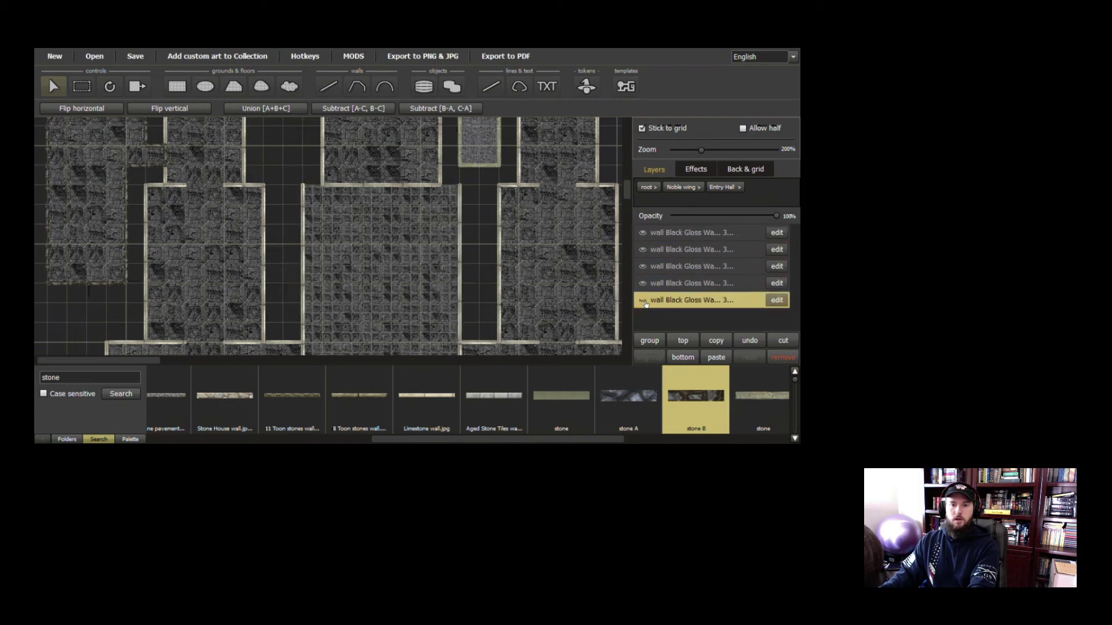
{"action": "left_click", "coordinate": [644, 301]}
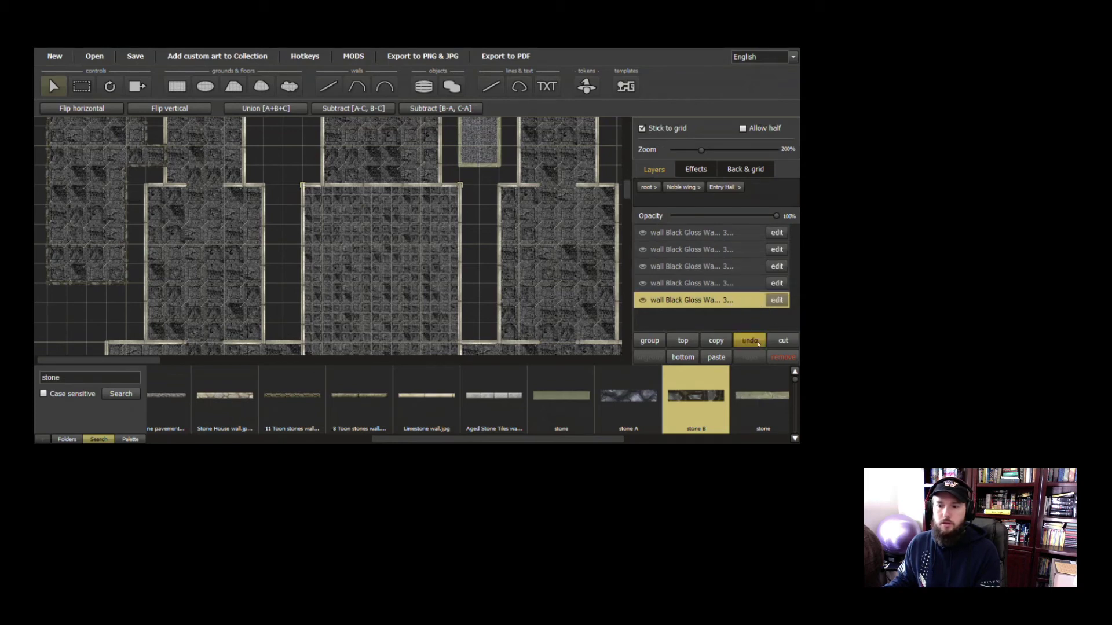
{"action": "left_click", "coordinate": [780, 357]}
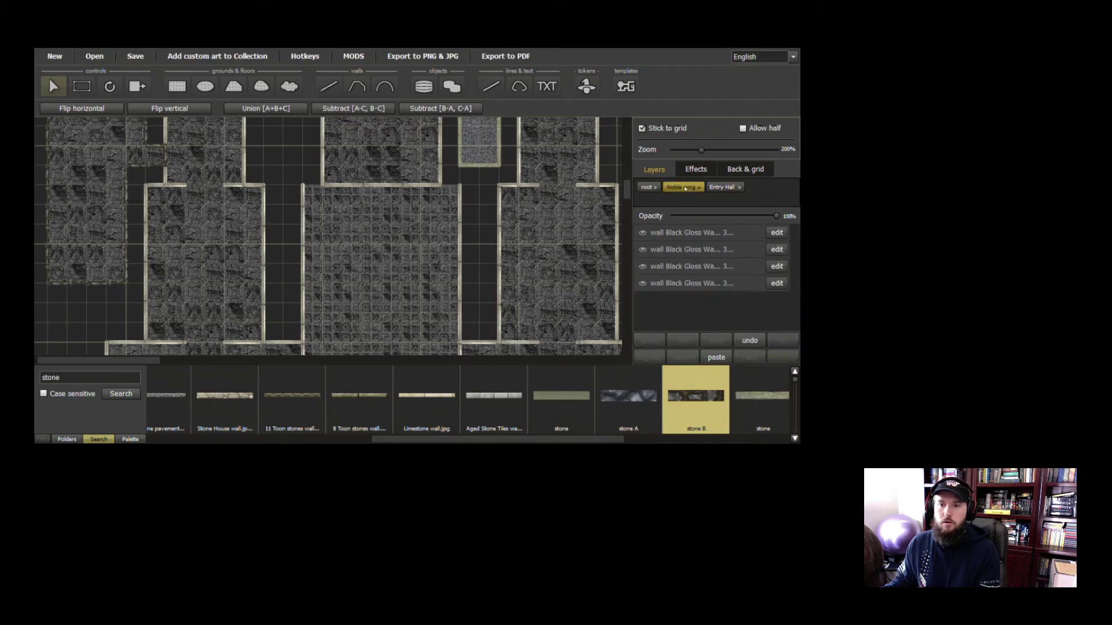
Split the Hall of Dukes wall in the Noble wing group into separate wall segments
{"action": "left_click", "coordinate": [648, 186]}
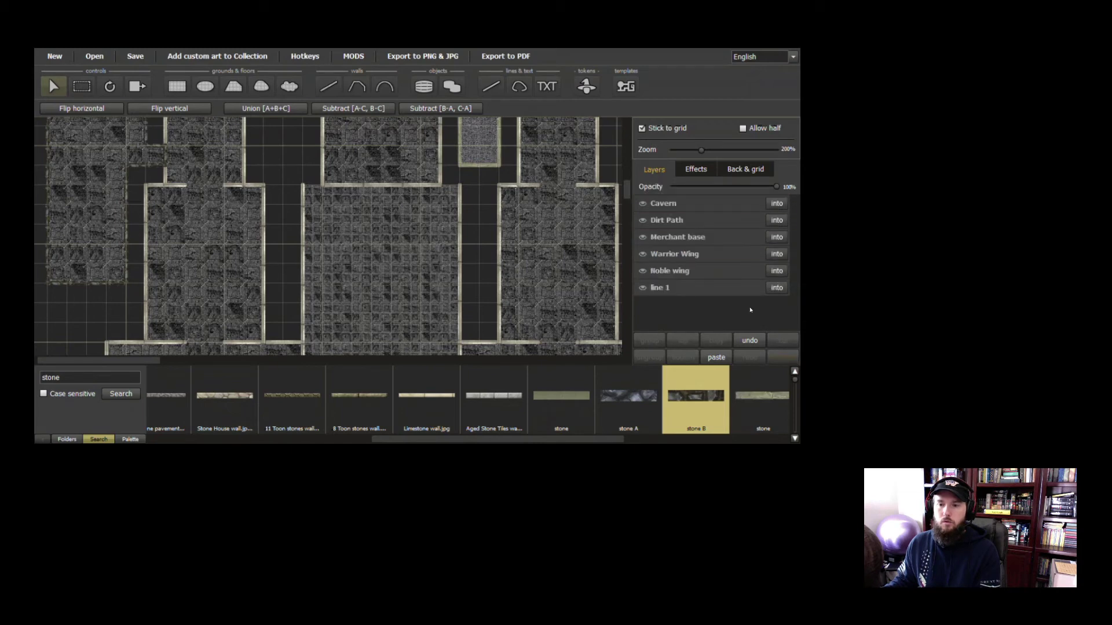
{"action": "left_click", "coordinate": [641, 272]}
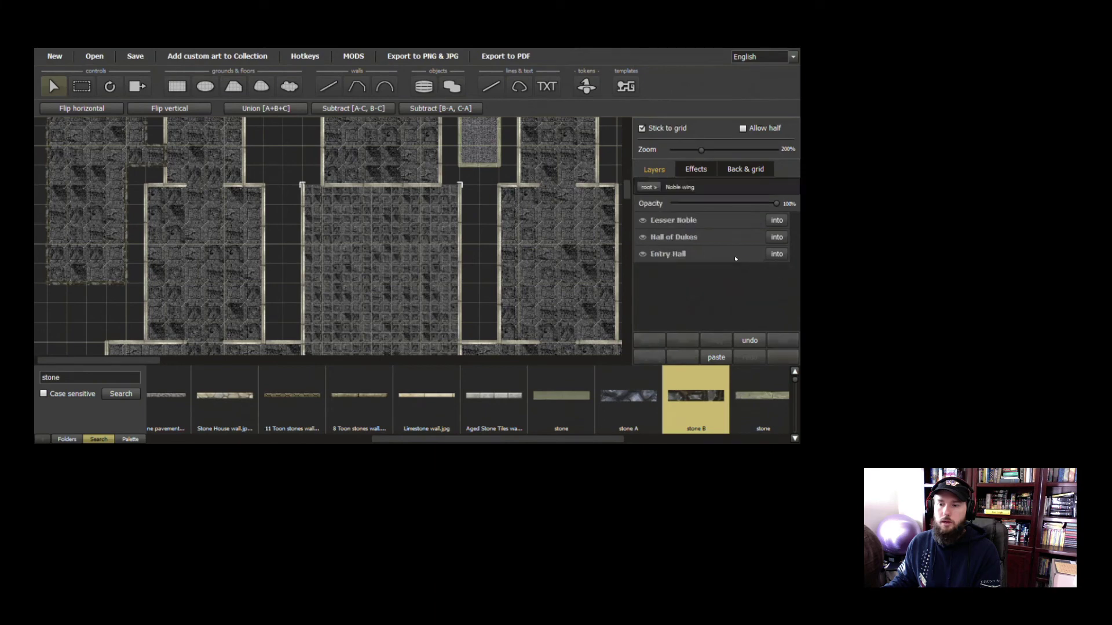
{"action": "left_click", "coordinate": [777, 271]}
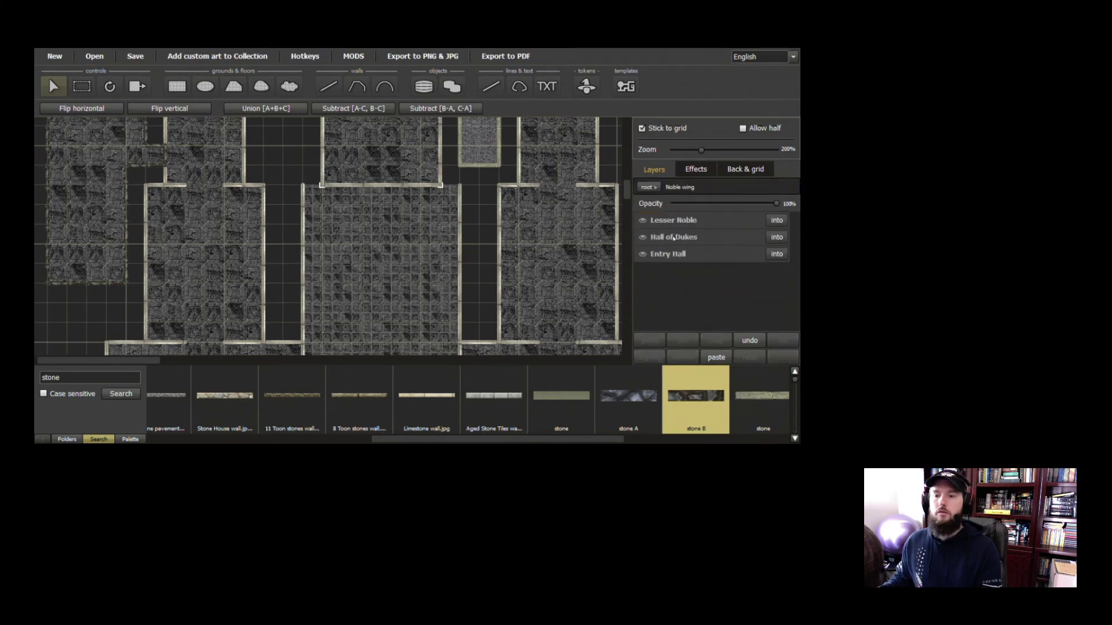
{"action": "left_click", "coordinate": [775, 239]}
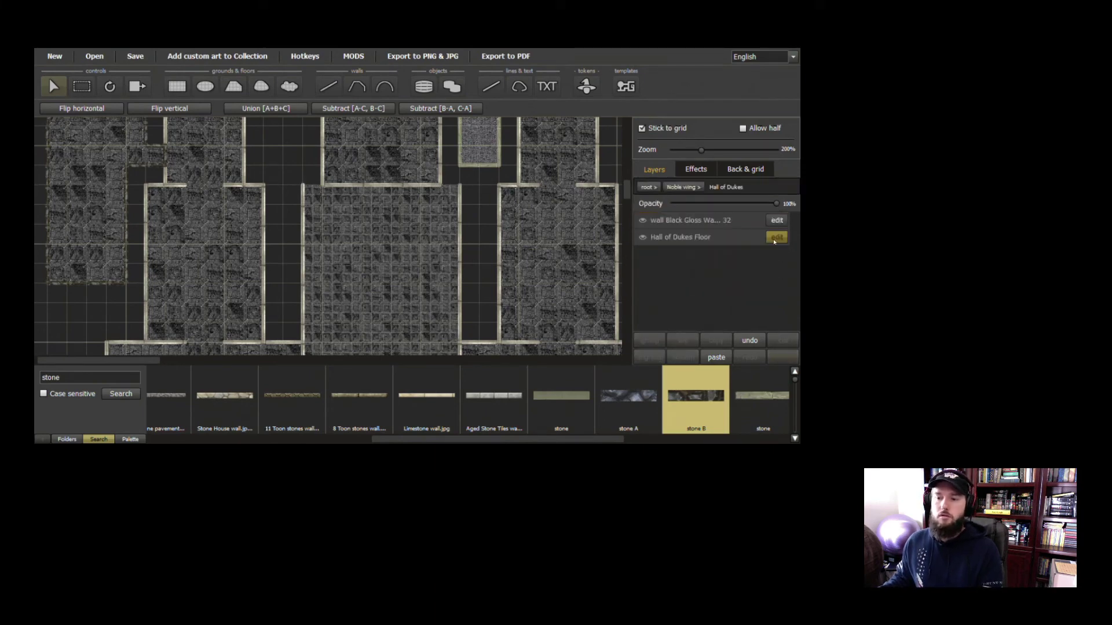
{"action": "left_click", "coordinate": [666, 221]}
{"action": "right_click", "coordinate": [666, 221]}
{"action": "left_click", "coordinate": [708, 265]}
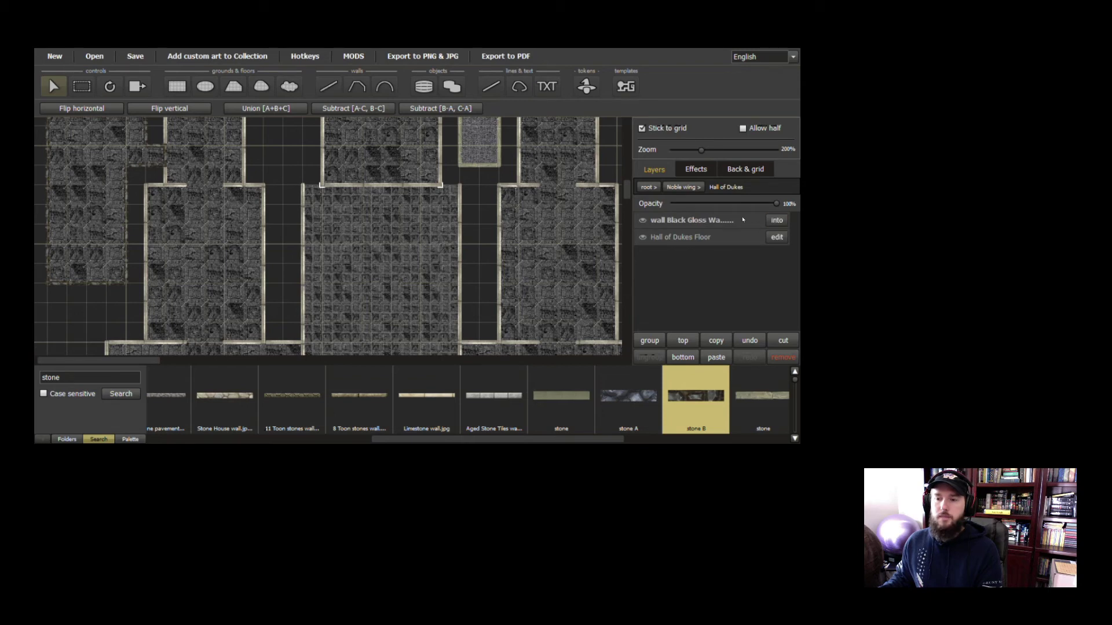
Align the Hall of Dukes' lower wall segment with the Entry Hall's right corner and shorten it to three grid squares
{"action": "left_click", "coordinate": [776, 220]}
{"action": "left_click", "coordinate": [391, 187]}
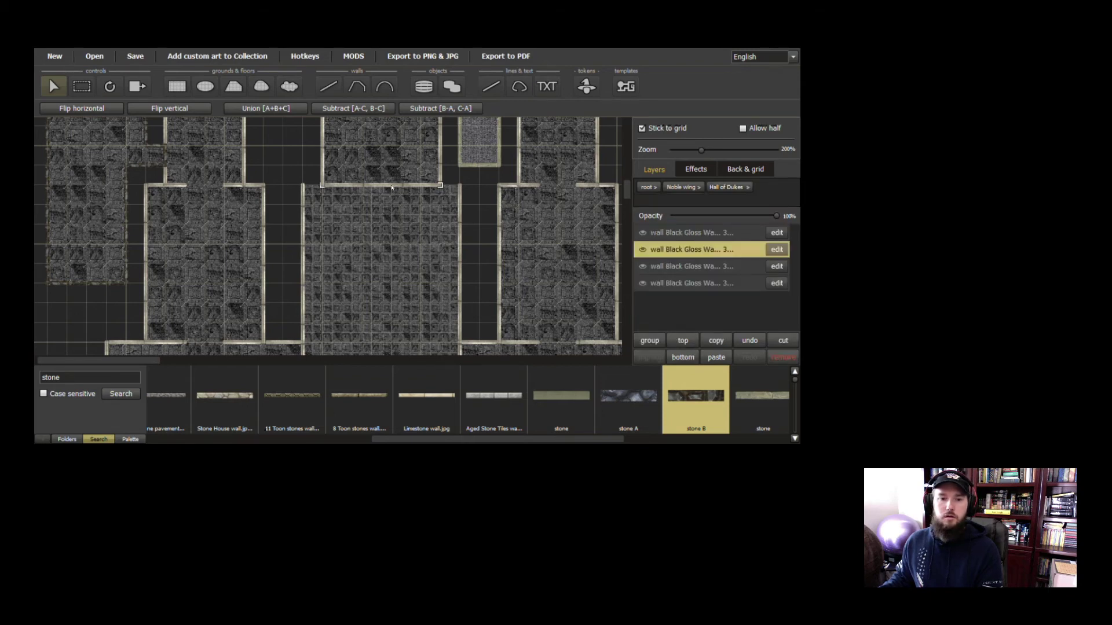
{"action": "left_click_drag", "start_coordinate": [394, 188], "coordinate": [418, 188]}
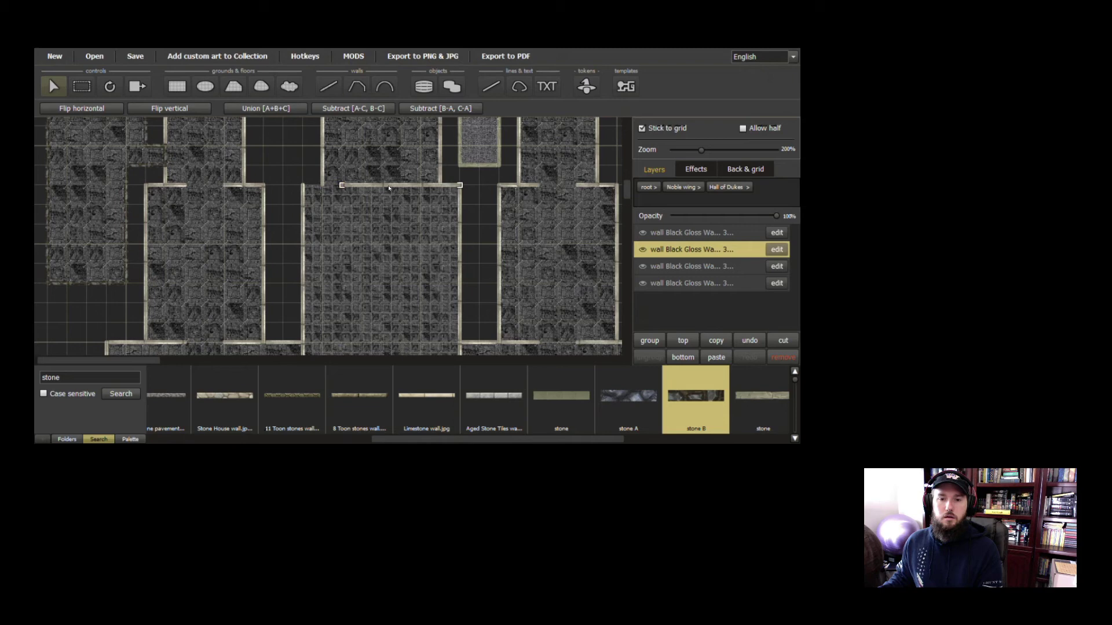
{"action": "double_click", "coordinate": [352, 187]}
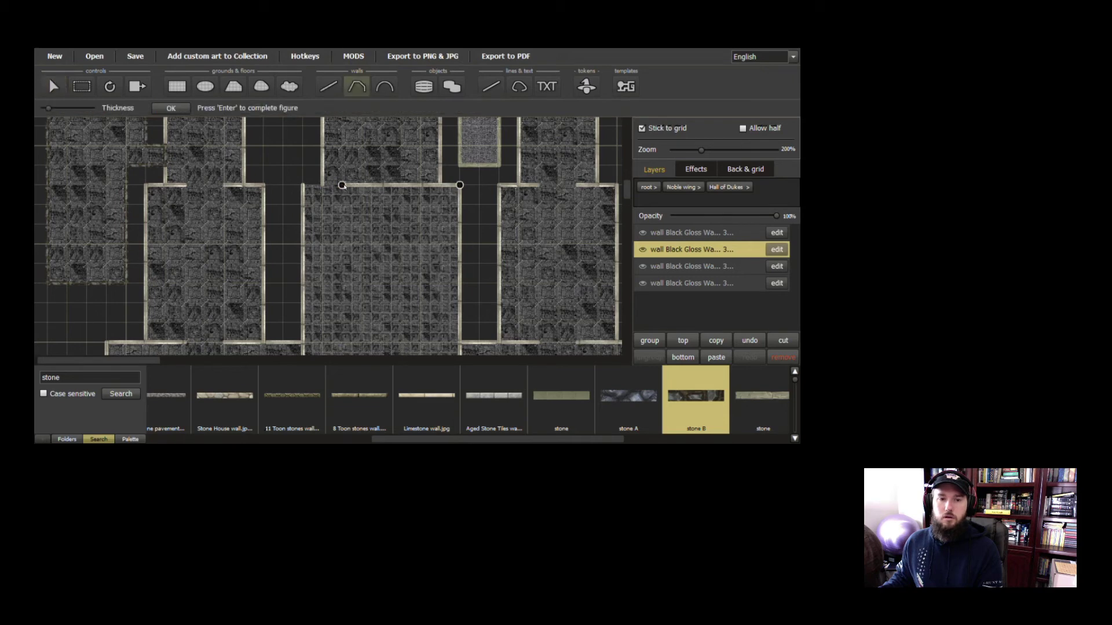
{"action": "left_click_drag", "start_coordinate": [342, 185], "coordinate": [401, 185]}
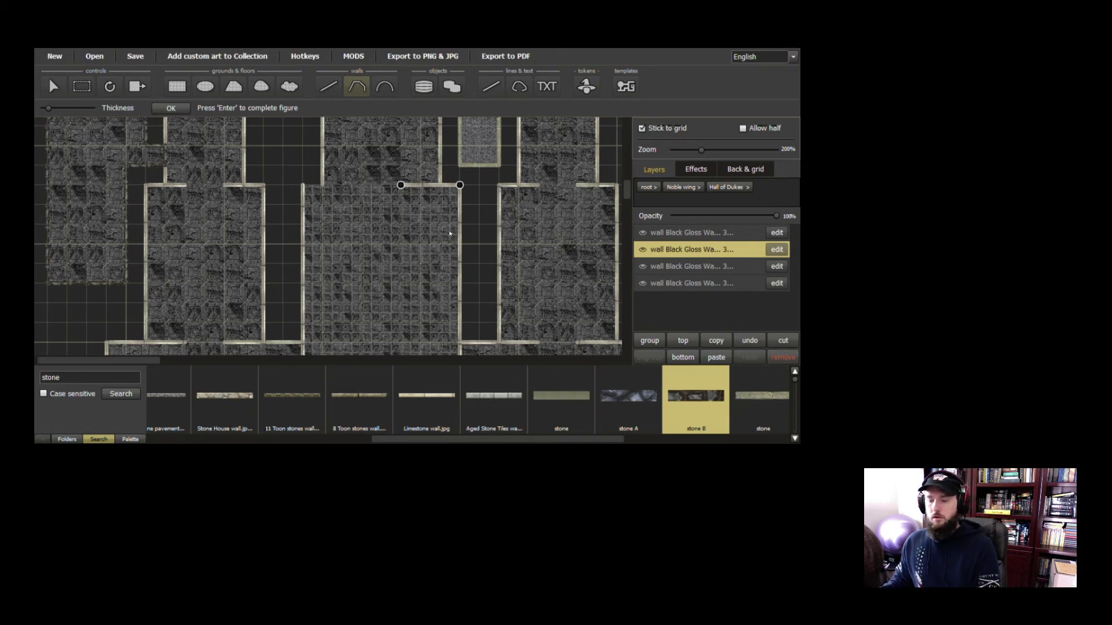
{"action": "key", "text": "Return"}
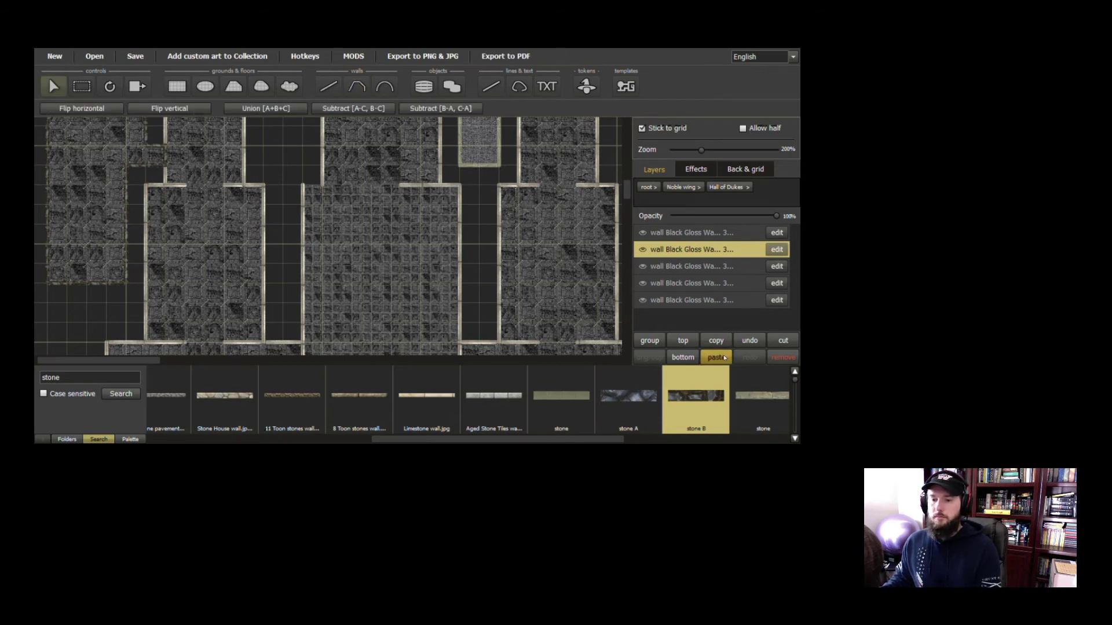
Duplicate the shortened wall segment and place the copy at the Entry Hall's upper-left corner, leaving a two-square doorway
{"action": "left_click", "coordinate": [713, 357]}
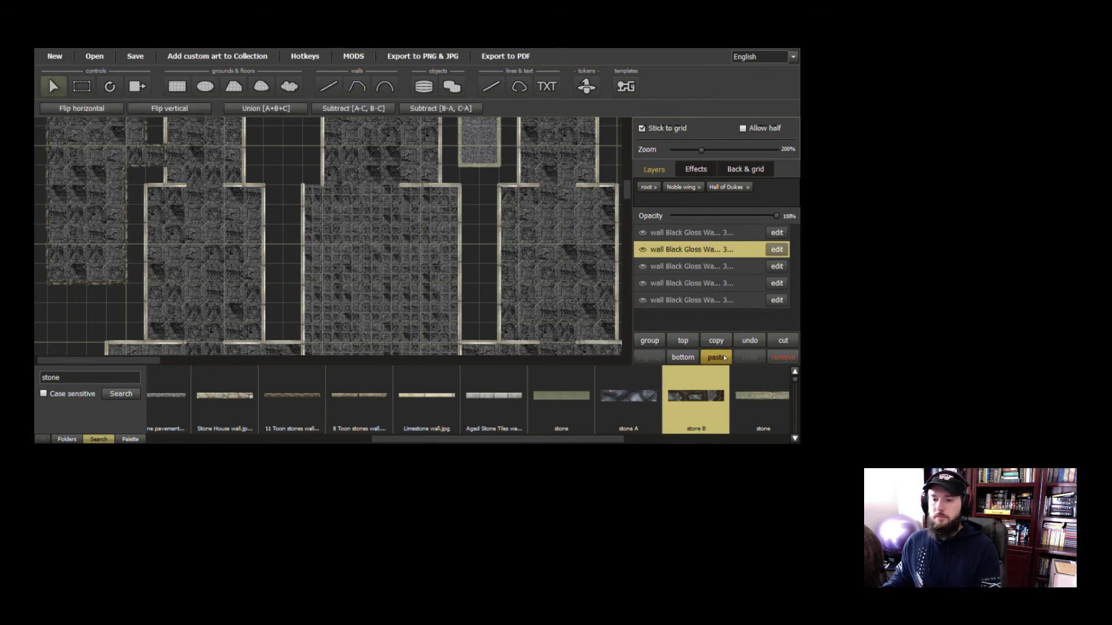
{"action": "left_click", "coordinate": [749, 340]}
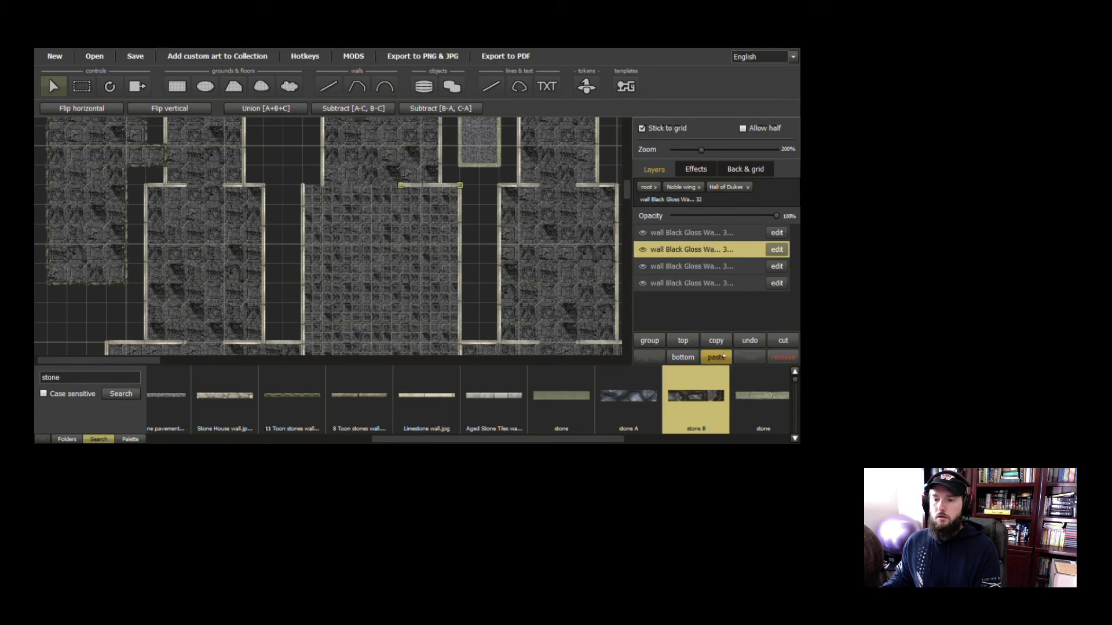
{"action": "left_click", "coordinate": [715, 356]}
{"action": "left_click_drag", "start_coordinate": [414, 187], "coordinate": [316, 188]}
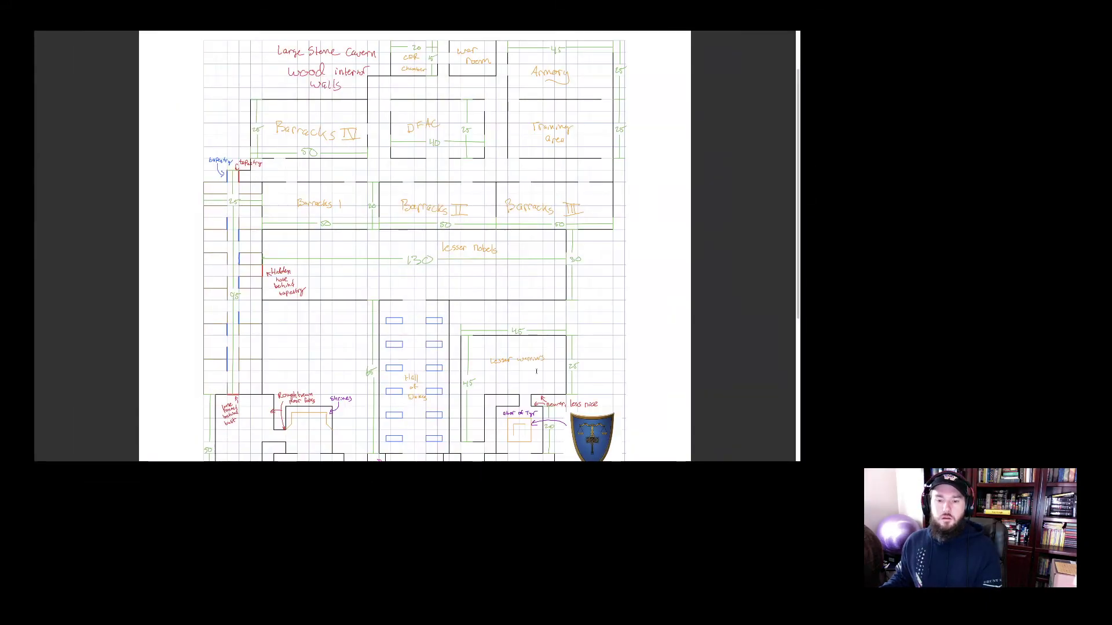
Check the hand-drawn floor plan against the Entry Hall and the Hall of Dukes up to the lesser nobles' hall
{"action": "left_click_drag", "start_coordinate": [799, 196], "coordinate": [799, 254]}
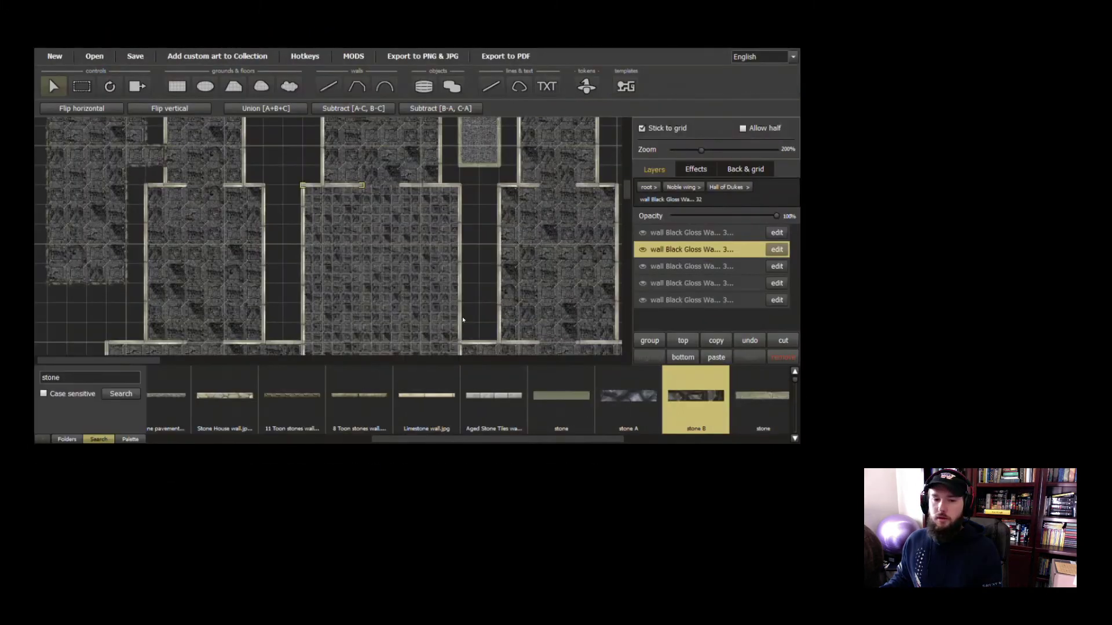
{"action": "scroll", "coordinate": [419, 265], "scroll_direction": "down", "scroll_amount": 3}
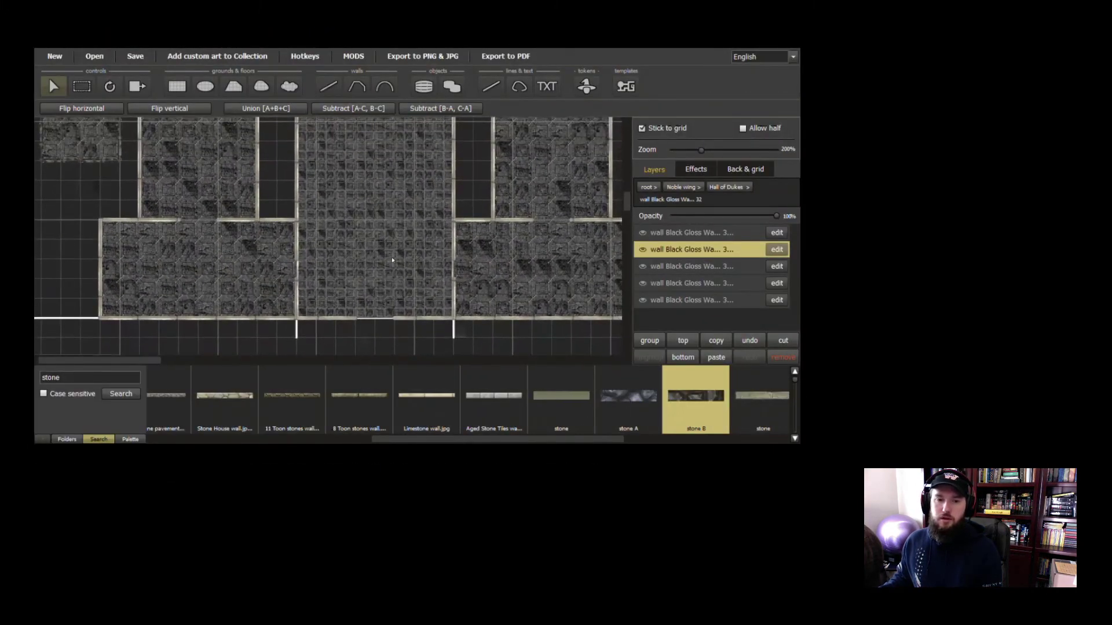
{"action": "scroll", "coordinate": [381, 222], "scroll_direction": "up", "scroll_amount": 6}
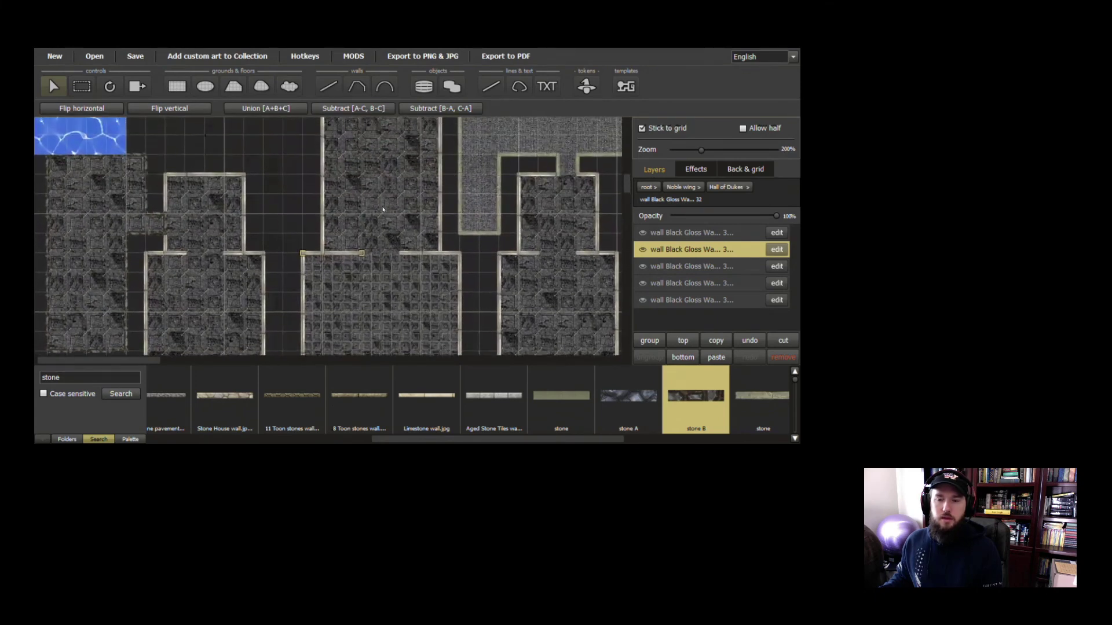
{"action": "scroll", "coordinate": [383, 209], "scroll_direction": "up", "scroll_amount": 4}
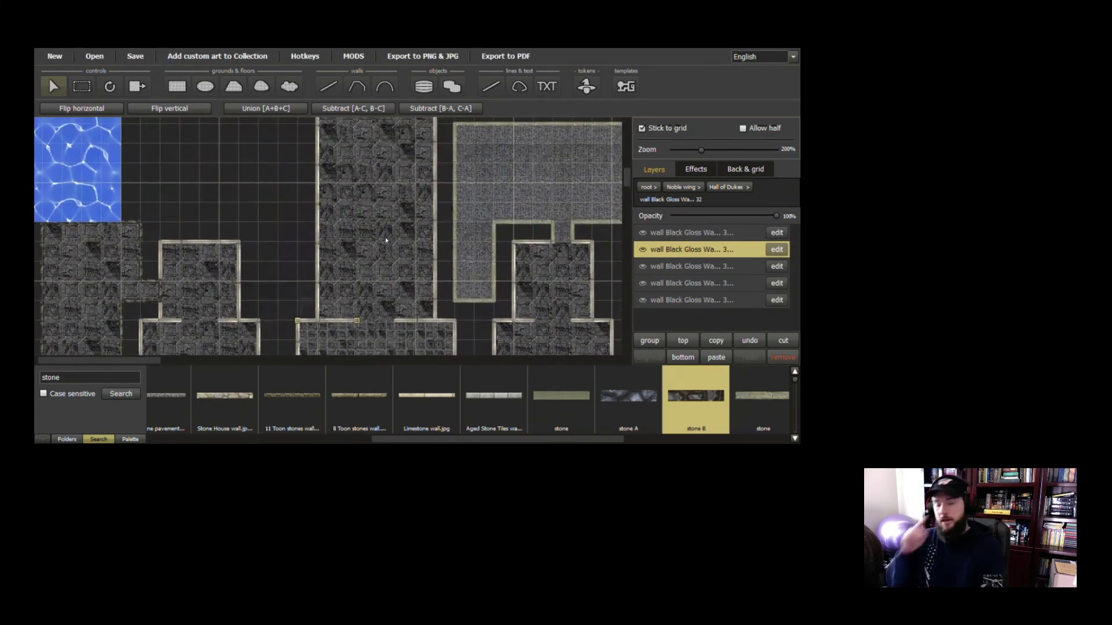
{"action": "scroll", "coordinate": [395, 256], "scroll_direction": "up", "scroll_amount": 4}
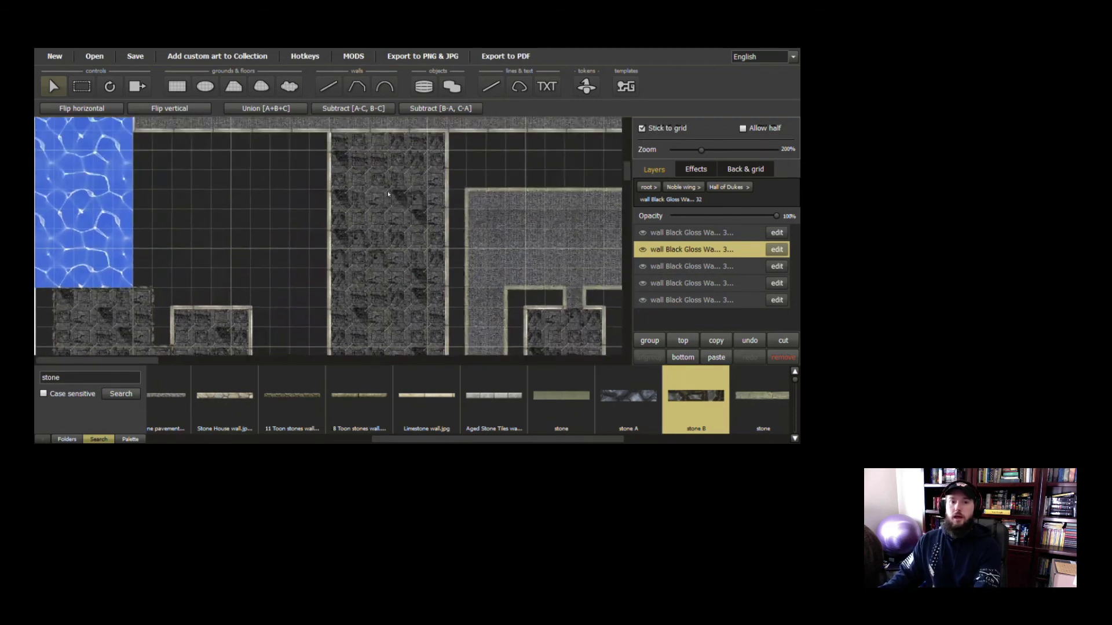
Open the Hall of Dukes' group of wall segments inside the Noble wing group
{"action": "left_click", "coordinate": [689, 188]}
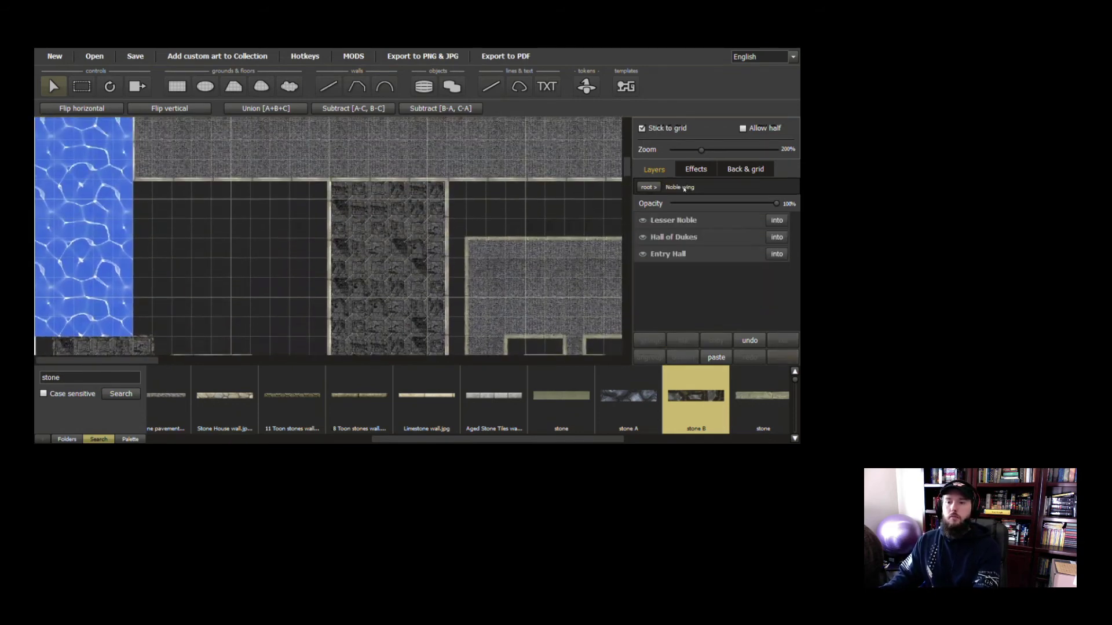
{"action": "scroll", "coordinate": [512, 191], "scroll_direction": "up", "scroll_amount": 2}
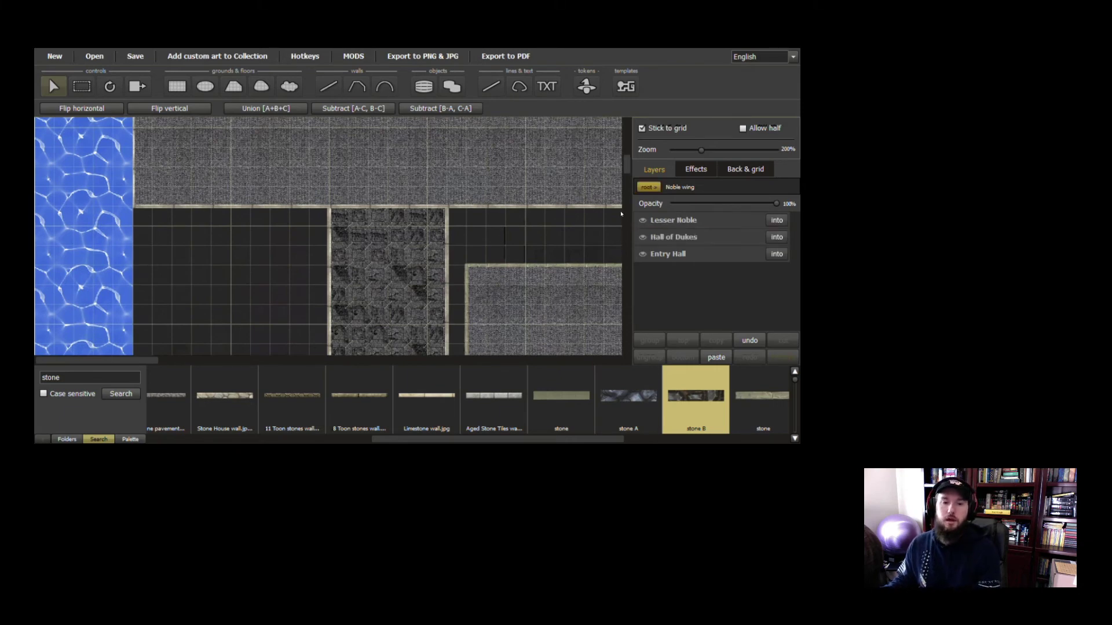
{"action": "left_click", "coordinate": [642, 255]}
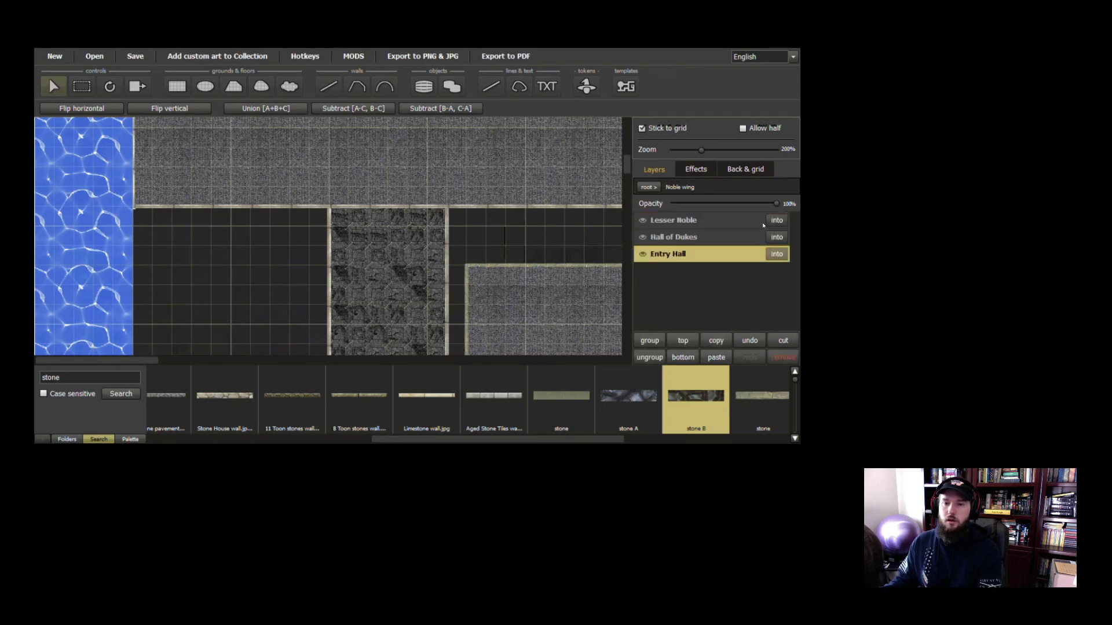
{"action": "left_click", "coordinate": [680, 238]}
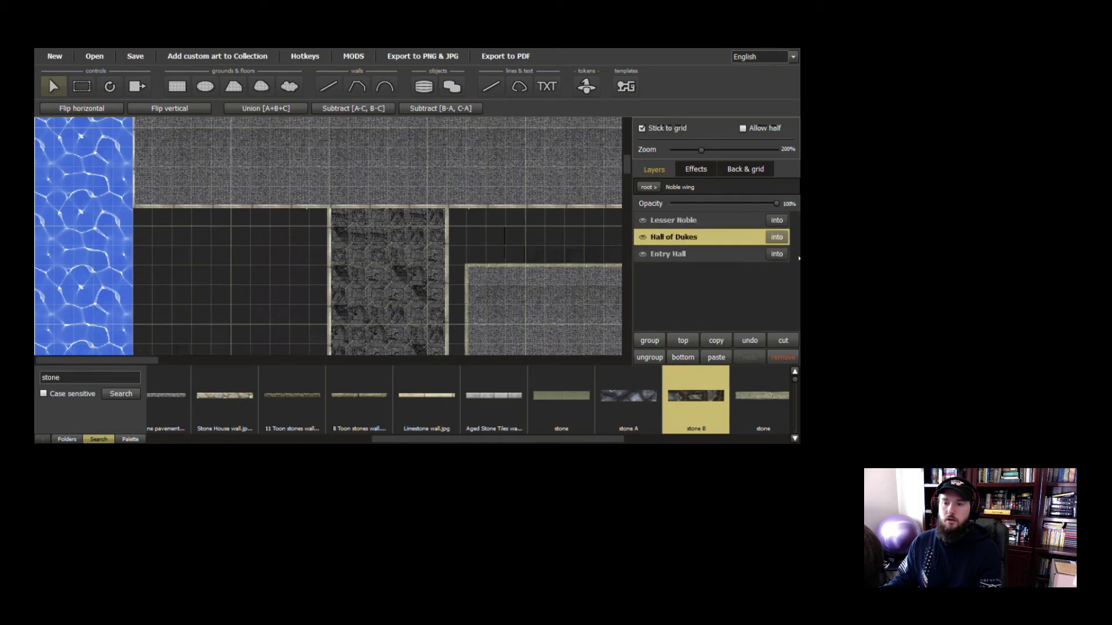
{"action": "left_click", "coordinate": [776, 237]}
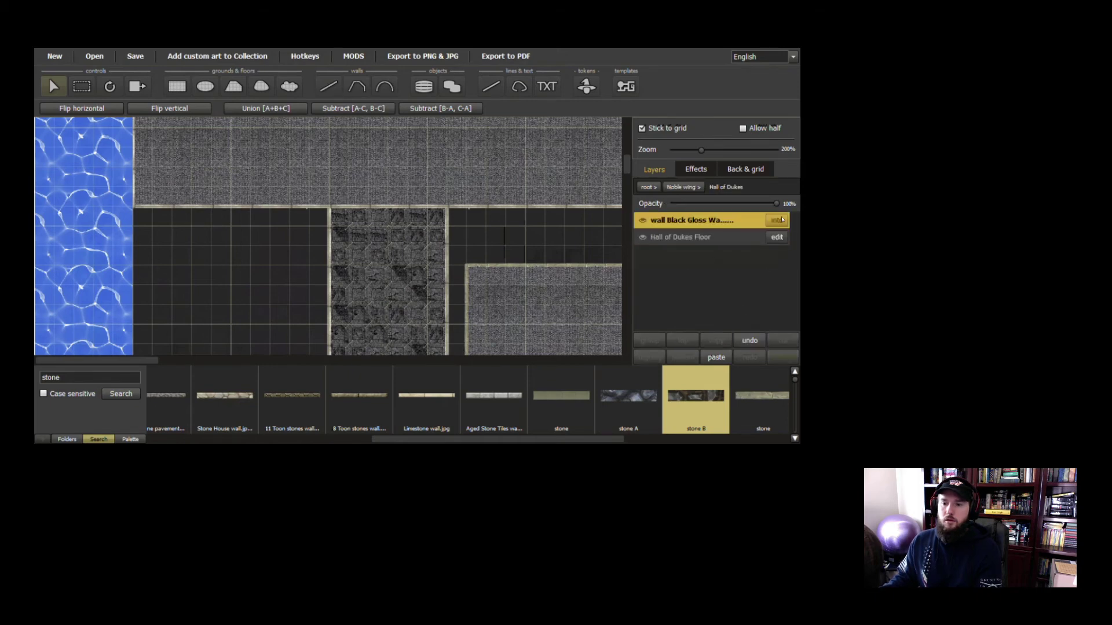
{"action": "double_click", "coordinate": [745, 226]}
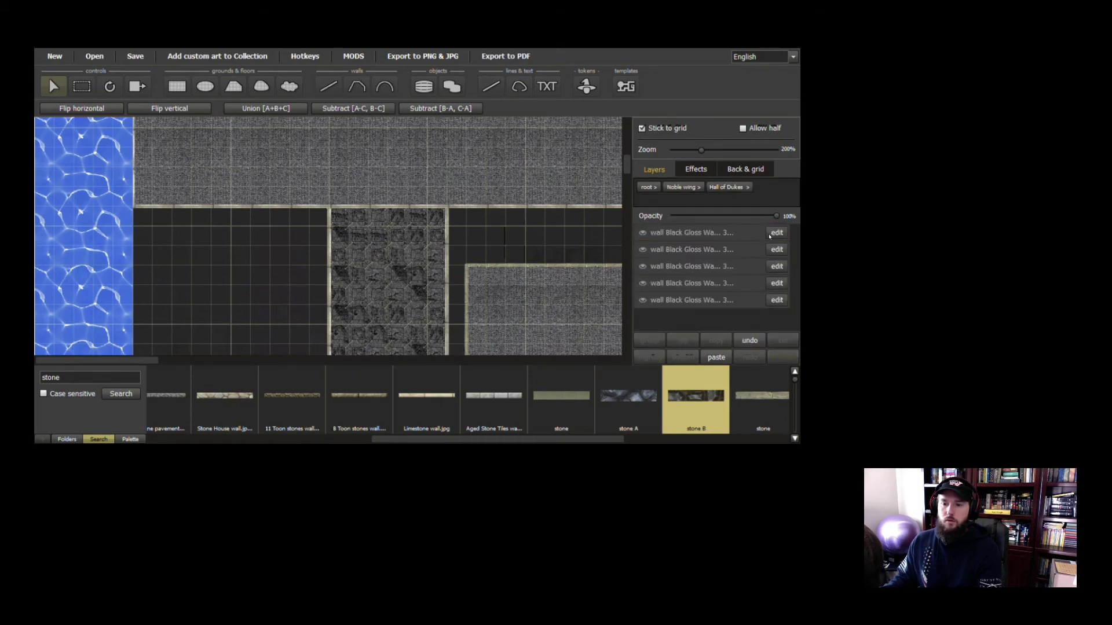
{"action": "scroll", "coordinate": [427, 279], "scroll_direction": "down", "scroll_amount": 5}
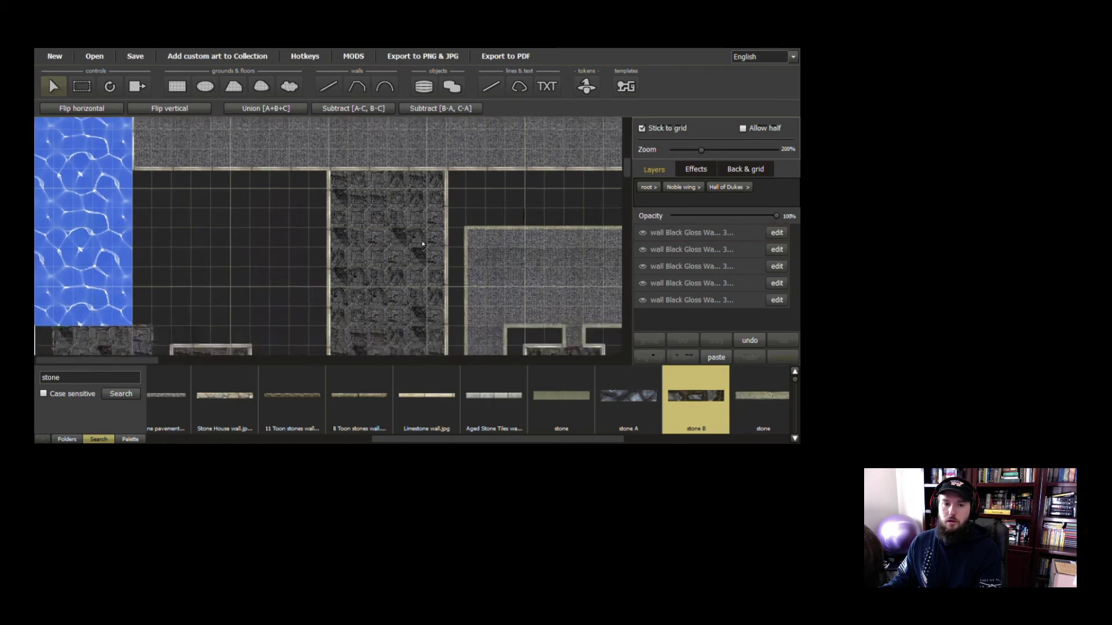
Identify the Hall of Dukes' upper wall segment, which duplicates the Lesser Noble hall's lower wall, and cut it
{"action": "left_click", "coordinate": [645, 233]}
{"action": "left_click", "coordinate": [642, 251]}
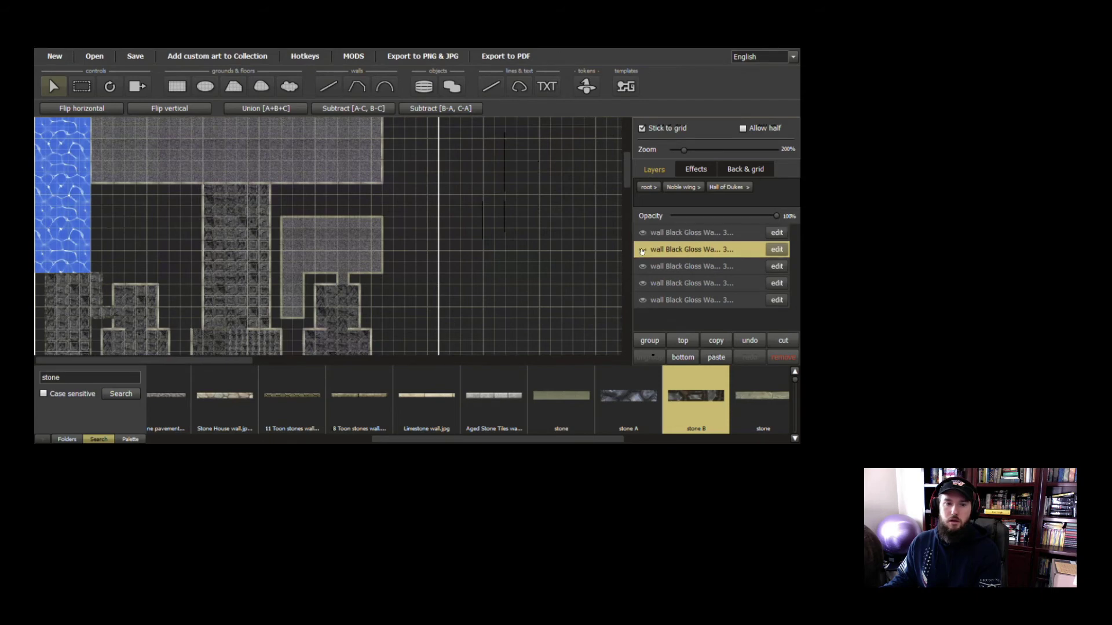
{"action": "left_click", "coordinate": [643, 267]}
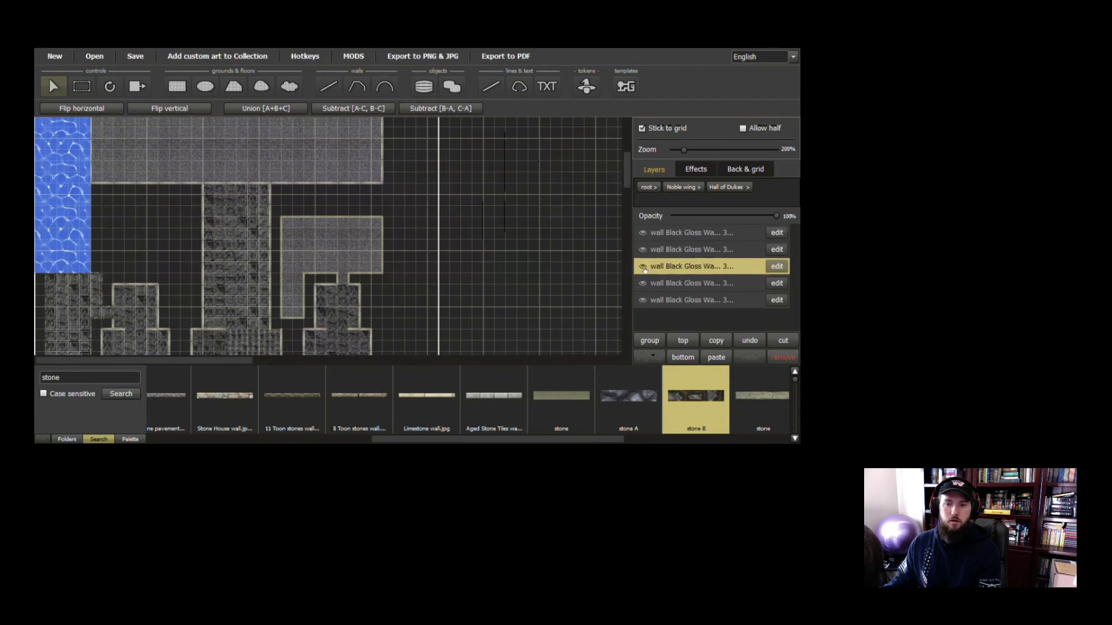
{"action": "left_click", "coordinate": [643, 287]}
{"action": "left_click", "coordinate": [642, 300]}
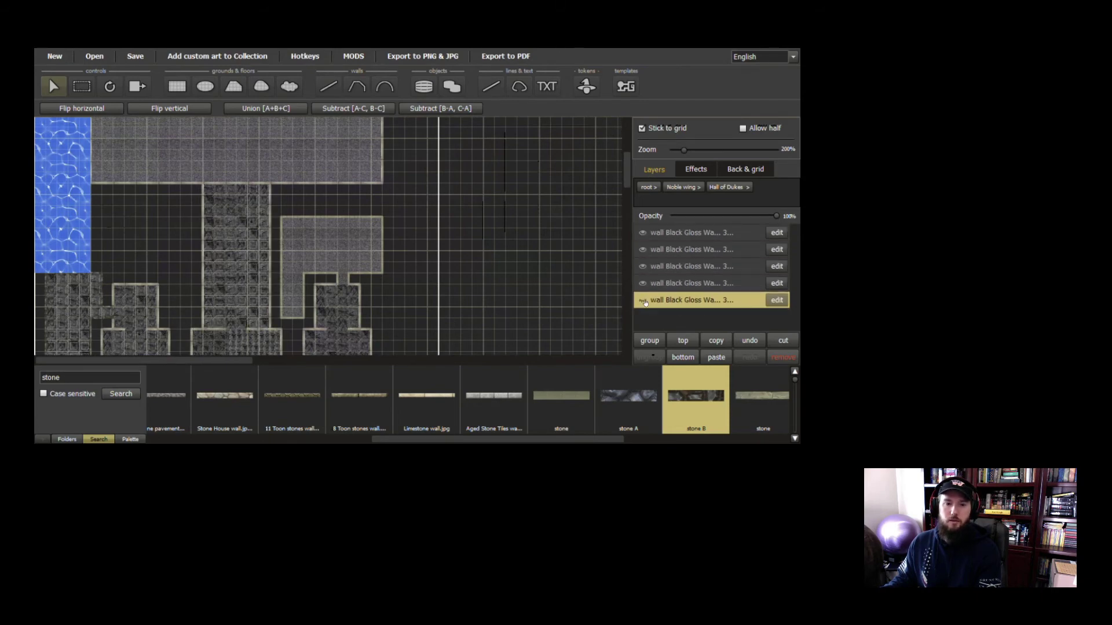
{"action": "left_click", "coordinate": [783, 341]}
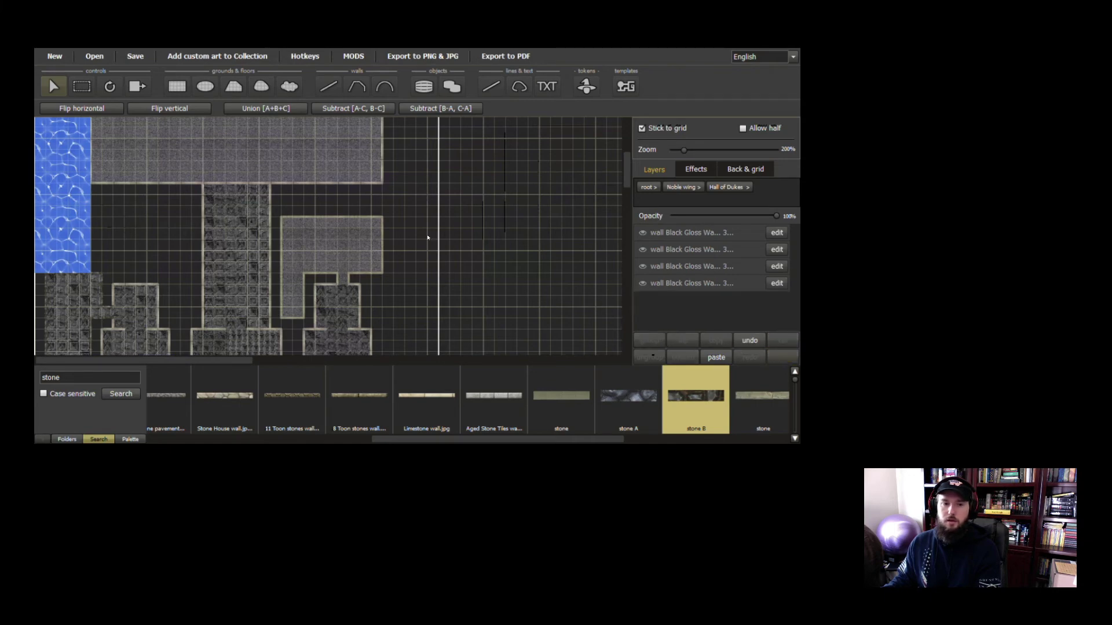
{"action": "scroll", "coordinate": [196, 184], "scroll_direction": "up", "scroll_amount": 3}
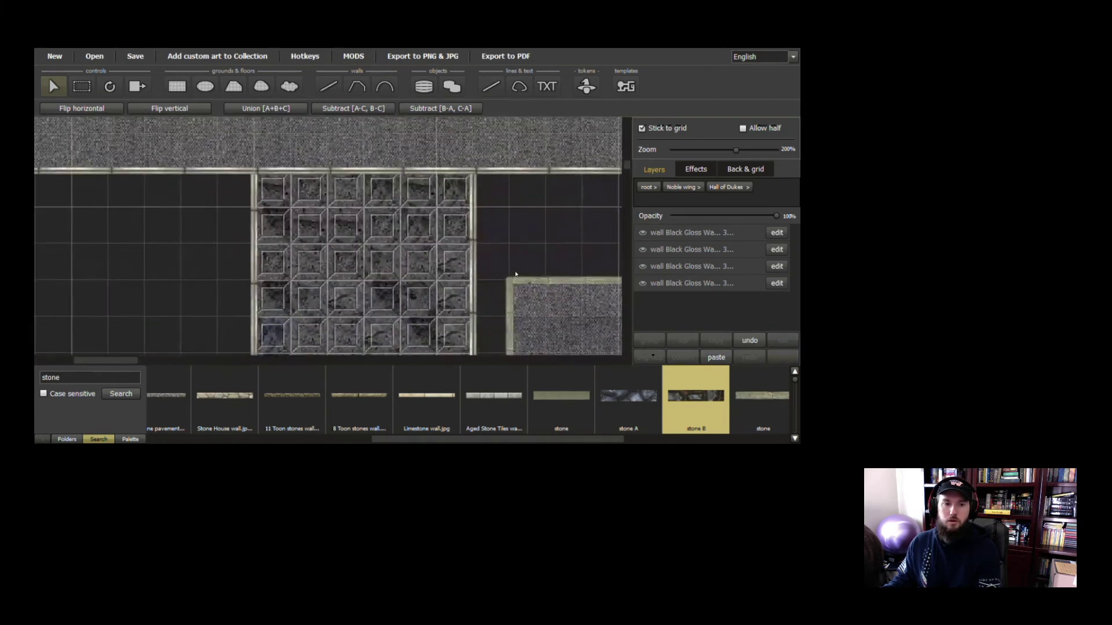
{"action": "scroll", "coordinate": [377, 218], "scroll_direction": "down", "scroll_amount": 2}
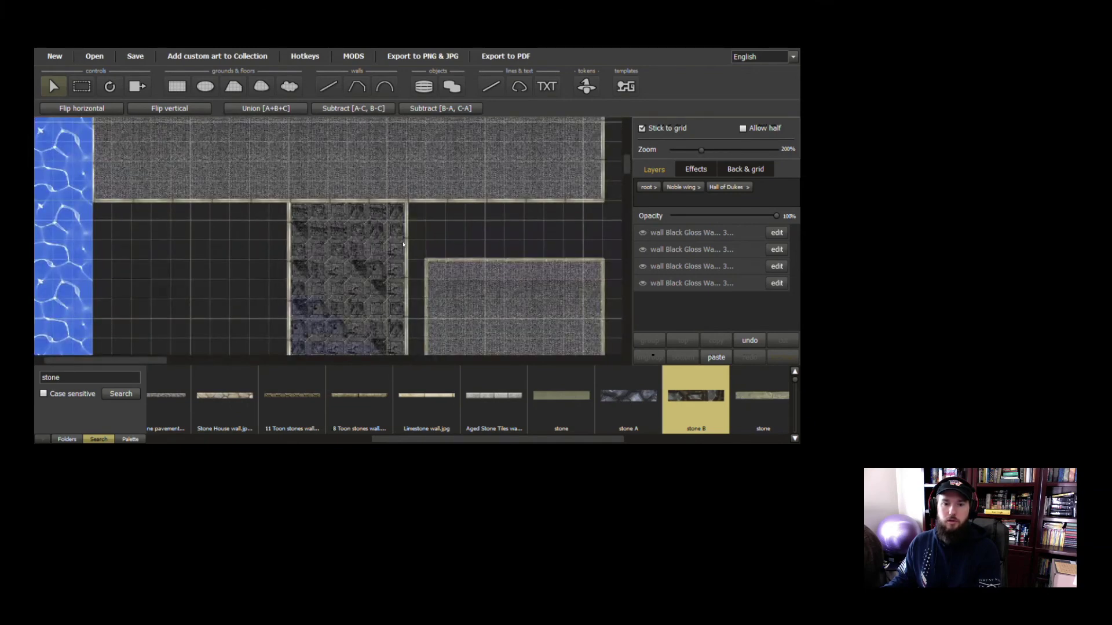
Convert the Lesser Noble polywall in the Noble wing group to a group of walls and open that group
{"action": "left_click", "coordinate": [692, 189]}
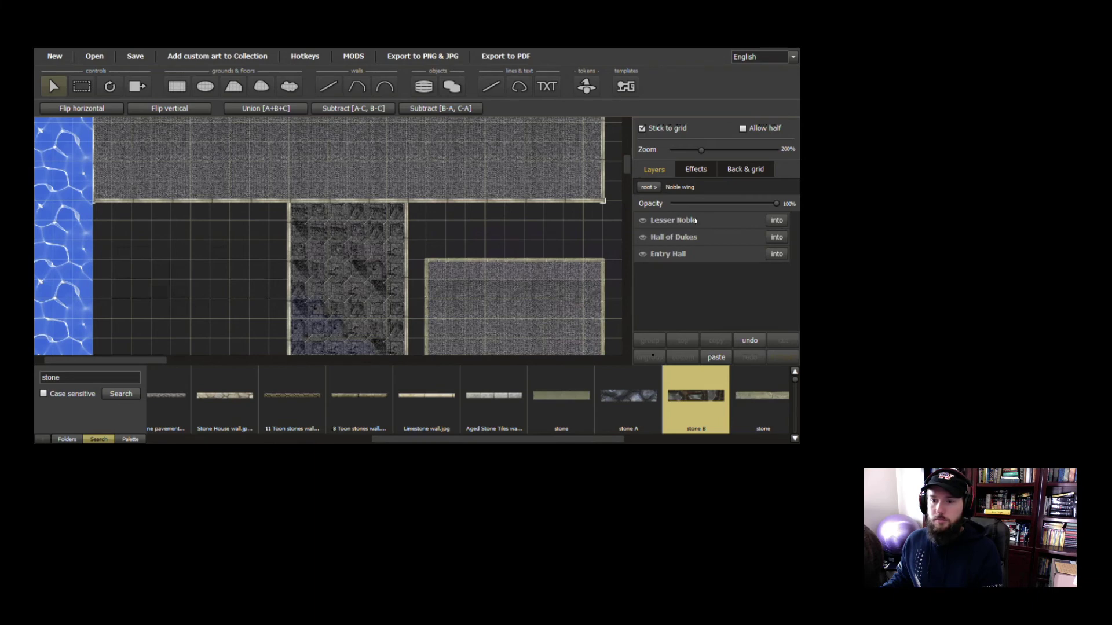
{"action": "left_click", "coordinate": [777, 220]}
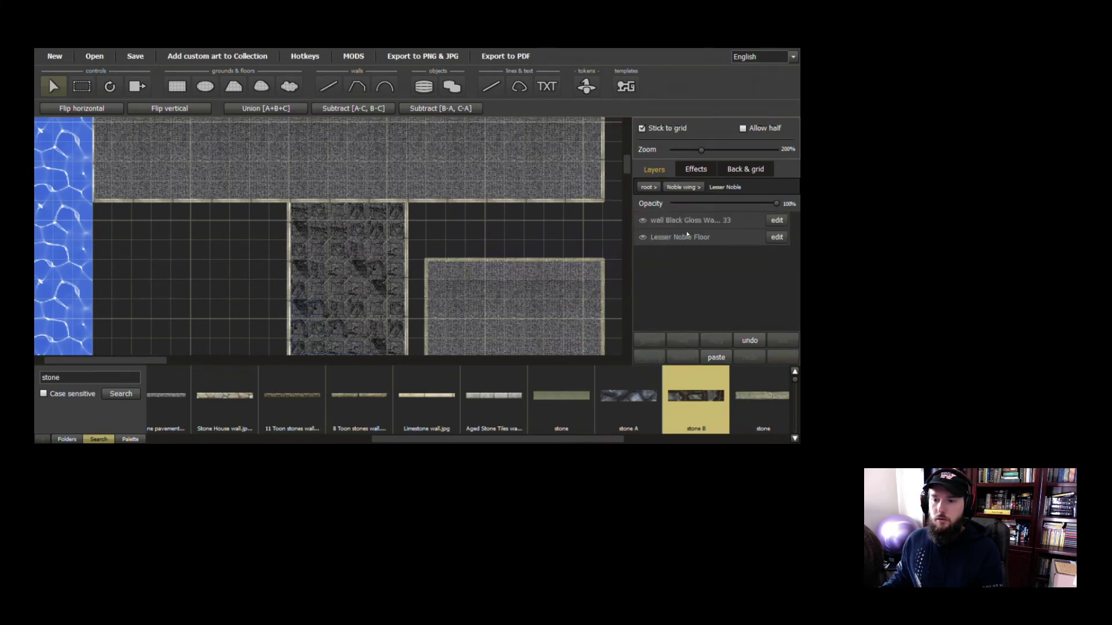
{"action": "right_click", "coordinate": [674, 221]}
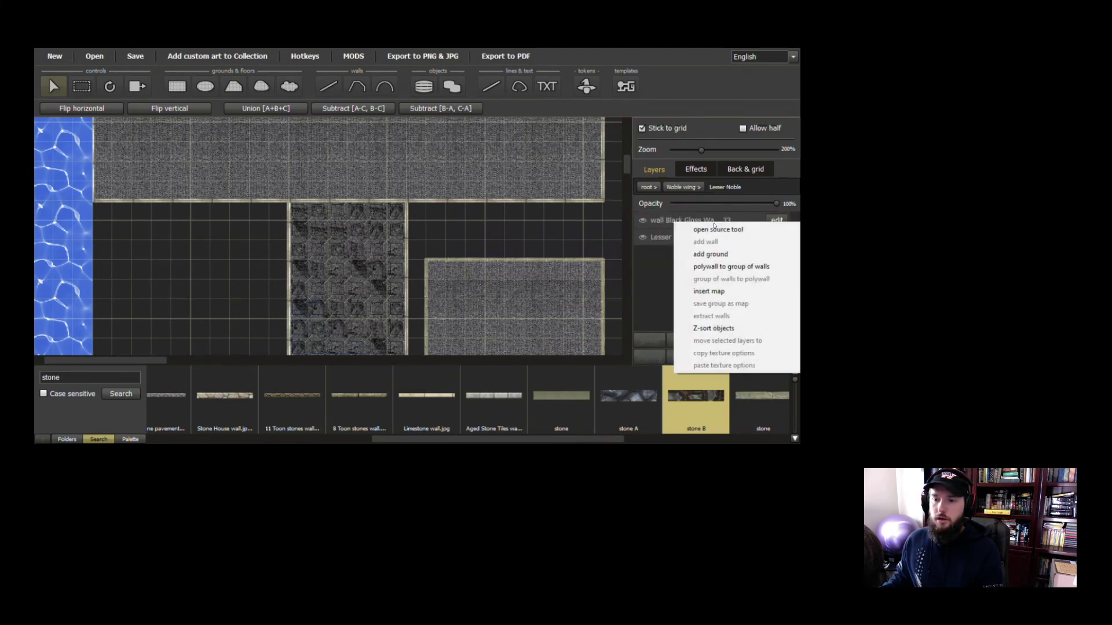
{"action": "left_click", "coordinate": [718, 266]}
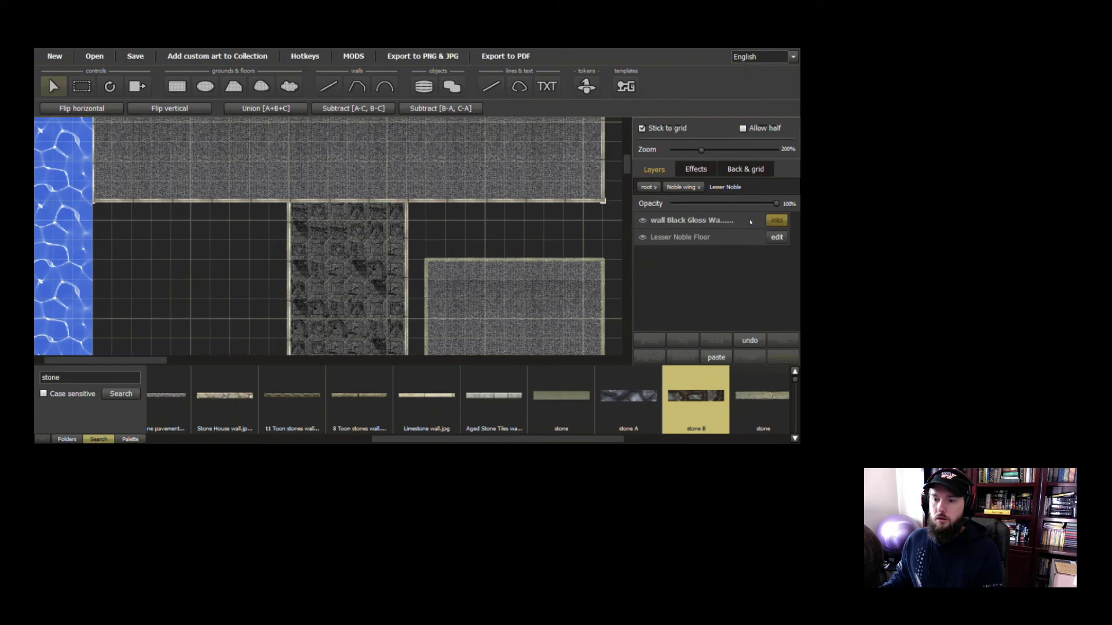
{"action": "left_click", "coordinate": [776, 221]}
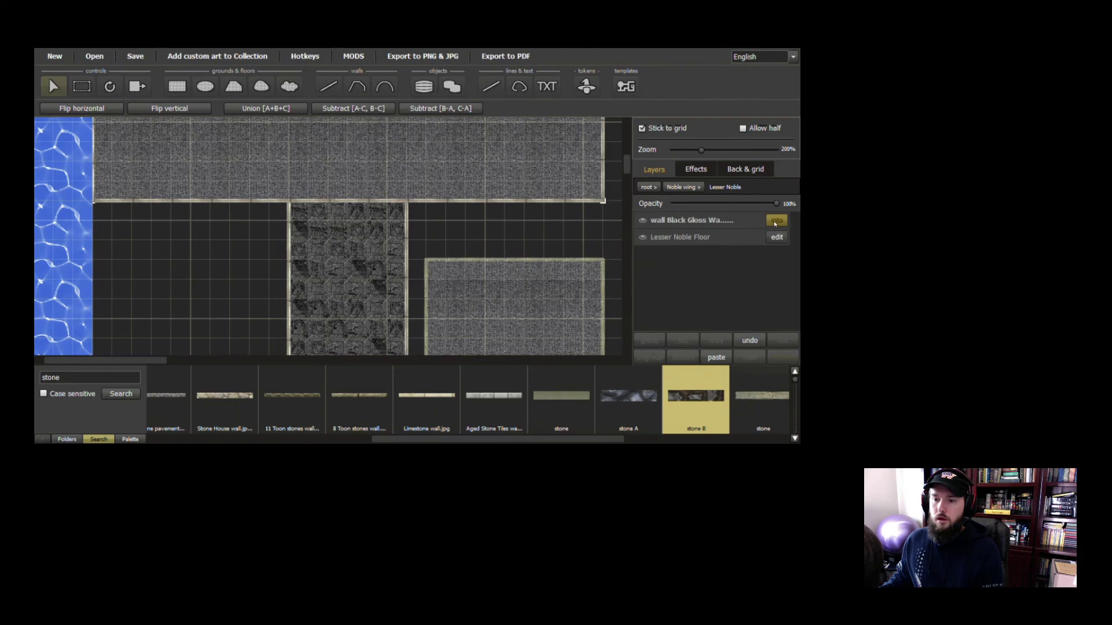
Shorten the Lesser Noble hall's lower wall to twelve grid squares and place a copy at its lower-right corner, leaving a two-square doorway
{"action": "left_click", "coordinate": [450, 203]}
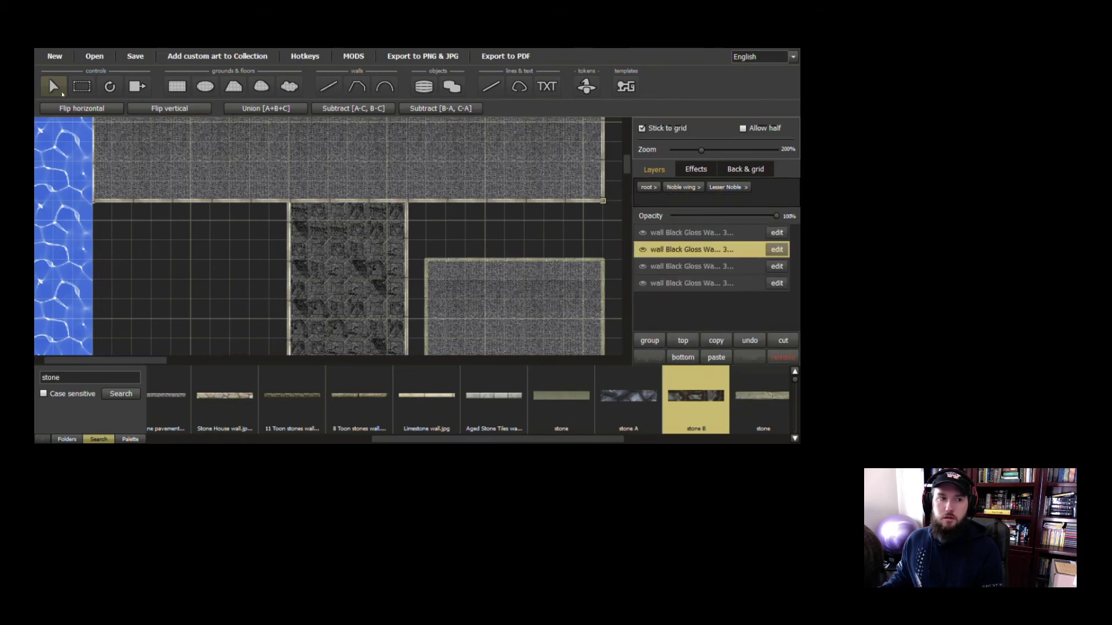
{"action": "double_click", "coordinate": [598, 202]}
{"action": "left_click_drag", "start_coordinate": [603, 201], "coordinate": [332, 195]}
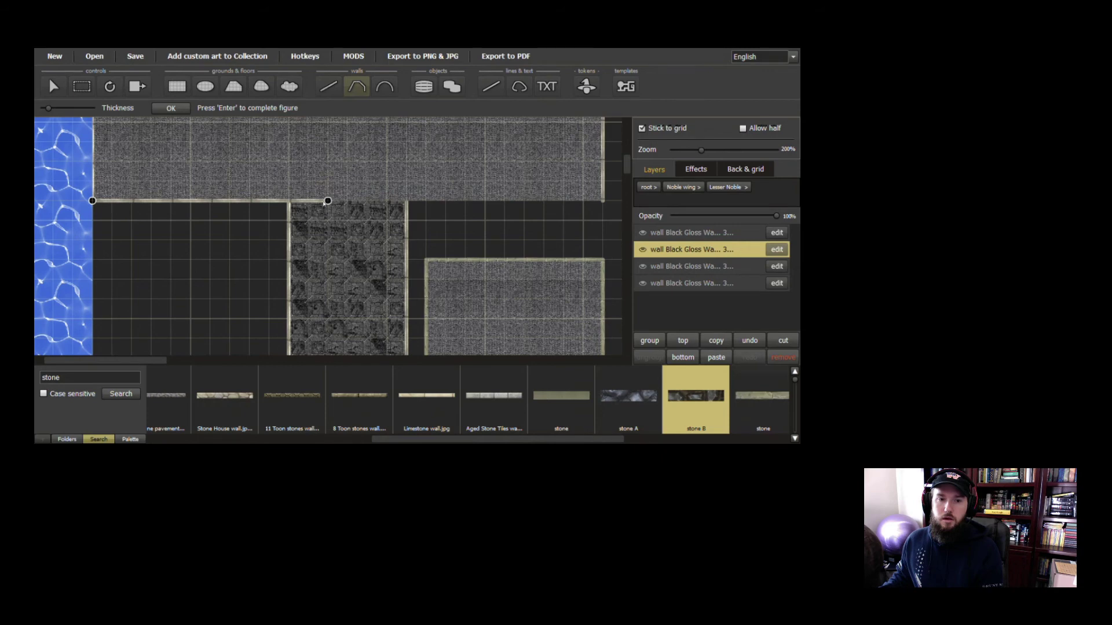
{"action": "key", "text": "Return"}
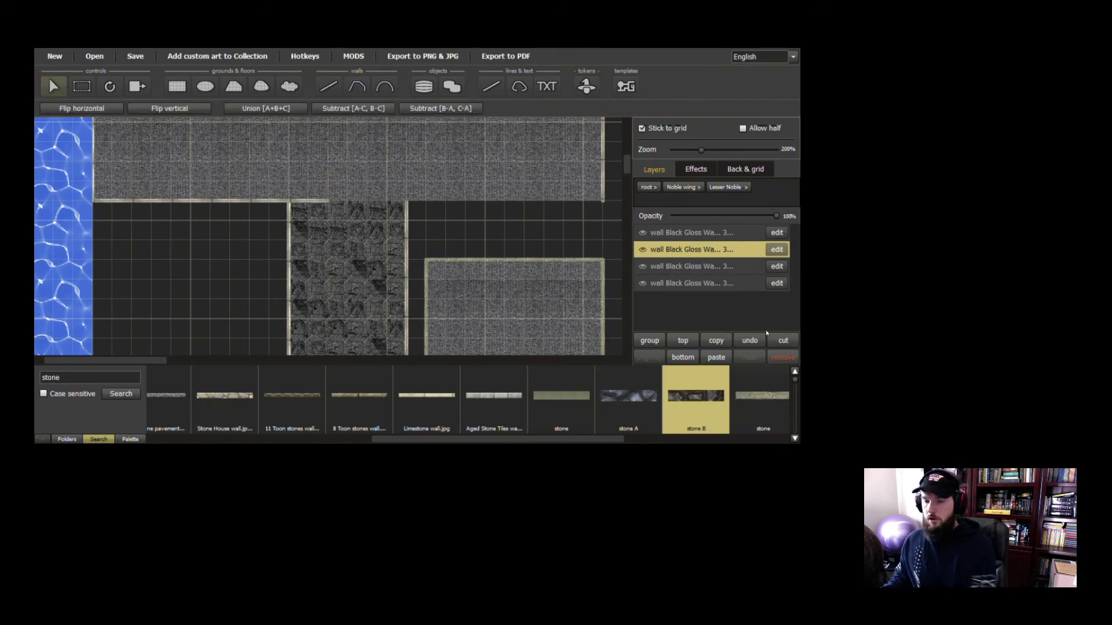
{"action": "left_click", "coordinate": [717, 358]}
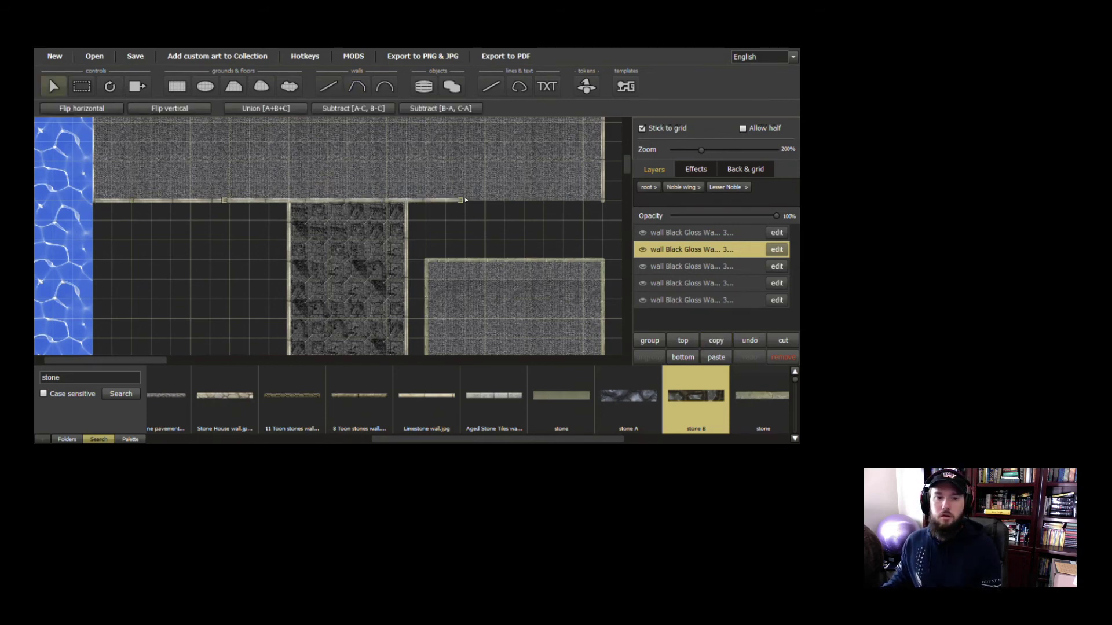
{"action": "left_click_drag", "start_coordinate": [565, 203], "coordinate": [515, 202]}
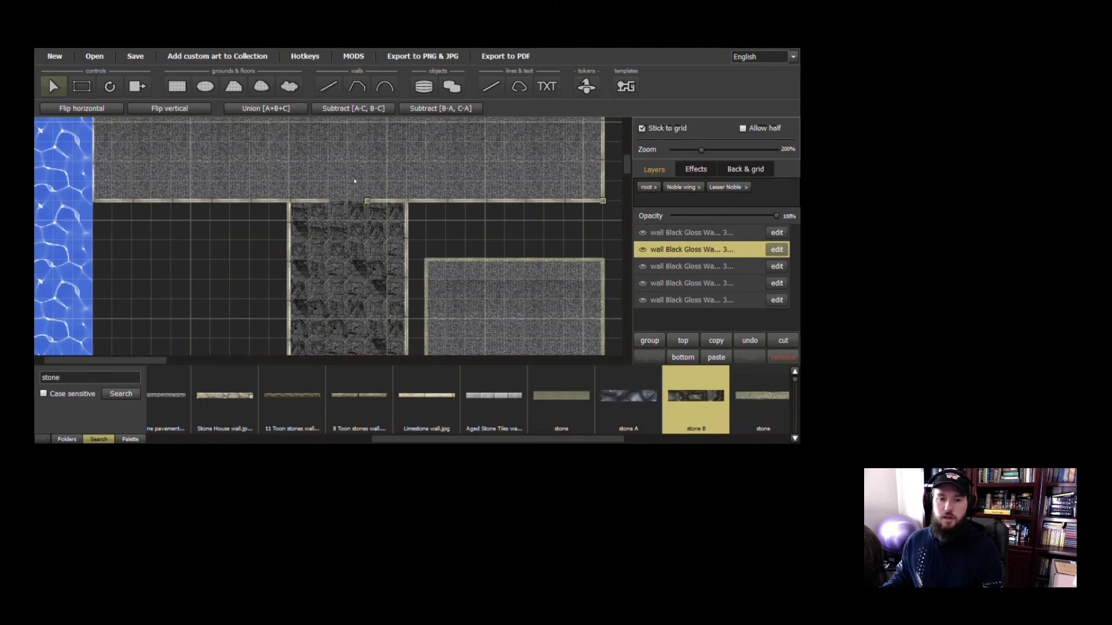
Examine the doorways from the Lesser Noble hall down through the Hall of Dukes to the Entry Hall
{"action": "scroll", "coordinate": [364, 184], "scroll_direction": "up", "scroll_amount": 3}
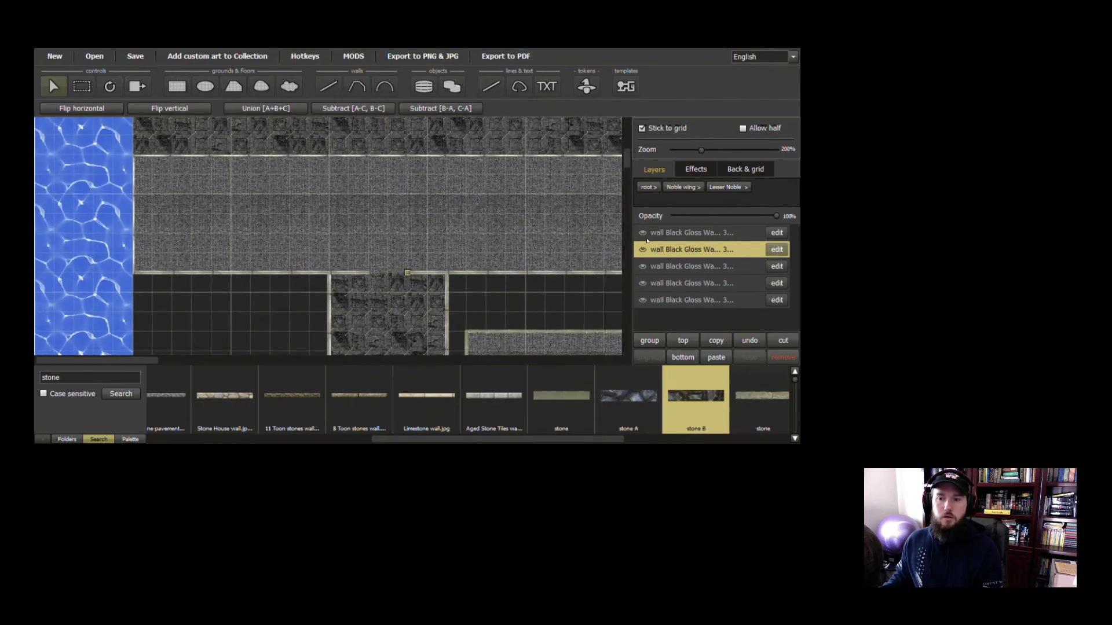
{"action": "scroll", "coordinate": [415, 306], "scroll_direction": "down", "scroll_amount": 3}
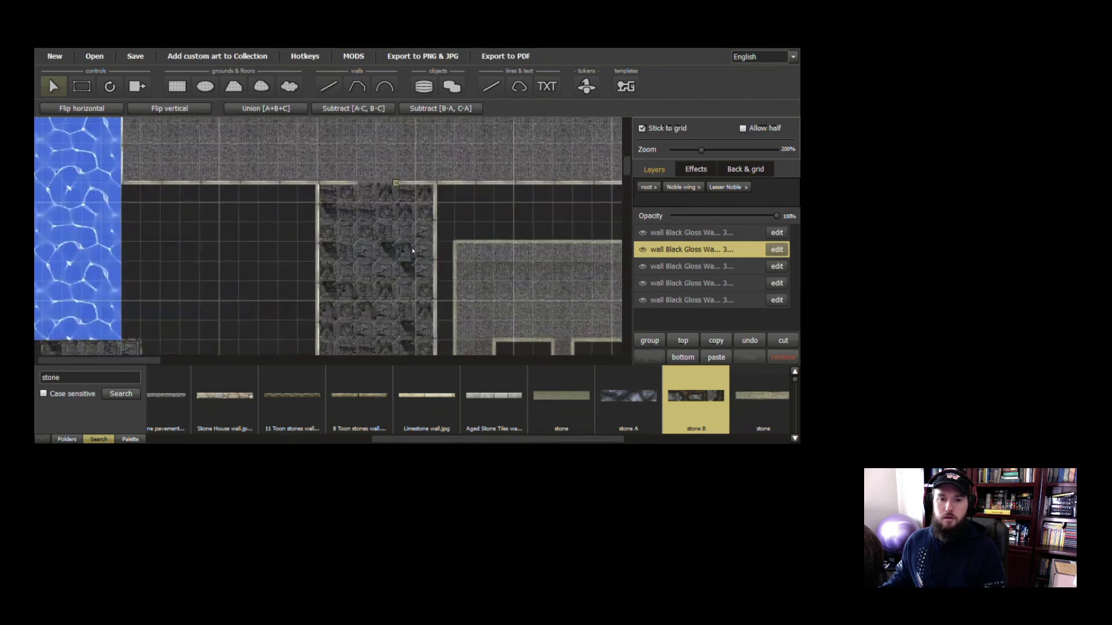
{"action": "scroll", "coordinate": [394, 326], "scroll_direction": "down", "scroll_amount": 3}
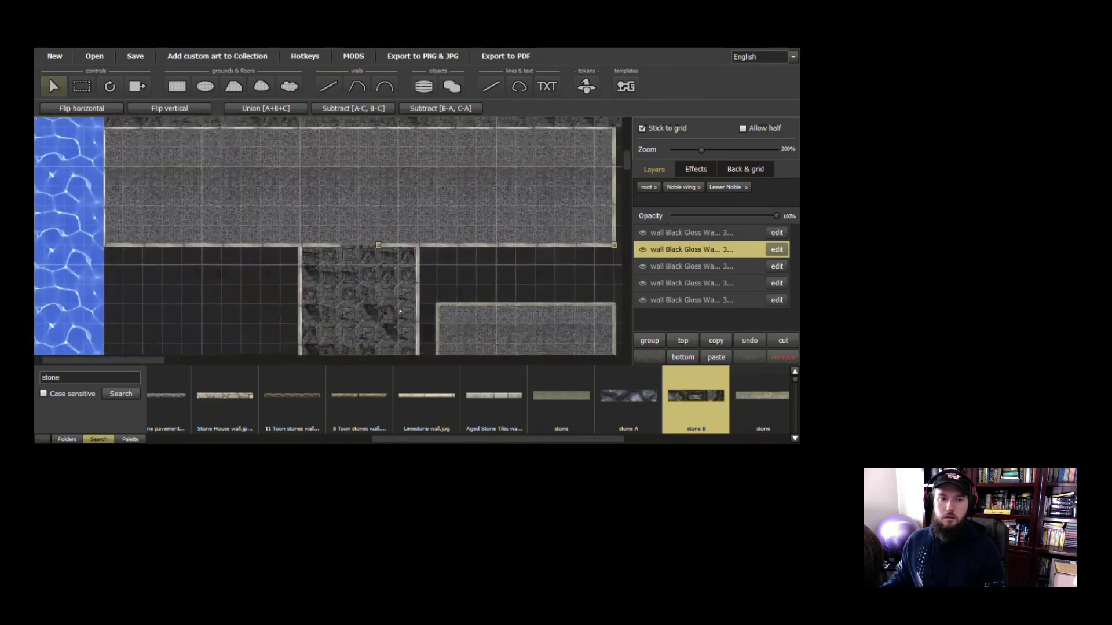
{"action": "scroll", "coordinate": [407, 261], "scroll_direction": "down", "scroll_amount": 3}
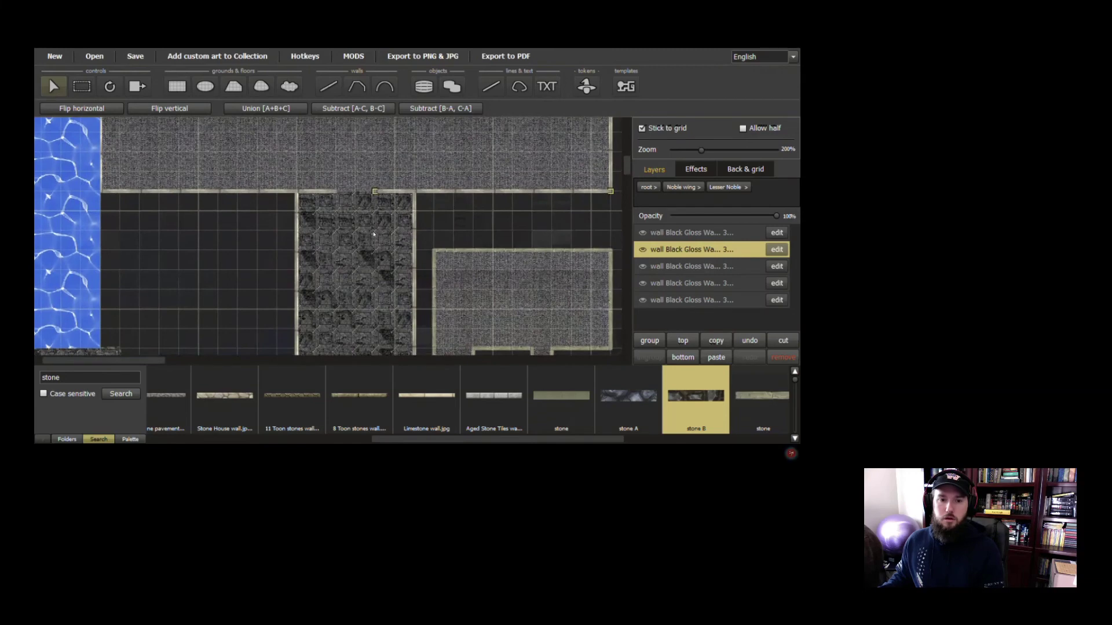
{"action": "scroll", "coordinate": [372, 278], "scroll_direction": "down", "scroll_amount": 10}
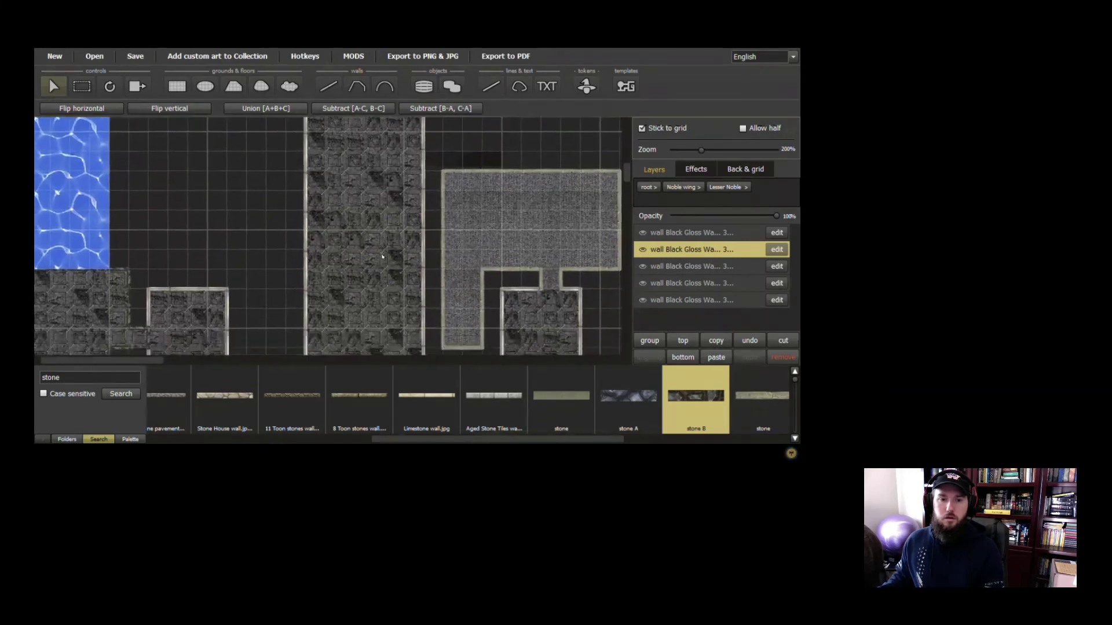
{"action": "scroll", "coordinate": [386, 227], "scroll_direction": "down", "scroll_amount": 5}
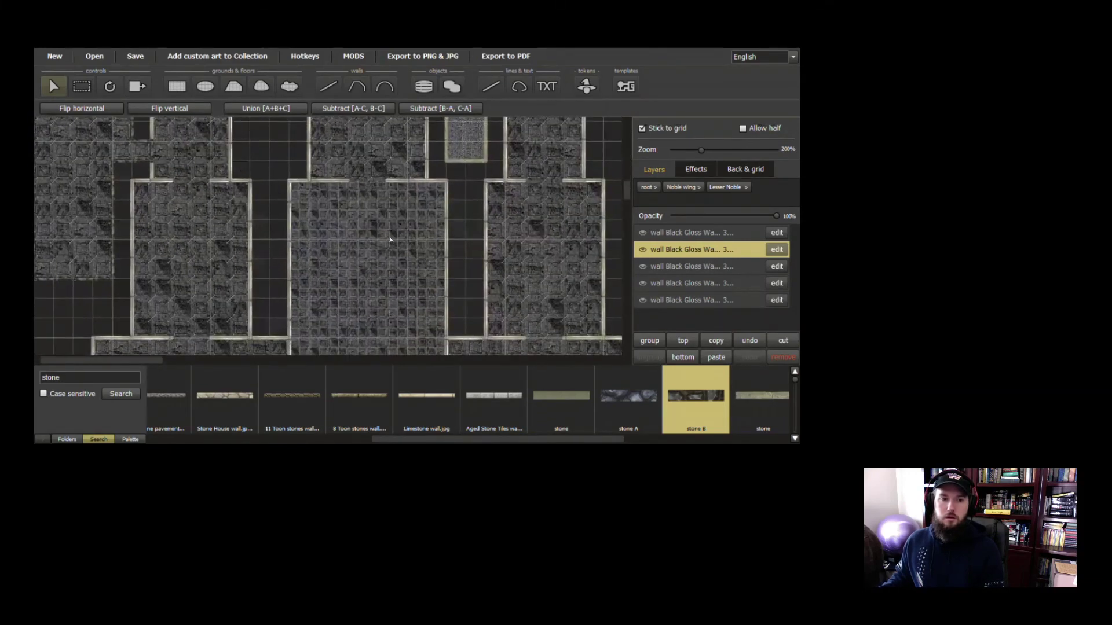
{"action": "scroll", "coordinate": [459, 226], "scroll_direction": "up", "scroll_amount": 1}
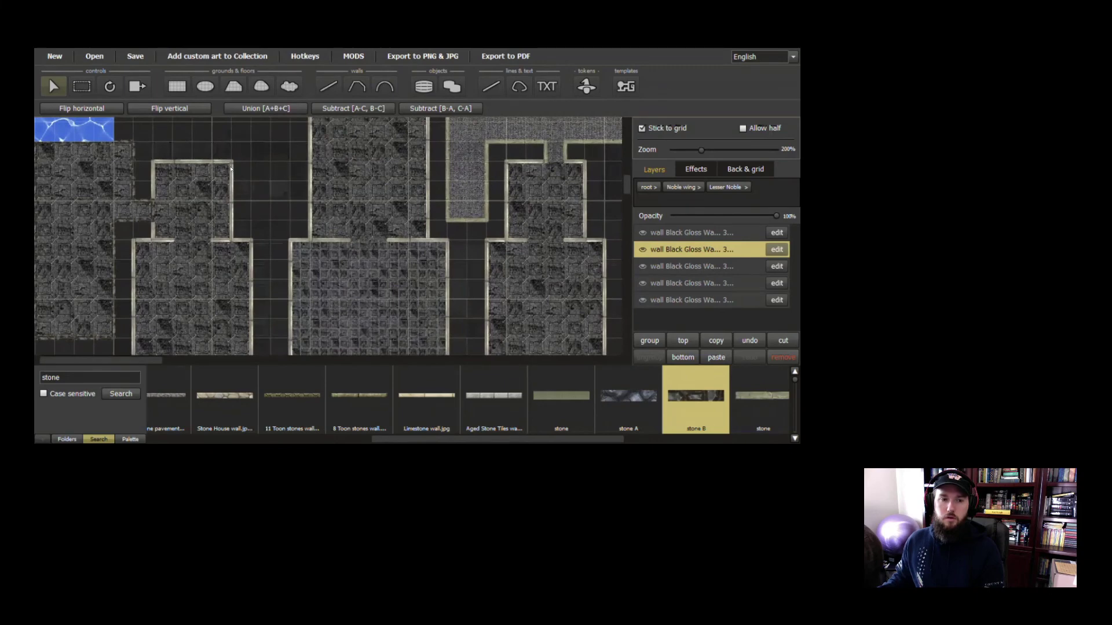
{"action": "scroll", "coordinate": [357, 311], "scroll_direction": "down", "scroll_amount": 5}
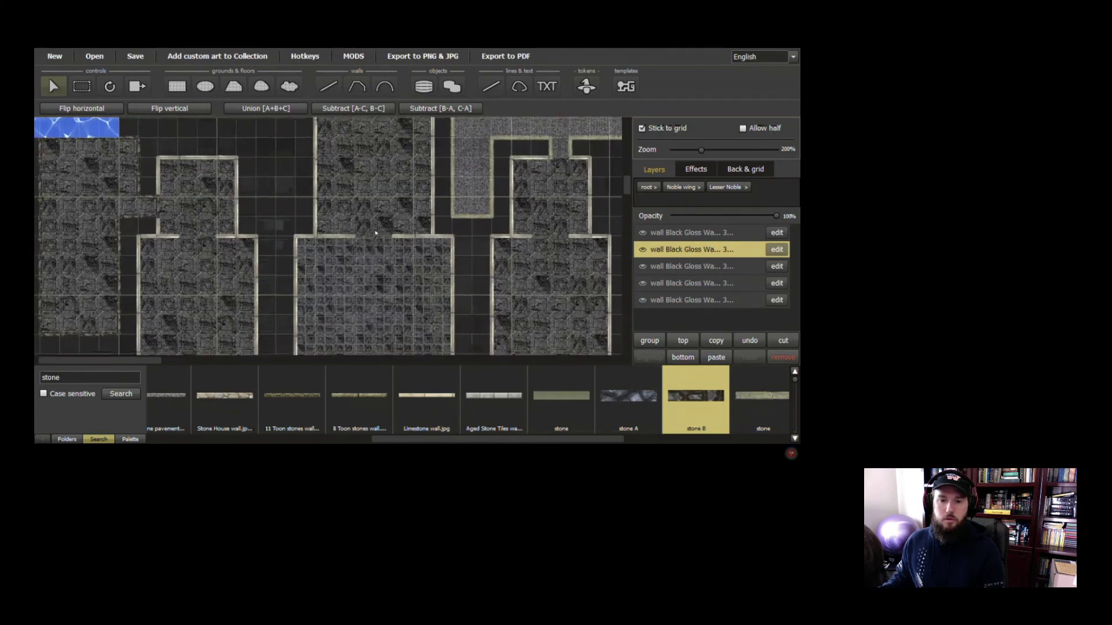
{"action": "scroll", "coordinate": [378, 223], "scroll_direction": "down", "scroll_amount": 1}
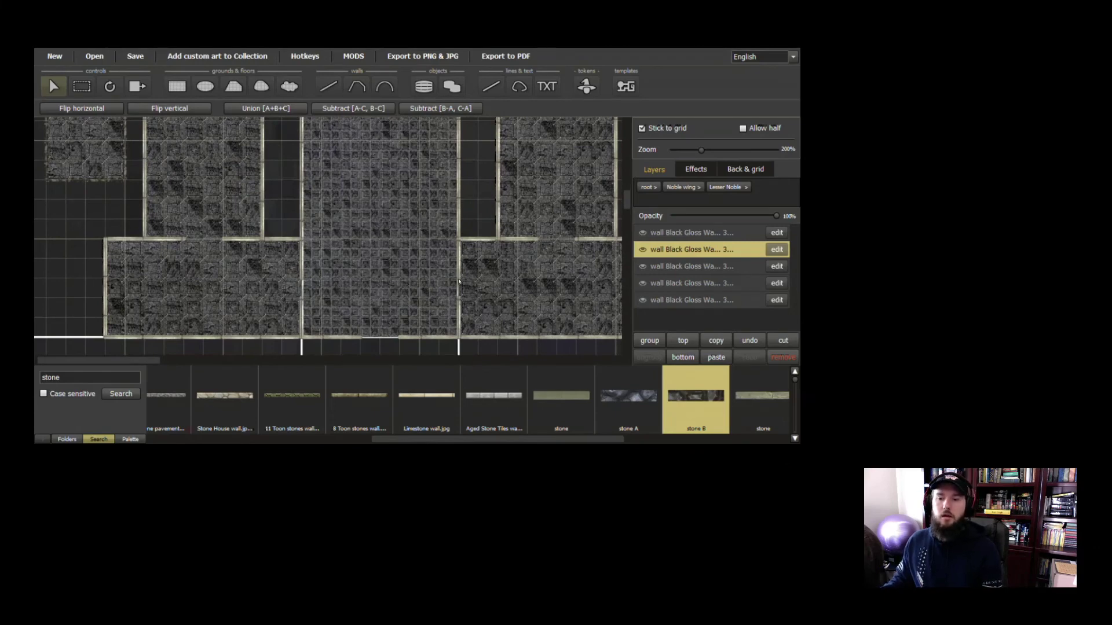
Open the Entry Hall's wall group in the Noble wing and shorten the hall's left wall by three grid squares, opening a side doorway
{"action": "left_click", "coordinate": [681, 187]}
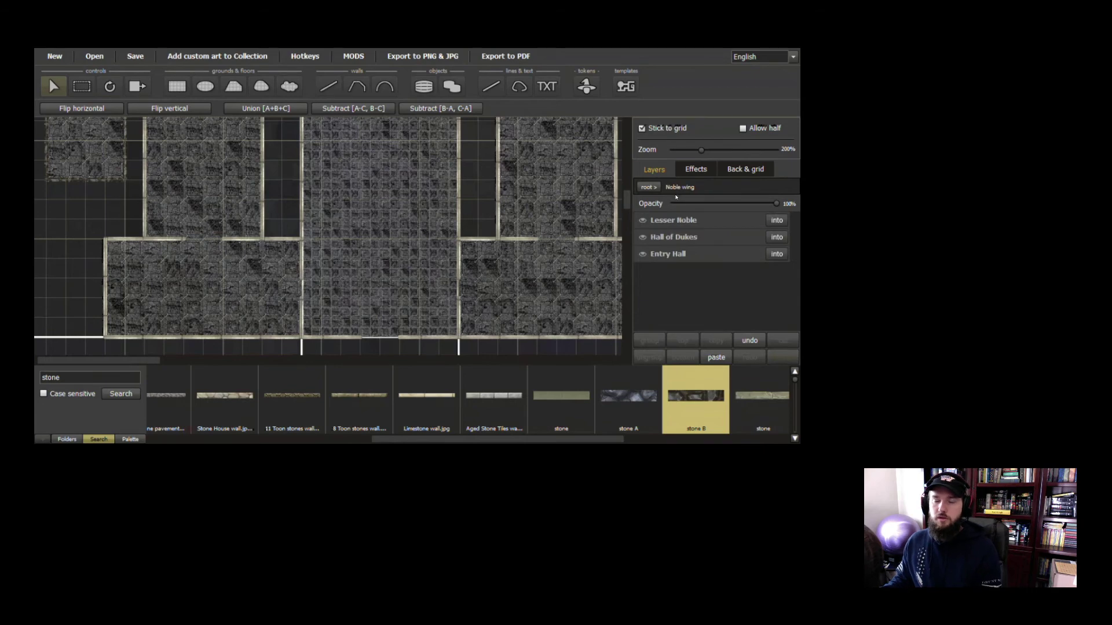
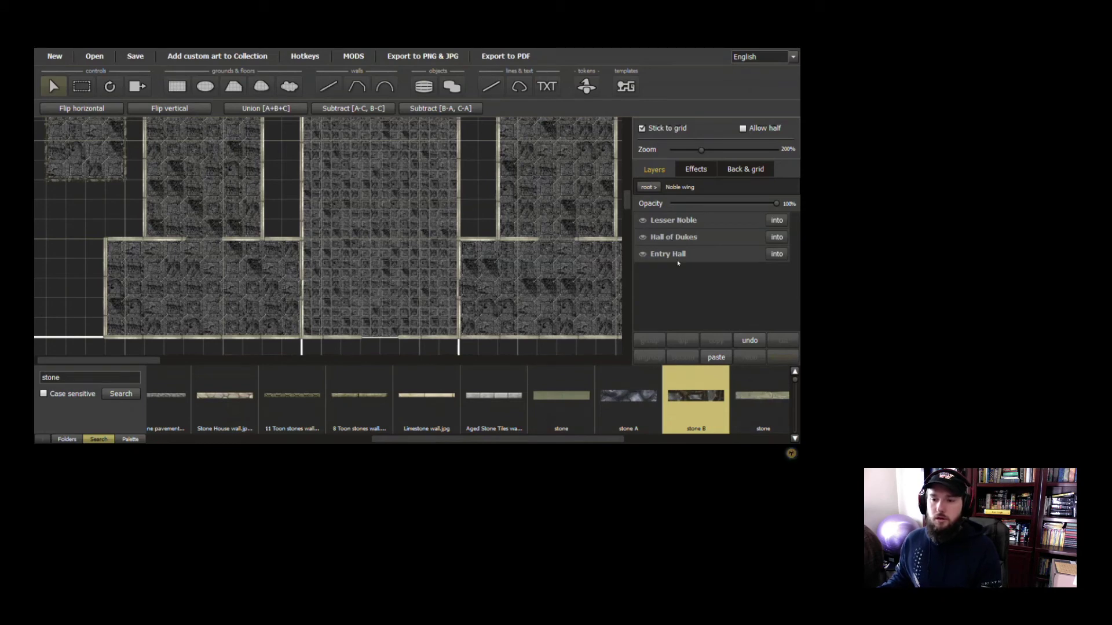
{"action": "left_click", "coordinate": [773, 254]}
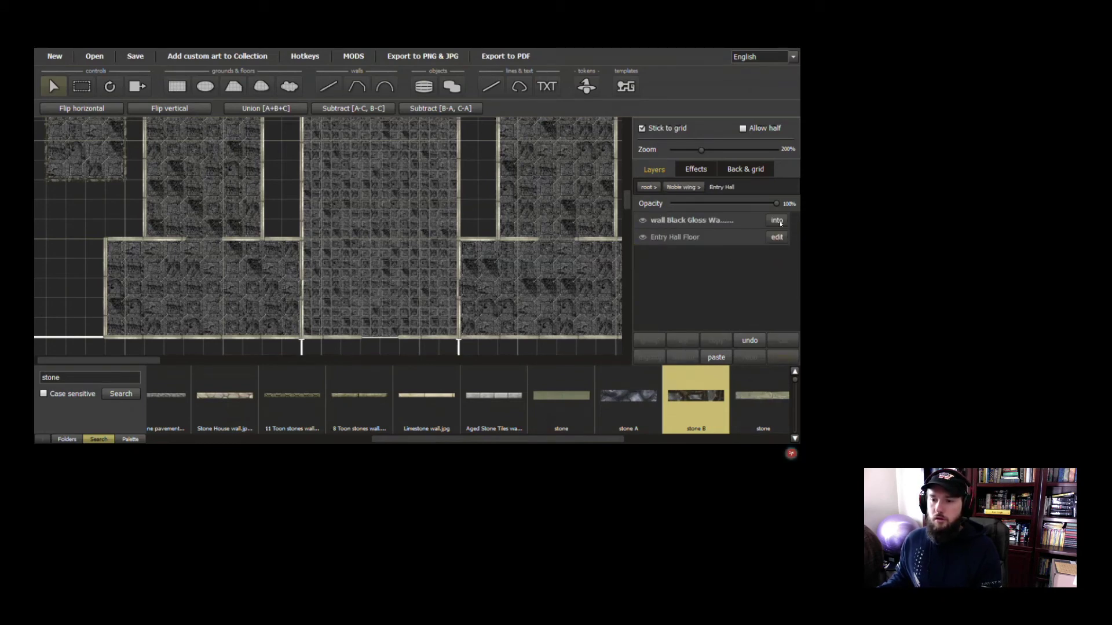
{"action": "left_click", "coordinate": [749, 226]}
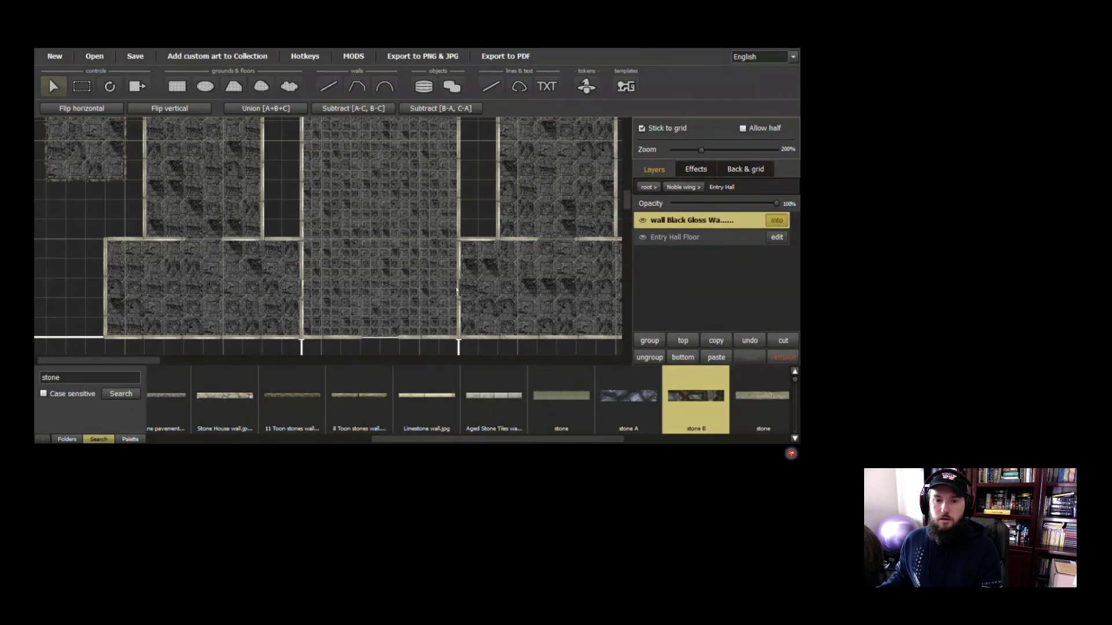
{"action": "double_click", "coordinate": [458, 291]}
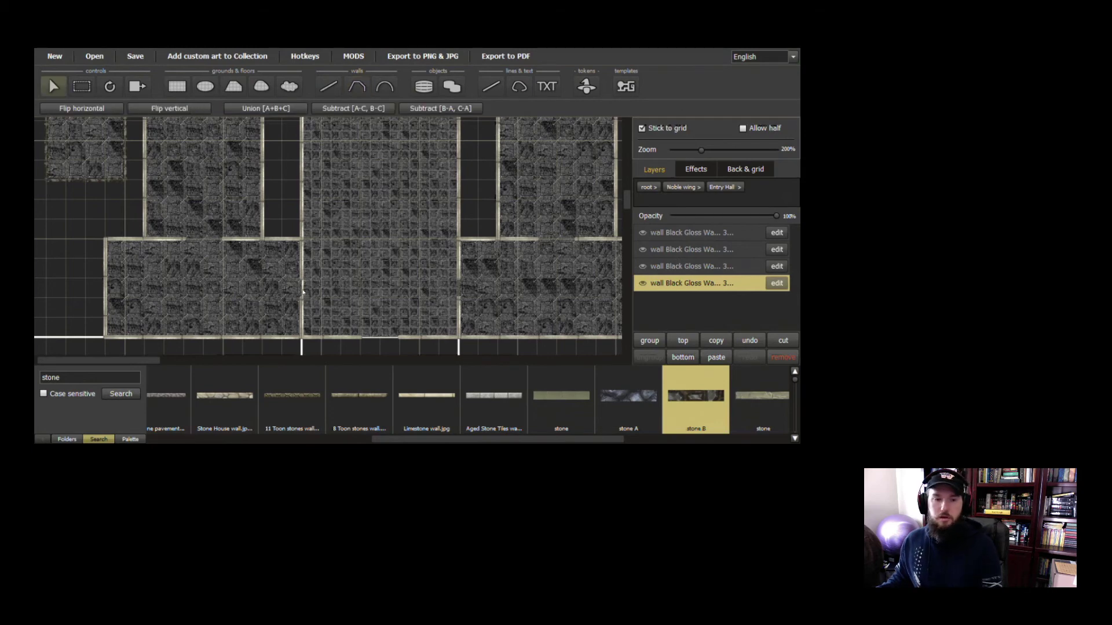
{"action": "left_click", "coordinate": [302, 318]}
{"action": "left_click_drag", "start_coordinate": [301, 337], "coordinate": [301, 278]}
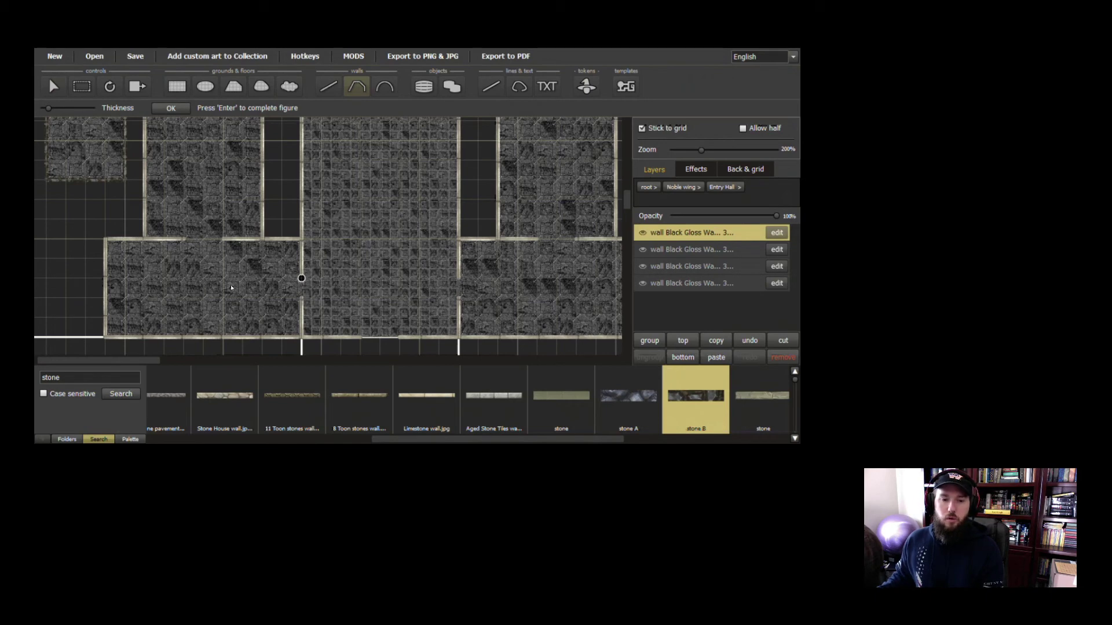
{"action": "key", "text": "Return"}
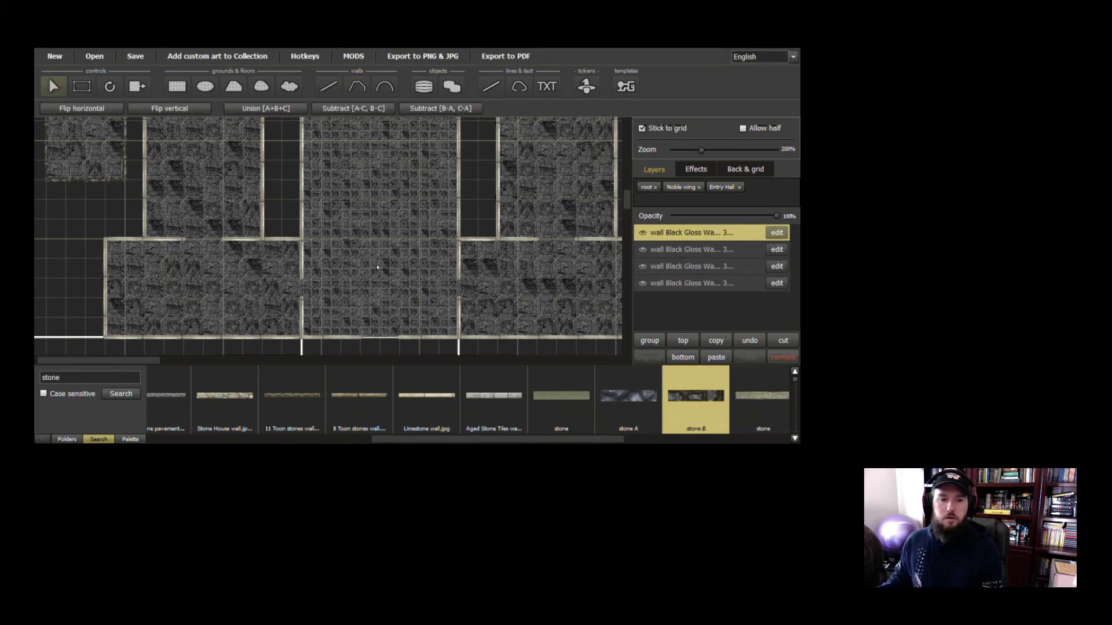
Examine the doorways and wall joints of the halls and rooms above the Entry Hall
{"action": "scroll", "coordinate": [388, 253], "scroll_direction": "up", "scroll_amount": 5}
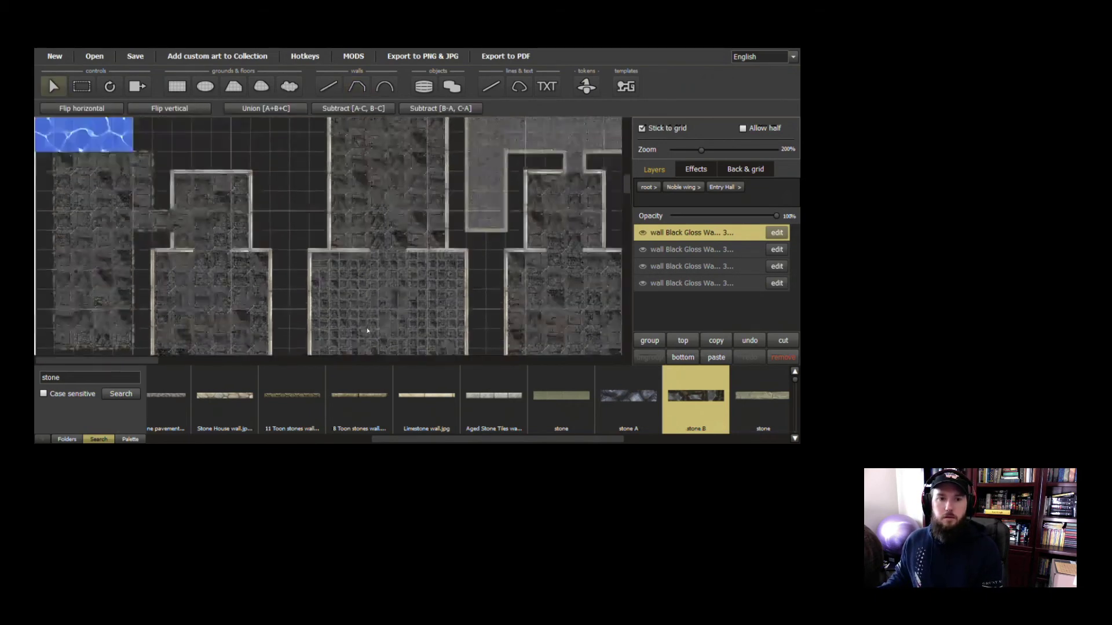
{"action": "scroll", "coordinate": [384, 254], "scroll_direction": "up", "scroll_amount": 3}
{"action": "scroll", "coordinate": [347, 278], "scroll_direction": "down", "scroll_amount": 3}
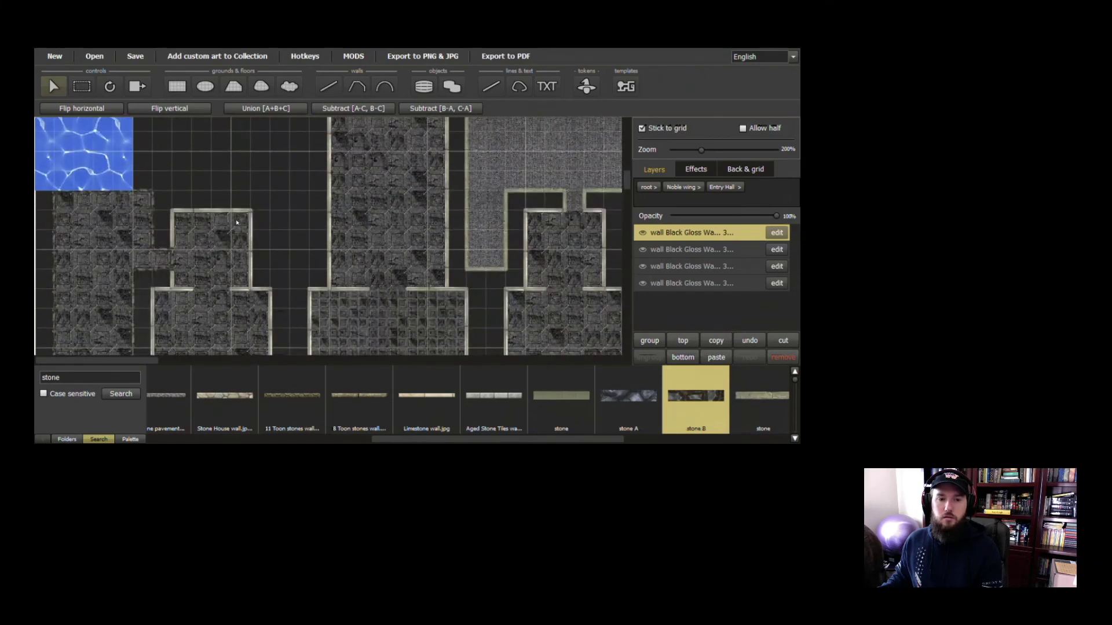
{"action": "scroll", "coordinate": [272, 326], "scroll_direction": "up", "scroll_amount": 1}
{"action": "scroll", "coordinate": [272, 326], "scroll_direction": "up", "scroll_amount": 6}
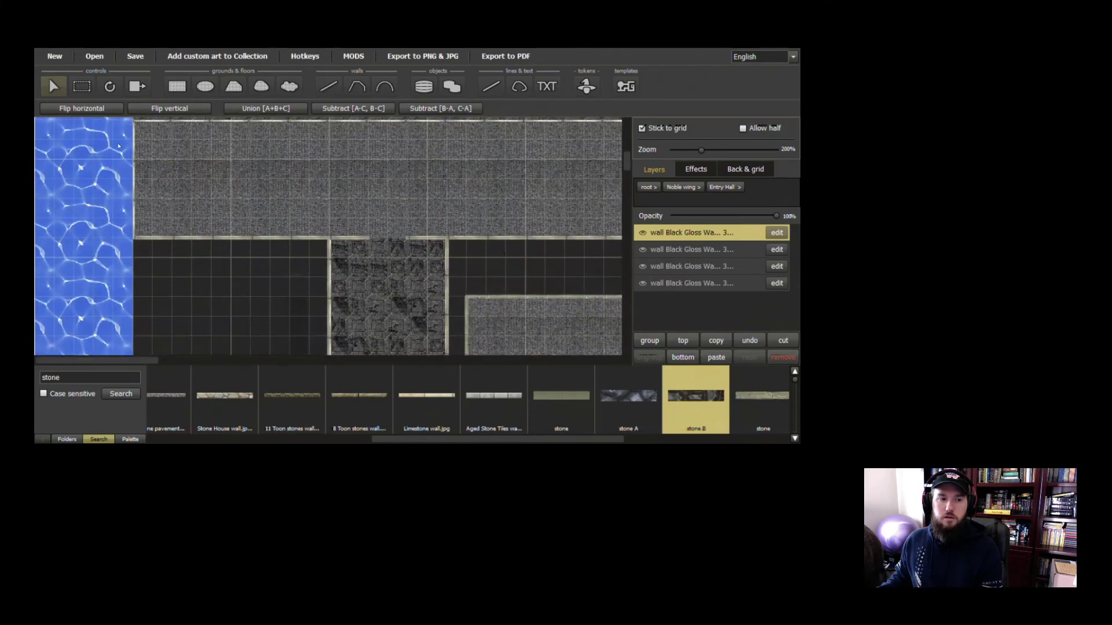
{"action": "scroll", "coordinate": [433, 272], "scroll_direction": "down", "scroll_amount": 6}
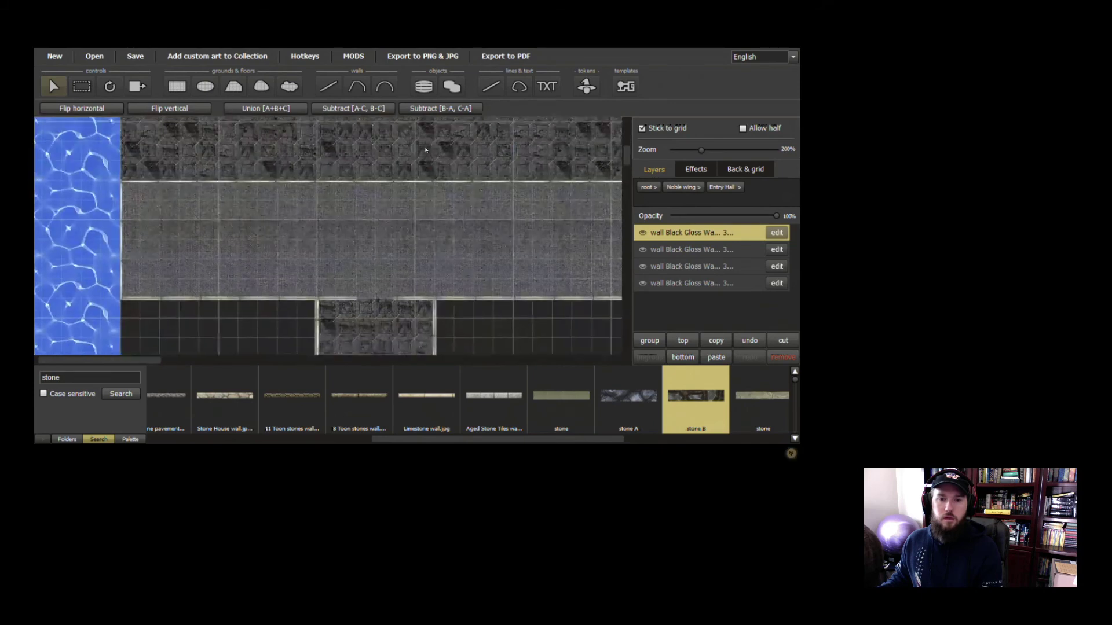
{"action": "scroll", "coordinate": [468, 307], "scroll_direction": "down", "scroll_amount": 4}
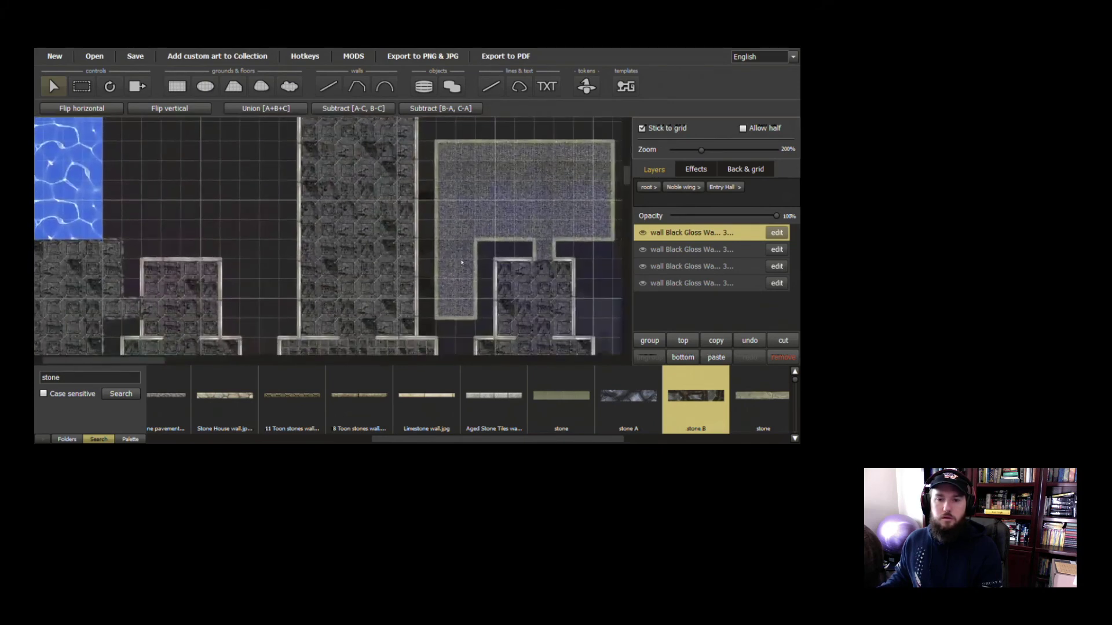
{"action": "scroll", "coordinate": [481, 307], "scroll_direction": "down", "scroll_amount": 2}
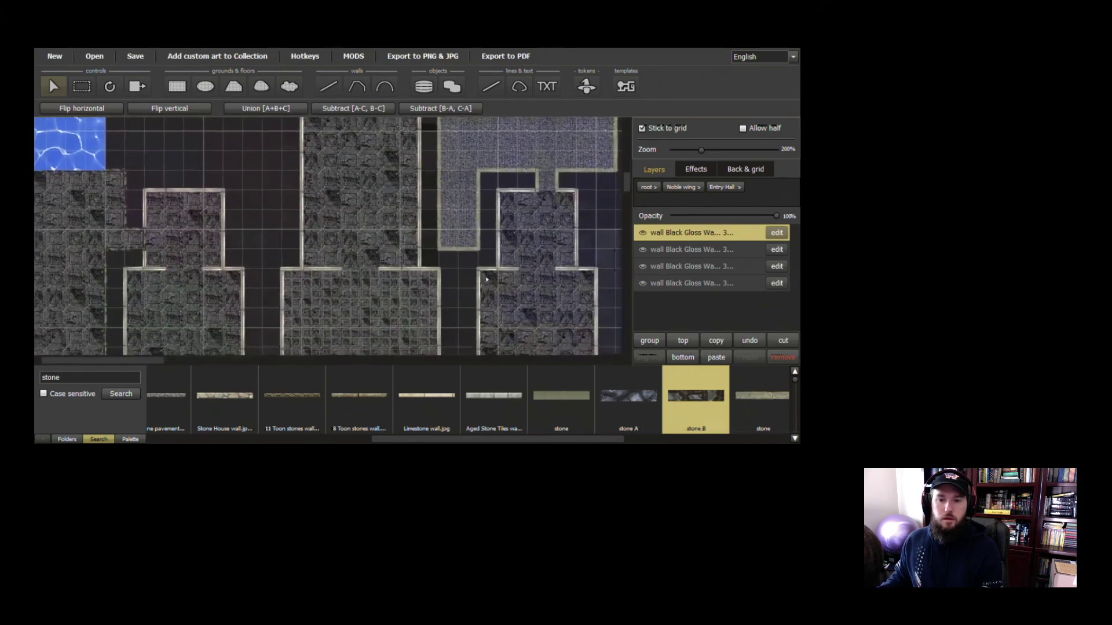
{"action": "scroll", "coordinate": [407, 272], "scroll_direction": "down", "scroll_amount": 2}
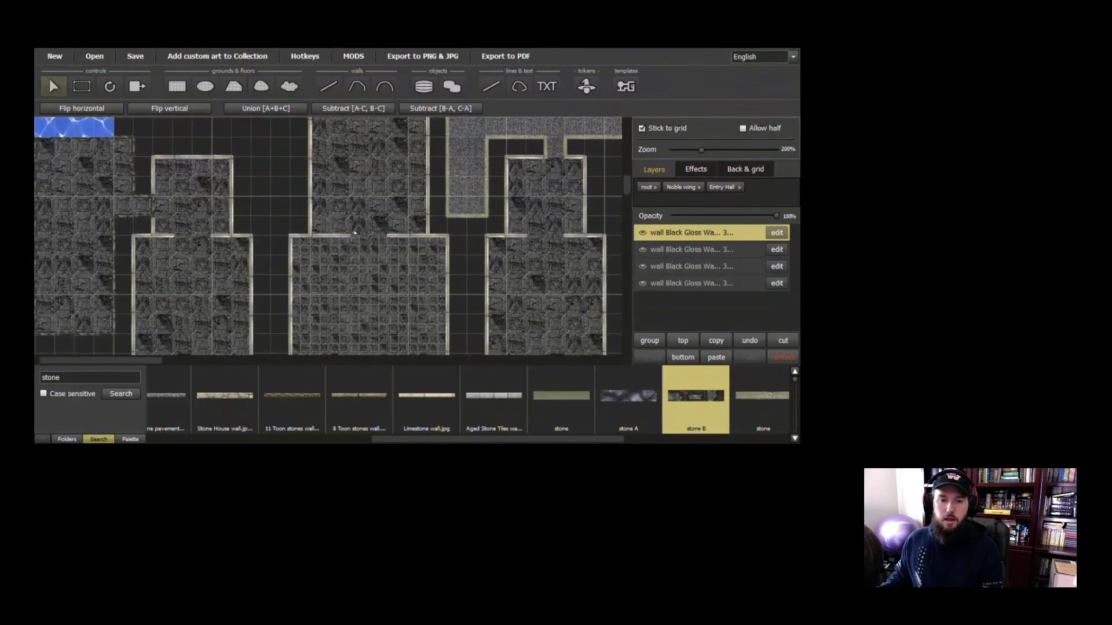
Select the Entry Hall Floor in the Noble wing's Entry Hall group and search the rectangular ground textures for "stone"
{"action": "left_click", "coordinate": [682, 187]}
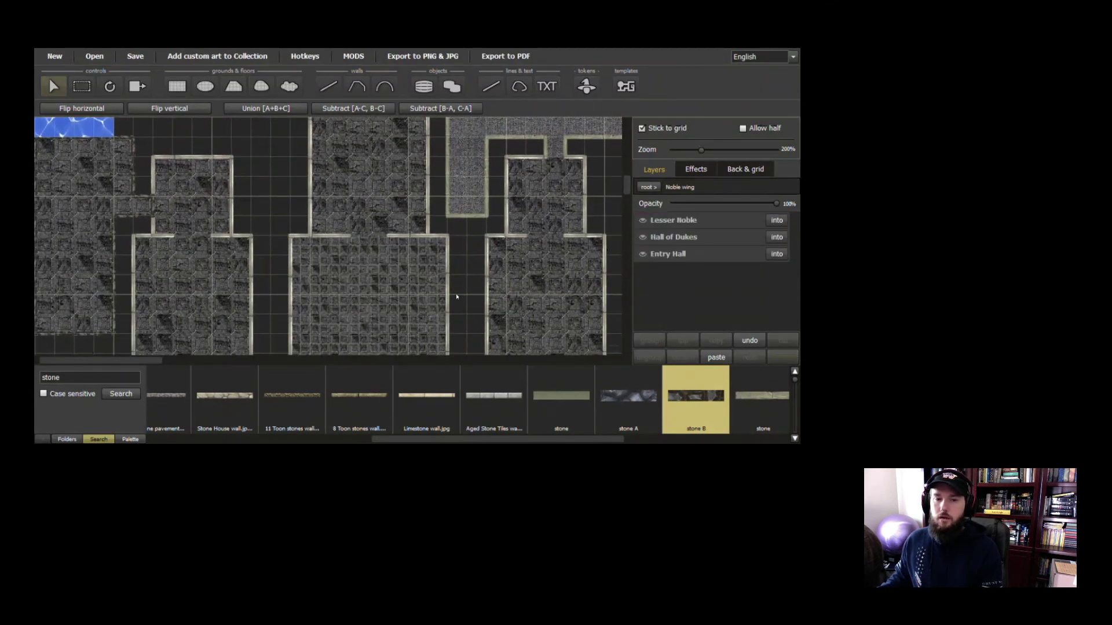
{"action": "scroll", "coordinate": [457, 296], "scroll_direction": "down", "scroll_amount": 4}
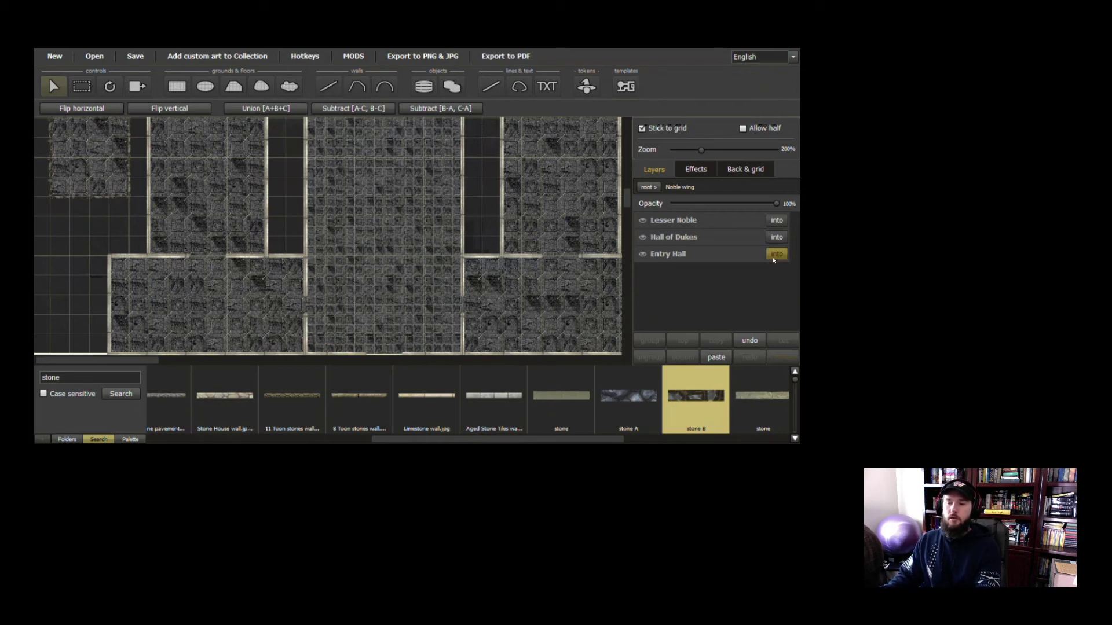
{"action": "left_click", "coordinate": [777, 254]}
{"action": "left_click", "coordinate": [702, 240]}
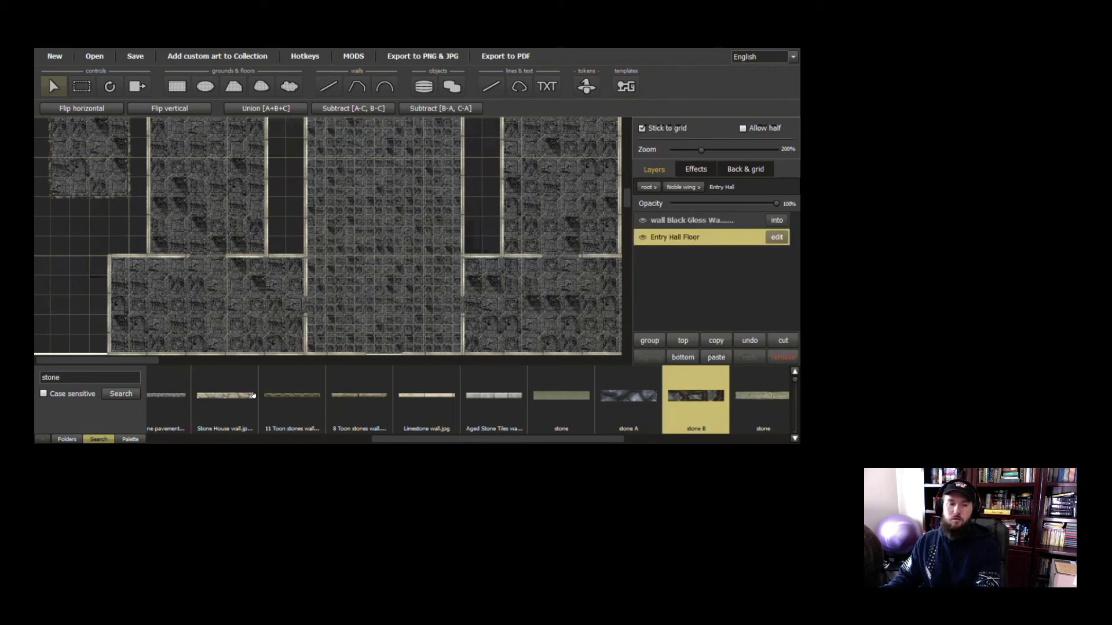
{"action": "left_click", "coordinate": [173, 88]}
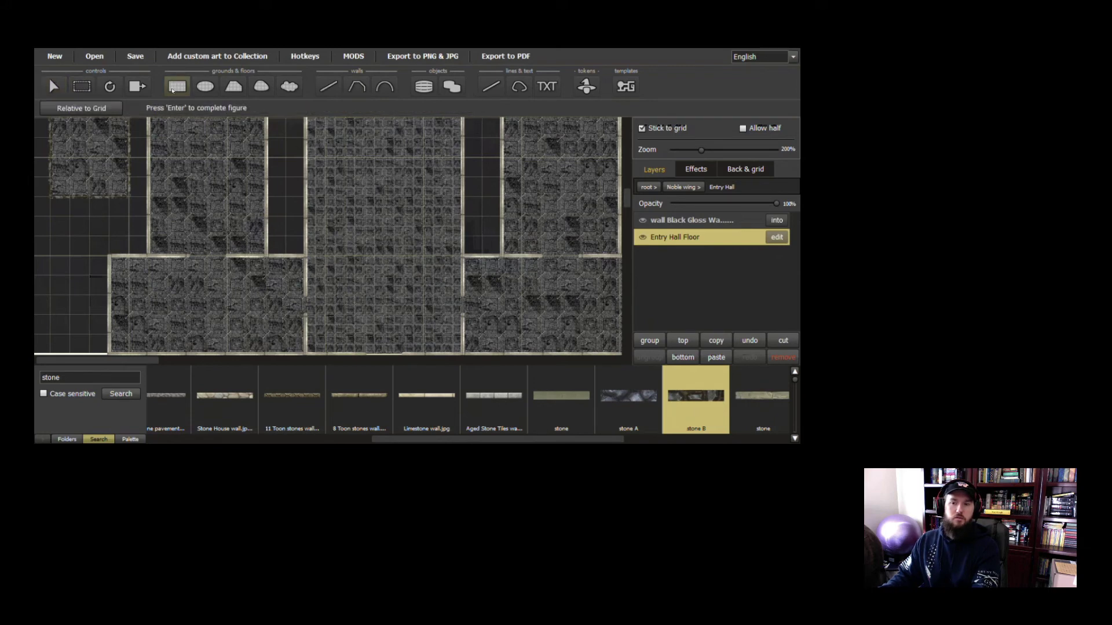
{"action": "left_click_drag", "start_coordinate": [85, 378], "coordinate": [36, 378]}
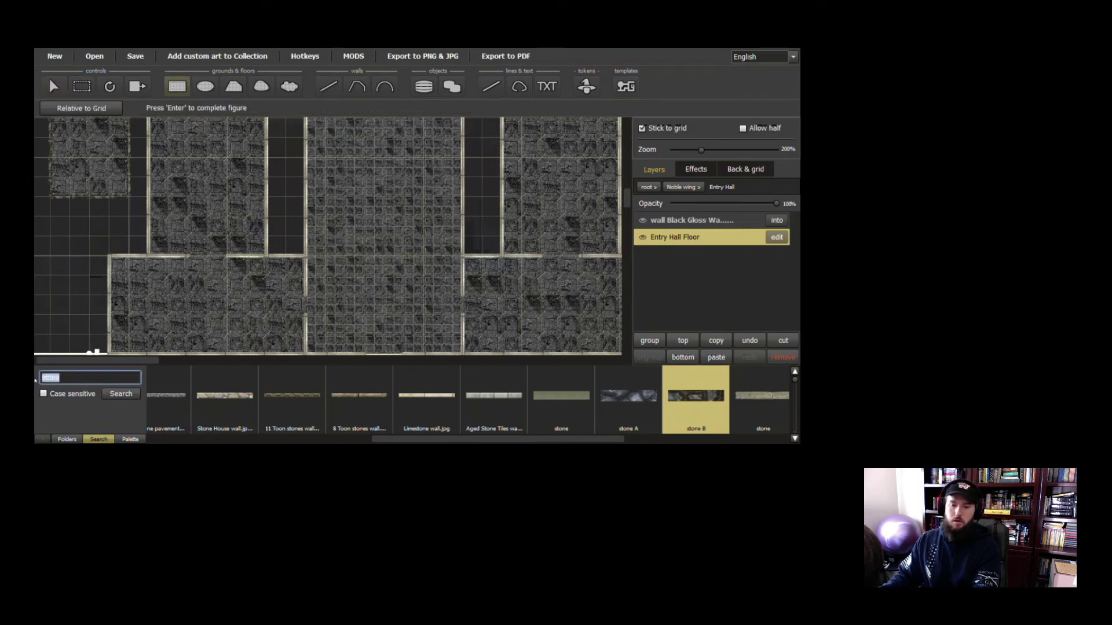
{"action": "type", "text": "sto"}
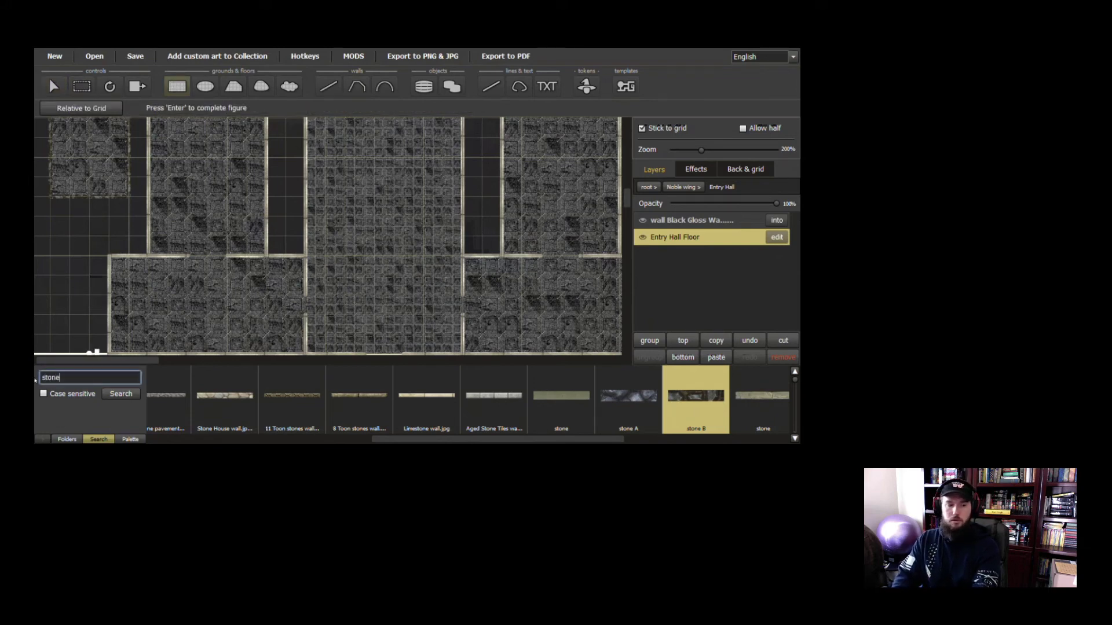
{"action": "type", "text": "ne"}
{"action": "key", "text": "Return"}
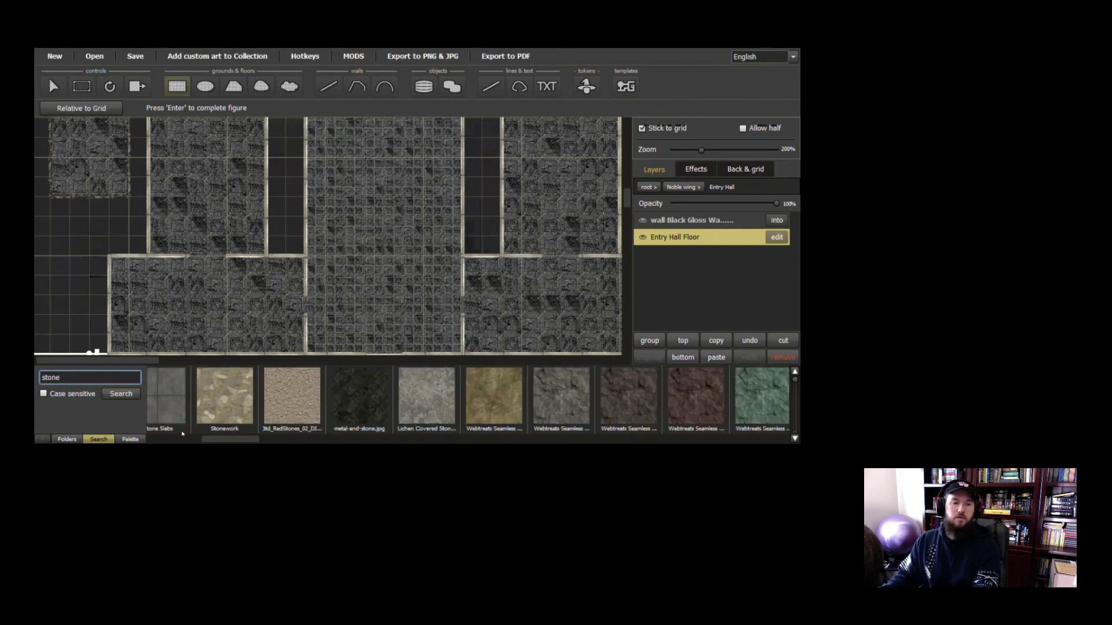
Try the Limestone Floor.jpg texture on the Entry Hall Floor and inspect it up close
{"action": "scroll", "coordinate": [236, 442], "scroll_direction": "down", "scroll_amount": 3}
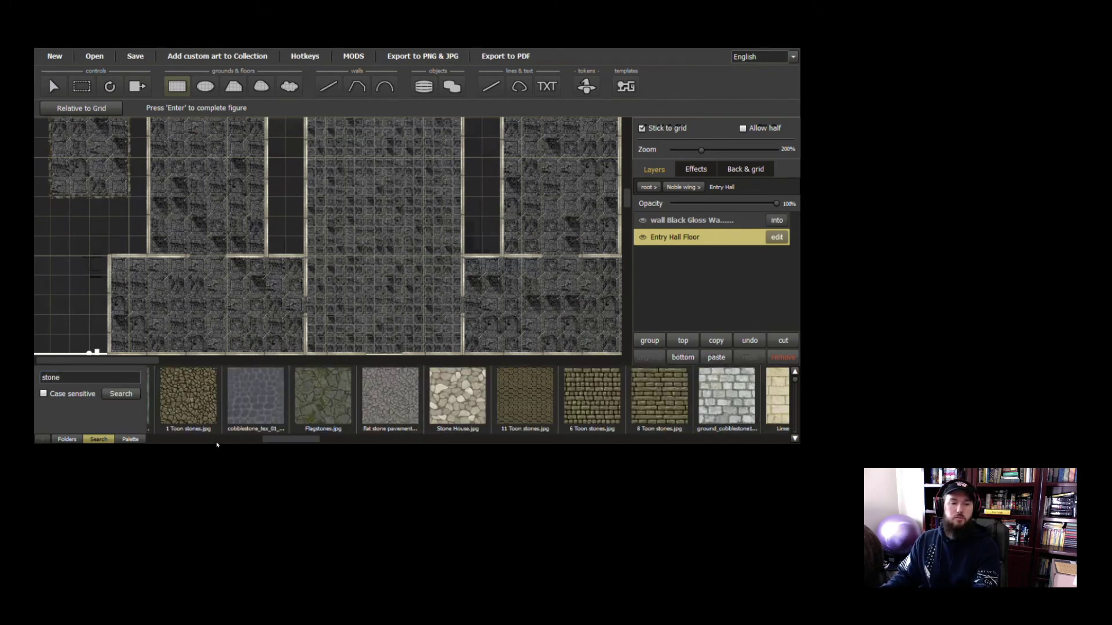
{"action": "scroll", "coordinate": [217, 445], "scroll_direction": "up", "scroll_amount": 3}
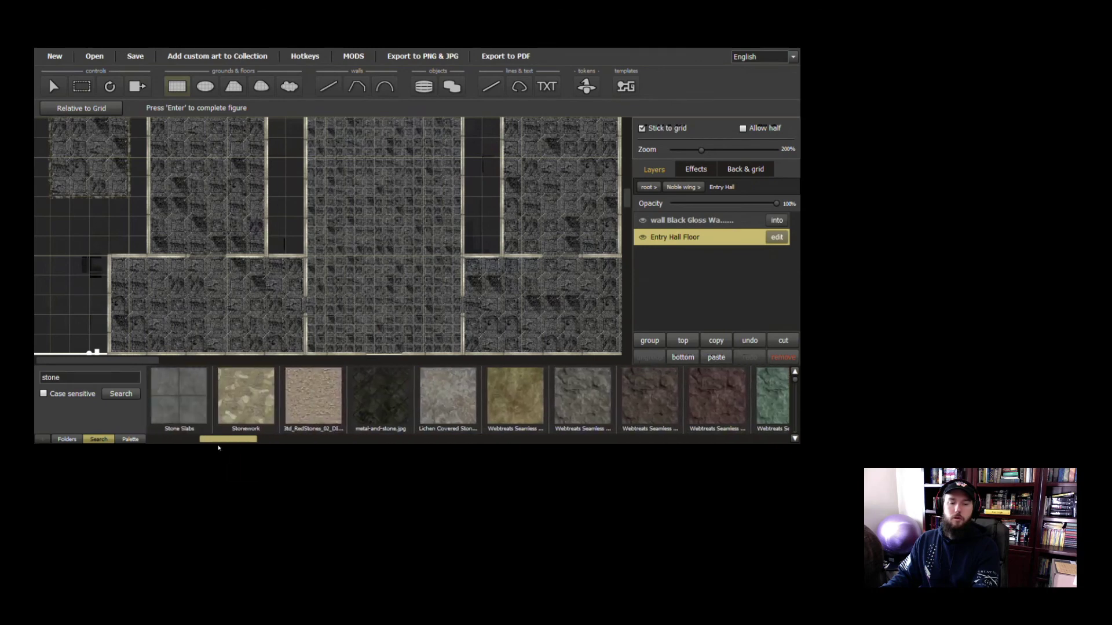
{"action": "scroll", "coordinate": [219, 447], "scroll_direction": "up", "scroll_amount": 3}
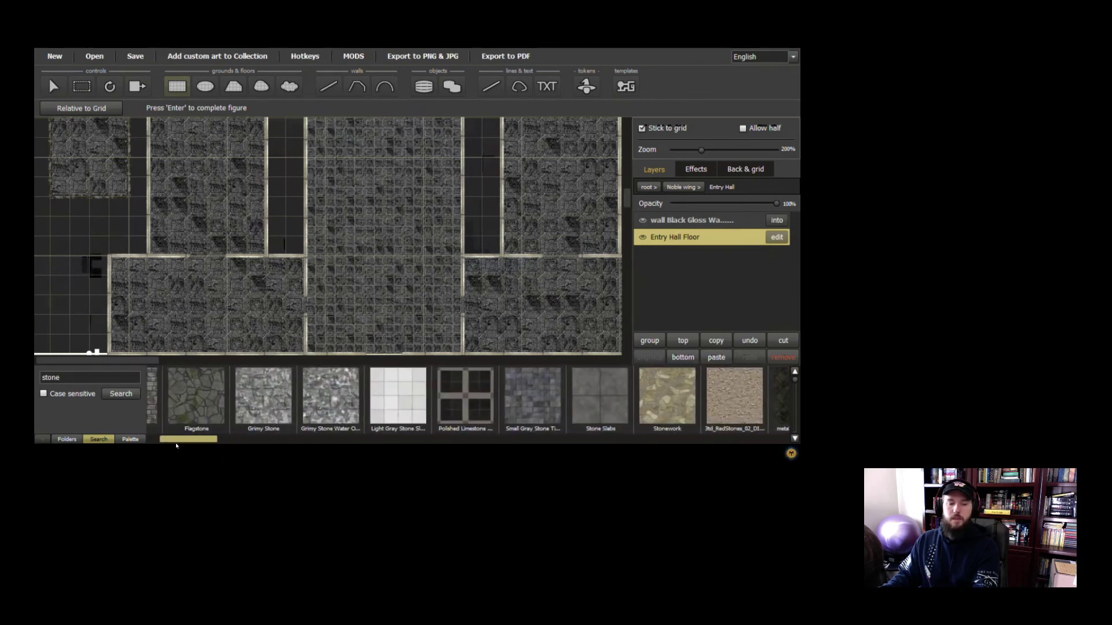
{"action": "scroll", "coordinate": [174, 445], "scroll_direction": "up", "scroll_amount": 1}
{"action": "scroll", "coordinate": [163, 444], "scroll_direction": "up", "scroll_amount": 1}
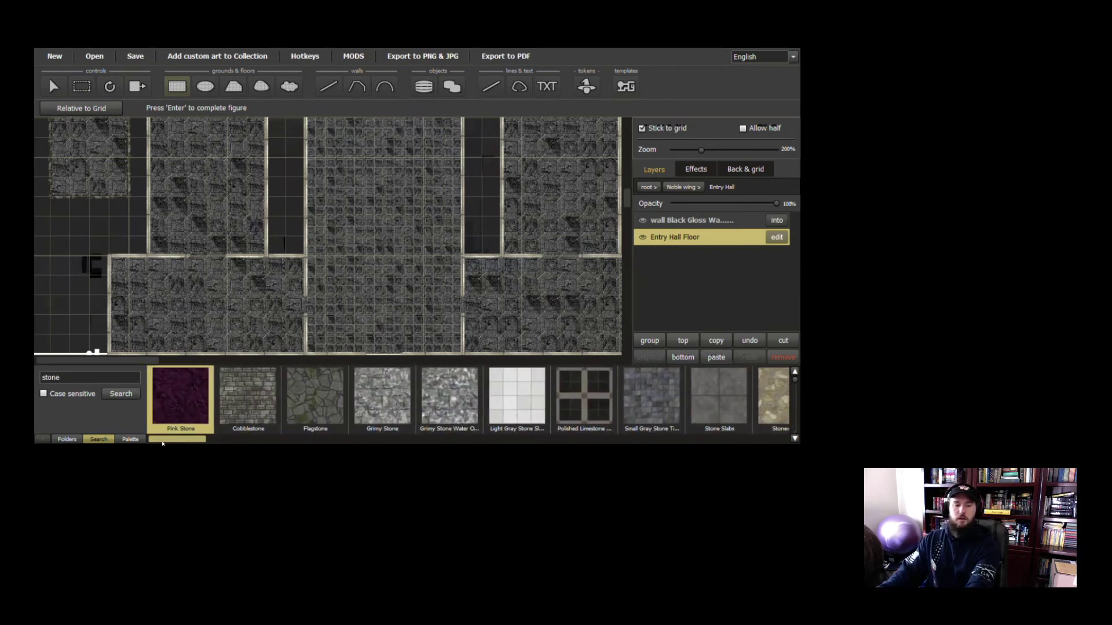
{"action": "scroll", "coordinate": [174, 441], "scroll_direction": "down", "scroll_amount": 4}
{"action": "left_click_drag", "start_coordinate": [191, 438], "coordinate": [364, 442]}
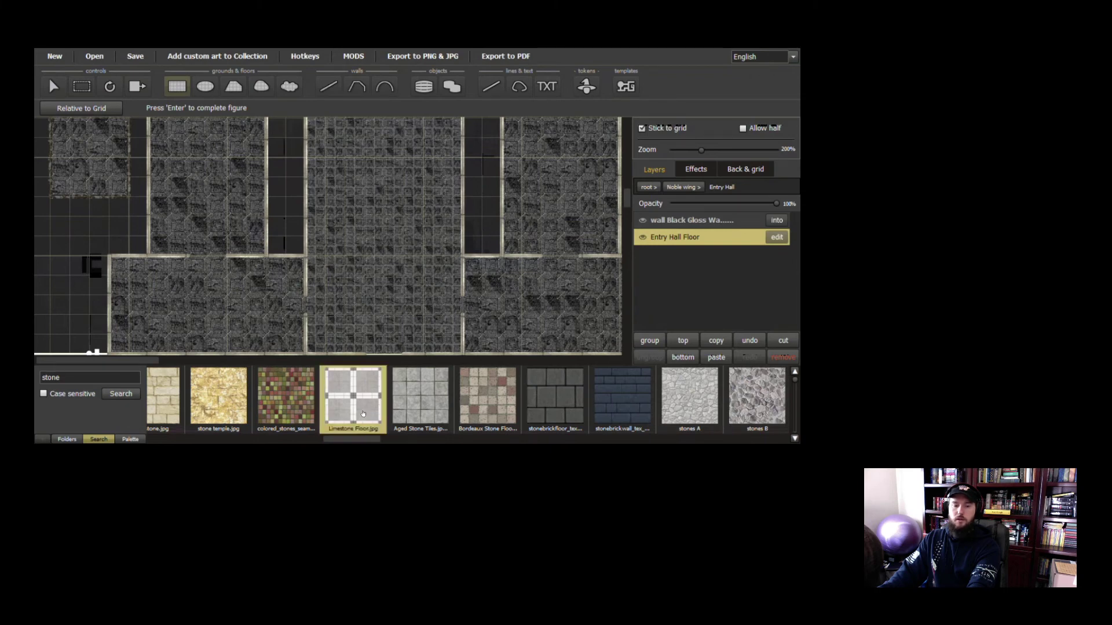
{"action": "right_click", "coordinate": [363, 413]}
{"action": "left_click", "coordinate": [385, 391]}
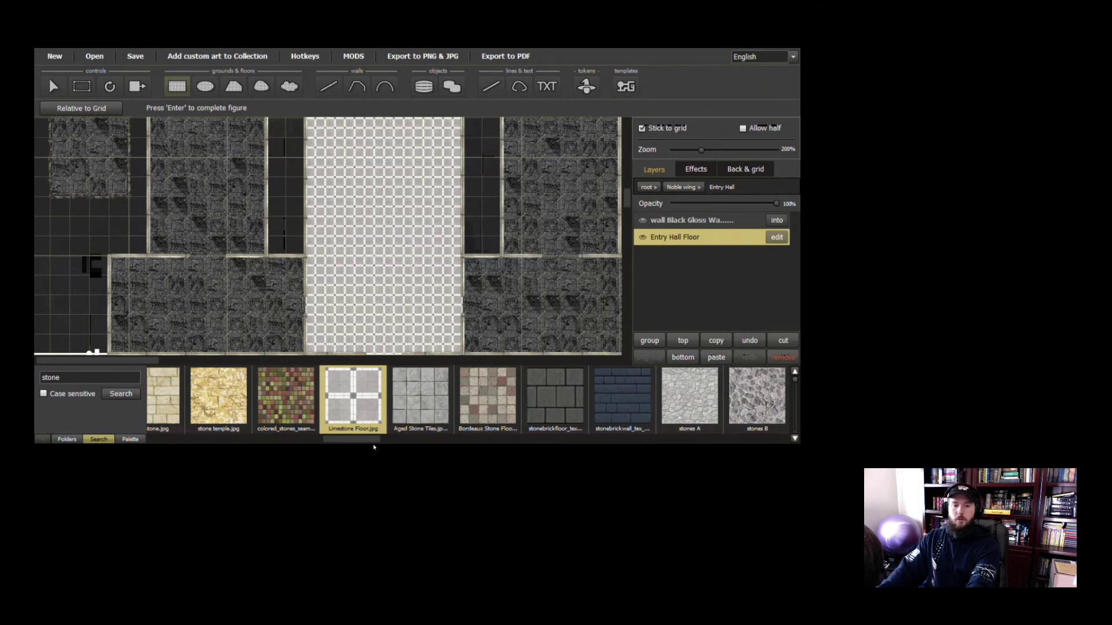
{"action": "mouse_move", "coordinate": [371, 442]}
{"action": "left_mouse_down"}
{"action": "mouse_move", "coordinate": [415, 443]}
{"action": "mouse_move", "coordinate": [360, 445]}
{"action": "left_mouse_up"}
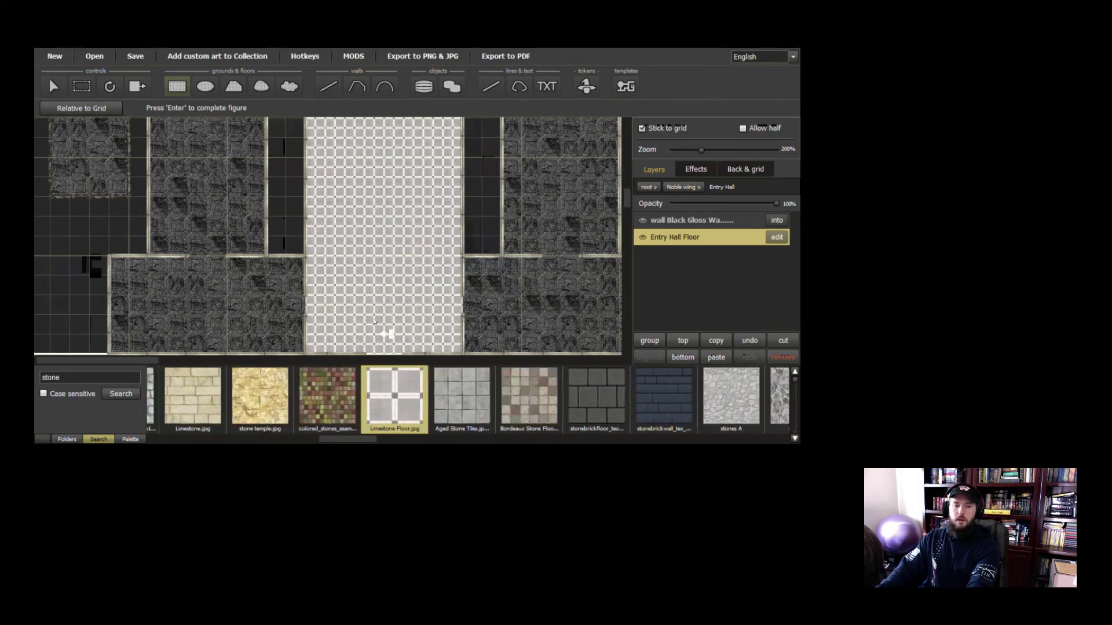
{"action": "scroll", "coordinate": [382, 334], "scroll_direction": "up", "scroll_amount": 3}
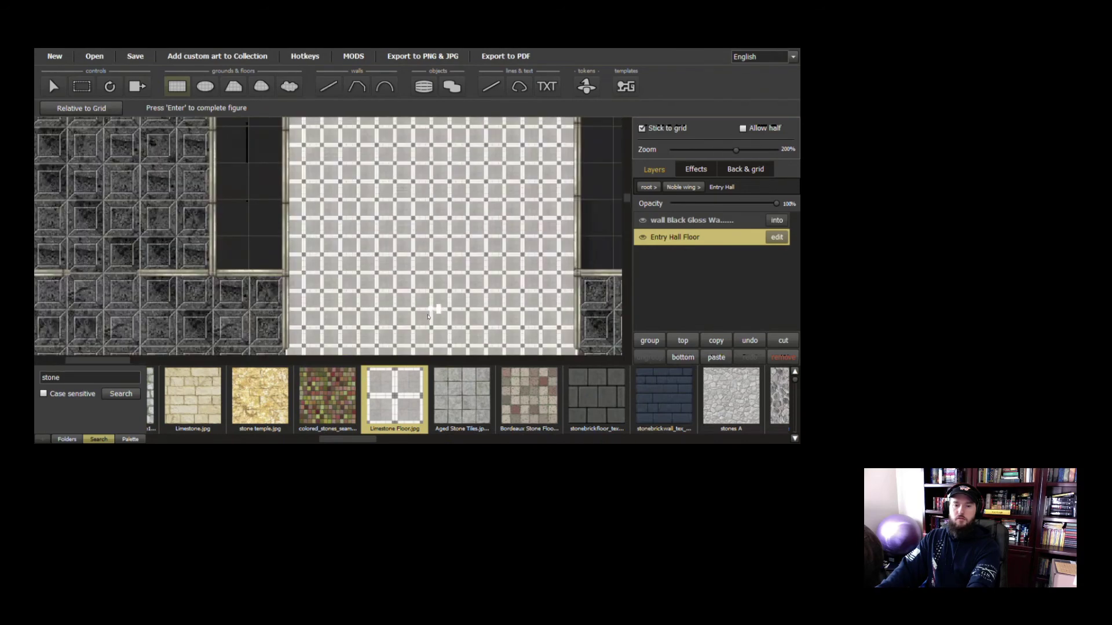
{"action": "scroll", "coordinate": [429, 316], "scroll_direction": "up", "scroll_amount": 2}
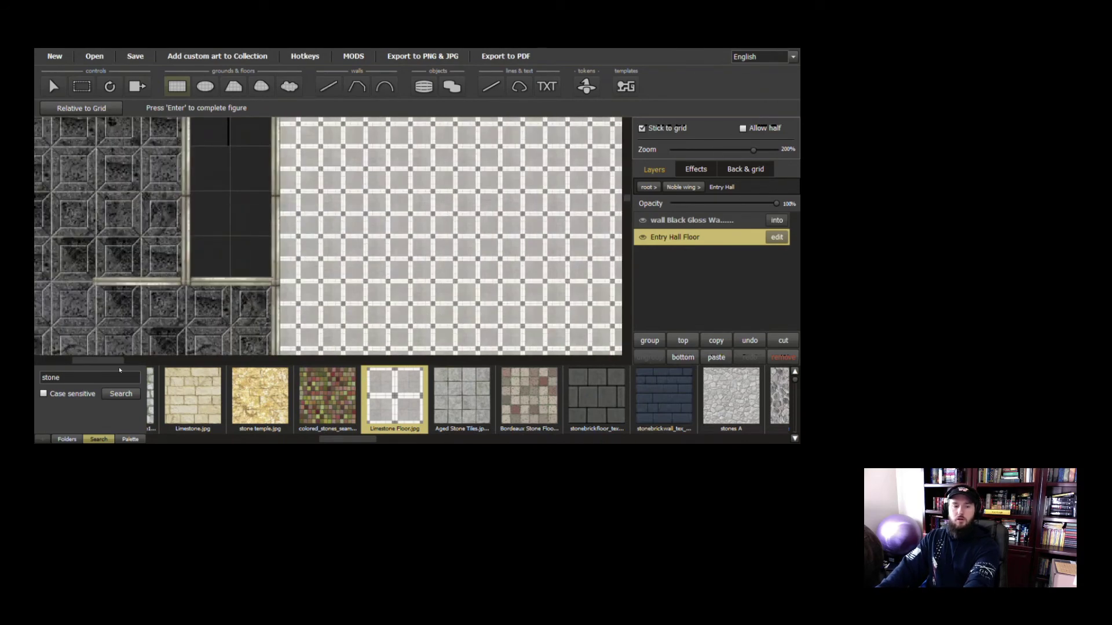
{"action": "left_click_drag", "start_coordinate": [113, 364], "coordinate": [124, 365]}
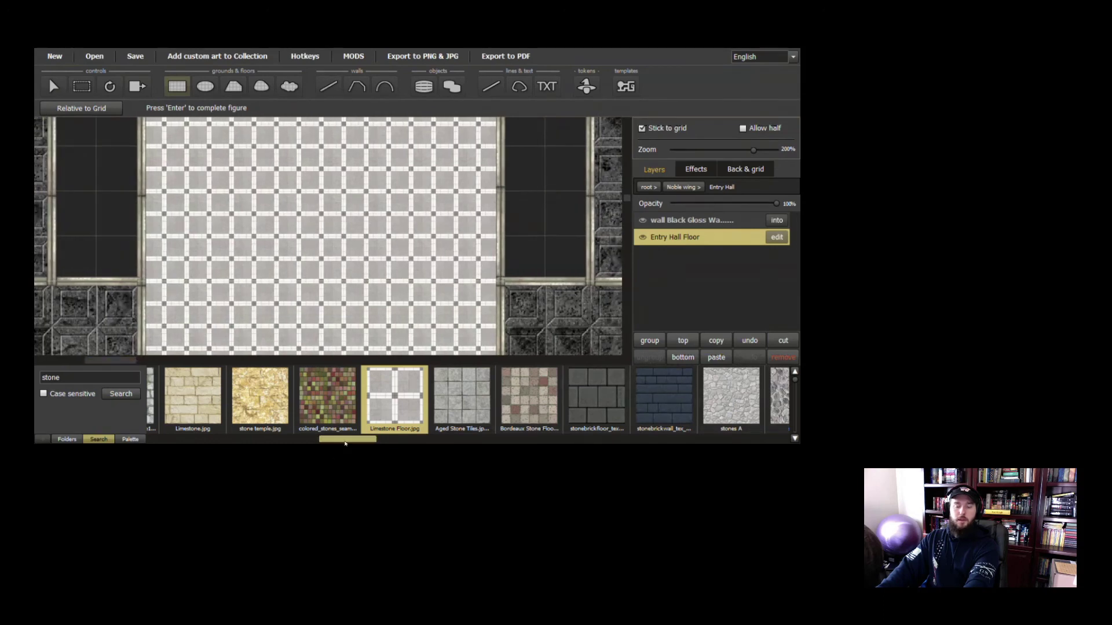
Apply the dark grey "stone, fancy 4square" texture to the Entry Hall Floor and open the floor's texture options
{"action": "left_click_drag", "start_coordinate": [347, 440], "coordinate": [605, 440]}
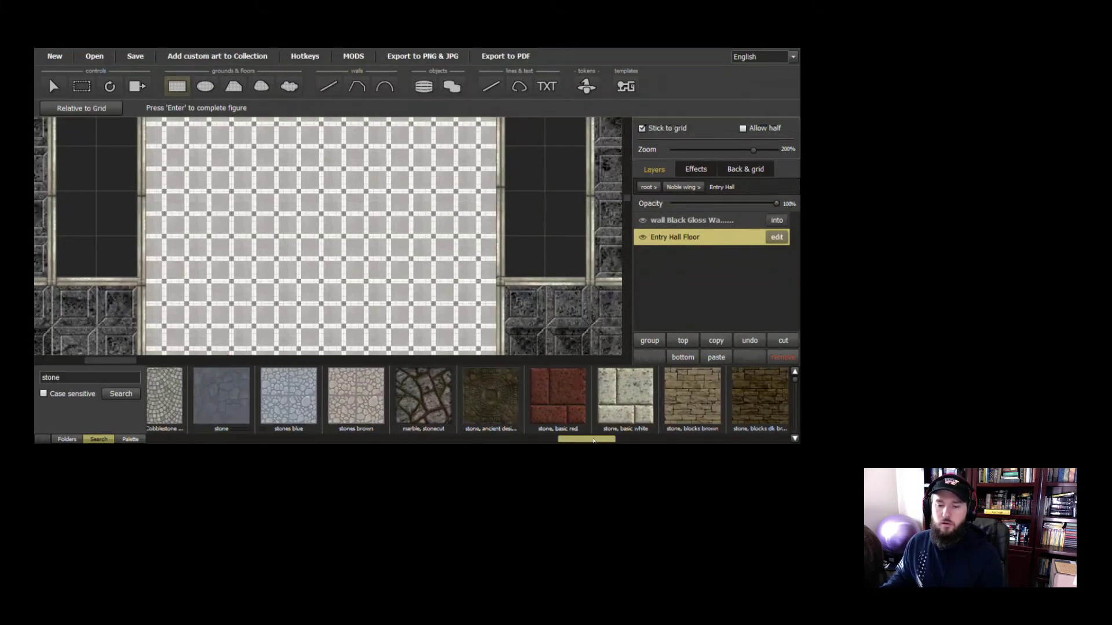
{"action": "left_click_drag", "start_coordinate": [590, 441], "coordinate": [662, 441]}
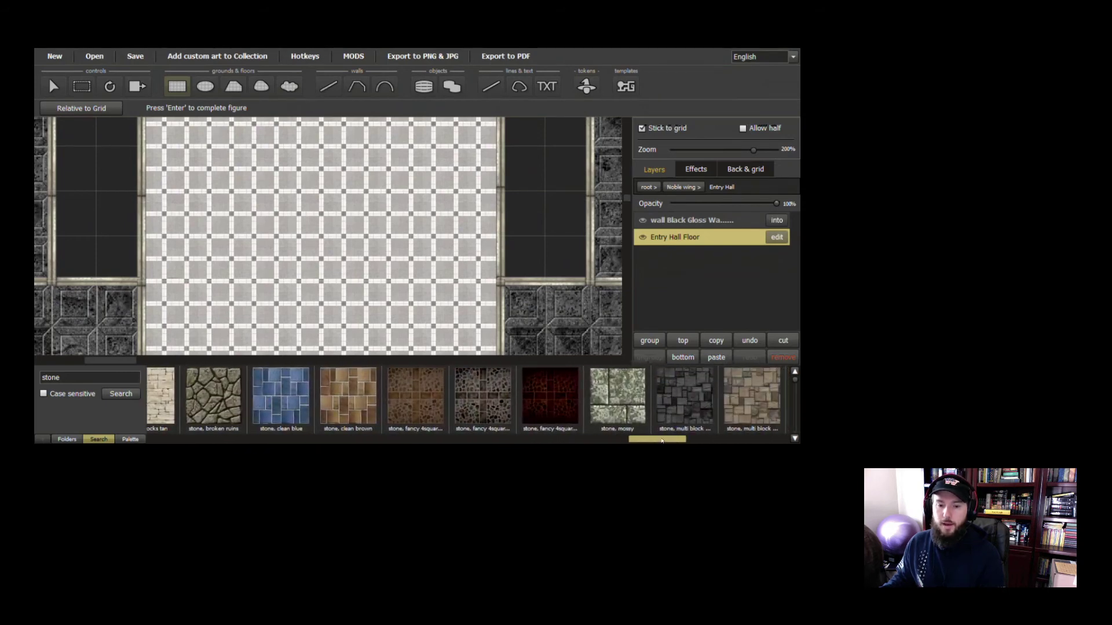
{"action": "left_click", "coordinate": [484, 408]}
{"action": "right_click", "coordinate": [488, 405]}
{"action": "left_click", "coordinate": [512, 385]}
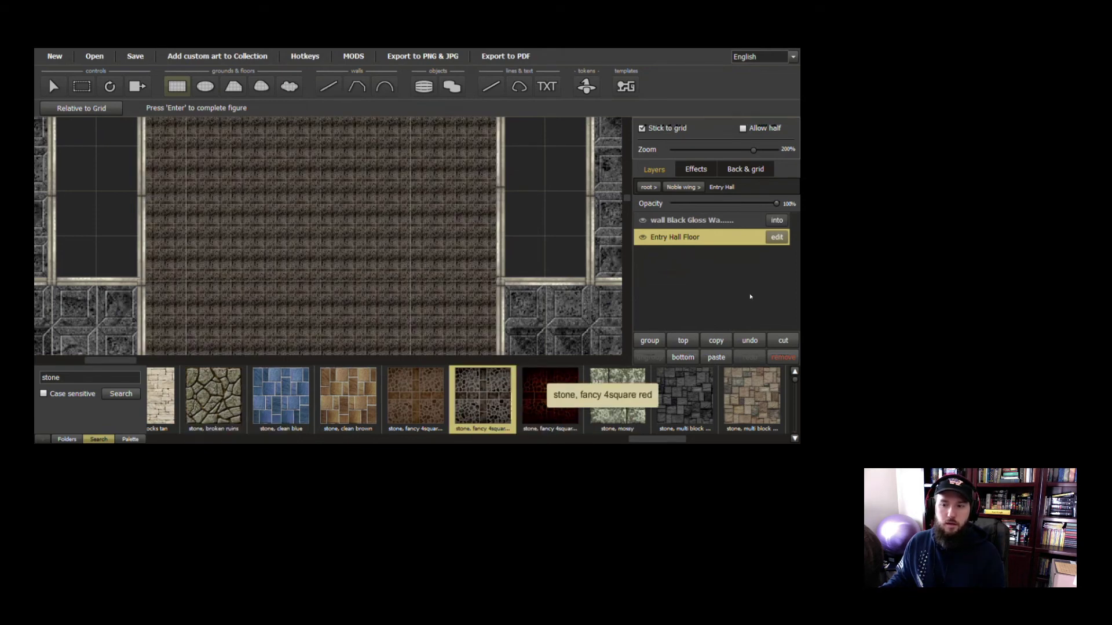
{"action": "left_click", "coordinate": [770, 241]}
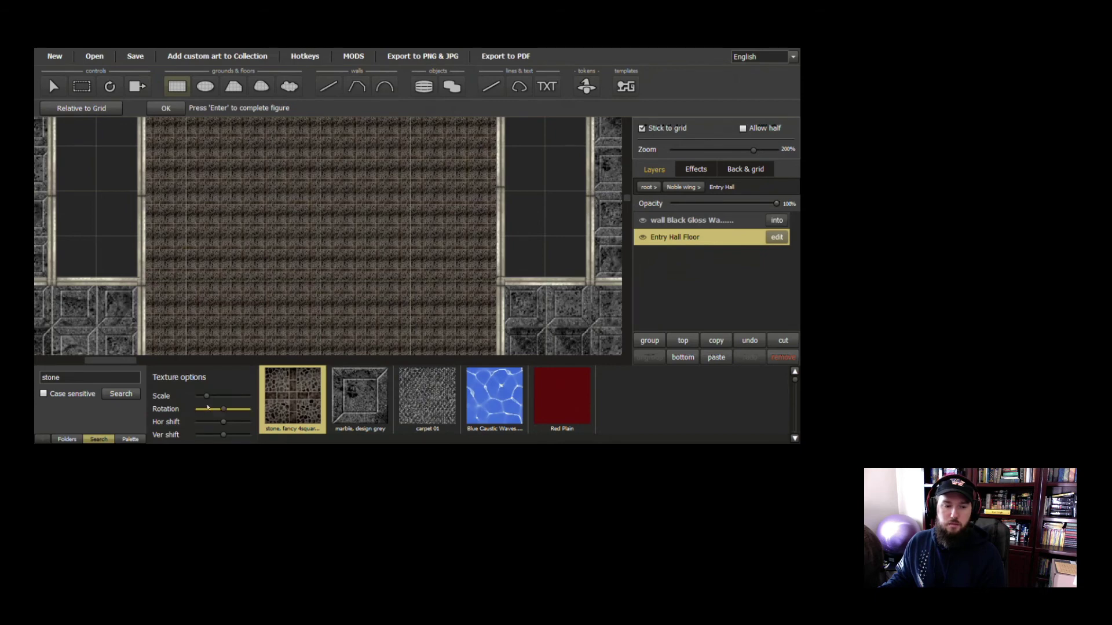
Enlarge the Entry Hall Floor's texture scale slightly and try the "stone, tiles blue-g..." texture on the floor
{"action": "left_click_drag", "start_coordinate": [205, 396], "coordinate": [211, 397]}
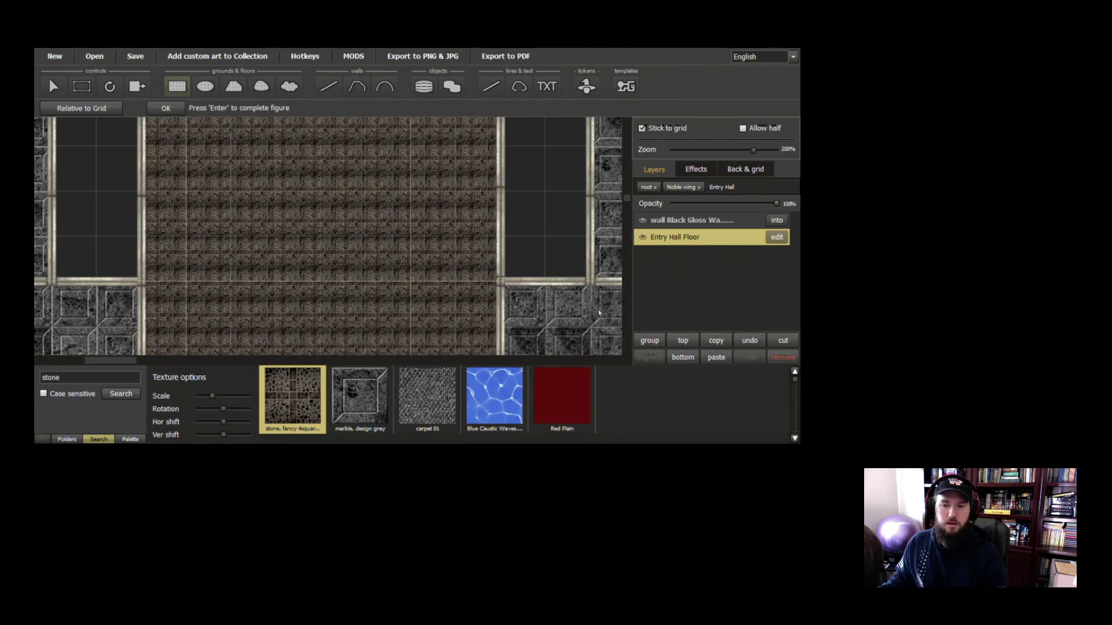
{"action": "key", "text": "Return"}
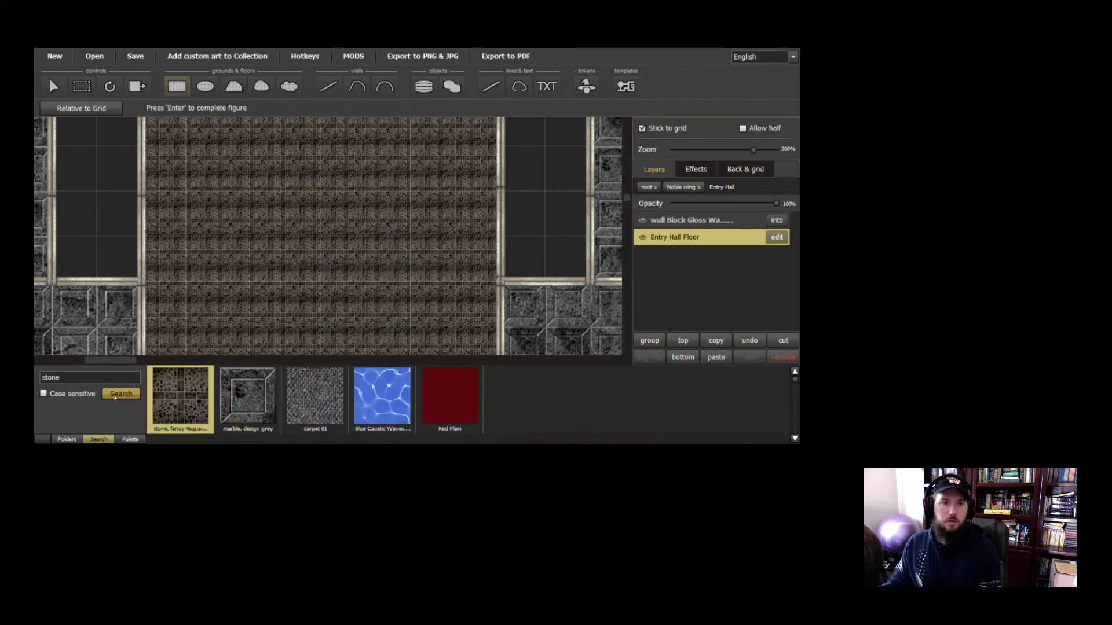
{"action": "left_click_drag", "start_coordinate": [194, 438], "coordinate": [781, 432]}
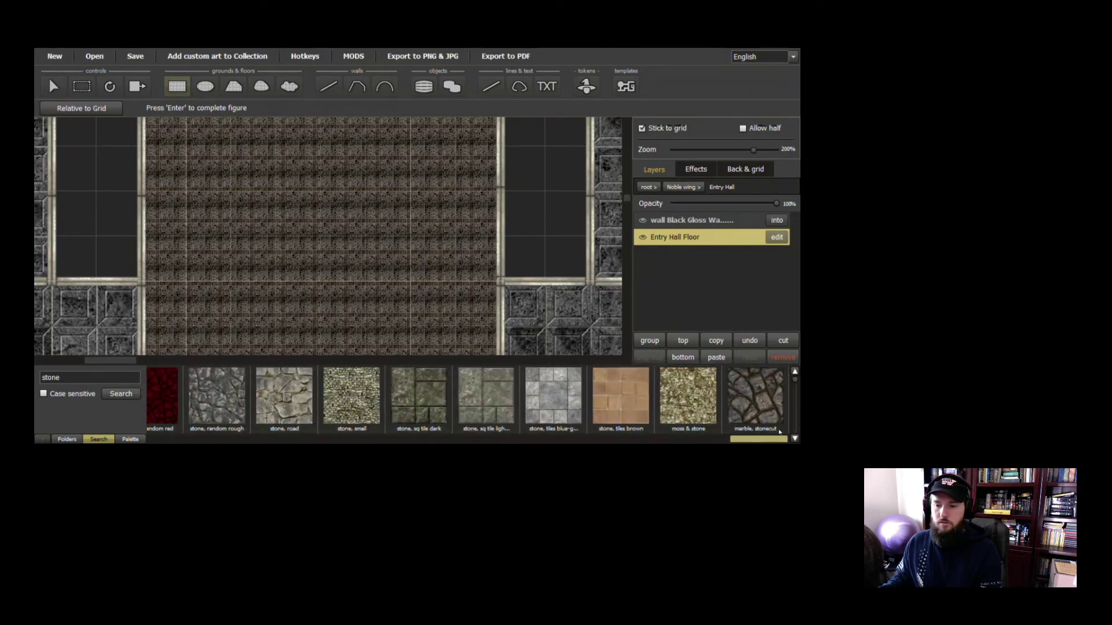
{"action": "left_click", "coordinate": [553, 410]}
{"action": "right_click", "coordinate": [553, 410]}
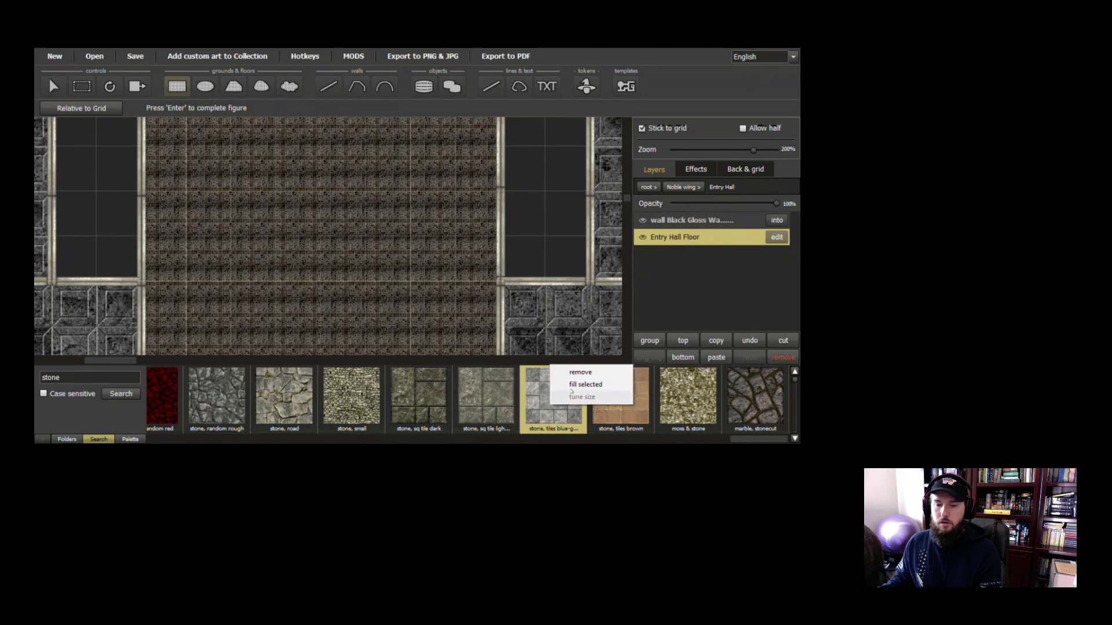
{"action": "left_click", "coordinate": [586, 385]}
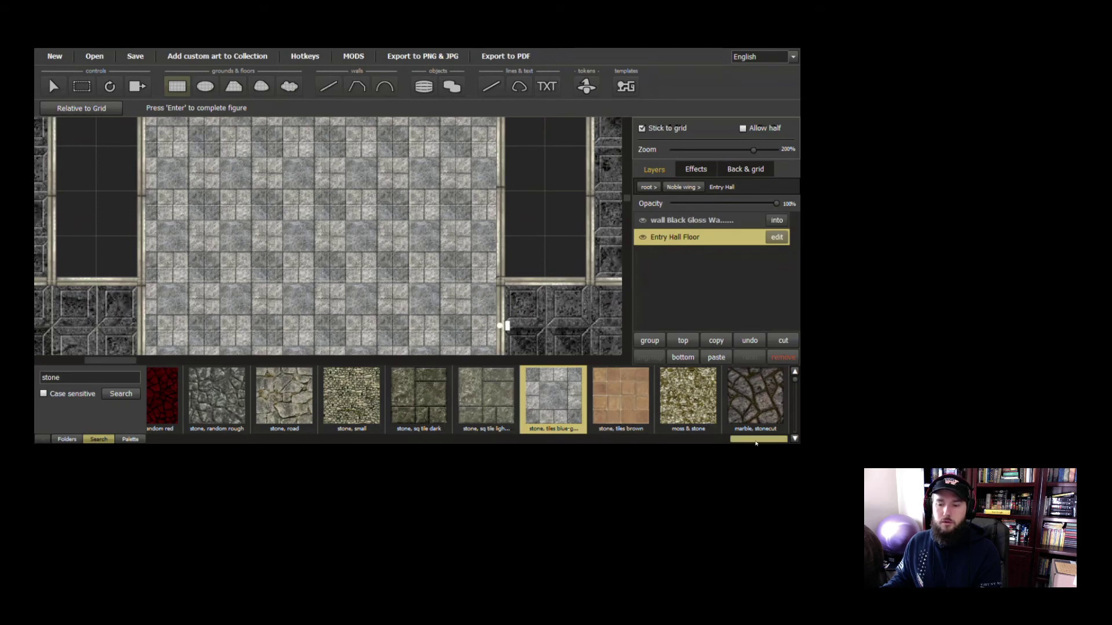
Fill the Entry Hall Floor with the Limestone Floor.jpg texture
{"action": "left_click_drag", "start_coordinate": [755, 443], "coordinate": [318, 447]}
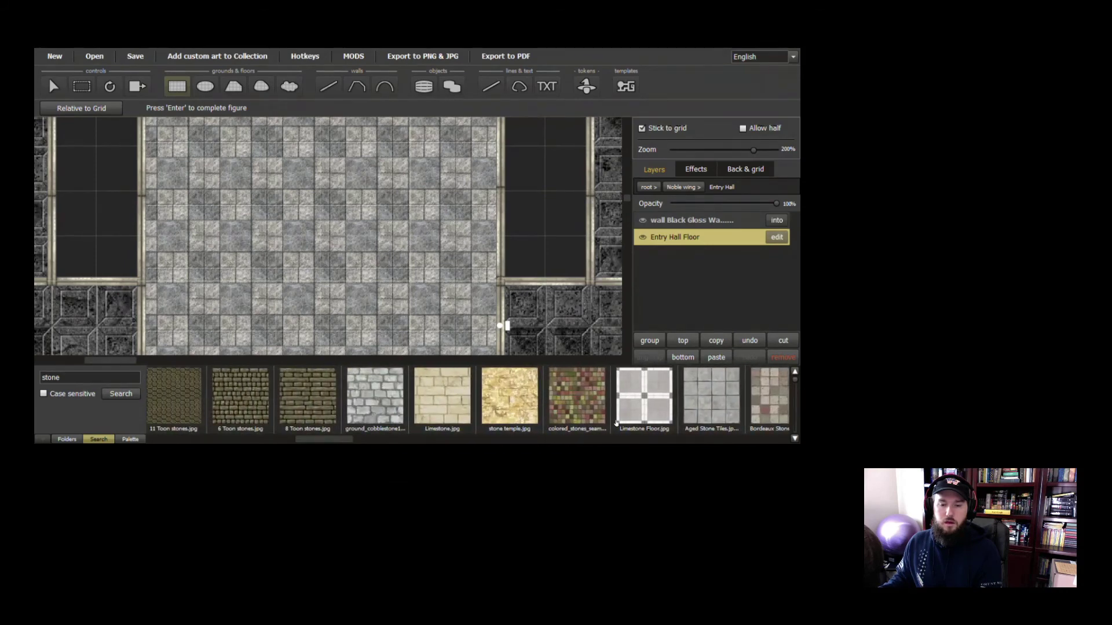
{"action": "left_click", "coordinate": [630, 417]}
{"action": "right_click", "coordinate": [650, 396]}
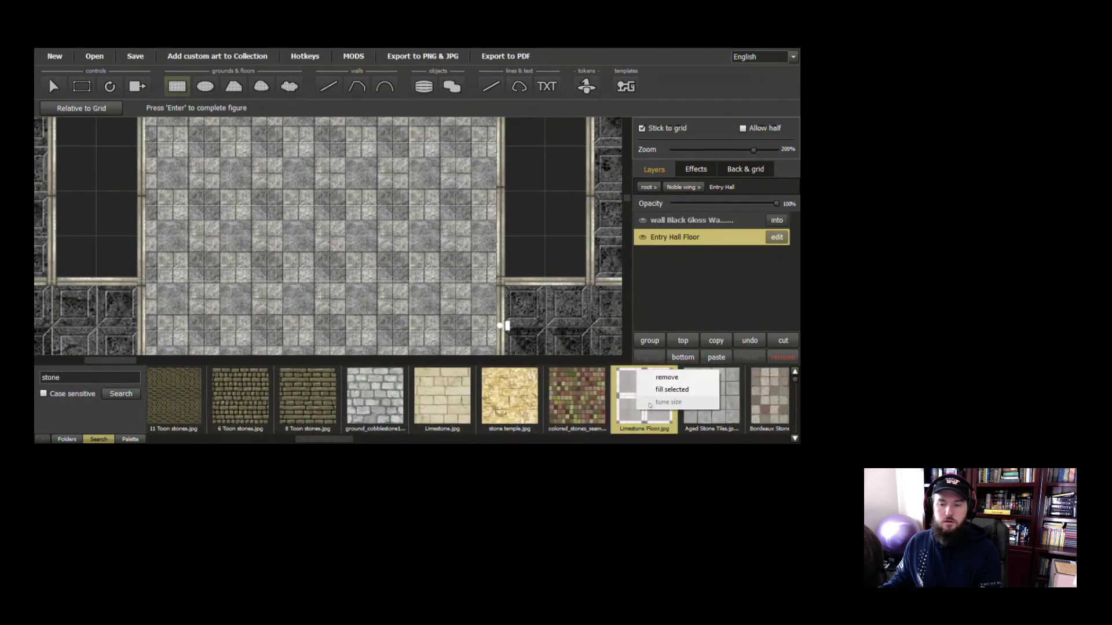
{"action": "left_click", "coordinate": [667, 387]}
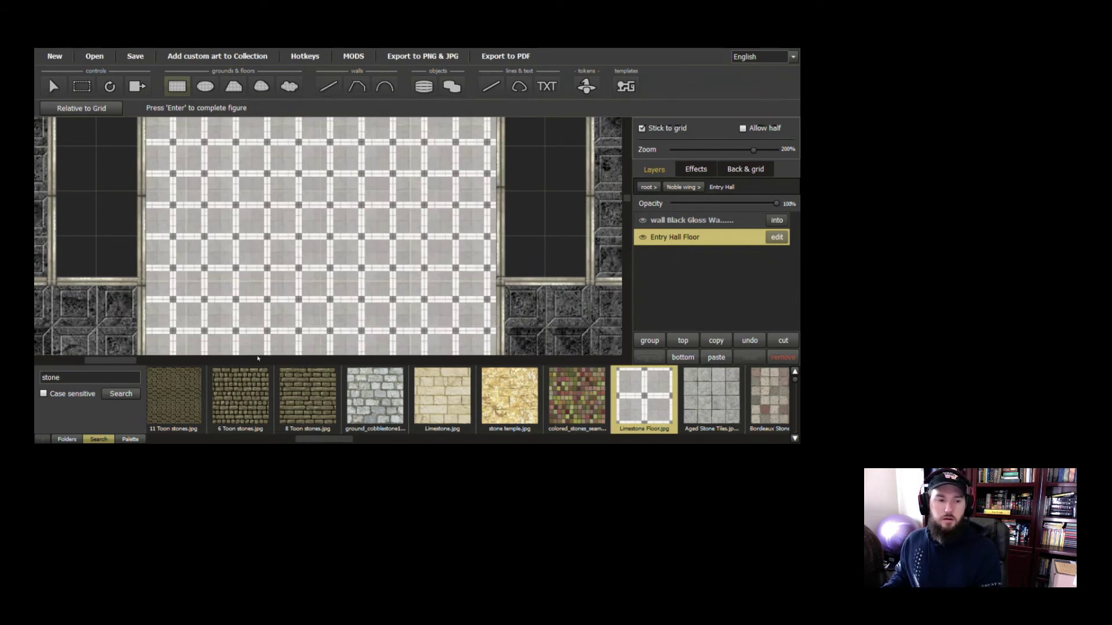
Enlarge the limestone texture's scale on the Entry Hall Floor to match the grid squares and complete the edit
{"action": "left_click", "coordinate": [776, 237]}
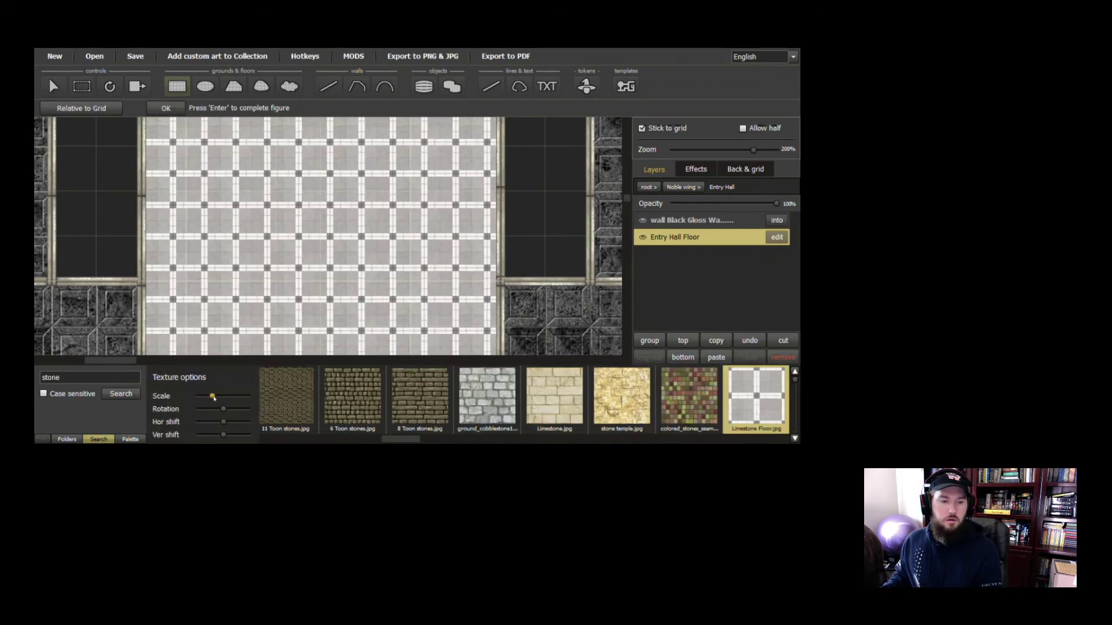
{"action": "left_click_drag", "start_coordinate": [213, 398], "coordinate": [223, 399]}
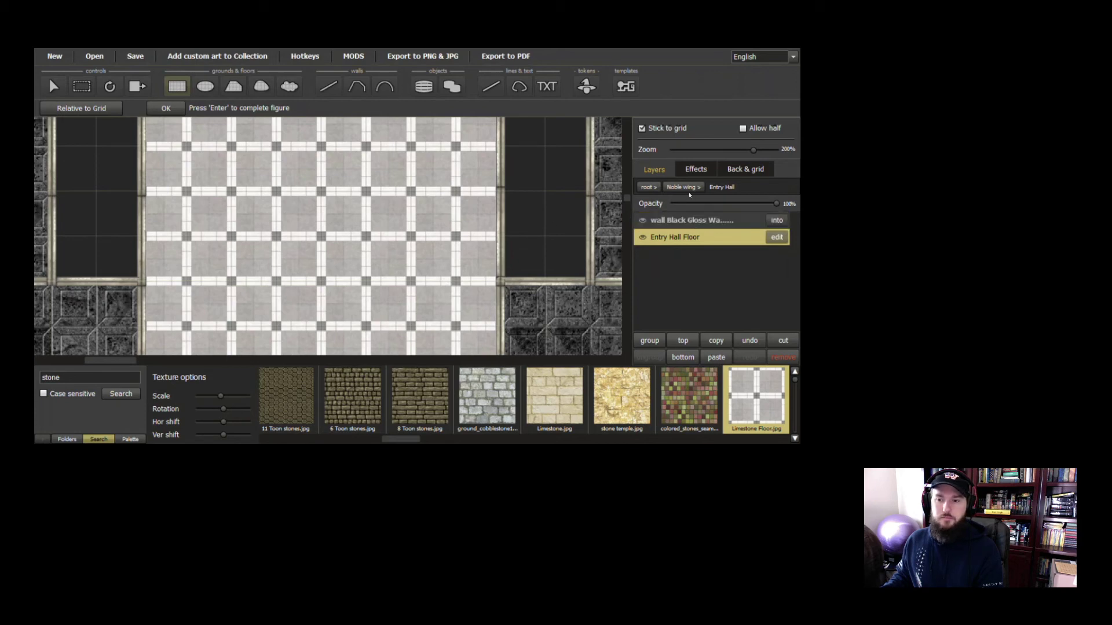
{"action": "left_click", "coordinate": [684, 188]}
{"action": "scroll", "coordinate": [513, 247], "scroll_direction": "down", "scroll_amount": 4}
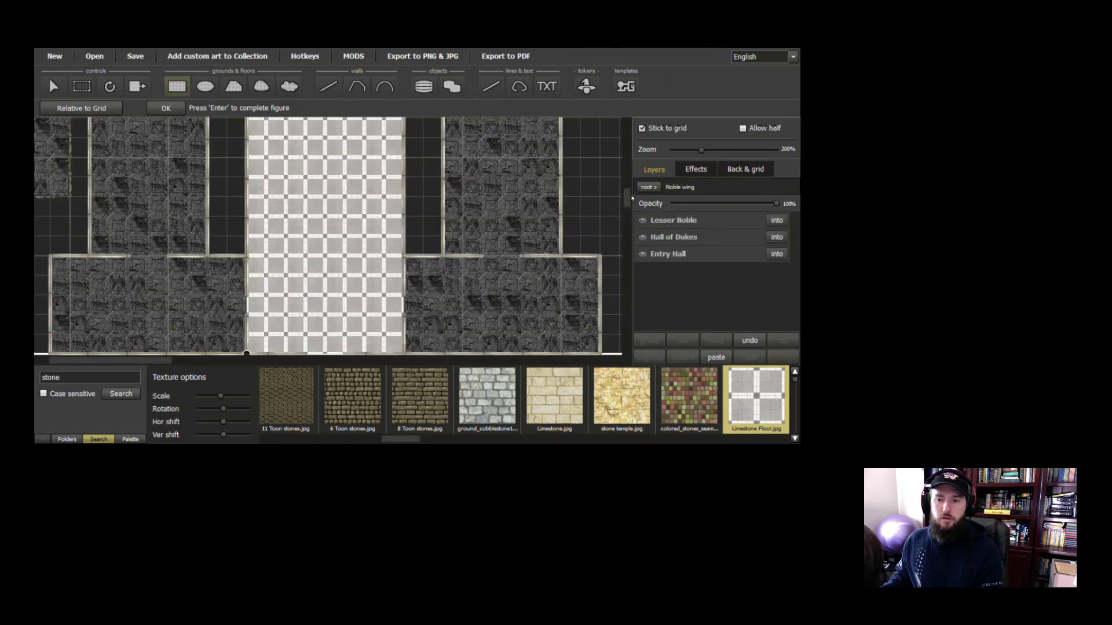
{"action": "left_click_drag", "start_coordinate": [628, 202], "coordinate": [630, 197]}
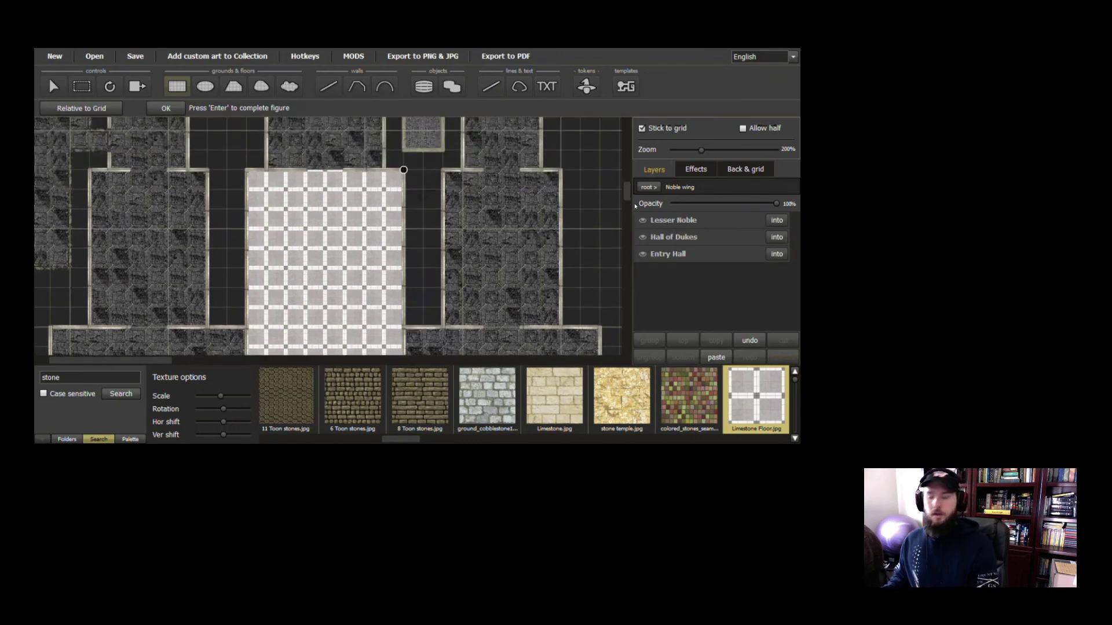
{"action": "key", "text": "Return"}
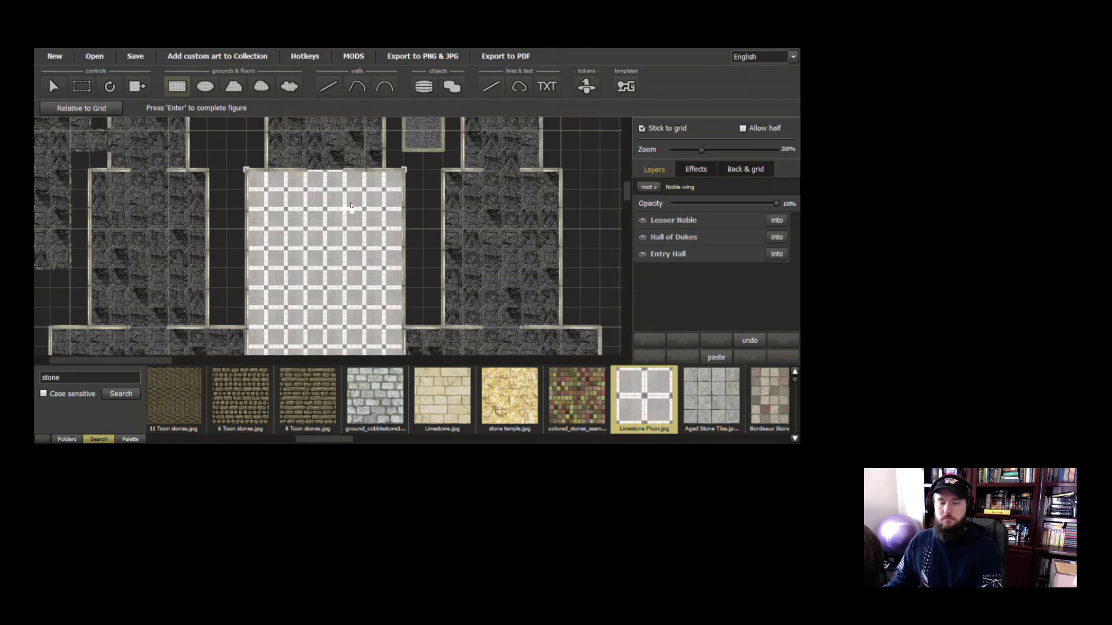
Select the Hall of Dukes Floor inside the Noble wing's Hall of Dukes group
{"action": "left_click_drag", "start_coordinate": [352, 206], "coordinate": [363, 266]}
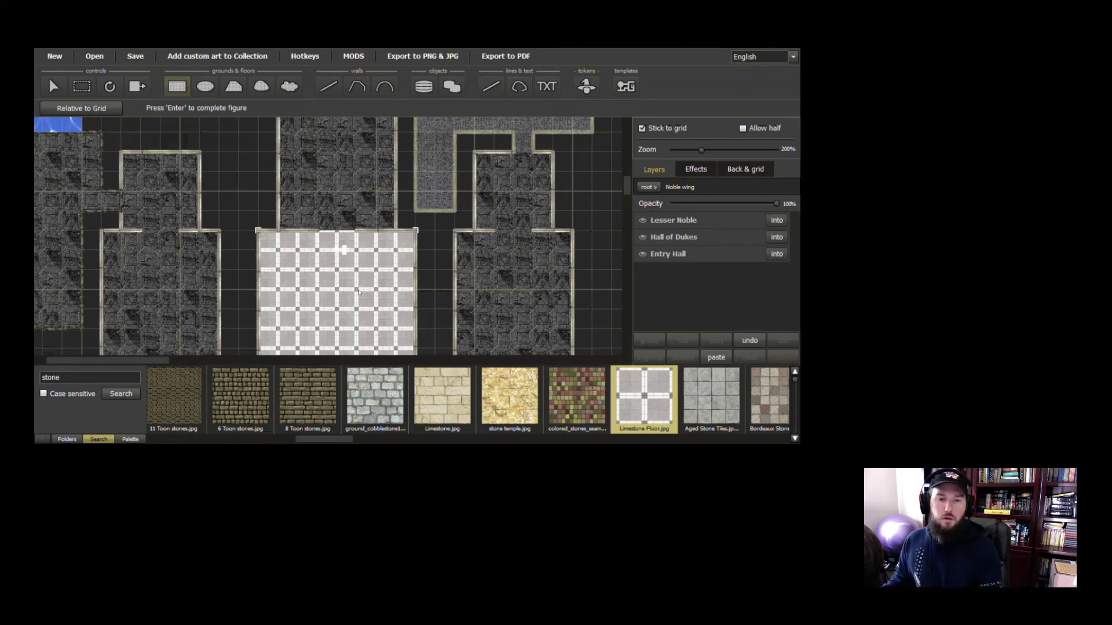
{"action": "left_click_drag", "start_coordinate": [341, 231], "coordinate": [356, 282]}
{"action": "scroll", "coordinate": [356, 286], "scroll_direction": "up", "scroll_amount": 2}
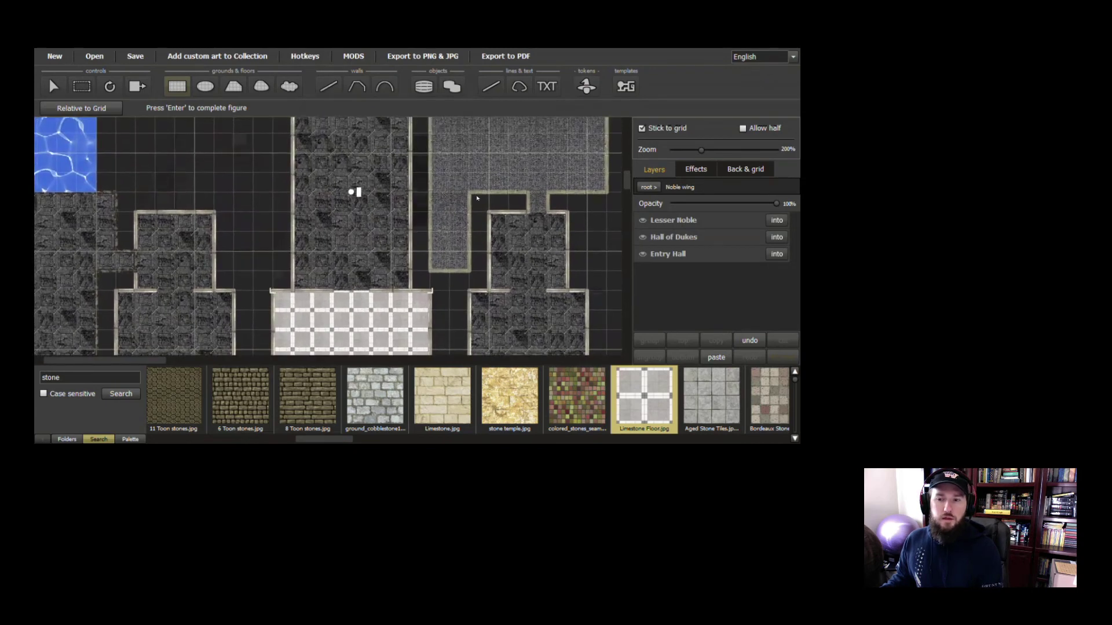
{"action": "scroll", "coordinate": [363, 219], "scroll_direction": "up", "scroll_amount": 1}
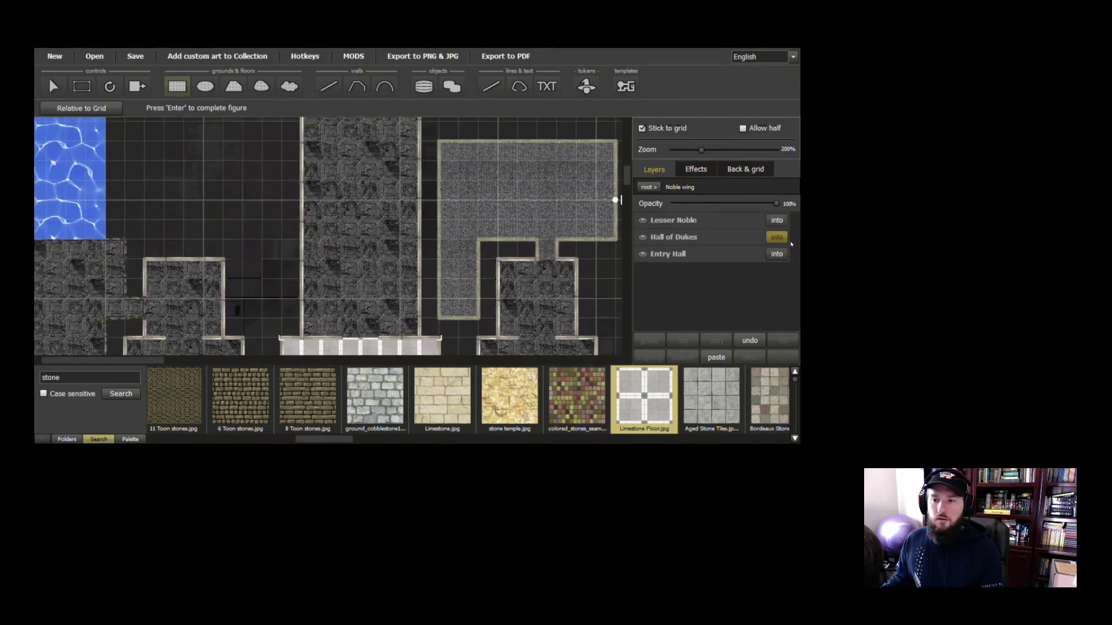
{"action": "left_click", "coordinate": [776, 236]}
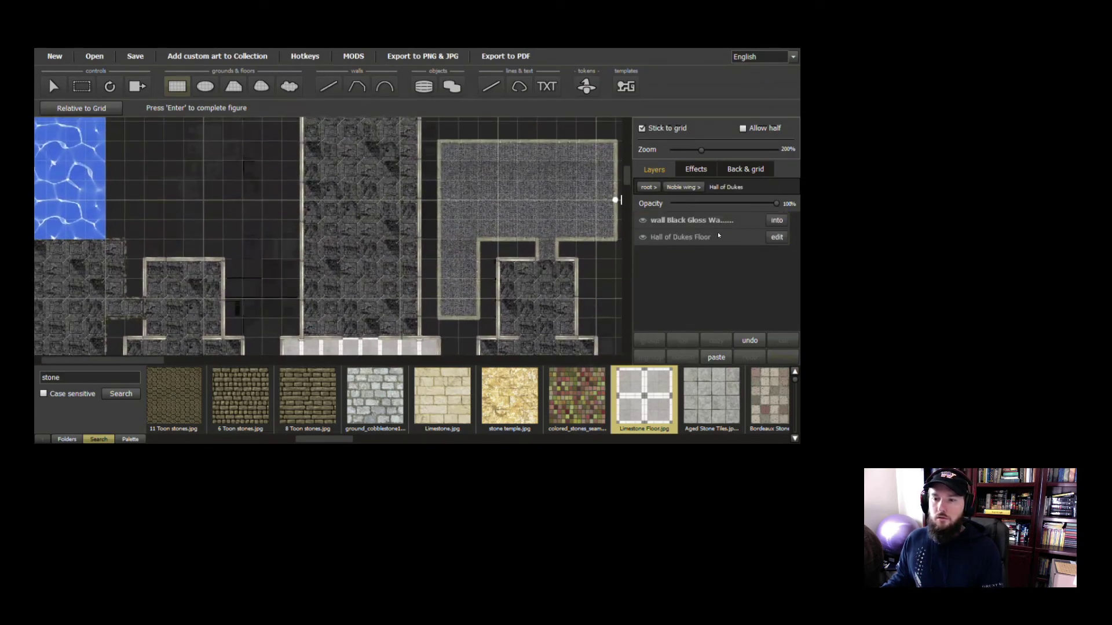
{"action": "left_click", "coordinate": [700, 242]}
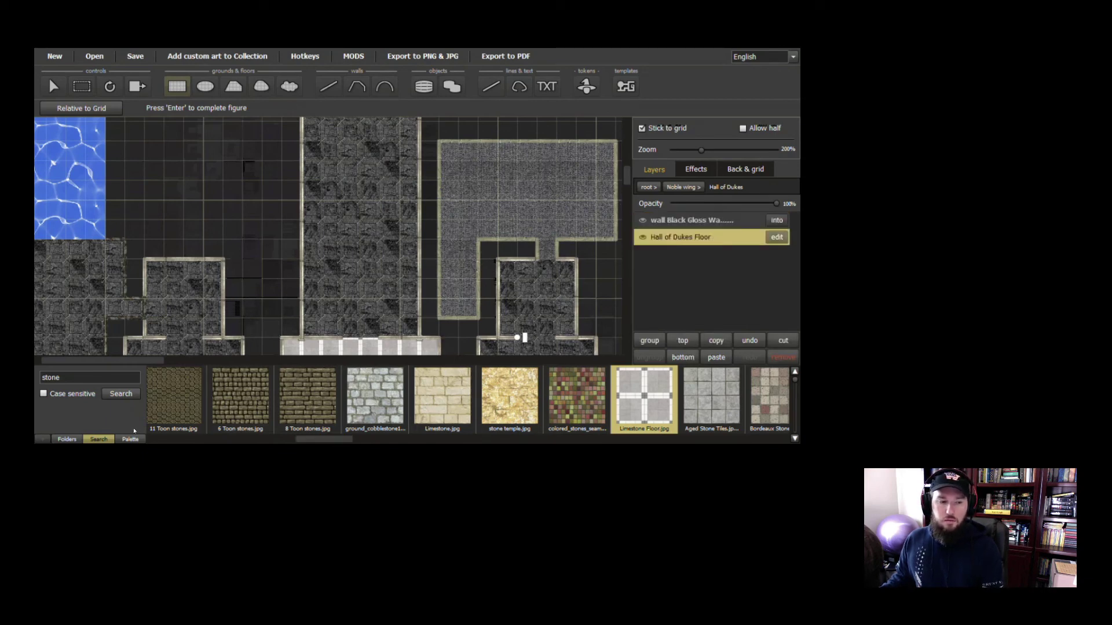
Fill the Hall of Dukes Floor with the stonebrickfloor texture from the Commercial Use Pack's "tile, stone" folder
{"action": "left_click", "coordinate": [121, 395]}
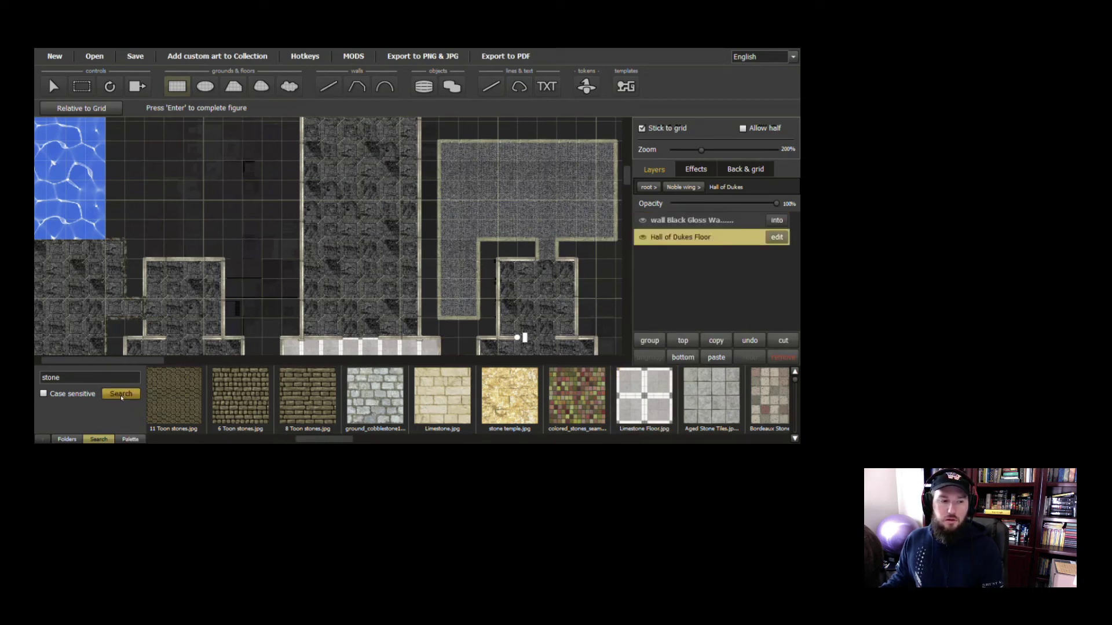
{"action": "left_click", "coordinate": [66, 439]}
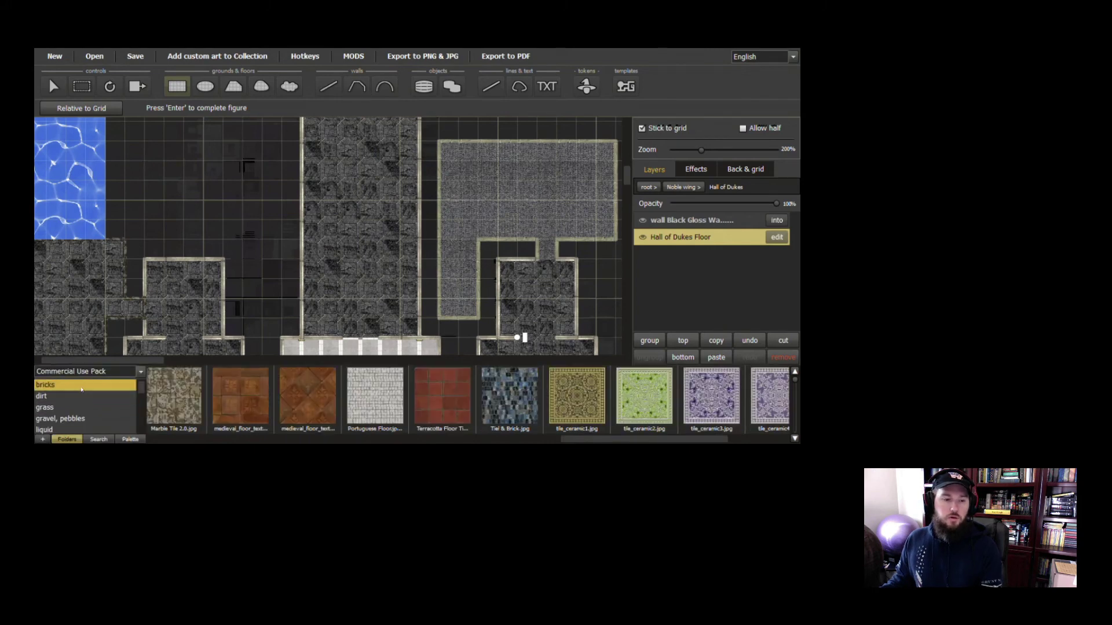
{"action": "scroll", "coordinate": [107, 408], "scroll_direction": "down", "scroll_amount": 2}
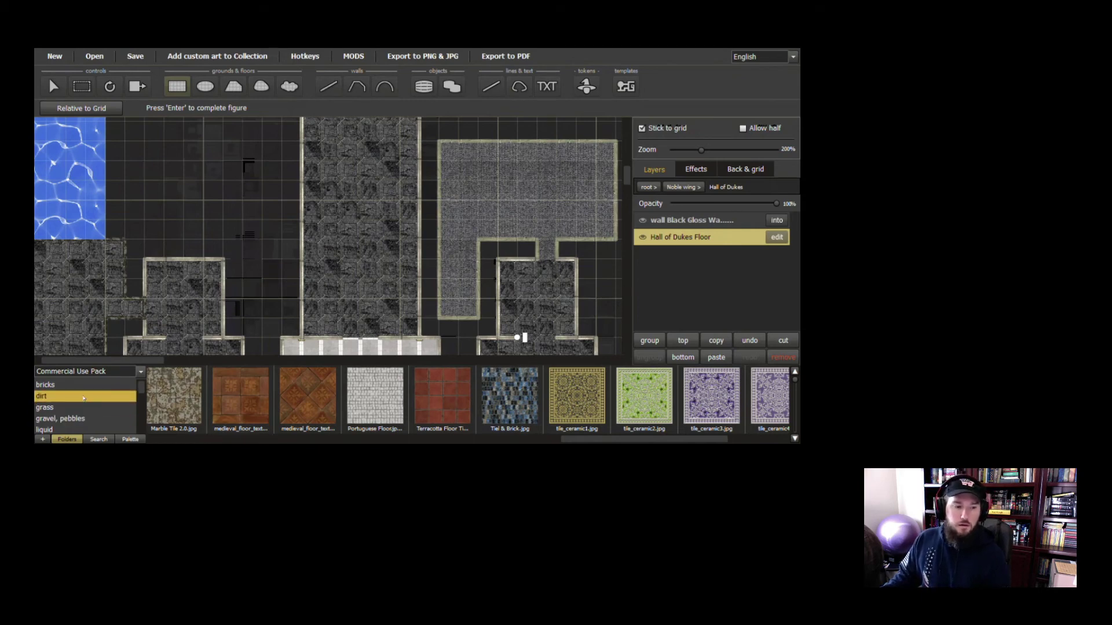
{"action": "scroll", "coordinate": [92, 408], "scroll_direction": "down", "scroll_amount": 3}
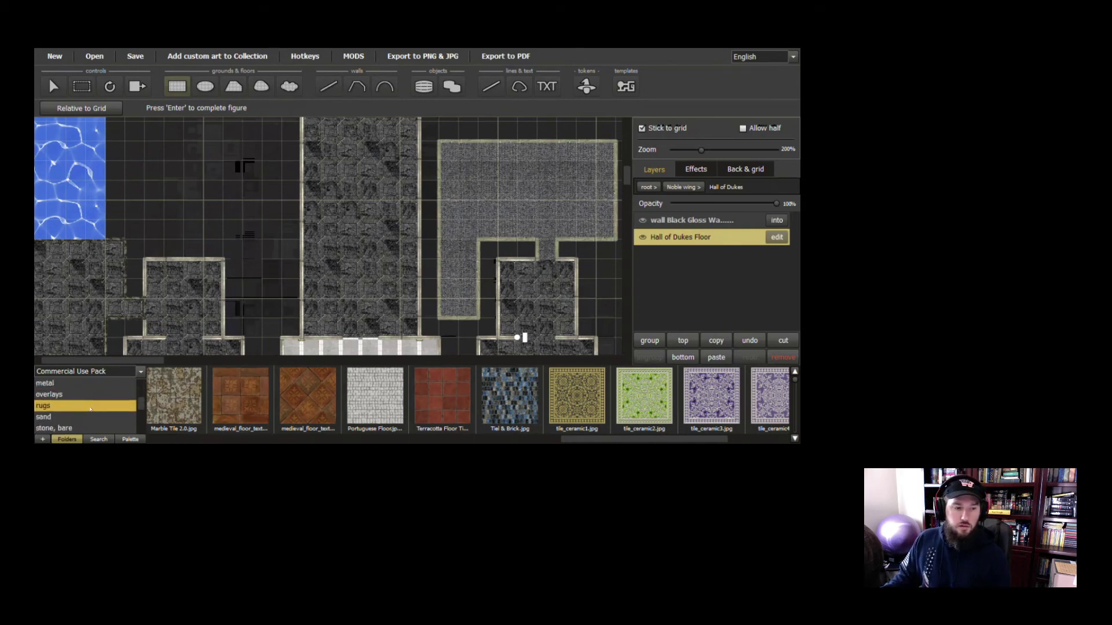
{"action": "scroll", "coordinate": [70, 406], "scroll_direction": "down", "scroll_amount": 3}
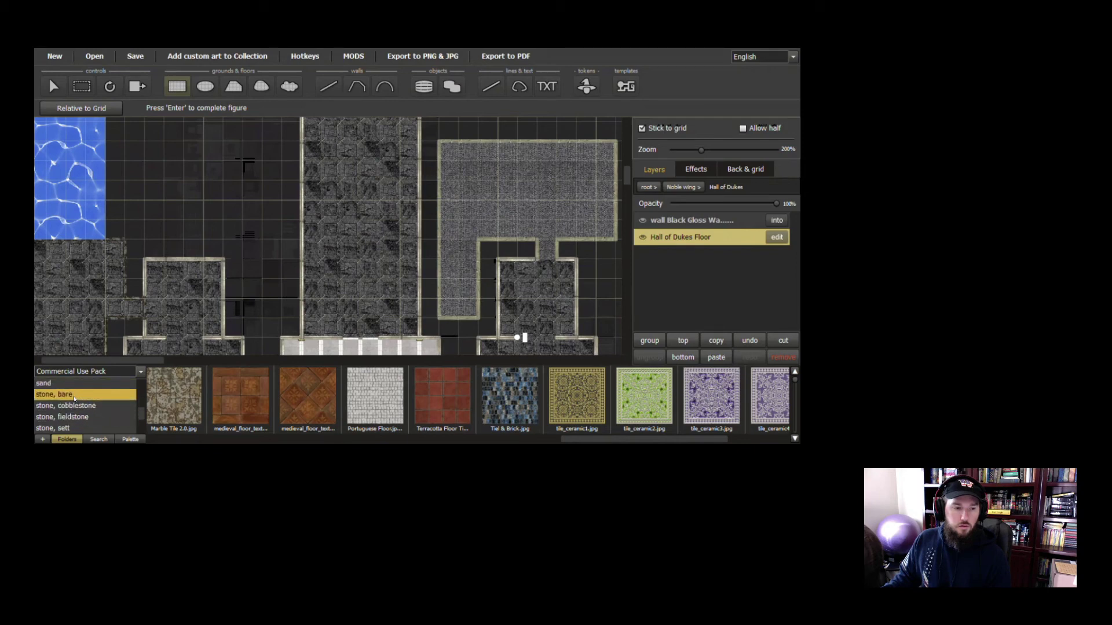
{"action": "left_click", "coordinate": [75, 398]}
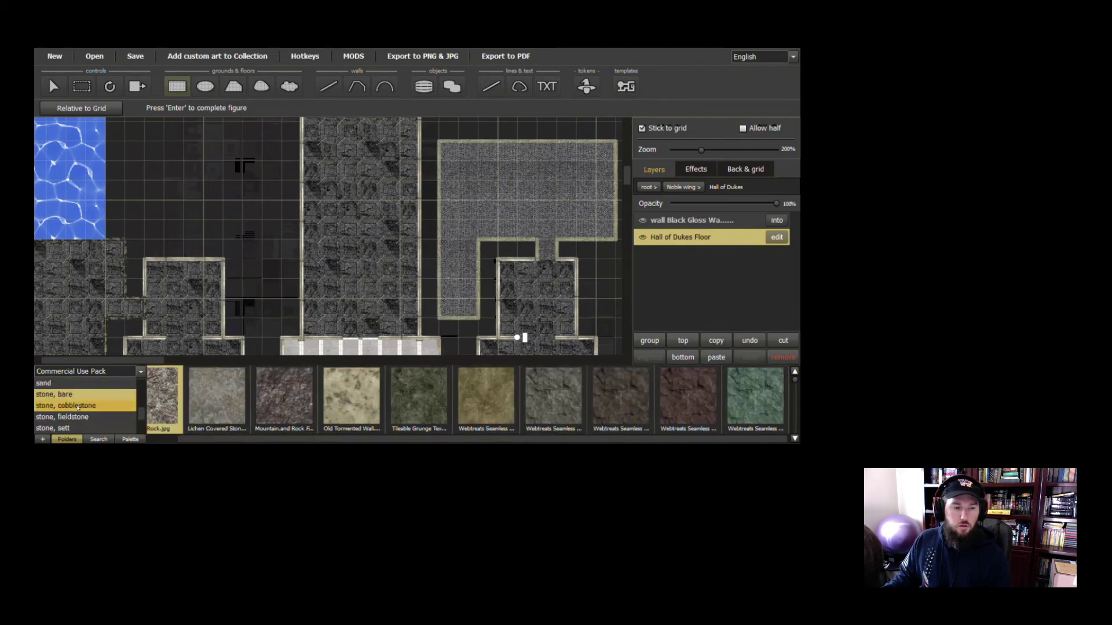
{"action": "scroll", "coordinate": [78, 407], "scroll_direction": "down", "scroll_amount": 3}
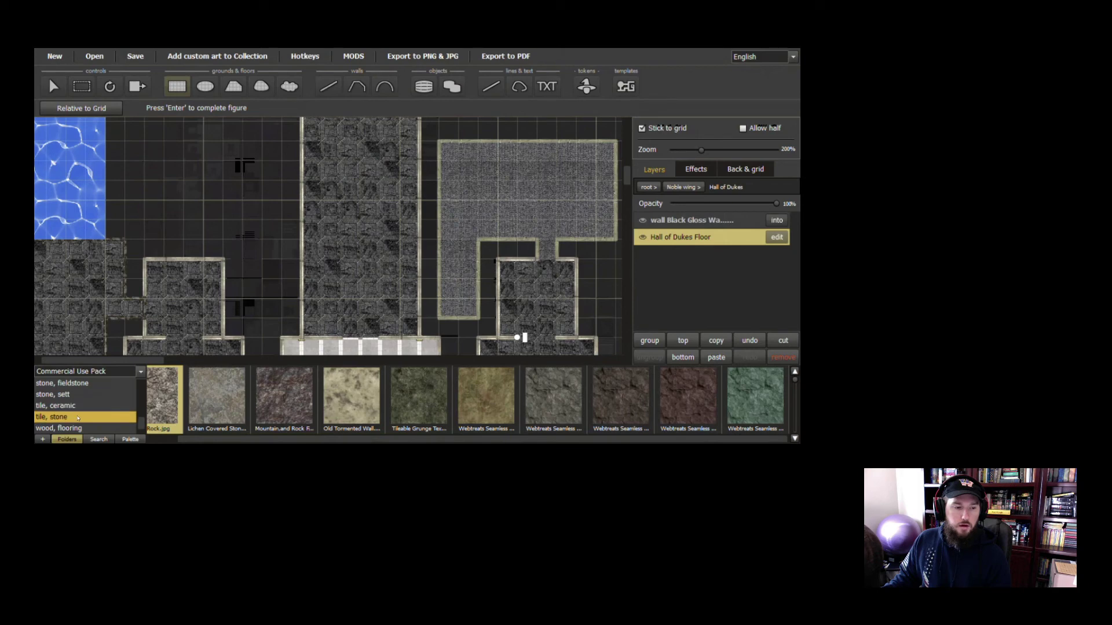
{"action": "left_click", "coordinate": [95, 418]}
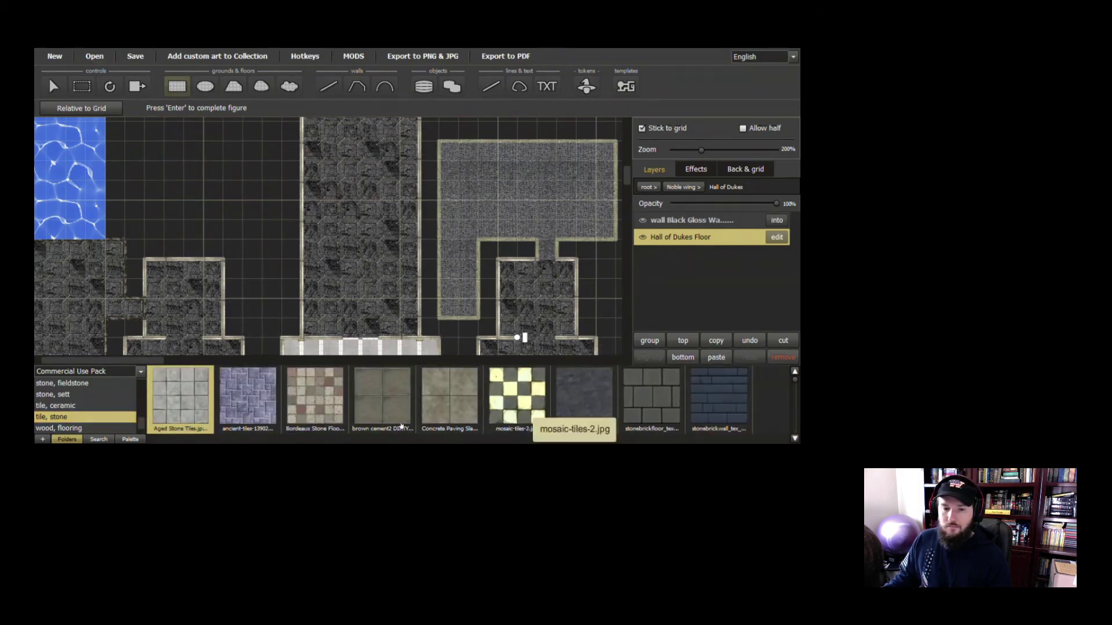
{"action": "left_click", "coordinate": [651, 392]}
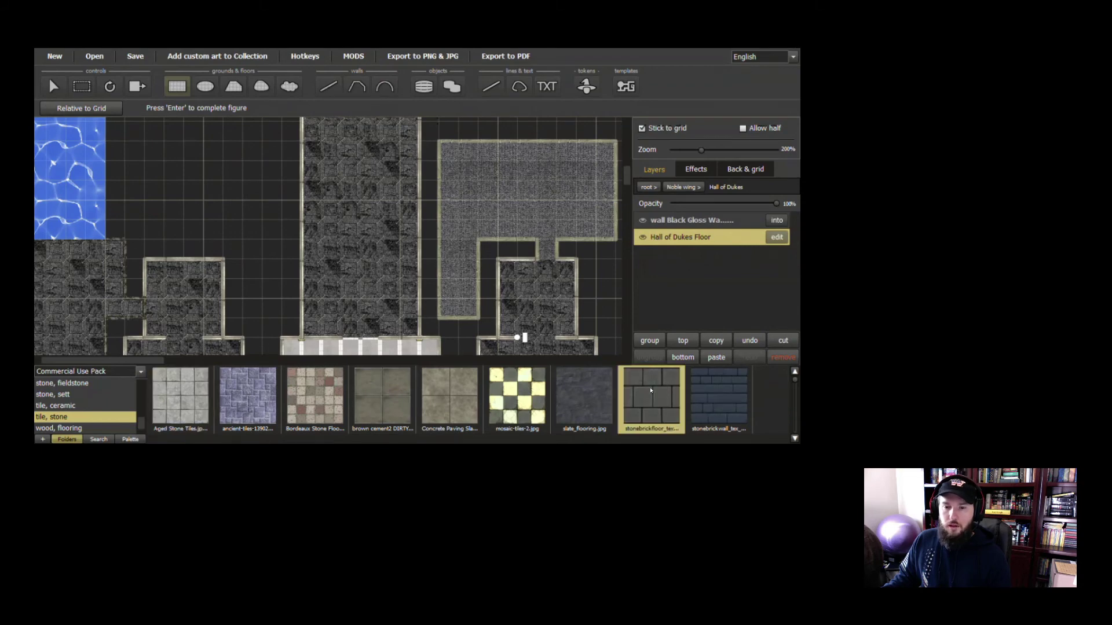
{"action": "right_click", "coordinate": [651, 392]}
{"action": "left_click", "coordinate": [683, 408]}
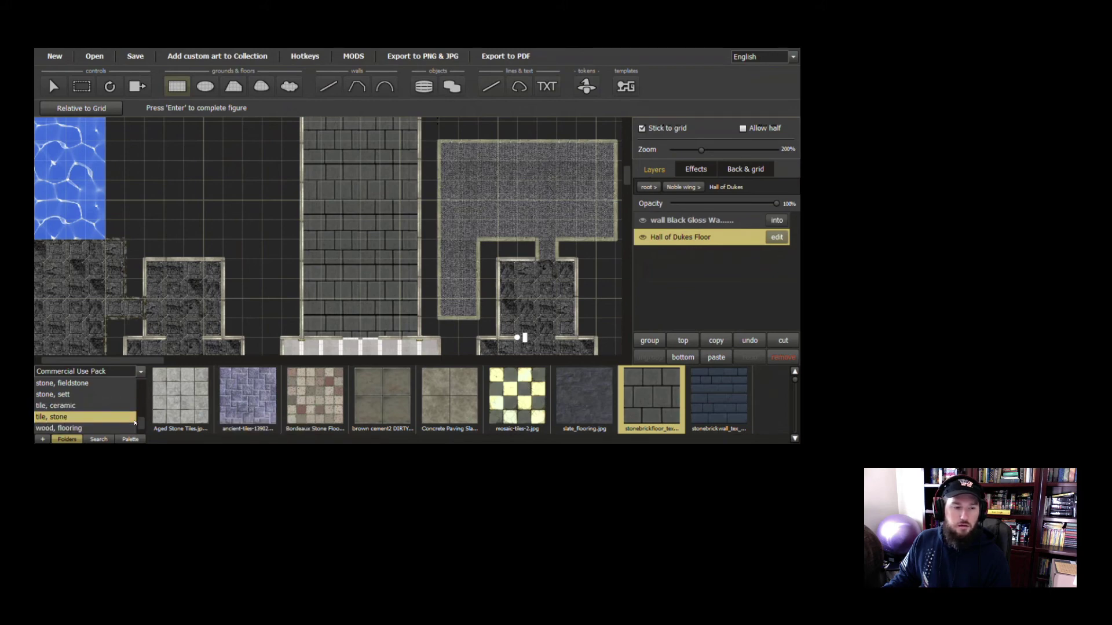
Look through the handpainted flooring textures of the dragonville pack for a Hall of Dukes floor pattern
{"action": "left_click_drag", "start_coordinate": [140, 424], "coordinate": [142, 428]}
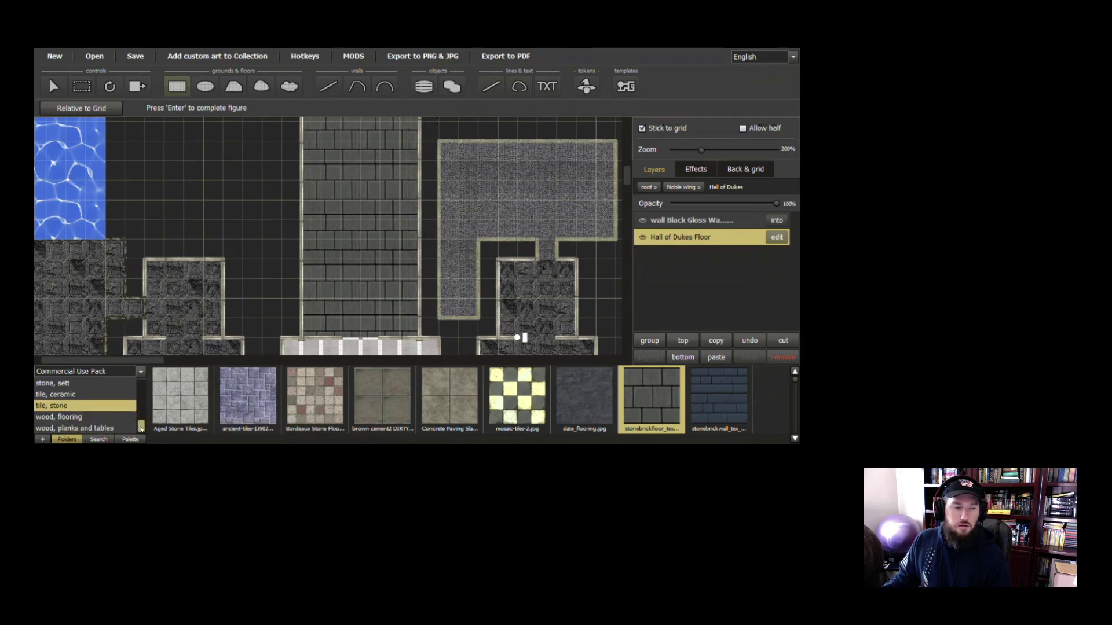
{"action": "left_click", "coordinate": [141, 375]}
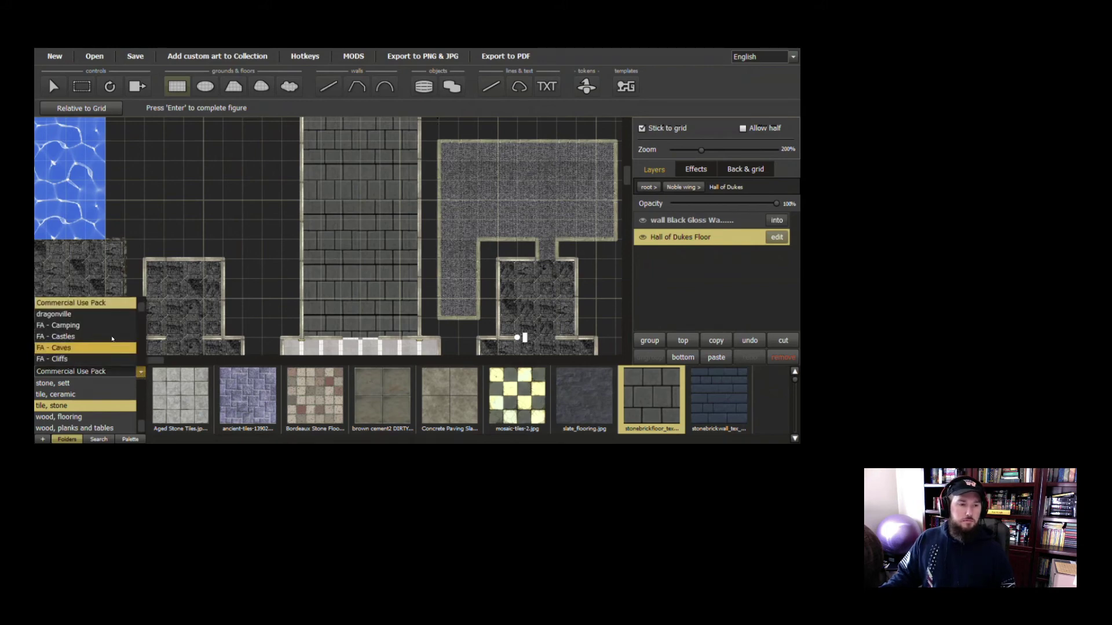
{"action": "left_click", "coordinate": [102, 316]}
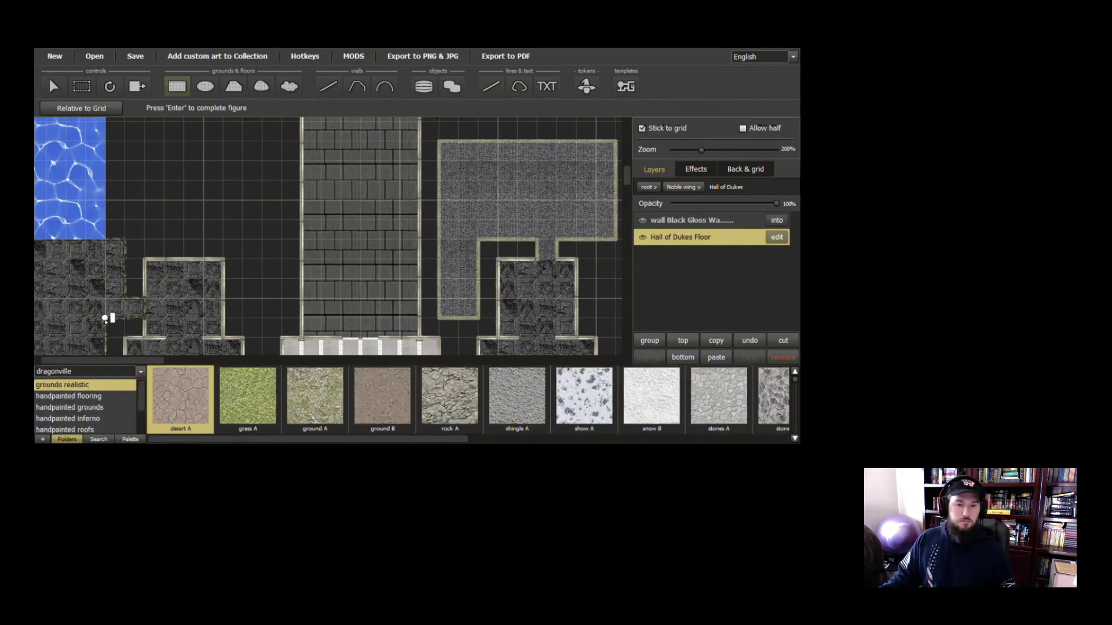
{"action": "left_click", "coordinate": [101, 398]}
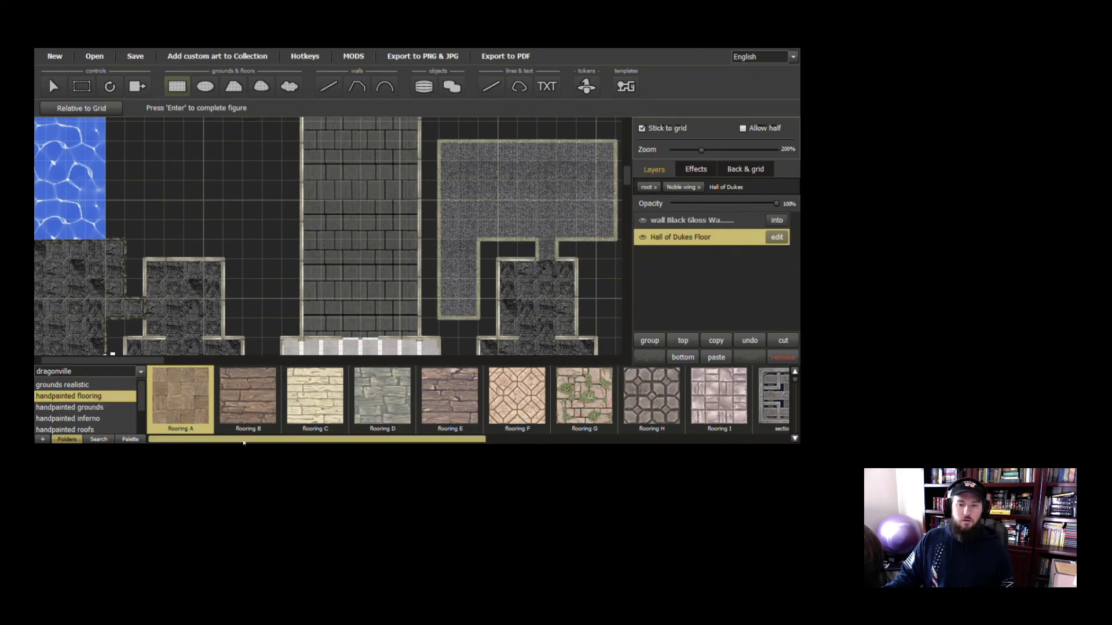
{"action": "left_click_drag", "start_coordinate": [243, 443], "coordinate": [372, 427]}
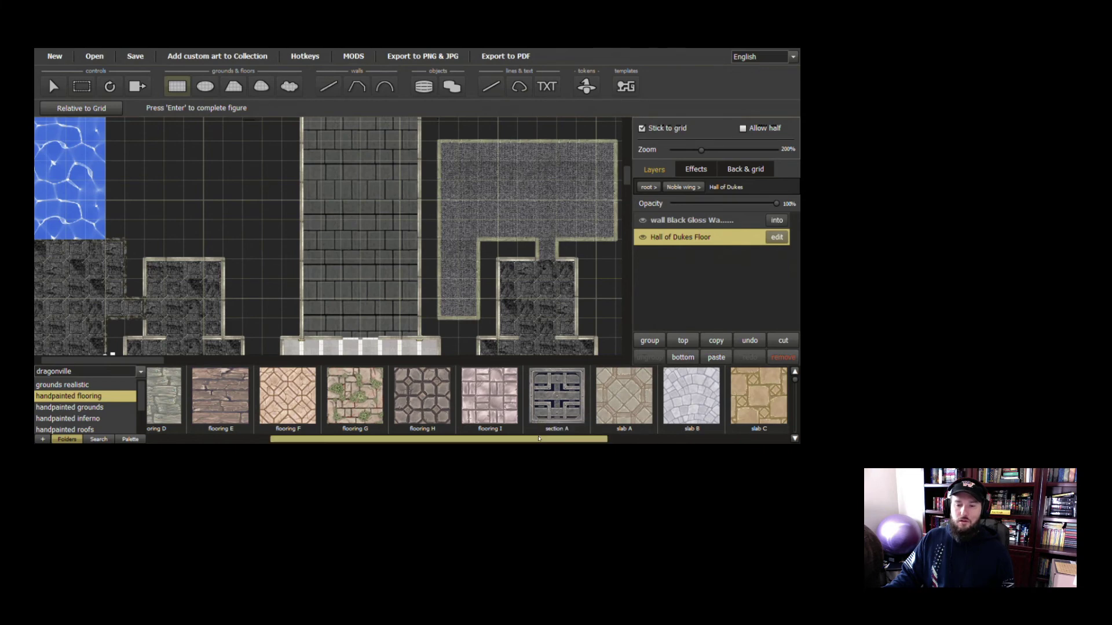
{"action": "left_click_drag", "start_coordinate": [539, 438], "coordinate": [719, 438]}
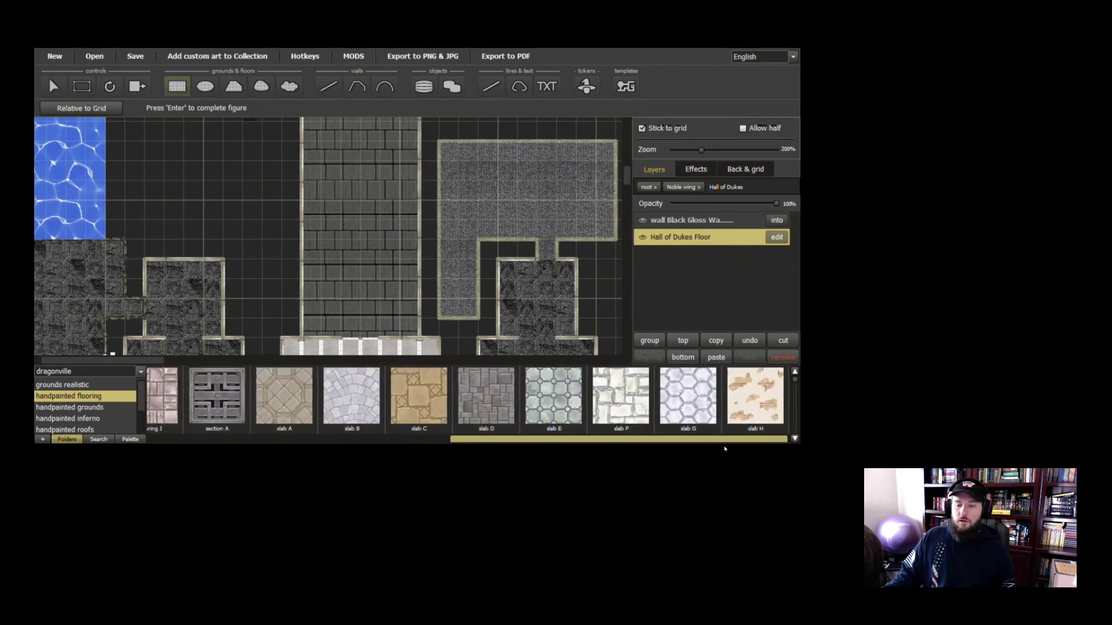
Check the floor textures in the FA - Castles, FA - Graveyards and FA - Textures packs, including Texture Pack 3
{"action": "left_click", "coordinate": [138, 373]}
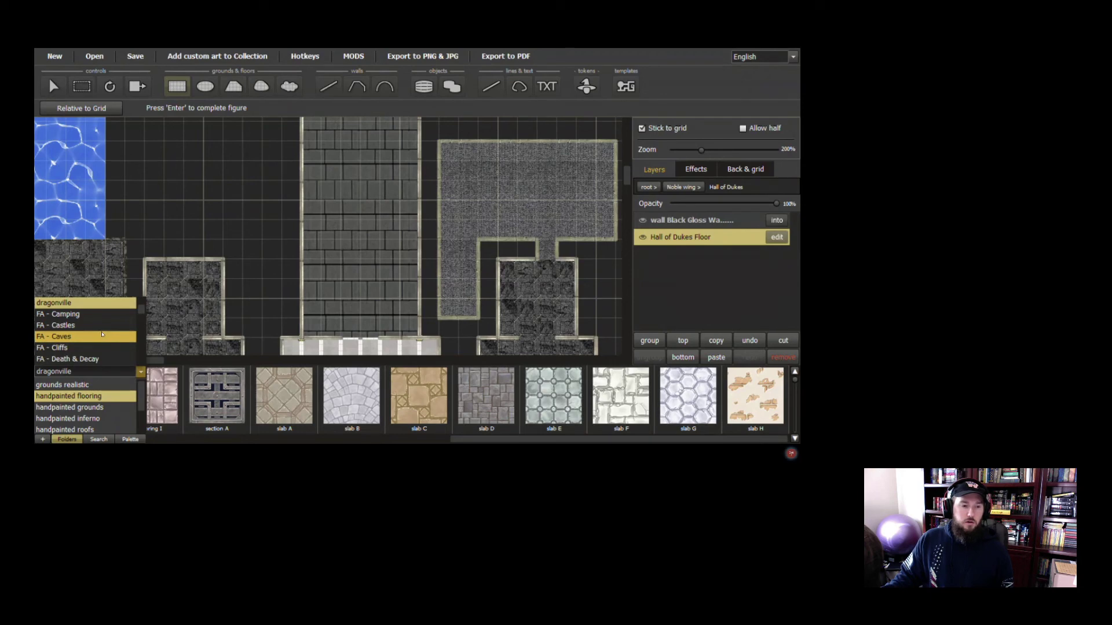
{"action": "left_click", "coordinate": [99, 329]}
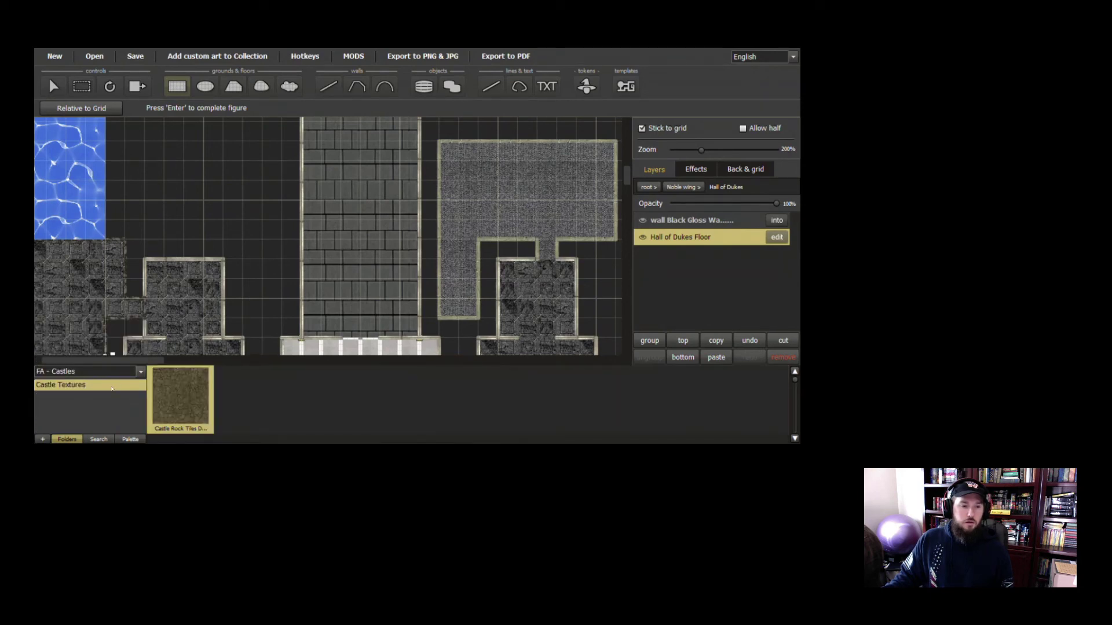
{"action": "left_click", "coordinate": [140, 371]}
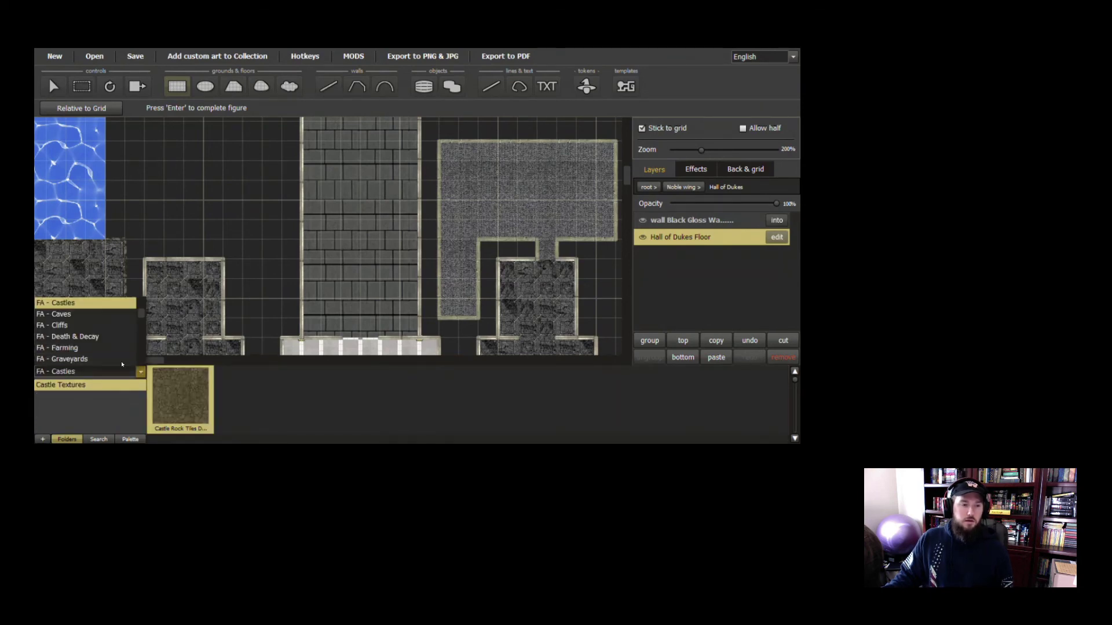
{"action": "scroll", "coordinate": [109, 346], "scroll_direction": "down", "scroll_amount": 2}
{"action": "left_click", "coordinate": [106, 339]}
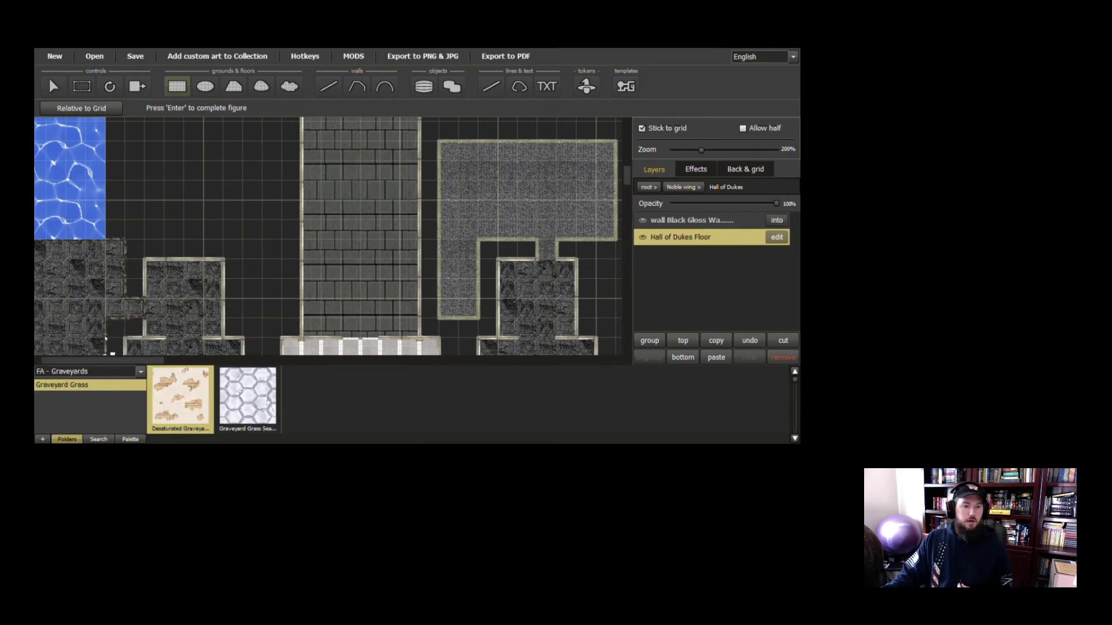
{"action": "left_click", "coordinate": [141, 371]}
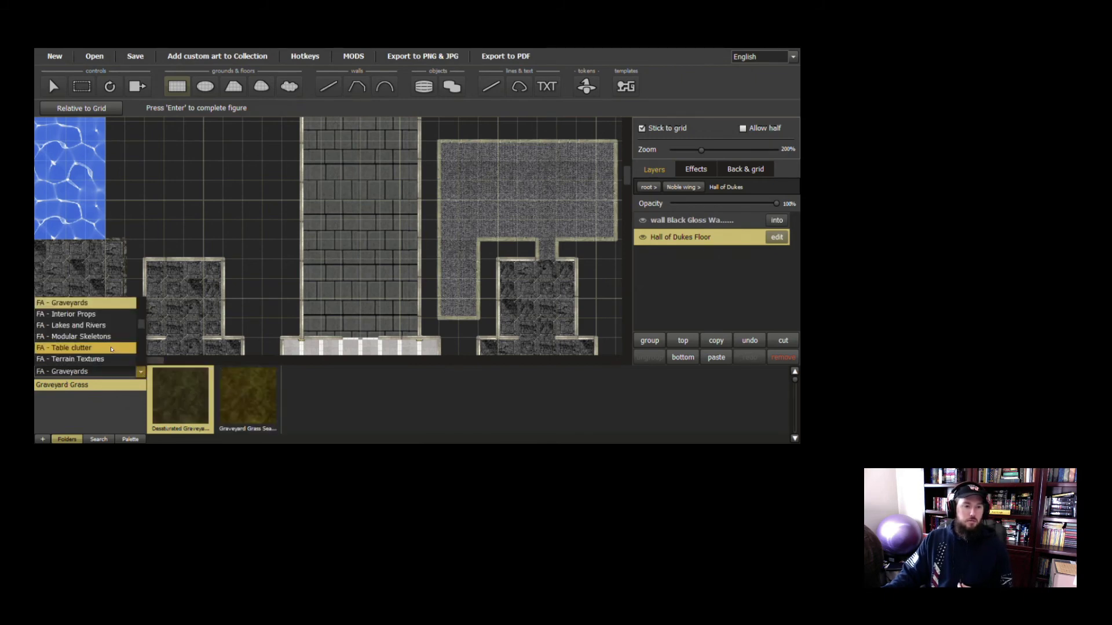
{"action": "scroll", "coordinate": [111, 349], "scroll_direction": "down", "scroll_amount": 2}
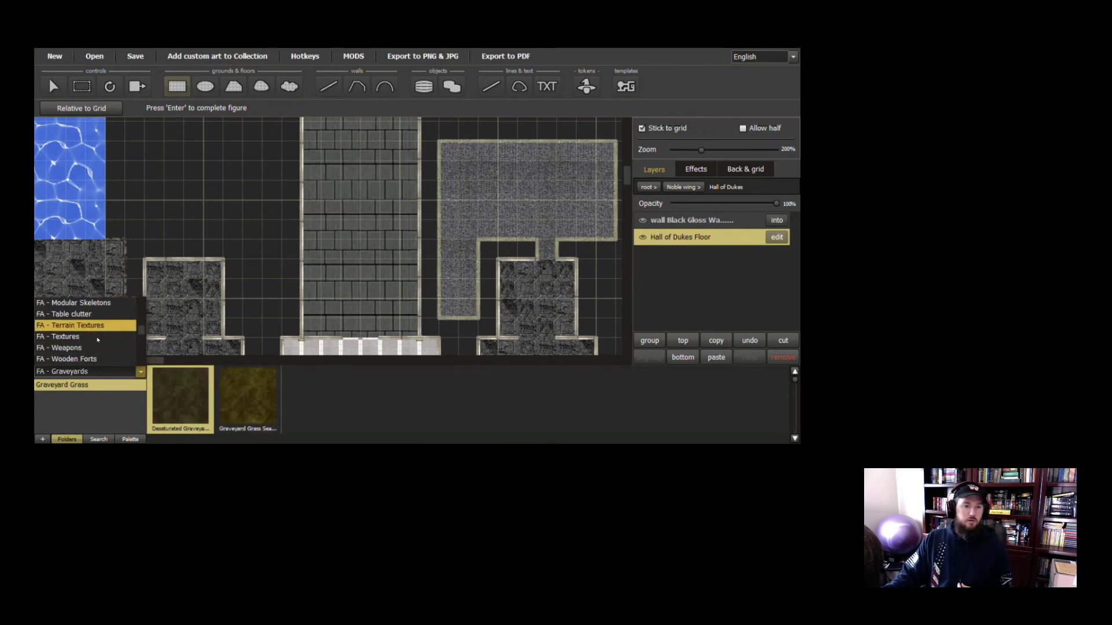
{"action": "left_click", "coordinate": [110, 336]}
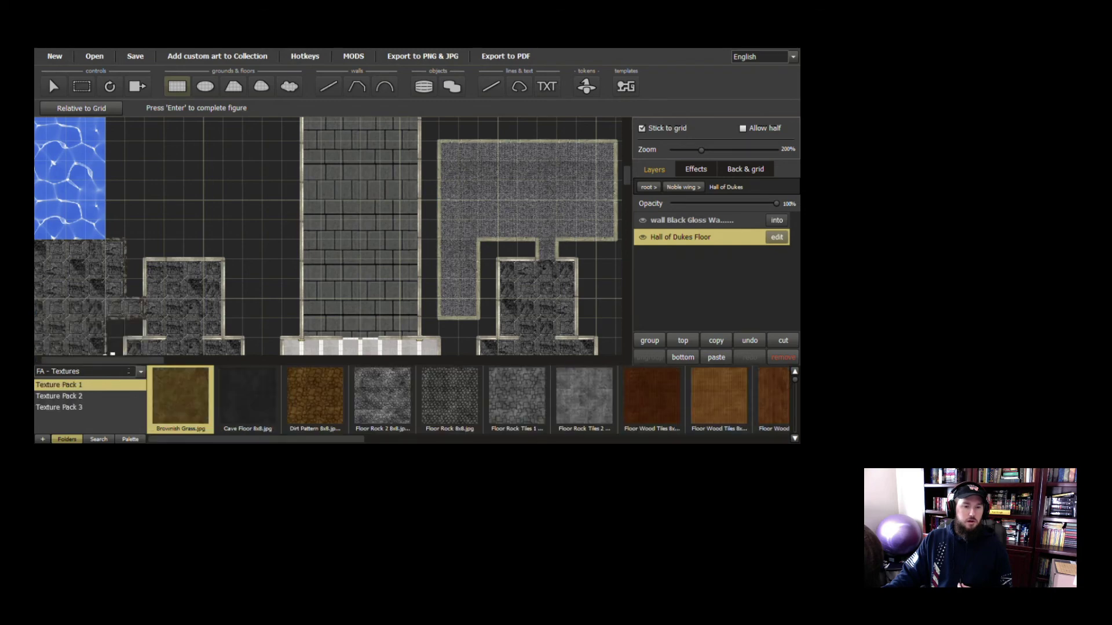
{"action": "left_click", "coordinate": [115, 406]}
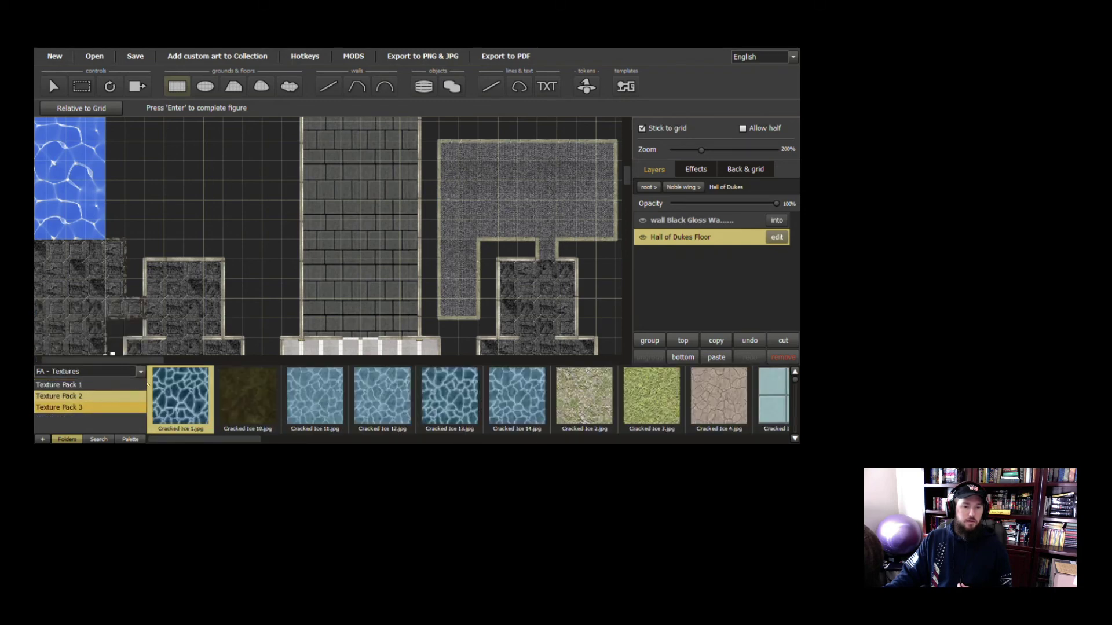
Check the main textures of the fantasy_fortress pack for a suitable floor
{"action": "left_click", "coordinate": [141, 373]}
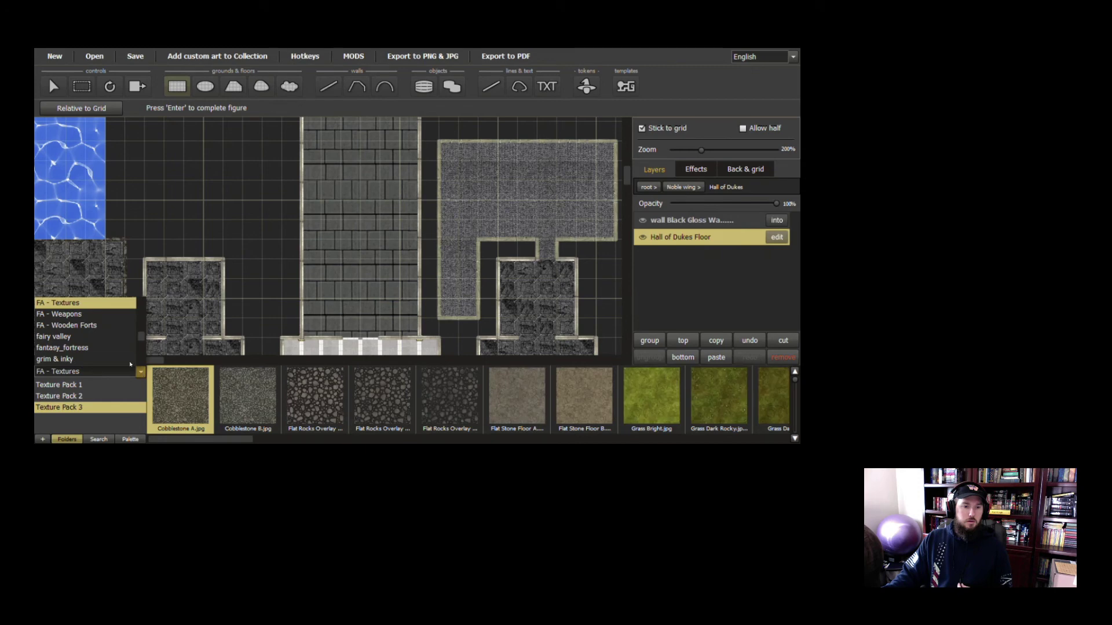
{"action": "scroll", "coordinate": [107, 330], "scroll_direction": "up", "scroll_amount": 3}
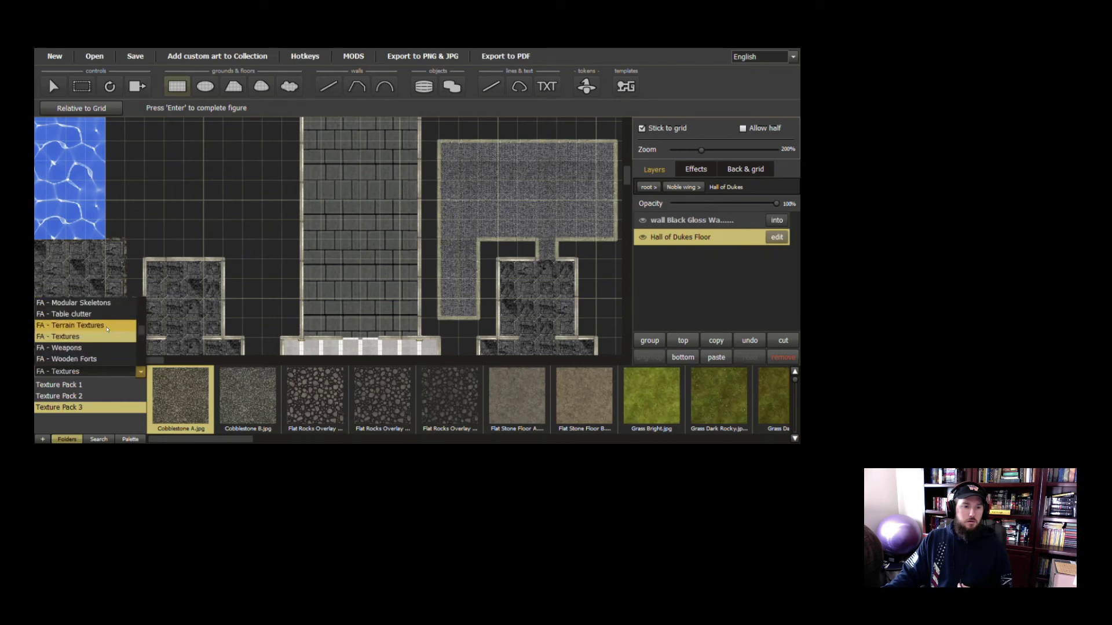
{"action": "scroll", "coordinate": [107, 329], "scroll_direction": "up", "scroll_amount": 3}
{"action": "scroll", "coordinate": [107, 329], "scroll_direction": "down", "scroll_amount": 6}
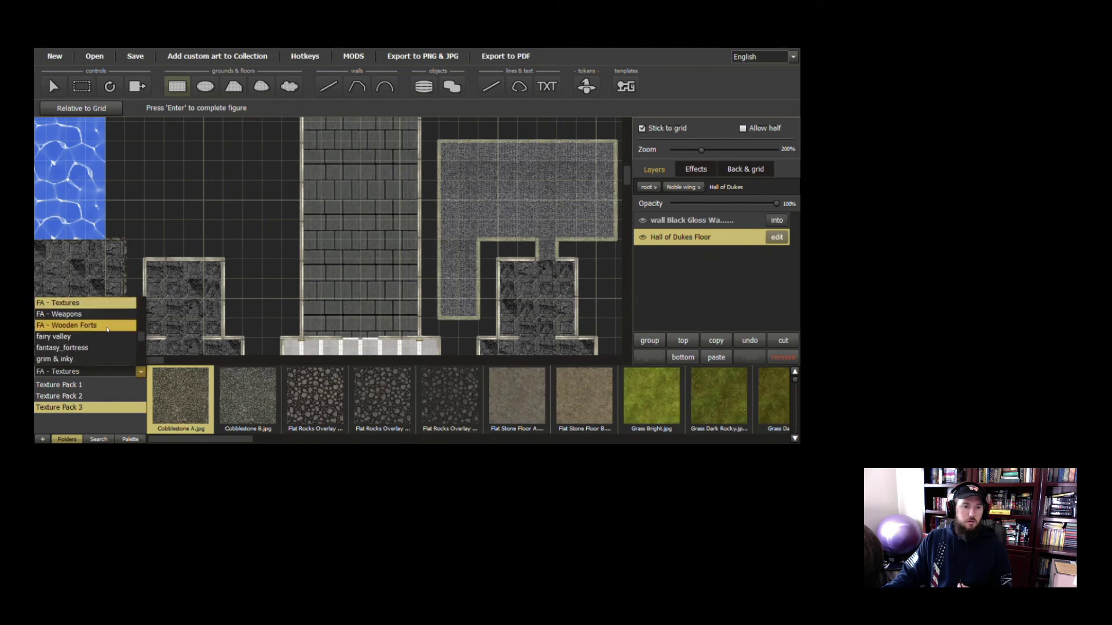
{"action": "scroll", "coordinate": [107, 329], "scroll_direction": "down", "scroll_amount": 3}
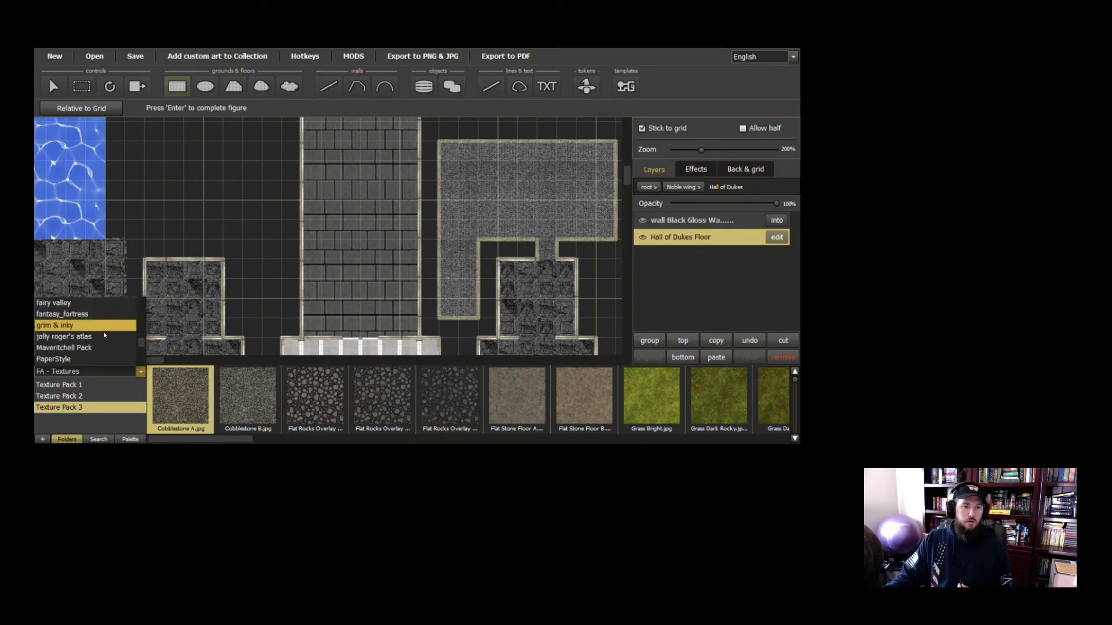
{"action": "left_click", "coordinate": [105, 317]}
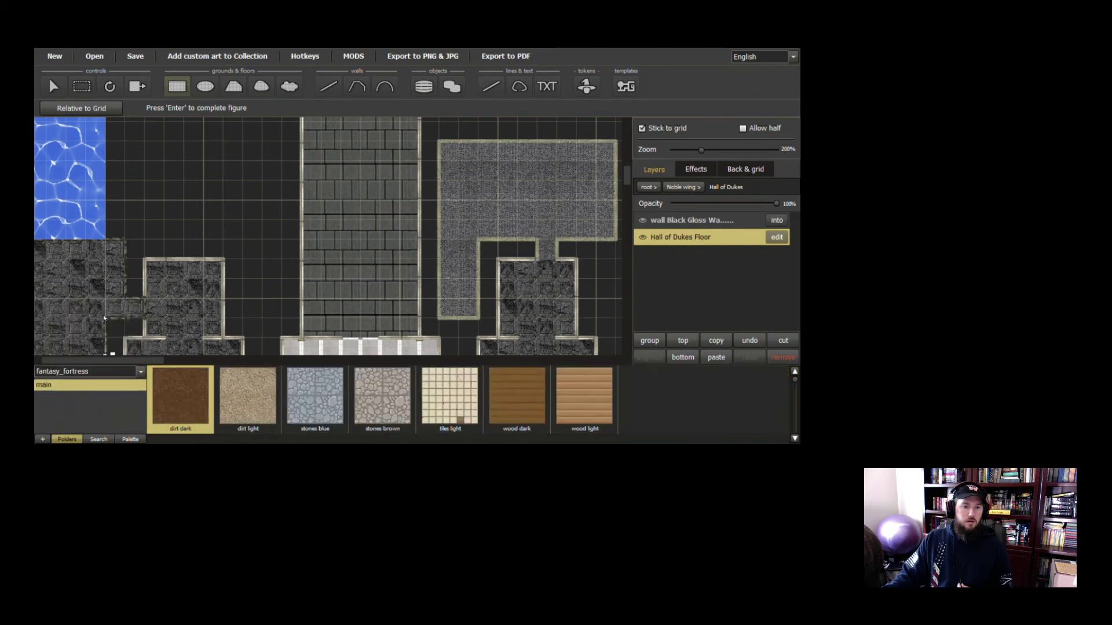
Open TheTot's complete fantasy pack and look through the granite and marble textures in its floors folder
{"action": "left_click", "coordinate": [141, 371]}
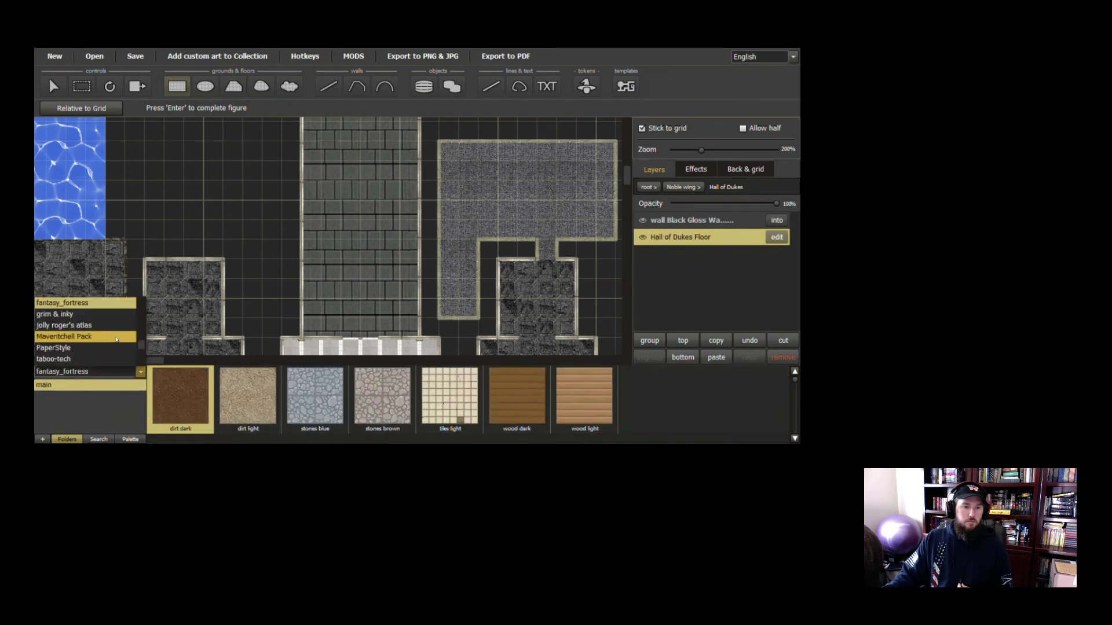
{"action": "scroll", "coordinate": [116, 340], "scroll_direction": "down", "scroll_amount": 3}
{"action": "left_click", "coordinate": [113, 336]}
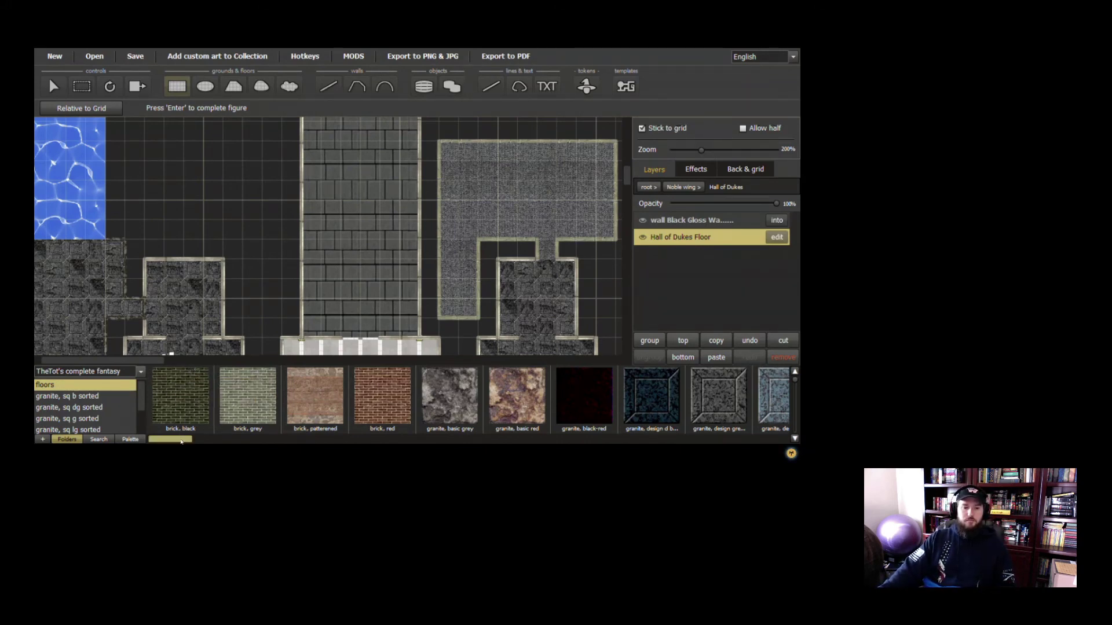
{"action": "left_click_drag", "start_coordinate": [180, 441], "coordinate": [218, 446]}
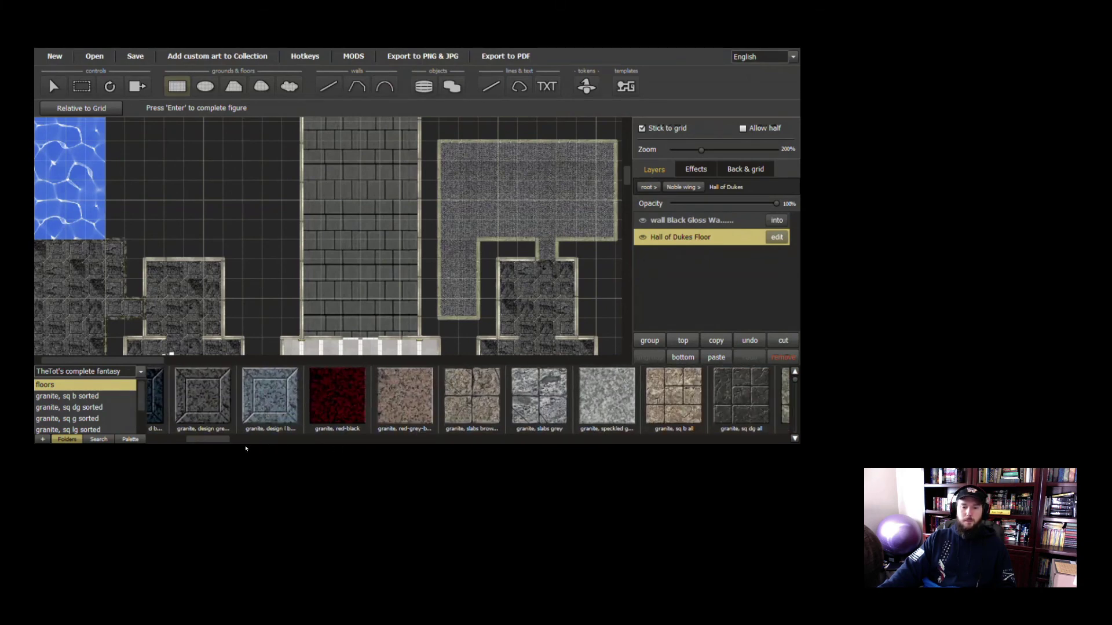
{"action": "left_click_drag", "start_coordinate": [222, 440], "coordinate": [263, 449]}
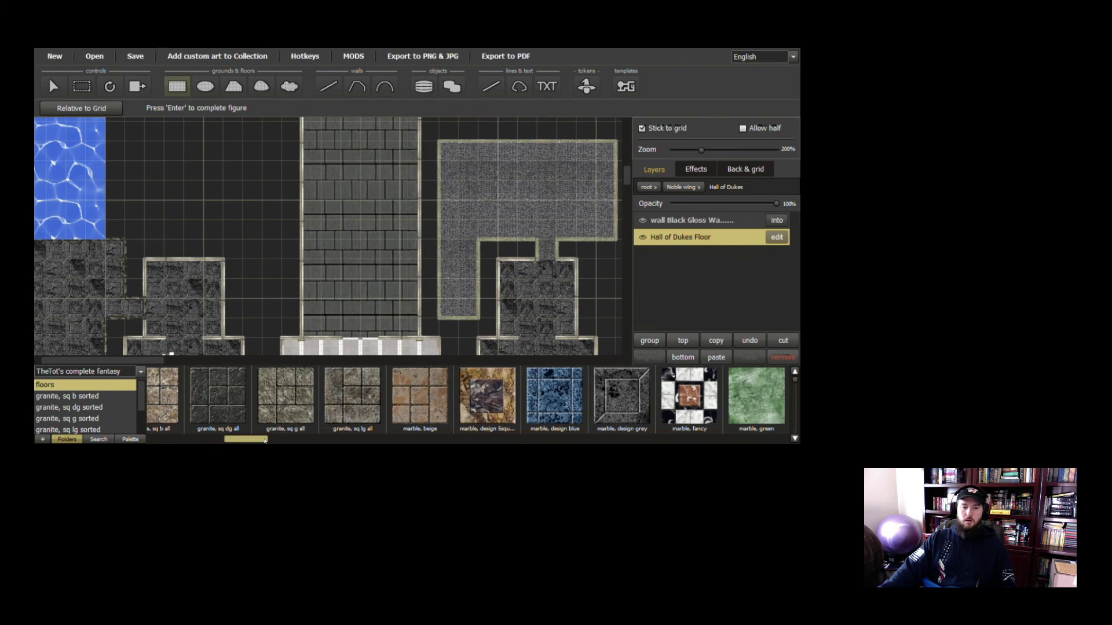
{"action": "left_click_drag", "start_coordinate": [265, 442], "coordinate": [272, 442]}
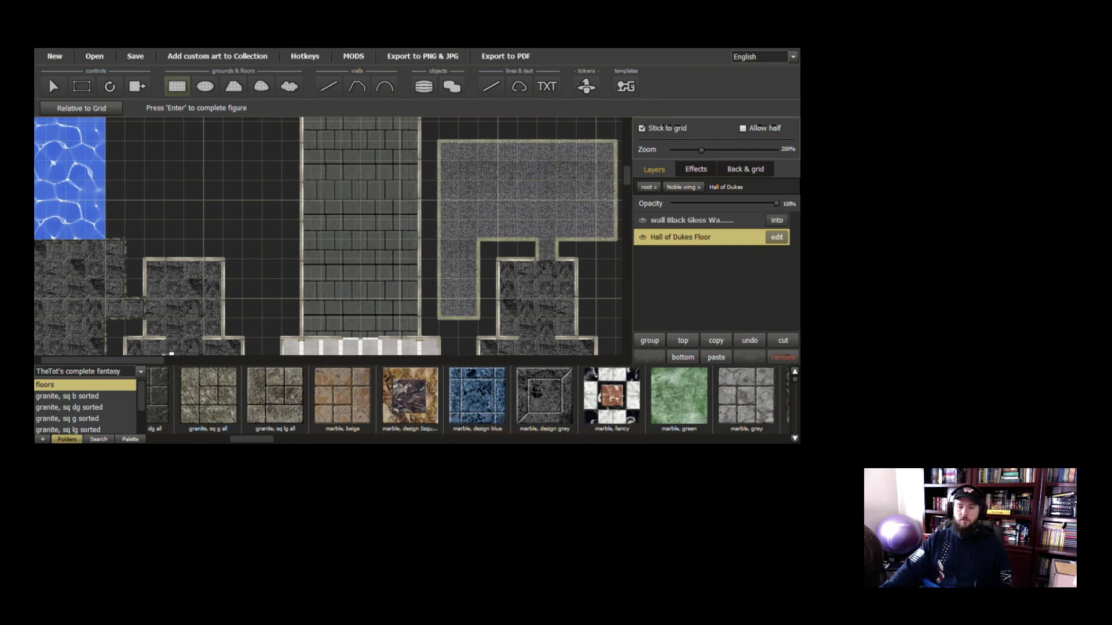
{"action": "left_click_drag", "start_coordinate": [263, 442], "coordinate": [269, 441]}
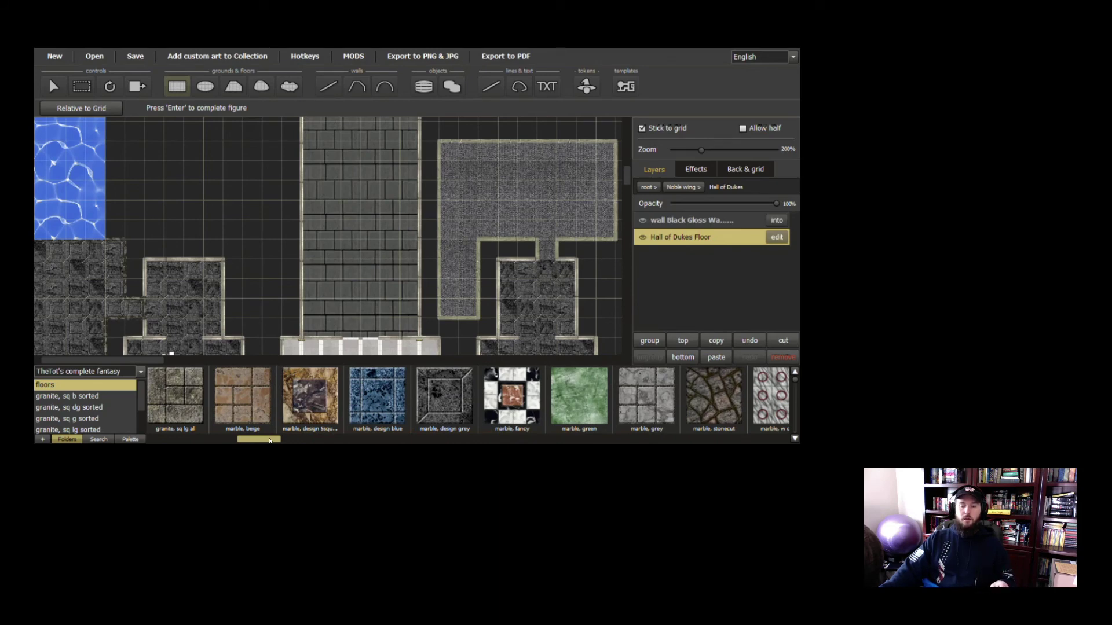
Fill the Hall of Dukes Floor with the "tile, triangles" texture from the floors folder
{"action": "left_click_drag", "start_coordinate": [270, 441], "coordinate": [501, 443]}
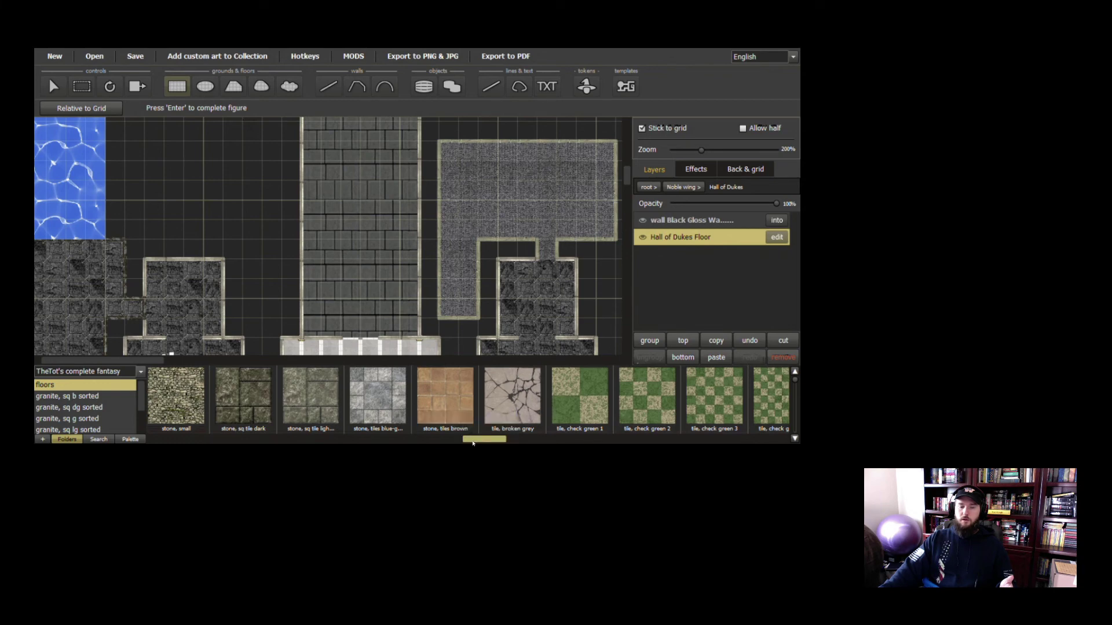
{"action": "left_click_drag", "start_coordinate": [473, 443], "coordinate": [533, 450]}
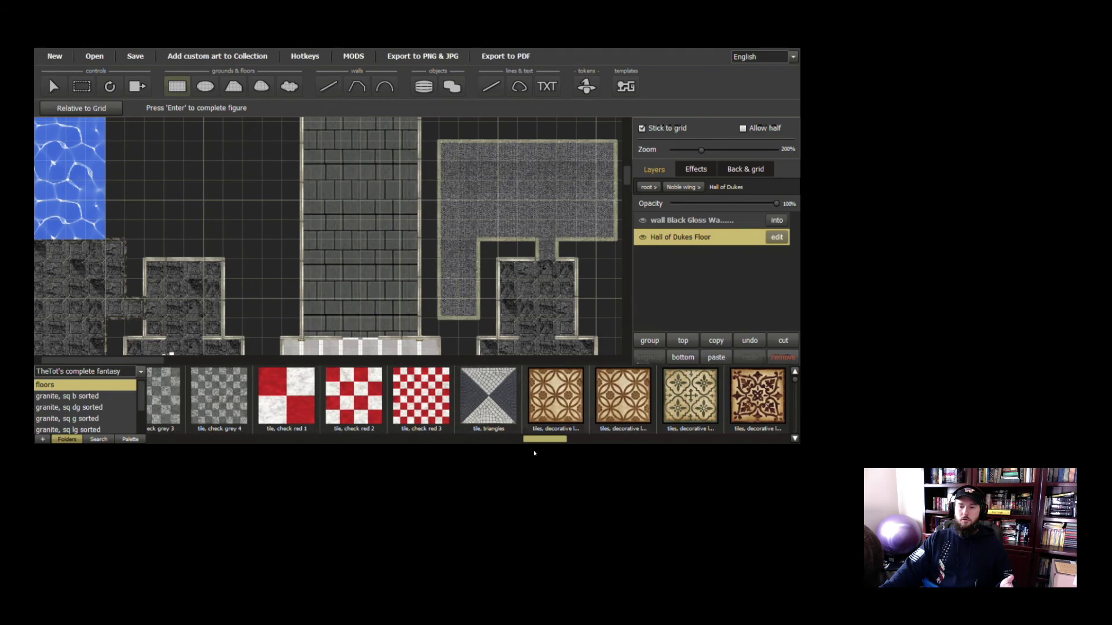
{"action": "right_click", "coordinate": [476, 397]}
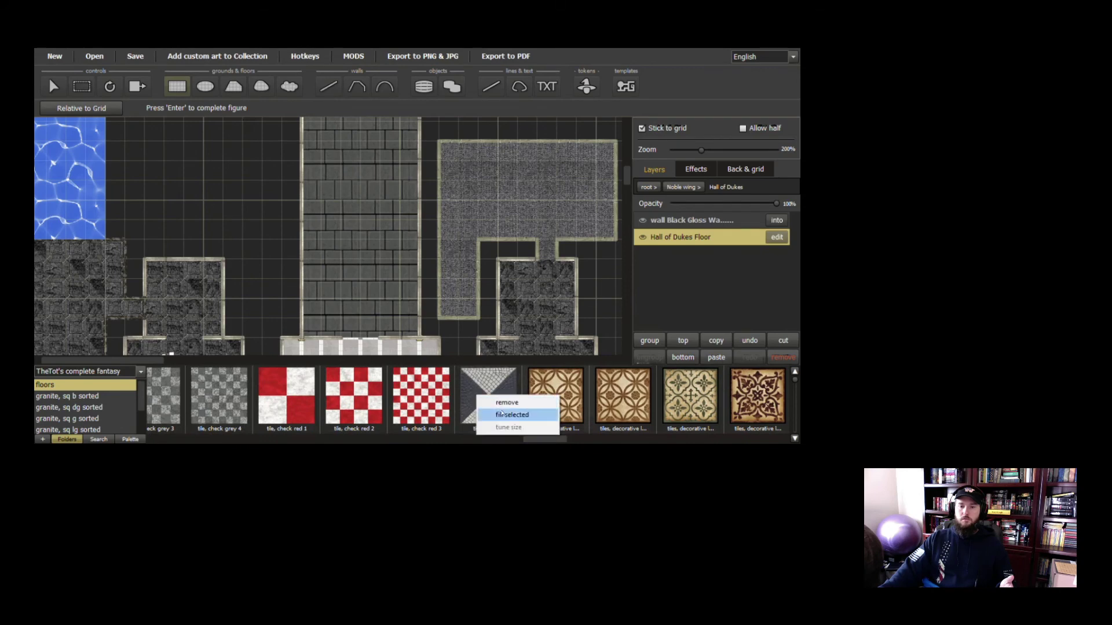
{"action": "left_click", "coordinate": [503, 414]}
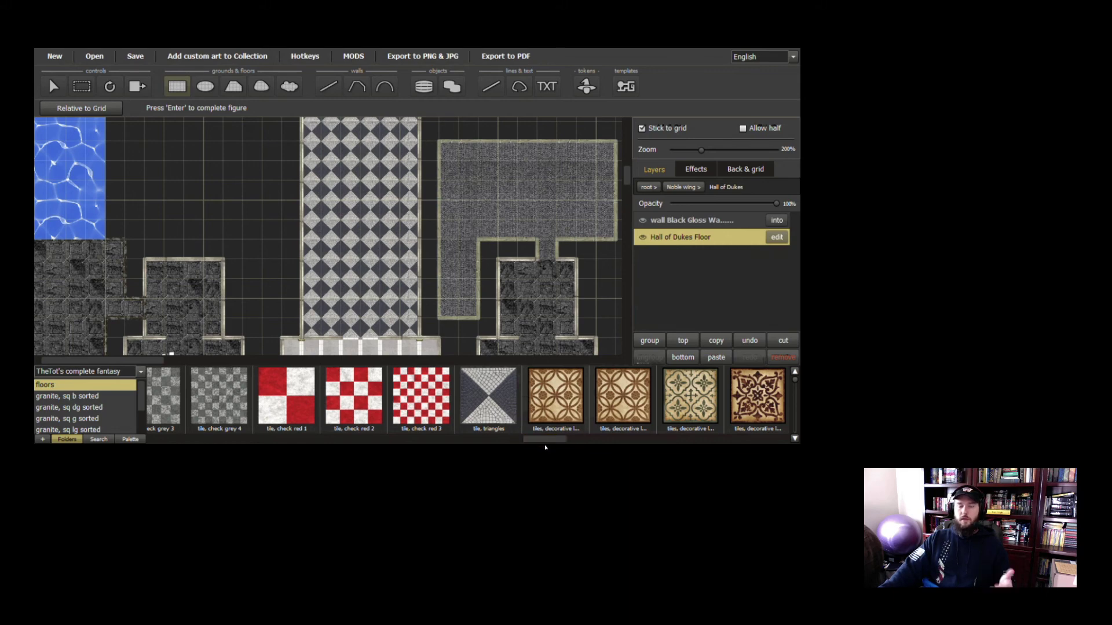
Fill the Hall of Dukes Floor with the "tiles, diag design" texture
{"action": "left_click_drag", "start_coordinate": [546, 440], "coordinate": [617, 458]}
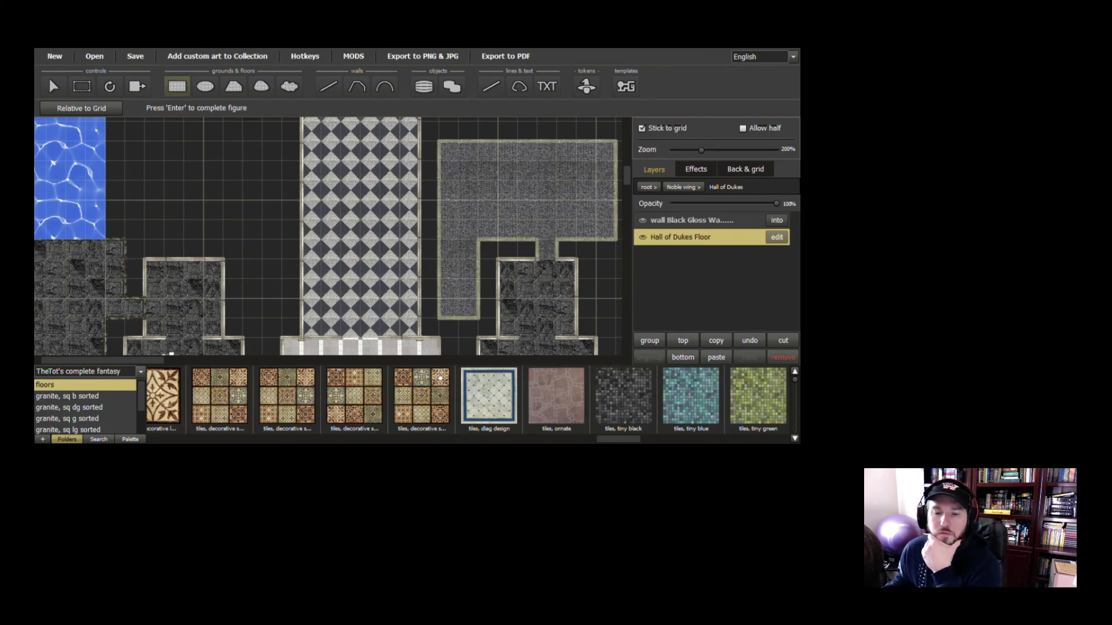
{"action": "right_click", "coordinate": [501, 395]}
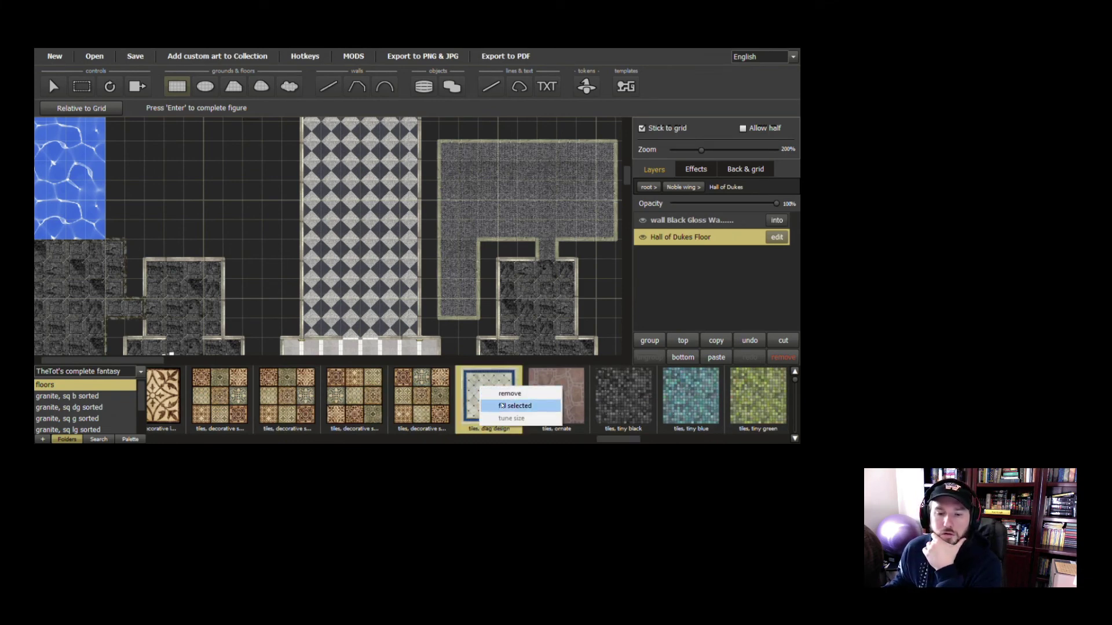
{"action": "left_click", "coordinate": [502, 405]}
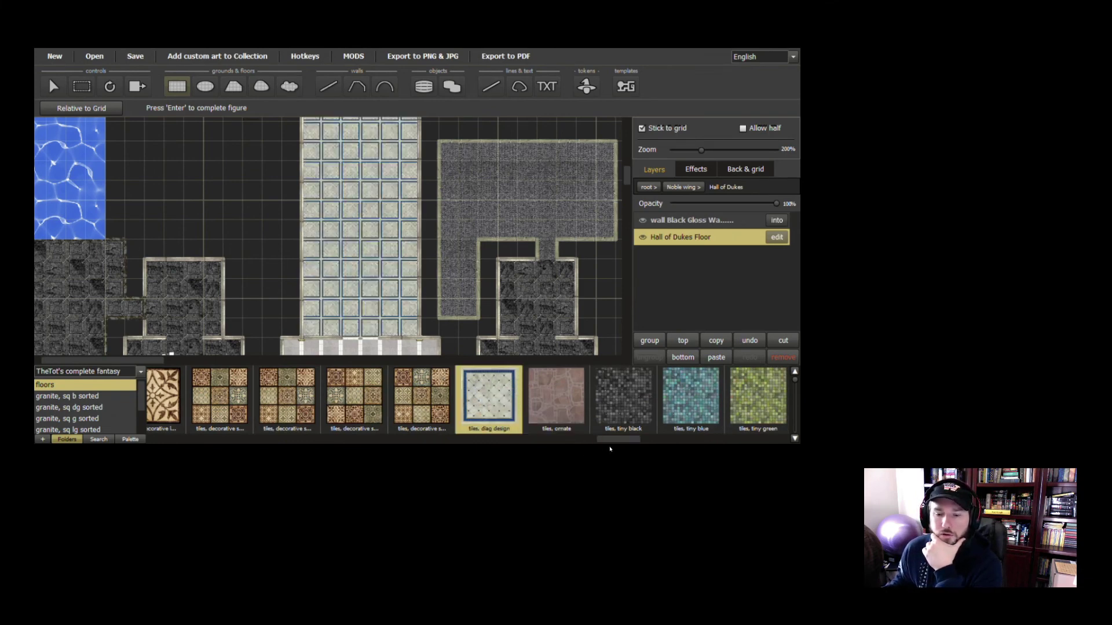
Try the light blue granite design on the Hall of Dukes Floor and replace it with the grey granite design
{"action": "left_click_drag", "start_coordinate": [610, 449], "coordinate": [193, 443]}
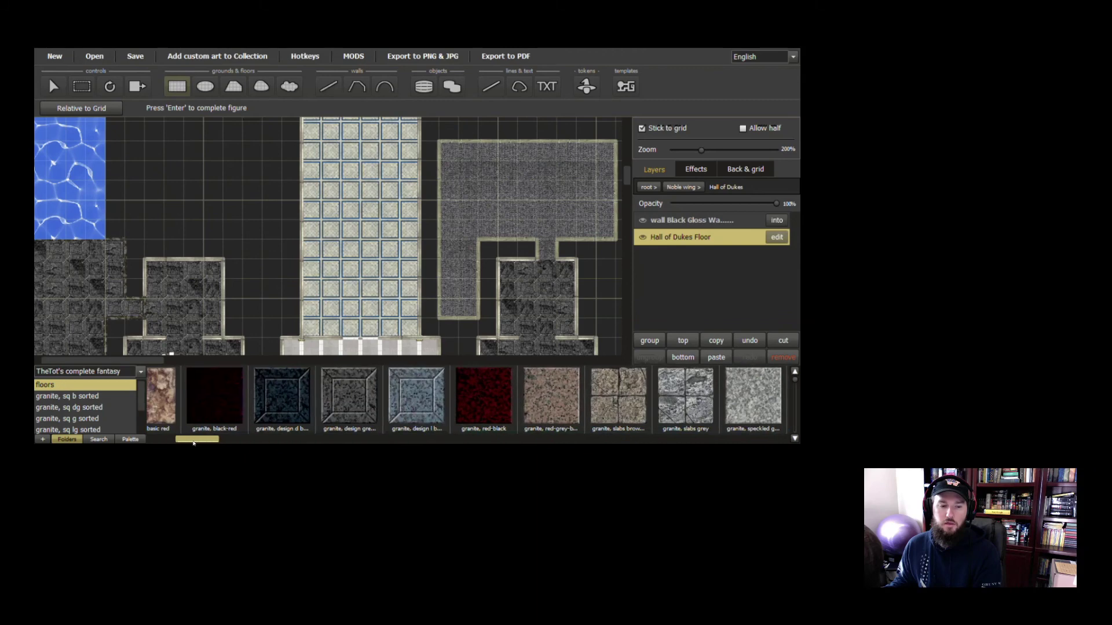
{"action": "right_click", "coordinate": [414, 407]}
{"action": "left_click", "coordinate": [446, 424]}
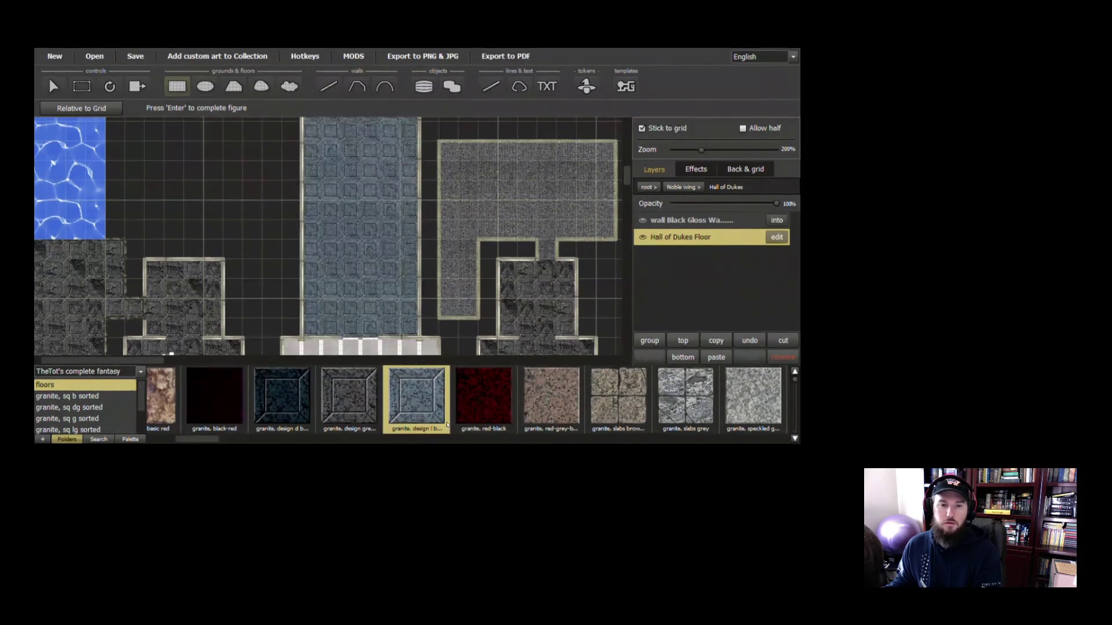
{"action": "right_click", "coordinate": [372, 405]}
{"action": "left_click", "coordinate": [389, 424]}
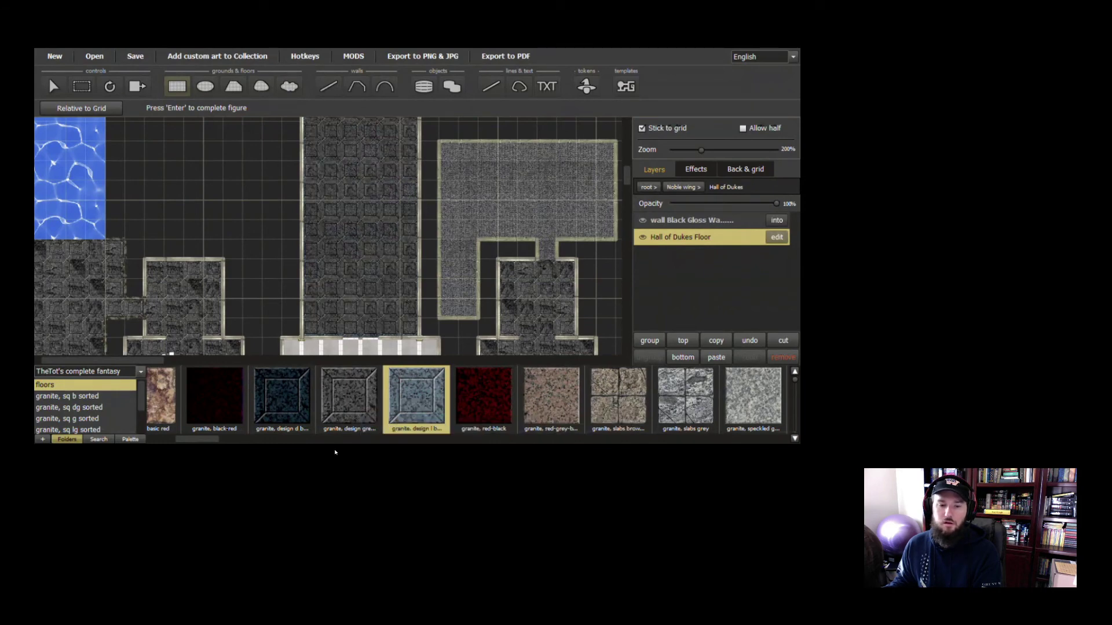
Search the texture library for "marble" and fill the Hall of Dukes Floor with the White Marble texture
{"action": "left_click_drag", "start_coordinate": [223, 442], "coordinate": [253, 453]}
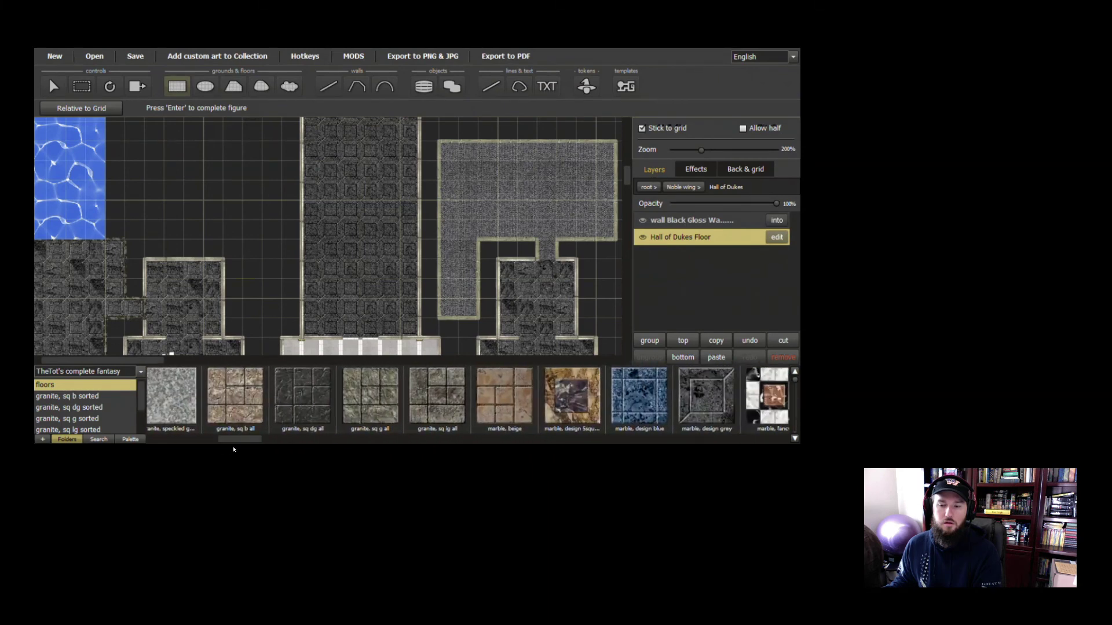
{"action": "left_click", "coordinate": [98, 439]}
{"action": "left_click", "coordinate": [75, 378]}
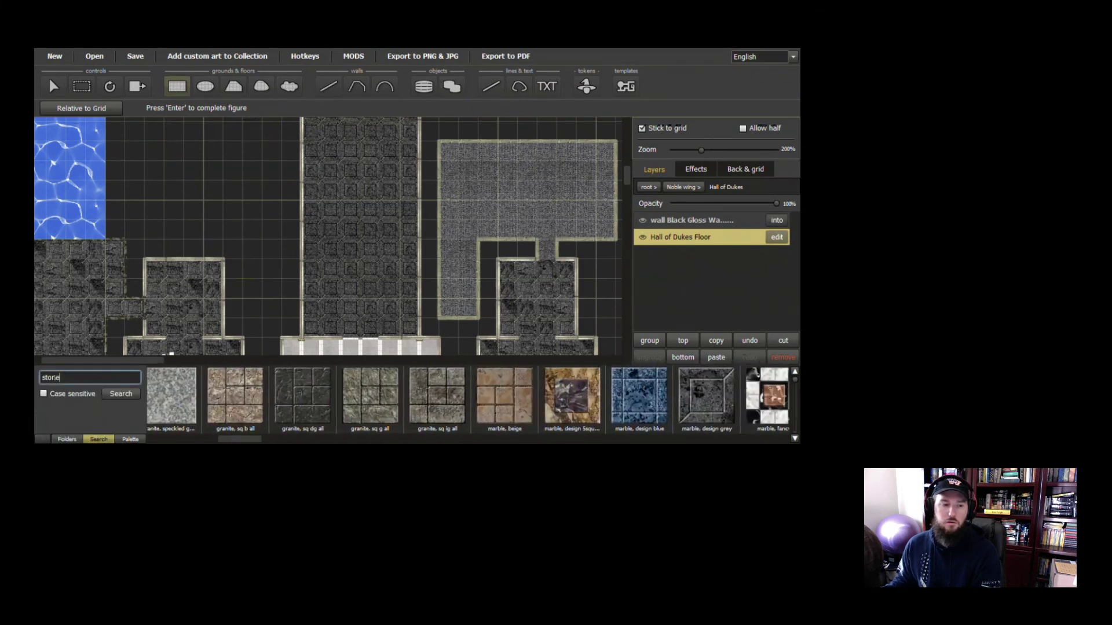
{"action": "type", "text": "marble"}
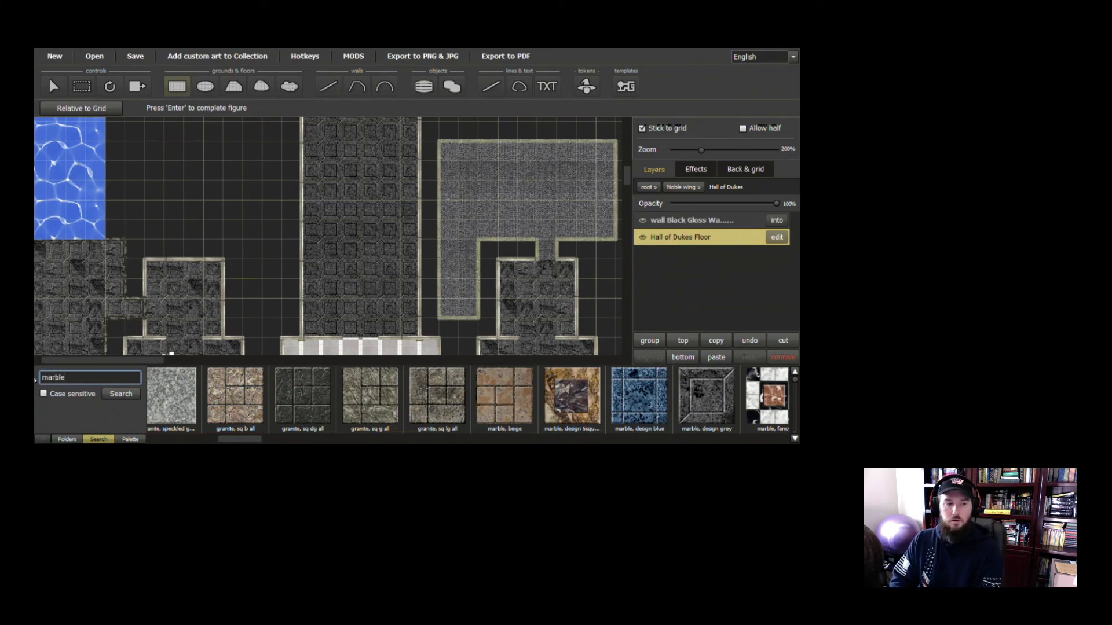
{"action": "key", "text": "Return"}
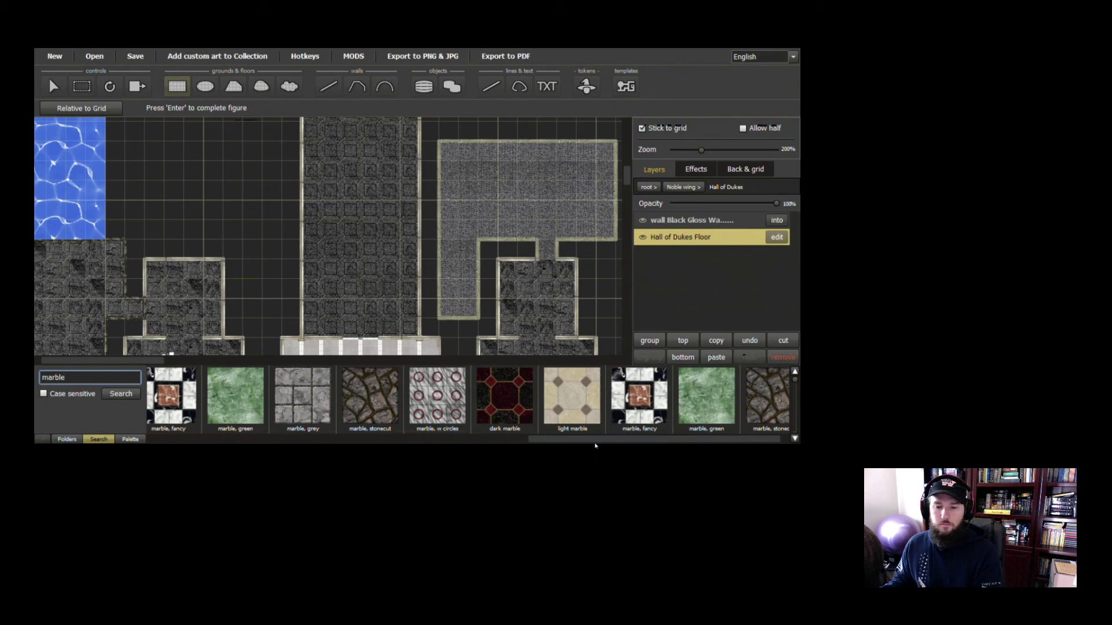
{"action": "left_click_drag", "start_coordinate": [596, 445], "coordinate": [204, 450]}
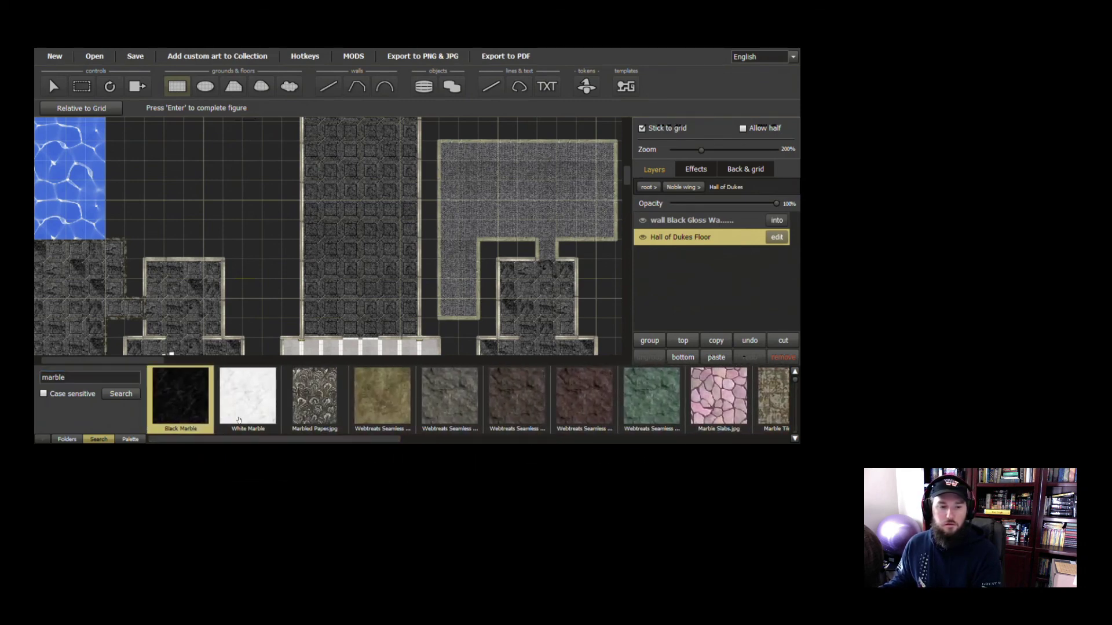
{"action": "left_click", "coordinate": [243, 415]}
{"action": "right_click", "coordinate": [248, 412]}
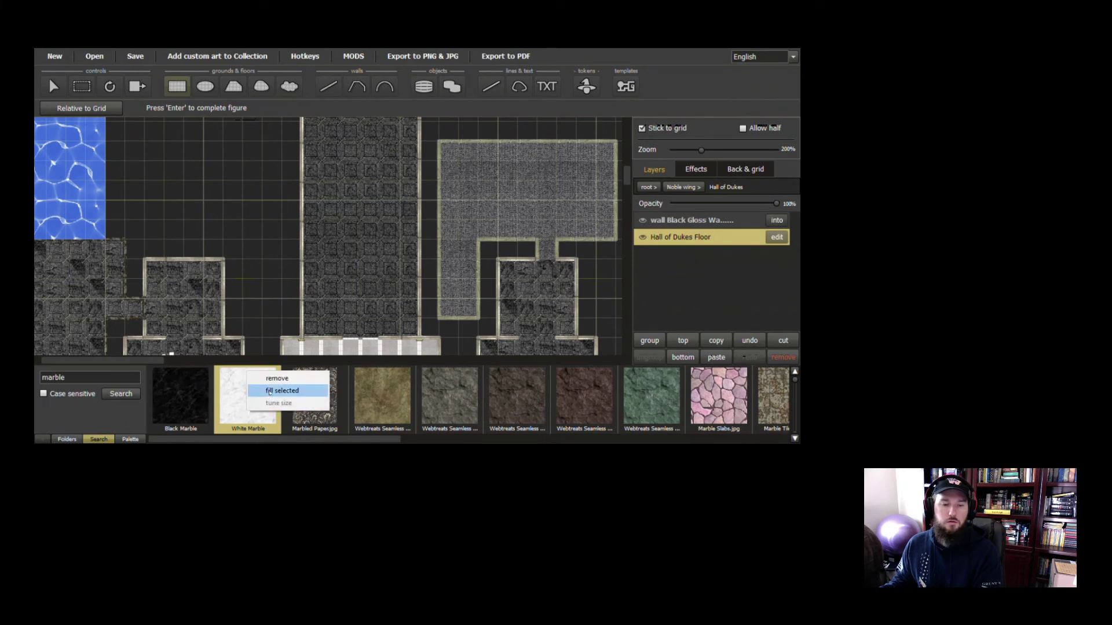
{"action": "left_click", "coordinate": [270, 393]}
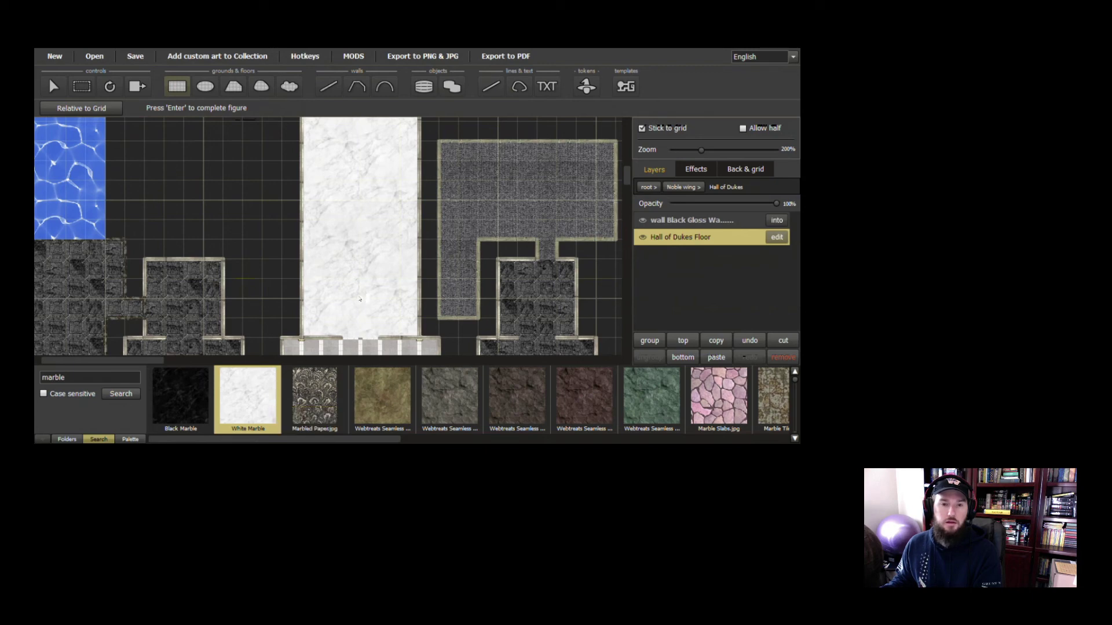
Leave the Hall of Dukes group and open the Lesser Noble group of the Noble wing
{"action": "left_click_drag", "start_coordinate": [361, 442], "coordinate": [789, 450]}
{"action": "scroll", "coordinate": [351, 231], "scroll_direction": "up", "scroll_amount": 5}
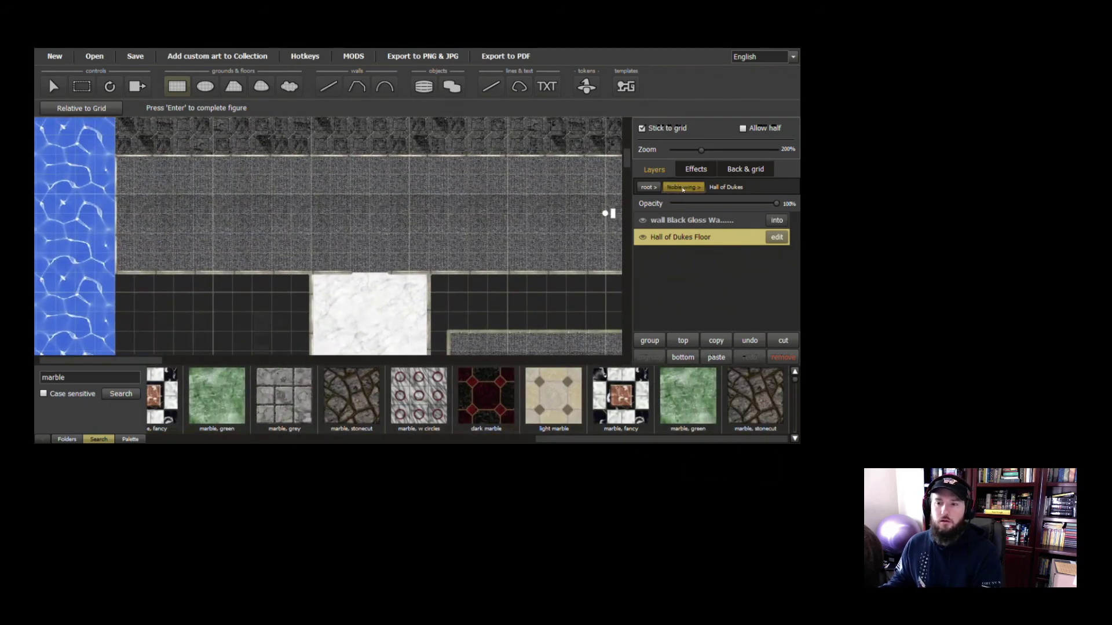
{"action": "left_click", "coordinate": [682, 187]}
{"action": "left_click", "coordinate": [771, 225]}
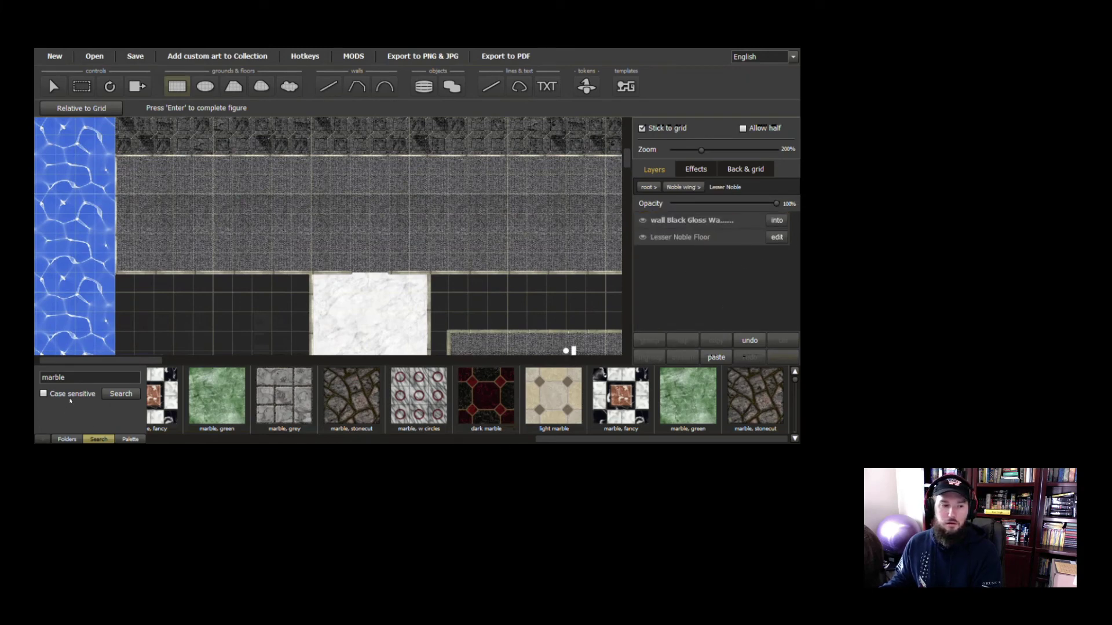
Fill the Lesser Noble Floor with the "tile, triangles" texture from TheTot's complete fantasy floors folder
{"action": "left_click", "coordinate": [67, 439]}
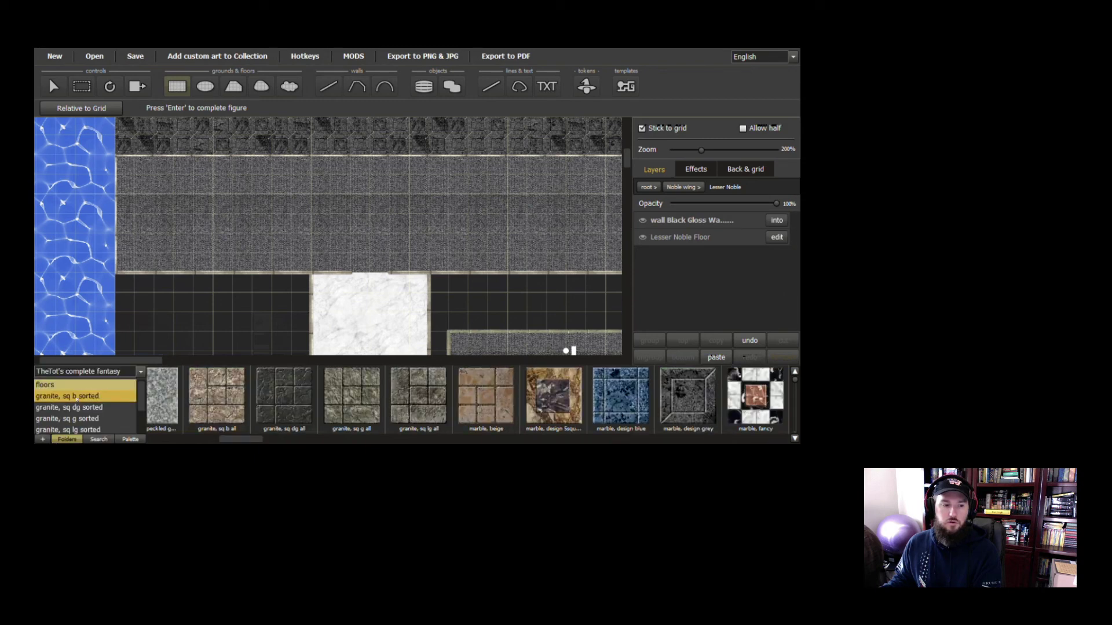
{"action": "left_click_drag", "start_coordinate": [253, 440], "coordinate": [548, 447]}
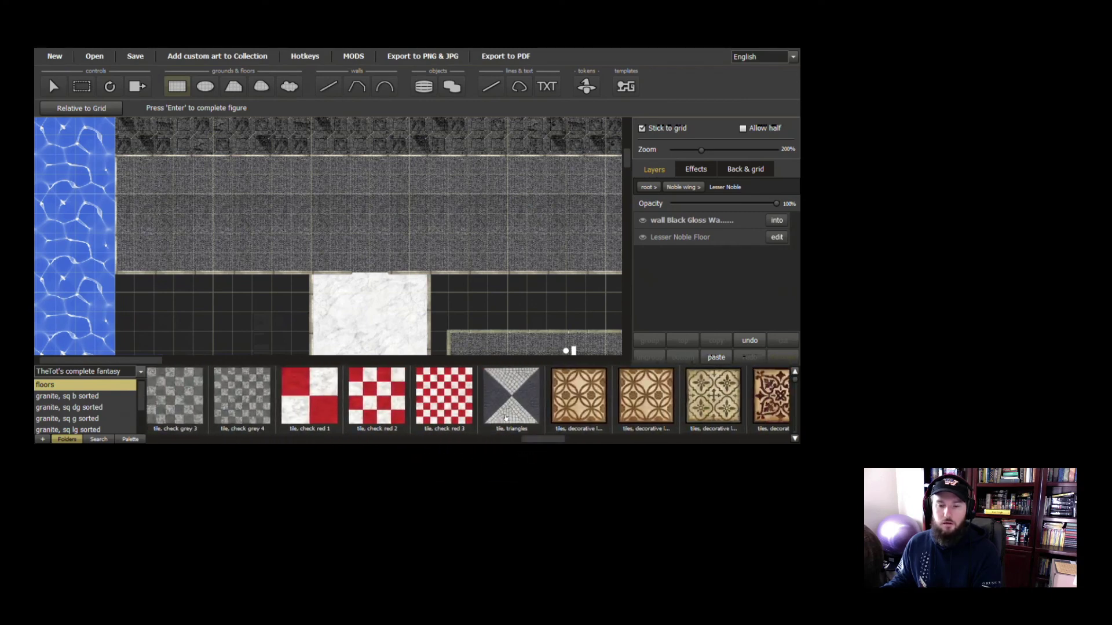
{"action": "left_click", "coordinate": [511, 402]}
{"action": "right_click", "coordinate": [510, 401]}
{"action": "left_click", "coordinate": [538, 419]}
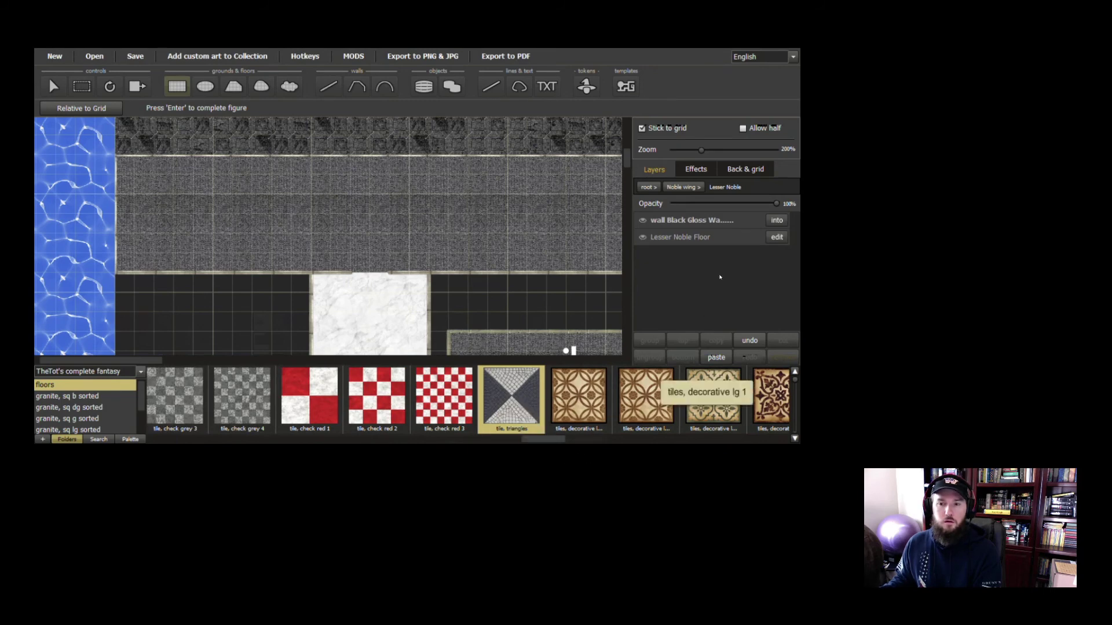
{"action": "left_click", "coordinate": [723, 221]}
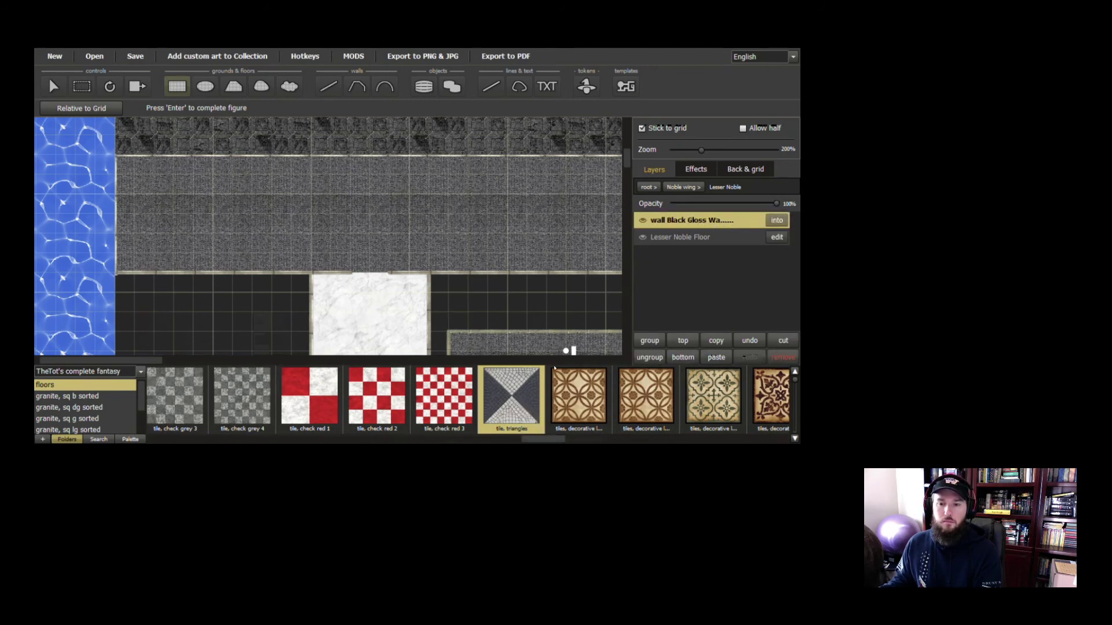
{"action": "right_click", "coordinate": [505, 396]}
{"action": "left_click", "coordinate": [701, 238]}
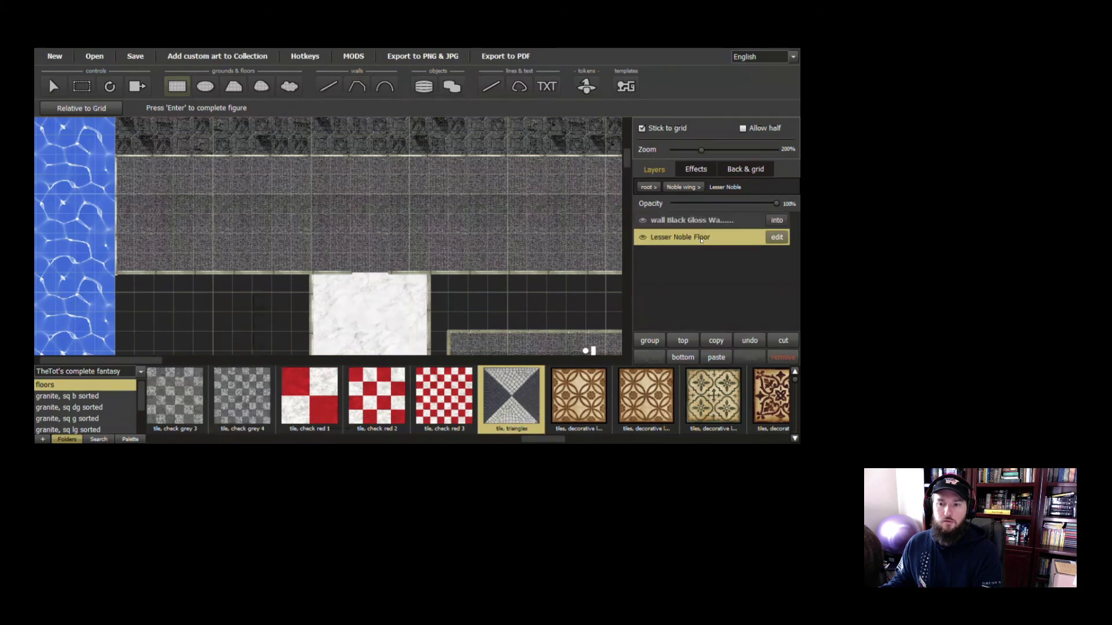
{"action": "right_click", "coordinate": [523, 409]}
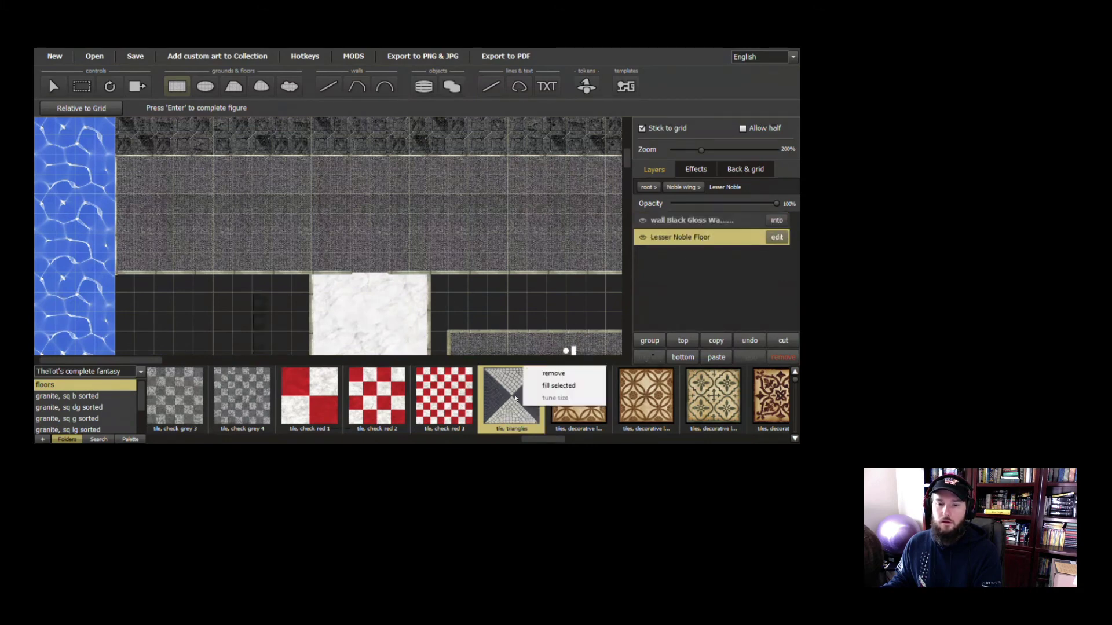
{"action": "left_click", "coordinate": [546, 388]}
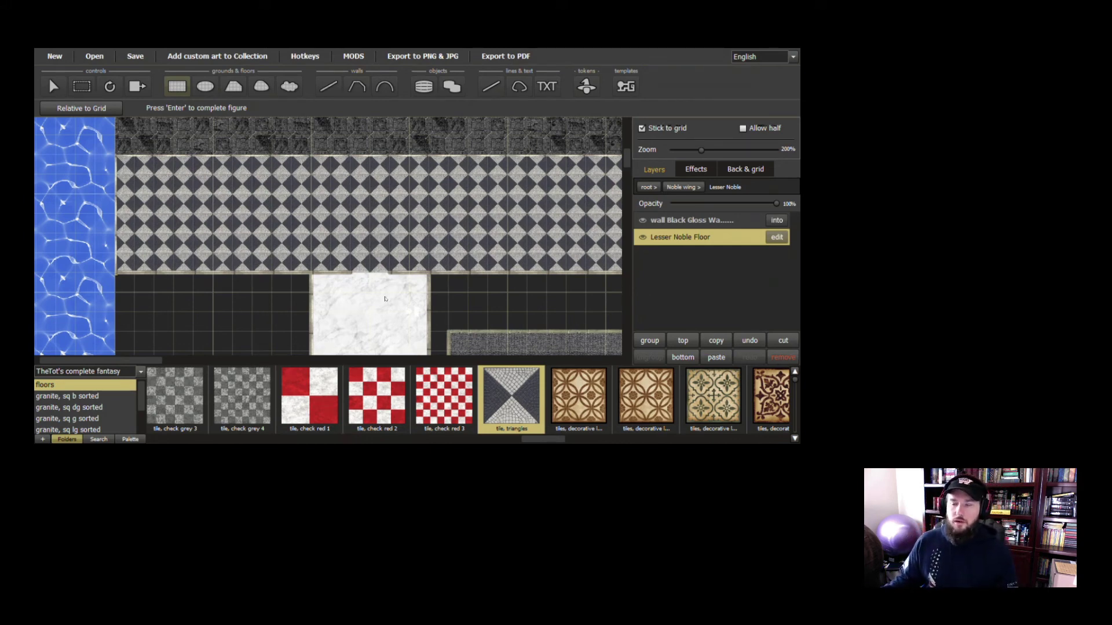
Look over the retextured Noble wing floors and the adjoining halls and side rooms further down the map
{"action": "left_click_drag", "start_coordinate": [505, 301], "coordinate": [351, 232]}
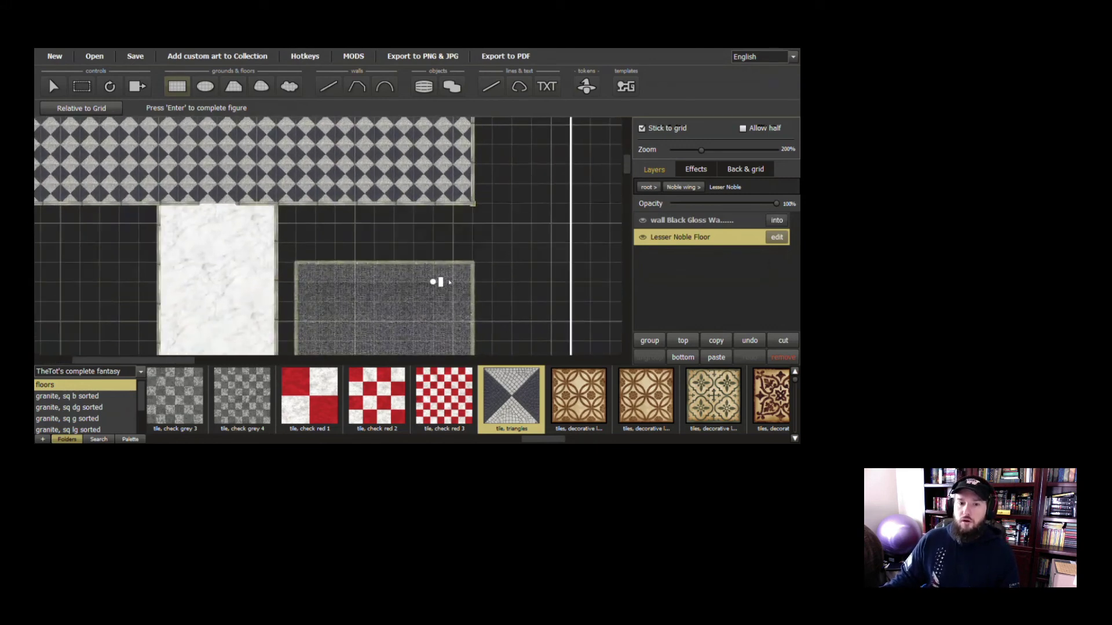
{"action": "left_click_drag", "start_coordinate": [450, 282], "coordinate": [463, 232]}
{"action": "scroll", "coordinate": [462, 238], "scroll_direction": "down", "scroll_amount": 6}
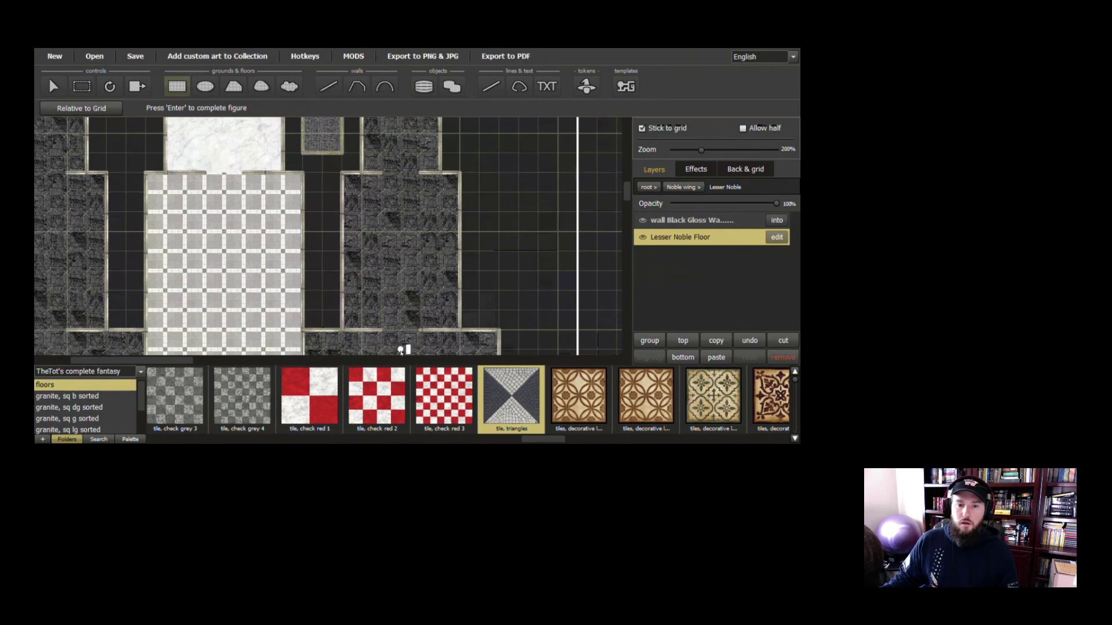
{"action": "scroll", "coordinate": [402, 243], "scroll_direction": "up", "scroll_amount": 2}
{"action": "scroll", "coordinate": [403, 226], "scroll_direction": "up", "scroll_amount": 3}
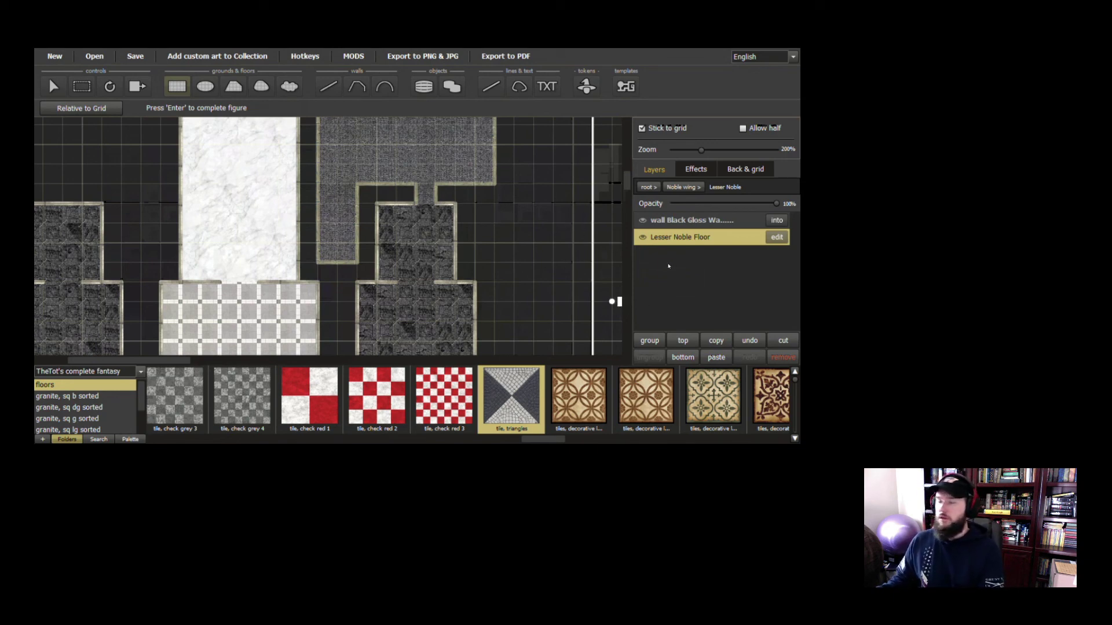
{"action": "left_click_drag", "start_coordinate": [487, 215], "coordinate": [496, 264]}
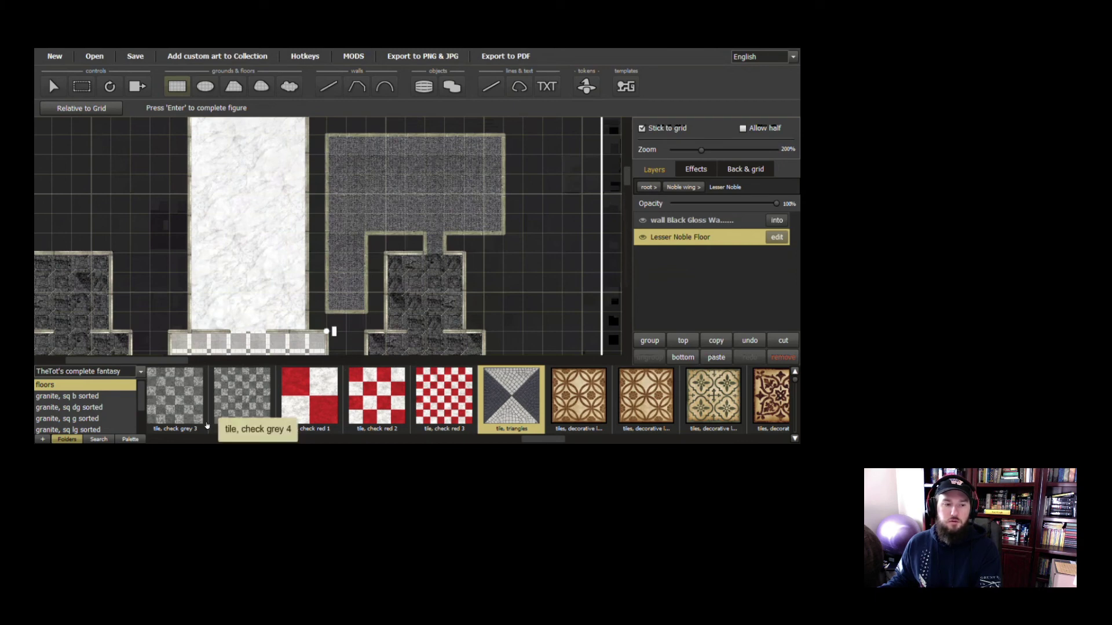
{"action": "left_click_drag", "start_coordinate": [484, 281], "coordinate": [499, 225]}
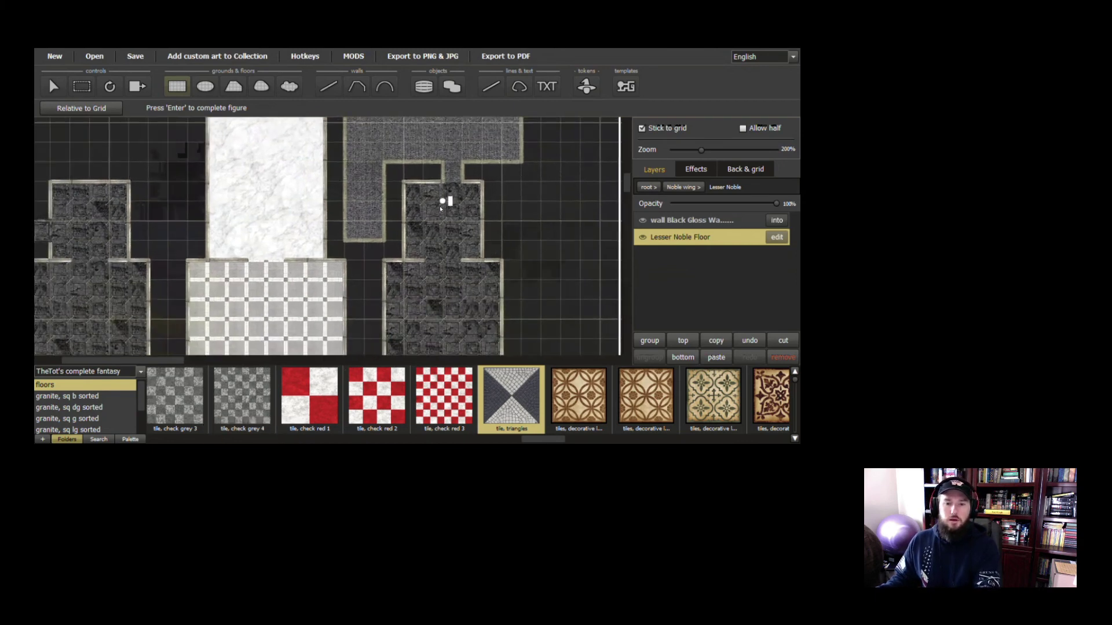
Open the Hall of heroes lower group in the Warrior Wing and select its marble design floor plot
{"action": "left_click", "coordinate": [683, 187]}
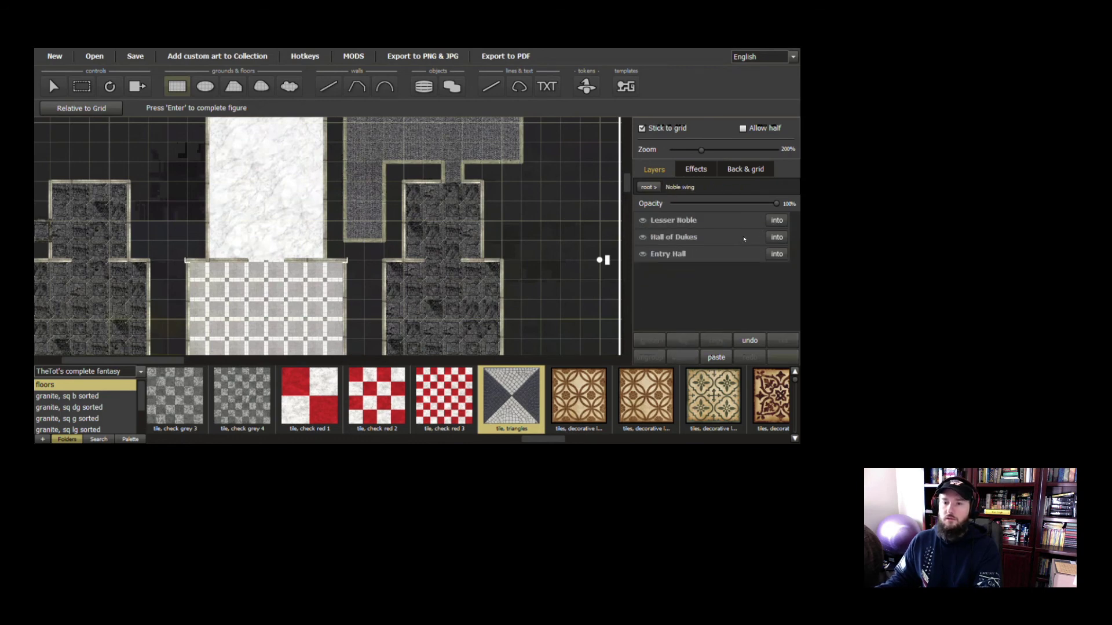
{"action": "left_click", "coordinate": [647, 187]}
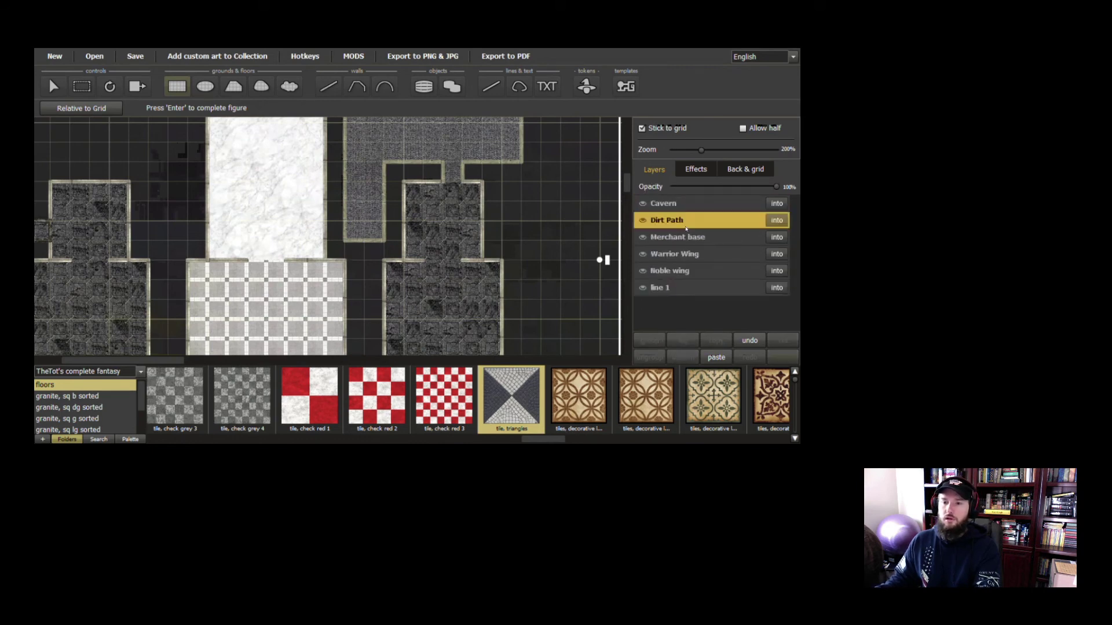
{"action": "left_click", "coordinate": [776, 254]}
{"action": "left_click_drag", "start_coordinate": [538, 323], "coordinate": [537, 228]}
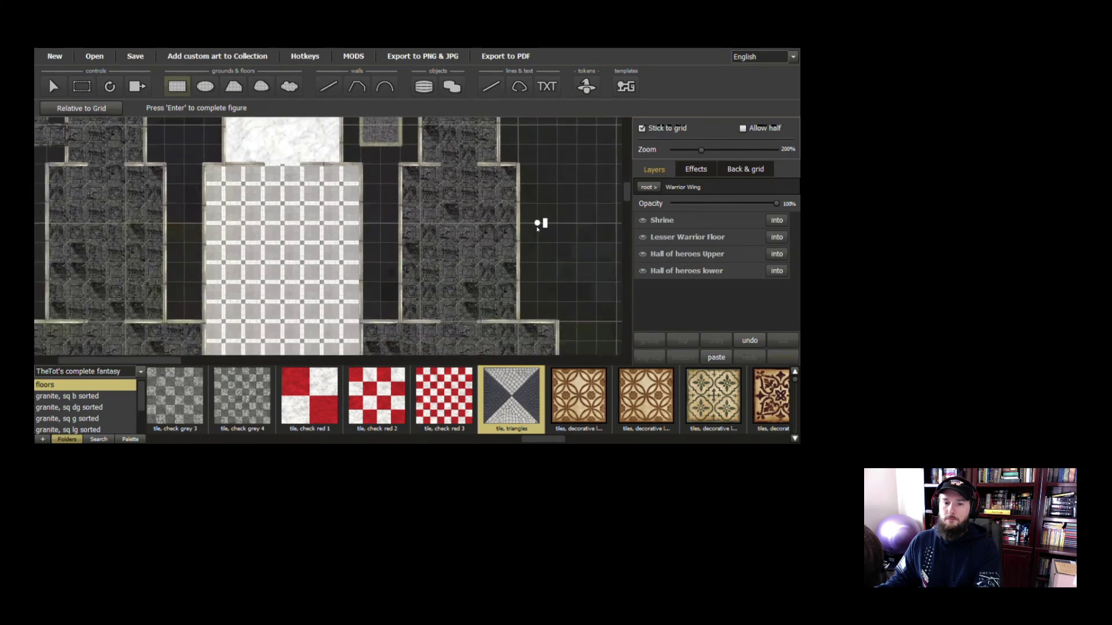
{"action": "left_click", "coordinate": [677, 272]}
{"action": "left_click", "coordinate": [776, 270]}
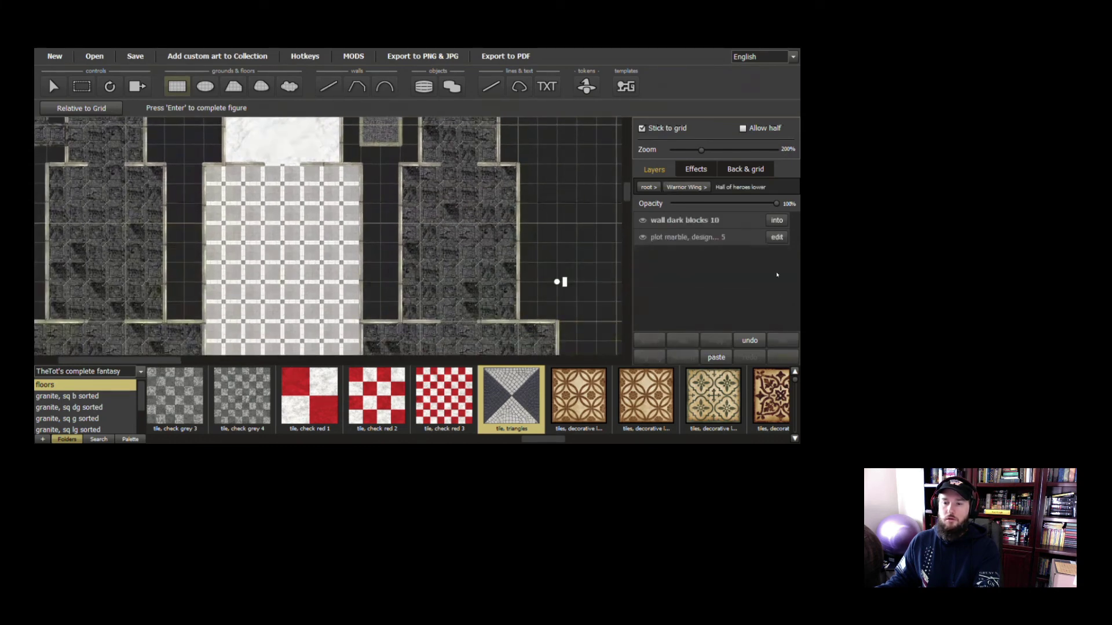
{"action": "left_click", "coordinate": [691, 238]}
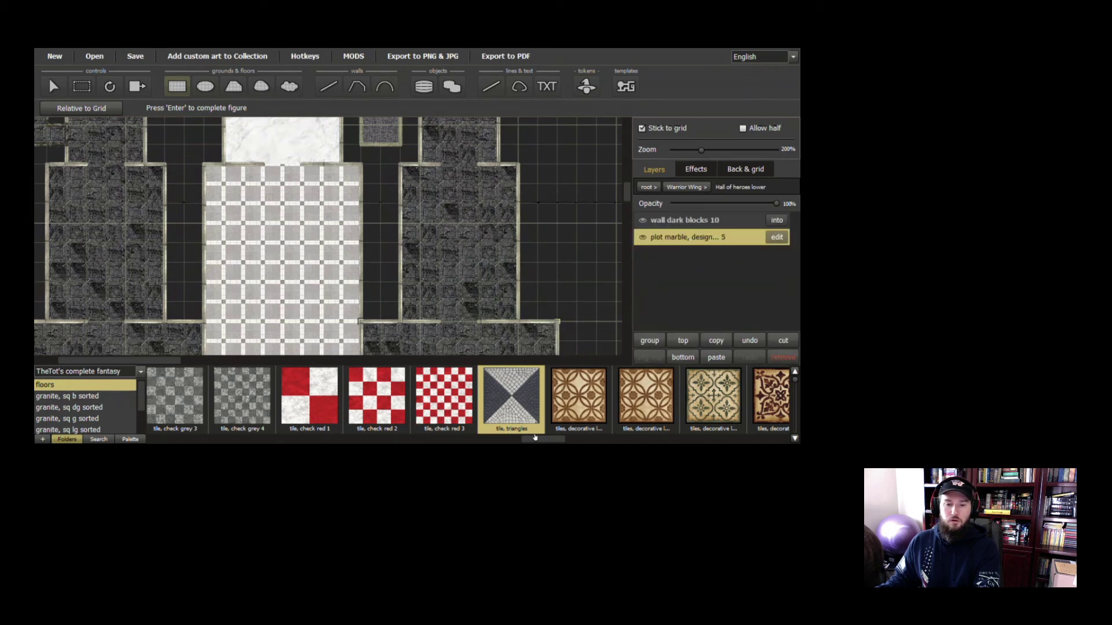
Search the texture library for "stone" and look through the results for a Hall of heroes floor
{"action": "left_click", "coordinate": [98, 439]}
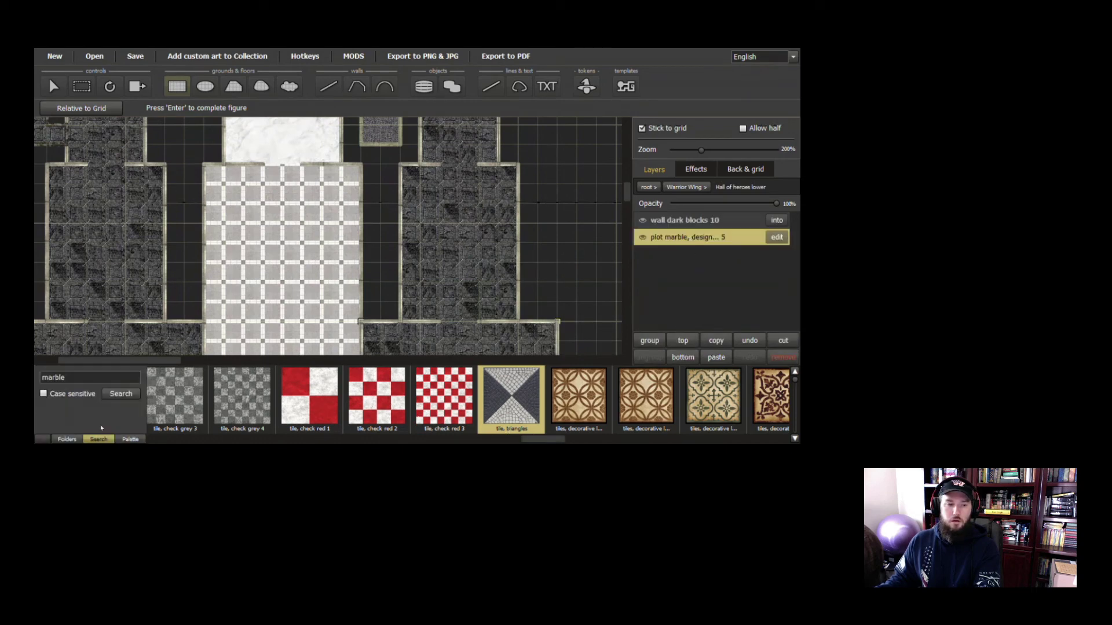
{"action": "double_click", "coordinate": [106, 378]}
{"action": "type", "text": "stone"}
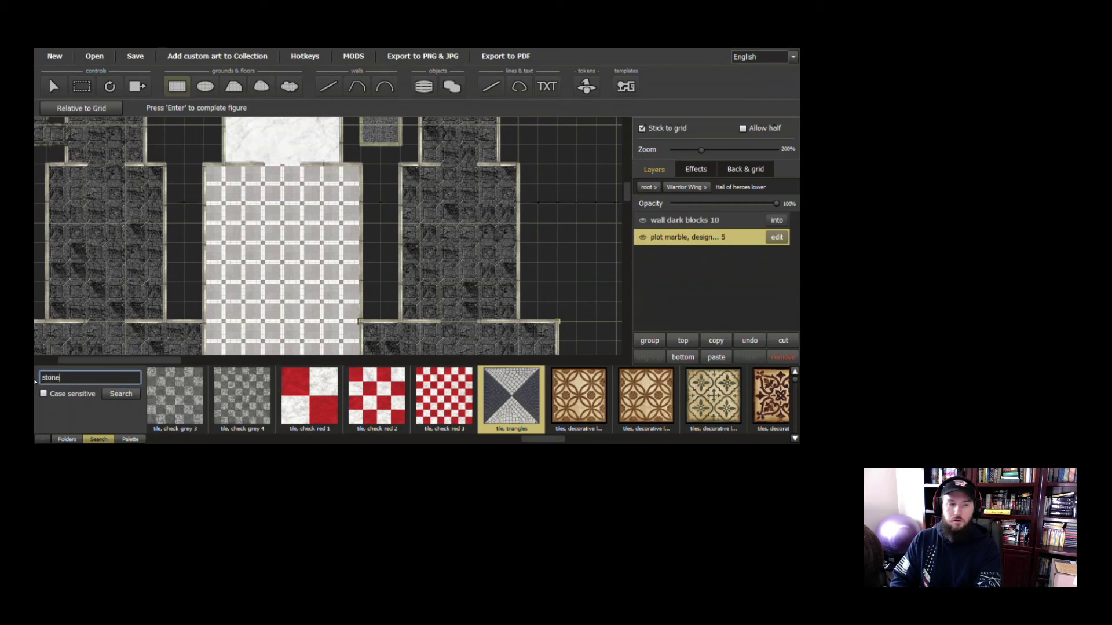
{"action": "left_click", "coordinate": [121, 393]}
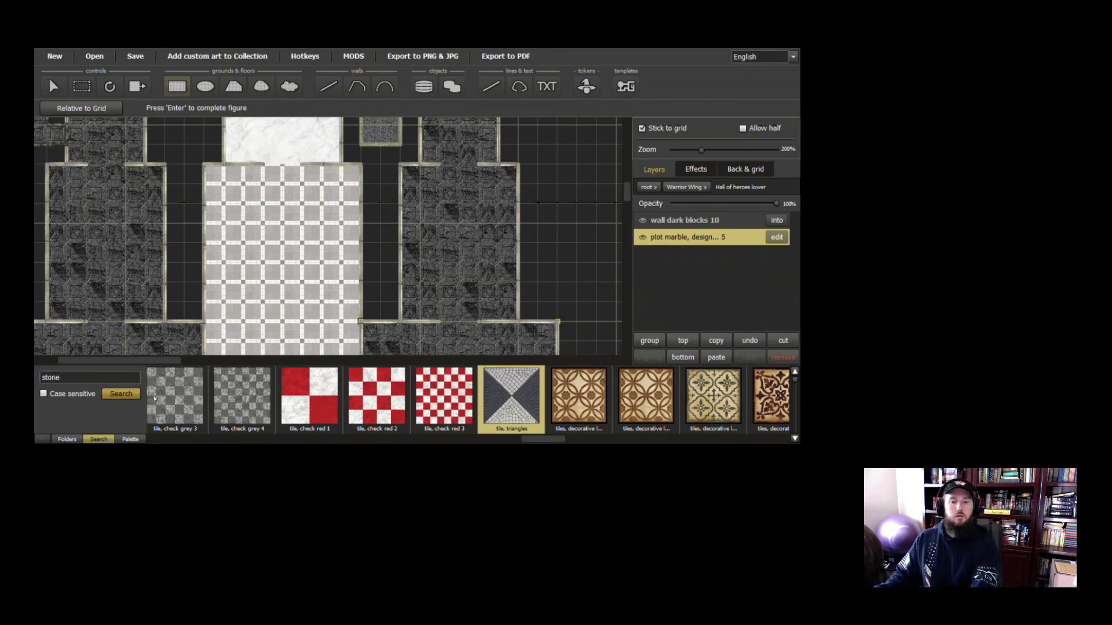
{"action": "left_click_drag", "start_coordinate": [492, 439], "coordinate": [179, 457]}
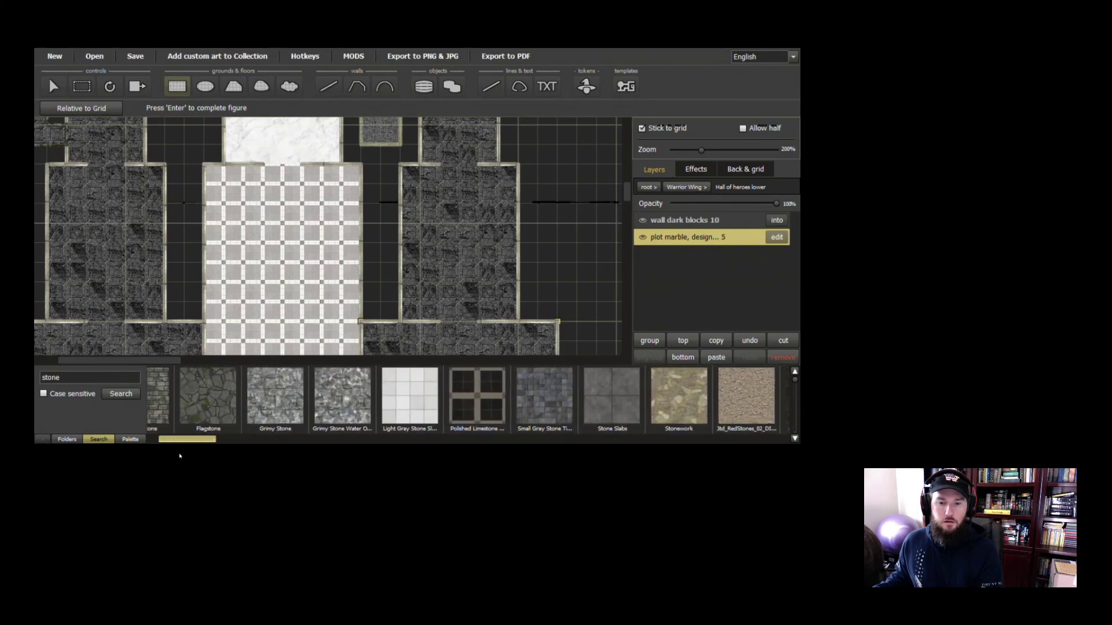
{"action": "left_click_drag", "start_coordinate": [179, 456], "coordinate": [388, 458]}
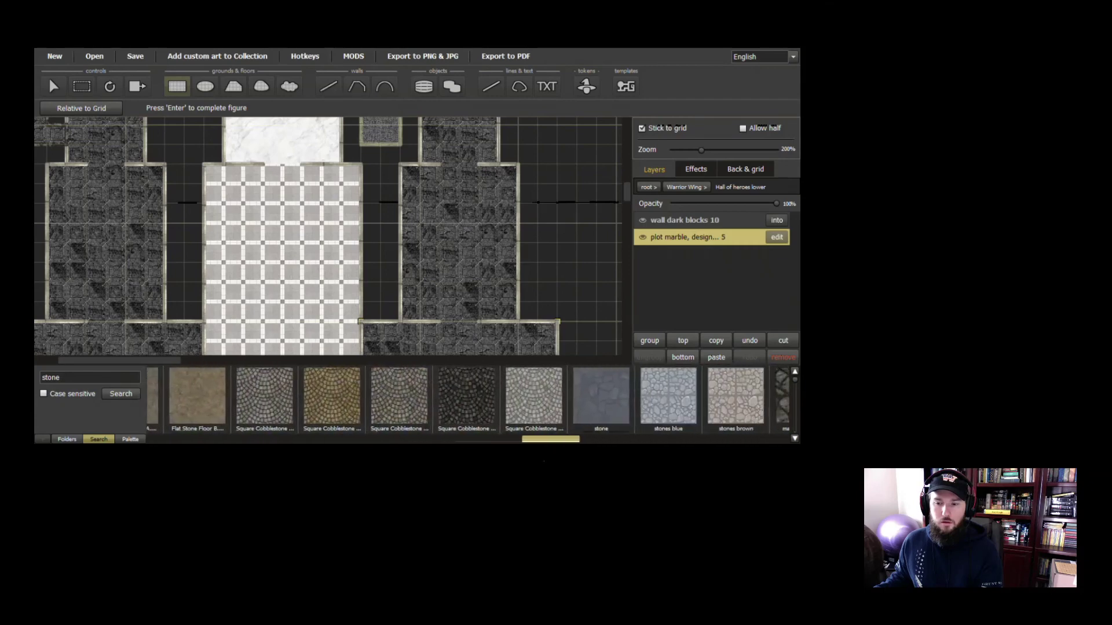
{"action": "left_click_drag", "start_coordinate": [575, 459], "coordinate": [664, 457]}
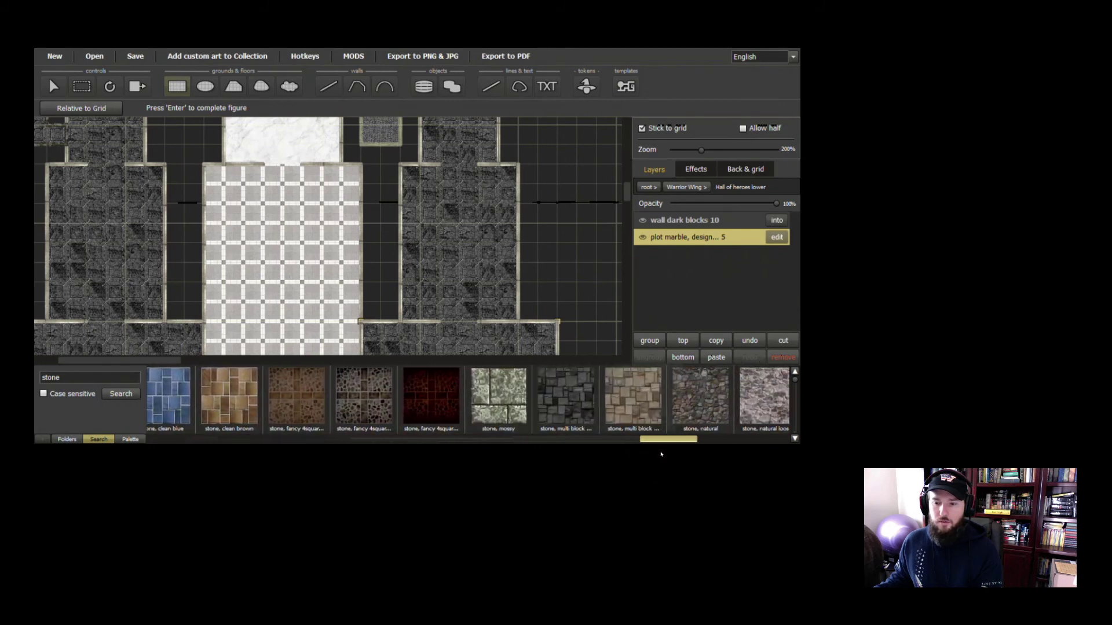
Check the textures already in the map's palette and rerun the "stone" texture search
{"action": "left_click", "coordinate": [123, 441]}
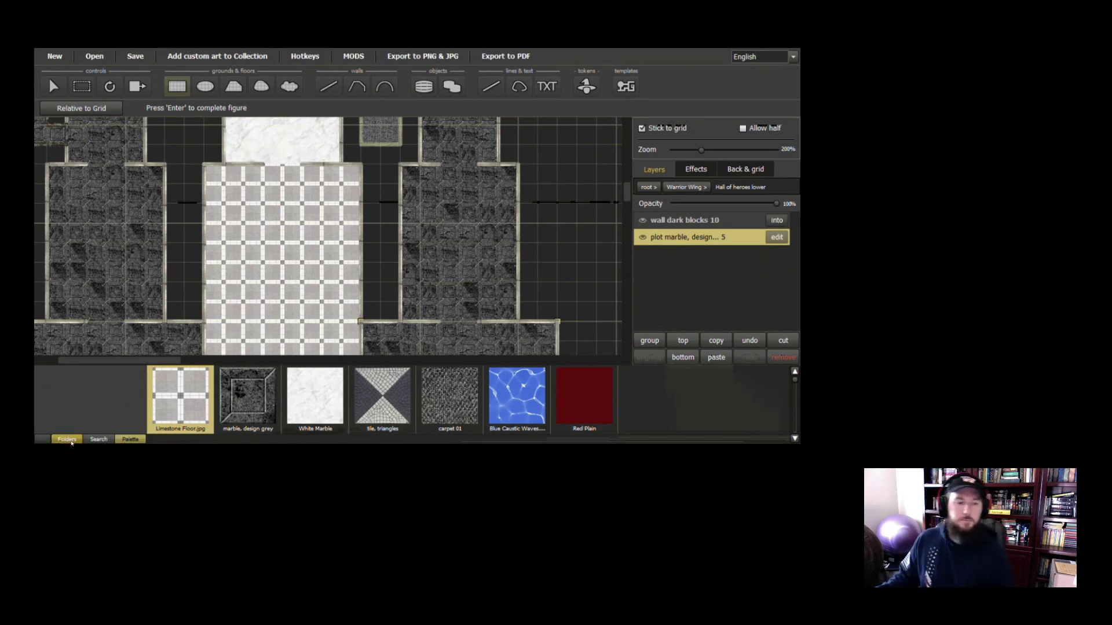
{"action": "left_click", "coordinate": [95, 444]}
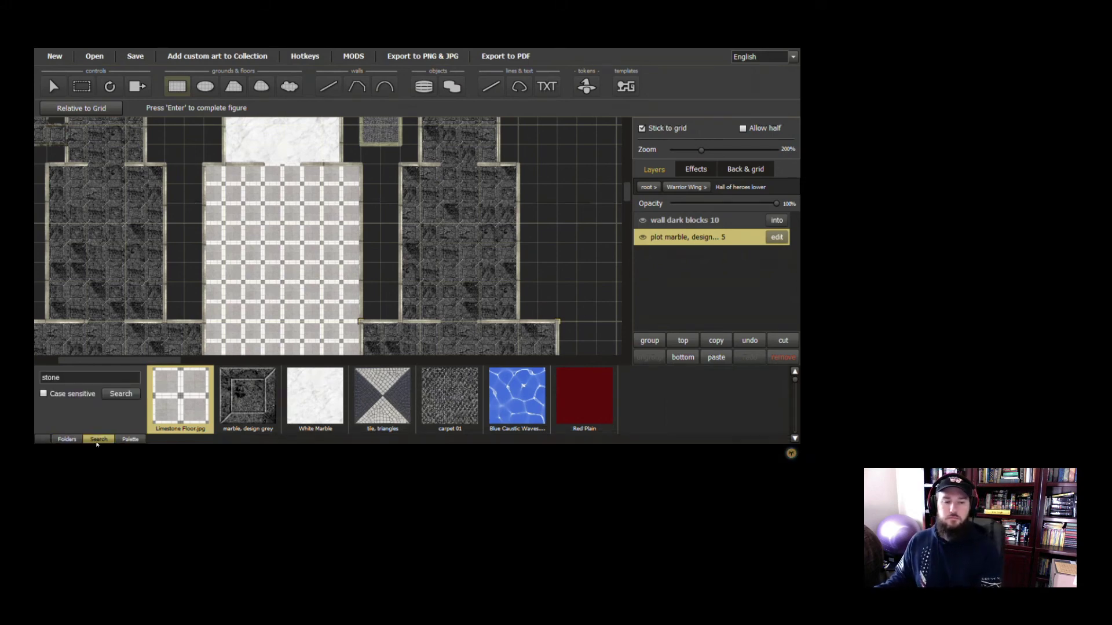
{"action": "left_click", "coordinate": [121, 394]}
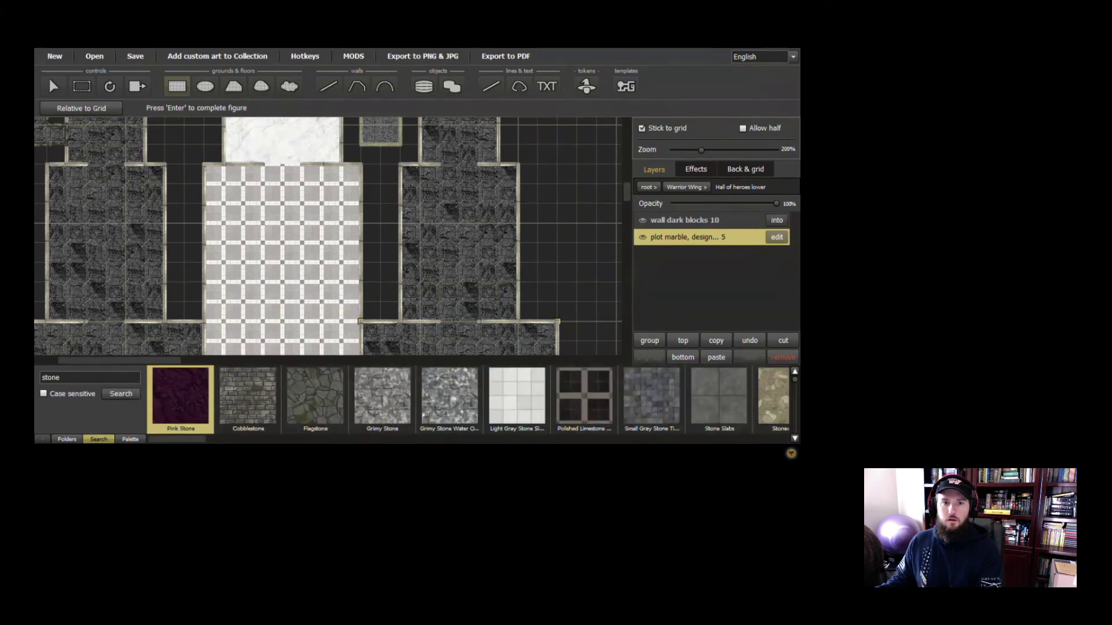
Find the "stone, tiles blue-g..." texture among the stone results and fill the selected Hall of heroes lower floor with it
{"action": "scroll", "coordinate": [186, 441], "scroll_direction": "down", "scroll_amount": 1}
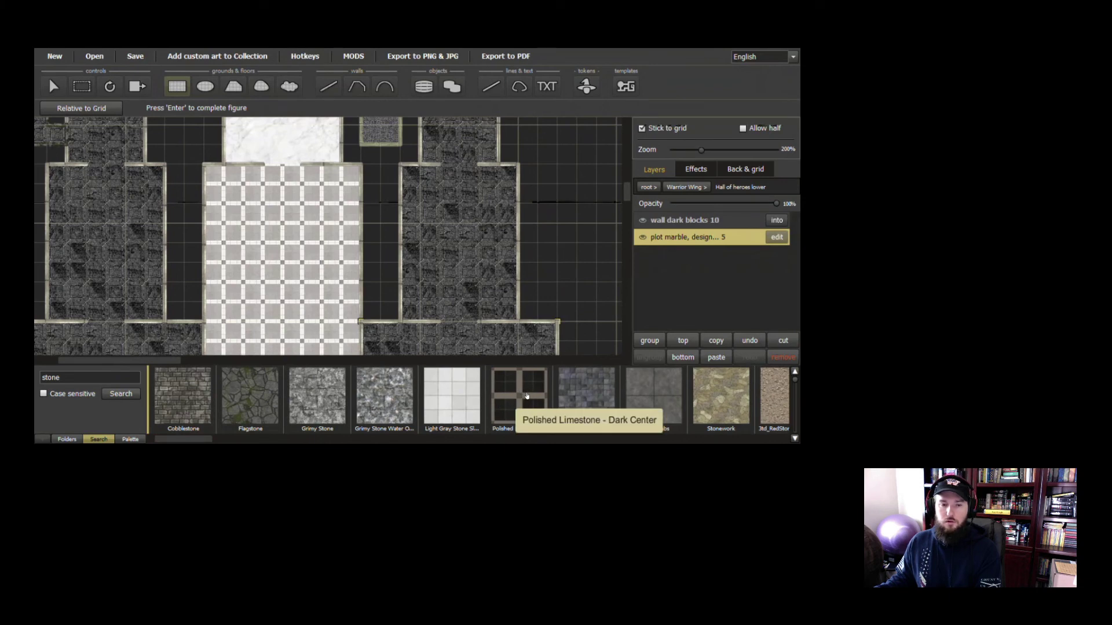
{"action": "left_click_drag", "start_coordinate": [176, 441], "coordinate": [777, 455]}
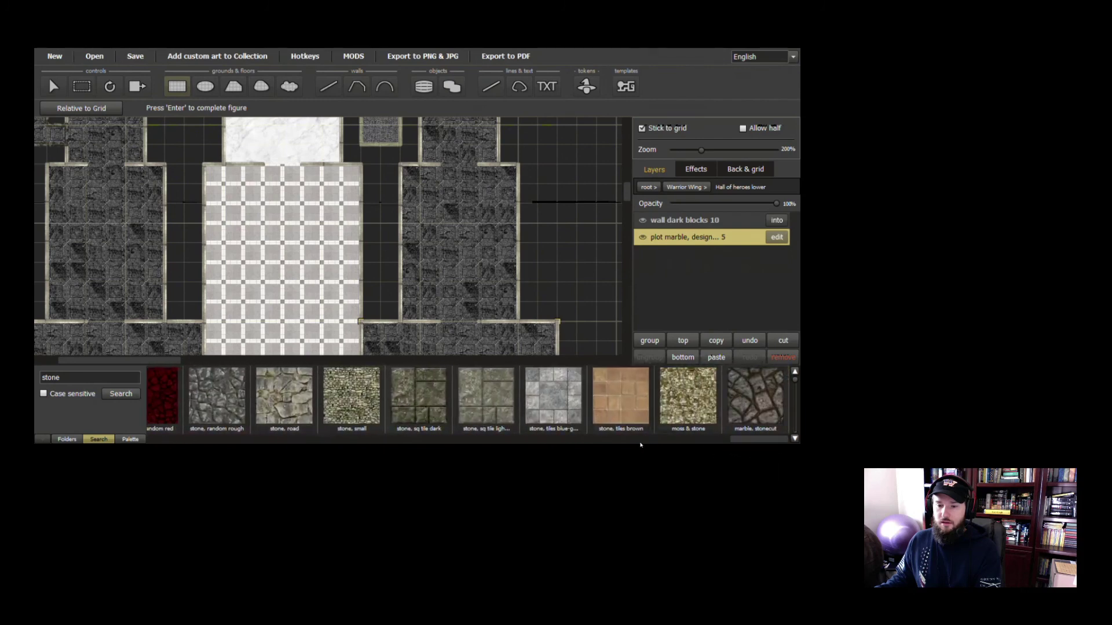
{"action": "left_click", "coordinate": [544, 409]}
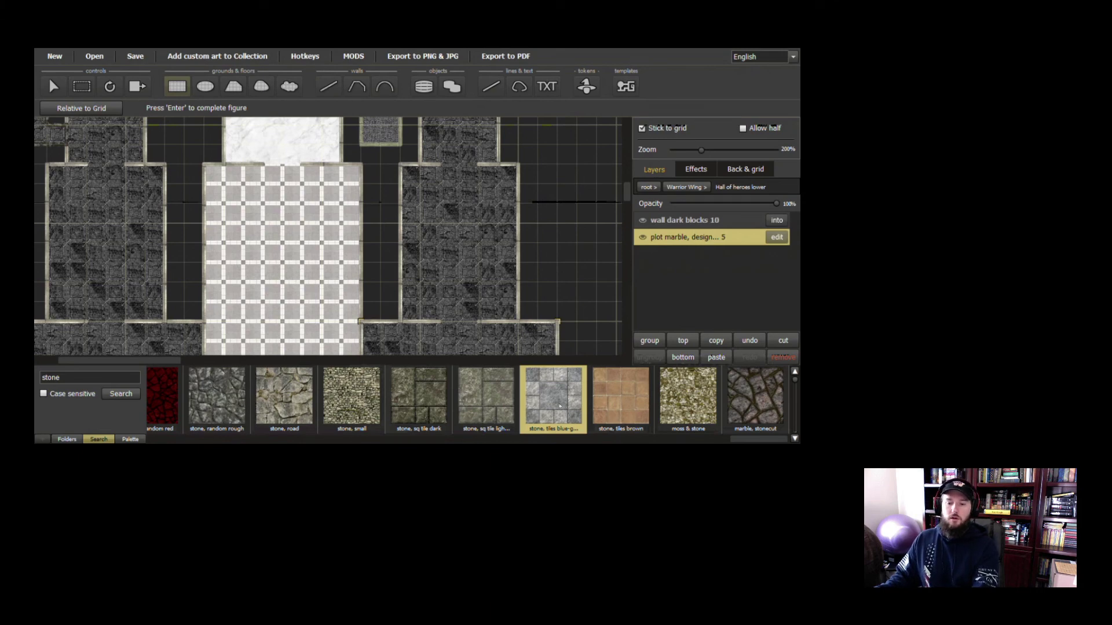
{"action": "right_click", "coordinate": [559, 407]}
{"action": "left_click", "coordinate": [577, 393]}
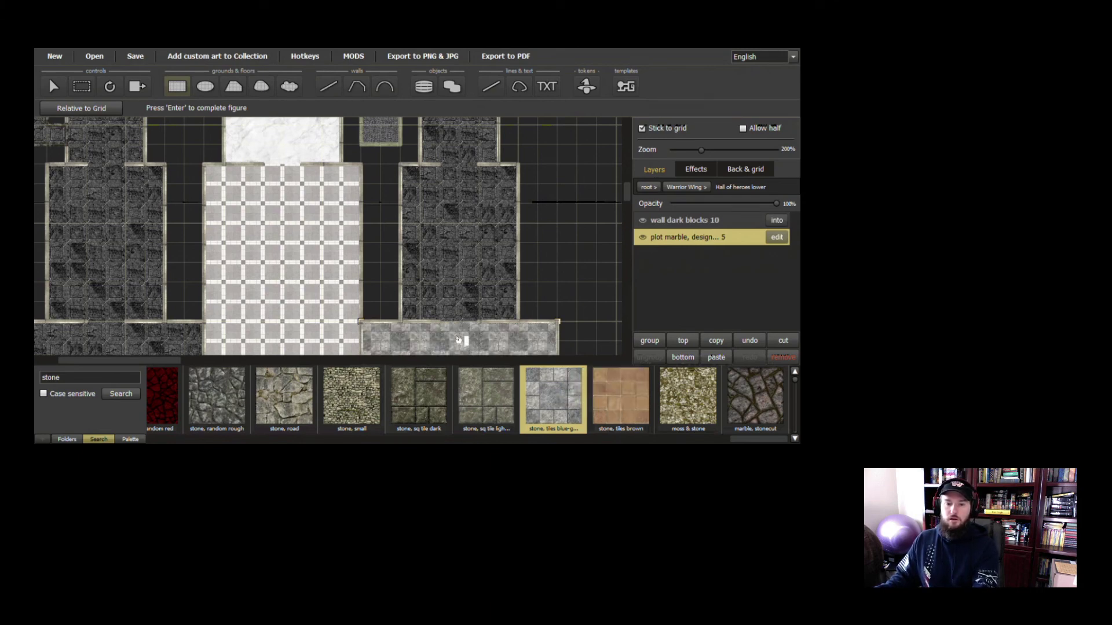
{"action": "left_click_drag", "start_coordinate": [457, 339], "coordinate": [466, 253]}
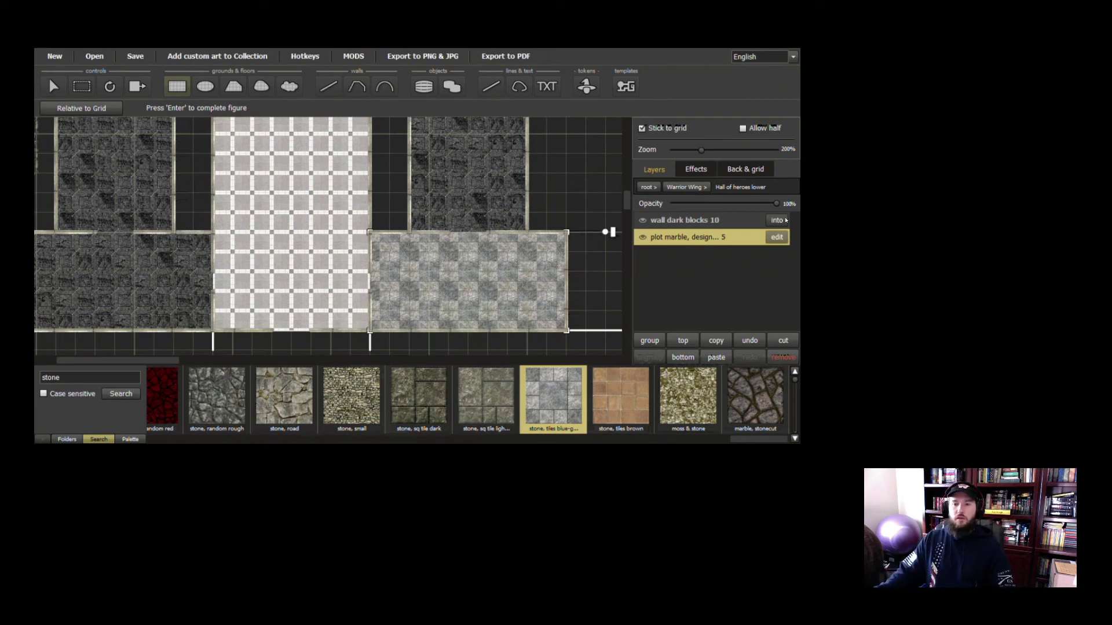
Reduce the lower hall floor's texture scale slightly and strengthen the grid lines for comparing its tiles with the grid squares
{"action": "left_click", "coordinate": [777, 237]}
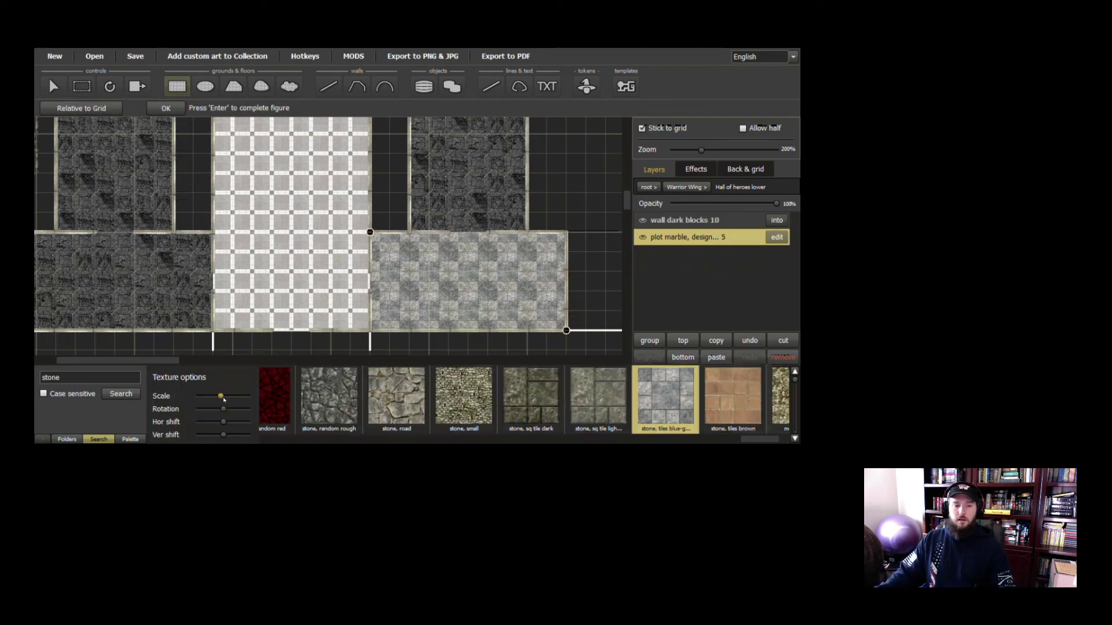
{"action": "left_click_drag", "start_coordinate": [221, 397], "coordinate": [217, 400]}
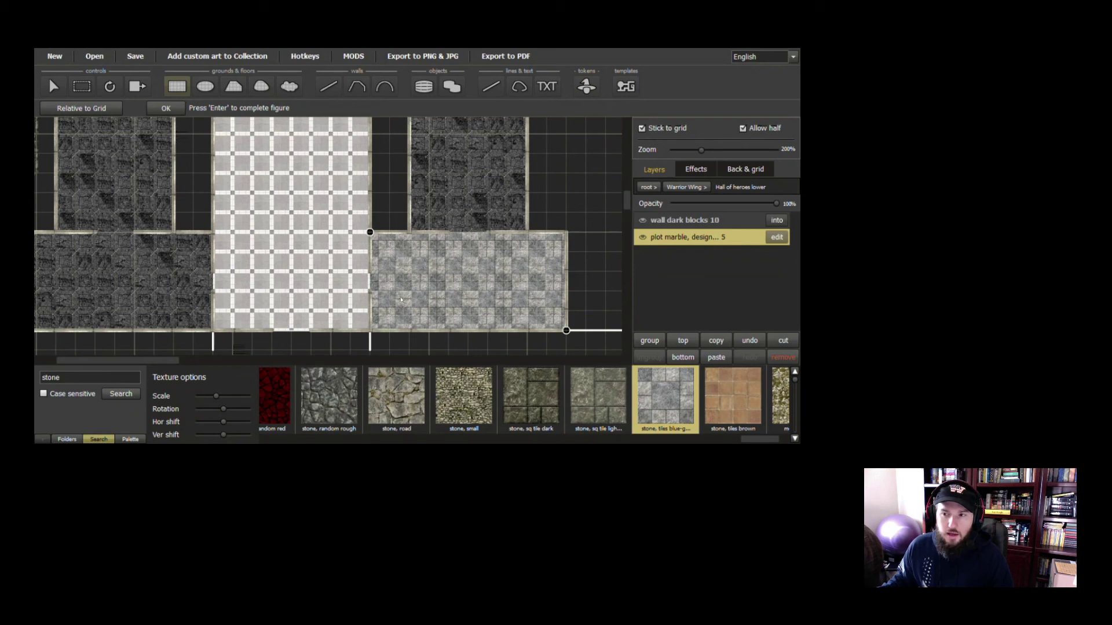
{"action": "left_click", "coordinate": [761, 172]}
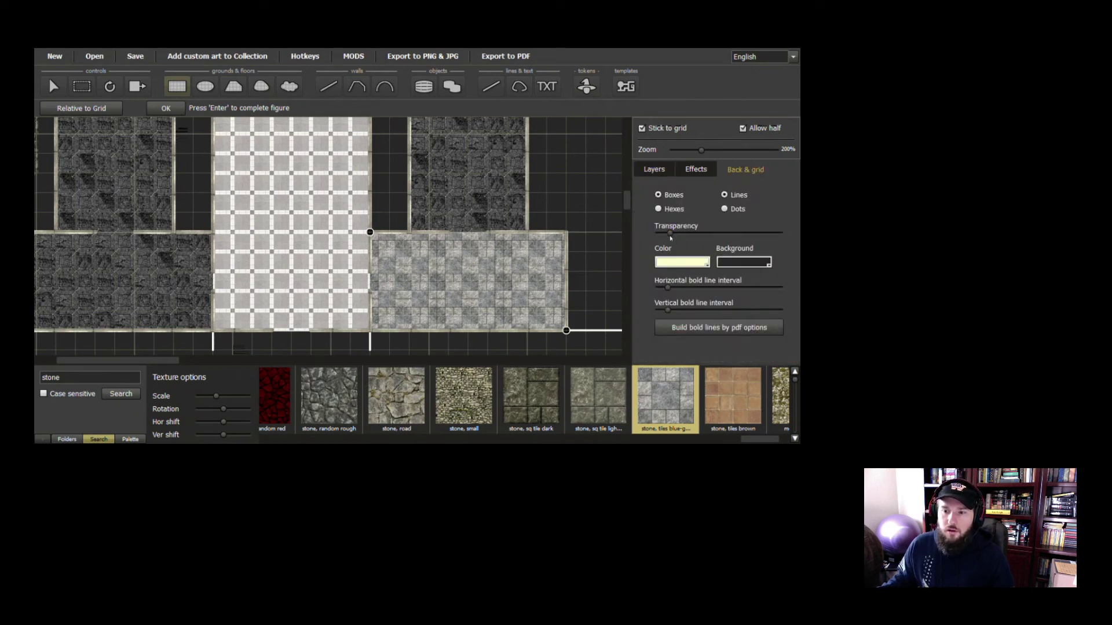
{"action": "left_click_drag", "start_coordinate": [670, 233], "coordinate": [715, 235]}
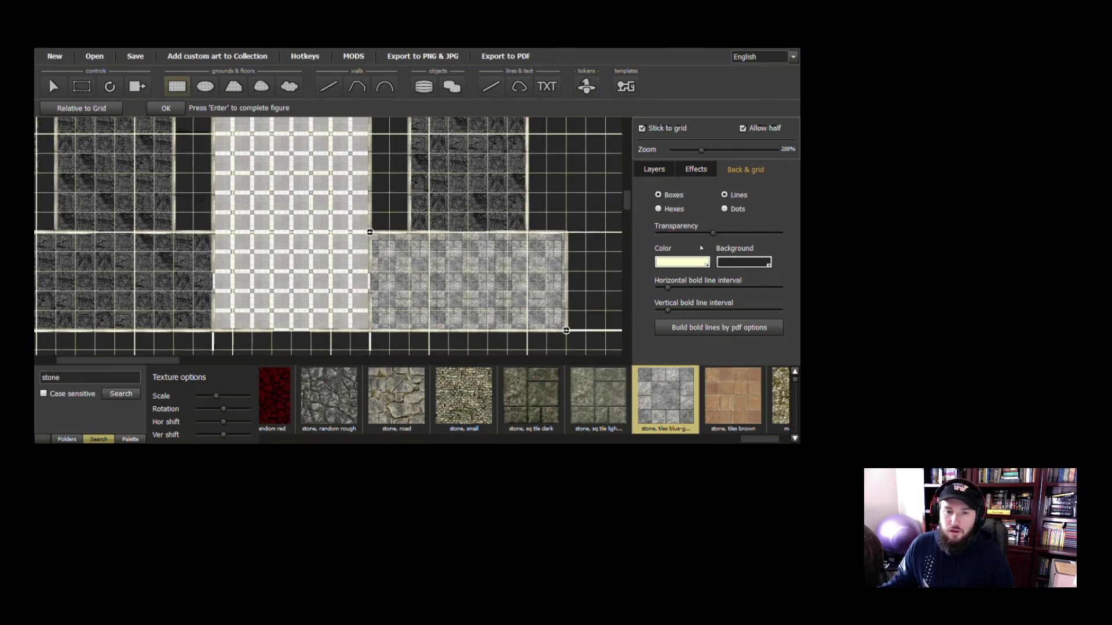
{"action": "left_click", "coordinate": [707, 266]}
{"action": "left_click", "coordinate": [707, 266]}
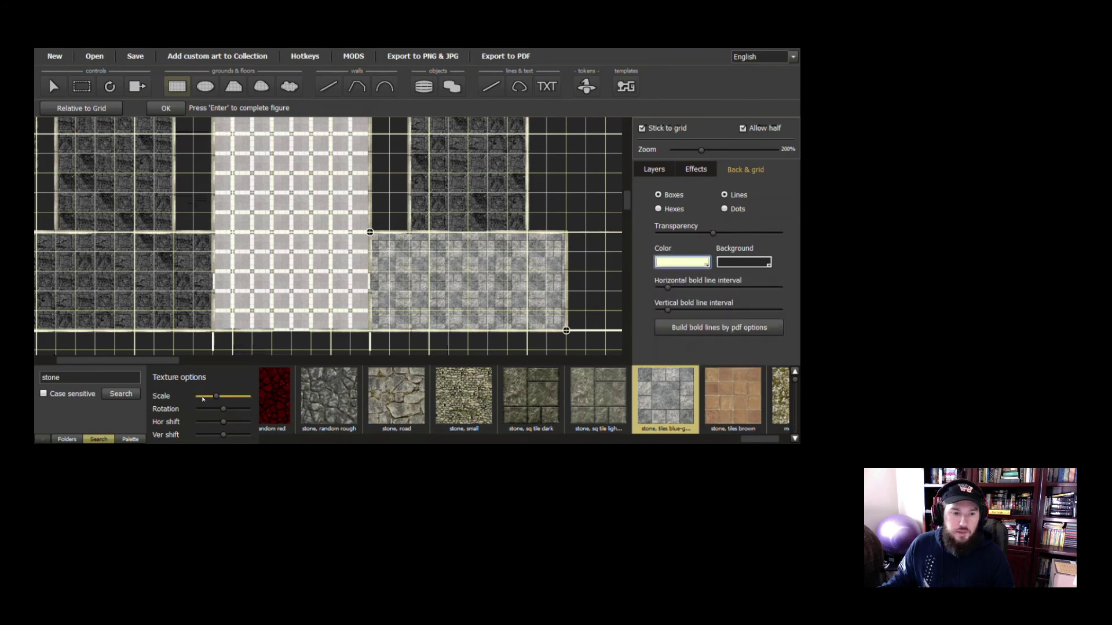
Set the lower hall floor's texture scale to about 50, nudge its vertical shift, and restore the faint grid lines
{"action": "left_click_drag", "start_coordinate": [216, 397], "coordinate": [206, 398]}
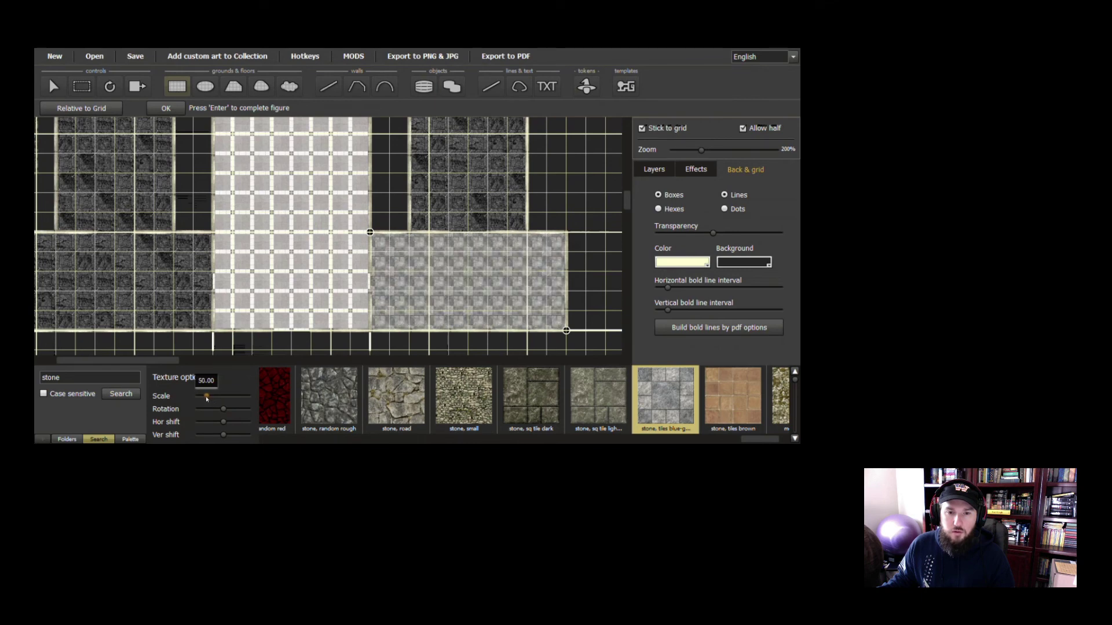
{"action": "left_click_drag", "start_coordinate": [207, 399], "coordinate": [205, 399]}
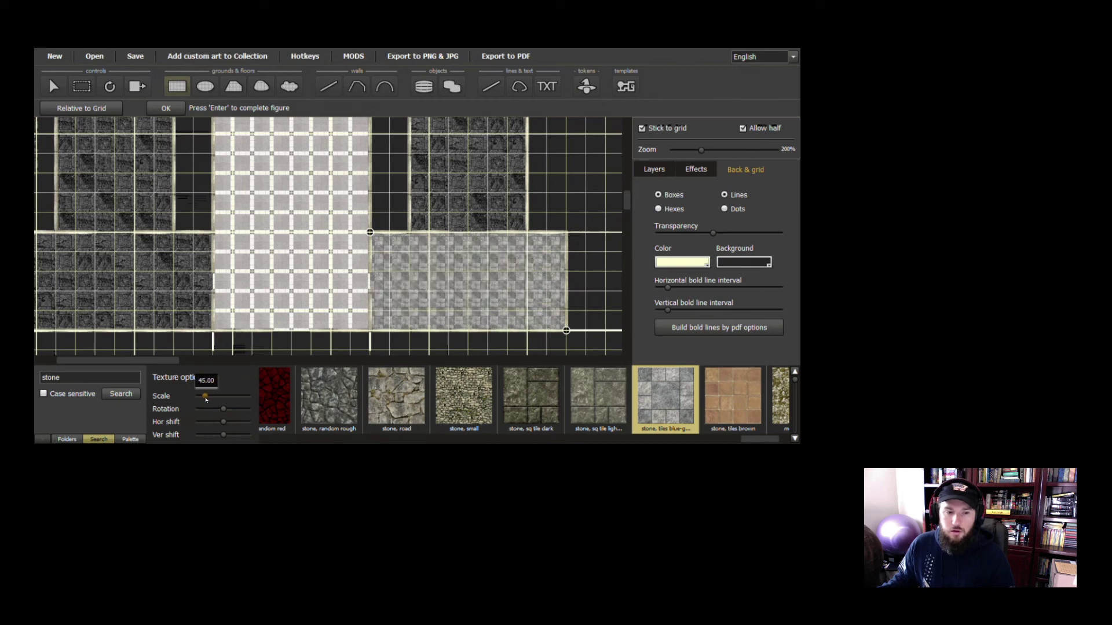
{"action": "left_click_drag", "start_coordinate": [206, 399], "coordinate": [225, 438]}
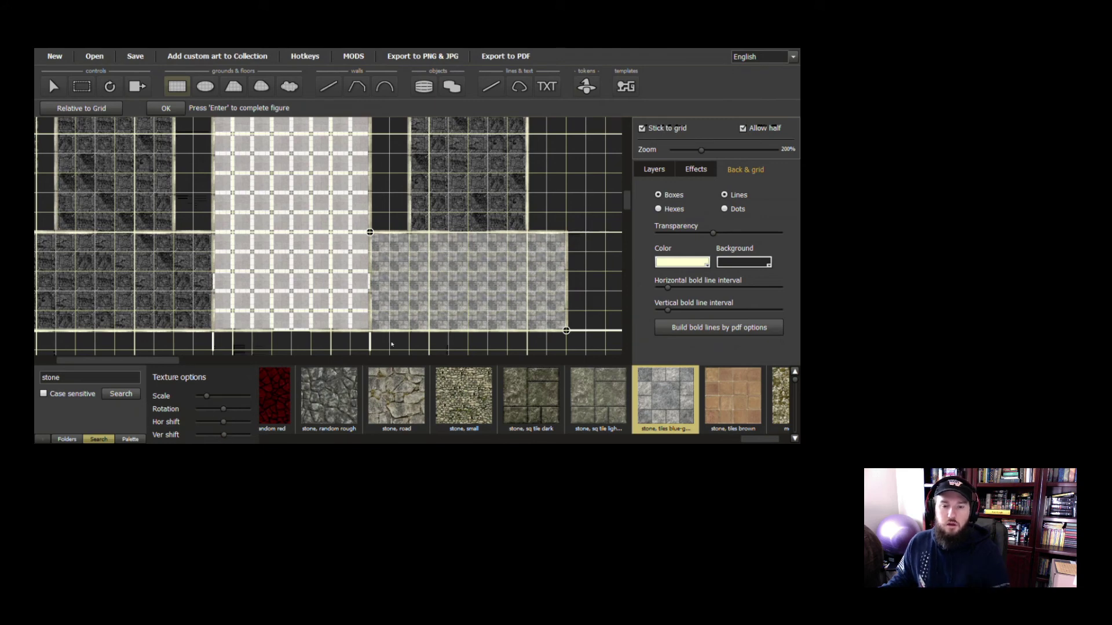
{"action": "left_click_drag", "start_coordinate": [715, 237], "coordinate": [674, 238]}
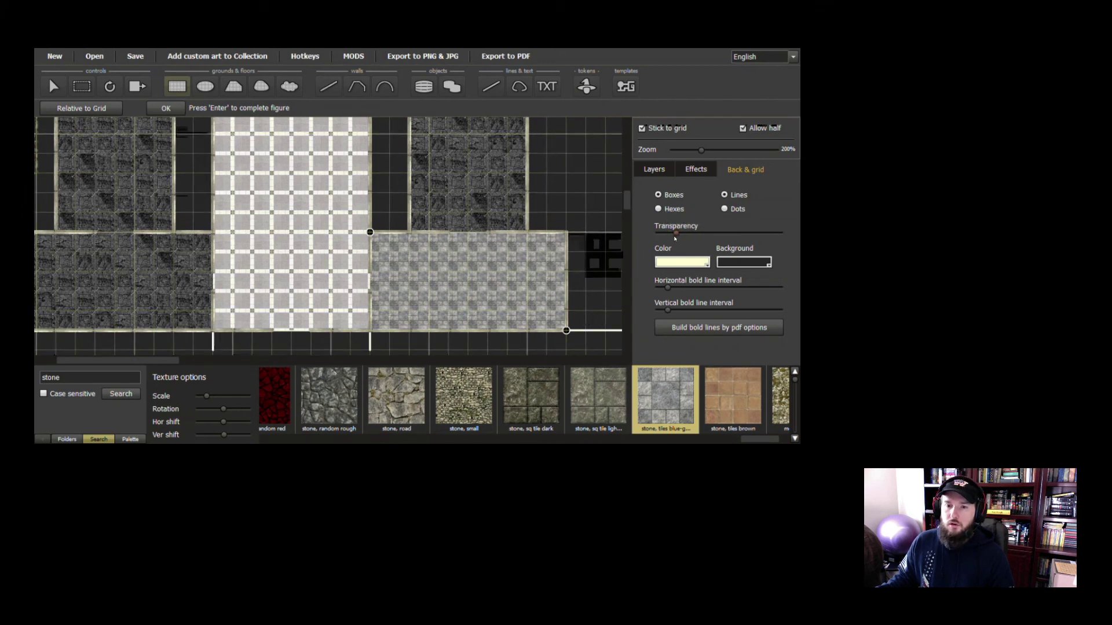
{"action": "left_click", "coordinate": [663, 170]}
{"action": "key", "text": "Return"}
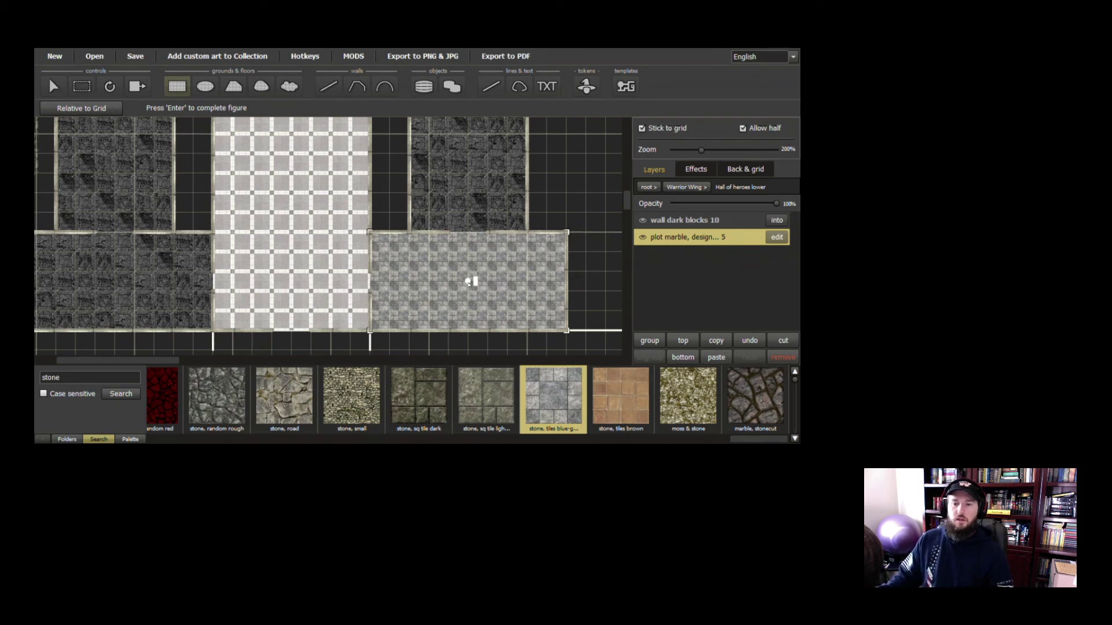
Fill the Hall of heroes Upper floor plot in the Warrior Wing with the same "stone, tiles blue-g..." texture
{"action": "left_click", "coordinate": [777, 237]}
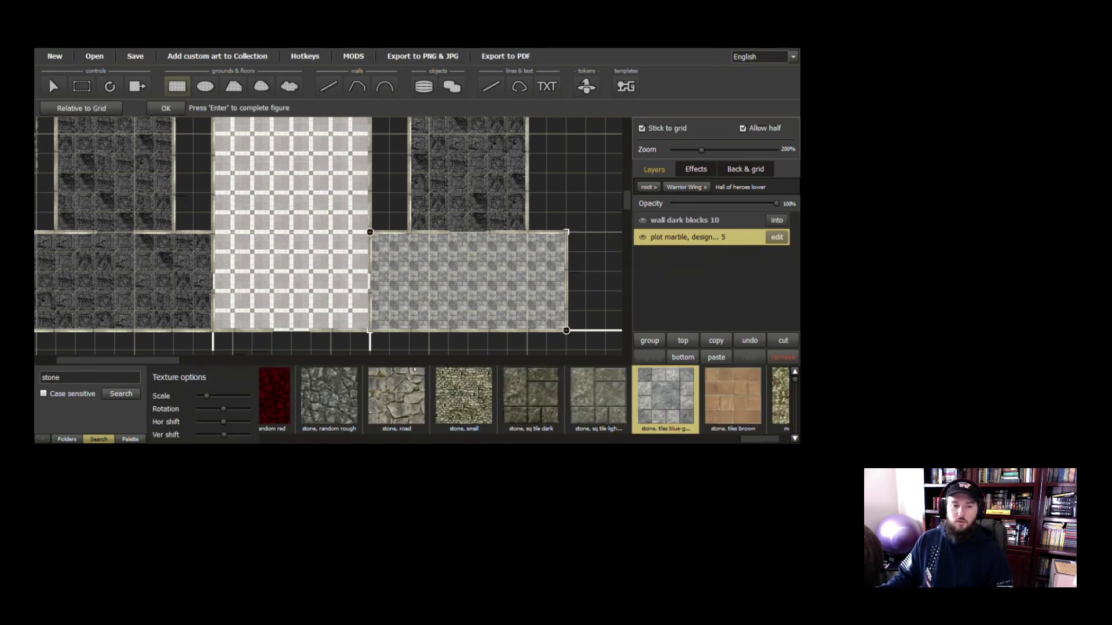
{"action": "mouse_move", "coordinate": [206, 397]}
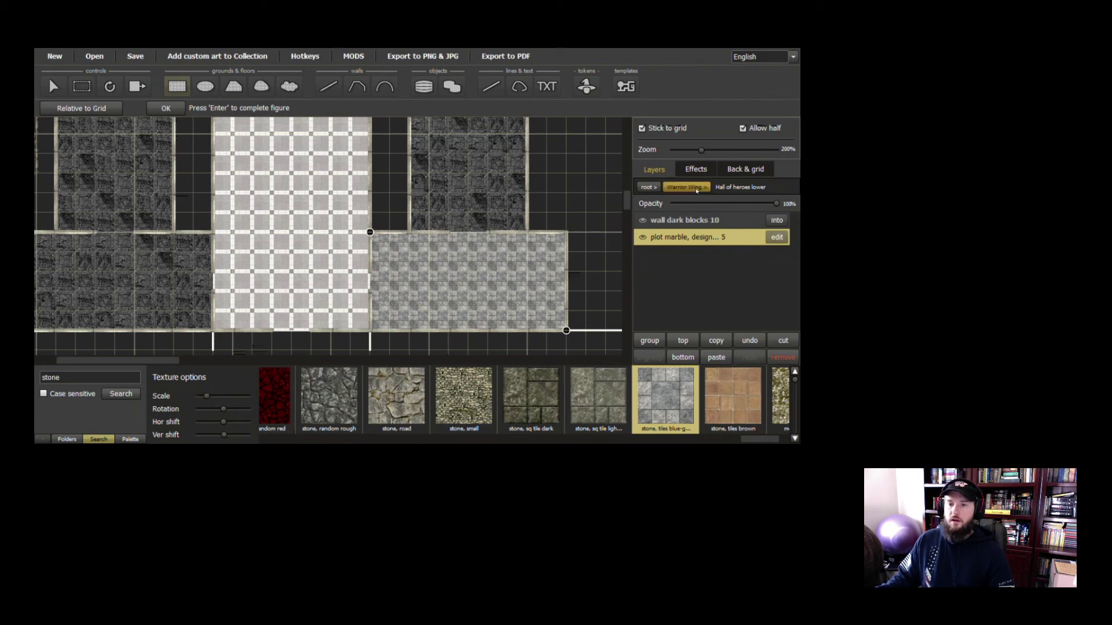
{"action": "left_click", "coordinate": [686, 187]}
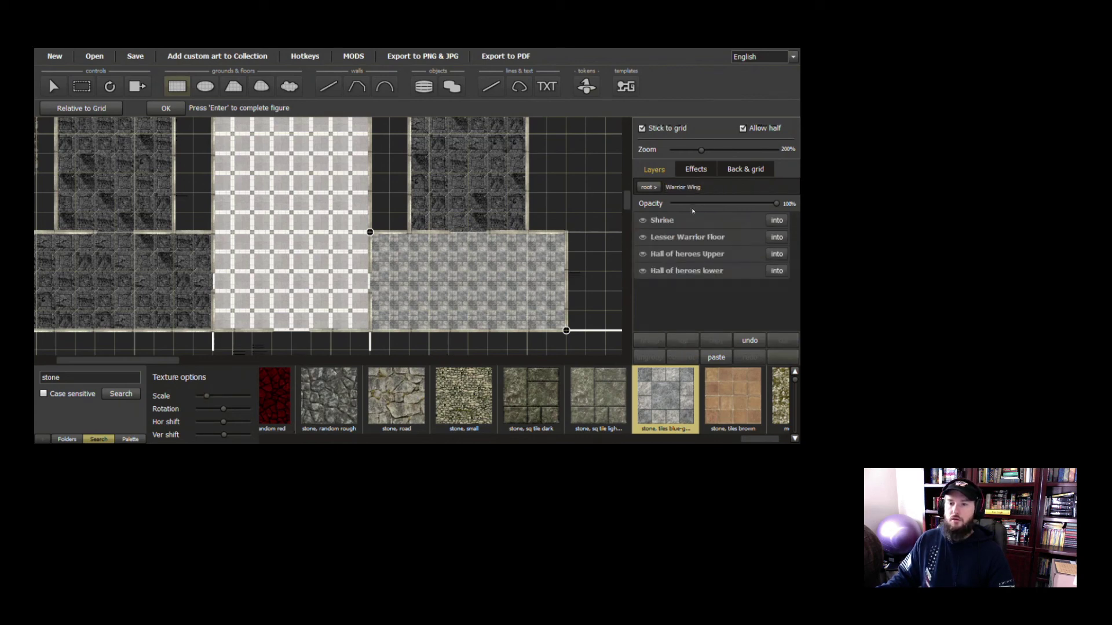
{"action": "left_click", "coordinate": [775, 254]}
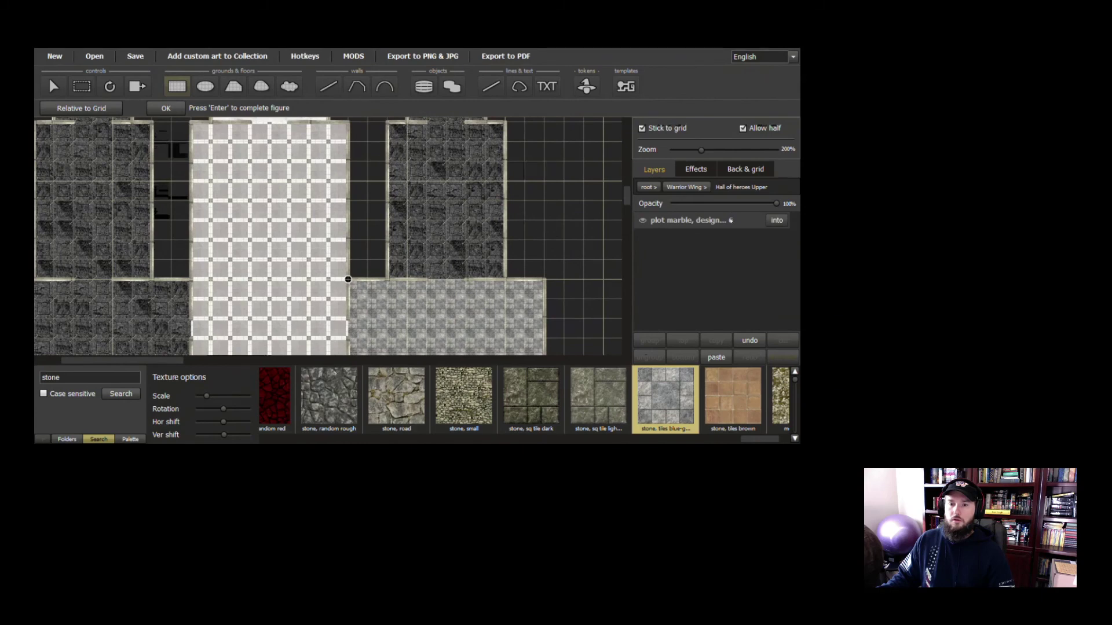
{"action": "left_click", "coordinate": [776, 220]}
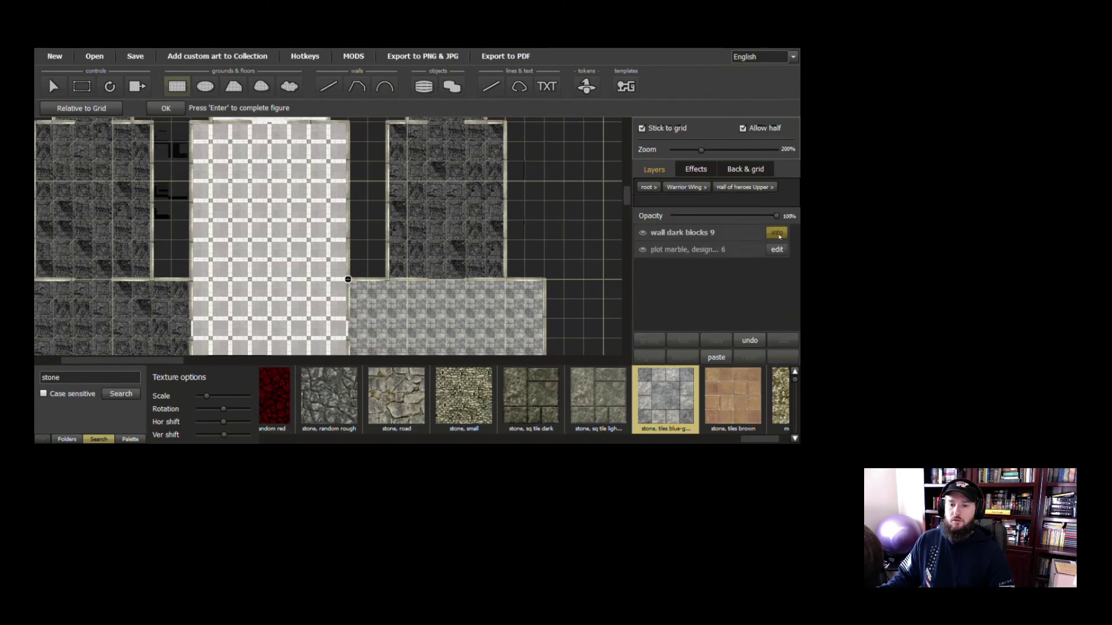
{"action": "left_click", "coordinate": [688, 249]}
{"action": "right_click", "coordinate": [667, 404]}
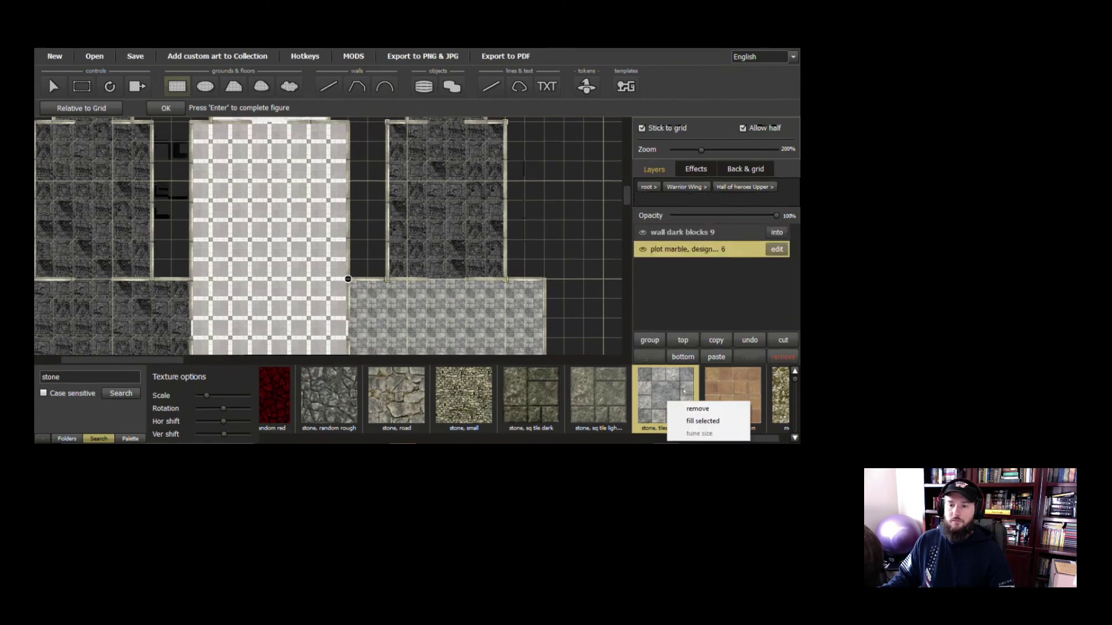
{"action": "left_click", "coordinate": [701, 411]}
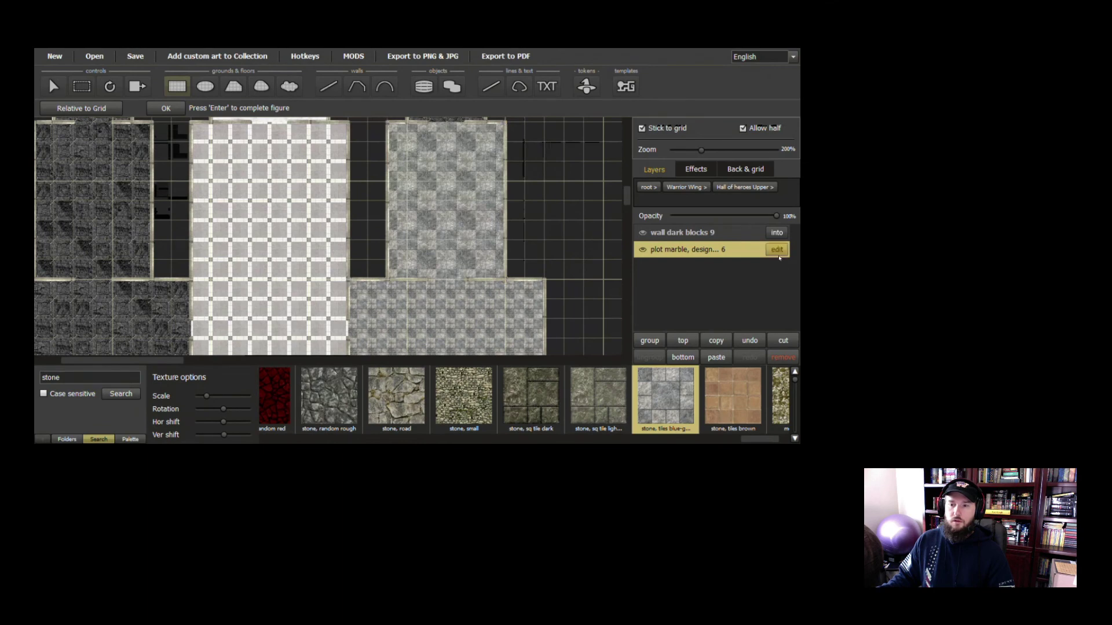
Reduce the upper hall floor's texture scale to match the lower hall and adjust its vertical shift
{"action": "left_click", "coordinate": [222, 397]}
{"action": "mouse_move", "coordinate": [224, 399]}
{"action": "left_mouse_down"}
{"action": "mouse_move", "coordinate": [199, 398]}
{"action": "mouse_move", "coordinate": [208, 399]}
{"action": "left_mouse_up"}
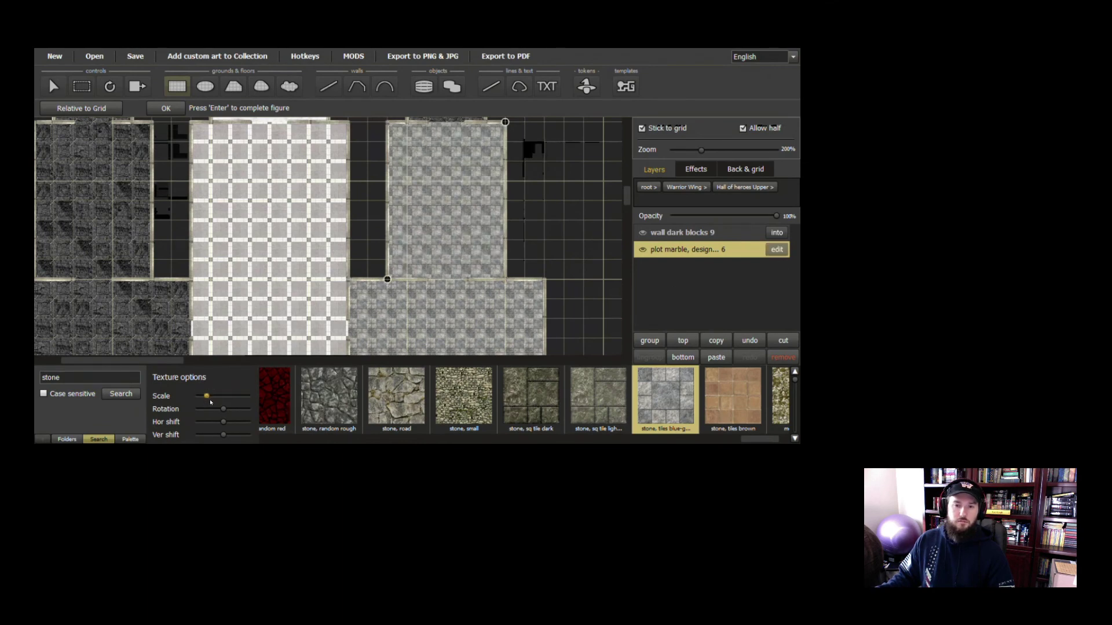
{"action": "mouse_move", "coordinate": [224, 423]}
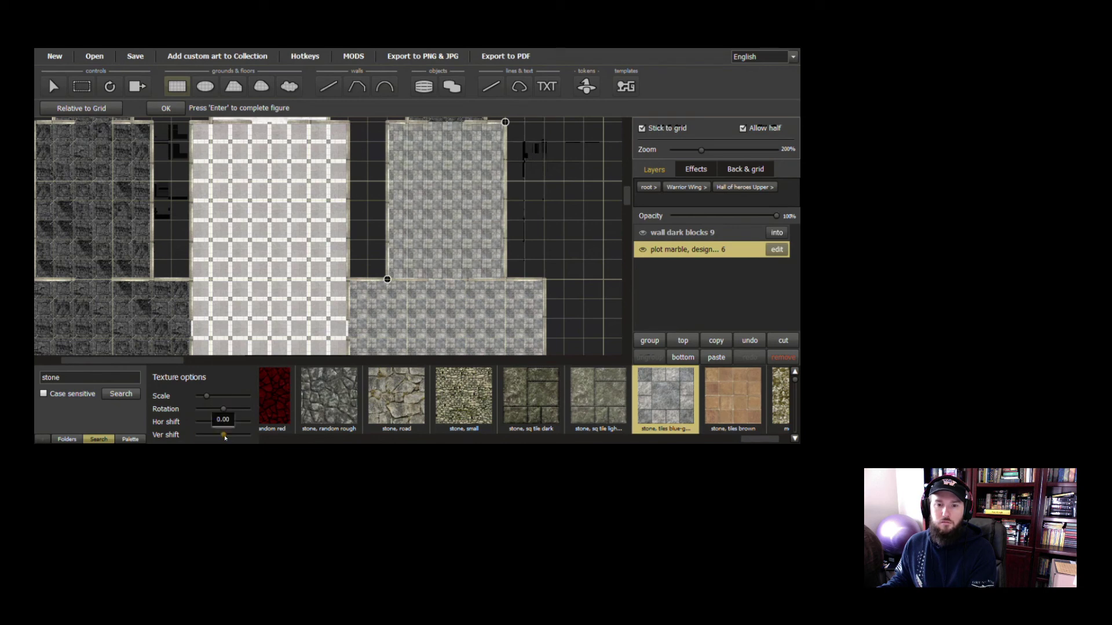
{"action": "left_click", "coordinate": [225, 437]}
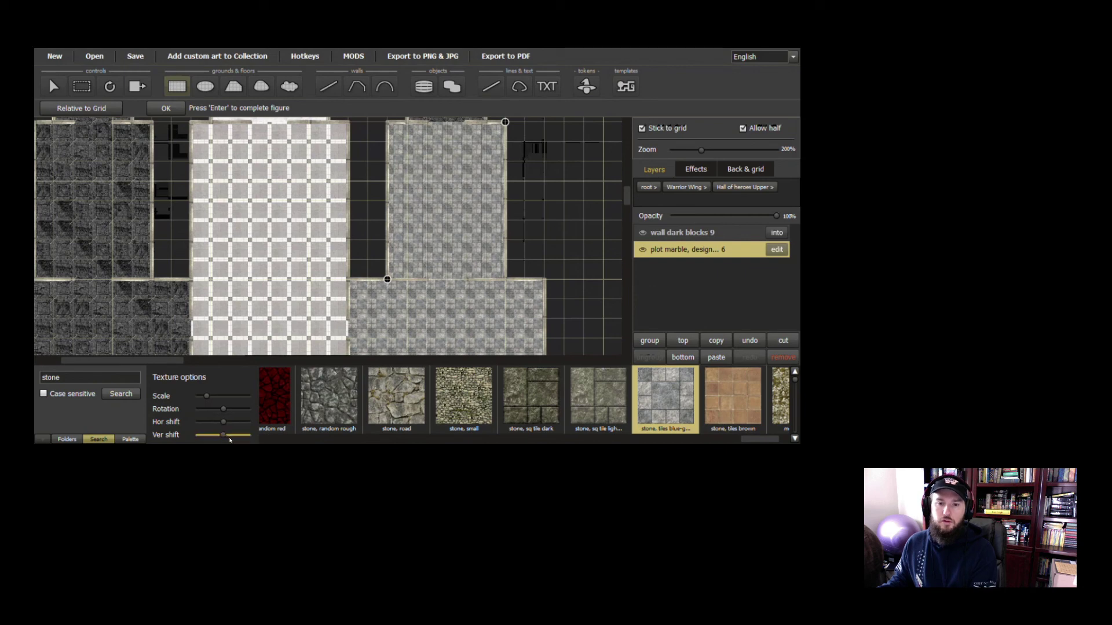
{"action": "left_click_drag", "start_coordinate": [223, 436], "coordinate": [224, 438]}
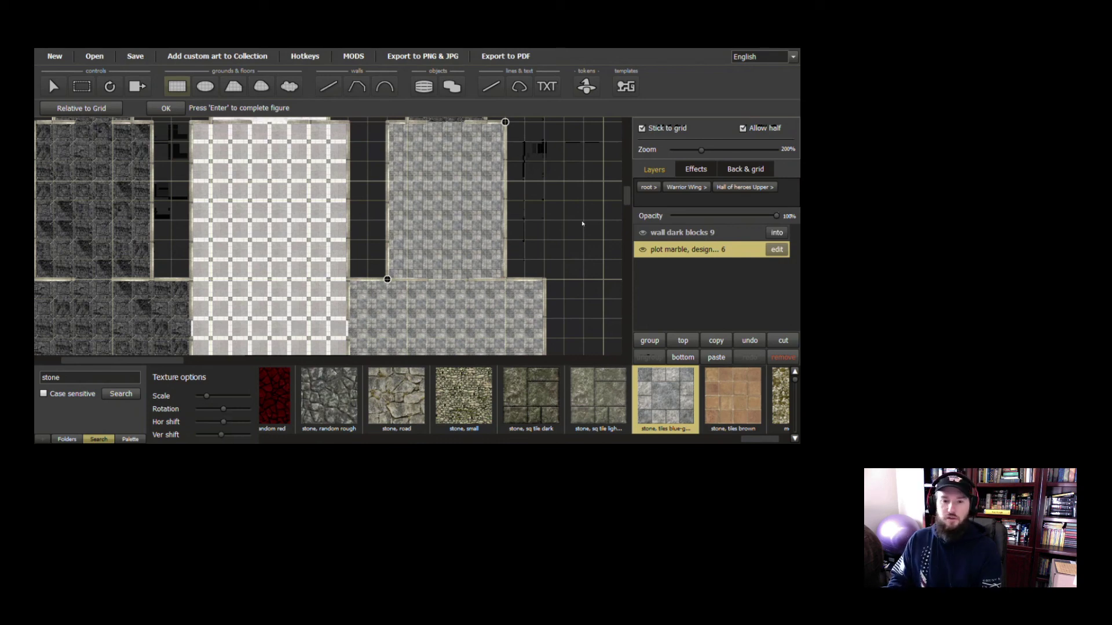
{"action": "key", "text": "Return"}
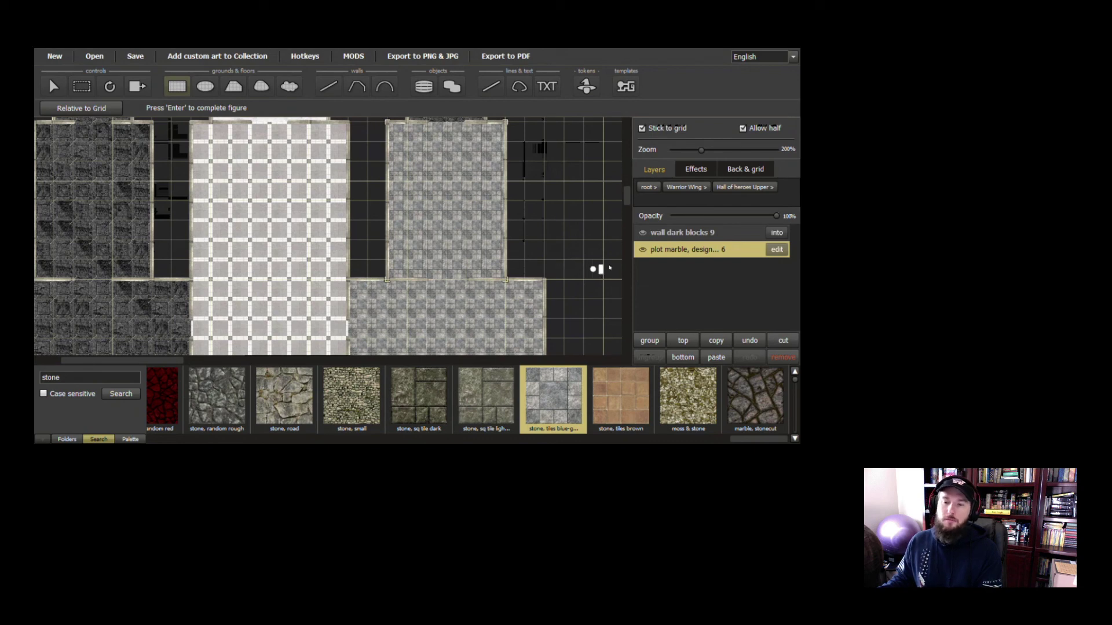
Fine-tune the upper hall floor's texture shift so its tiles line up with the lower hall at the doorway
{"action": "left_click", "coordinate": [776, 250]}
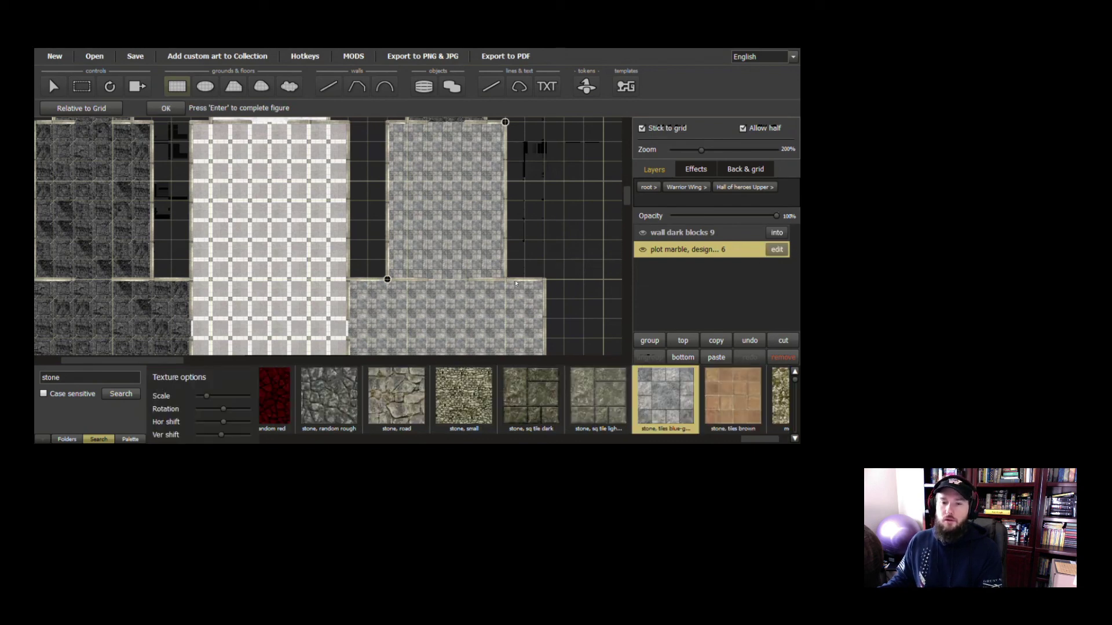
{"action": "scroll", "coordinate": [447, 287], "scroll_direction": "up", "scroll_amount": 1}
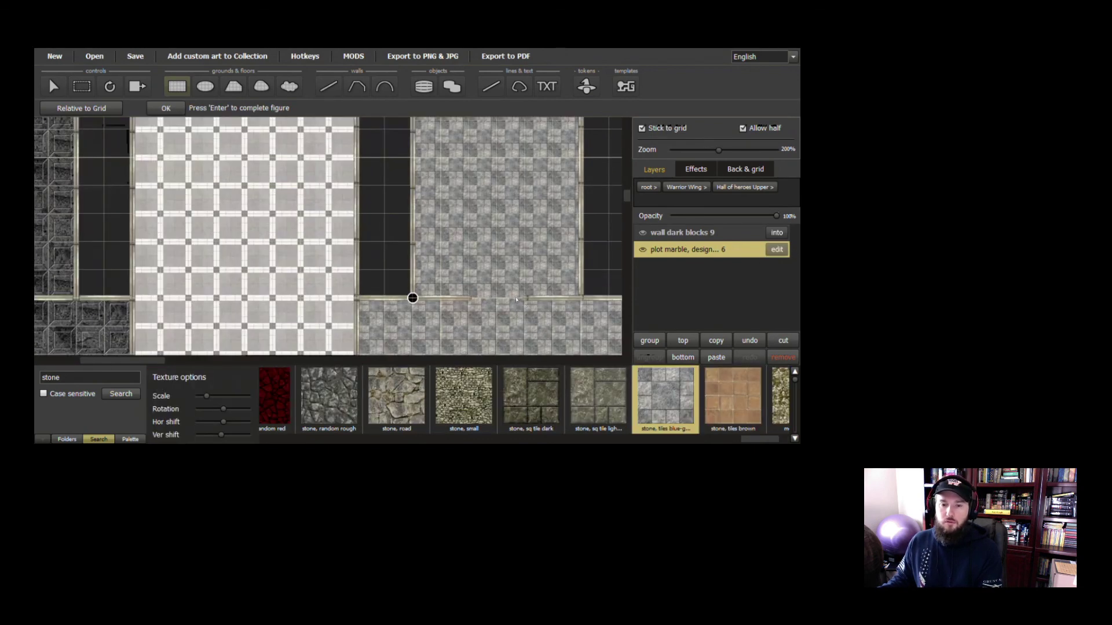
{"action": "scroll", "coordinate": [516, 299], "scroll_direction": "up", "scroll_amount": 2}
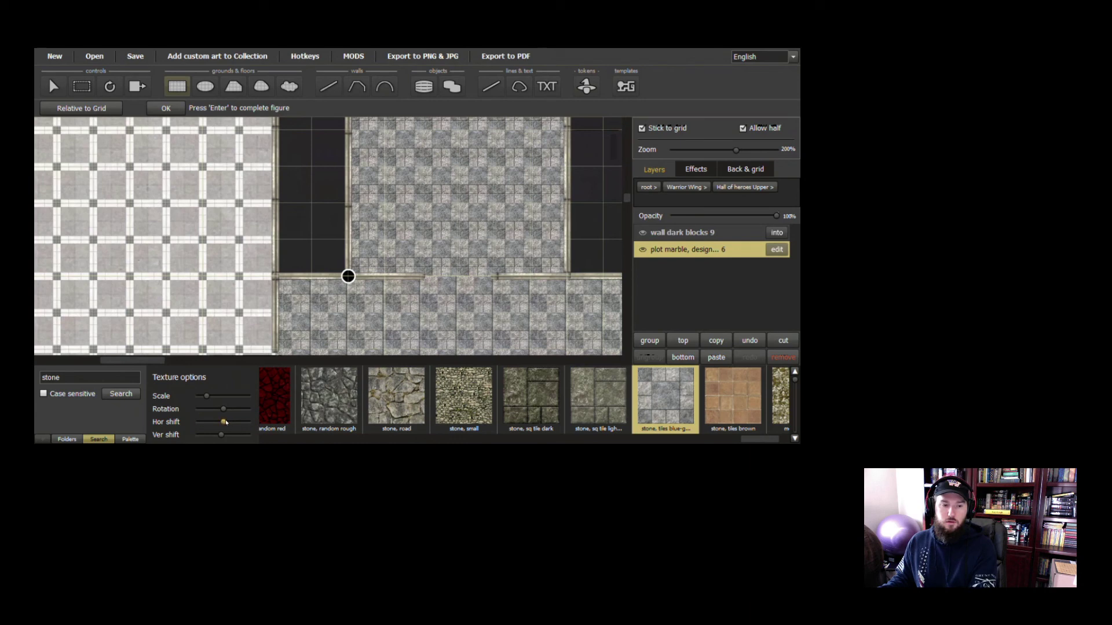
{"action": "mouse_move", "coordinate": [224, 425]}
{"action": "scroll", "coordinate": [224, 425], "scroll_direction": "down", "scroll_amount": 3}
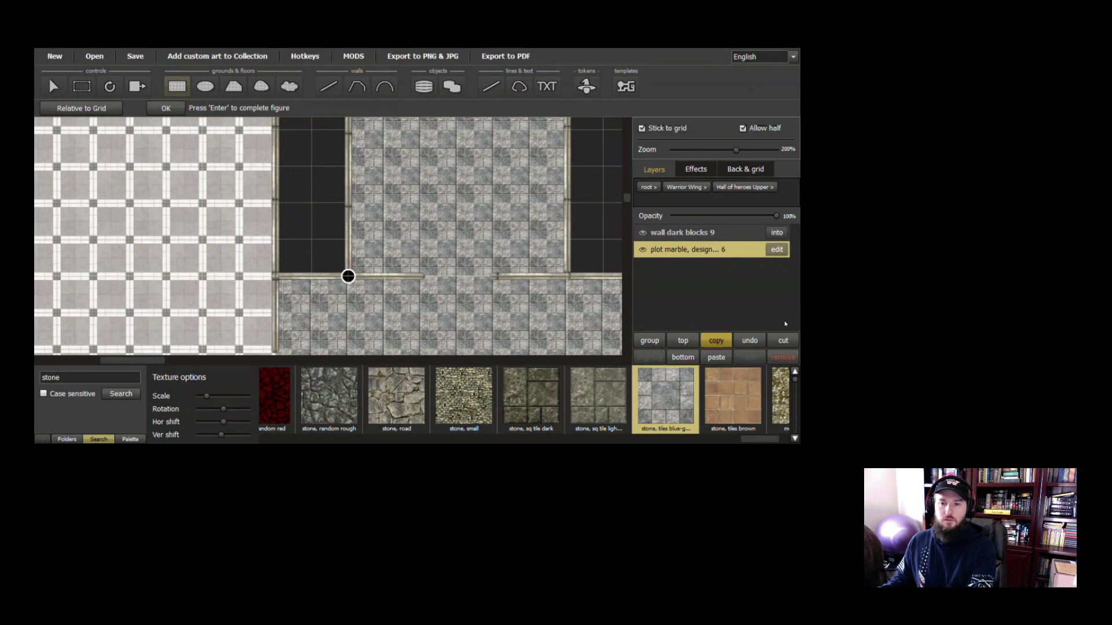
{"action": "scroll", "coordinate": [411, 392], "scroll_direction": "down", "scroll_amount": 2}
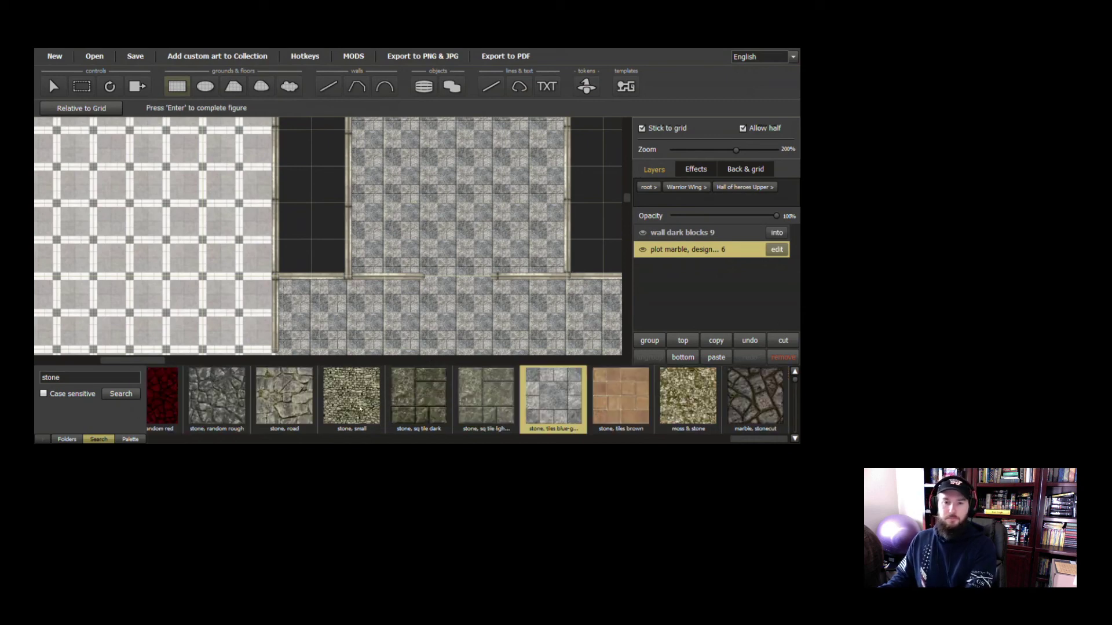
Fill the Shrine floor plot in the Warrior Wing with the "stone, tiles blue-g..." texture
{"action": "scroll", "coordinate": [457, 223], "scroll_direction": "up", "scroll_amount": 5}
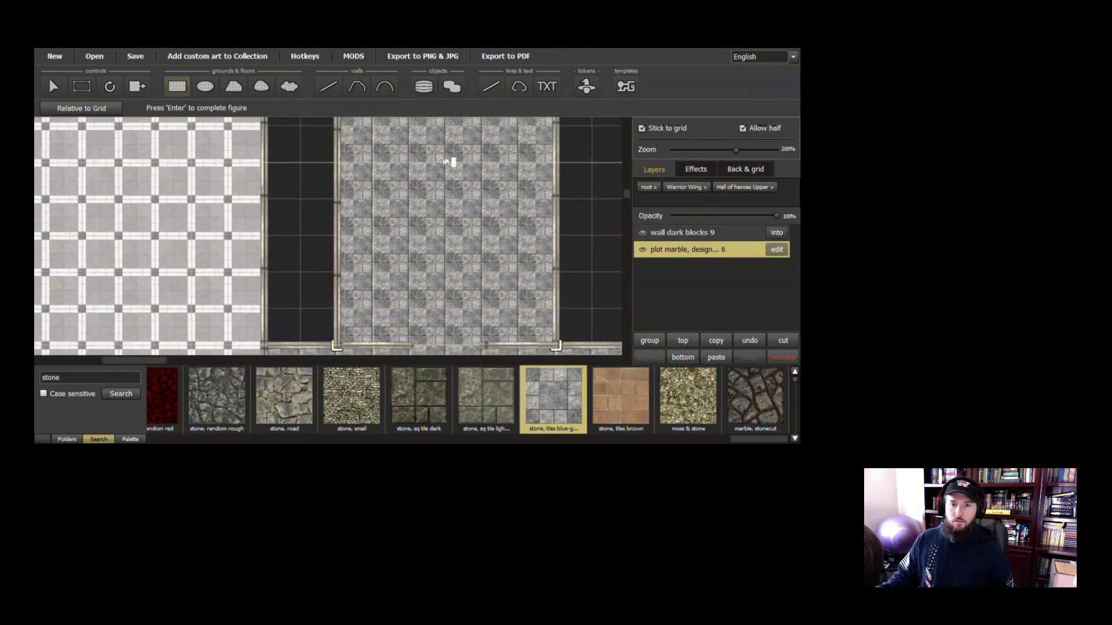
{"action": "scroll", "coordinate": [447, 209], "scroll_direction": "up", "scroll_amount": 4}
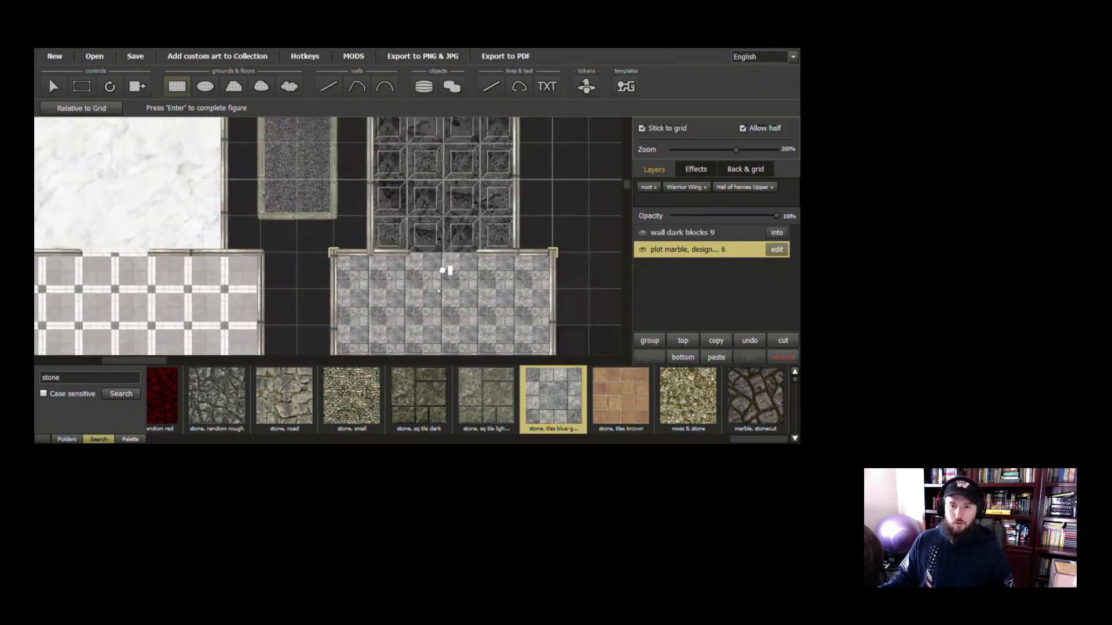
{"action": "left_click", "coordinate": [682, 189]}
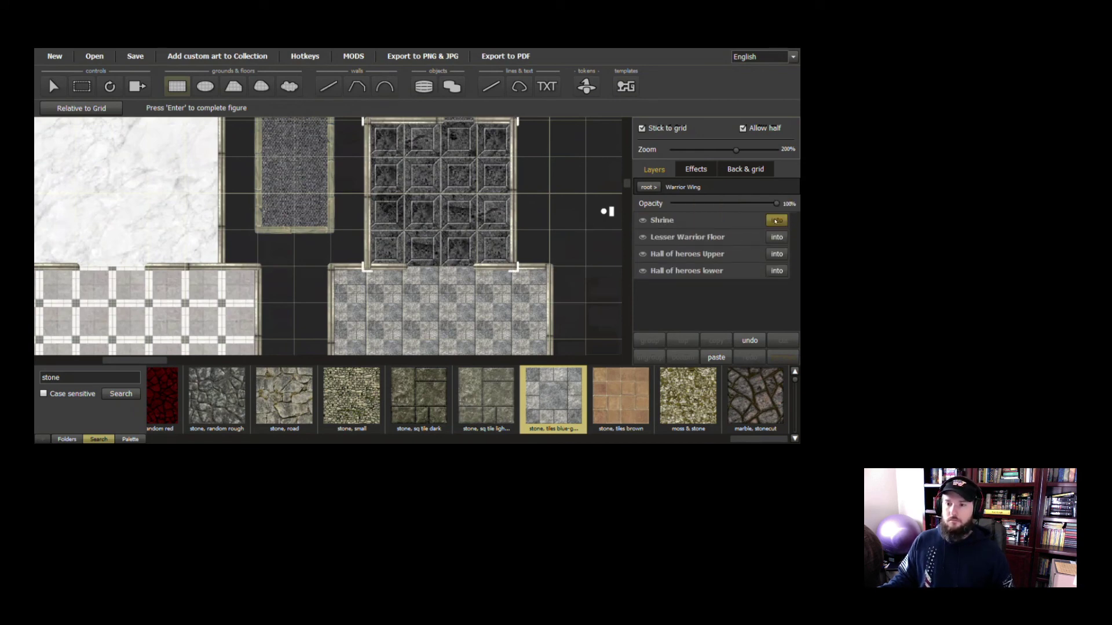
{"action": "left_click", "coordinate": [780, 222]}
{"action": "left_click", "coordinate": [779, 222]}
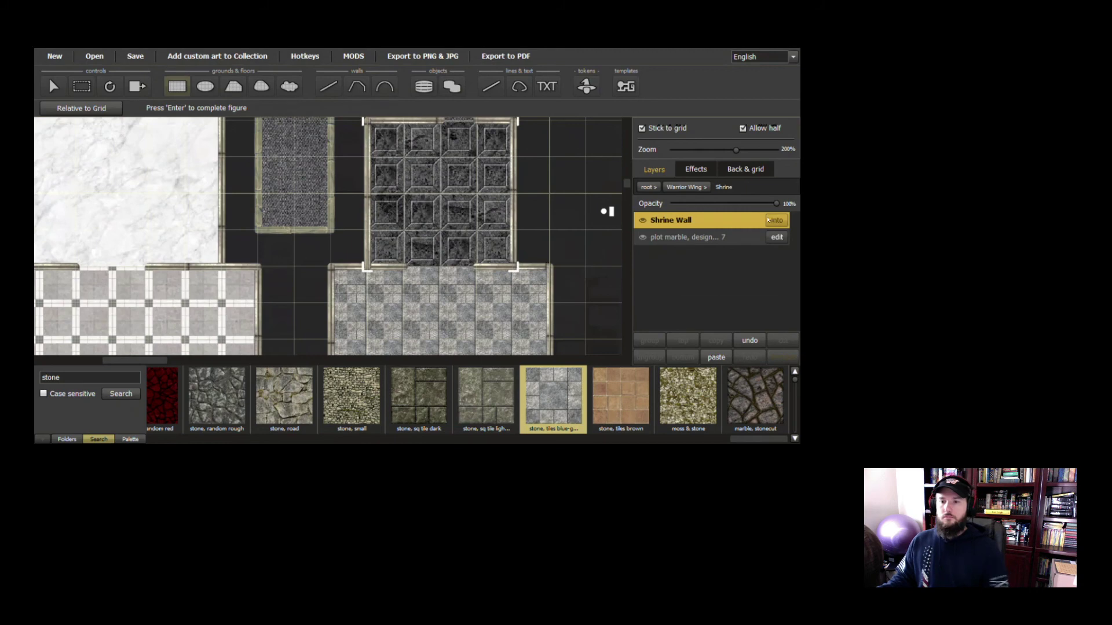
{"action": "left_click", "coordinate": [706, 239]}
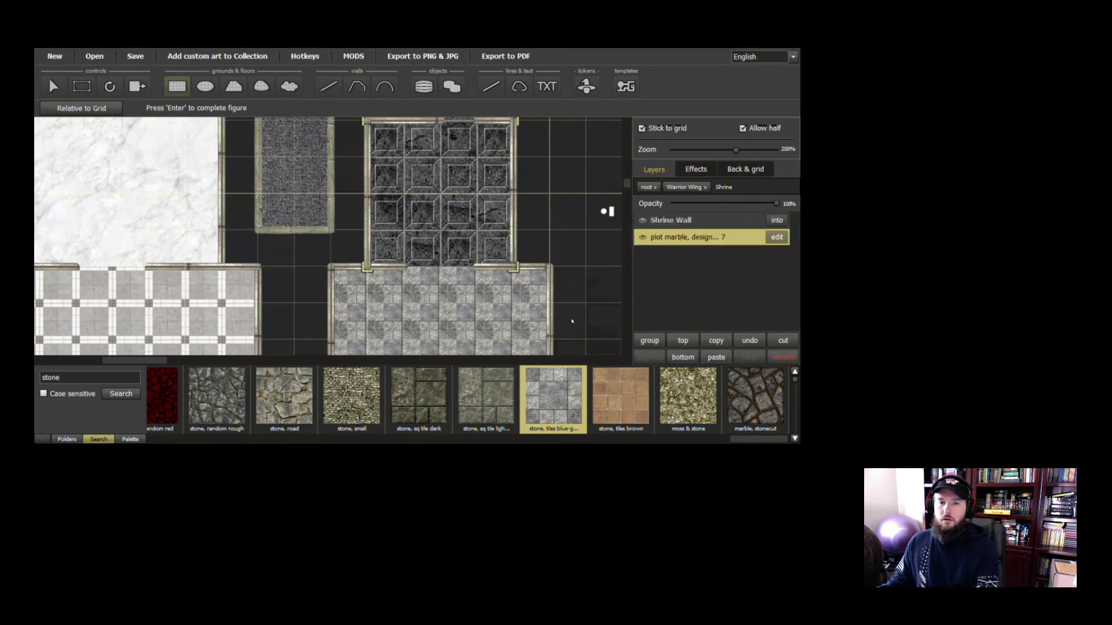
{"action": "right_click", "coordinate": [557, 404]}
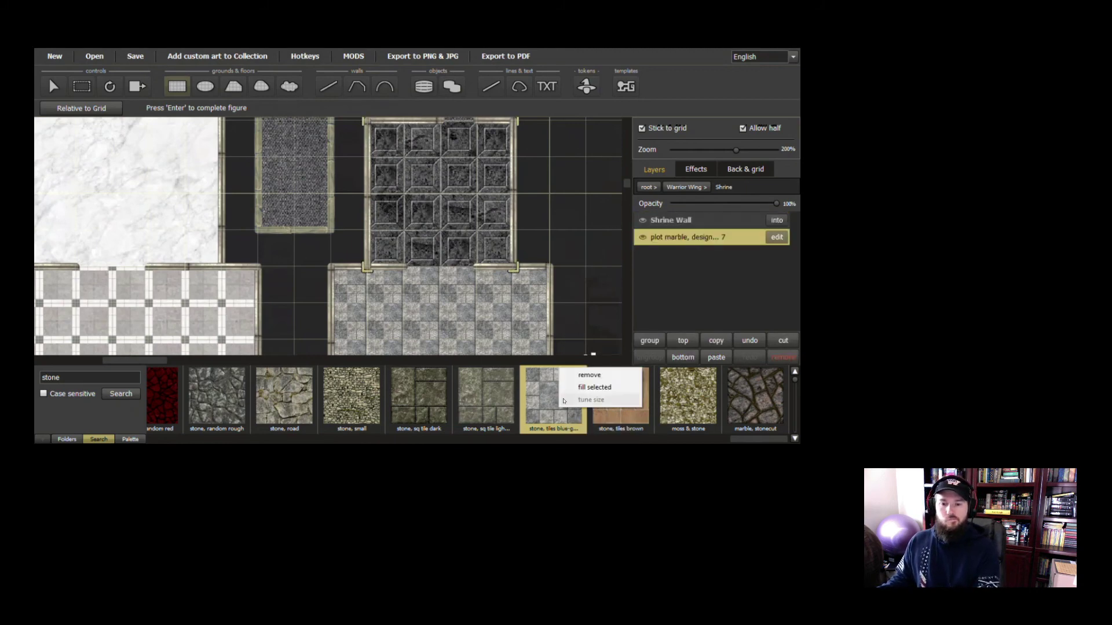
{"action": "left_click", "coordinate": [579, 384]}
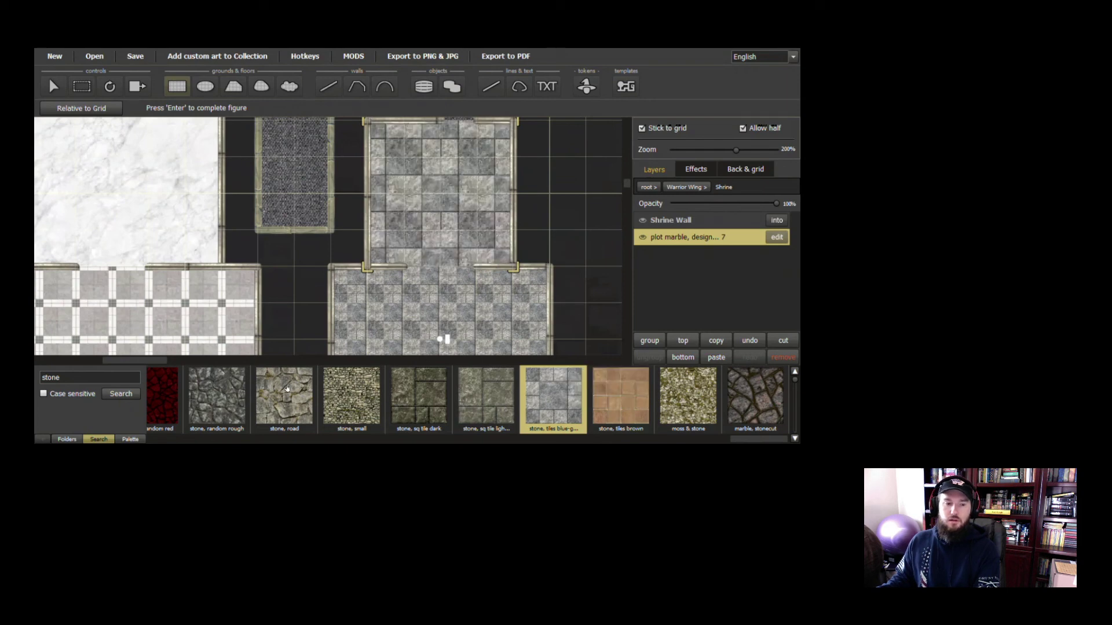
Reduce the Shrine floor's texture scale to match the upper hall and nudge its horizontal shift to line up the tiles
{"action": "left_click", "coordinate": [776, 237]}
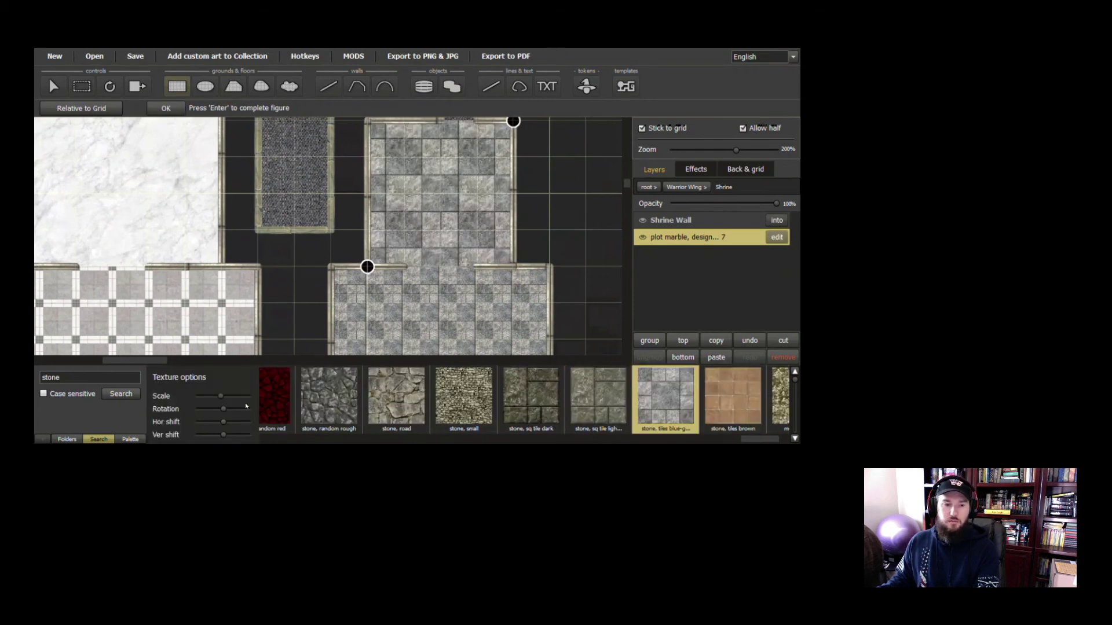
{"action": "left_click_drag", "start_coordinate": [221, 398], "coordinate": [207, 397]}
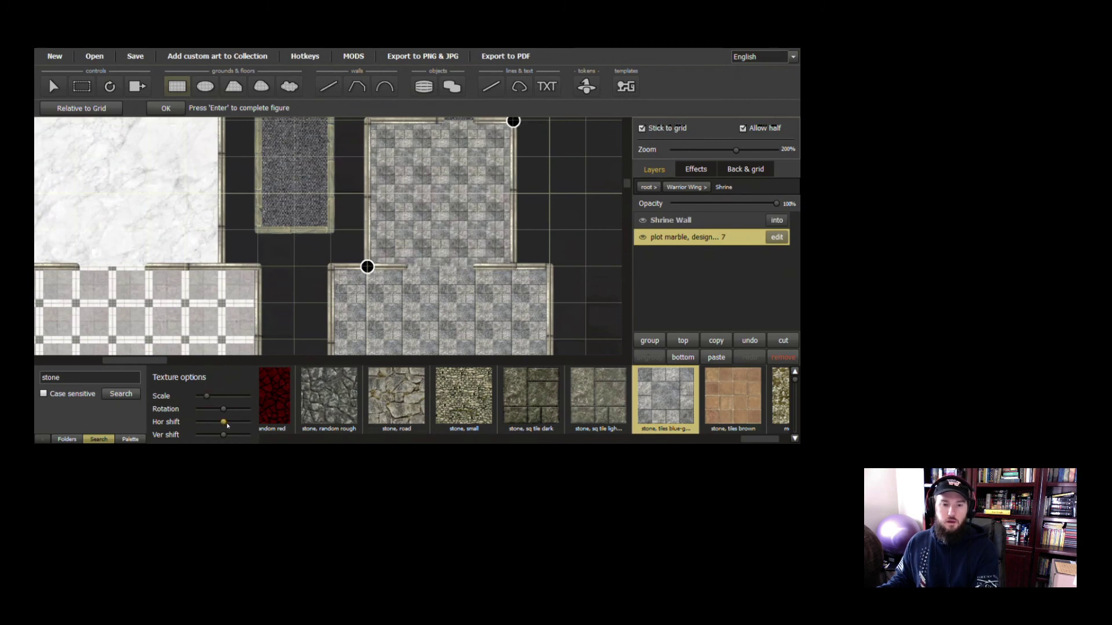
{"action": "mouse_move", "coordinate": [223, 422]}
{"action": "left_mouse_down"}
{"action": "mouse_move", "coordinate": [224, 439]}
{"action": "mouse_move", "coordinate": [223, 422]}
{"action": "left_mouse_up"}
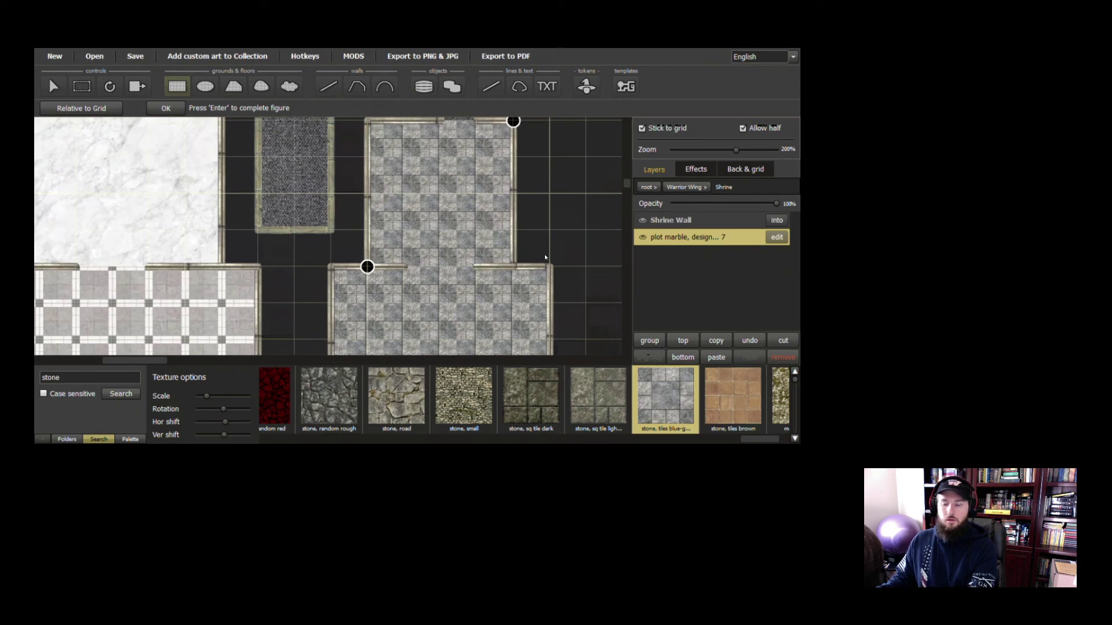
{"action": "key", "text": "Return"}
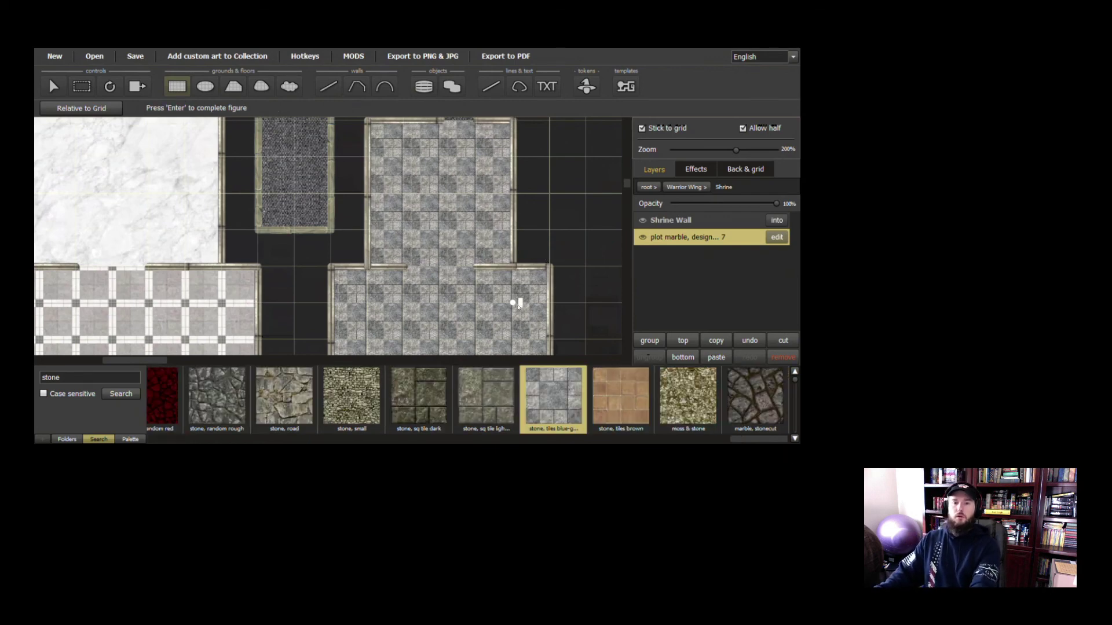
Go into the Lesser Warrior Floor group of the Warrior Wing and select its floor plot
{"action": "left_click_drag", "start_coordinate": [516, 302], "coordinate": [428, 146]}
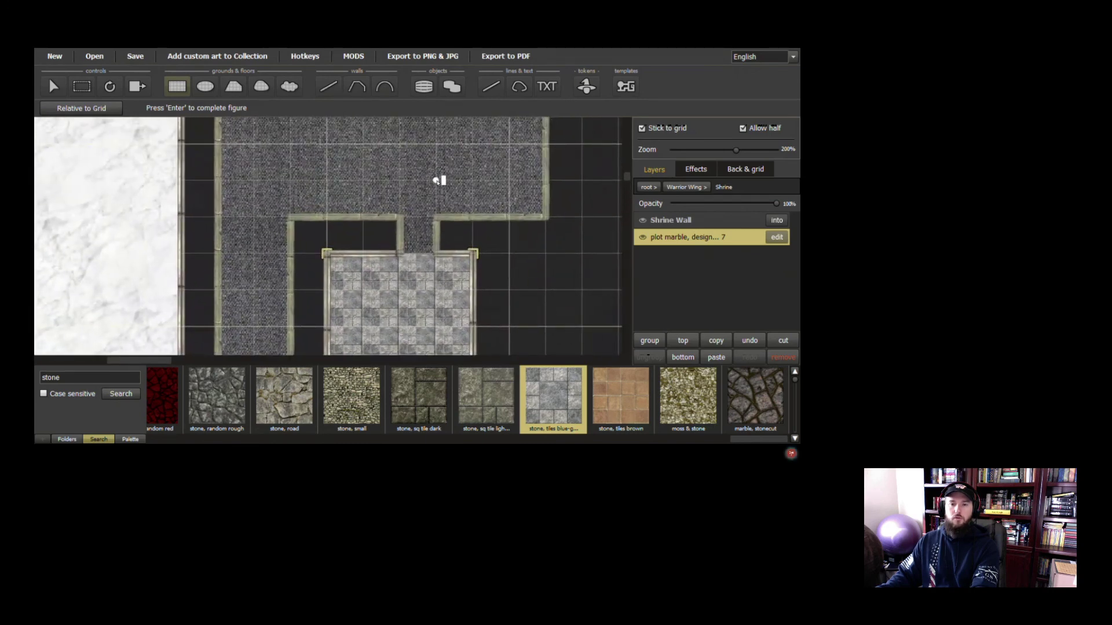
{"action": "scroll", "coordinate": [437, 181], "scroll_direction": "down", "scroll_amount": 1}
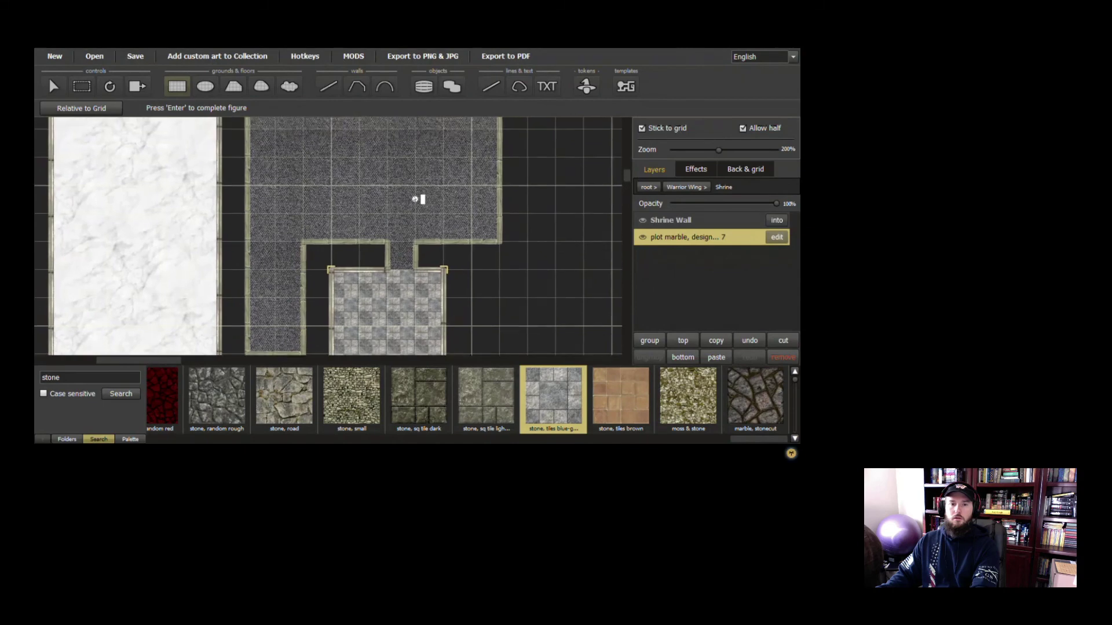
{"action": "left_click", "coordinate": [684, 189]}
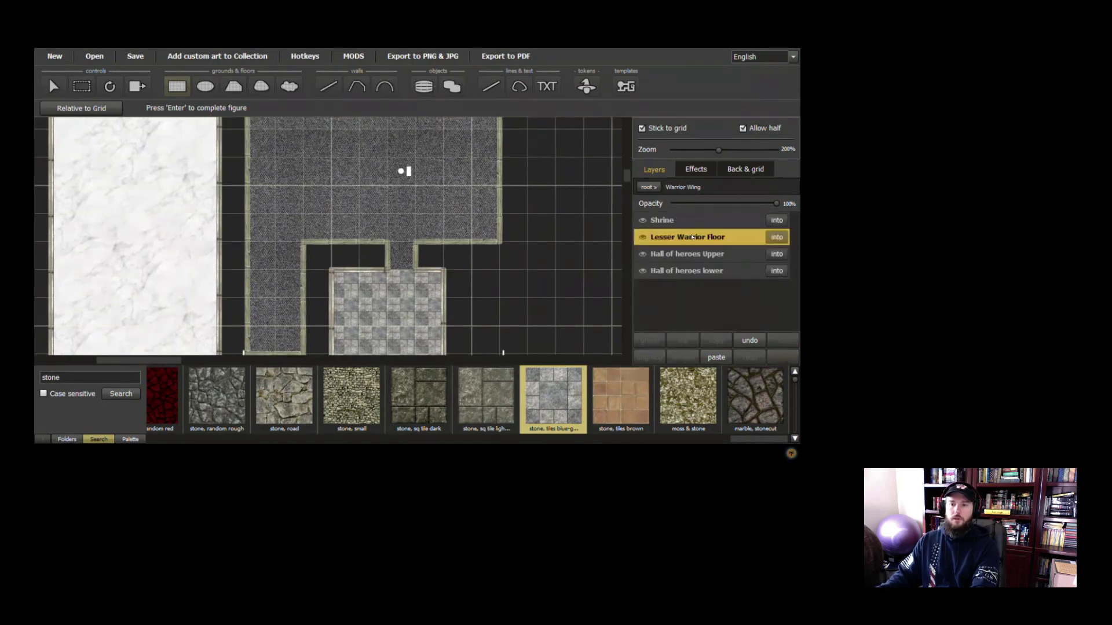
{"action": "left_click", "coordinate": [776, 238]}
{"action": "left_click", "coordinate": [777, 238]}
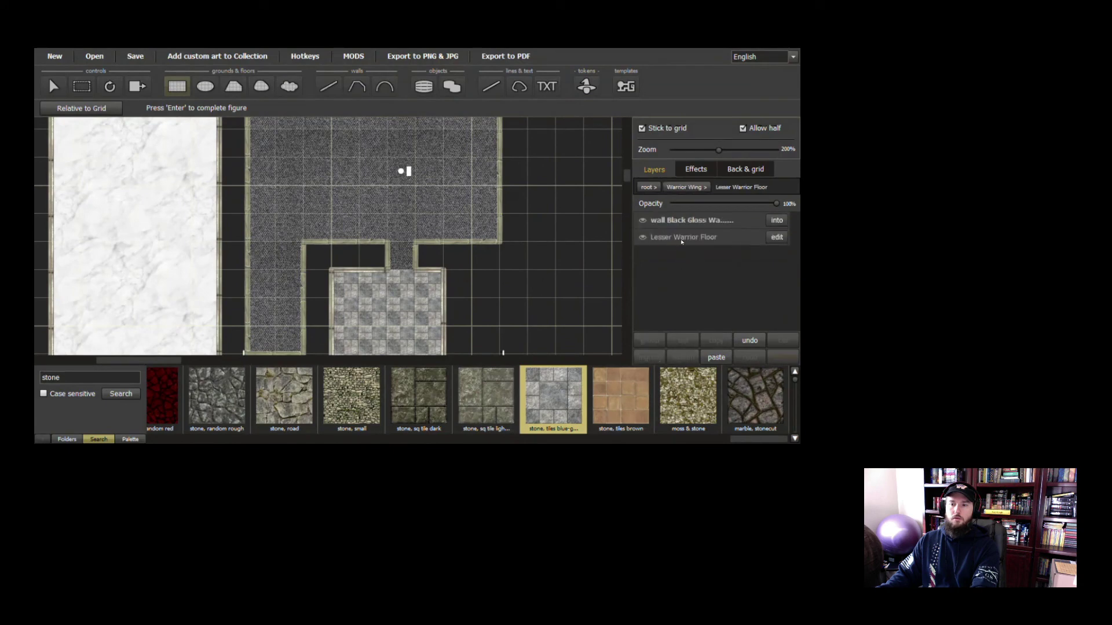
{"action": "left_click", "coordinate": [681, 240]}
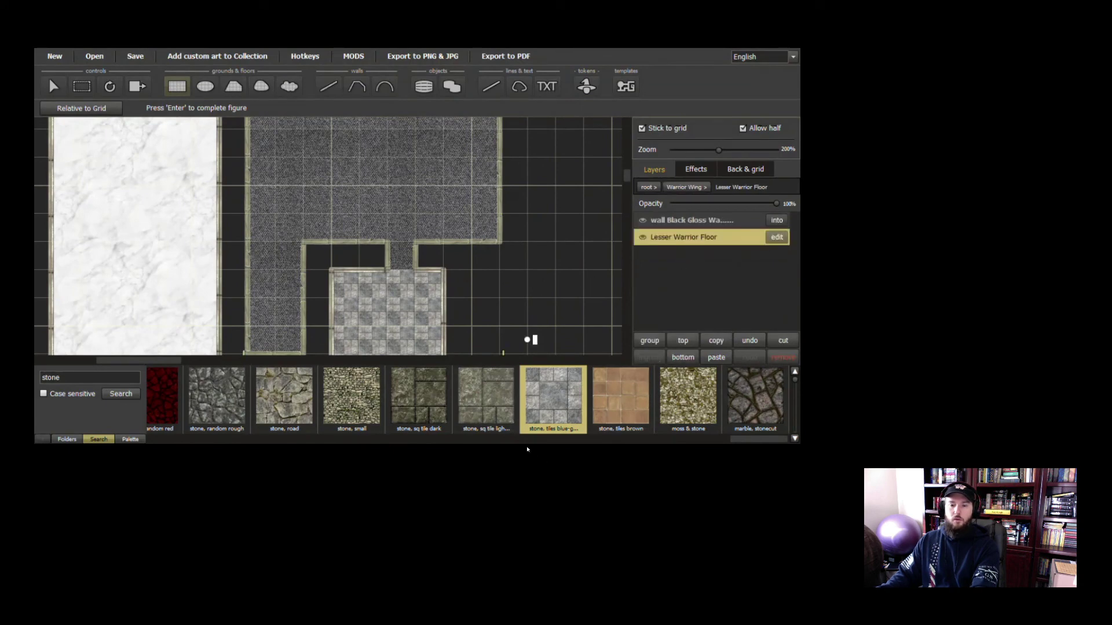
Try the "stone, sq tile ligh..." and "stone, basic white" textures on the Lesser Warrior Floor plot
{"action": "left_click", "coordinate": [493, 405]}
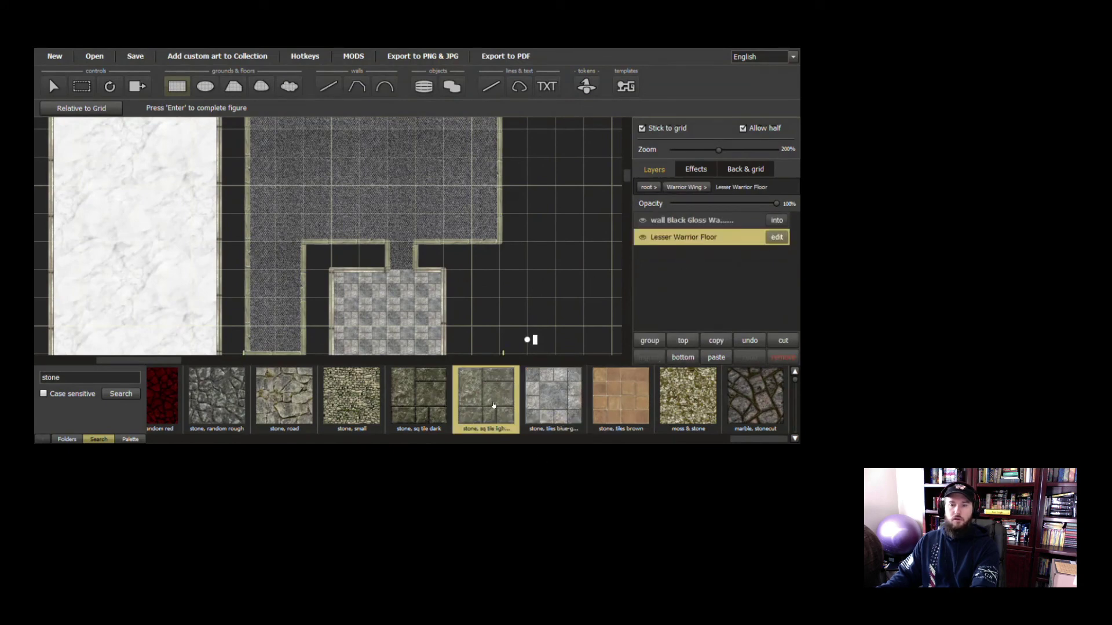
{"action": "right_click", "coordinate": [493, 406]}
{"action": "left_click", "coordinate": [517, 422]}
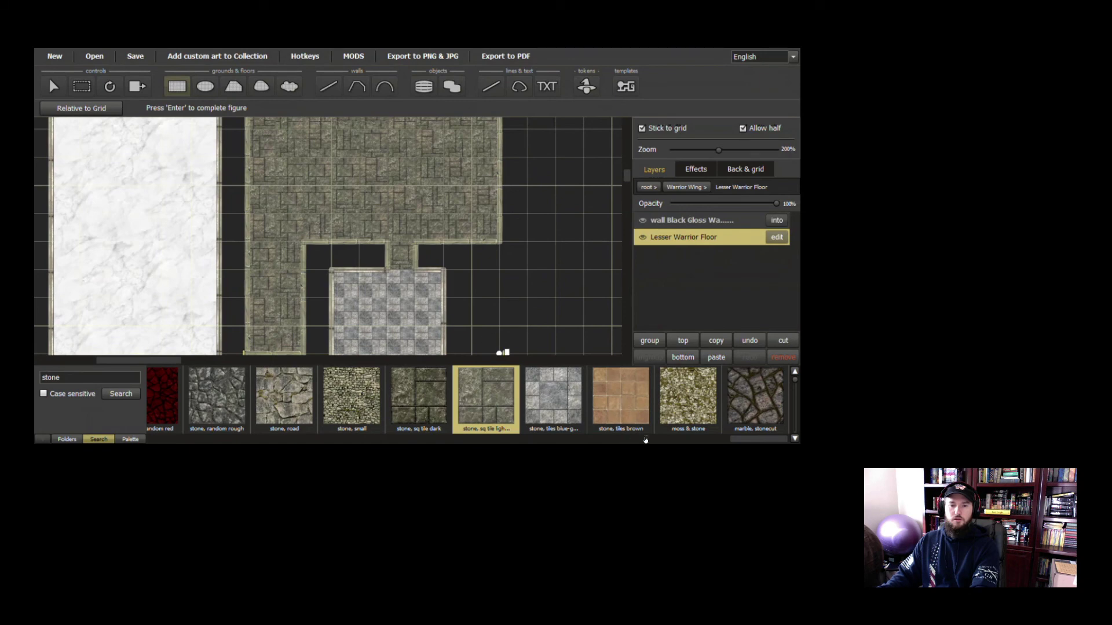
{"action": "left_click_drag", "start_coordinate": [737, 443], "coordinate": [566, 458]}
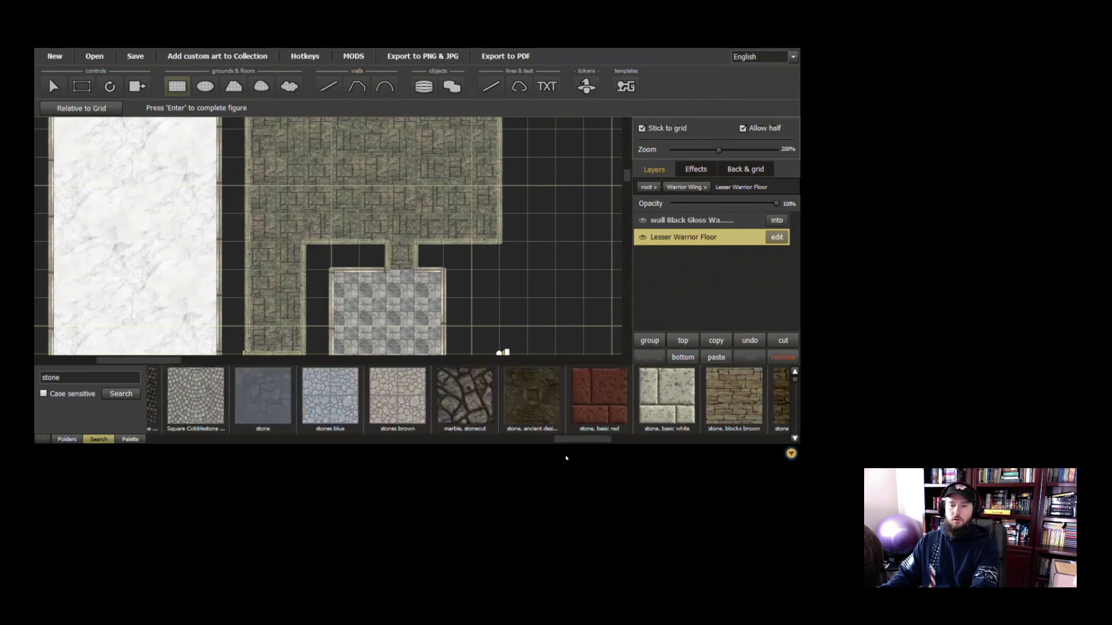
{"action": "left_click", "coordinate": [663, 416]}
{"action": "right_click", "coordinate": [663, 416]}
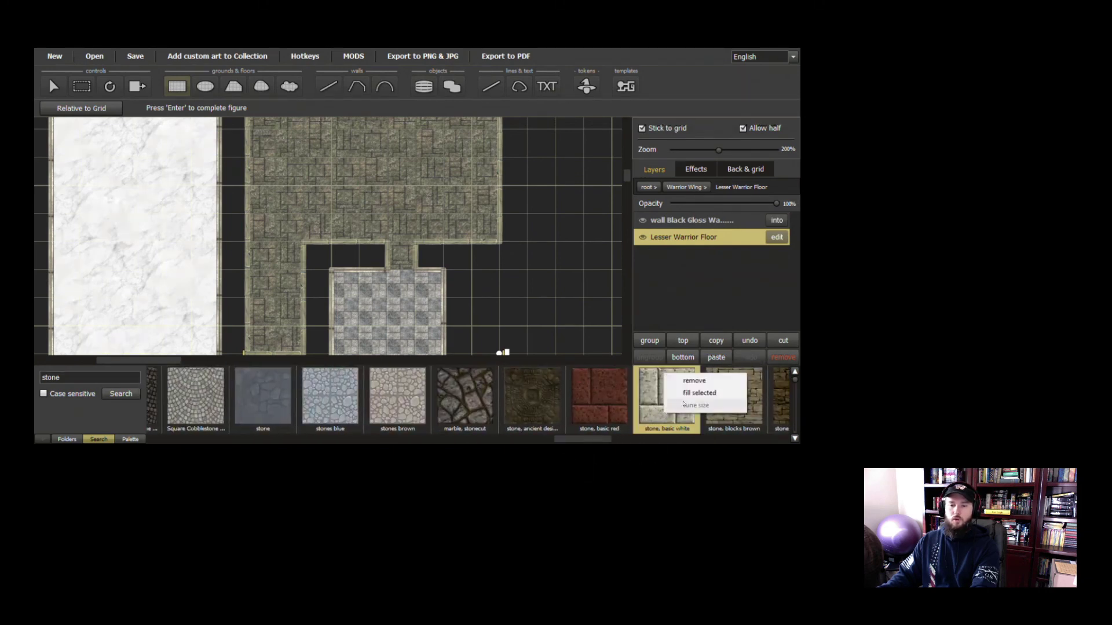
{"action": "left_click", "coordinate": [689, 398]}
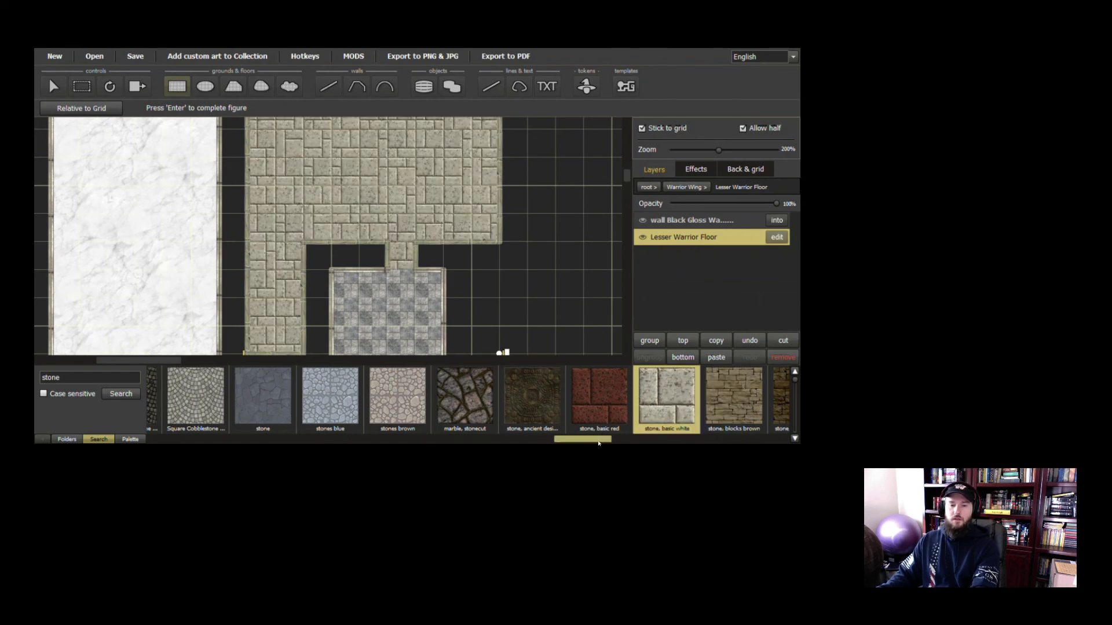
Try the "stones brown" and "stone1" textures on the Lesser Warrior Floor plot
{"action": "left_click_drag", "start_coordinate": [597, 443], "coordinate": [583, 447]}
{"action": "right_click", "coordinate": [581, 417]}
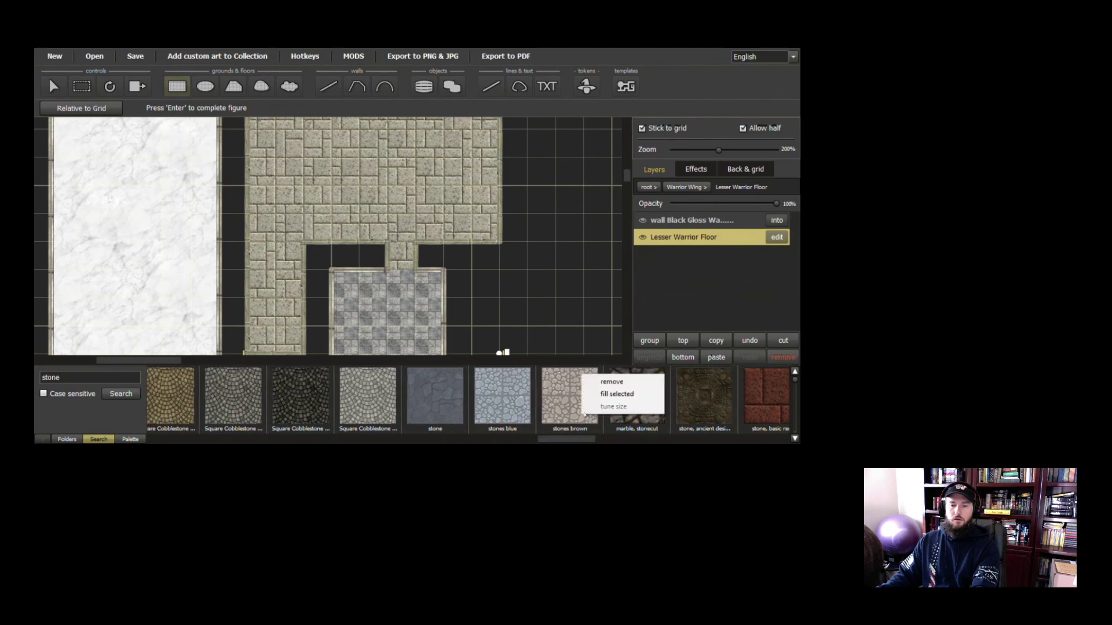
{"action": "left_click", "coordinate": [605, 396]}
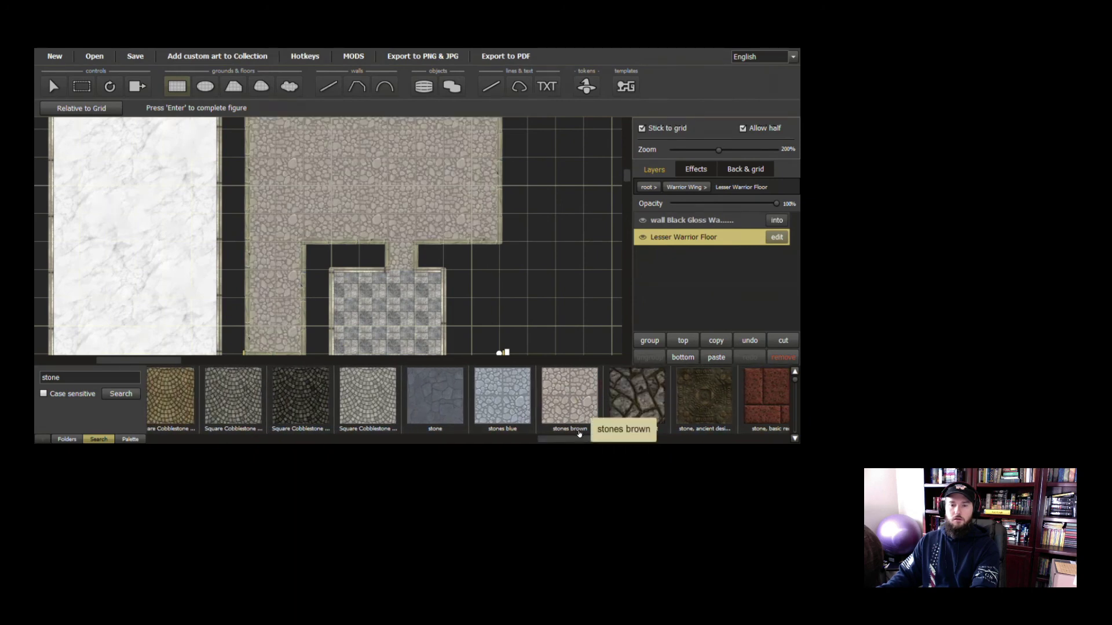
{"action": "left_click_drag", "start_coordinate": [577, 441], "coordinate": [442, 455]}
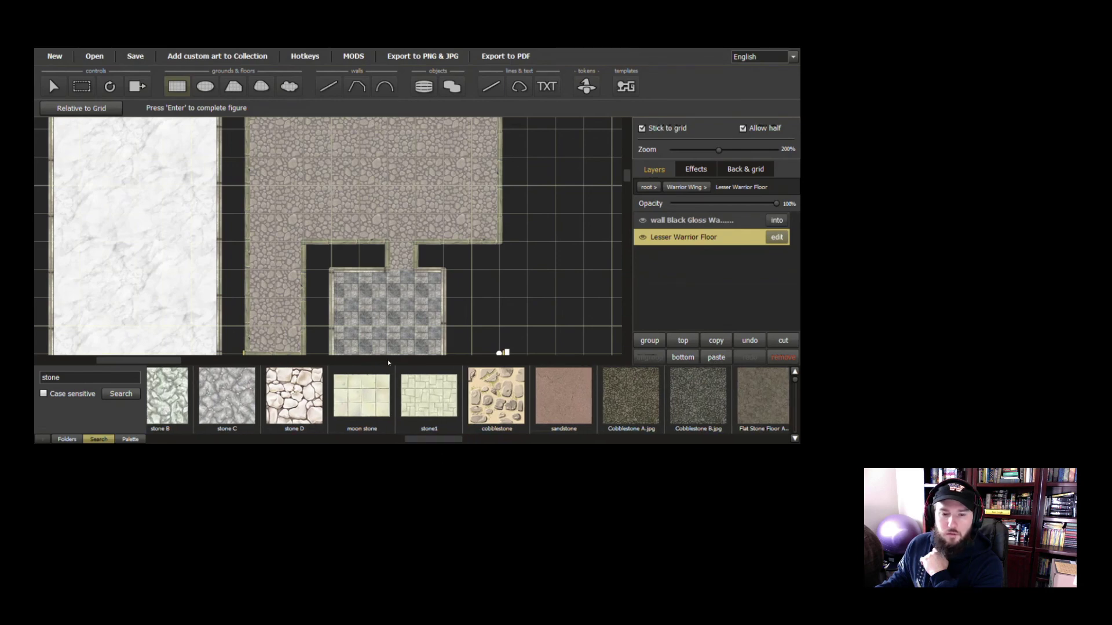
{"action": "right_click", "coordinate": [411, 385]}
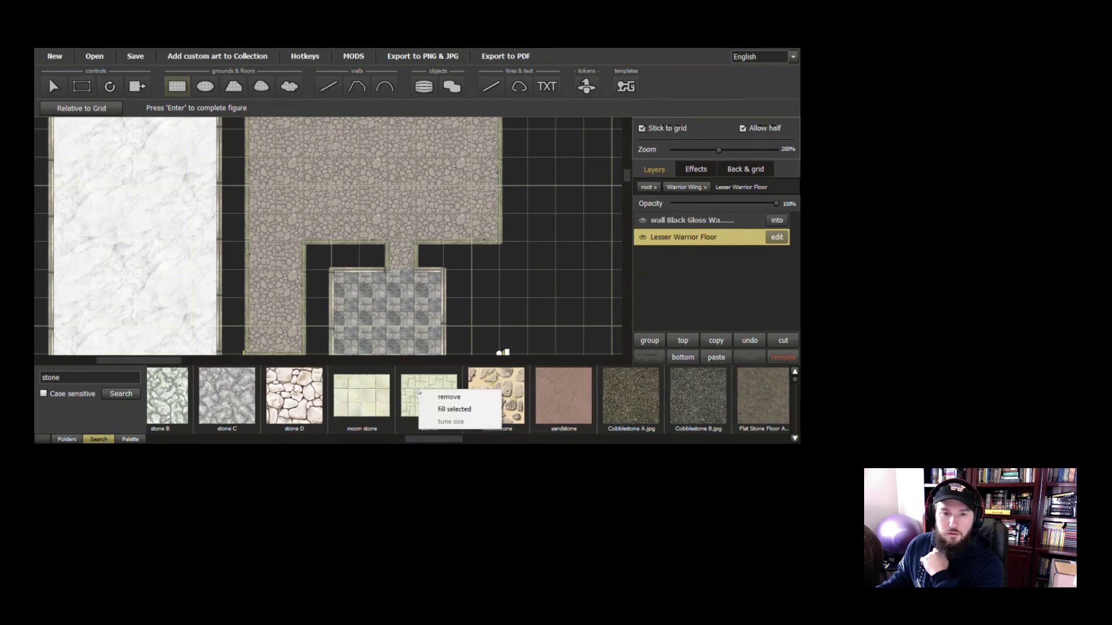
{"action": "left_click", "coordinate": [440, 410]}
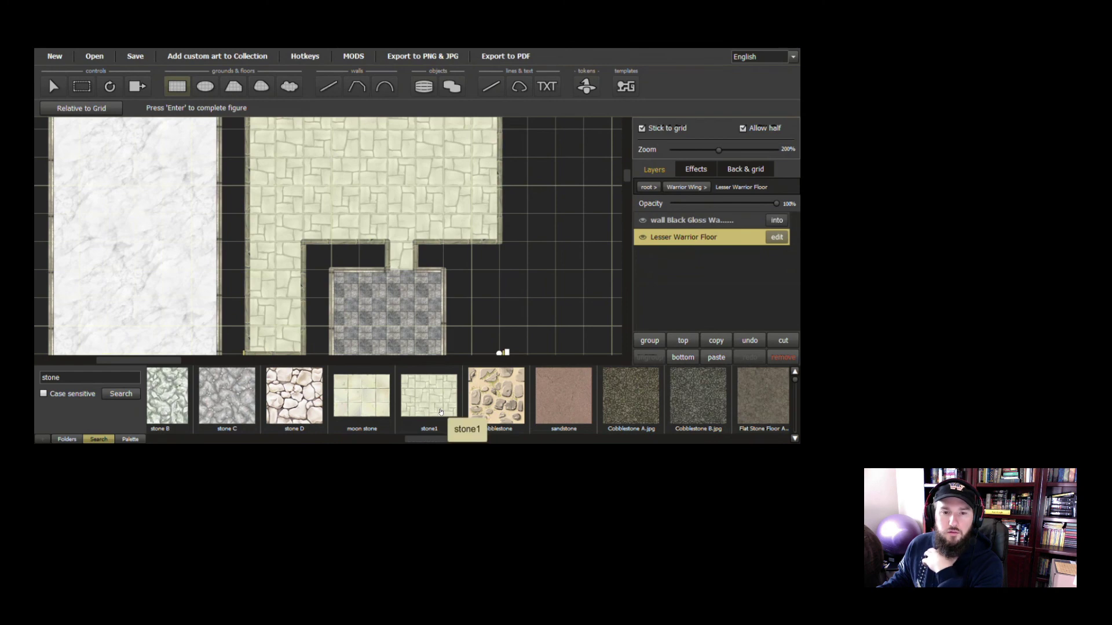
Try the dark "stonebrickfloor_tex..." texture on the Lesser Warrior Floor plot
{"action": "left_click_drag", "start_coordinate": [433, 435], "coordinate": [374, 440]}
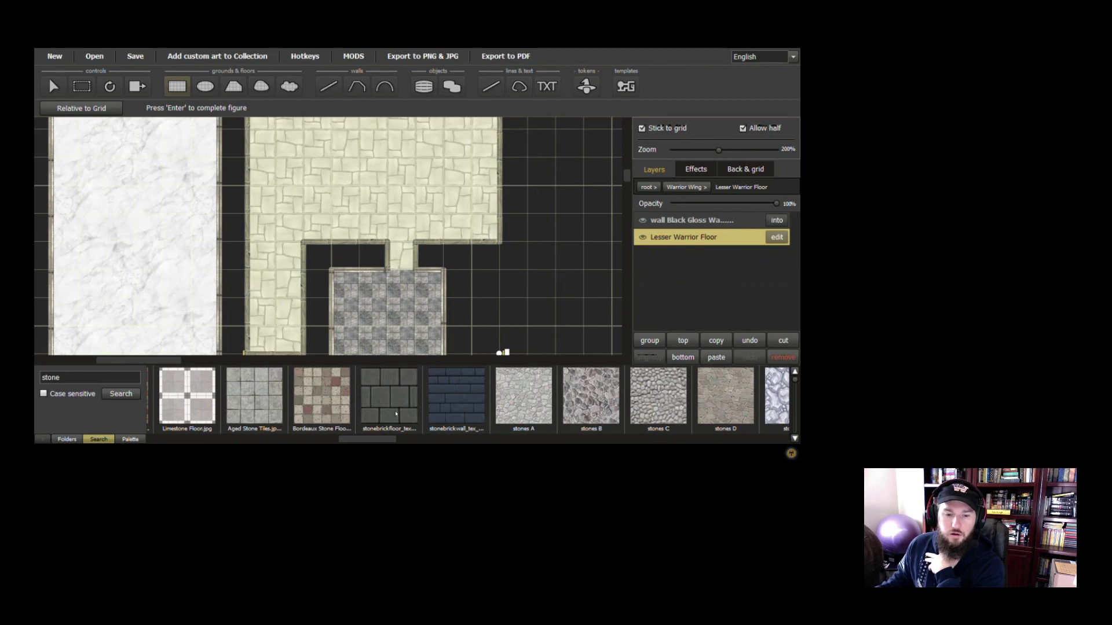
{"action": "right_click", "coordinate": [390, 413]}
{"action": "left_click", "coordinate": [421, 388]}
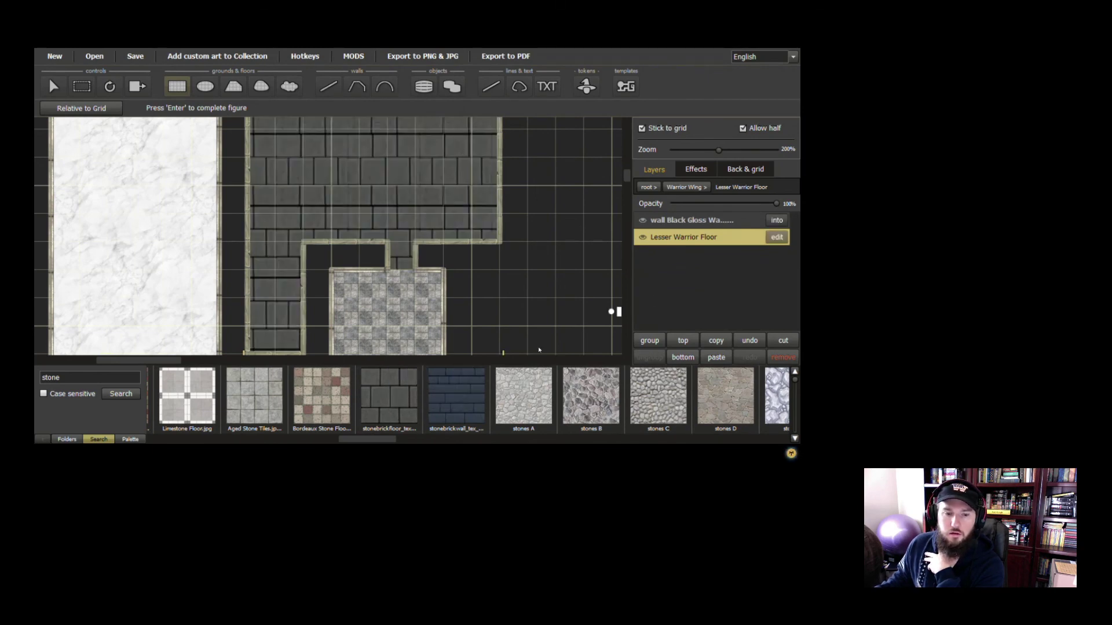
Fill the Lesser Warrior Floor plot with the "Aged Stone Tiles" texture and reduce its scale to fit the grid
{"action": "right_click", "coordinate": [276, 412]}
{"action": "left_click", "coordinate": [306, 388]}
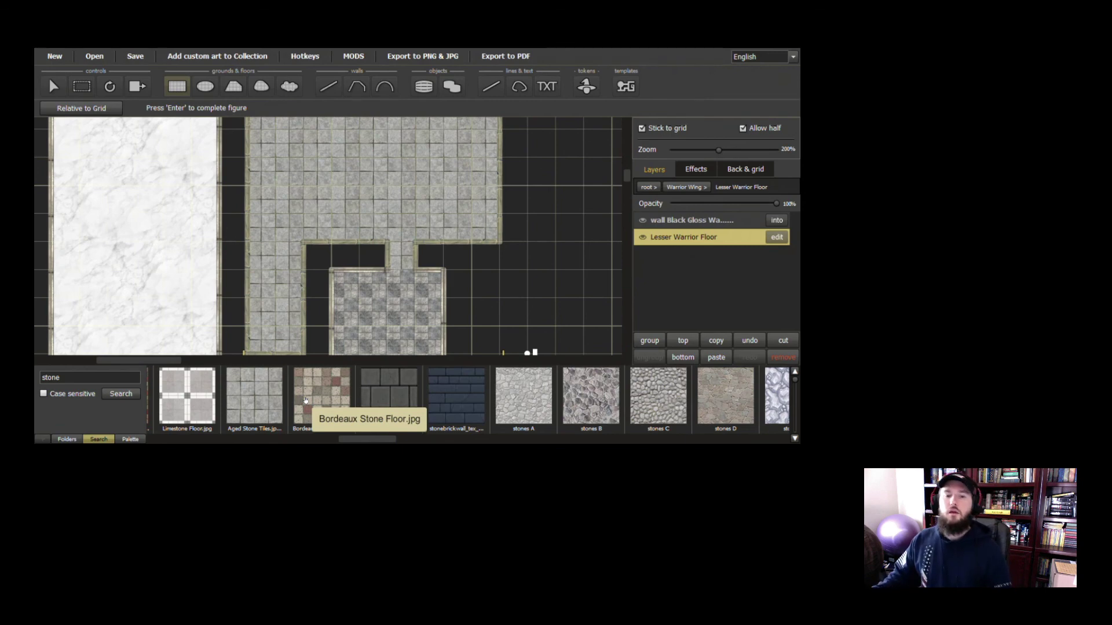
{"action": "left_click", "coordinate": [779, 238]}
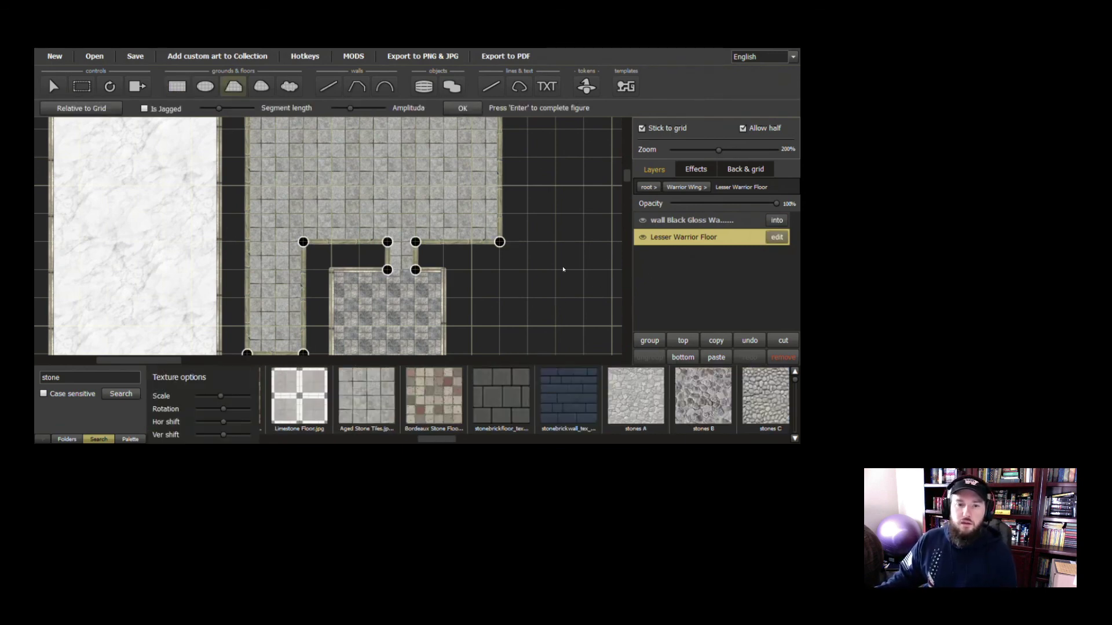
{"action": "left_click_drag", "start_coordinate": [539, 295], "coordinate": [551, 287]}
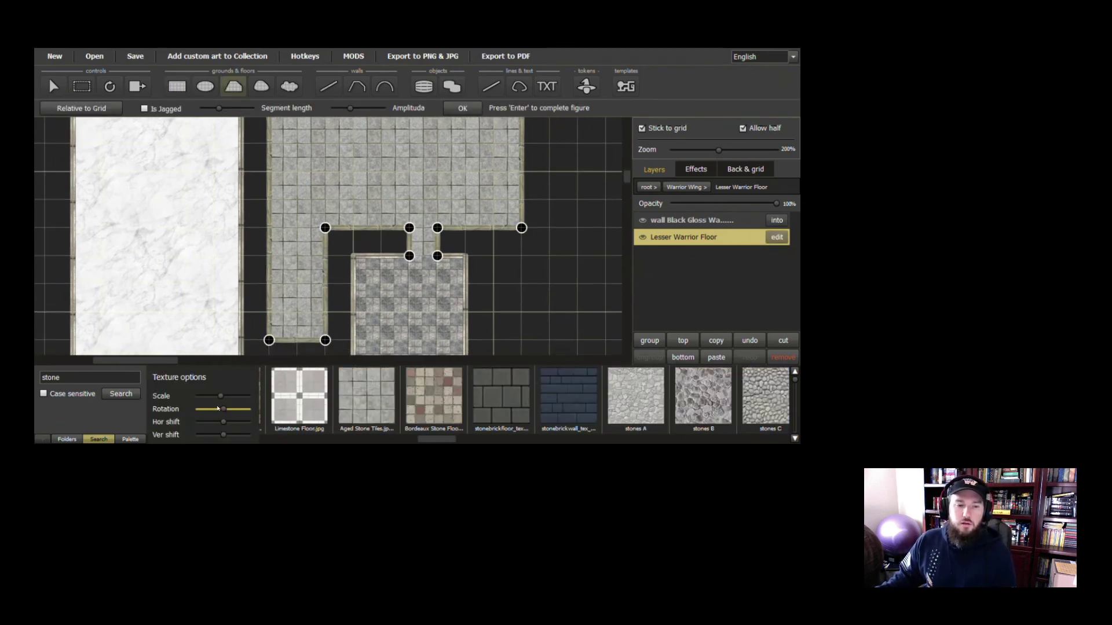
{"action": "mouse_move", "coordinate": [220, 398]}
{"action": "left_mouse_down"}
{"action": "mouse_move", "coordinate": [230, 398]}
{"action": "mouse_move", "coordinate": [206, 401]}
{"action": "left_mouse_up"}
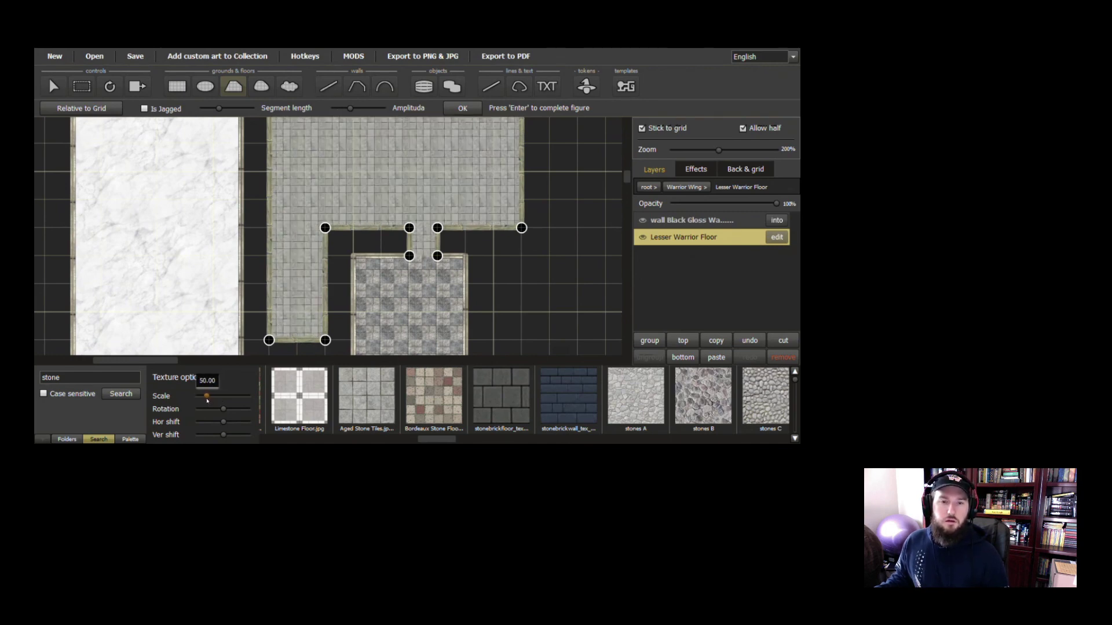
{"action": "left_click_drag", "start_coordinate": [206, 400], "coordinate": [212, 401]}
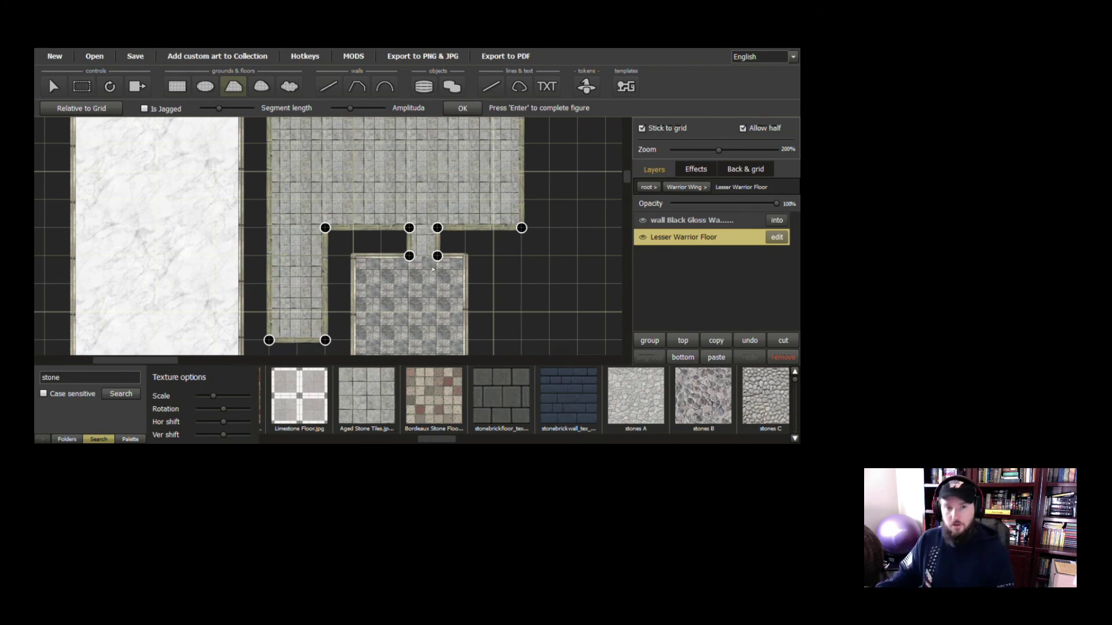
{"action": "key", "text": "Return"}
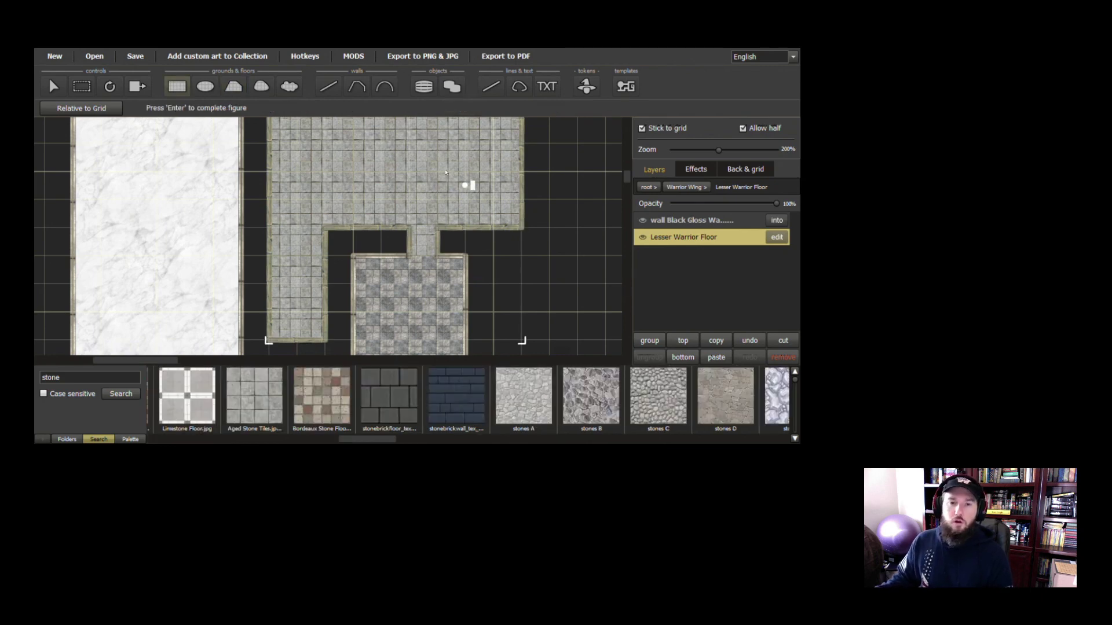
{"action": "left_click_drag", "start_coordinate": [447, 171], "coordinate": [466, 225]}
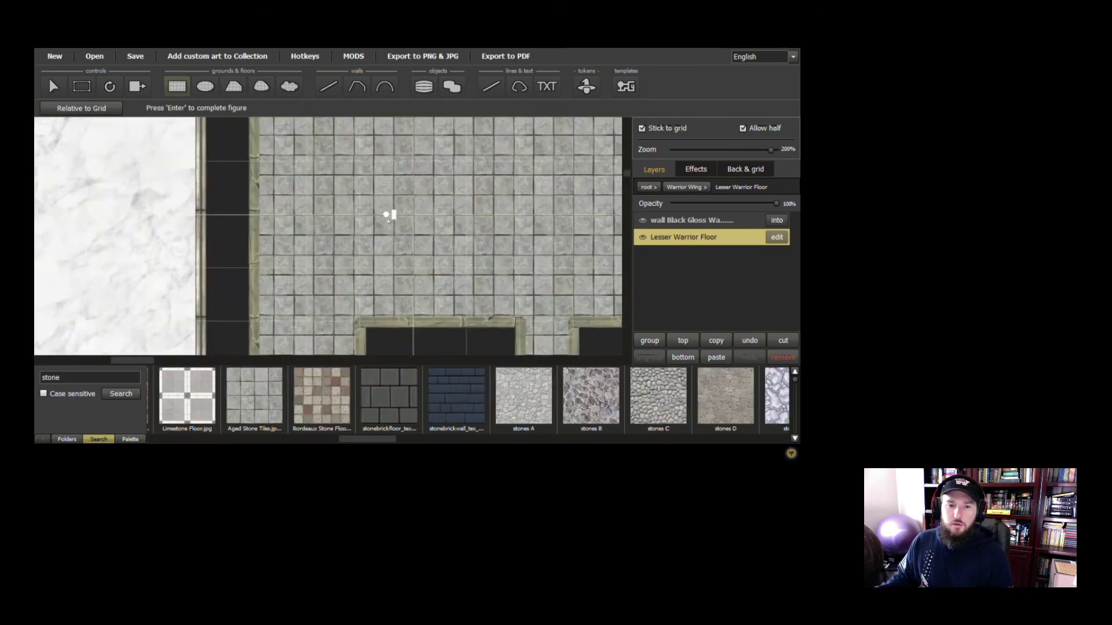
Leave the Warrior Wing group and rename the root-level Merchant base group as "Merchant Wing"
{"action": "left_click_drag", "start_coordinate": [389, 223], "coordinate": [395, 235]}
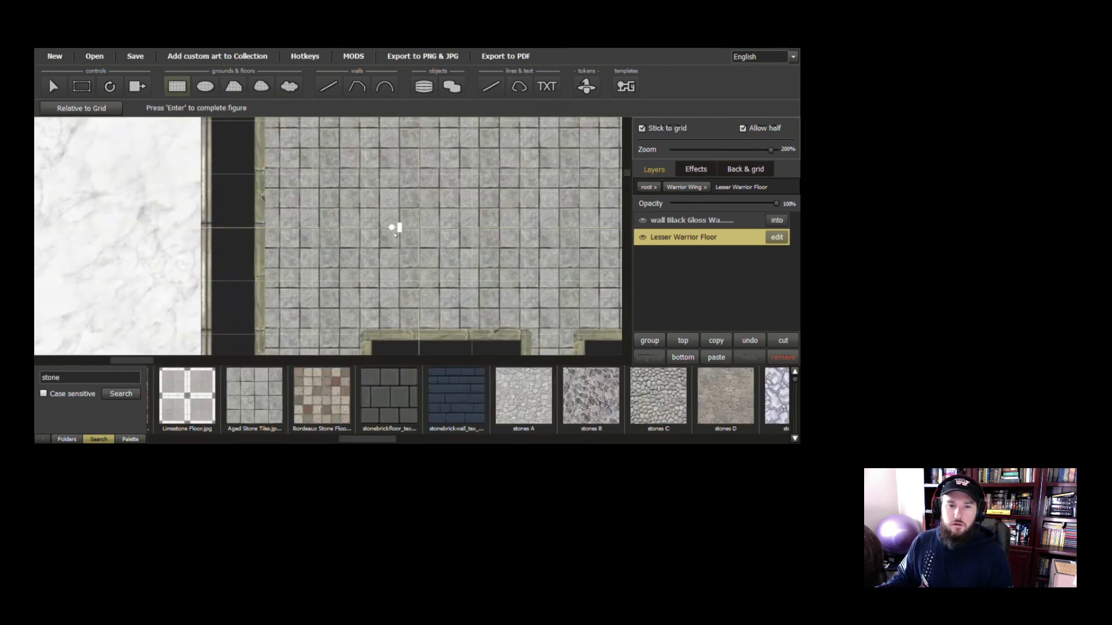
{"action": "scroll", "coordinate": [396, 233], "scroll_direction": "down", "scroll_amount": 5}
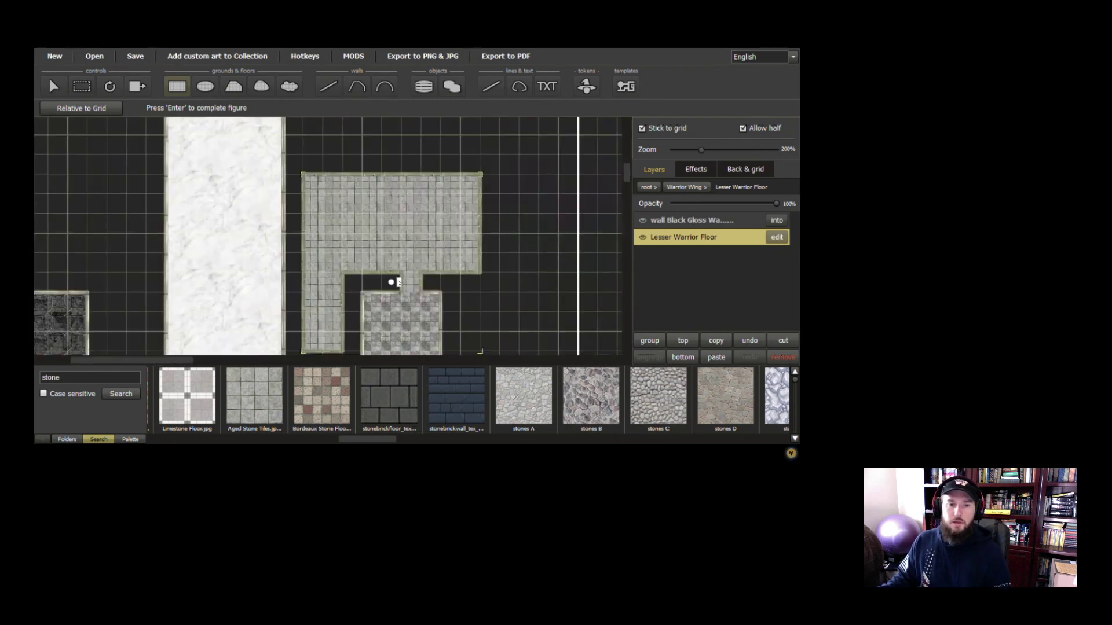
{"action": "left_click_drag", "start_coordinate": [398, 281], "coordinate": [461, 178]}
{"action": "left_click_drag", "start_coordinate": [436, 275], "coordinate": [476, 208]}
{"action": "mouse_move", "coordinate": [296, 329]}
{"action": "left_mouse_down"}
{"action": "mouse_move", "coordinate": [368, 273]}
{"action": "mouse_move", "coordinate": [477, 259]}
{"action": "left_mouse_up"}
{"action": "left_click", "coordinate": [686, 187]}
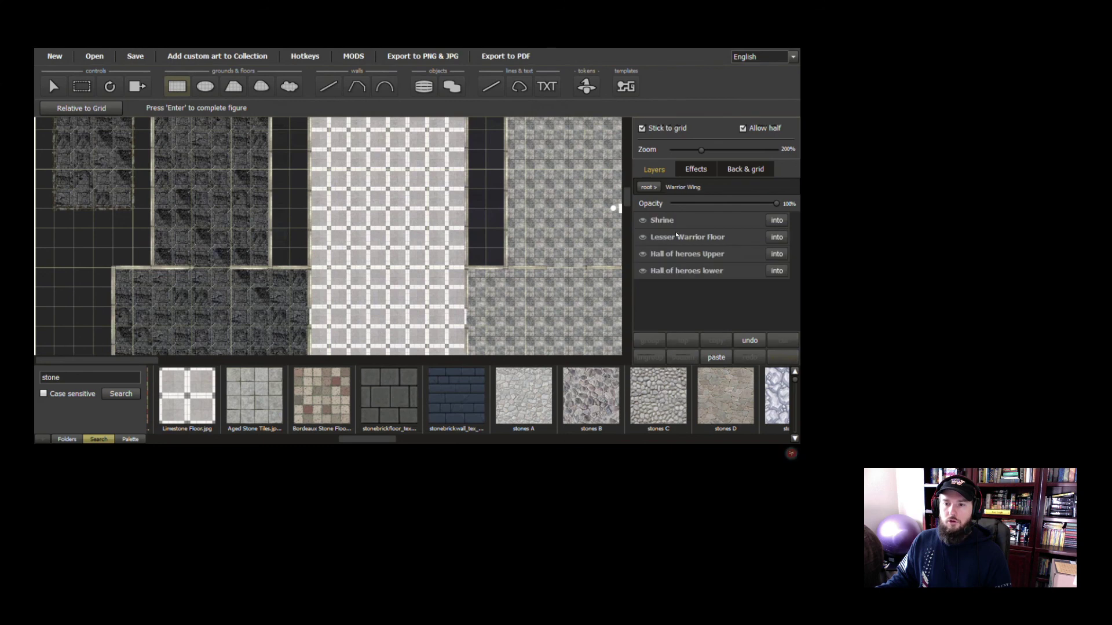
{"action": "left_click", "coordinate": [654, 187]}
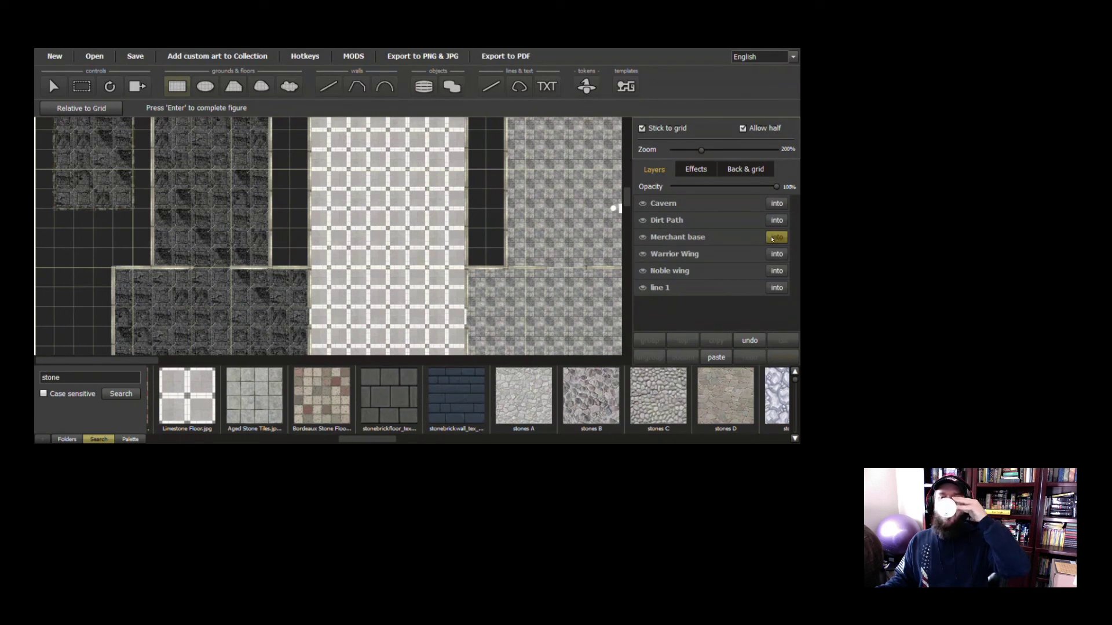
{"action": "double_click", "coordinate": [722, 239]}
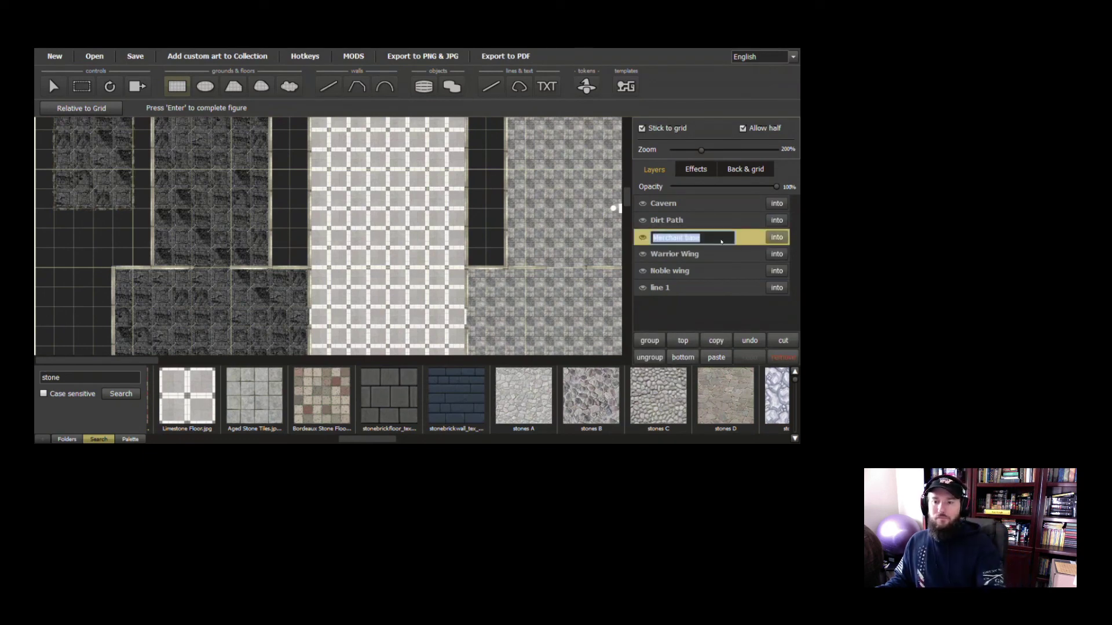
{"action": "left_click", "coordinate": [720, 242]}
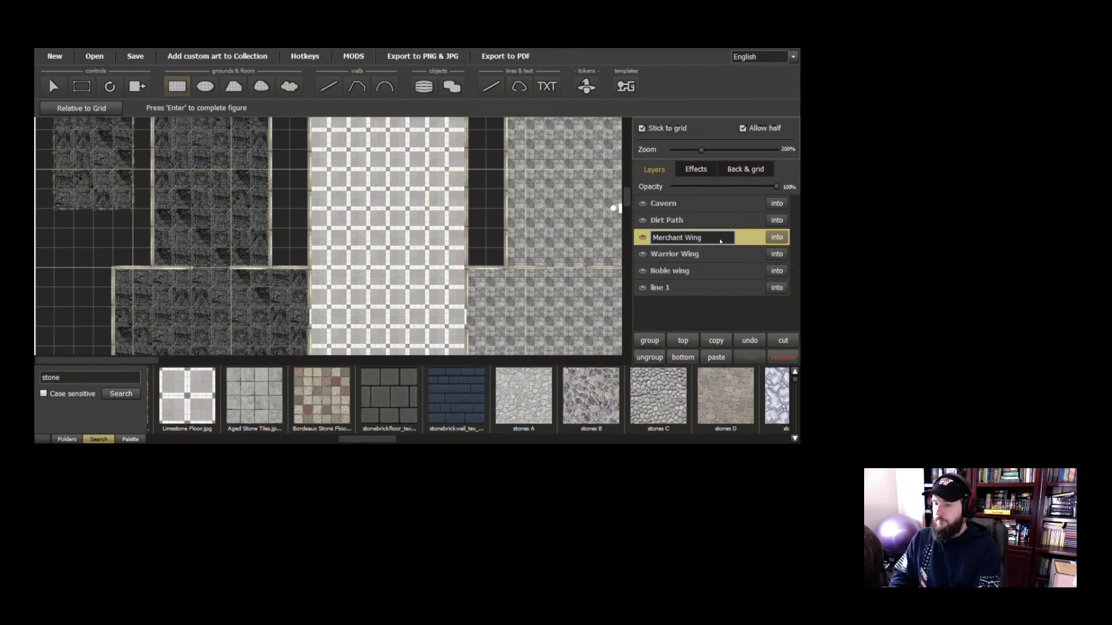
{"action": "key", "text": "Return"}
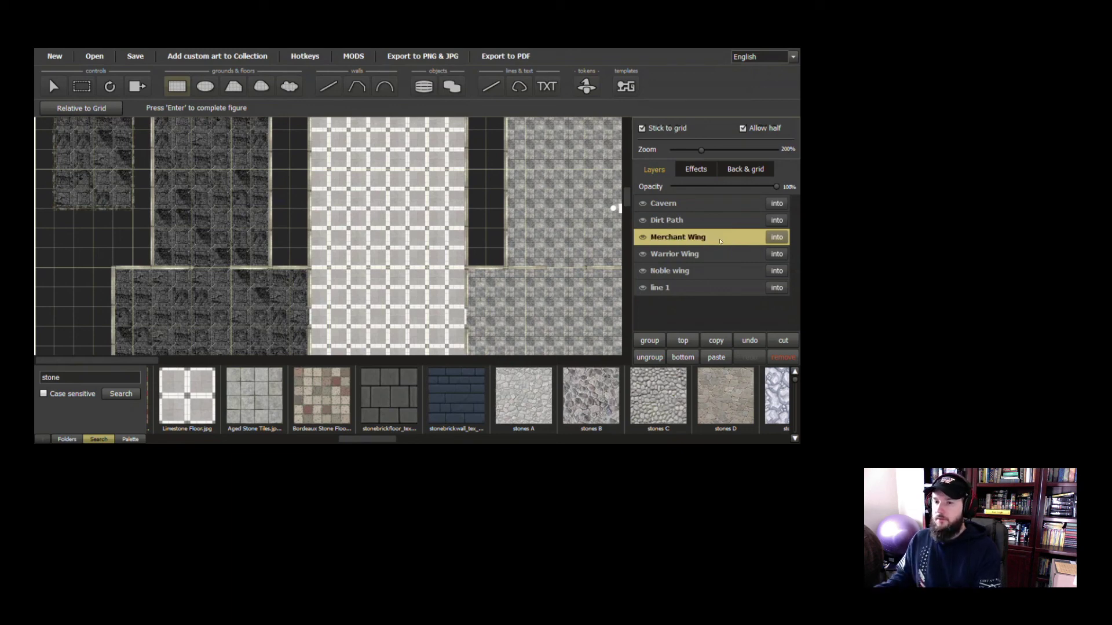
Fill the floor plot of the Merchant base group inside Merchant Wing with the "stone, tiles blue-g..." texture
{"action": "left_click", "coordinate": [776, 238]}
{"action": "scroll", "coordinate": [198, 288], "scroll_direction": "down", "scroll_amount": 3}
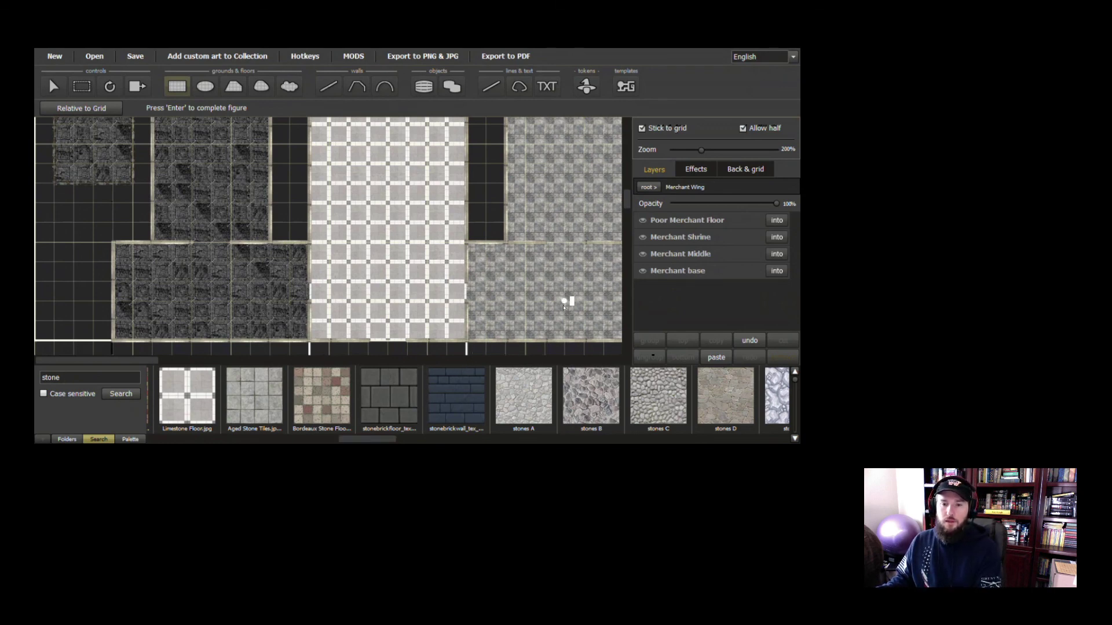
{"action": "left_click_drag", "start_coordinate": [384, 444], "coordinate": [443, 440]}
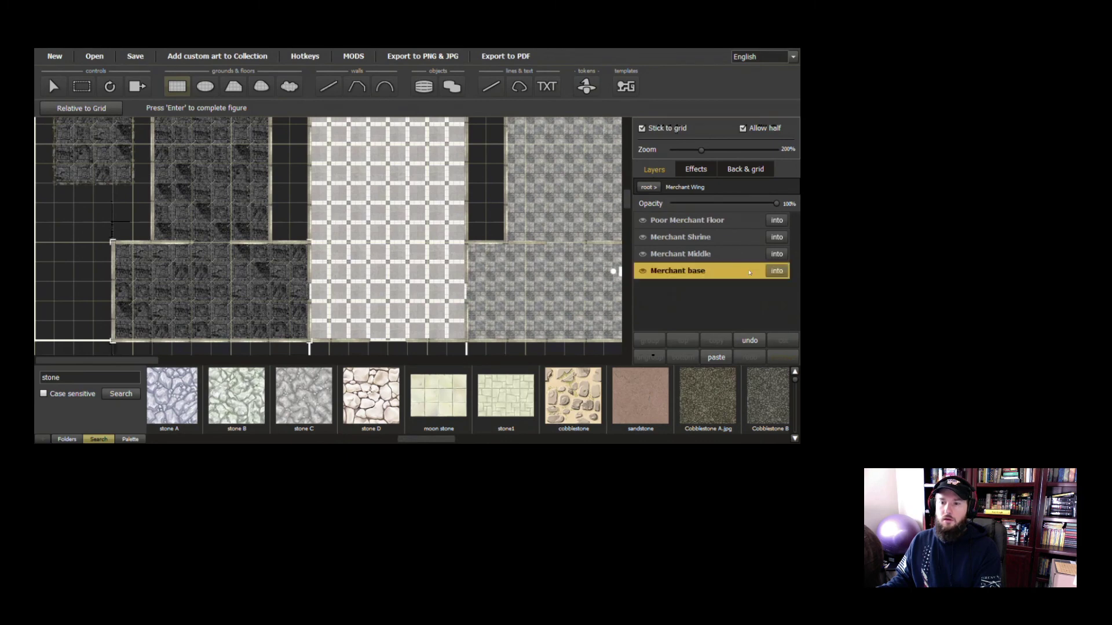
{"action": "left_click", "coordinate": [777, 271]}
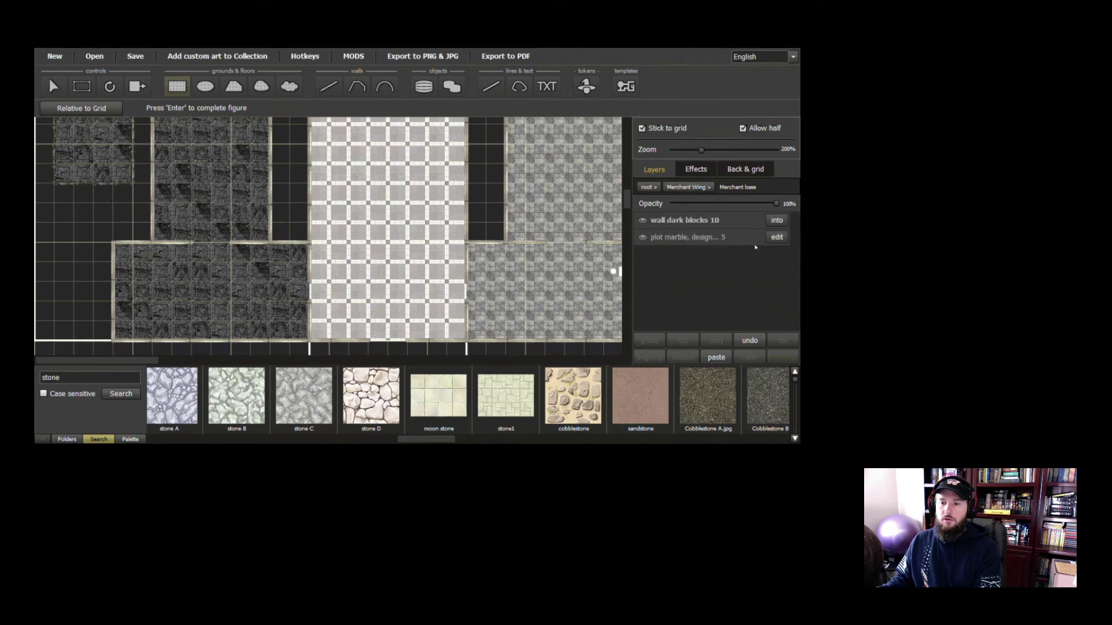
{"action": "left_click", "coordinate": [703, 240]}
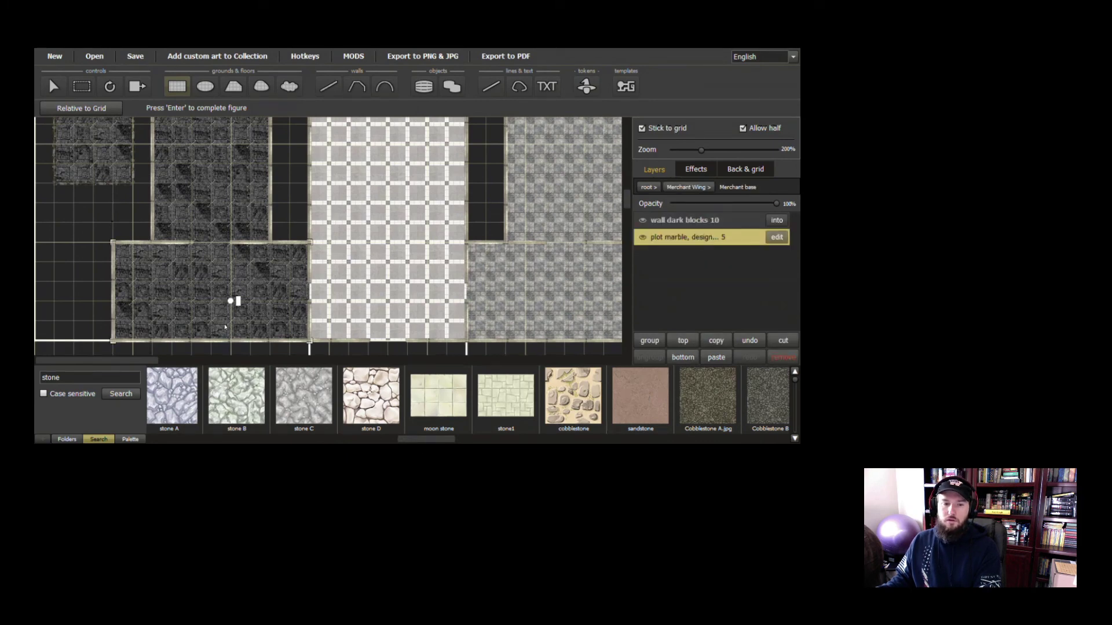
{"action": "left_click", "coordinate": [643, 238]}
{"action": "left_click", "coordinate": [643, 238]}
{"action": "left_click_drag", "start_coordinate": [457, 440], "coordinate": [791, 453]}
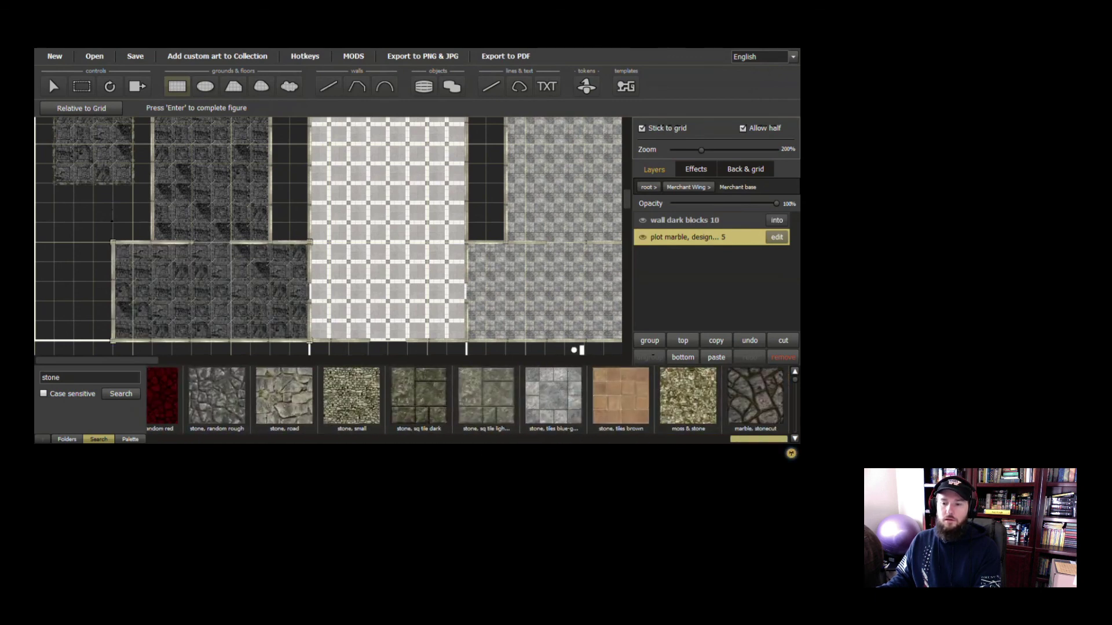
{"action": "left_click", "coordinate": [567, 403]}
{"action": "right_click", "coordinate": [568, 404]}
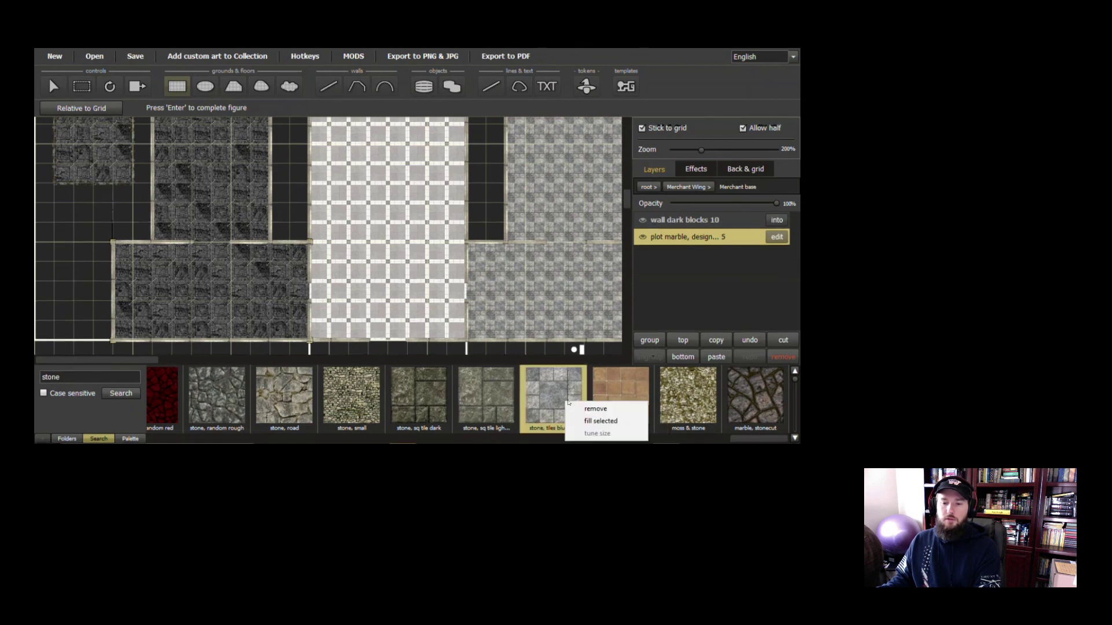
{"action": "left_click", "coordinate": [600, 420]}
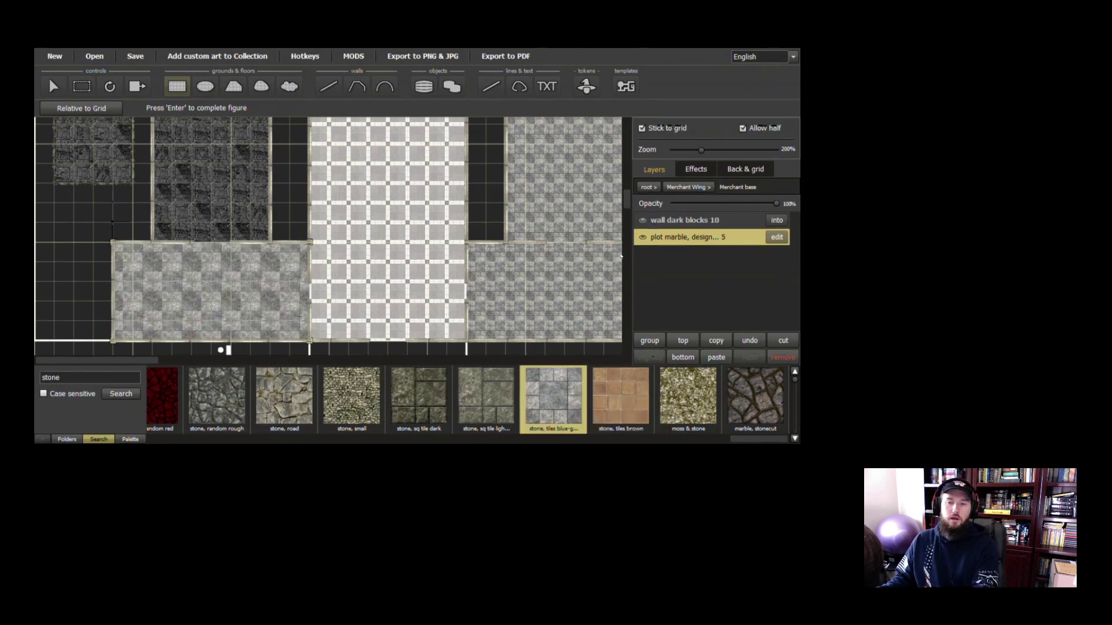
Reduce the texture scale on the Merchant base plot and adjust its shift so the tiles line up with the grid
{"action": "left_click", "coordinate": [777, 236]}
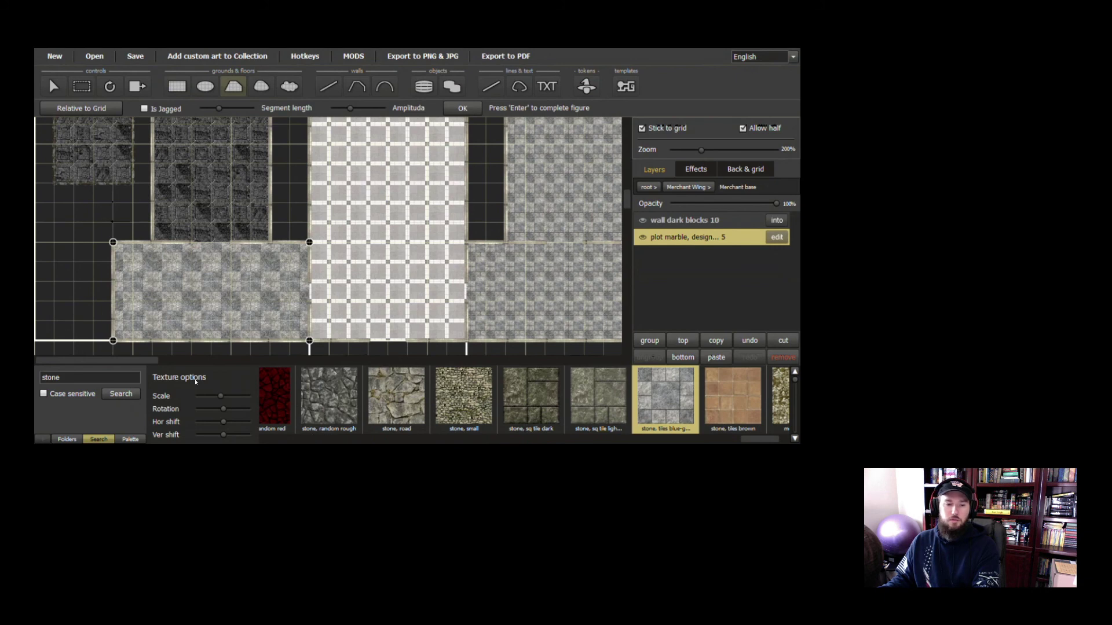
{"action": "left_click_drag", "start_coordinate": [220, 397], "coordinate": [206, 397]}
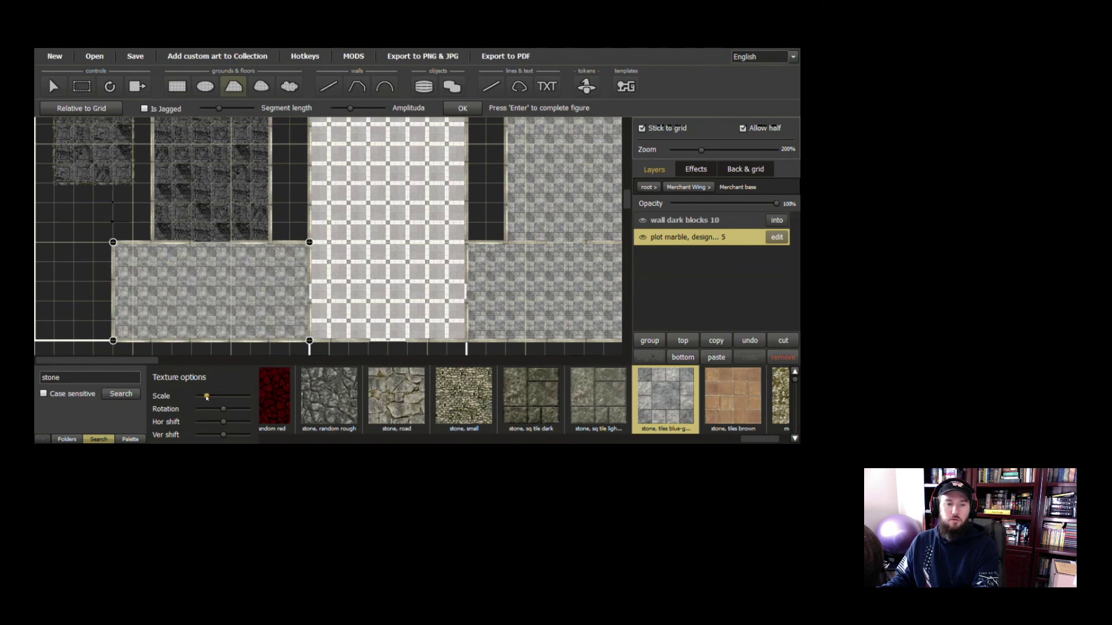
{"action": "left_click", "coordinate": [225, 422]}
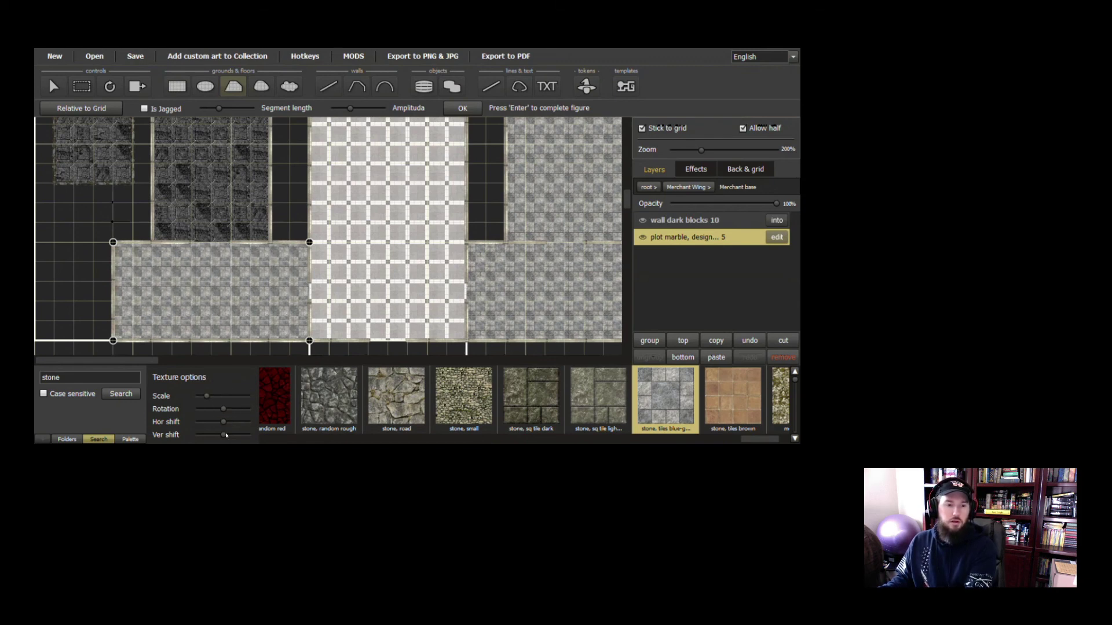
{"action": "mouse_move", "coordinate": [225, 437]}
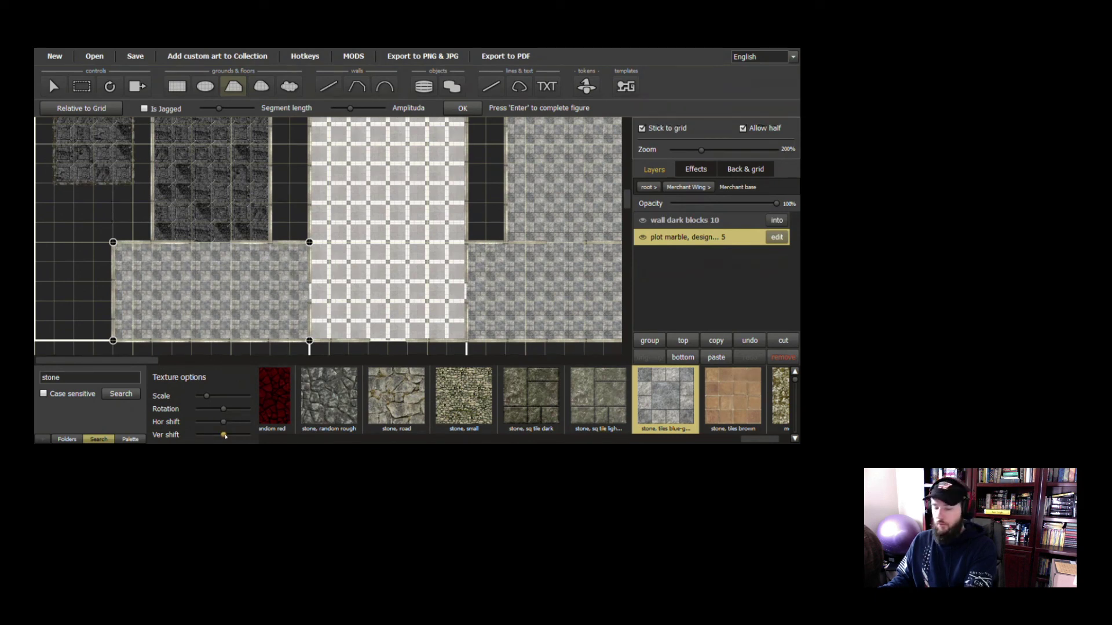
{"action": "key", "text": "Return"}
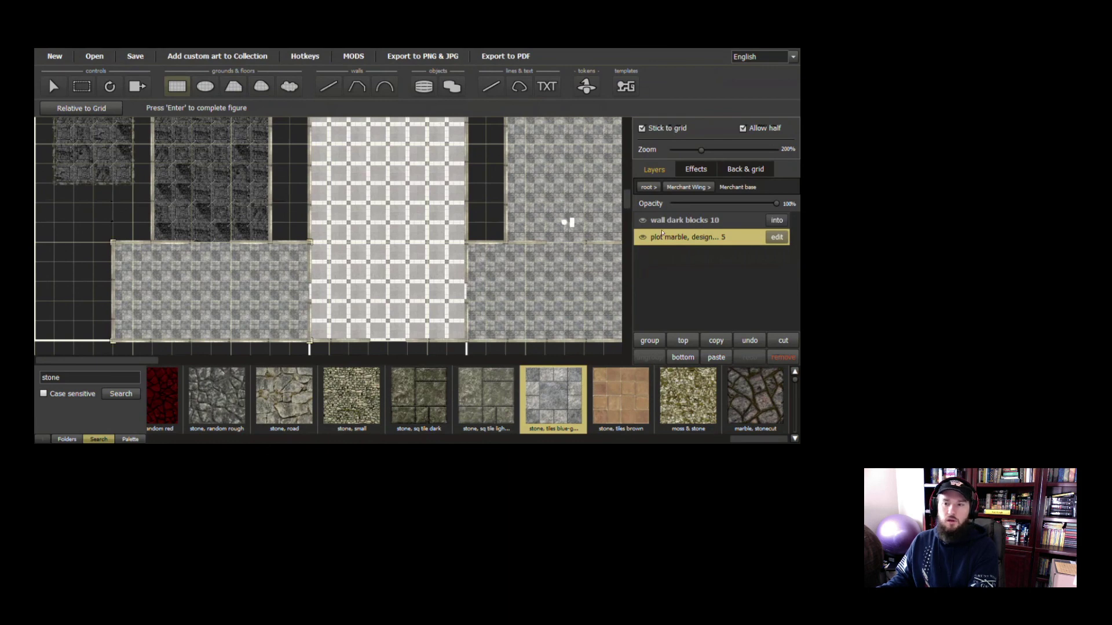
Fill the floor plot of the Merchant Middle group with the "stone, tiles blue-g..." texture
{"action": "left_click", "coordinate": [683, 187]}
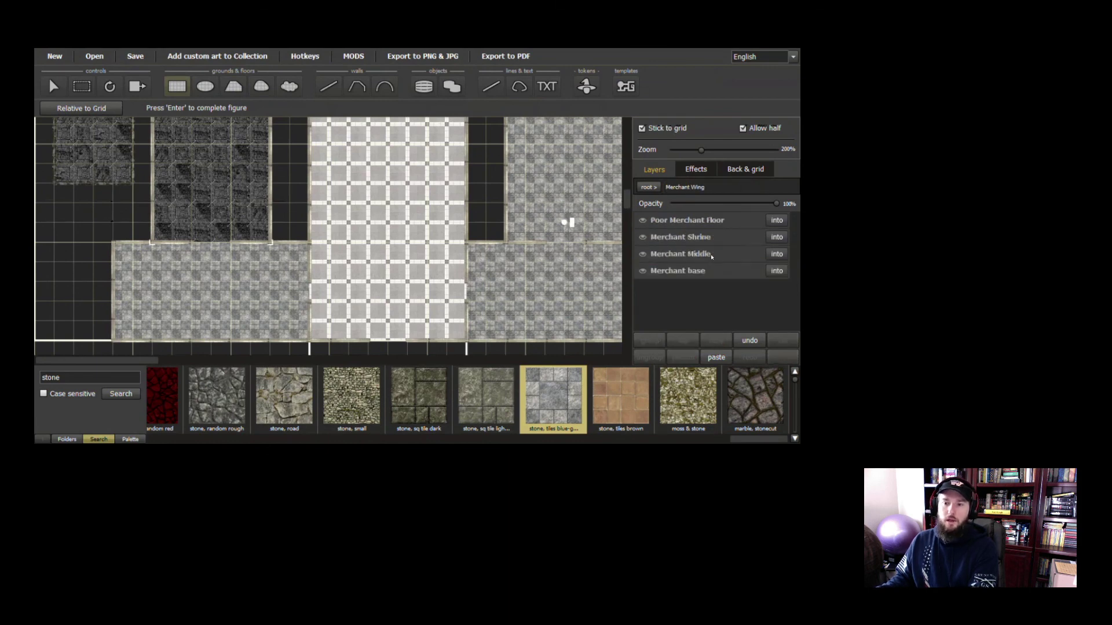
{"action": "left_click", "coordinate": [773, 255]}
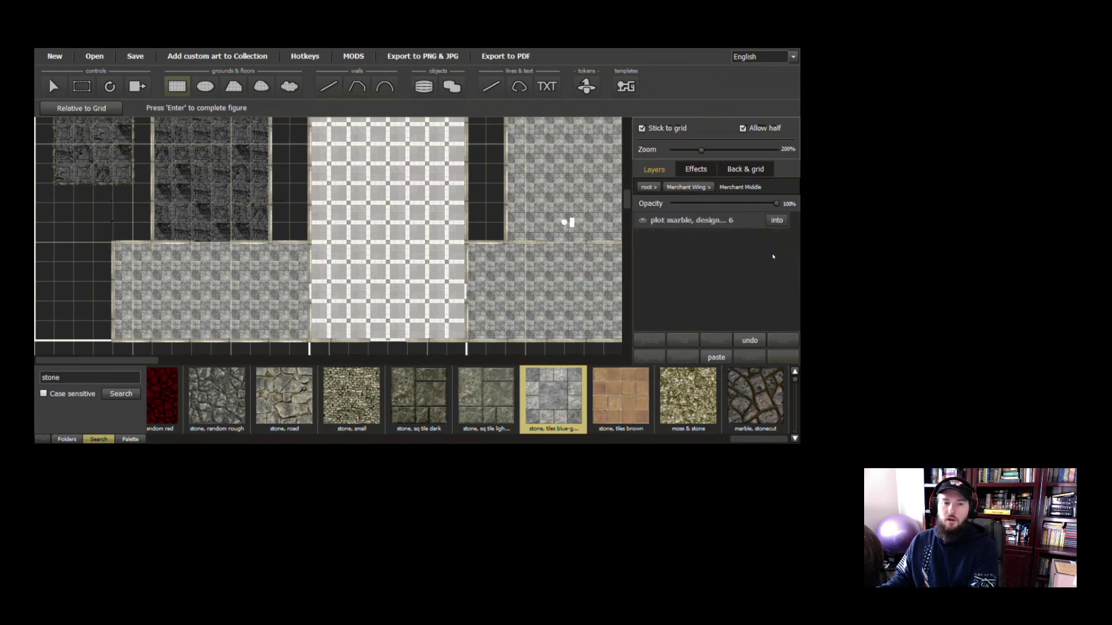
{"action": "left_click", "coordinate": [644, 222]}
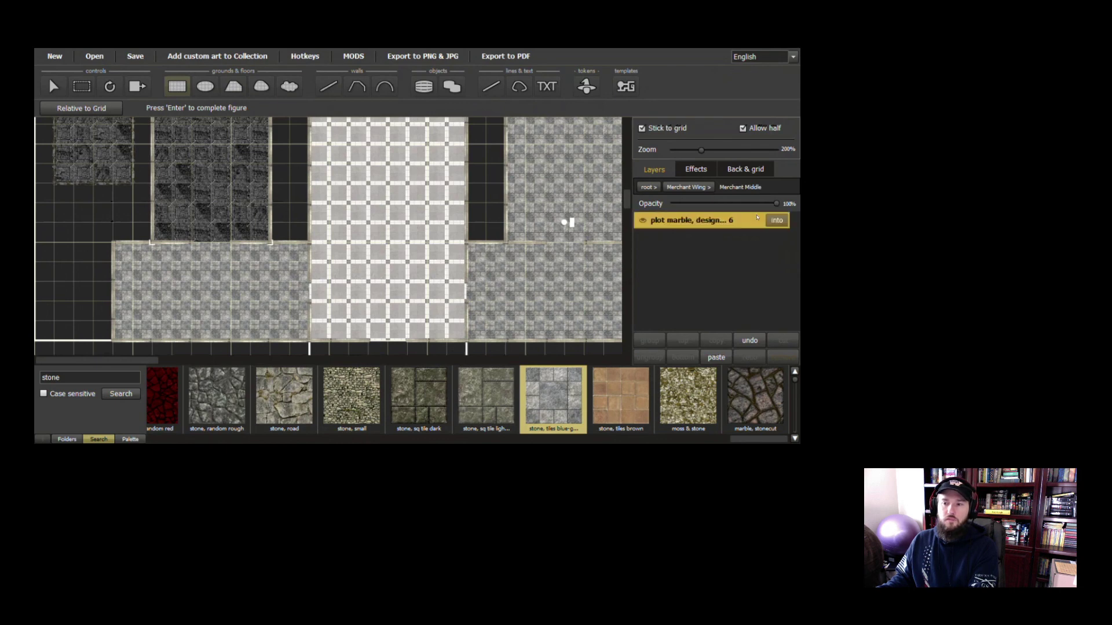
{"action": "left_click", "coordinate": [644, 222]}
{"action": "left_click", "coordinate": [644, 224]}
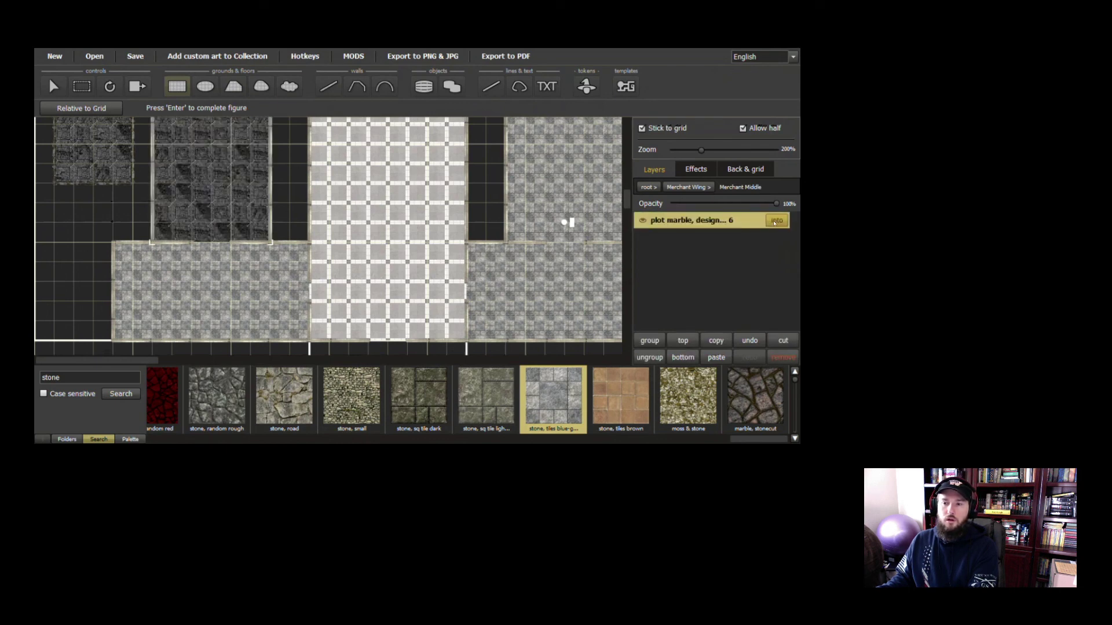
{"action": "left_click", "coordinate": [647, 243]}
{"action": "left_click", "coordinate": [643, 251]}
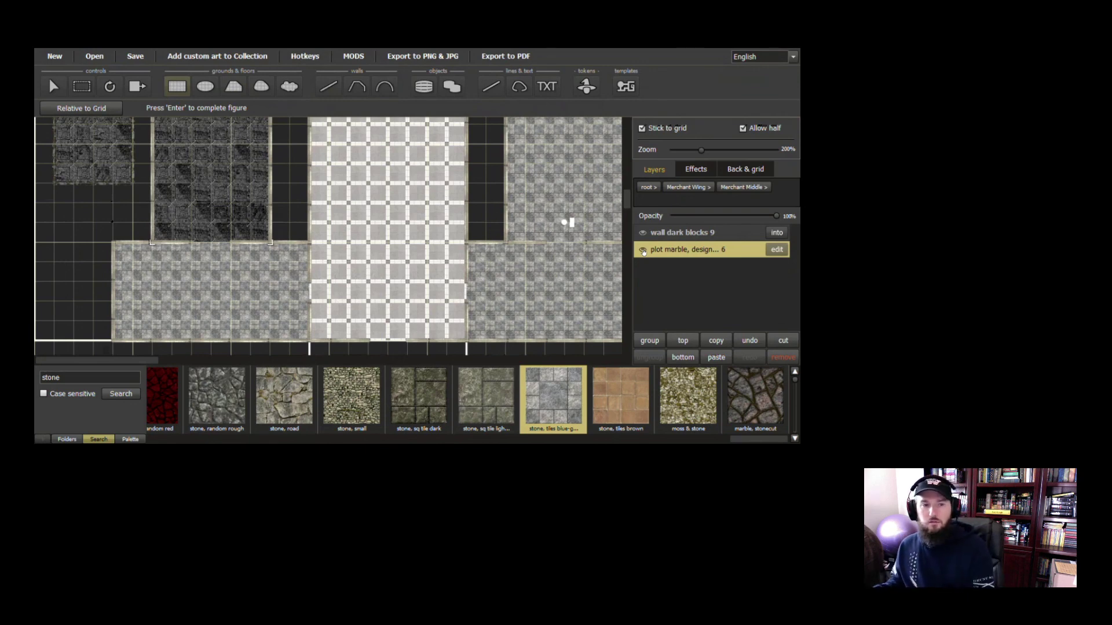
{"action": "scroll", "coordinate": [289, 243], "scroll_direction": "up", "scroll_amount": 2}
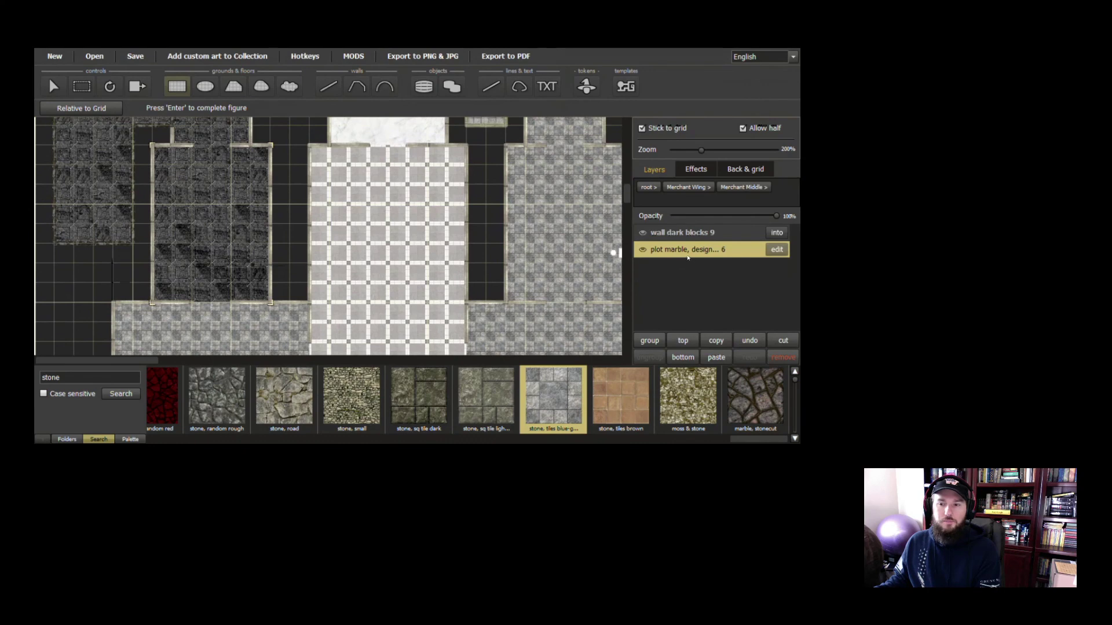
{"action": "right_click", "coordinate": [546, 376]}
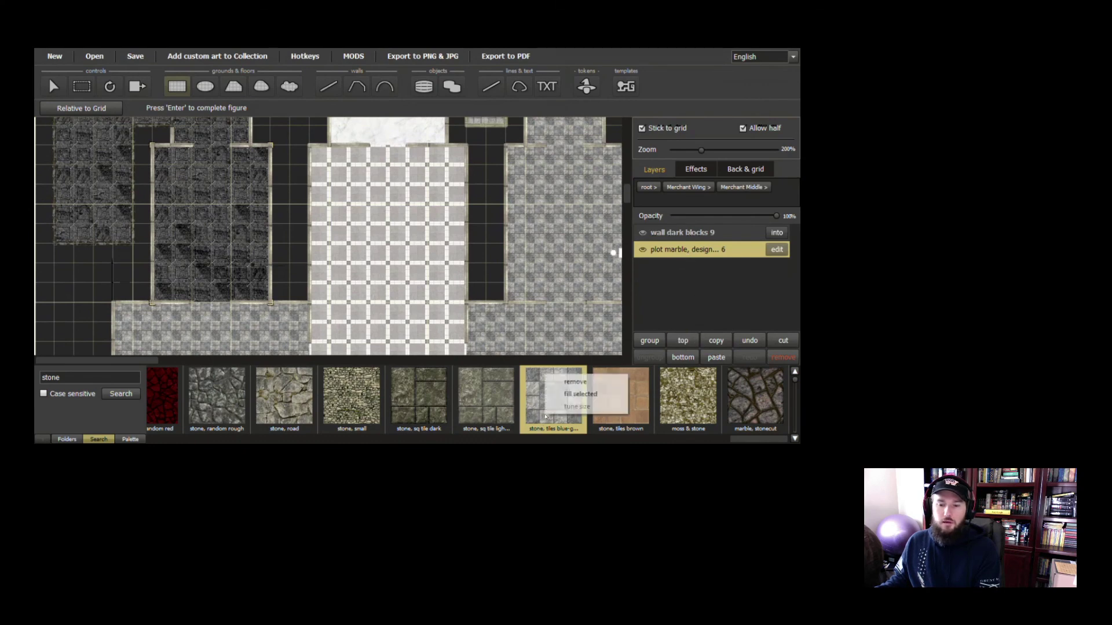
{"action": "left_click", "coordinate": [579, 394]}
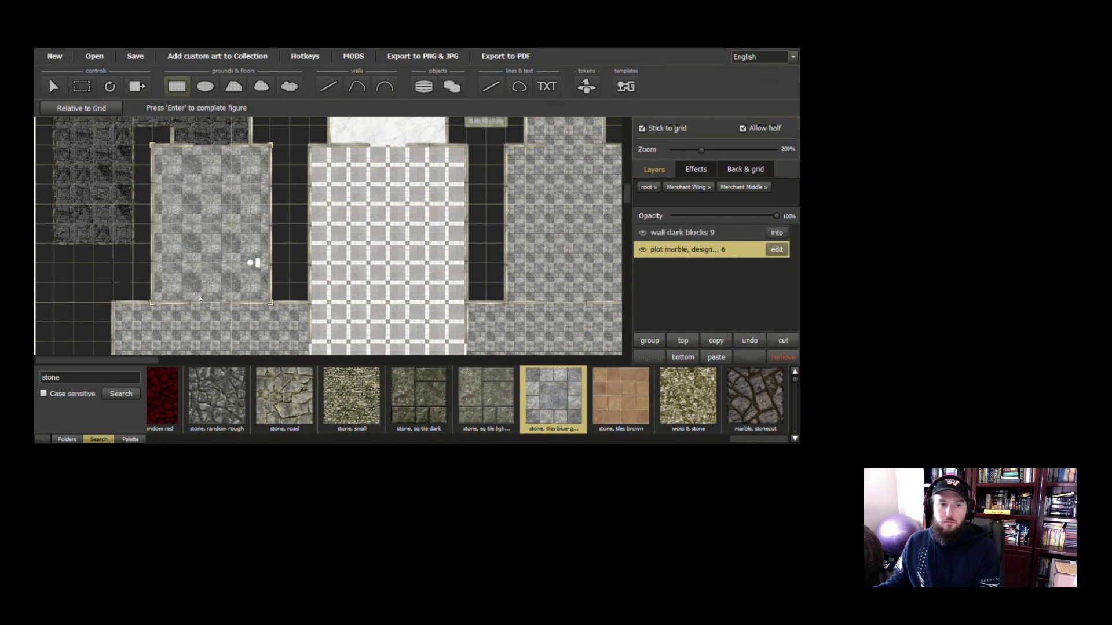
Reduce the texture scale on the Merchant Middle plot and nudge its horizontal and vertical shift to match the grid
{"action": "left_click", "coordinate": [776, 249]}
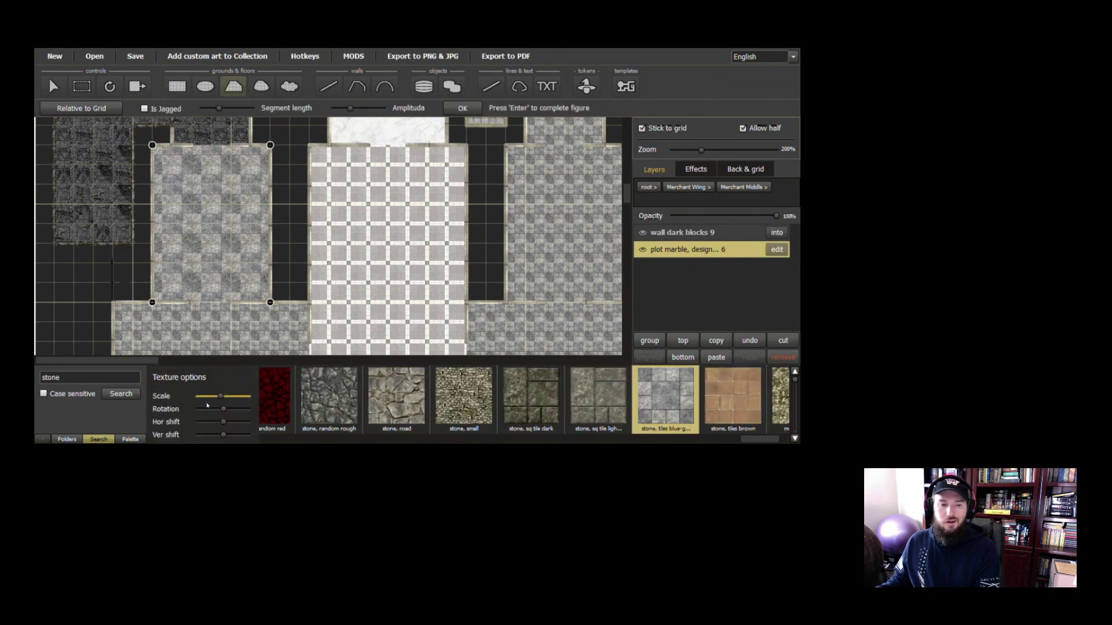
{"action": "left_click_drag", "start_coordinate": [220, 399], "coordinate": [206, 398]}
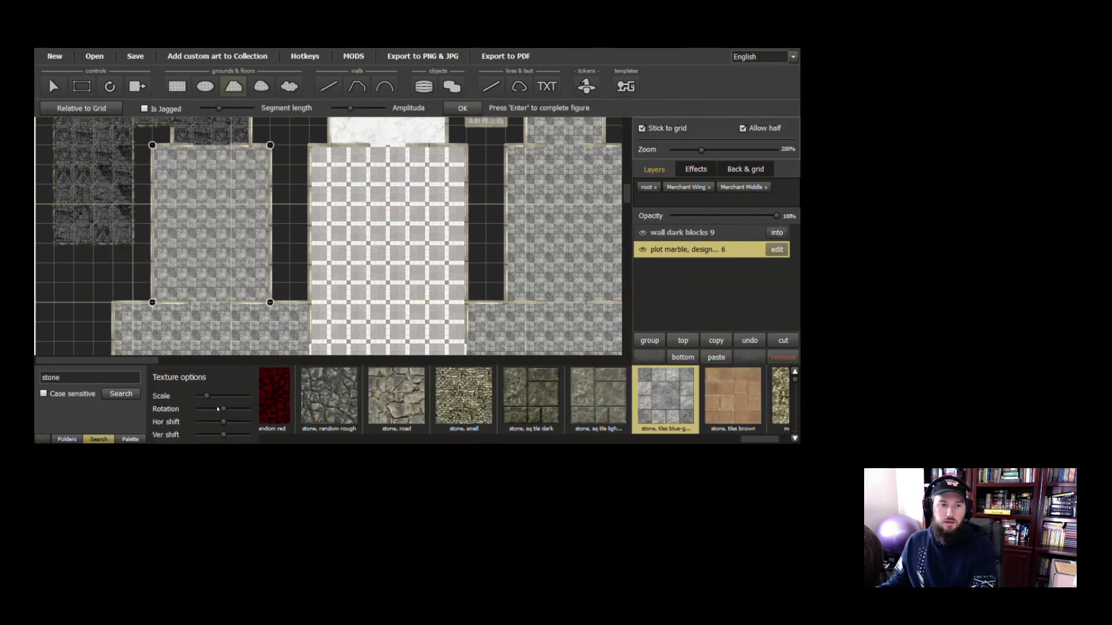
{"action": "scroll", "coordinate": [206, 332], "scroll_direction": "up", "scroll_amount": 5}
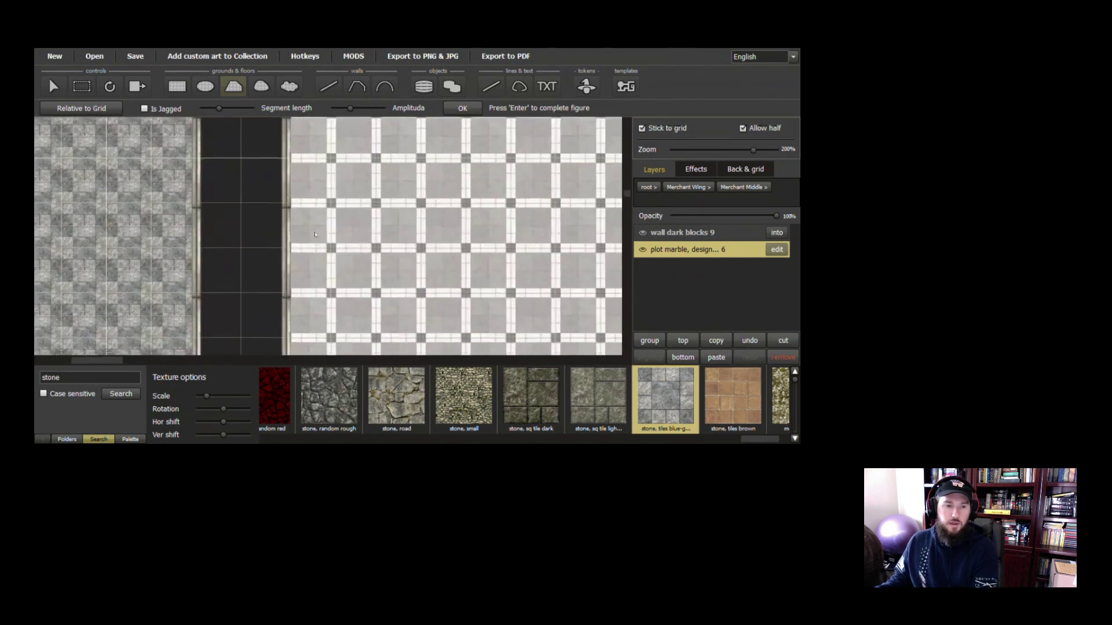
{"action": "left_click", "coordinate": [224, 422]}
{"action": "left_click_drag", "start_coordinate": [223, 422], "coordinate": [223, 436]}
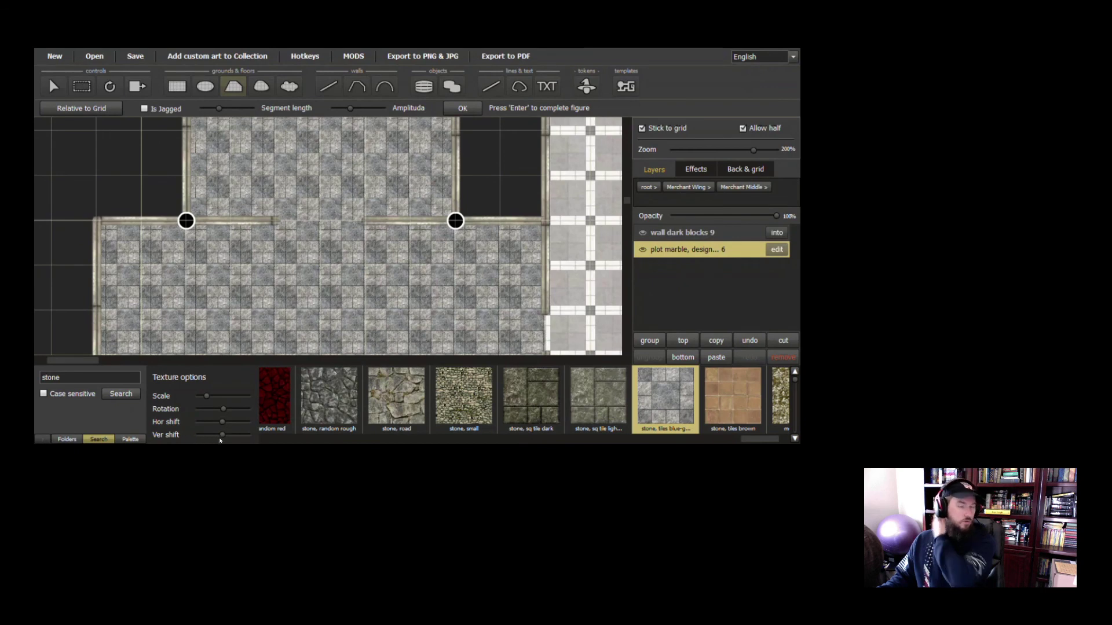
{"action": "key", "text": "Return"}
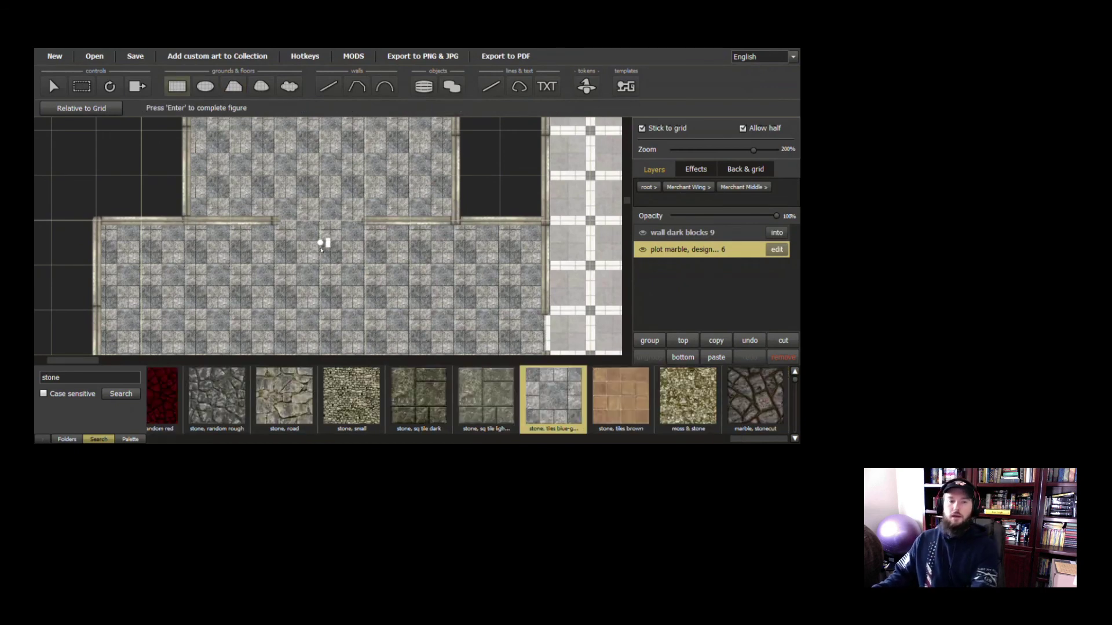
Fill the floor plot of the Merchant Shrine group in Merchant Wing with the "stone, tiles blue-g..." texture
{"action": "scroll", "coordinate": [325, 214], "scroll_direction": "down", "scroll_amount": 2}
{"action": "left_click_drag", "start_coordinate": [333, 214], "coordinate": [336, 223]}
{"action": "scroll", "coordinate": [335, 223], "scroll_direction": "up", "scroll_amount": 4}
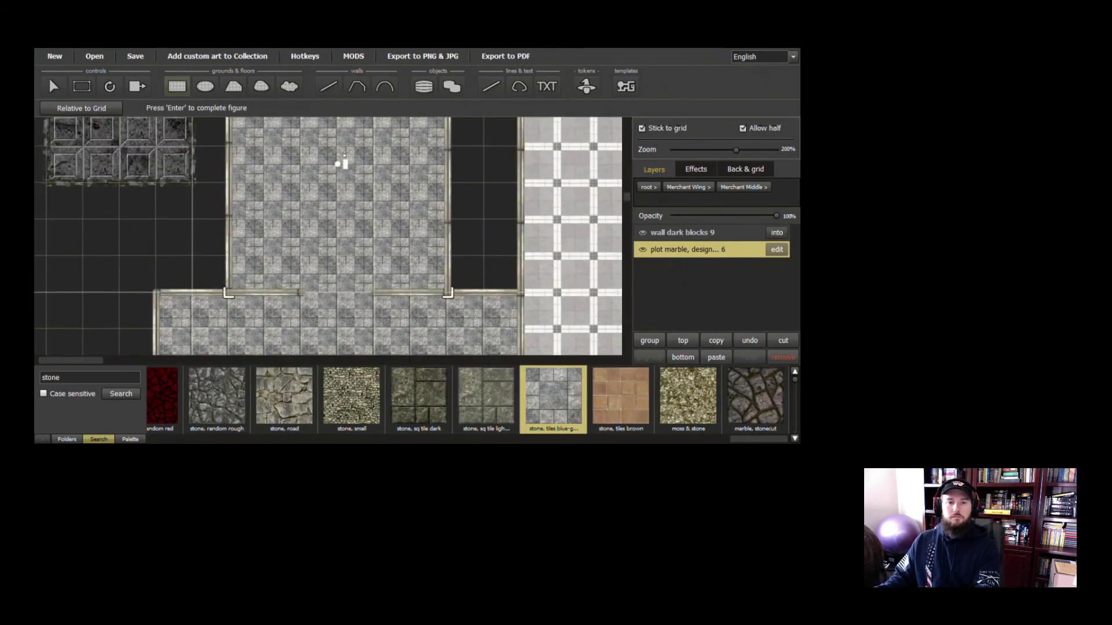
{"action": "scroll", "coordinate": [338, 235], "scroll_direction": "up", "scroll_amount": 3}
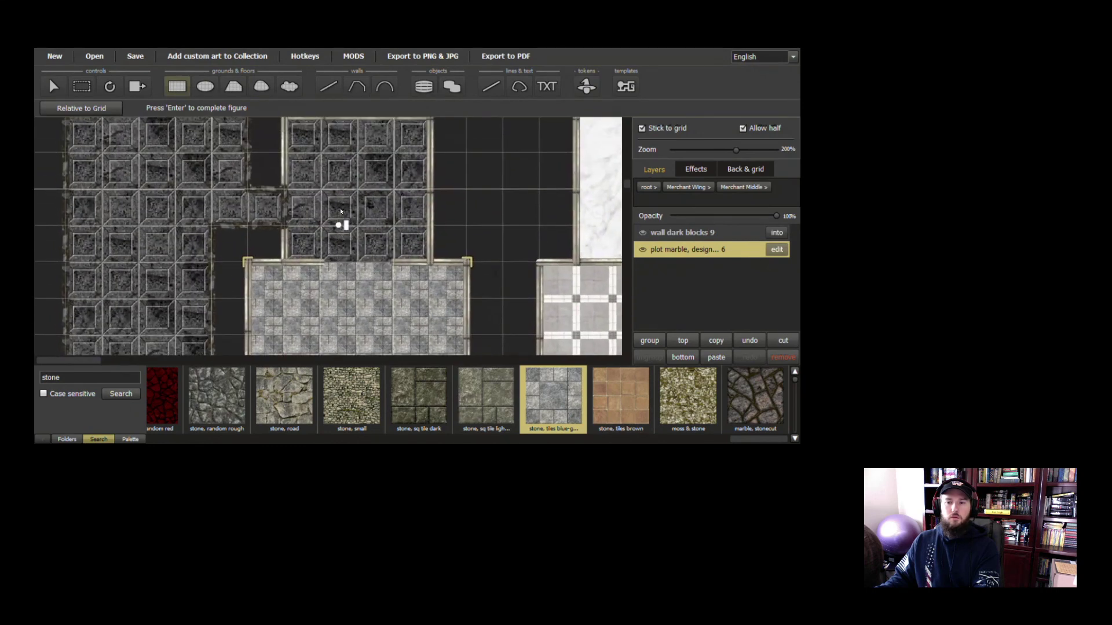
{"action": "left_click", "coordinate": [705, 189]}
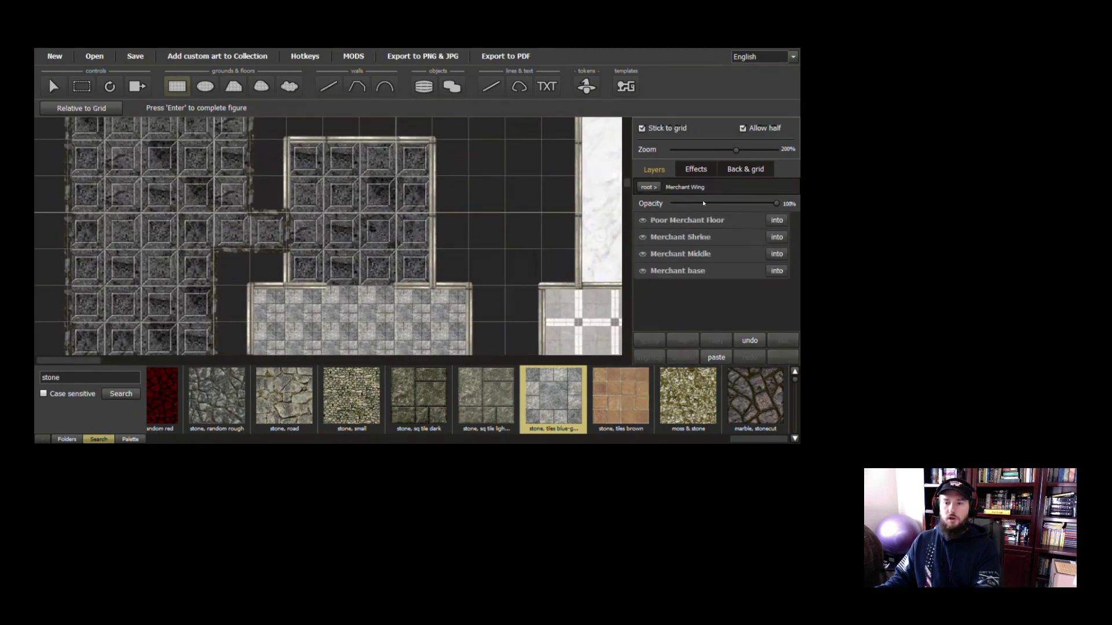
{"action": "left_click", "coordinate": [778, 238]}
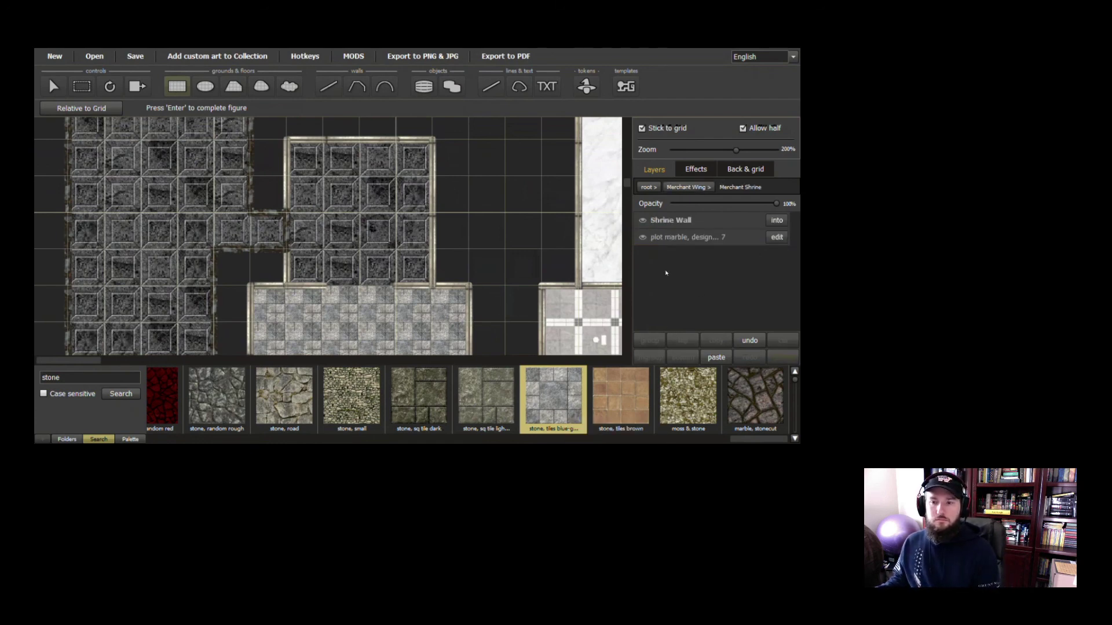
{"action": "left_click", "coordinate": [683, 238]}
{"action": "right_click", "coordinate": [566, 398]}
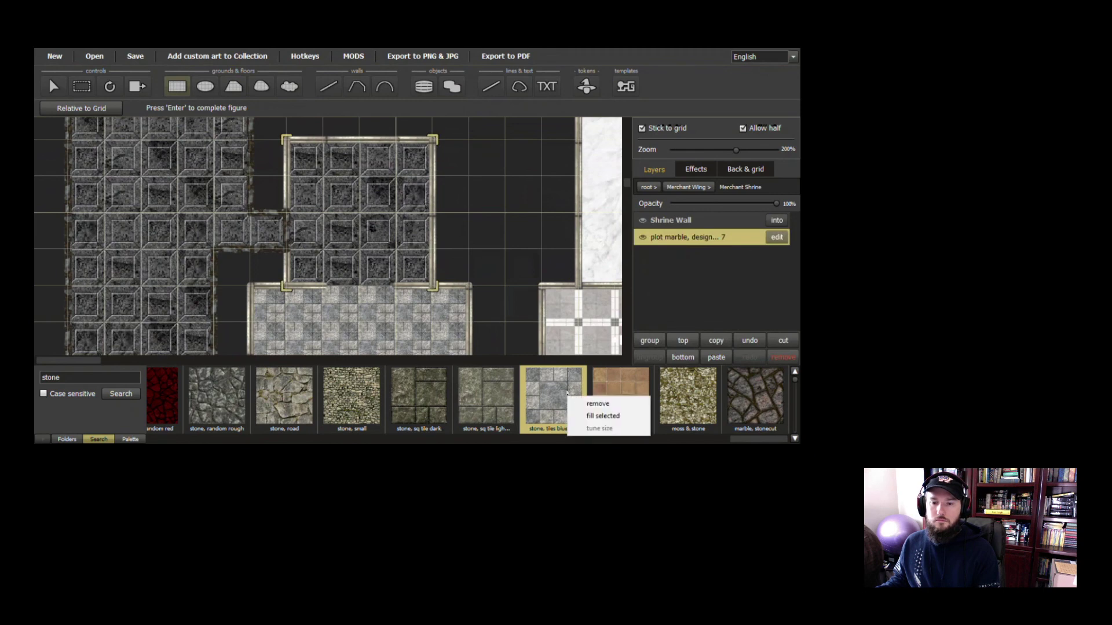
{"action": "left_click", "coordinate": [591, 413]}
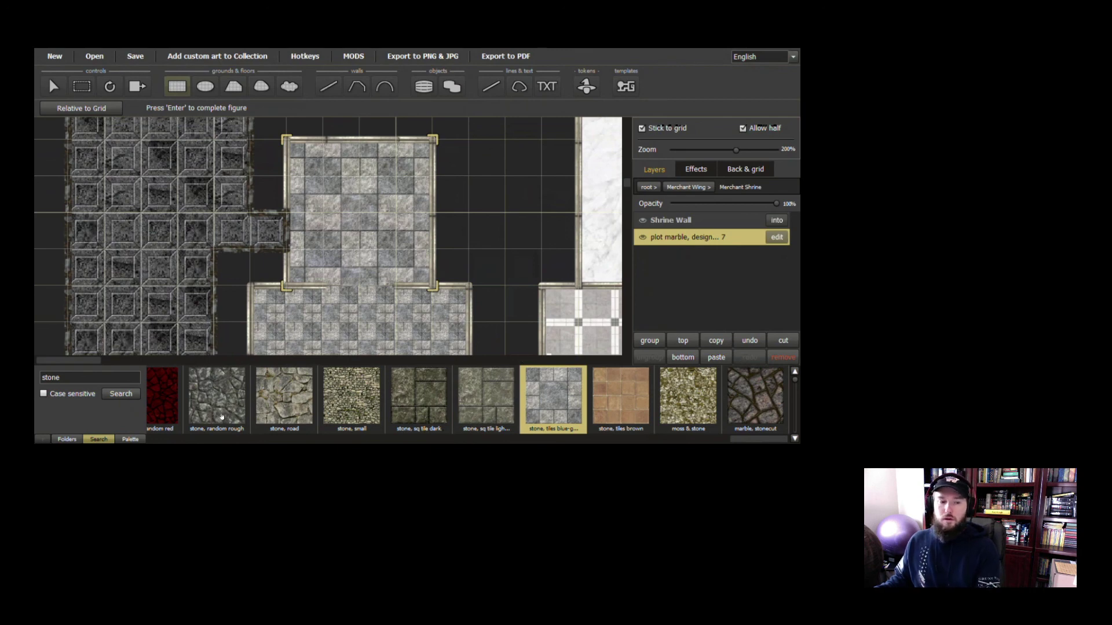
Reduce the texture scale on the Merchant Shrine plot and adjust its shift so the tiles match the grid
{"action": "left_click", "coordinate": [776, 238]}
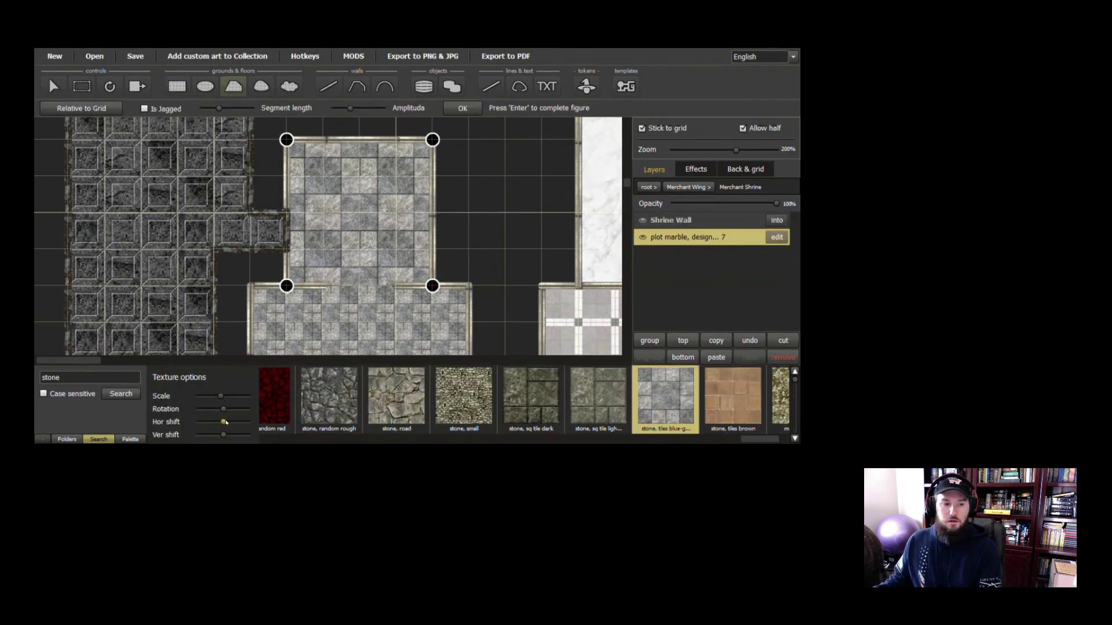
{"action": "left_click_drag", "start_coordinate": [222, 397], "coordinate": [224, 439]}
{"action": "key", "text": "Return"}
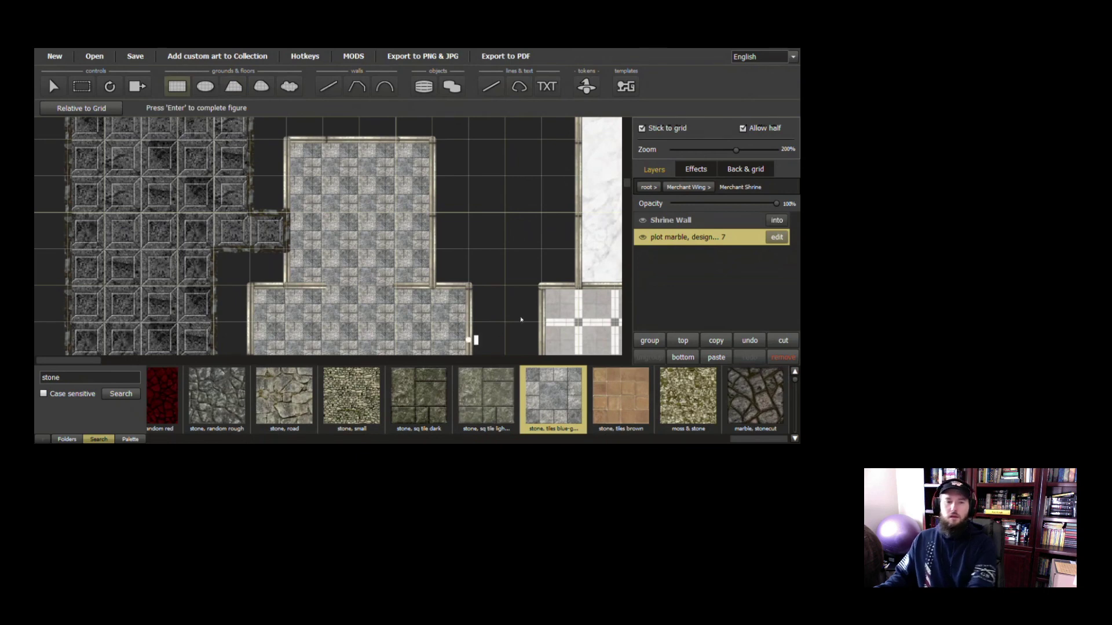
Examine the retextured Merchant, Noble and Warrior wing floors side by side across the map
{"action": "scroll", "coordinate": [506, 283], "scroll_direction": "down", "scroll_amount": 3}
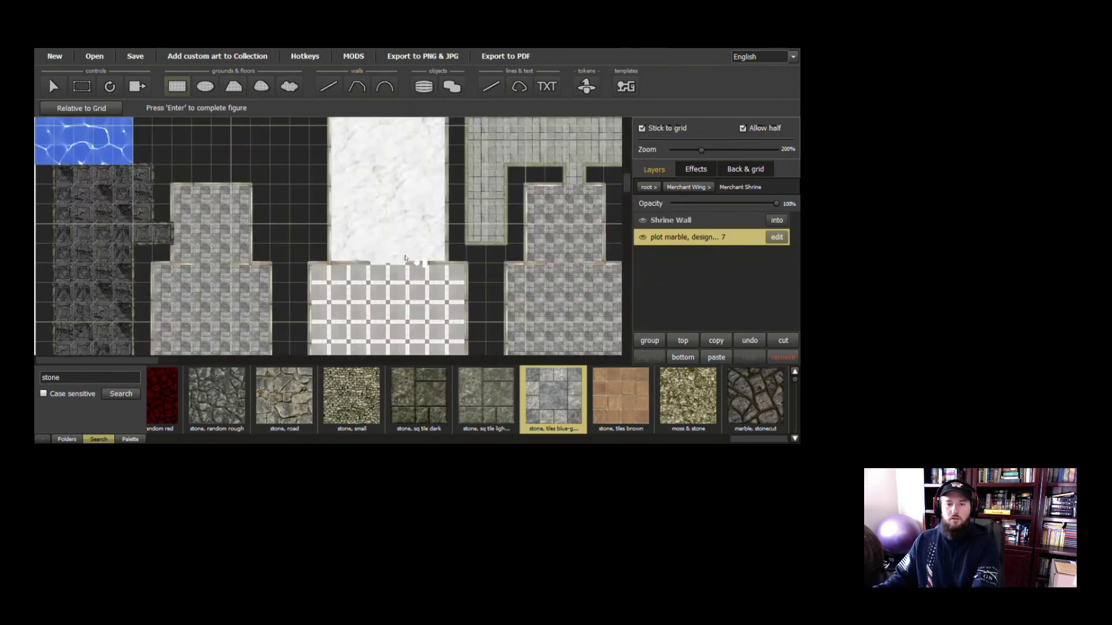
{"action": "left_click_drag", "start_coordinate": [306, 232], "coordinate": [288, 193]}
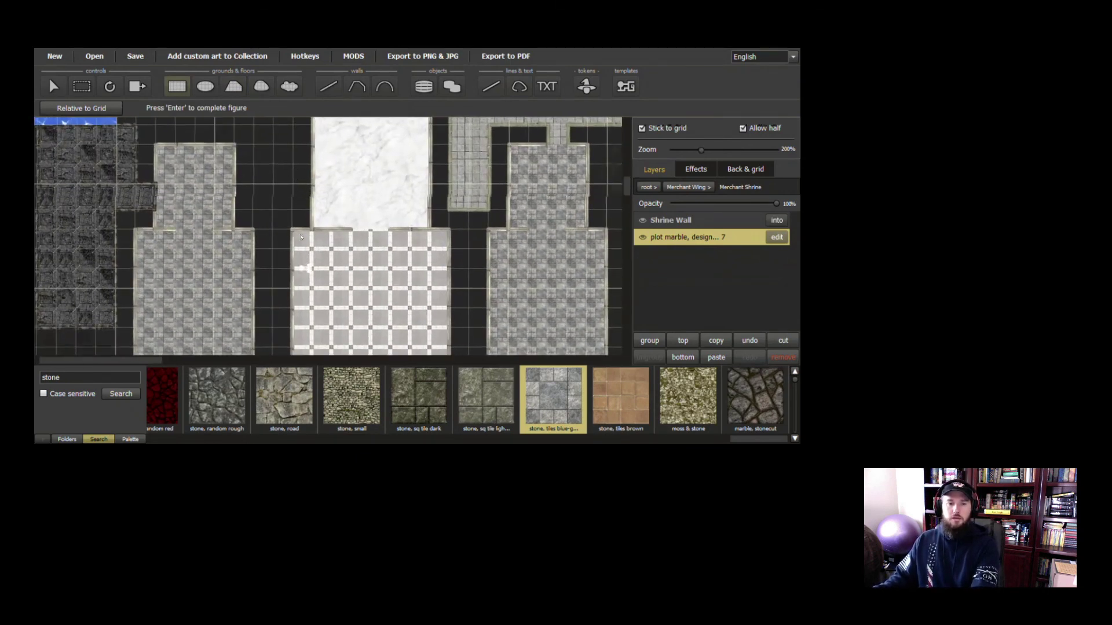
{"action": "left_click_drag", "start_coordinate": [307, 282], "coordinate": [307, 220]}
{"action": "mouse_move", "coordinate": [366, 259]}
{"action": "left_mouse_down"}
{"action": "mouse_move", "coordinate": [378, 227]}
{"action": "mouse_move", "coordinate": [377, 292]}
{"action": "left_mouse_up"}
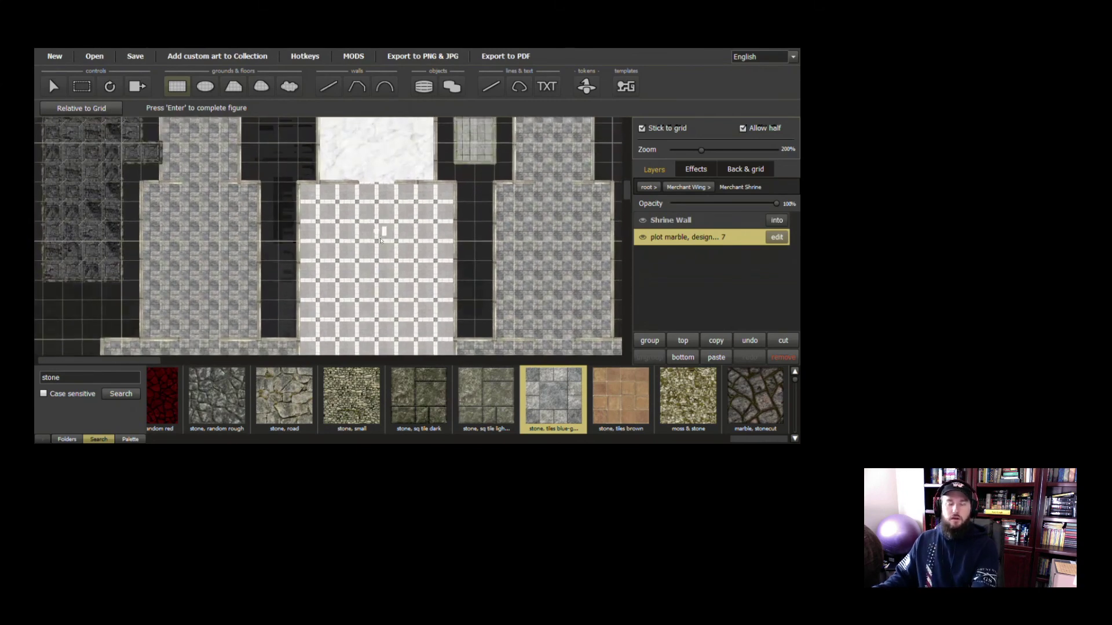
{"action": "left_click_drag", "start_coordinate": [378, 239], "coordinate": [373, 272]}
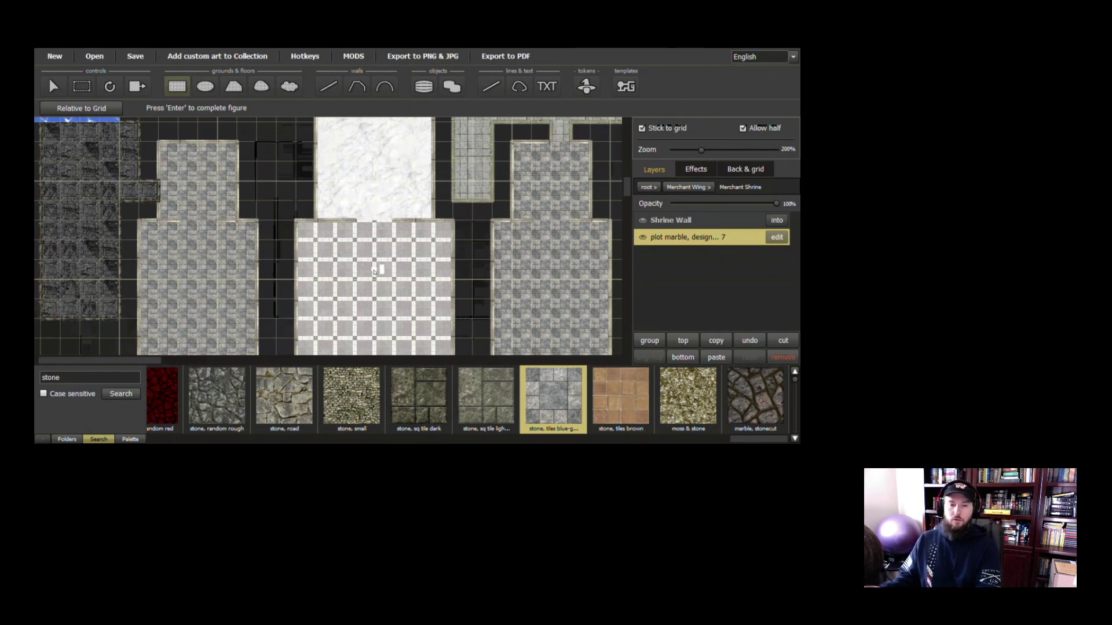
{"action": "scroll", "coordinate": [382, 261], "scroll_direction": "up", "scroll_amount": 3}
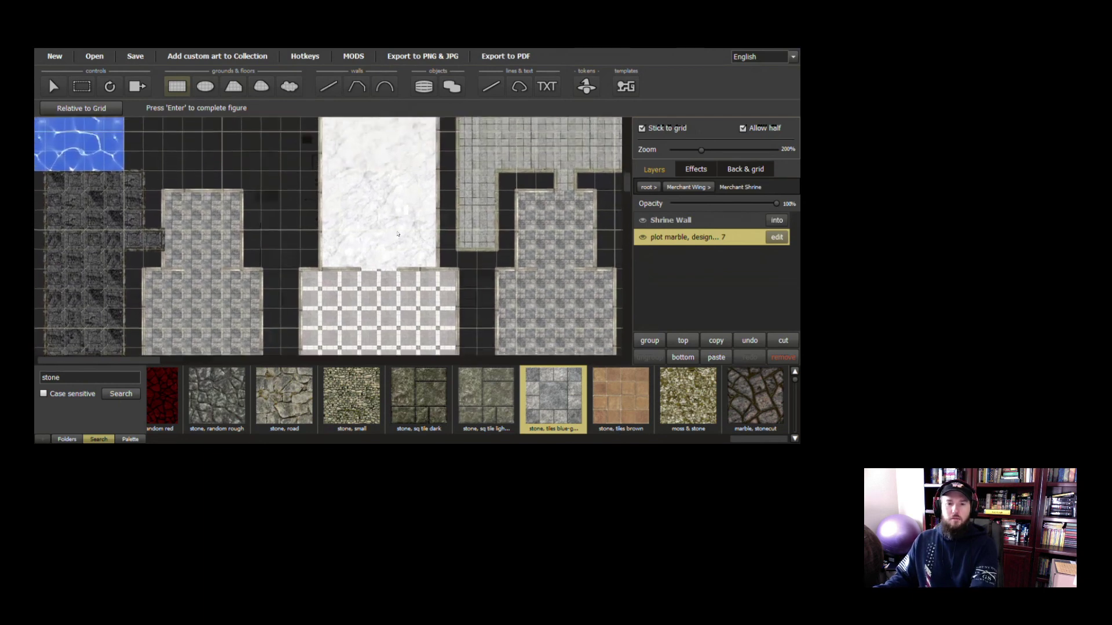
{"action": "scroll", "coordinate": [398, 234], "scroll_direction": "up", "scroll_amount": 4}
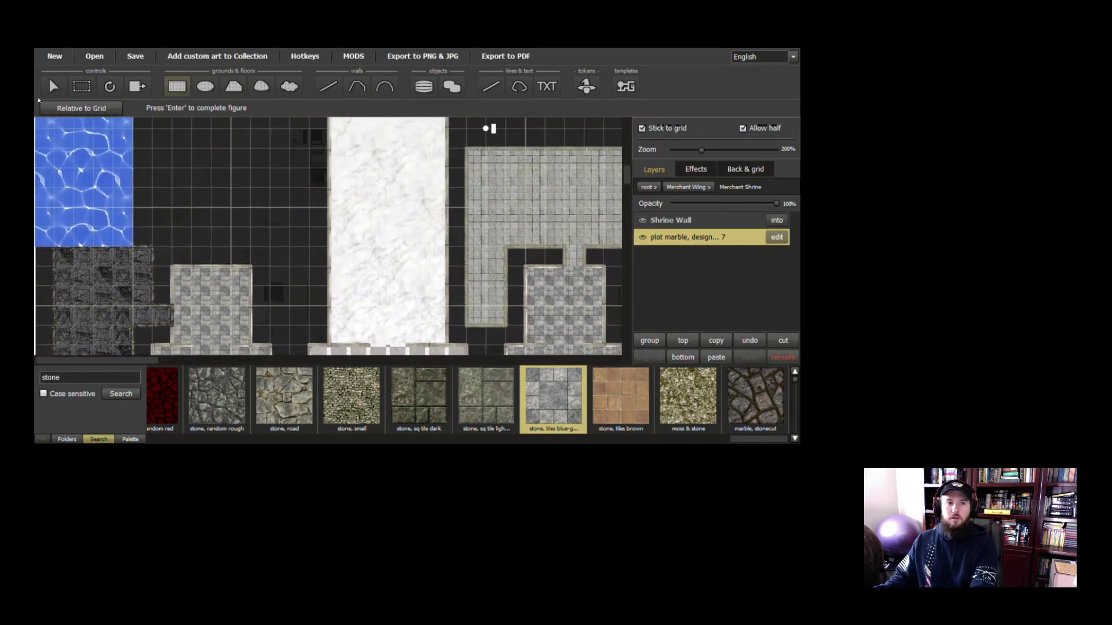
Open the Hall of Dukes group inside Noble wing and look through the texture collection for "marble" floors
{"action": "left_click", "coordinate": [52, 87]}
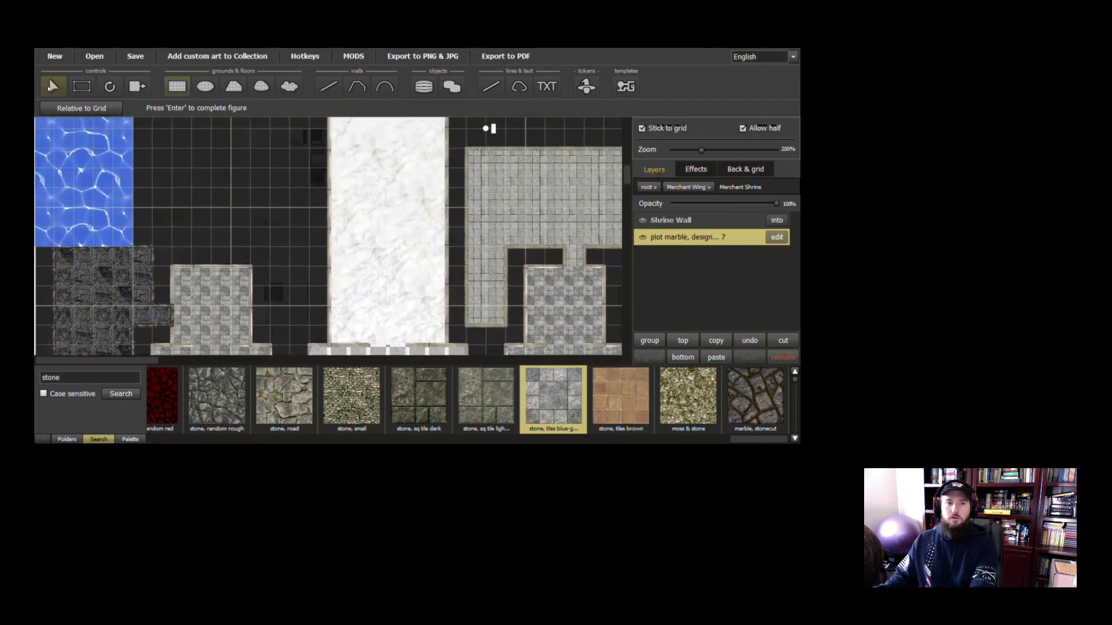
{"action": "left_click", "coordinate": [661, 189]}
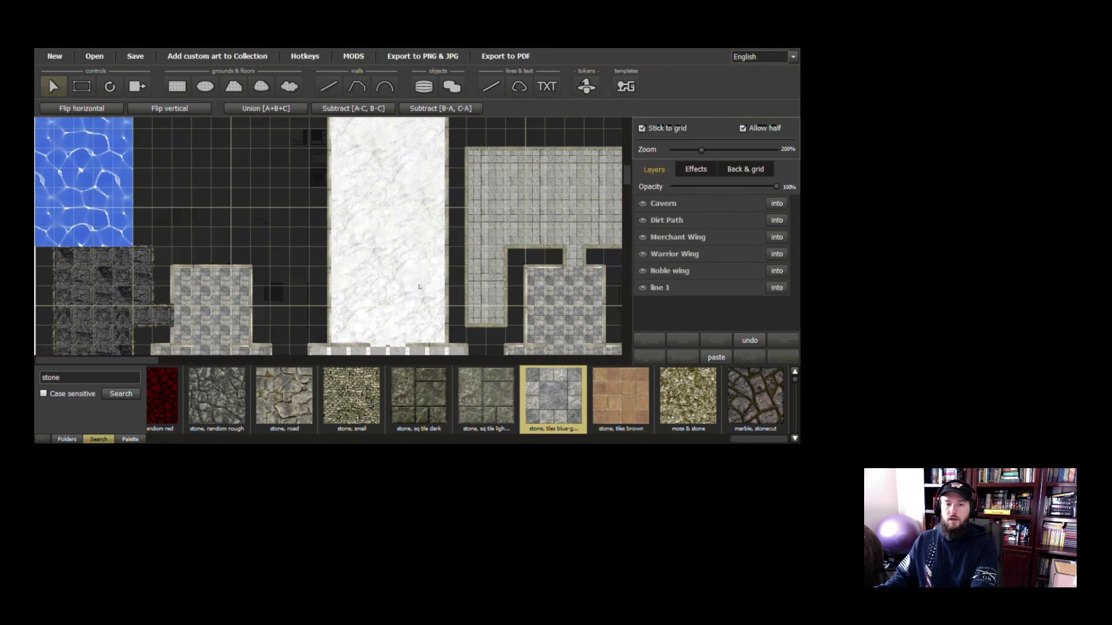
{"action": "left_click", "coordinate": [776, 271]}
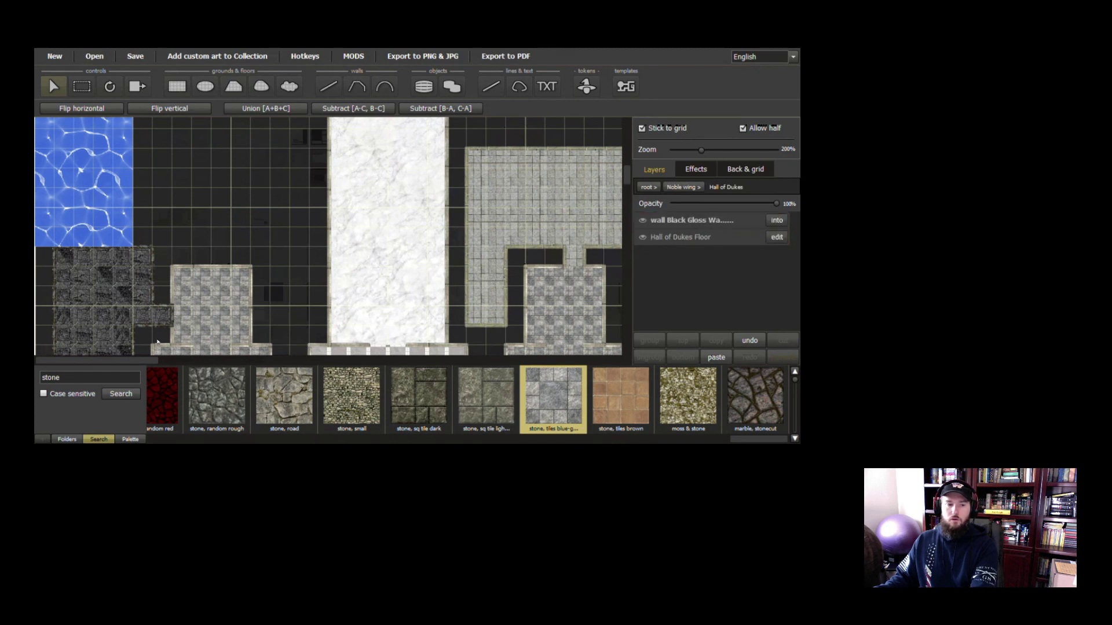
{"action": "double_click", "coordinate": [104, 379]}
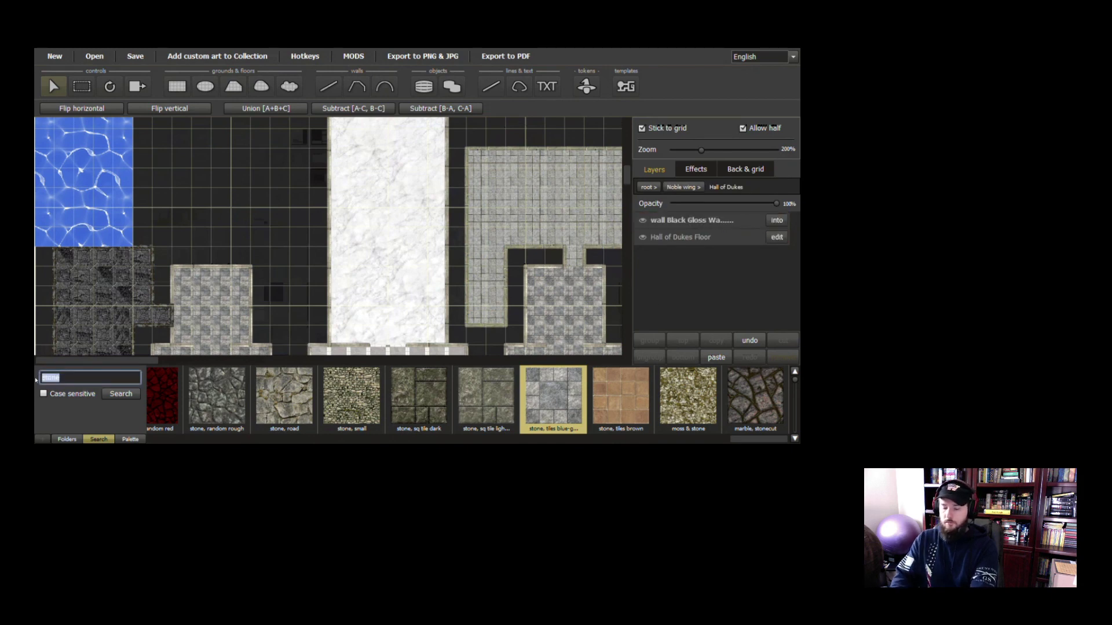
{"action": "type", "text": "marble"}
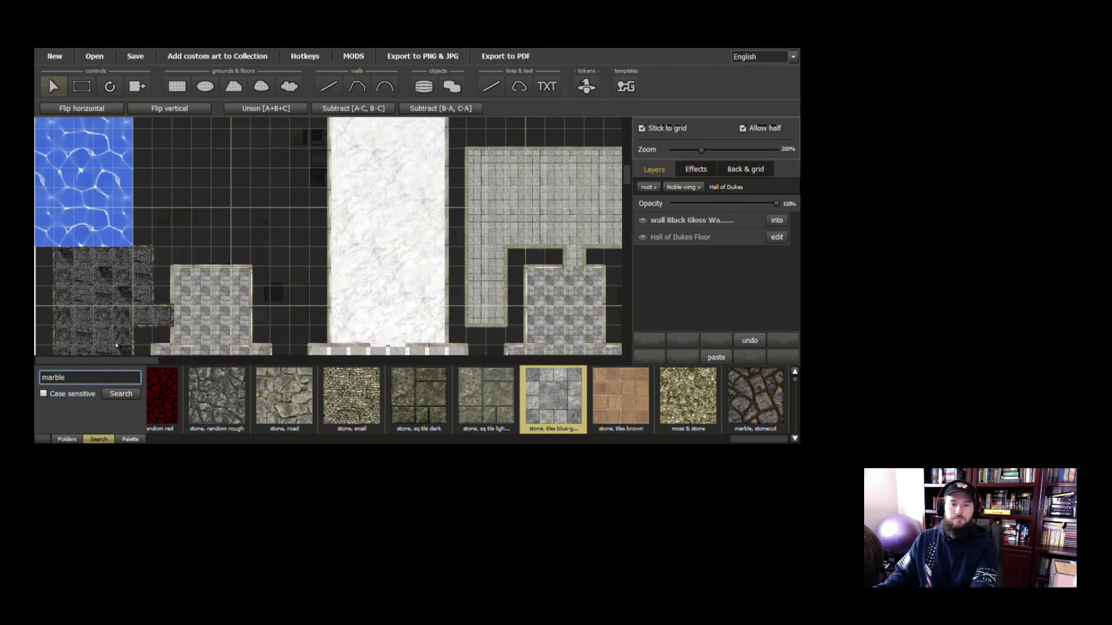
{"action": "left_click", "coordinate": [120, 394]}
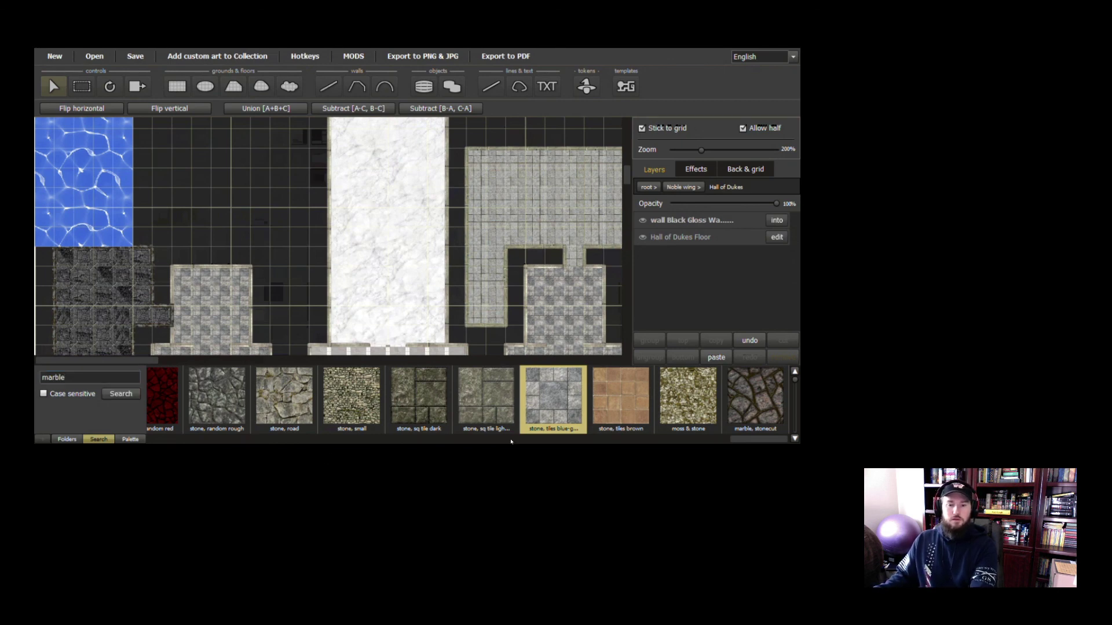
{"action": "left_click_drag", "start_coordinate": [747, 439], "coordinate": [409, 449]}
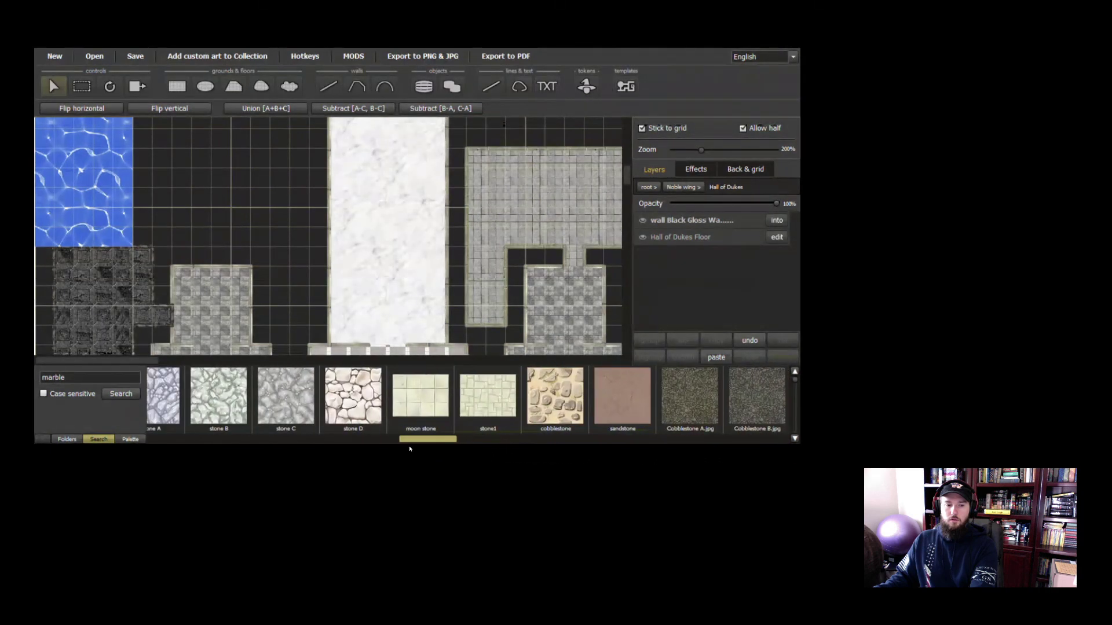
{"action": "left_click", "coordinate": [178, 87]}
{"action": "left_click", "coordinate": [120, 401]}
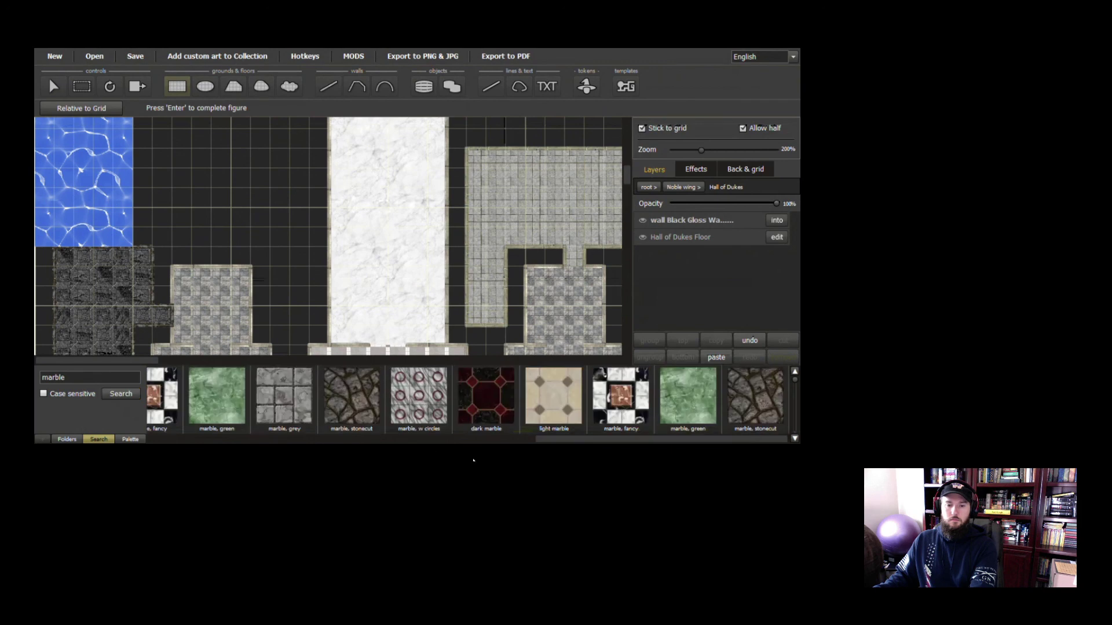
{"action": "left_click_drag", "start_coordinate": [537, 443], "coordinate": [375, 441]}
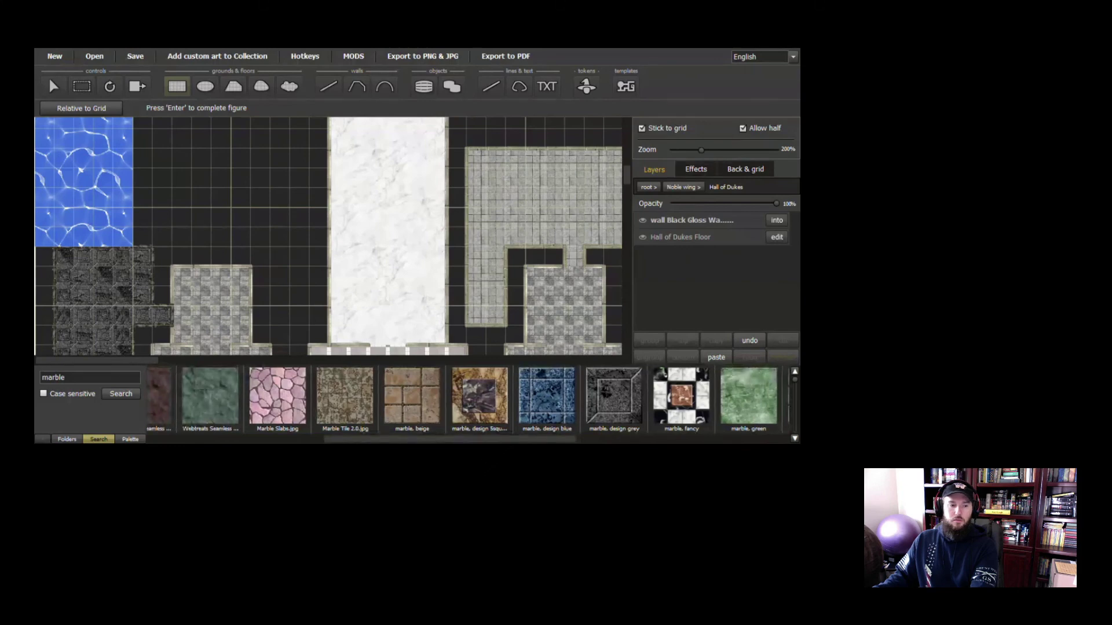
Browse the floors folder of TheTot's complete fantasy collection for a suitable floor texture
{"action": "left_click", "coordinate": [67, 439]}
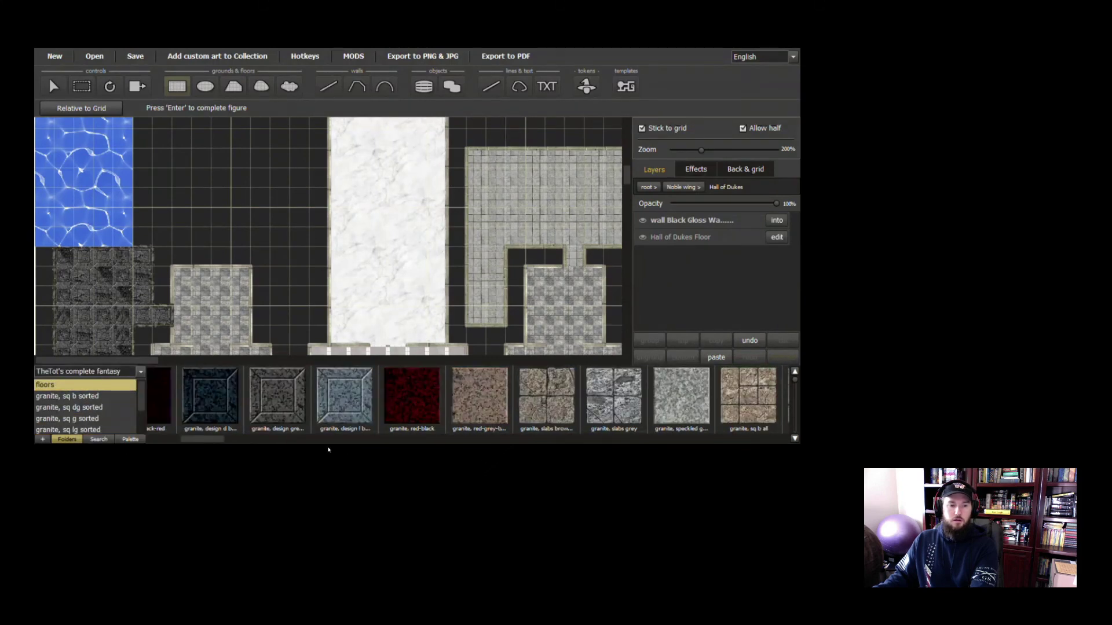
{"action": "left_click_drag", "start_coordinate": [229, 442], "coordinate": [364, 441]}
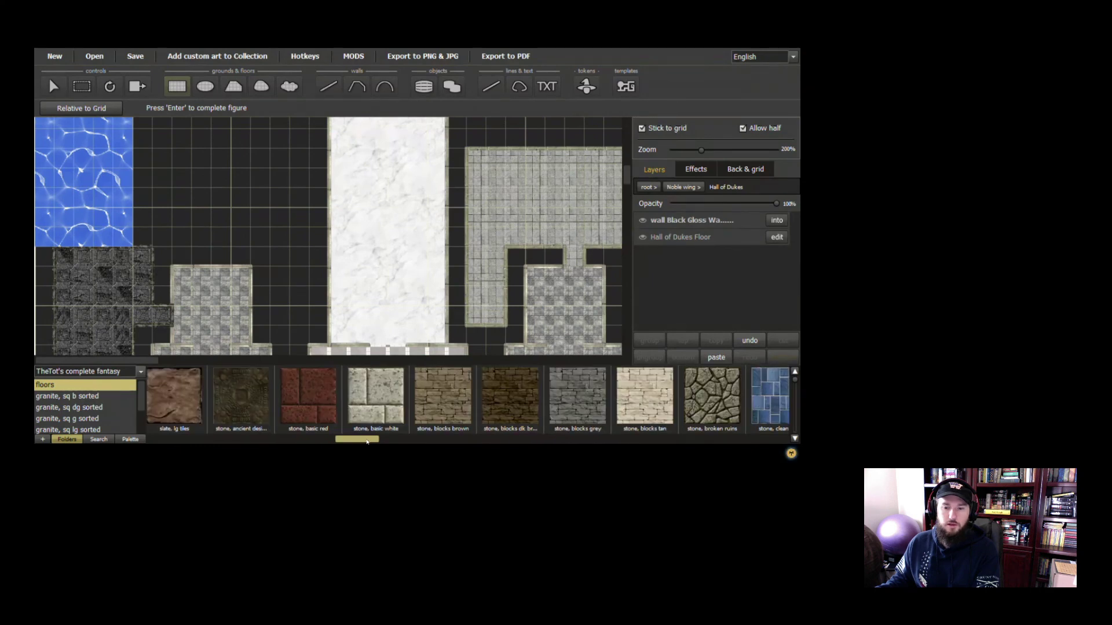
{"action": "left_click_drag", "start_coordinate": [334, 441], "coordinate": [165, 442]}
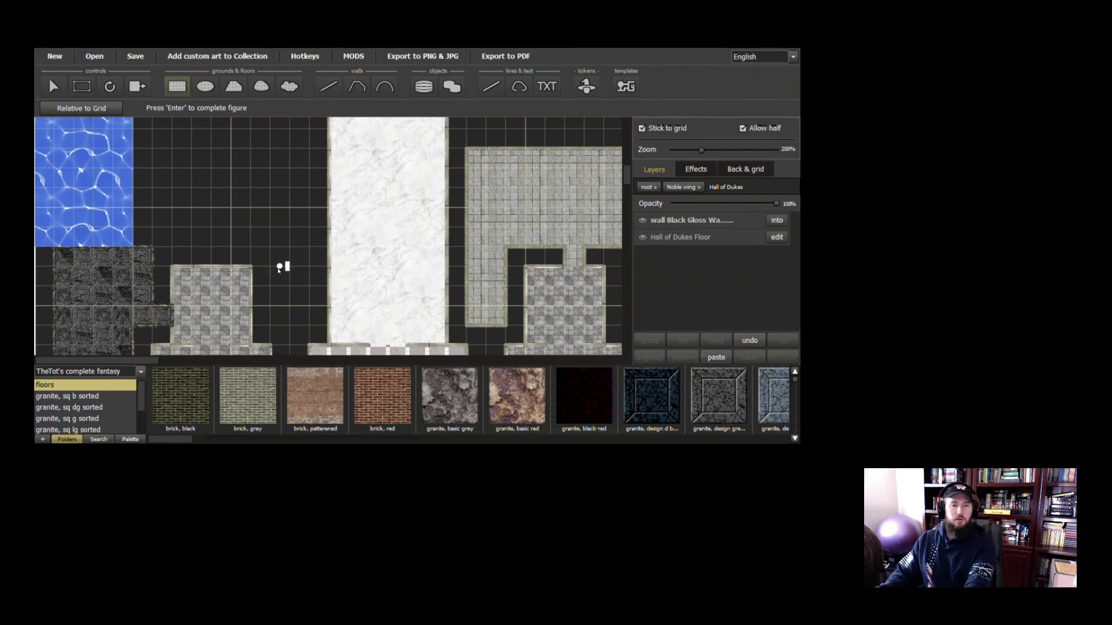
Examine the checkered hall, the red carpet area and the dark-floored room beside the Merchant Shrine
{"action": "scroll", "coordinate": [345, 236], "scroll_direction": "down", "scroll_amount": 1}
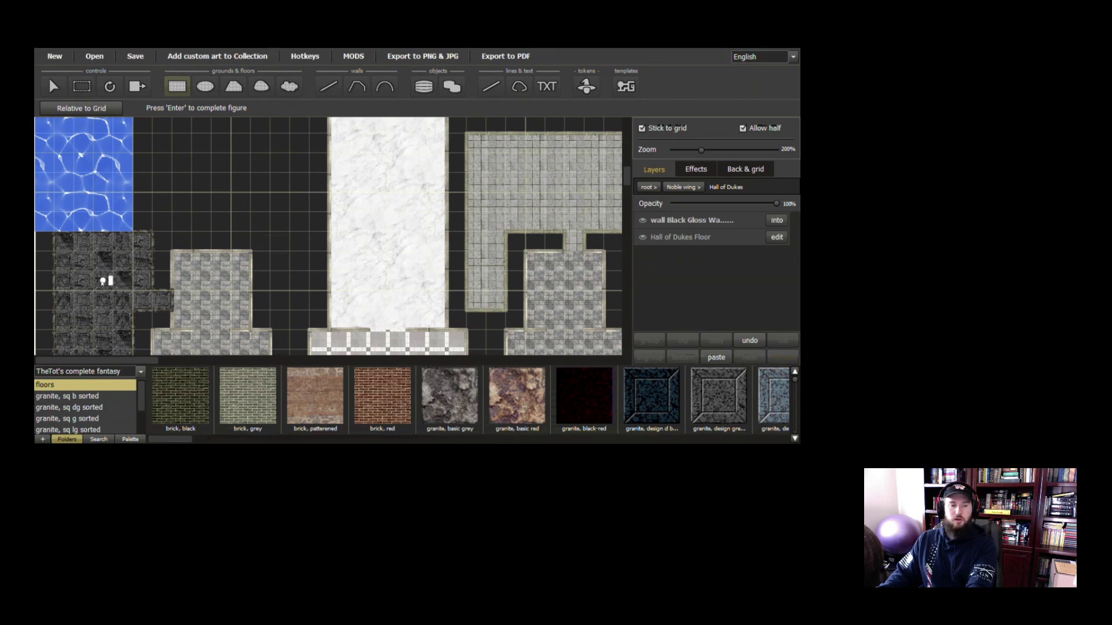
{"action": "scroll", "coordinate": [165, 231], "scroll_direction": "up", "scroll_amount": 10}
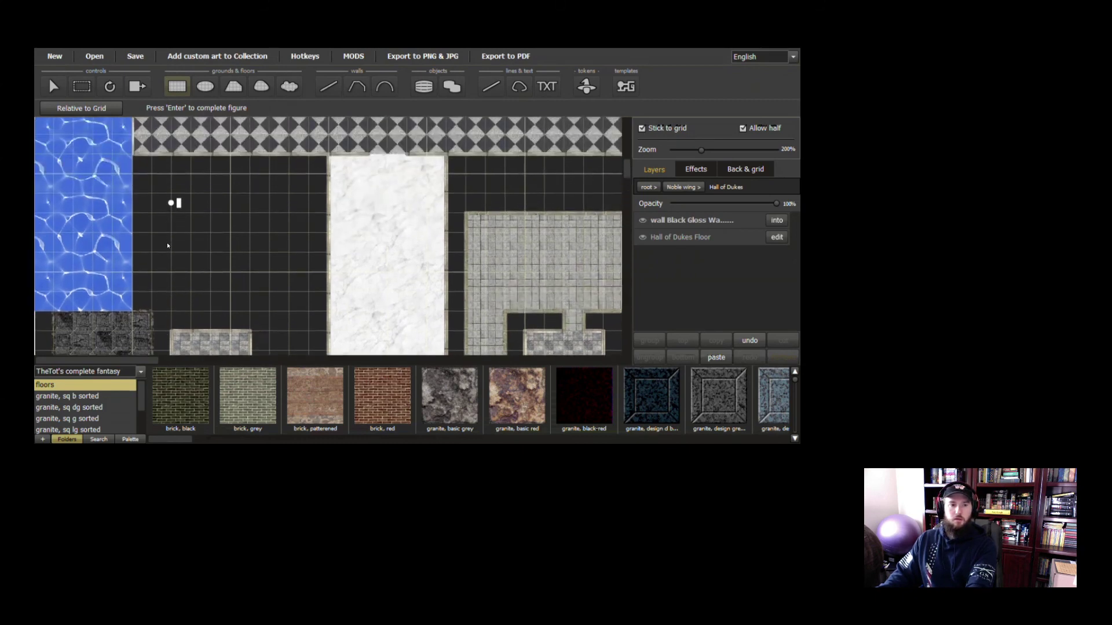
{"action": "scroll", "coordinate": [169, 254], "scroll_direction": "up", "scroll_amount": 6}
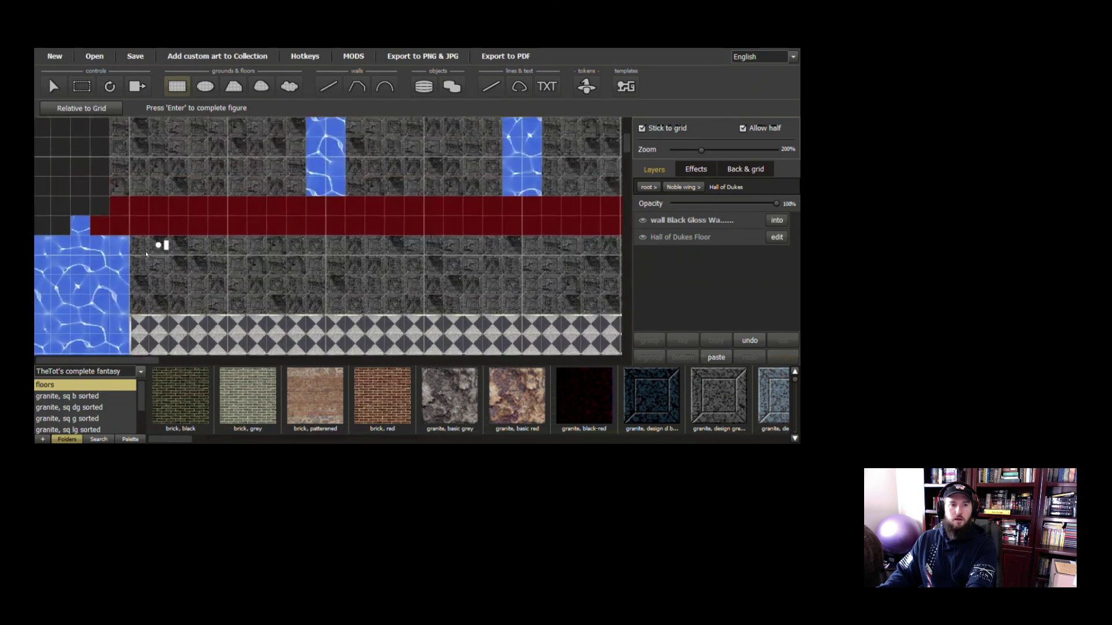
{"action": "scroll", "coordinate": [231, 255], "scroll_direction": "down", "scroll_amount": 9}
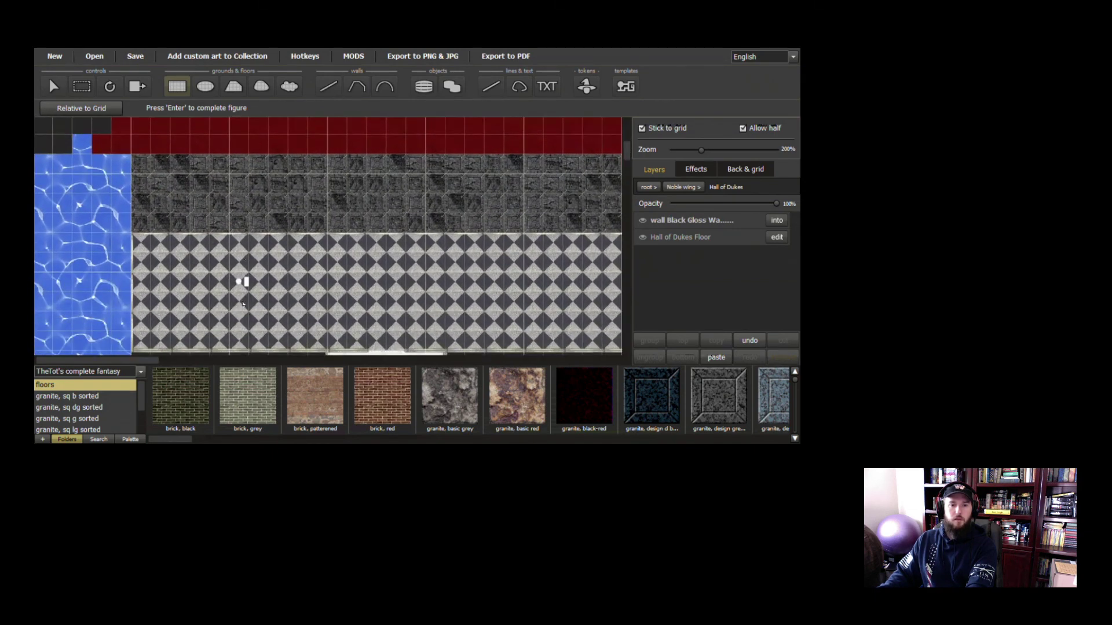
{"action": "scroll", "coordinate": [263, 230], "scroll_direction": "down", "scroll_amount": 8}
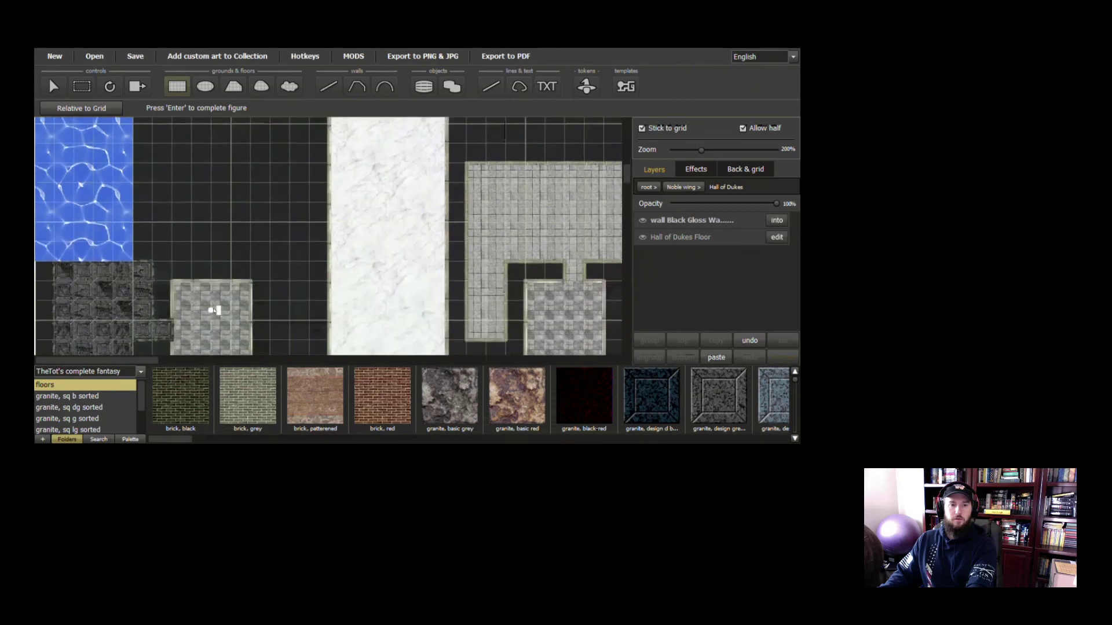
{"action": "scroll", "coordinate": [249, 234], "scroll_direction": "down", "scroll_amount": 2}
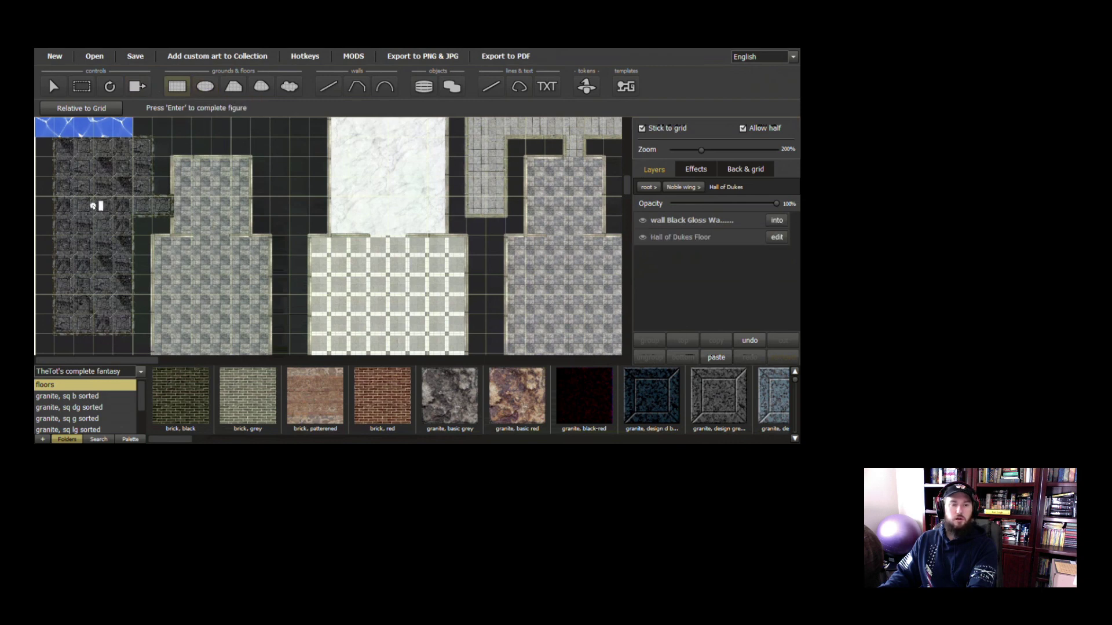
Open the Poor Merchant Floor group in the Merchant Wing, look through the floor textures and select its floor layer
{"action": "left_click", "coordinate": [682, 187]}
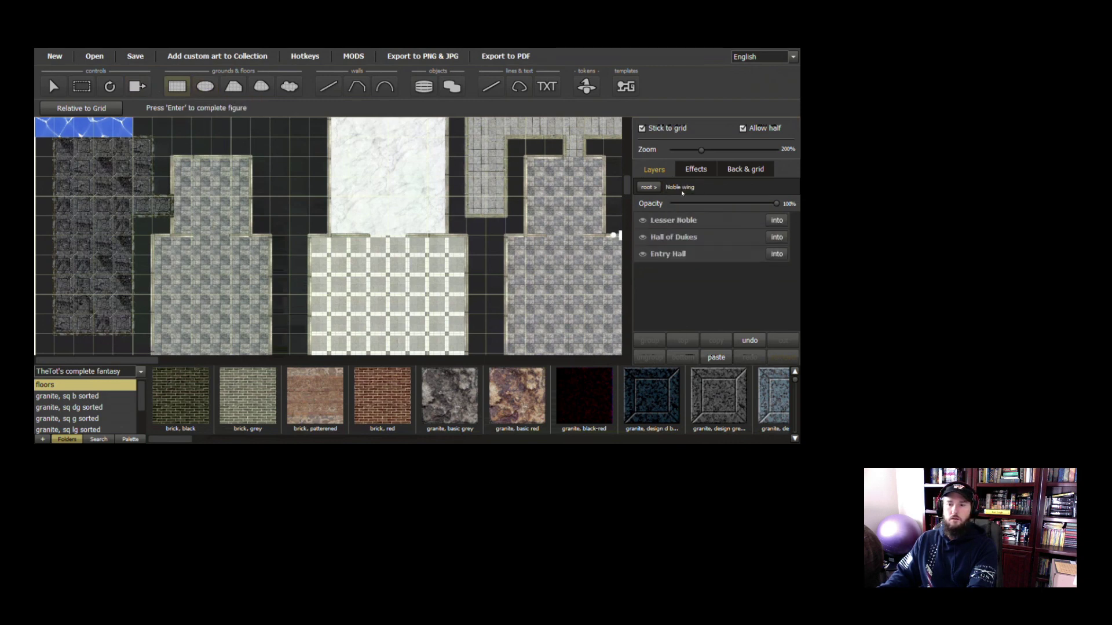
{"action": "left_click", "coordinate": [654, 190]}
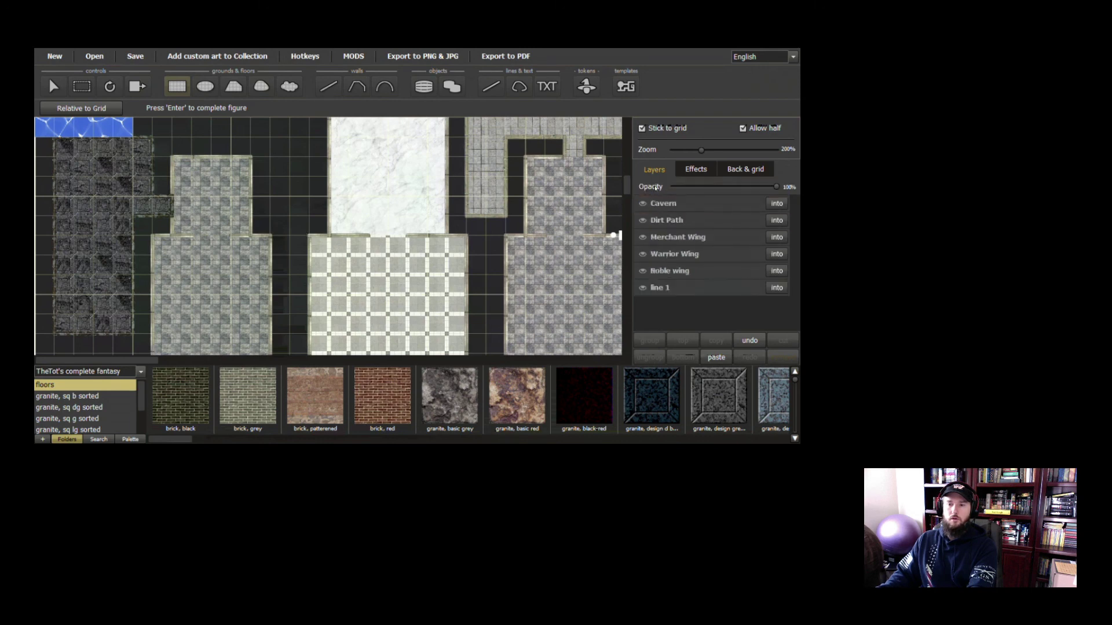
{"action": "left_click", "coordinate": [778, 238]}
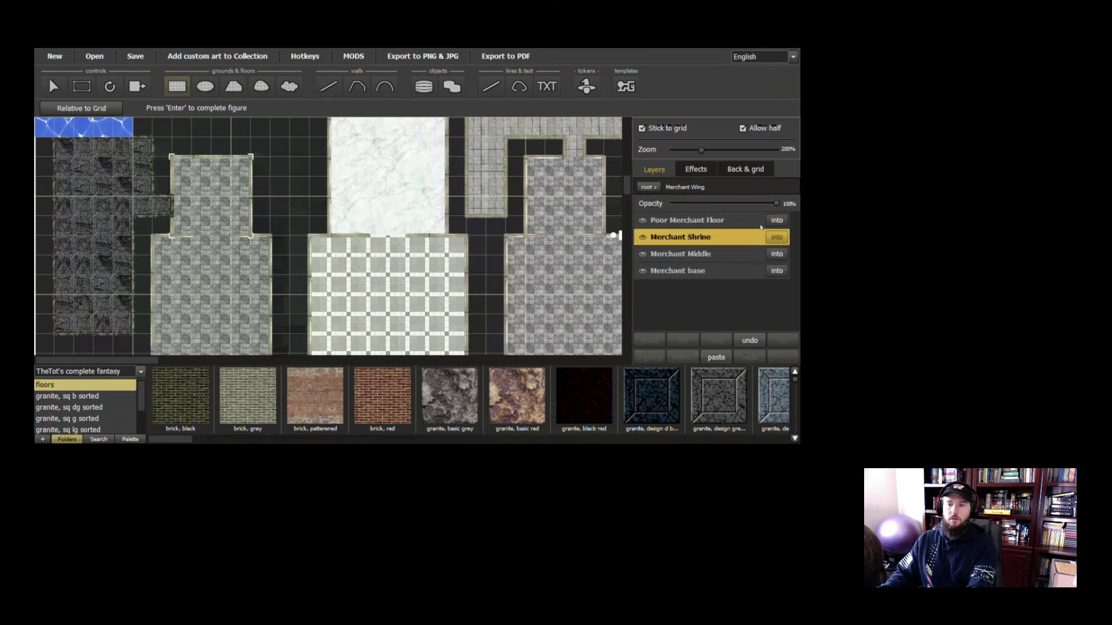
{"action": "left_click", "coordinate": [779, 223]}
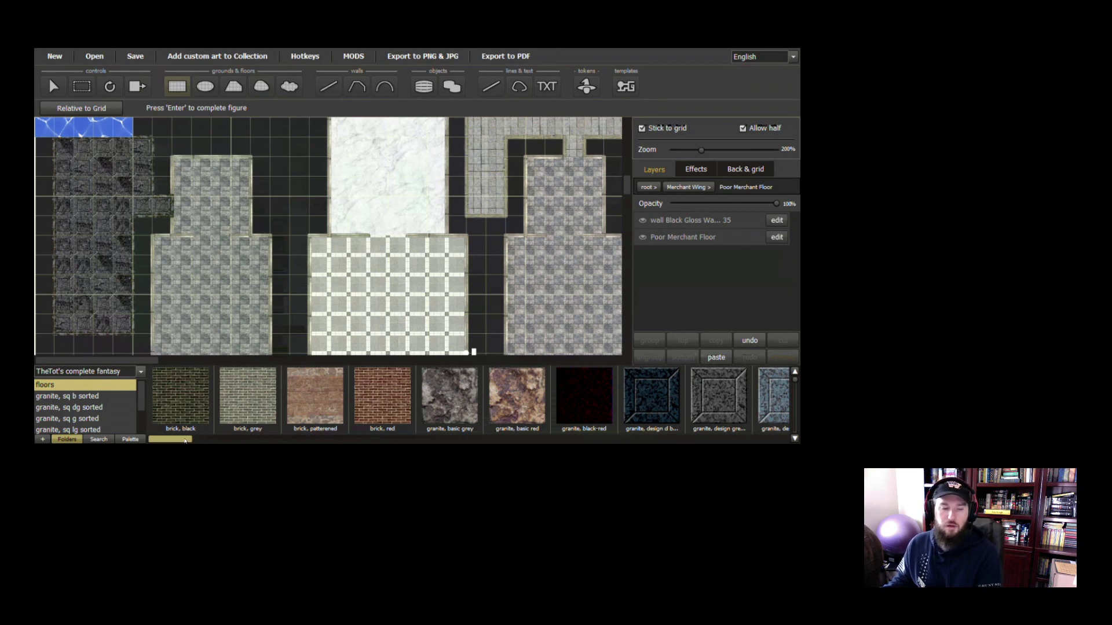
{"action": "left_click_drag", "start_coordinate": [168, 439], "coordinate": [230, 447]}
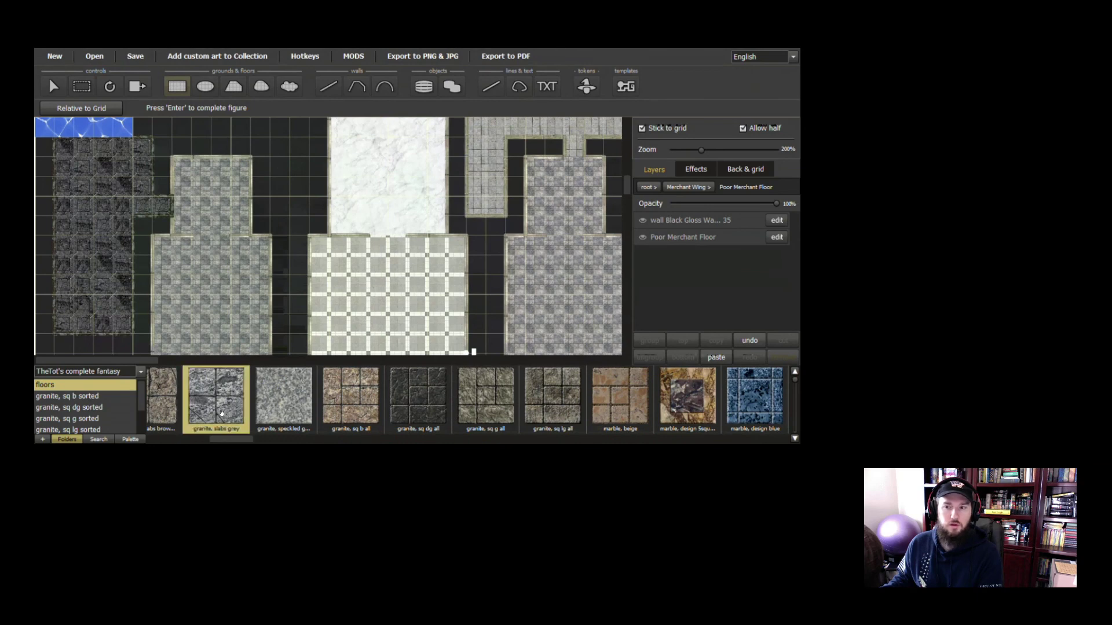
{"action": "left_click", "coordinate": [671, 238]}
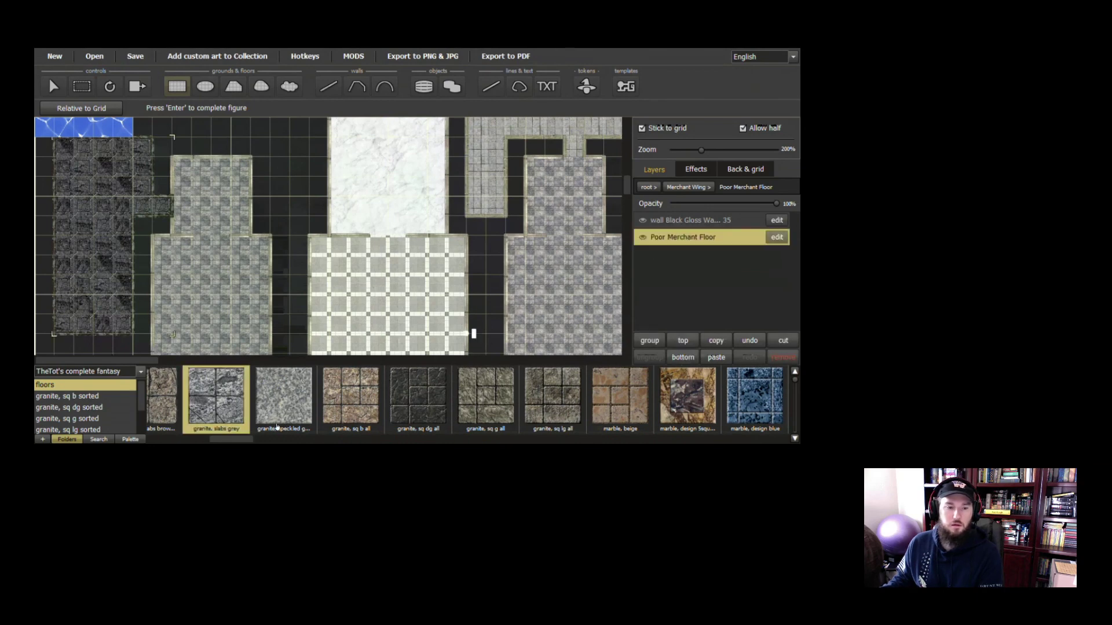
Try the granite slabs grey, granite slabs brown and "granite, sq g all" textures on the Poor Merchant Floor
{"action": "right_click", "coordinate": [225, 409]}
{"action": "left_click", "coordinate": [254, 386]}
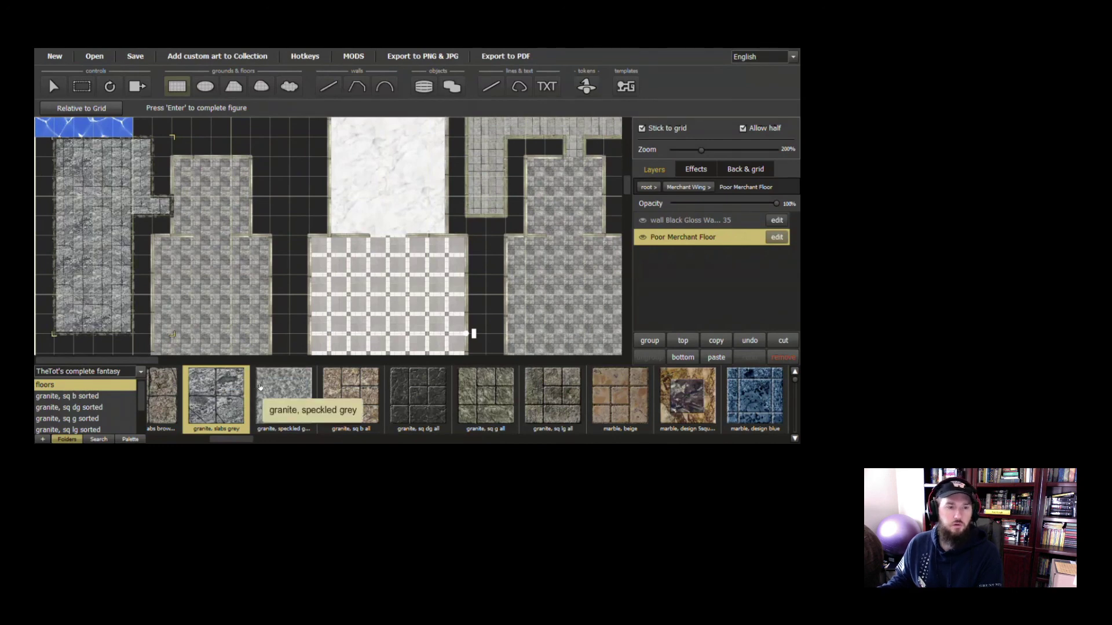
{"action": "right_click", "coordinate": [170, 405]}
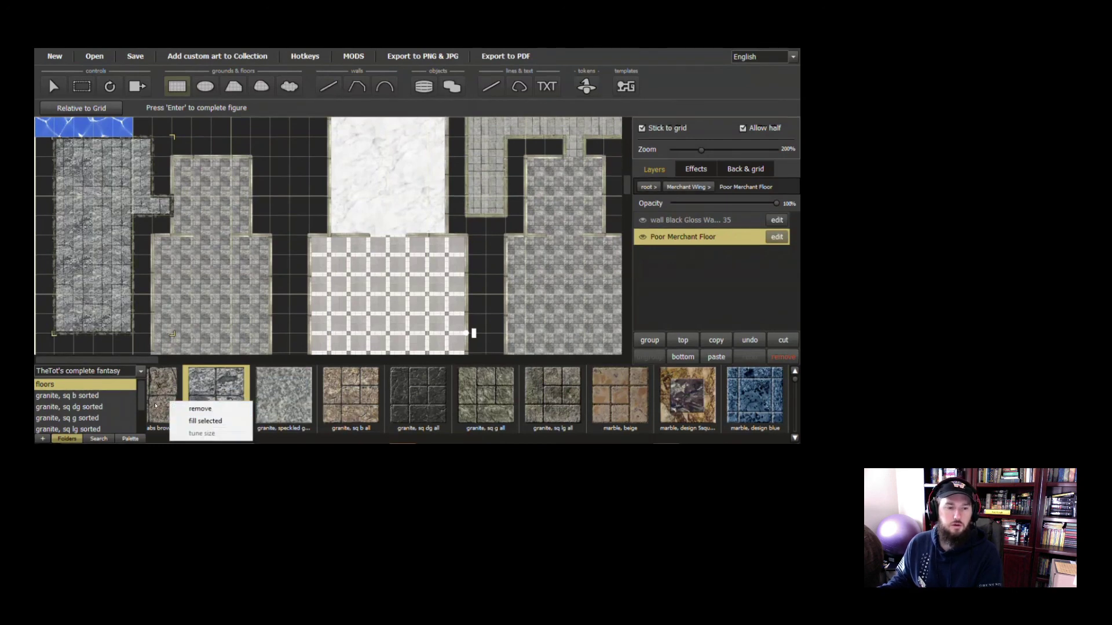
{"action": "left_click", "coordinate": [195, 421]}
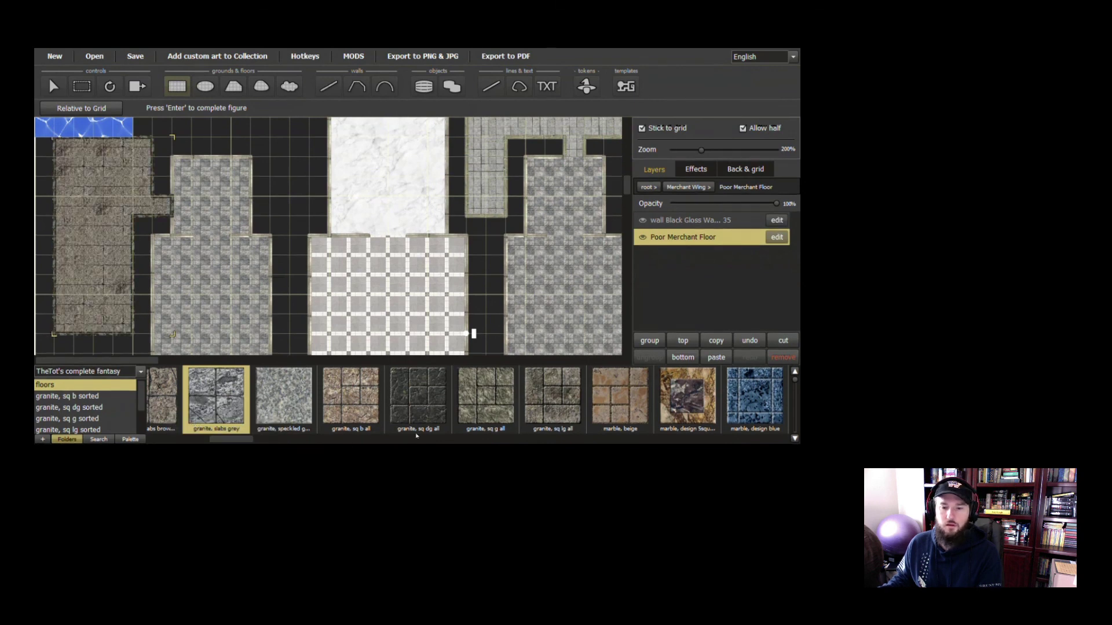
{"action": "right_click", "coordinate": [485, 400]}
{"action": "left_click", "coordinate": [521, 421]}
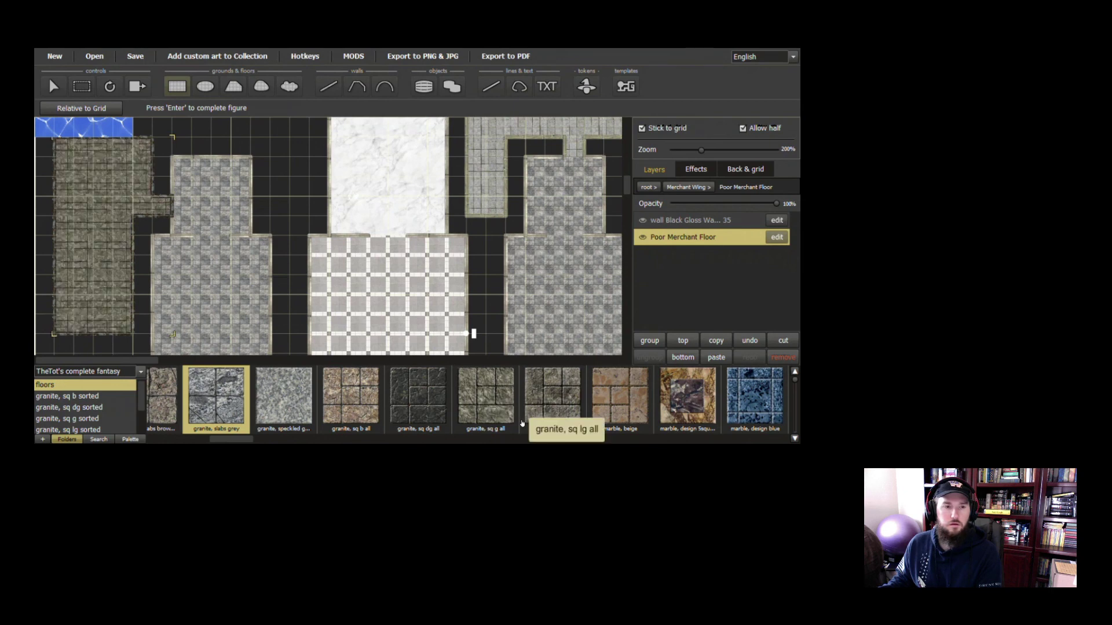
Fill the Poor Merchant Floor with the "rock, cracked grey" texture from the floors folder
{"action": "scroll", "coordinate": [110, 267], "scroll_direction": "up", "scroll_amount": 3}
{"action": "left_click_drag", "start_coordinate": [97, 270], "coordinate": [502, 243]}
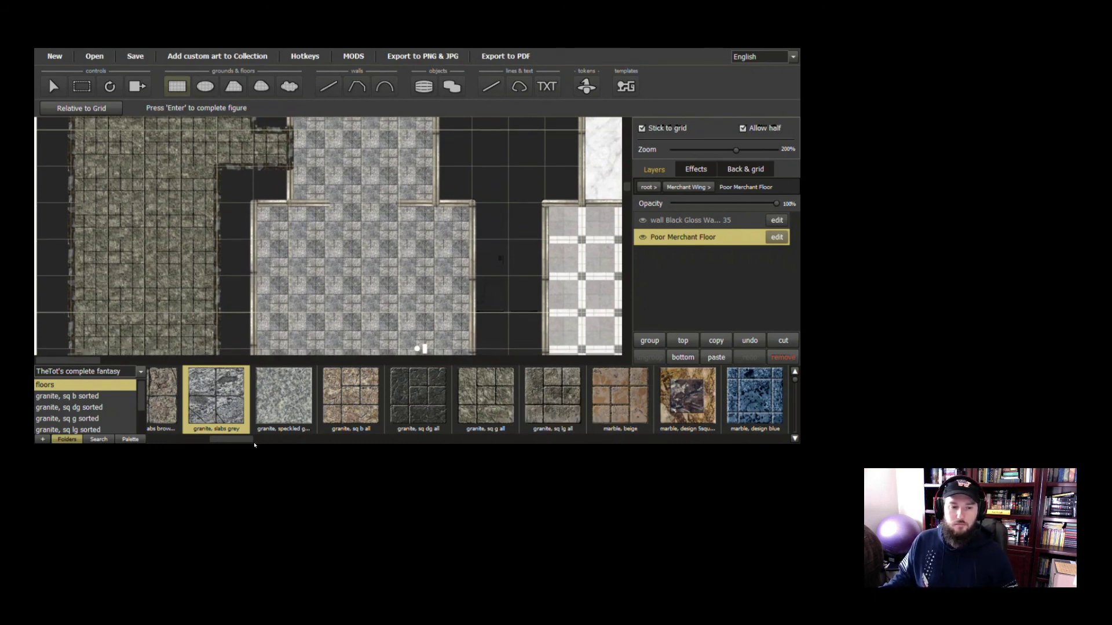
{"action": "left_click_drag", "start_coordinate": [242, 442], "coordinate": [326, 455]}
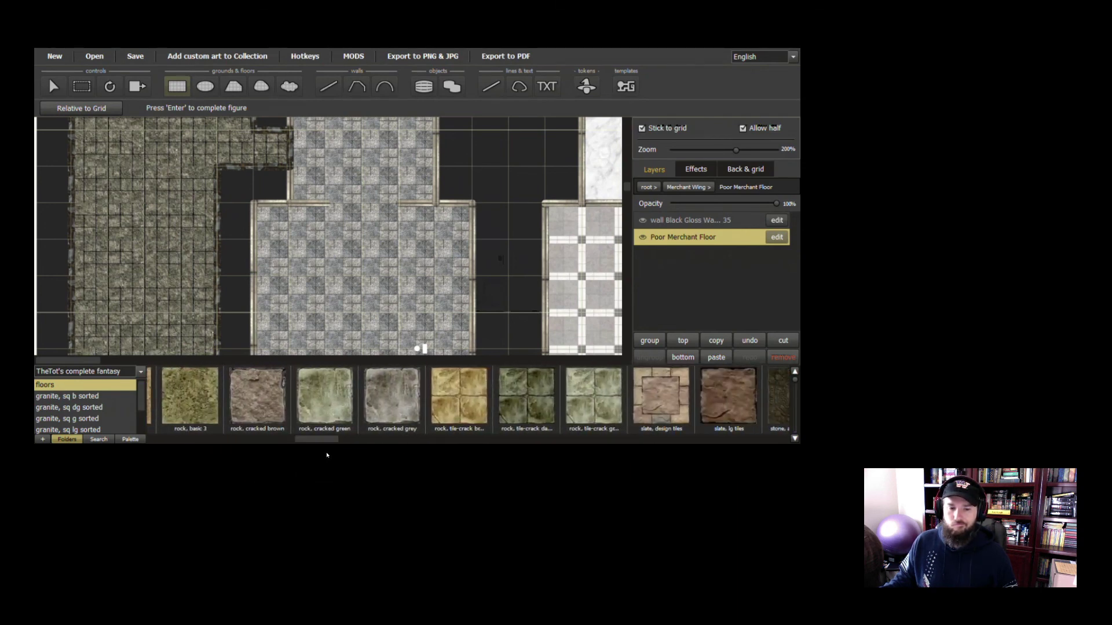
{"action": "right_click", "coordinate": [380, 400]}
{"action": "left_click", "coordinate": [409, 418]}
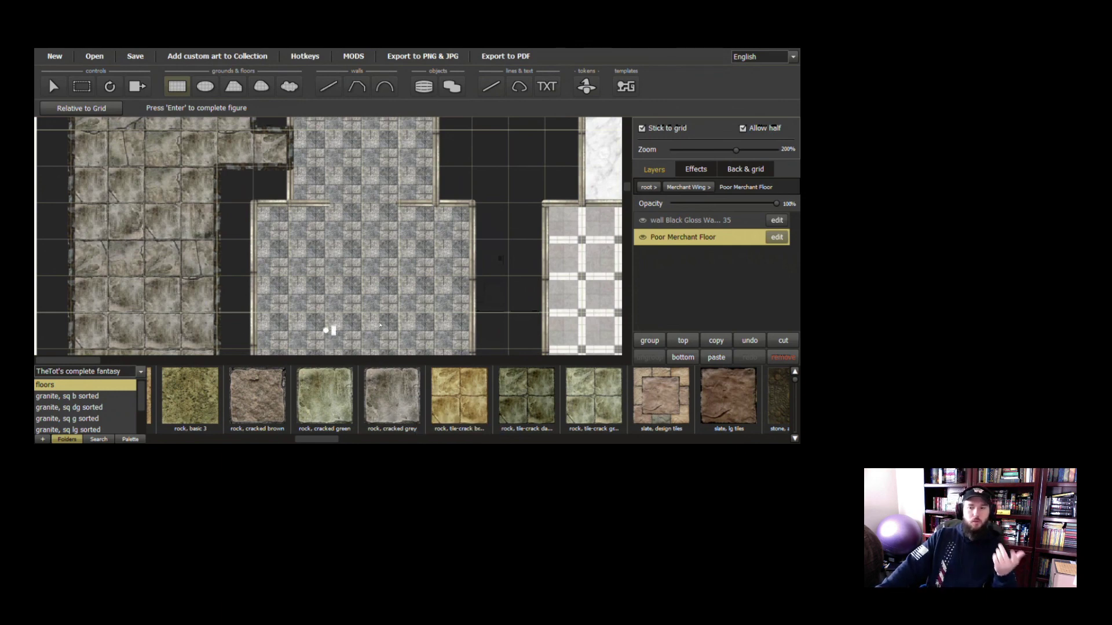
Reduce the texture scale of the Poor Merchant Floor so its cracked stone tiles fit the grid squares
{"action": "left_click", "coordinate": [776, 236]}
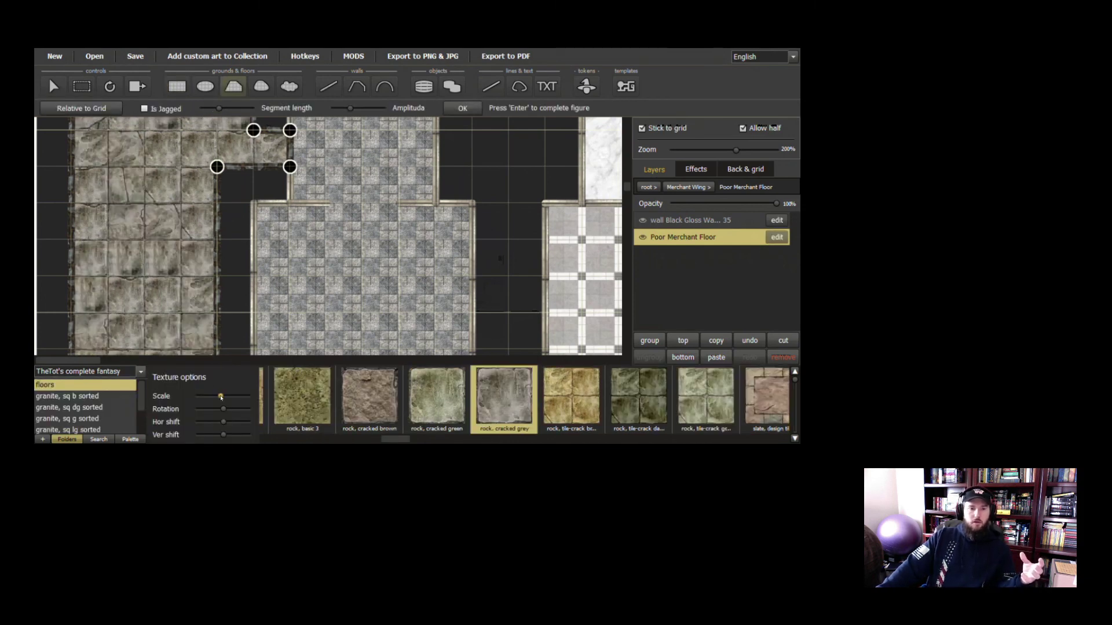
{"action": "left_click_drag", "start_coordinate": [221, 396], "coordinate": [209, 399]}
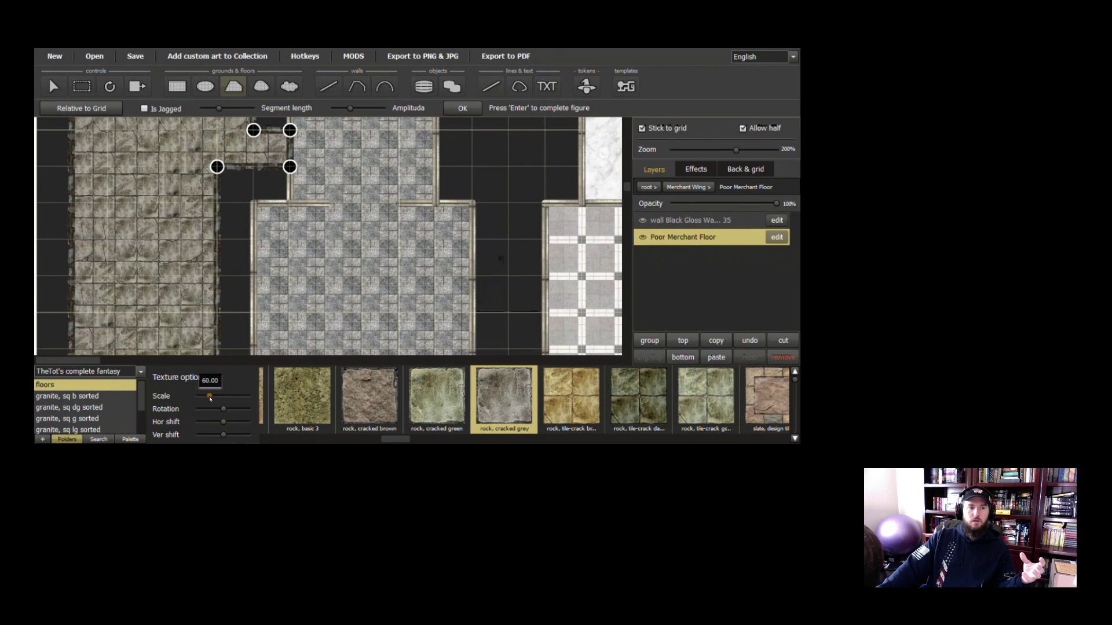
{"action": "left_click_drag", "start_coordinate": [209, 399], "coordinate": [206, 400]}
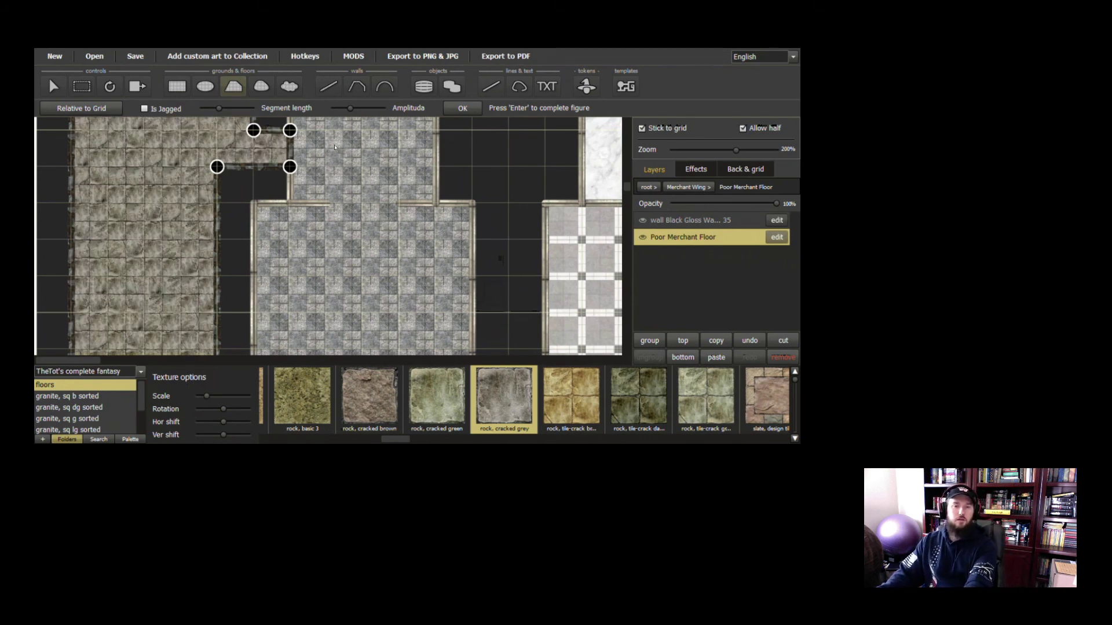
{"action": "scroll", "coordinate": [331, 157], "scroll_direction": "up", "scroll_amount": 3}
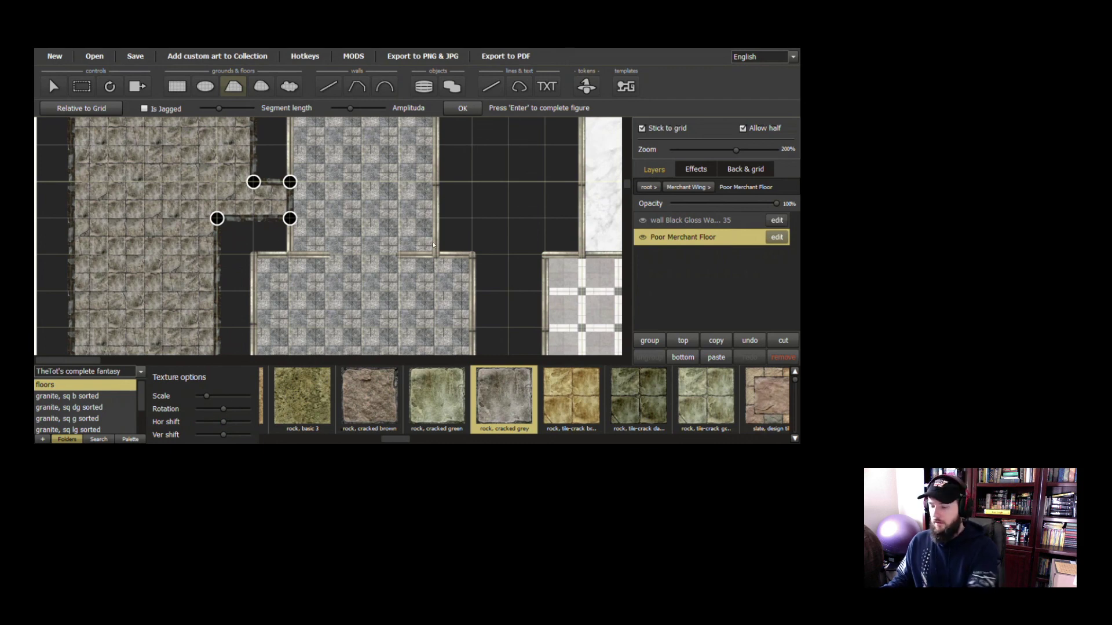
{"action": "key", "text": "Return"}
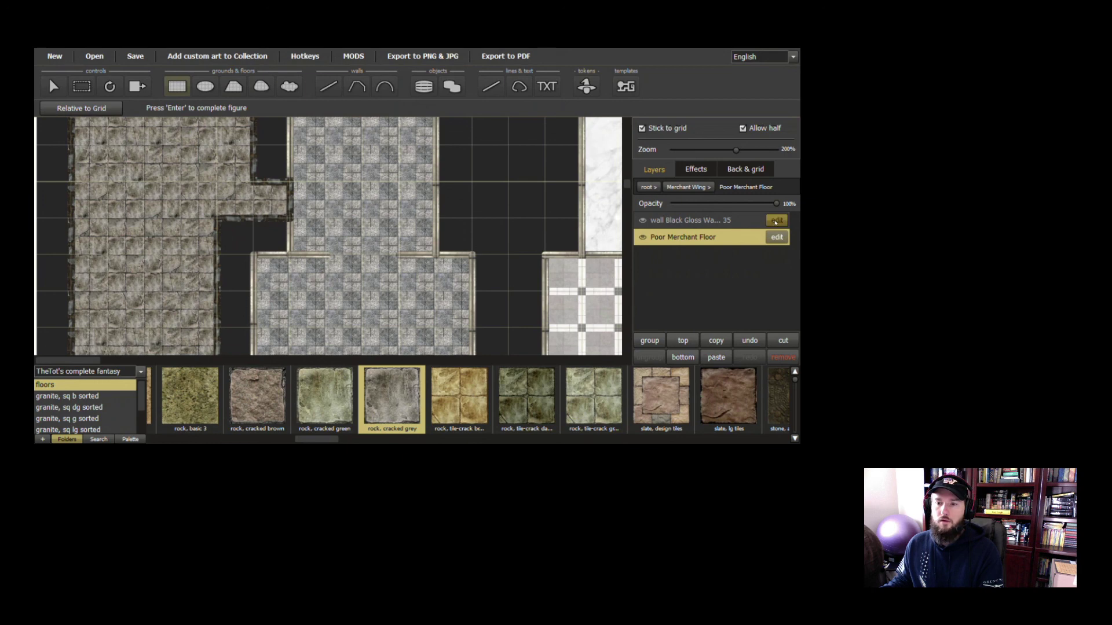
Convert the Poor Merchant Floor's polywall to a group of walls and remove the segment blocking the passage into the Merchant Shrine
{"action": "left_click", "coordinate": [756, 223]}
{"action": "right_click", "coordinate": [748, 223]}
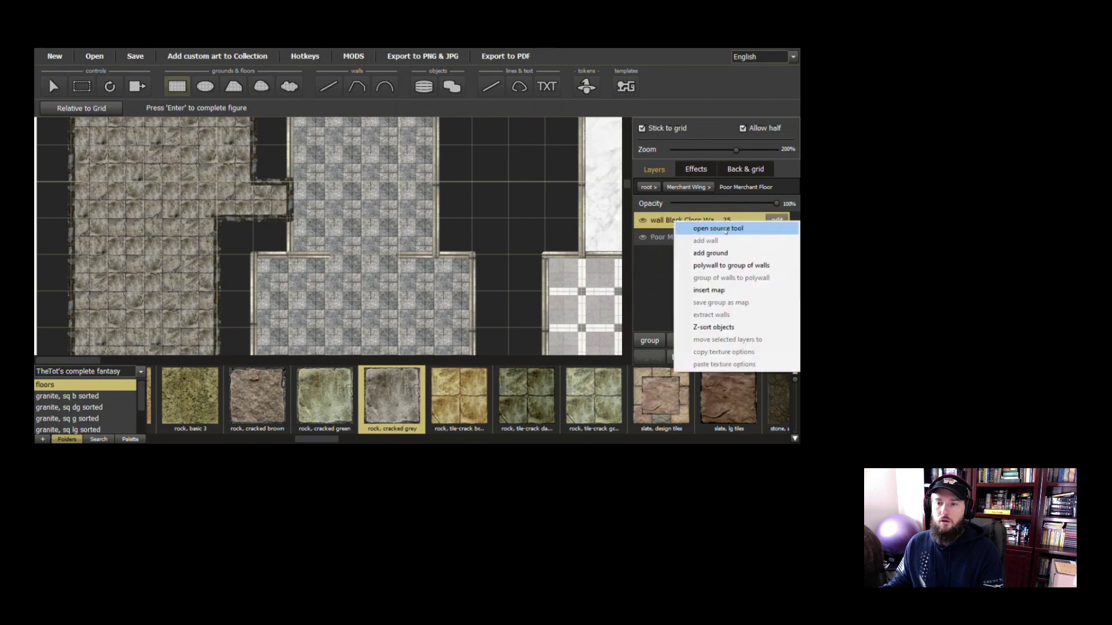
{"action": "left_click", "coordinate": [731, 265]}
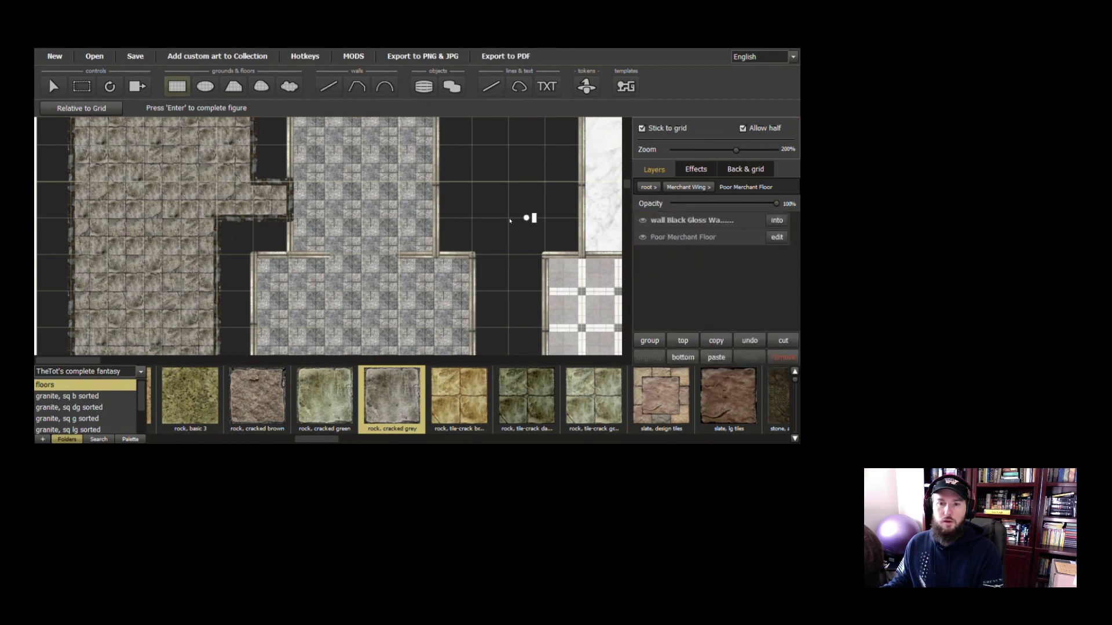
{"action": "left_click", "coordinate": [775, 221]}
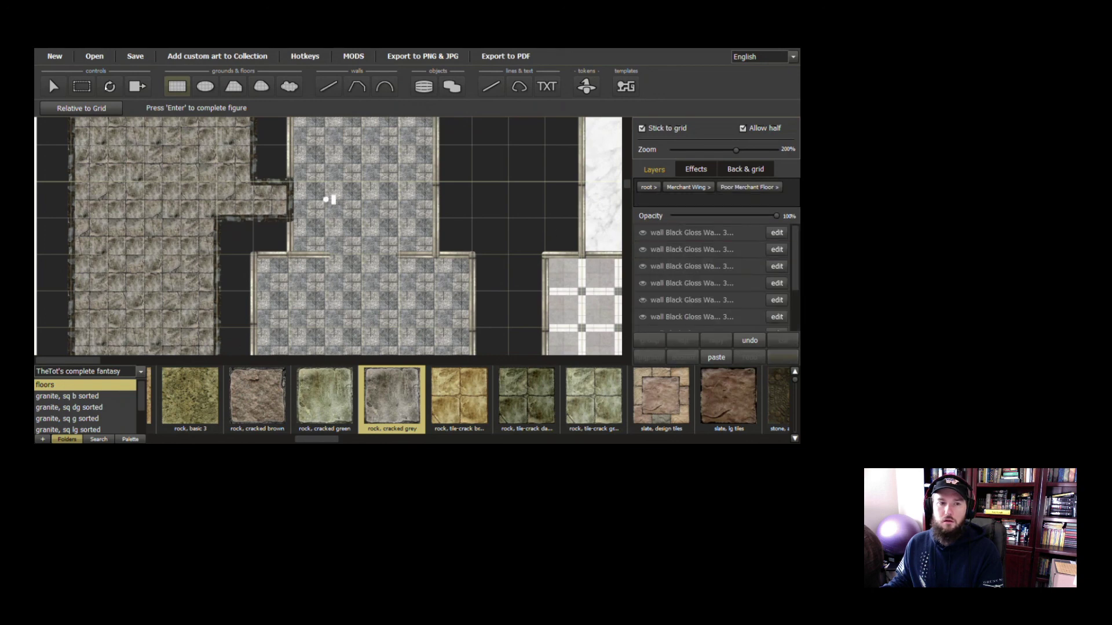
{"action": "left_click", "coordinate": [53, 86]}
{"action": "left_click", "coordinate": [290, 204]}
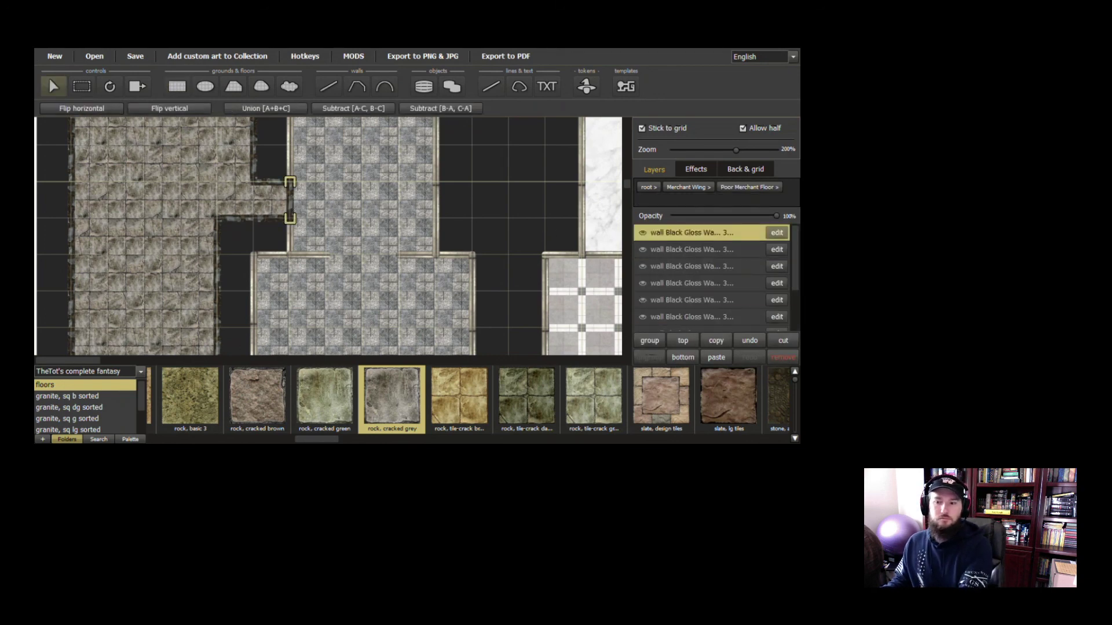
{"action": "left_click", "coordinate": [782, 358]}
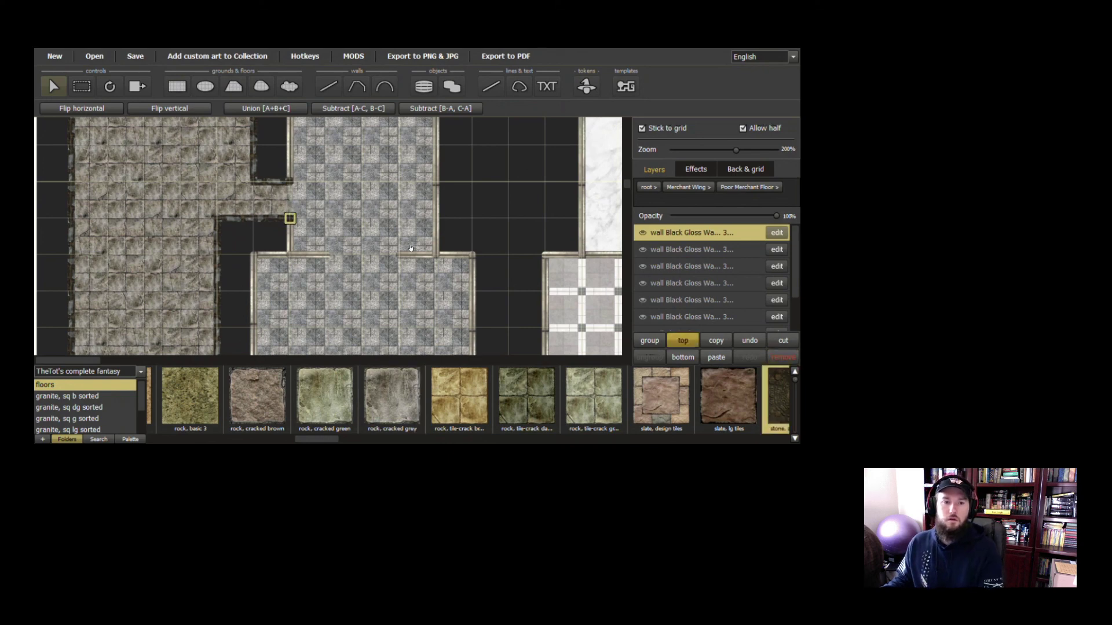
Examine the floors across the whole map, from the entry wings up to the checkered hall, red carpet and water channels
{"action": "scroll", "coordinate": [325, 245], "scroll_direction": "up", "scroll_amount": 3}
{"action": "scroll", "coordinate": [324, 245], "scroll_direction": "down", "scroll_amount": 4}
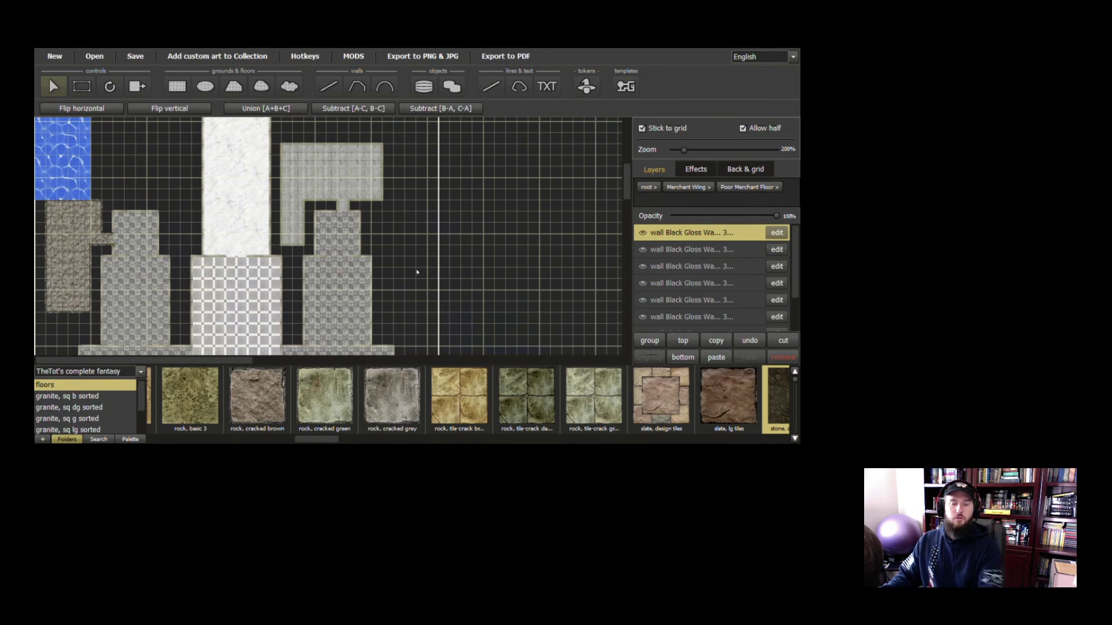
{"action": "scroll", "coordinate": [420, 258], "scroll_direction": "down", "scroll_amount": 1}
{"action": "scroll", "coordinate": [416, 259], "scroll_direction": "down", "scroll_amount": 3}
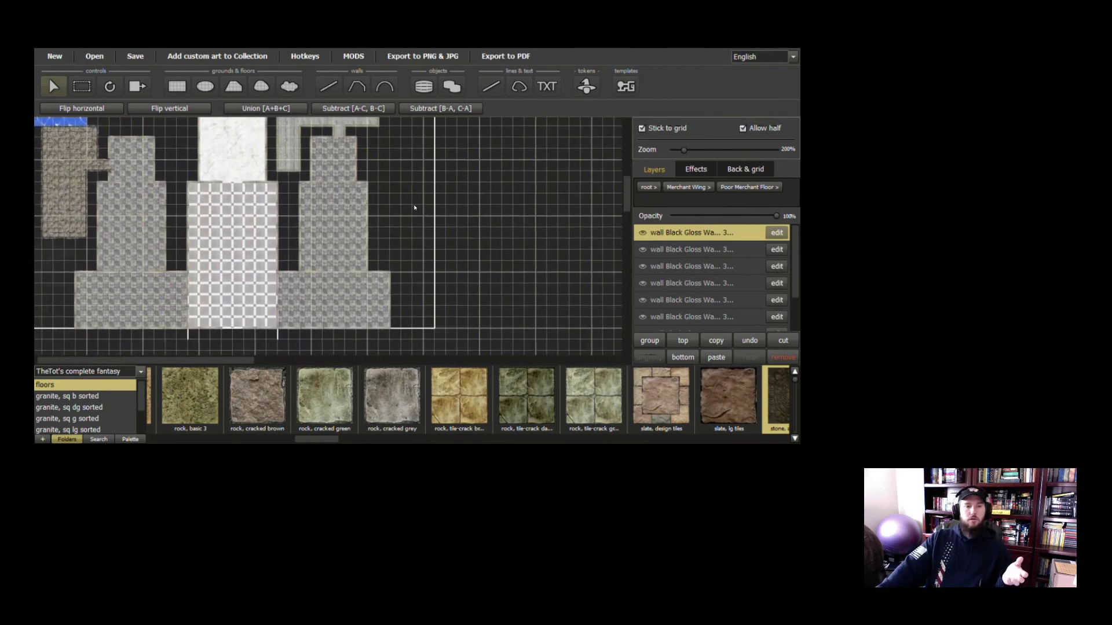
{"action": "scroll", "coordinate": [414, 208], "scroll_direction": "up", "scroll_amount": 8}
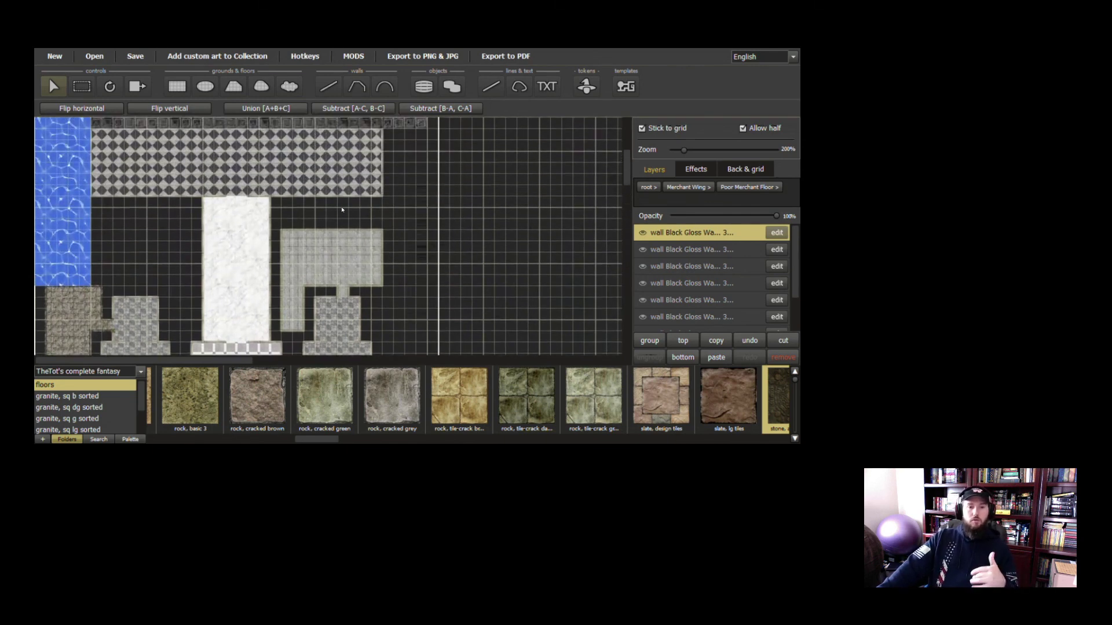
{"action": "scroll", "coordinate": [327, 191], "scroll_direction": "down", "scroll_amount": 3}
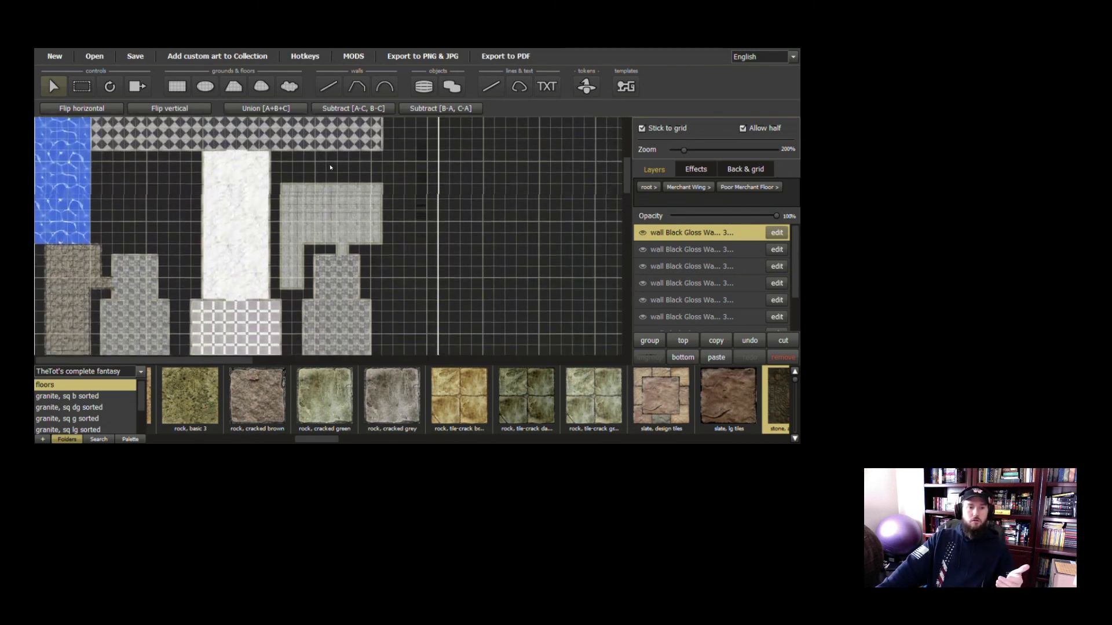
{"action": "scroll", "coordinate": [335, 164], "scroll_direction": "up", "scroll_amount": 8}
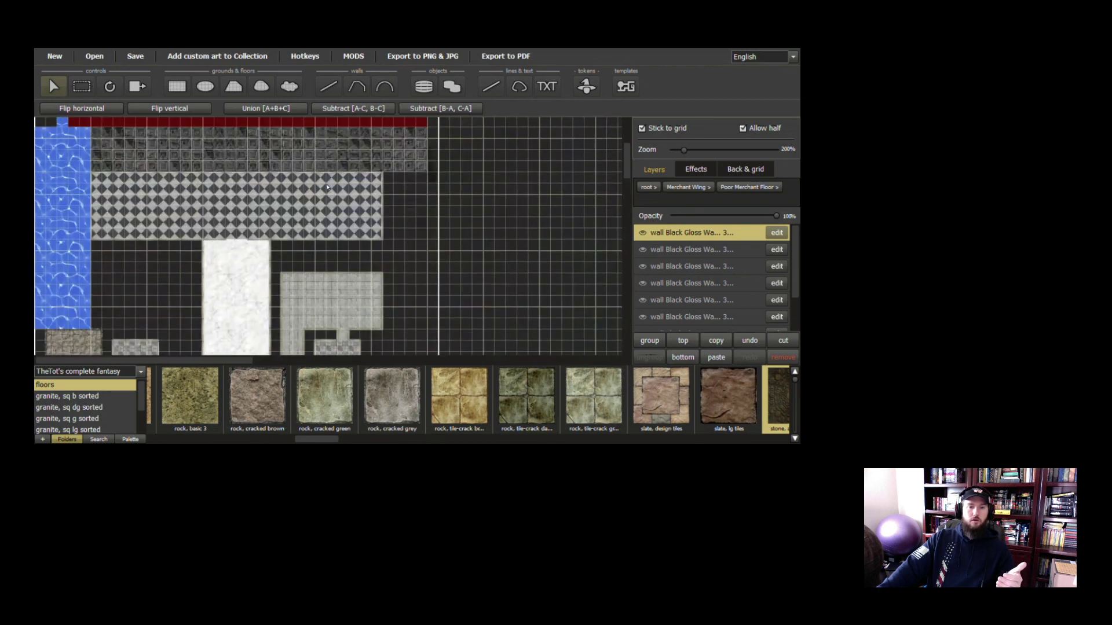
{"action": "scroll", "coordinate": [48, 222], "scroll_direction": "up", "scroll_amount": 2}
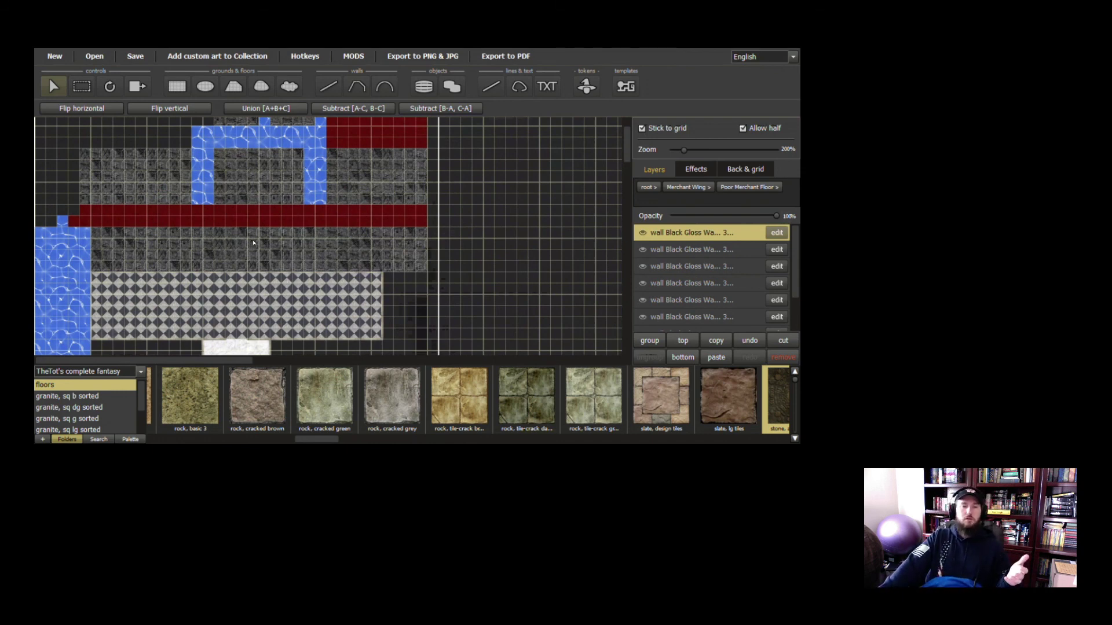
{"action": "scroll", "coordinate": [367, 174], "scroll_direction": "up", "scroll_amount": 3}
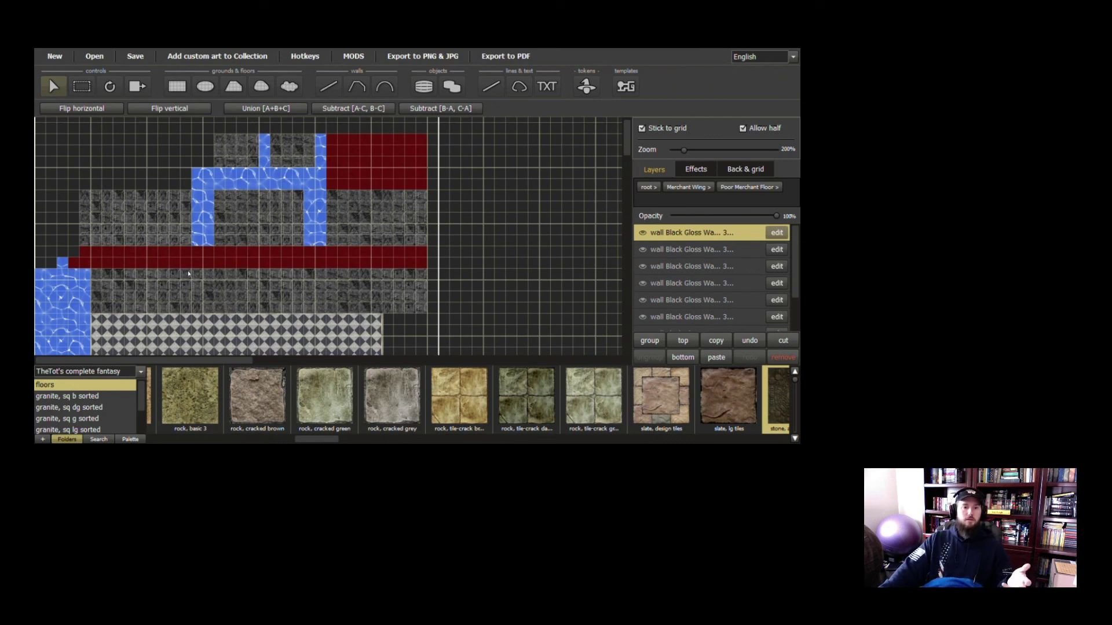
{"action": "scroll", "coordinate": [218, 278], "scroll_direction": "down", "scroll_amount": 4}
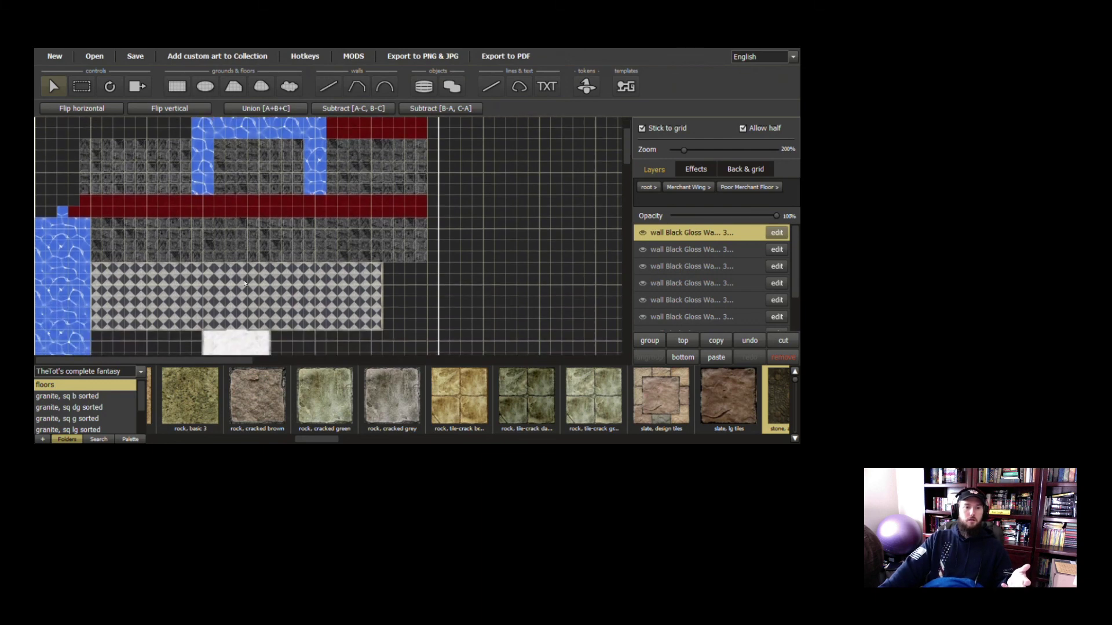